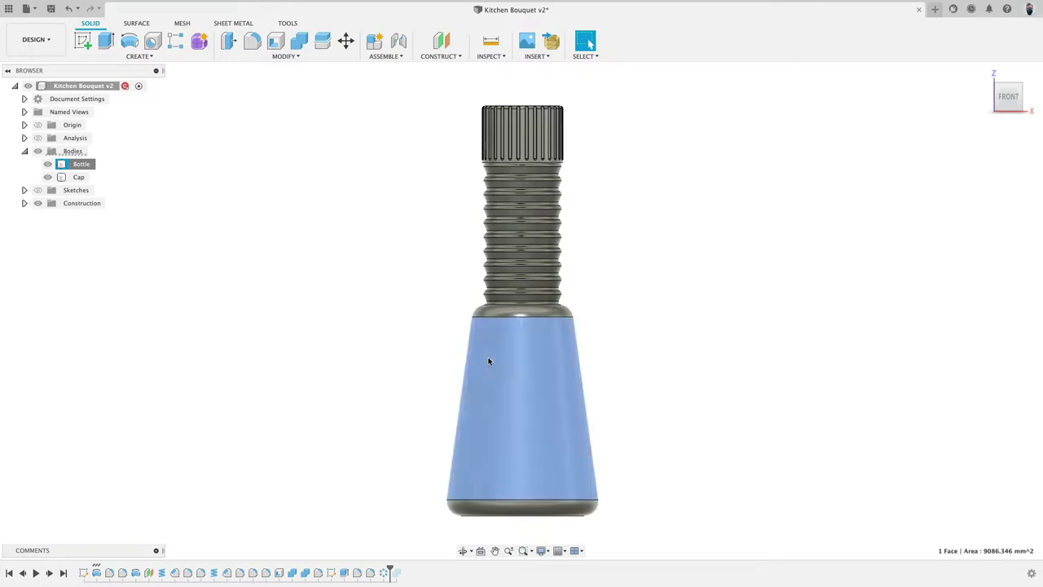
right_click(88, 166)
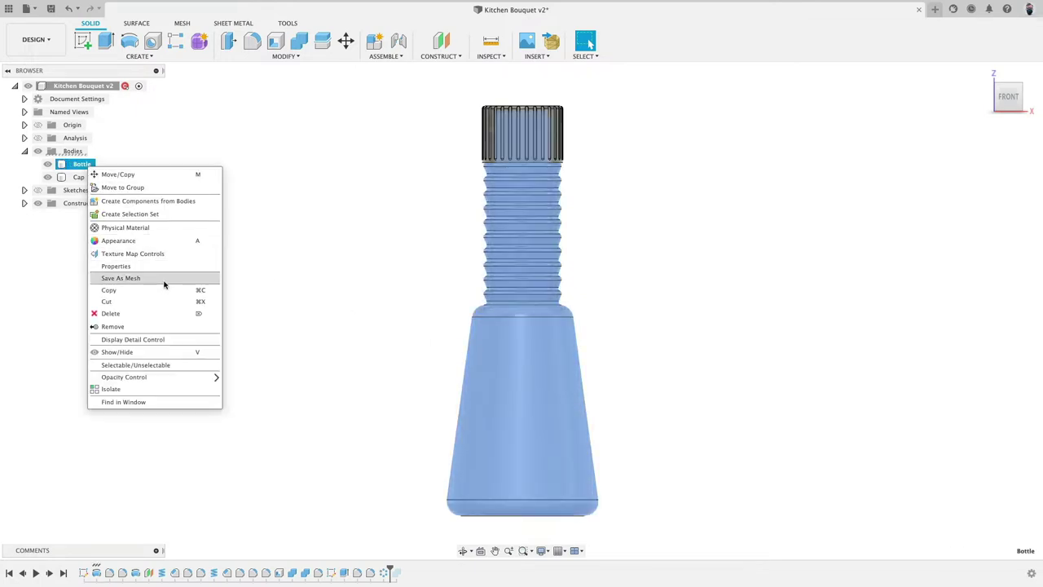
click(163, 278)
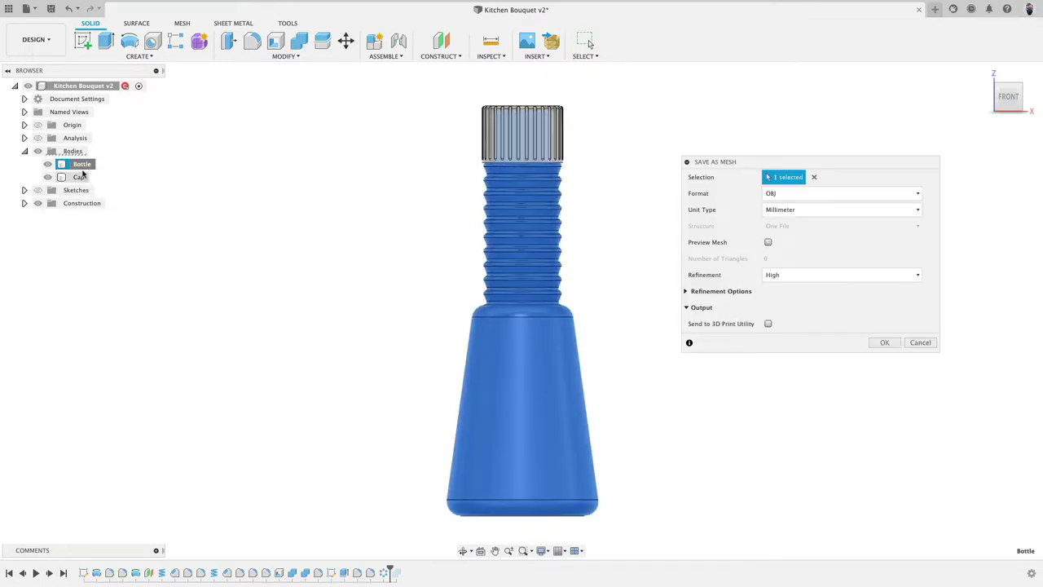
click(920, 342)
- Switch to Blender and examine the studio scene around the bottle, selecting the curved backdrop plane
key(super+Tab)
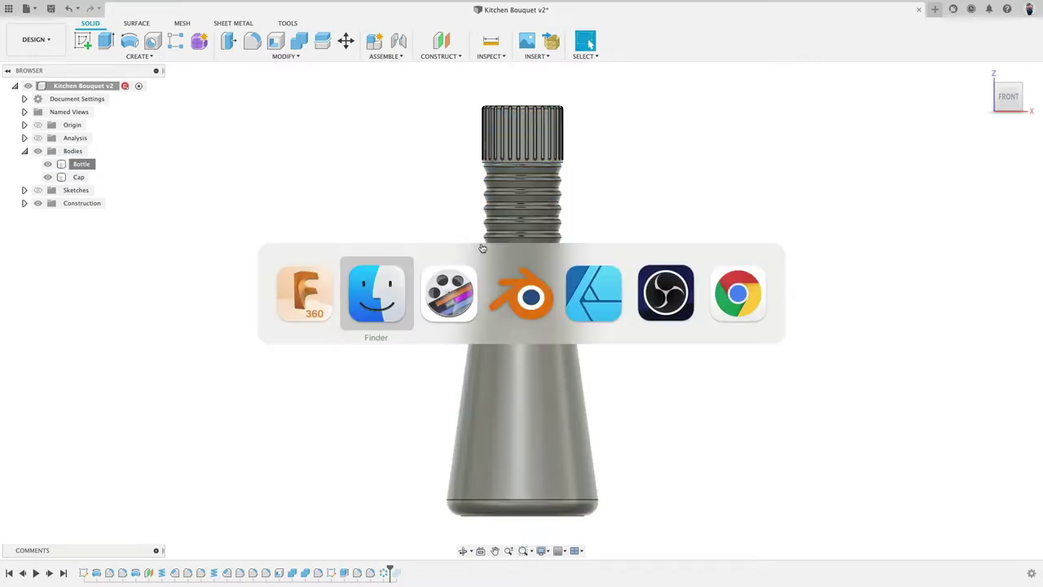
click(535, 298)
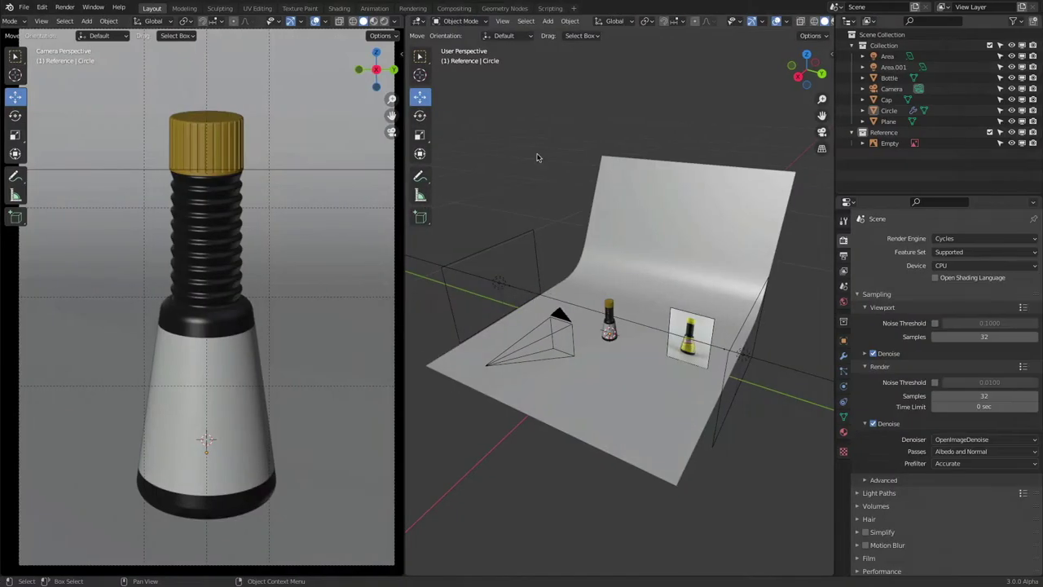
middle_drag(715, 388, 542, 246)
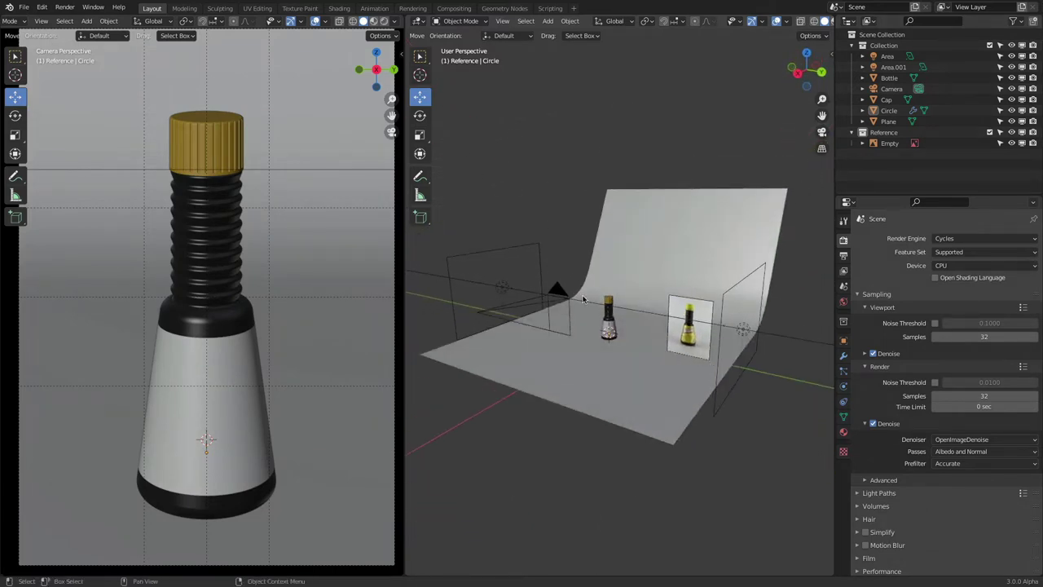
click(538, 244)
click(739, 308)
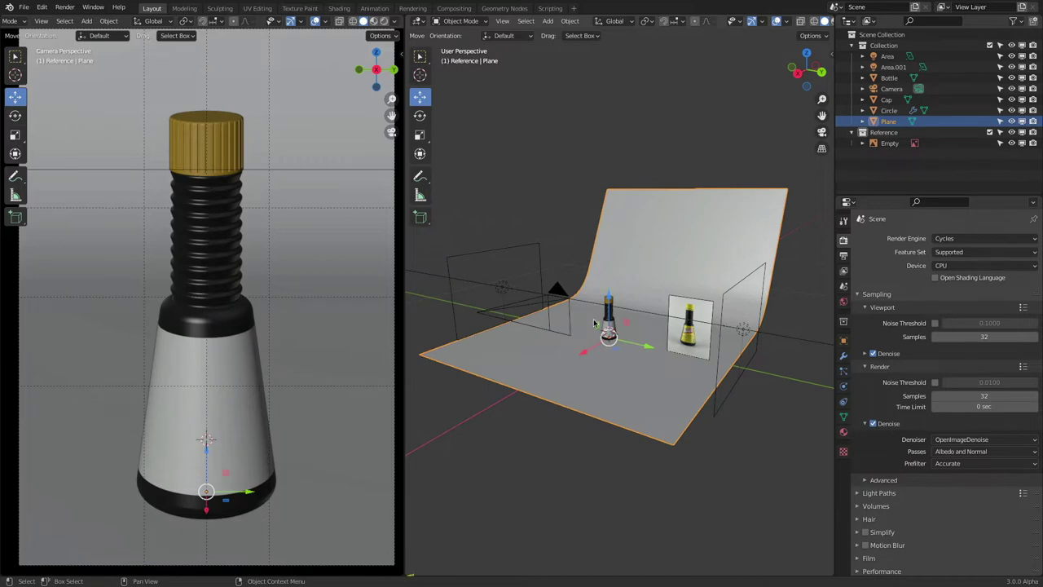
- Switch to Finder and preview the studio lighting and bottle photos in the Kitchen Bouquet Rendering References folder
key(super+Tab)
key(super+Tab)
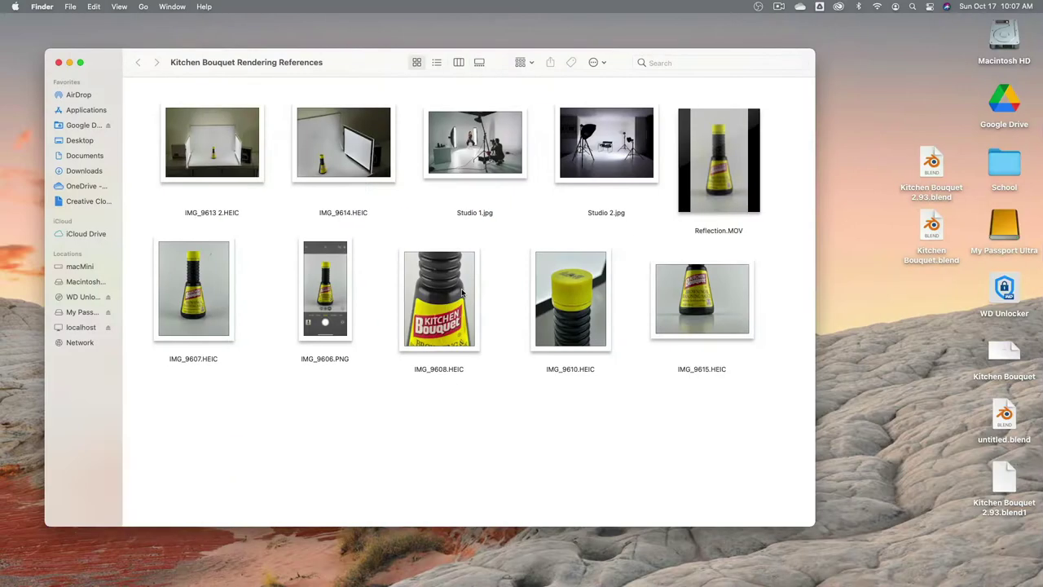
click(590, 145)
key(space)
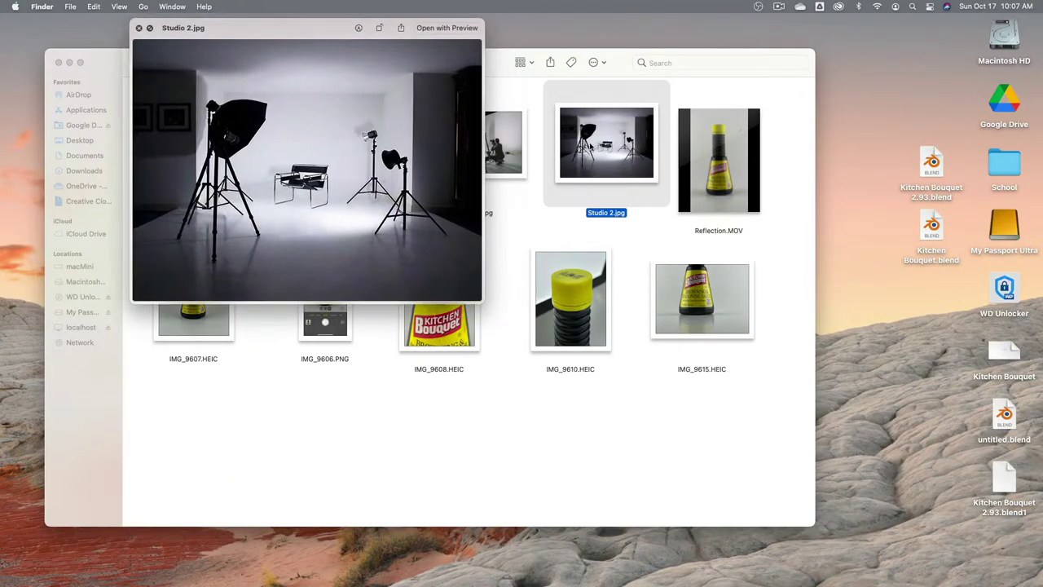
key(Left)
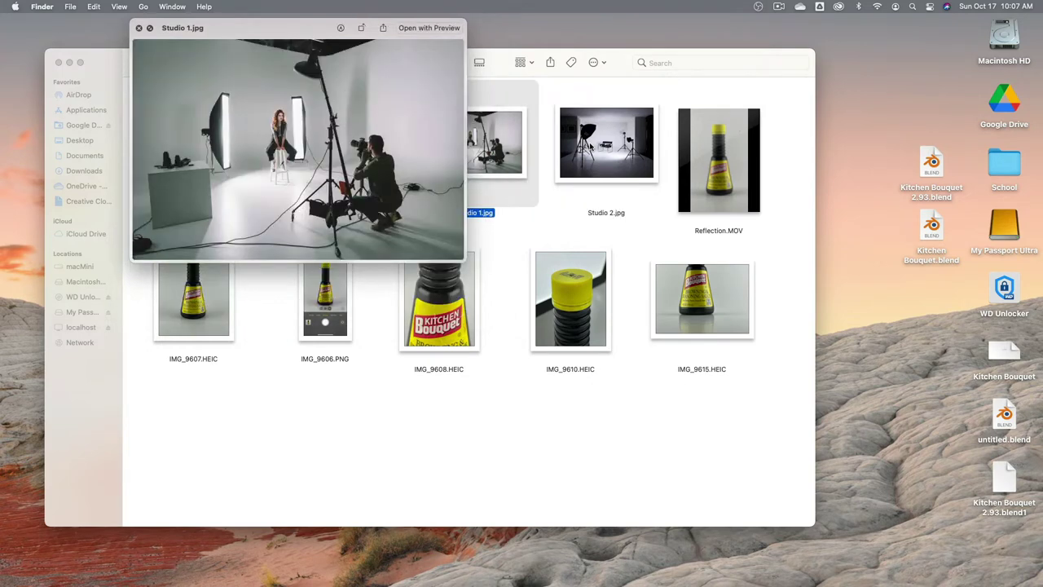
key(Left)
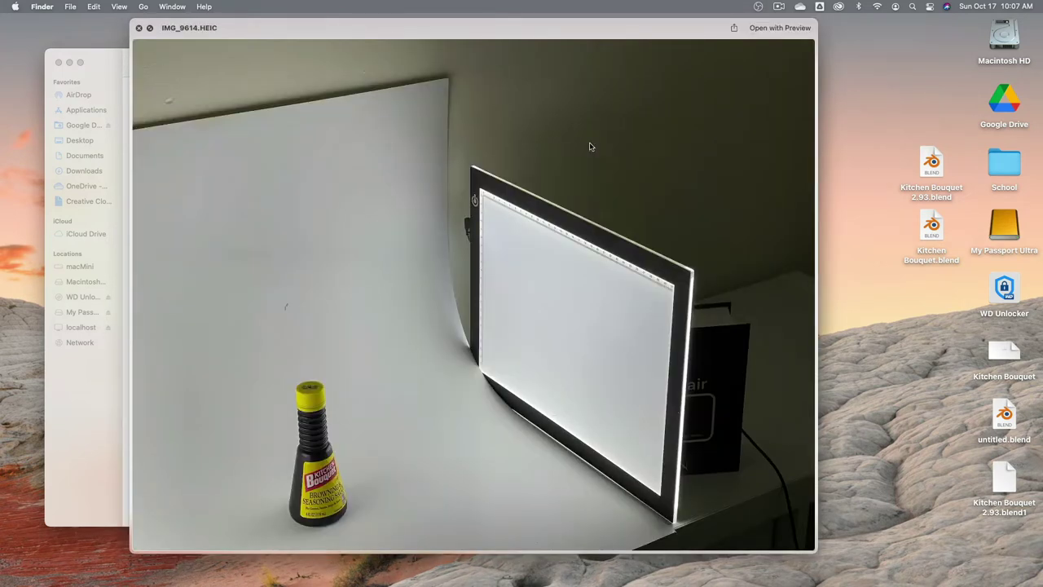
key(Left)
key(Down)
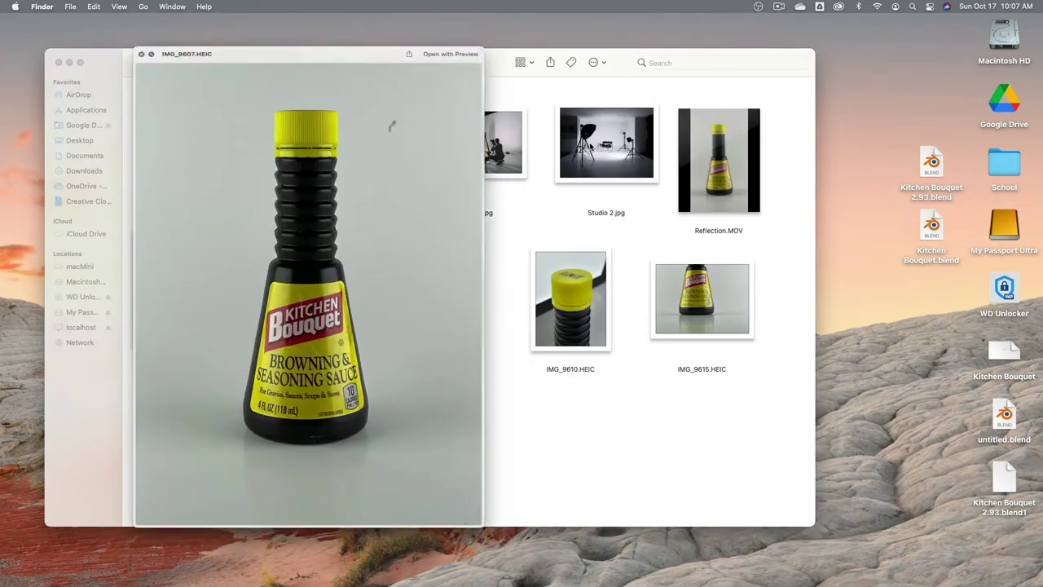
key(Right)
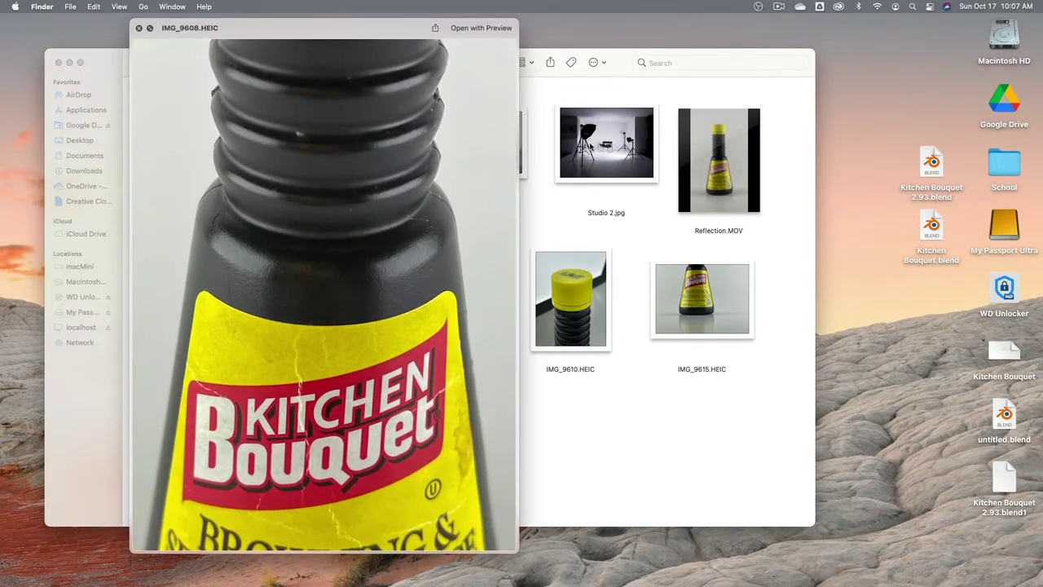
key(space)
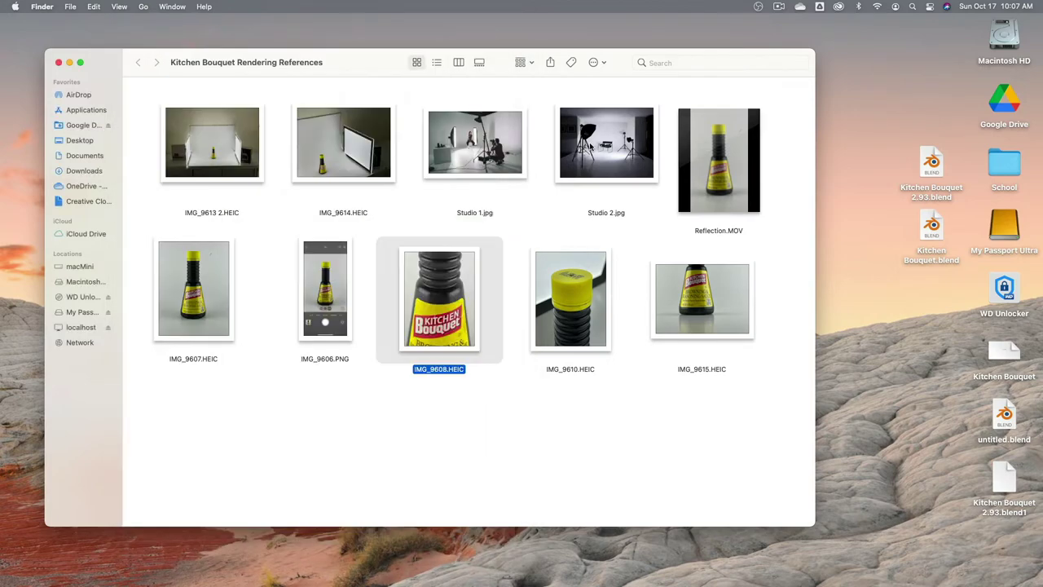
- Return to Blender, show the camera view in rendered shading, inspect the bottle's surface up close and select the label
key(super+Tab)
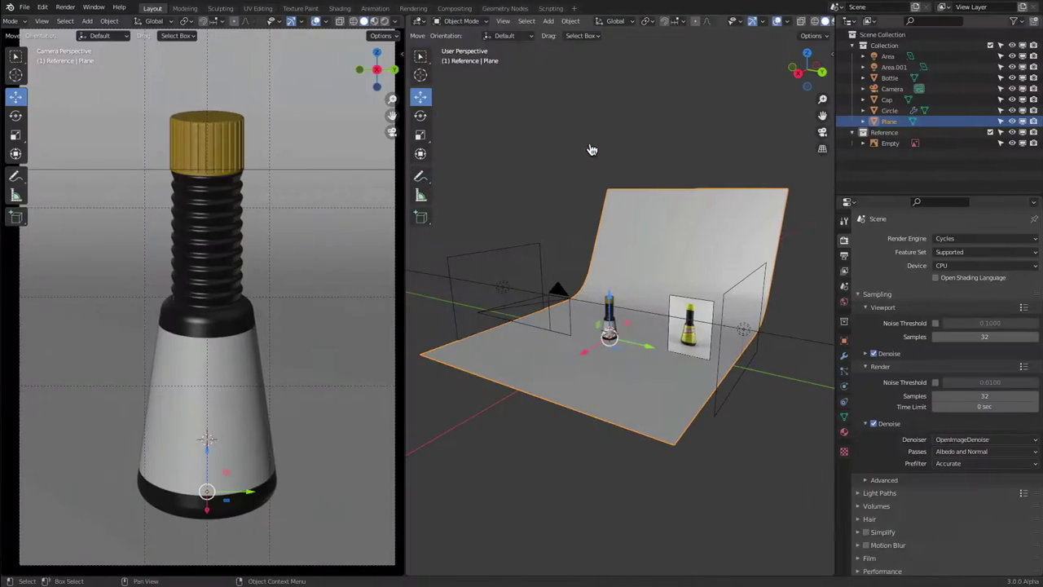
click(384, 20)
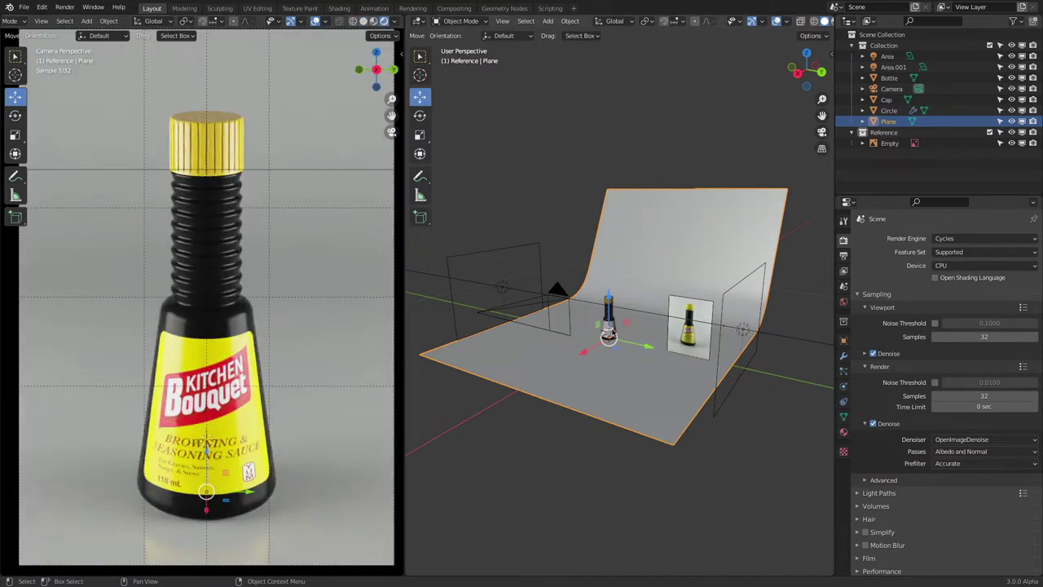
scroll(235, 310, up, 8)
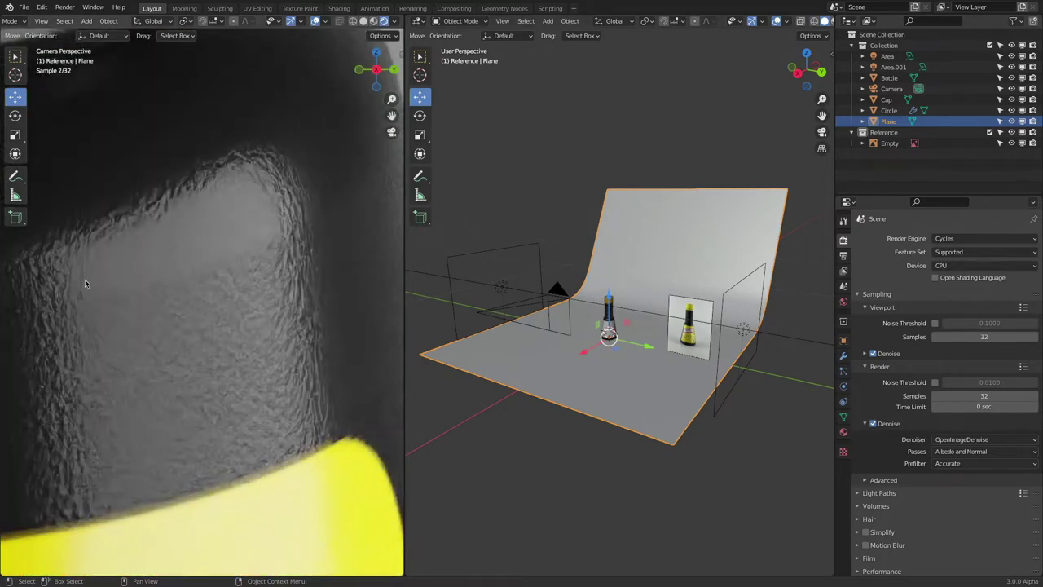
scroll(236, 330, down, 8)
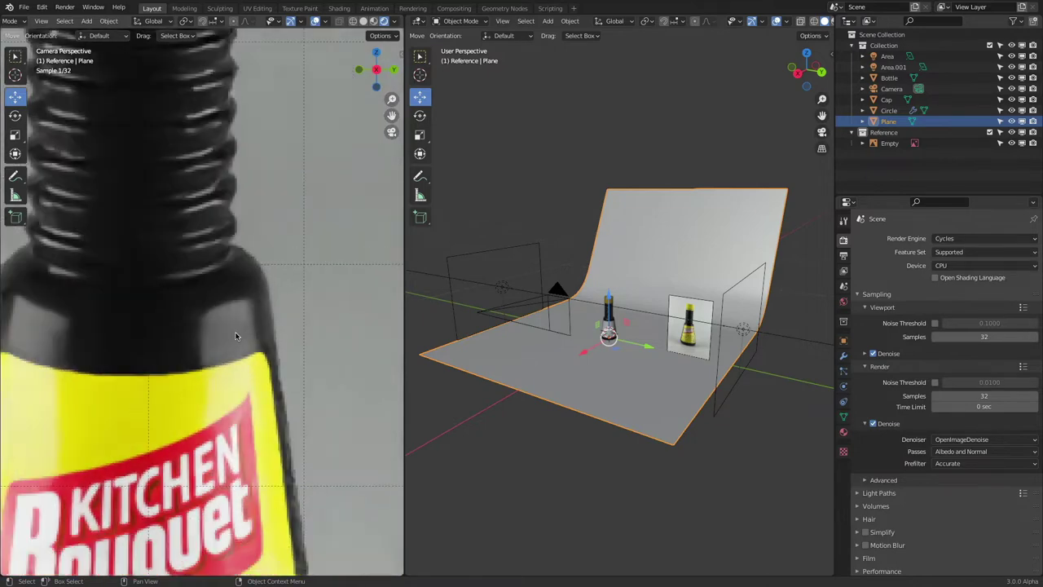
click(179, 384)
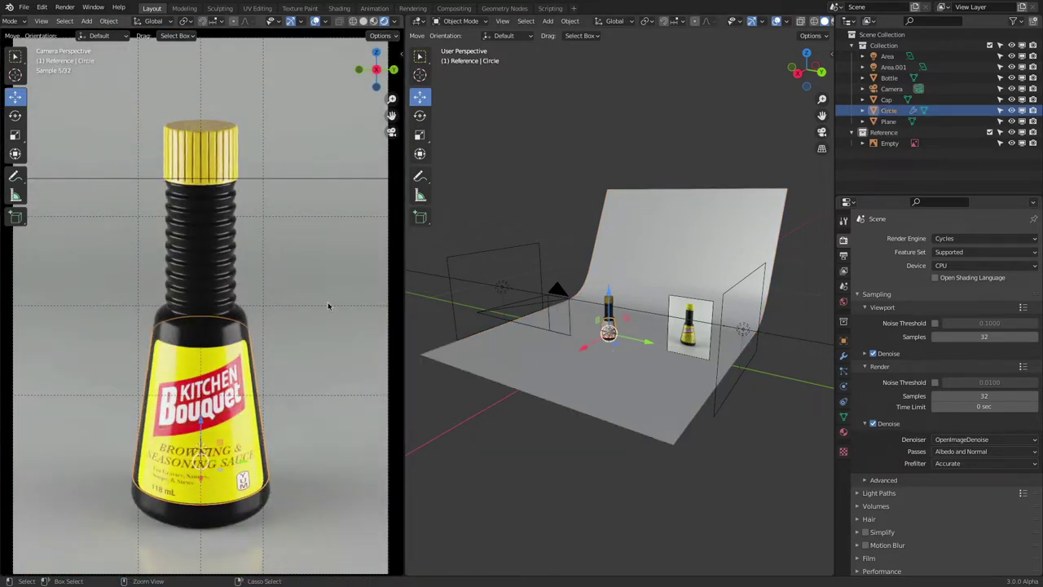
- Switch to Affinity Designer to view the label artwork on the UV layout, and return to Blender
key(super+Tab)
click(582, 288)
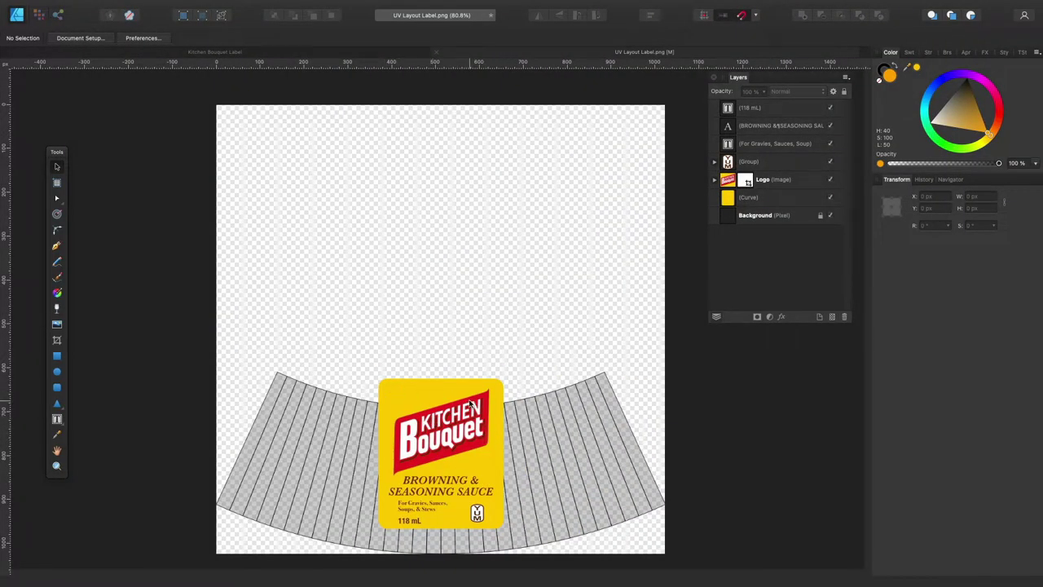
key(super+Tab)
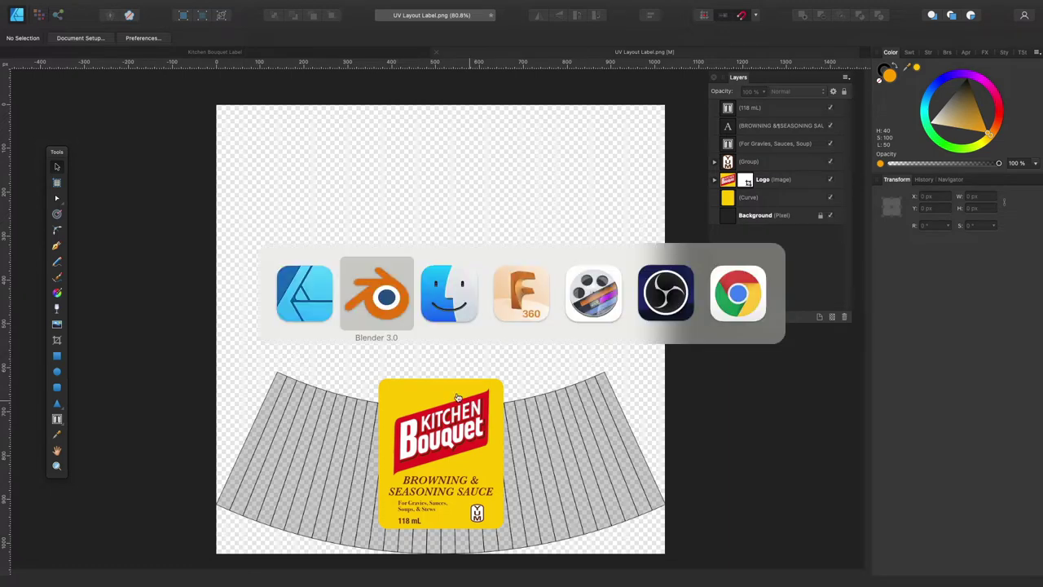
click(392, 291)
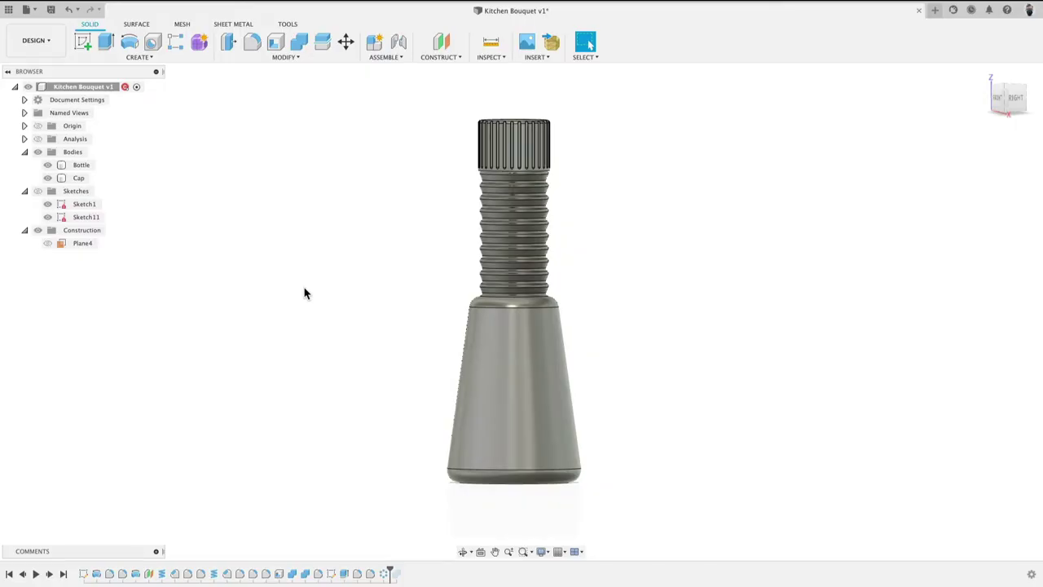
- Toggle the Bottle body's visibility in Fusion 360, leaving the body shown
click(49, 166)
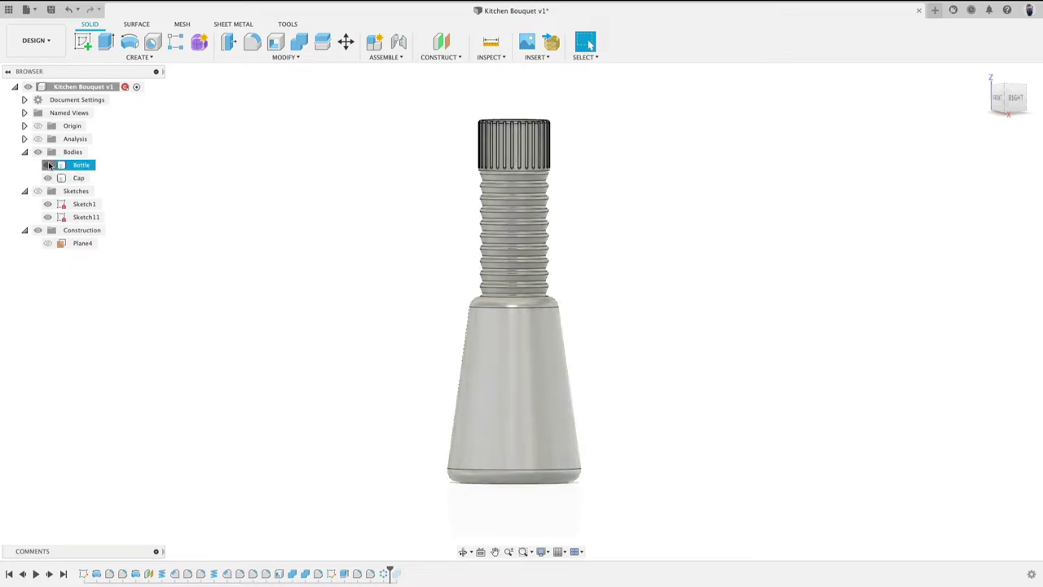
click(47, 165)
click(47, 165)
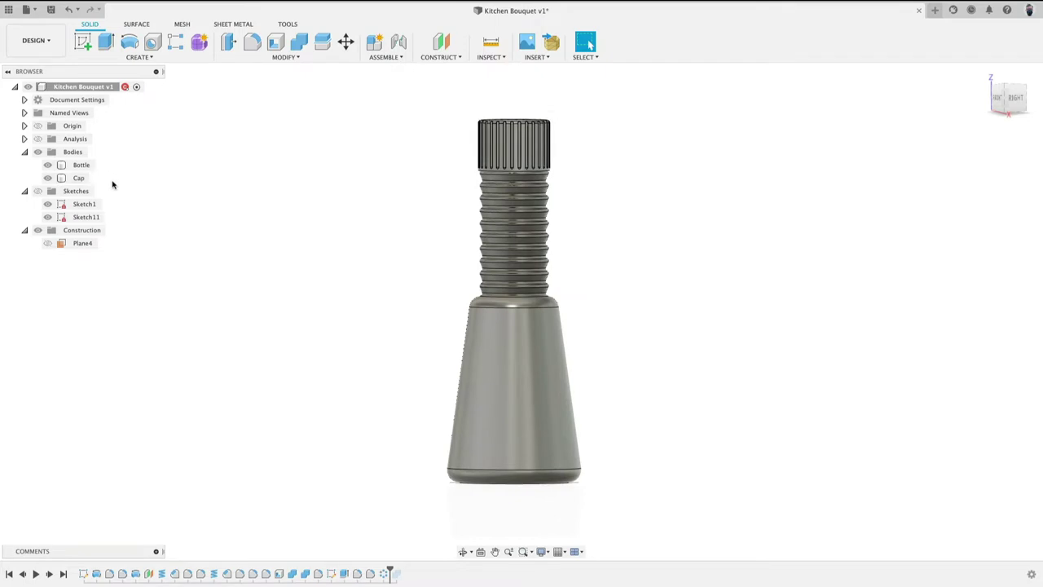
click(28, 10)
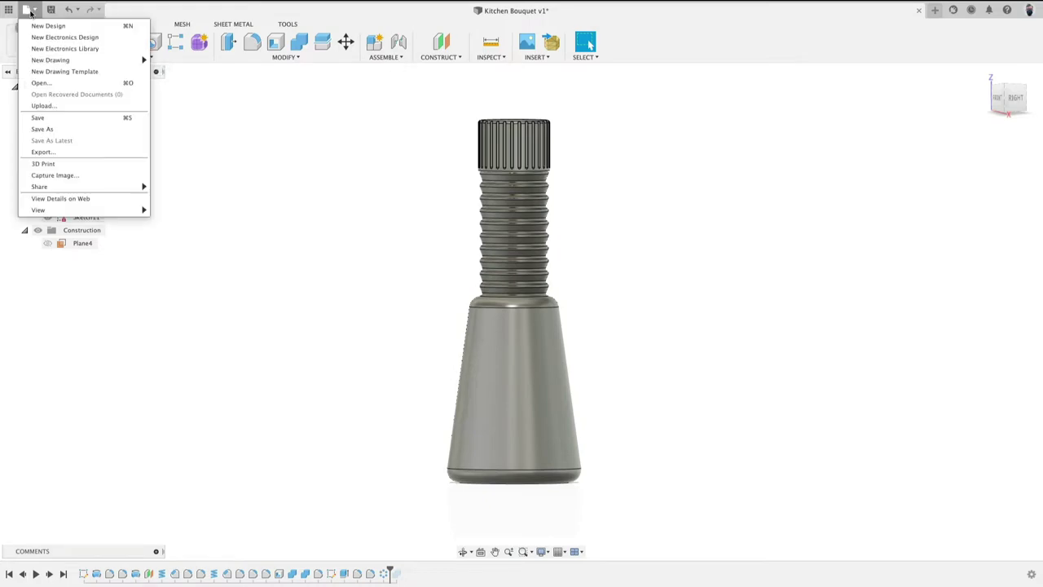
click(70, 151)
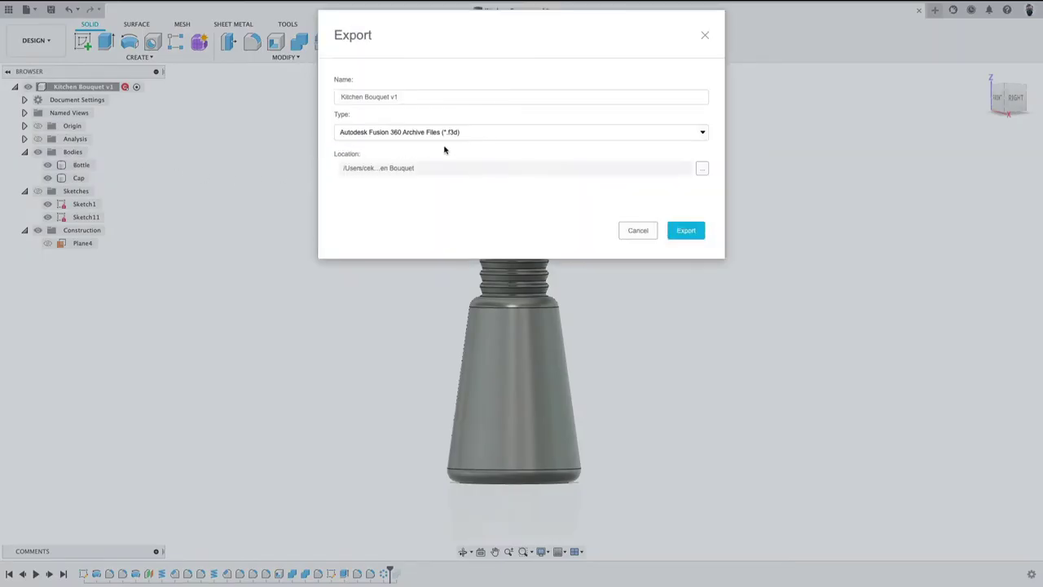
click(458, 135)
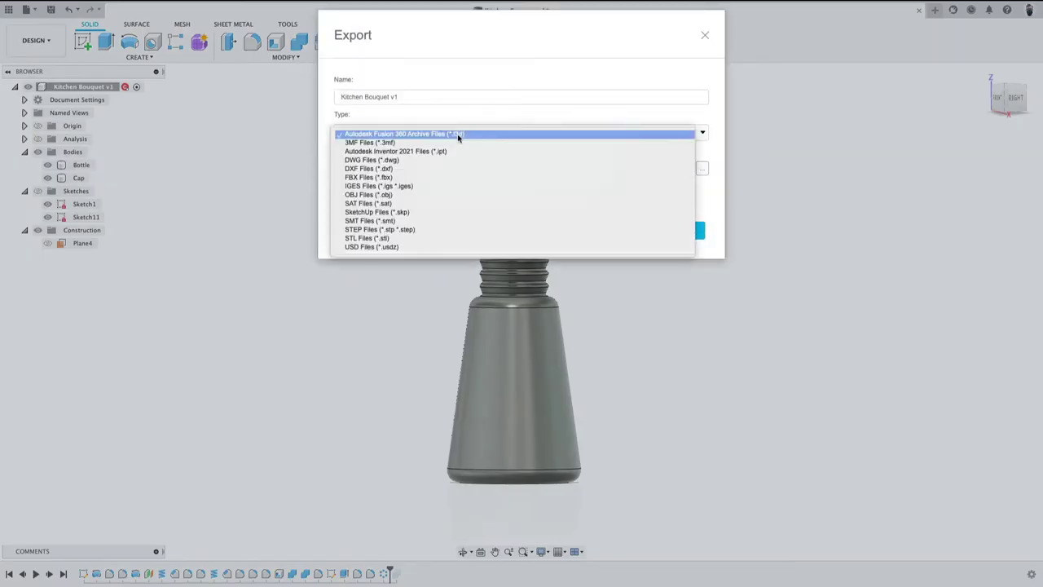
click(409, 196)
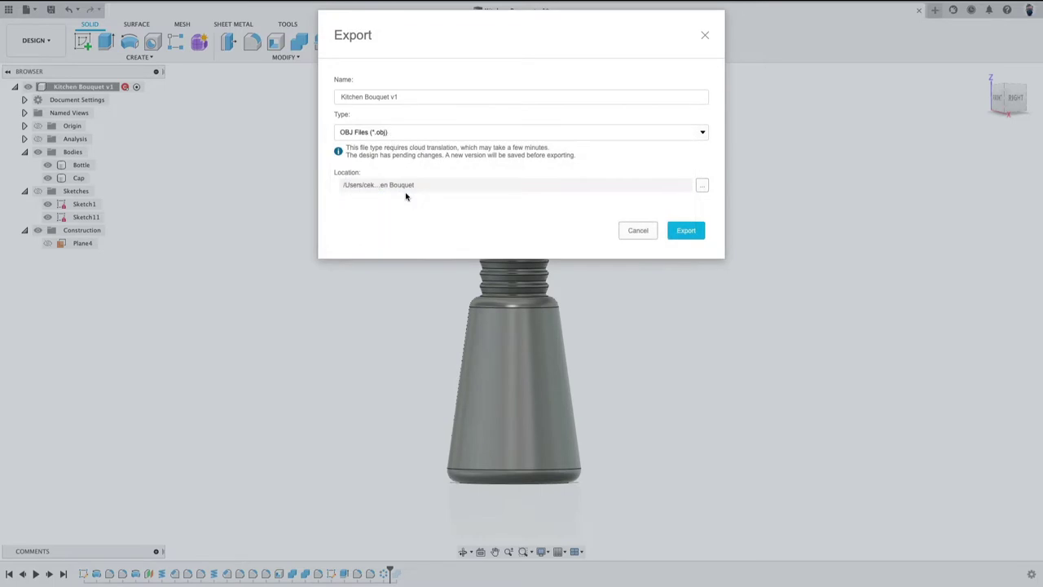
click(632, 231)
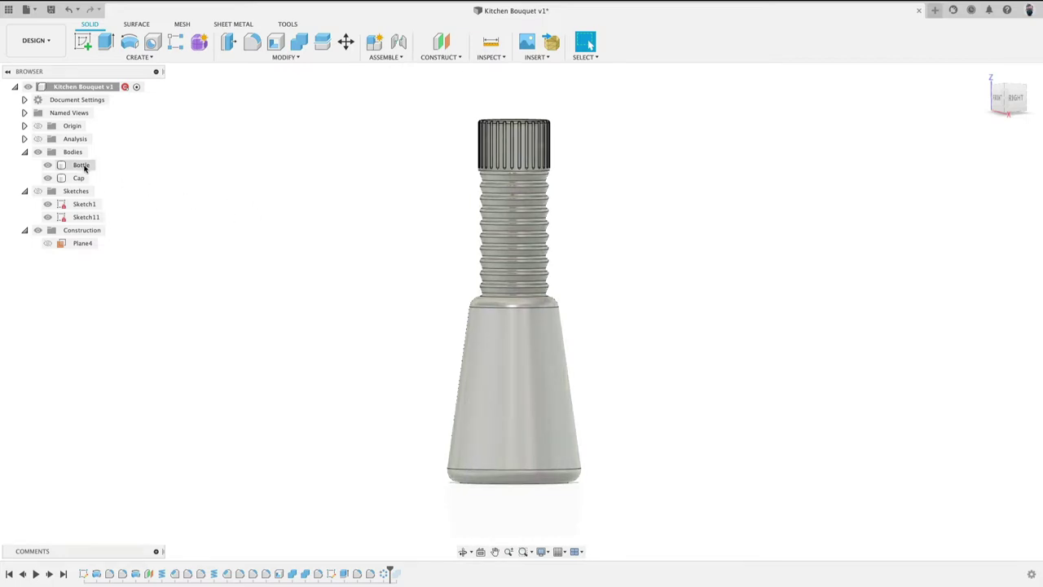
- Start saving the Bottle body as a mesh and toggle the mesh preview, leaving it enabled
right_click(77, 165)
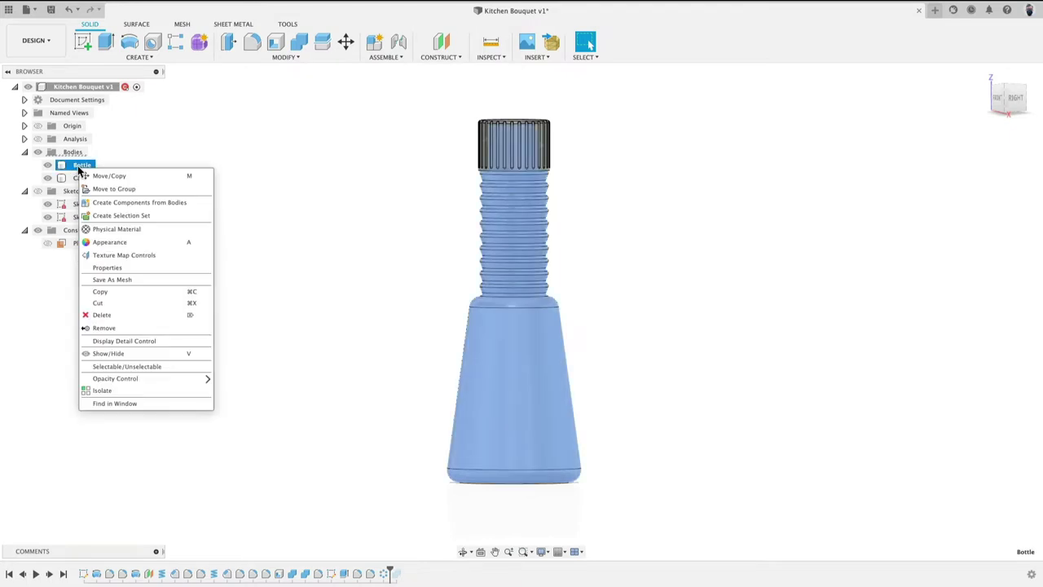
click(161, 281)
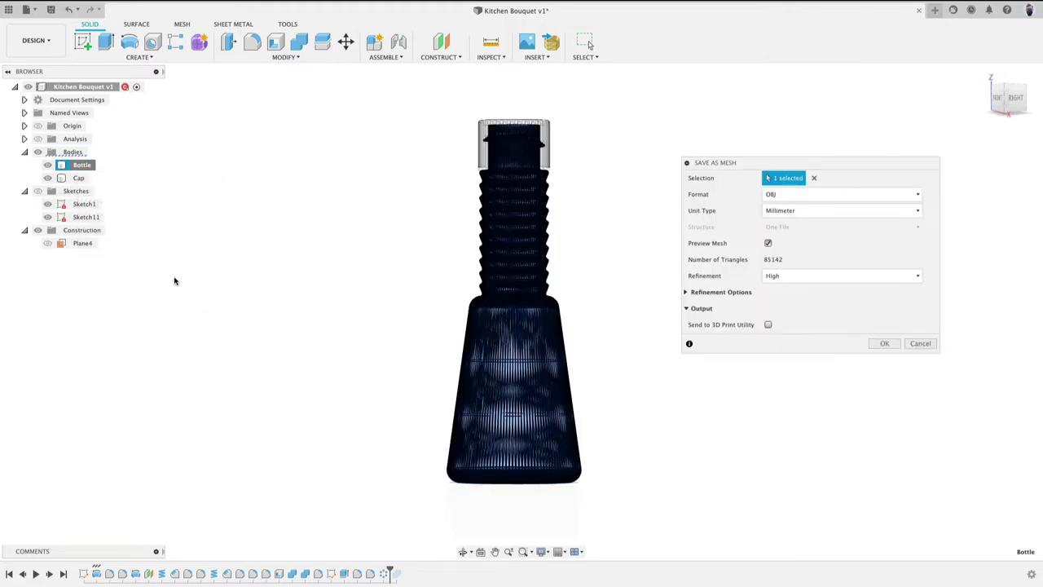
click(509, 163)
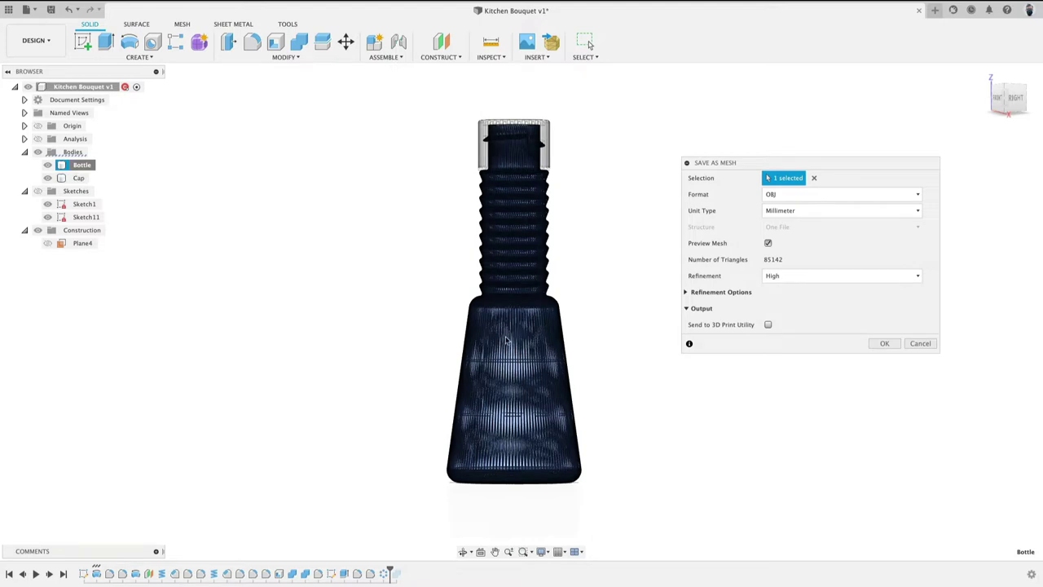
click(768, 244)
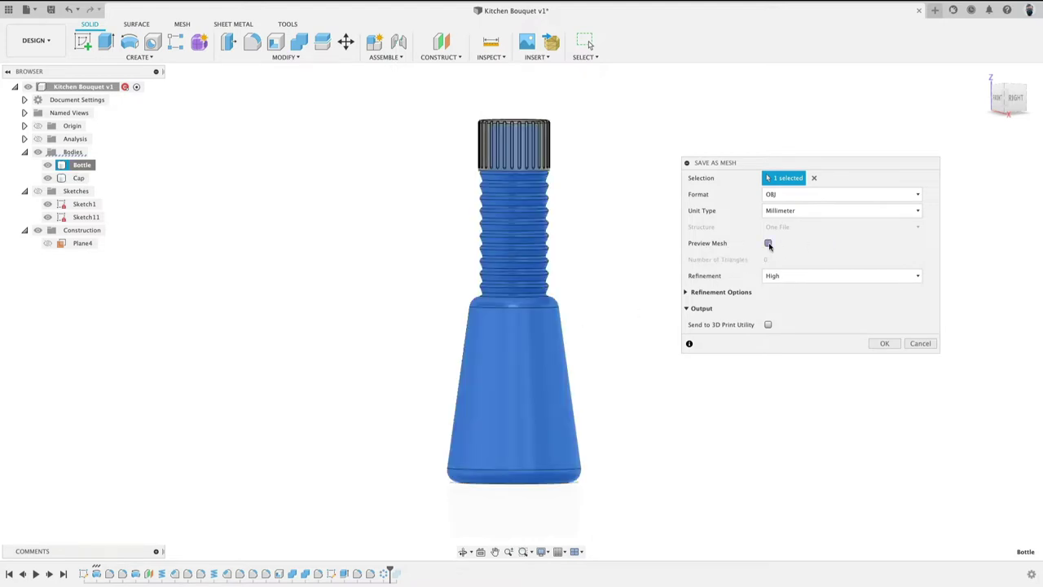
click(768, 243)
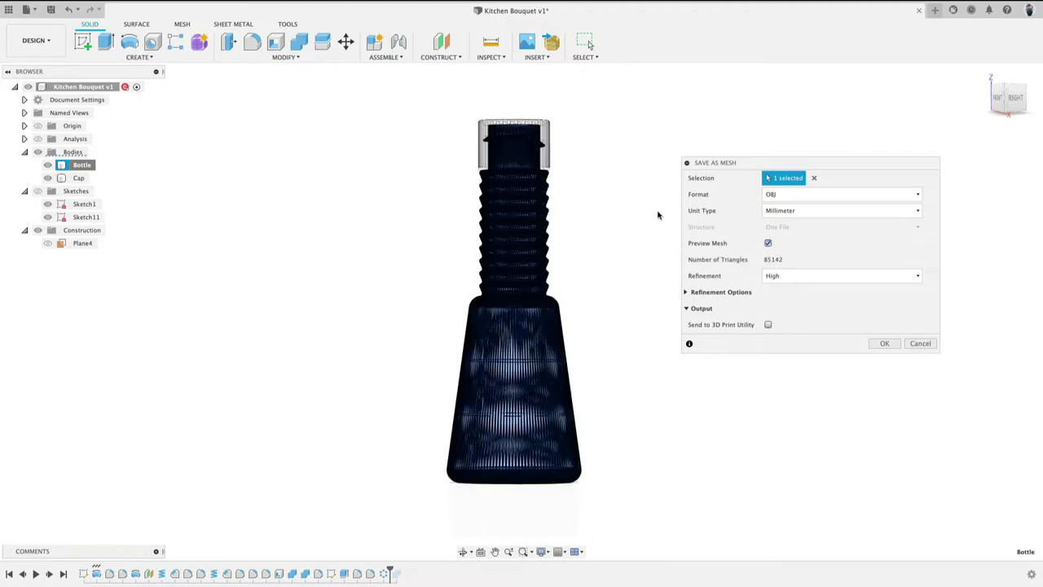
- Hide the Cap body and examine the mesh preview around the bottle's threaded neck up close
click(61, 179)
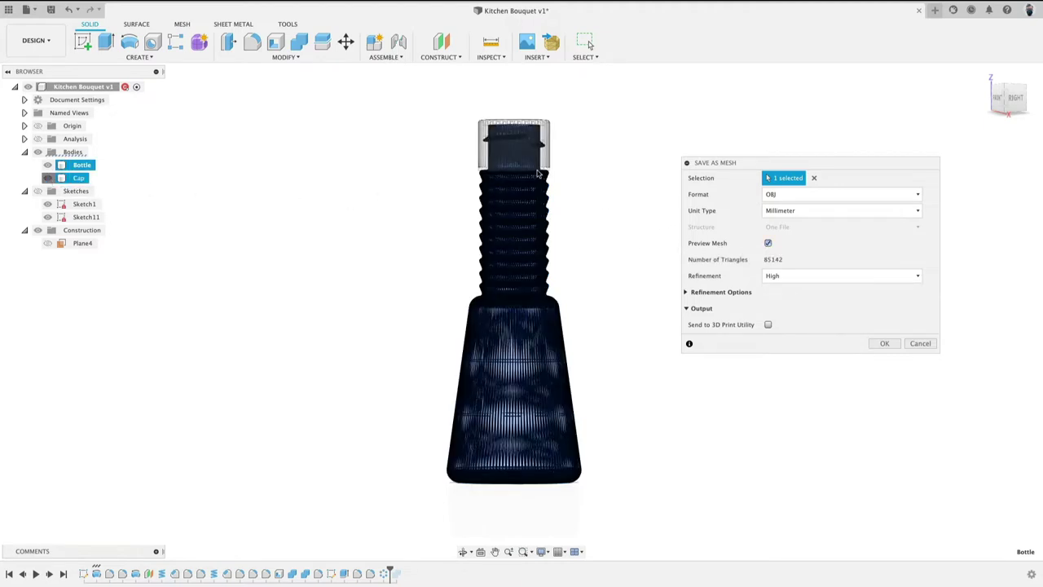
click(41, 179)
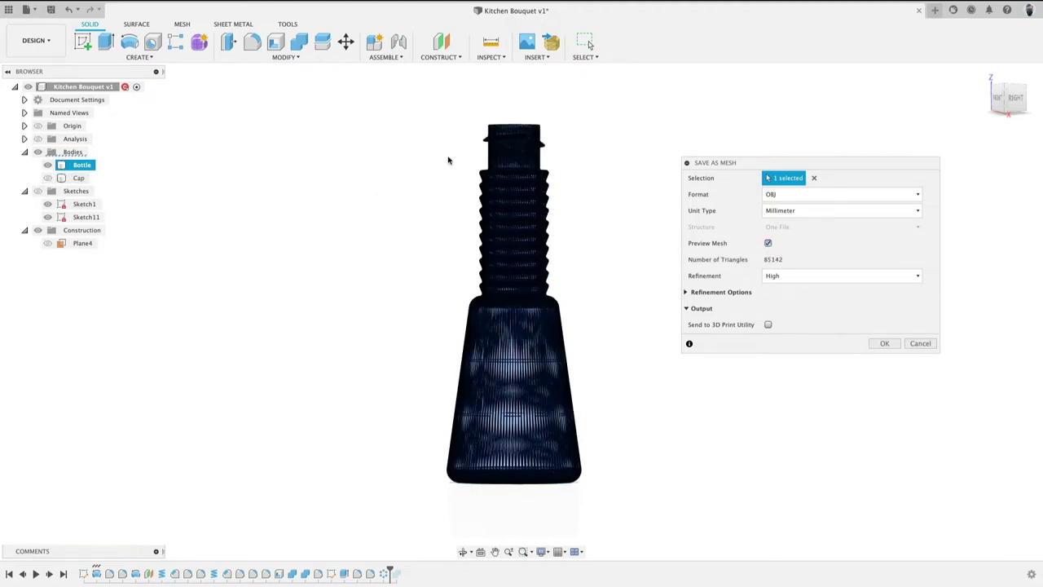
shift+middle_drag(451, 161, 622, 175)
scroll(601, 158, down, 2)
scroll(554, 154, up, 8)
scroll(547, 153, up, 3)
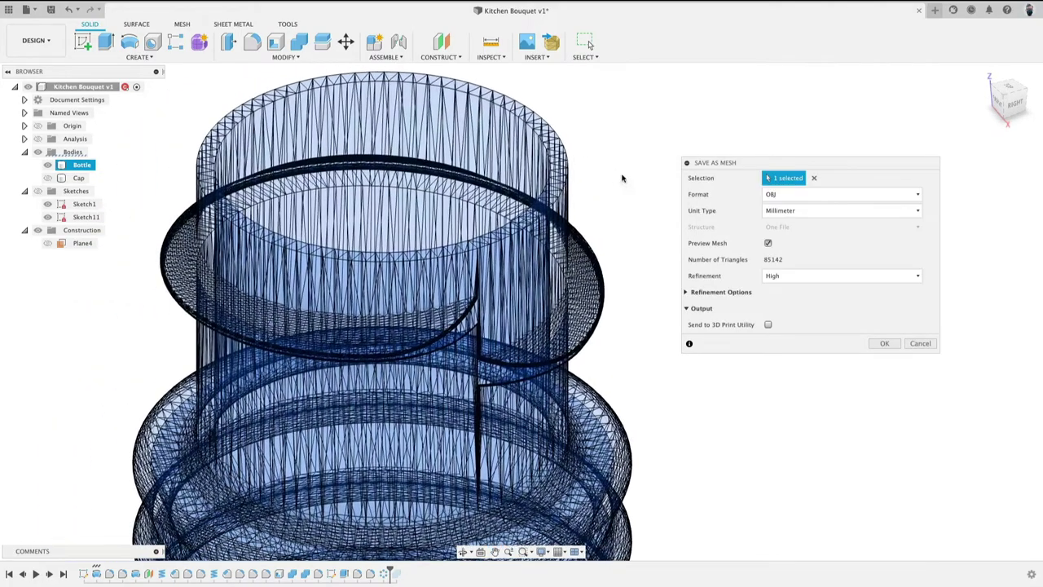
- Set the mesh refinement to Low and inspect the coarser triangles around the bottle's neck thread
click(799, 275)
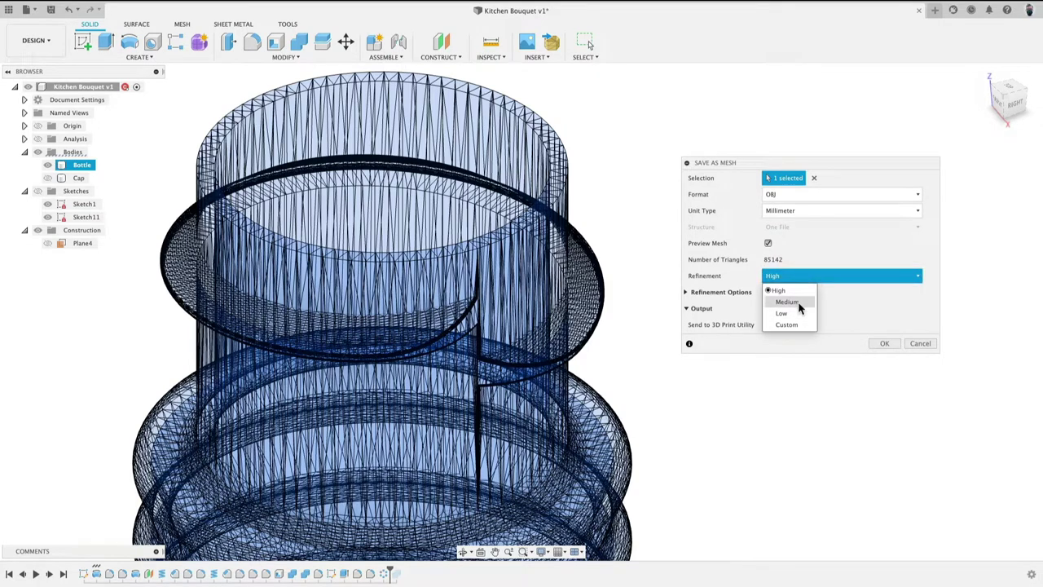
key(Return)
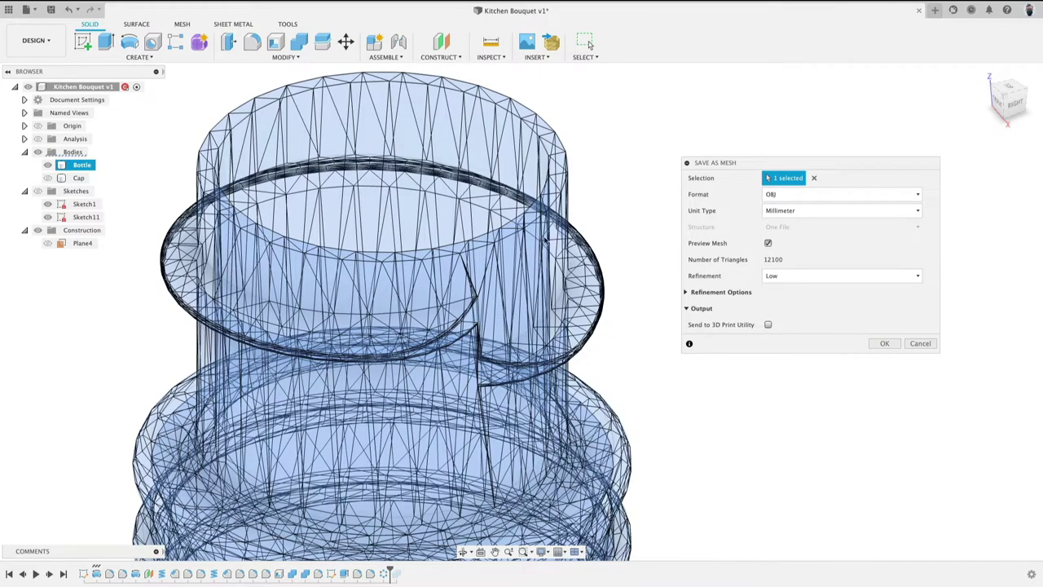
scroll(538, 143, up, 3)
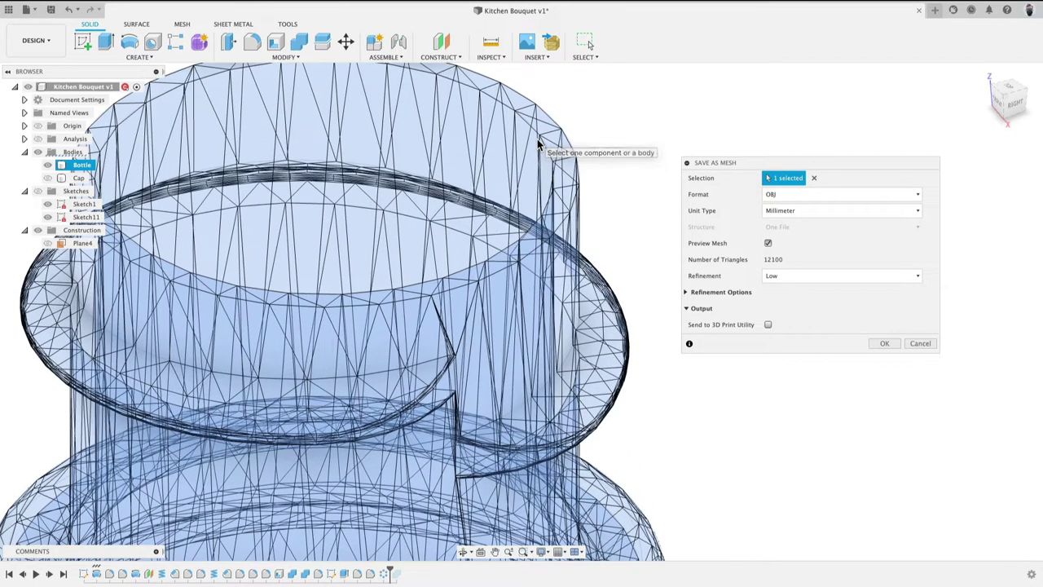
scroll(538, 142, down, 2)
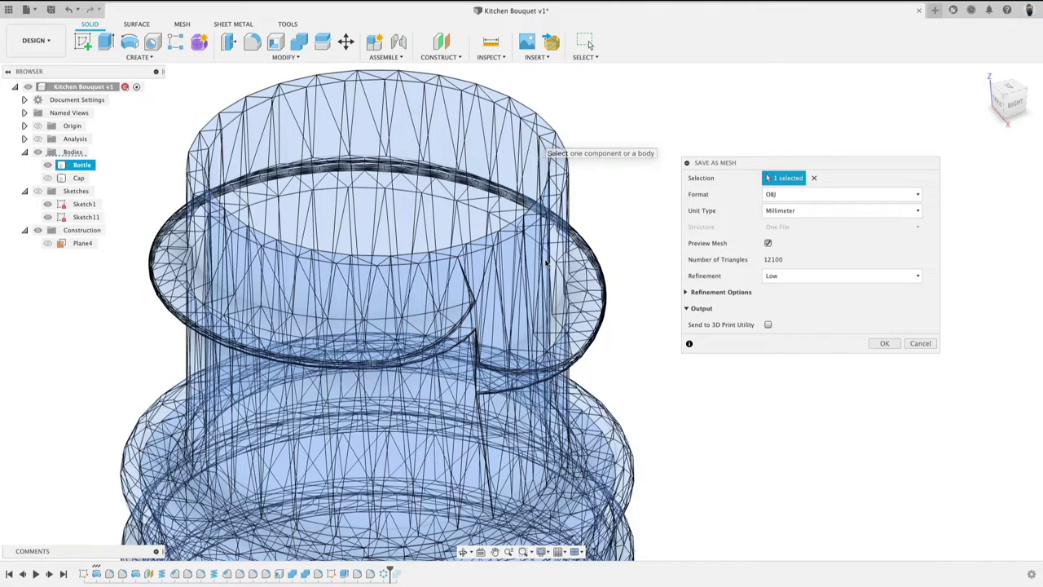
scroll(587, 293, up, 10)
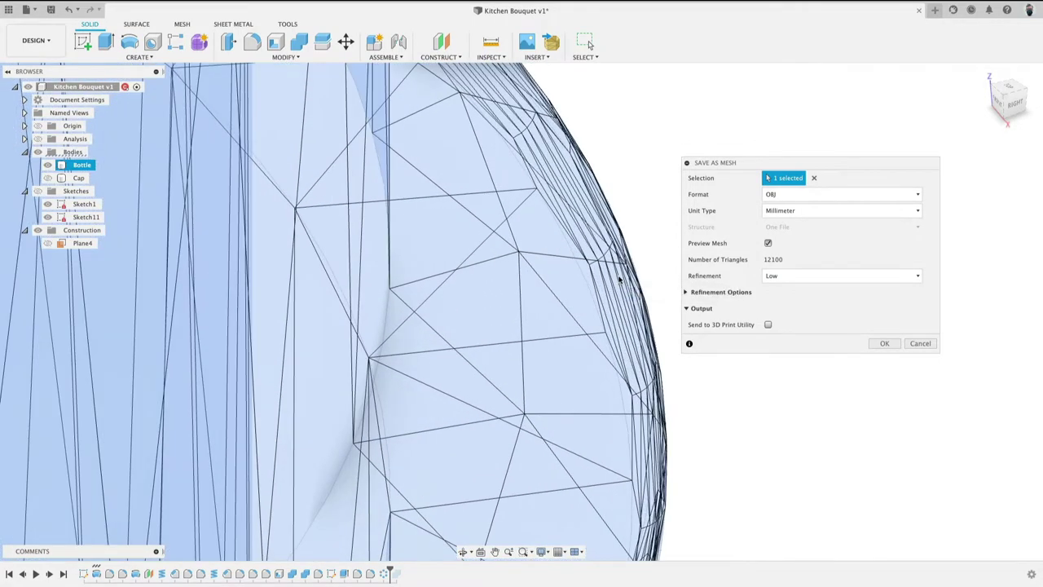
scroll(553, 213, down, 2)
scroll(553, 213, down, 4)
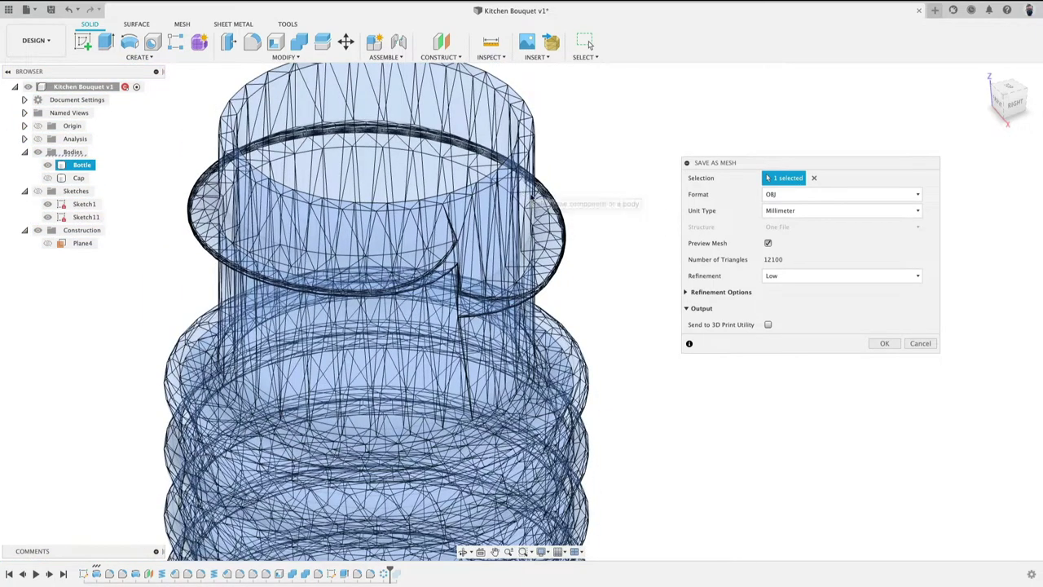
- Keep the refinement at Low and examine the bottle's mesh both up close and from a distance
click(784, 278)
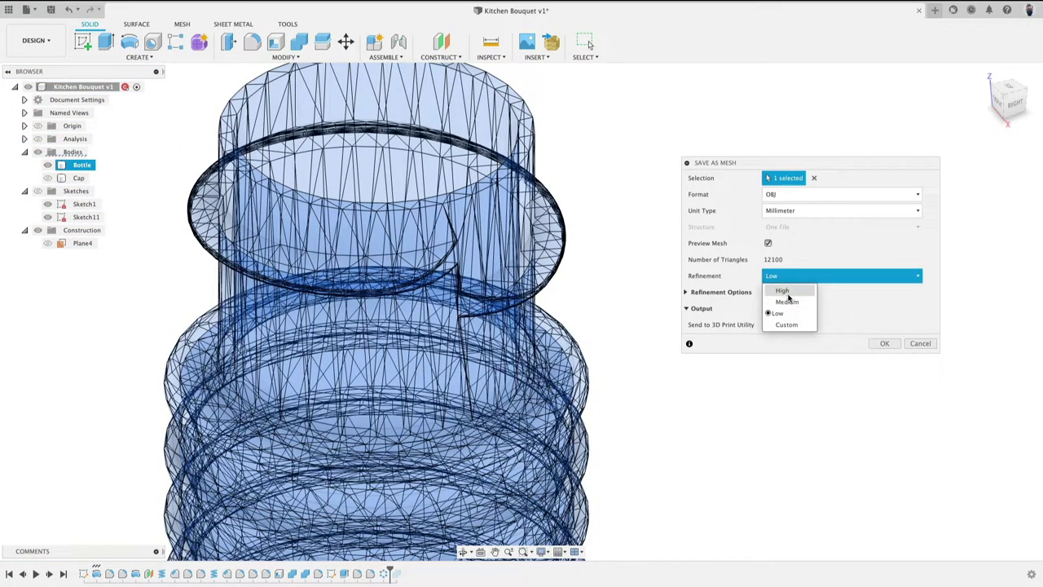
click(779, 313)
scroll(570, 259, up, 3)
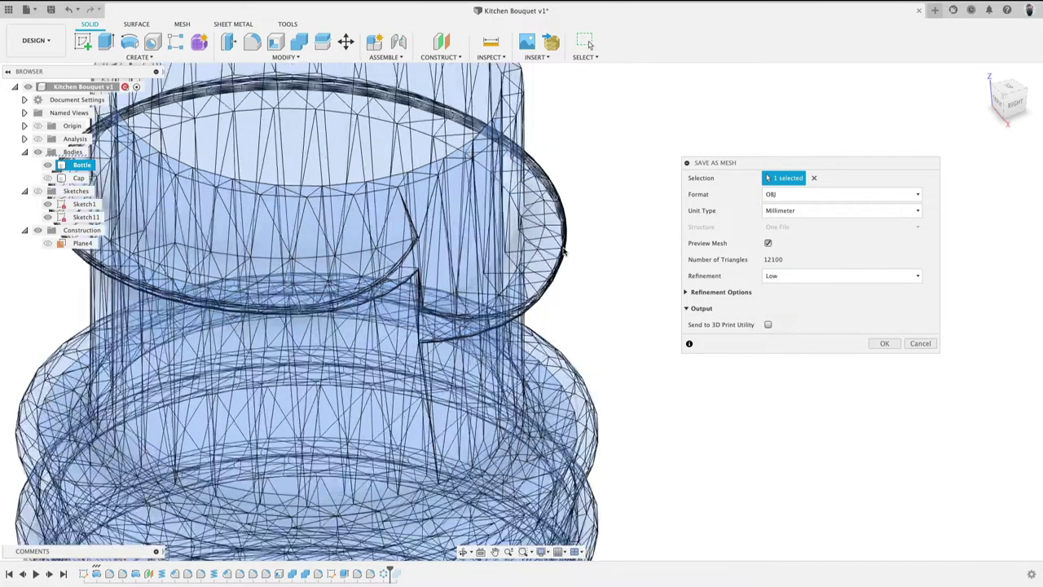
scroll(567, 255, down, 5)
scroll(566, 255, down, 6)
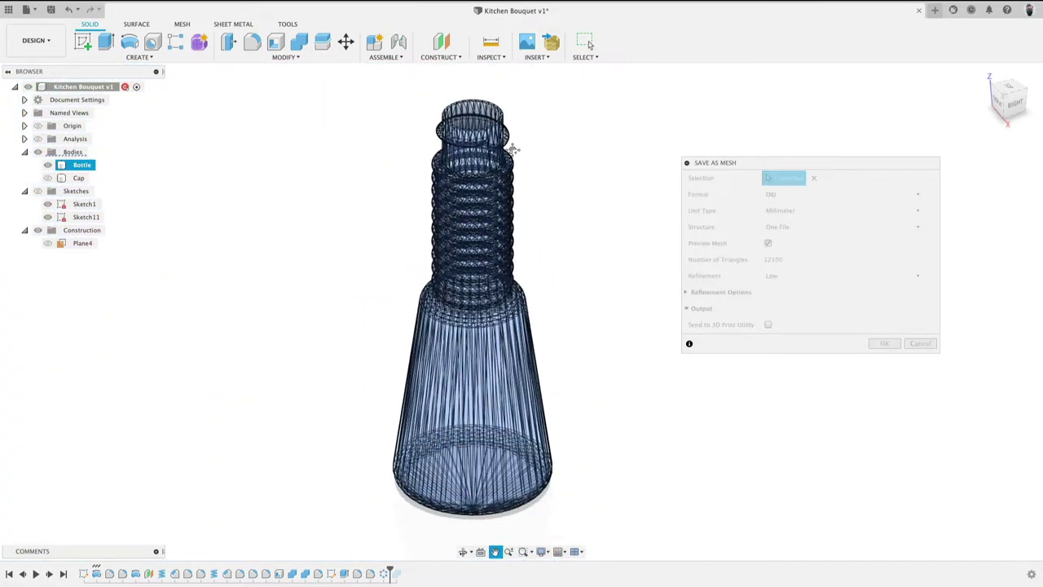
scroll(514, 157, down, 2)
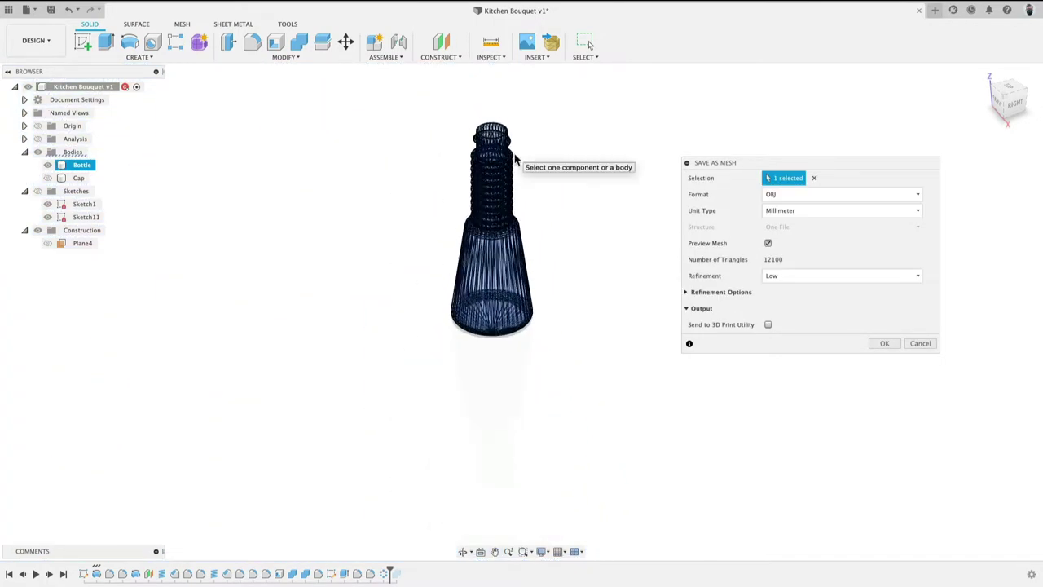
scroll(515, 157, down, 3)
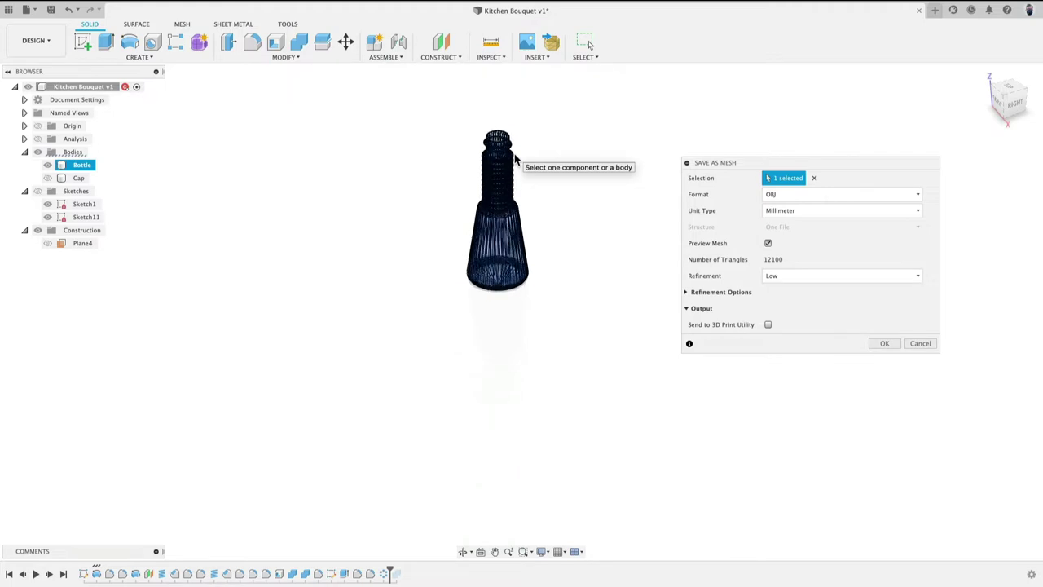
scroll(514, 158, up, 1)
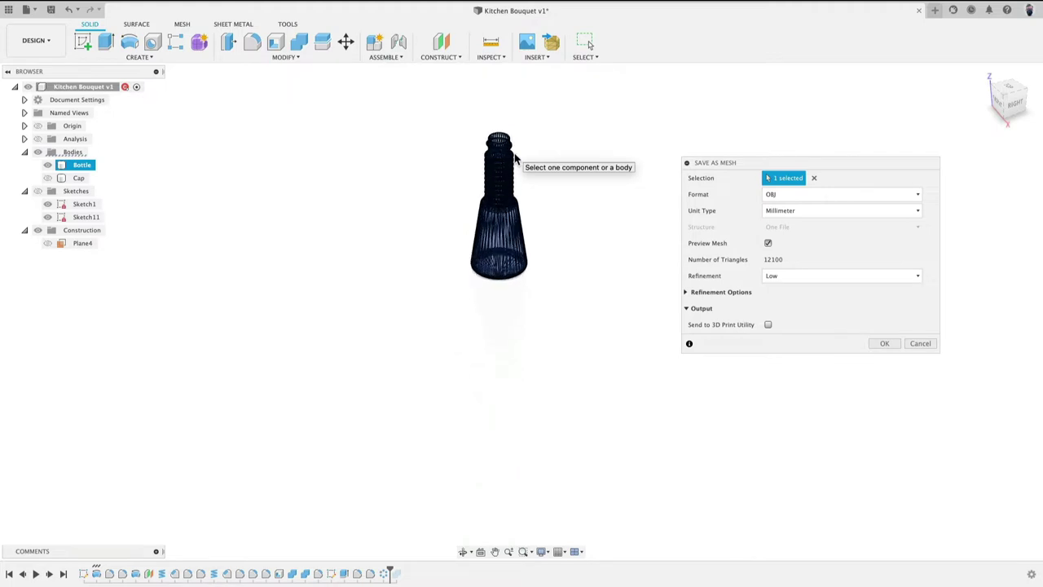
scroll(514, 157, up, 3)
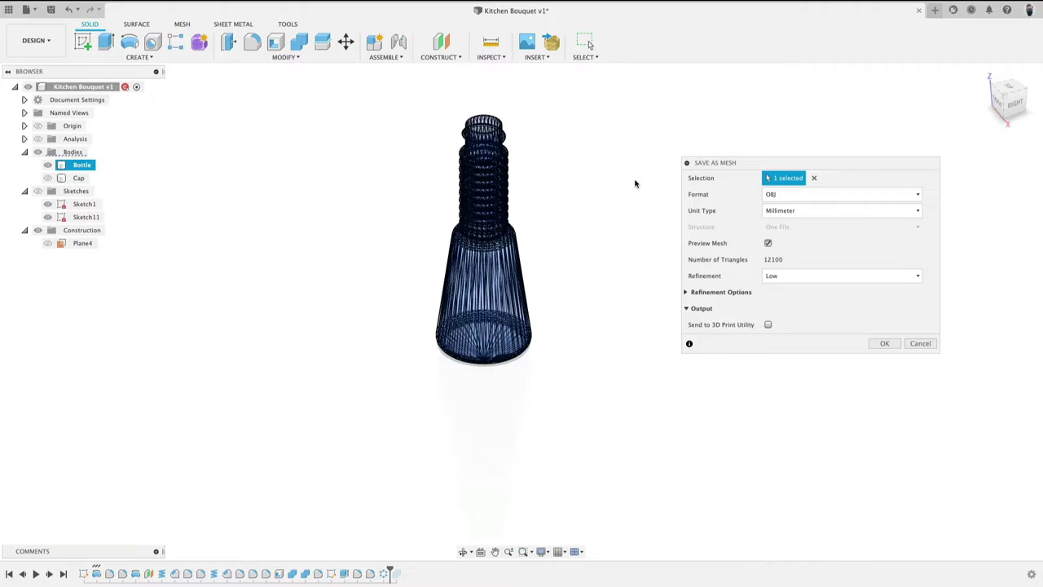
- Set the mesh refinement to Medium and inspect the triangles along the neck thread up close
click(830, 276)
click(779, 303)
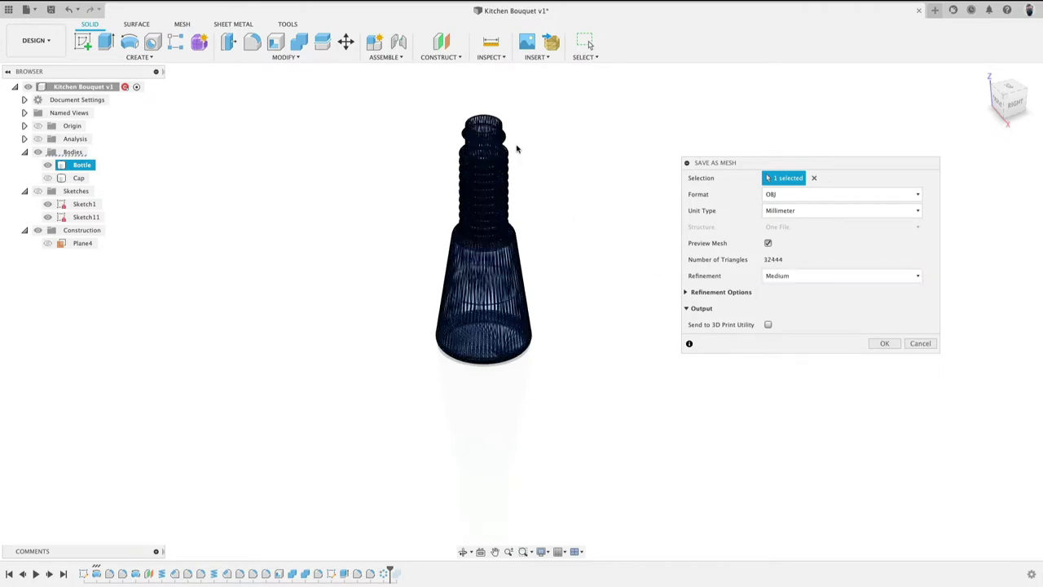
scroll(515, 145, up, 4)
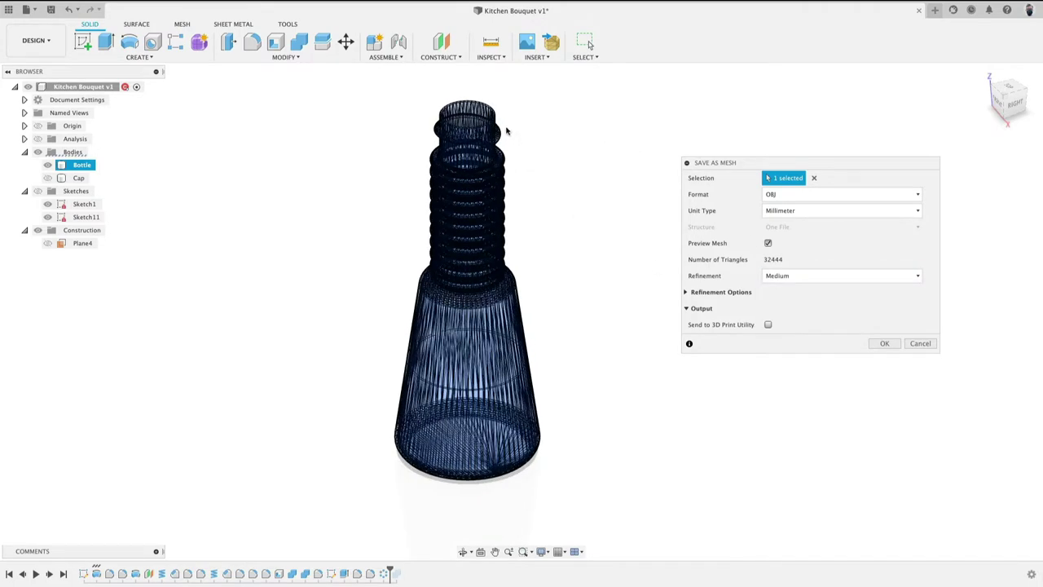
scroll(507, 133, up, 6)
scroll(478, 144, up, 4)
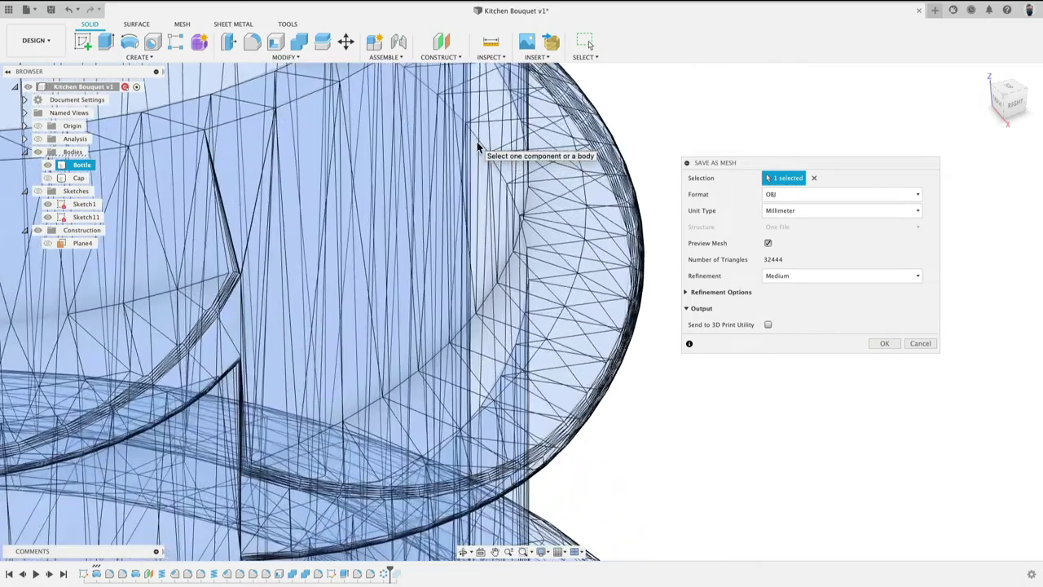
scroll(478, 145, up, 2)
scroll(477, 98, down, 2)
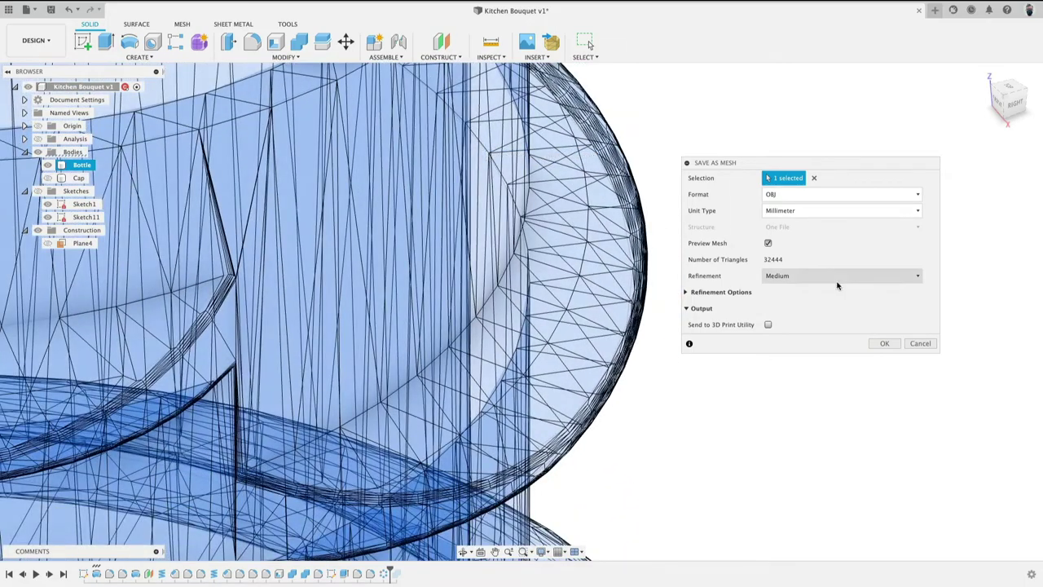
- Set the mesh refinement to High and check the mesh on the neck and the whole bottle
click(817, 276)
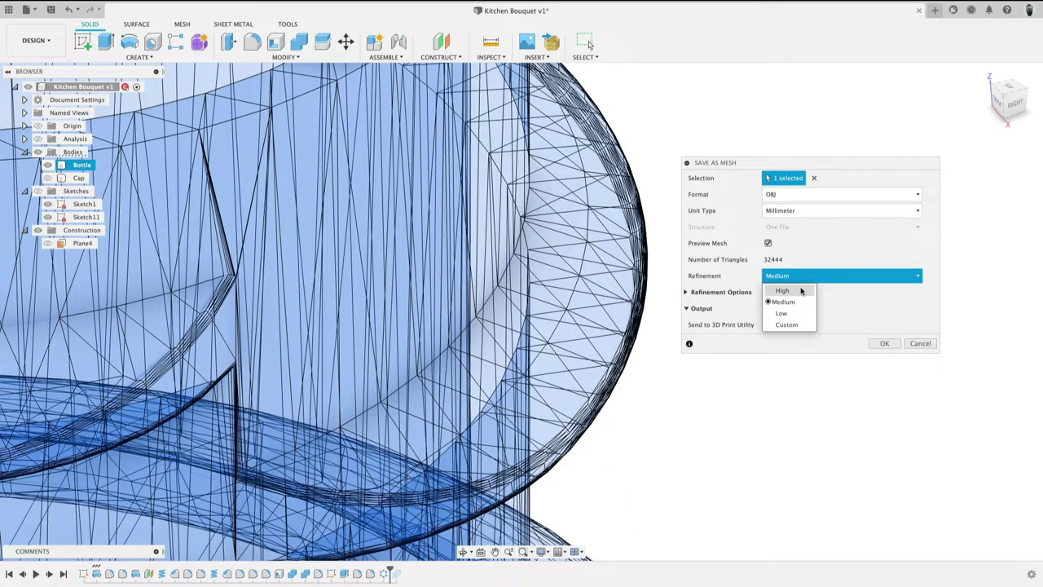
click(800, 291)
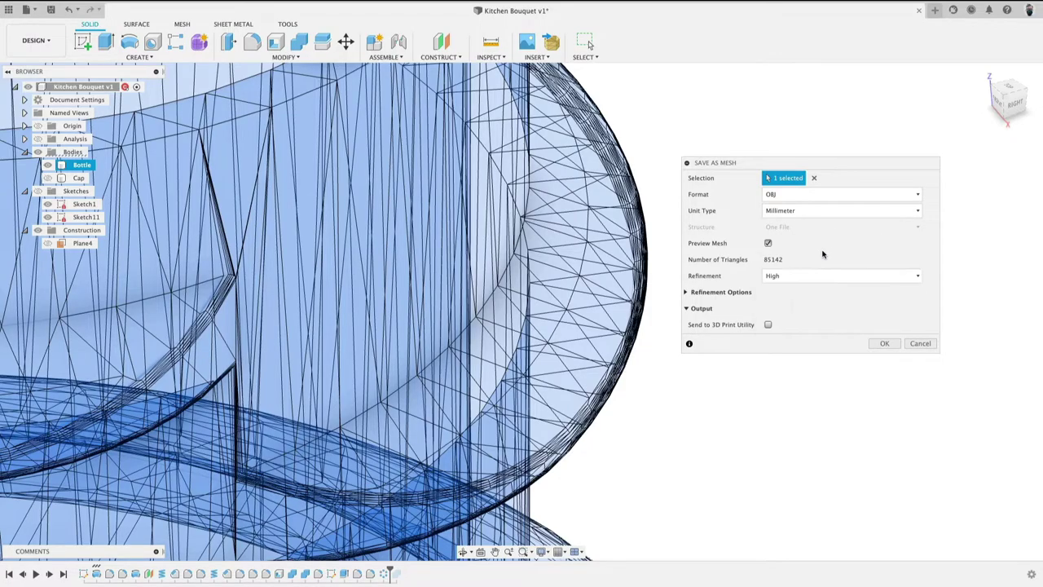
scroll(568, 167, down, 5)
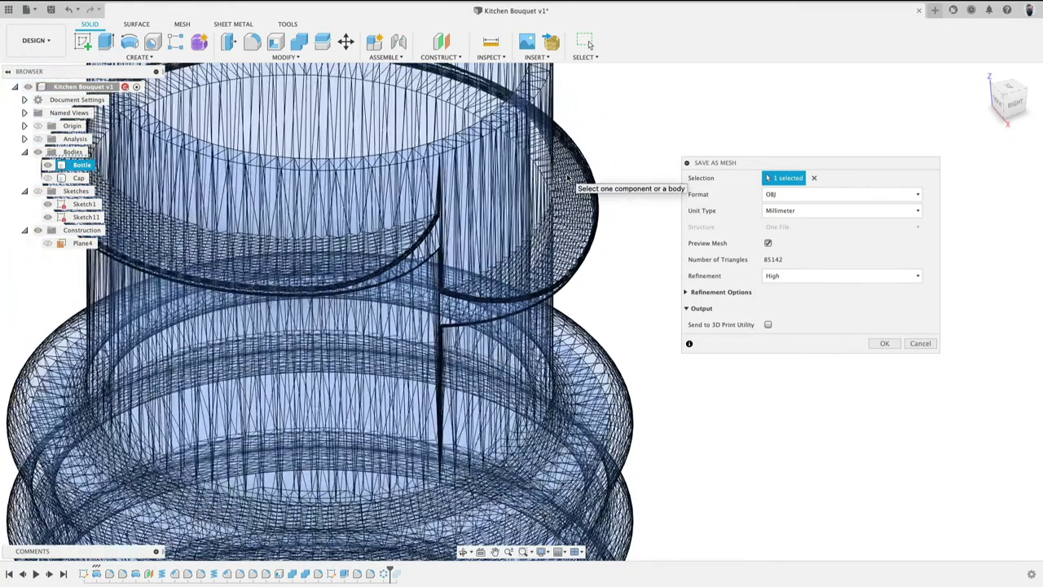
scroll(568, 168, down, 5)
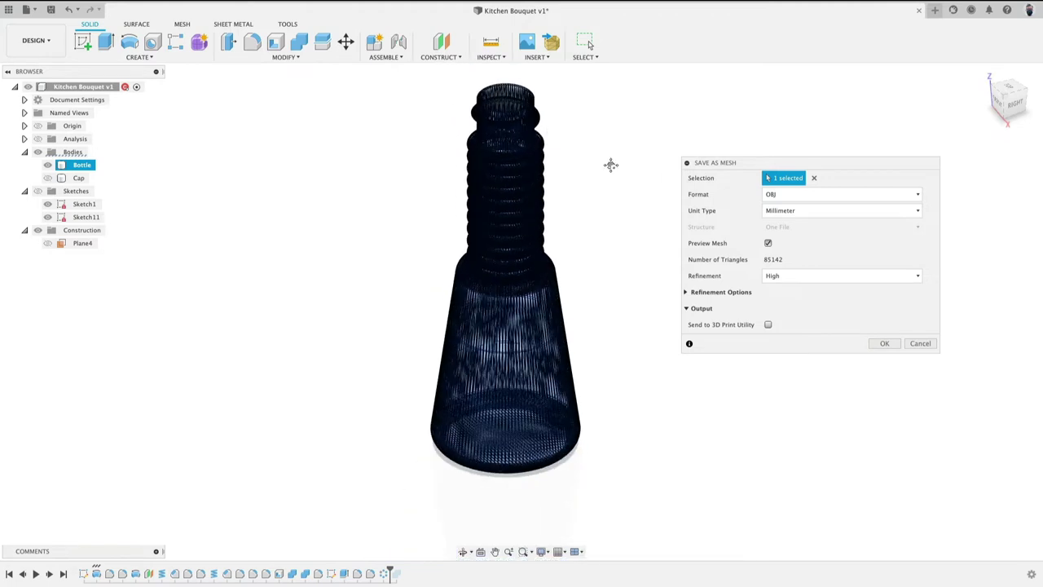
- Set the mesh unit type to Meter and save the OBJ file as Bottle in the Kitchen Bouquet folder
click(781, 212)
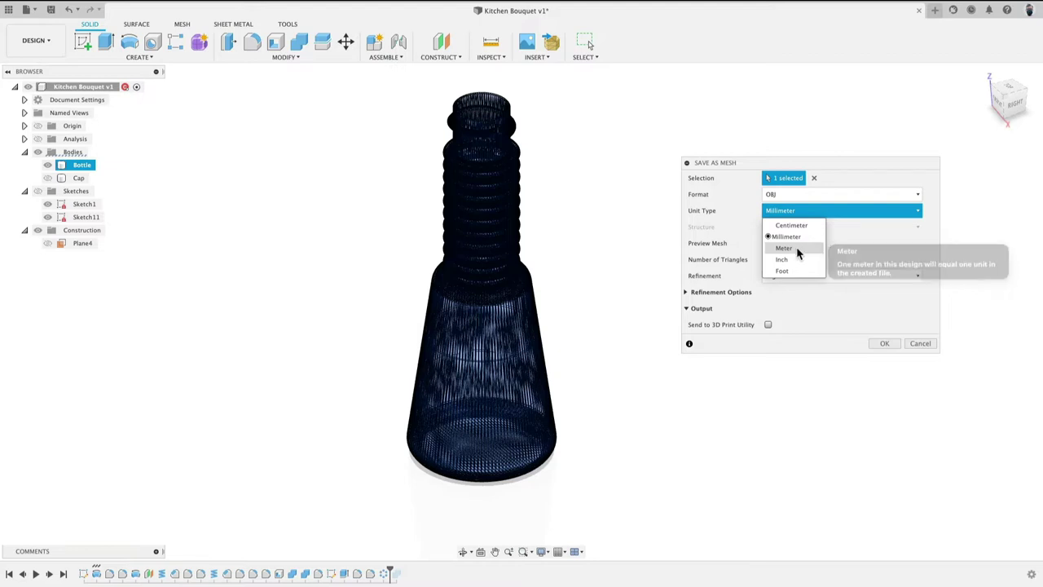
click(804, 249)
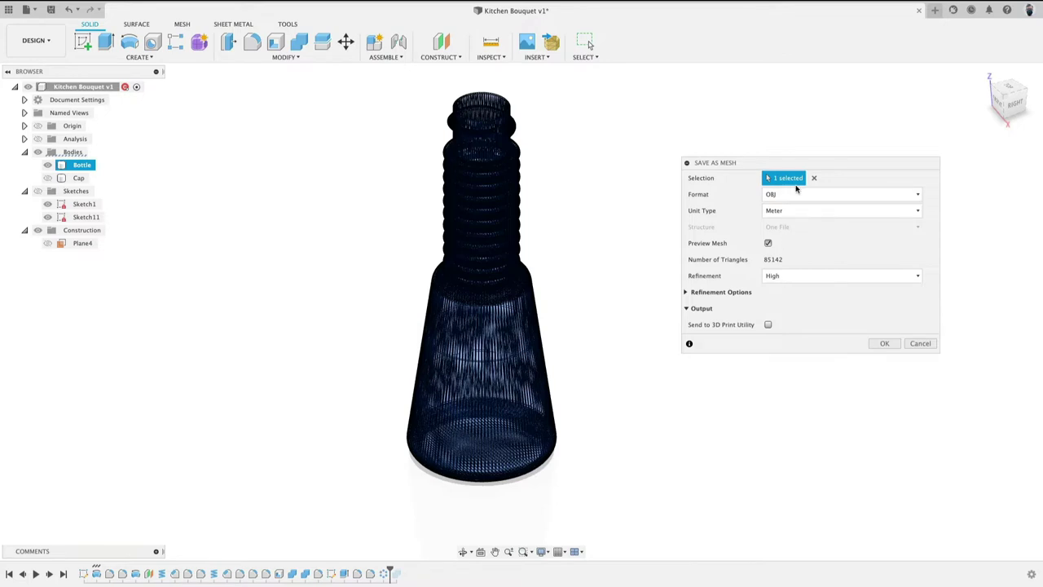
click(886, 343)
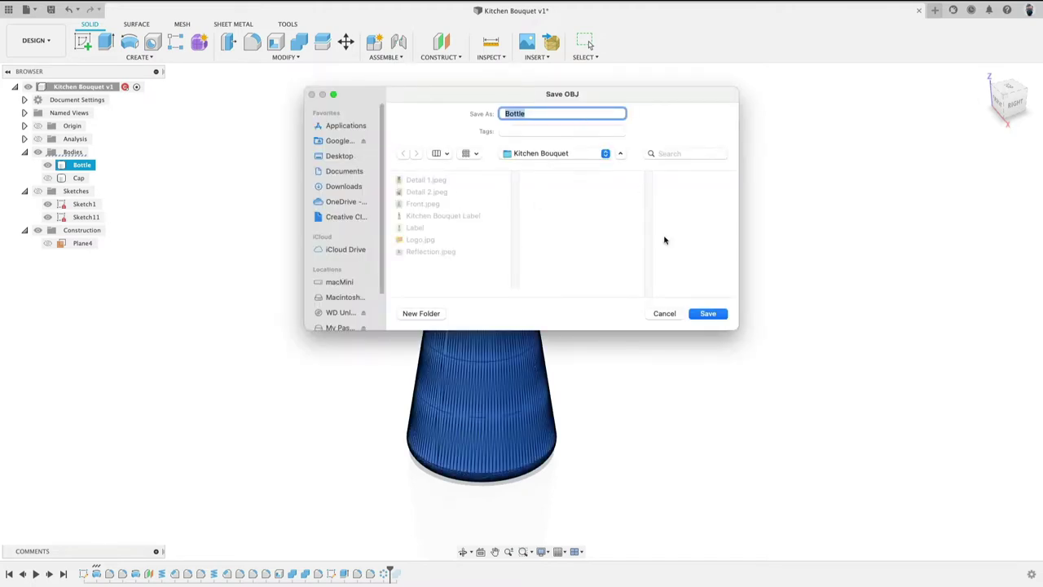
click(714, 317)
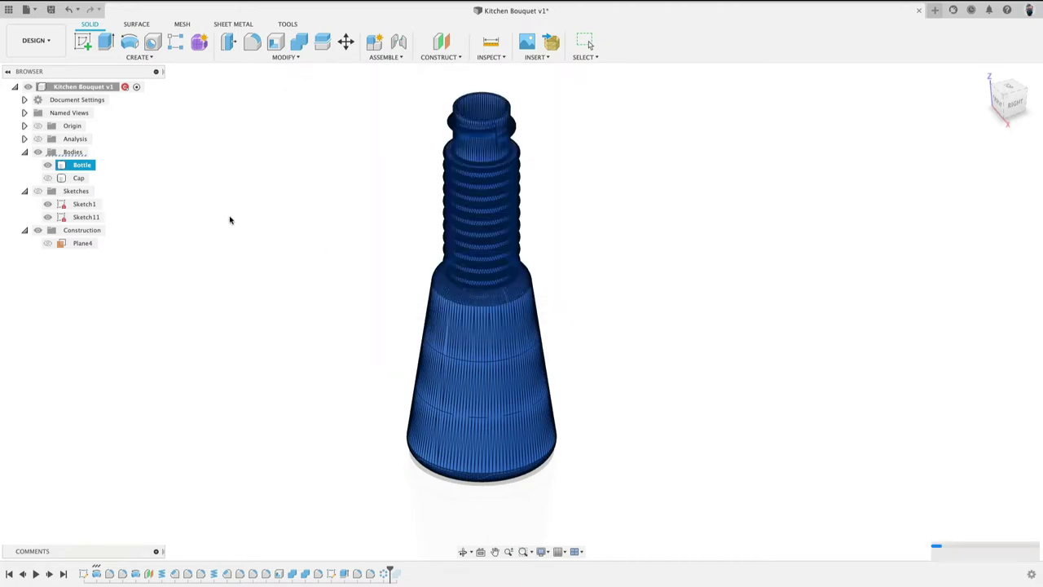
- Hide the Bottle body, show the Cap body, and open the Cap's mesh export settings
click(47, 165)
click(47, 177)
right_click(70, 178)
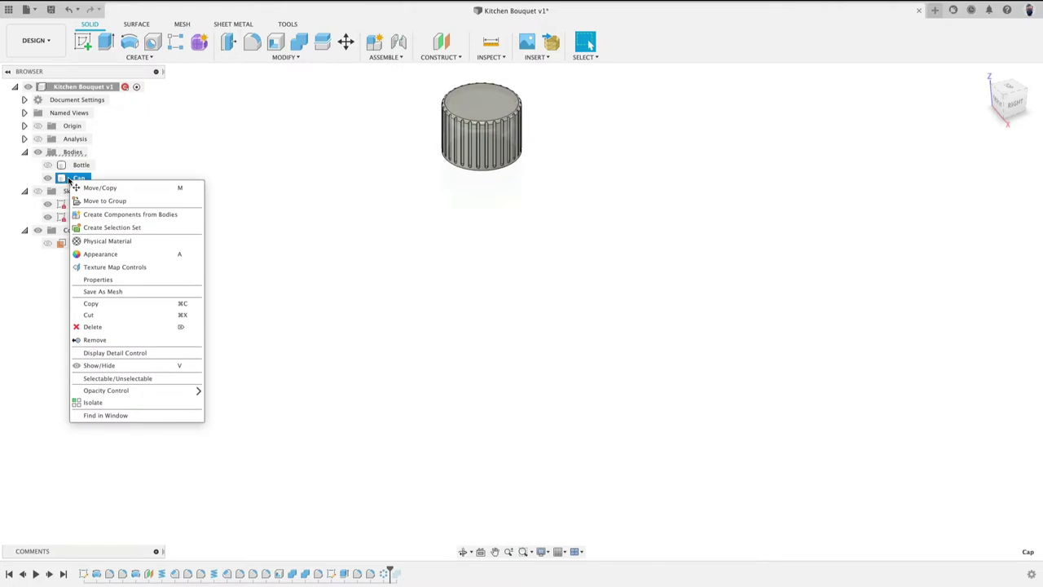
click(140, 293)
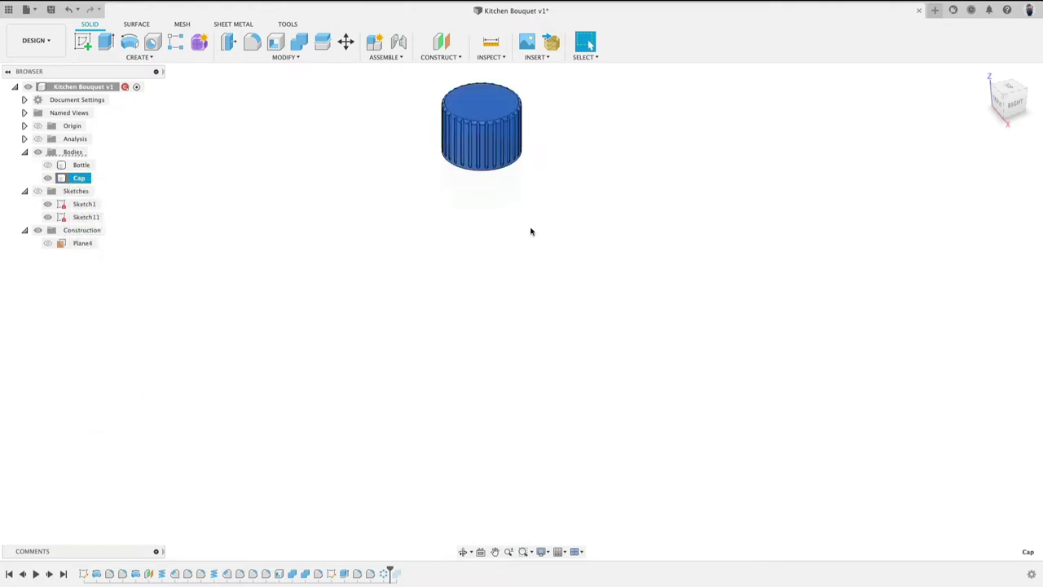
- Set the mesh unit type to Meter, turn off the mesh preview, and save the OBJ as Cap in the Kitchen Bouquet folder
click(796, 211)
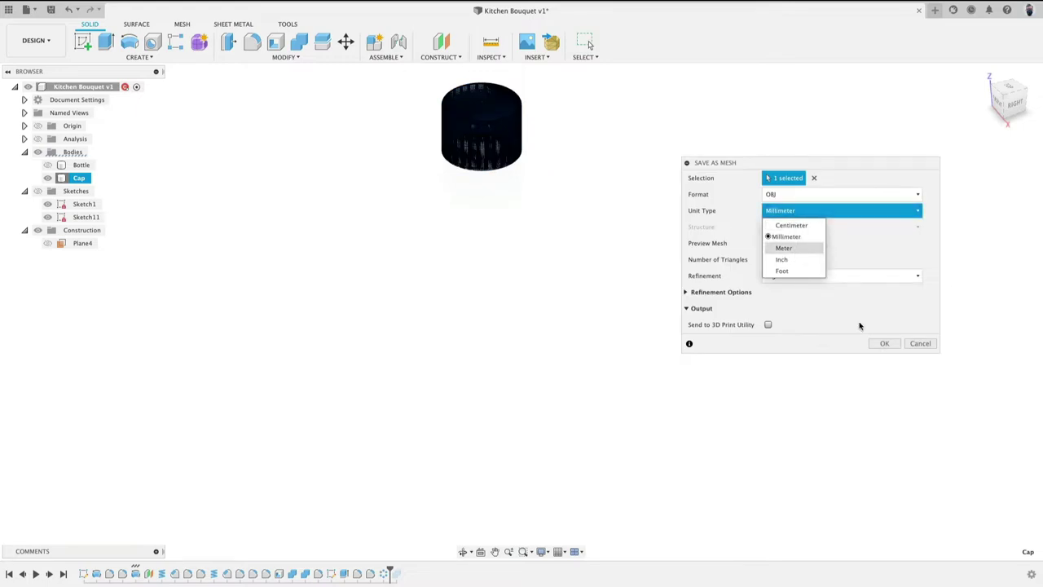
key(Return)
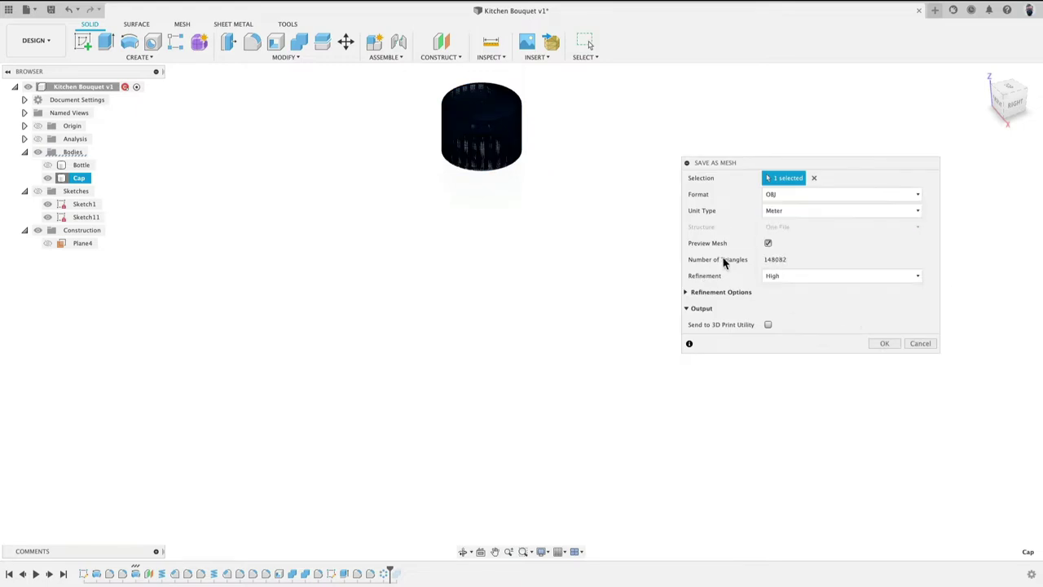
click(767, 243)
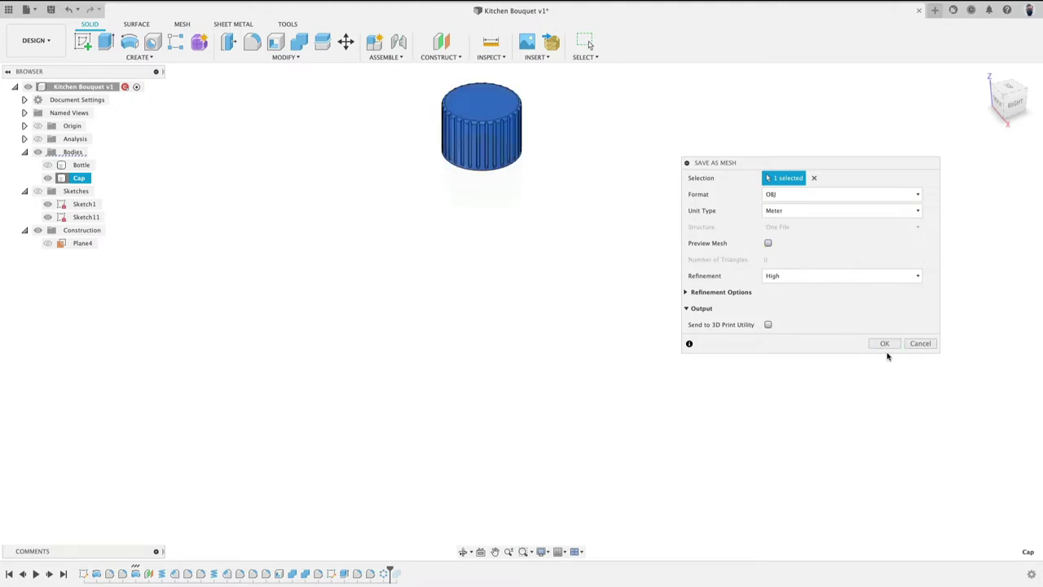
click(886, 346)
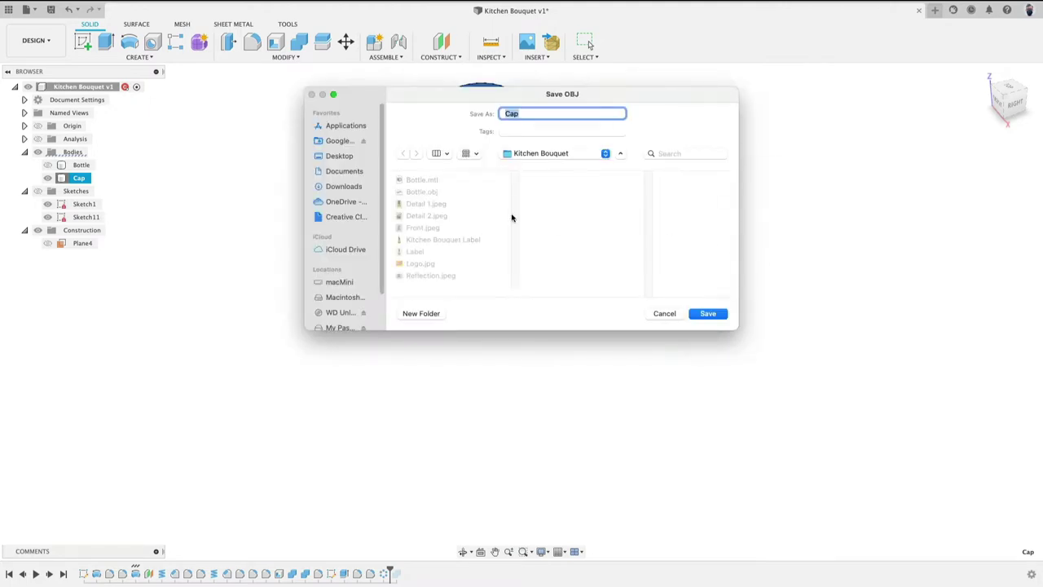
click(716, 315)
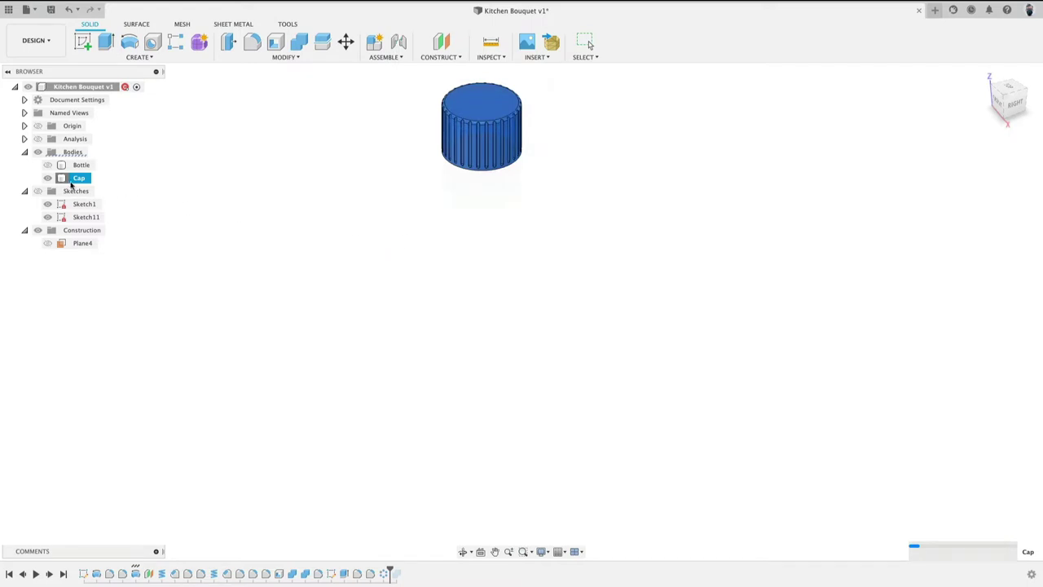
- Review the file formats available for exporting the Cap body as a mesh, keep OBJ, and cancel the export
right_click(79, 179)
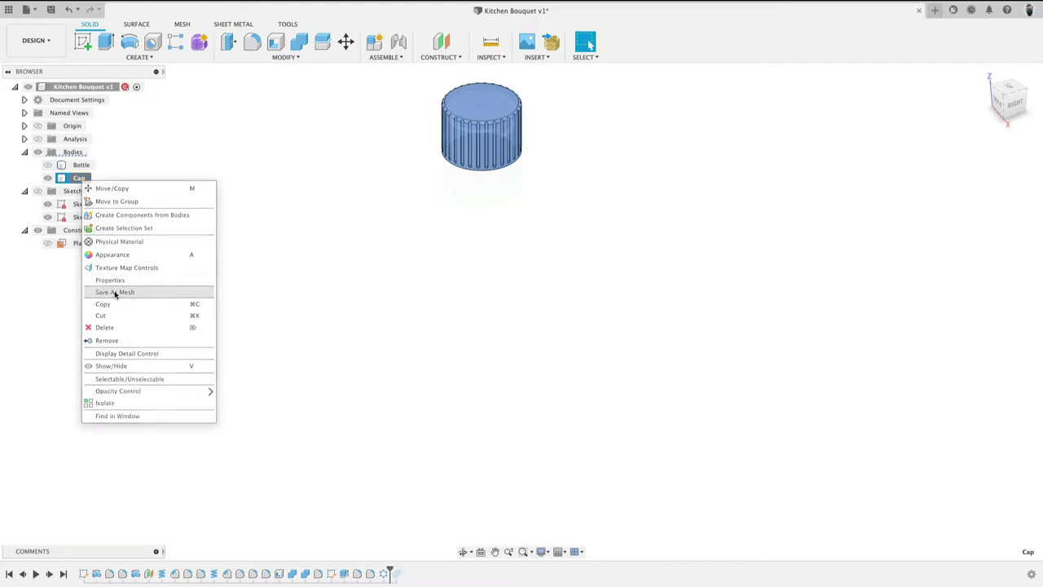
click(118, 291)
click(787, 195)
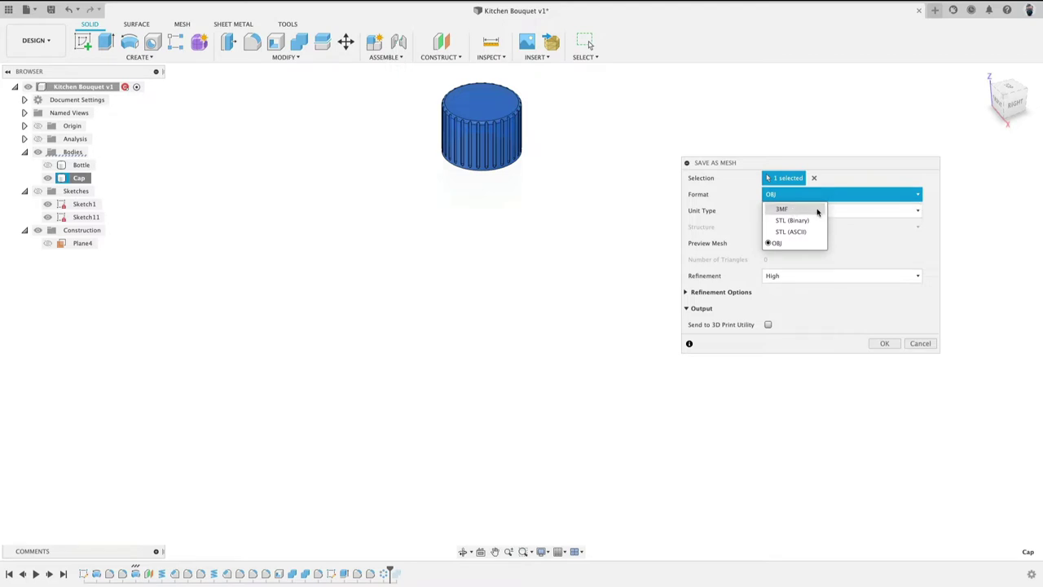
click(878, 243)
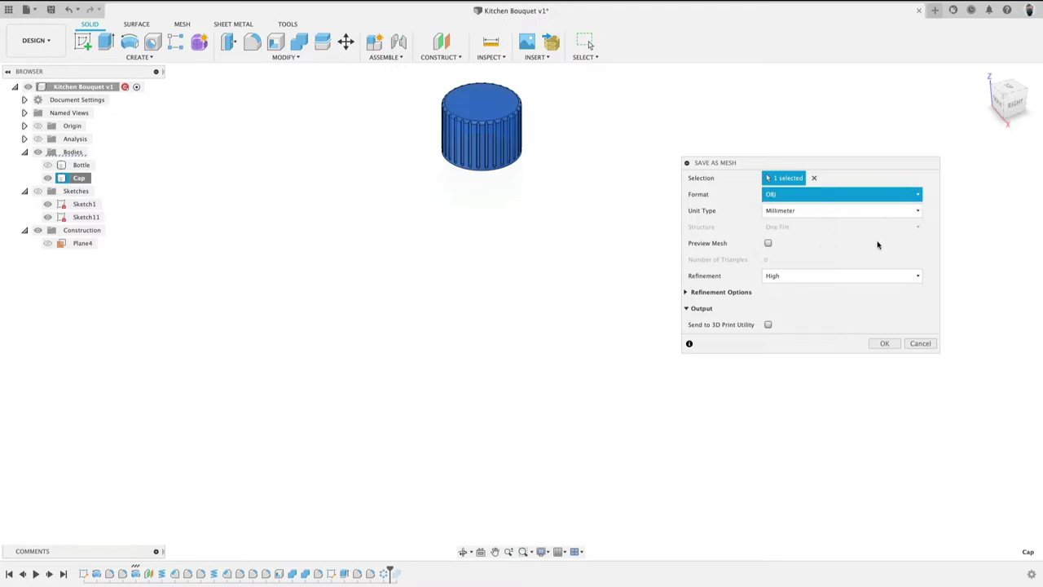
click(921, 343)
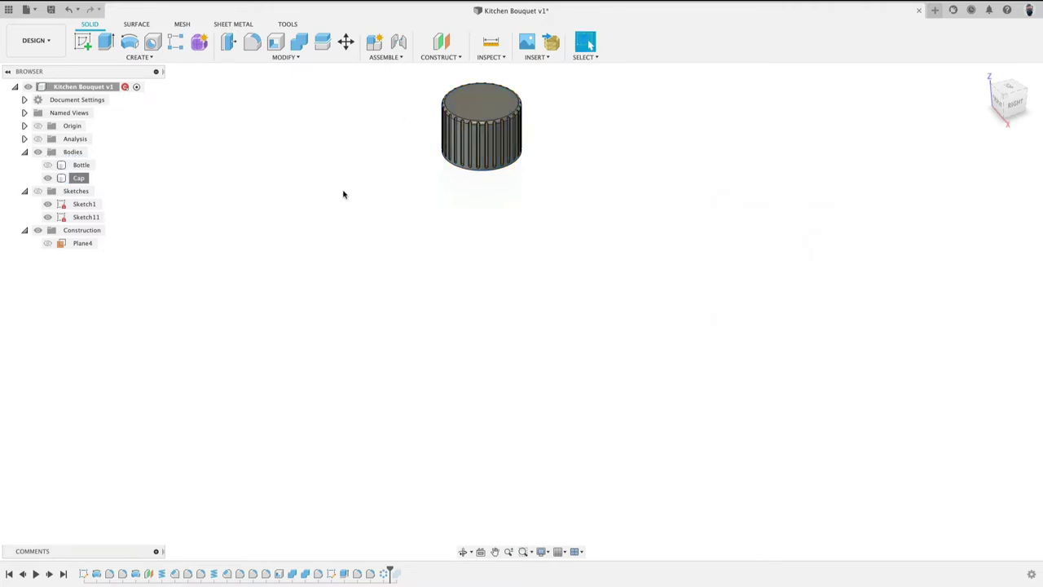
- Switch to Blender and start a Wavefront (.obj) import
key(super+Tab)
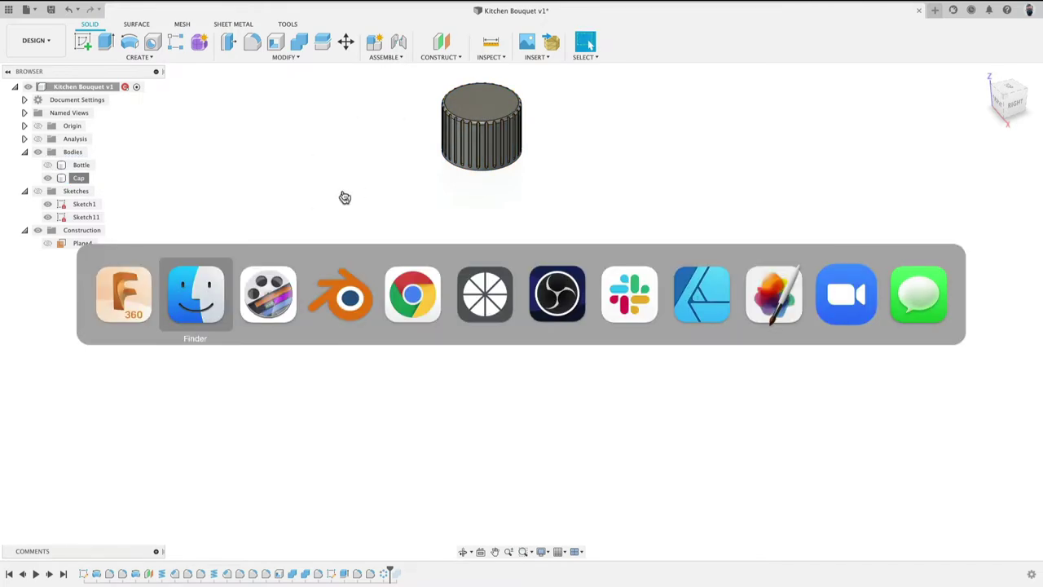
click(335, 273)
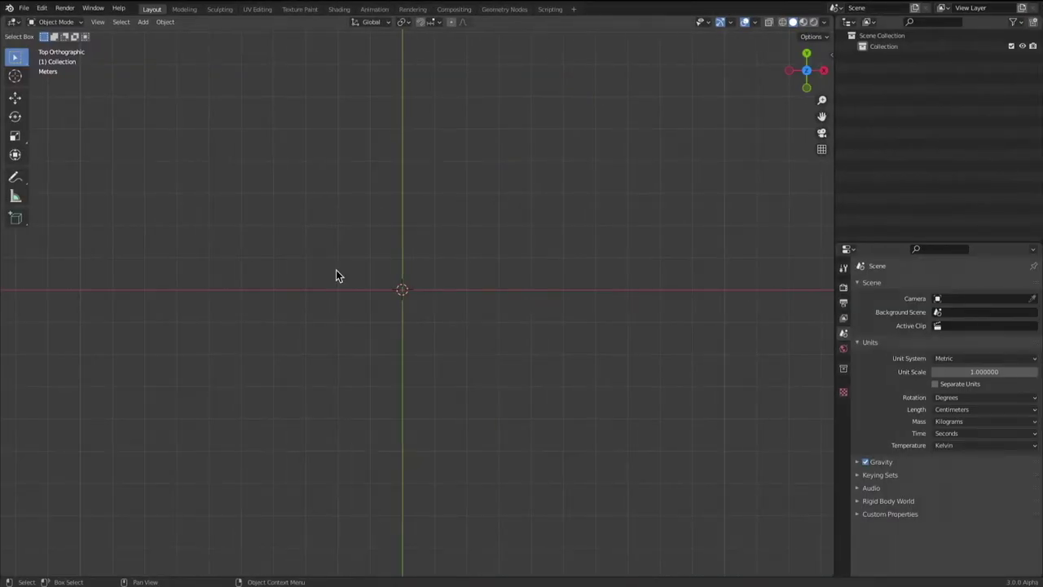
click(28, 11)
mouse_move(73, 154)
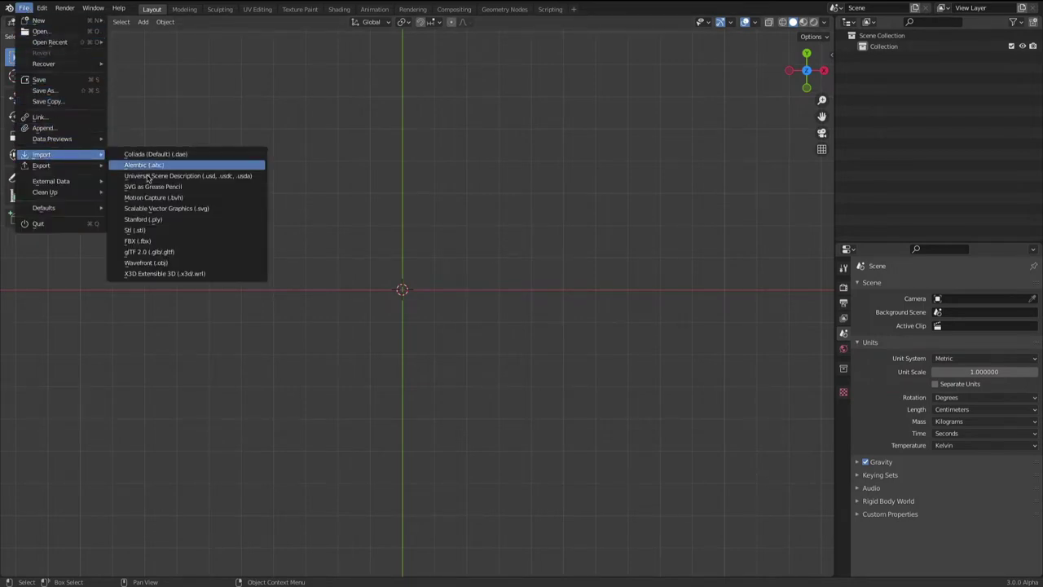
click(190, 262)
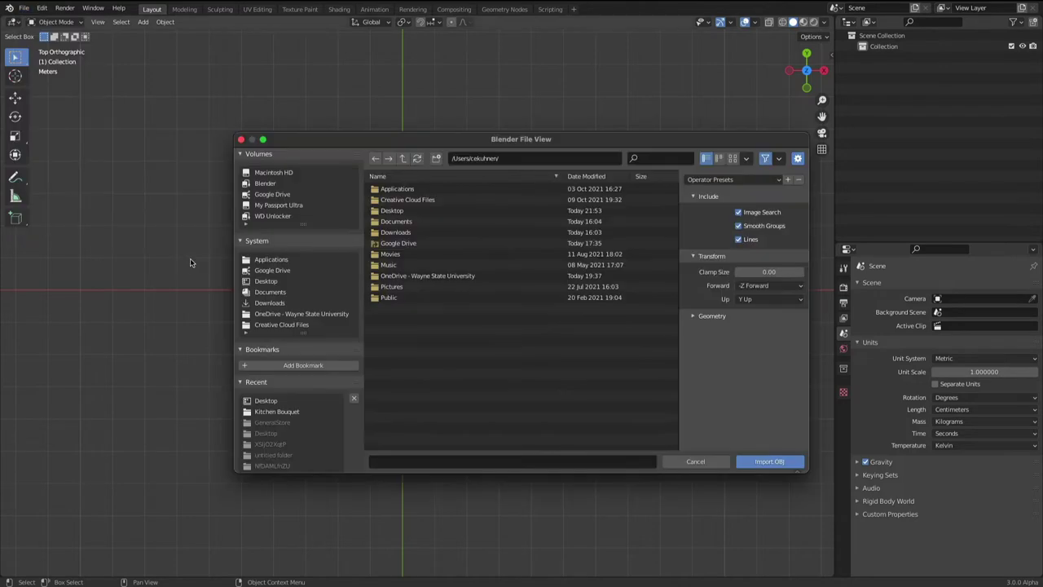
- Import Bottle.obj from the Kitchen Bouquet folder on the Desktop with Y Forward and Z Up
click(303, 282)
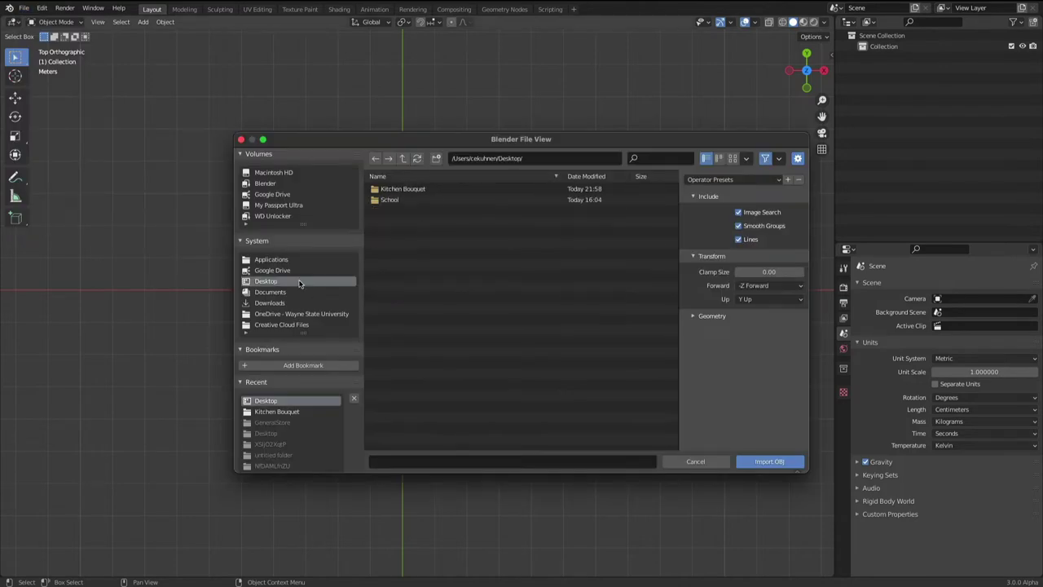
click(419, 192)
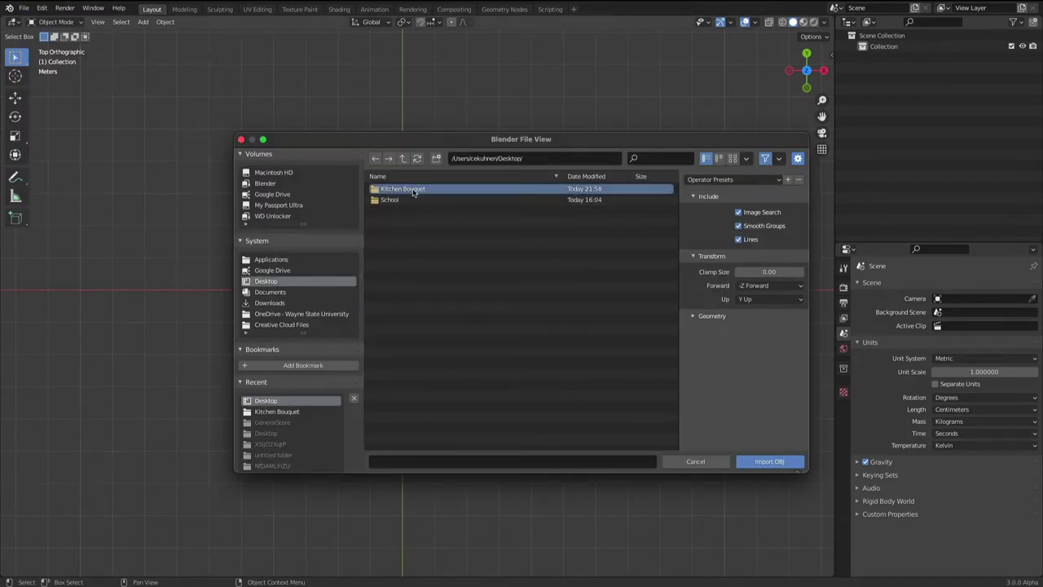
double_click(418, 192)
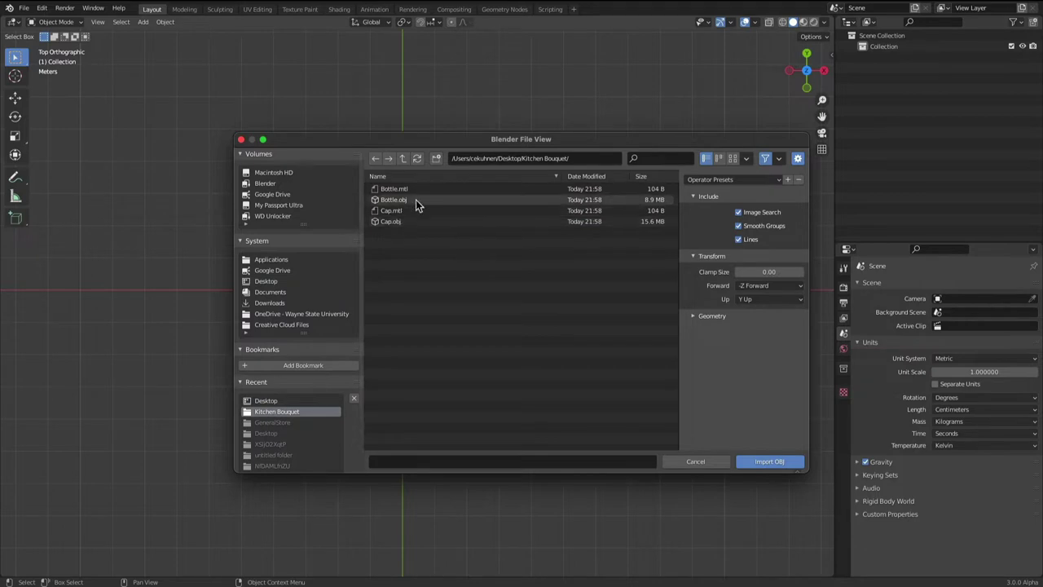
click(416, 201)
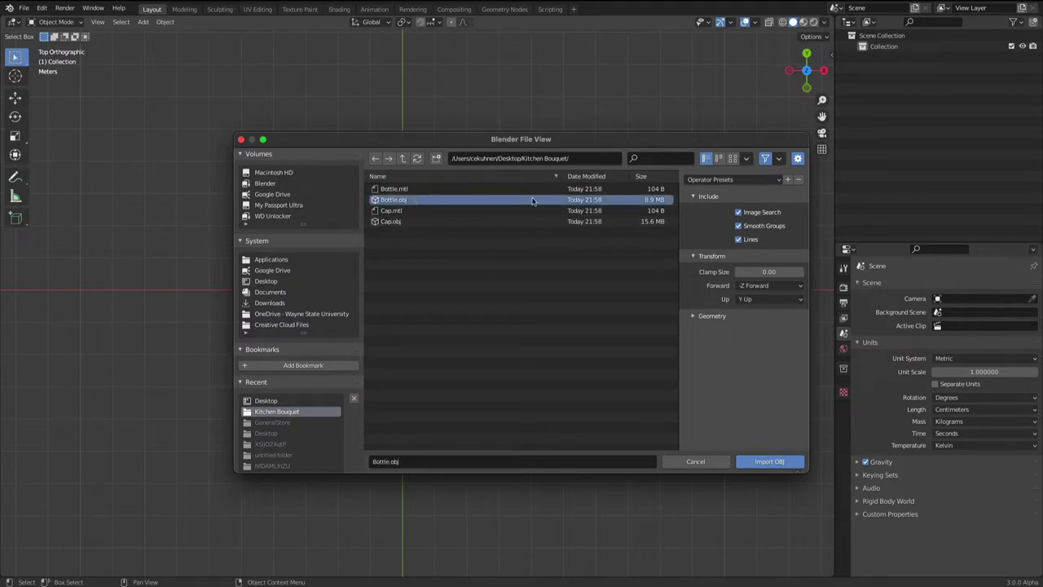
click(756, 286)
click(758, 300)
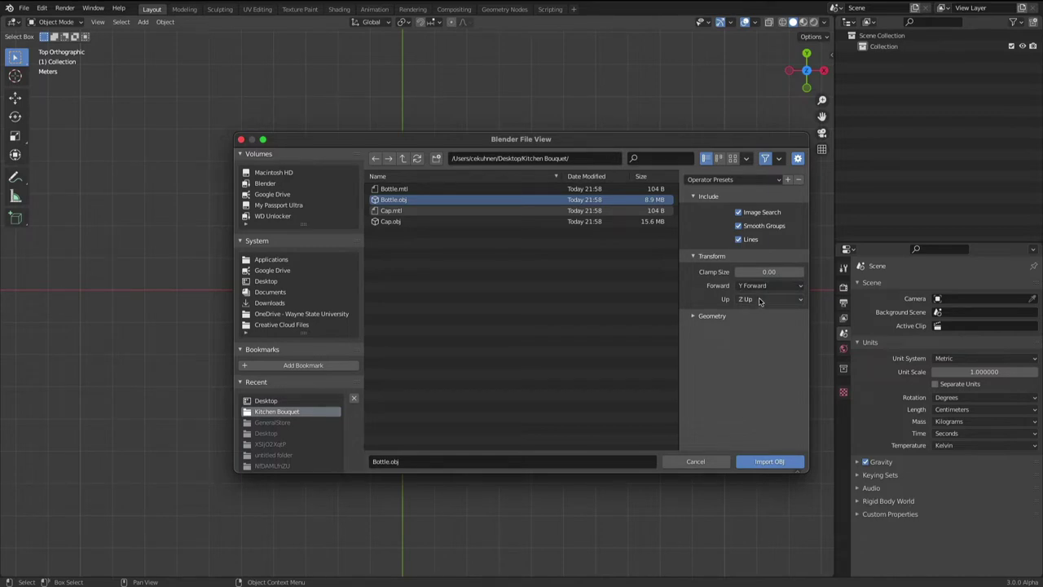
click(778, 461)
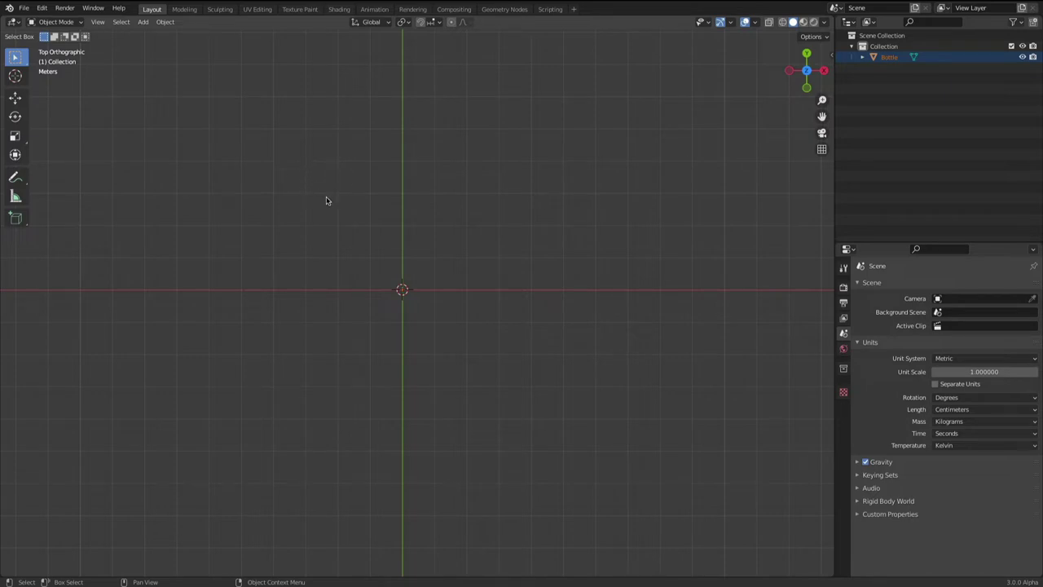
- Examine the imported bottle's size and placement at the world origin, from above and from other angles
scroll(387, 291, up, 6)
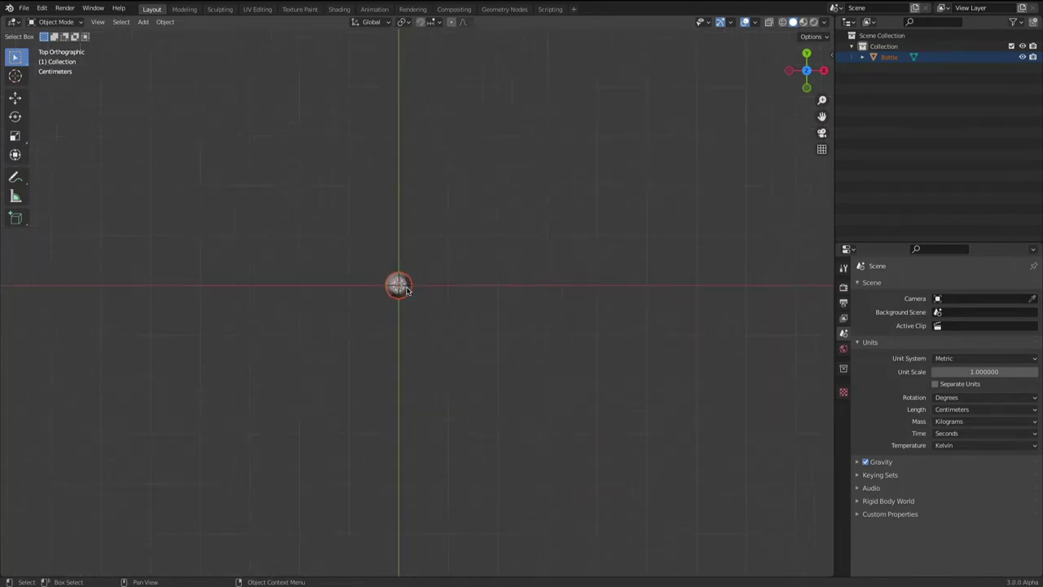
scroll(397, 278, up, 8)
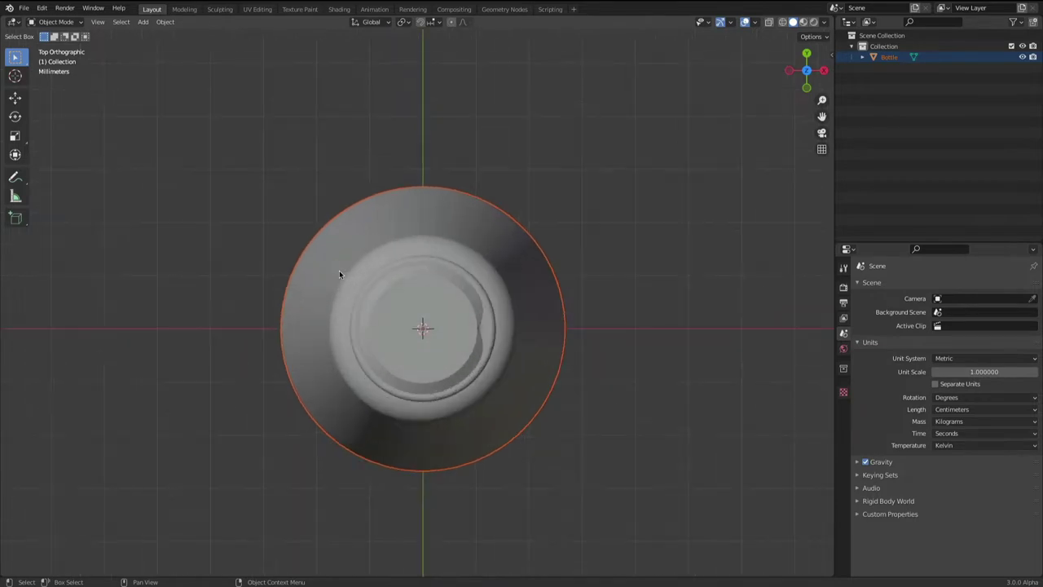
scroll(49, 82, down, 9)
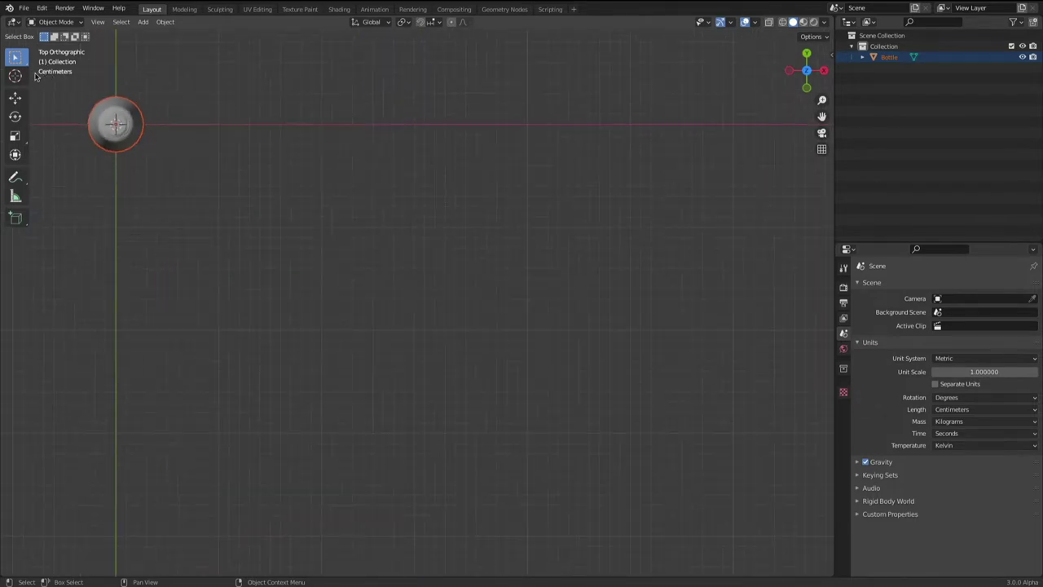
scroll(114, 123, up, 4)
middle_drag(93, 116, 335, 209)
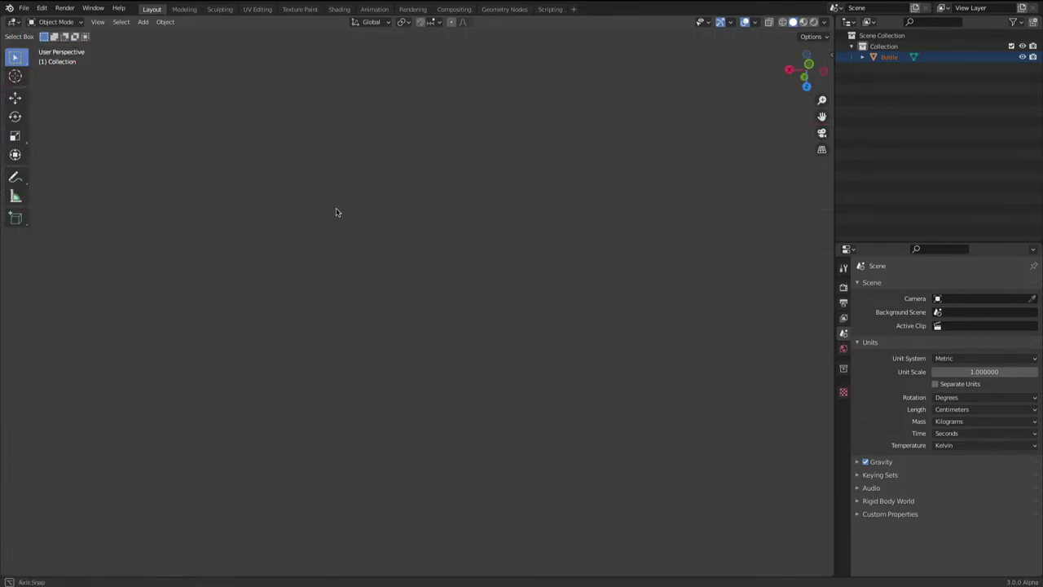
click(805, 87)
shift+middle_drag(158, 141, 445, 257)
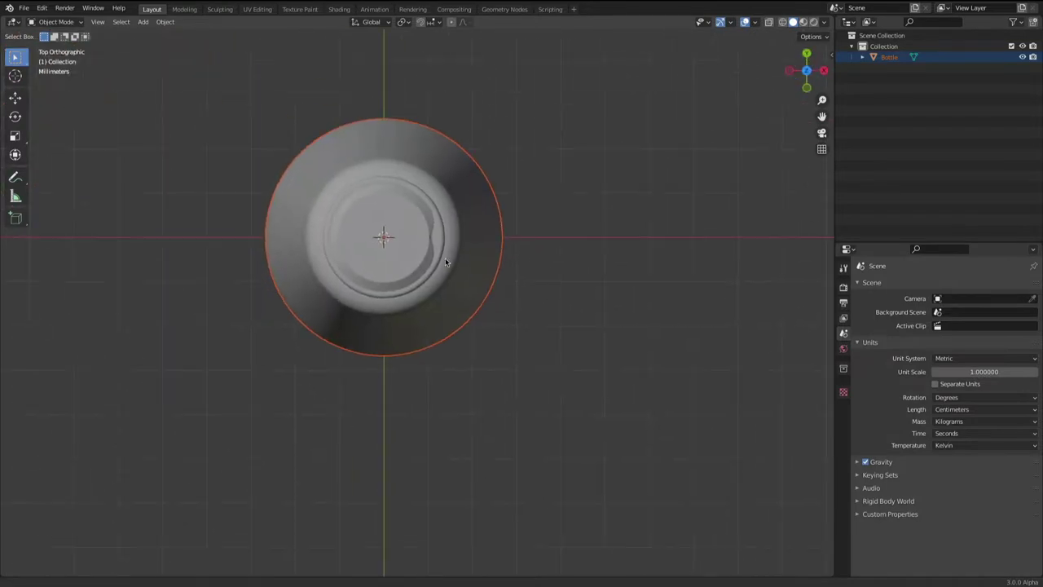
scroll(383, 224, up, 5)
middle_drag(384, 230, 405, 269)
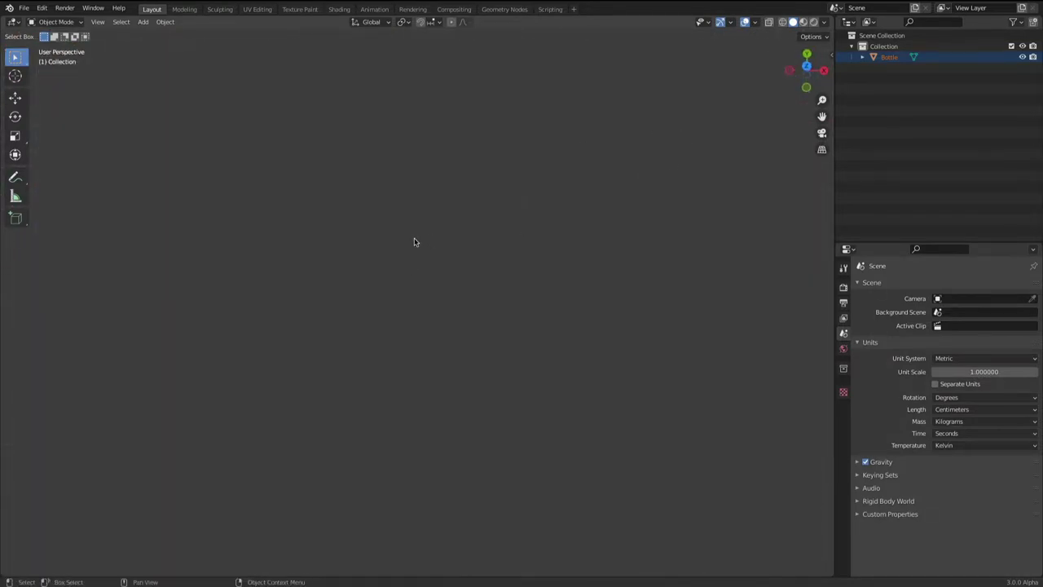
middle_drag(446, 274, 415, 63)
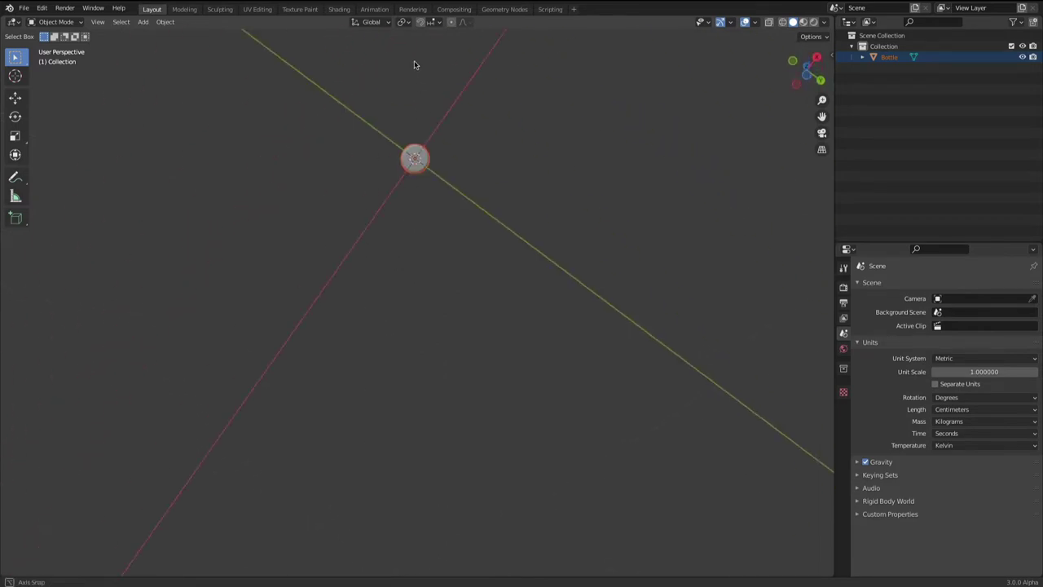
shift+scroll(417, 180, up, 2)
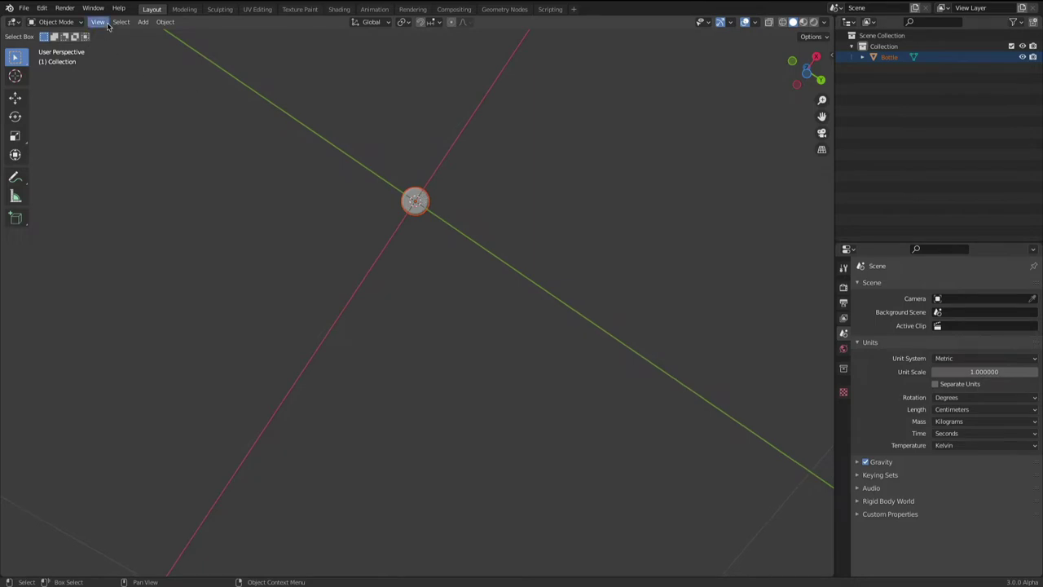
- Select the Bottle object, frame it in the viewport, and check its upright shape from the side and its scale in the scene
click(416, 207)
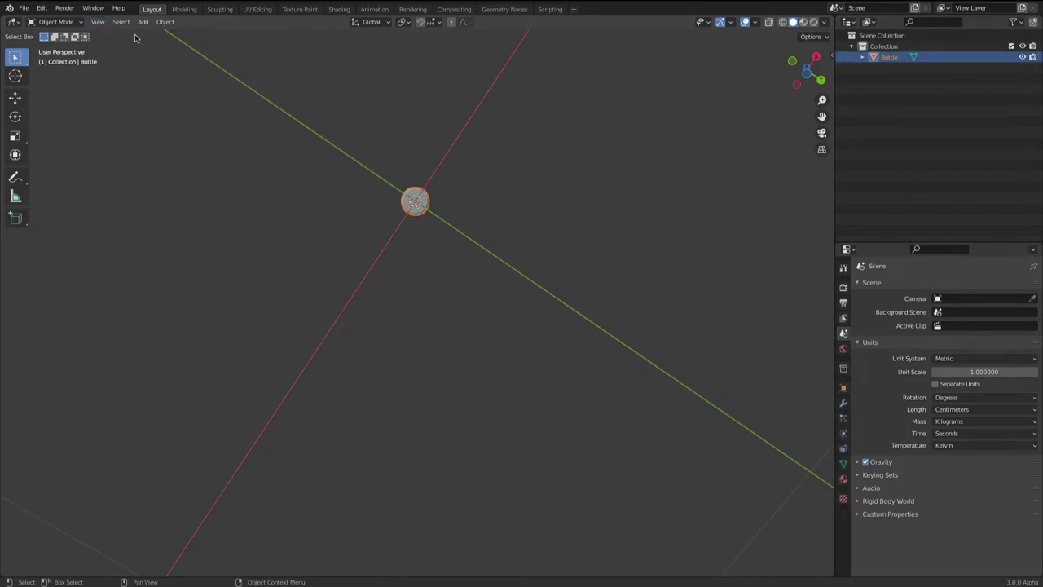
click(98, 22)
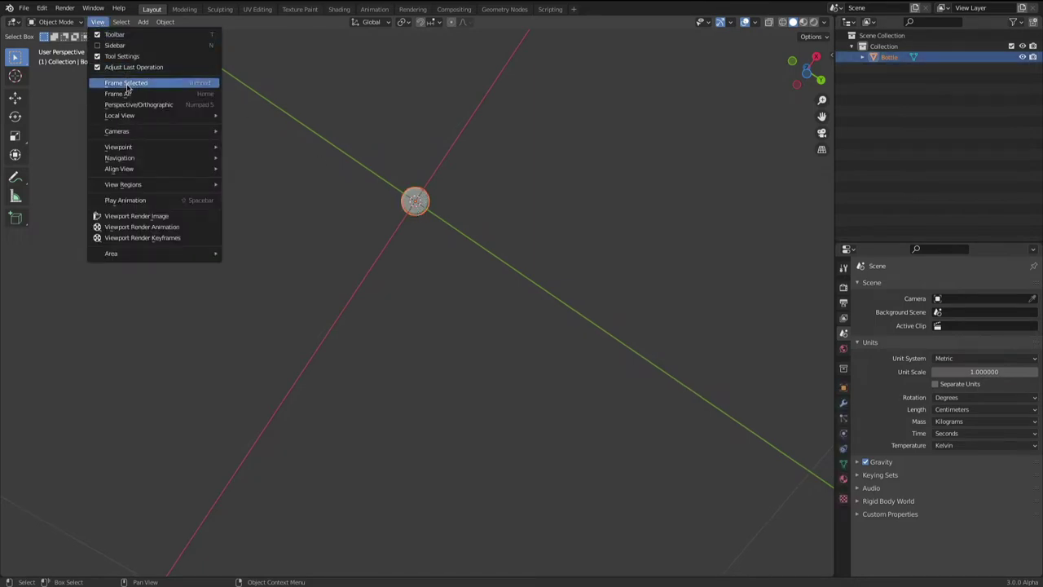
click(127, 85)
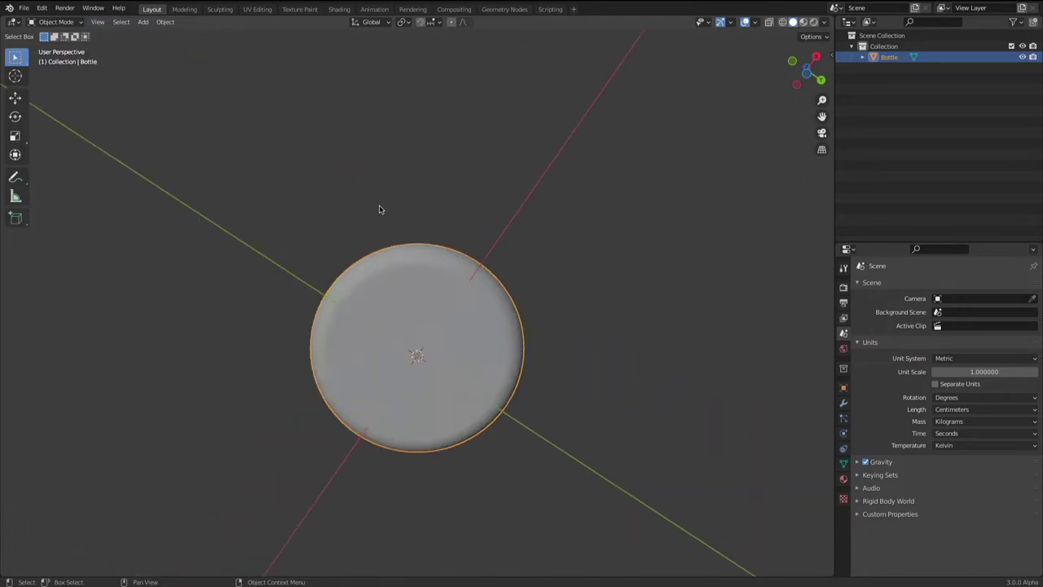
middle_drag(381, 208, 433, 307)
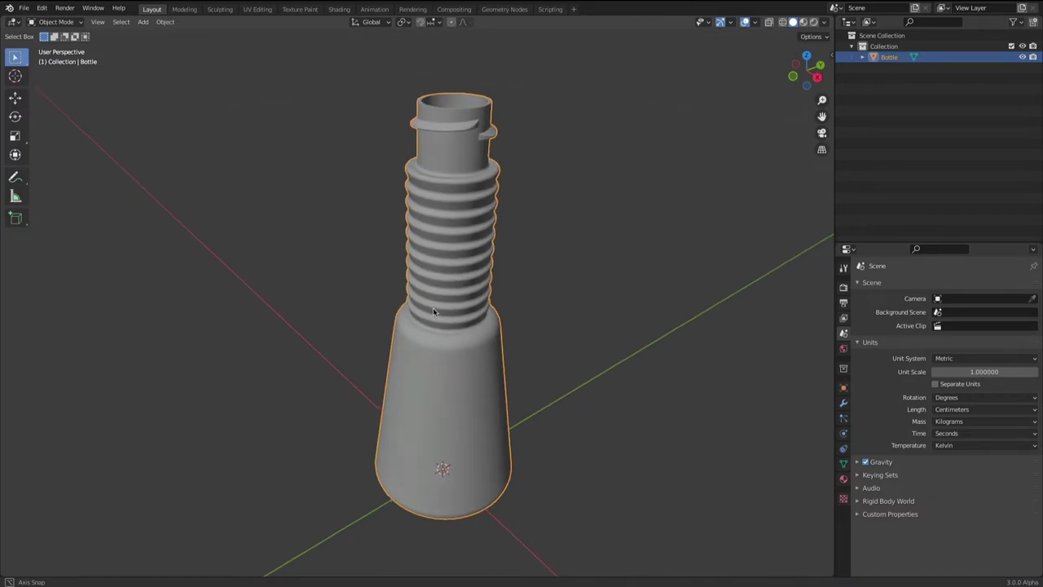
scroll(365, 244, down, 5)
scroll(365, 246, down, 5)
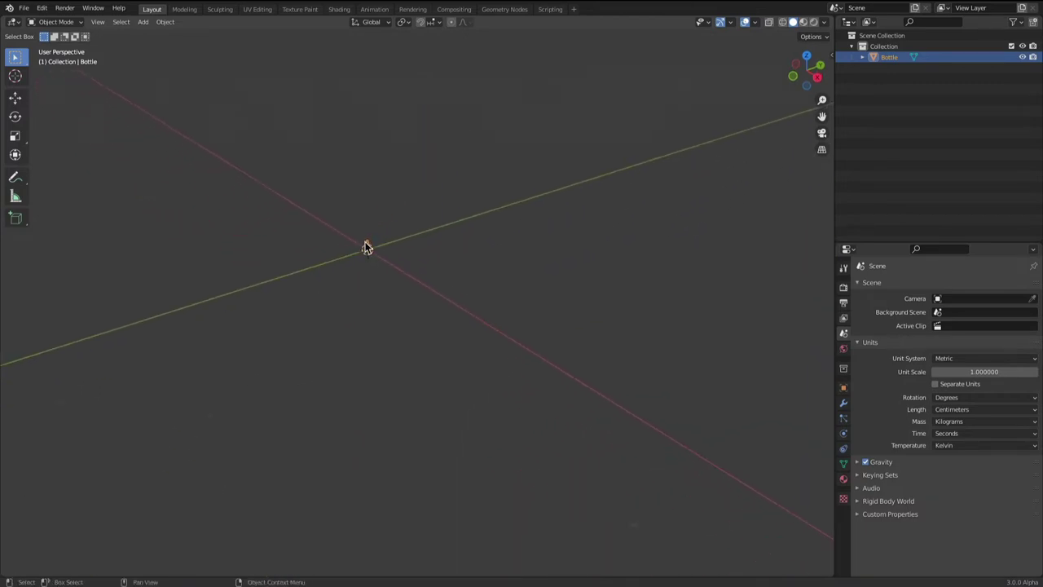
scroll(368, 249, up, 5)
scroll(377, 255, up, 7)
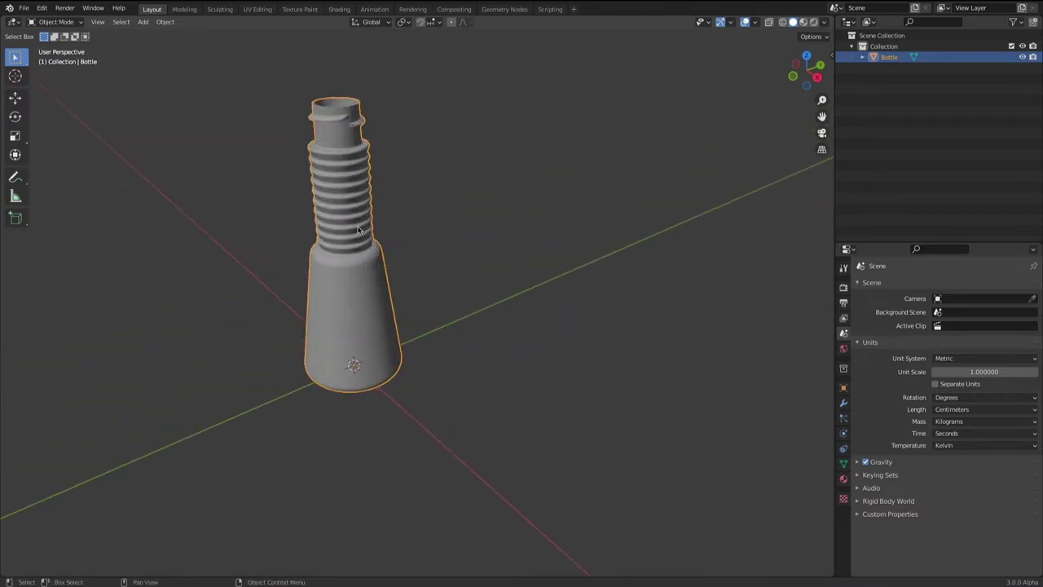
- Import Cap.obj from the Kitchen Bouquet folder as a Wavefront file with Y Forward and Z Up
middle_drag(377, 253, 440, 237)
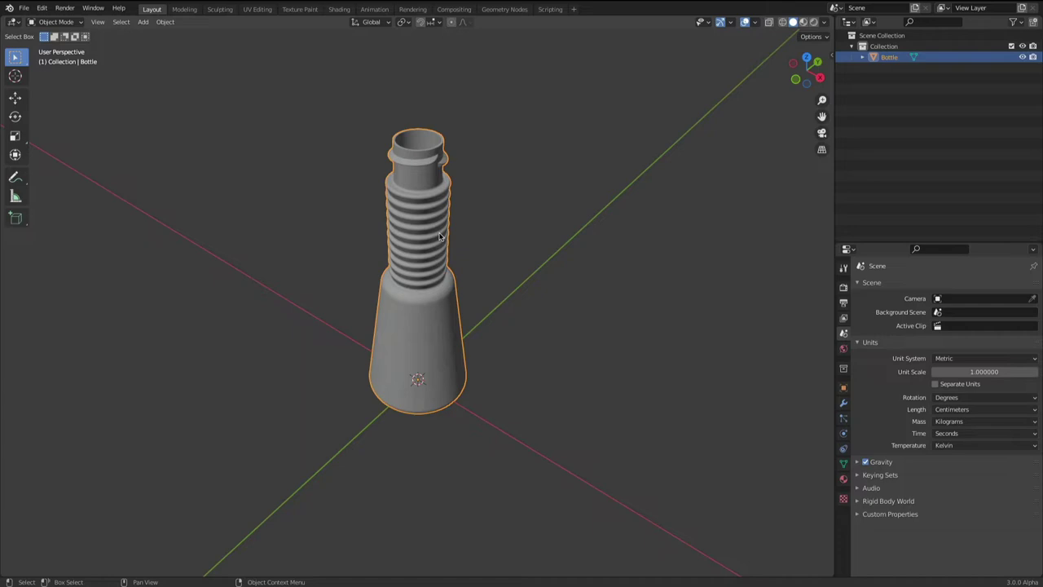
mouse_move(440, 236)
middle_down()
mouse_move(462, 259)
mouse_move(431, 248)
middle_up()
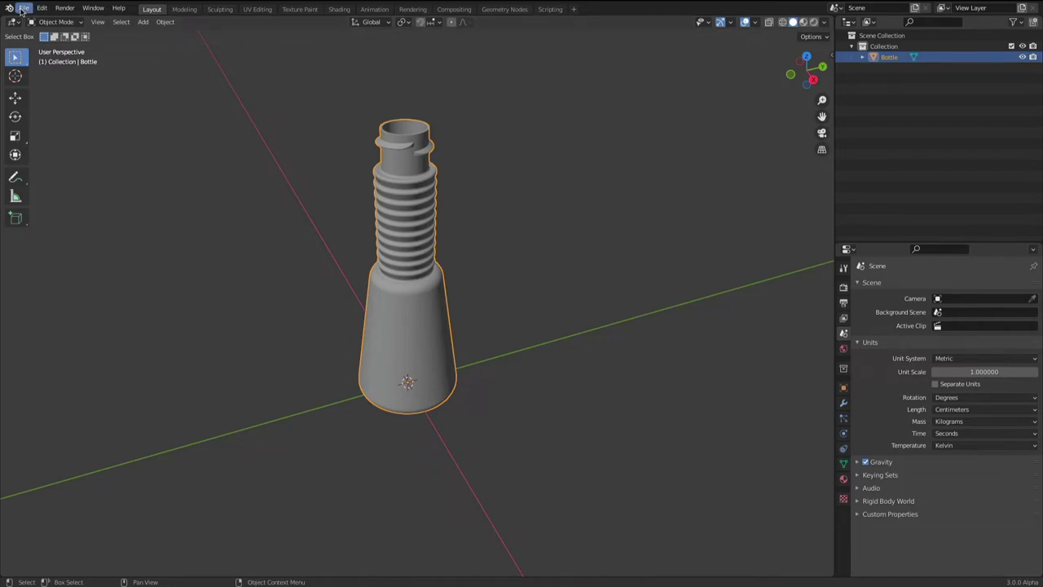
click(23, 10)
mouse_move(61, 154)
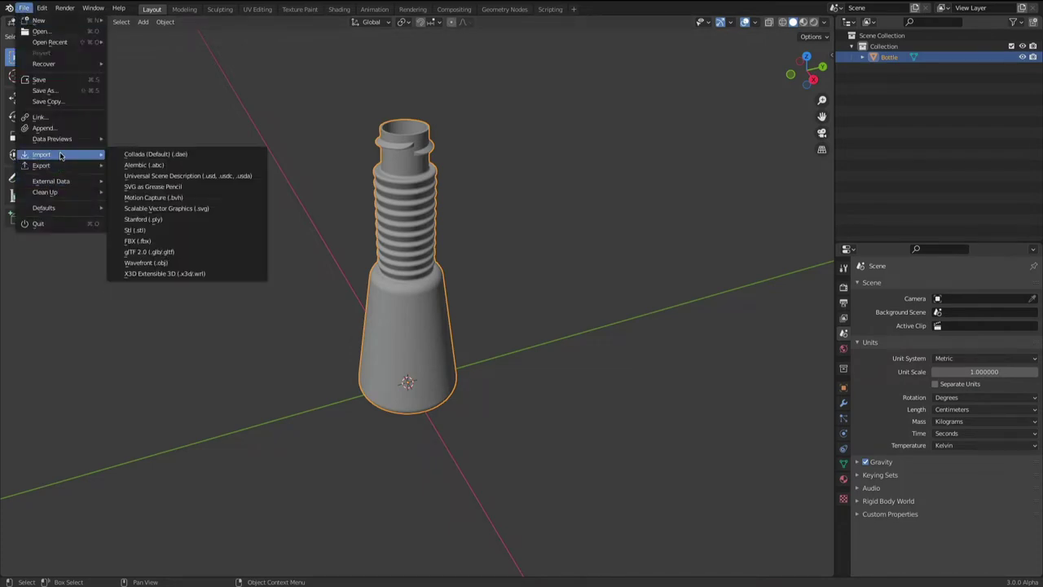
click(174, 265)
click(392, 221)
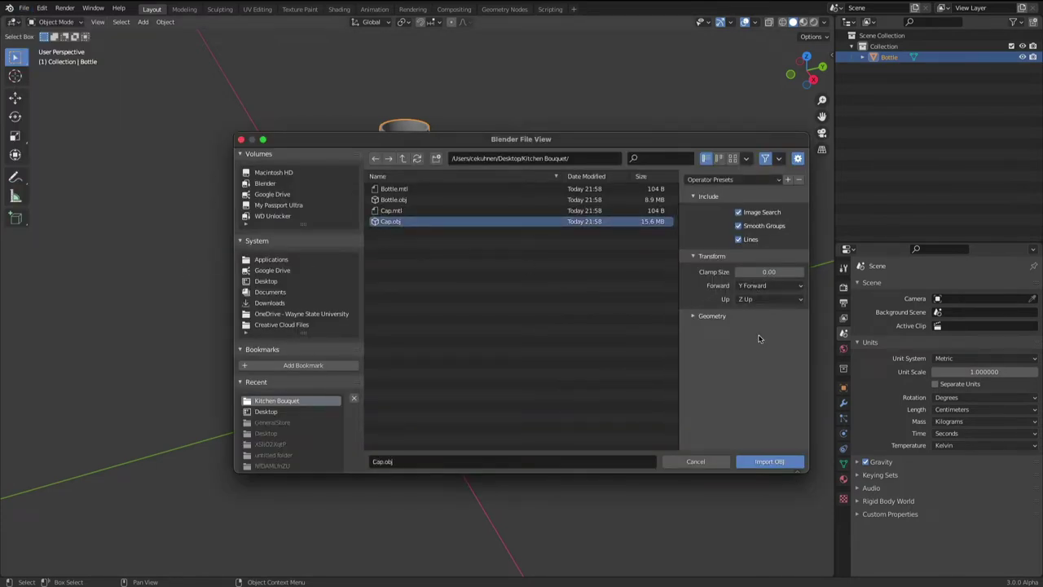
click(761, 464)
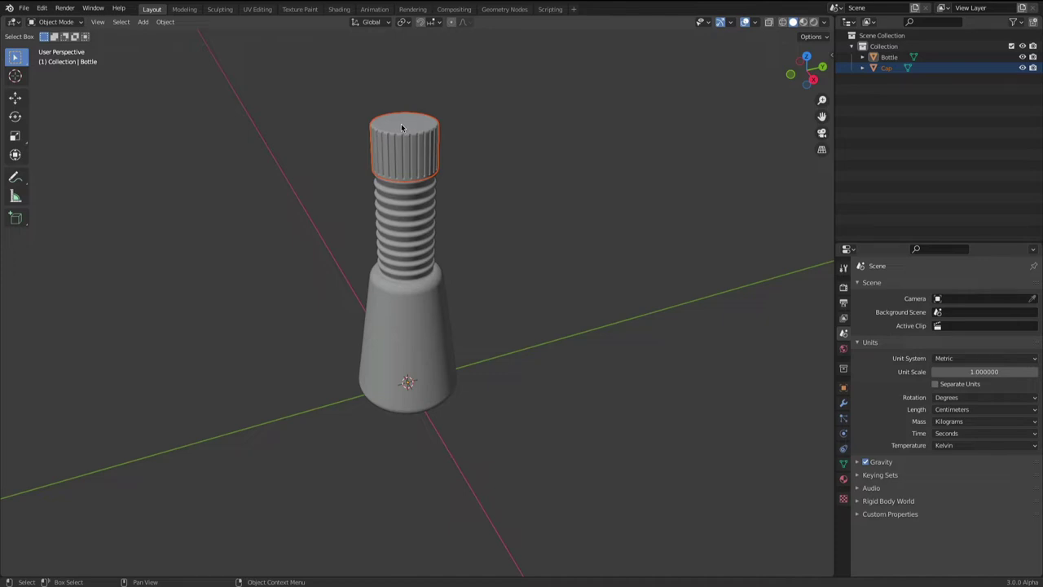
- Select the Bottle object and display its location, rotation, scale and dimensions beside the viewport, wide enough to read
middle_drag(456, 277, 472, 349)
click(417, 318)
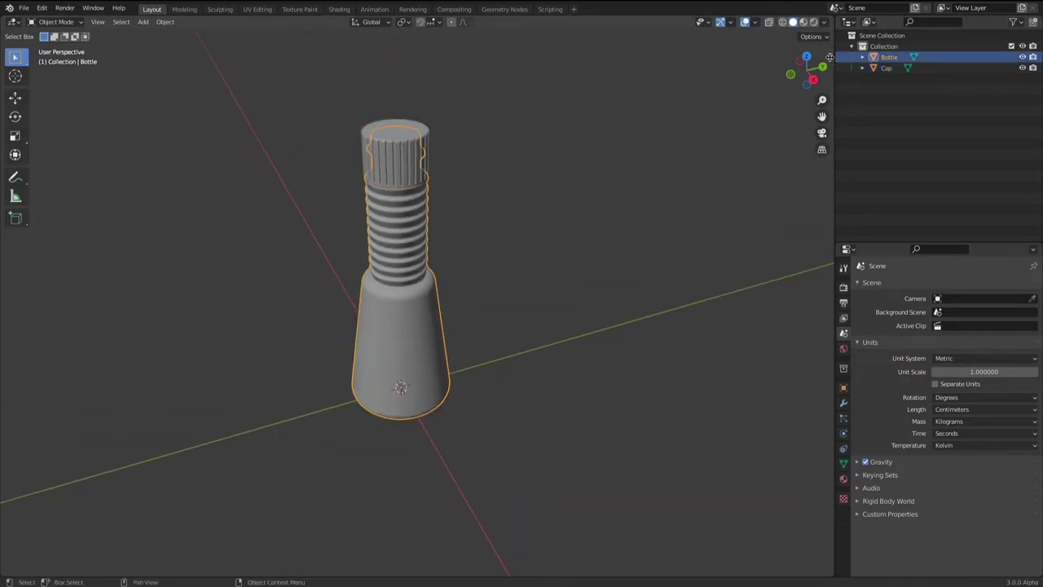
drag(829, 53, 743, 75)
key(n)
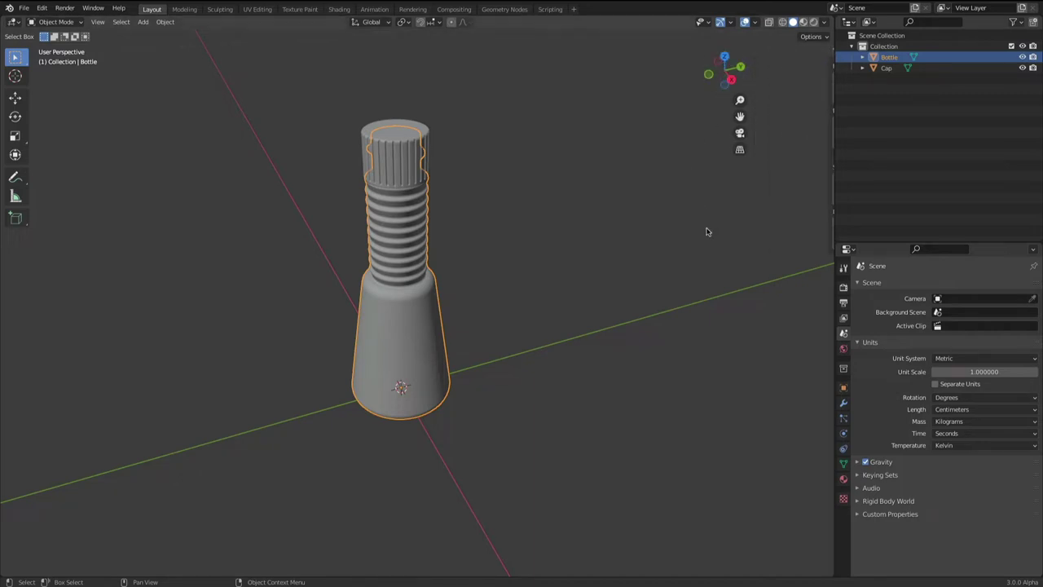
key(n)
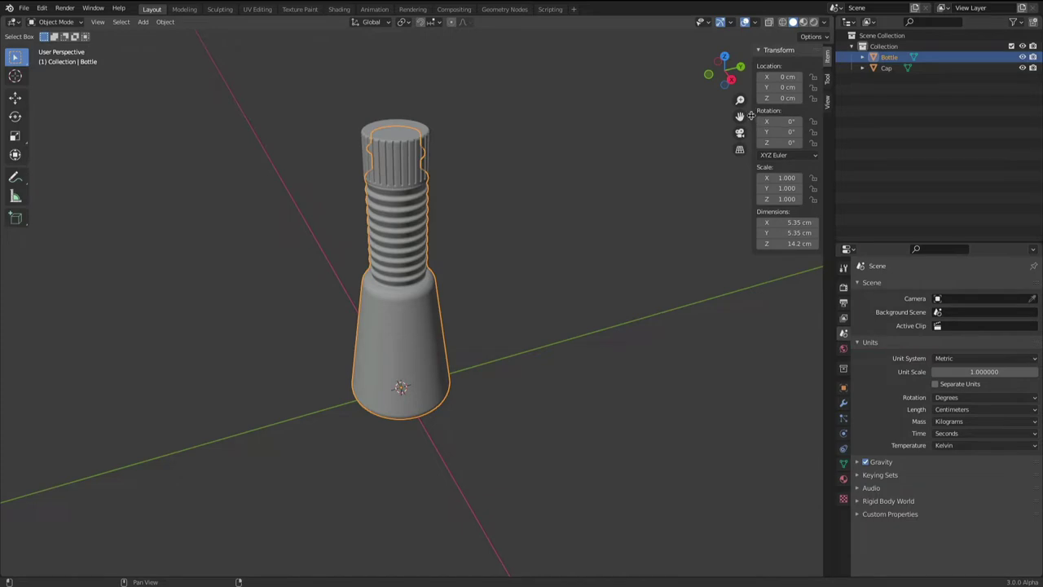
drag(756, 121, 719, 119)
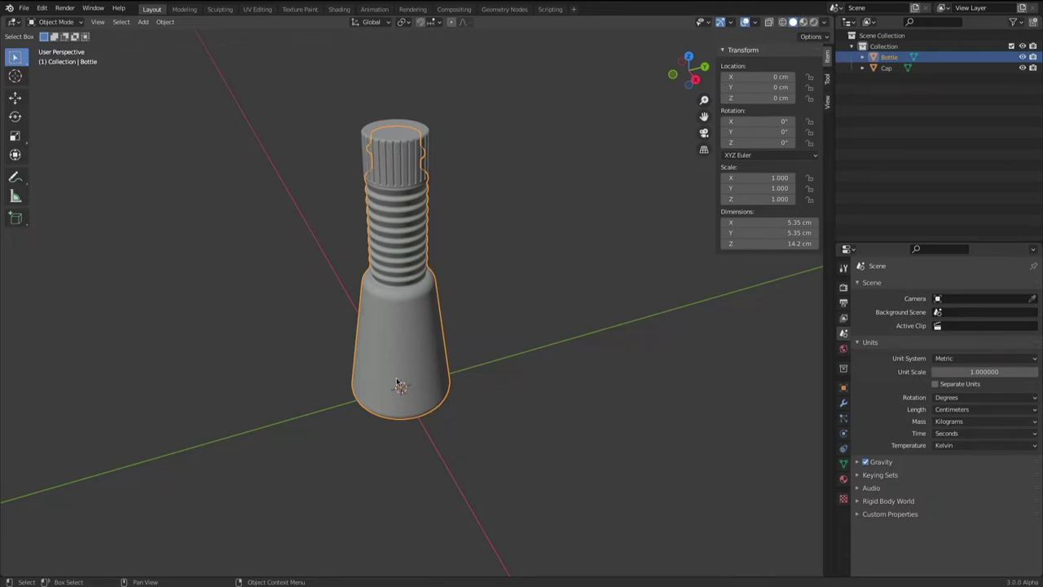
- Switch to Fusion 360, hide both bodies, show the sketches, and check the length of the profile's vertical centre line
key(super+Tab)
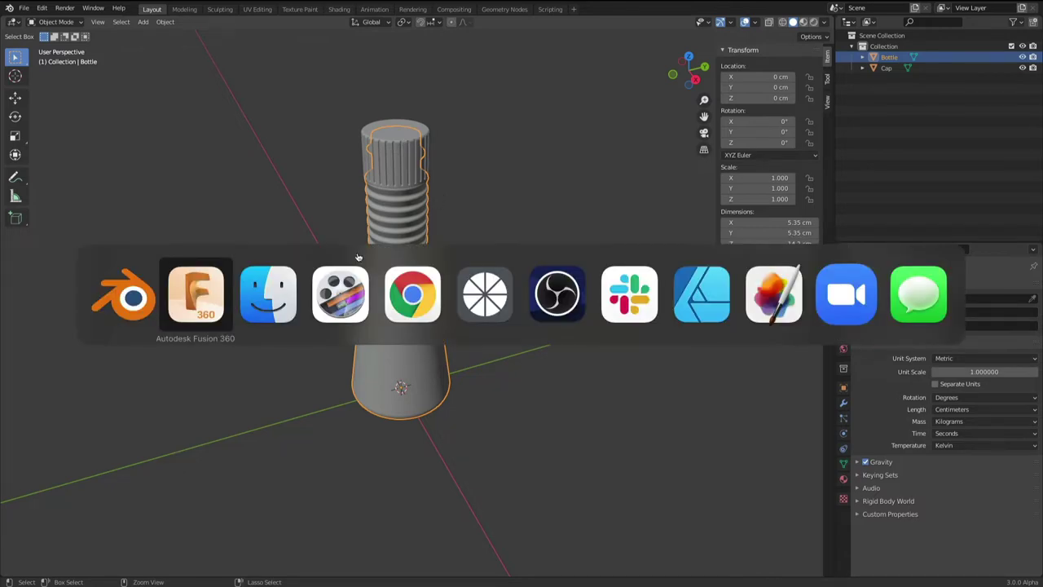
click(200, 294)
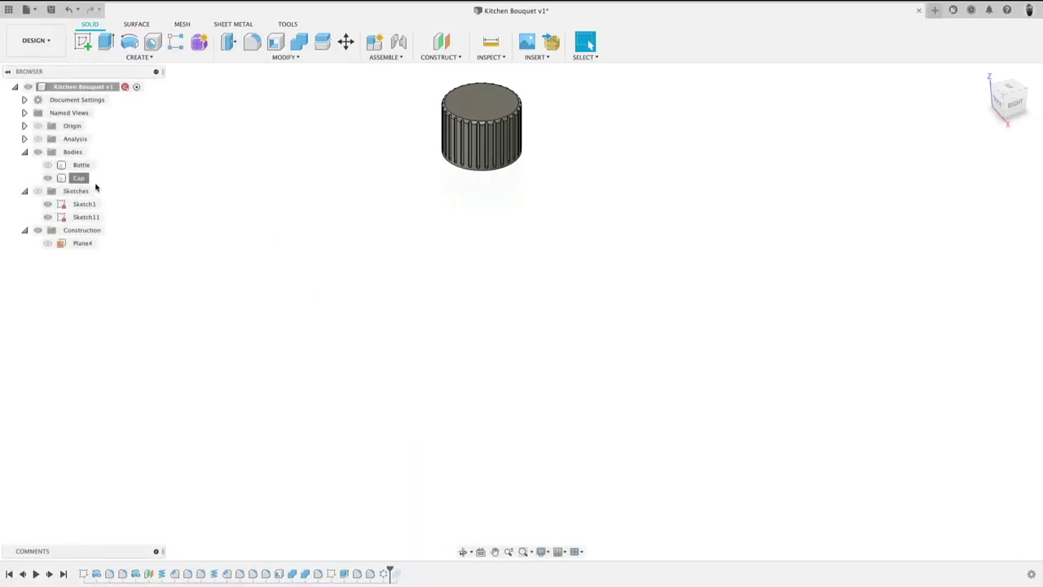
click(47, 165)
click(47, 178)
click(38, 191)
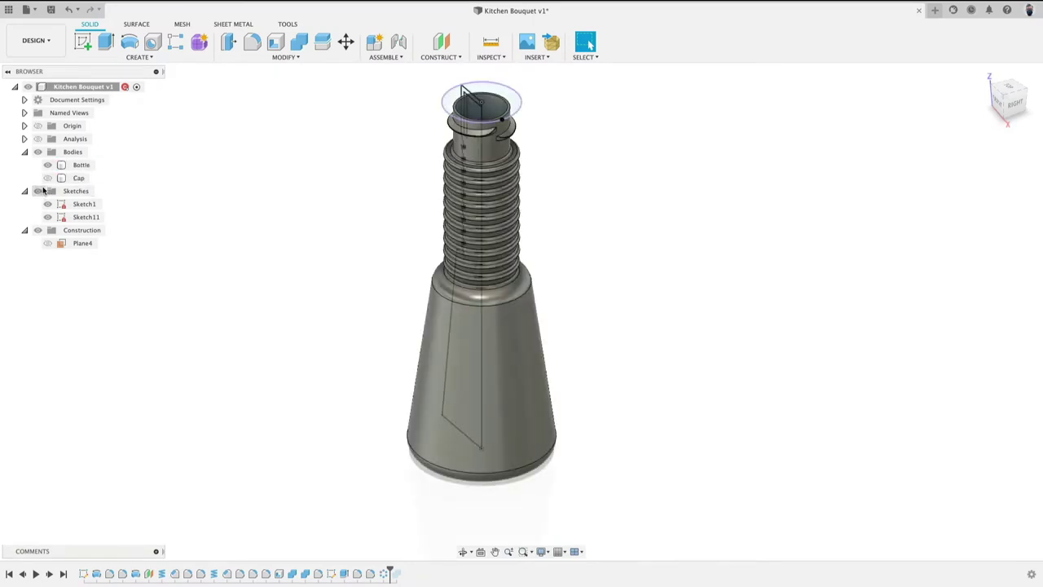
click(47, 165)
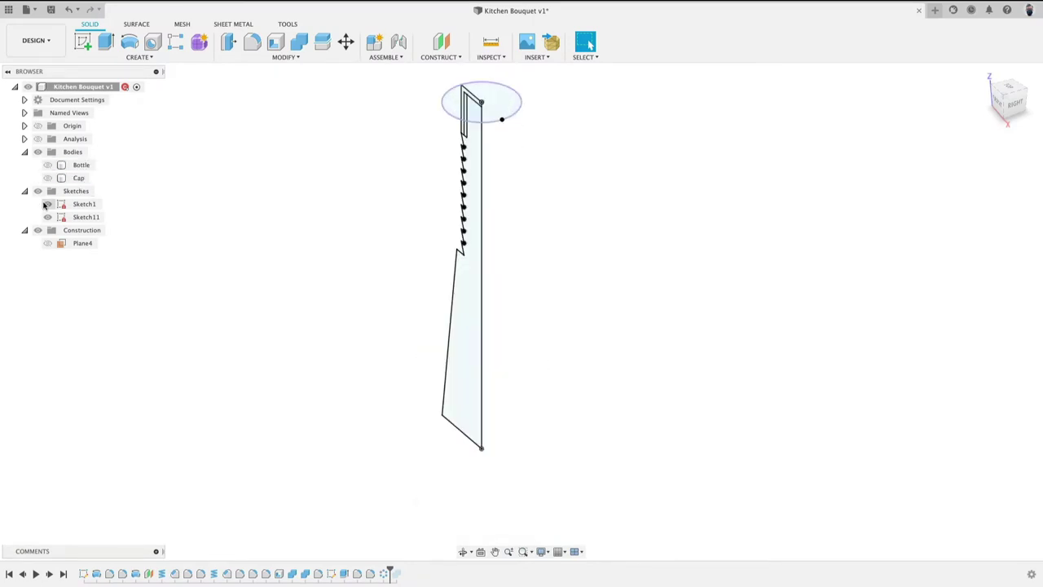
click(484, 198)
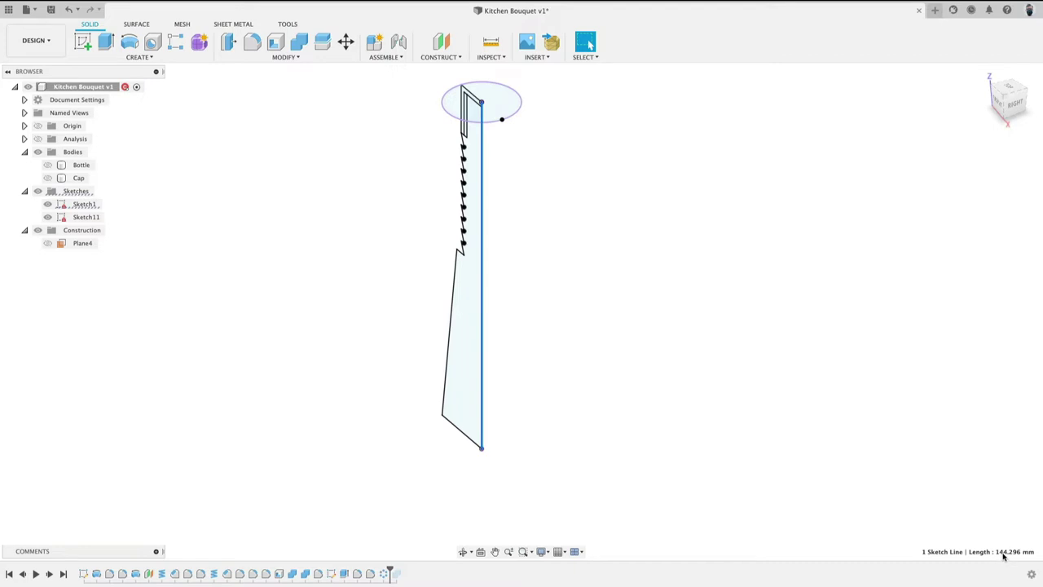
- Switch to Blender and start an STL export into the Kitchen Bouquet folder on the Desktop
key(super+Tab)
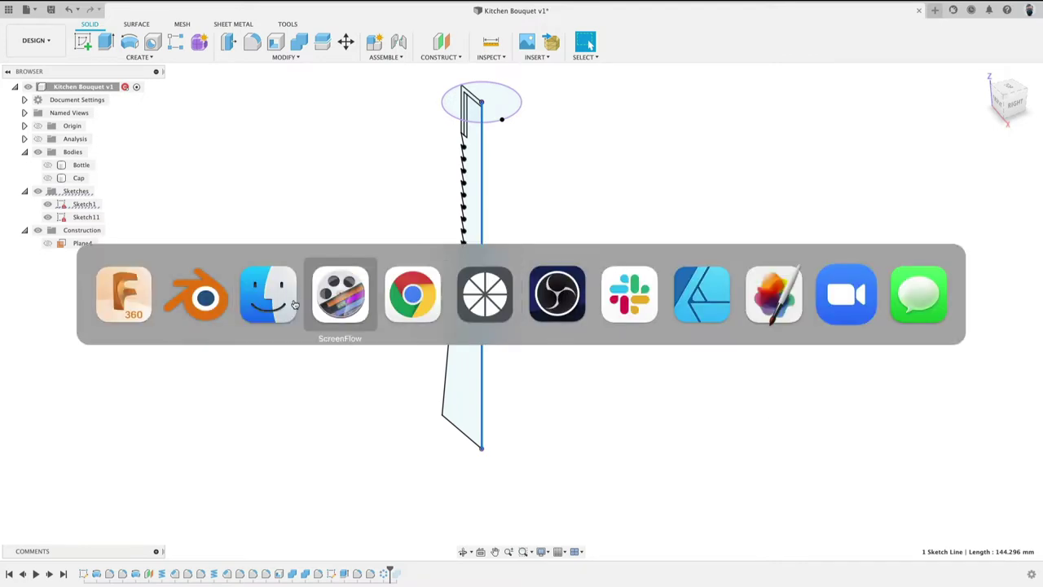
click(215, 303)
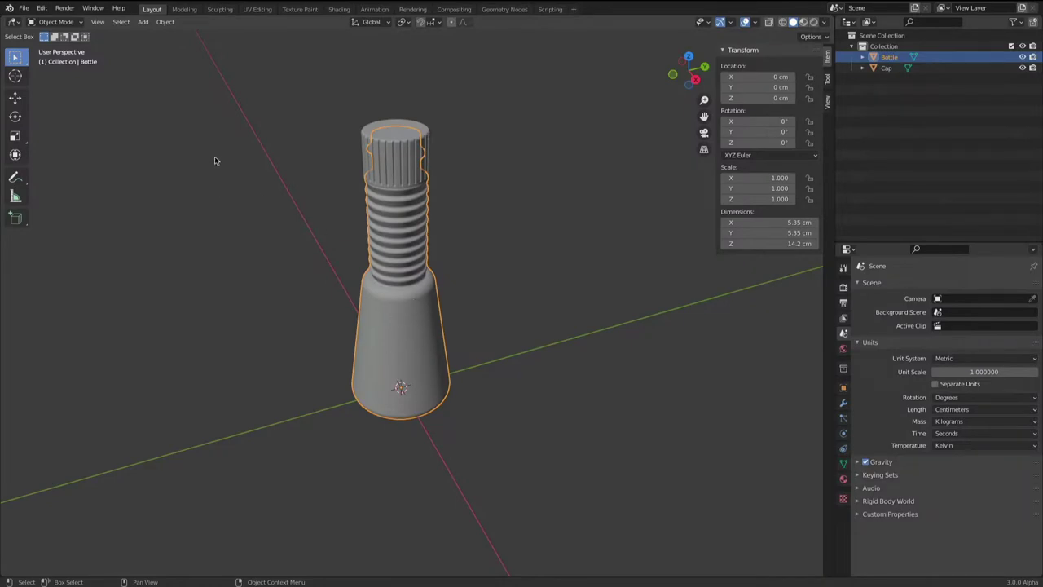
click(24, 8)
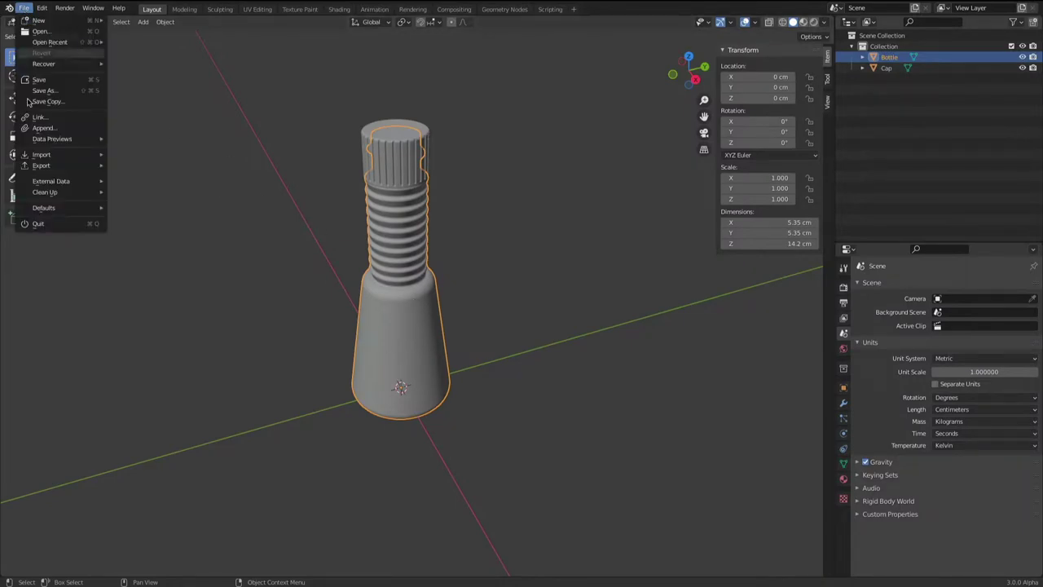
mouse_move(45, 165)
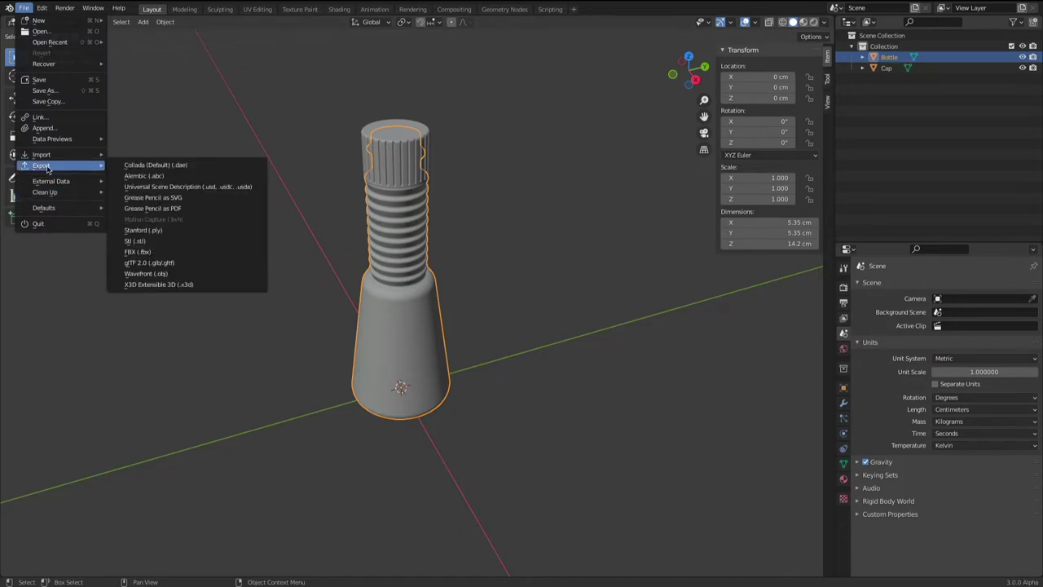
click(178, 243)
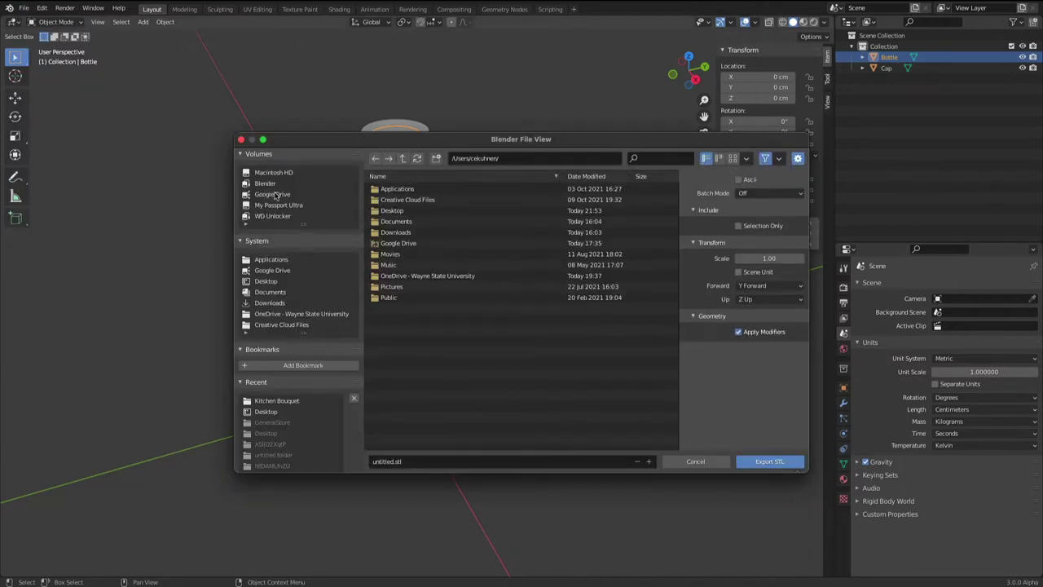
click(272, 283)
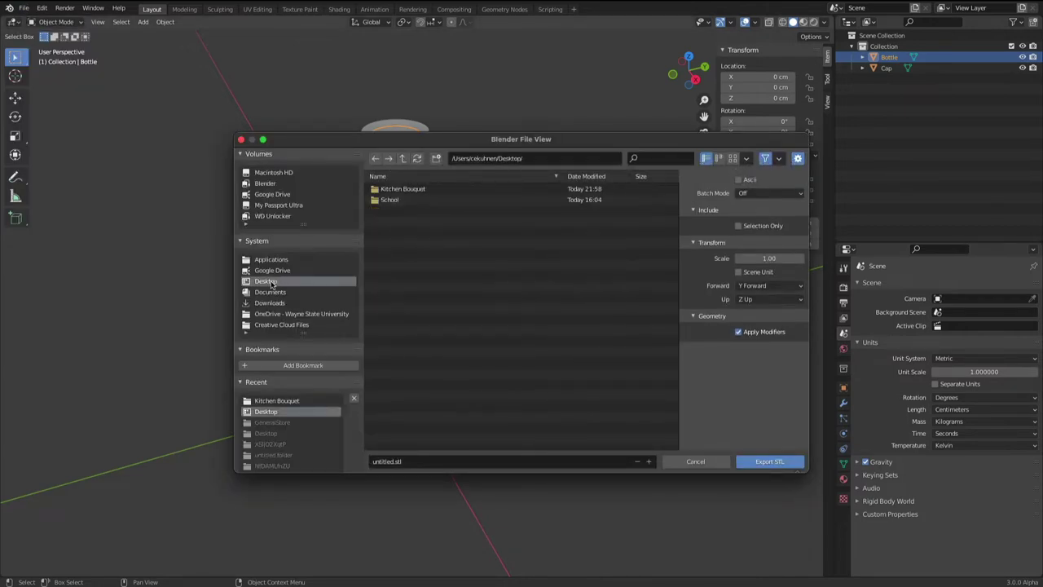
click(418, 189)
double_click(416, 188)
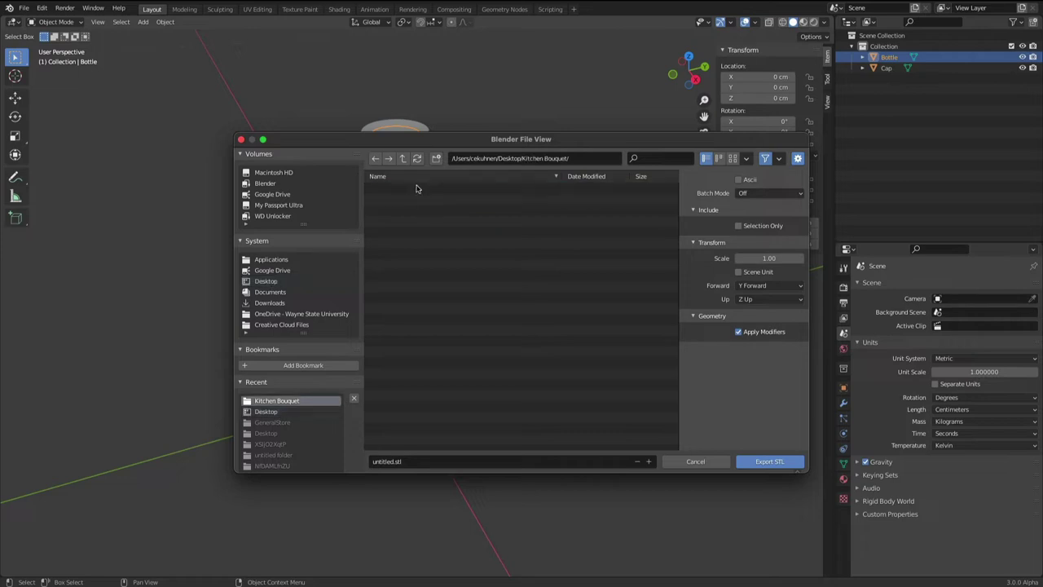
- Name the file Bottle Blender.stl, limit the export to the selection only, and export it
click(418, 461)
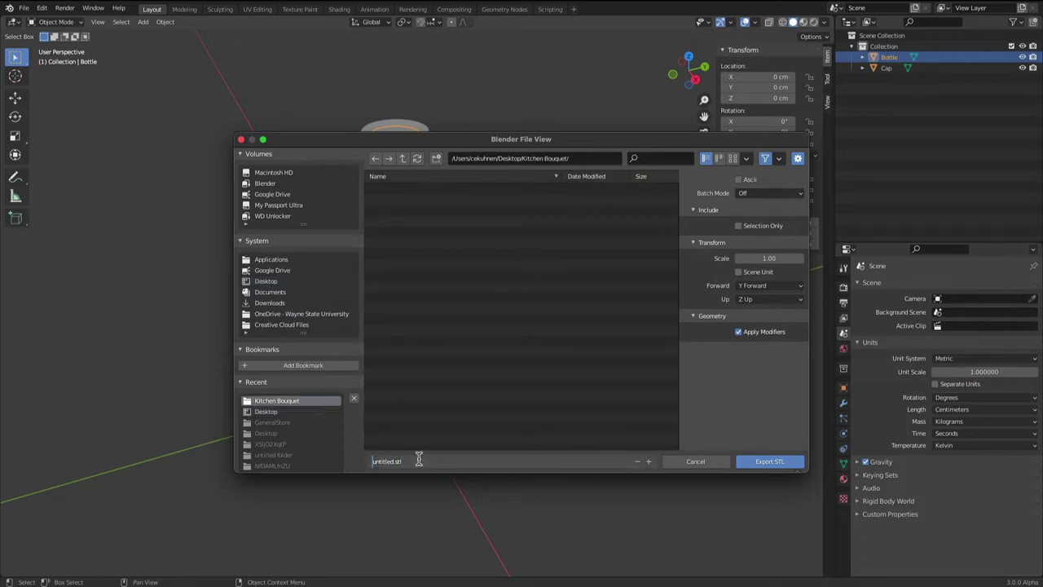
key(shift+Right)
key(shift+Right)
key(shift+Right)
key(shift+Right)
key(shift+Right)
key(shift+Right)
key(shift+Right)
key(shift+Right)
text(Bottle Blender)
click(738, 226)
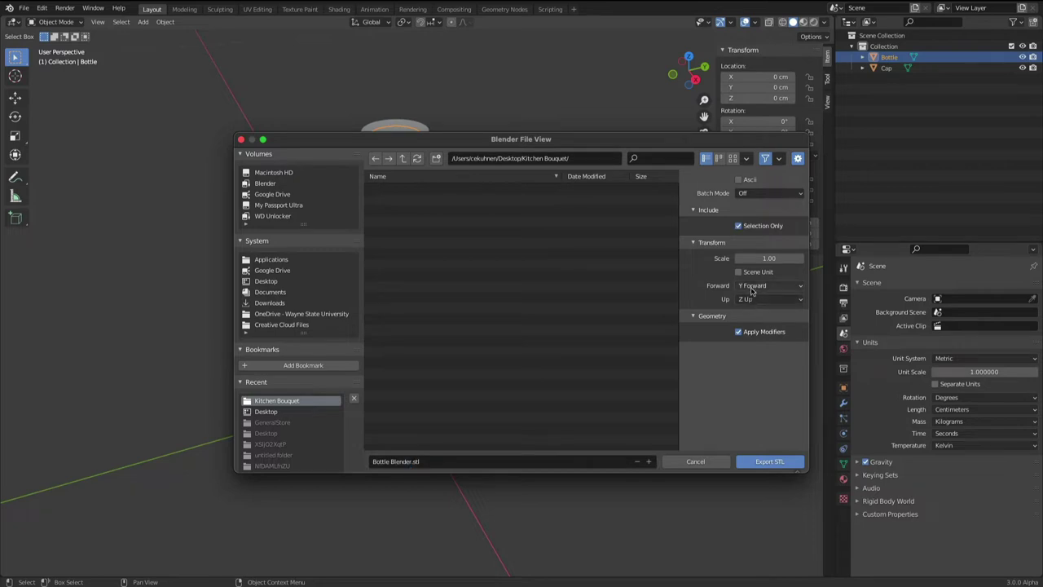
click(769, 461)
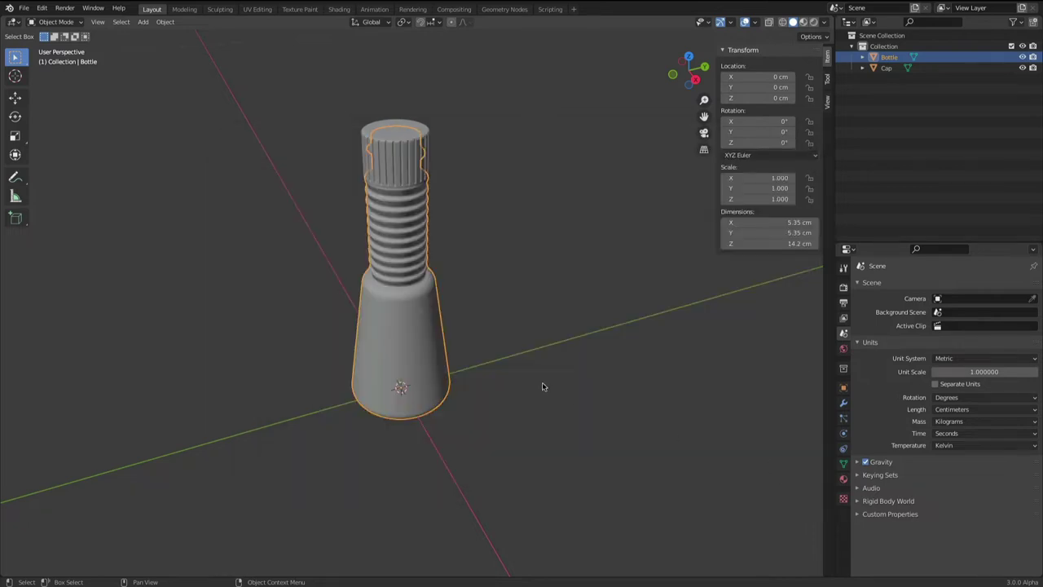
- Switch to Fusion 360 and show the Cap body while keeping the Bottle body hidden
mouse_move(383, 575)
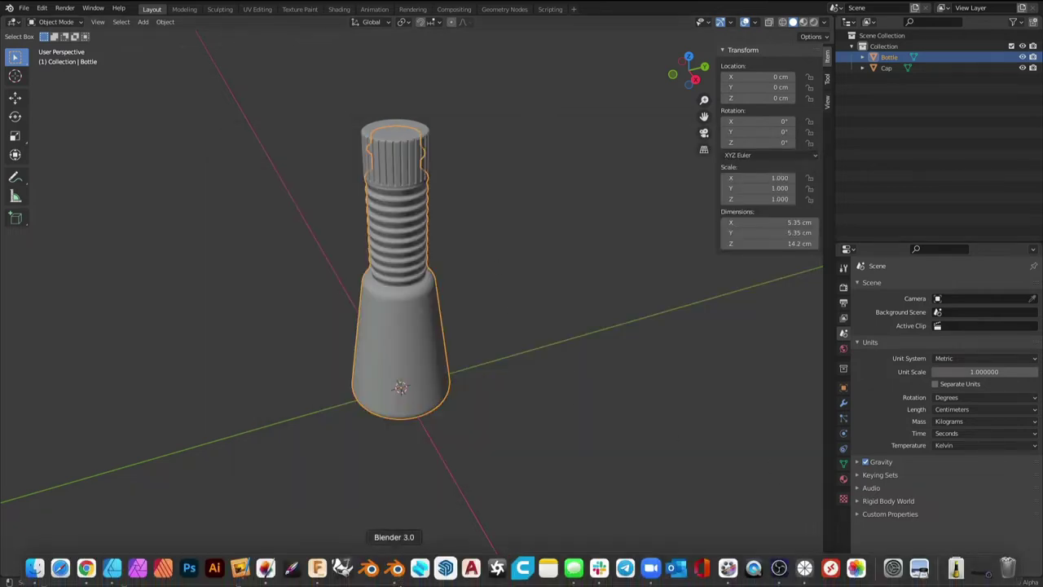
click(317, 569)
click(47, 166)
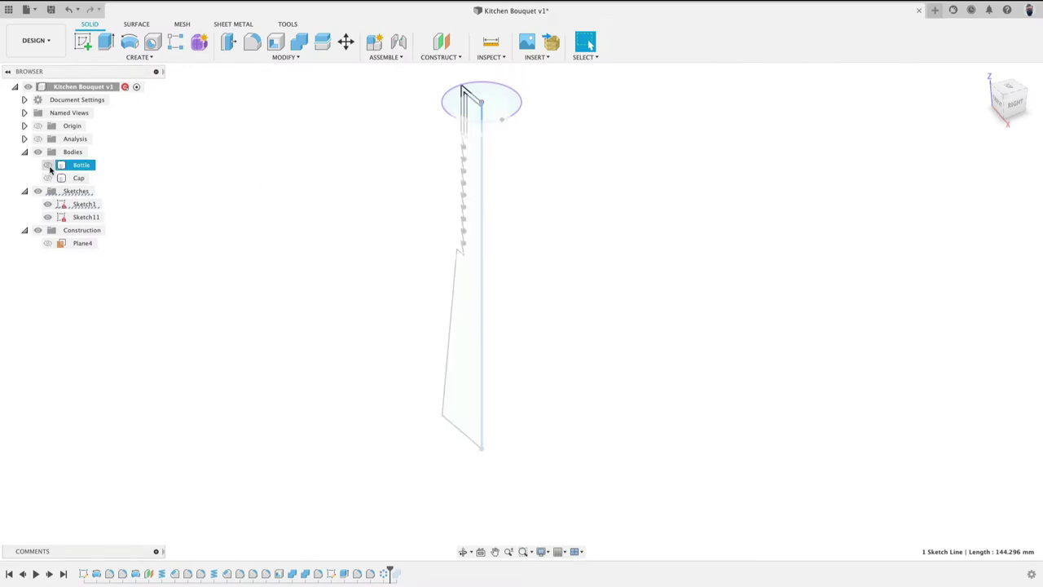
click(47, 165)
click(47, 166)
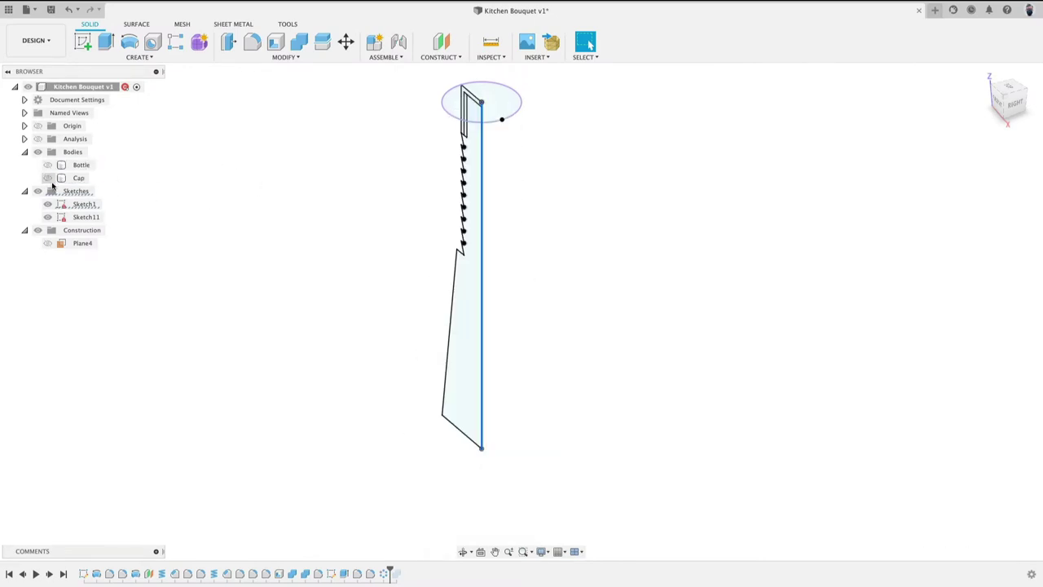
click(48, 179)
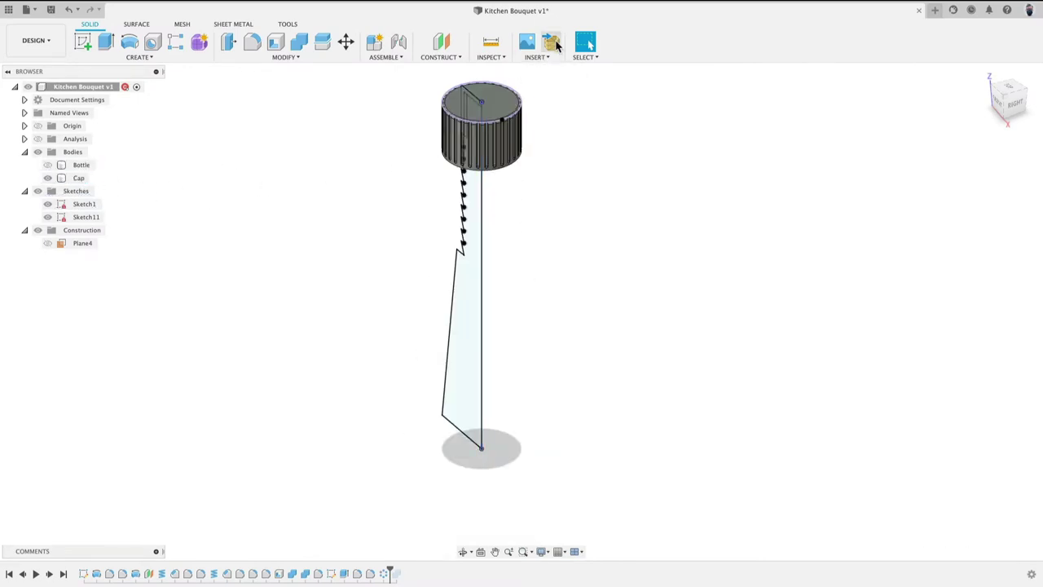
- Insert Bottle Blender.stl from the Kitchen Bouquet folder as a mesh
click(555, 44)
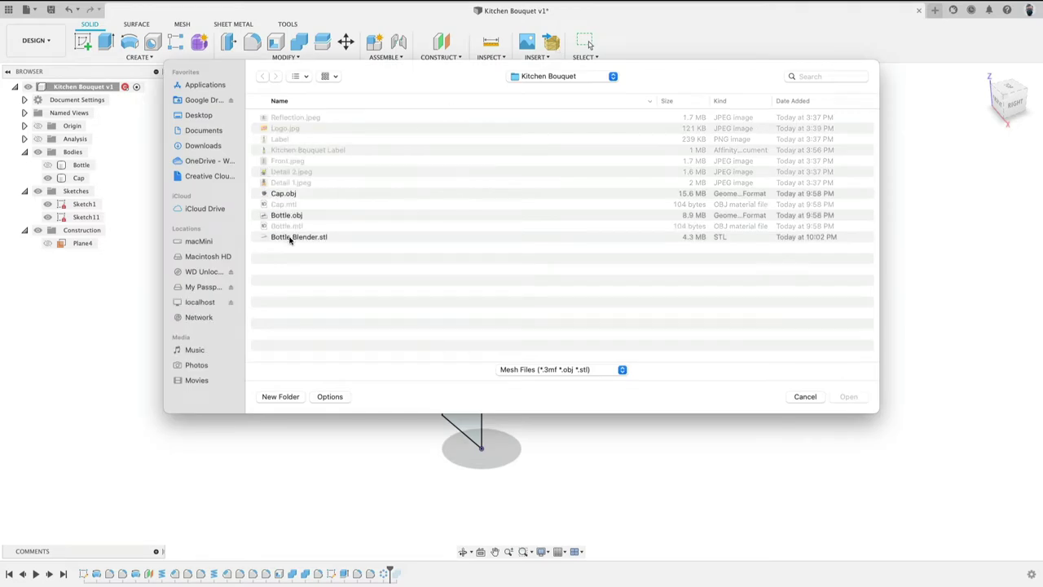
click(293, 237)
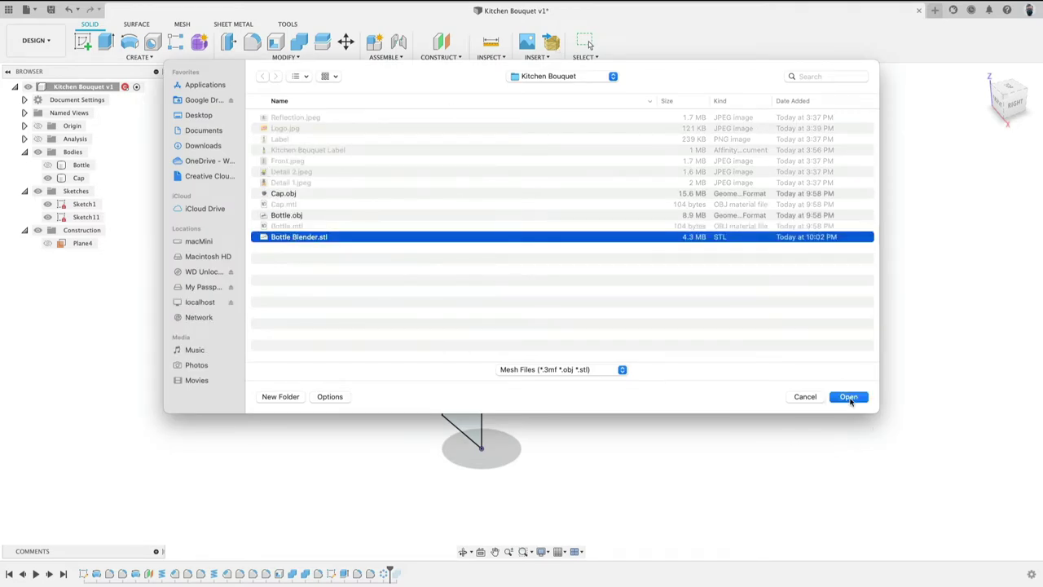
click(848, 398)
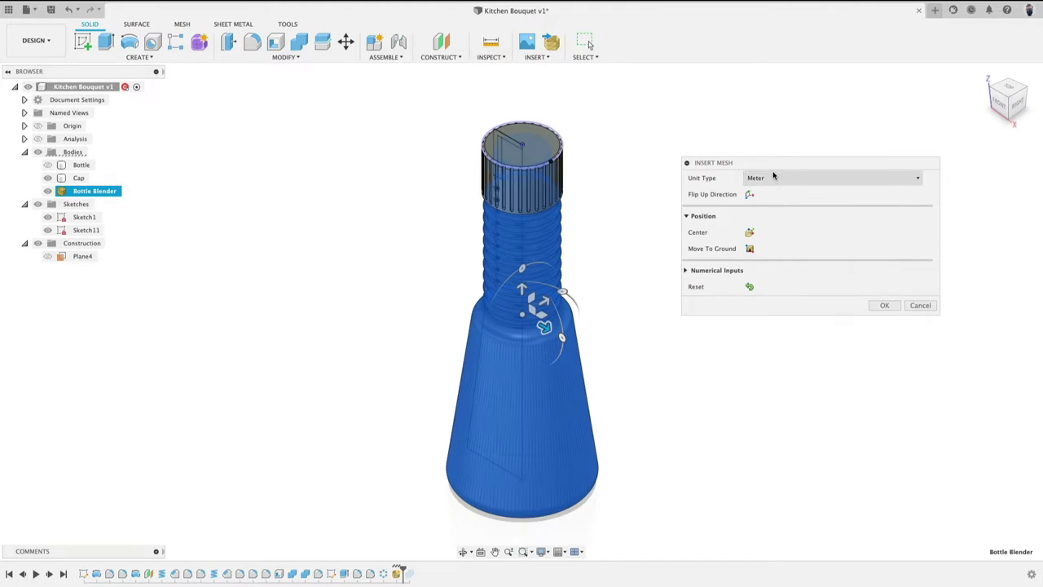
- Try the Millimeter unit type for the inserted mesh, and set it back to Meter
click(773, 176)
click(775, 204)
click(780, 179)
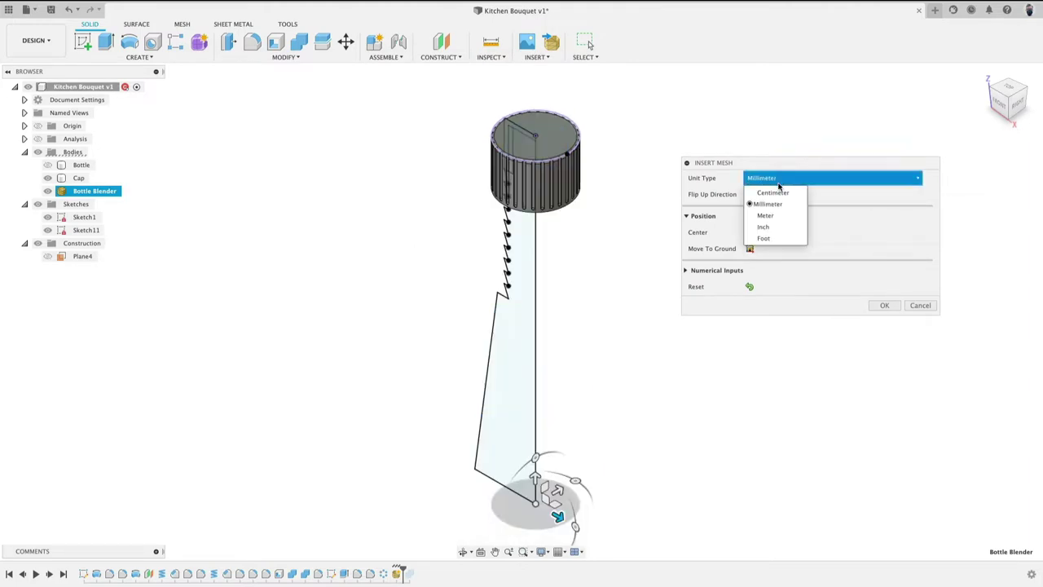
click(768, 216)
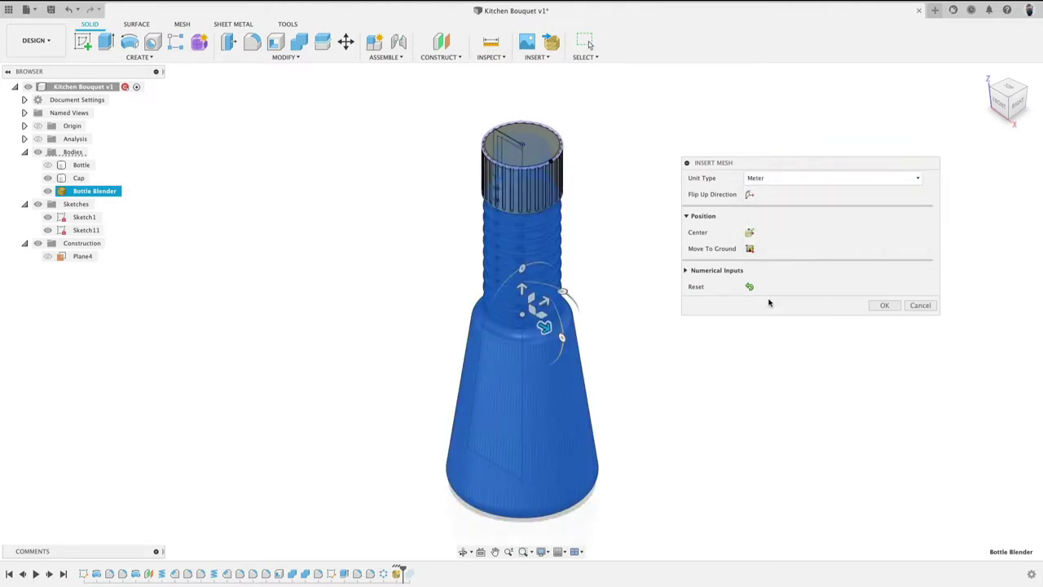
- Accept the mesh insertion in meters and inspect the mesh's fit with the Cap from the back
click(884, 305)
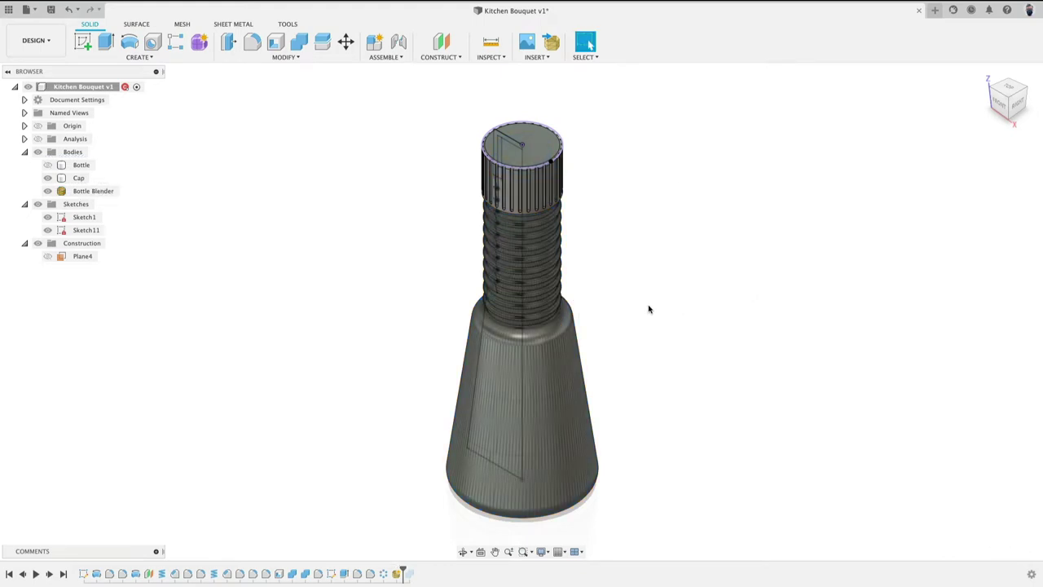
shift+middle_drag(649, 309, 478, 291)
key(Escape)
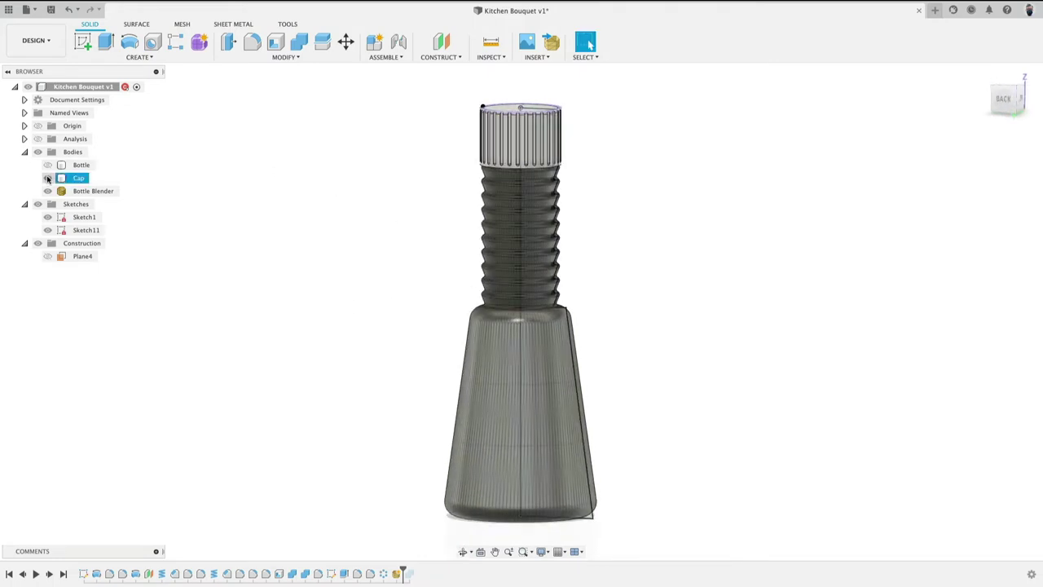
- Hide the Cap and compare the Bottle Blender mesh with the Bottle body around the threaded neck by toggling their visibility
click(48, 177)
shift+middle_drag(190, 161, 571, 168)
scroll(484, 133, up, 5)
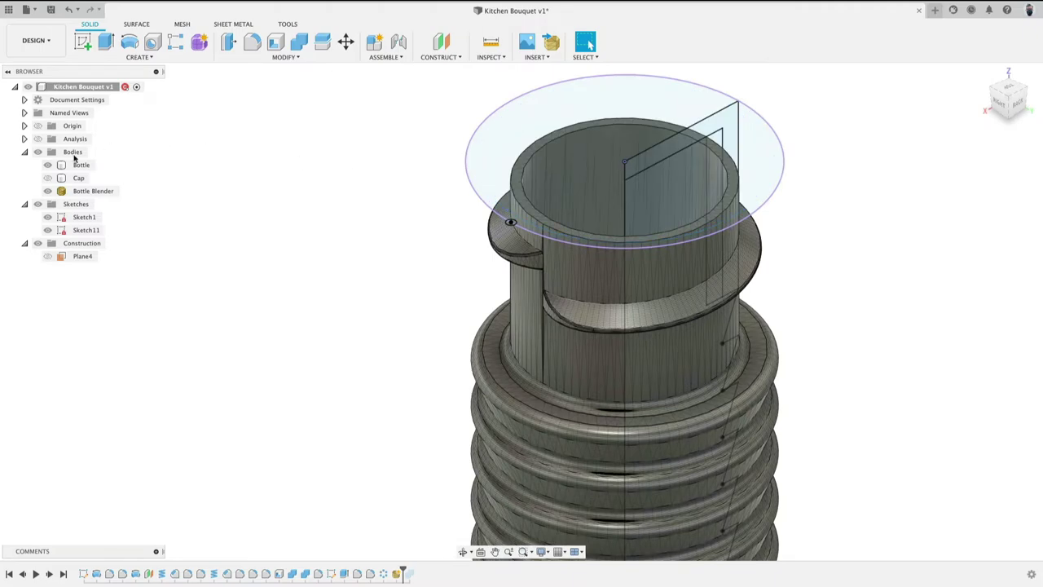
click(47, 166)
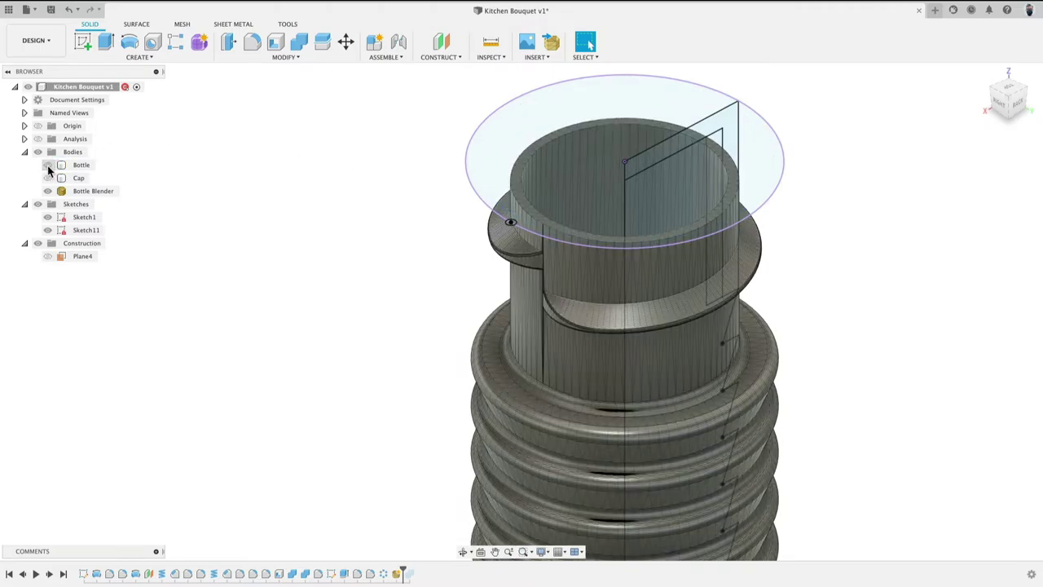
click(47, 191)
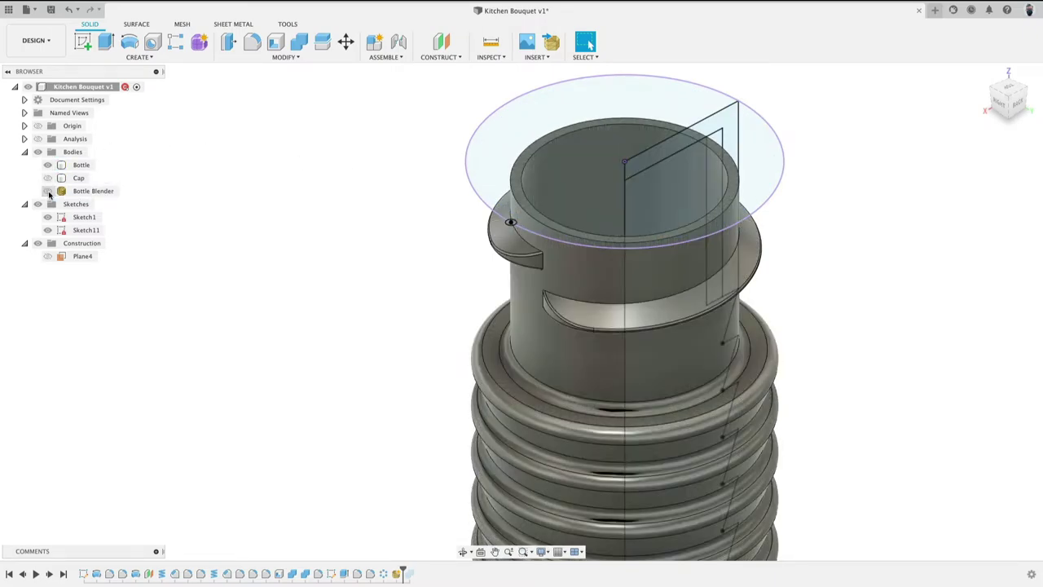
- Hide the Bottle body and delete the Bottle Blender mesh
click(47, 164)
click(79, 191)
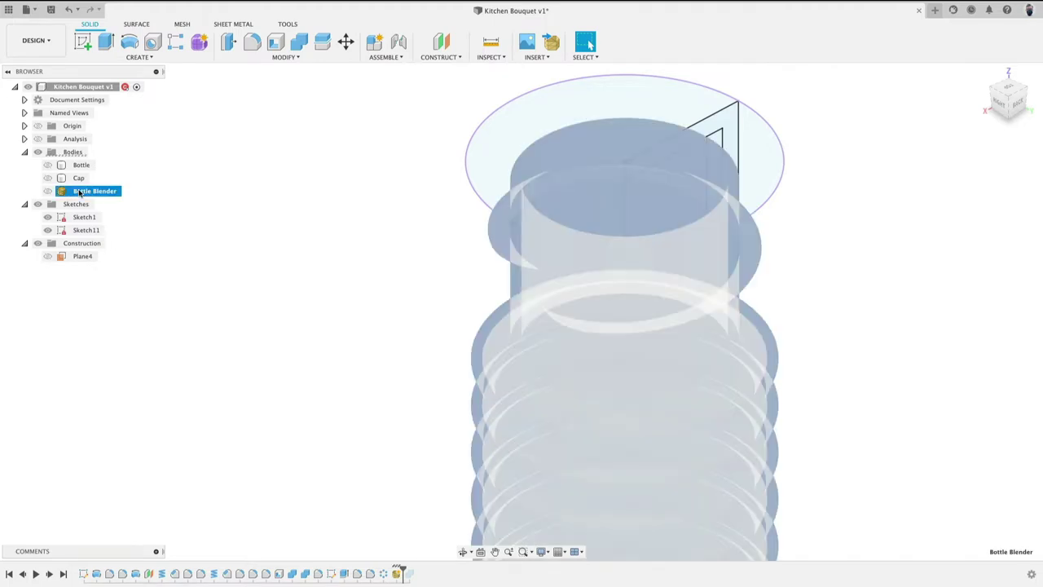
key(Delete)
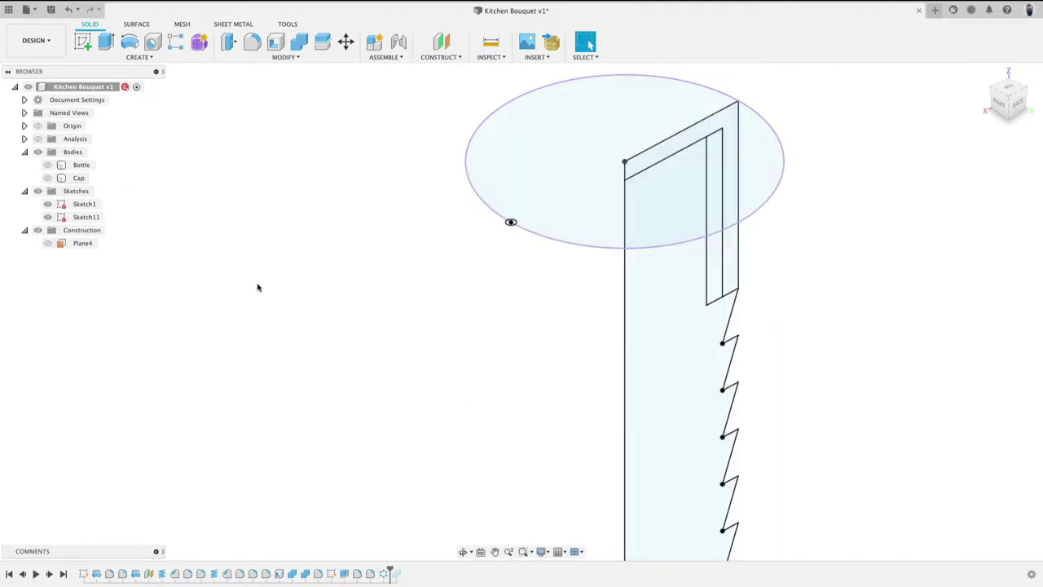
- Show the Bottle and Cap bodies again and view the complete bottle straight from the back
click(47, 165)
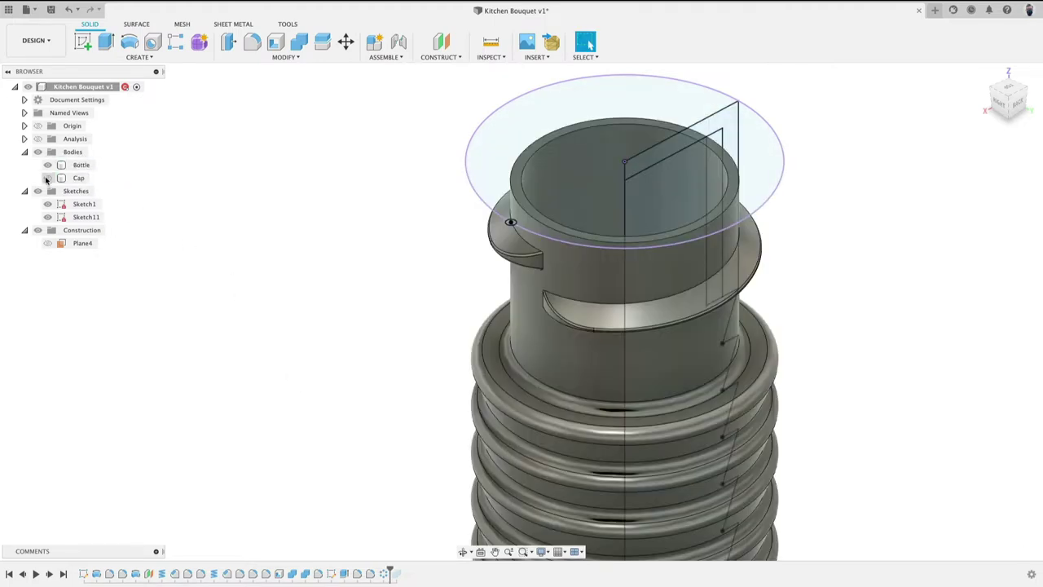
click(48, 178)
scroll(326, 265, down, 10)
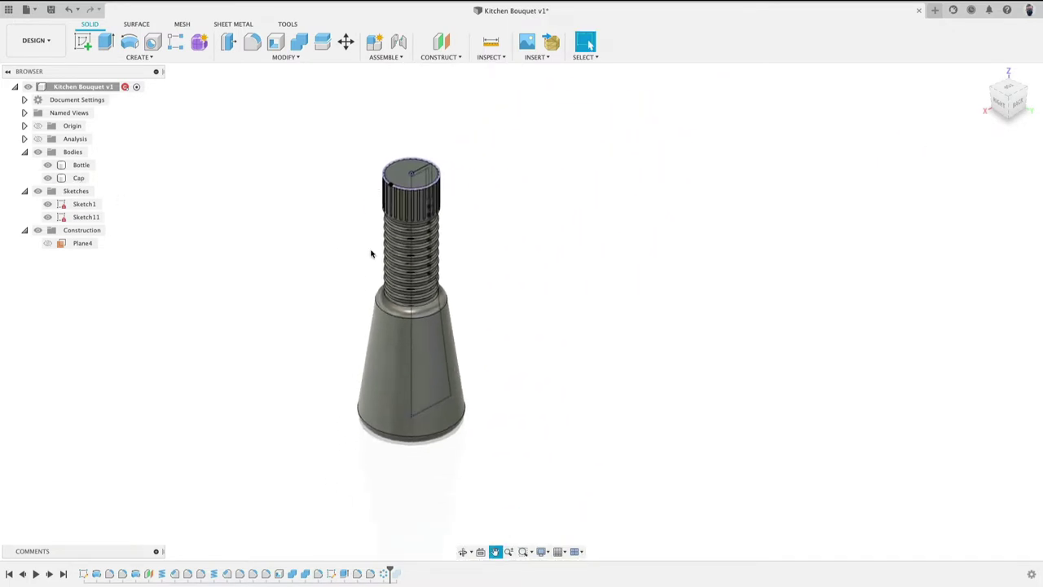
shift+middle_drag(371, 253, 500, 212)
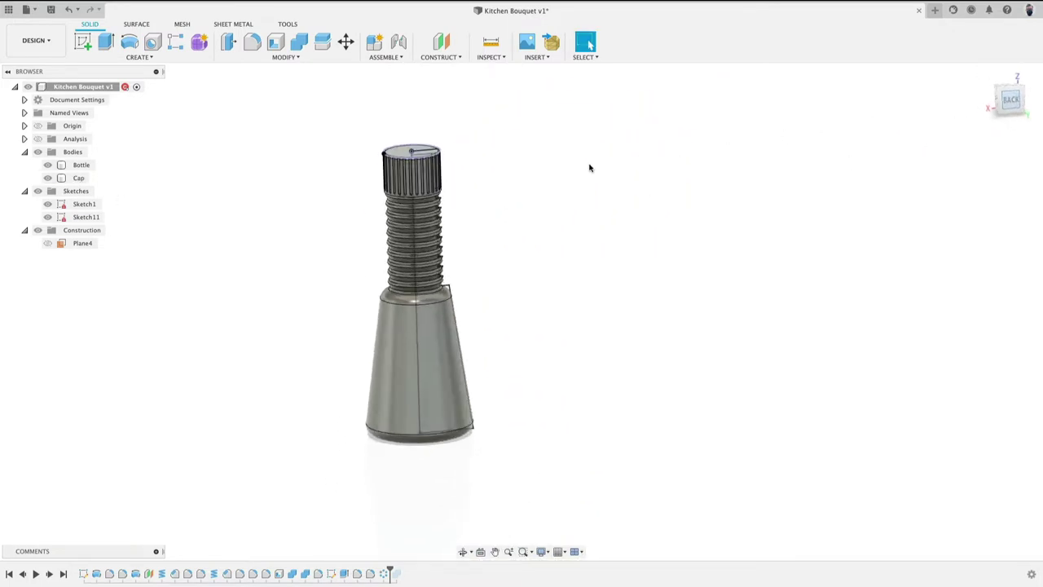
shift+middle_drag(590, 168, 685, 177)
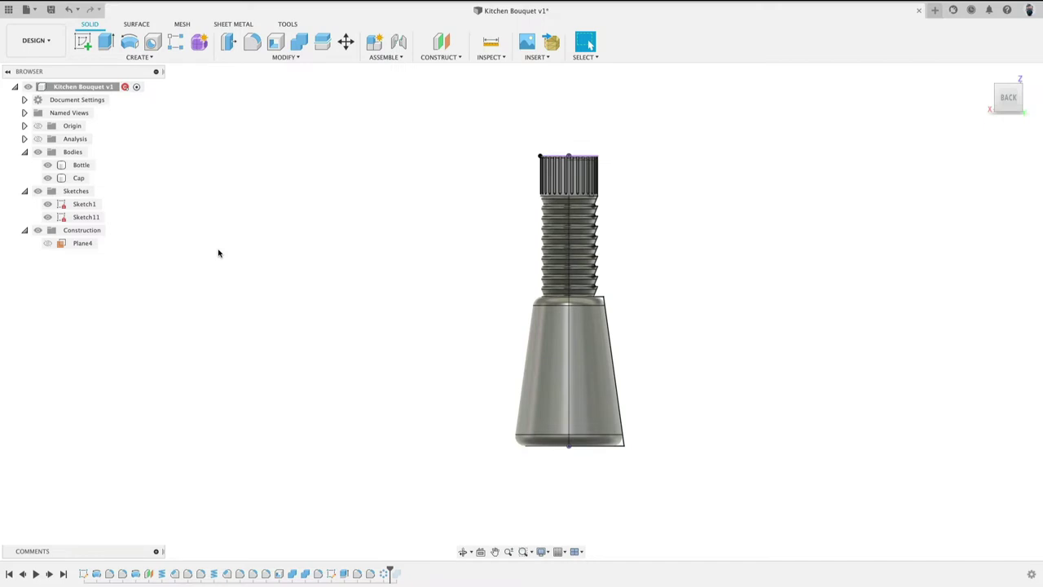
- Switch to Blender 3.0, view the bottle from another side, and collapse the Scene and Units sections of the scene properties
key(super+Tab)
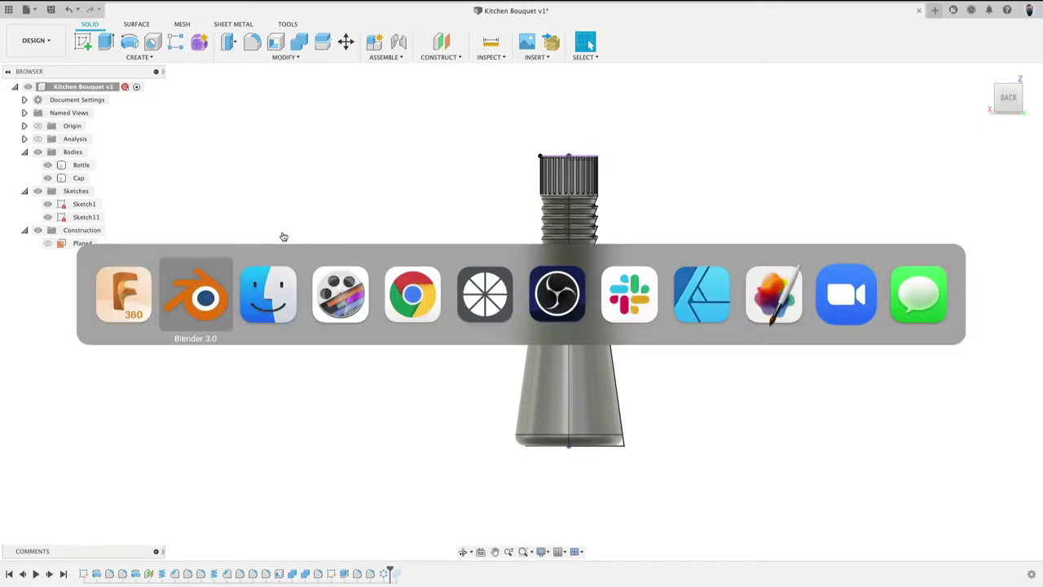
click(203, 296)
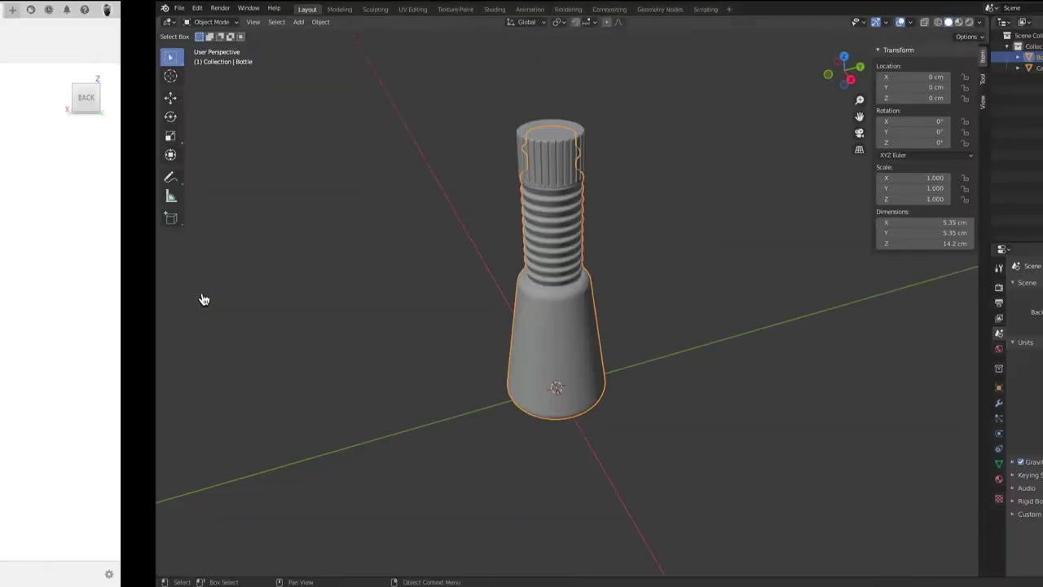
middle_drag(489, 287, 163, 310)
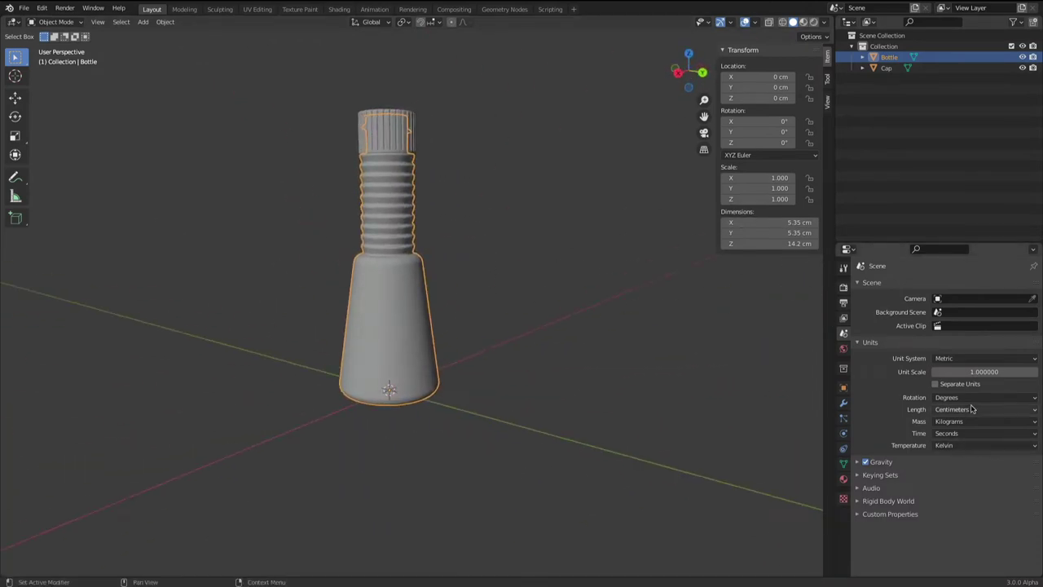
click(857, 285)
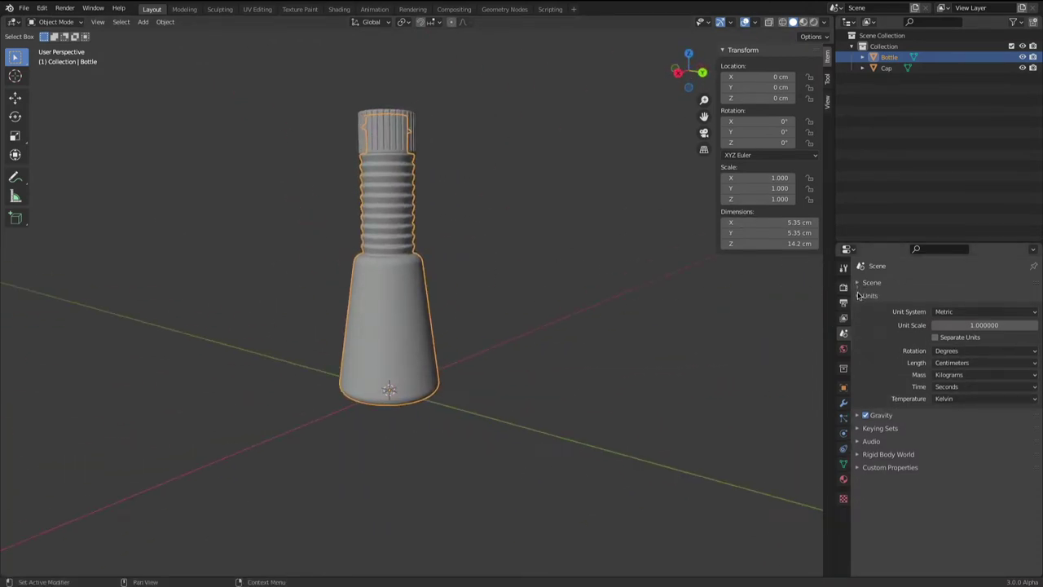
click(858, 295)
mouse_move(479, 309)
middle_down()
mouse_move(468, 296)
mouse_move(490, 302)
middle_up()
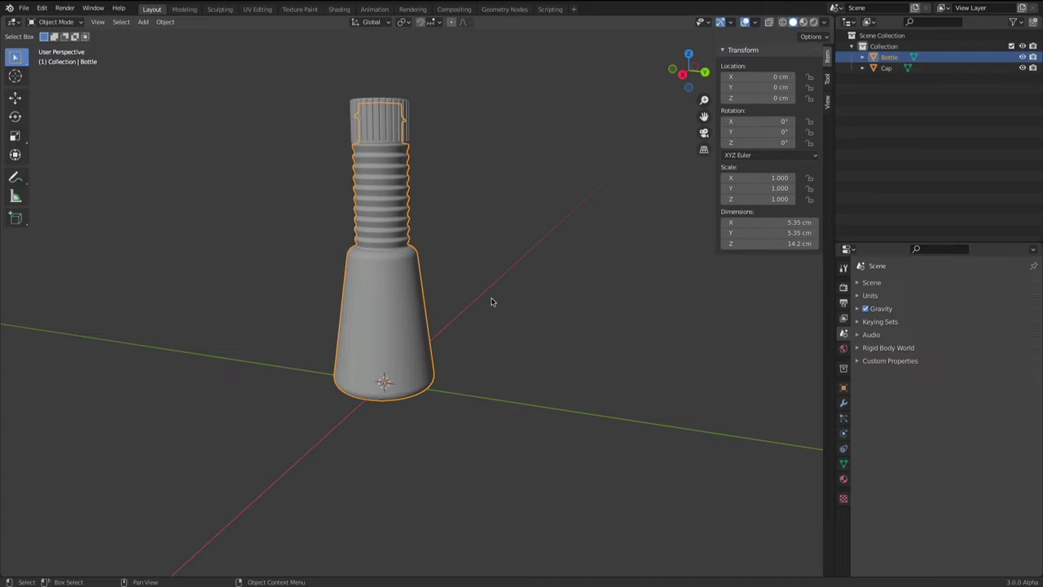
- Switch to the Finder folder of reference photos and preview Studio 2.jpg and Studio 1.jpg, closing the preview when finished
key(ctrl)
key(ctrl+Left)
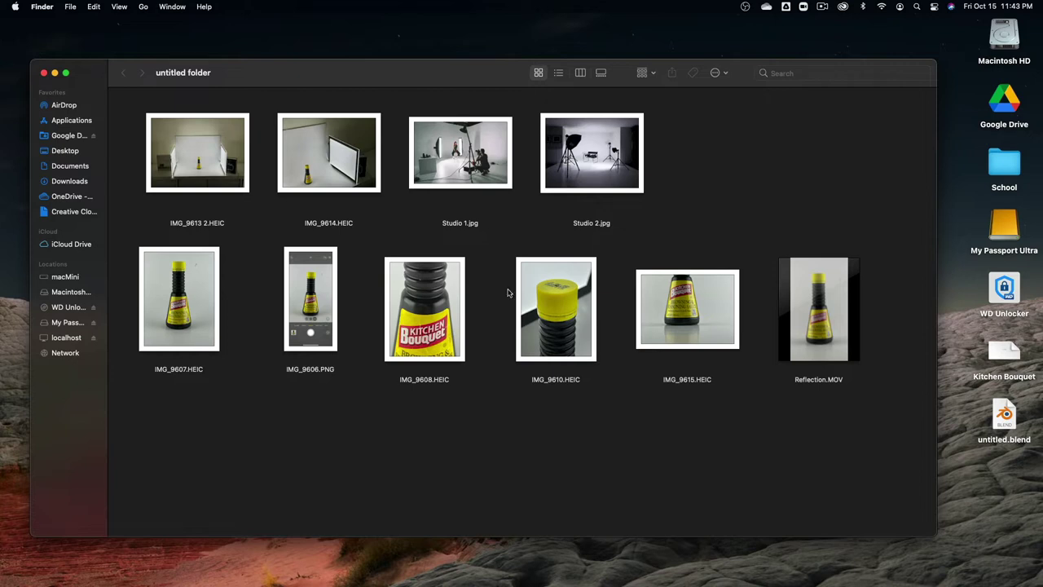
click(584, 171)
key(space)
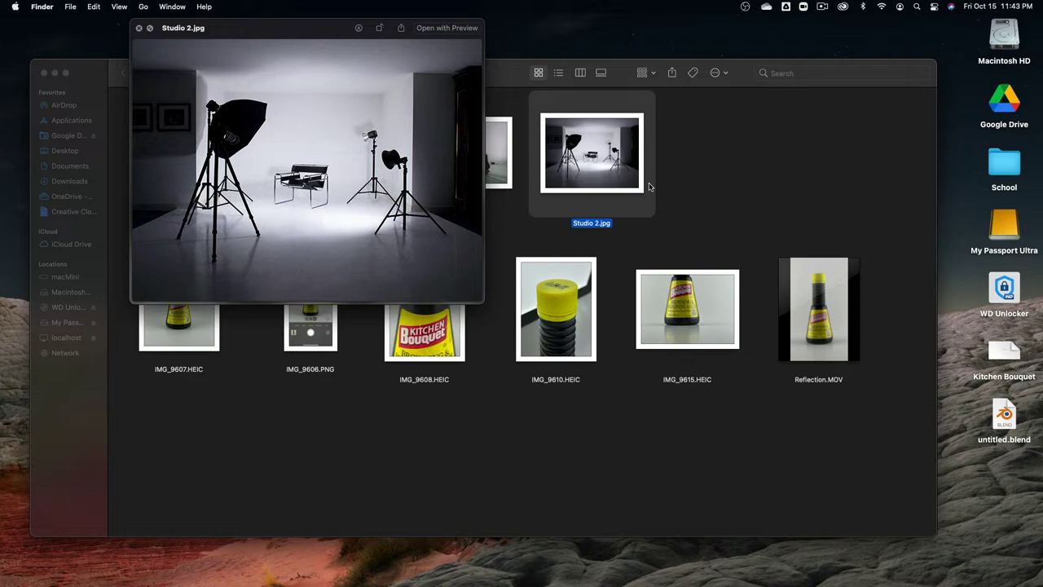
key(Left)
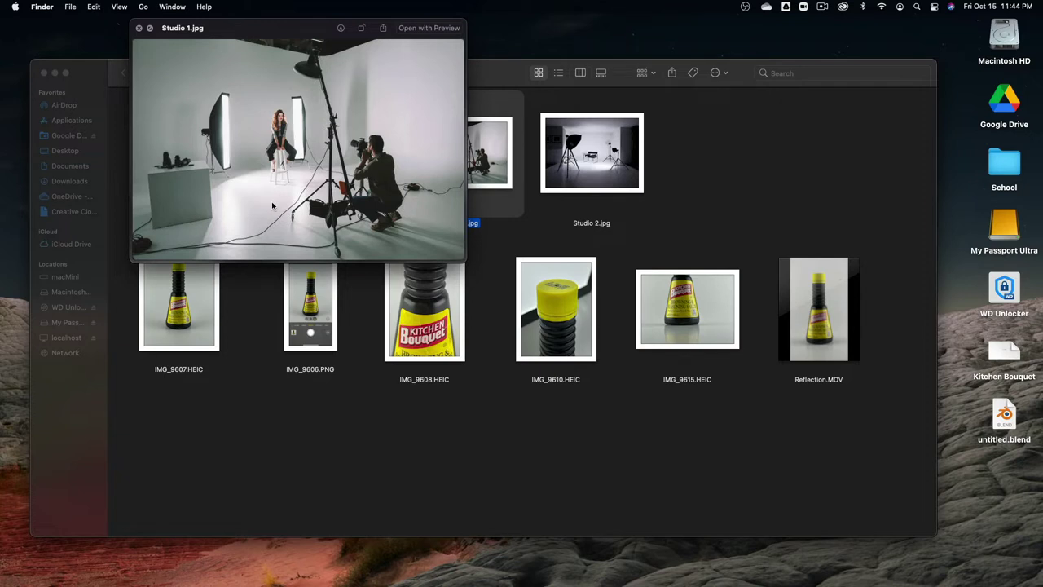
key(space)
- Switch to Chrome and search Google Images for "photo studio"
key(super+Tab)
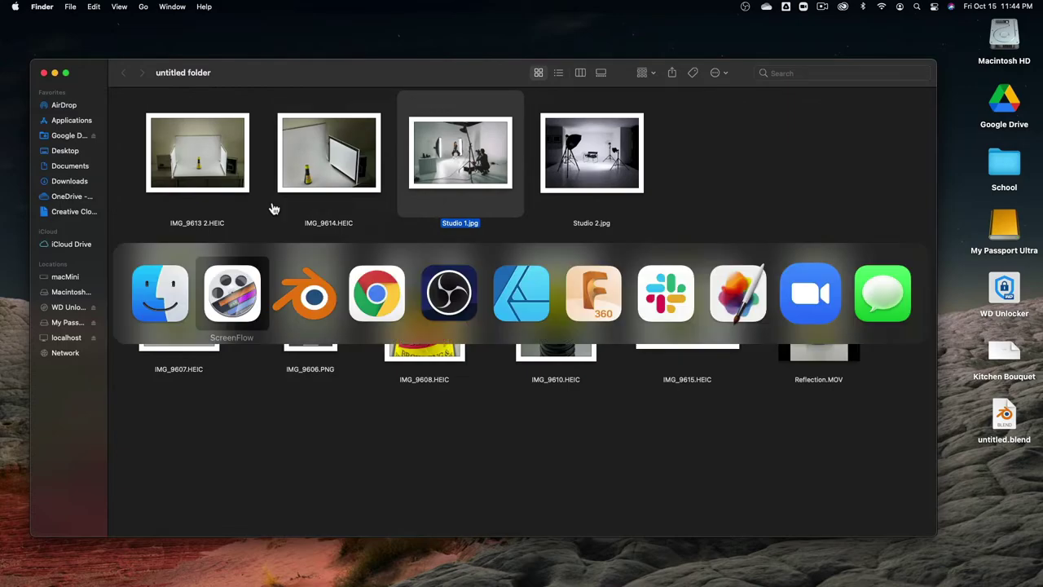
key(super+Tab)
key(super+Tab)
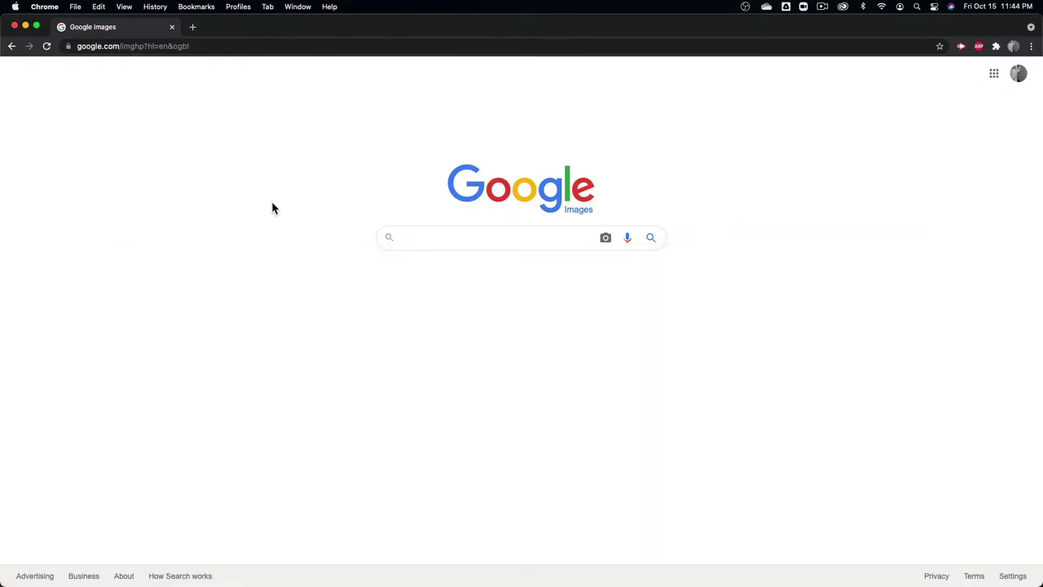
text(photo stui)
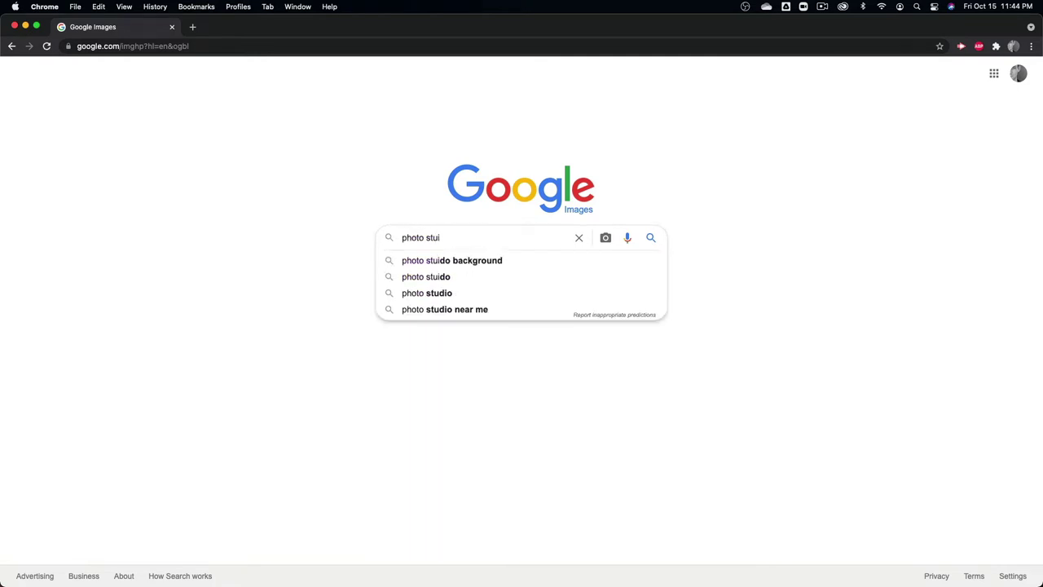
key(BackSpace)
text(dio)
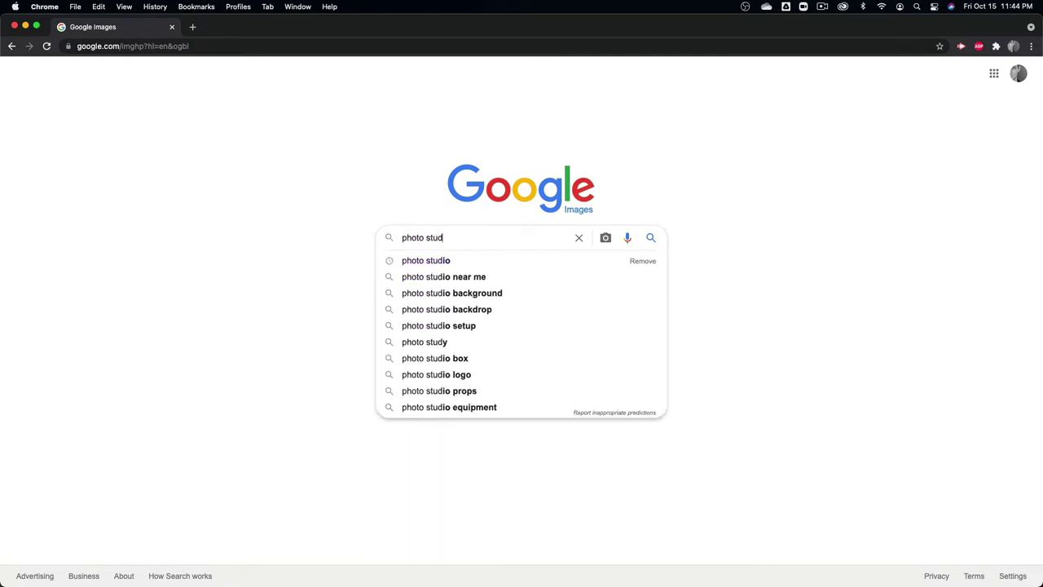
key(Return)
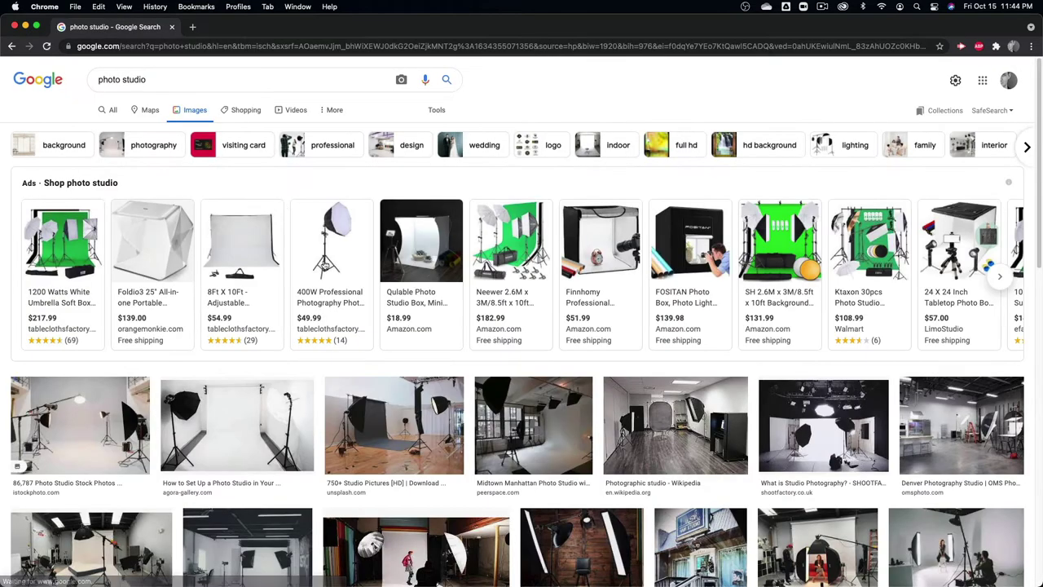
- Browse the photo studio results and enlarge The TX Studio image and the Shutterstock photography studio image to examine their setups
scroll(681, 393, down, 3)
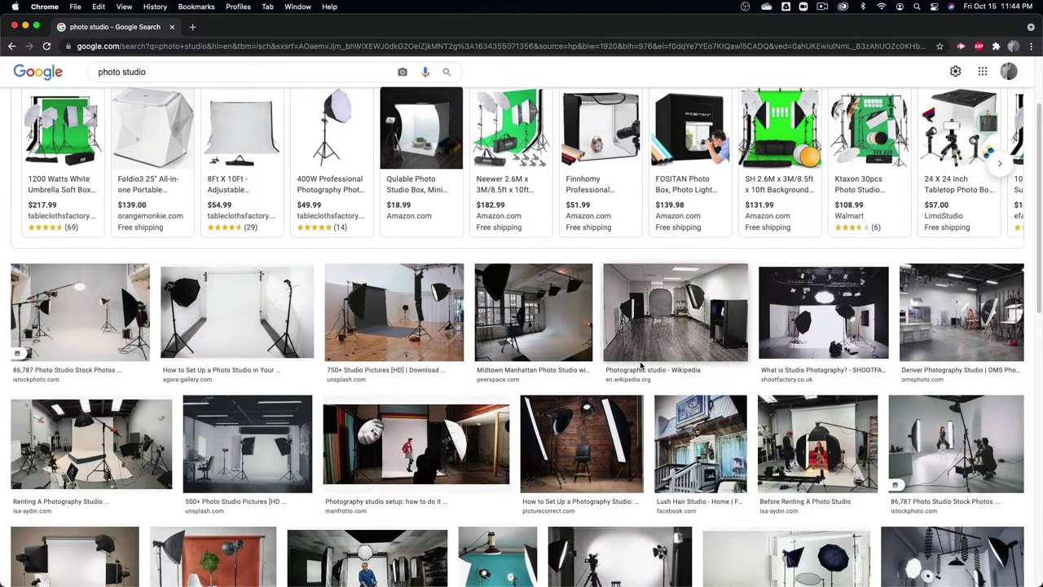
scroll(681, 391, down, 3)
scroll(445, 331, down, 5)
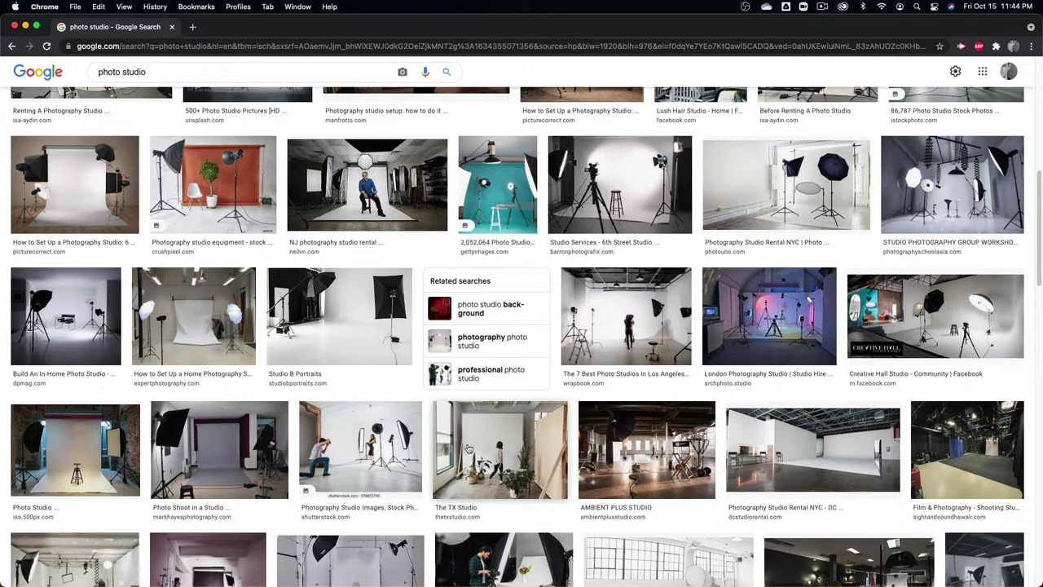
click(471, 450)
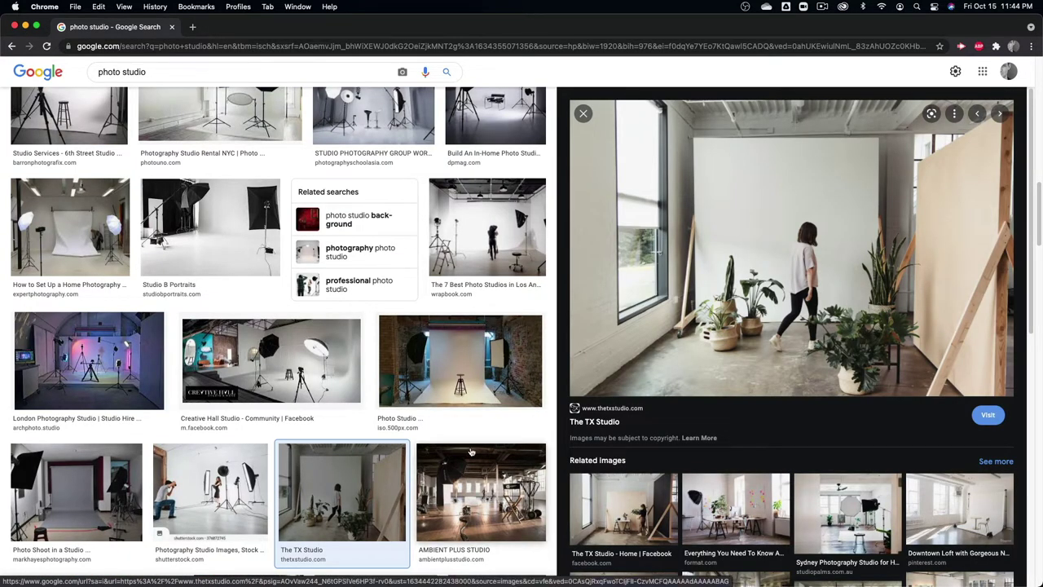
click(237, 473)
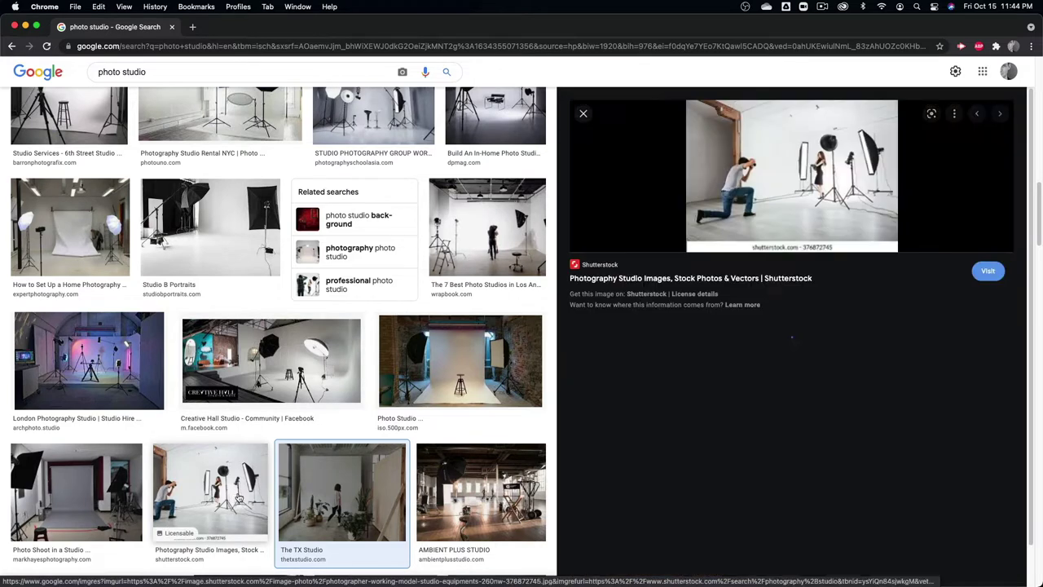
scroll(374, 290, up, 5)
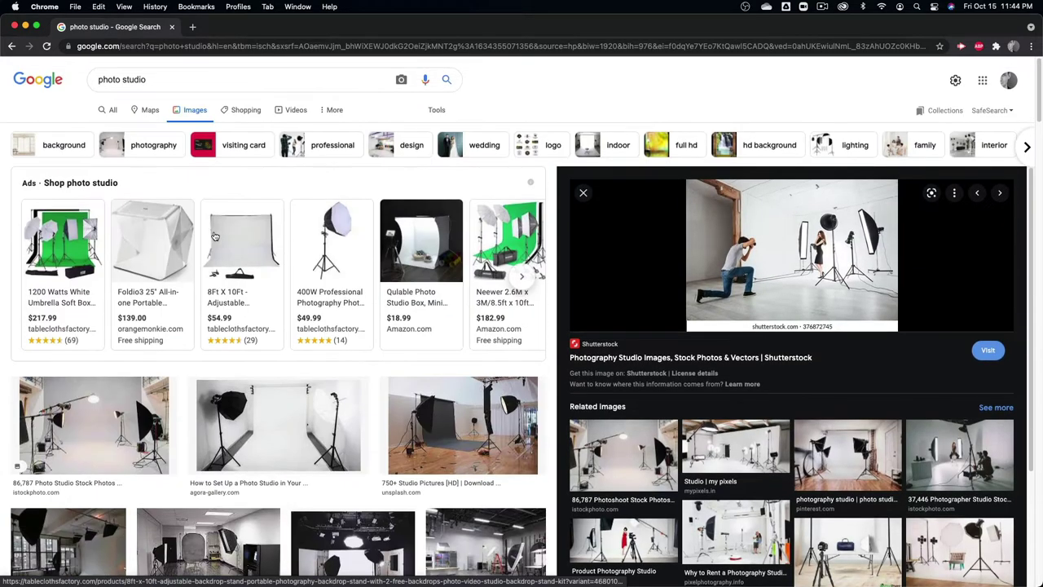
- Extend the image search to "photo studio car"
click(167, 79)
text(car)
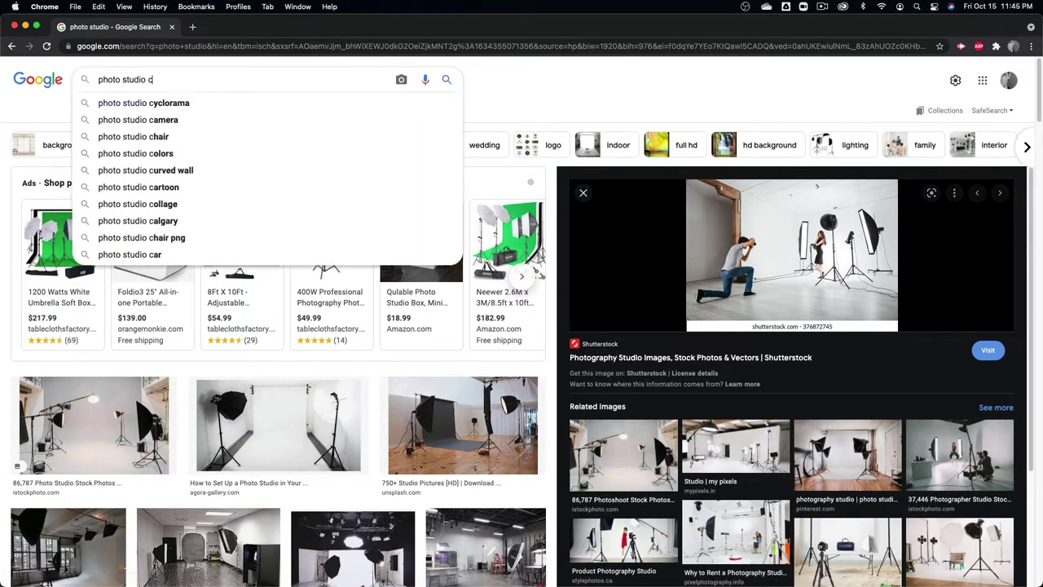
key(Return)
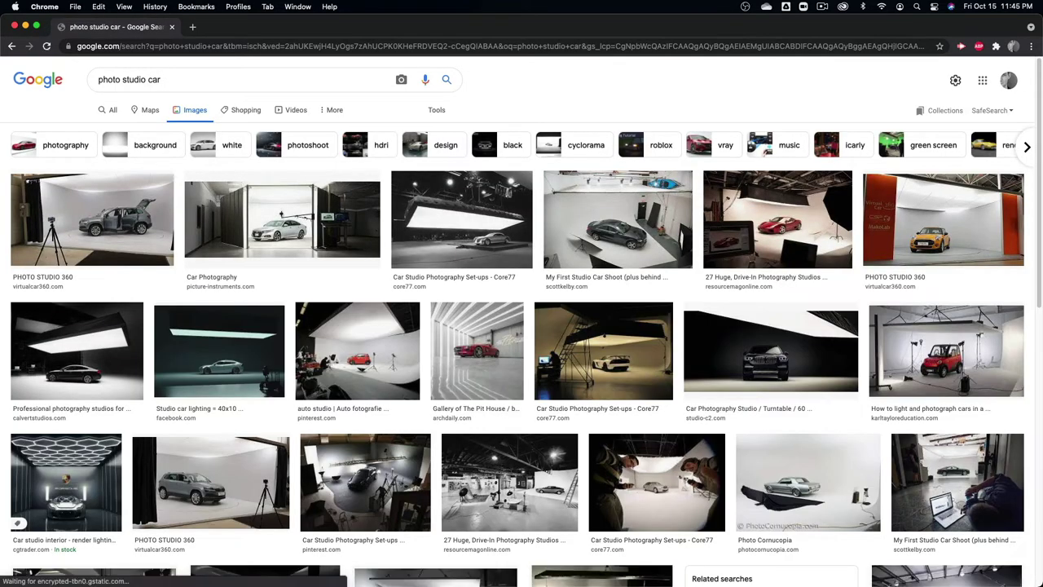
- Examine the overhead lighting in the Core77, resourcemagonline, Pinterest and CGTrader car studio images by enlarging each one
click(478, 218)
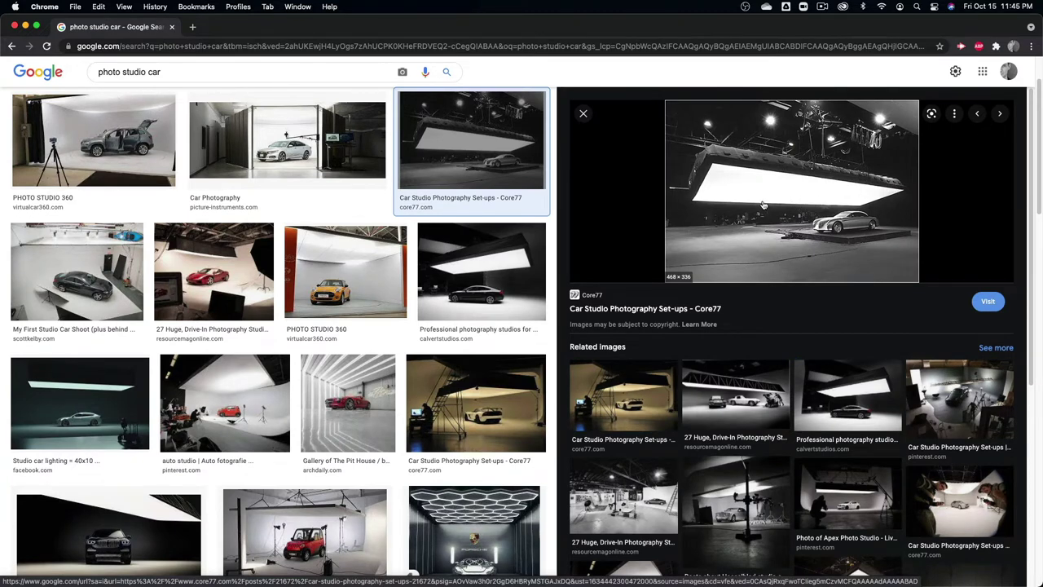
click(774, 399)
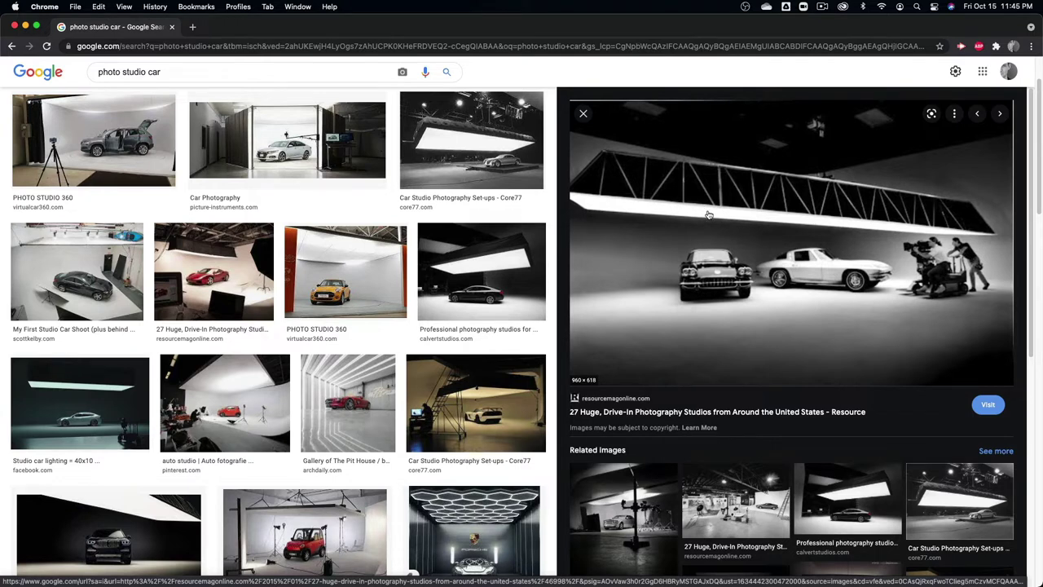
click(255, 387)
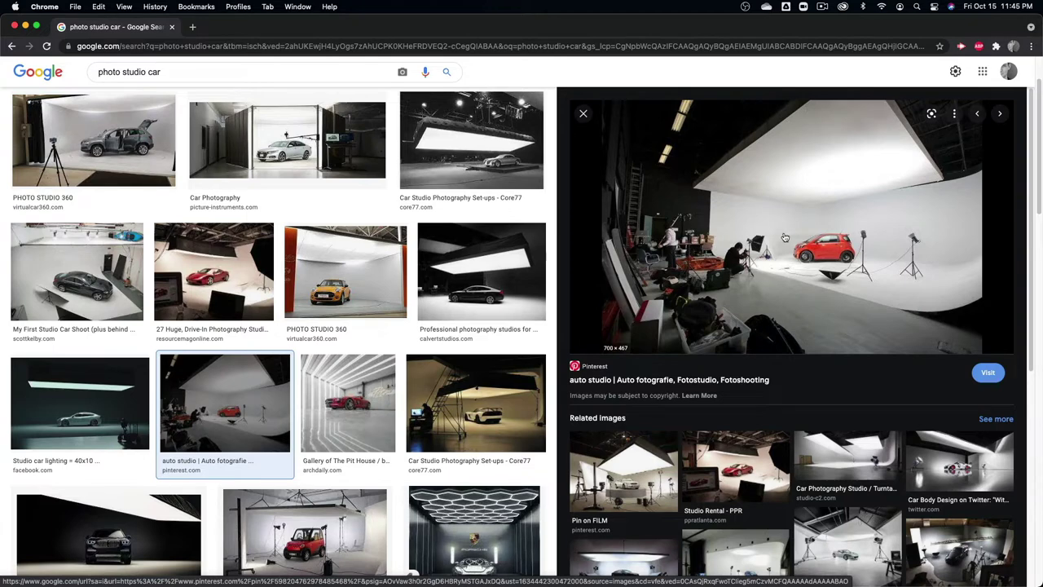
scroll(277, 261, down, 1)
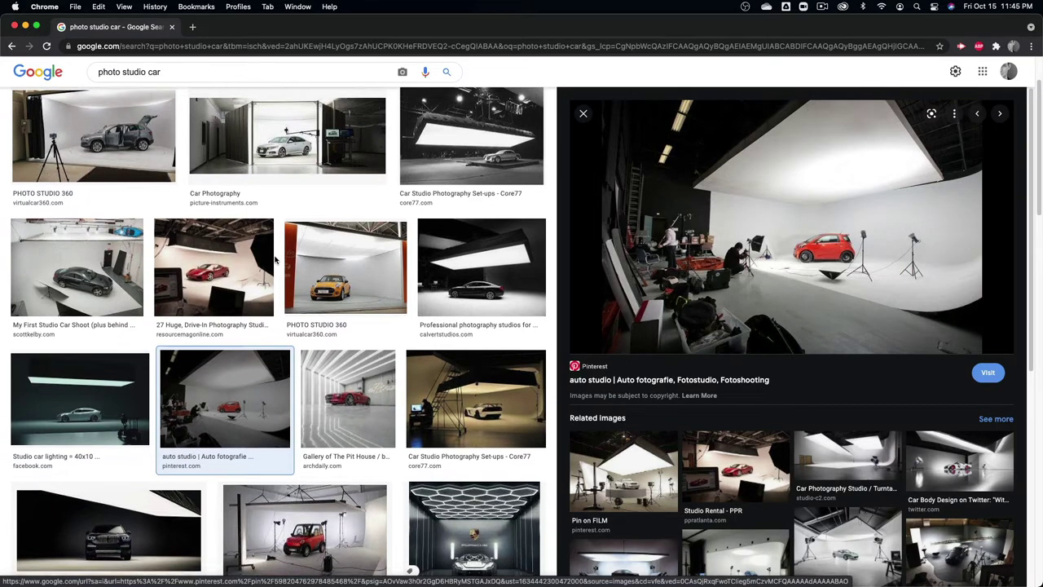
scroll(275, 259, down, 5)
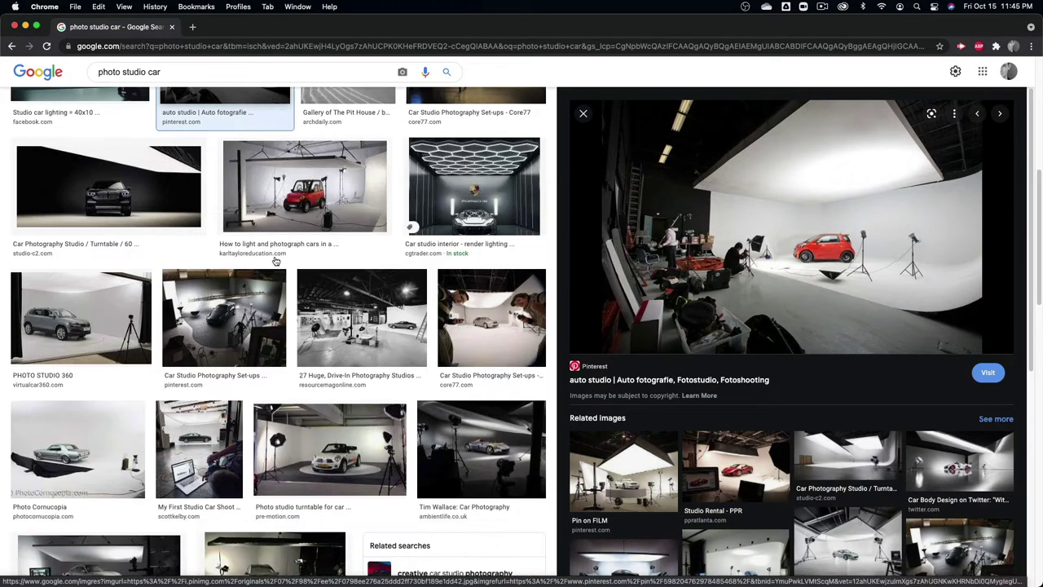
click(487, 202)
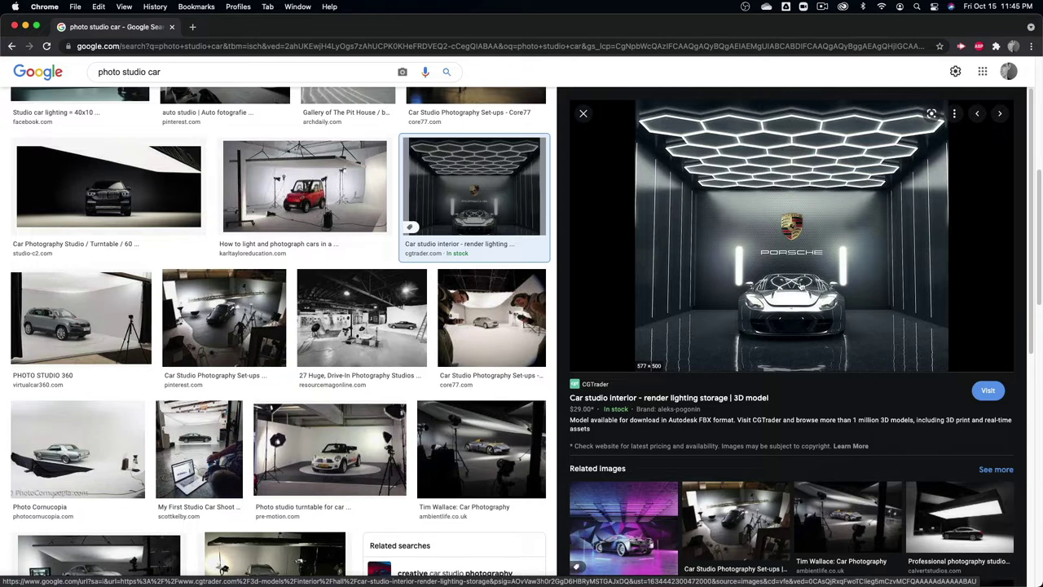
- Enlarge the ambientlife.co.uk car photography image to examine its lighting, and browse the remaining car studio results and related images
click(520, 438)
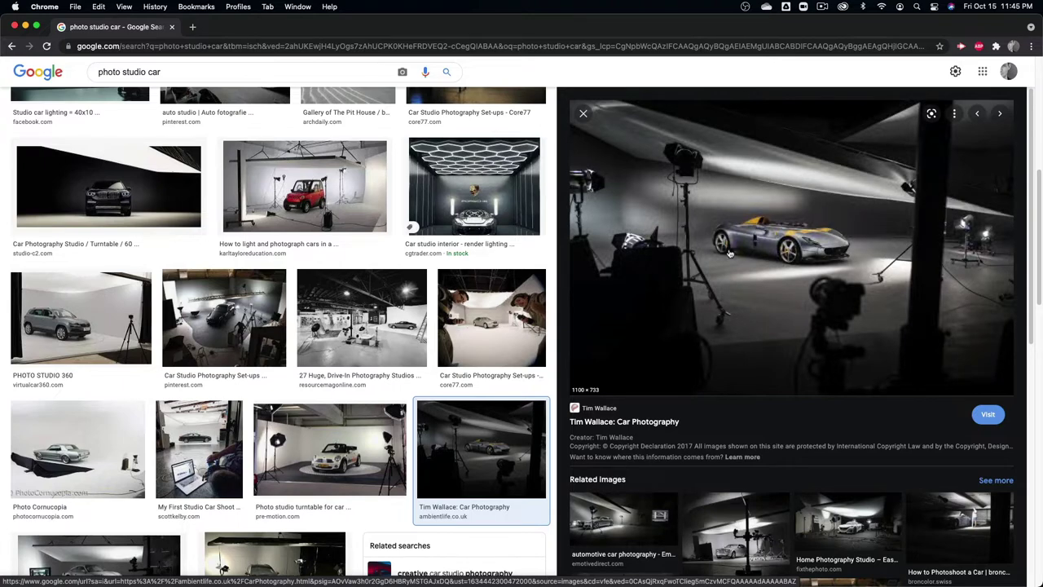
scroll(437, 300, down, 4)
scroll(436, 300, down, 10)
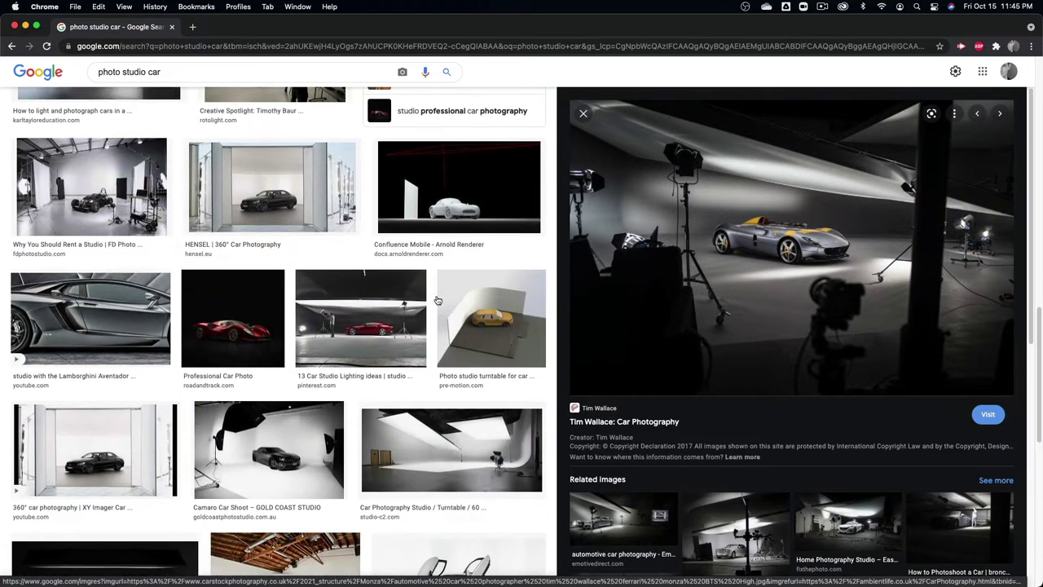
scroll(436, 297, down, 1)
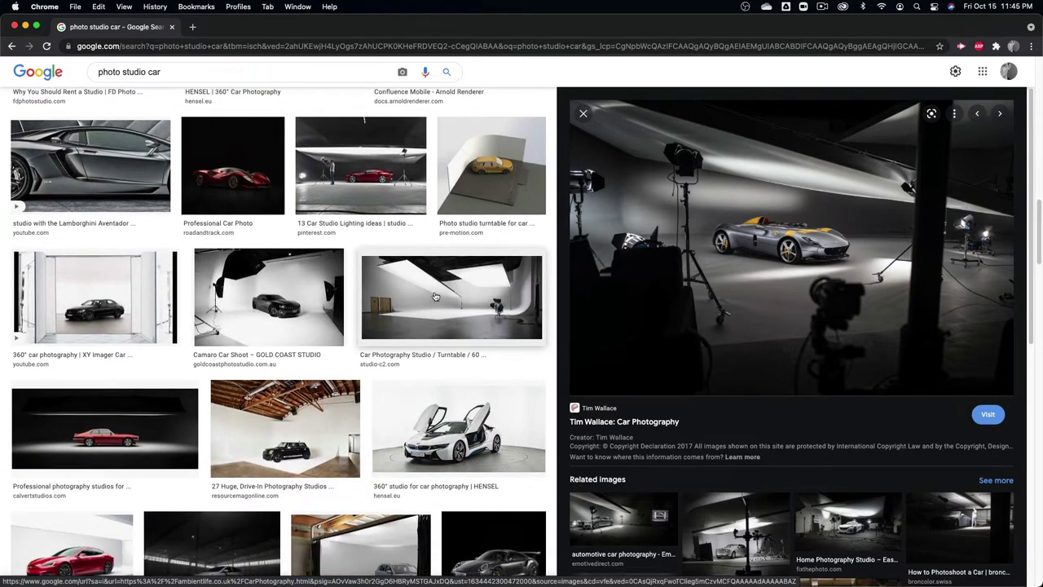
scroll(434, 295, down, 4)
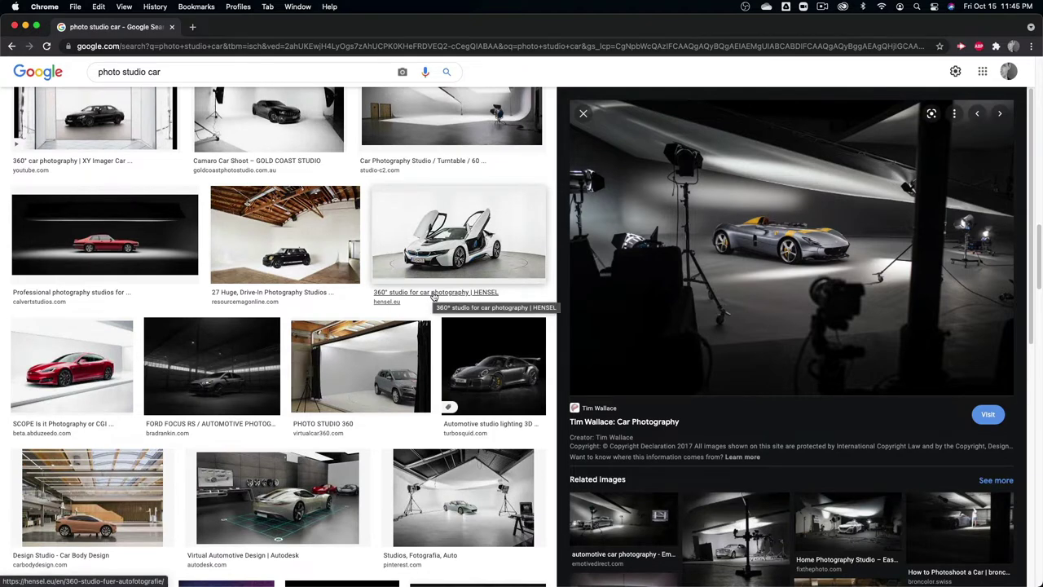
scroll(383, 317, down, 5)
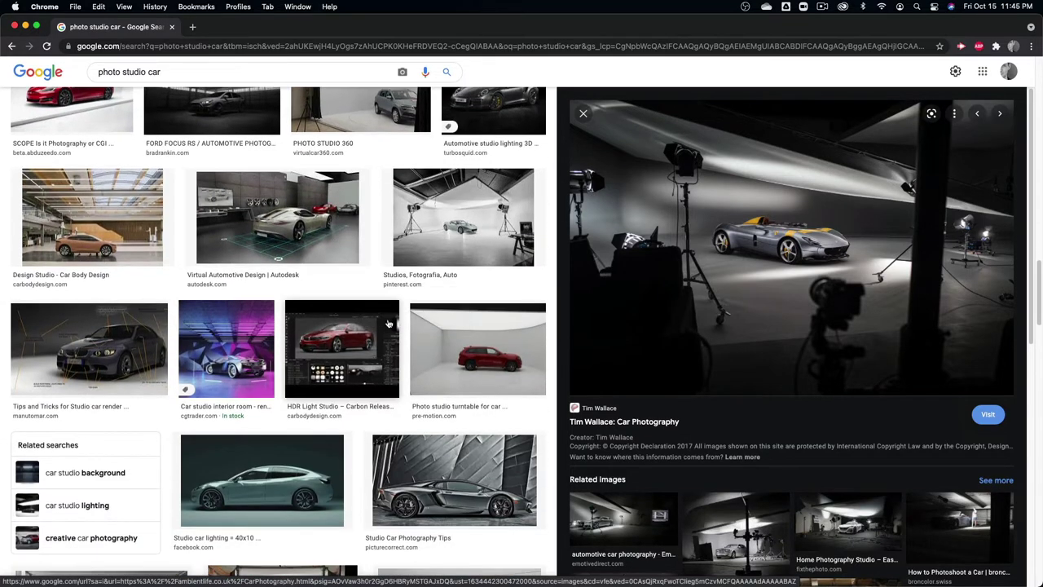
scroll(833, 399, down, 4)
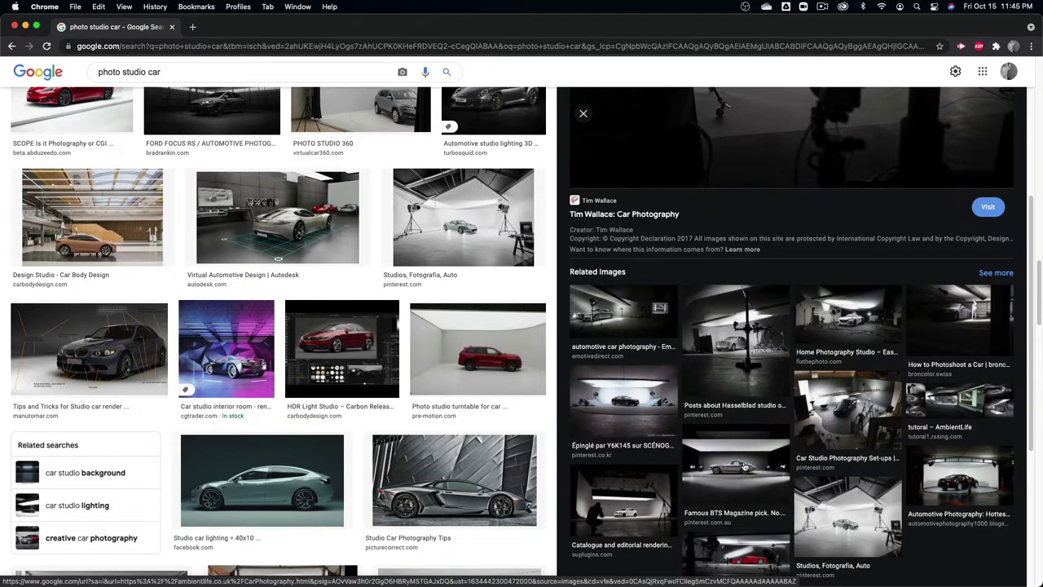
- Examine the overhead lighting in the related Corvette Stingray and Driehaus Collection images, and close the browser window
click(743, 467)
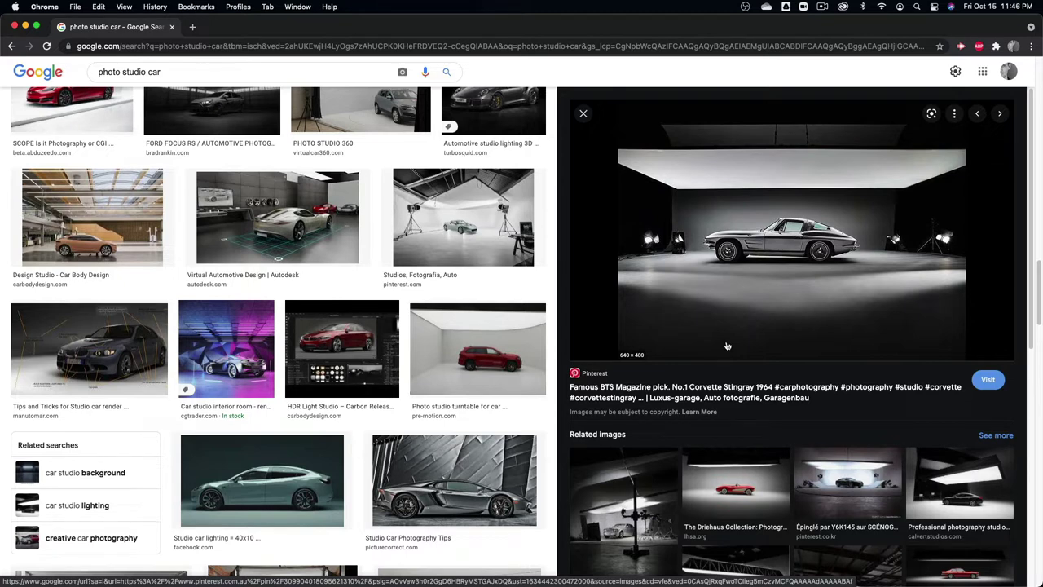
click(741, 472)
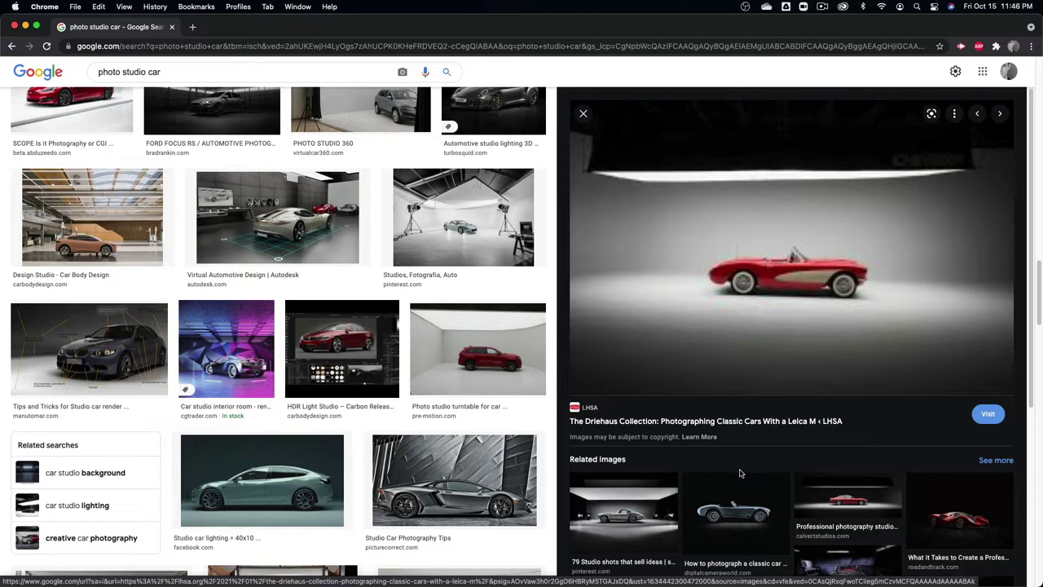
click(13, 27)
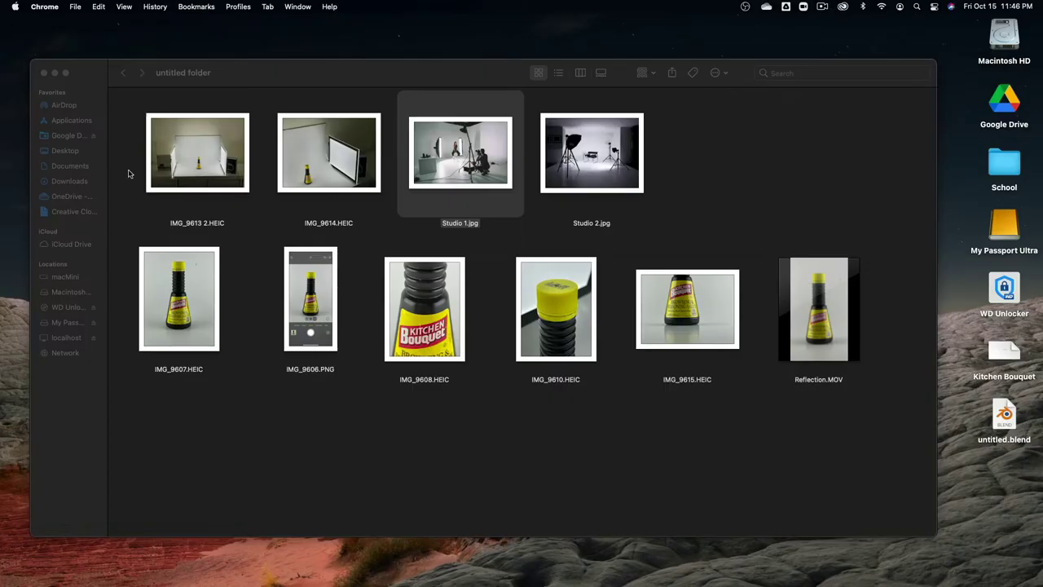
- Preview IMG_9614.HEIC and IMG_9613 2.HEIC in Finder to examine the tabletop light panel and backdrop setup
click(309, 168)
key(space)
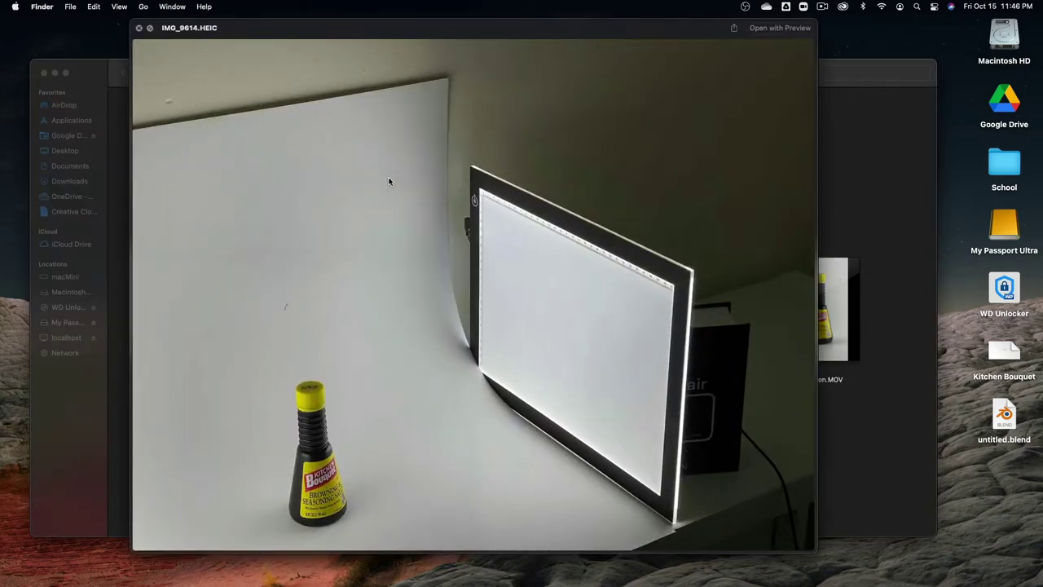
key(Left)
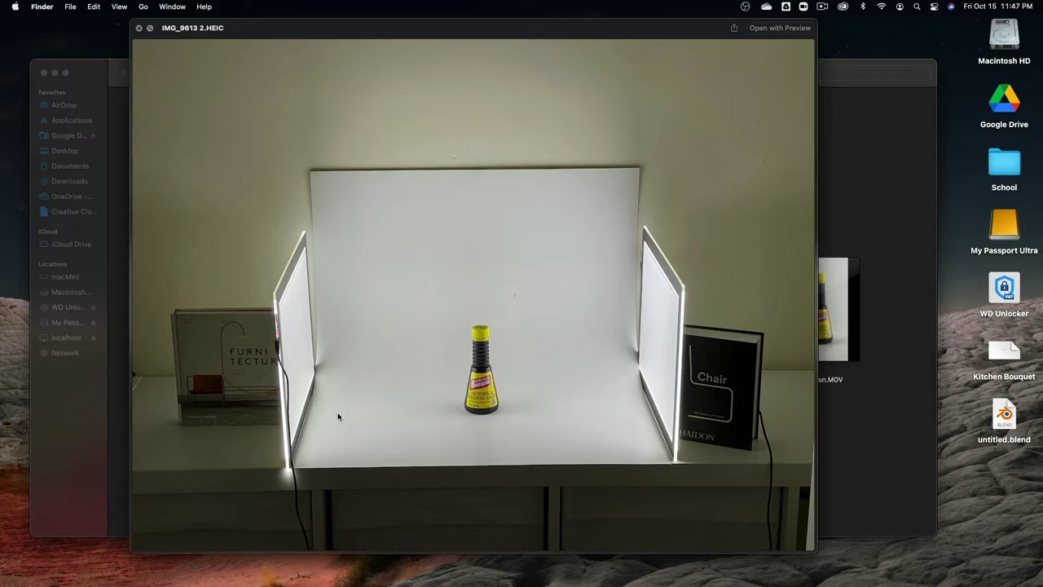
key(space)
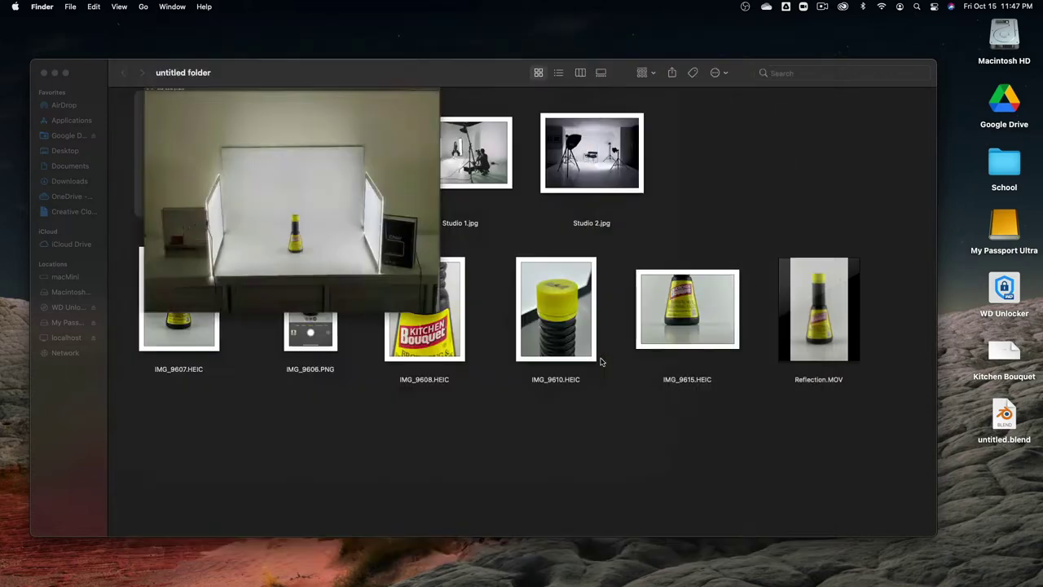
- Preview Studio 1.jpg and compare its lighting arrangement with the tabletop setup in IMG_9613 2.HEIC
key(Right)
key(Right)
key(space)
key(Left)
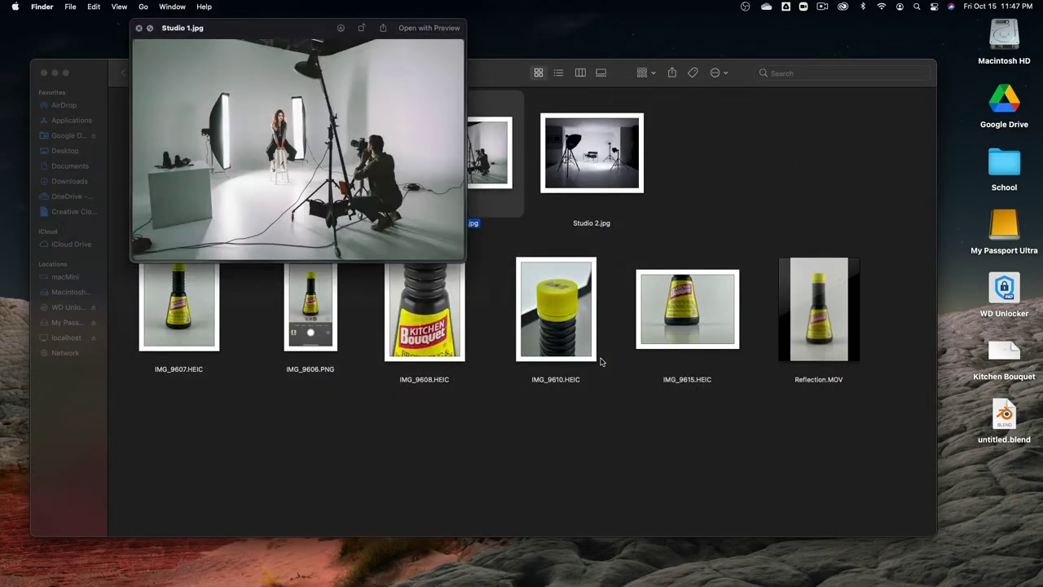
key(space)
key(Left)
key(Left)
key(space)
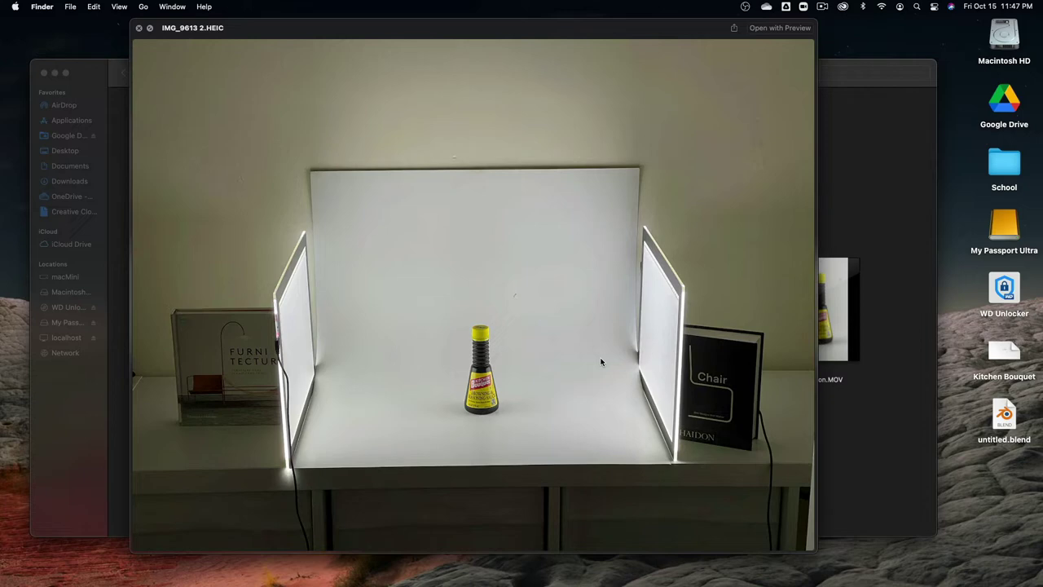
key(space)
- Preview the front bottle photo IMG_9607.HEIC and the neck and label close-up IMG_9608.HEIC to study the highlights
key(Down)
key(space)
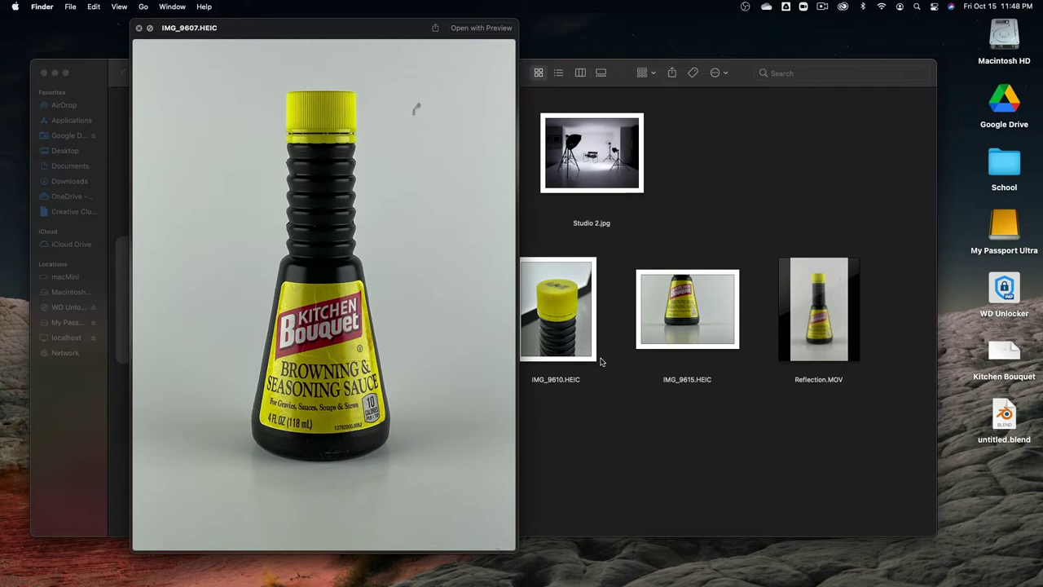
key(space)
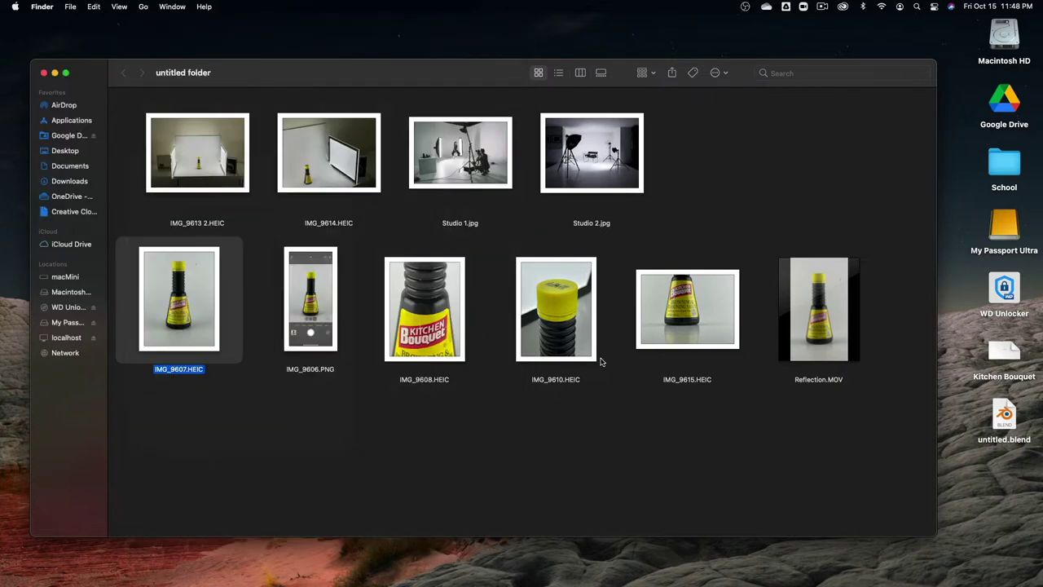
key(Right)
key(Right)
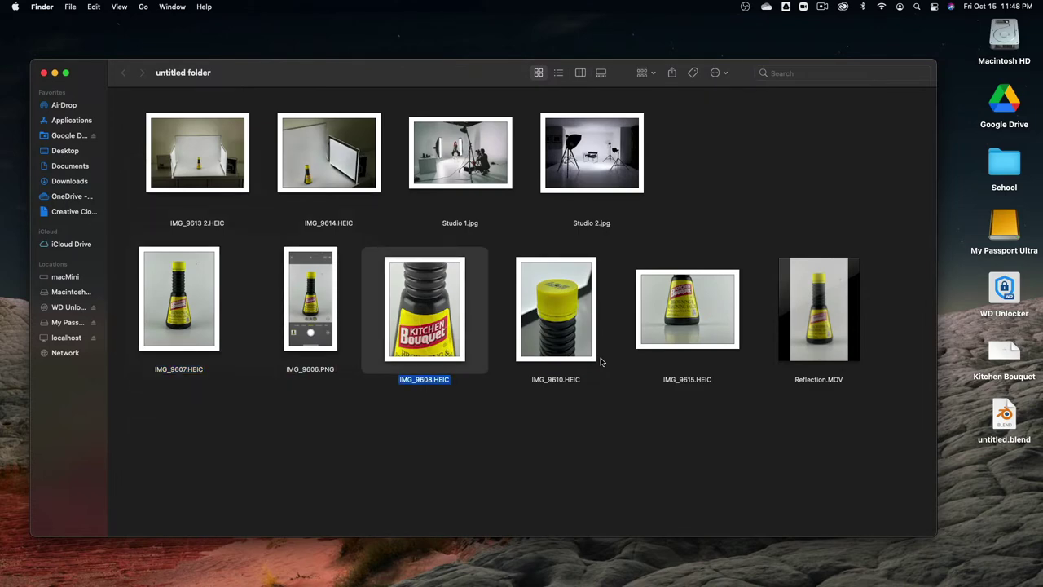
key(space)
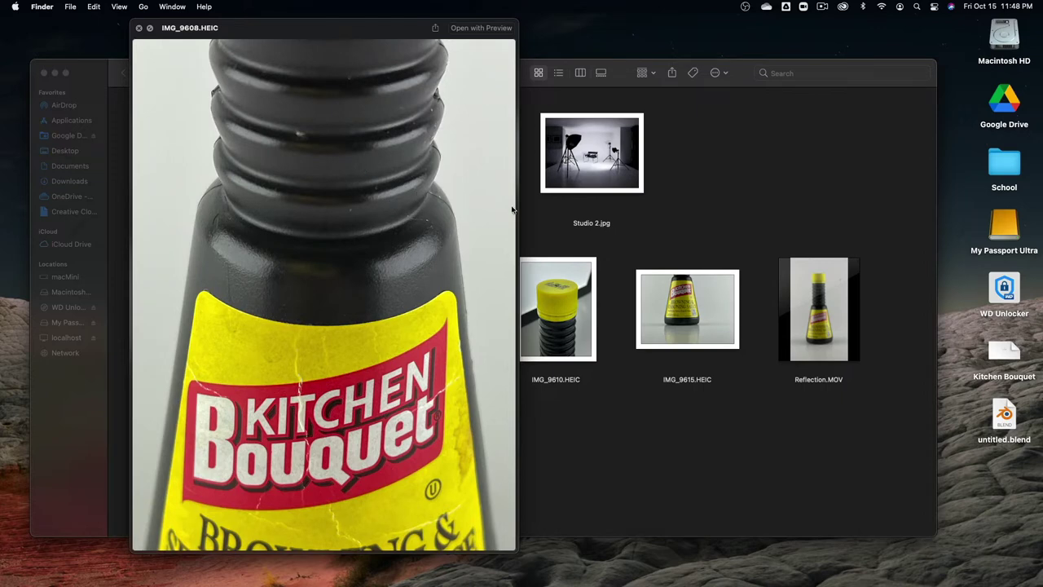
key(space)
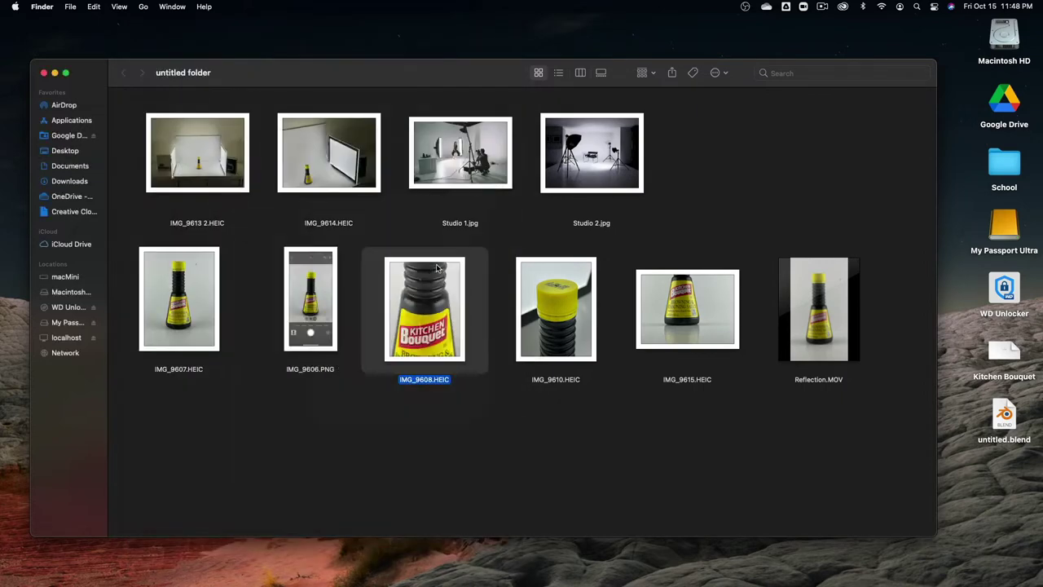
- Preview the camera screenshot IMG_9606.PNG, the cap close-up IMG_9610.HEIC and the base reflection photo IMG_9615.HEIC
key(Left)
key(space)
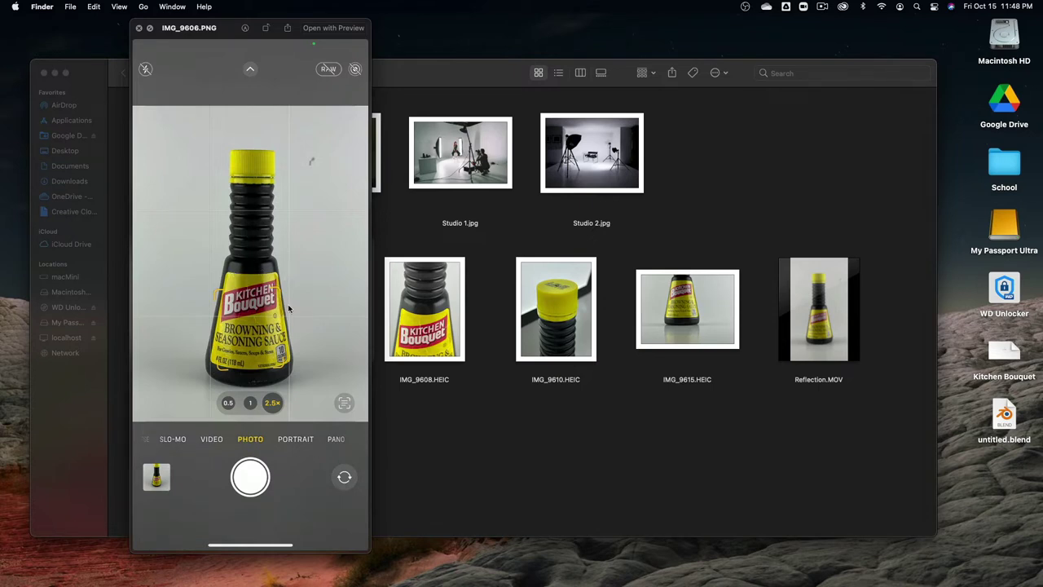
key(space)
click(548, 303)
key(space)
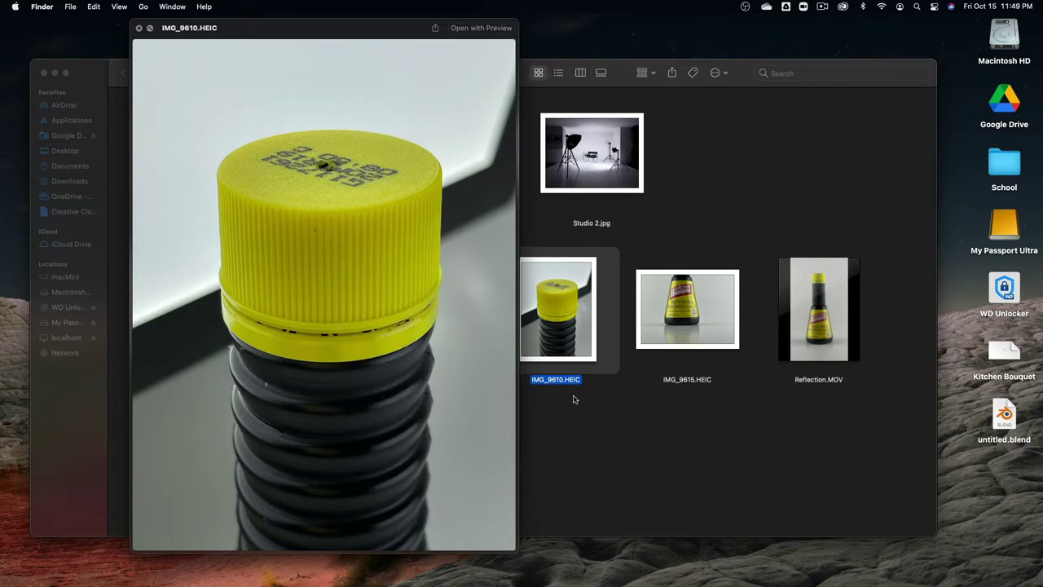
click(701, 328)
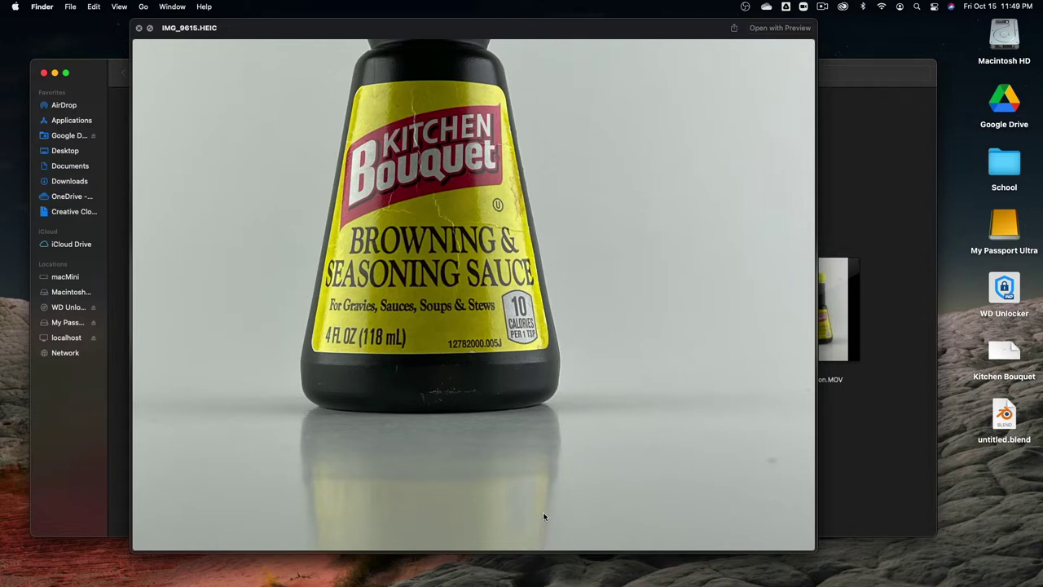
- Preview Reflection.MOV and scrub through the clip to examine how the bottle's reflection changes with the camera angle
click(837, 398)
click(820, 354)
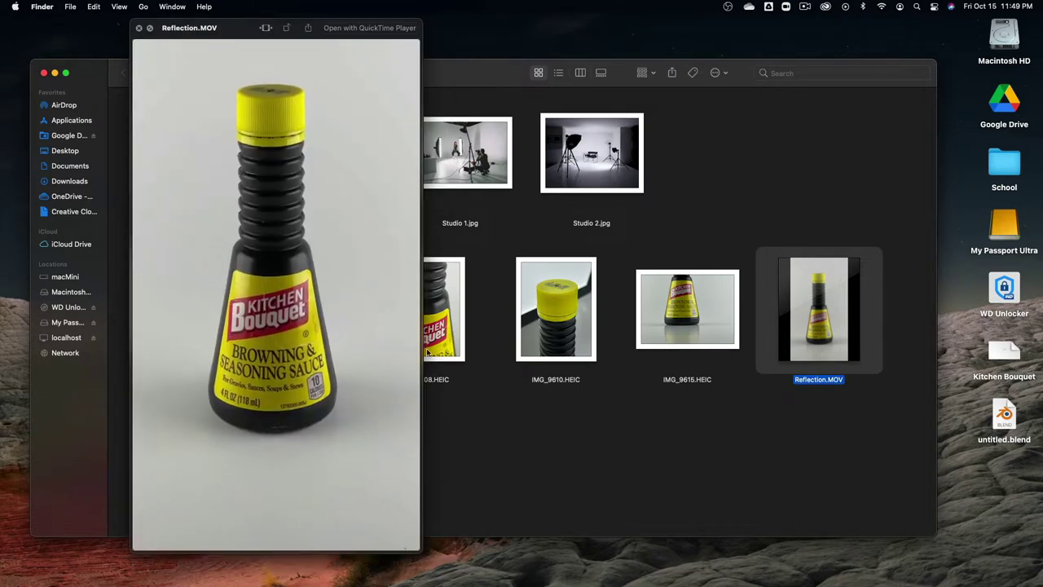
click(400, 538)
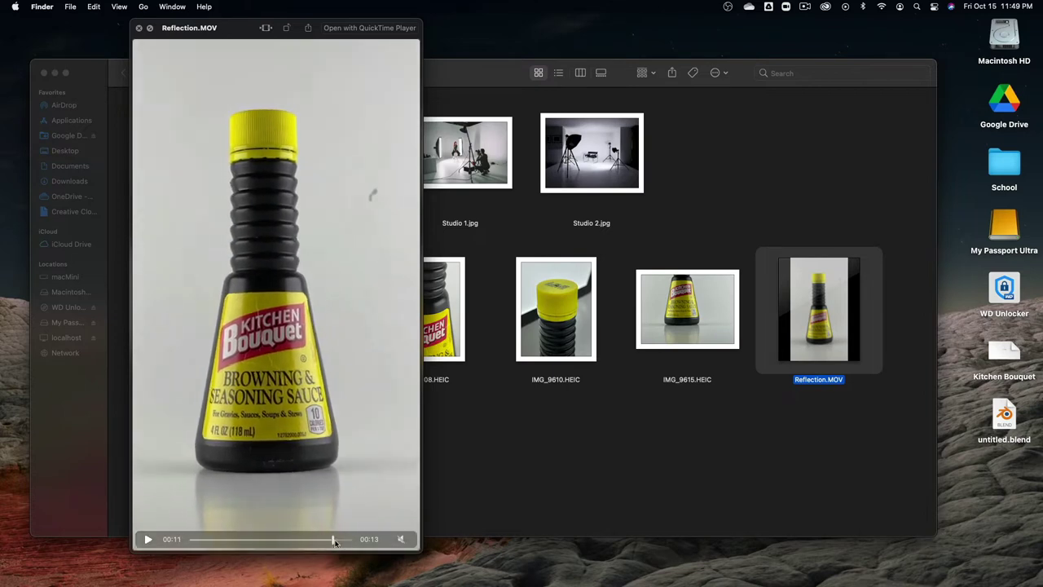
drag(350, 539, 269, 536)
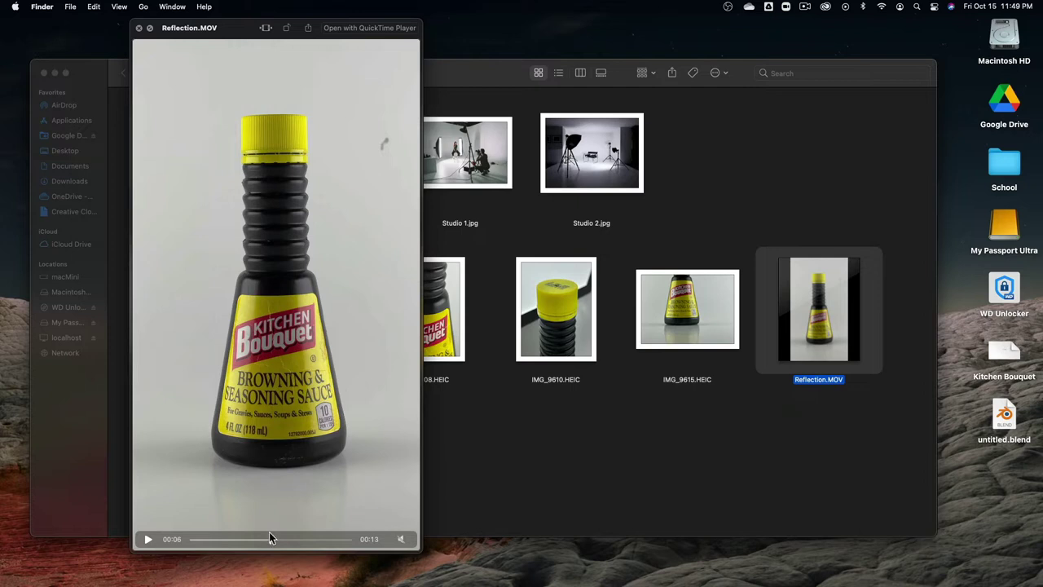
drag(269, 536, 270, 537)
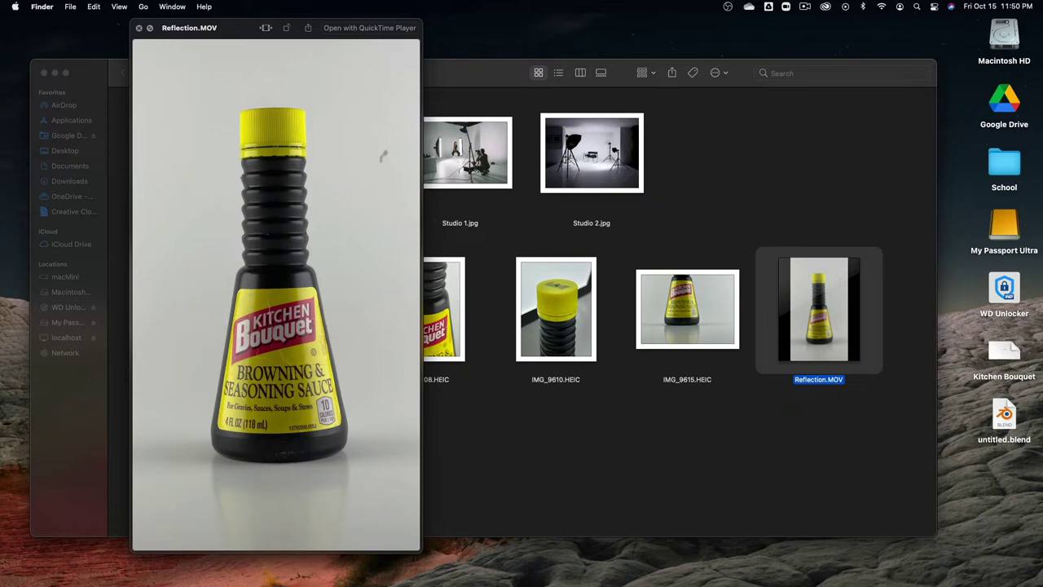
key(space)
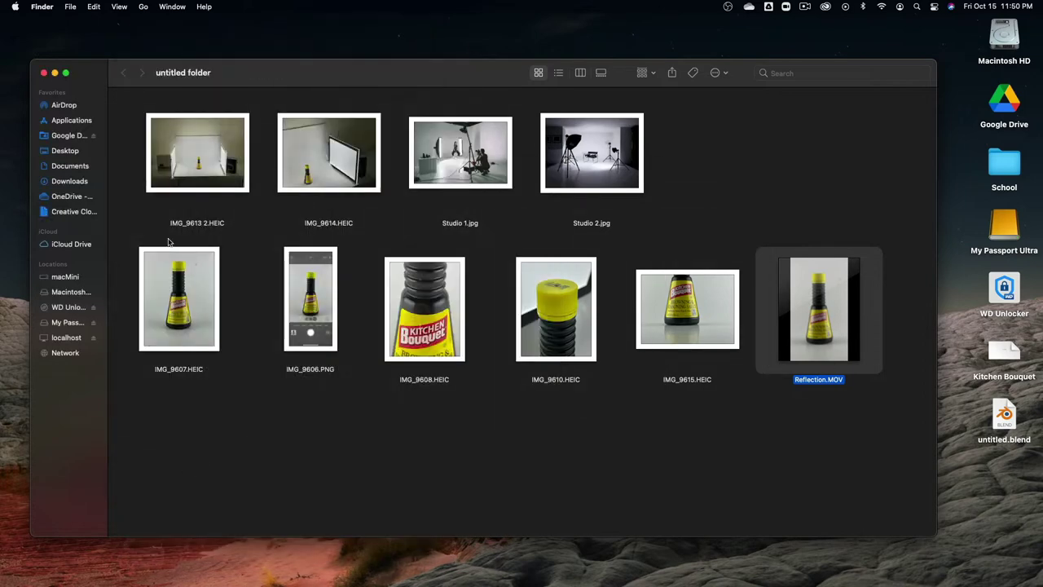
- Preview IMG_9613 2.HEIC again to review the complete tabletop lighting setup, and clear the file selection
click(188, 173)
key(space)
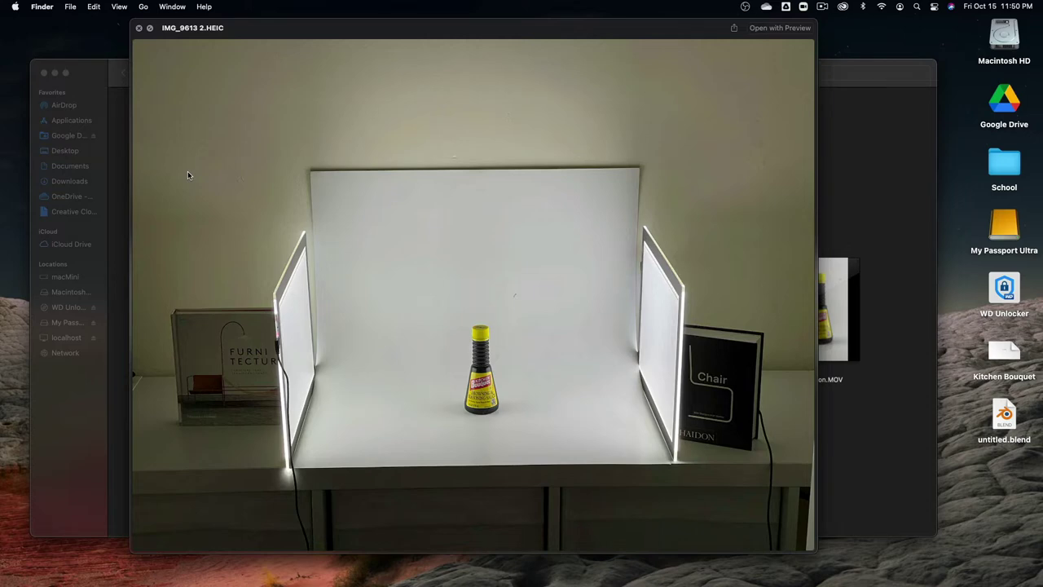
key(space)
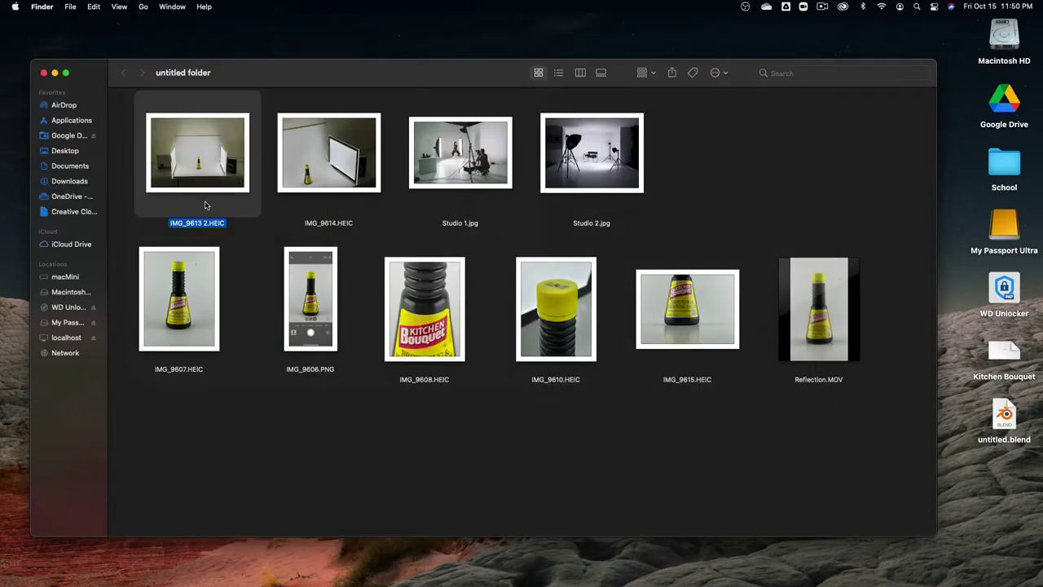
click(264, 326)
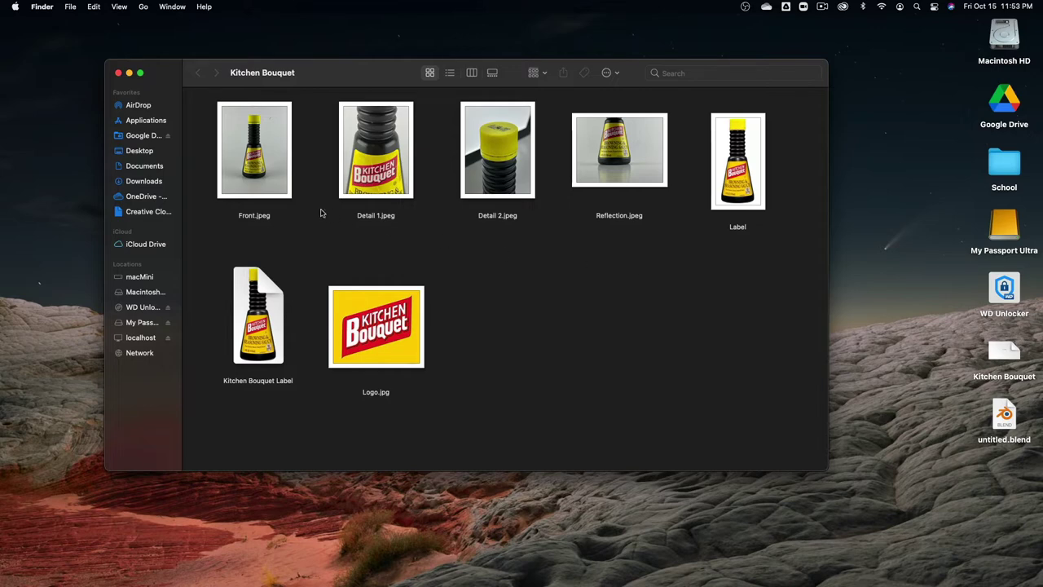
- Preview Front.jpeg in the Kitchen Bouquet folder to review the front view of the bottle
click(269, 180)
key(space)
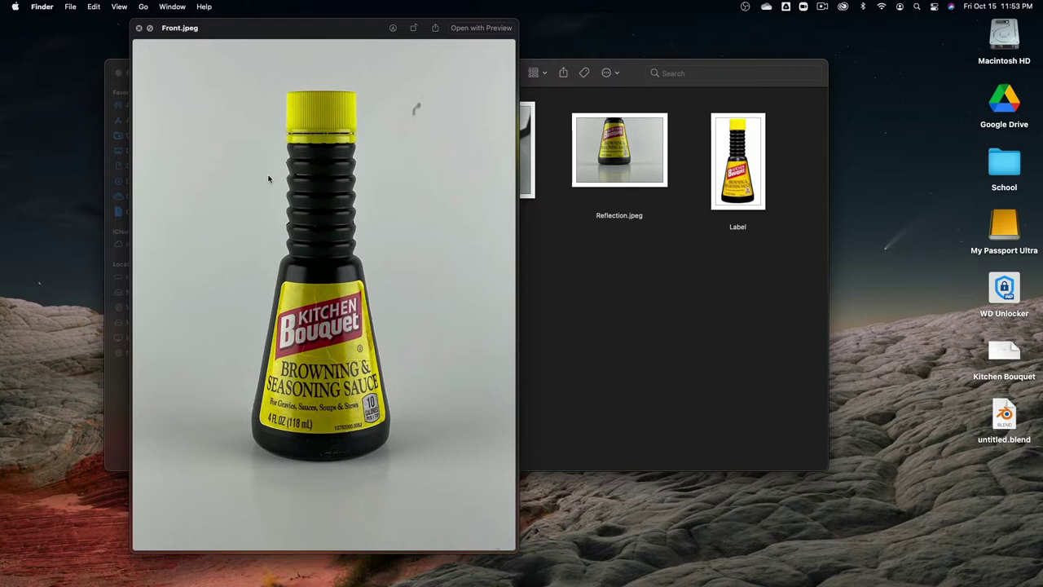
key(space)
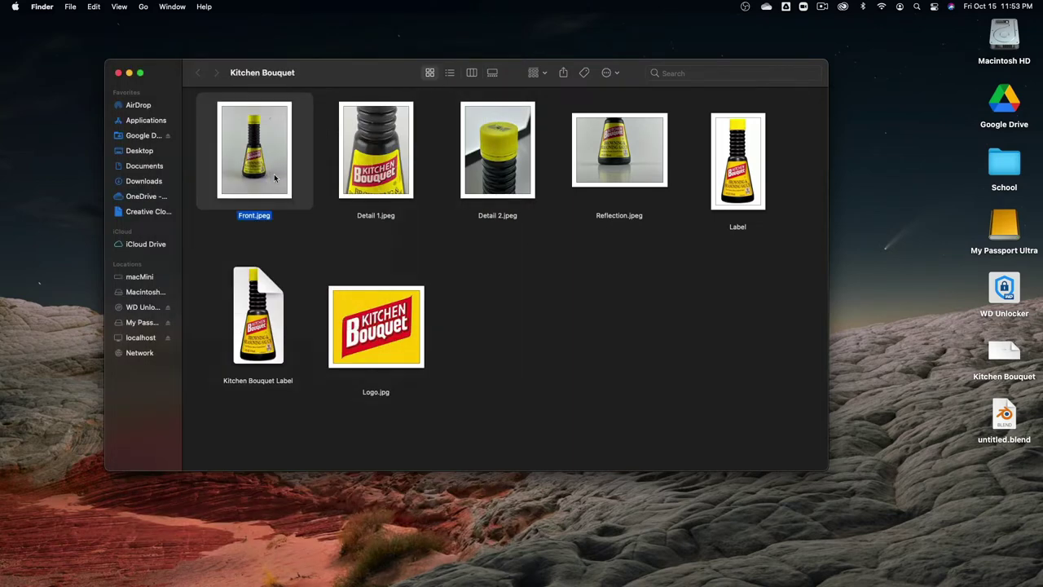
- Switch to Blender, start adding a reference image, and browse to the Kitchen Bouquet folder on the Desktop
key(super+Tab)
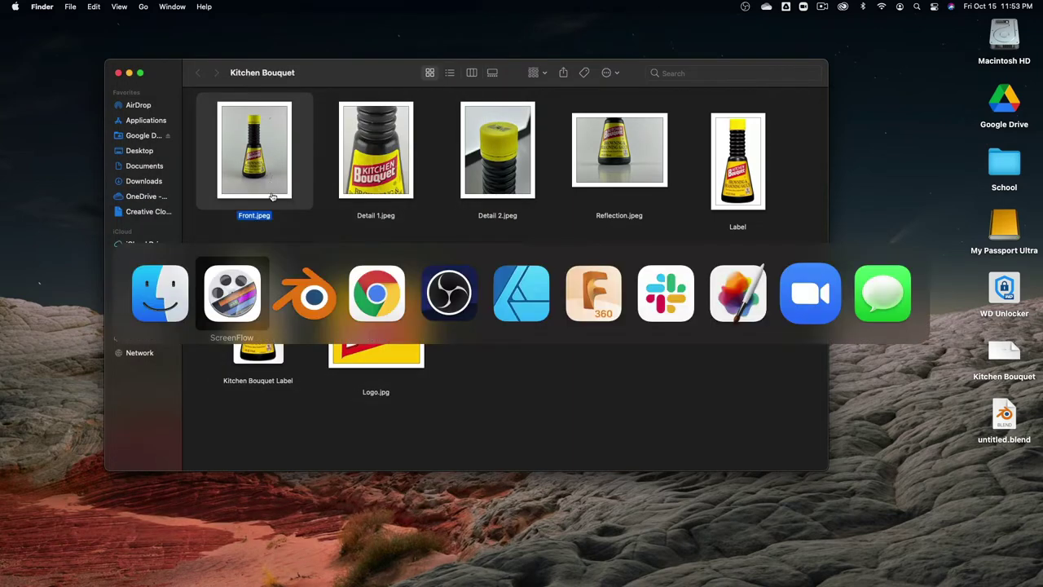
click(296, 301)
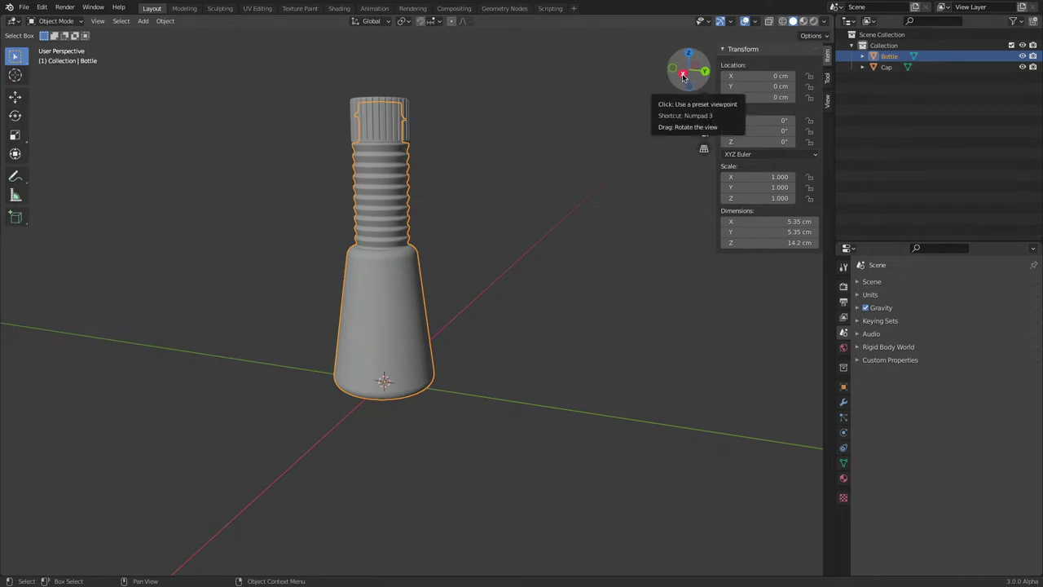
click(144, 22)
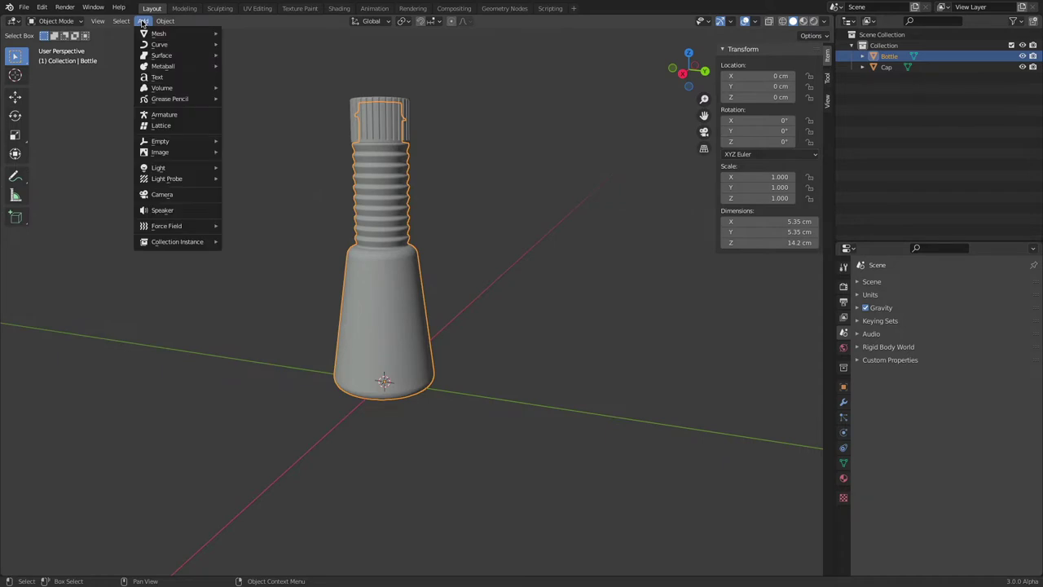
mouse_move(171, 160)
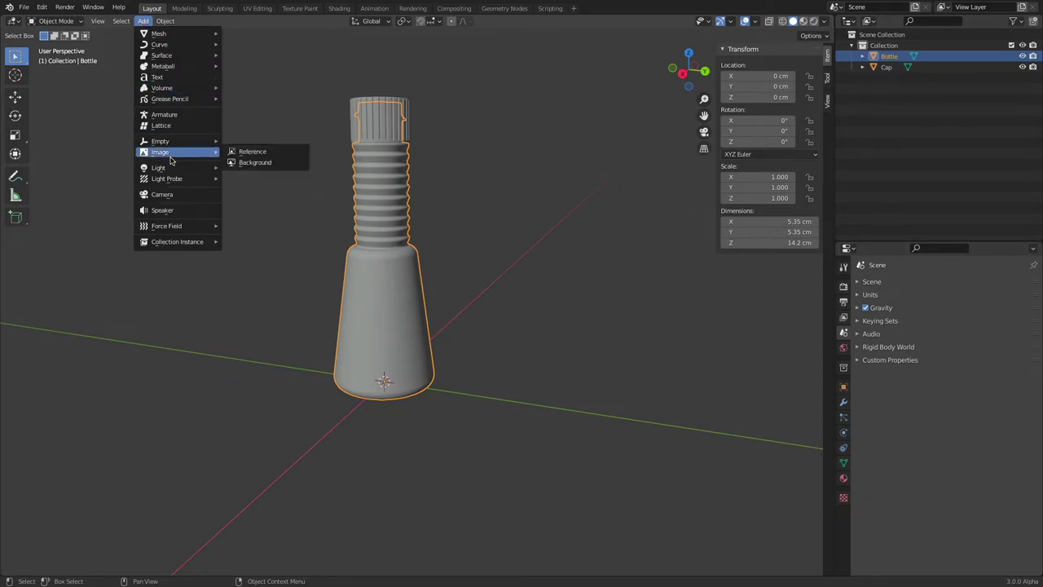
click(253, 153)
click(286, 281)
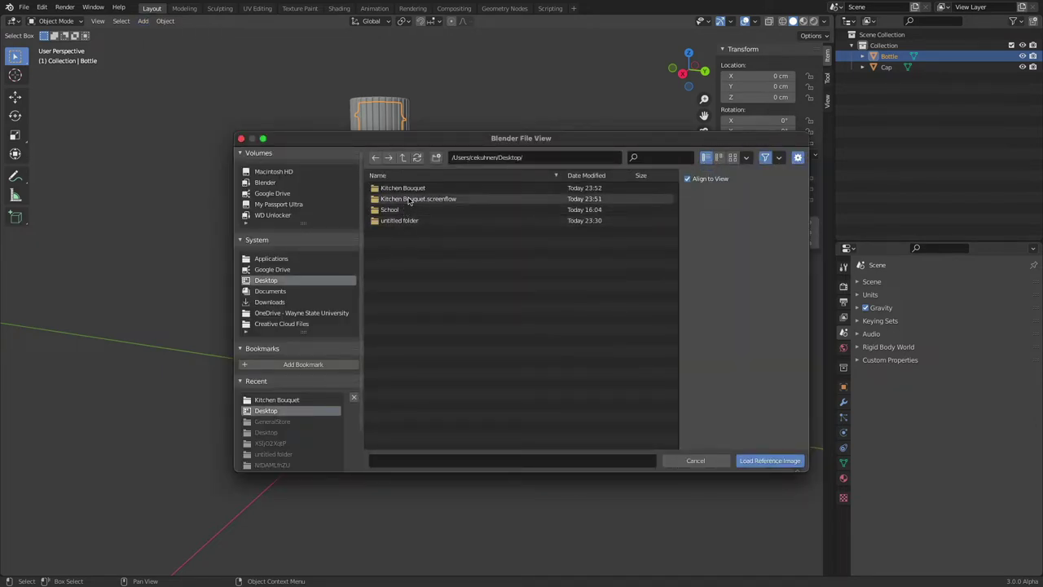
click(412, 189)
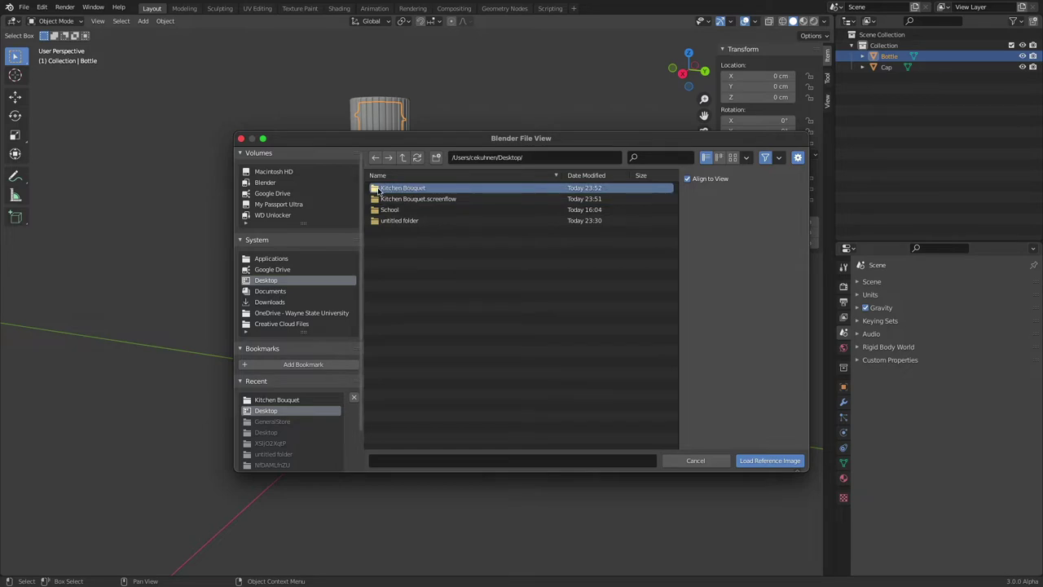
double_click(378, 189)
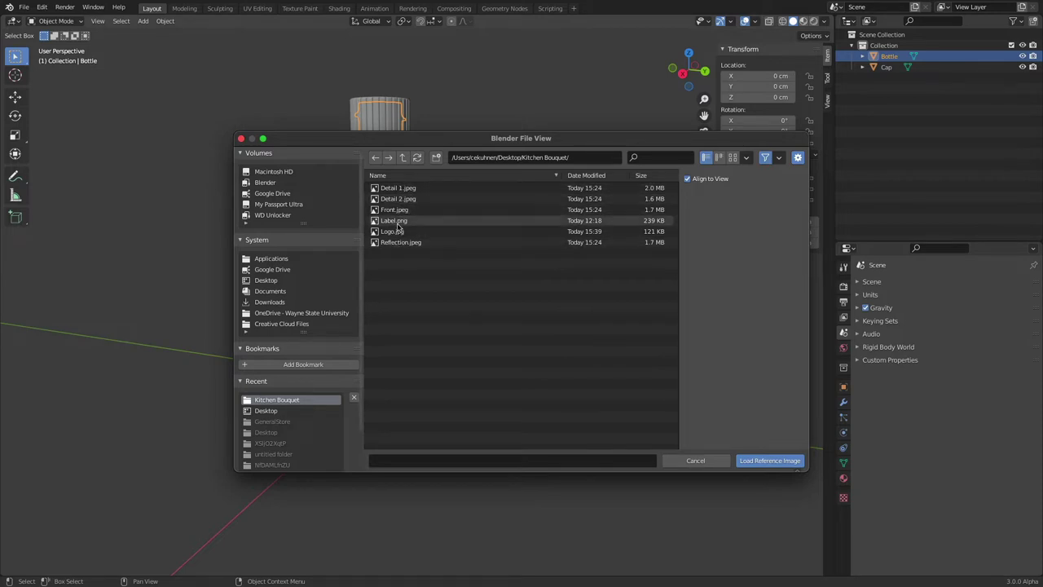
- Show the image files as thumbnails and load Front.jpeg as the reference image
click(732, 158)
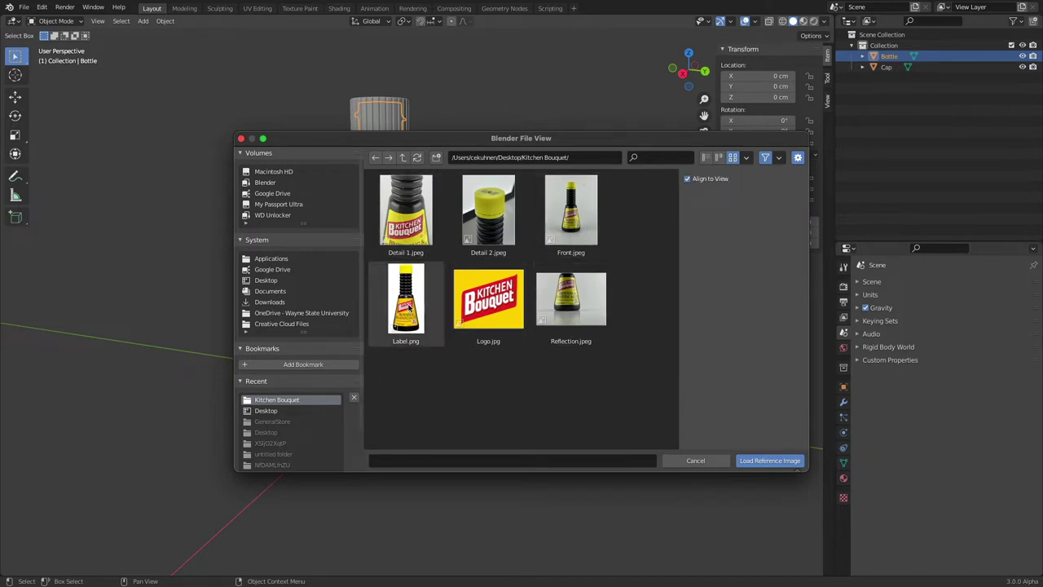
click(410, 309)
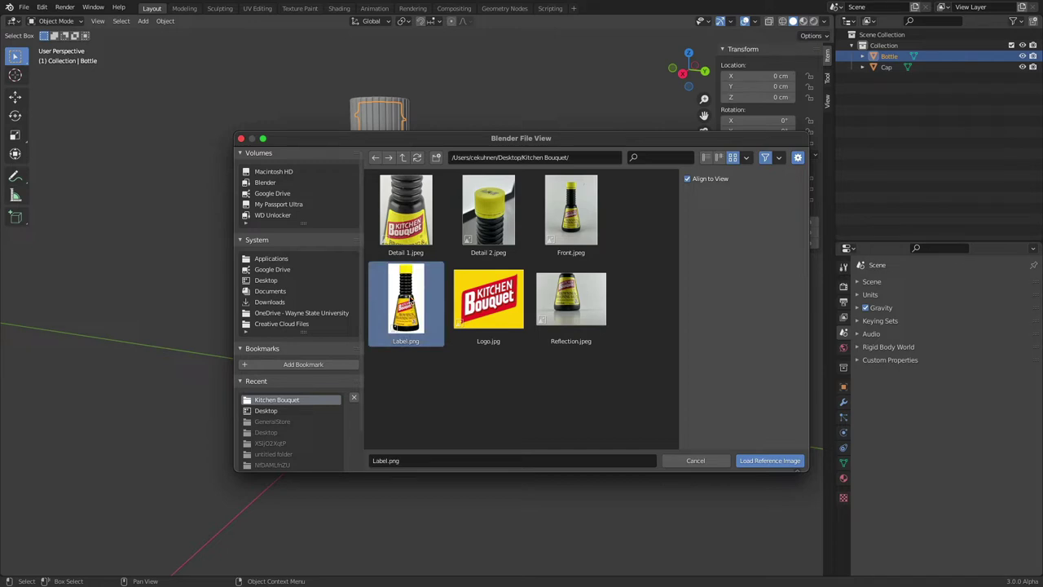
click(579, 207)
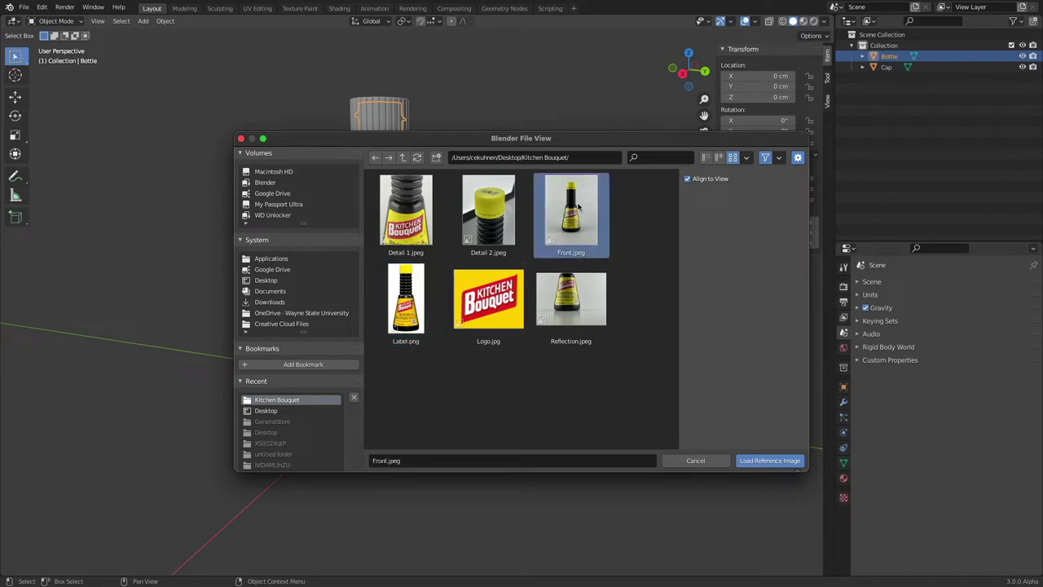
click(415, 300)
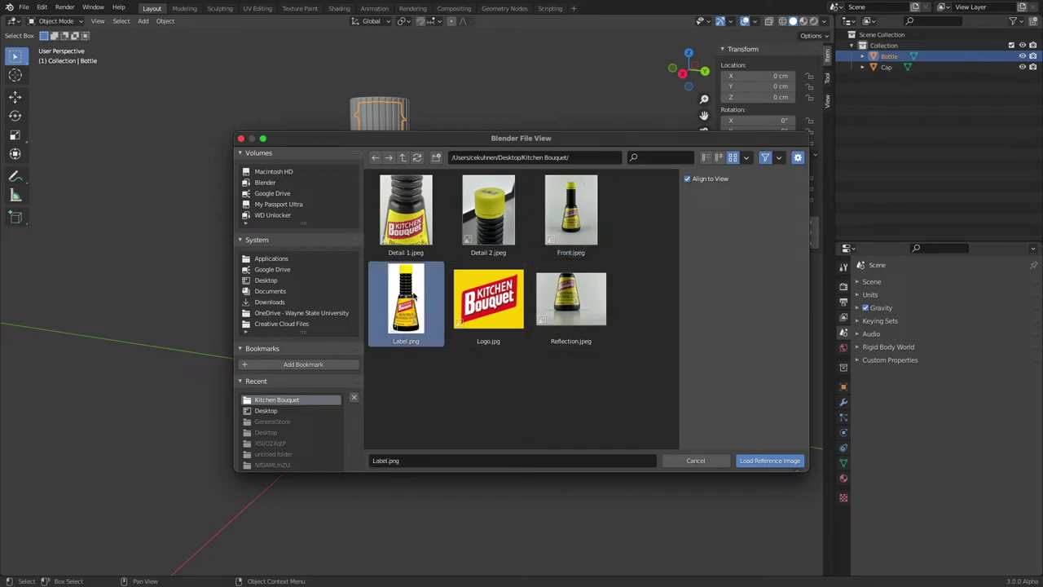
click(571, 210)
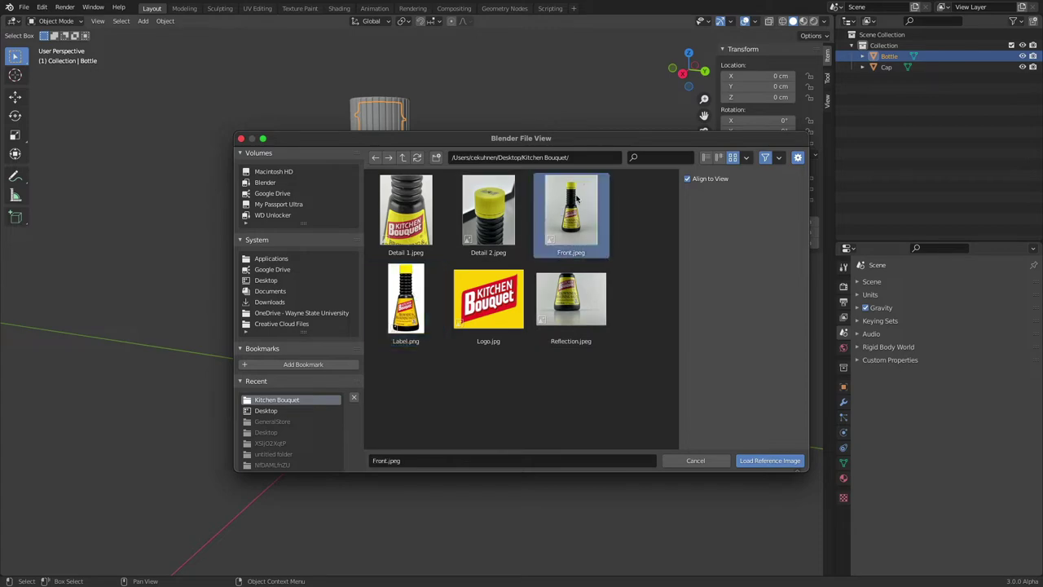
click(781, 461)
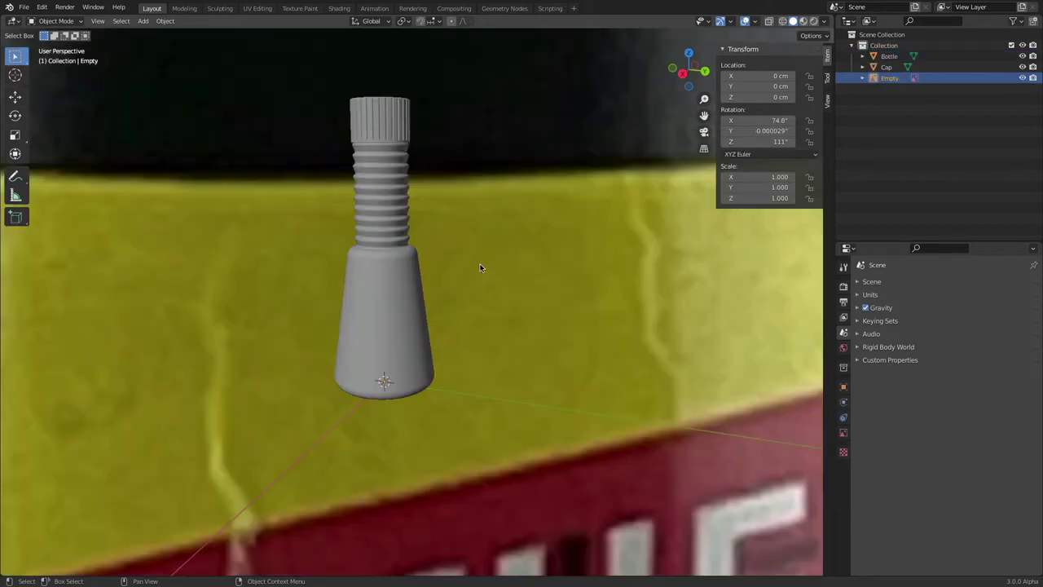
- Examine the loaded bottle reference image's size and tilt relative to the scene axes and the bottle model
scroll(480, 268, down, 10)
scroll(560, 259, up, 4)
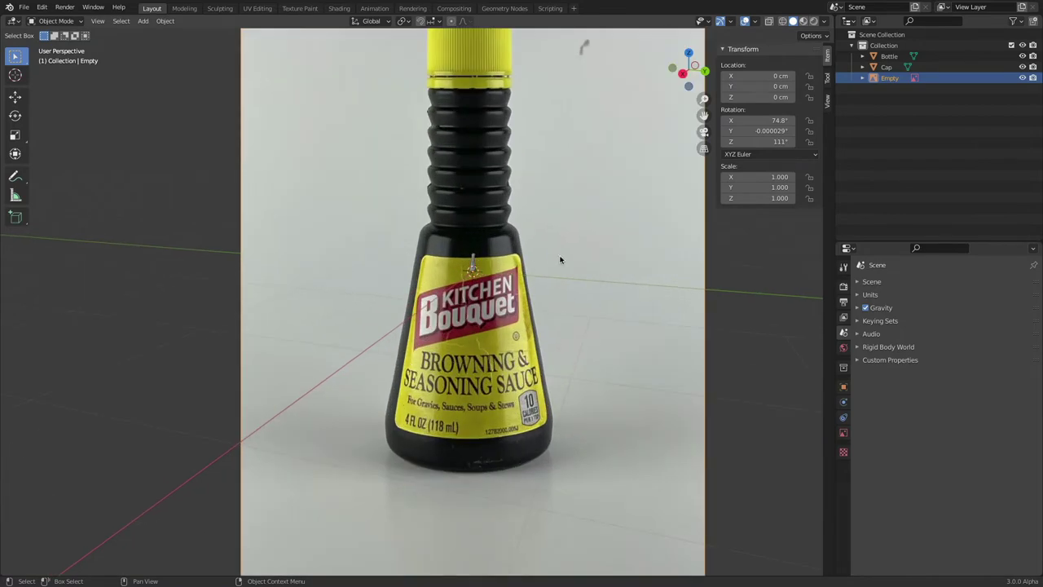
middle_drag(560, 259, 505, 232)
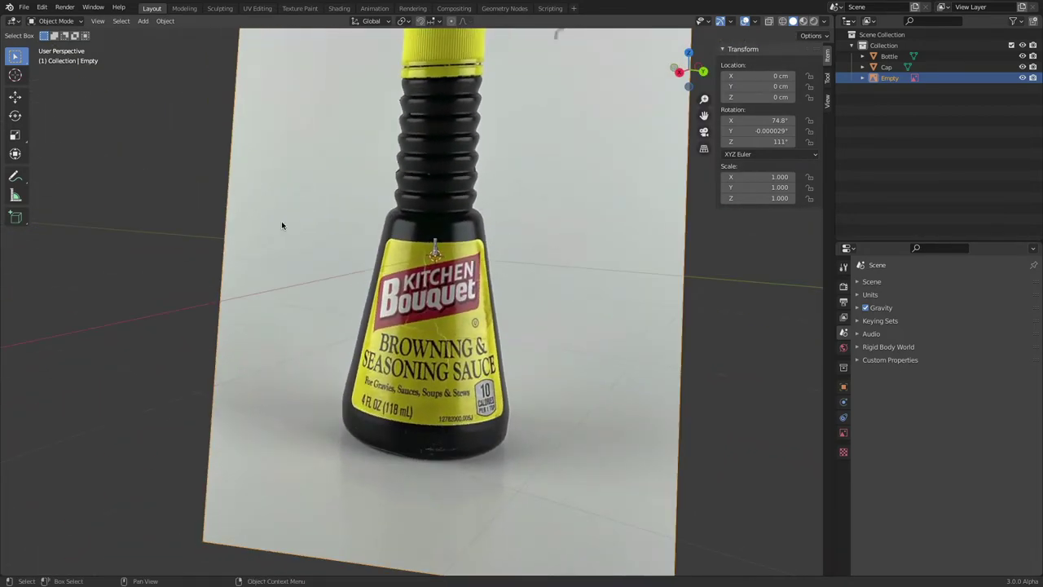
scroll(228, 153, down, 6)
scroll(204, 158, up, 4)
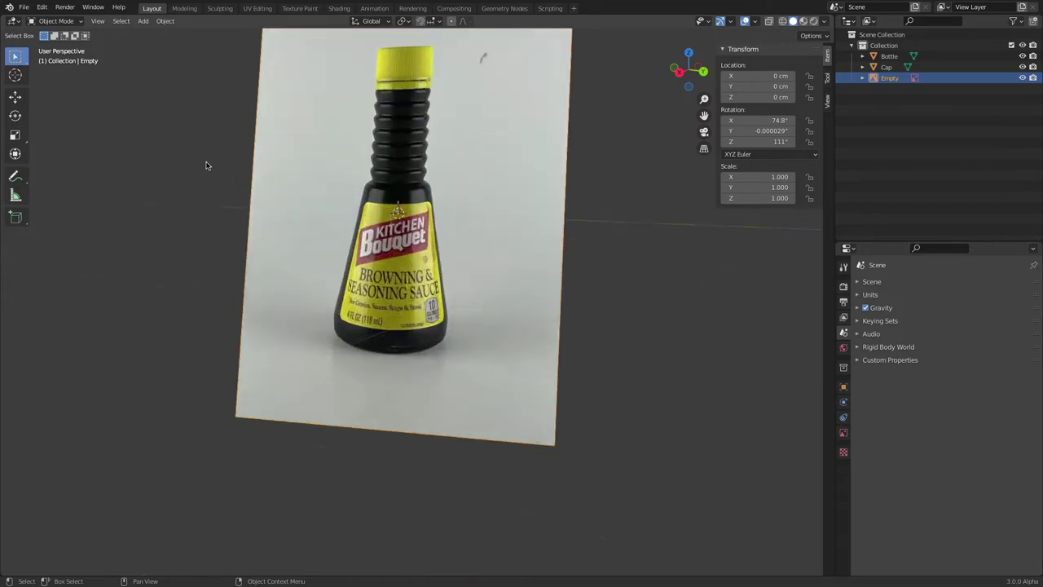
scroll(206, 165, down, 3)
scroll(207, 165, up, 4)
scroll(208, 168, down, 1)
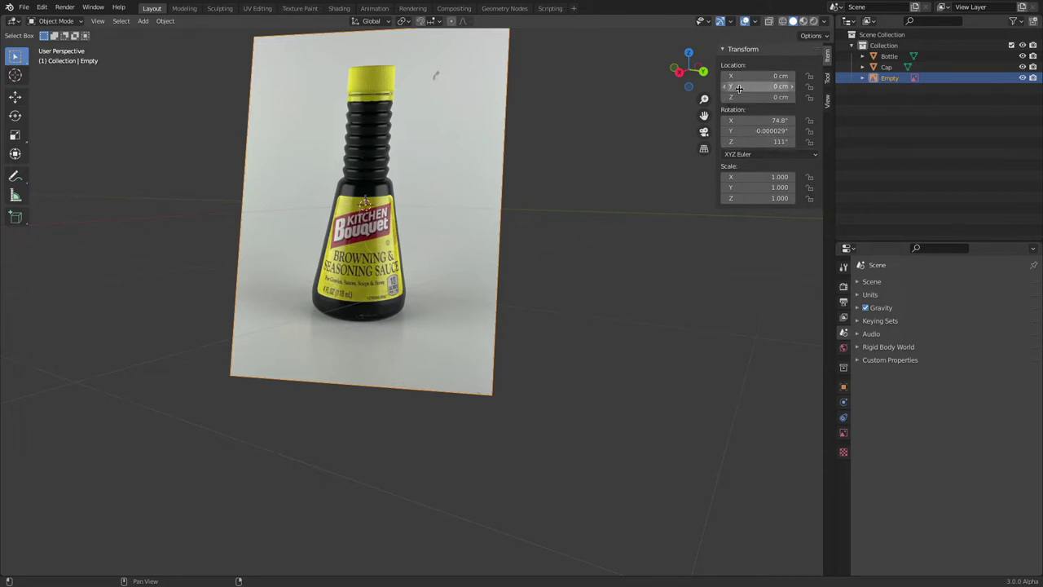
key(minus)
key(n)
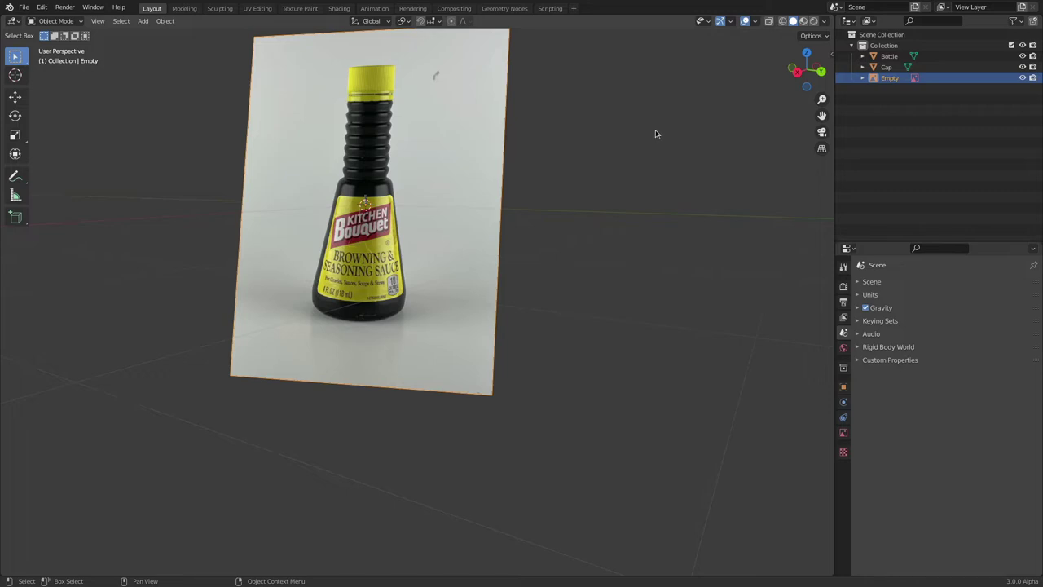
key(n)
key(n)
key(n)
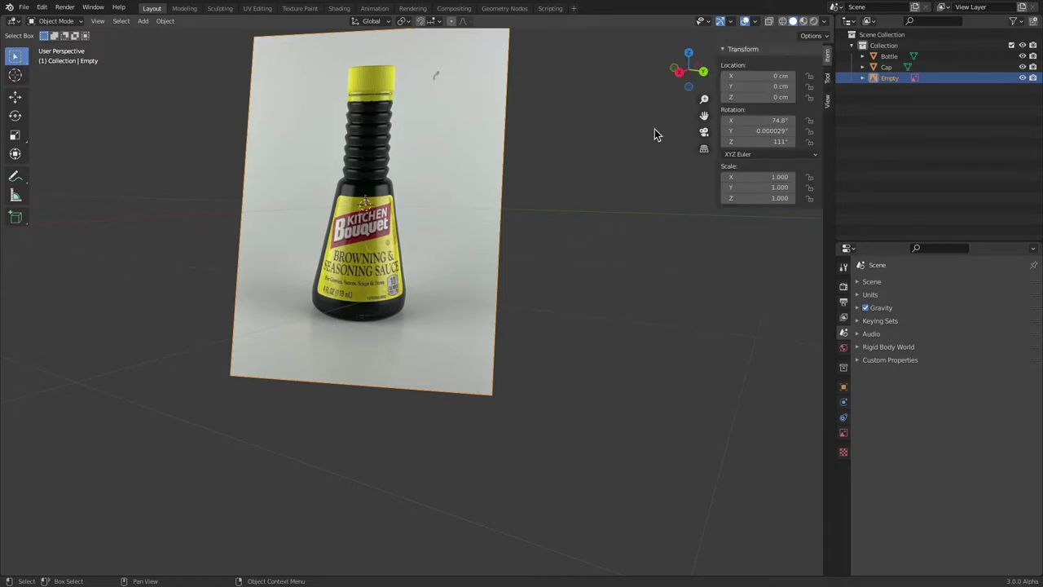
- Reset the reference image's rotation to 0° on the X, Y and Z axes
click(764, 120)
text(0)
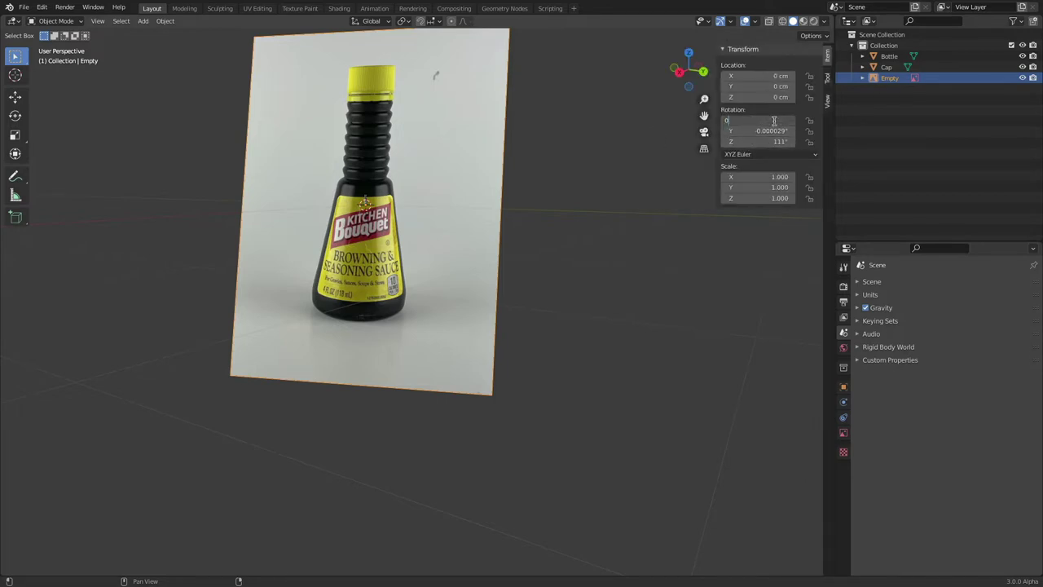
key(Return)
click(770, 131)
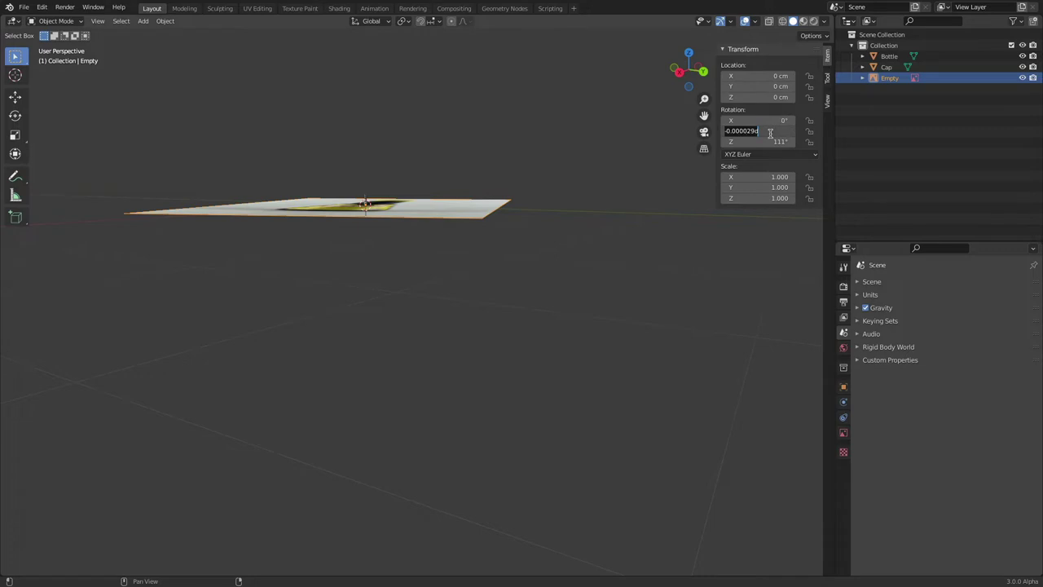
text(0)
key(Return)
click(766, 141)
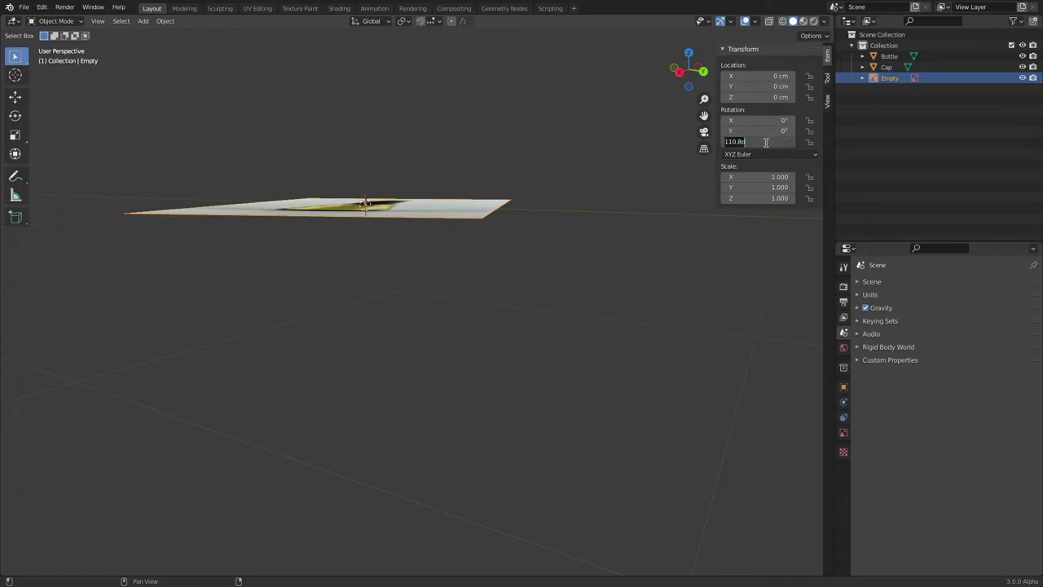
text(0)
key(Return)
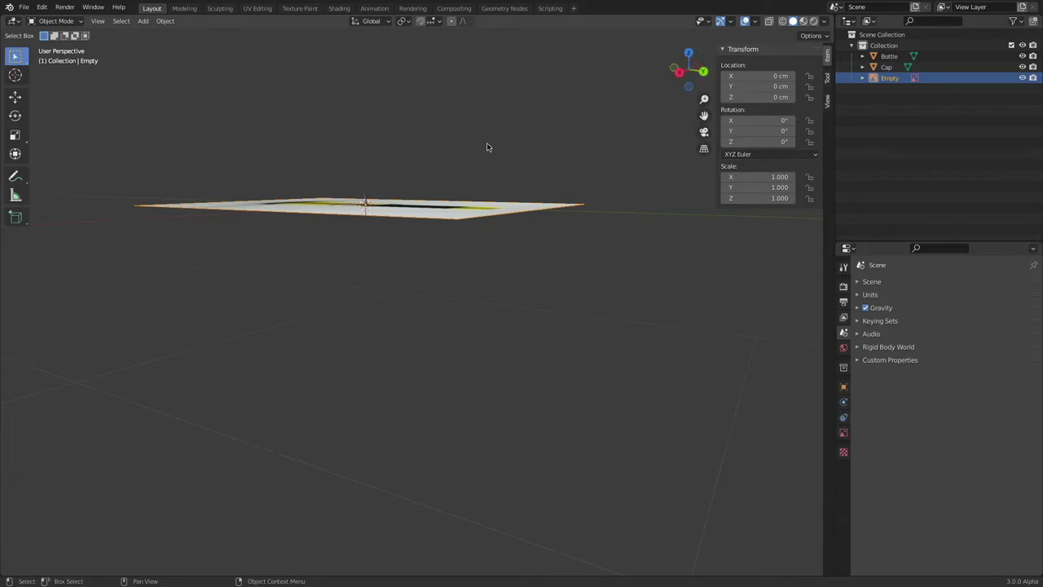
- Scale the flat-lying reference image down uniformly to about 0.126
middle_drag(487, 147, 527, 184)
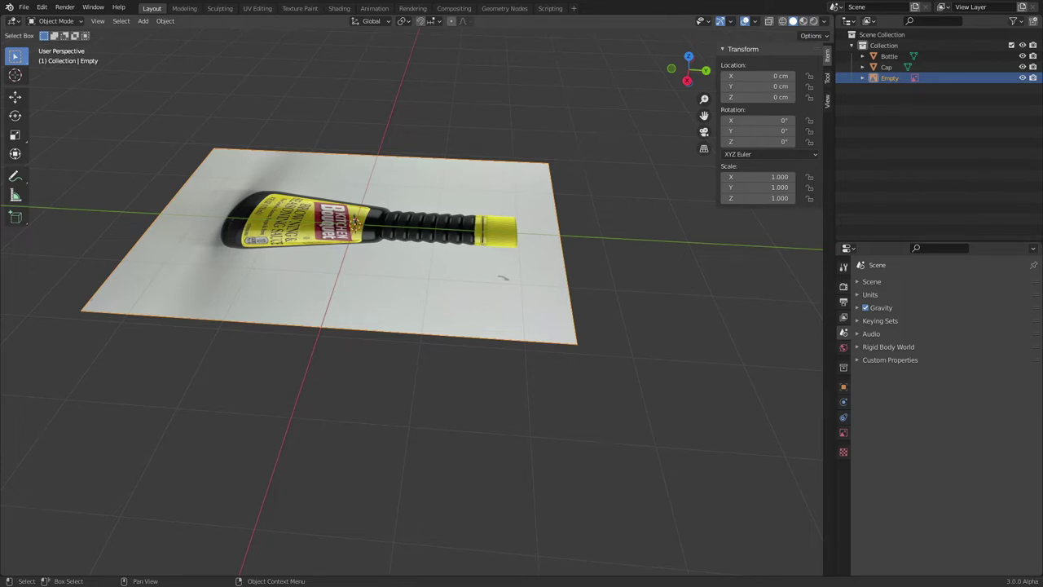
key(s)
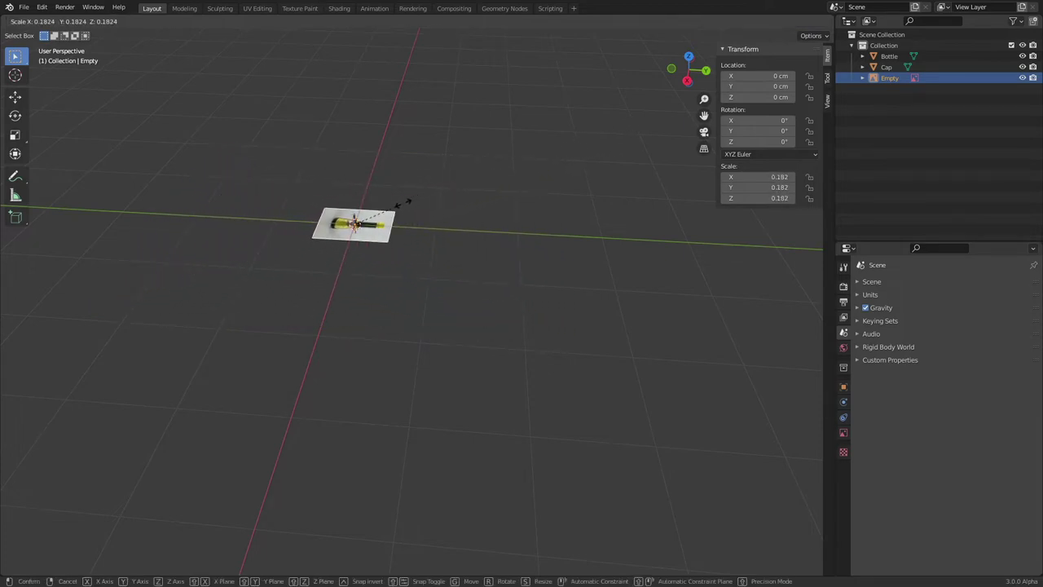
click(391, 205)
scroll(454, 199, up, 3)
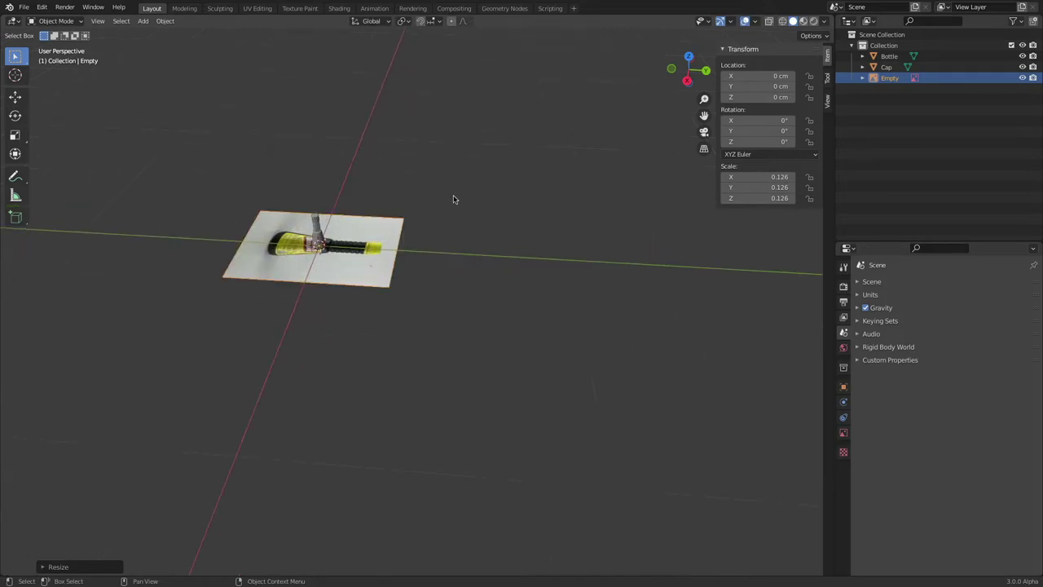
- Rotate the reference image 90° about the global Z axis
scroll(454, 199, down, 3)
key(r)
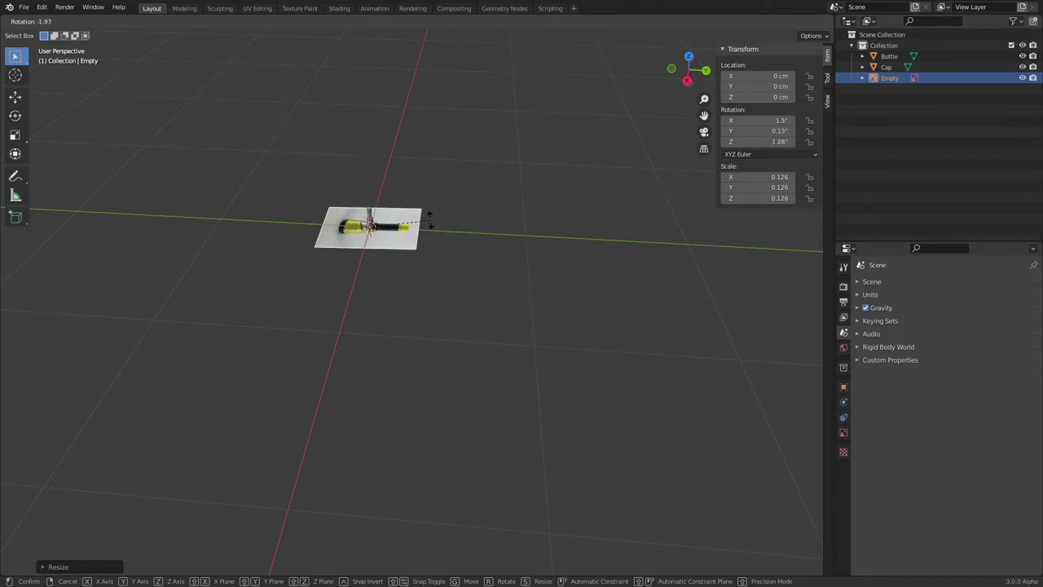
key(z)
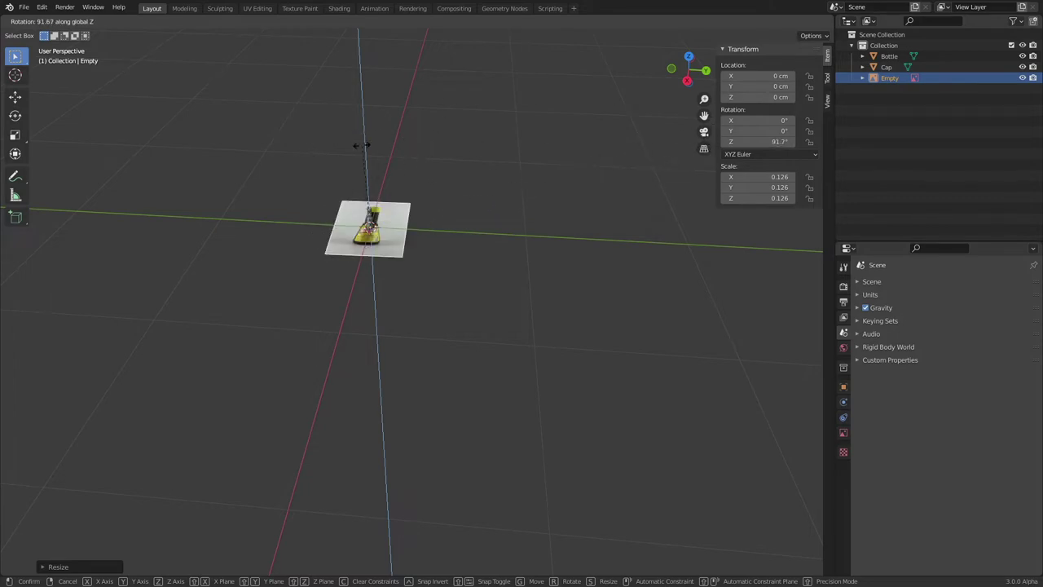
text(90)
key(Return)
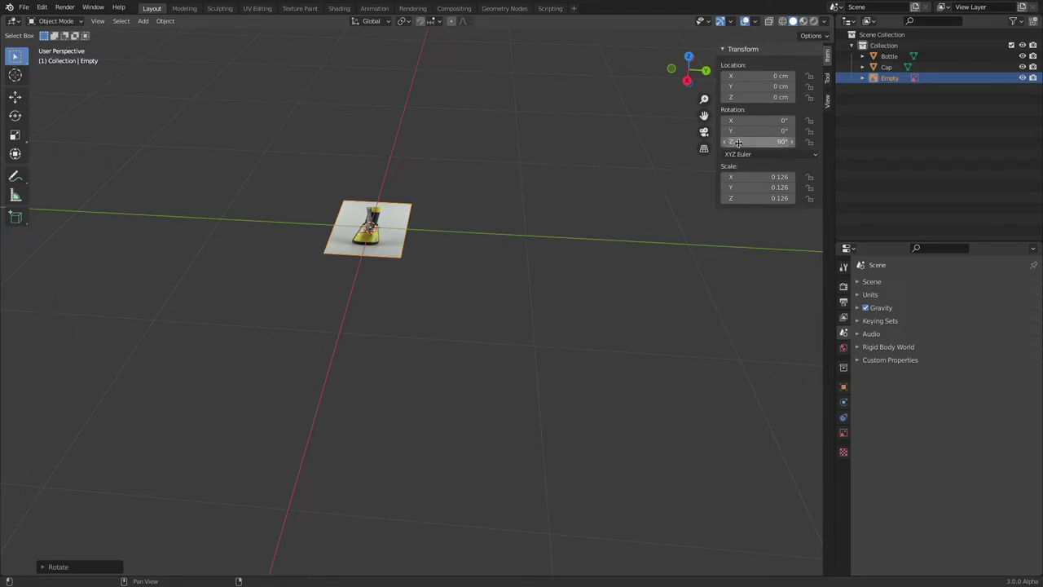
- Stand the reference image upright by setting its rotation to 90° on X and 0° on Y
drag(762, 142, 782, 119)
click(771, 131)
text(0)
key(Return)
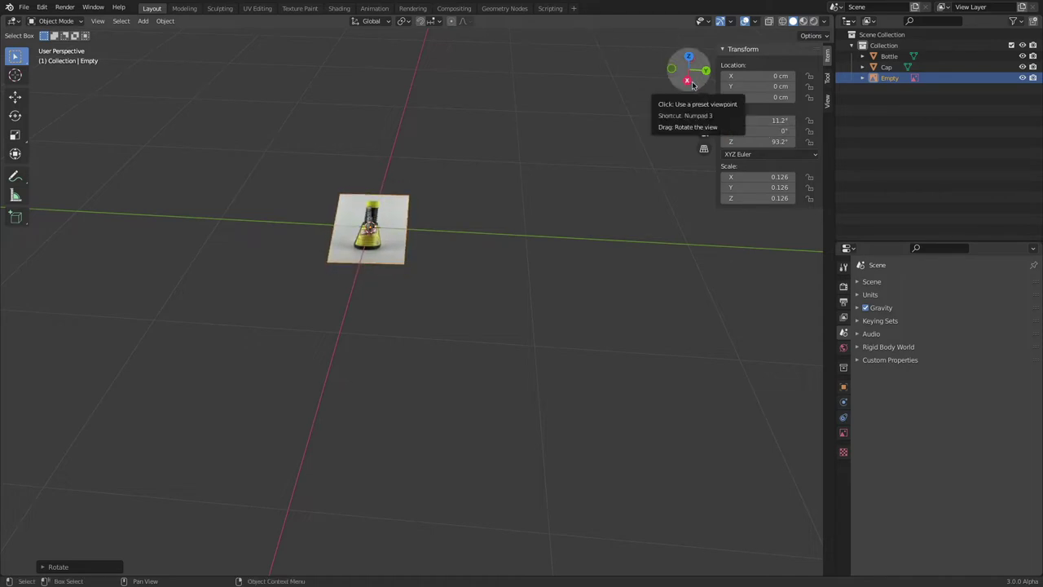
drag(758, 120, 806, 119)
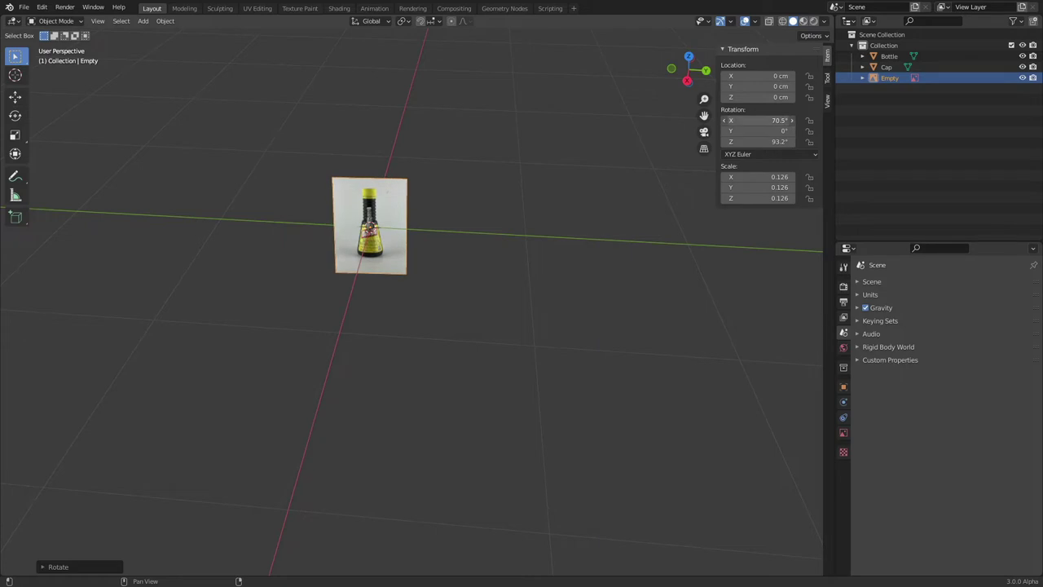
click(768, 121)
text(90)
key(Return)
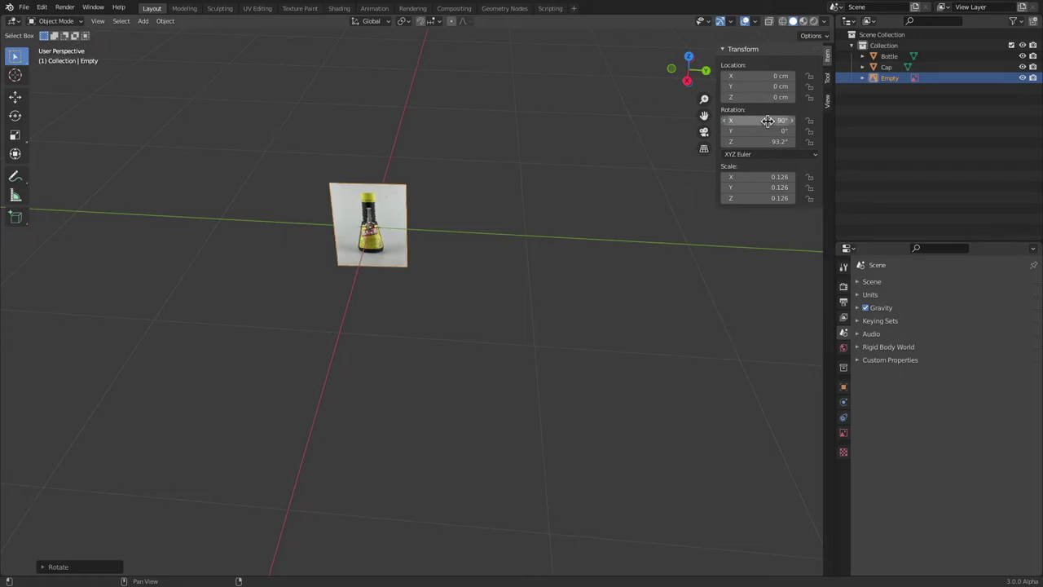
- Set the reference image's Z rotation to exactly 90° so it lines up with the Y axis
click(764, 143)
text(9)
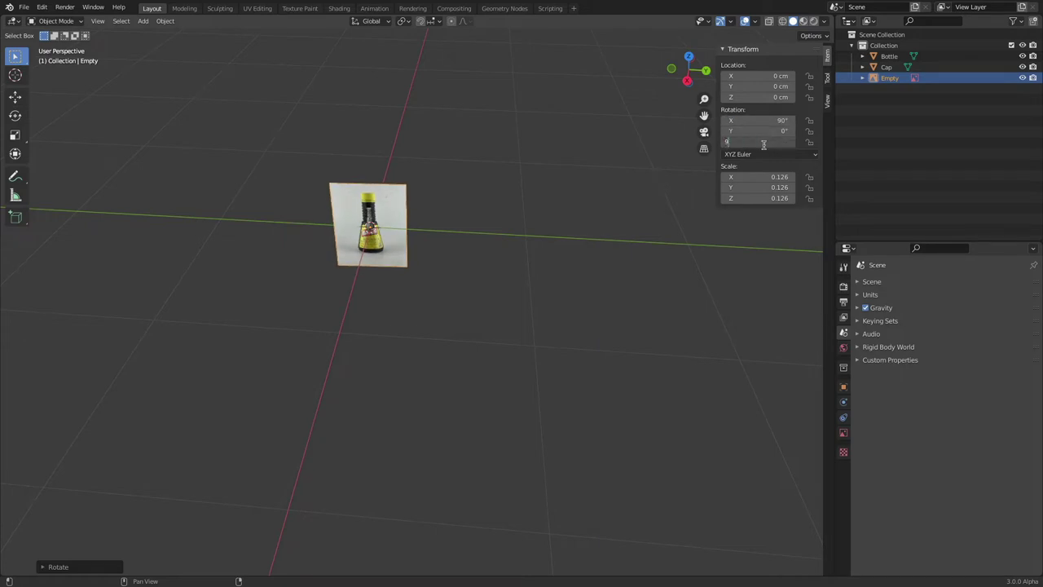
text(0)
key(Return)
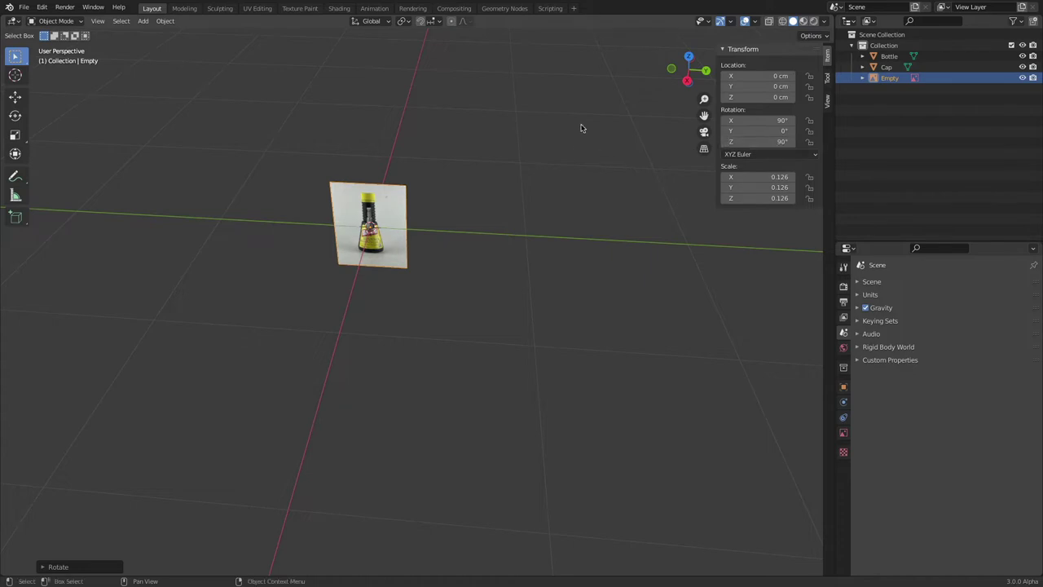
- Scale the upright reference image down uniformly to about 0.036
key(s)
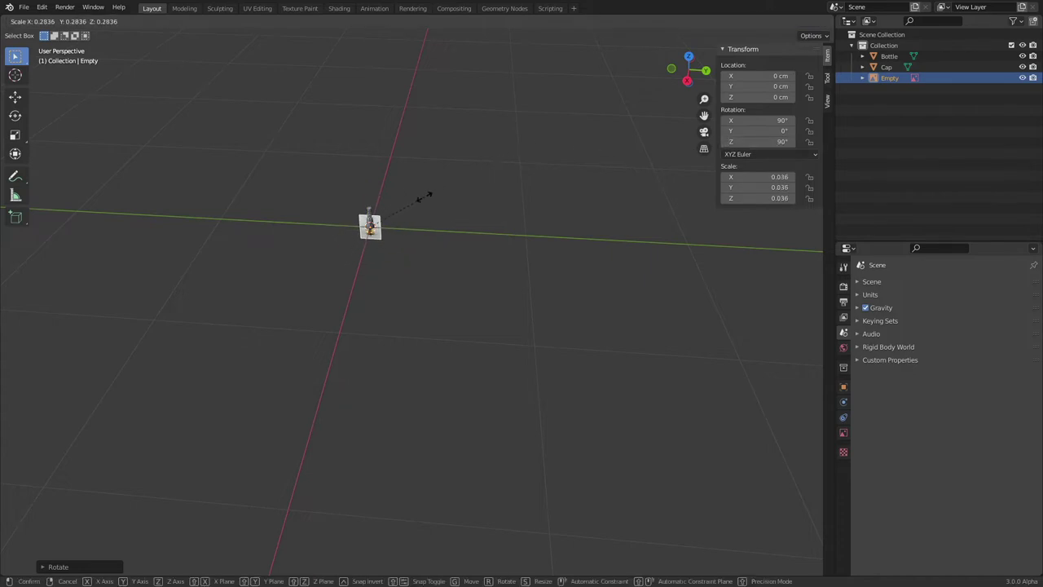
click(424, 196)
scroll(383, 223, up, 10)
scroll(414, 236, down, 7)
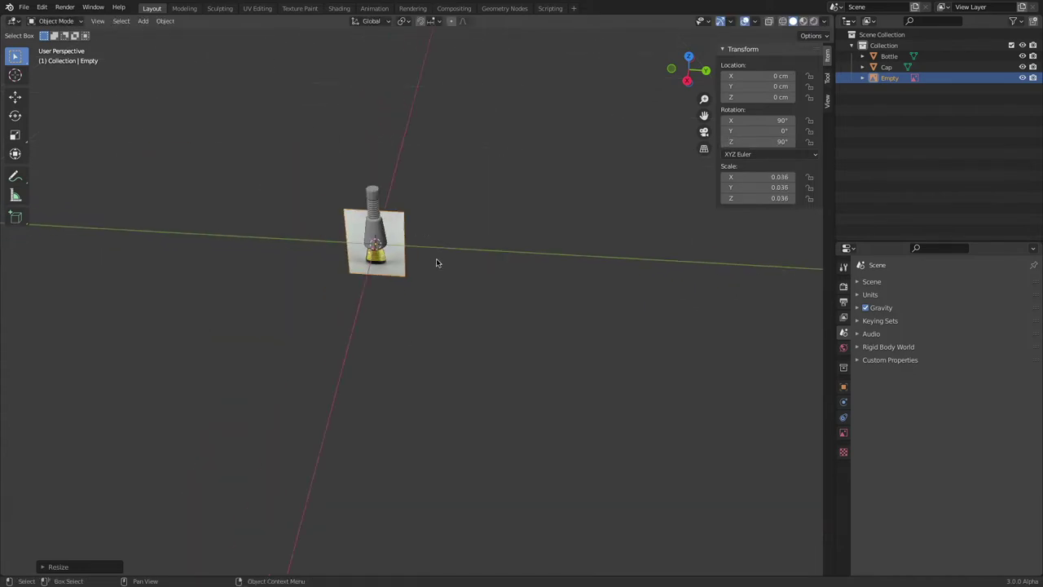
scroll(421, 234, up, 4)
shift+middle_drag(419, 233, 467, 262)
middle_drag(472, 257, 429, 237)
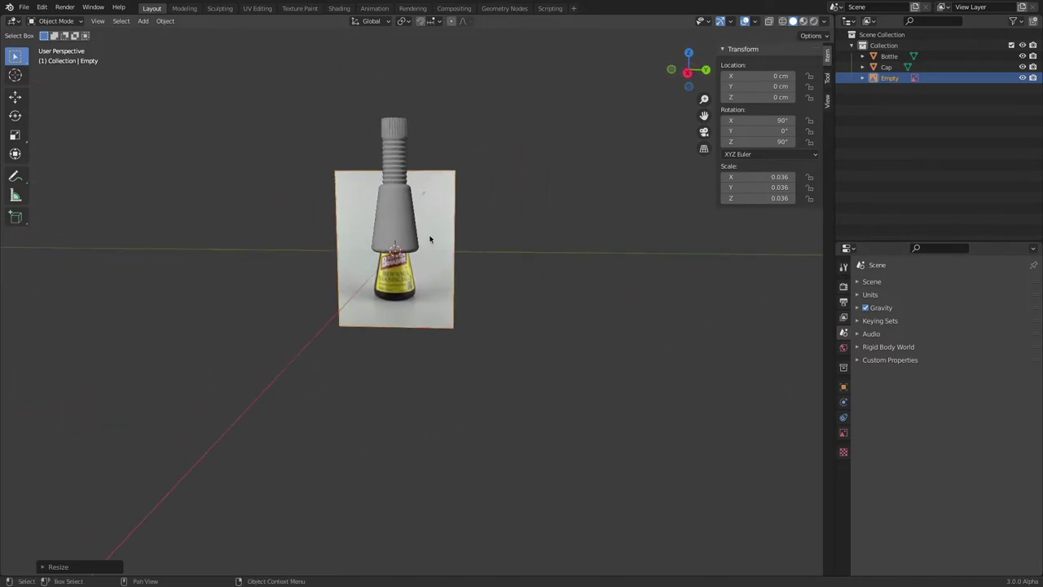
- Move the reference image beside the bottle and above the ground, to Y 11 cm and Z 9 cm
click(99, 23)
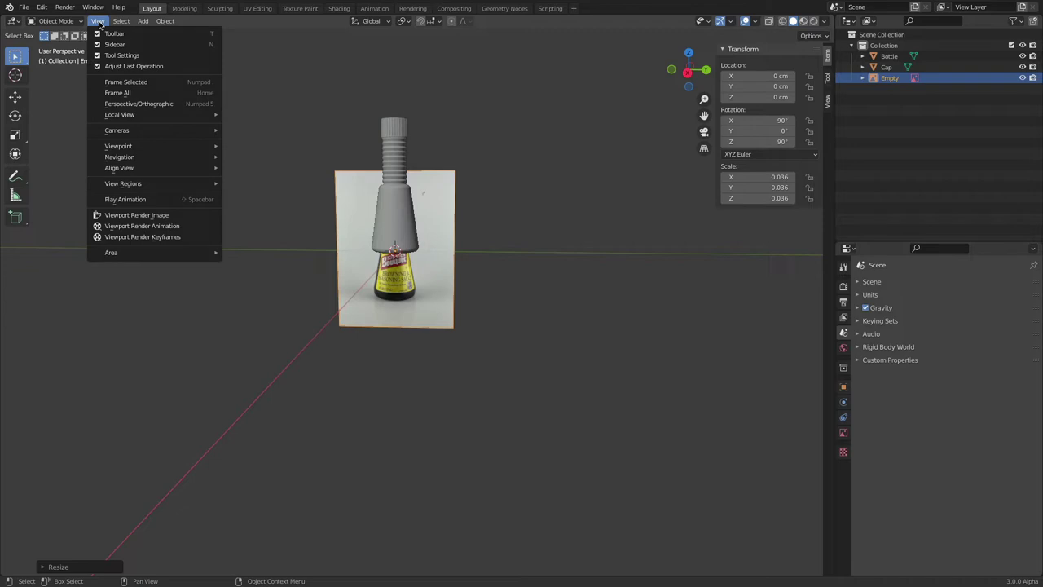
click(129, 82)
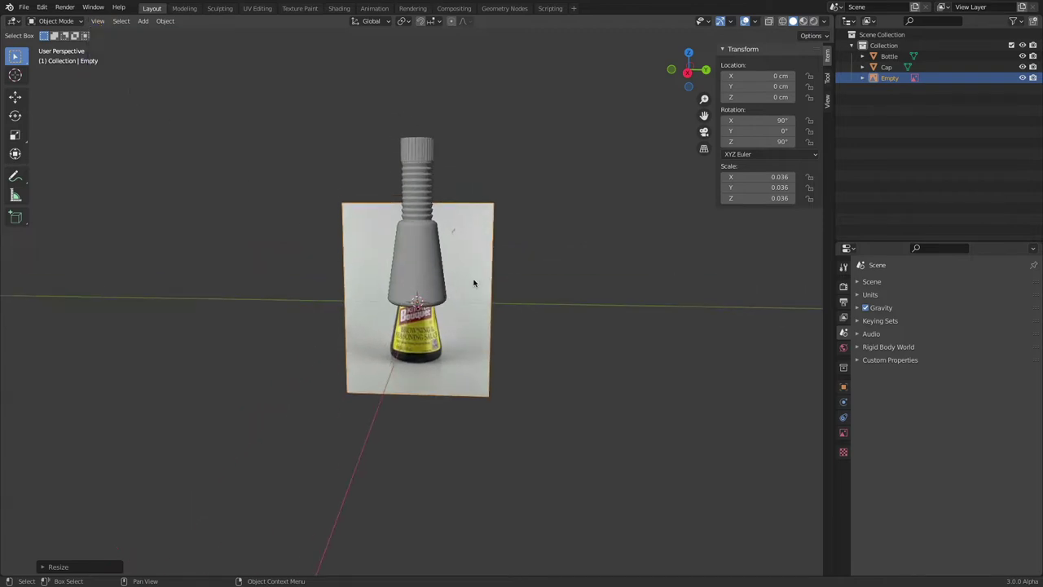
middle_drag(474, 282, 536, 239)
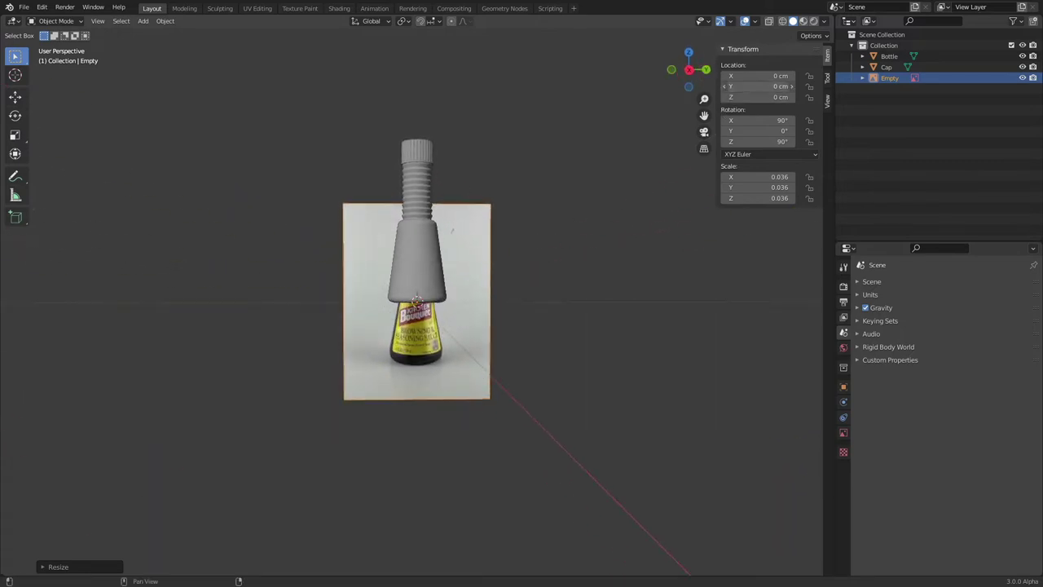
drag(758, 86, 789, 97)
middle_drag(503, 183, 573, 155)
- Scale the reference image beside the bottle down uniformly to about 0.021
key(s)
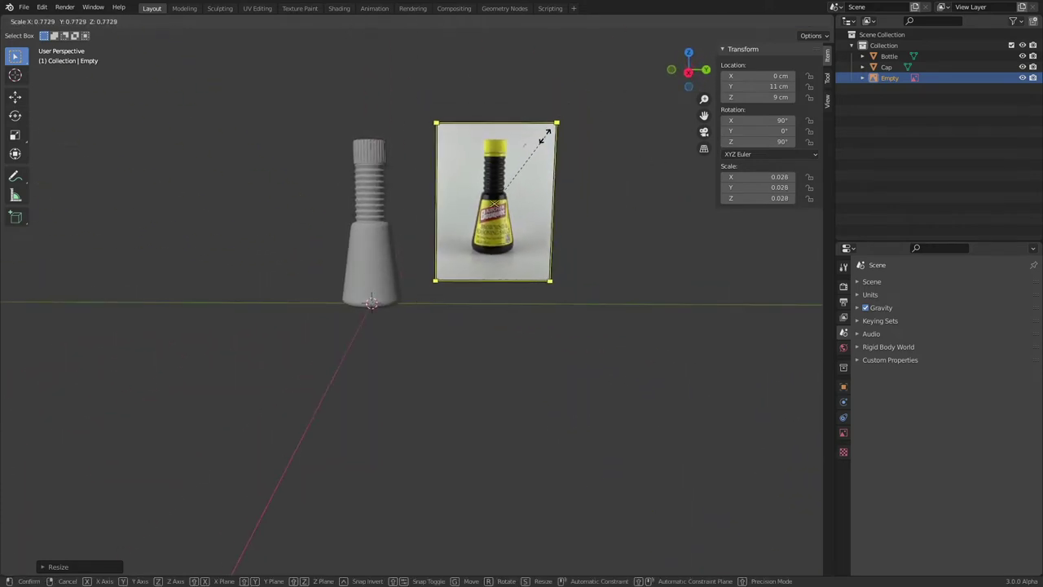
click(528, 159)
middle_drag(566, 252, 531, 278)
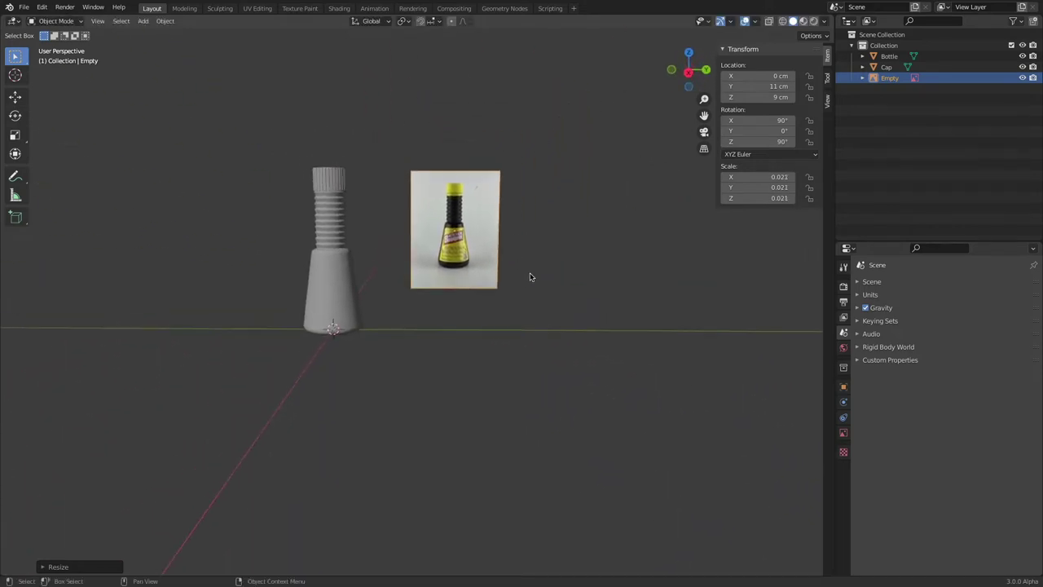
- Examine the surface shading on the bottle's shoulder, ribbed neck and grooved cap up close
scroll(340, 229, up, 3)
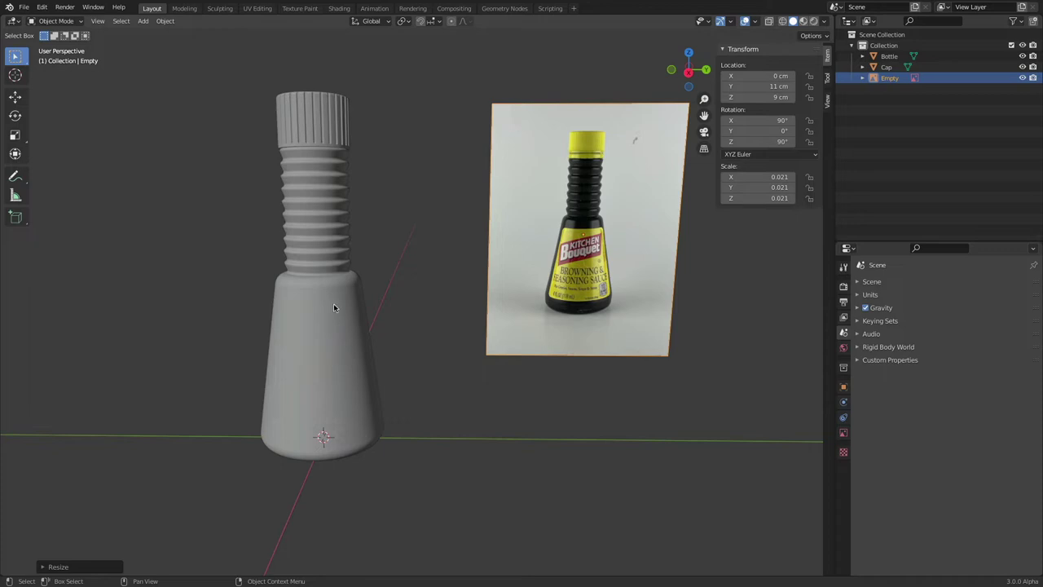
scroll(326, 299, up, 10)
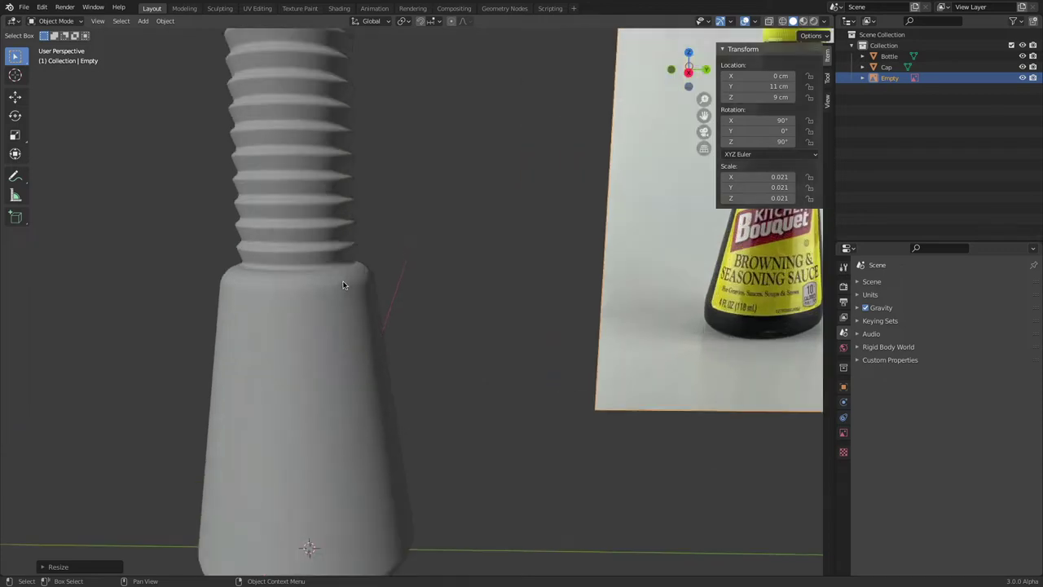
scroll(359, 271, up, 2)
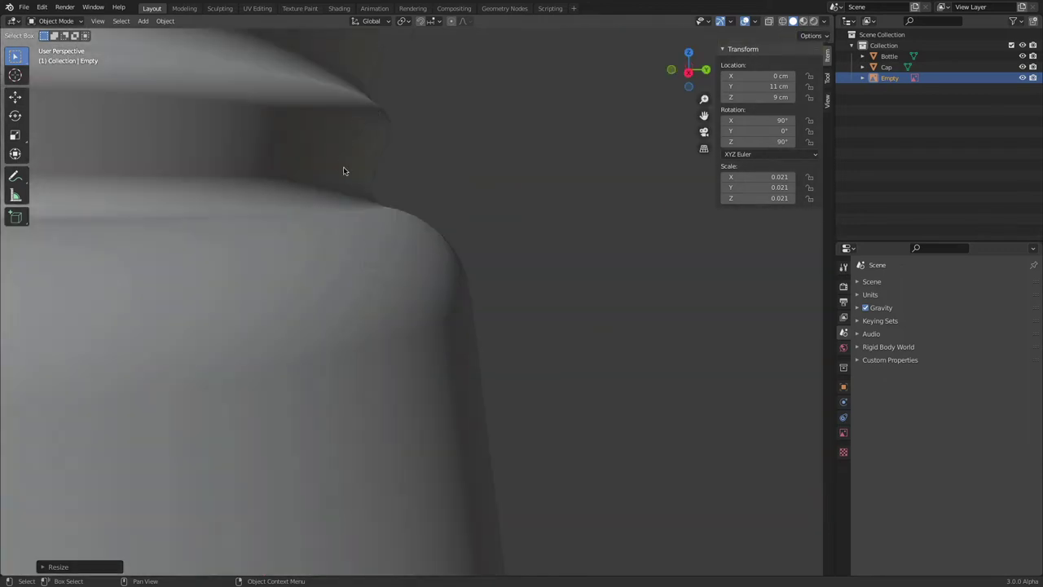
scroll(416, 302, down, 8)
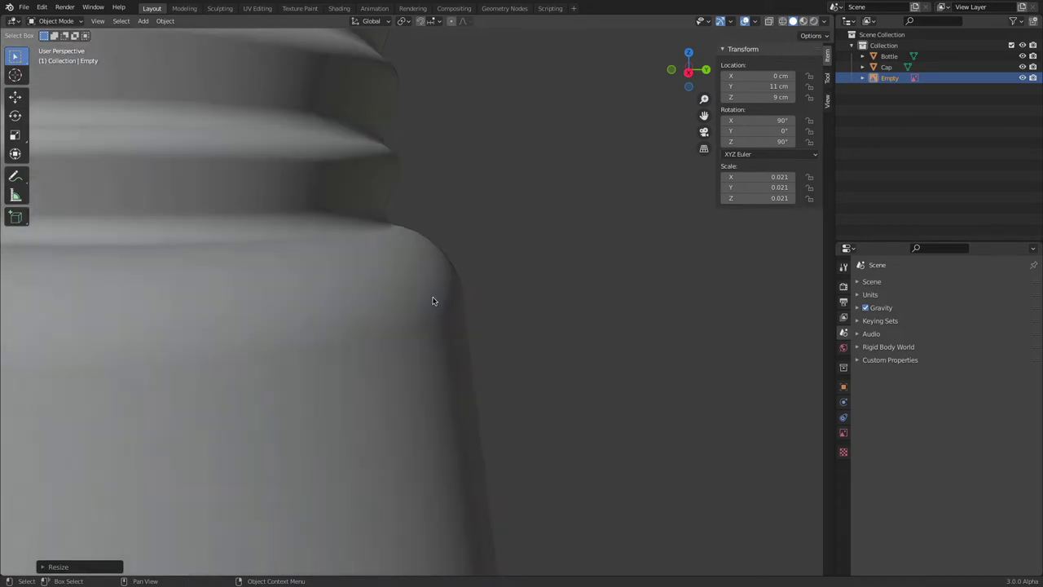
scroll(415, 155, down, 3)
scroll(391, 61, up, 10)
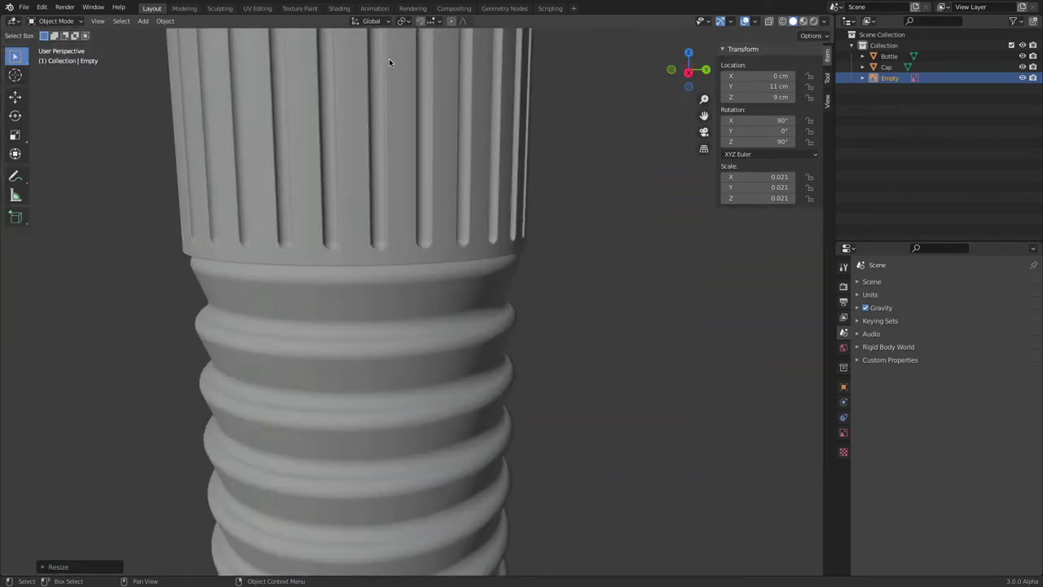
scroll(389, 61, down, 8)
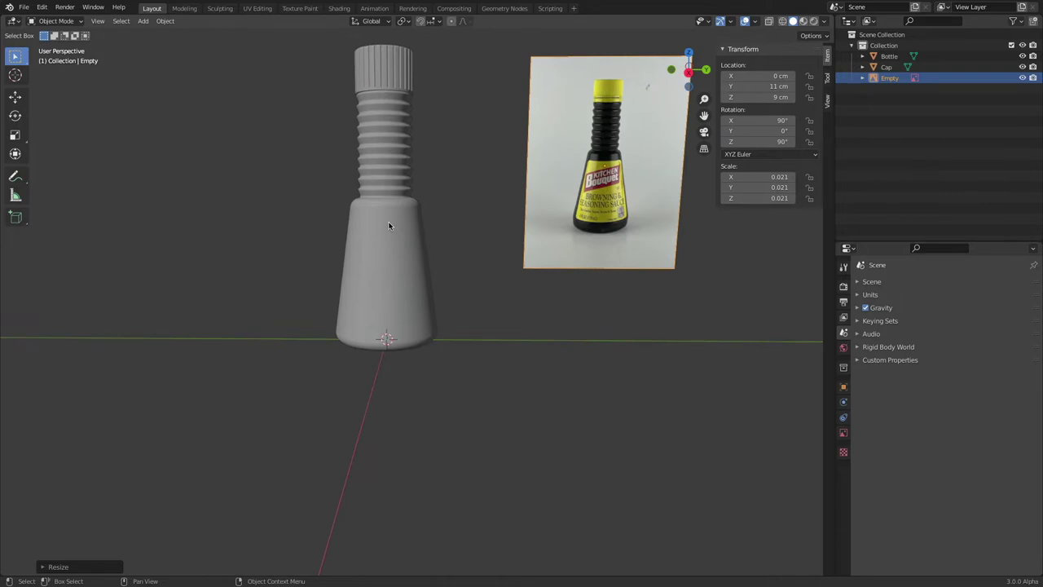
- Apply Shade Smooth to the bottle and check its shoulder and neck ribs
click(390, 225)
right_click(390, 224)
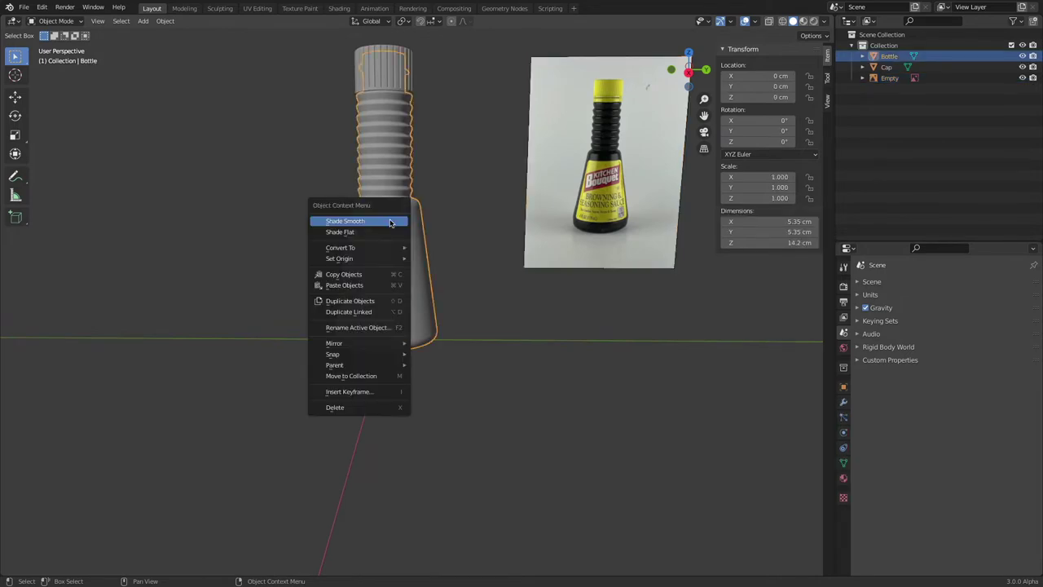
click(390, 222)
scroll(400, 204, up, 5)
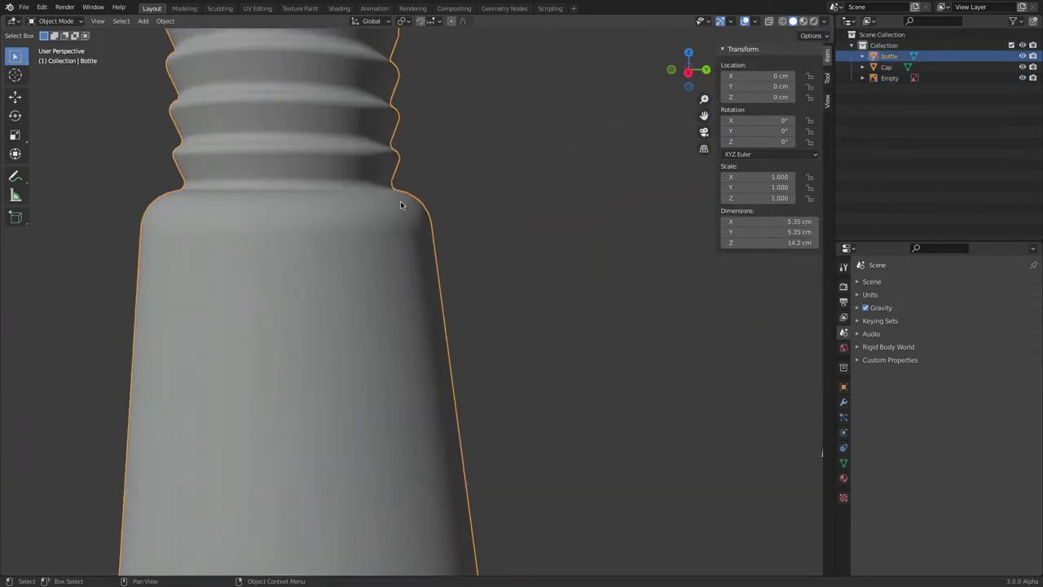
scroll(400, 204, up, 2)
right_click(346, 214)
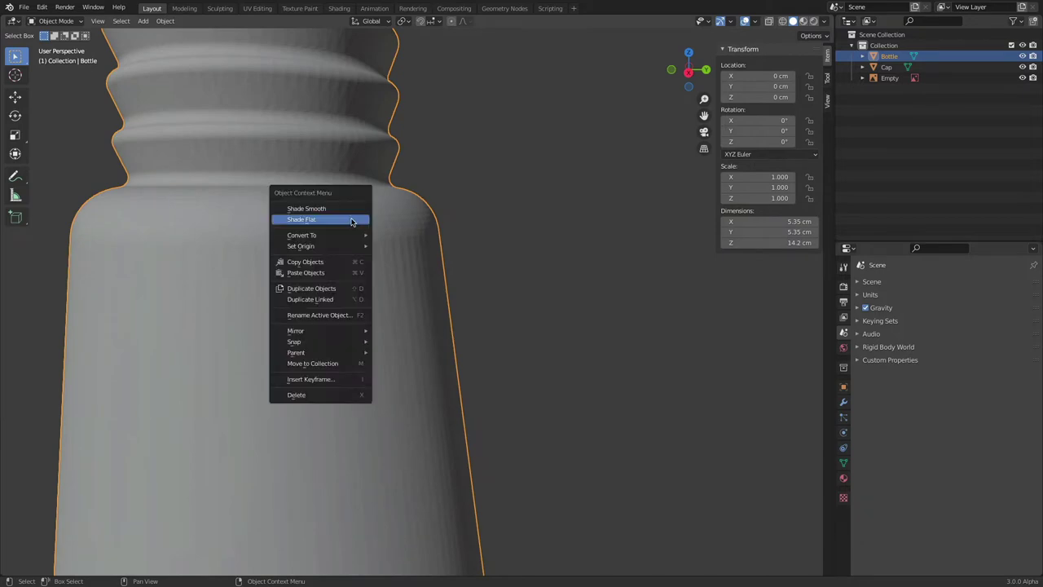
click(352, 210)
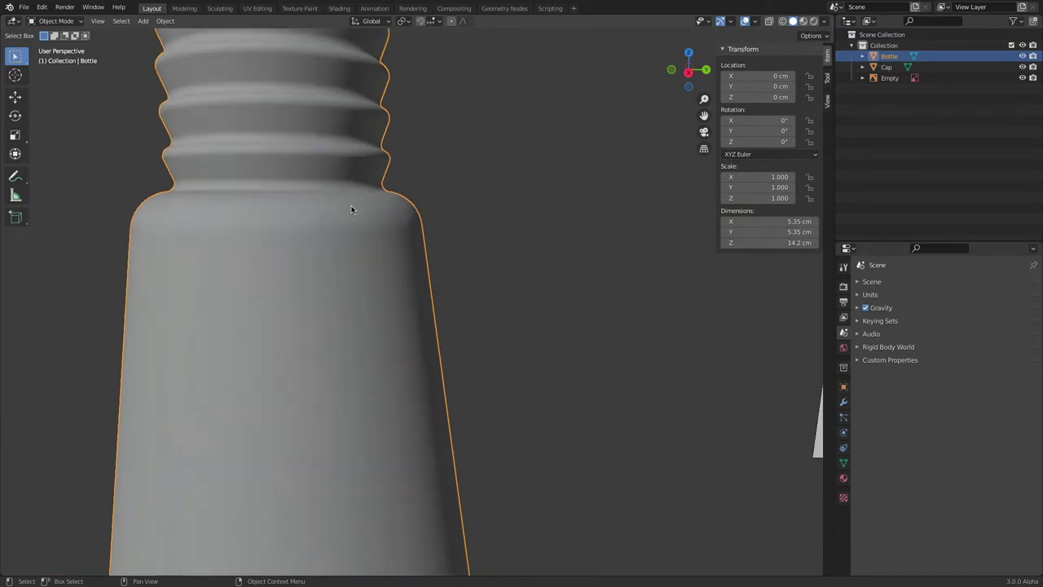
scroll(350, 208, down, 8)
shift+middle_drag(370, 216, 382, 217)
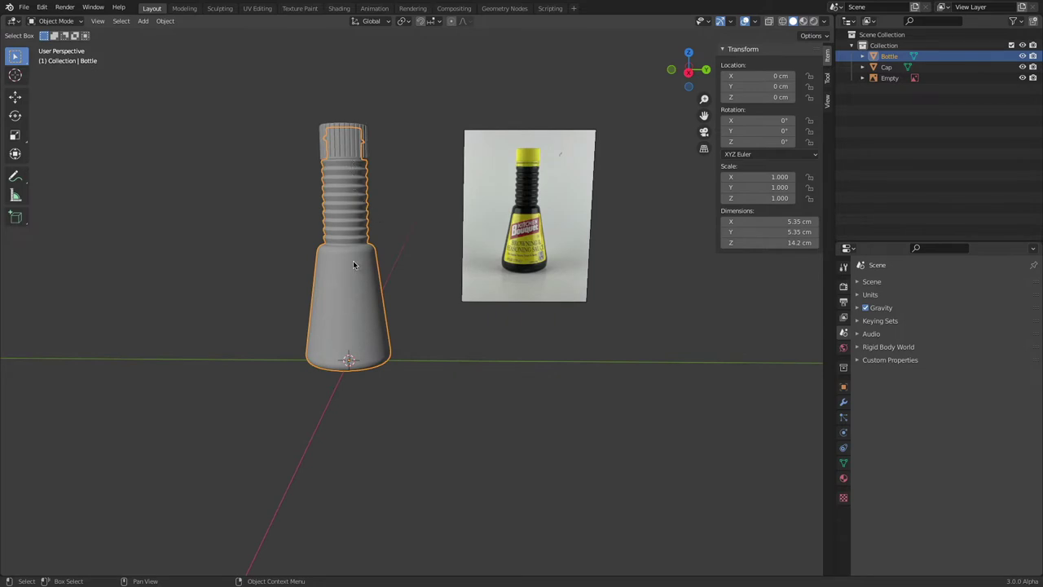
- Replace the bottle's Steel_-_Satin material with a new material named "Plastic Black"
click(844, 480)
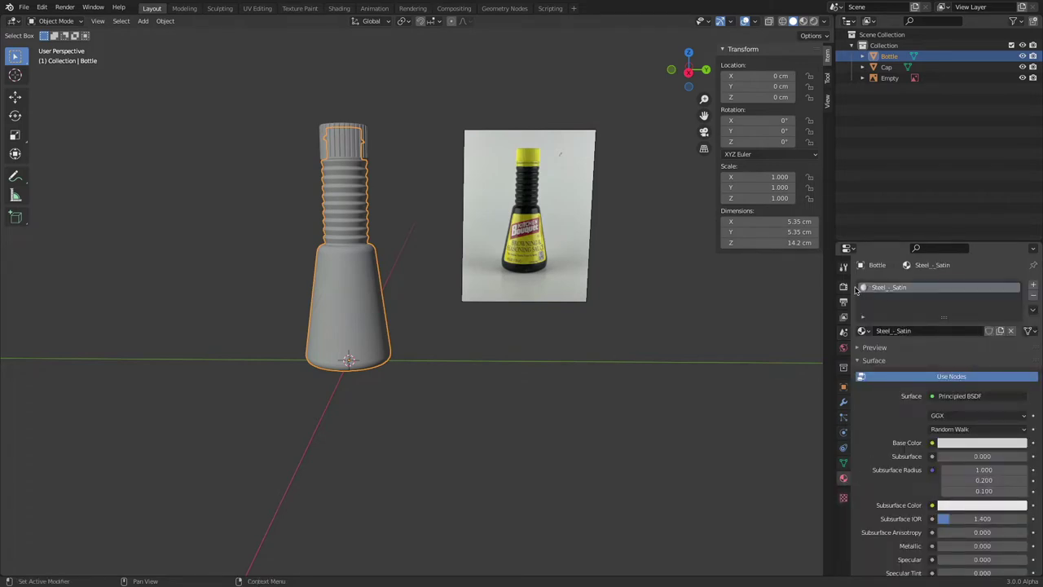
click(1012, 332)
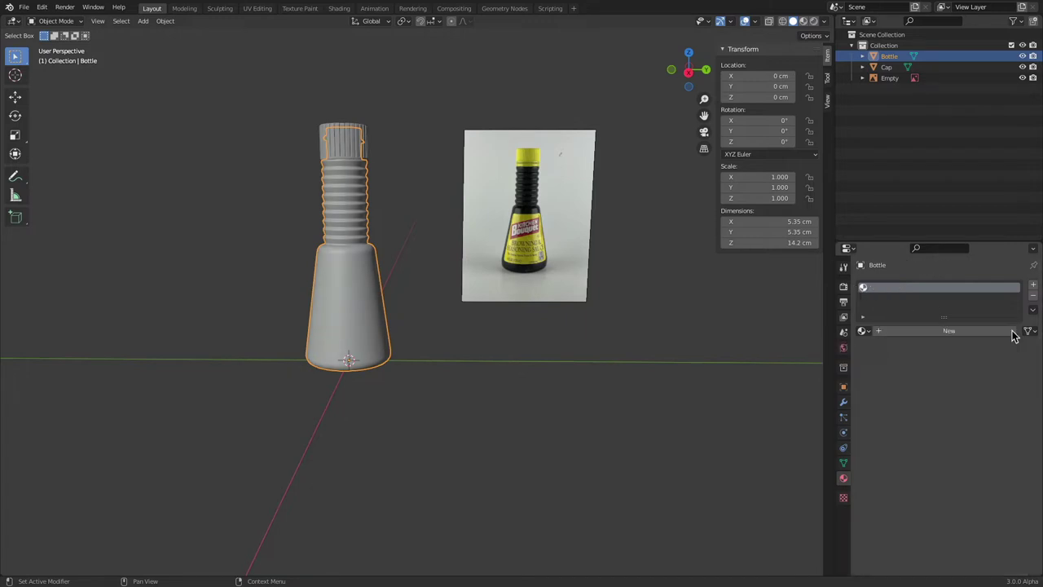
click(910, 330)
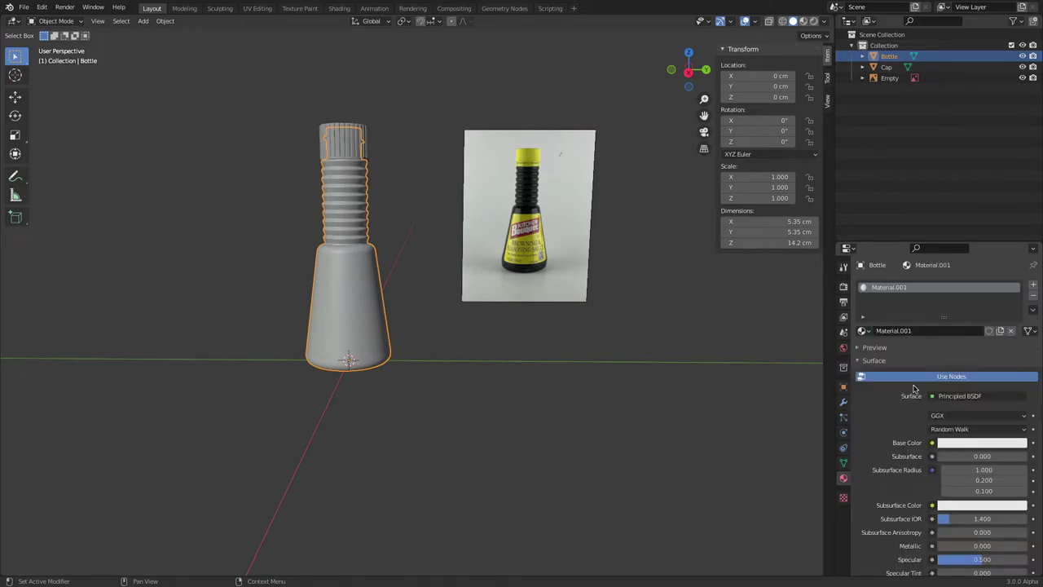
click(914, 331)
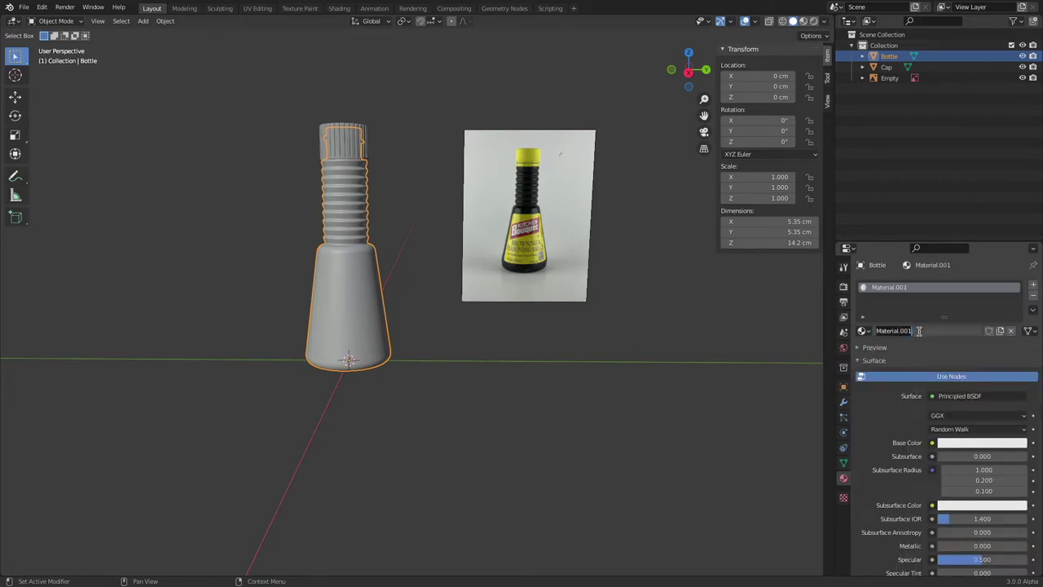
text(Plastic Black)
key(Return)
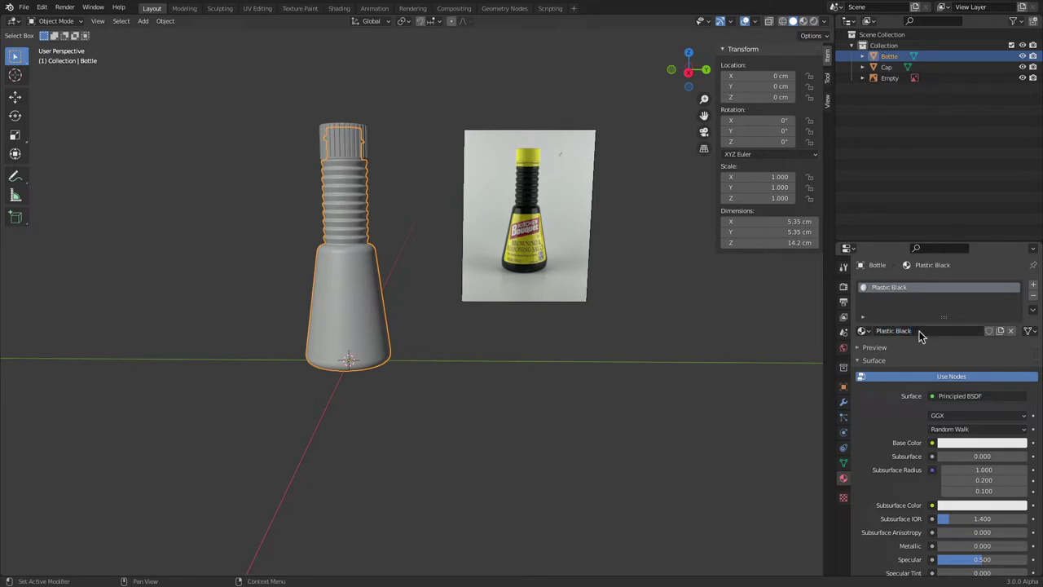
- Darken the Plastic Black material's base color to near-black
scroll(899, 395, down, 4)
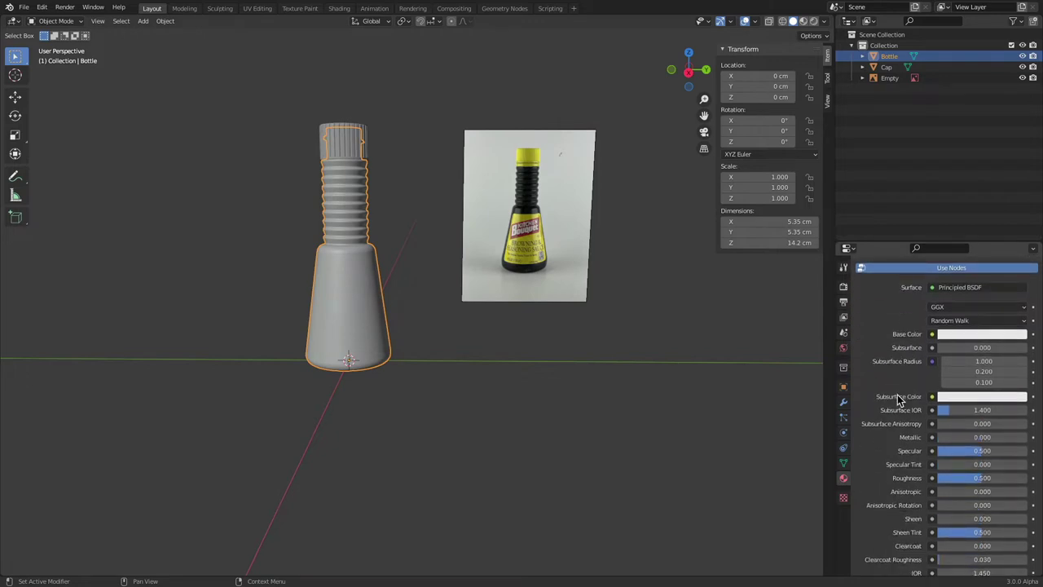
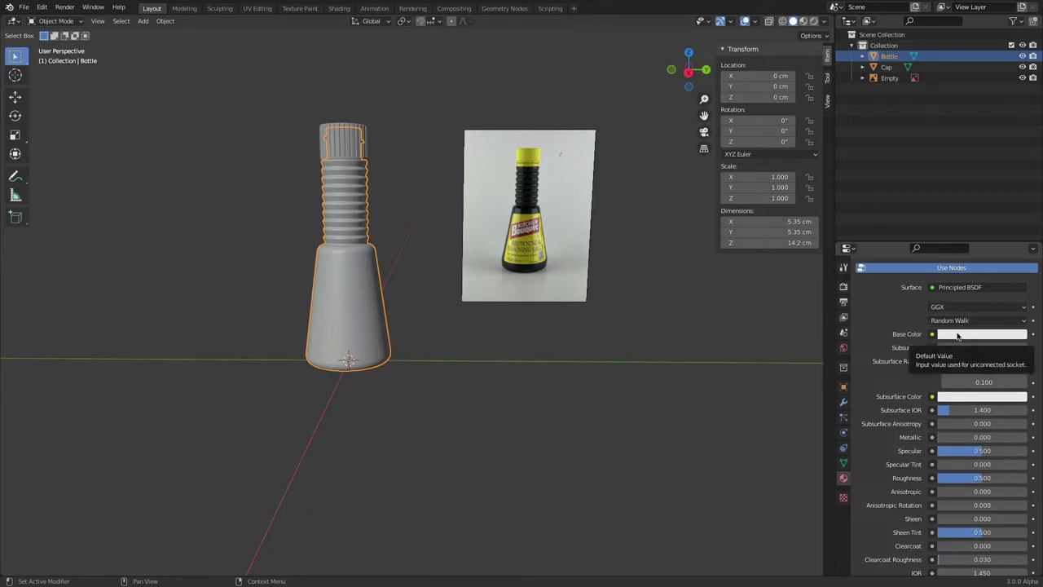
click(958, 339)
drag(1022, 199, 1018, 247)
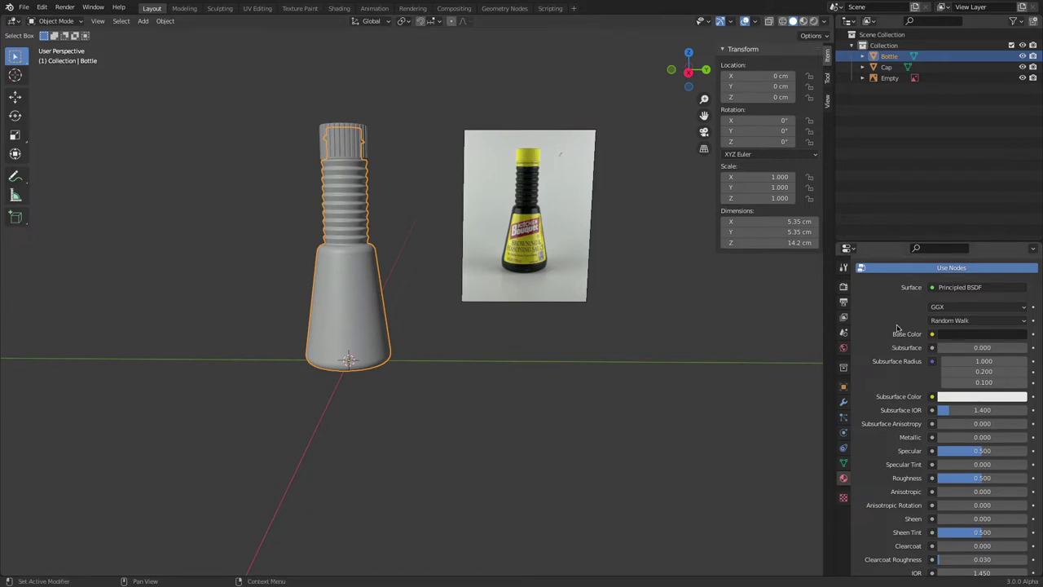
- Set the Plastic Black material's viewport display color to near-black and its viewport roughness to about 0.201
scroll(895, 326, down, 6)
scroll(895, 326, down, 3)
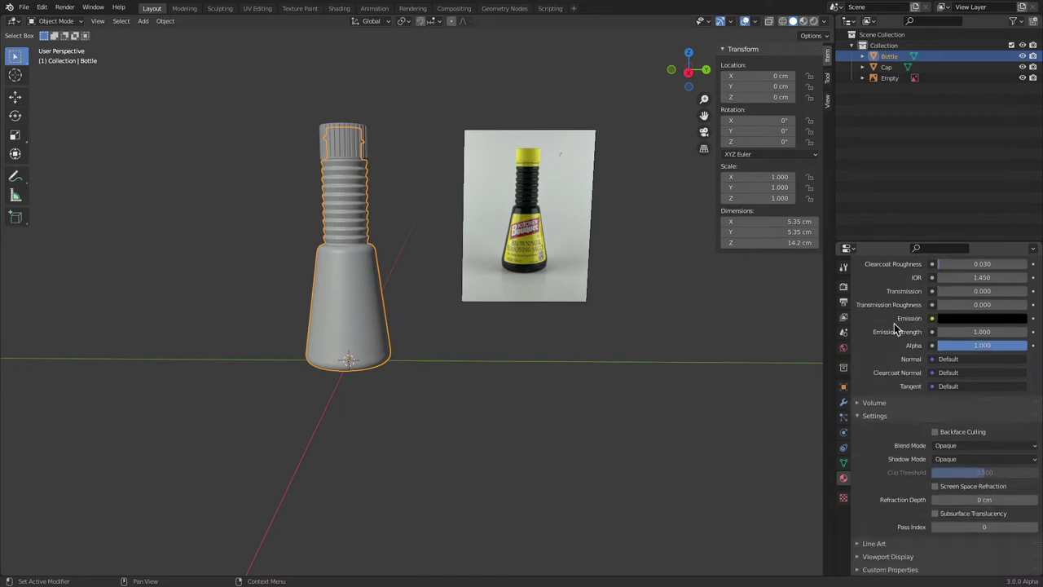
scroll(894, 328, up, 1)
scroll(897, 328, down, 1)
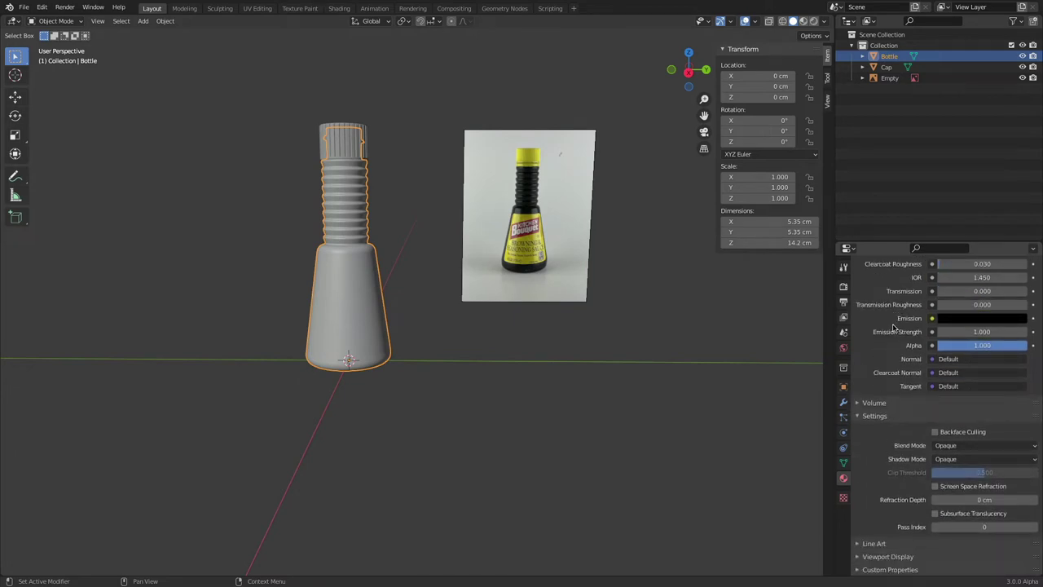
click(857, 417)
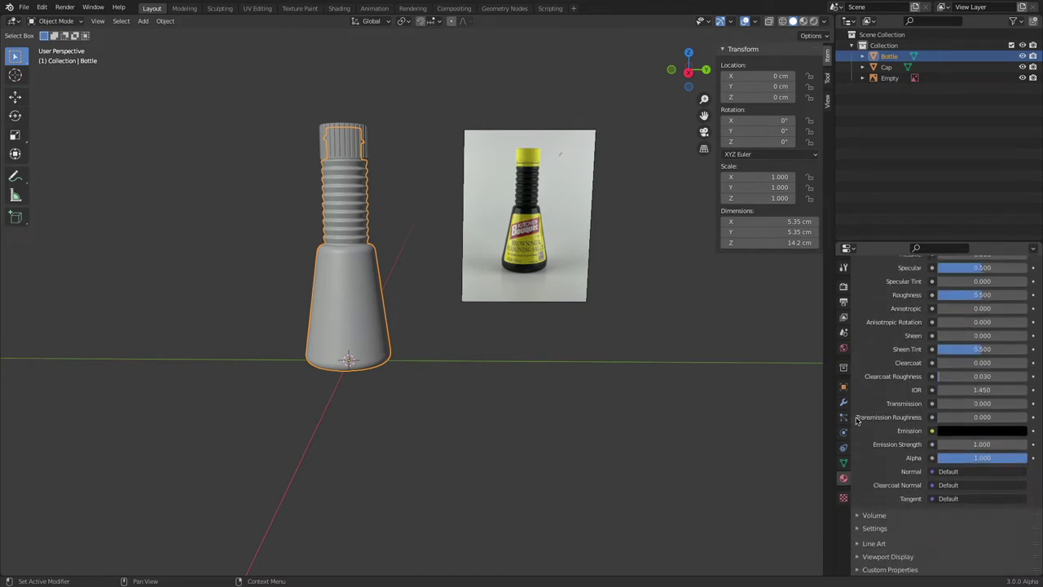
click(858, 557)
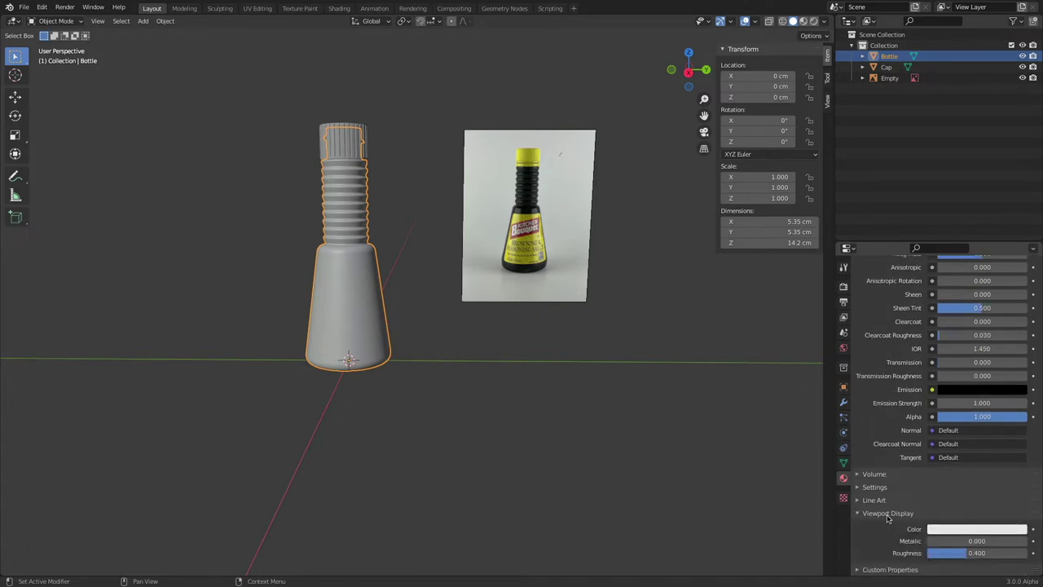
click(941, 531)
drag(1019, 412, 1018, 443)
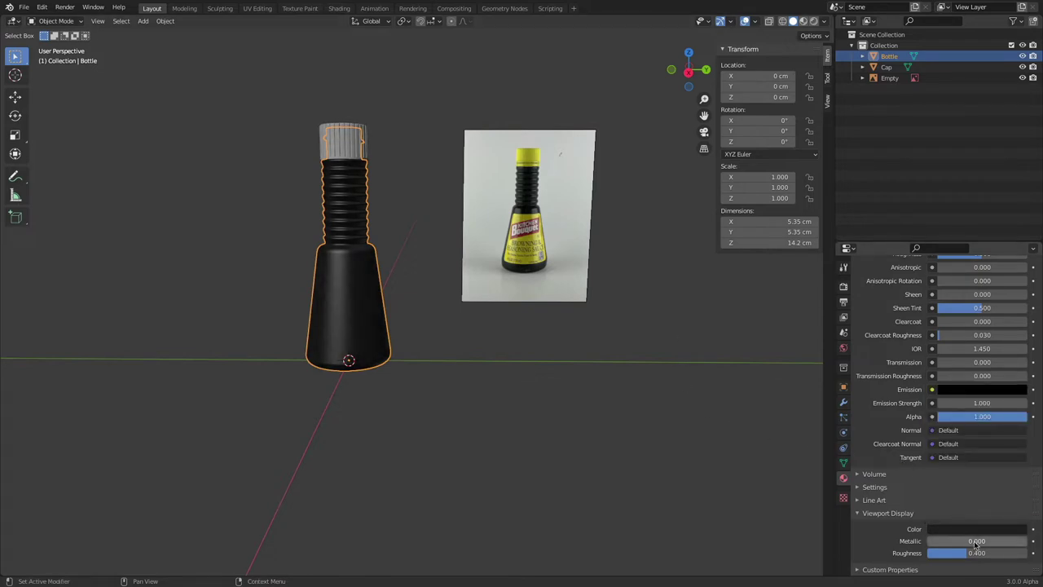
mouse_move(982, 553)
mouse_down()
mouse_move(946, 554)
mouse_move(1020, 553)
mouse_move(936, 554)
mouse_move(947, 554)
mouse_up()
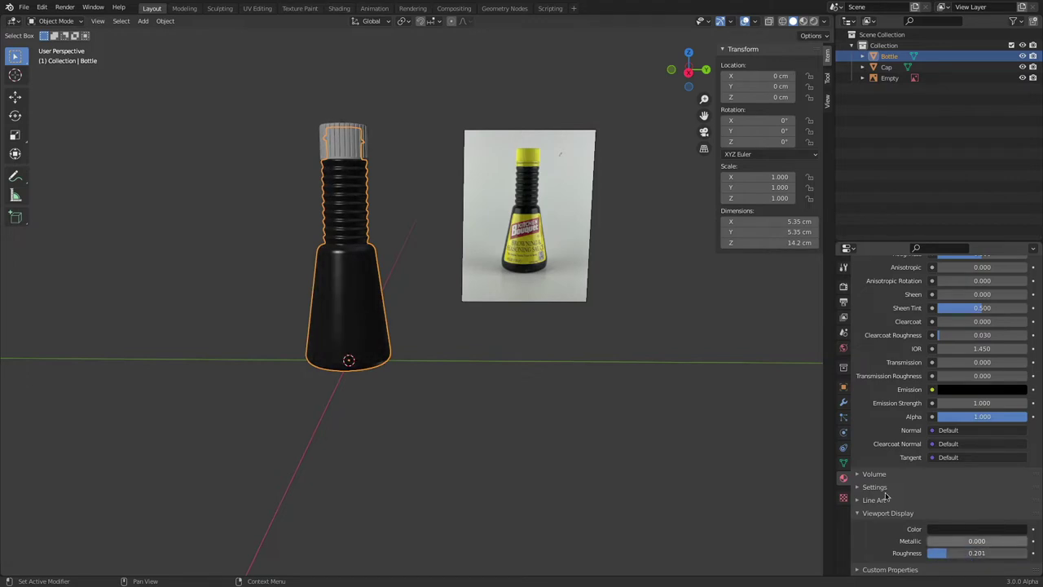
- Set the cap material's viewport display color to yellow and its viewport roughness to about 0.263
click(330, 126)
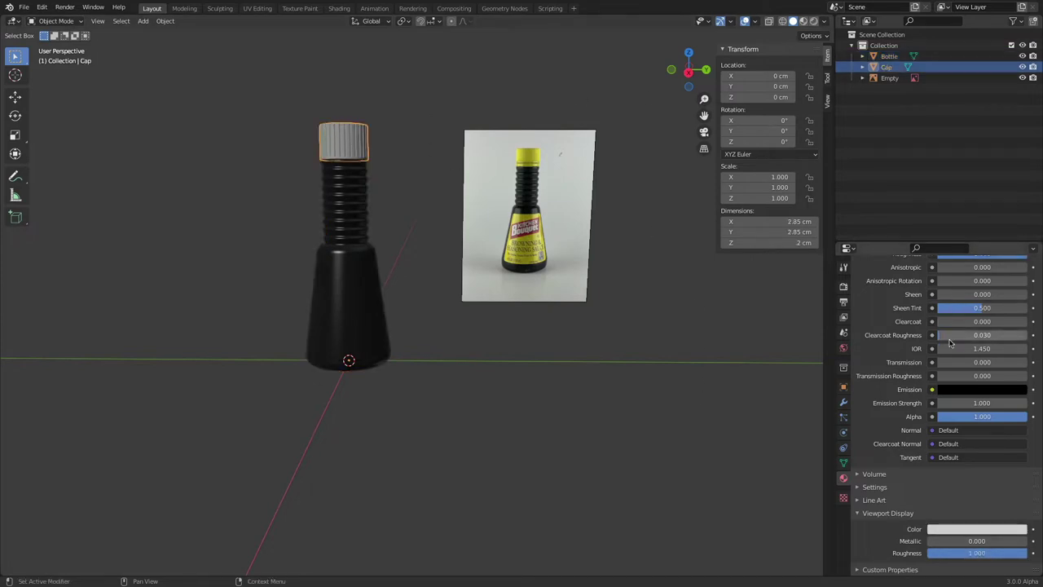
click(950, 531)
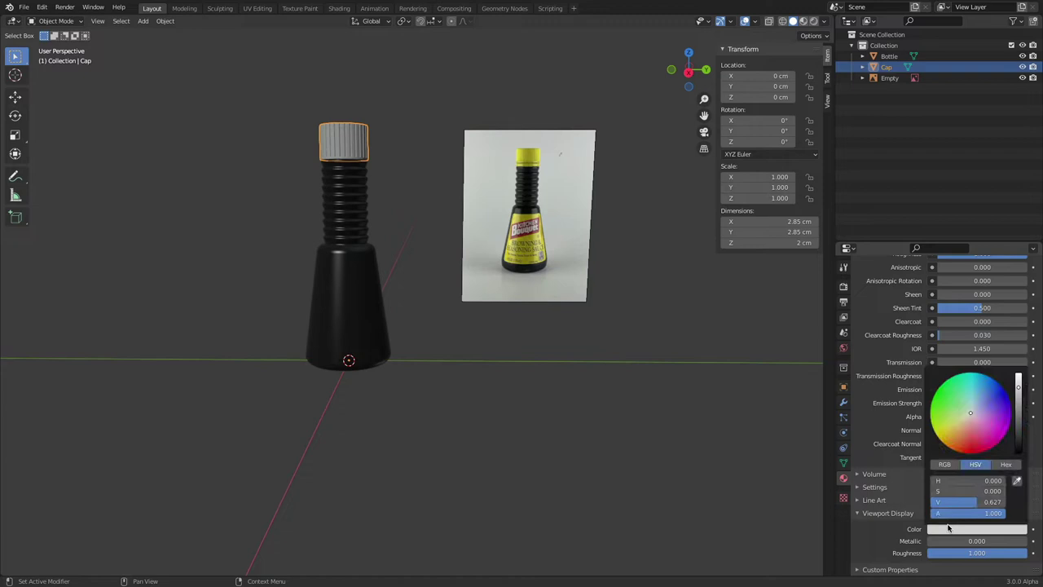
click(943, 437)
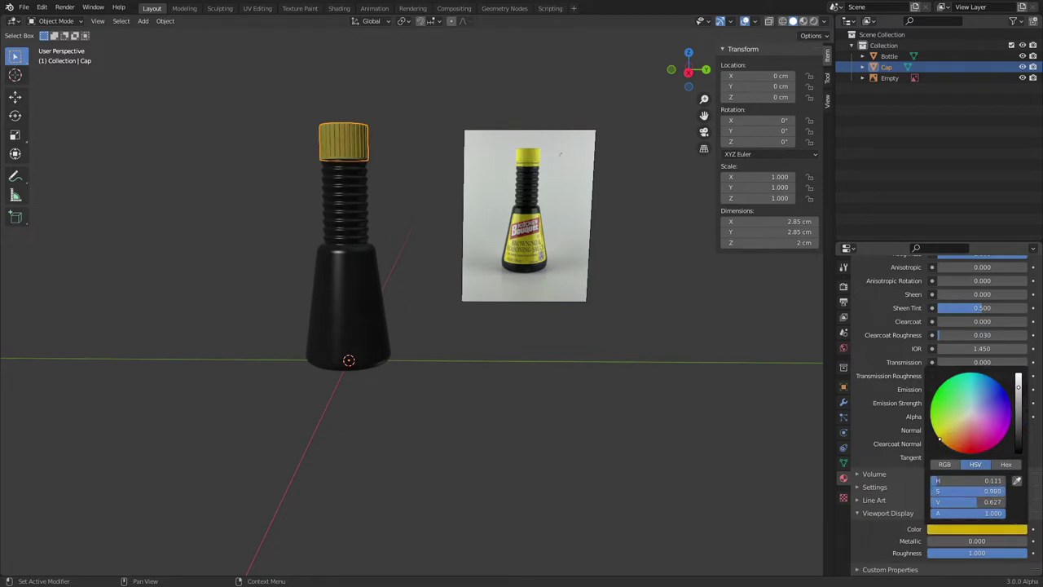
drag(940, 438, 944, 434)
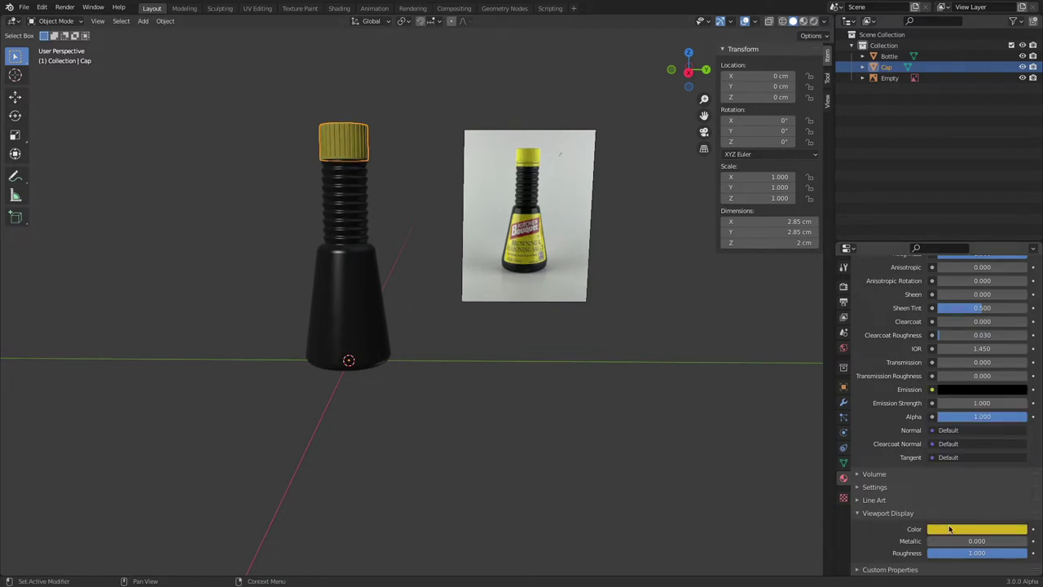
drag(977, 552, 964, 553)
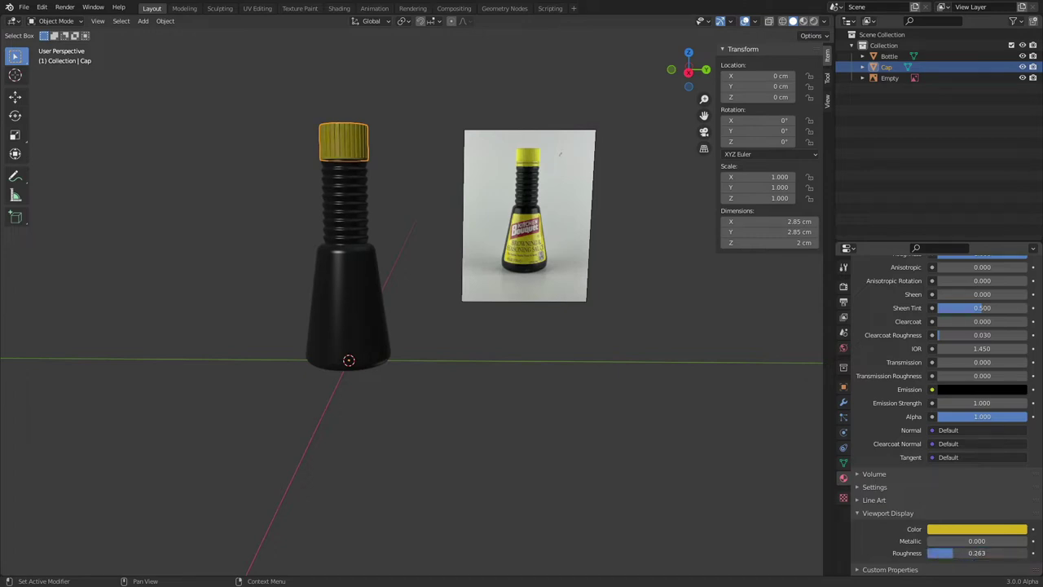
- Change the cap material's base color to a golden yellow with hue about 0.092 and saturation about 0.973
scroll(886, 410, up, 5)
scroll(885, 407, up, 3)
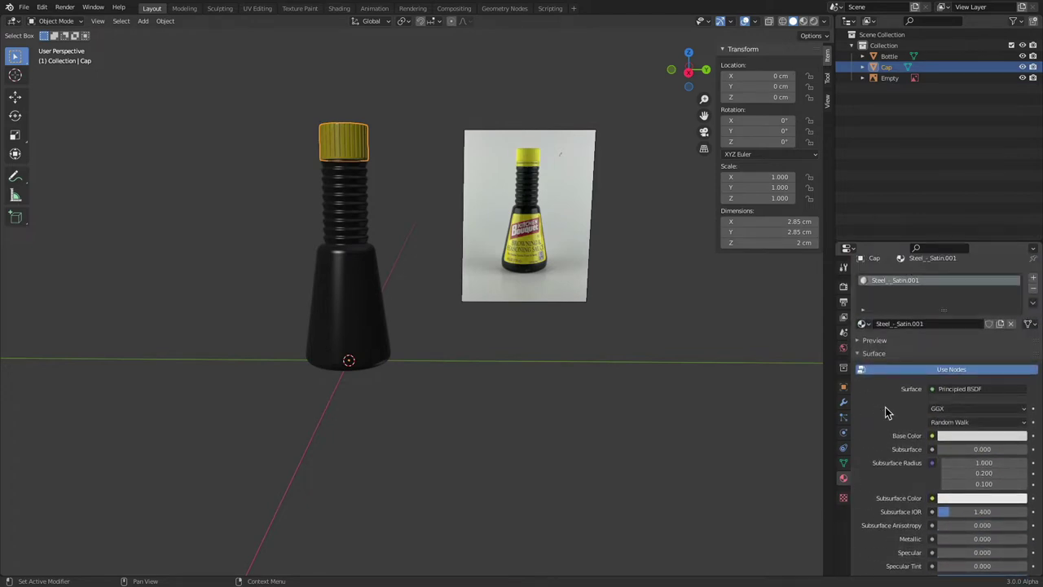
scroll(885, 407, down, 2)
key(ctrl+v)
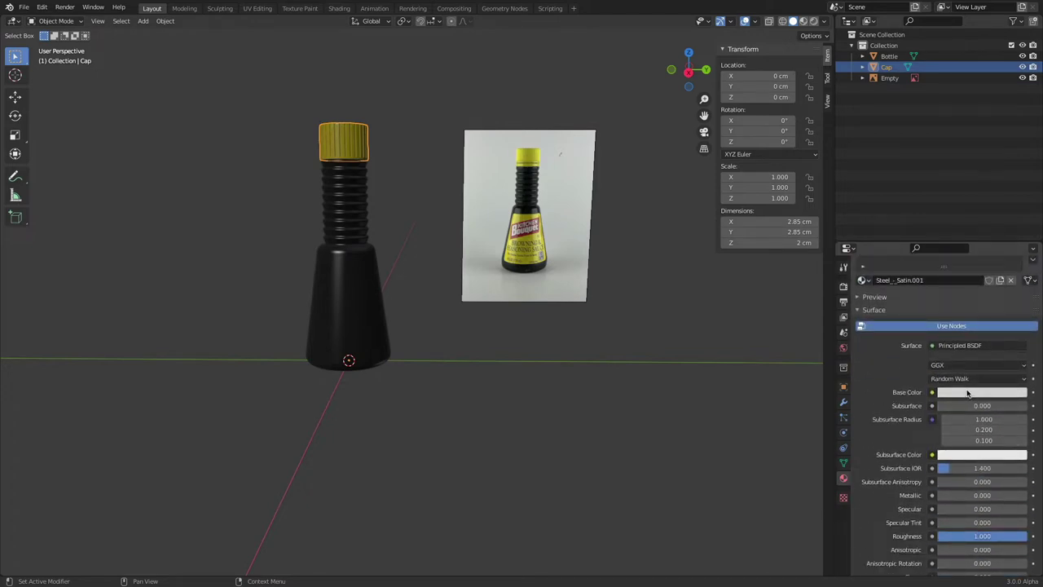
click(978, 392)
drag(945, 299, 947, 301)
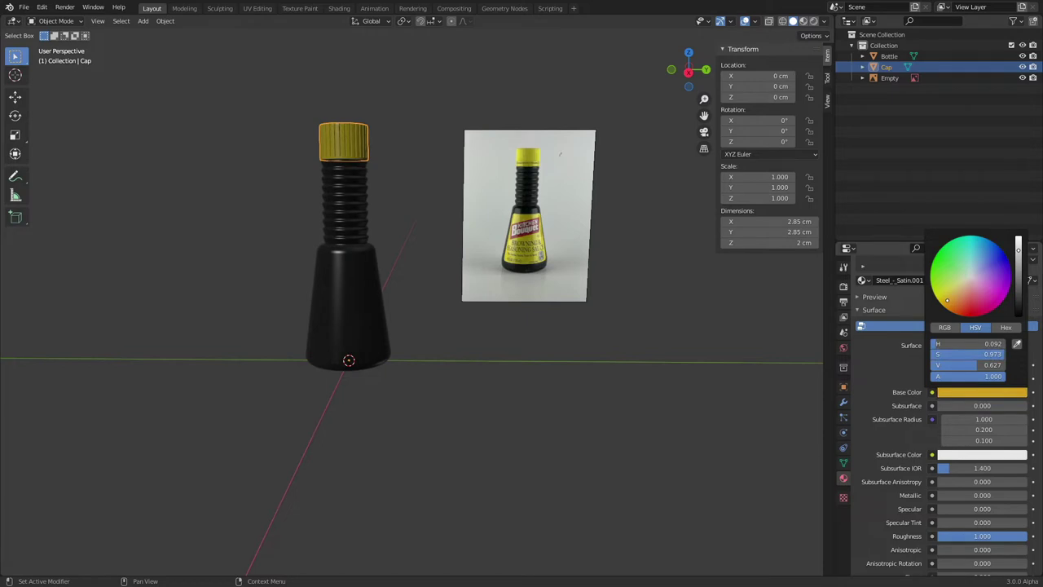
click(522, 365)
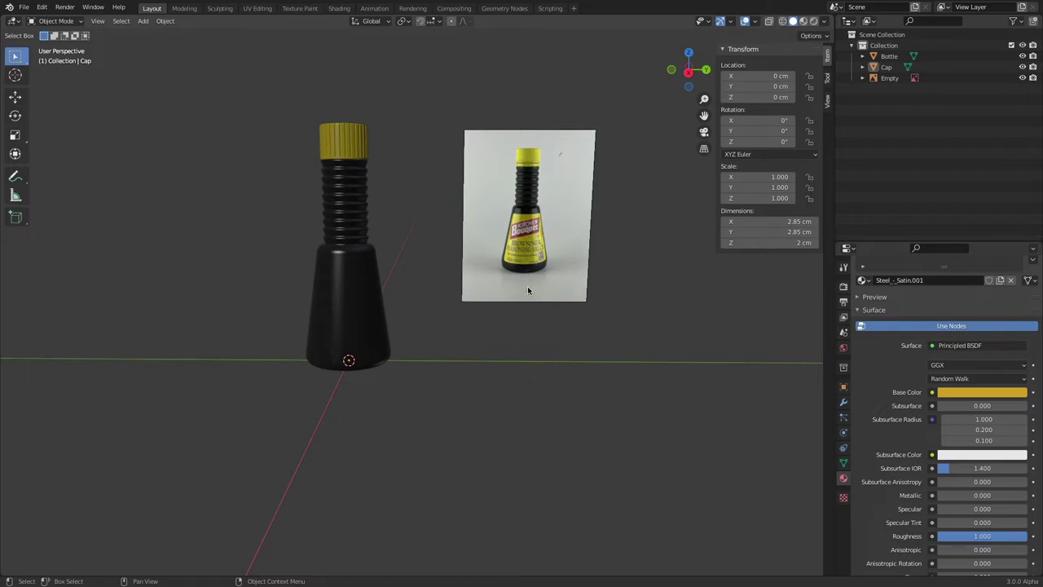
- Add a plane mesh at the origin beneath the bottle
scroll(458, 274, down, 4)
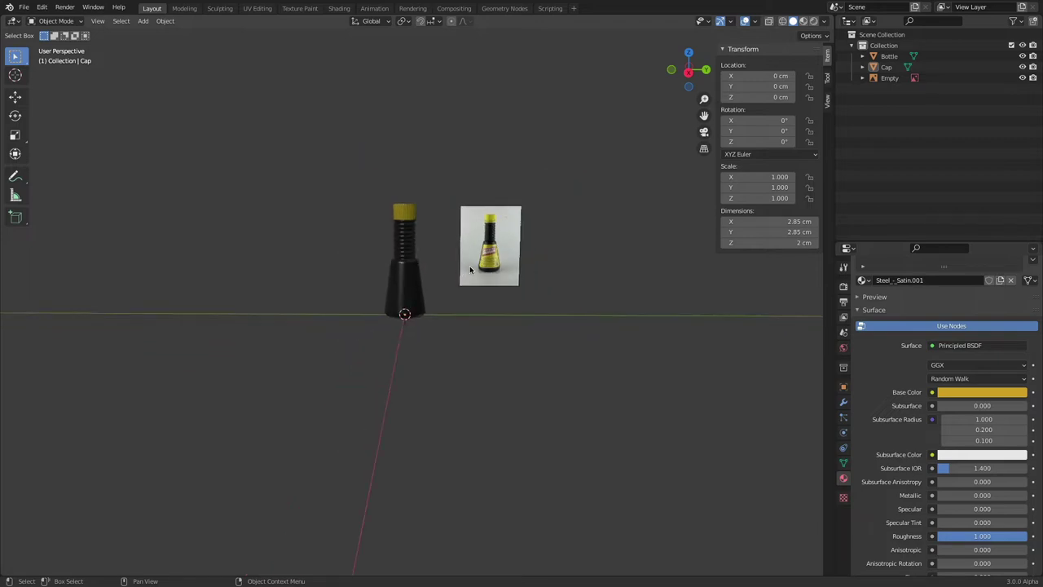
scroll(459, 274, down, 1)
middle_drag(537, 257, 492, 282)
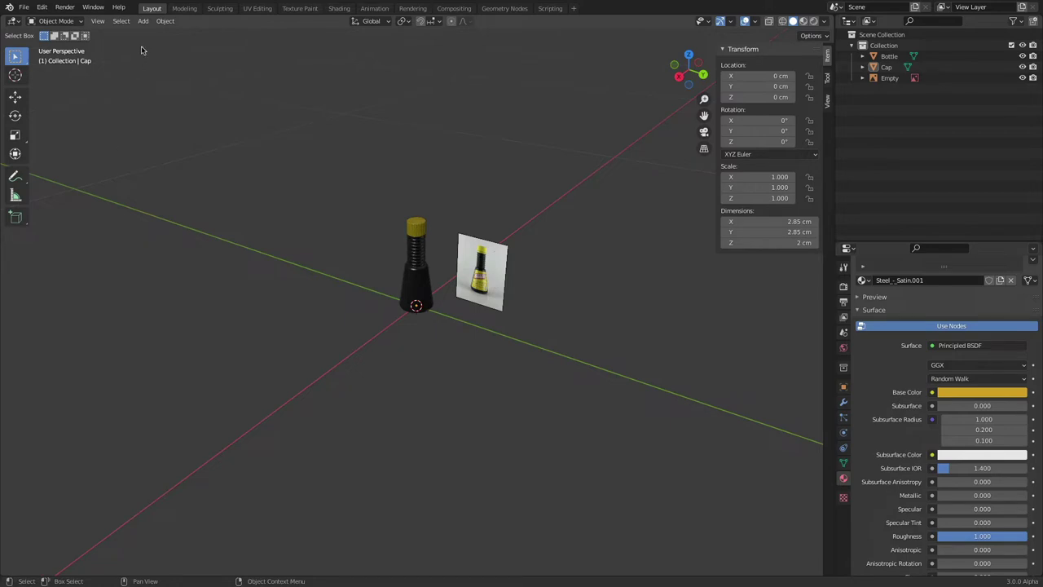
click(143, 22)
mouse_move(147, 35)
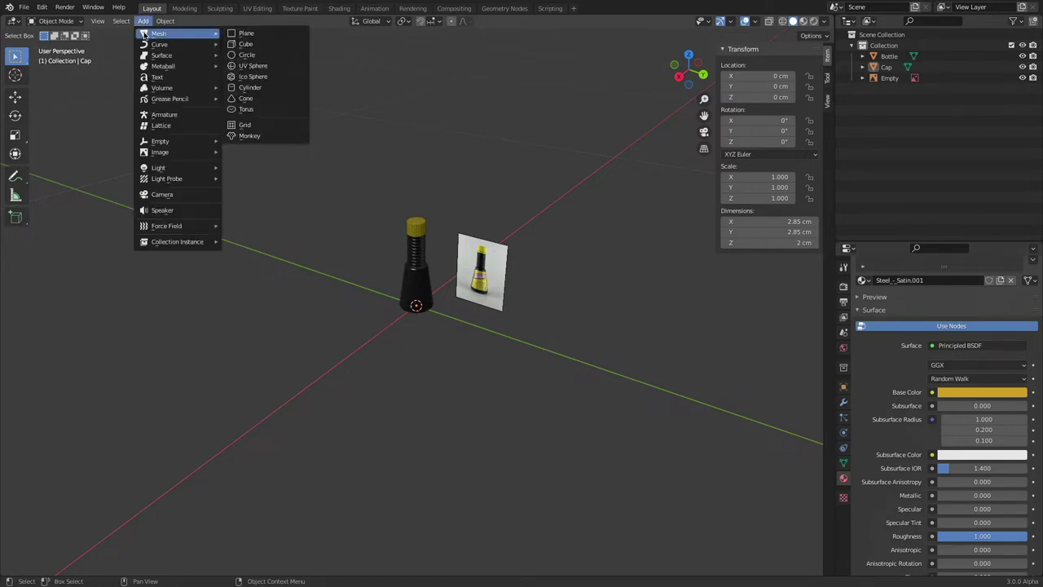
click(258, 33)
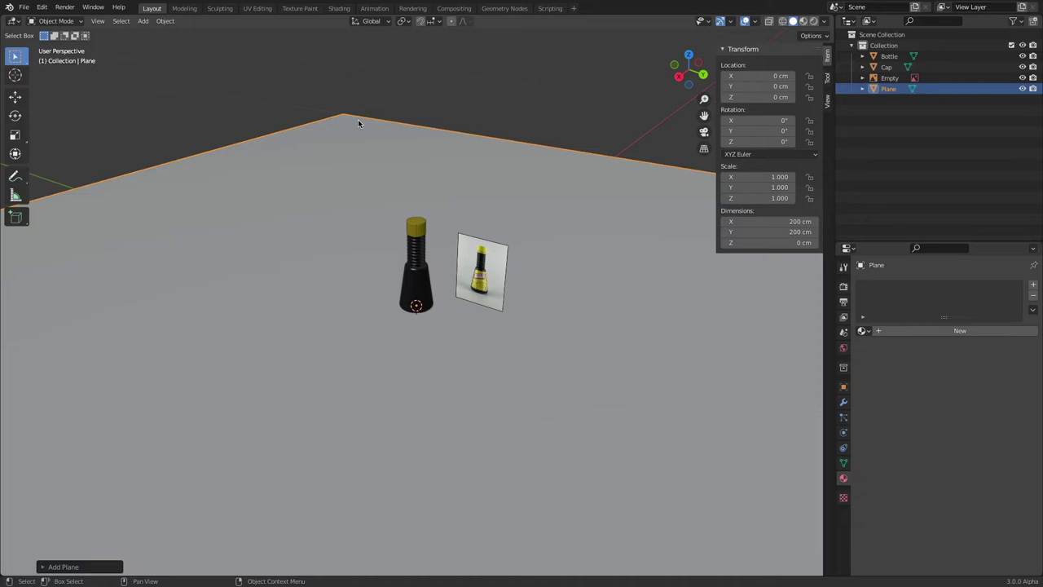
- Switch to Finder, preview IMG_9613 2.HEIC from the untitled folder to examine the studio backdrop and lights, and return to Blender
key(super+Tab)
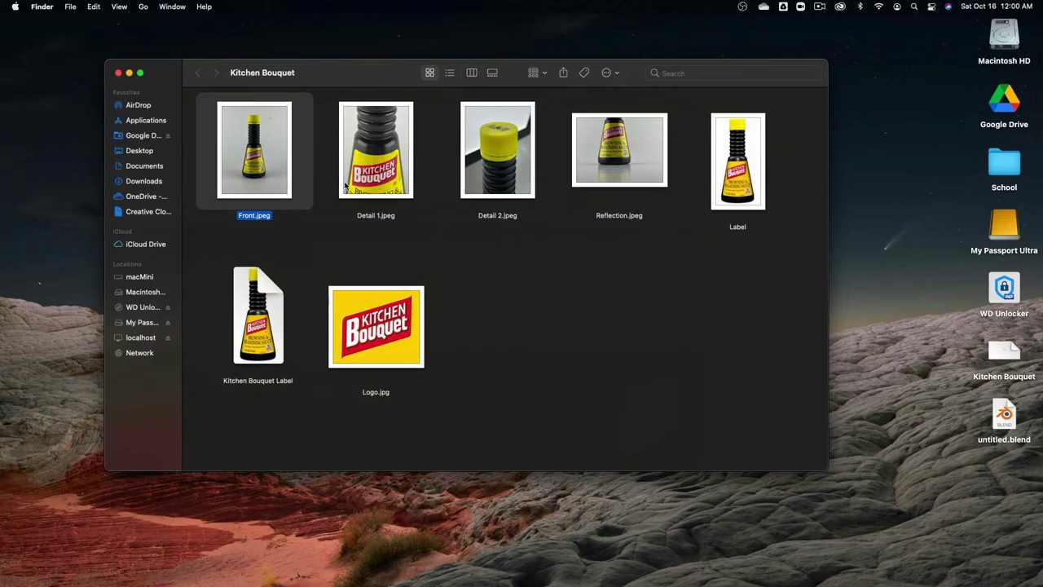
click(118, 73)
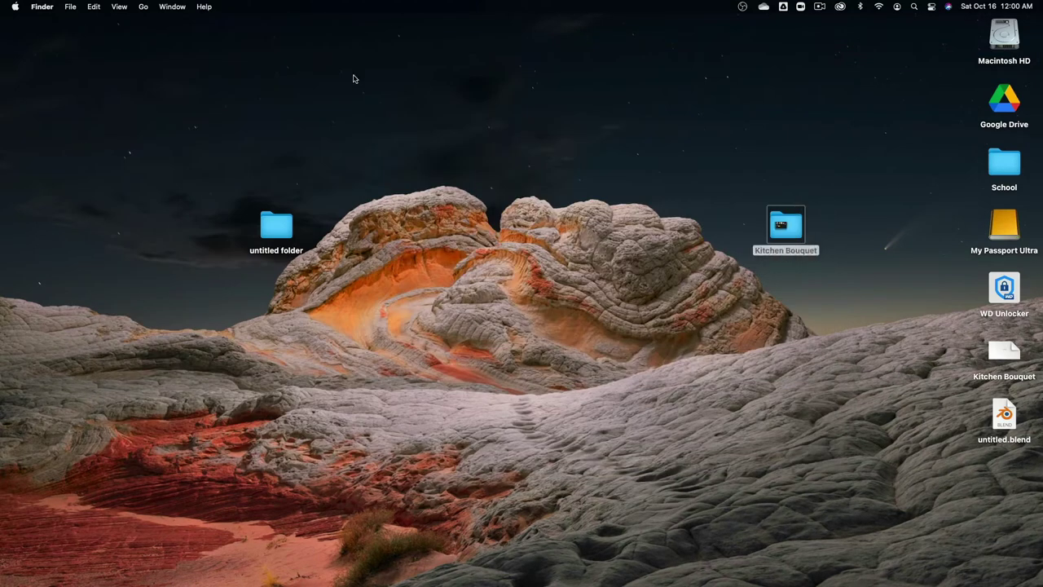
double_click(275, 221)
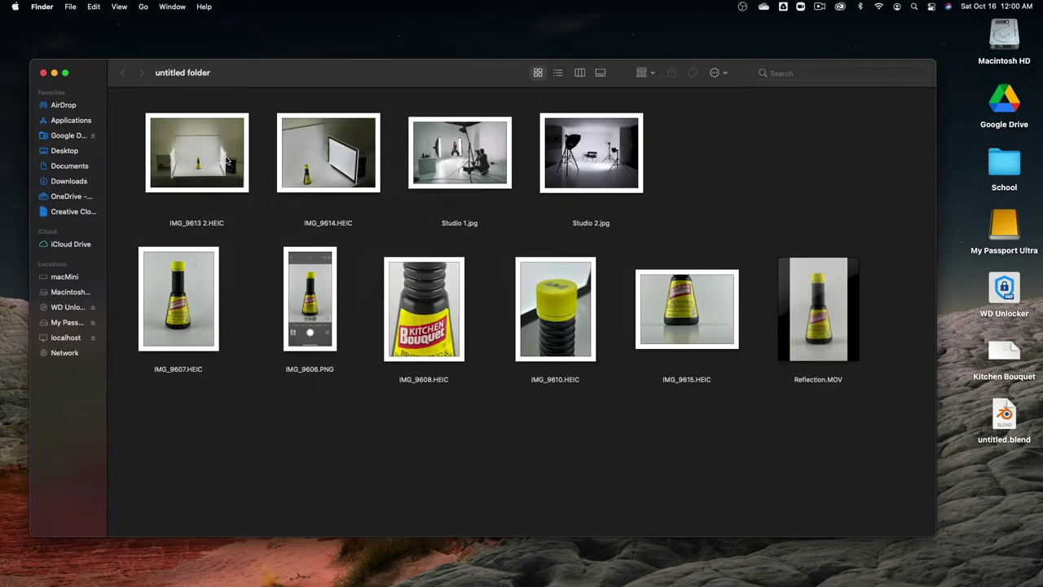
key(Right)
key(space)
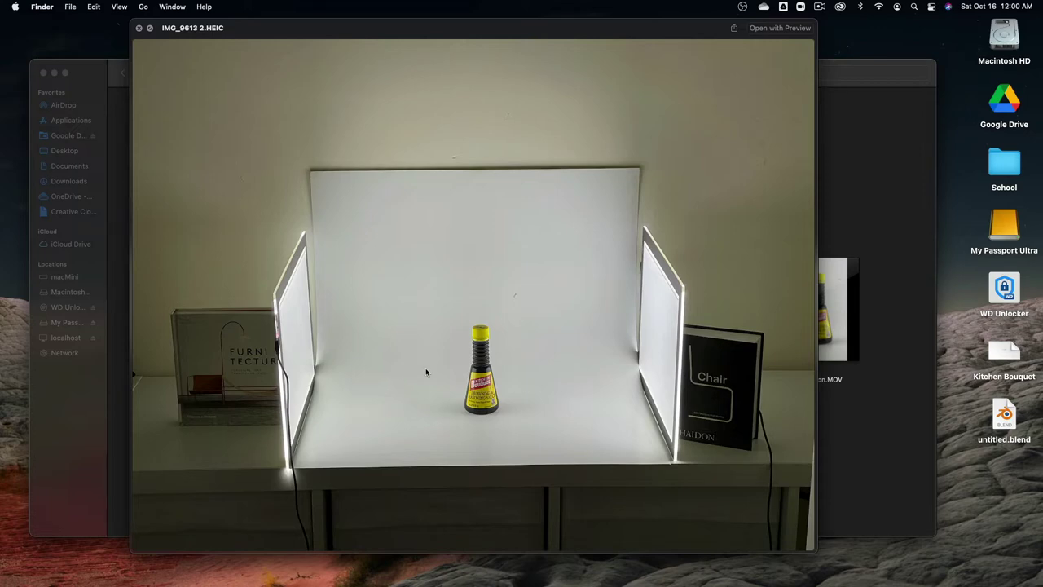
key(super+Tab)
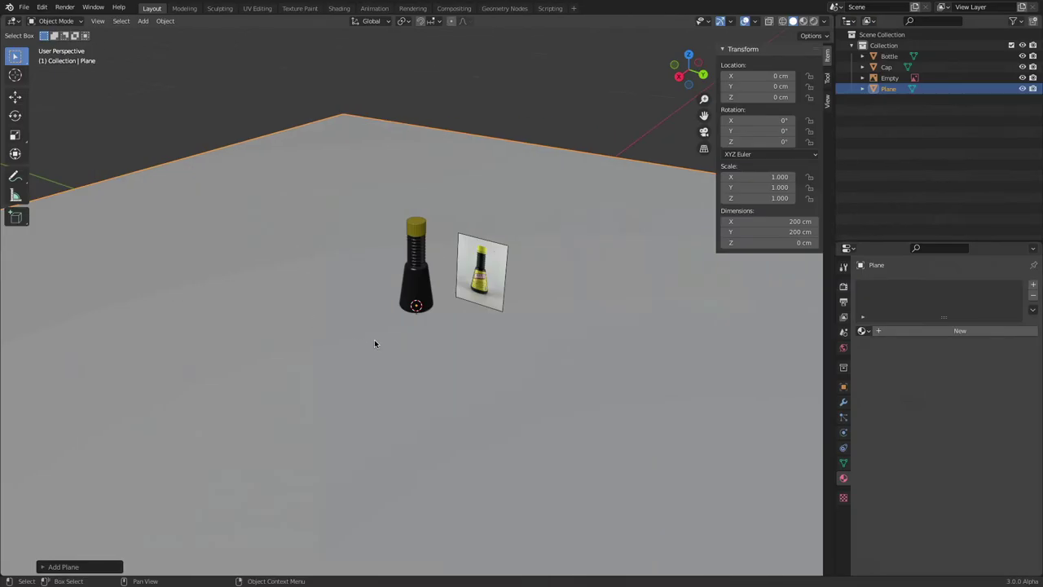
- Scale the plane down evenly around the bottle towards the proportions of the photographed tabletop backdrop
middle_drag(375, 345, 392, 294)
scroll(378, 228, down, 5)
scroll(420, 296, up, 2)
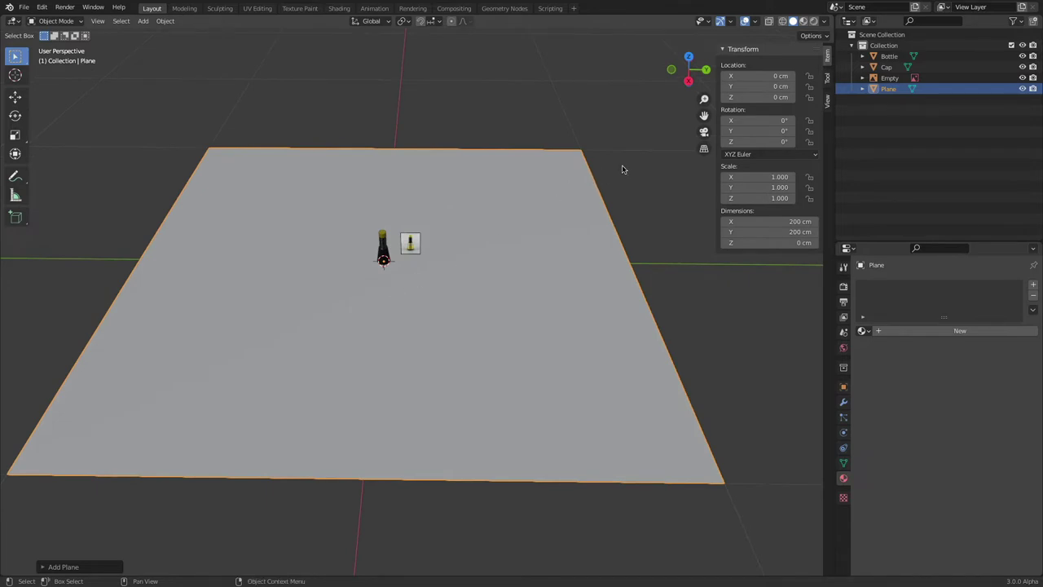
key(s)
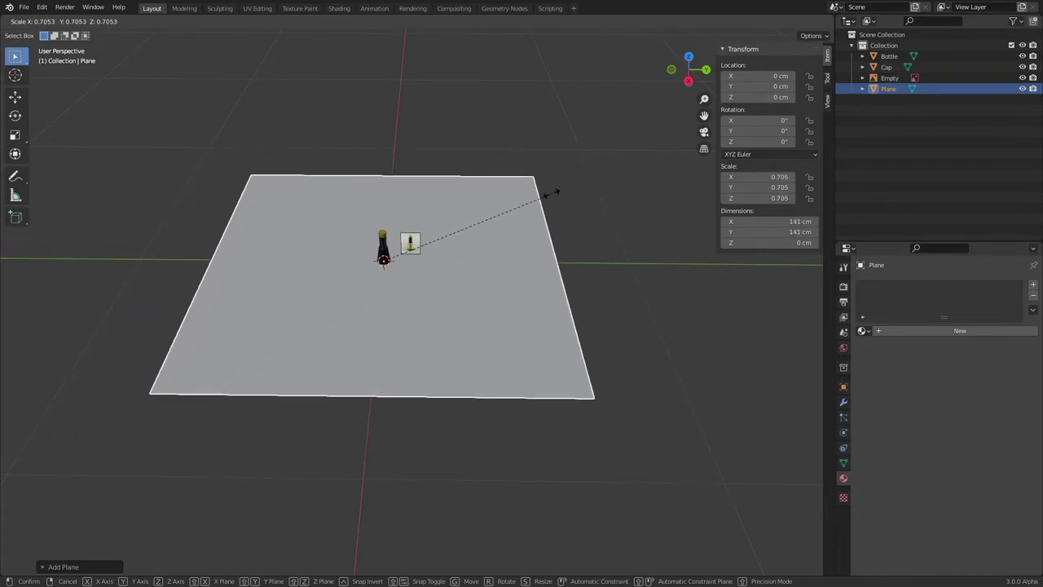
click(481, 212)
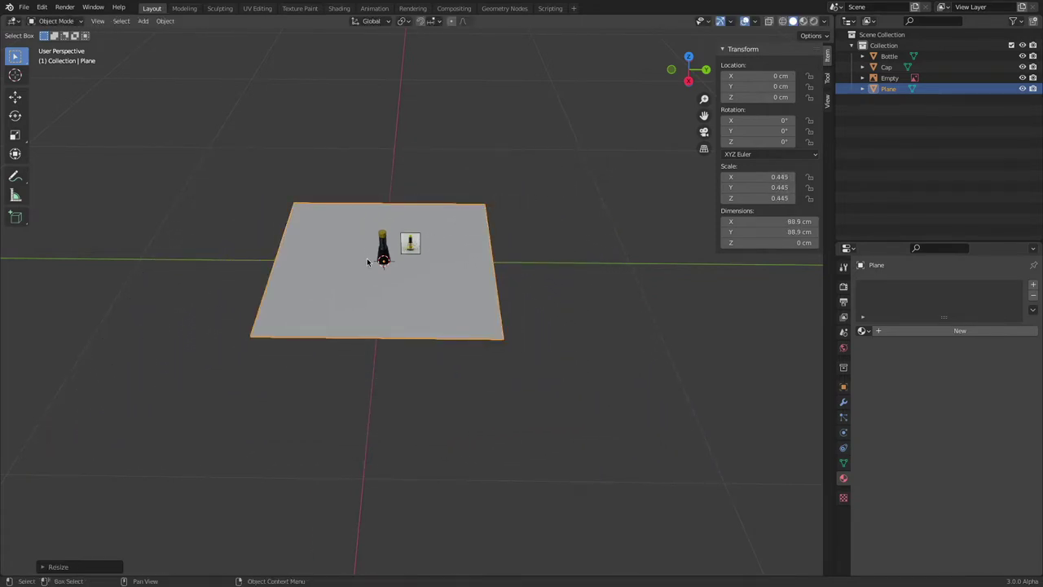
key(s)
click(465, 242)
- Compare the plane with the studio photo and enlarge it evenly to about 83.4 cm square
key(ctrl+Left)
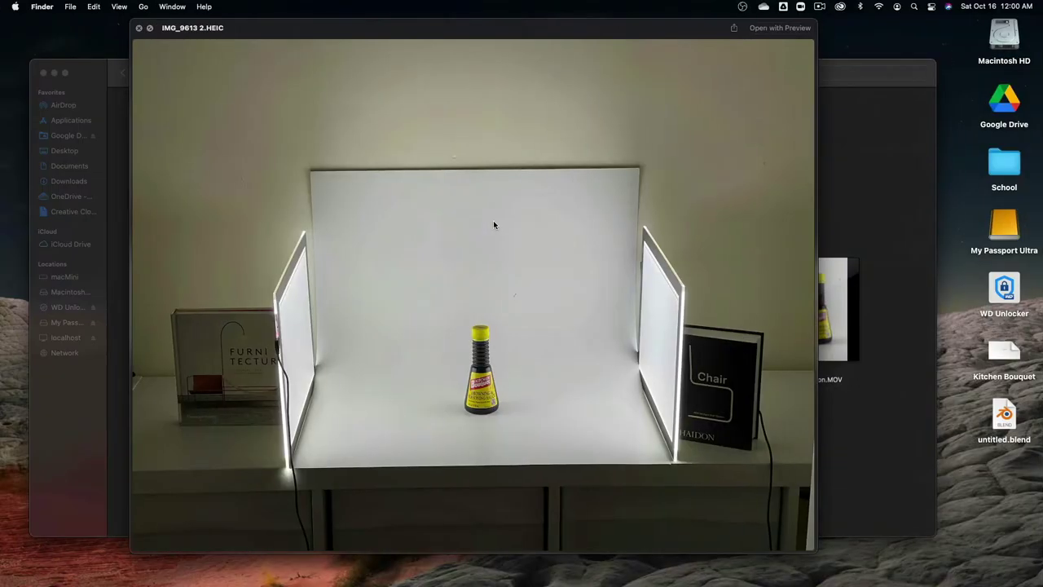
key(ctrl+Right)
key(s)
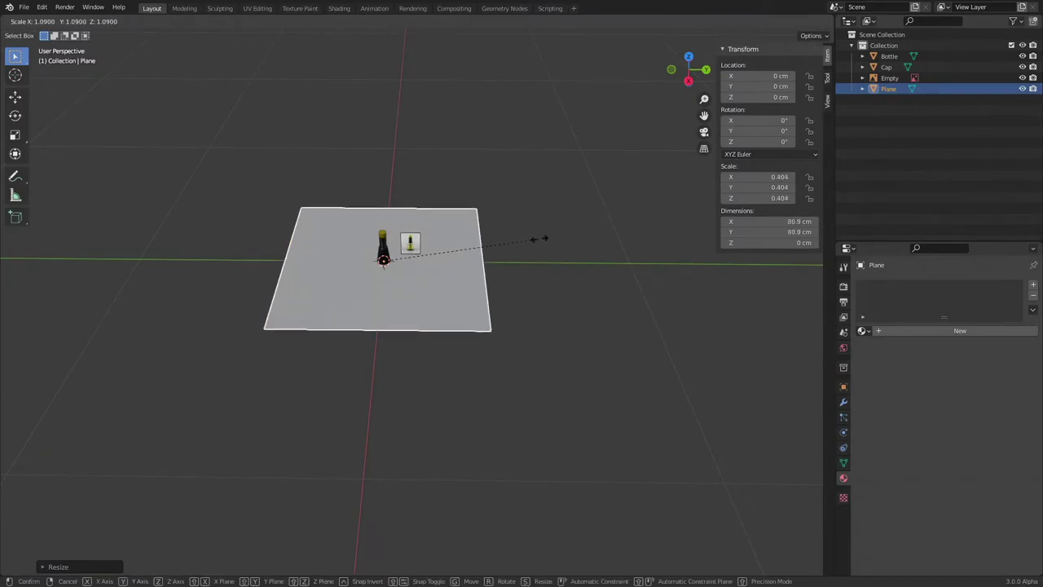
click(544, 240)
key(ctrl+Left)
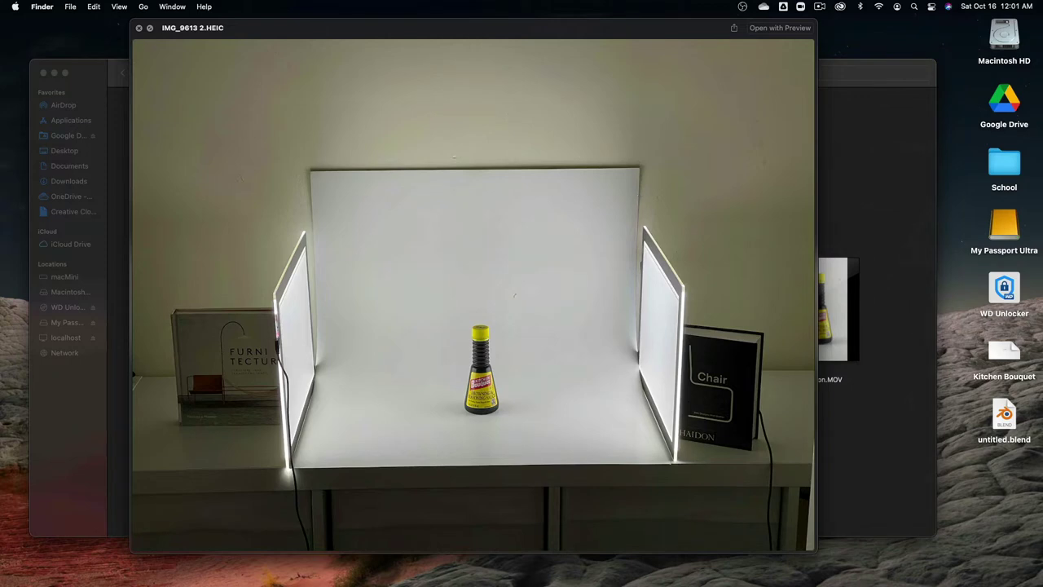
key(ctrl+Right)
- Apply the plane's scale
scroll(492, 248, up, 2)
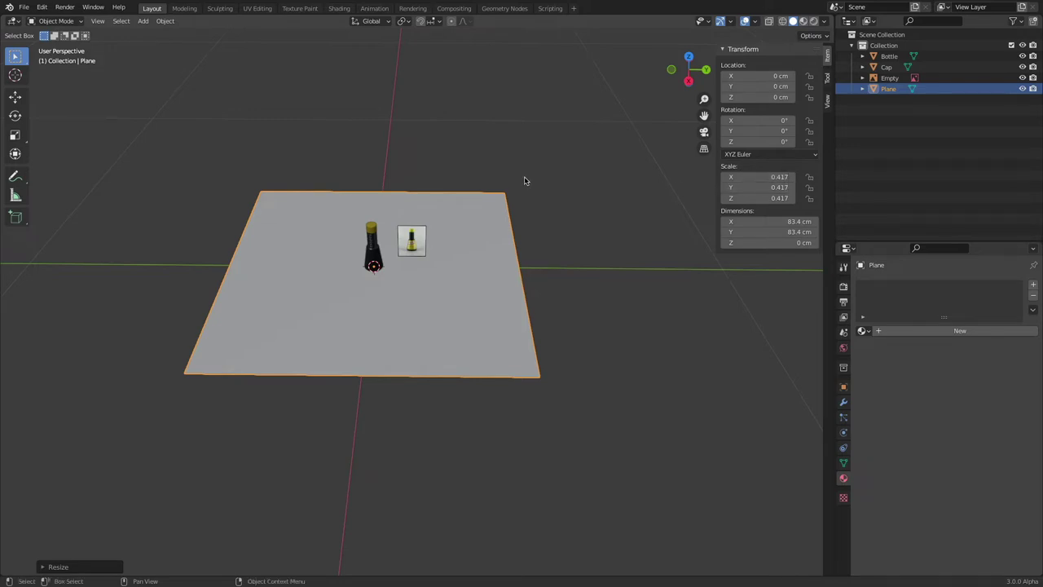
click(172, 23)
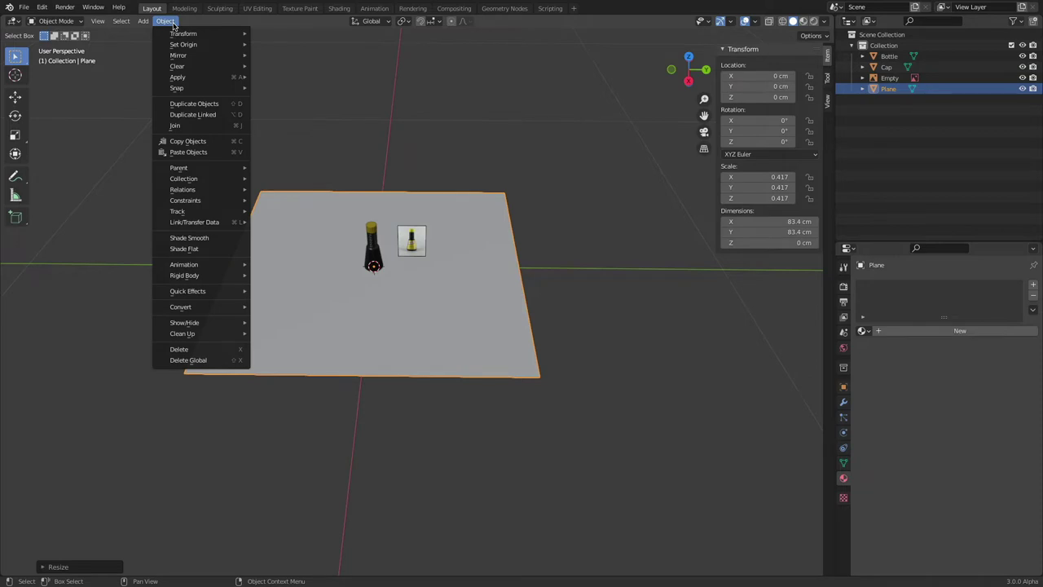
mouse_move(186, 78)
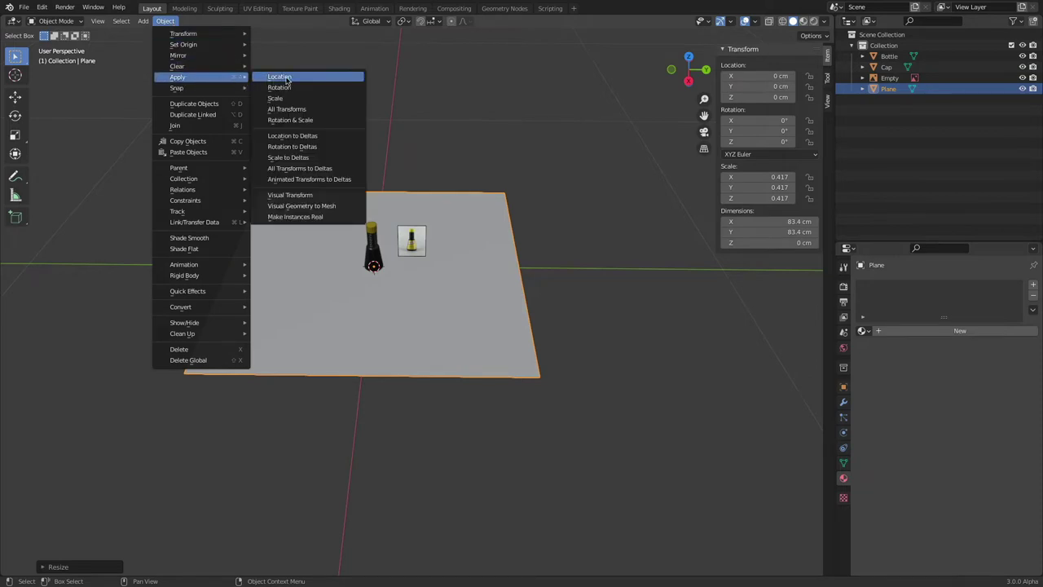
click(301, 98)
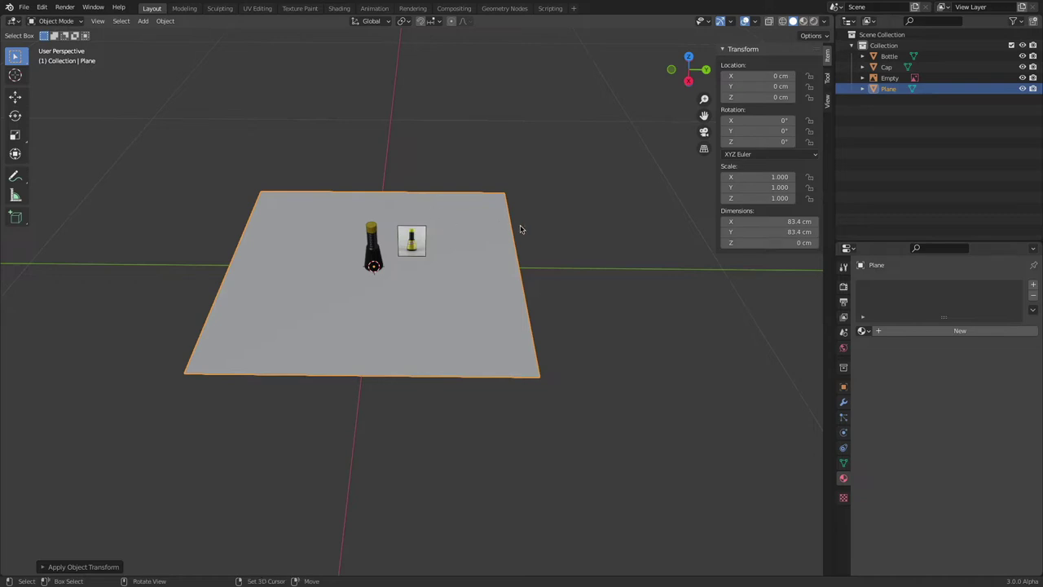
- Put the plane into Edit Mode
middle_drag(533, 210, 459, 187)
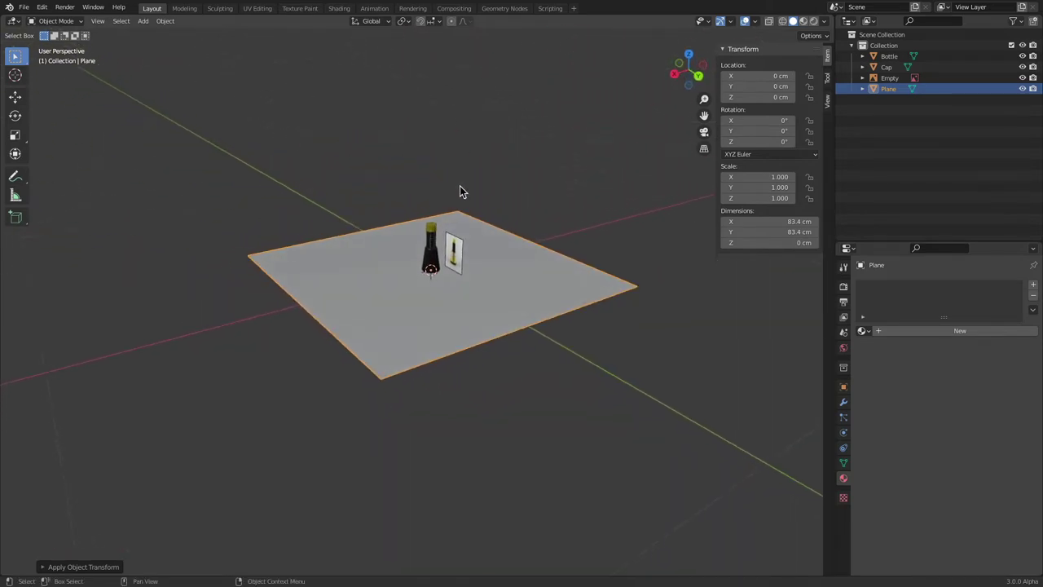
click(57, 22)
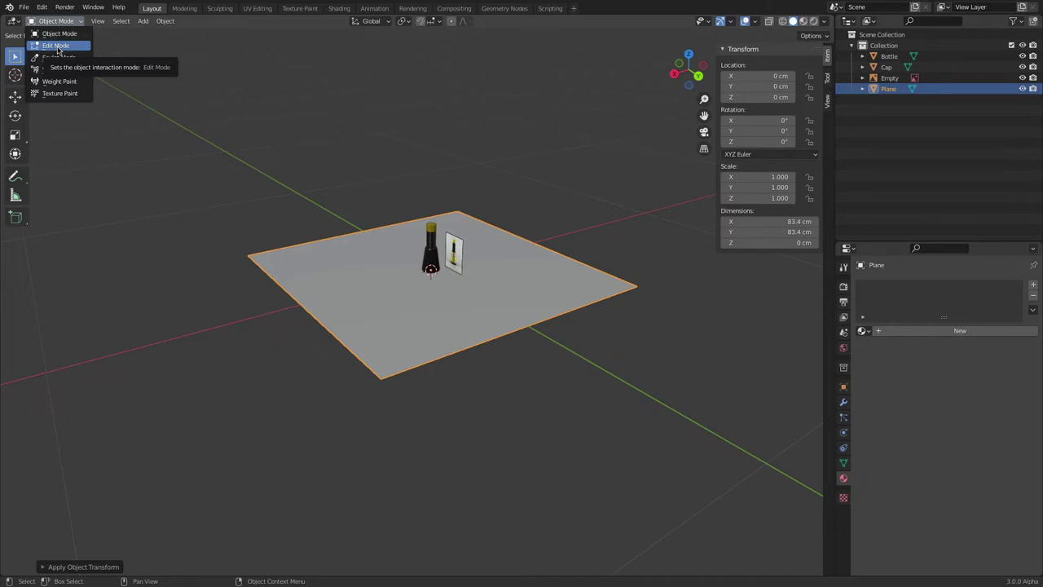
click(58, 47)
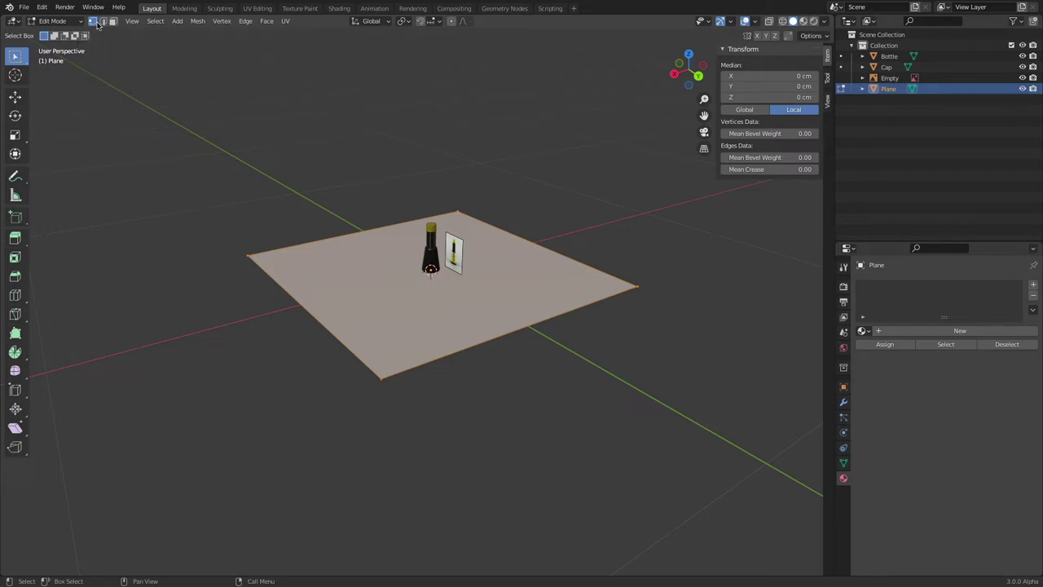
- Select the plane's four corner vertices one after another
click(632, 290)
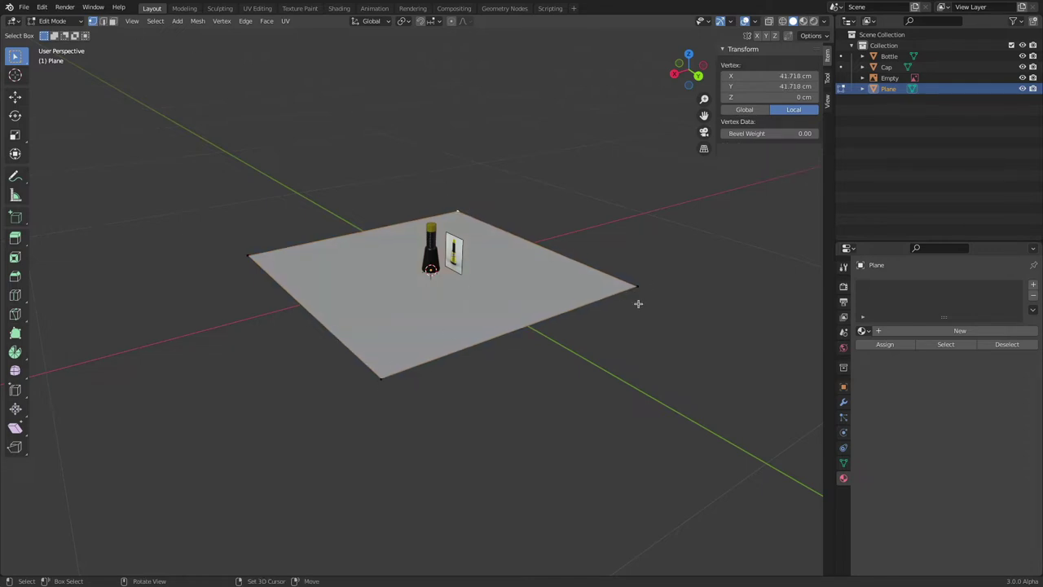
shift+click(640, 298)
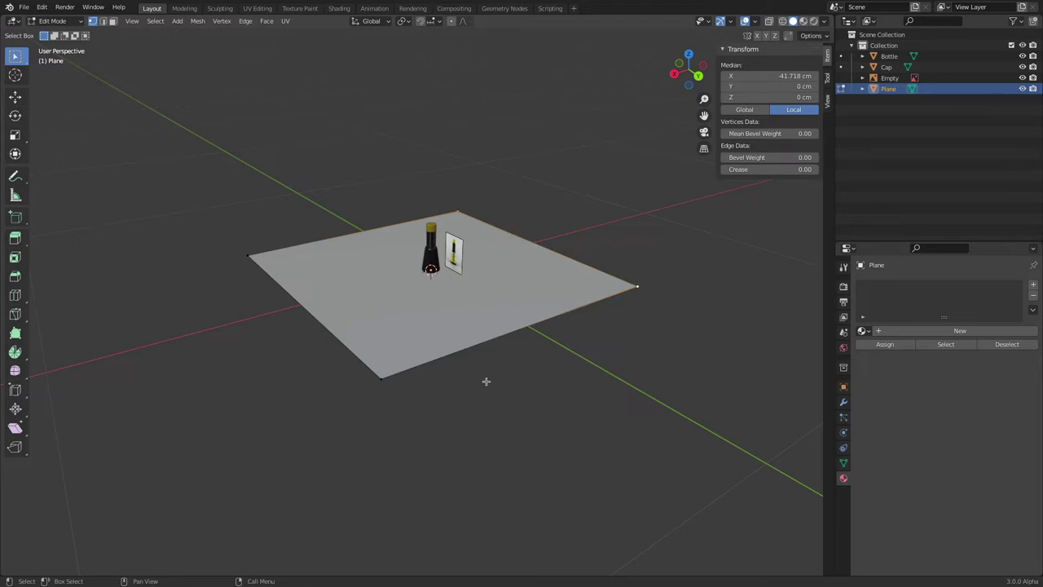
shift+click(380, 380)
shift+click(249, 257)
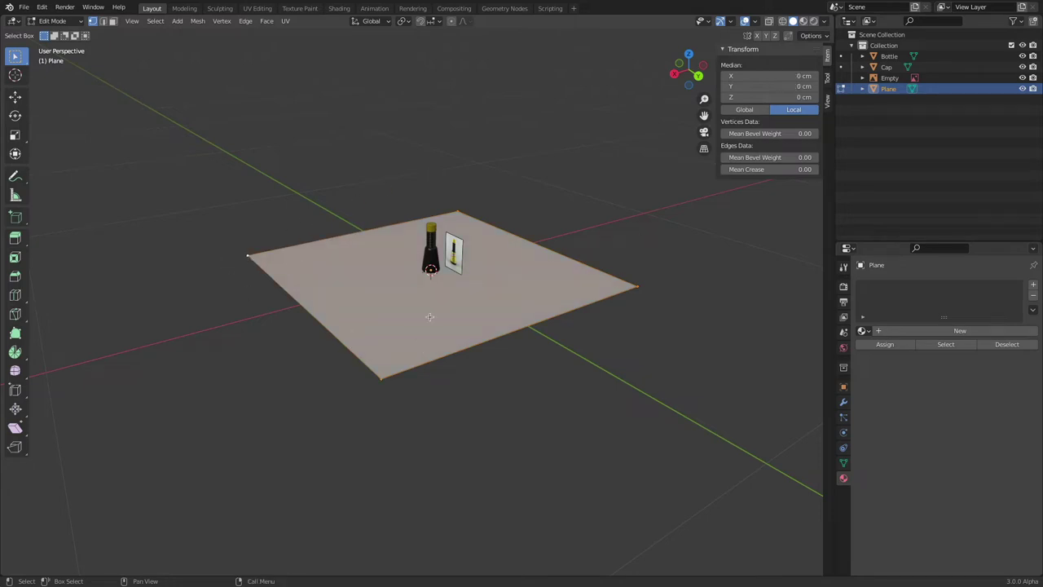
- Select two of the plane's edges one after another in edge mode, and its whole face in face mode
click(104, 21)
click(501, 229)
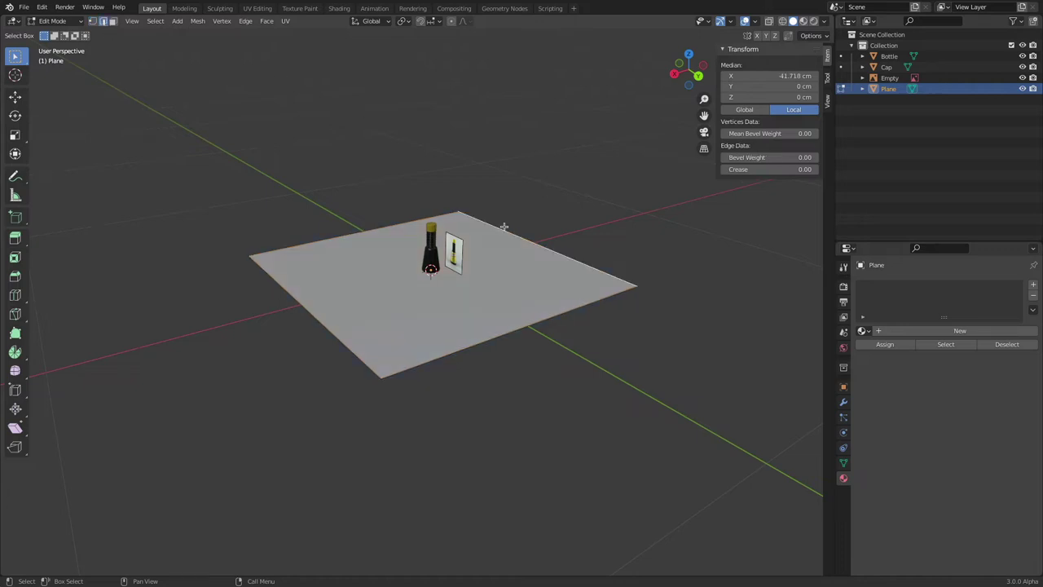
click(359, 342)
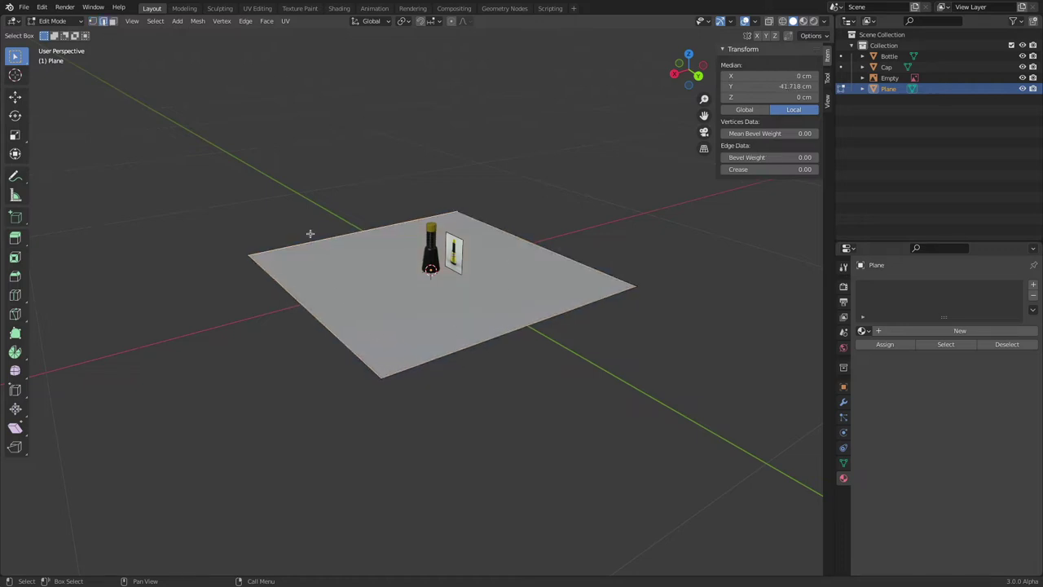
click(112, 21)
click(393, 291)
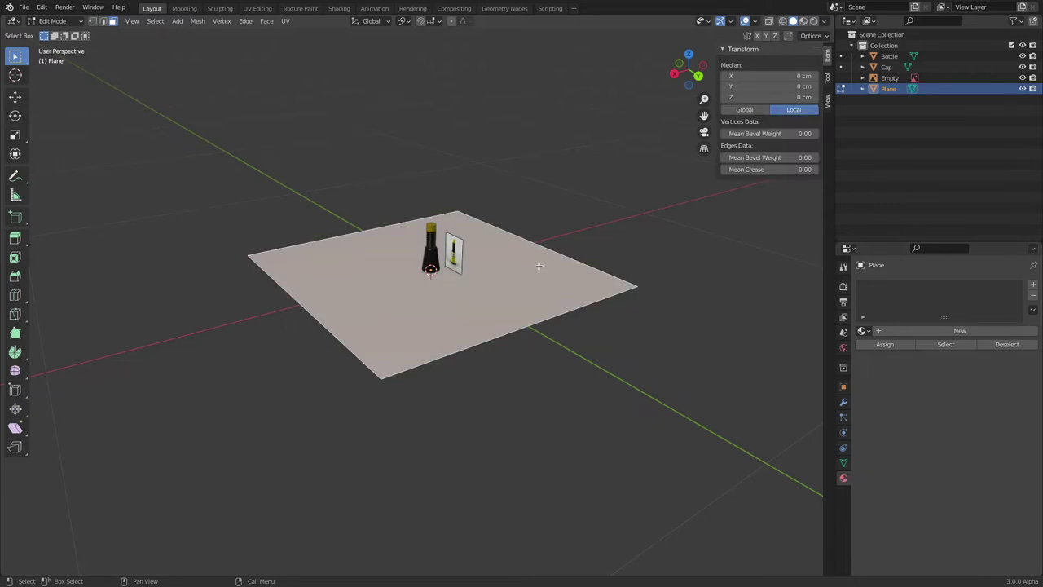
- Switch back to edge selection and select the plane's rear edge on the negative X side
click(103, 21)
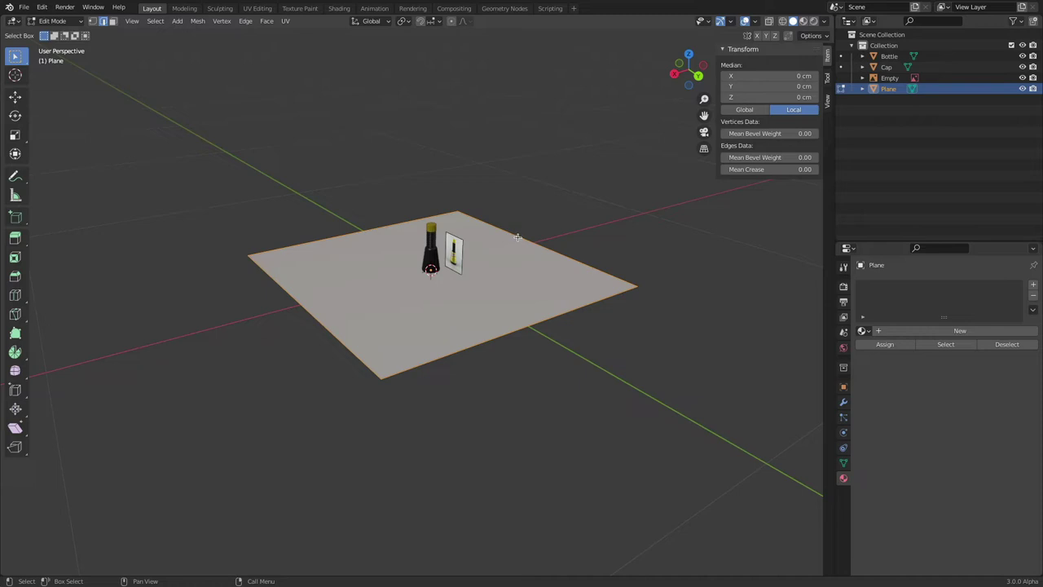
click(104, 25)
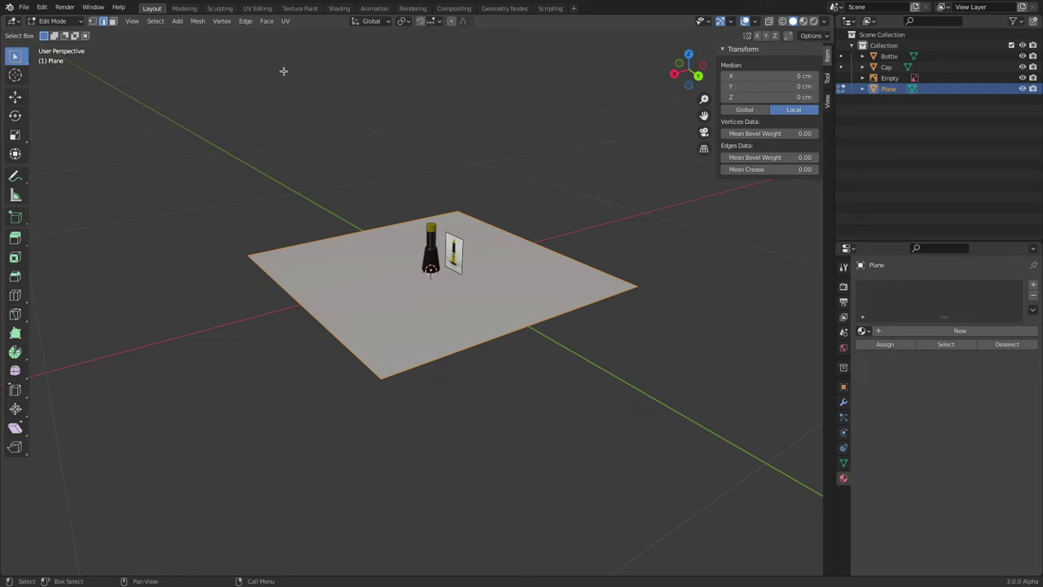
click(548, 249)
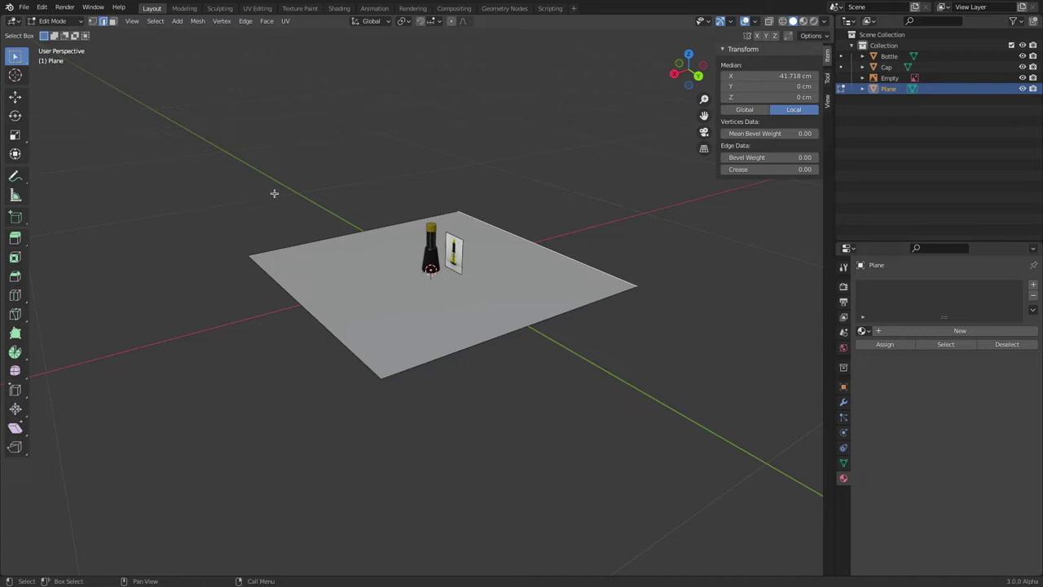
- Try extruding the rear edge freehand into two sloping segments, and undo both extrusions
key(e)
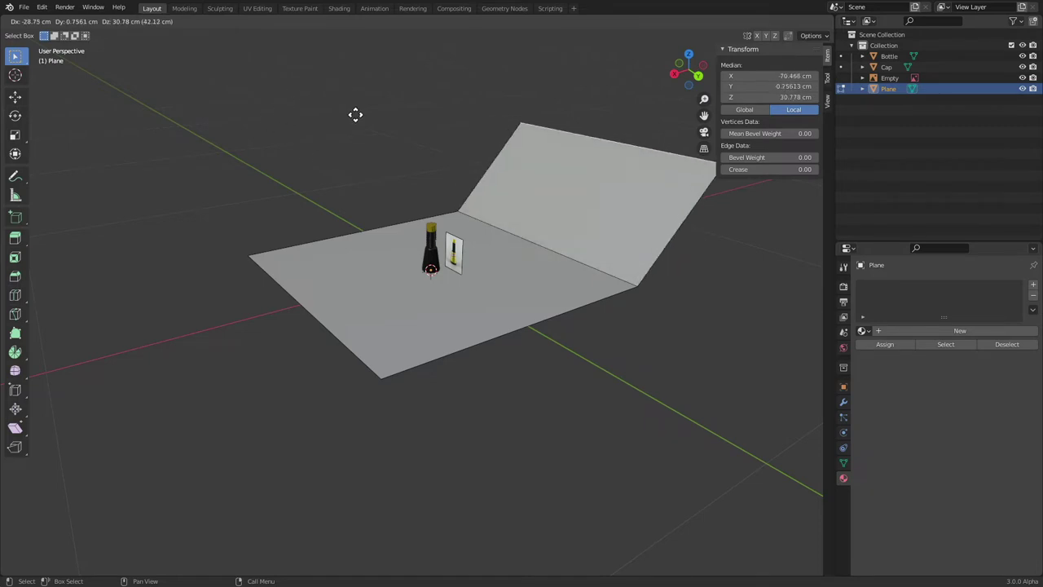
click(315, 161)
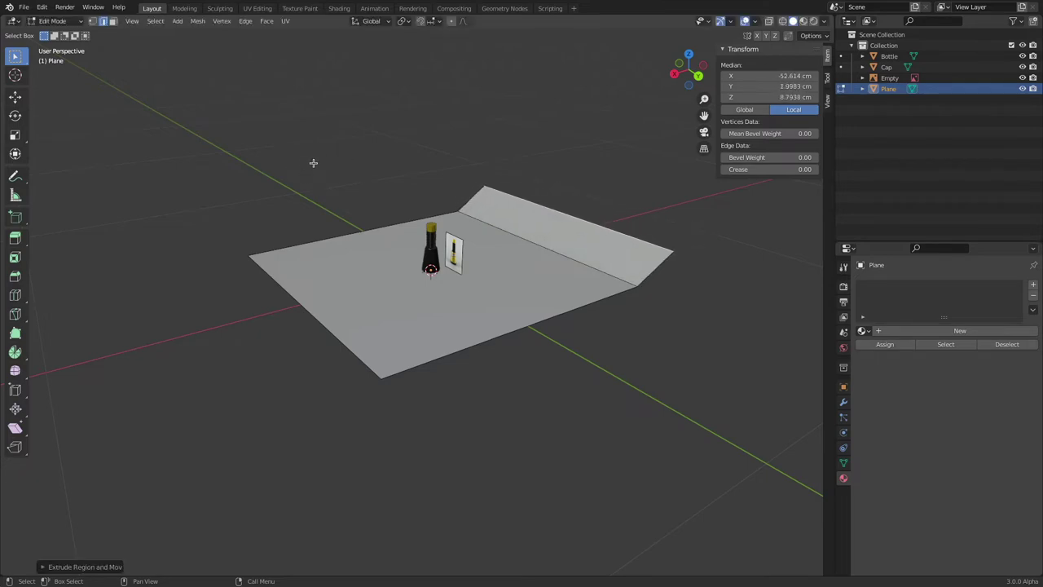
key(e)
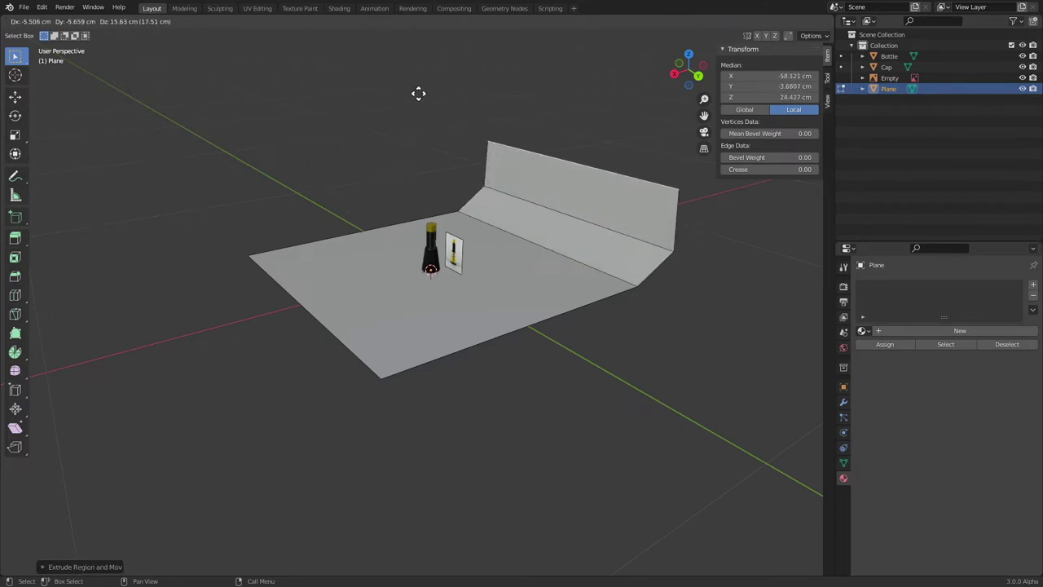
click(406, 106)
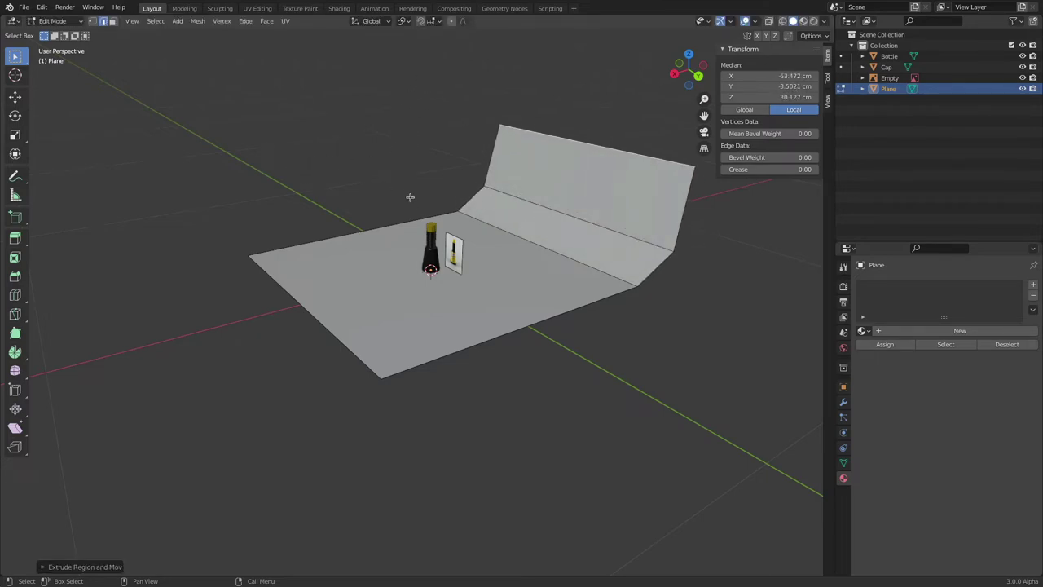
middle_drag(416, 203, 286, 207)
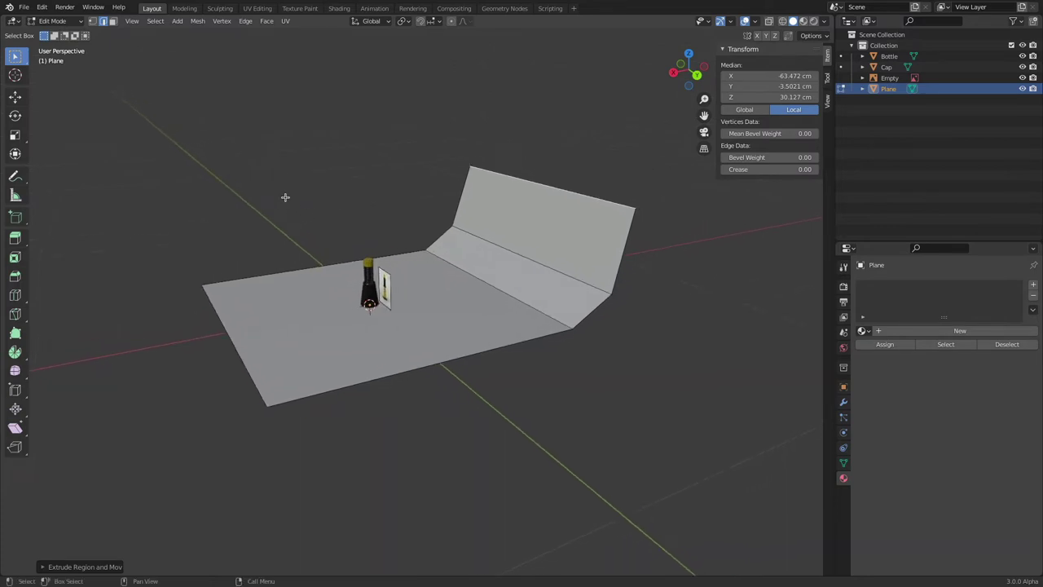
key(ctrl+z)
key(ctrl+z)
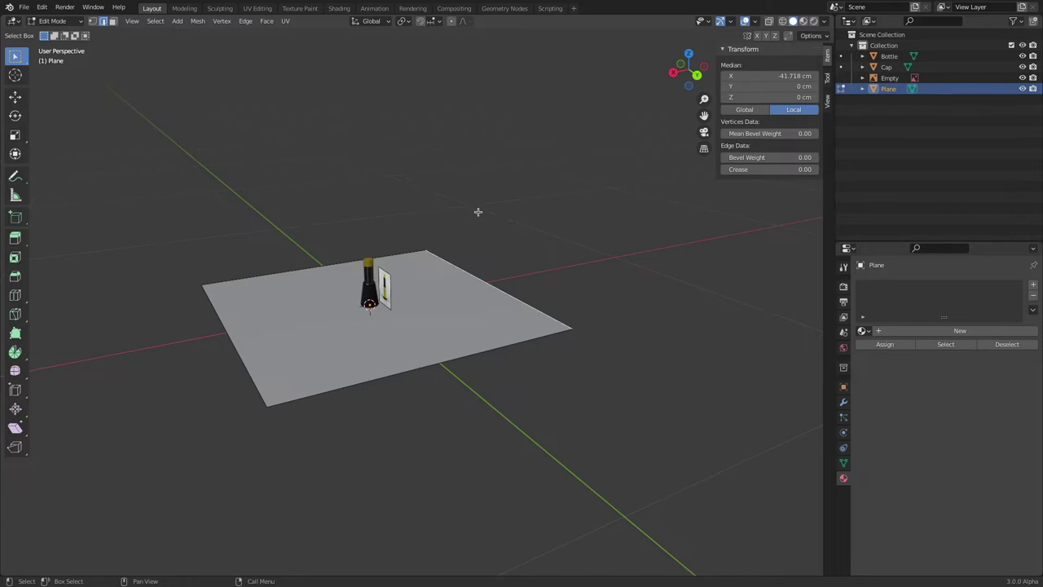
- Extrude the plane's rear edge straight up along Z by about 49 cm to form a back wall
key(e)
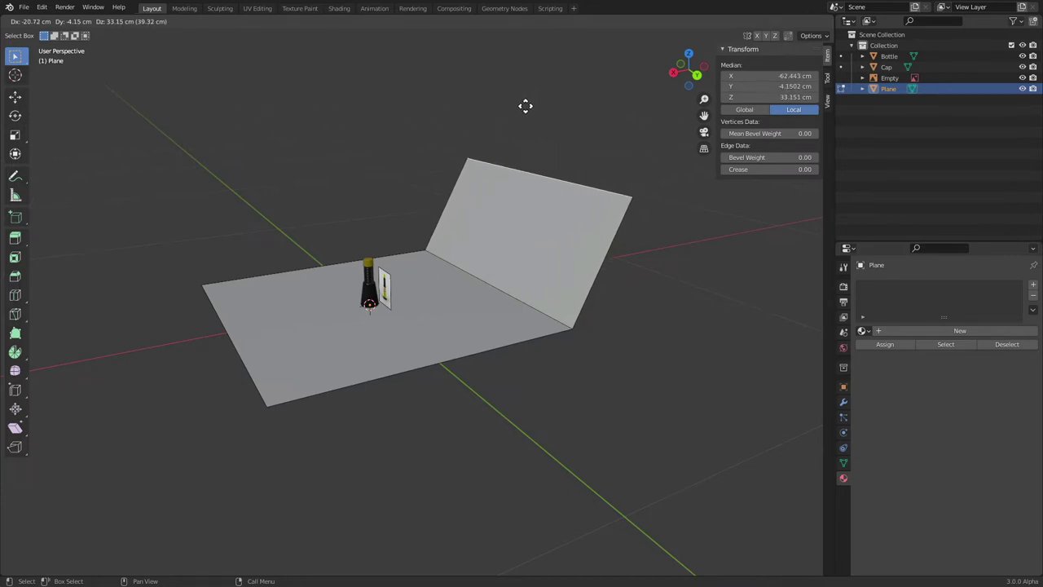
key(z)
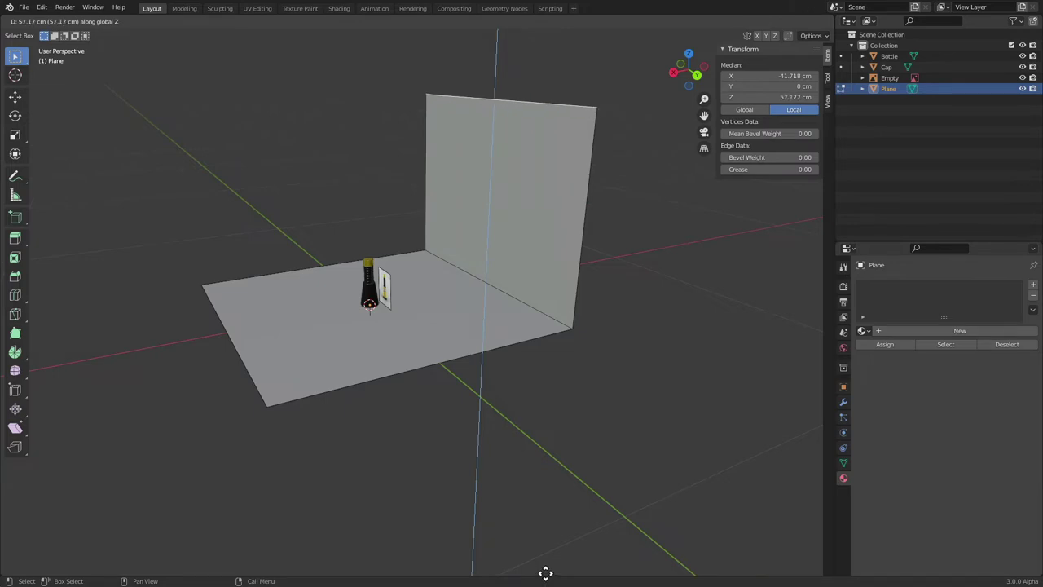
click(542, 60)
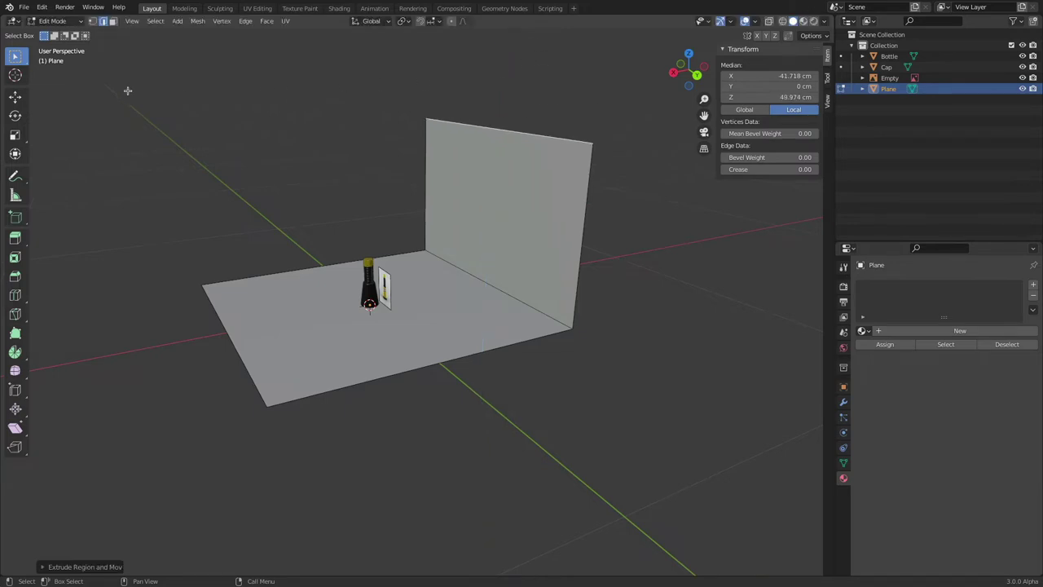
- Move the back wall's upper edge about 30 cm along negative X so the wall leans away from the bottle
middle_drag(370, 121, 472, 231)
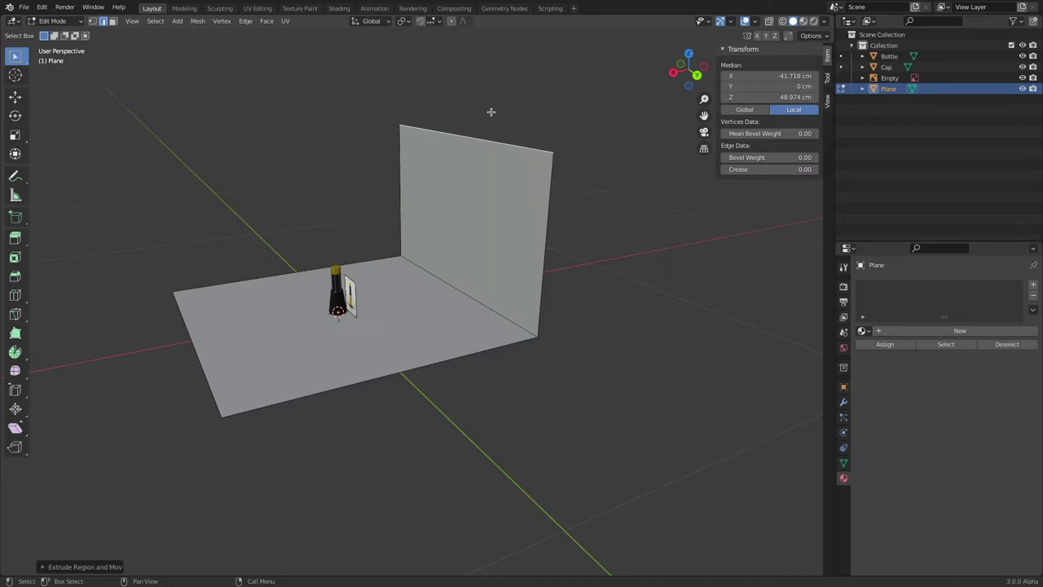
key(g)
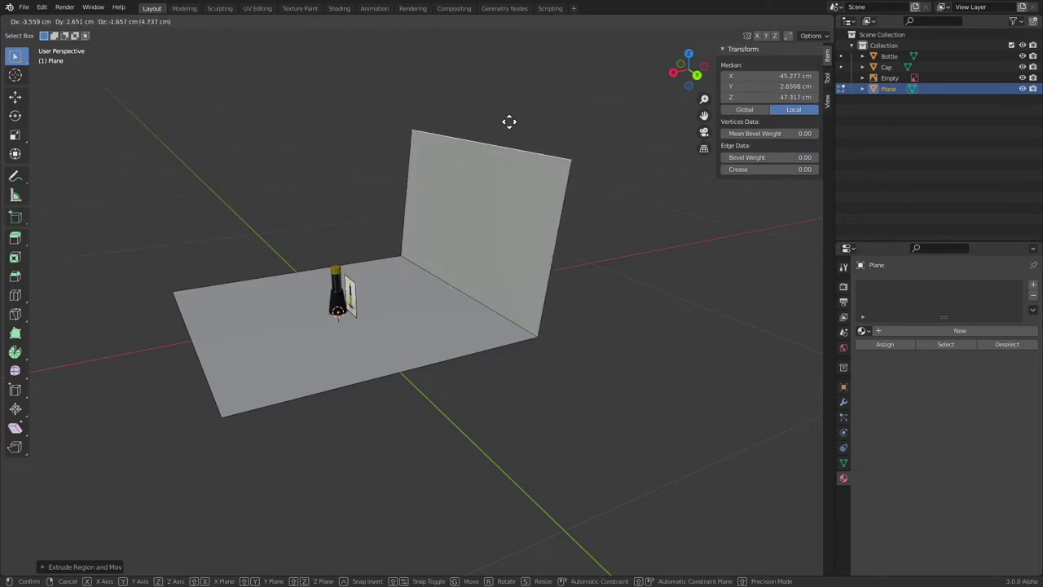
key(x)
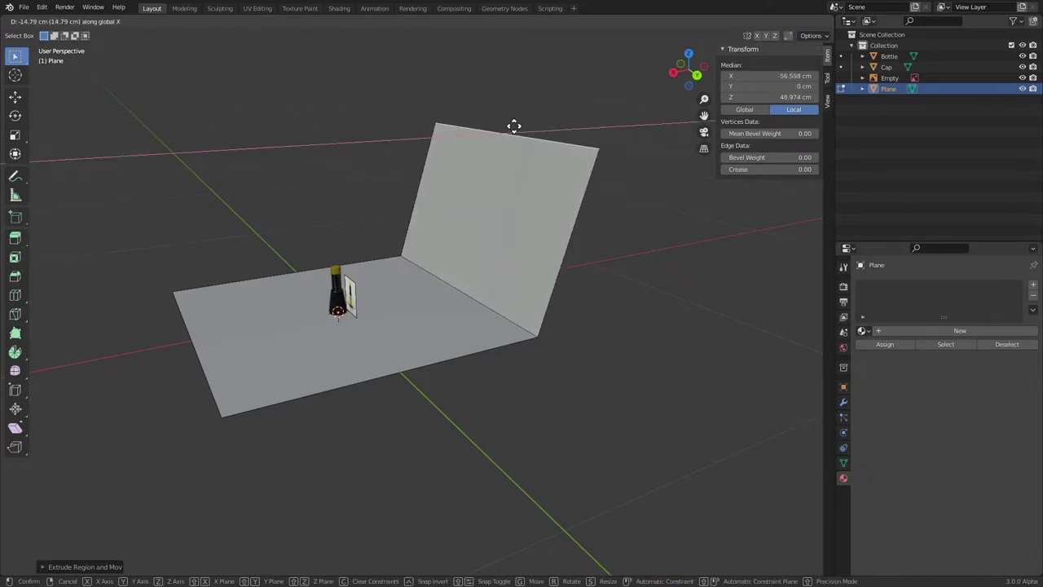
click(541, 121)
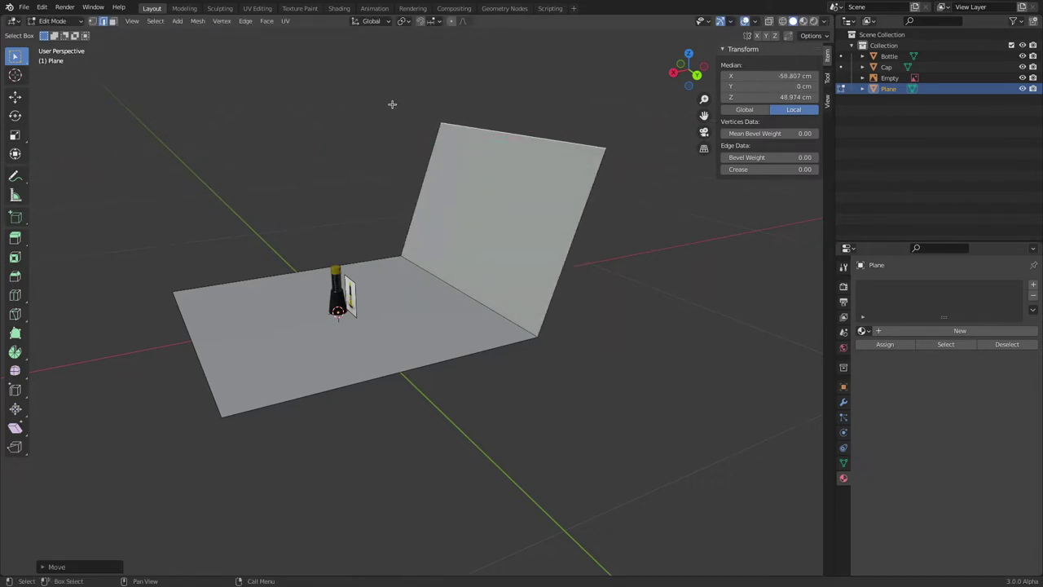
click(15, 97)
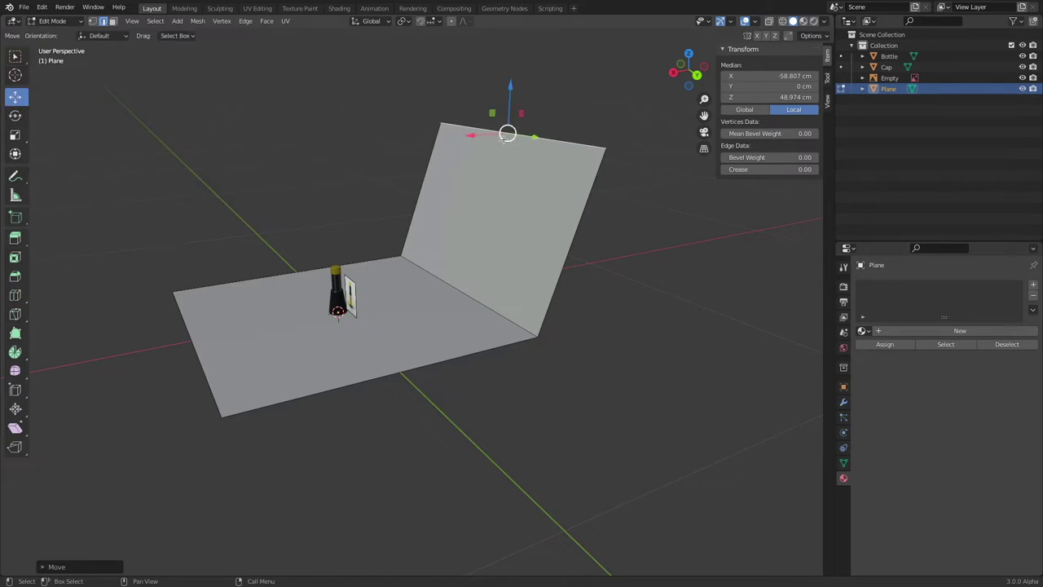
drag(477, 136, 506, 138)
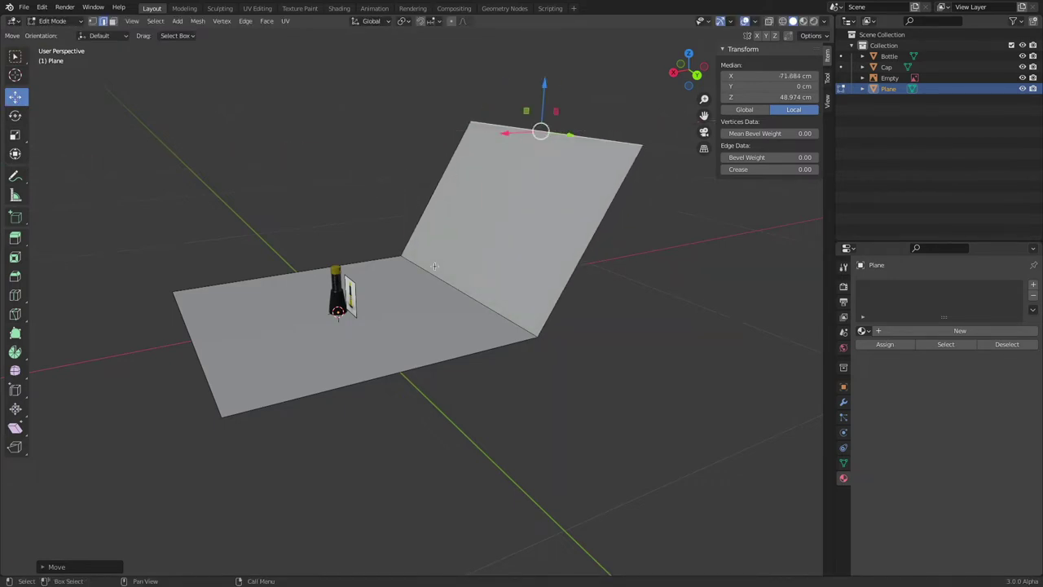
- Select the crease between floor and wall, return to Object Mode and add a Bevel modifier to the plane
middle_drag(433, 266, 453, 292)
click(453, 295)
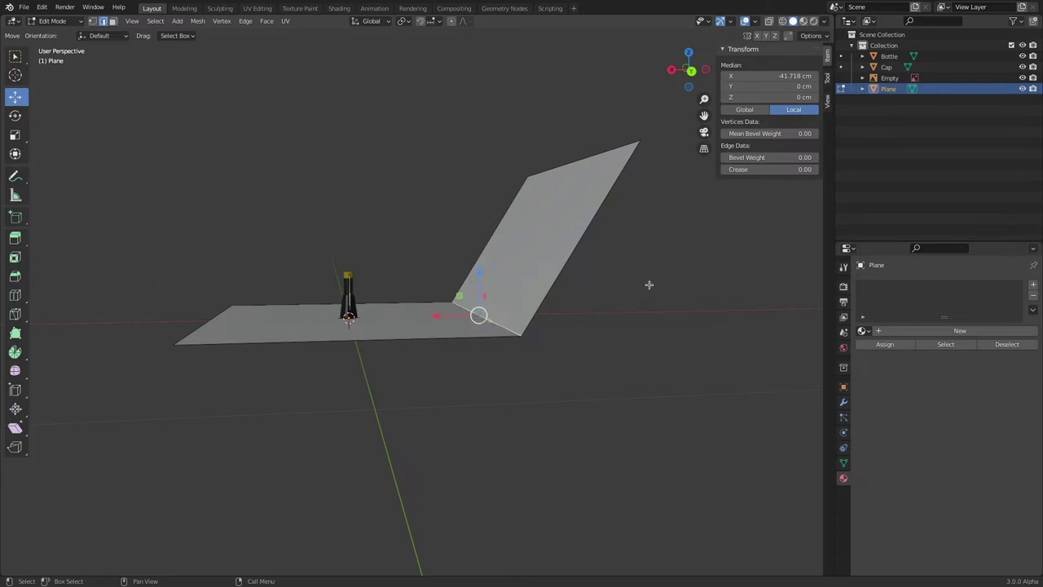
click(65, 22)
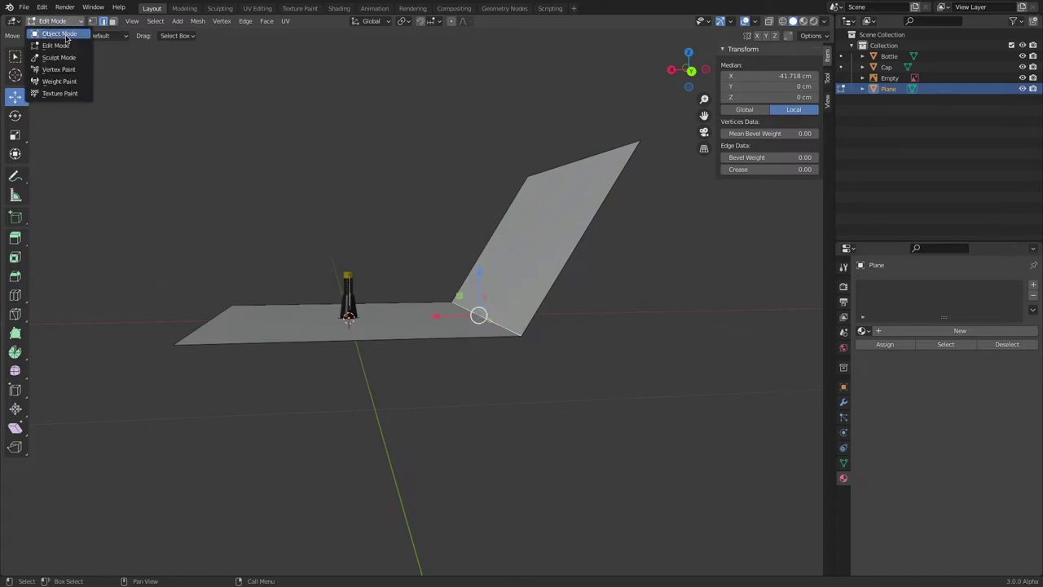
click(61, 34)
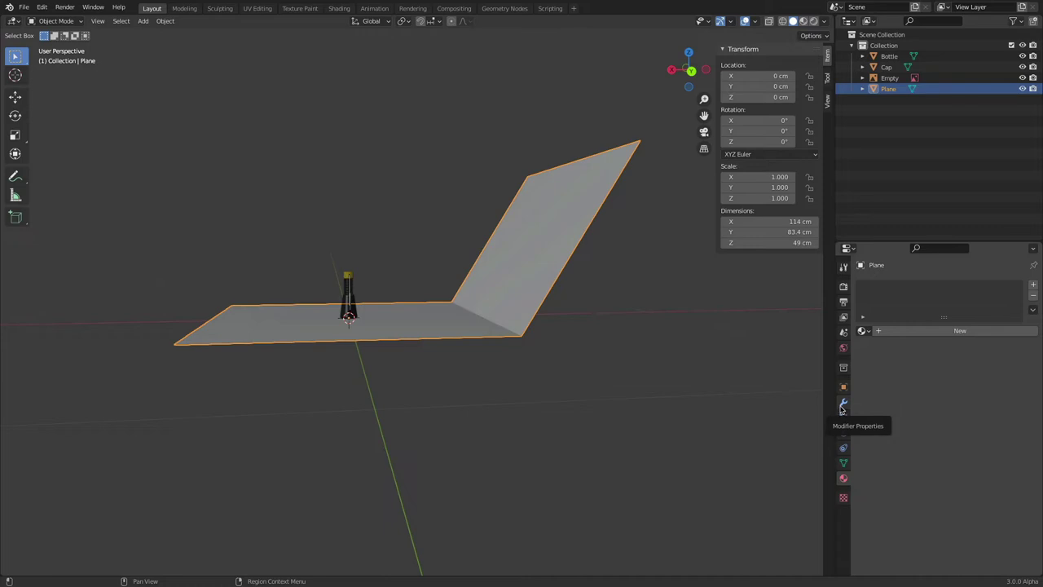
click(842, 407)
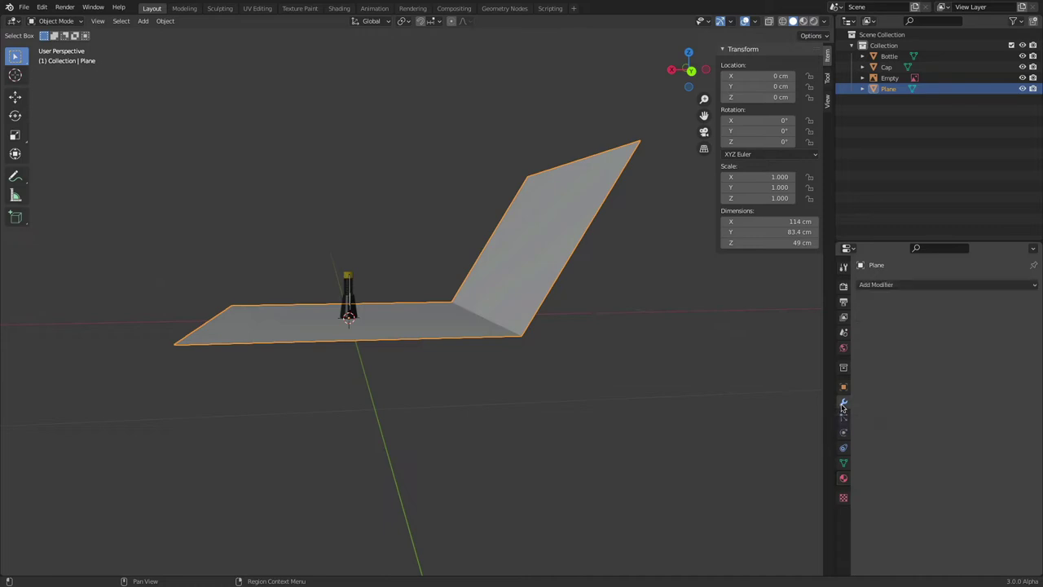
click(882, 286)
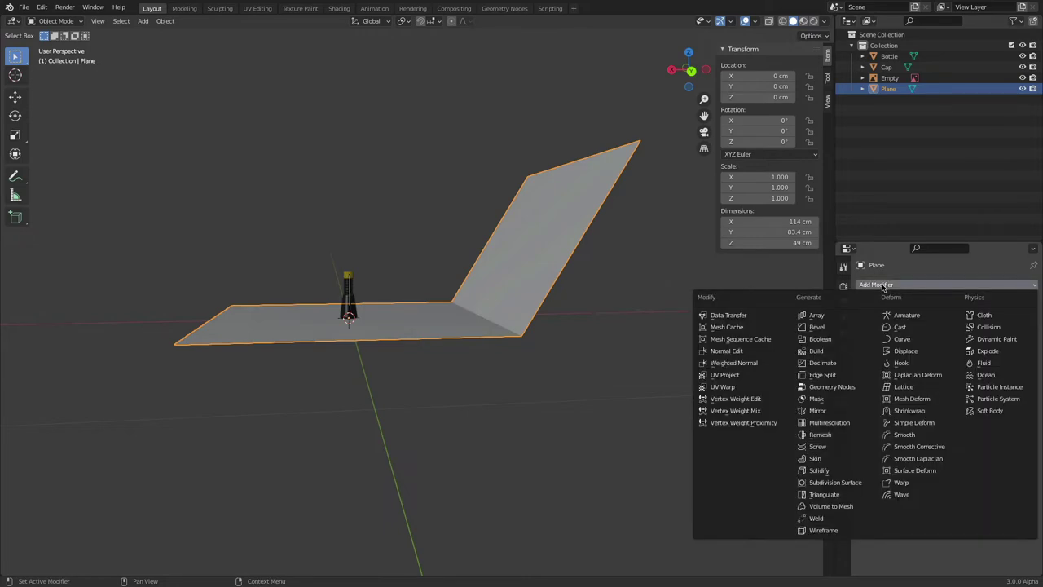
click(843, 327)
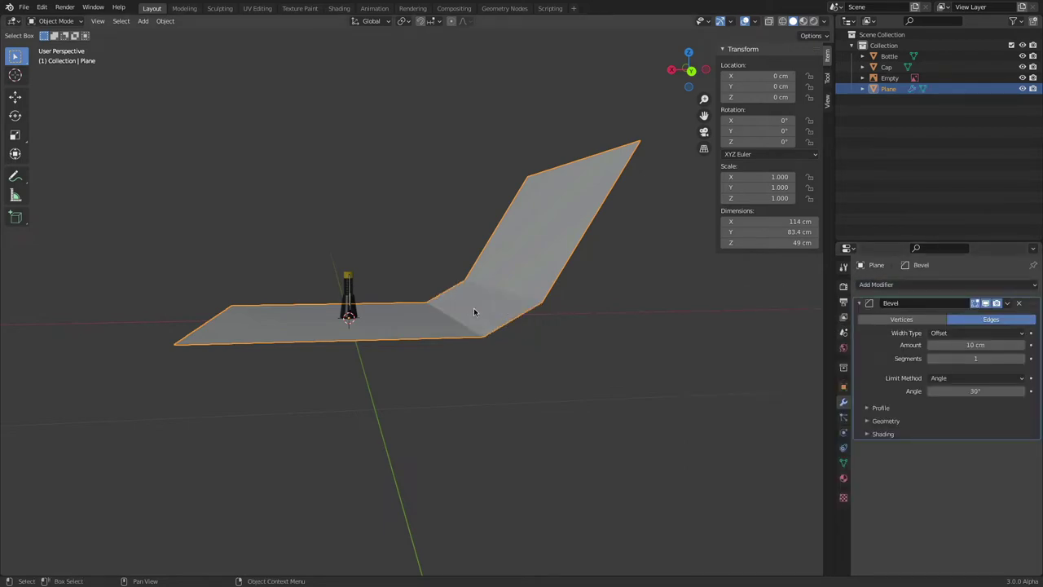
- Set the Bevel modifier's segments to 10
click(1022, 358)
click(1023, 359)
click(1023, 359)
click(1023, 359)
click(1023, 358)
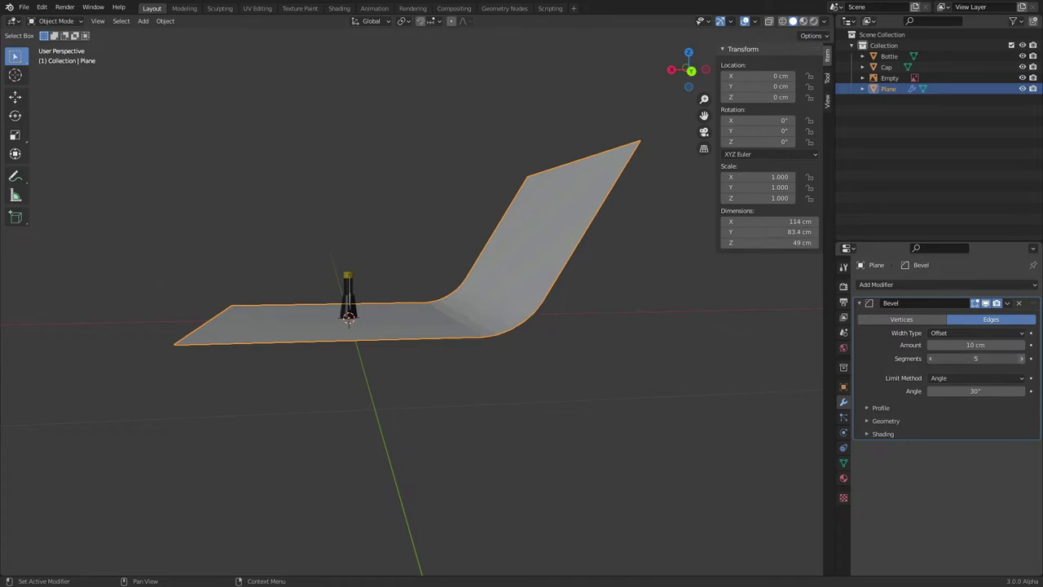
click(1023, 358)
click(1023, 359)
click(1023, 358)
click(1023, 359)
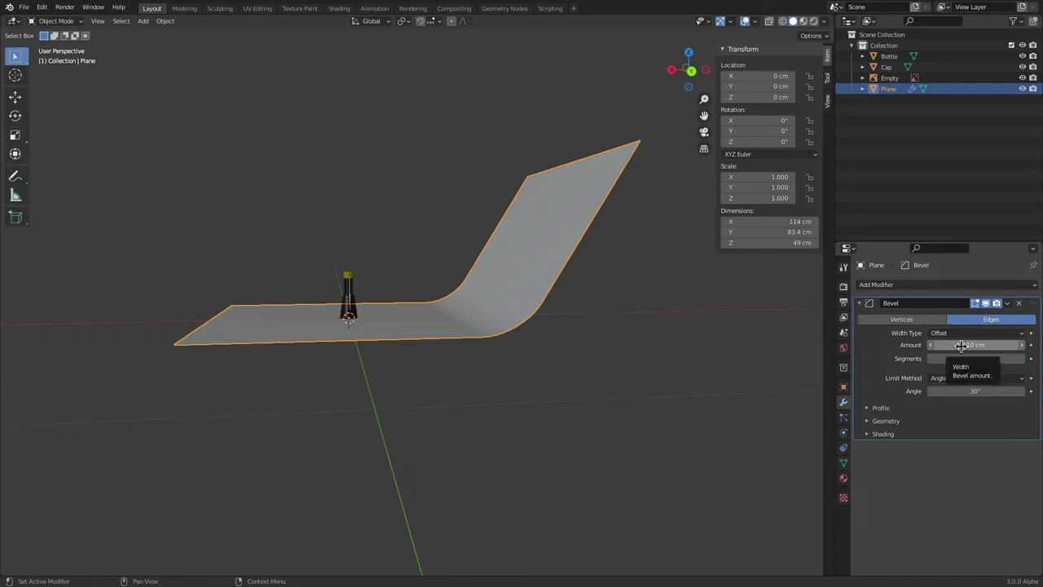
- Widen the backdrop's curve by trying a bevel amount of 16 cm and settling on 18 cm
click(961, 346)
text(16)
key(Return)
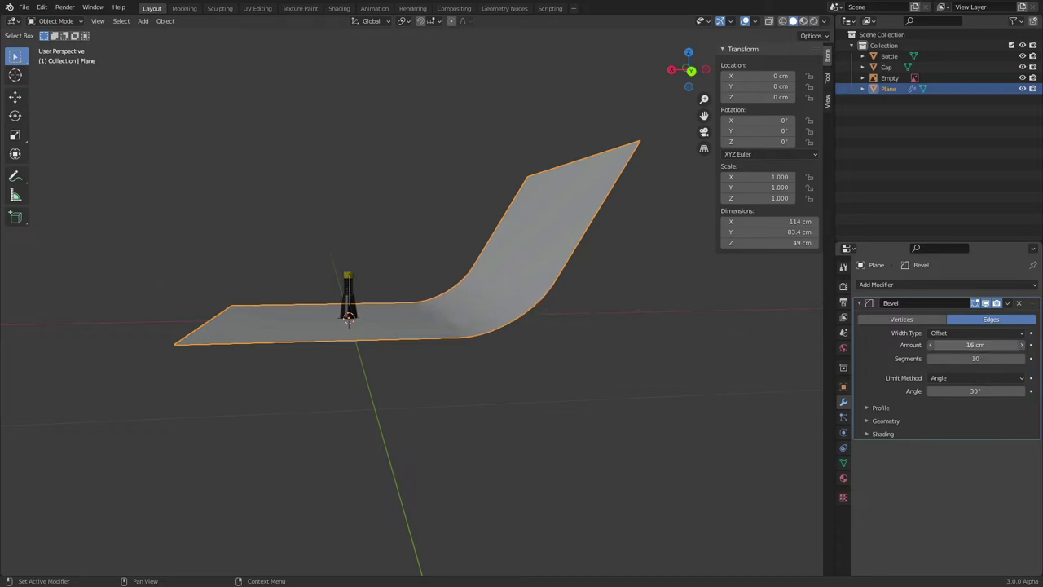
drag(976, 345, 966, 345)
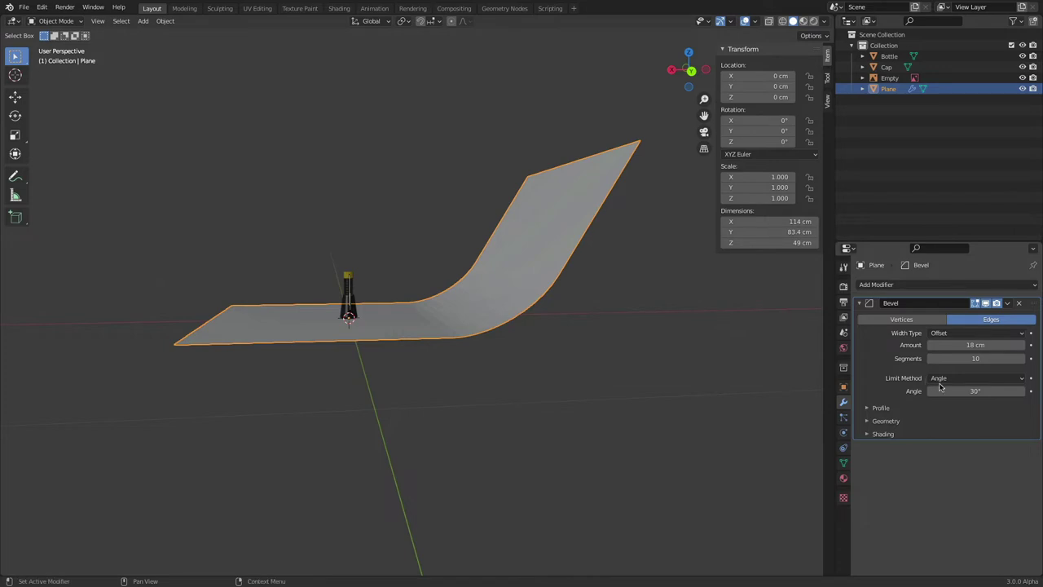
- Try different bevel profile shapes such as 0.71, and set the shape back to 0.5
click(864, 409)
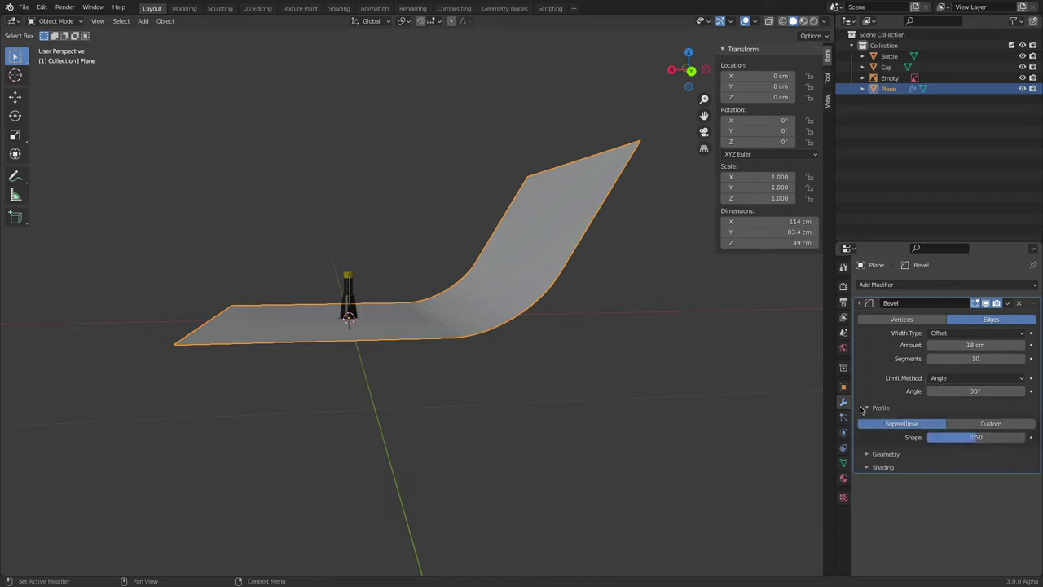
mouse_move(977, 436)
mouse_down()
mouse_move(991, 436)
mouse_move(966, 437)
mouse_move(979, 437)
mouse_up()
drag(976, 437, 990, 437)
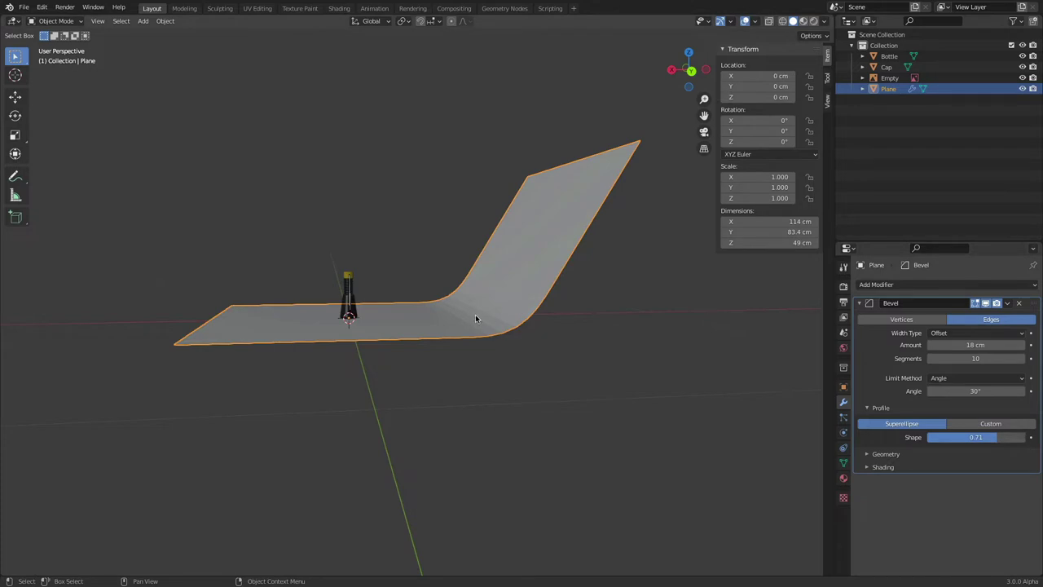
mouse_move(980, 441)
mouse_down()
mouse_move(941, 442)
mouse_move(961, 442)
mouse_up()
click(994, 437)
text(.5)
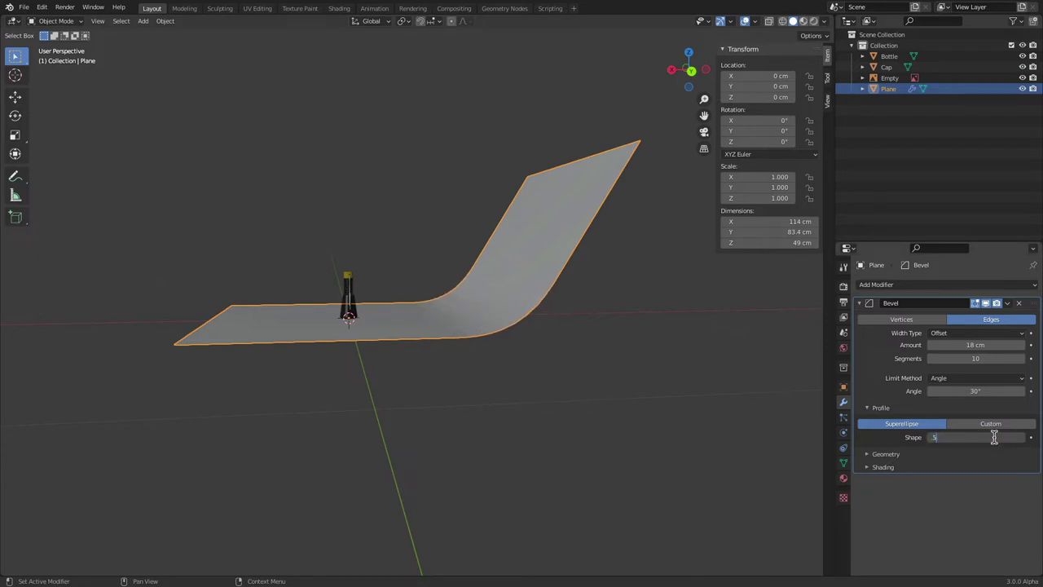
key(Return)
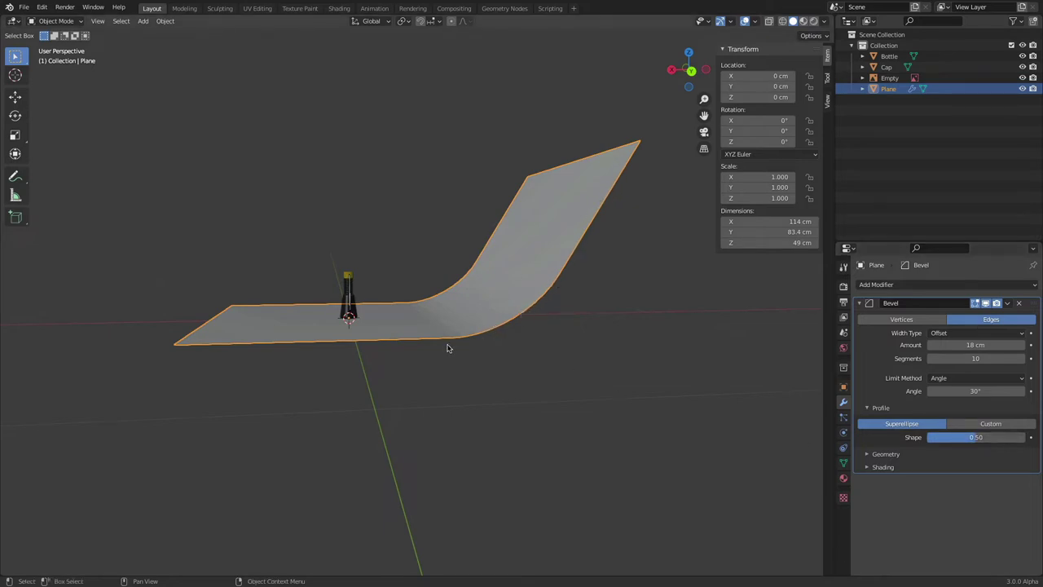
- Set the Bevel profile shape to 0.66 and shade the backdrop plane smooth
drag(971, 437, 987, 437)
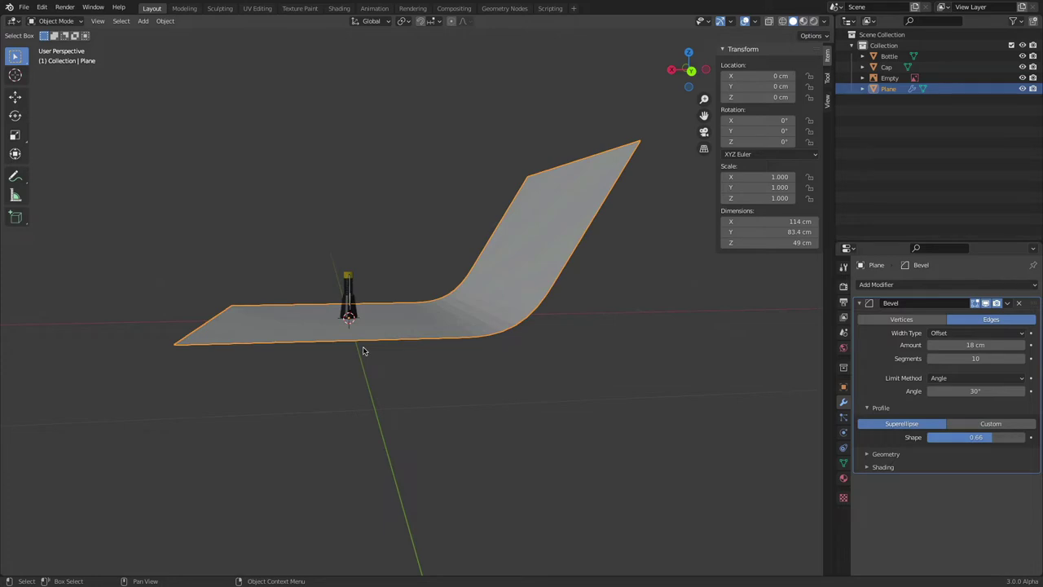
right_click(438, 315)
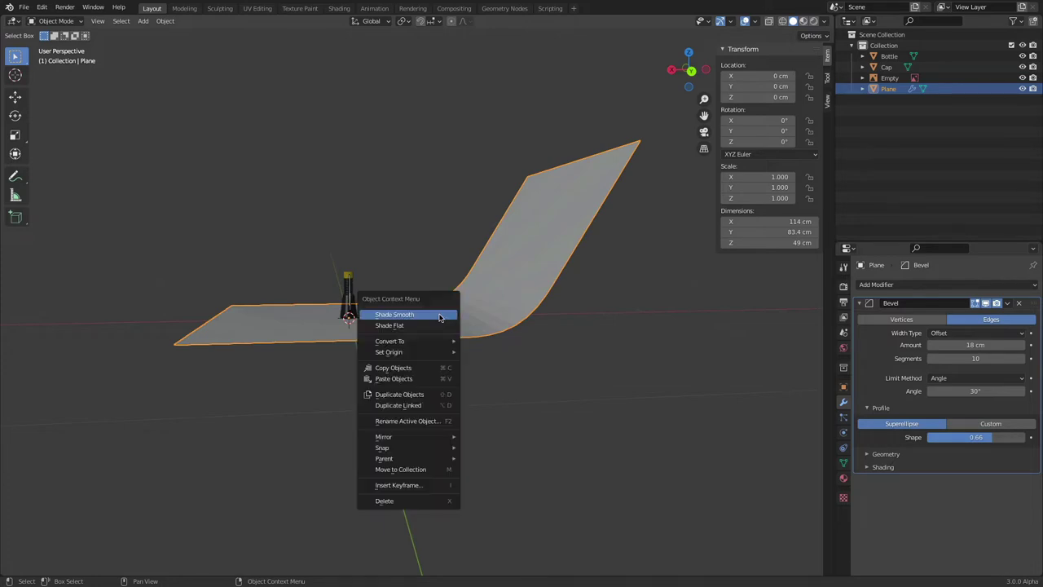
click(438, 315)
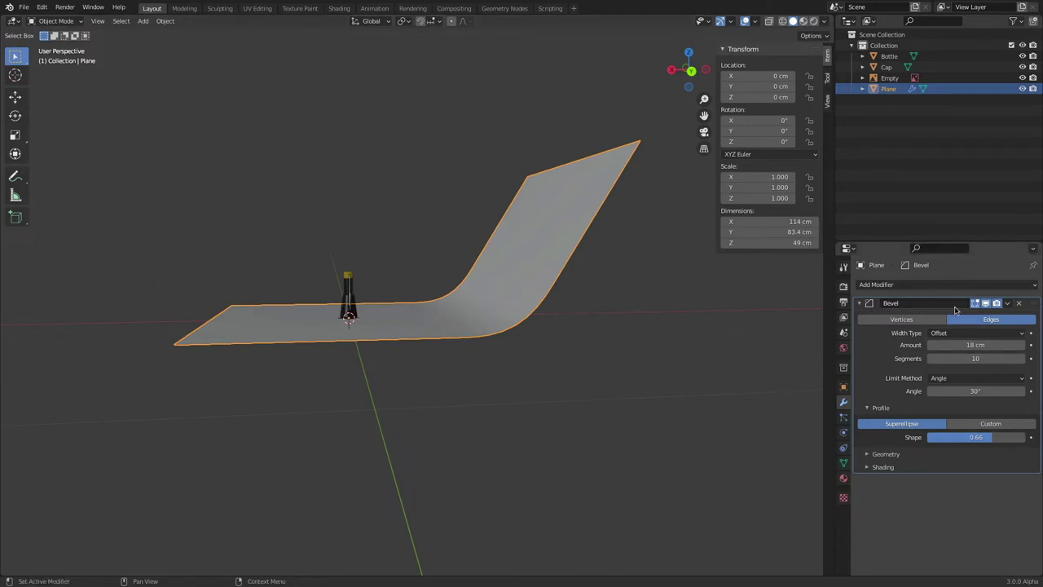
- In Edit Mode, move the backdrop's upper edge along X to about -63.9 cm to steepen the wall, and return to Object Mode
click(57, 21)
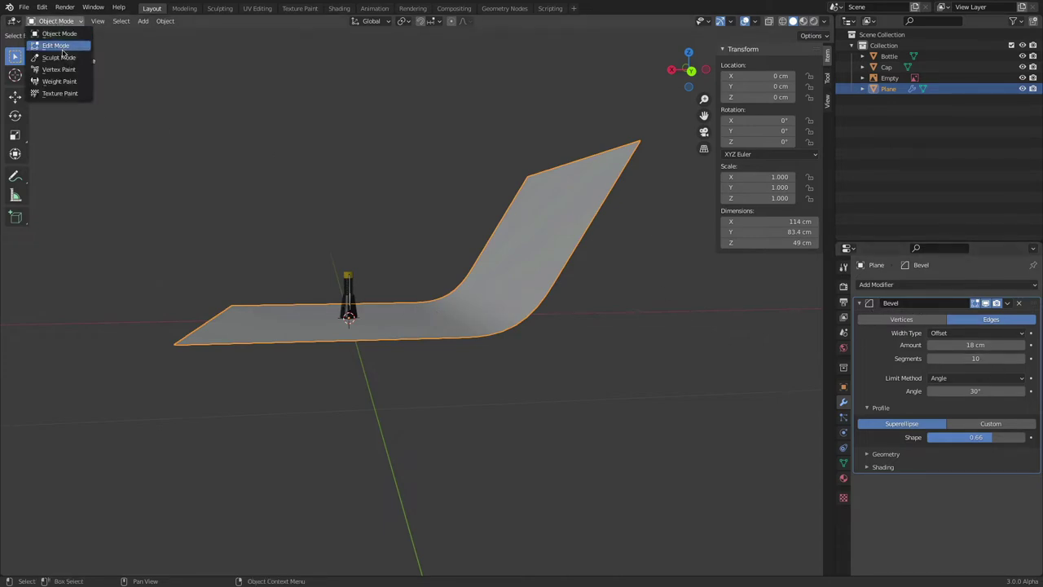
click(57, 46)
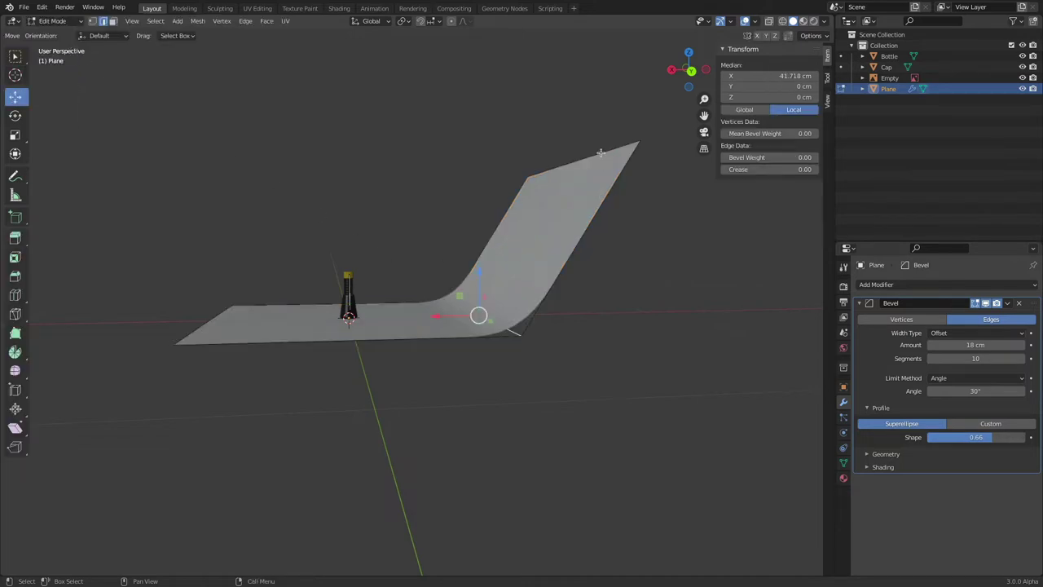
key(g)
key(x)
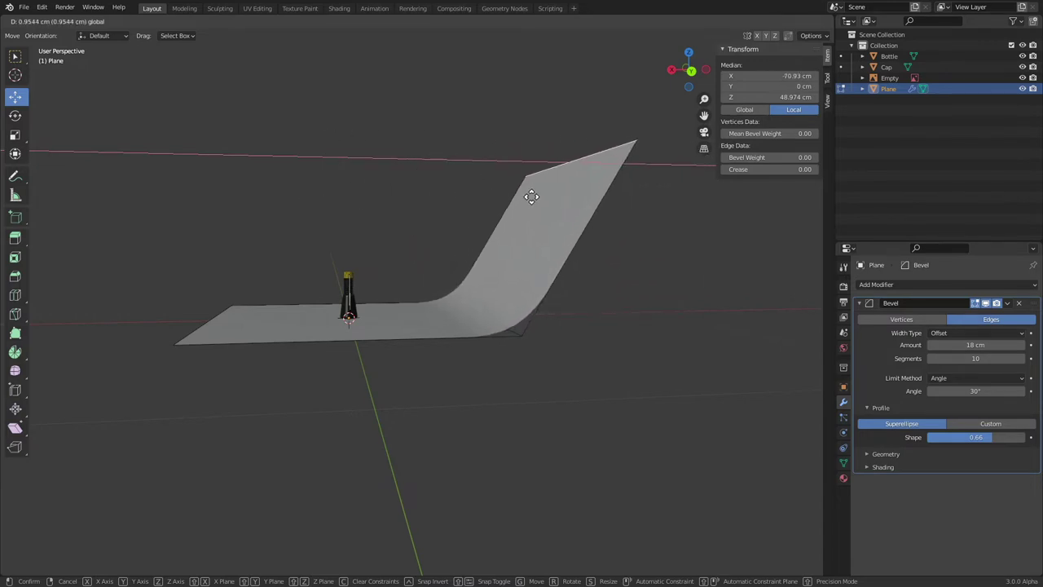
click(505, 194)
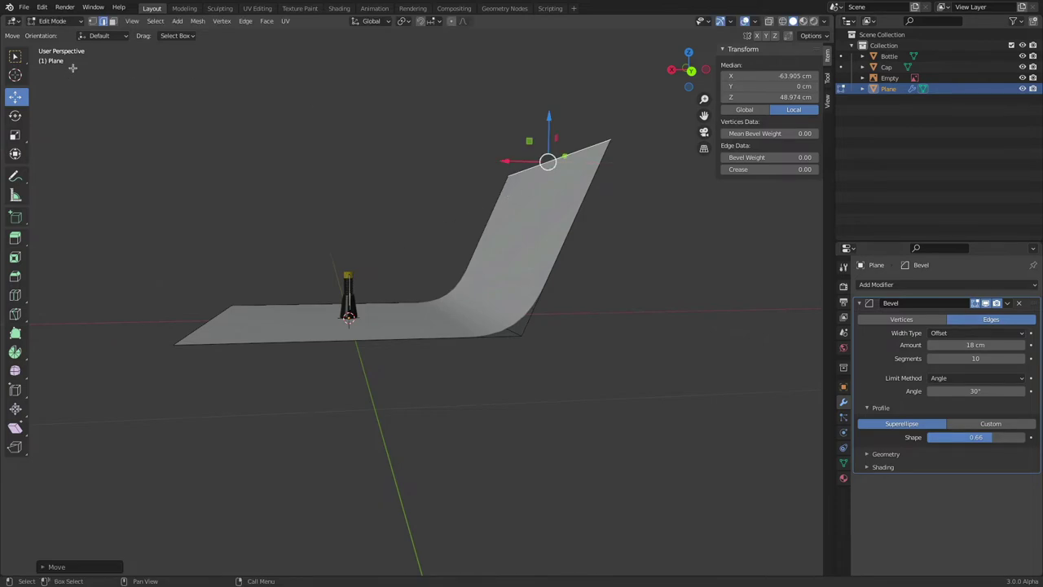
click(55, 21)
click(55, 32)
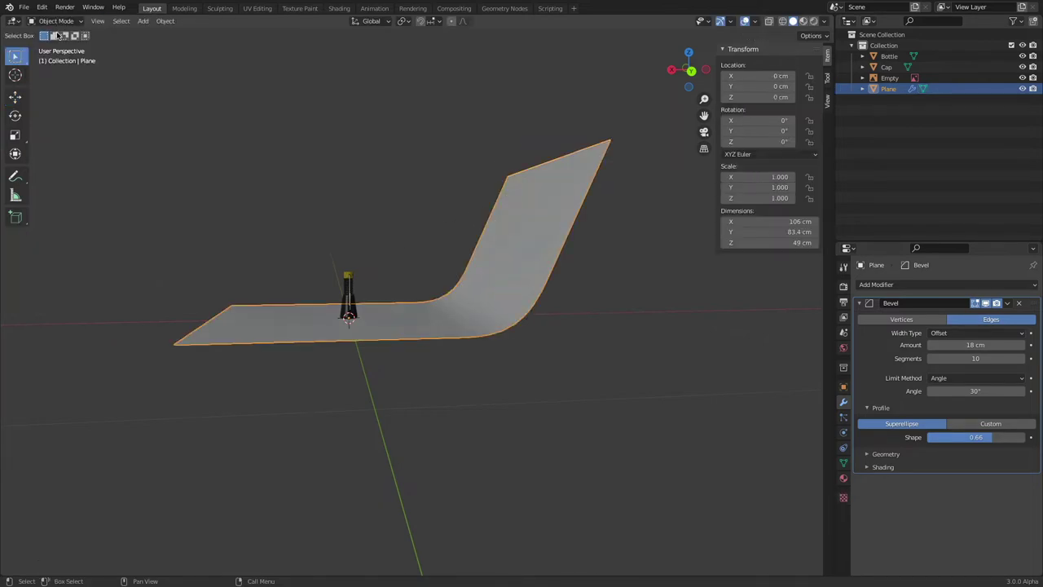
- Try shifting the backdrop about 17 cm along negative X, and clear its location back to the origin
middle_drag(391, 269, 560, 283)
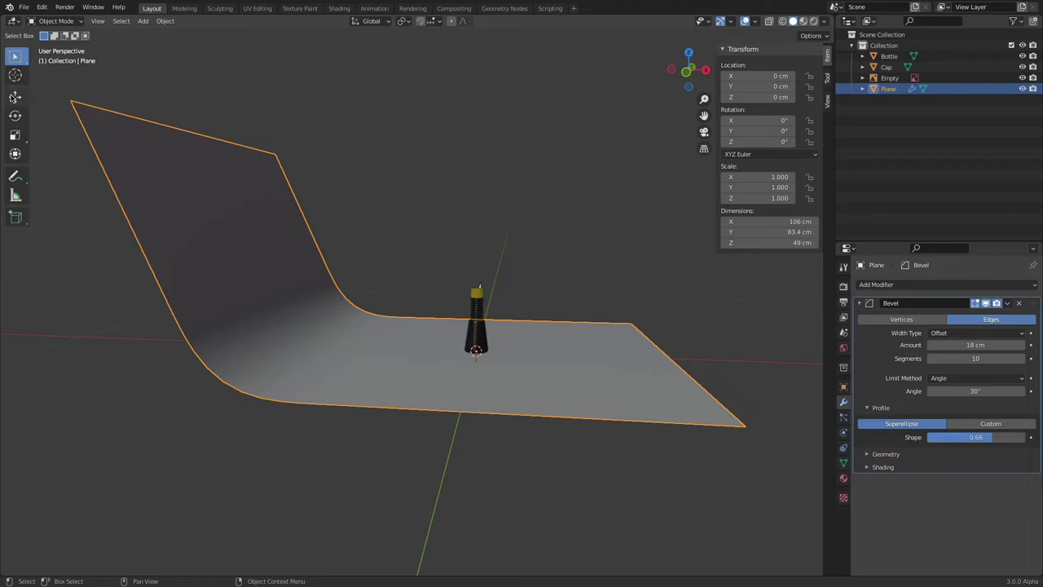
click(15, 96)
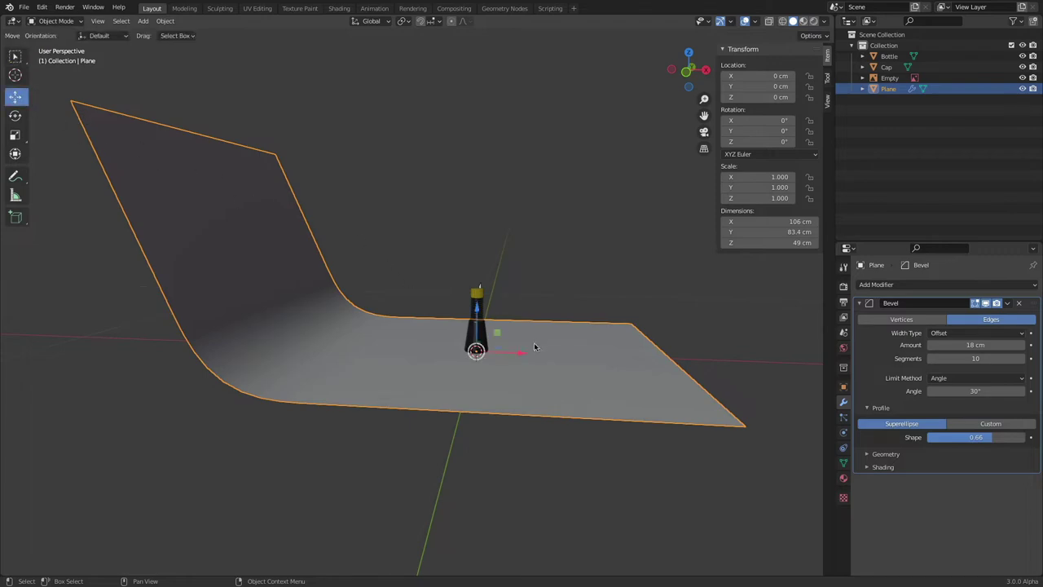
drag(521, 355, 448, 337)
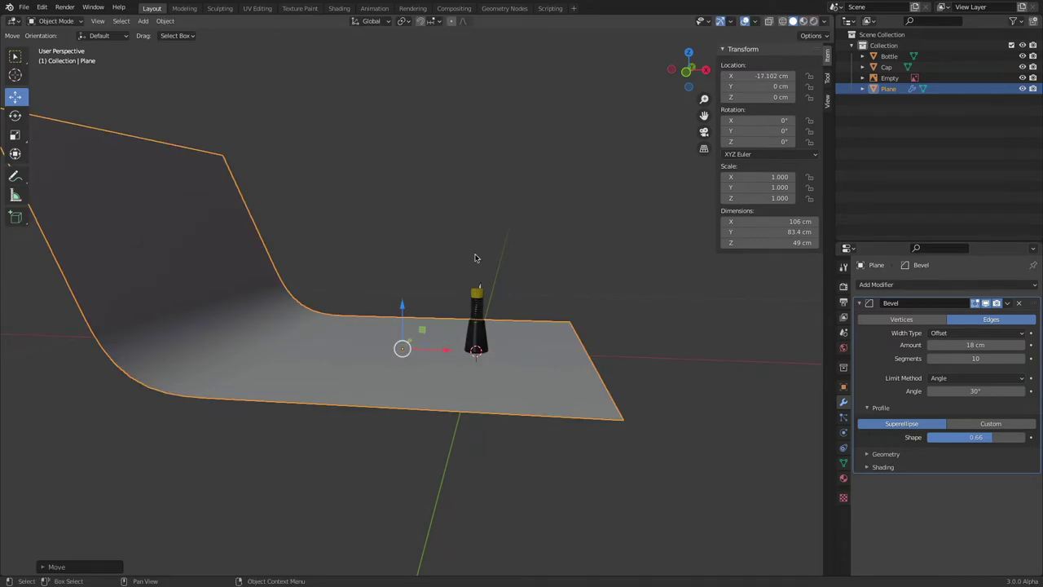
key(alt+g)
- Examine the bottle on the backdrop from the front and compare it with the reference photo
scroll(532, 358, up, 2)
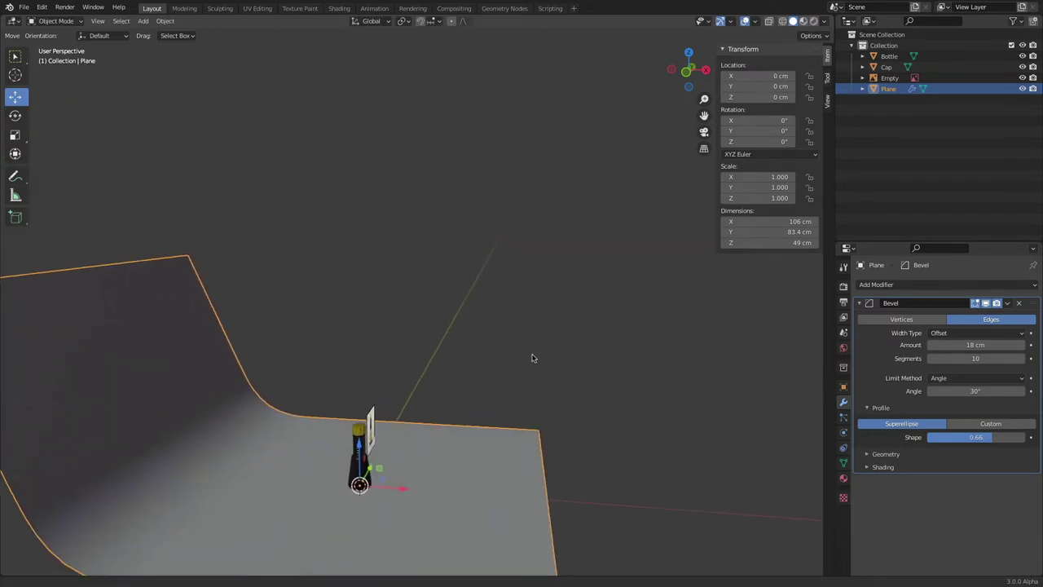
middle_drag(532, 358, 421, 320)
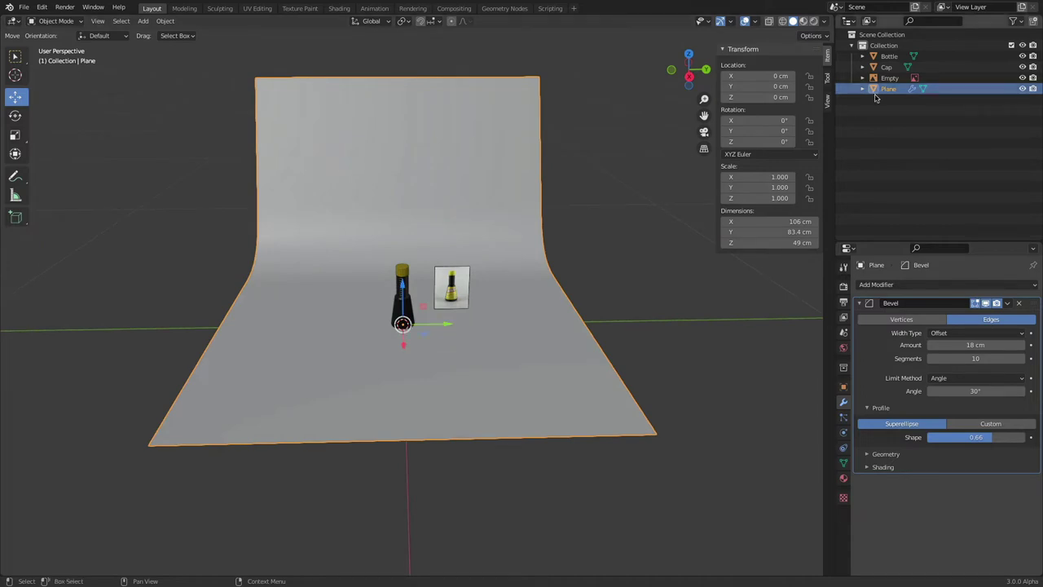
scroll(454, 262, up, 3)
scroll(372, 209, up, 5)
scroll(367, 197, down, 3)
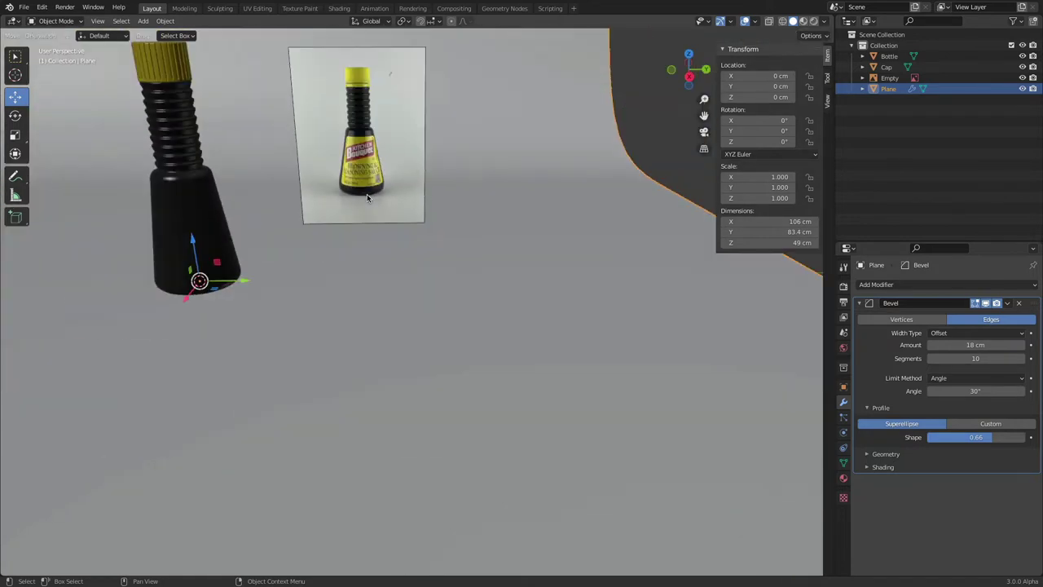
scroll(369, 138, down, 8)
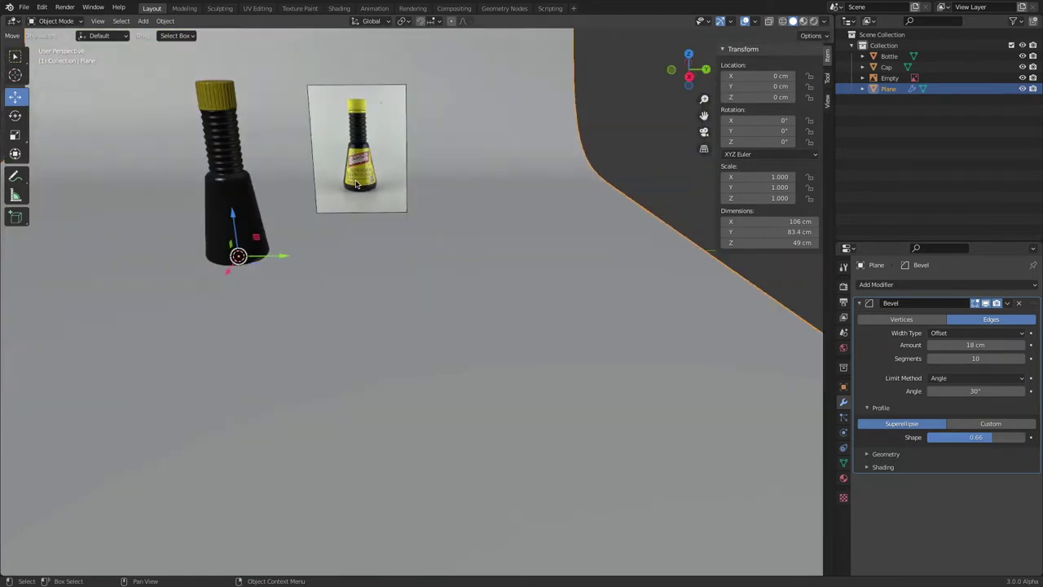
- Add a camera and move it along X to about 100 cm in front of the bottle
middle_drag(514, 220, 493, 314)
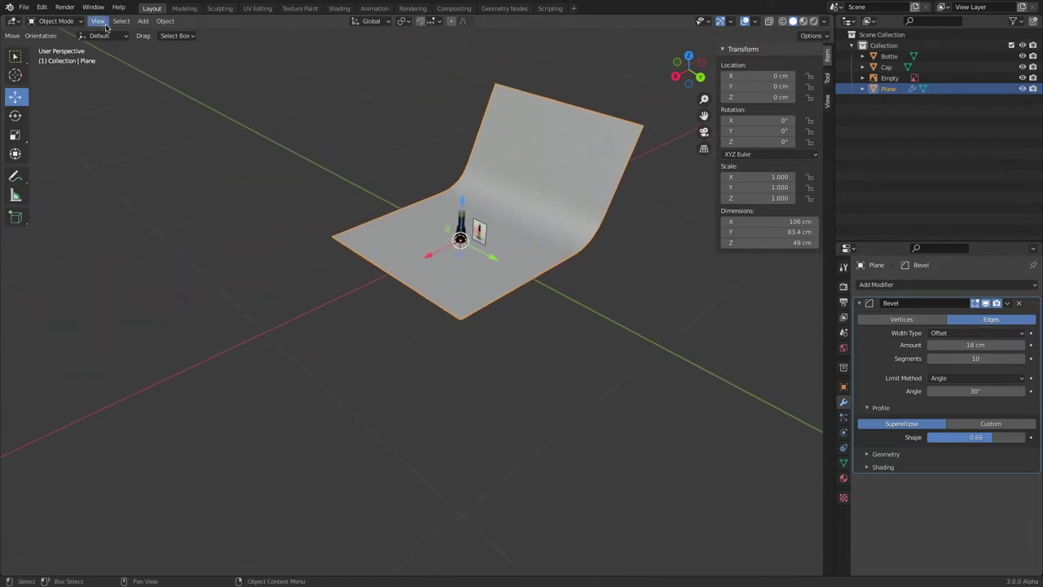
click(144, 21)
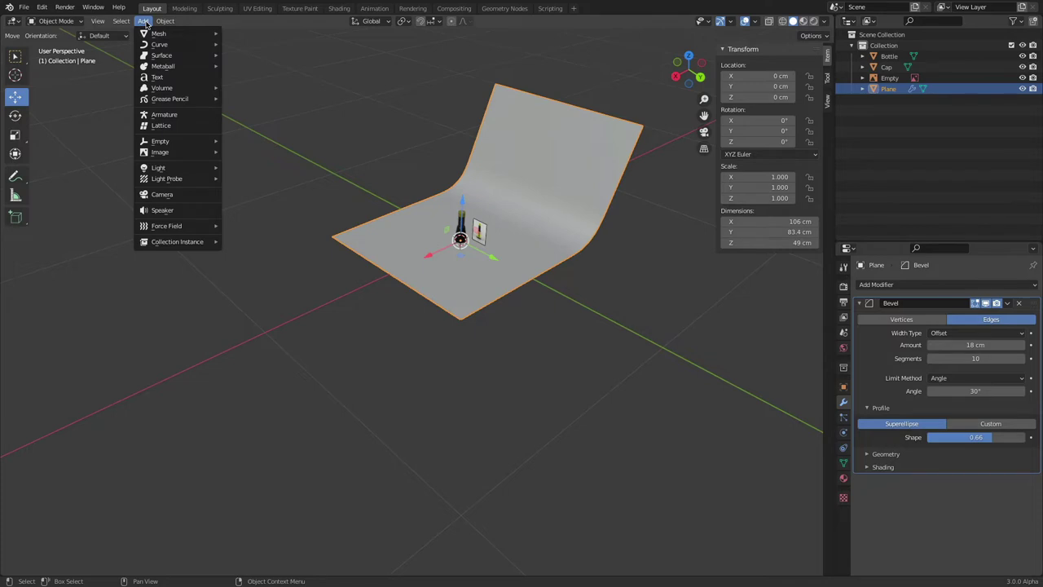
click(186, 197)
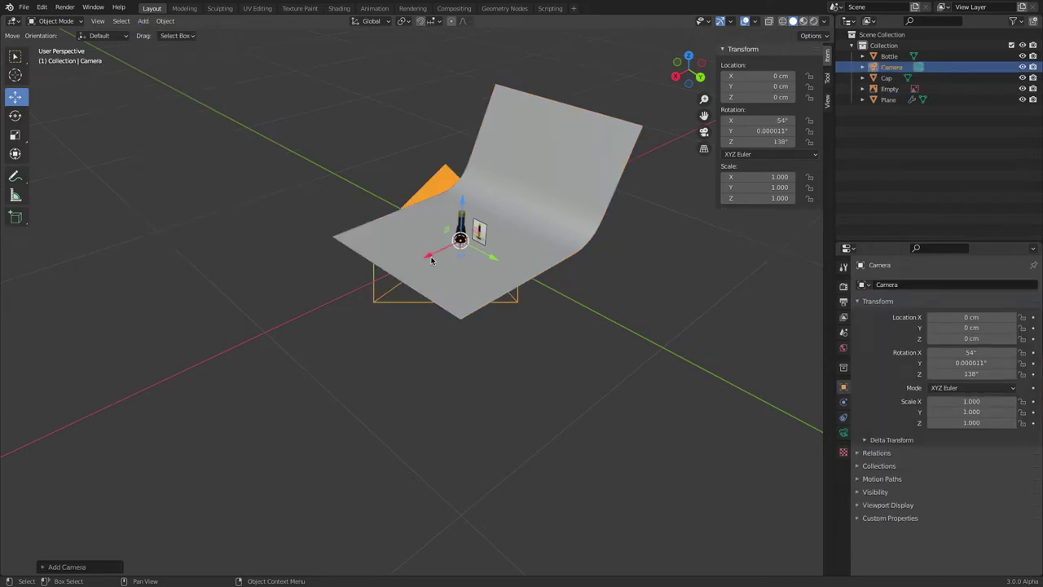
drag(426, 259, 244, 330)
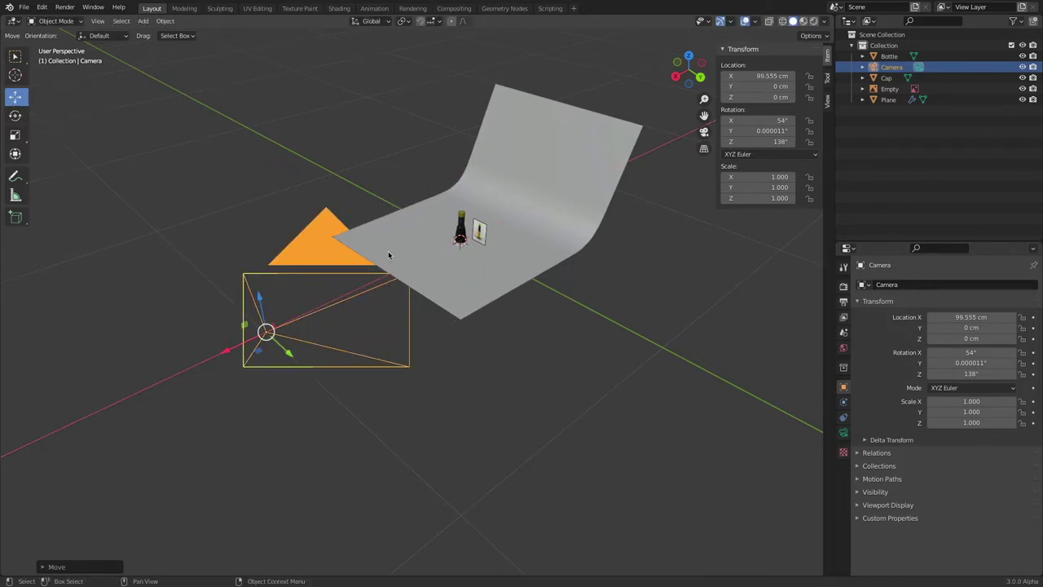
- Reset the camera's X, Y and Z rotation to 0°
drag(758, 130, 774, 131)
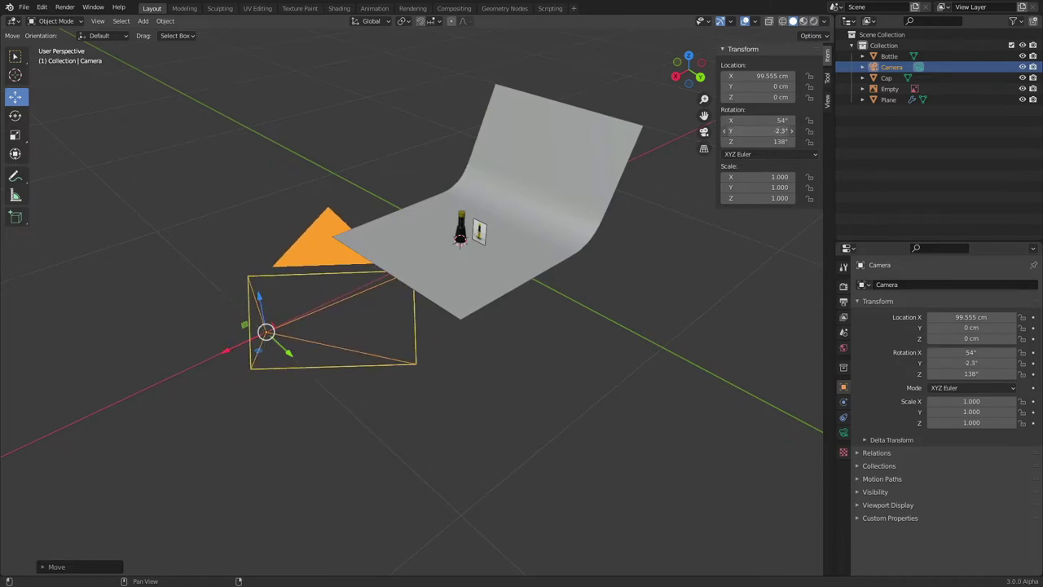
click(773, 121)
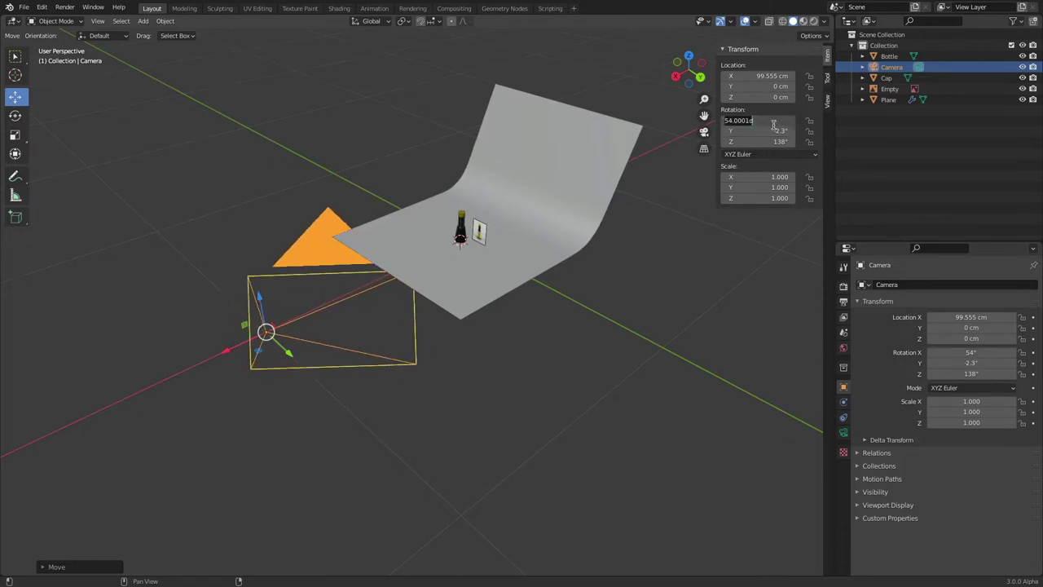
text(0)
key(Tab)
text(0)
key(Tab)
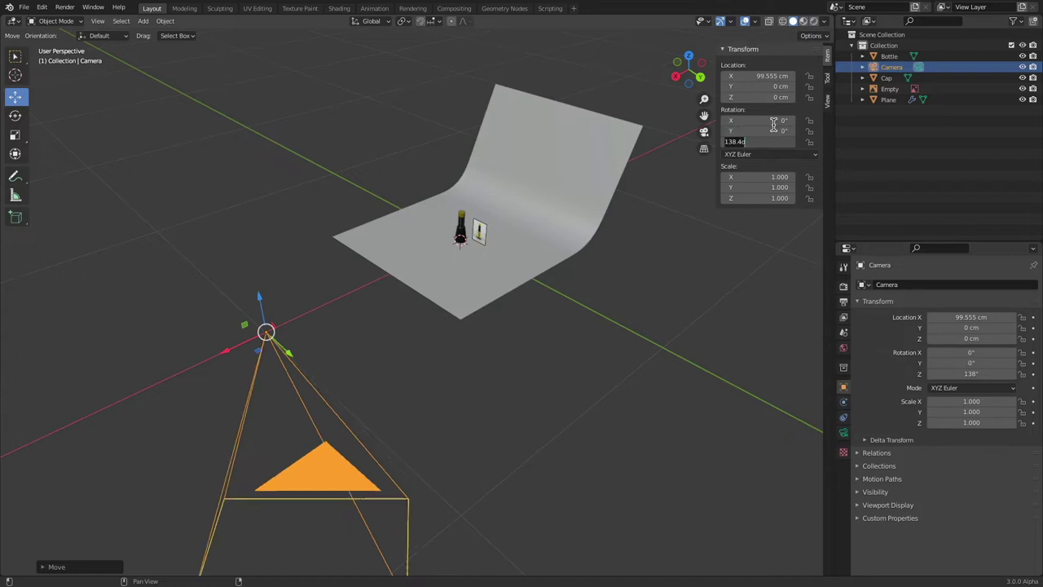
text(0)
key(Return)
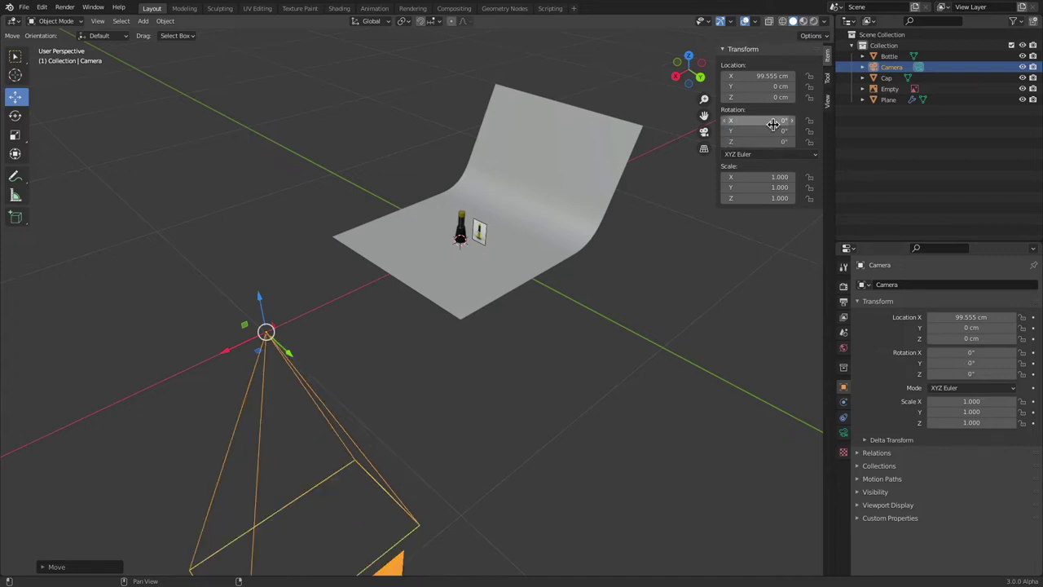
- Set the camera's Z rotation to 90° and scale the camera down to about 0.47
scroll(456, 216, down, 5)
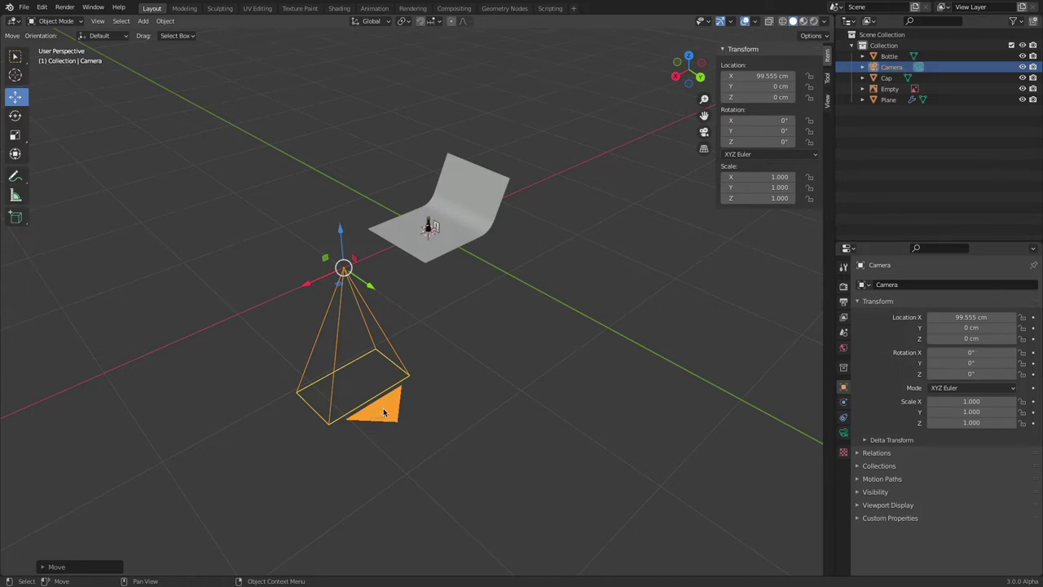
drag(754, 142, 780, 142)
click(769, 141)
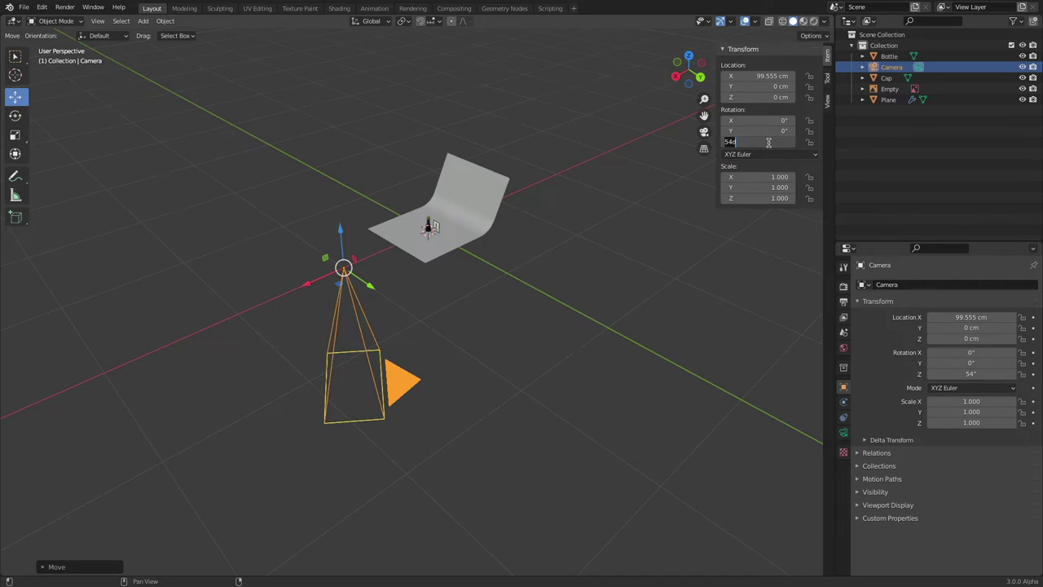
text(90)
key(Return)
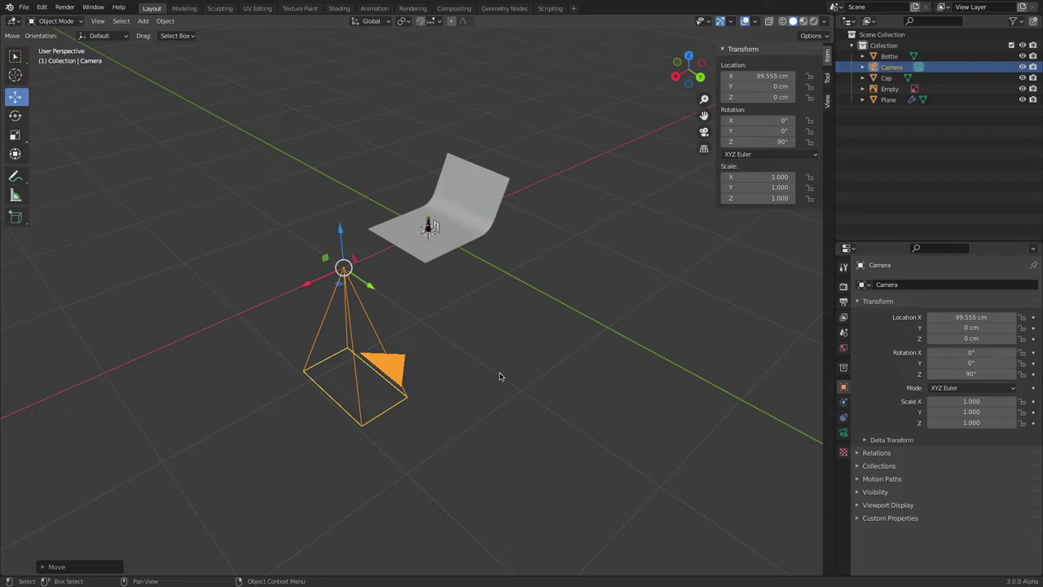
key(s)
click(412, 316)
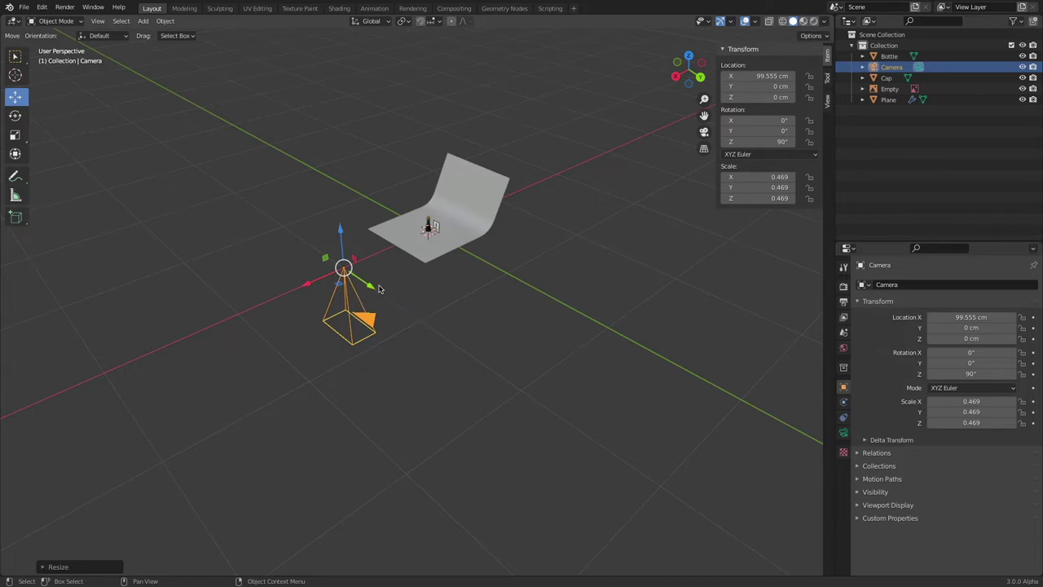
- Try a Z rotation of 44° for the camera and set it back to 90°
drag(766, 142, 737, 141)
click(766, 142)
text(90)
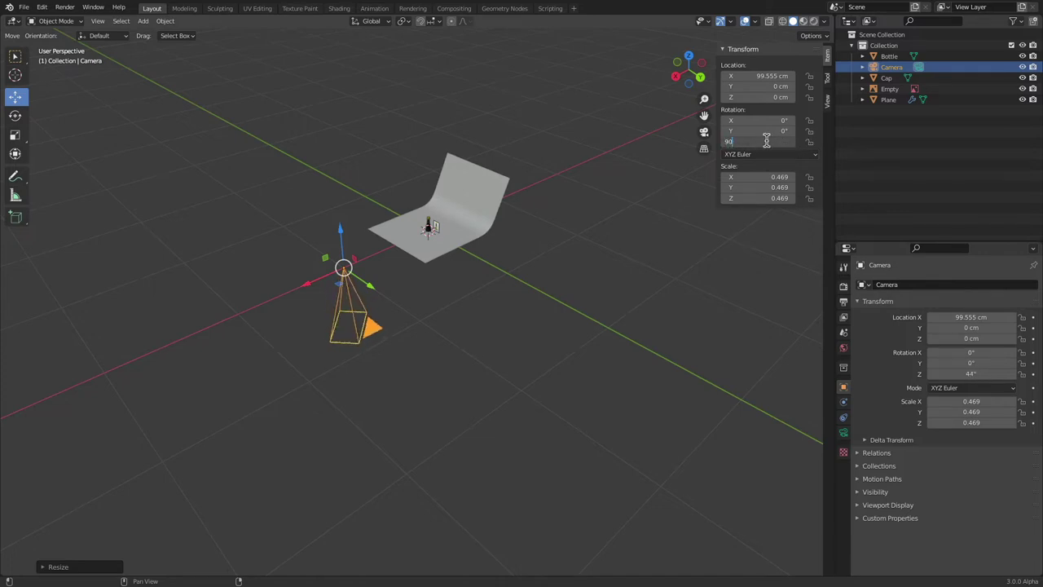
key(Return)
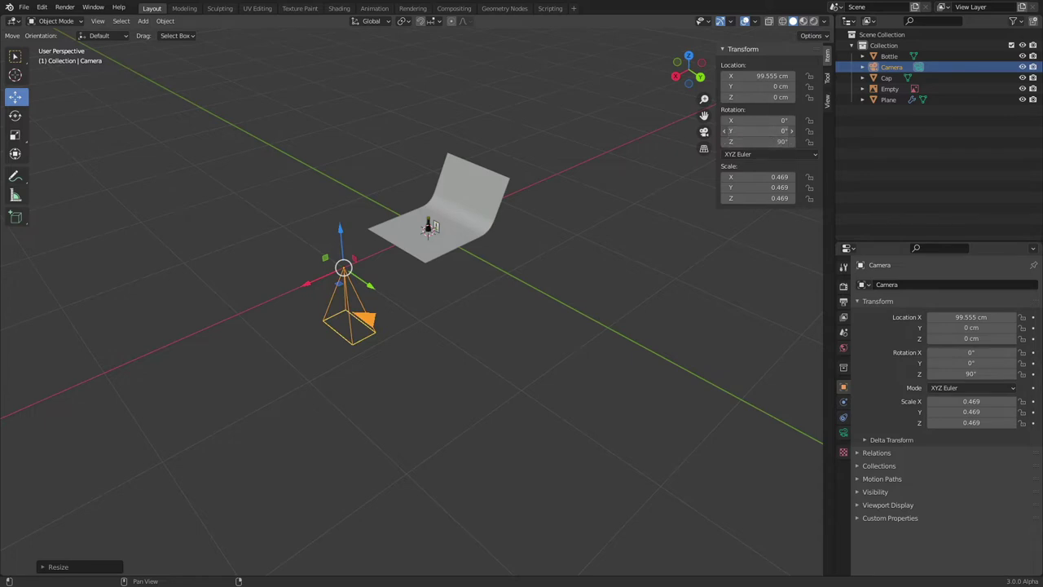
- Rotate the camera to 20.4° about the Y axis
drag(766, 130, 787, 130)
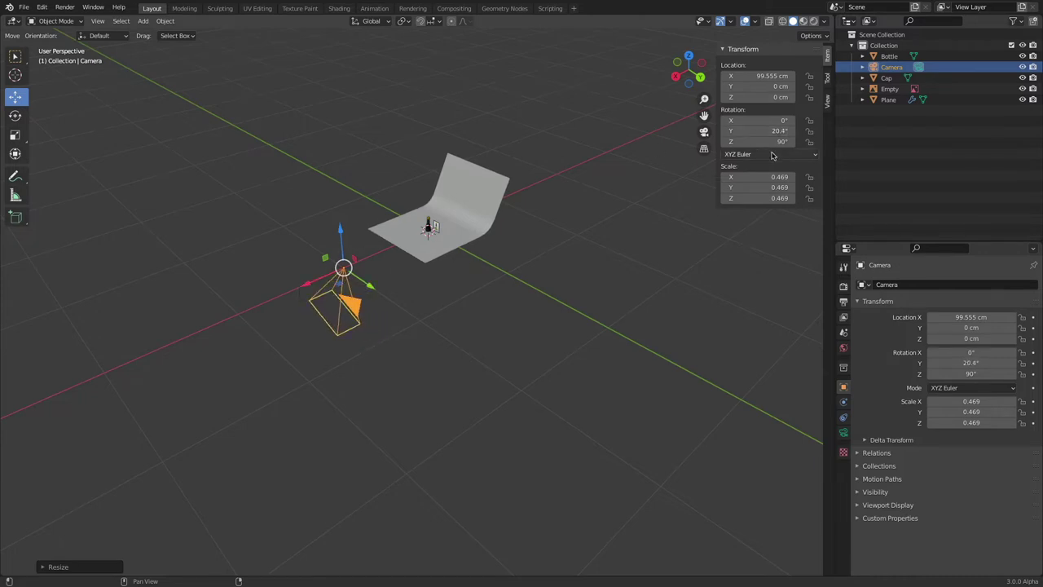
- Switch the transform orientation to Local and set the camera's rotation to 0° on Y and 90° on Z
click(370, 21)
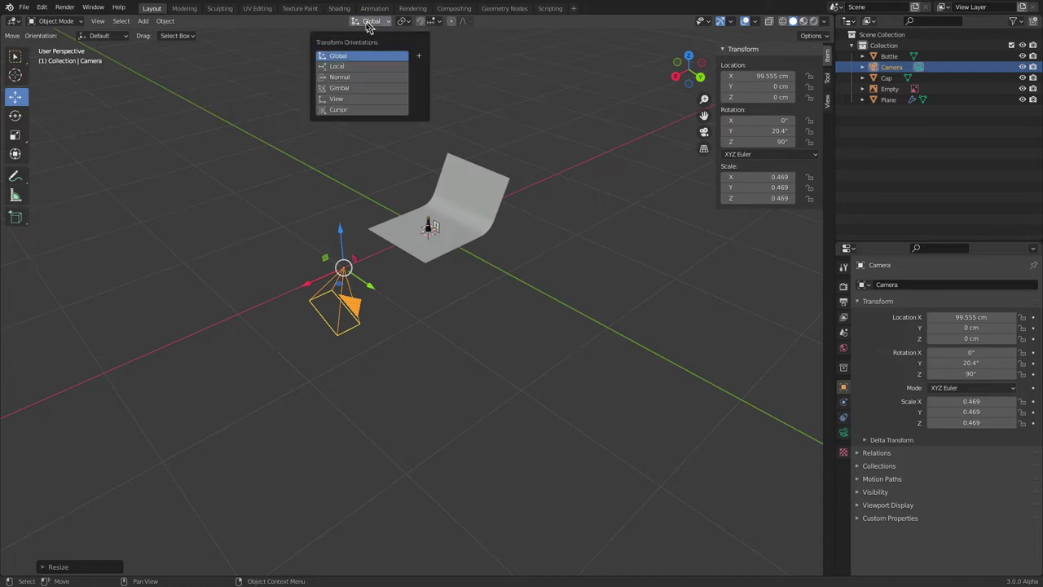
click(346, 69)
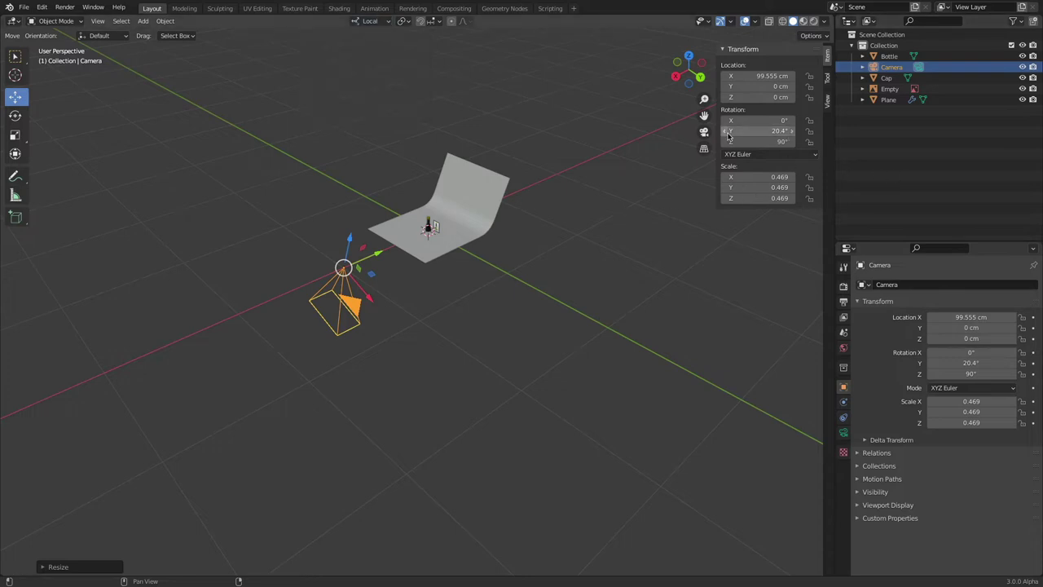
drag(758, 131, 660, 143)
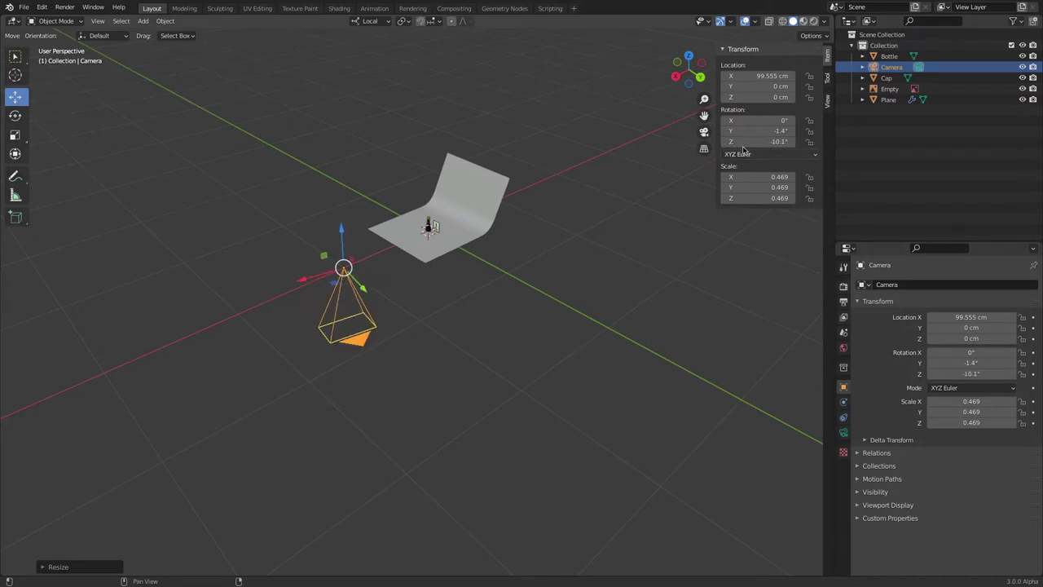
click(766, 141)
text(90)
key(Return)
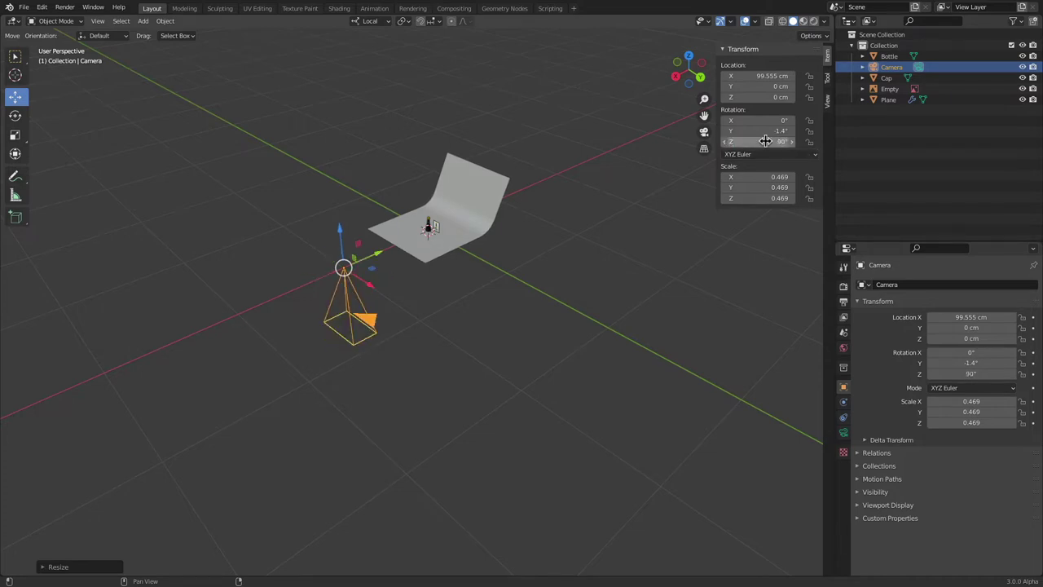
click(753, 131)
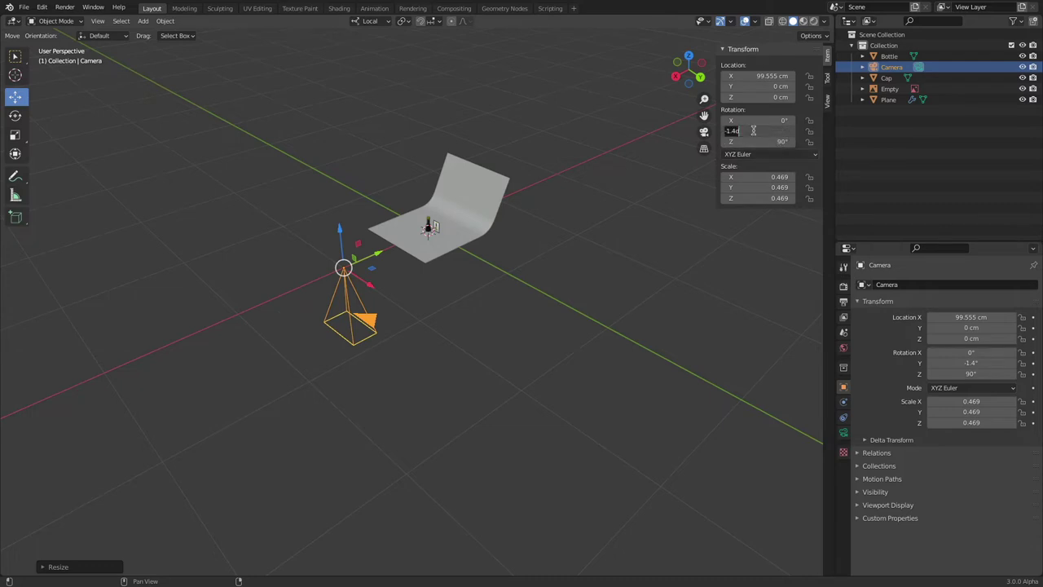
text(0)
key(Return)
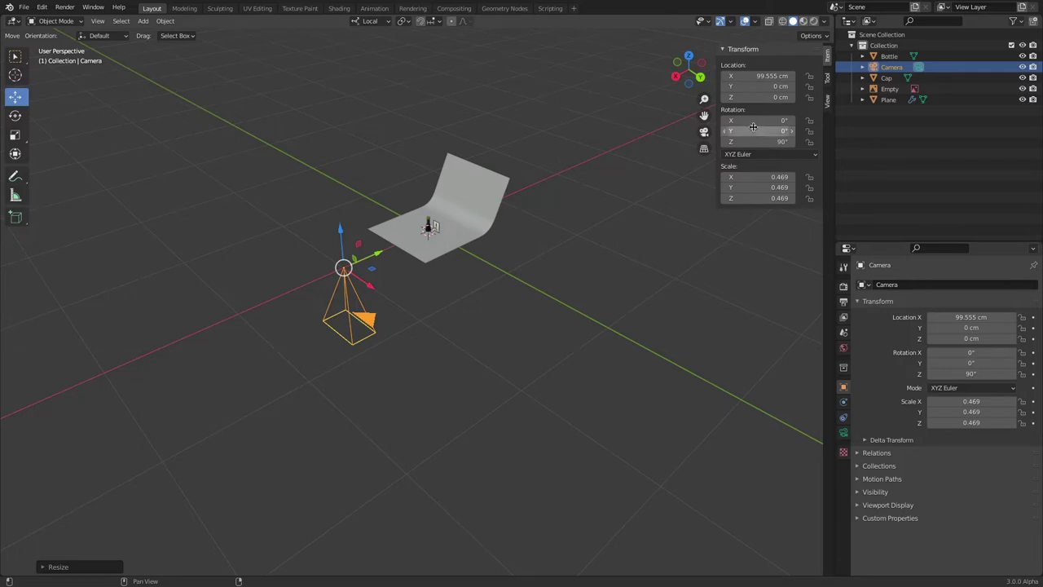
- Tilt the camera to about 83.1° on X, and move it back and up to about X 137.9 cm, Z 25 cm
drag(758, 120, 811, 121)
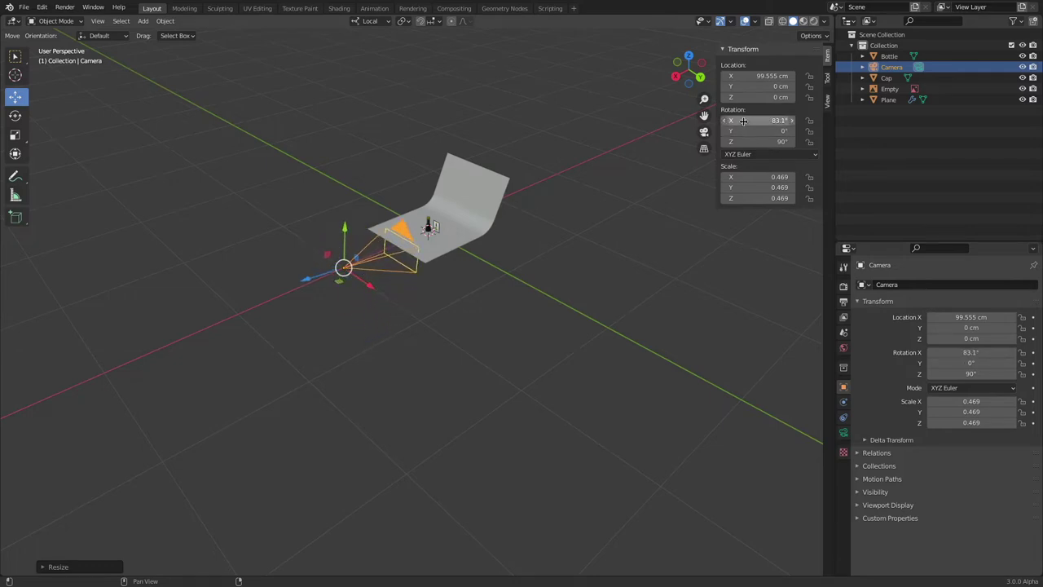
drag(303, 280, 258, 295)
drag(306, 245, 307, 226)
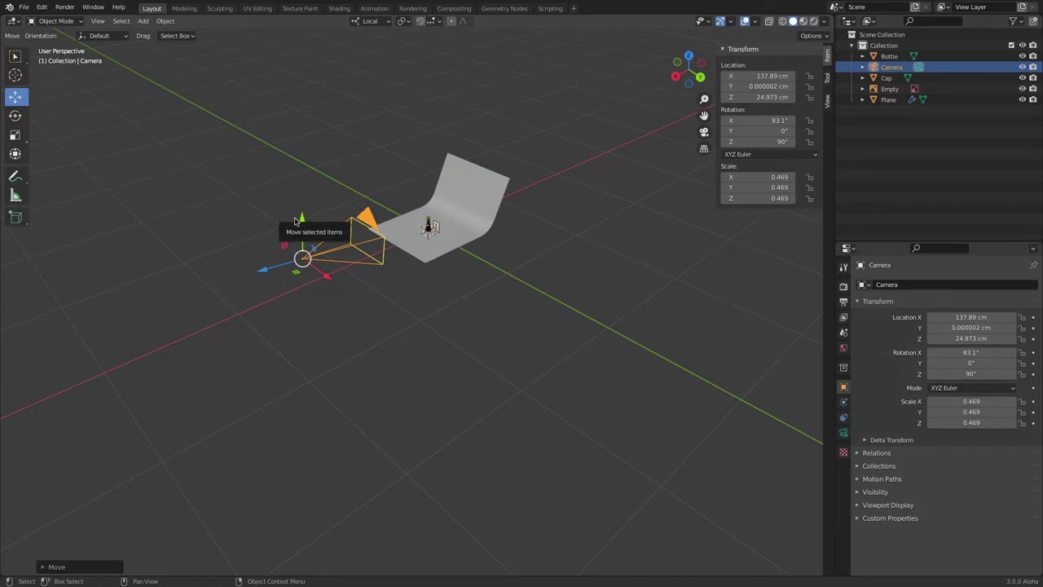
- Switch the viewport to the camera viewpoint to check how the bottle and backdrop are framed
click(98, 21)
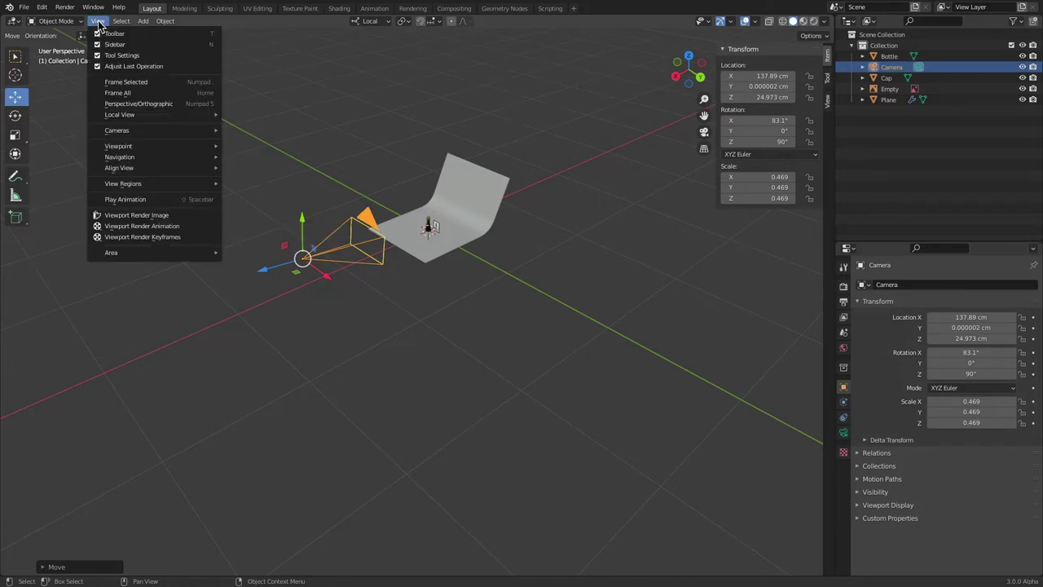
mouse_move(115, 135)
mouse_move(187, 135)
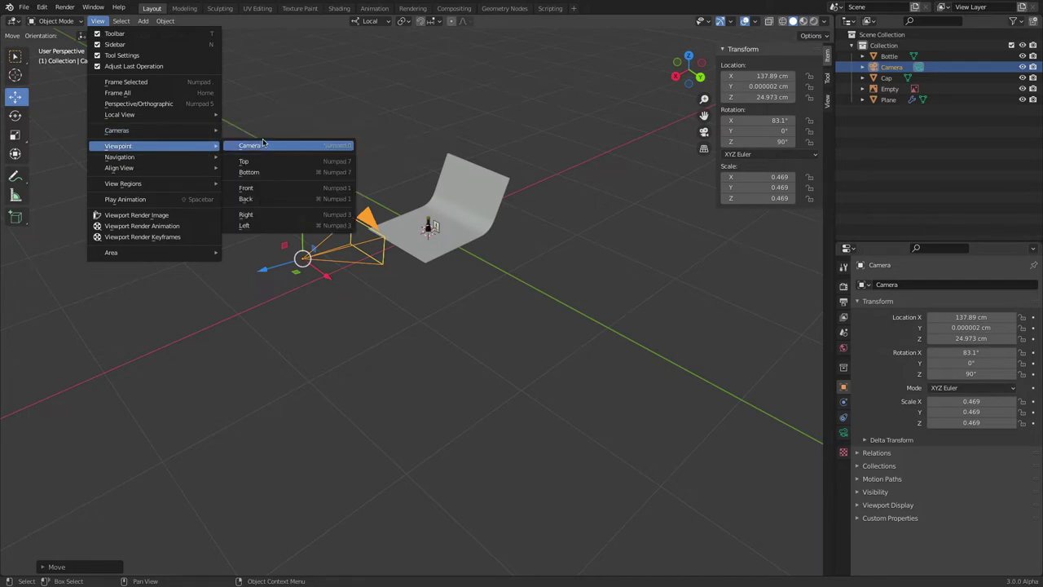
click(269, 145)
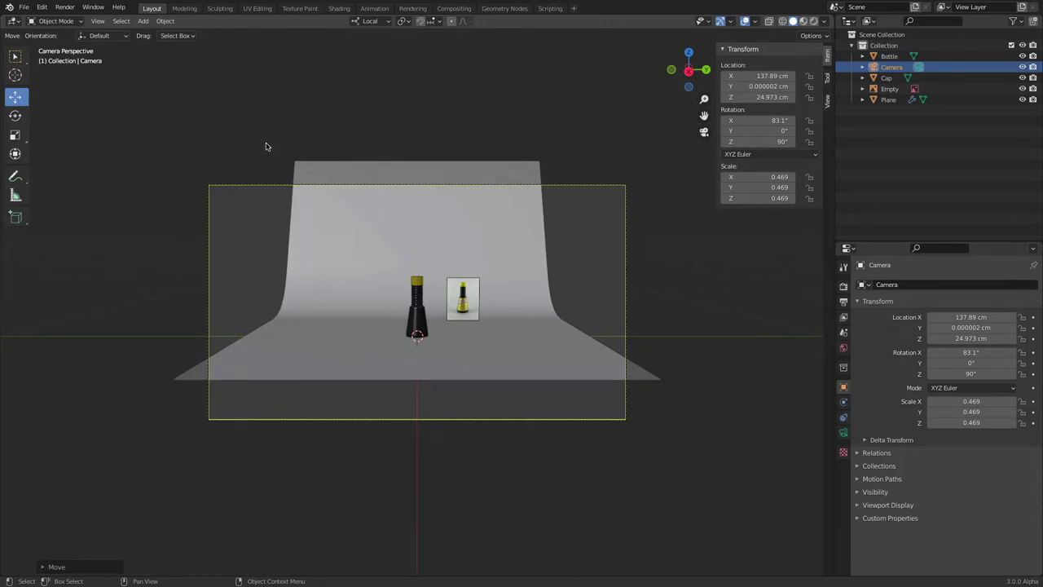
scroll(489, 168, up, 2)
scroll(464, 187, down, 2)
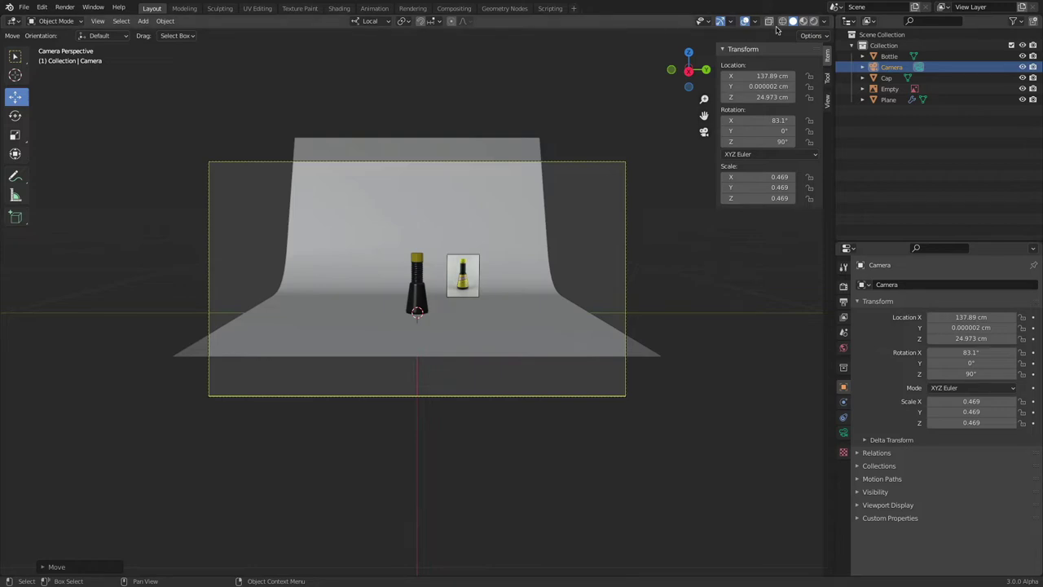
- Split the viewport vertically into two, keeping one in camera view and turning the other to a user perspective of the scene
right_click(835, 129)
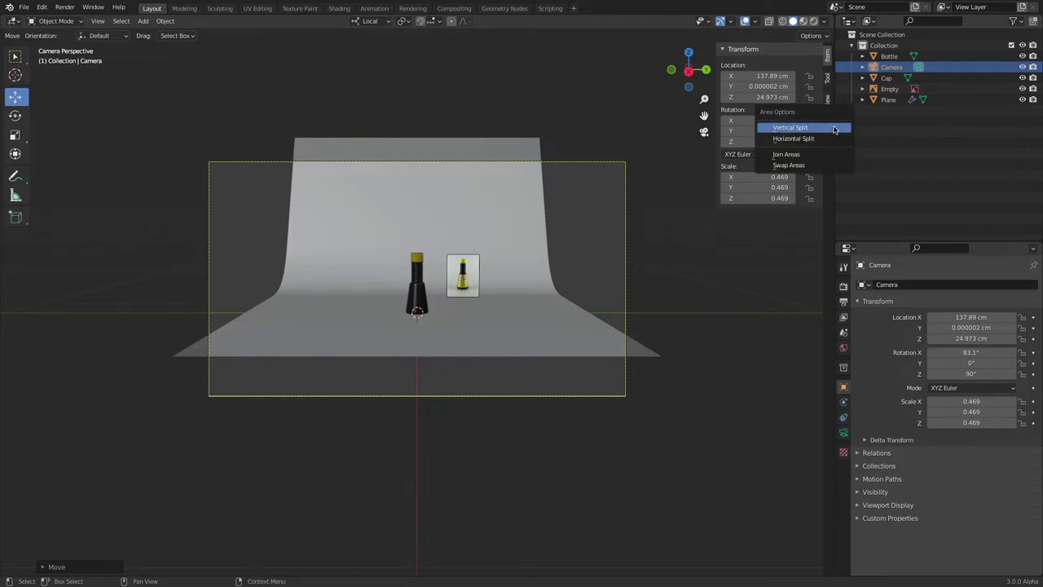
click(834, 129)
click(406, 130)
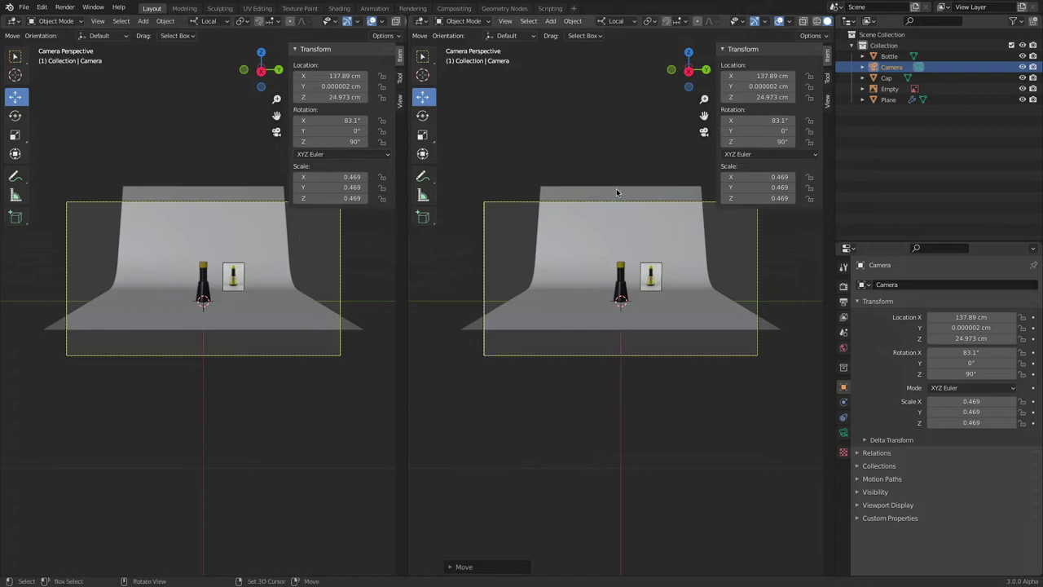
middle_drag(616, 192, 603, 245)
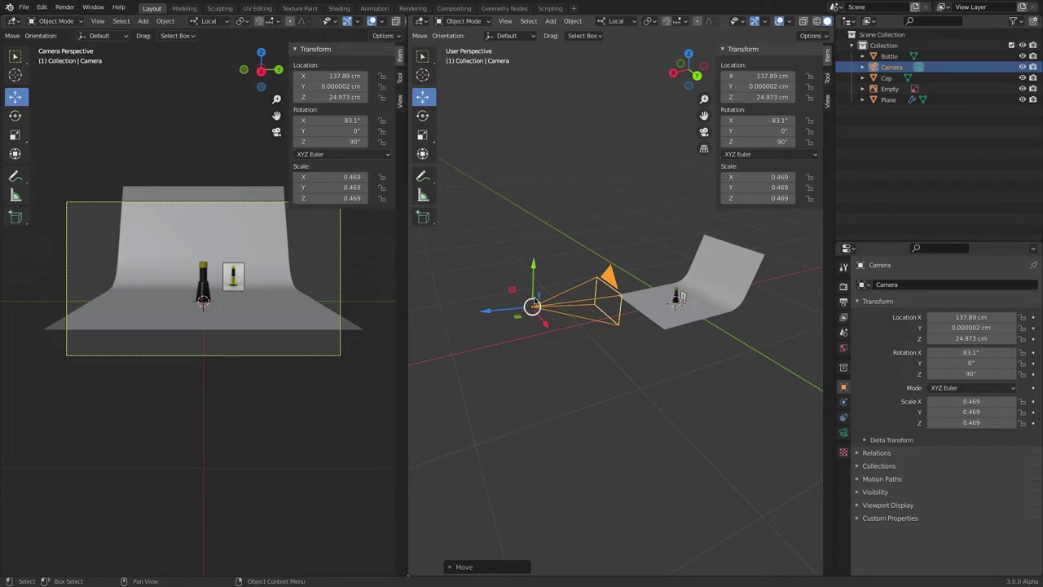
middle_drag(593, 237, 669, 230)
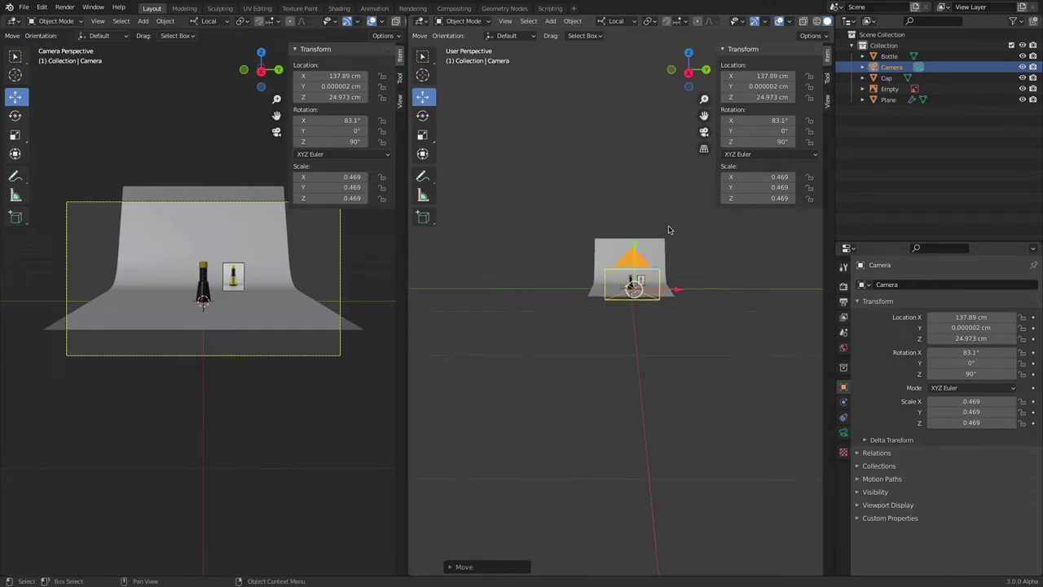
middle_drag(668, 230, 701, 298)
scroll(214, 295, up, 5)
scroll(701, 298, down, 3)
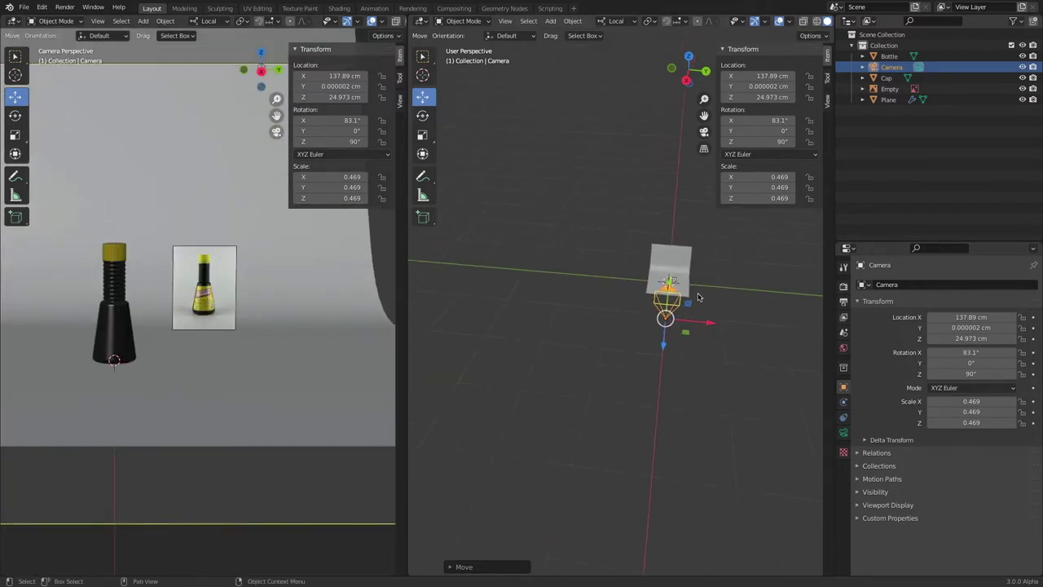
- Add an Area light and move it along Y beside the backdrop, to about -110.8 cm
click(549, 22)
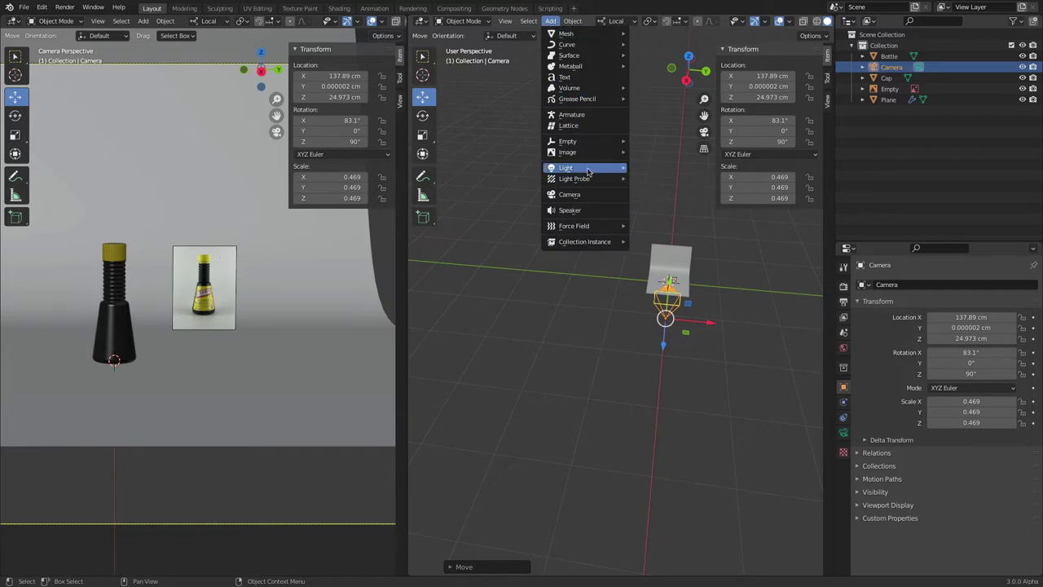
mouse_move(588, 171)
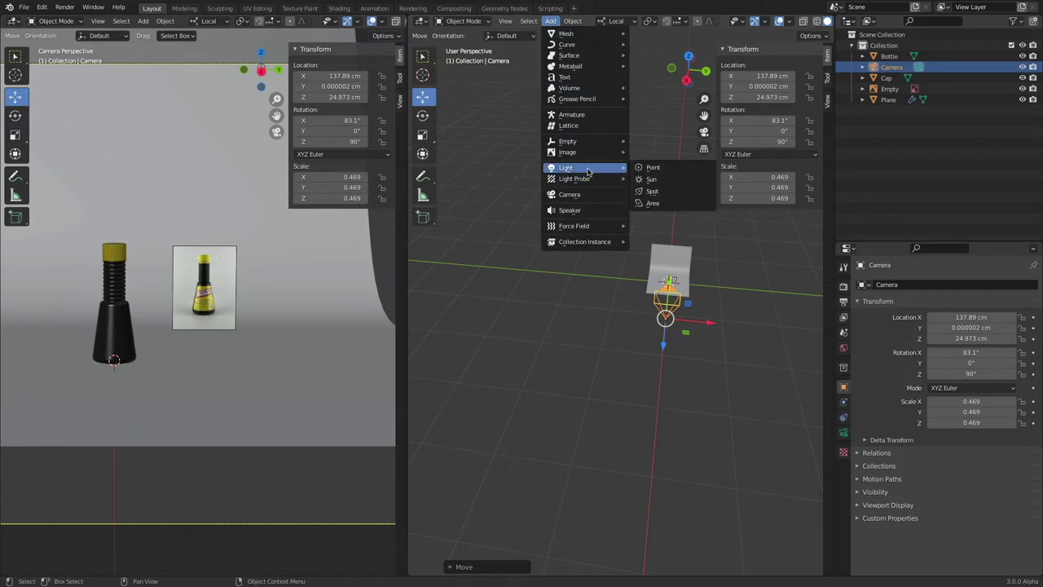
click(673, 203)
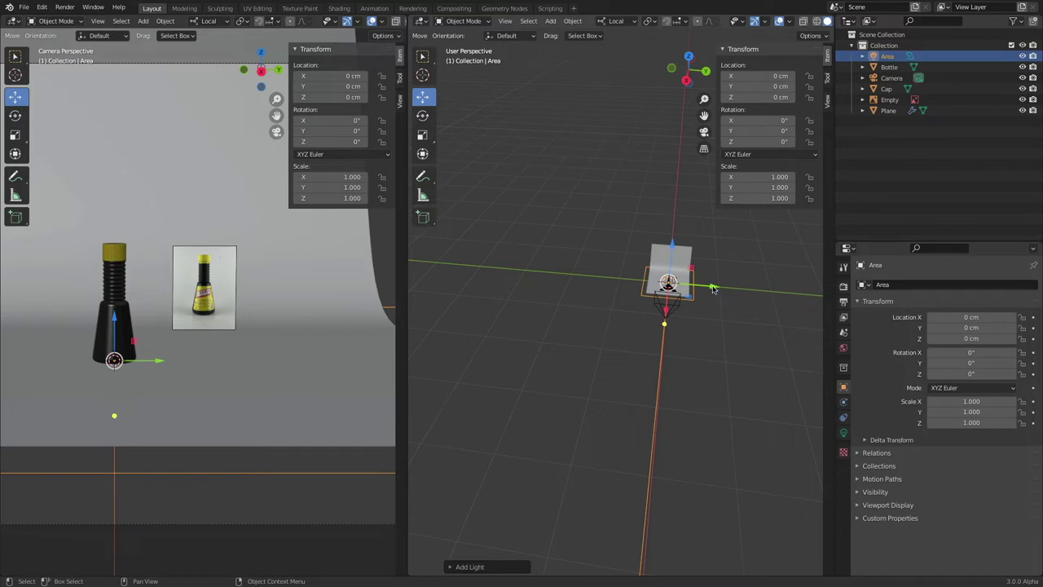
drag(712, 289, 663, 314)
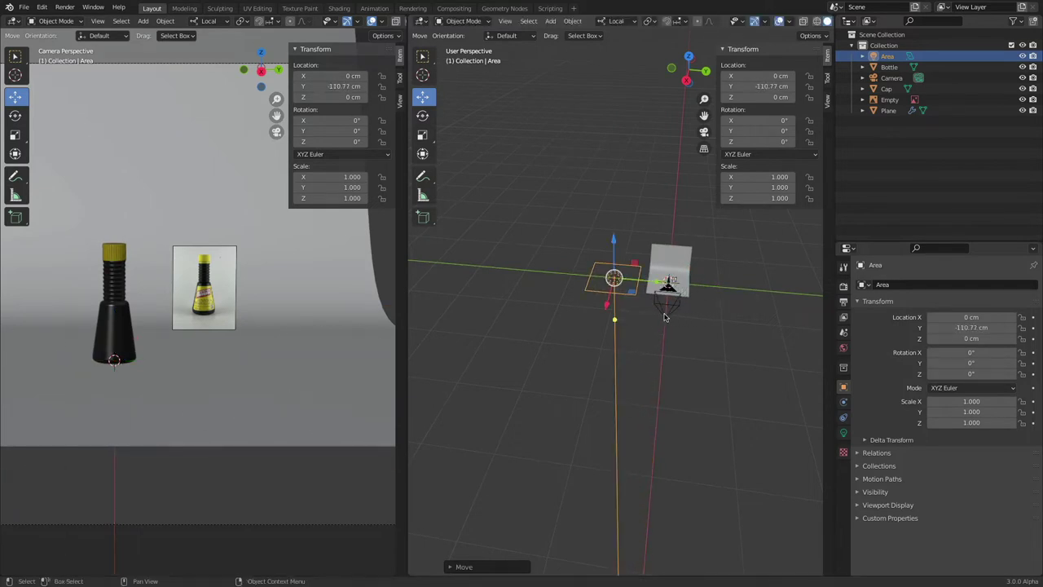
middle_drag(664, 316, 609, 300)
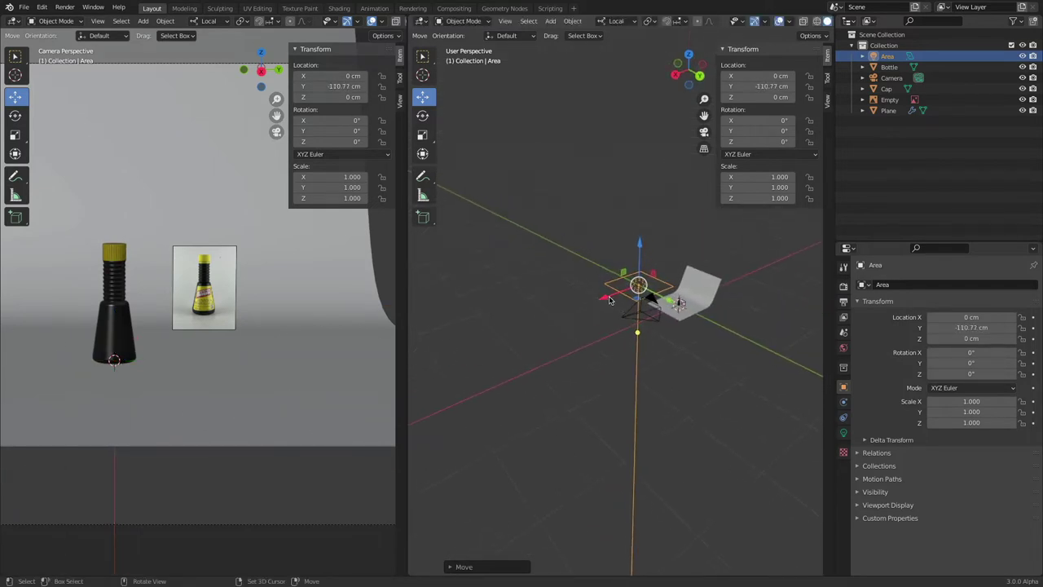
- Switch to Finder to examine the light panel placement in the reference photo IMG_9613 2.HEIC, and return to Blender
key(super+Tab)
click(231, 306)
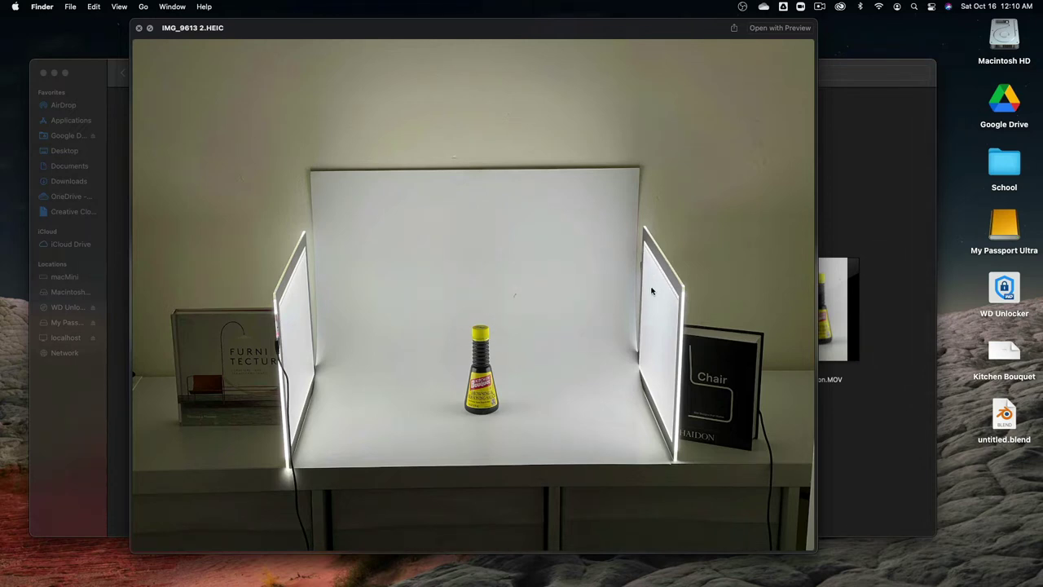
key(super+Tab)
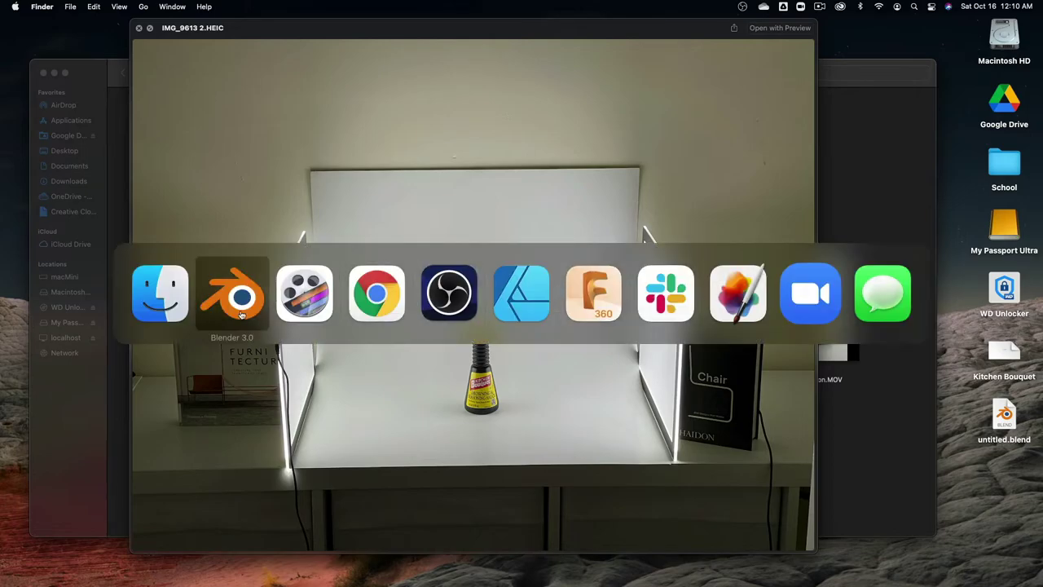
- Stand the area light upright facing the bottle by setting its X rotation to 90°, keeping the Local transform orientation
scroll(447, 283, up, 5)
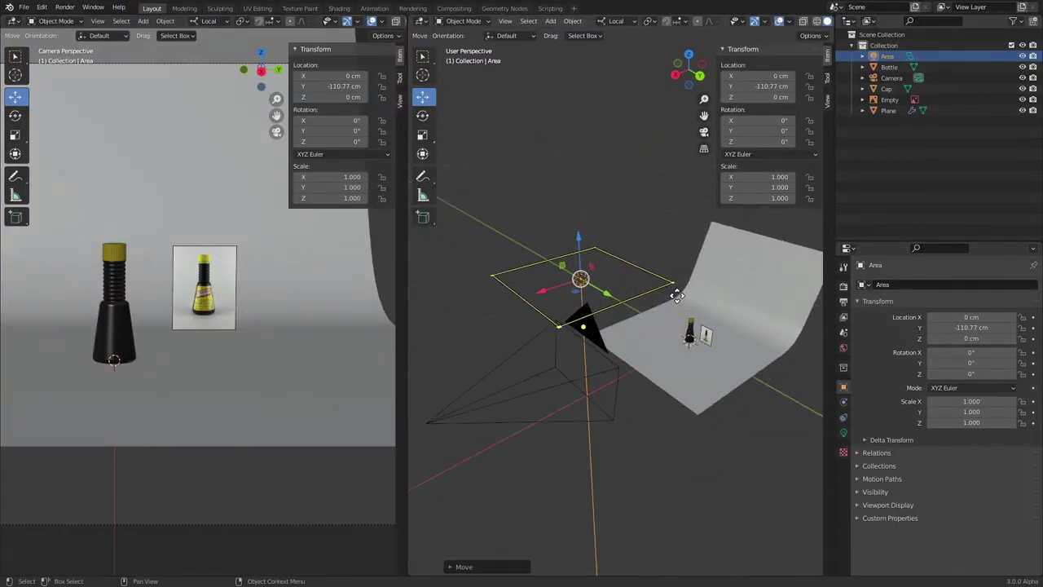
scroll(715, 285, up, 1)
middle_drag(716, 280, 611, 254)
click(617, 21)
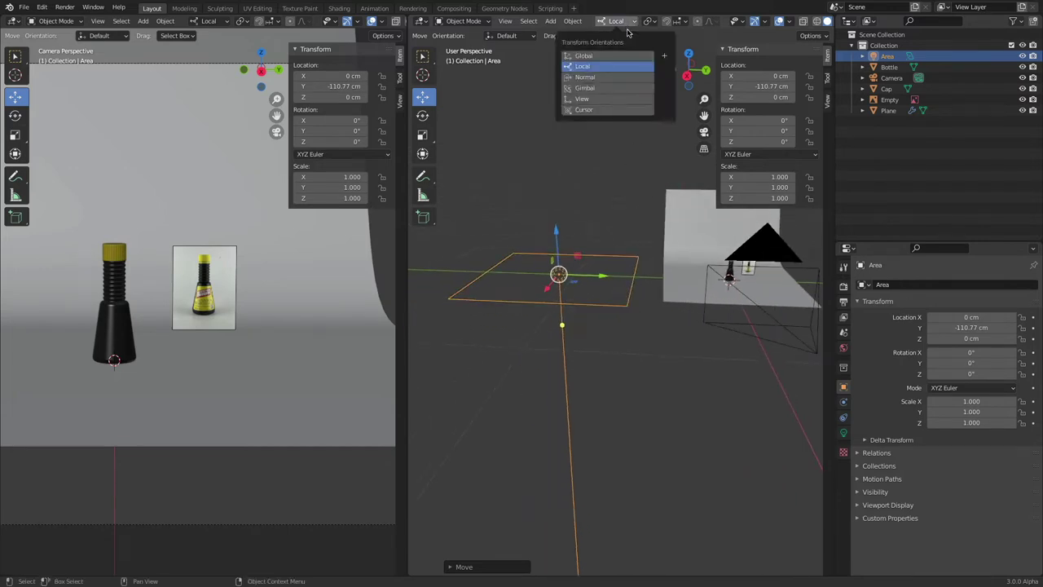
click(616, 56)
click(602, 66)
drag(763, 119, 828, 120)
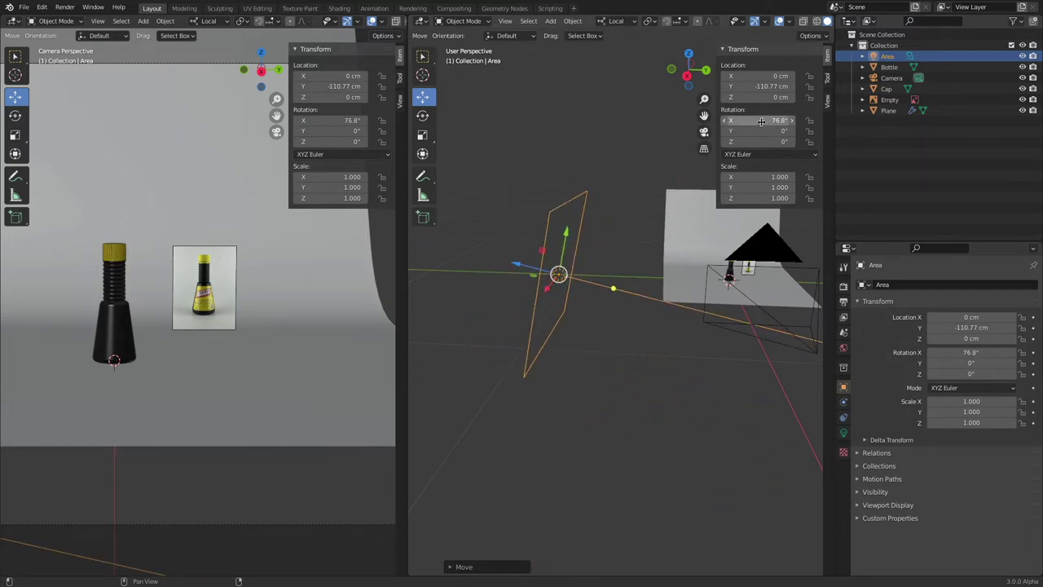
click(759, 120)
text(85)
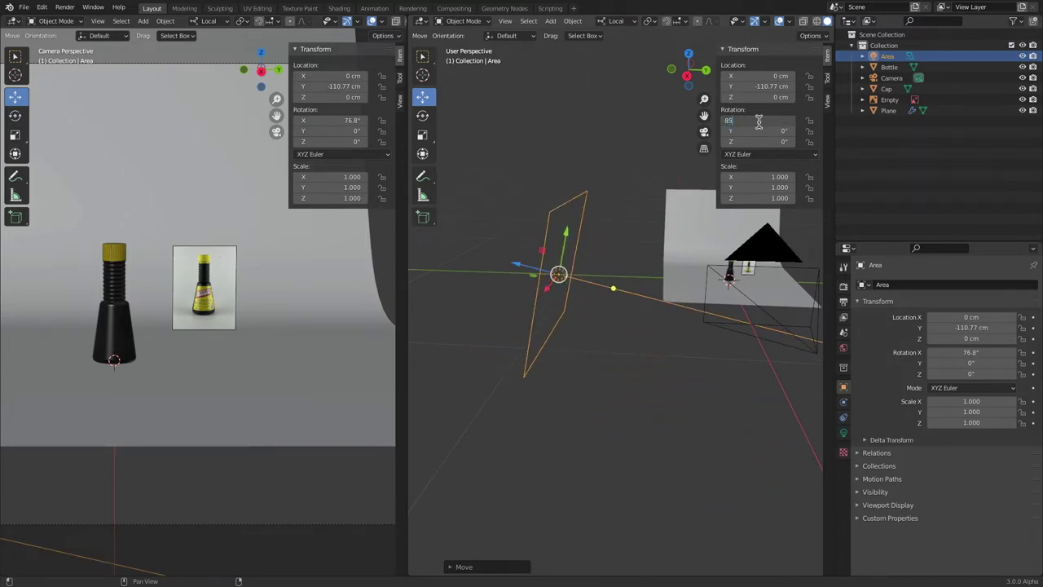
key(Return)
click(759, 120)
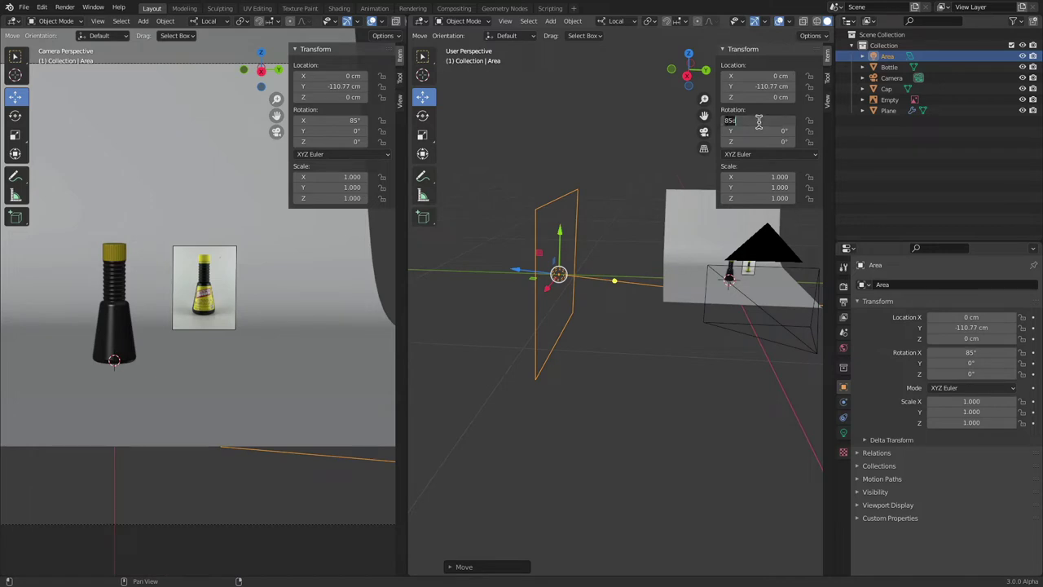
text(90)
key(Return)
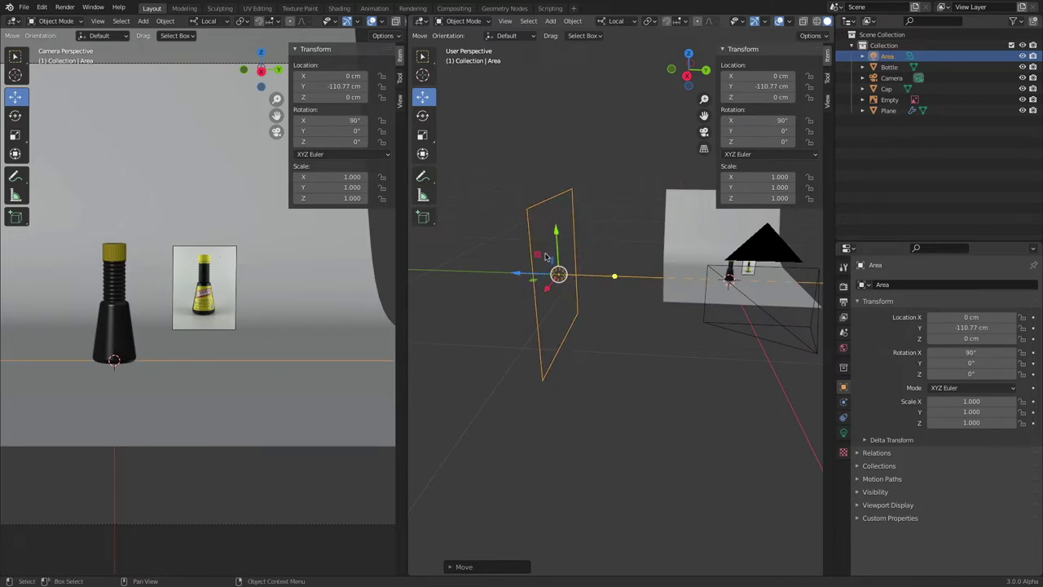
- Move the area light closer to the side of the backdrop, to about -38.1 cm on Y
drag(527, 272, 644, 287)
middle_drag(644, 287, 529, 284)
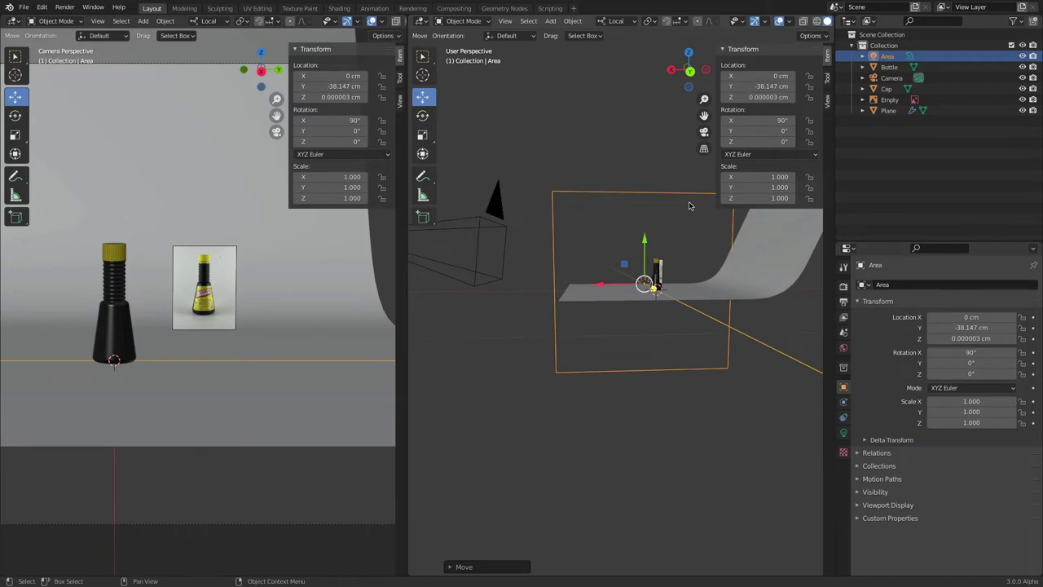
middle_drag(650, 287, 574, 300)
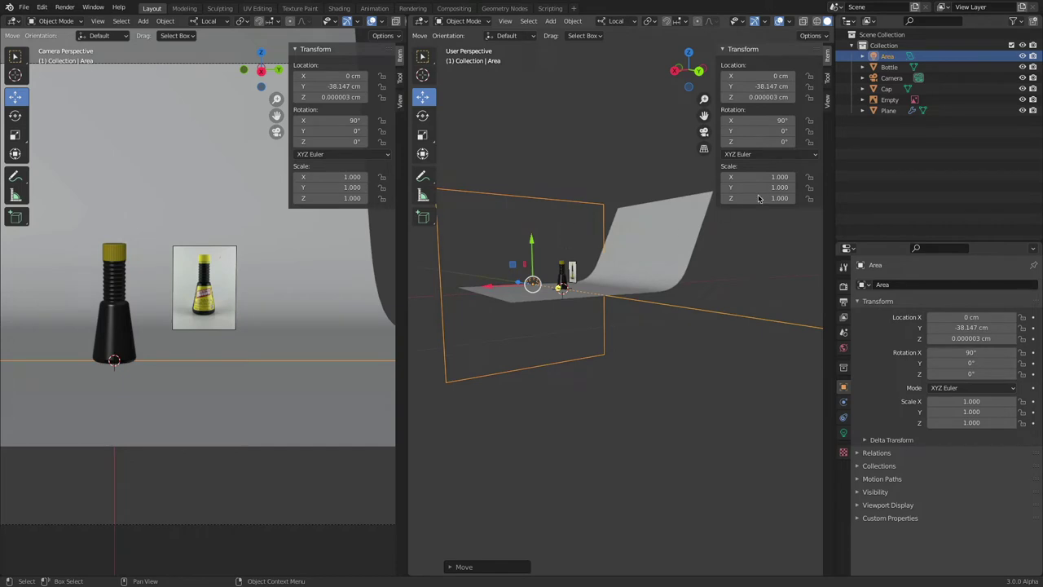
- Try scaling the area light down uniformly to about 0.511 and undo the resize
key(s)
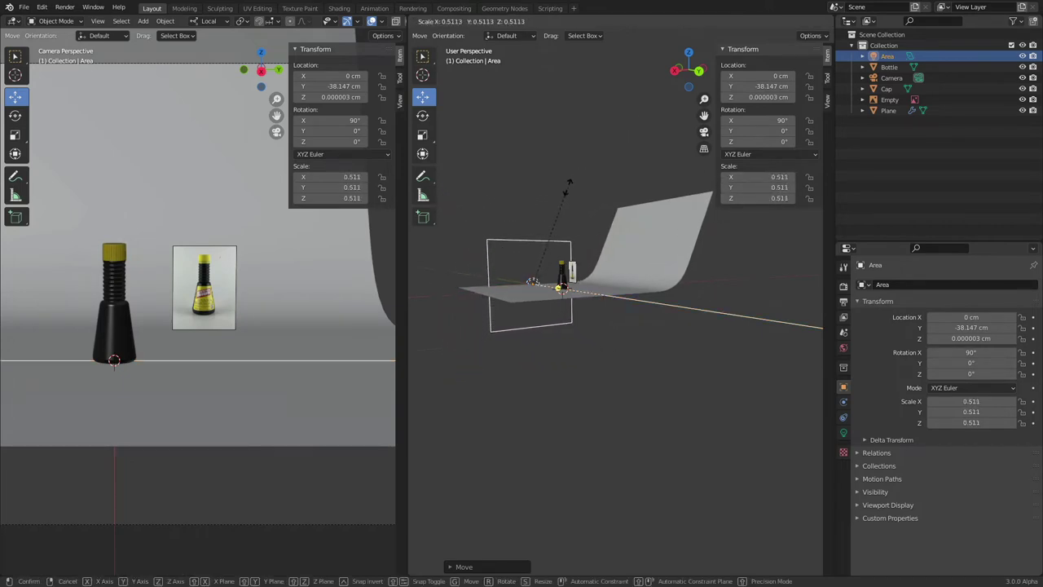
click(570, 192)
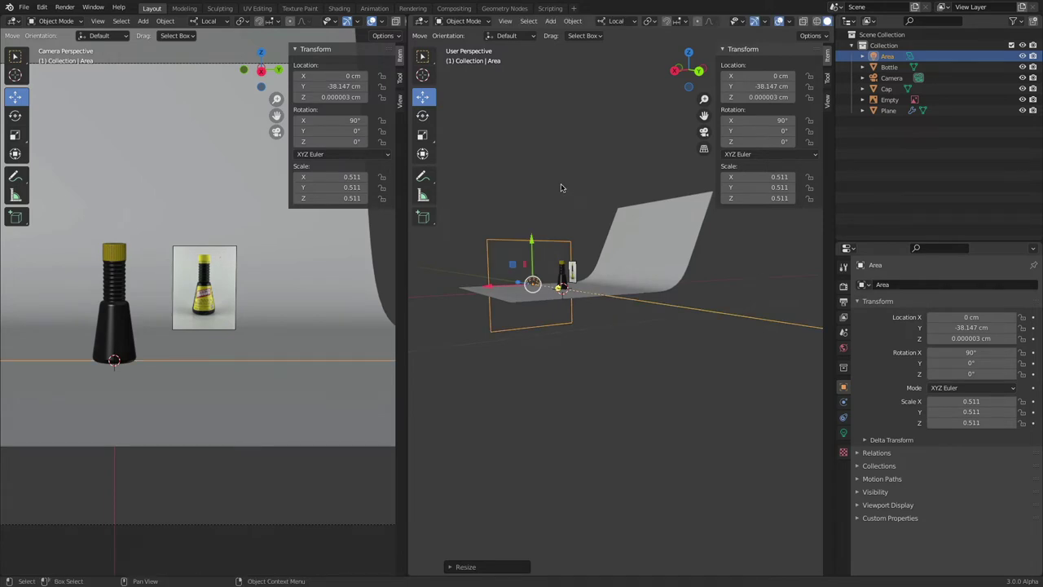
key(ctrl+z)
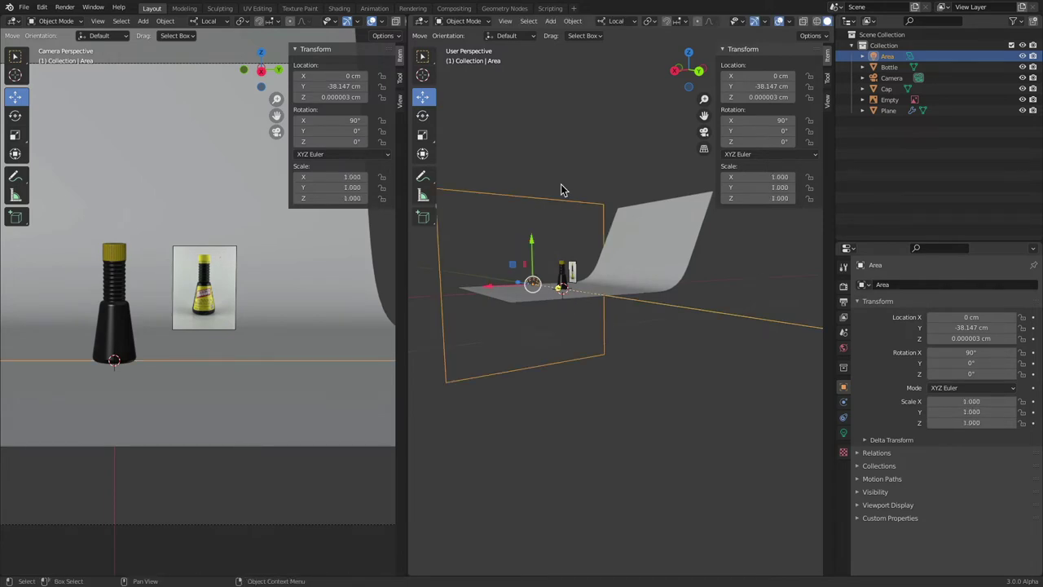
- Open the area light's data settings and try the Point, Sun and Spot light types, returning to Area
click(843, 434)
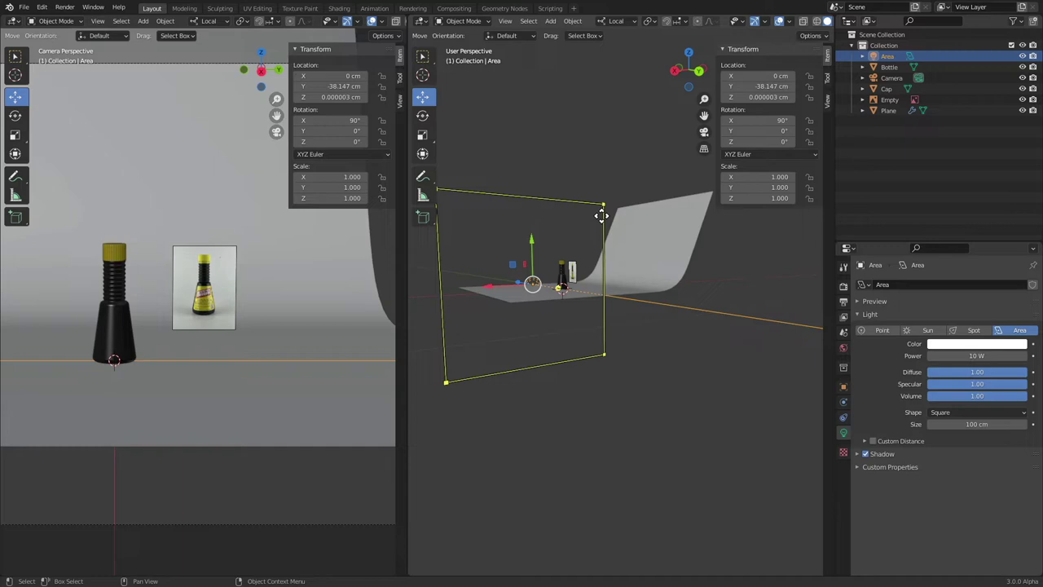
click(843, 435)
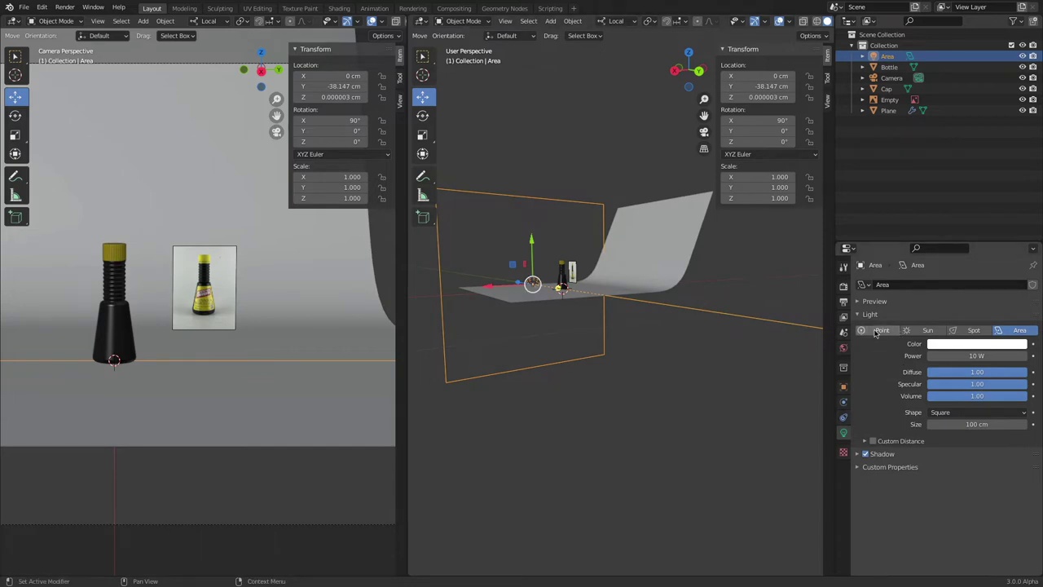
click(877, 331)
click(930, 331)
click(973, 331)
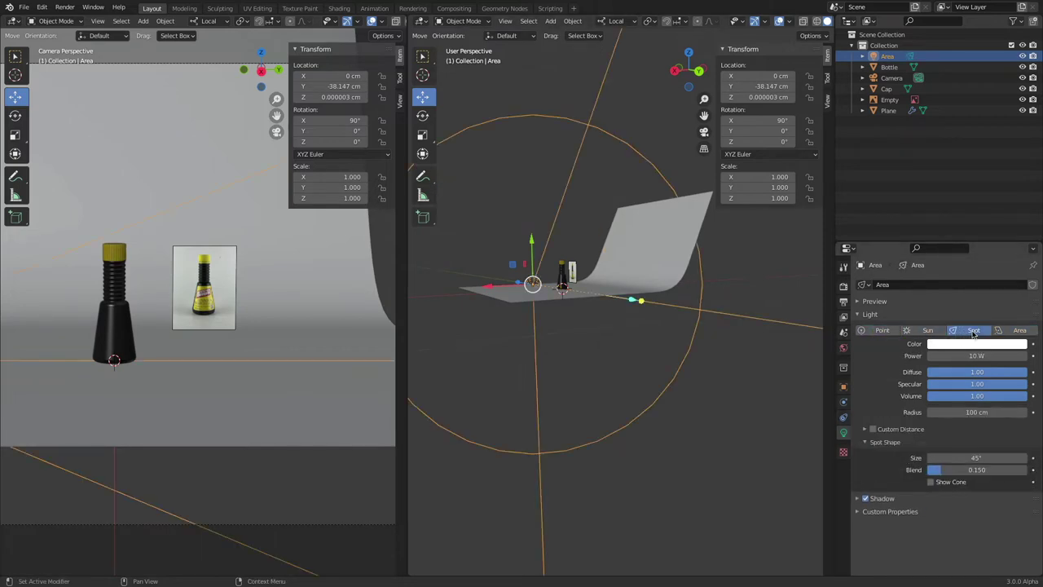
click(1018, 331)
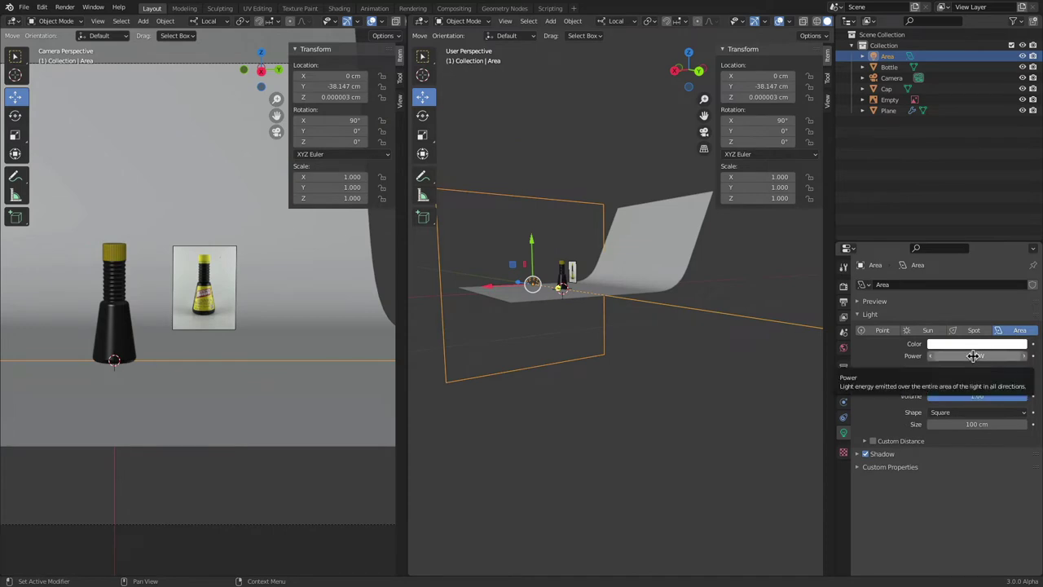
- Try the Disk, Ellipse and Square shapes for the area light and settle on Rectangle
click(959, 412)
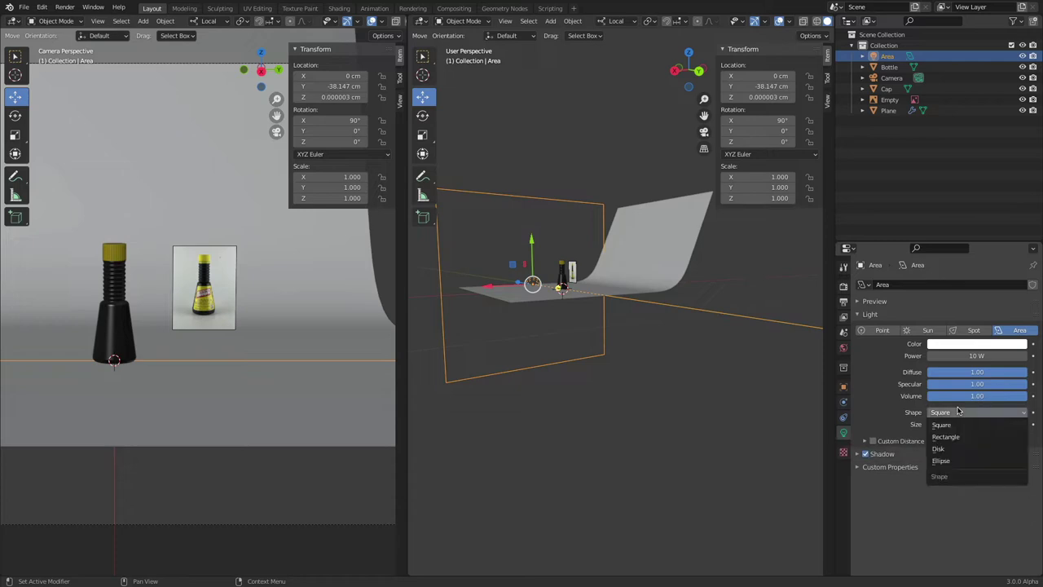
click(953, 449)
click(956, 413)
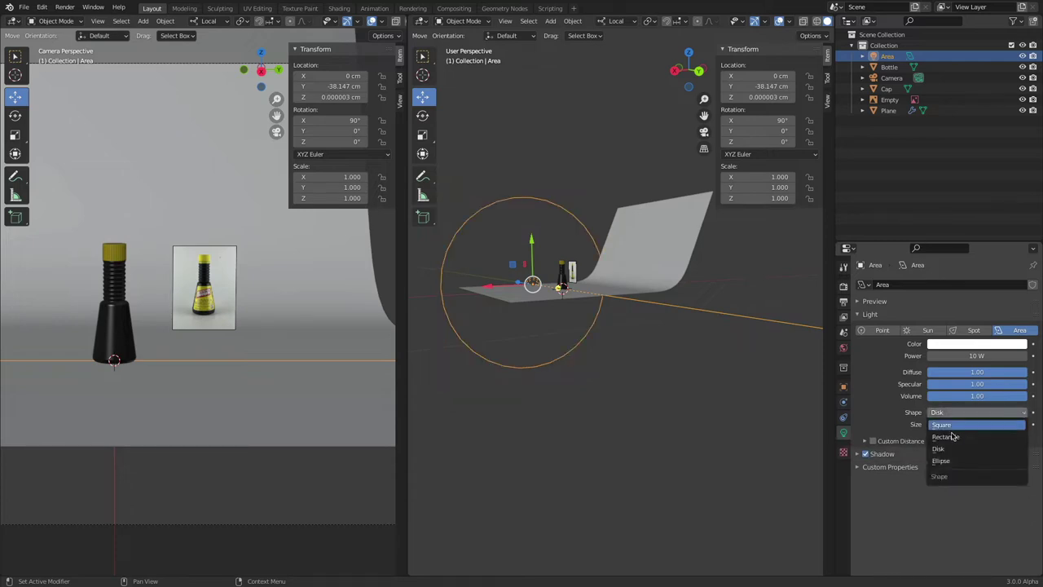
click(955, 461)
click(955, 413)
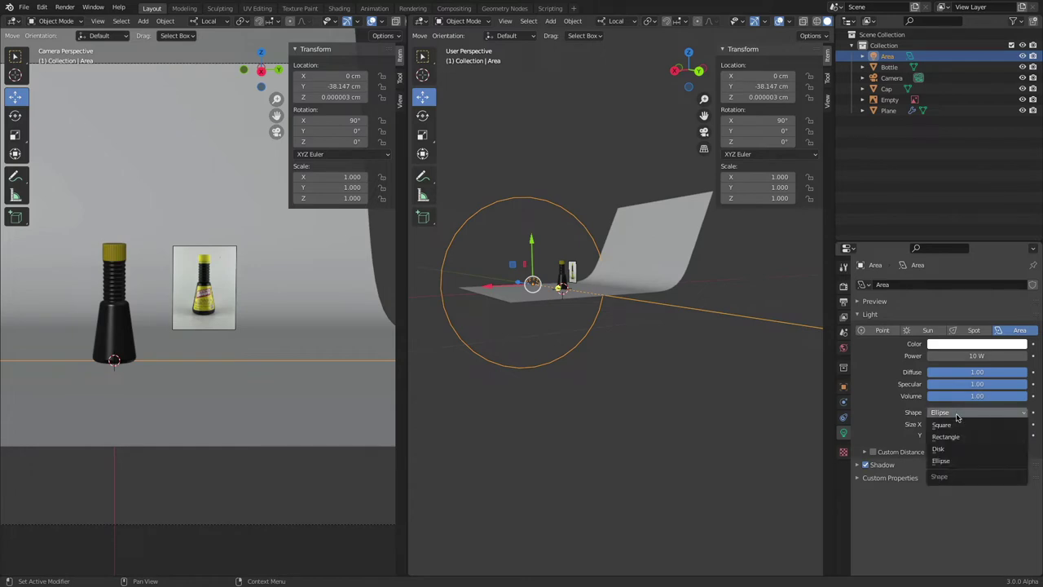
click(961, 438)
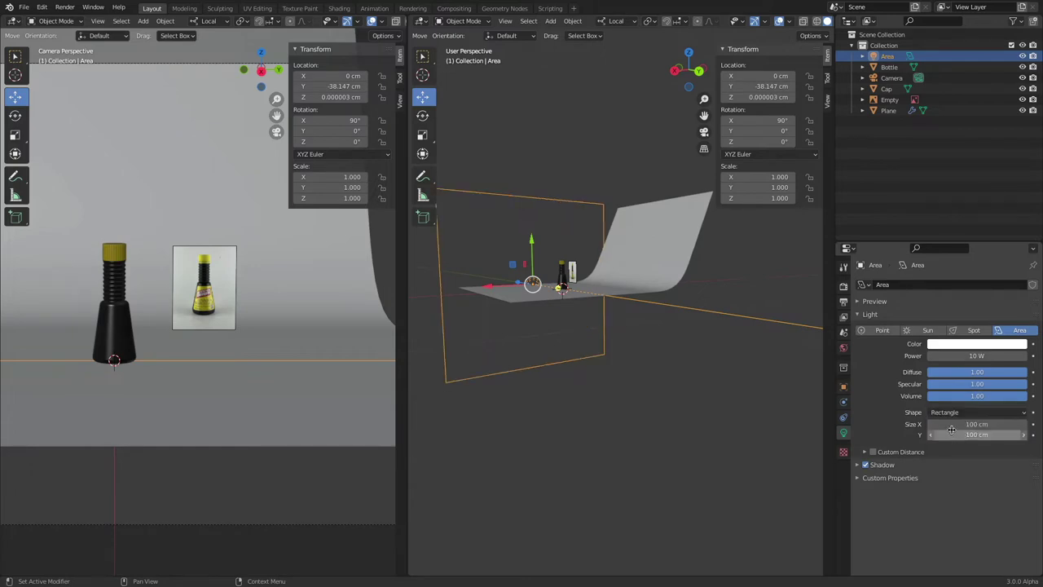
click(955, 413)
click(955, 425)
click(955, 413)
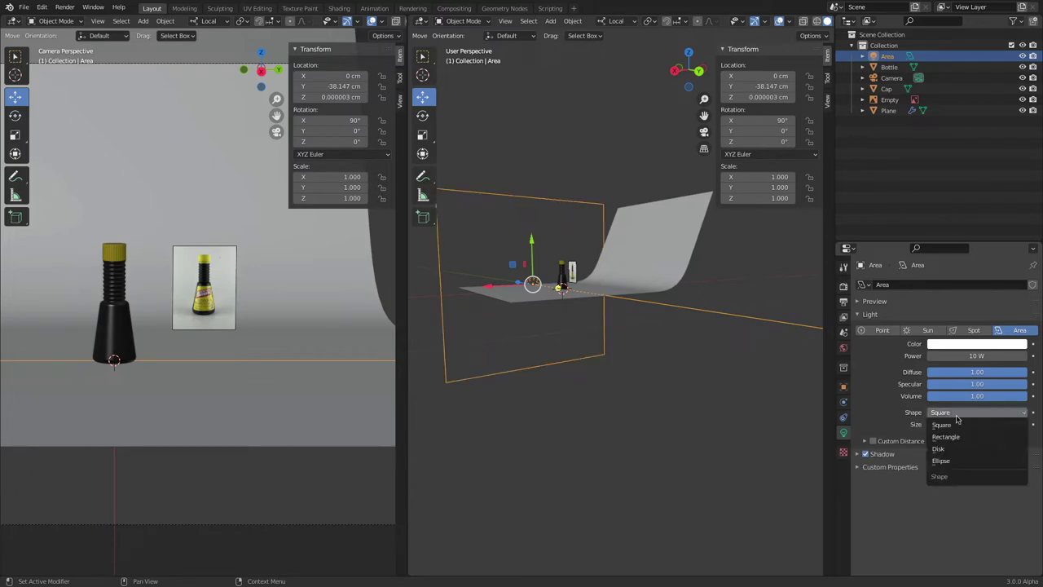
click(958, 437)
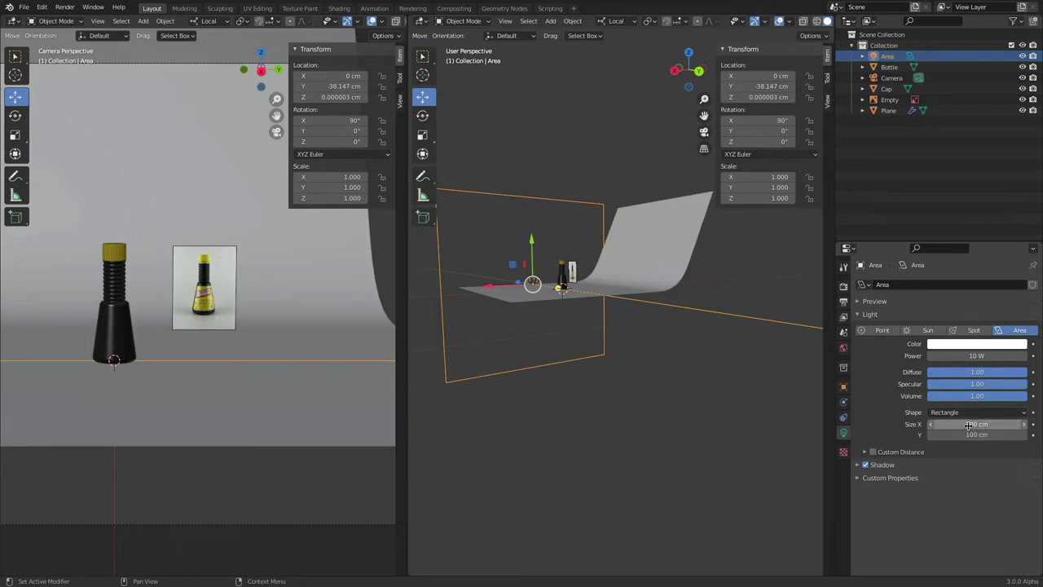
- Reduce the rectangular area light to 70 cm in X and 56 cm in Y
mouse_move(975, 424)
mouse_down()
mouse_move(948, 424)
mouse_move(967, 434)
mouse_move(947, 435)
mouse_move(960, 434)
mouse_up()
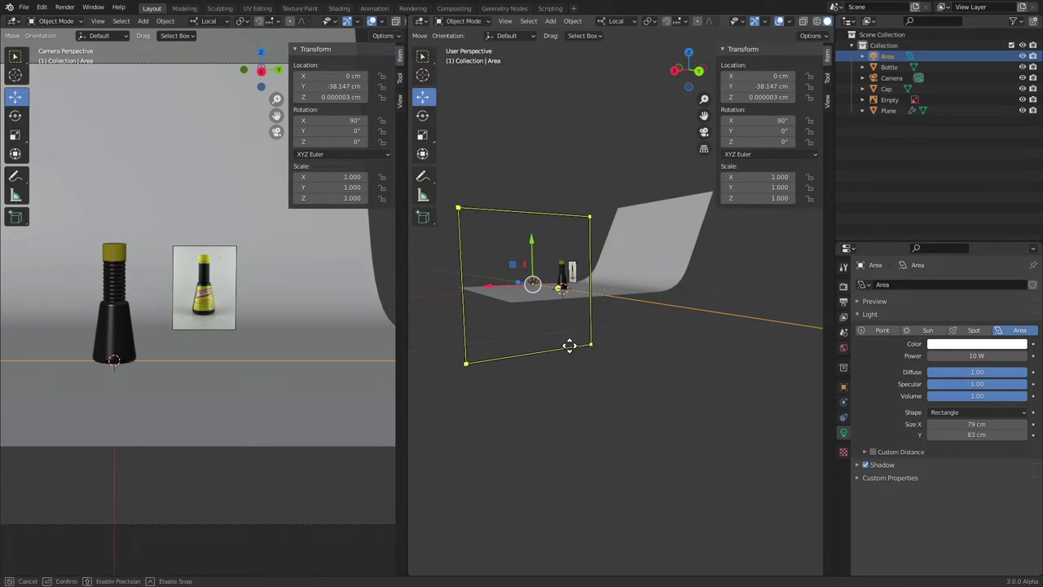
middle_drag(559, 347, 648, 360)
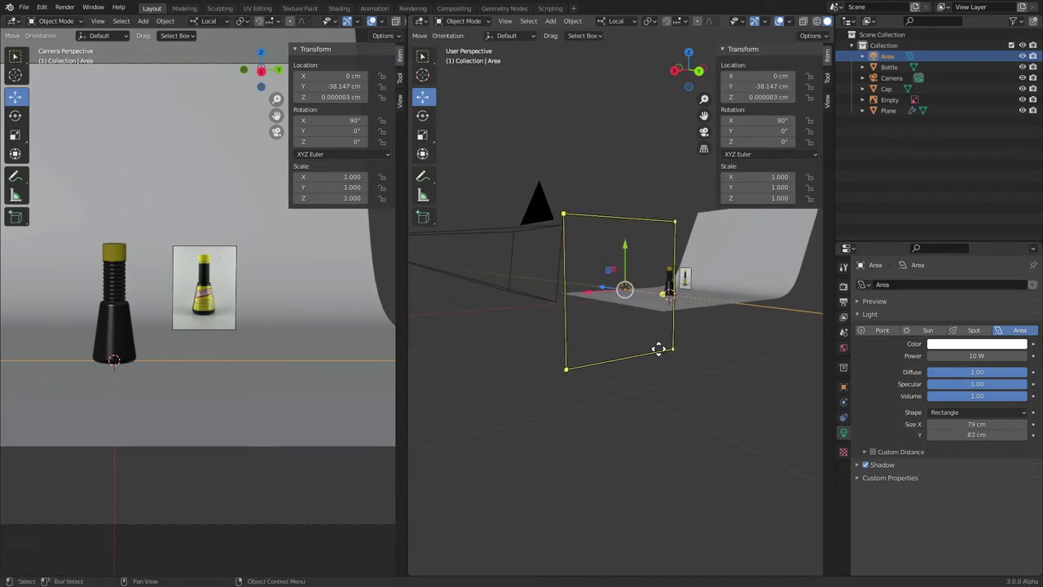
middle_drag(658, 349, 696, 346)
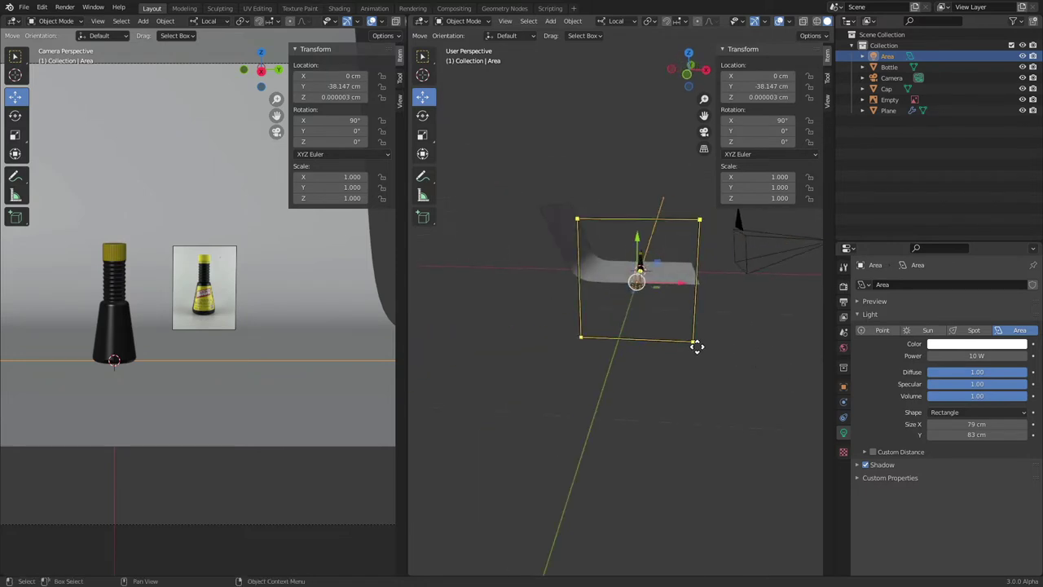
drag(965, 424, 915, 422)
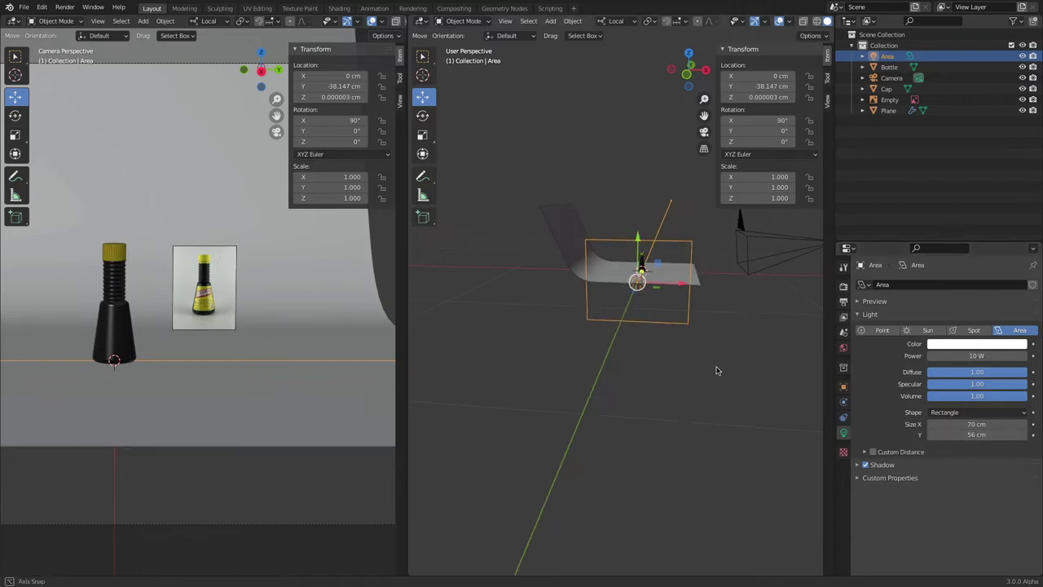
- Raise the area light to about 21.5 cm on Z and reduce its size to 50 cm by 38 cm
middle_drag(715, 368, 680, 354)
scroll(678, 310, up, 3)
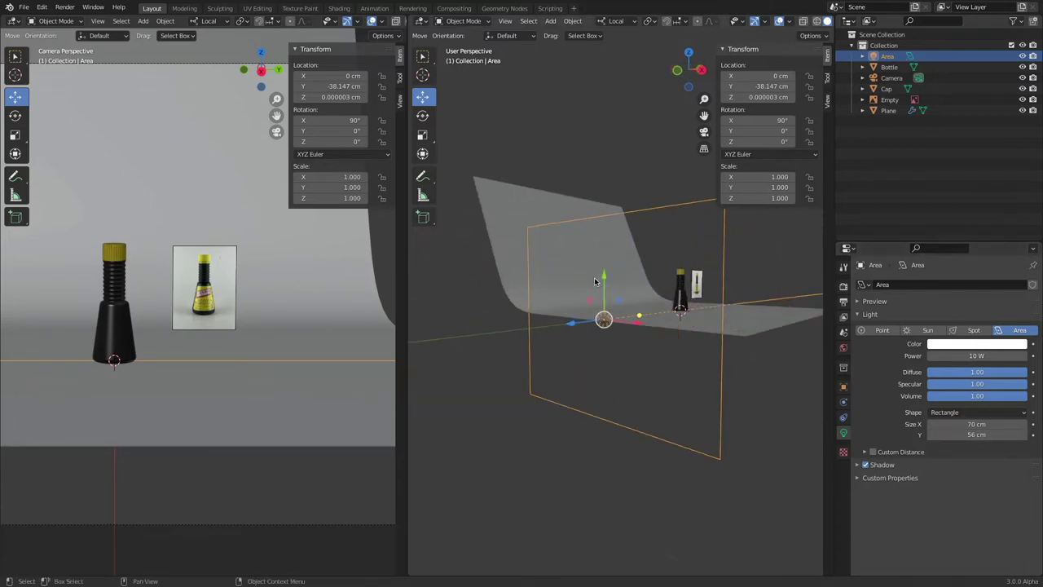
drag(604, 280, 621, 199)
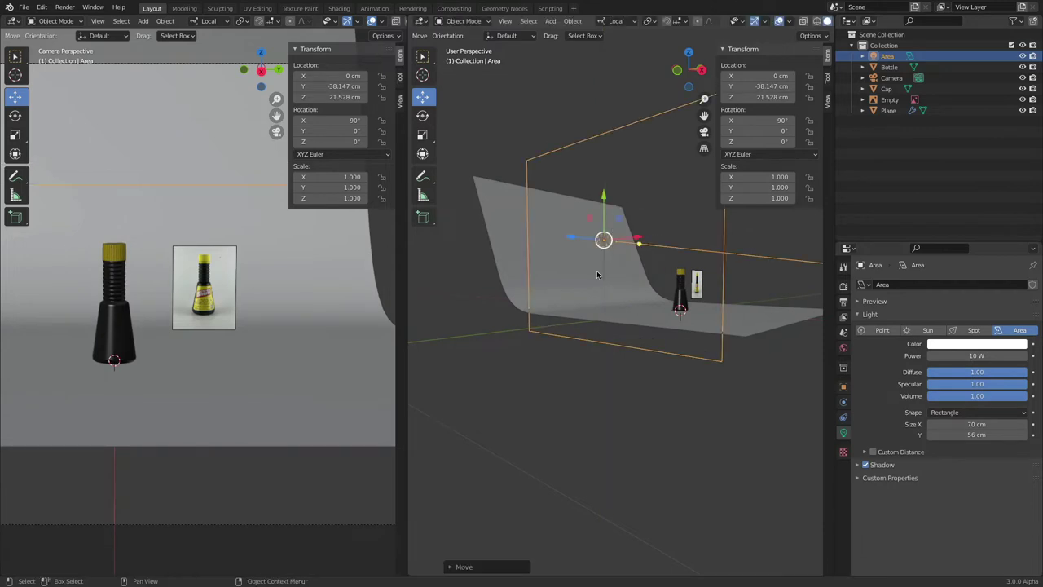
middle_drag(622, 199, 652, 293)
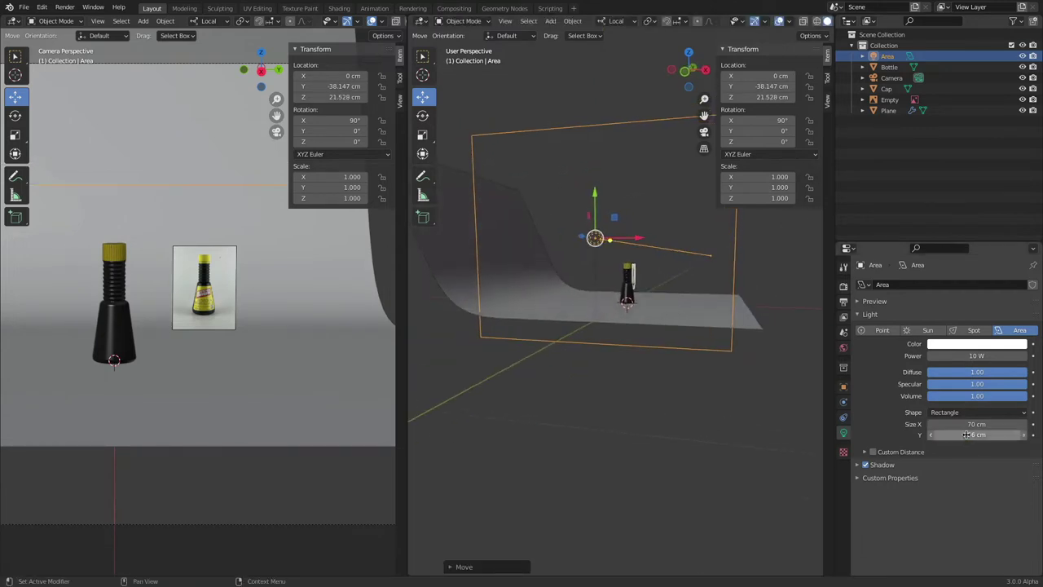
drag(966, 434, 945, 424)
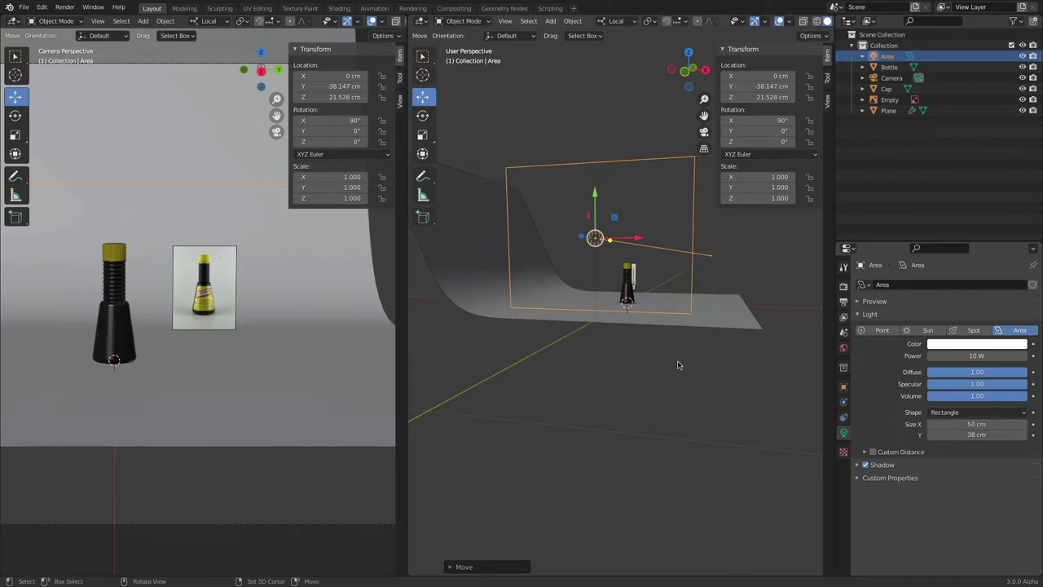
- Lower the area light along its local Y axis to about 18.2 cm on global Z
middle_drag(677, 363, 640, 361)
key(g)
key(y)
key(y)
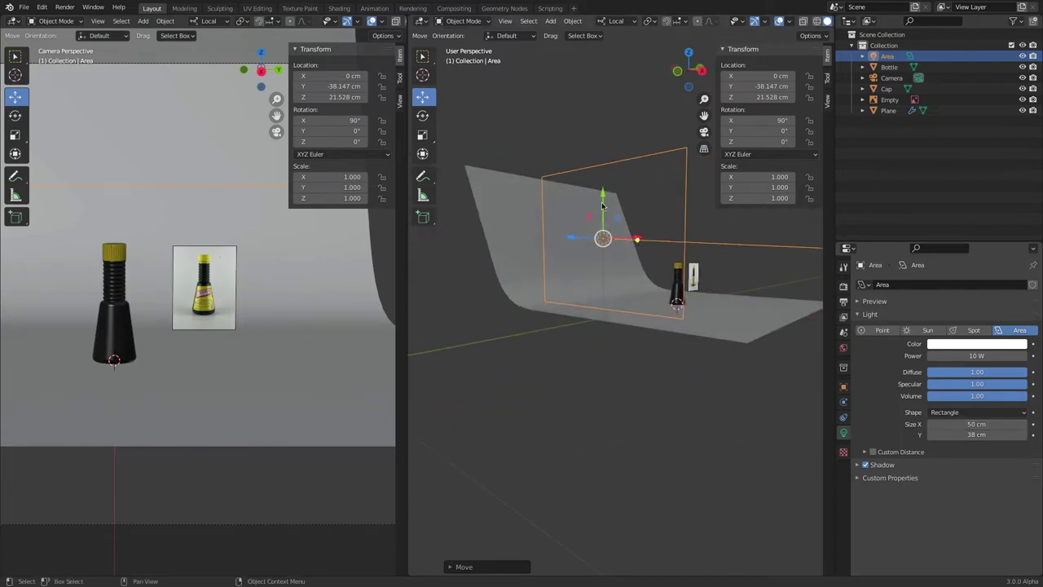
click(615, 215)
- Adjust the area light's size to 42 cm in X and 28 cm in Y
middle_drag(614, 214, 711, 291)
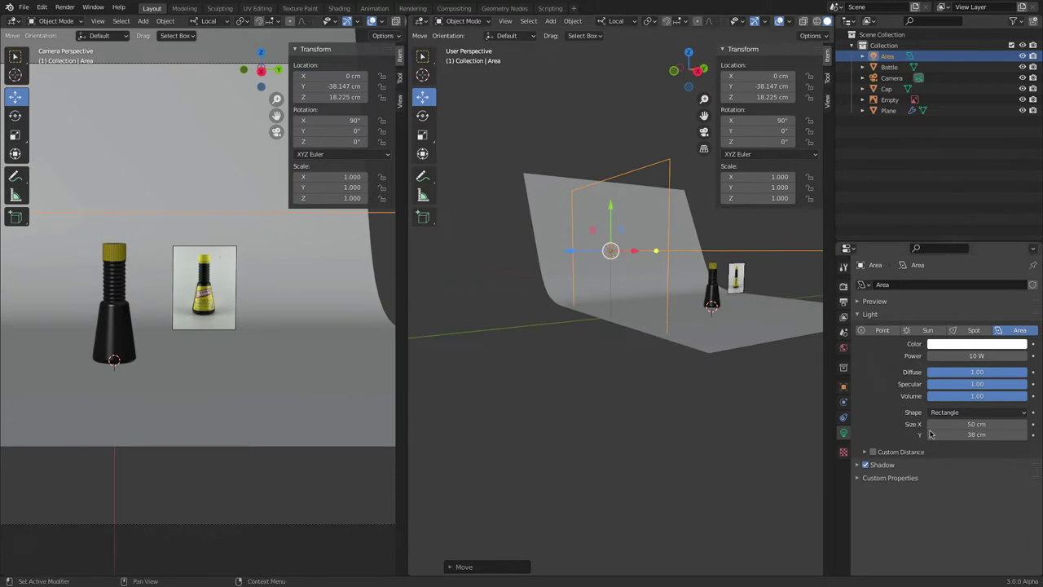
drag(975, 425, 953, 425)
middle_drag(729, 396, 848, 423)
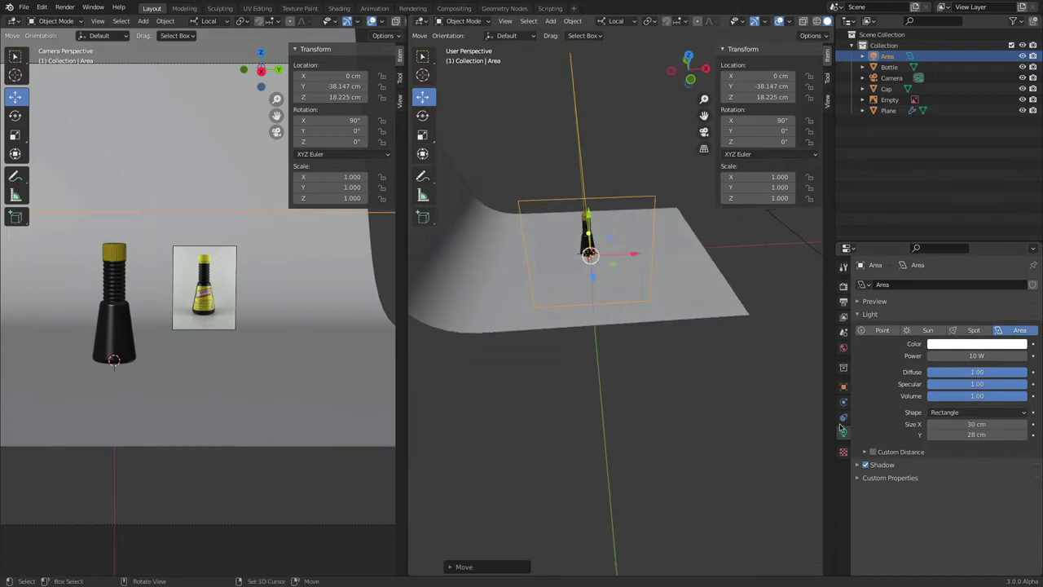
drag(970, 424, 1007, 425)
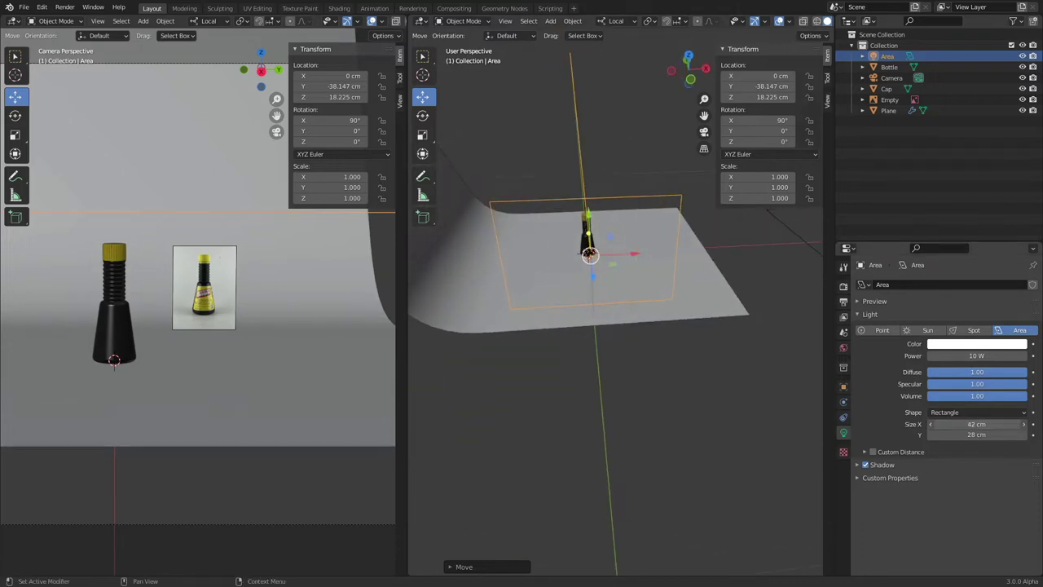
- Place the area light beside the backdrop at about -42.5 cm on Y and 13.8 cm on Z
middle_drag(782, 407, 647, 384)
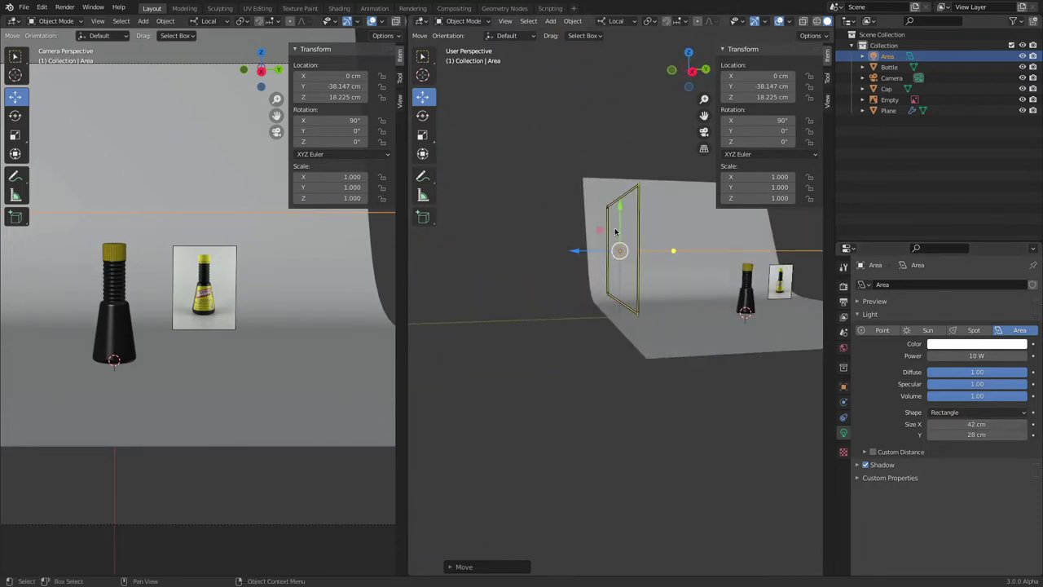
drag(619, 208, 562, 269)
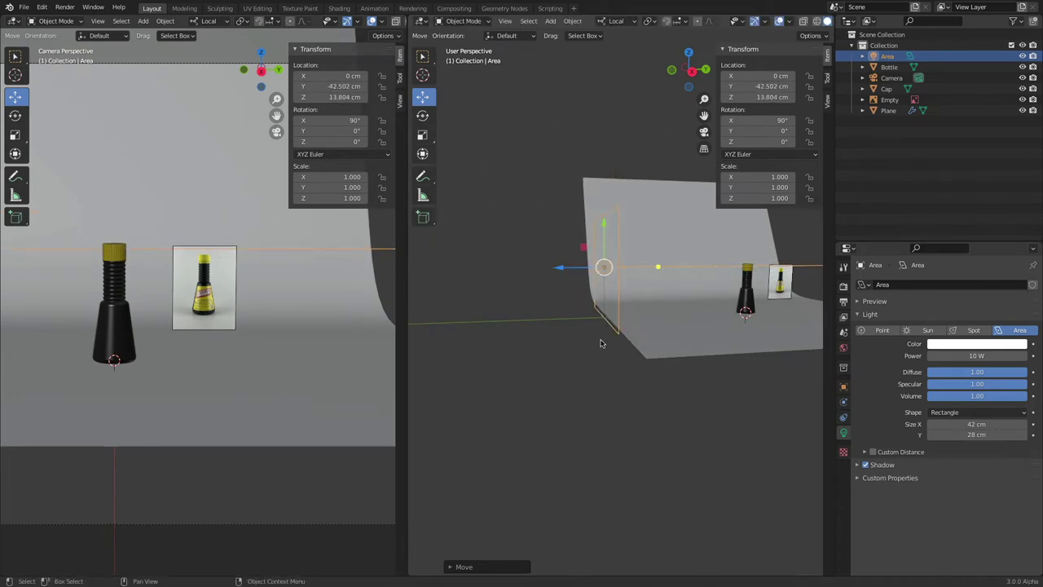
middle_drag(562, 269, 599, 352)
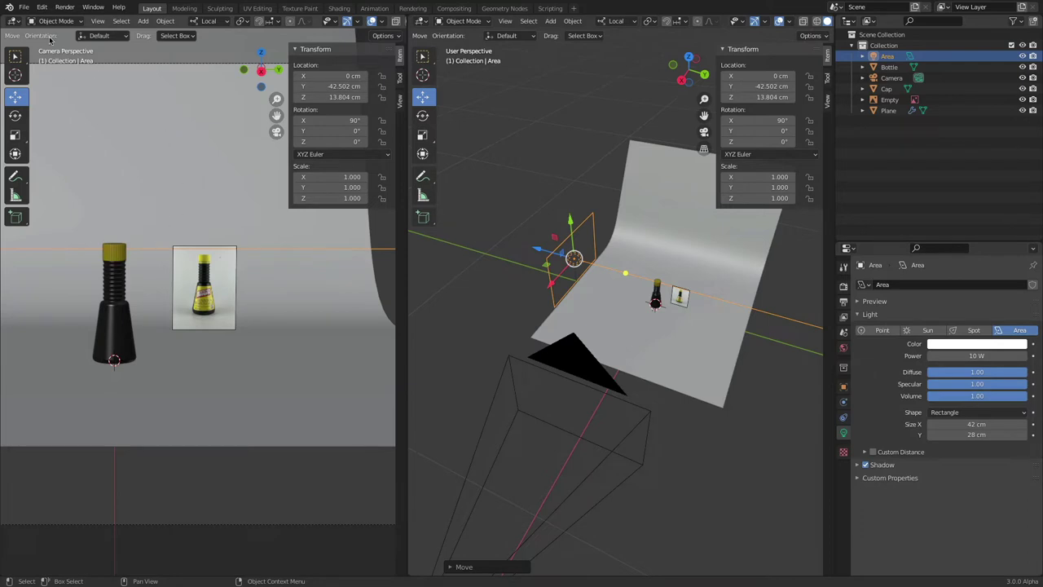
- Save the scene to the Desktop as a Blender file named Kitchen Bouquet
click(24, 7)
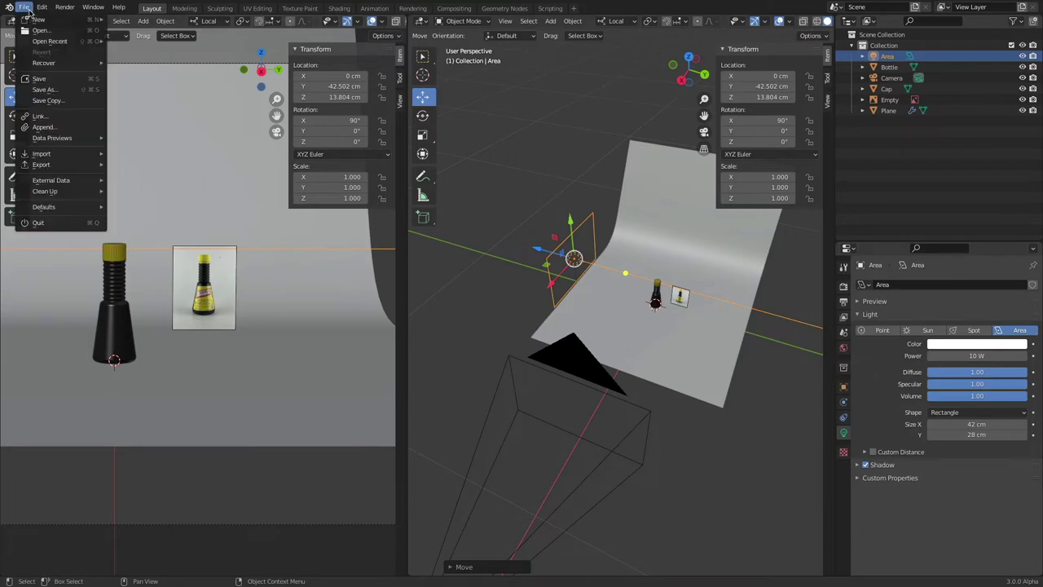
click(73, 79)
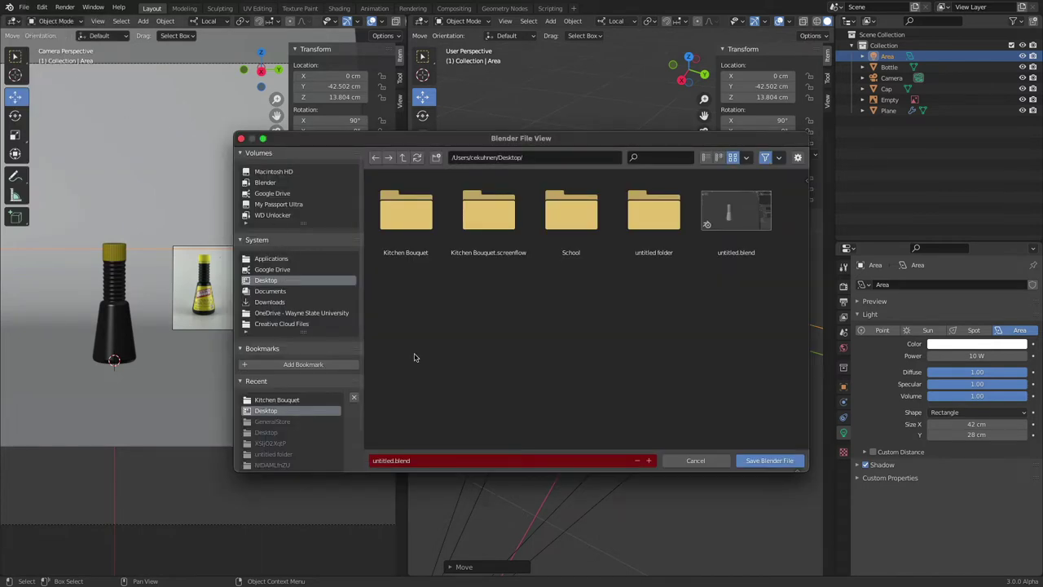
click(443, 460)
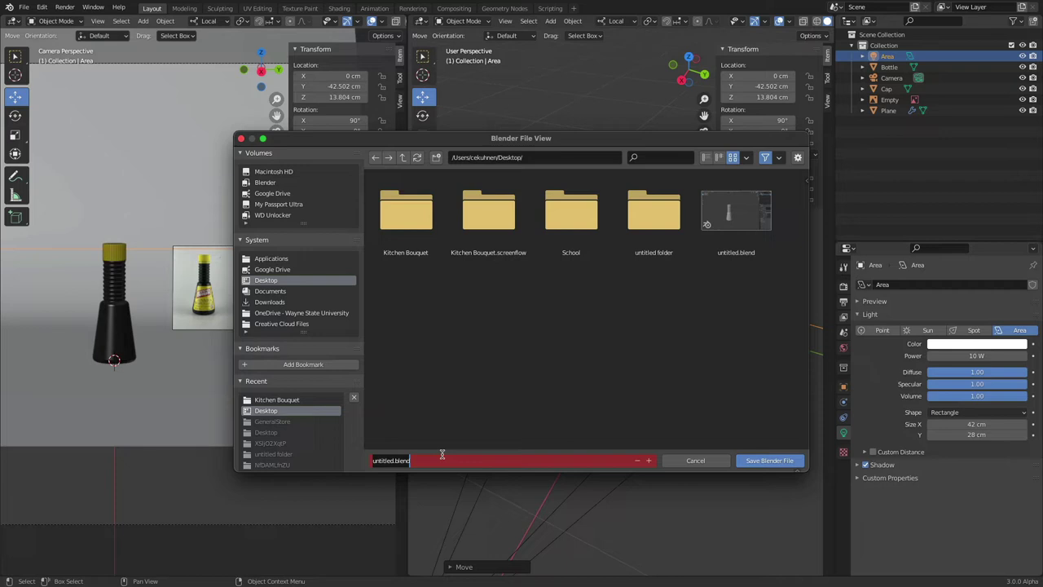
text(Kitchen Bouquet)
key(Return)
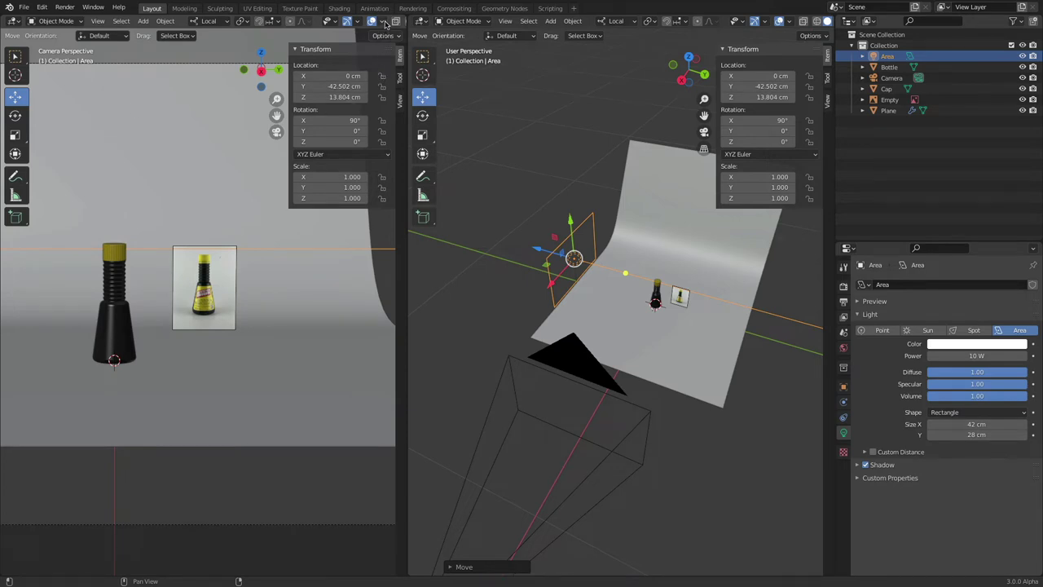
- Cycle the camera viewport's shading through Wireframe, Solid and Material Preview, and leave it on Rendered
scroll(383, 25, down, 3)
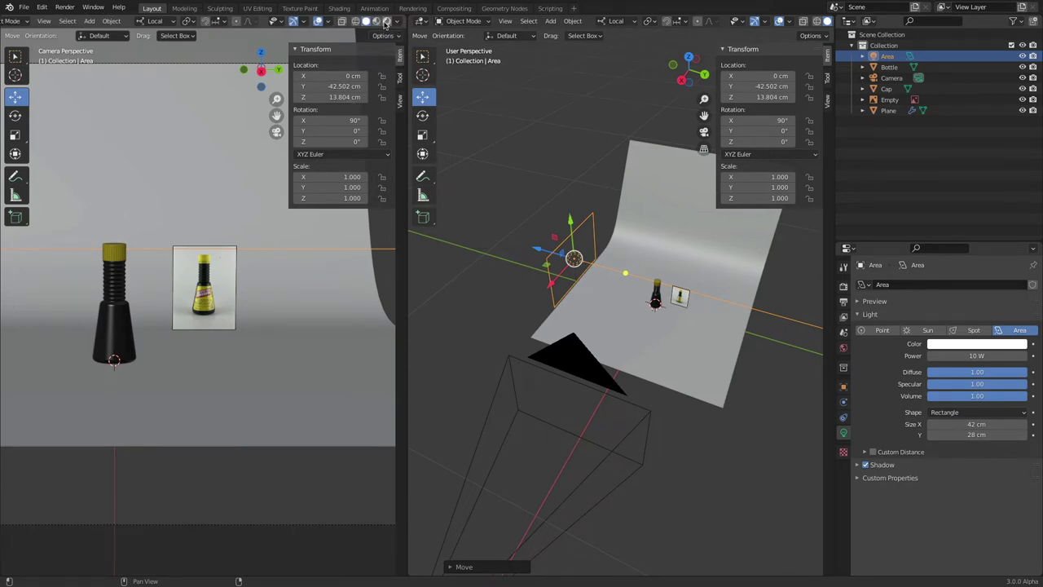
scroll(346, 24, down, 3)
click(356, 21)
click(365, 21)
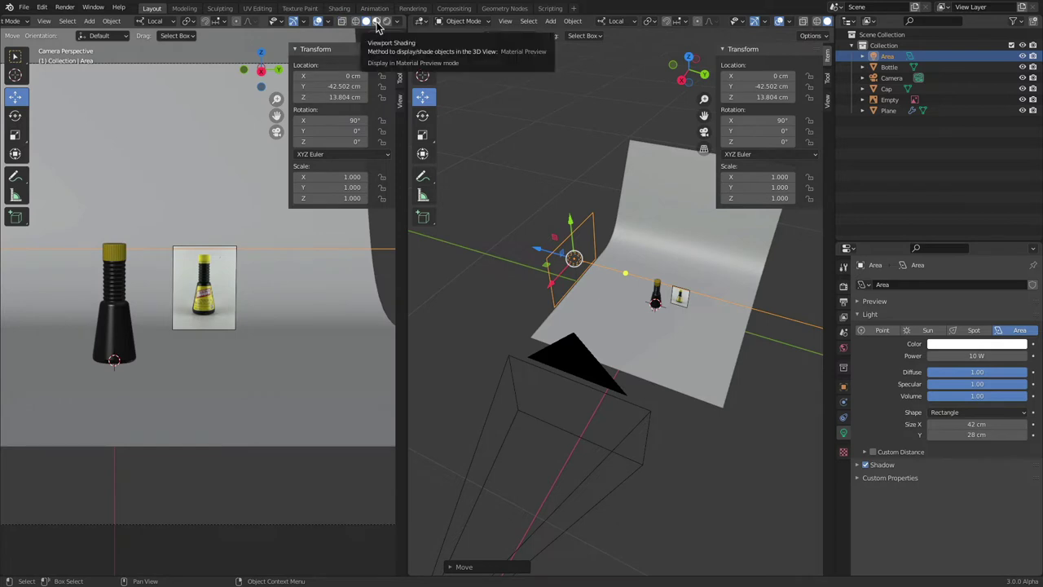
click(376, 21)
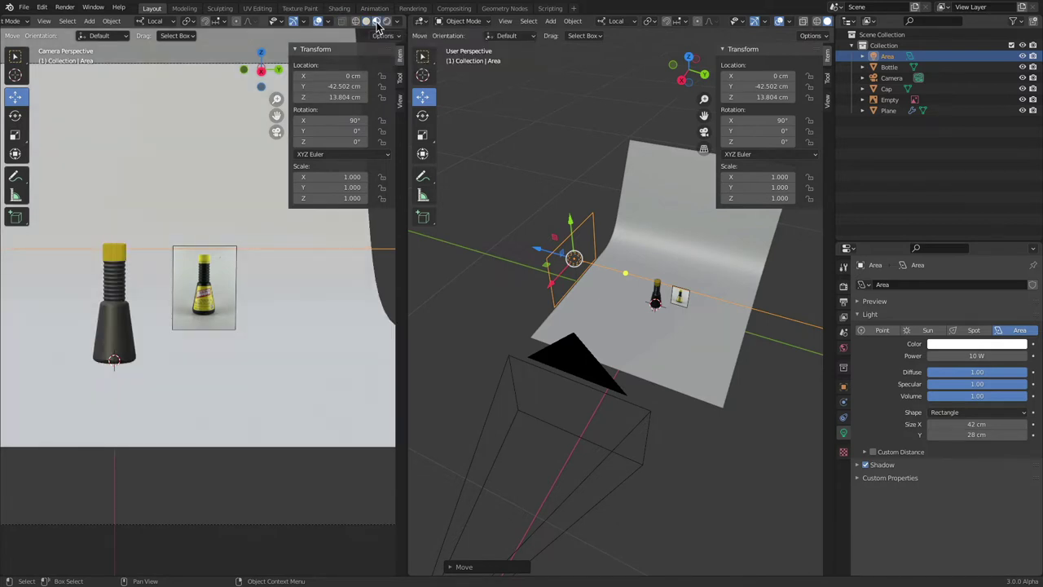
click(386, 22)
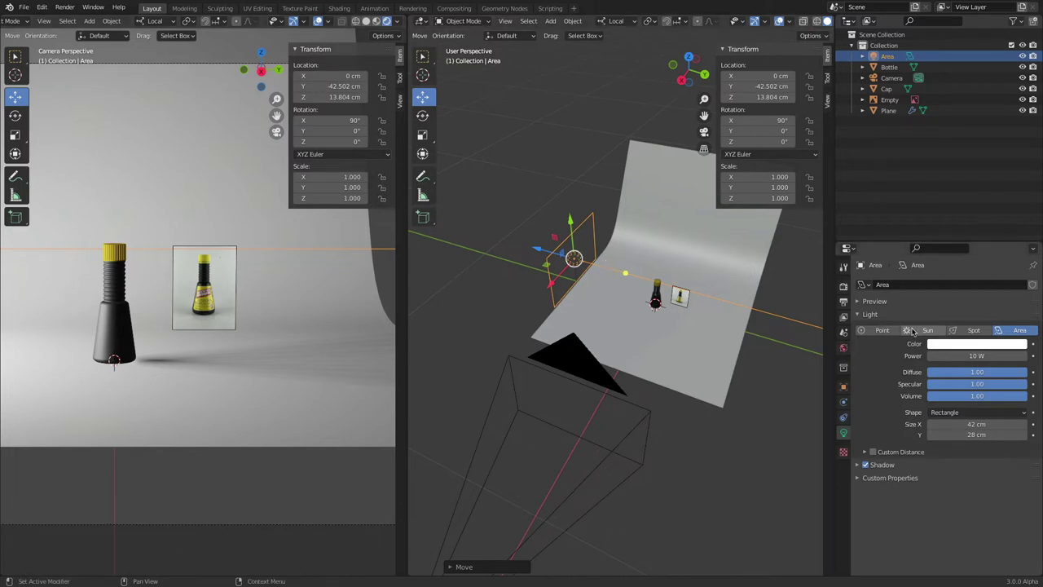
- Set the area light's power to 0 W
click(966, 356)
text(2)
key(Return)
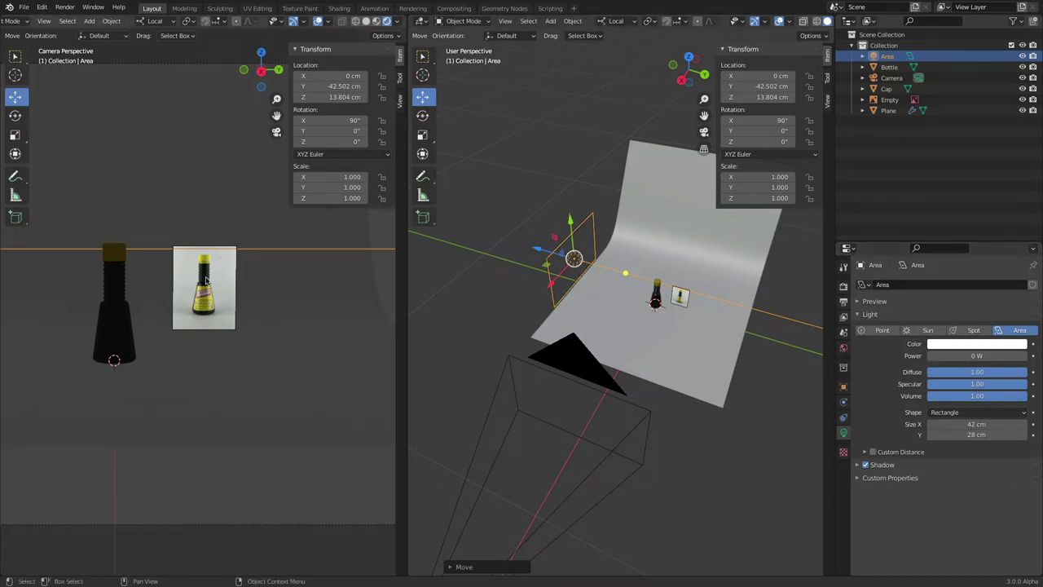
- Set the world background color to pure white, with a value of 1.000
click(844, 348)
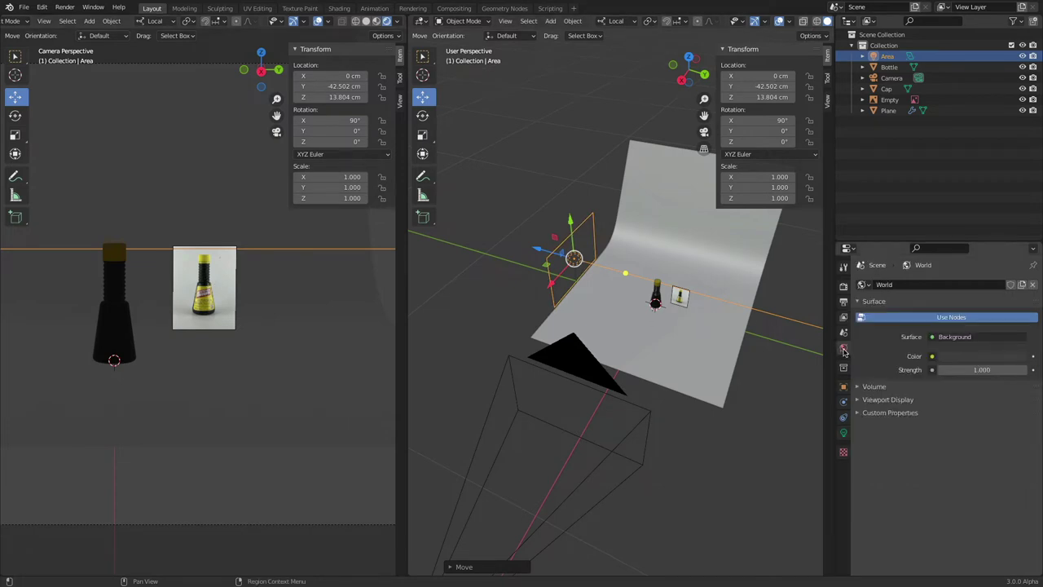
click(979, 361)
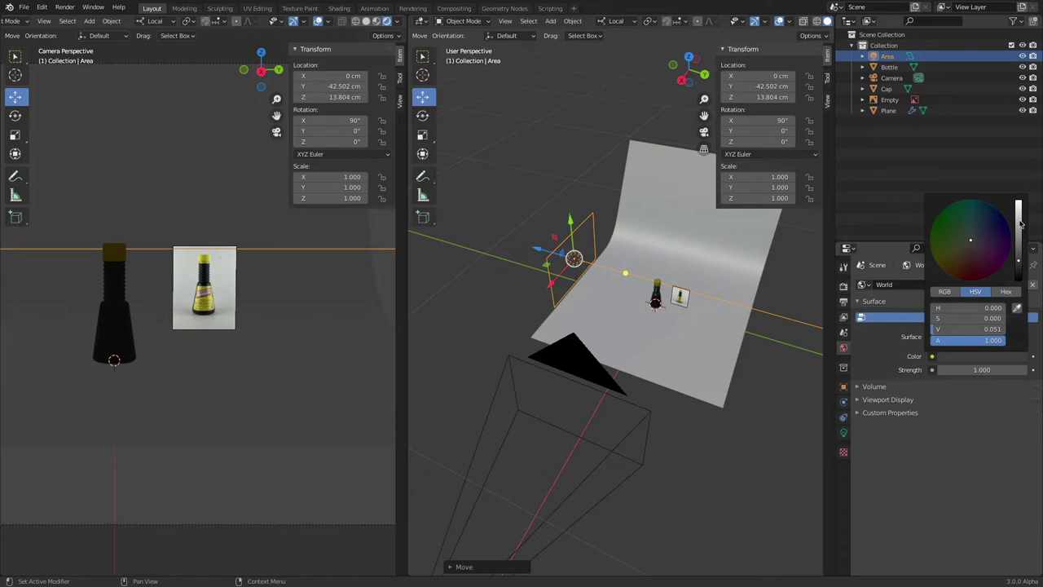
drag(1019, 226, 1017, 202)
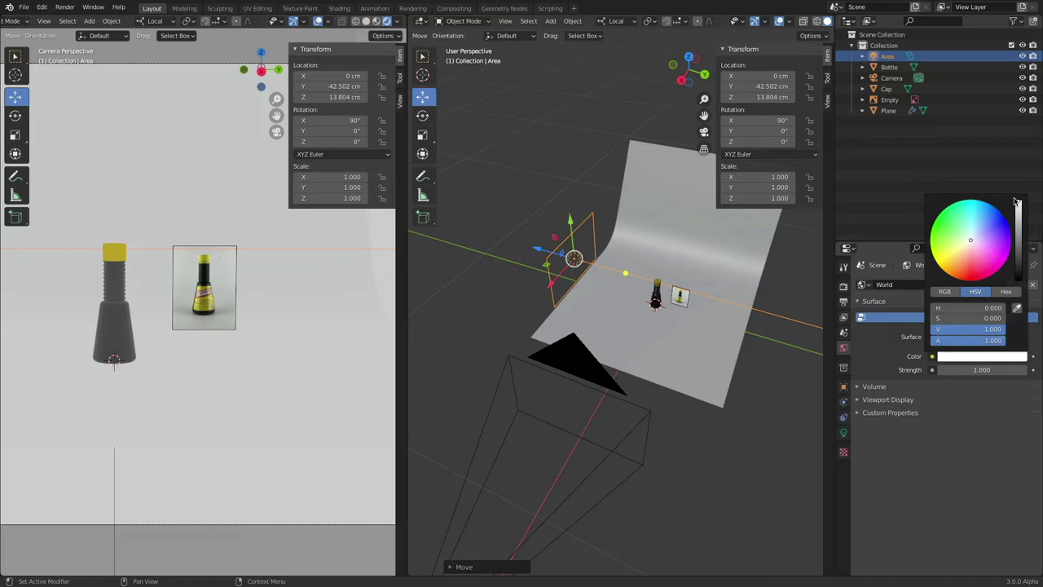
click(945, 399)
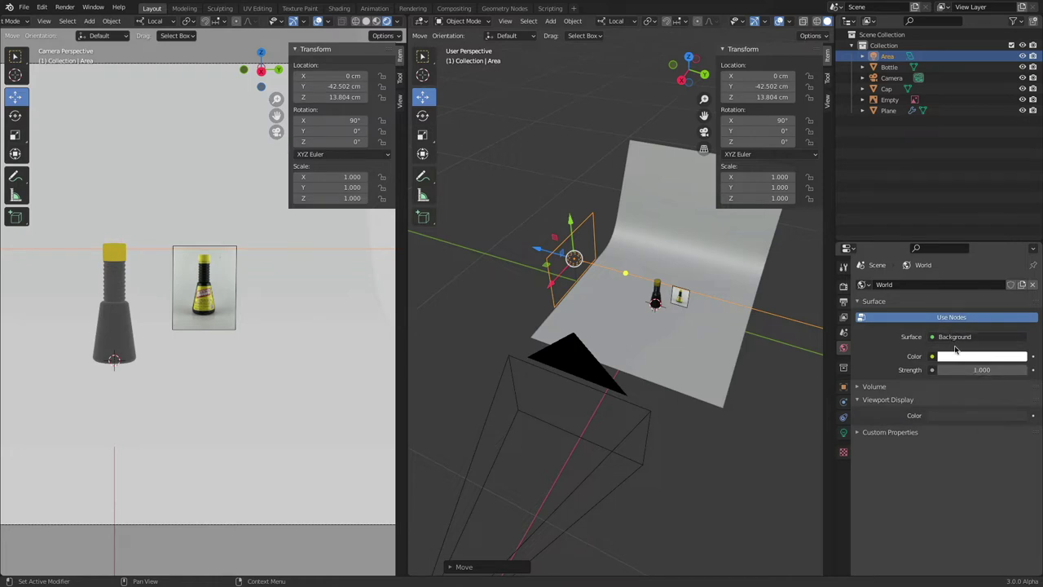
- Try several world background strengths, including 0, 0.01 and 0.3, against the rendered camera view
key(BackSpace)
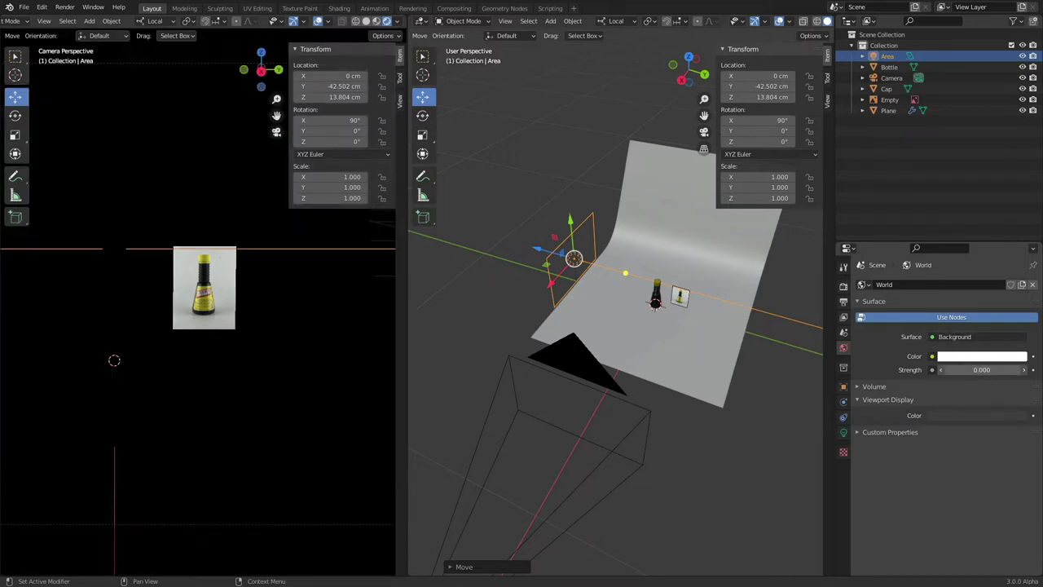
mouse_move(982, 370)
mouse_down()
mouse_move(1011, 370)
mouse_move(985, 374)
mouse_up()
click(985, 372)
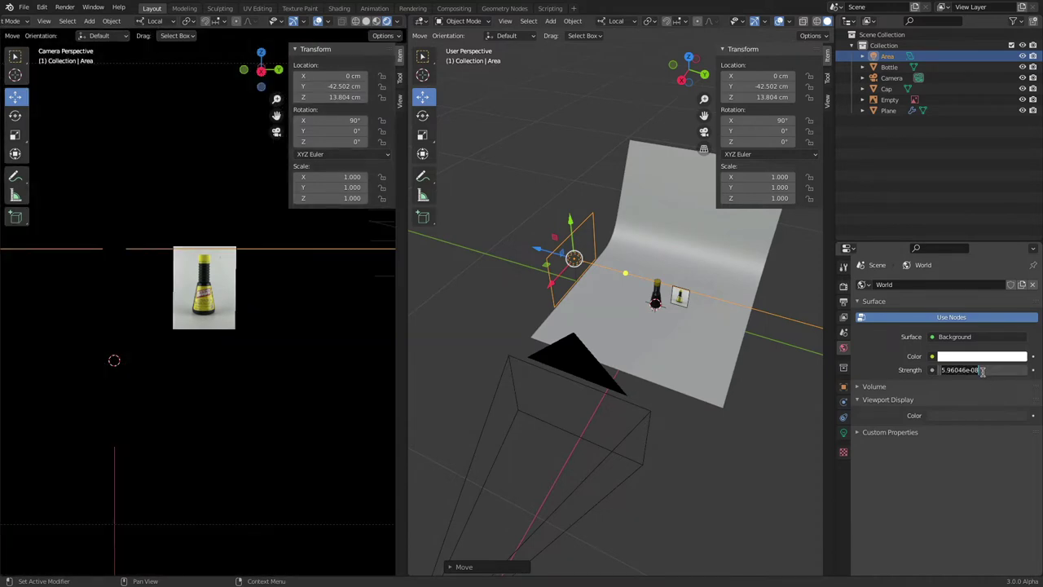
text(1)
key(Return)
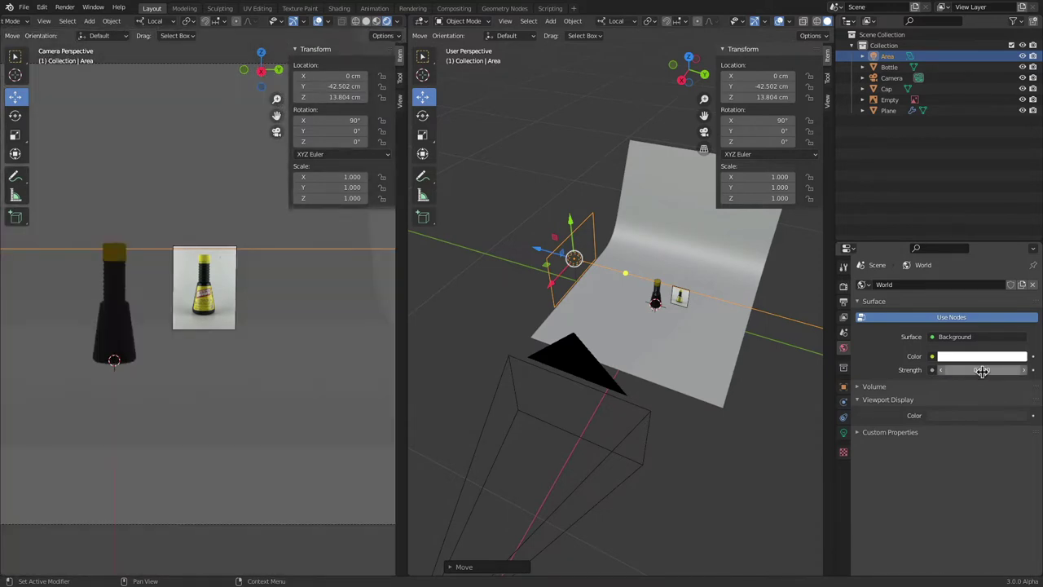
click(983, 371)
text(0.1)
key(Return)
click(983, 372)
text(0.01)
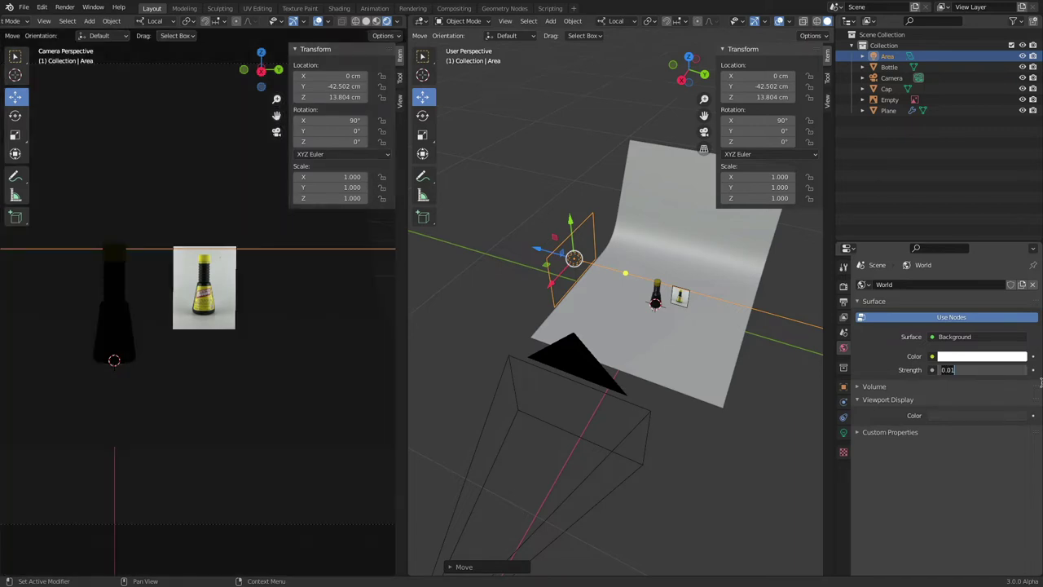
key(BackSpace)
key(BackSpace)
key(BackSpace)
key(Return)
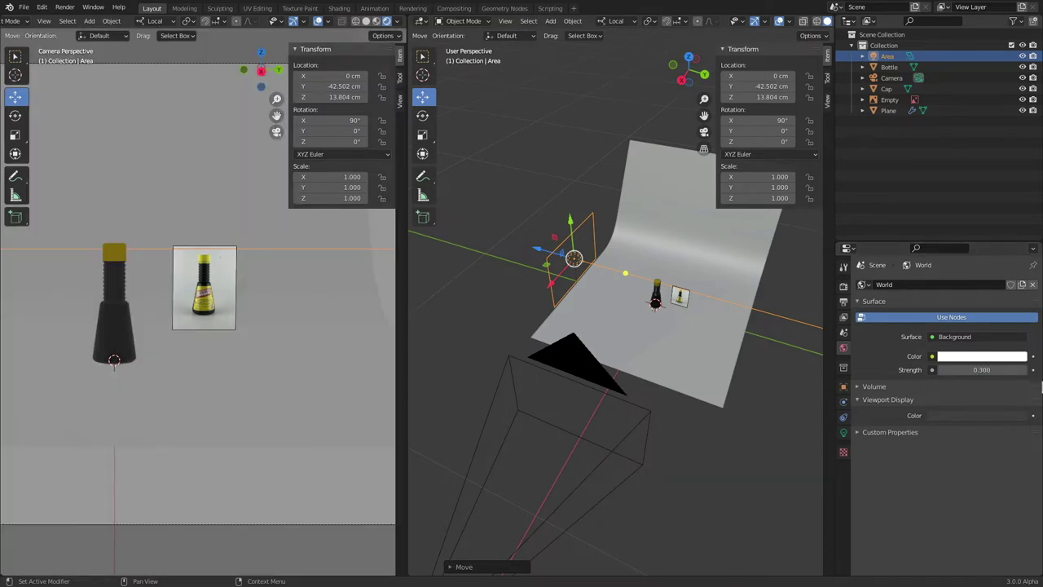
- Set the world background strength to 0.03
click(970, 369)
key(BackSpace)
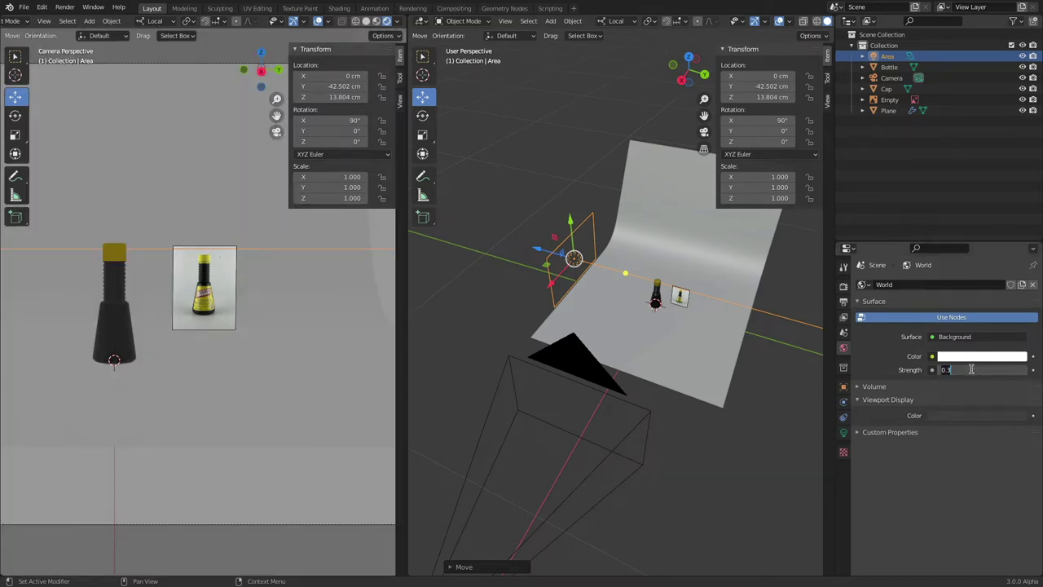
text(0.03)
key(Return)
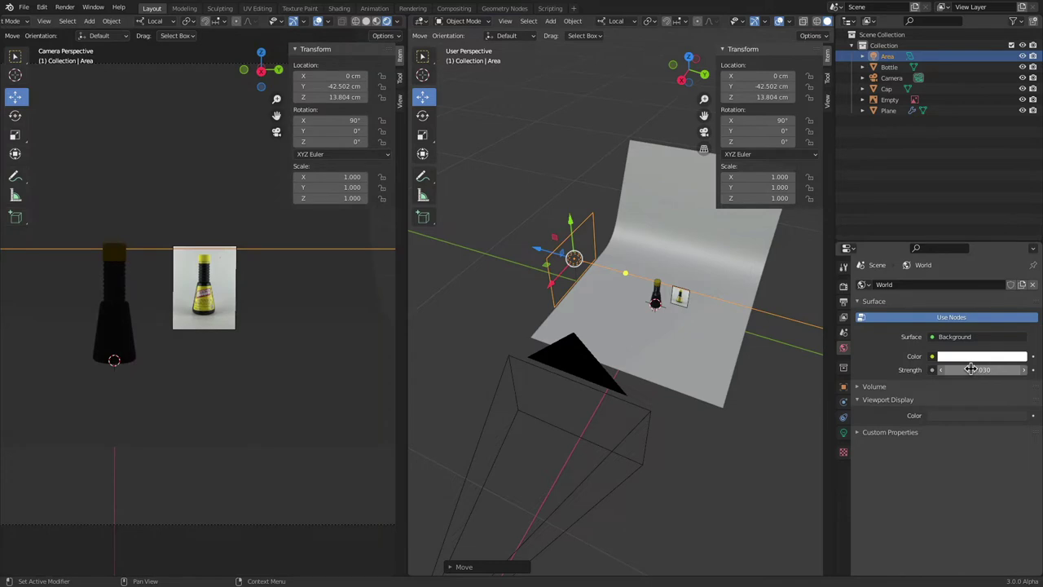
- Set the area light's power to 10 W
click(843, 432)
click(974, 355)
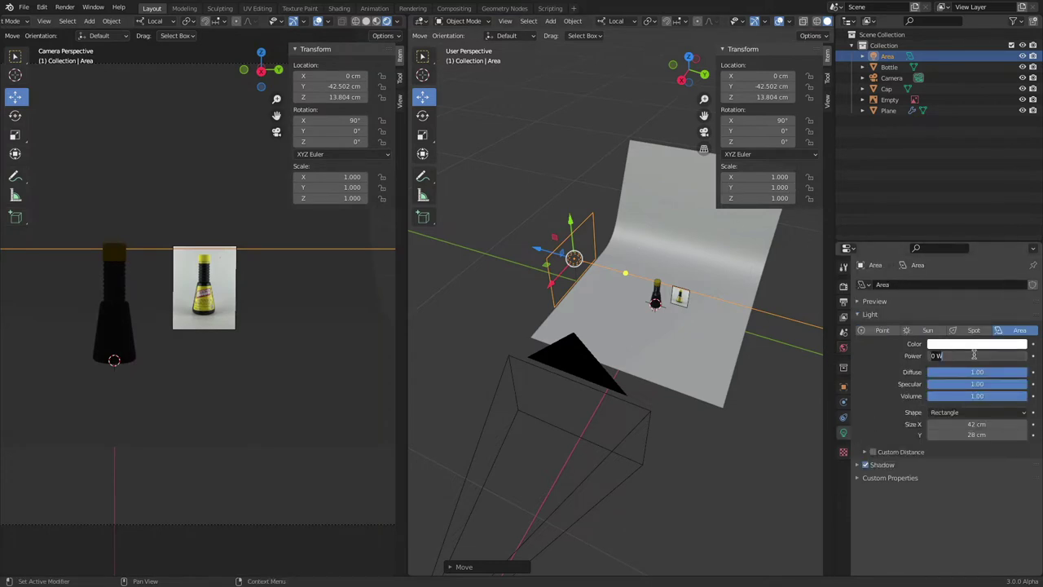
text(100)
key(Return)
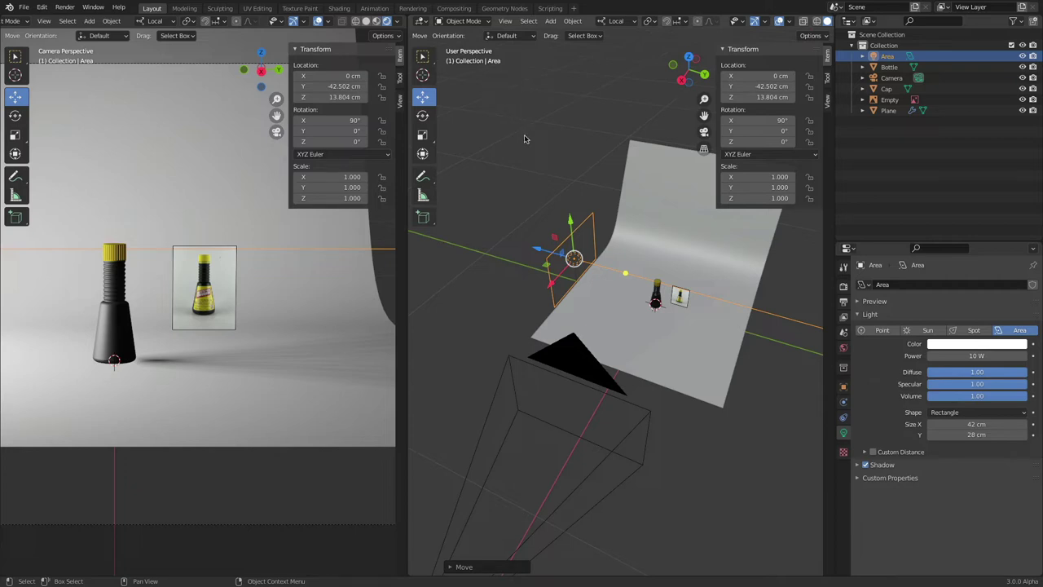
- Duplicate the area light and move the copy along its local Z axis to the opposite side of the backdrop, about 45.3 cm on Y
key(ctrl+c)
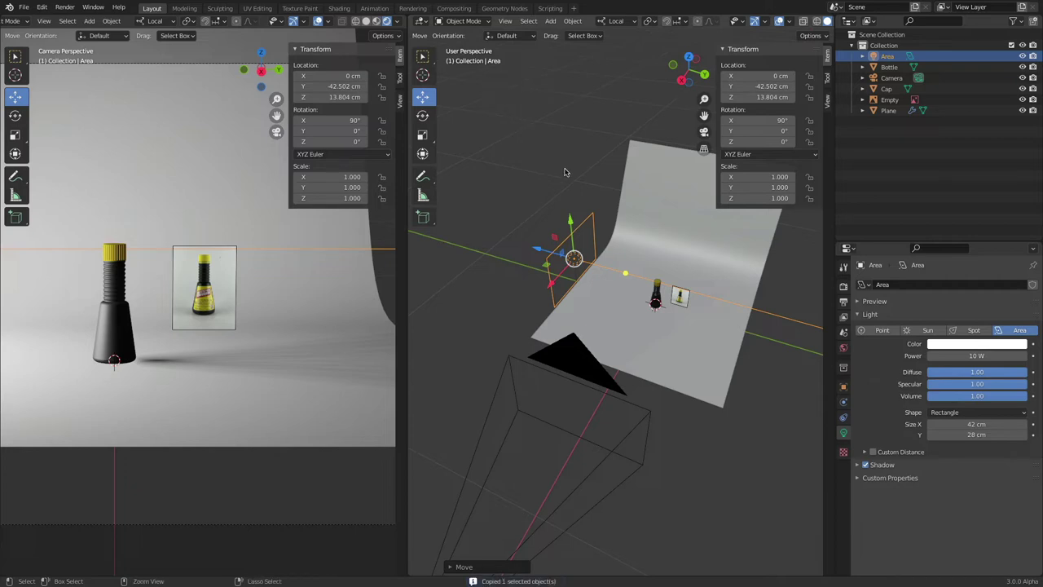
key(ctrl+v)
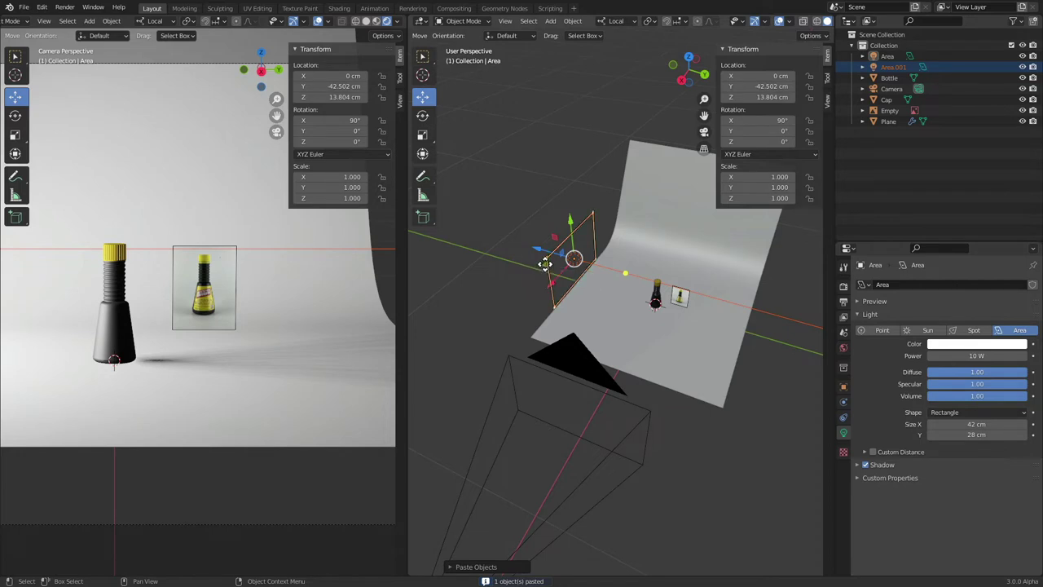
key(g)
key(z)
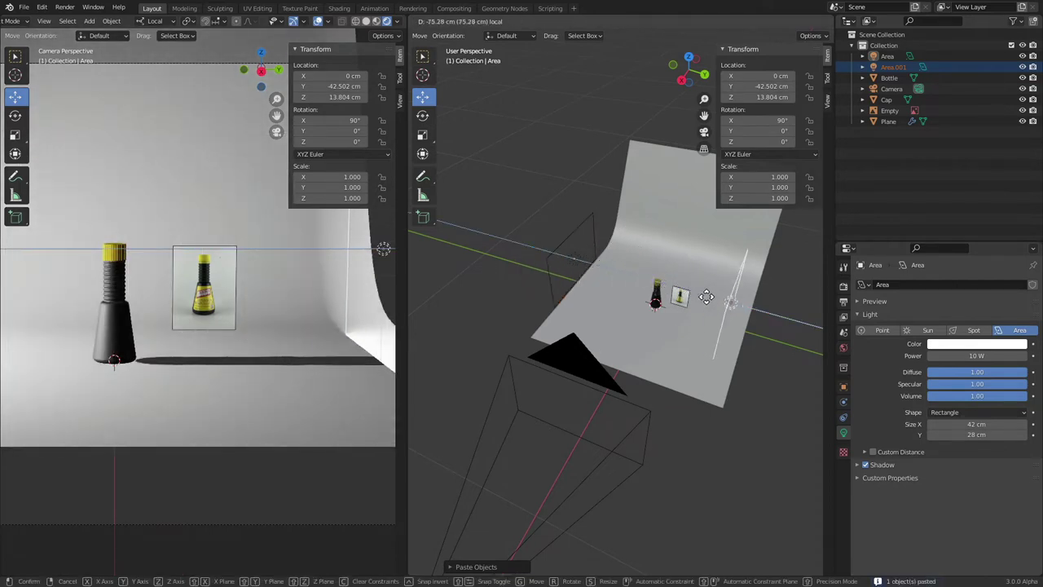
click(738, 301)
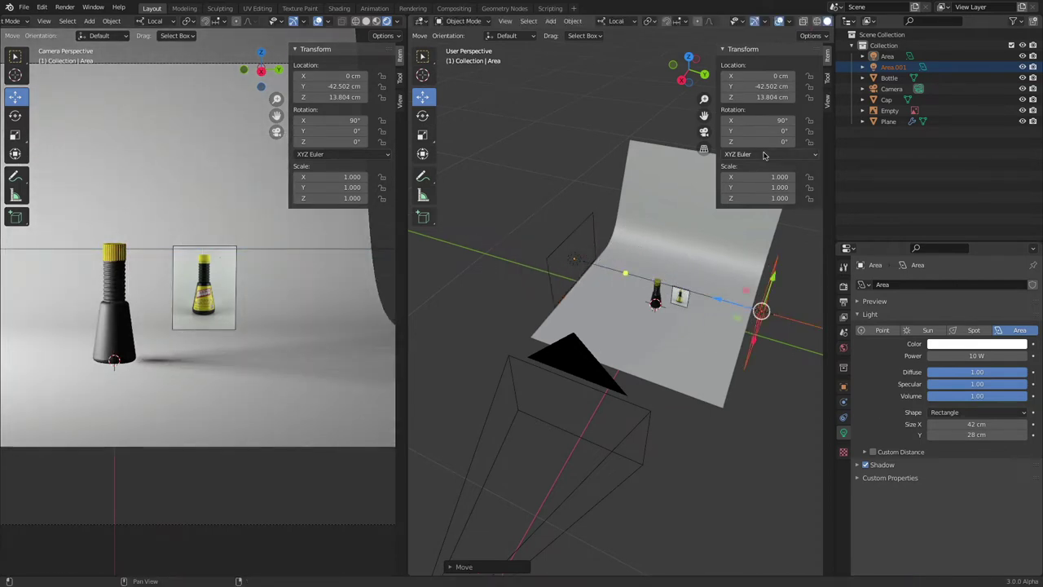
- Try rotating the original area light to -25.5° about Z, and undo the rotation
mouse_move(766, 141)
mouse_down()
mouse_move(795, 142)
mouse_move(745, 141)
mouse_move(762, 142)
mouse_up()
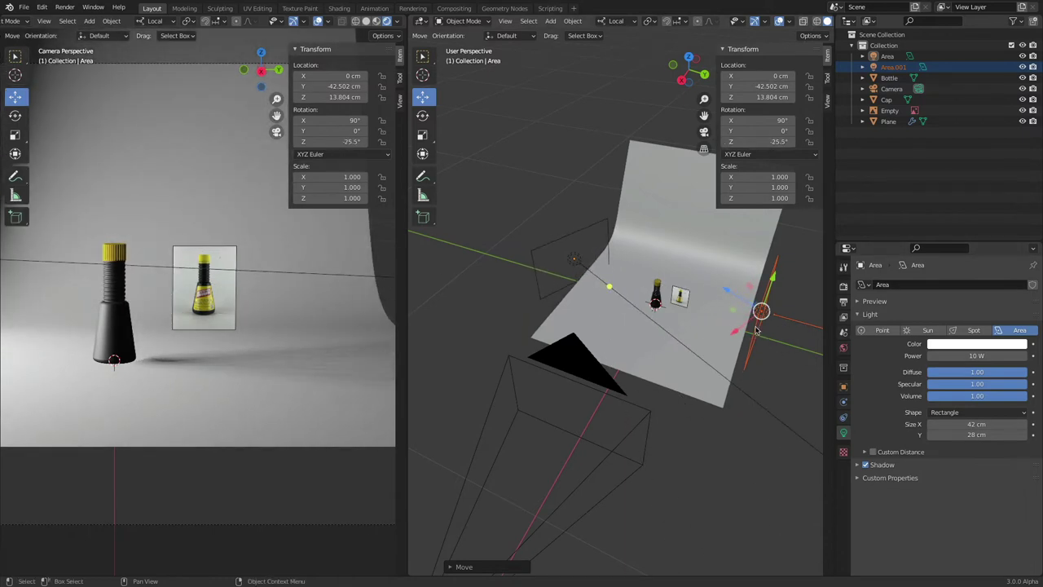
key(ctrl+z)
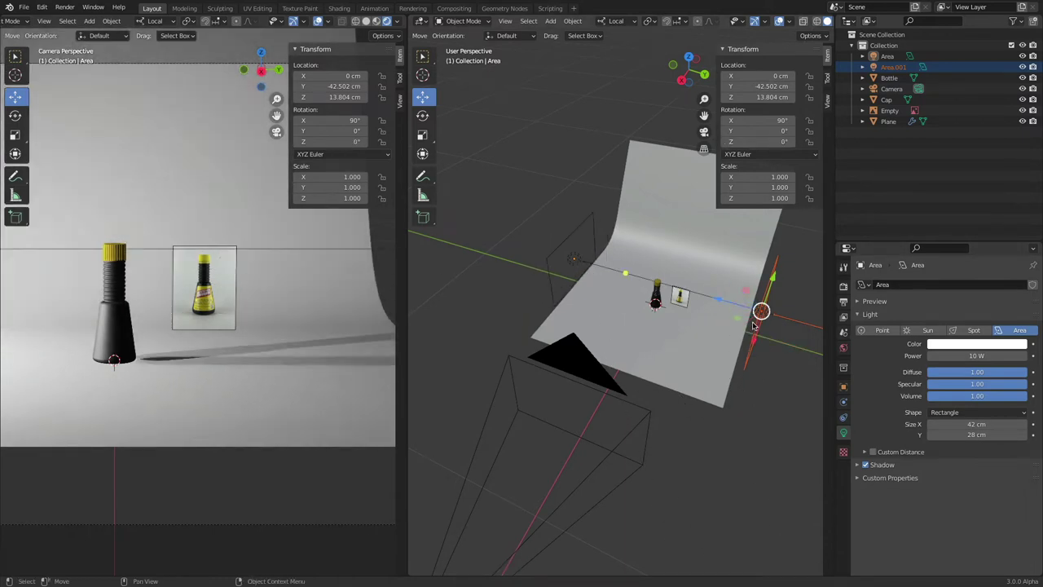
middle_drag(749, 389, 692, 389)
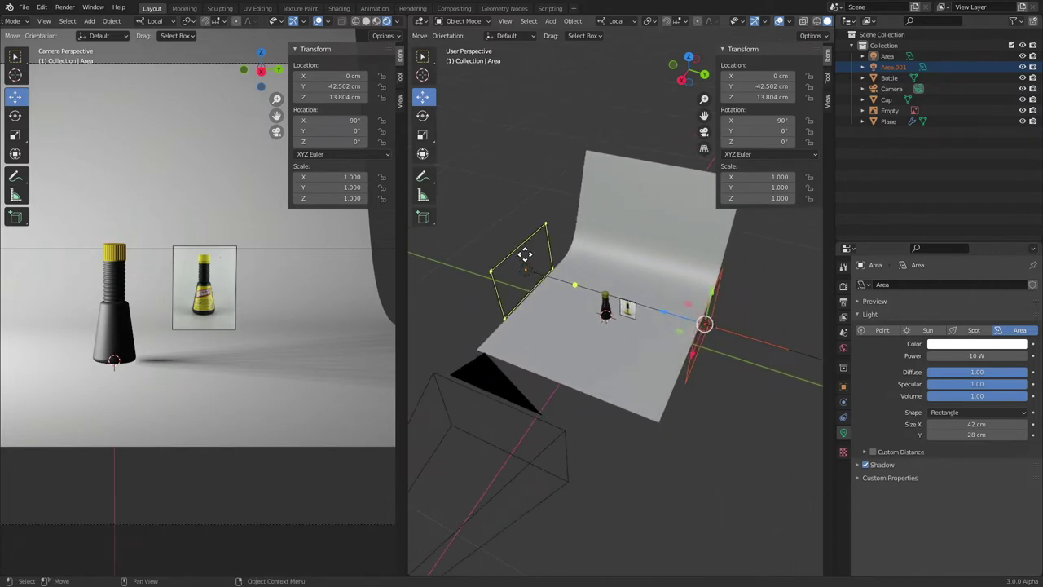
- Select both area lights, the camera and the backdrop together, and make the original area light the active object
click(691, 373)
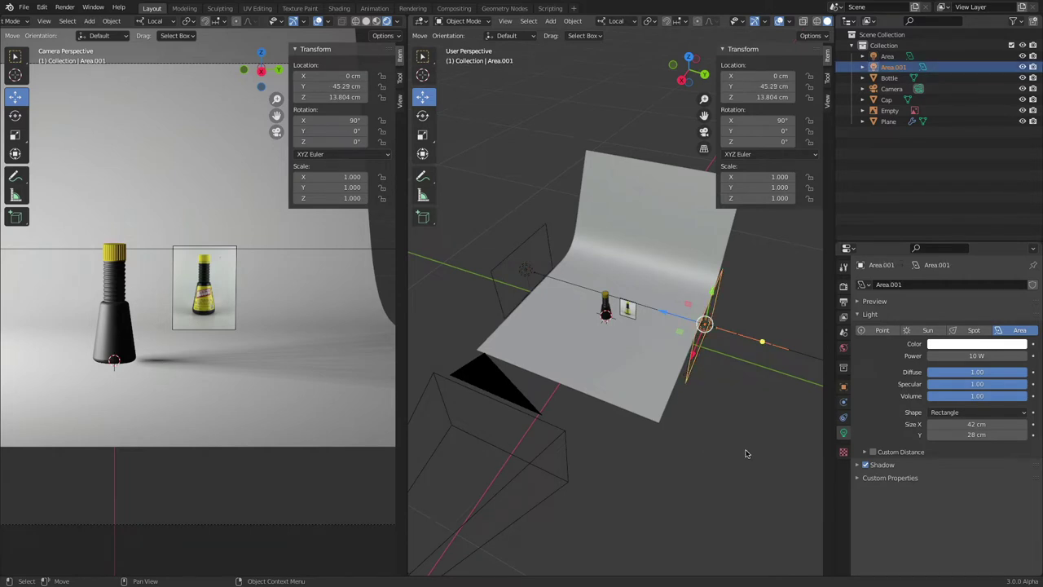
shift+click(523, 247)
shift+click(508, 400)
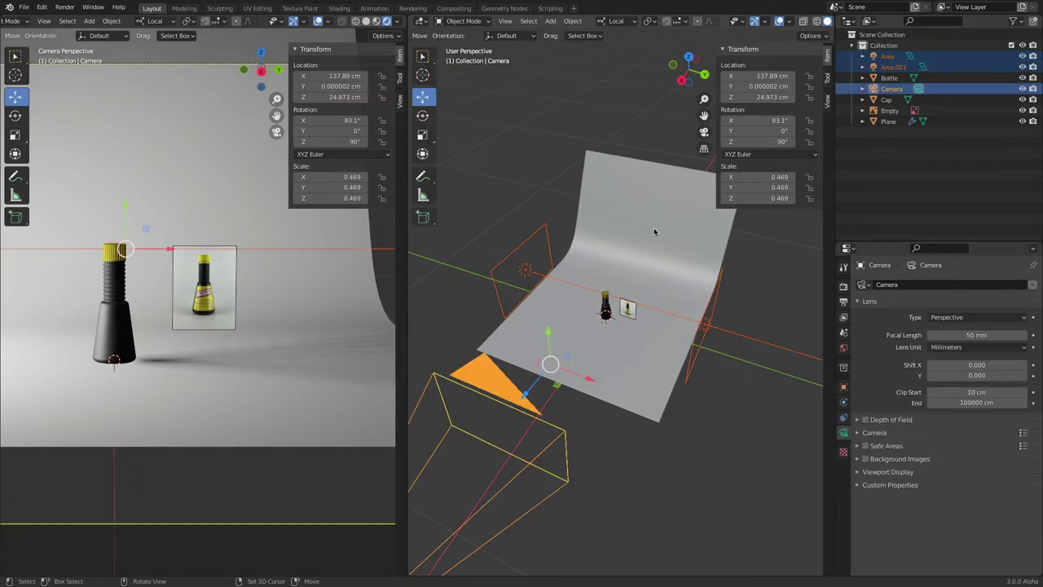
shift+click(654, 194)
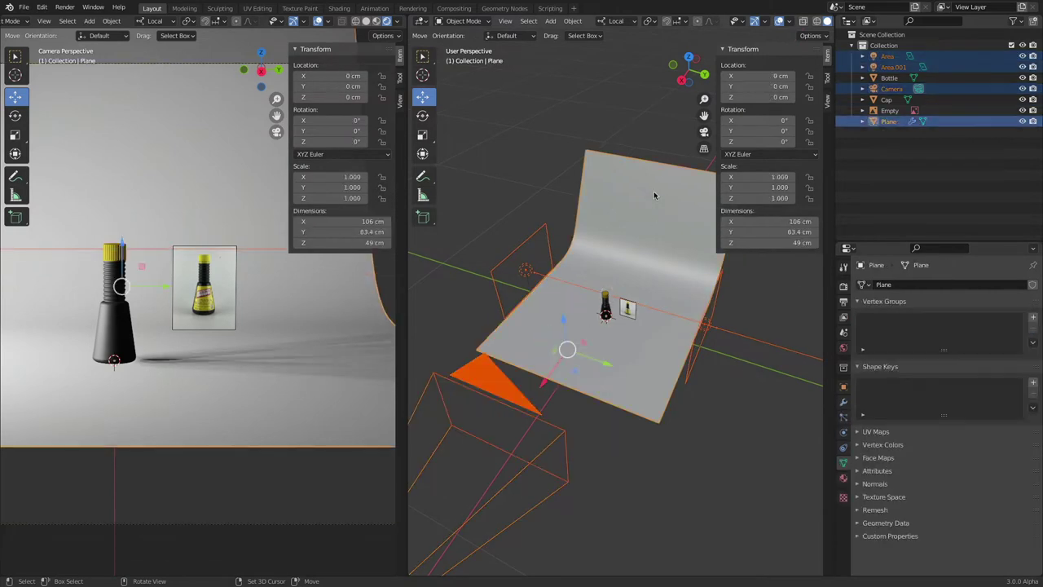
shift+click(499, 395)
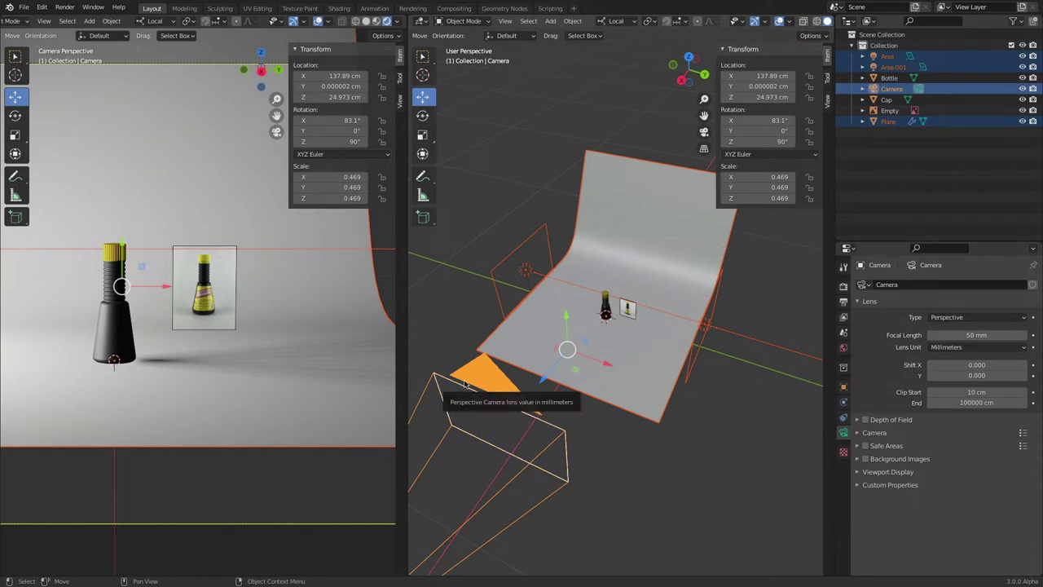
shift+click(514, 261)
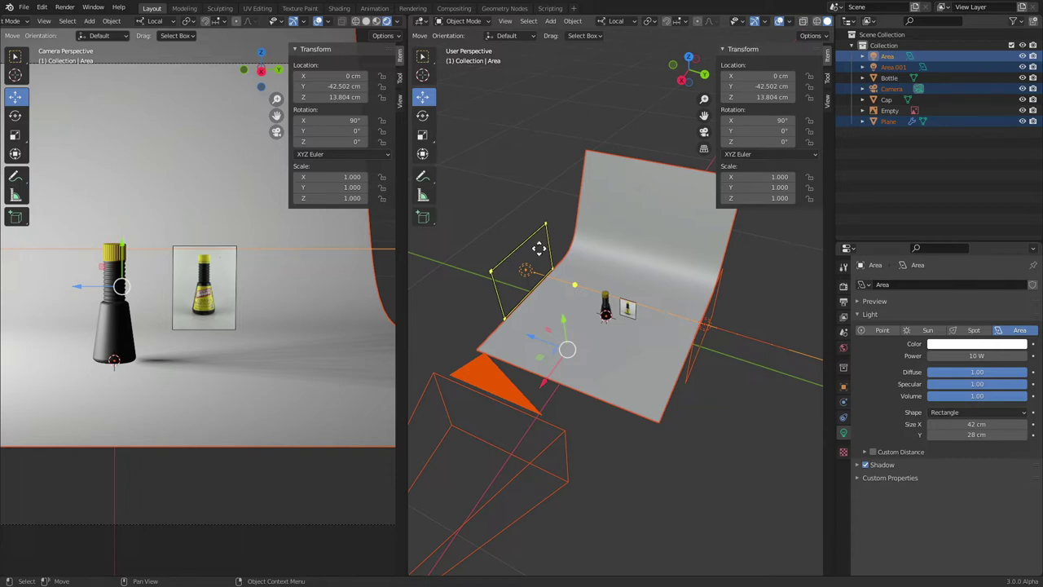
- Select only the duplicated area light and set its Z rotation to 180° so it faces the bottle
click(697, 360)
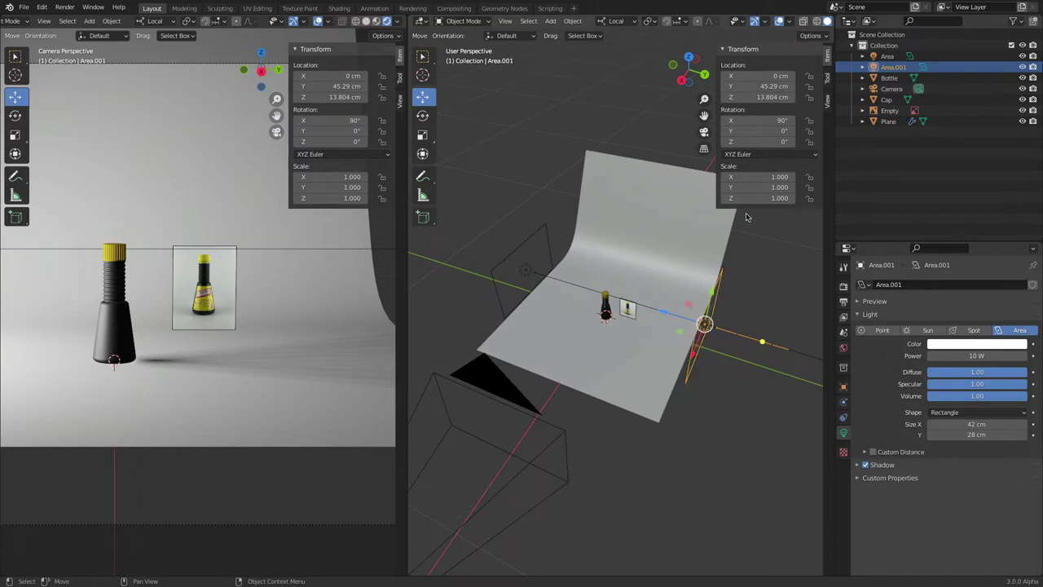
drag(752, 144, 863, 144)
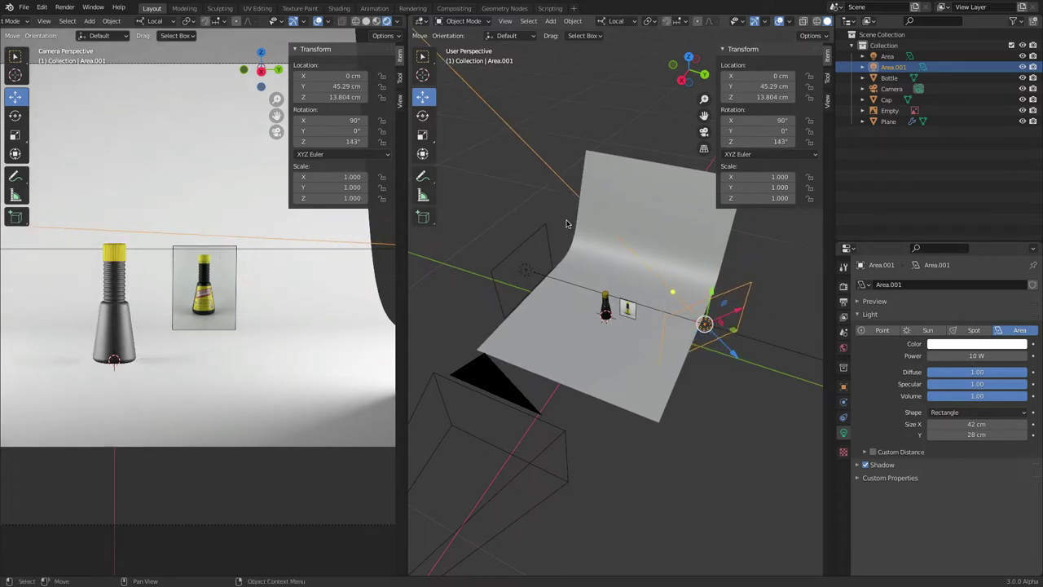
drag(758, 141, 760, 143)
click(761, 142)
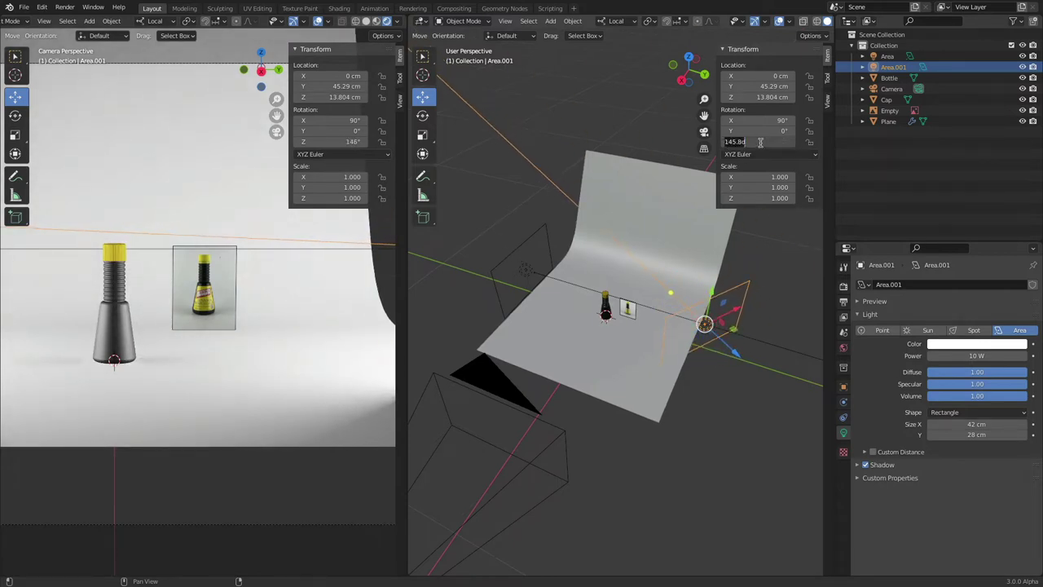
text(190)
key(Return)
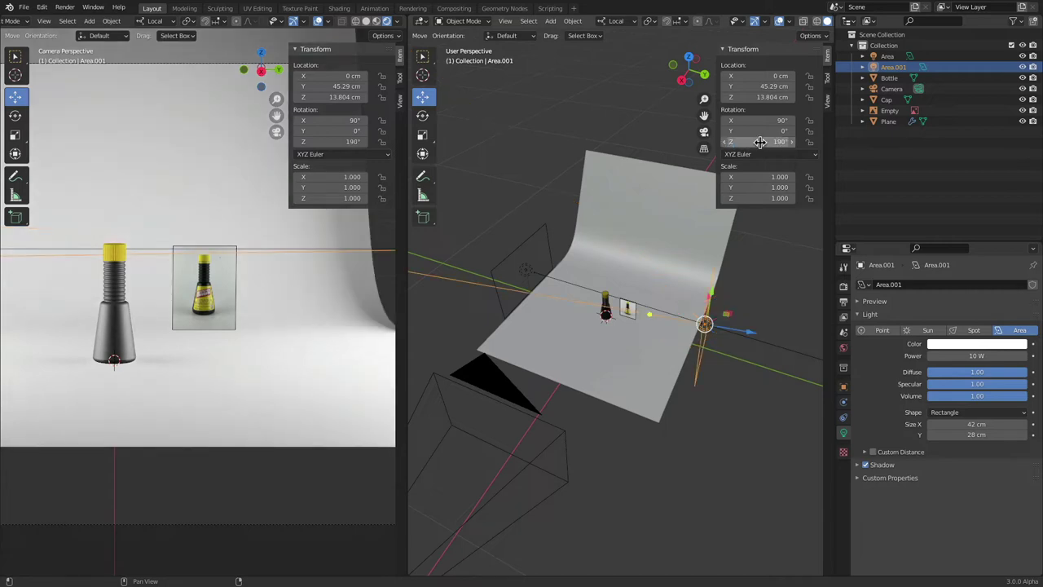
ctrl+drag(760, 142, 753, 142)
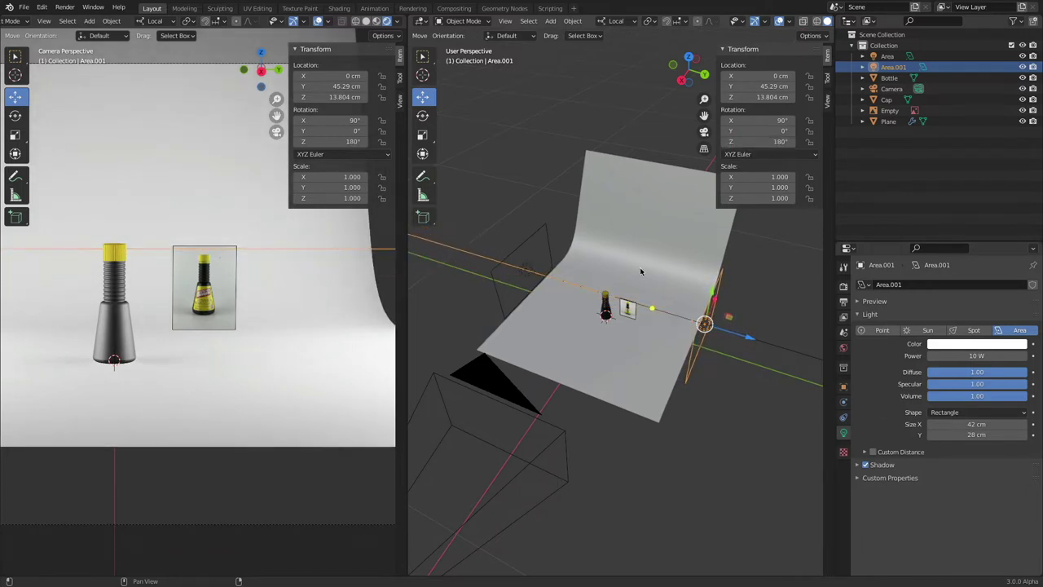
- Examine the two-light setup from an angle and the bottle's reflections close up in the rendered camera view
click(544, 229)
click(707, 320)
scroll(148, 298, up, 3)
middle_drag(146, 297, 228, 261)
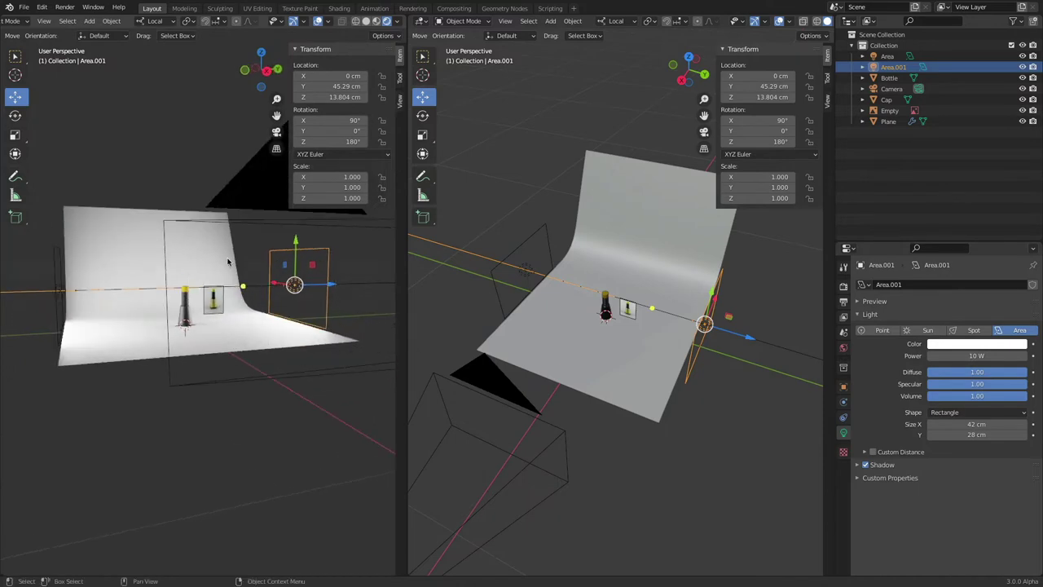
key(KP_0)
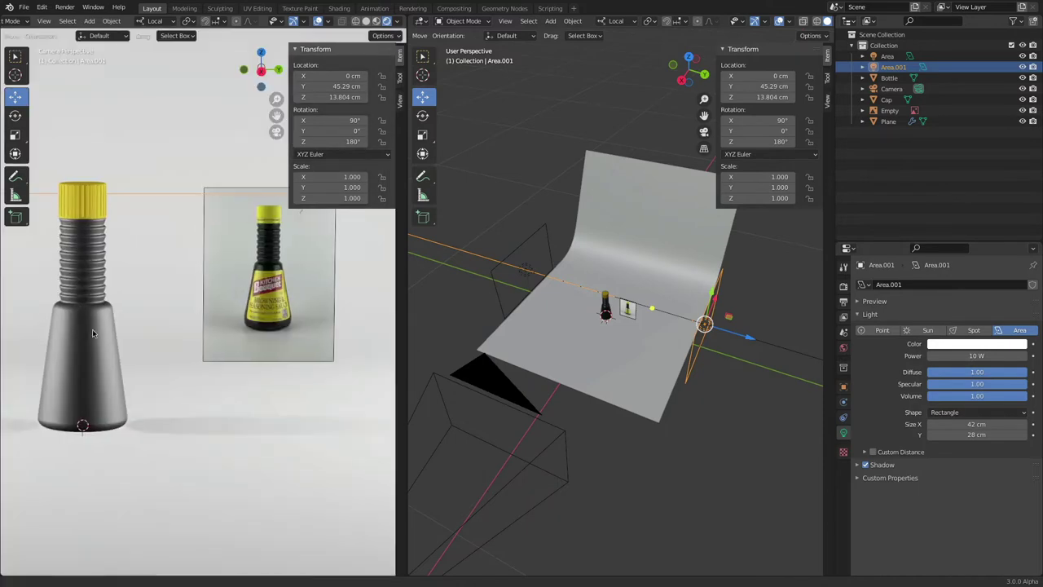
shift+middle_drag(91, 308, 187, 310)
scroll(187, 310, up, 3)
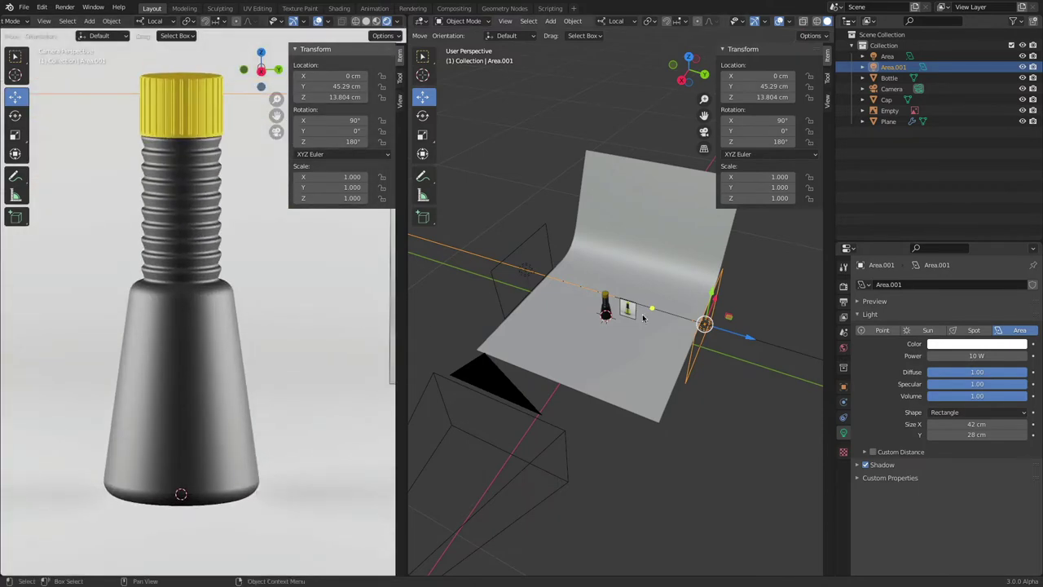
- Try sliding the duplicated area light along its local Z and X axes, and cancel both moves
drag(748, 341, 429, 344)
right_click(429, 344)
middle_drag(706, 317, 659, 295)
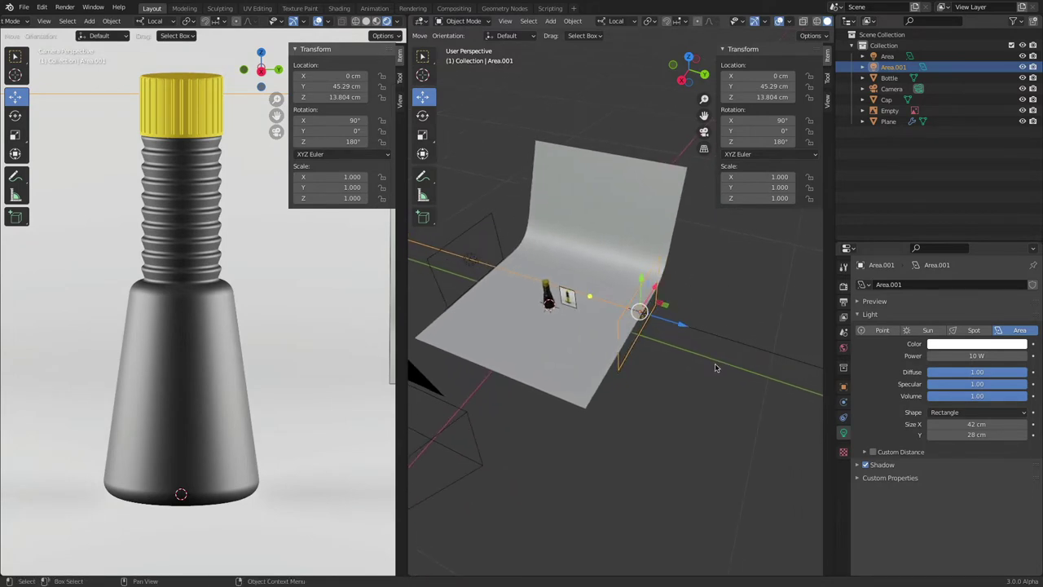
middle_drag(715, 368, 652, 326)
drag(629, 309, 766, 287)
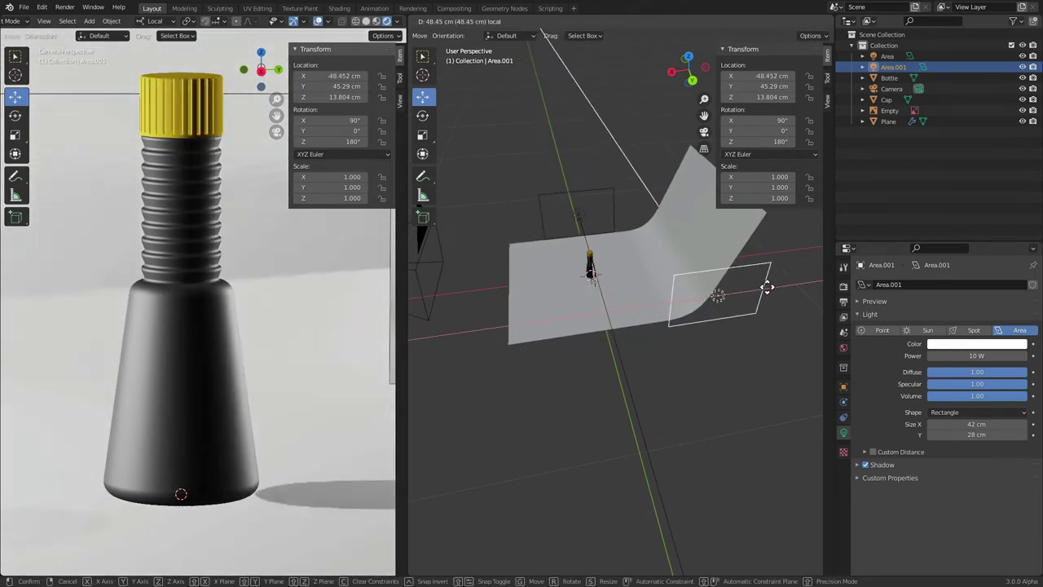
right_click(734, 287)
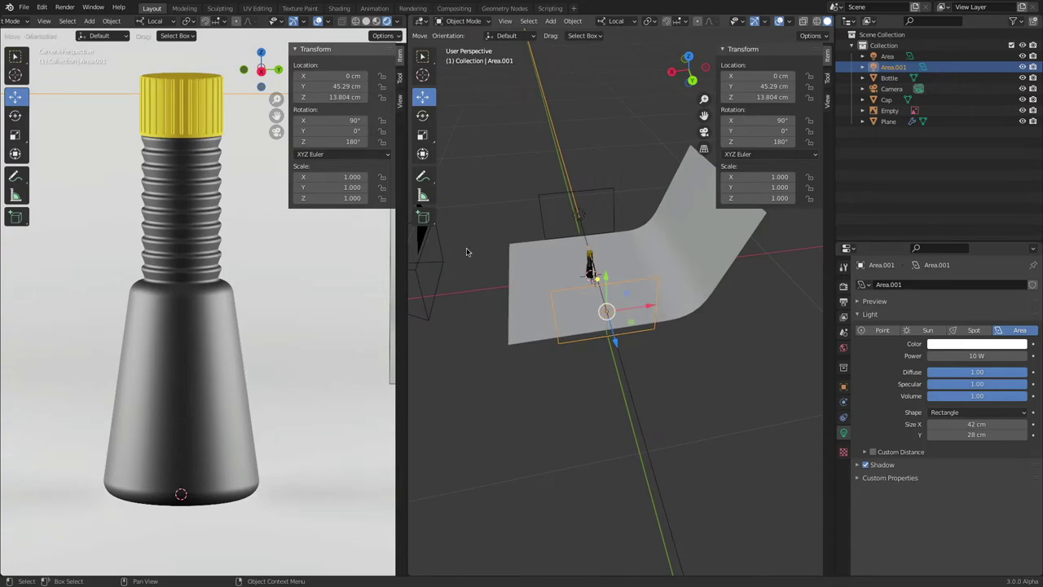
- Switch to Finder, examine the reference photos IMG_9607, IMG_9614 and IMG_9613 2 for the bottle's reflections and light placement, and return to Blender
key(super+Tab)
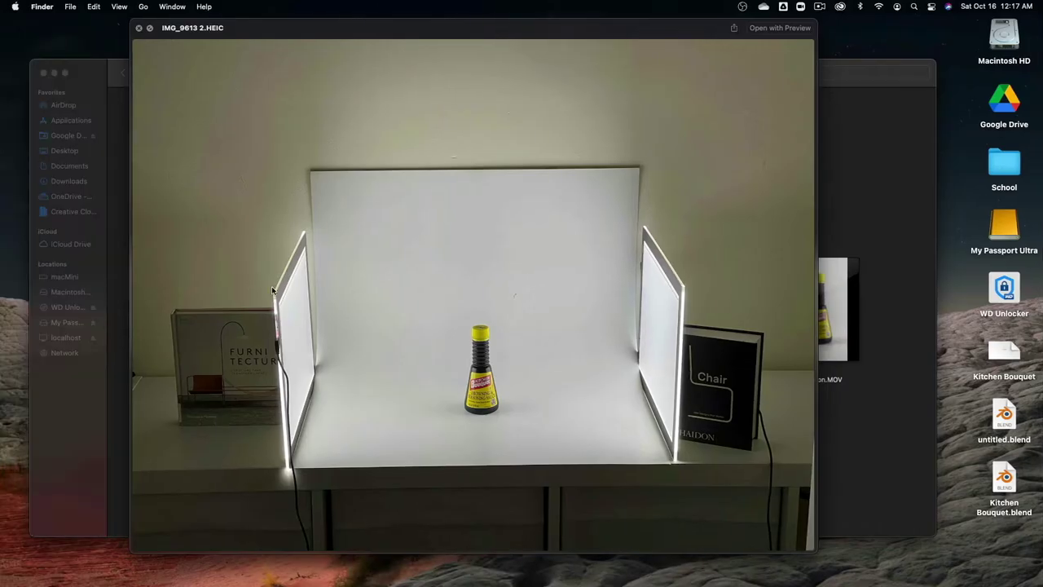
key(space)
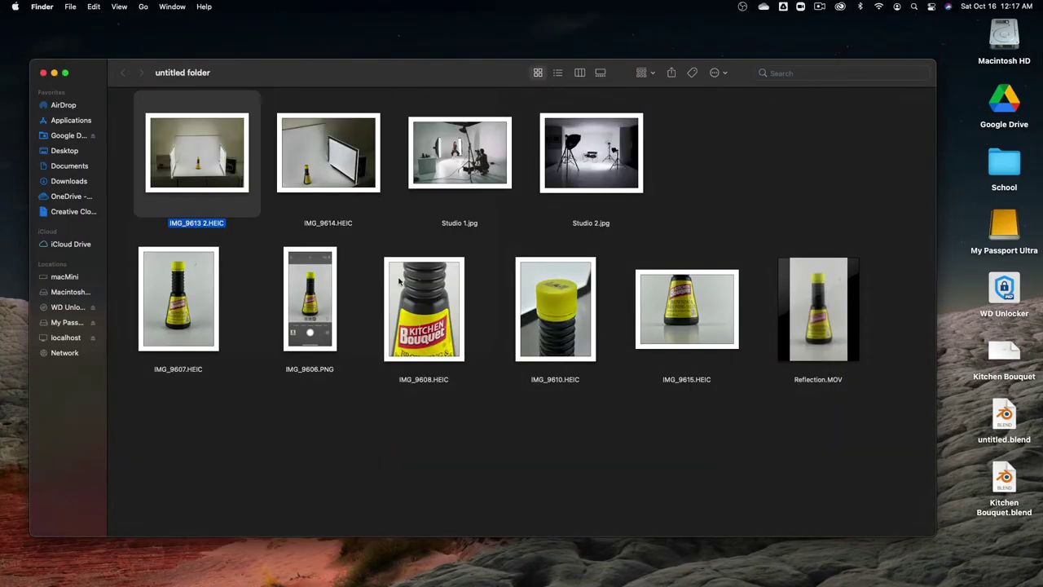
click(173, 310)
key(space)
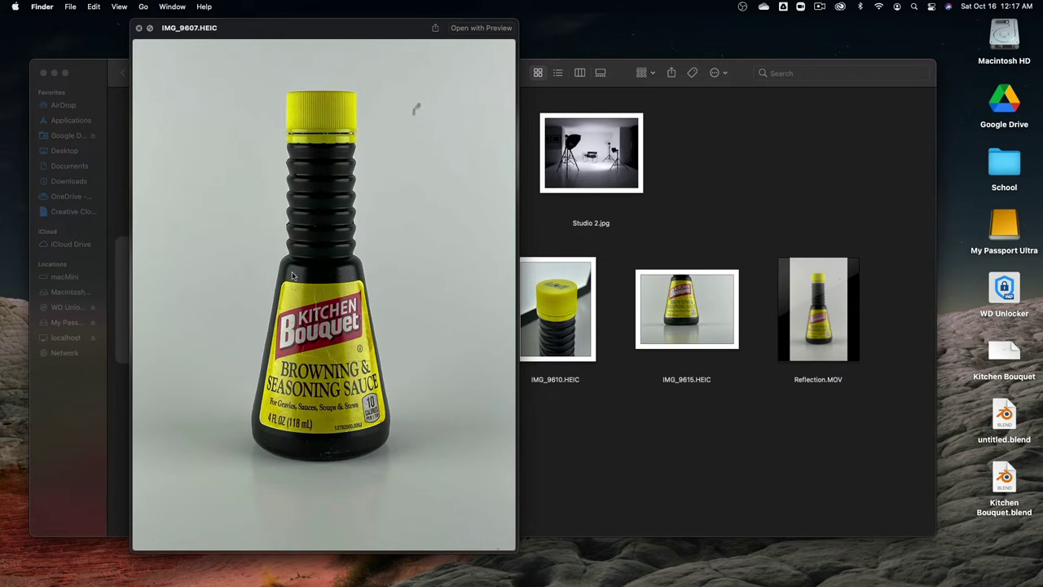
click(626, 225)
key(space)
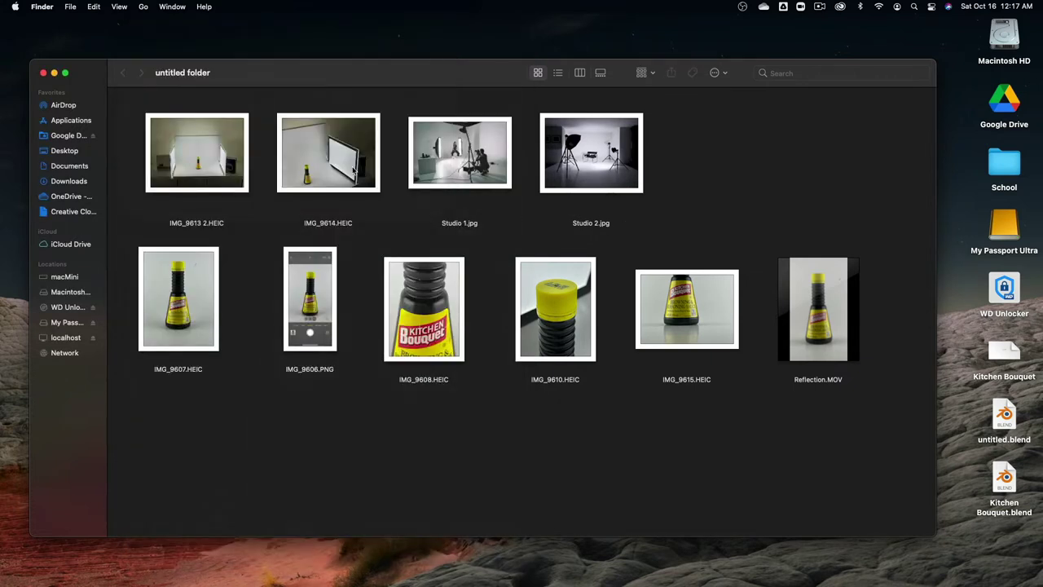
click(303, 166)
key(space)
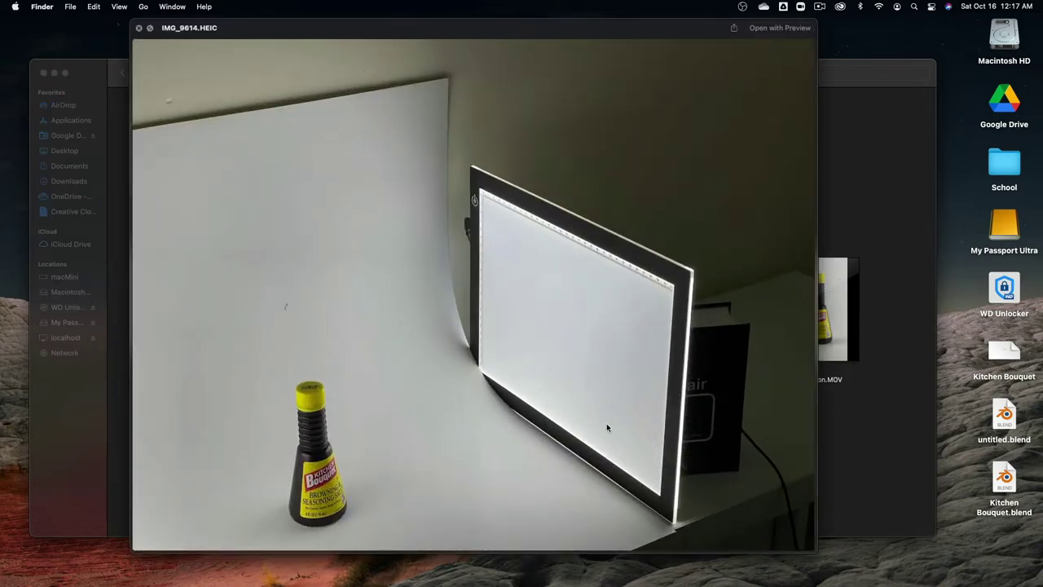
key(space)
click(211, 156)
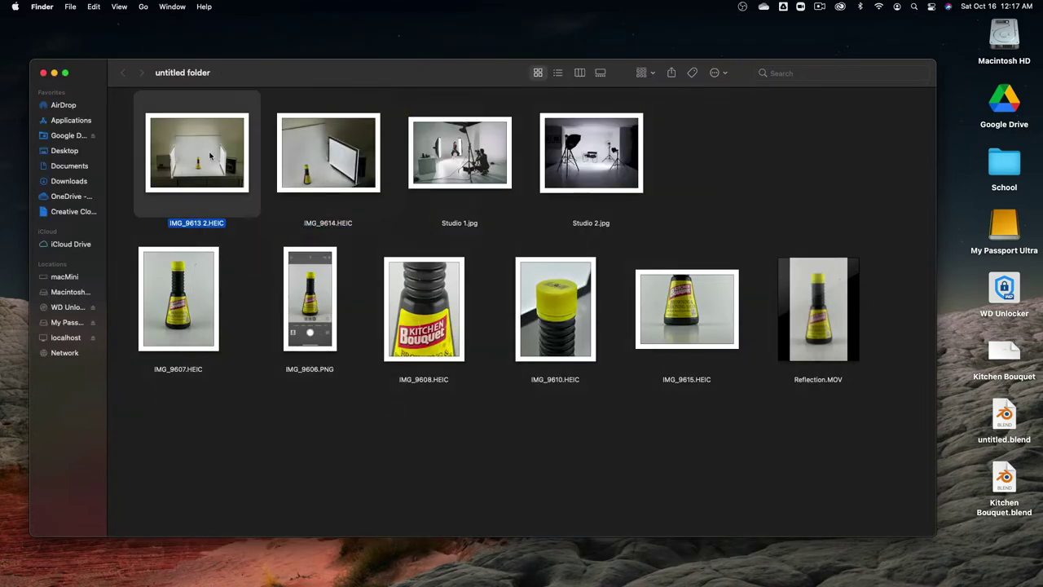
key(space)
key(space)
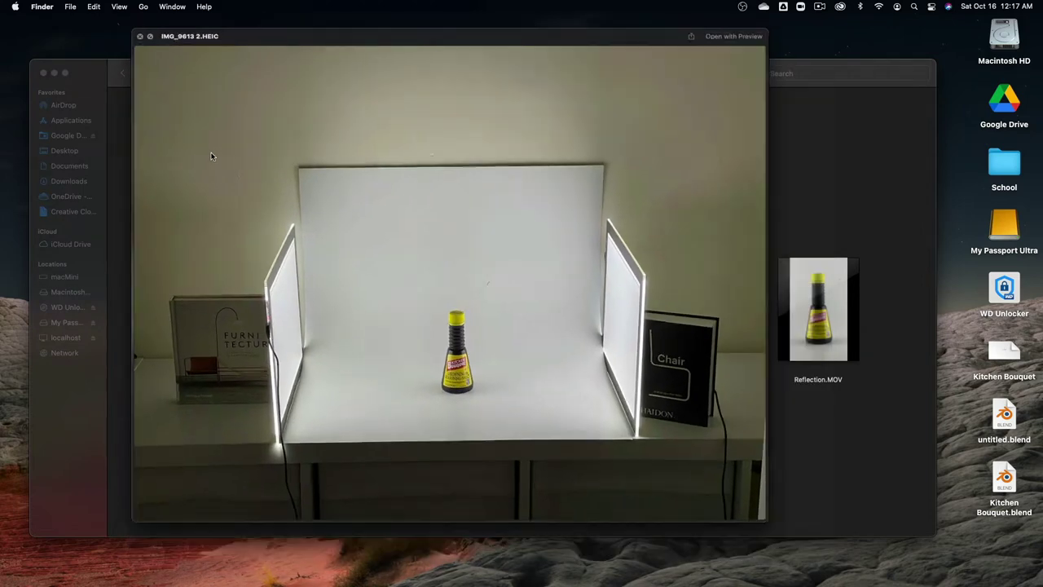
key(super+Tab)
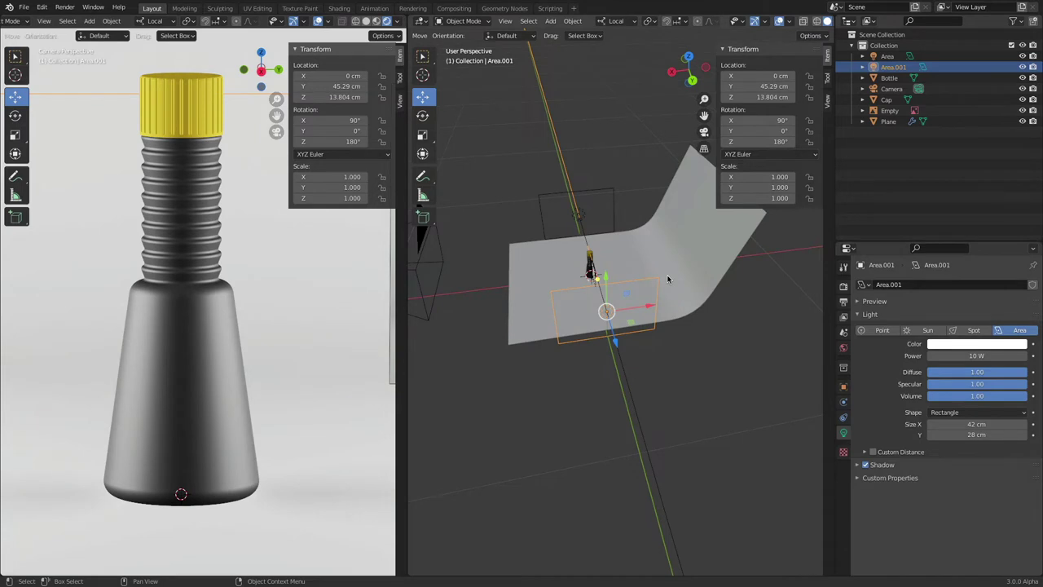
- Select both area lights and switch the transform orientation from Local to Global
click(615, 215)
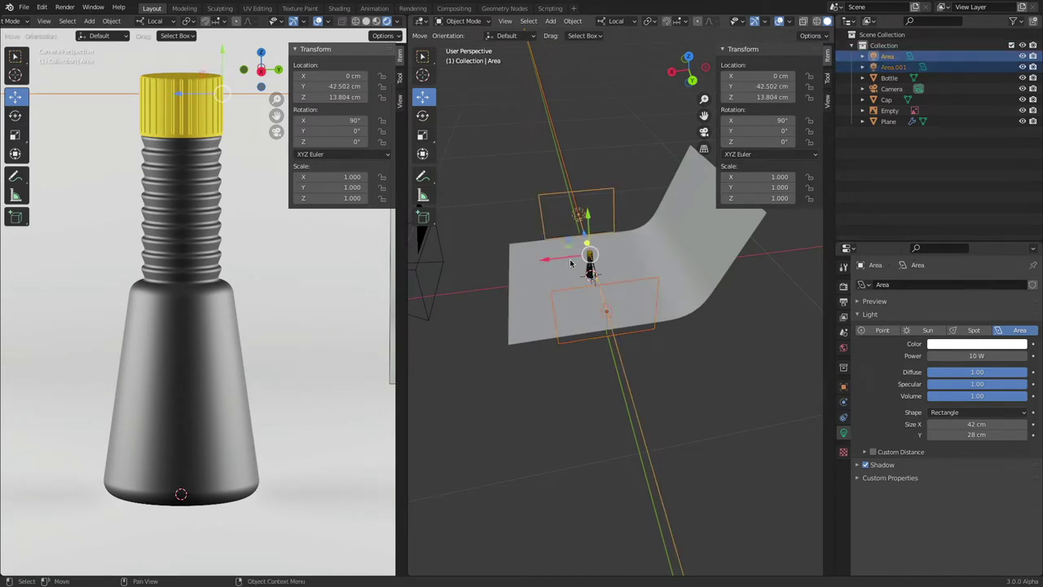
drag(547, 261, 548, 234)
click(610, 22)
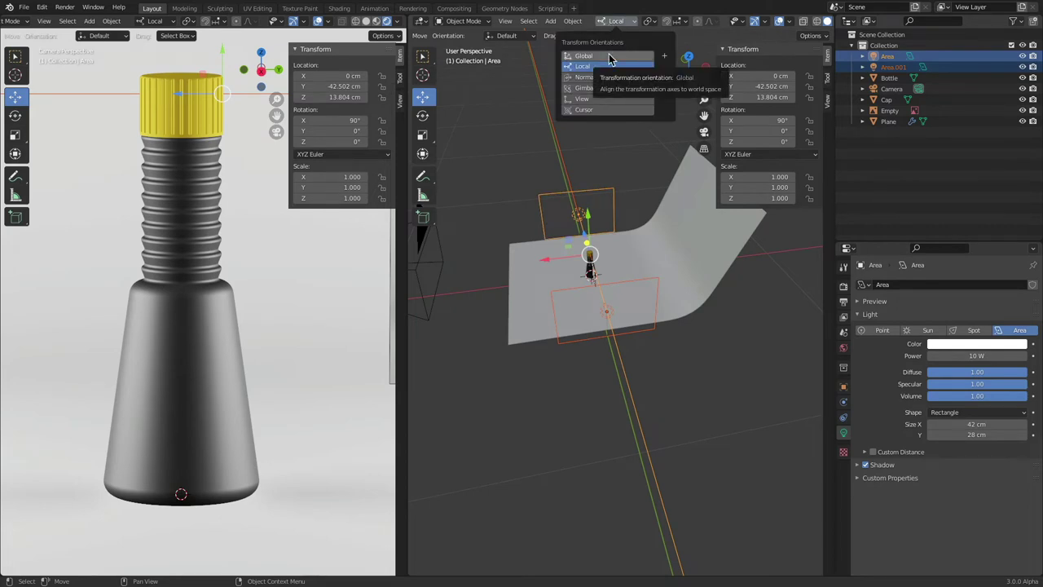
click(610, 57)
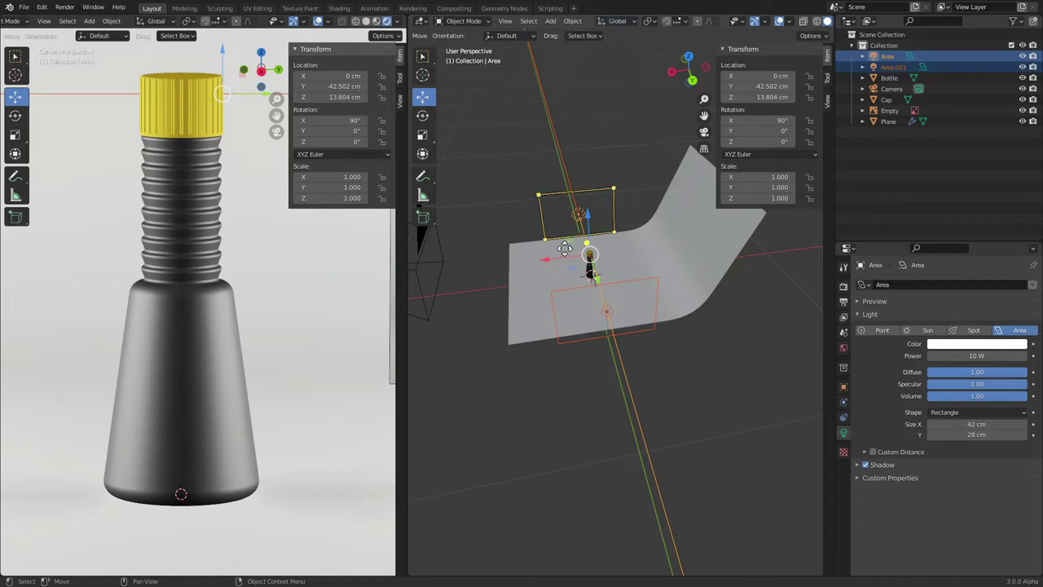
- Restore the Local transform orientation and select each area light individually to compare their axis directions
click(544, 216)
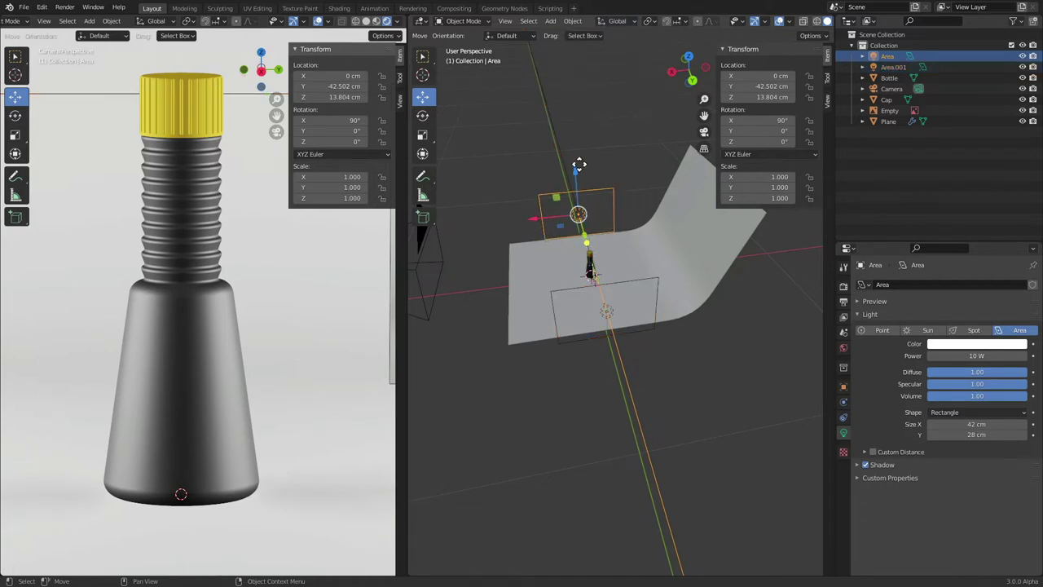
click(617, 23)
click(603, 66)
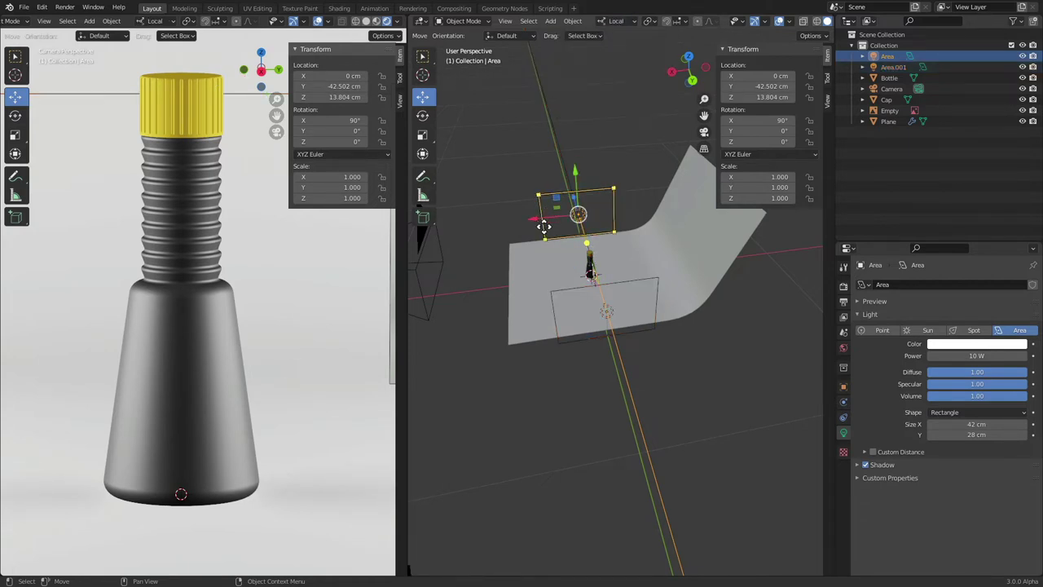
click(657, 288)
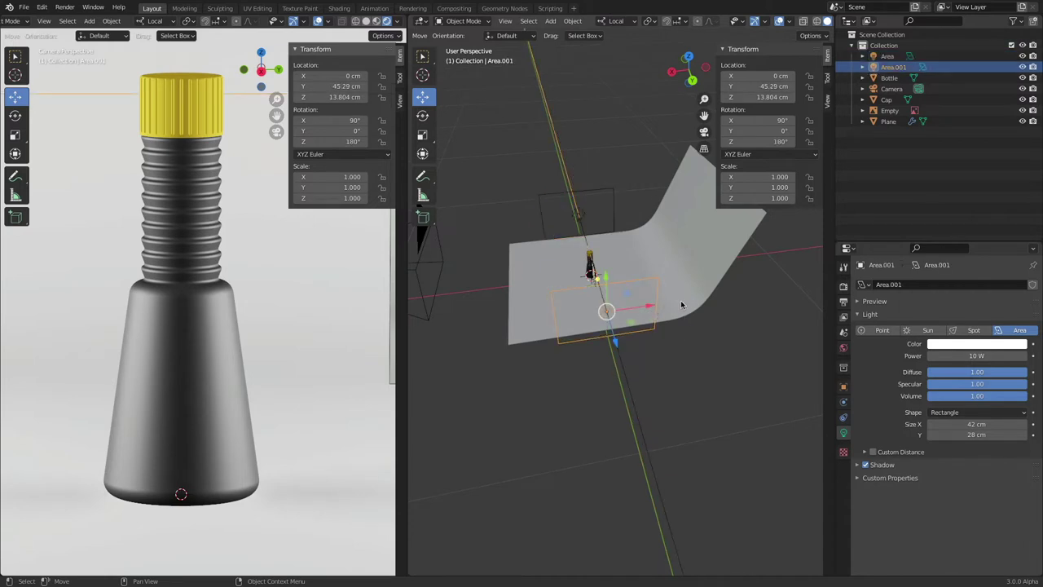
- Select both area lights together and try moving them along their local X axes, leaving them with zero offset
click(617, 206)
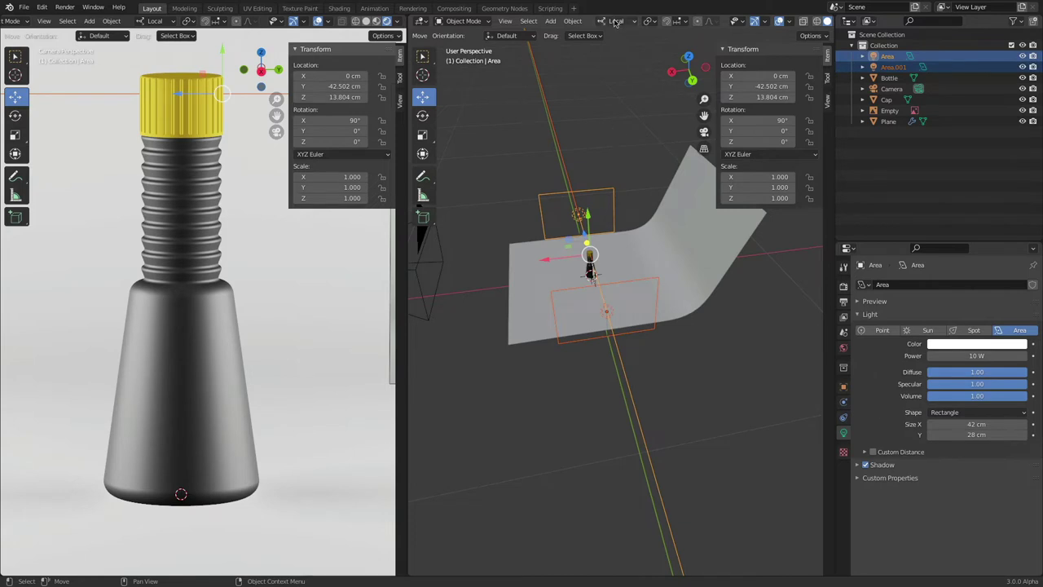
key(g)
key(x)
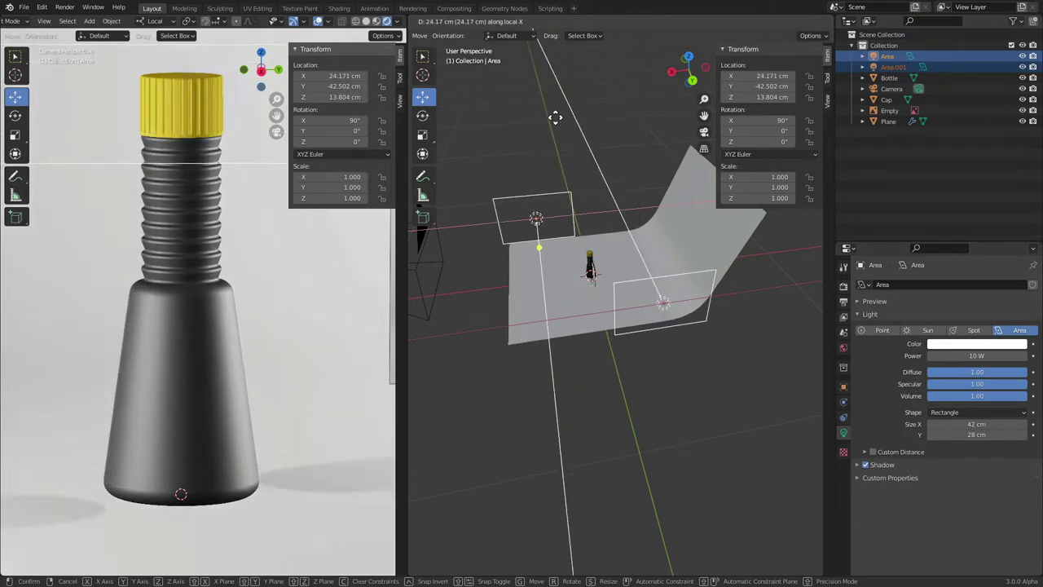
text(0)
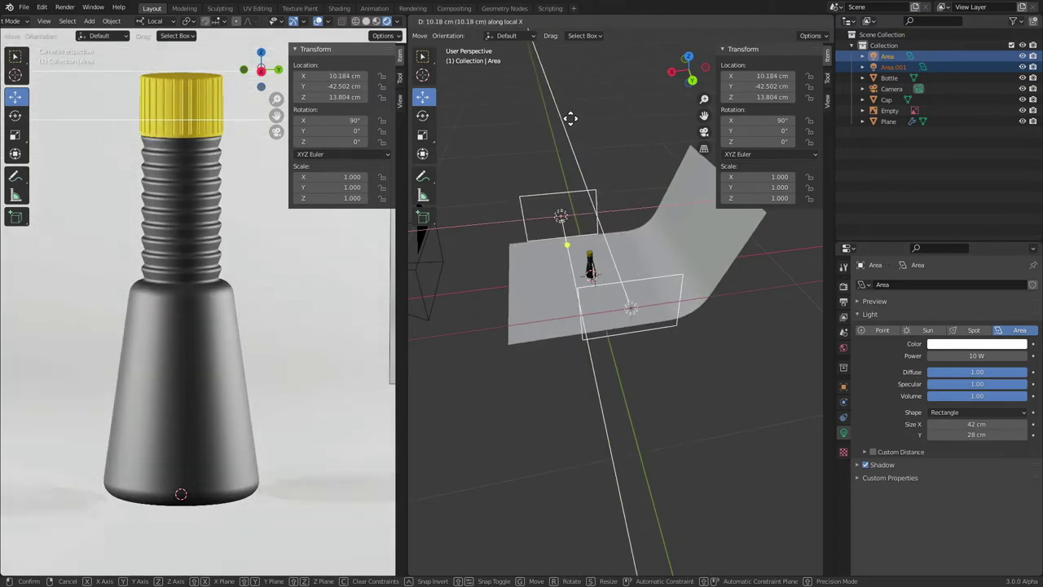
key(Return)
- Set the transform orientation to Global and shift both area lights slightly along X toward the camera
click(623, 22)
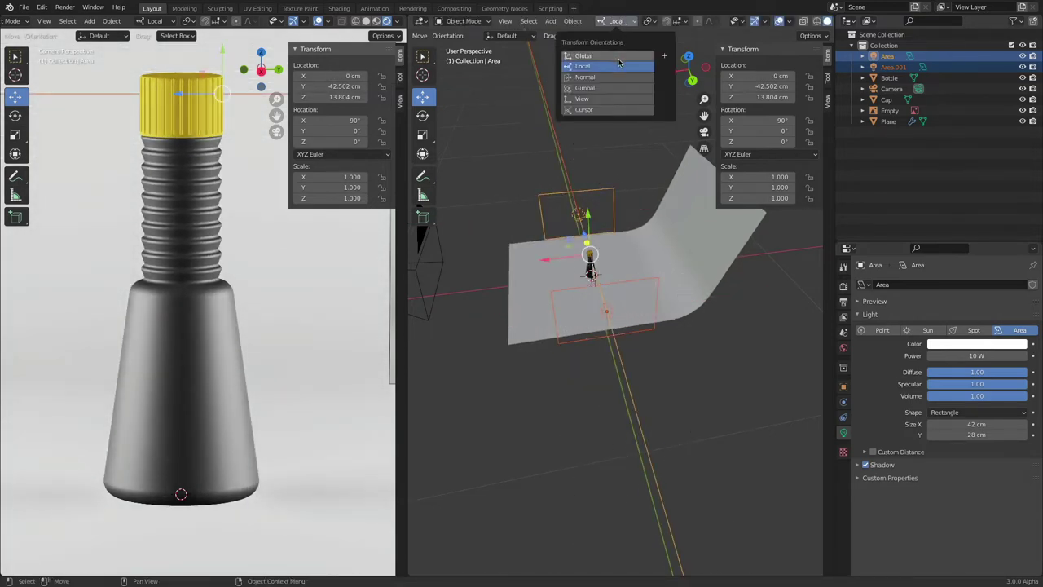
click(619, 57)
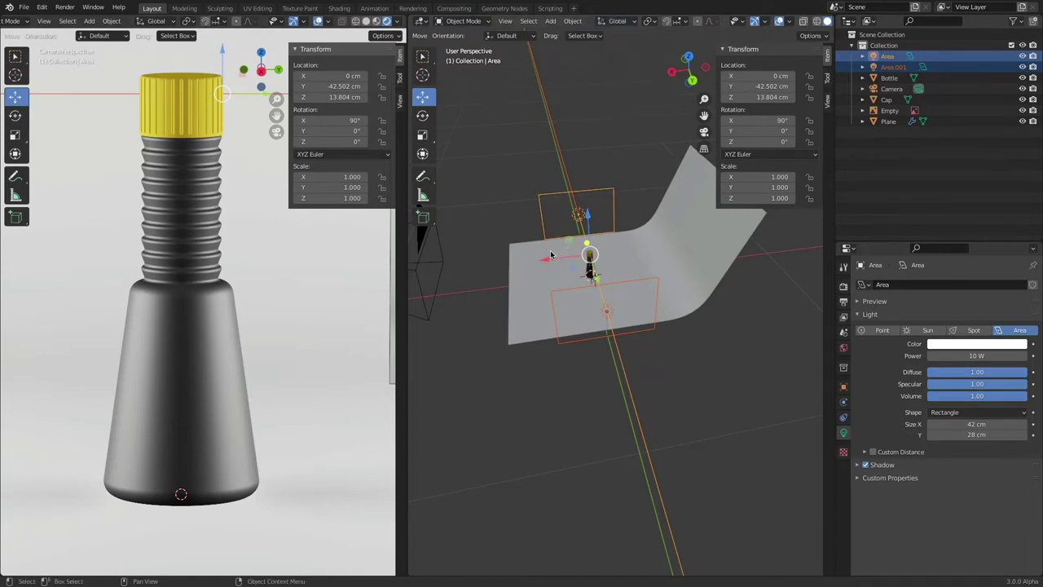
mouse_move(548, 261)
mouse_down()
mouse_move(508, 264)
mouse_move(529, 258)
mouse_up()
- Set the bottle's Plastic Black material to a specular of 0.048 and a roughness of 0.235
click(235, 321)
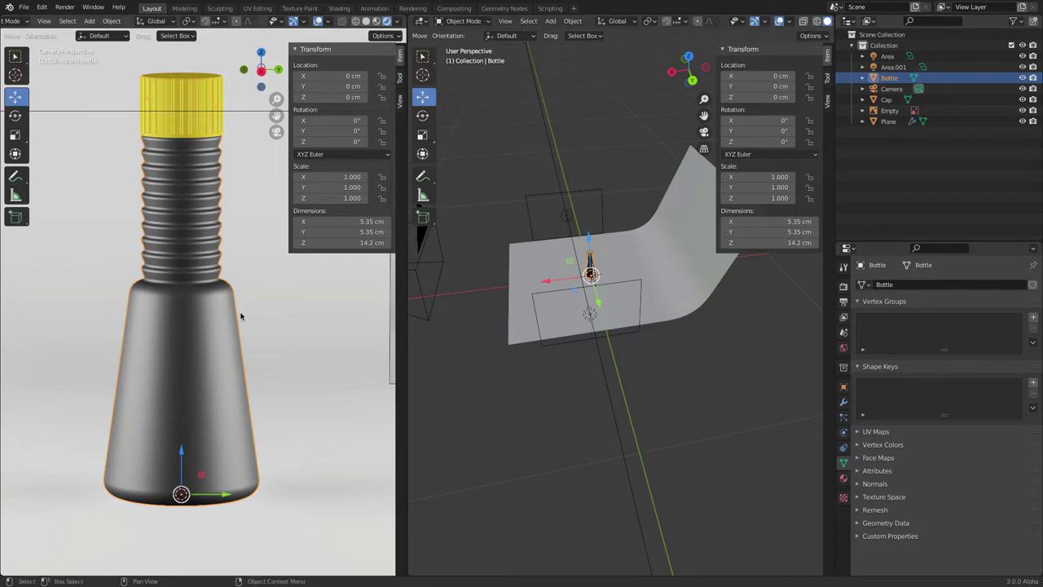
click(843, 479)
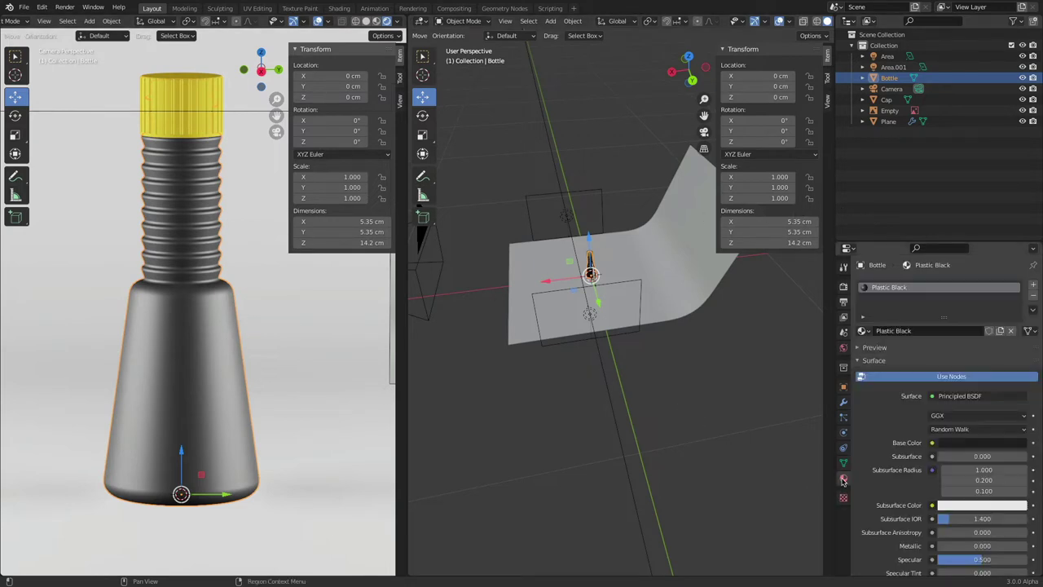
scroll(937, 471, down, 5)
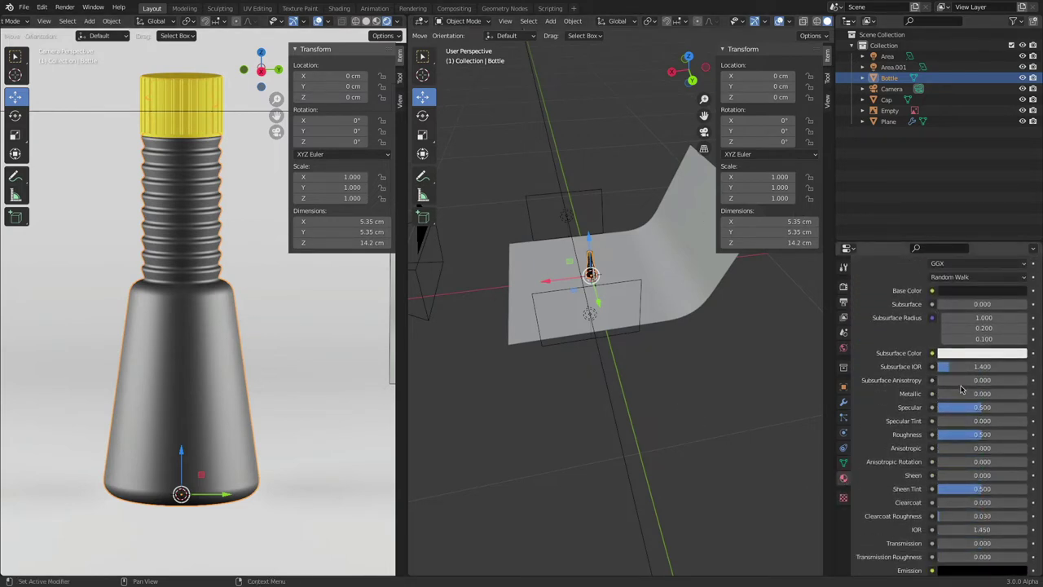
mouse_move(987, 407)
mouse_down()
mouse_move(937, 408)
mouse_move(988, 408)
mouse_move(975, 434)
mouse_move(939, 434)
mouse_move(959, 435)
mouse_move(977, 406)
mouse_move(941, 406)
mouse_up()
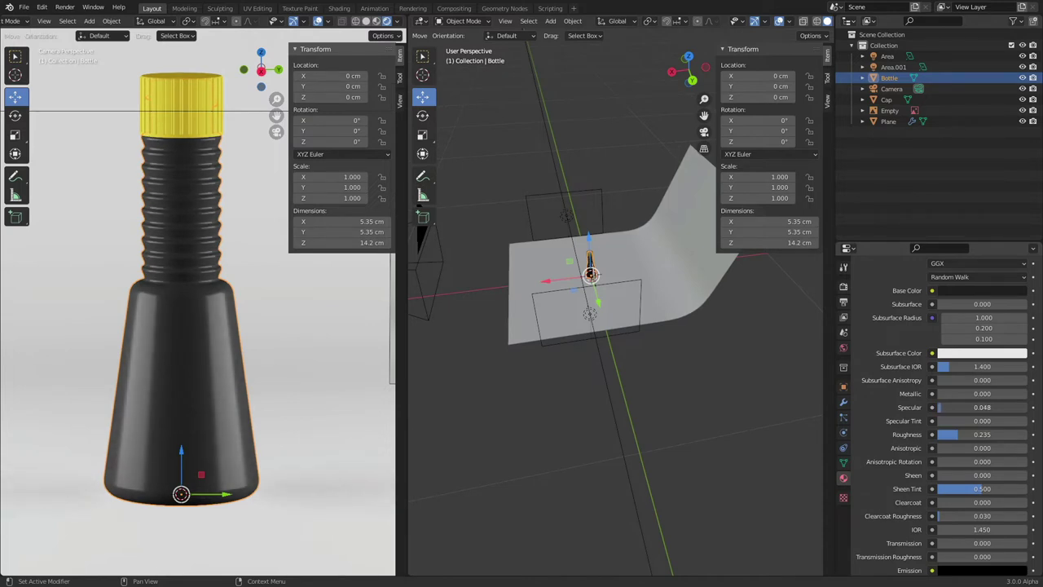
- Enlarge the reference image beside the bottle to a scale of 0.036 and hide the sidebar in the camera viewport
scroll(270, 342, down, 5)
mouse_move(285, 345)
middle_down()
mouse_move(226, 349)
mouse_move(281, 327)
middle_up()
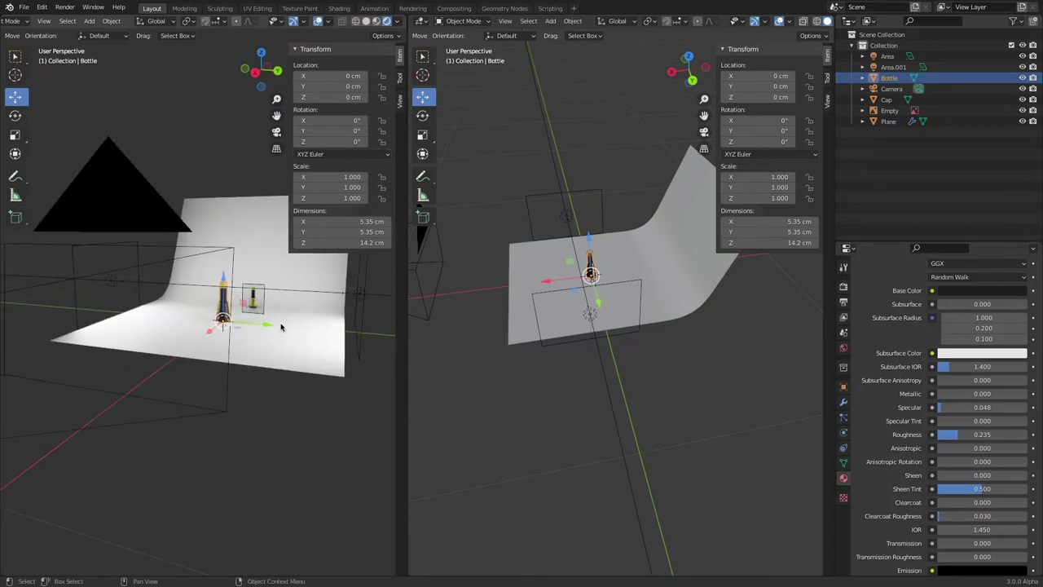
key(KP_1)
key(KP_0)
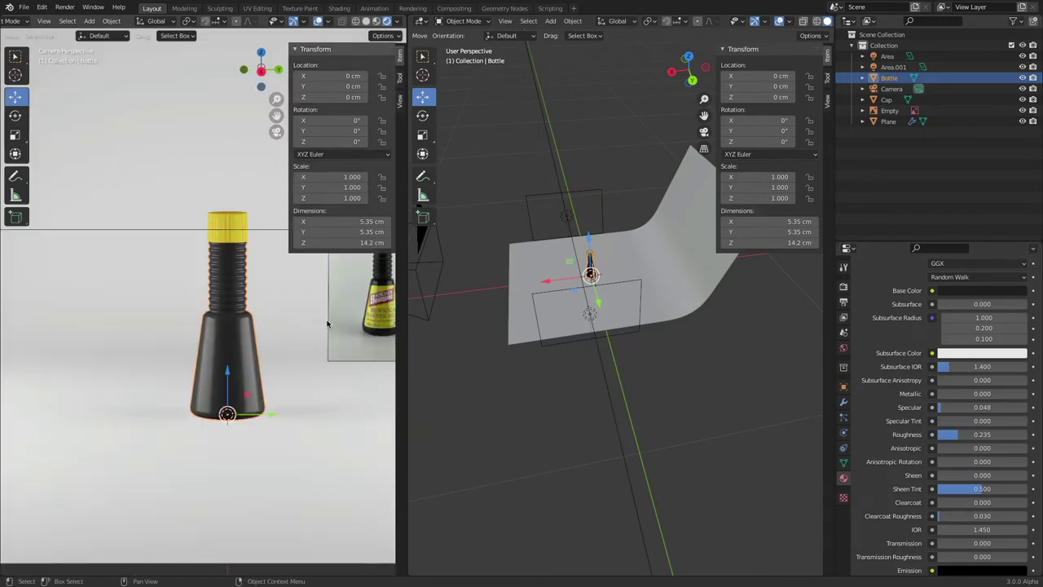
scroll(329, 324, up, 3)
scroll(328, 324, down, 3)
shift+middle_drag(298, 315, 223, 317)
click(282, 300)
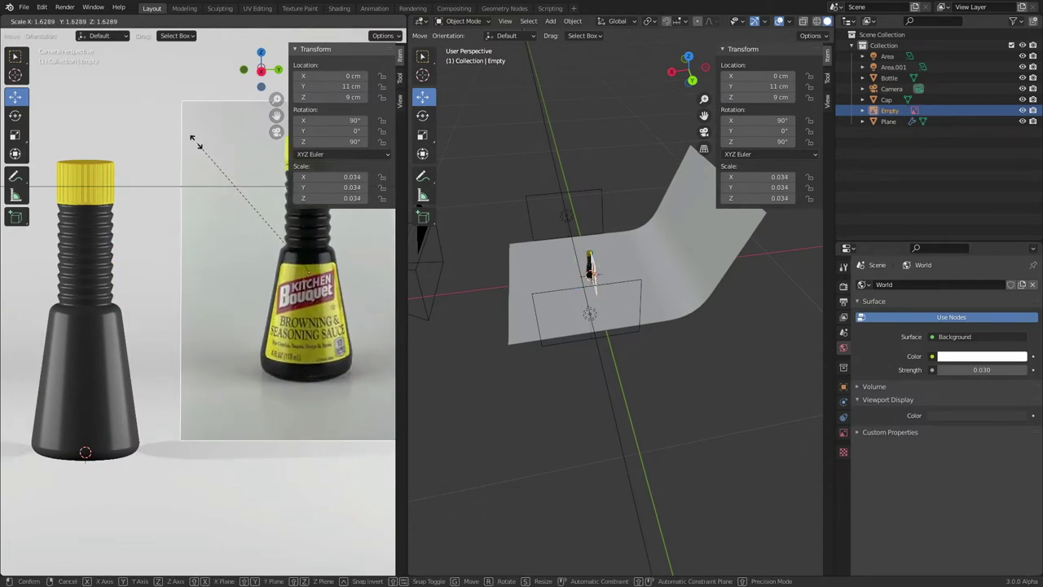
click(205, 144)
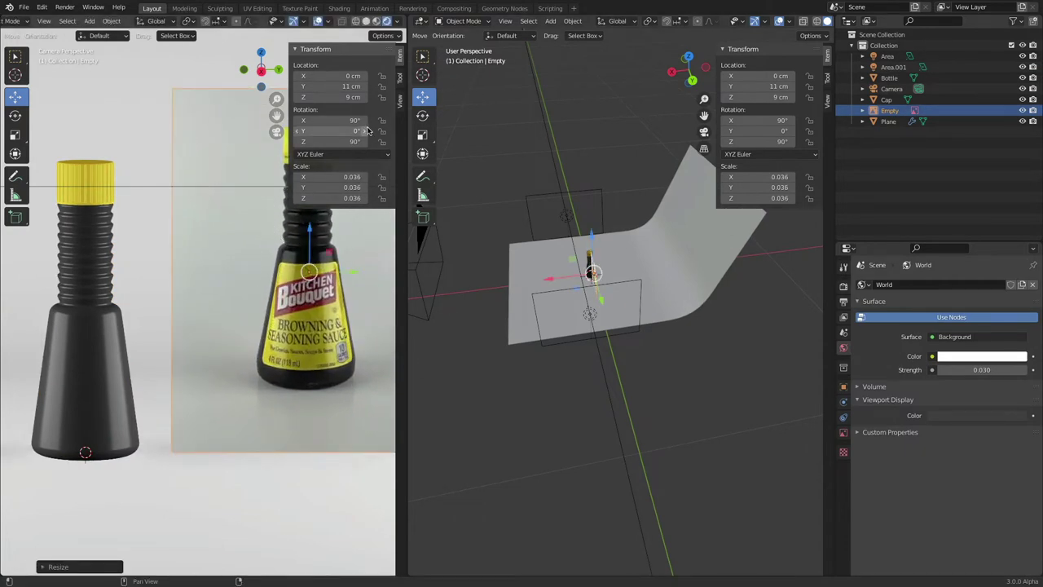
key(n)
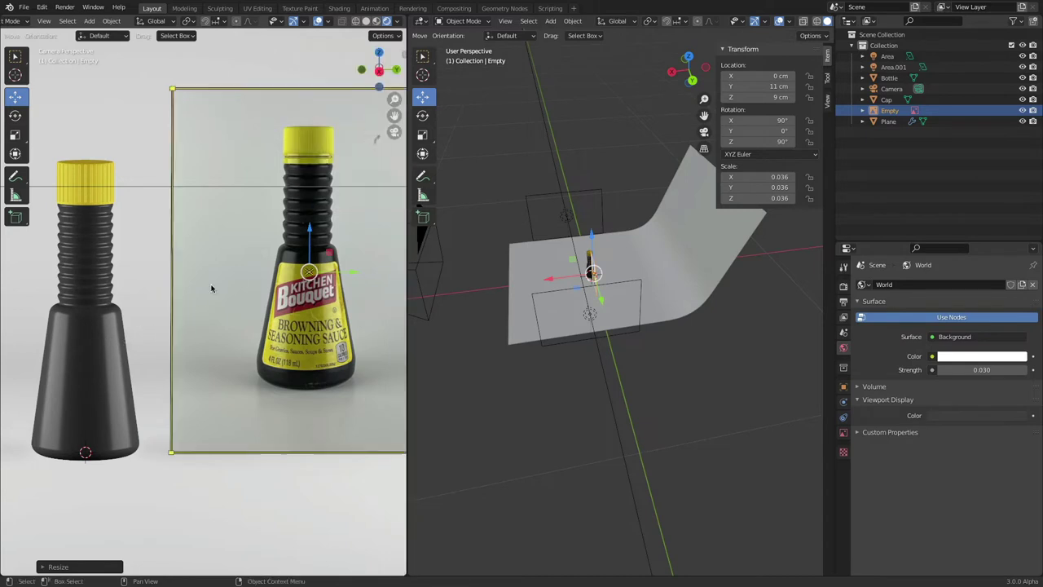
- Select the bottle and compare its black plastic finish up close with the bottle in the reference photo
click(91, 333)
scroll(98, 330, up, 3)
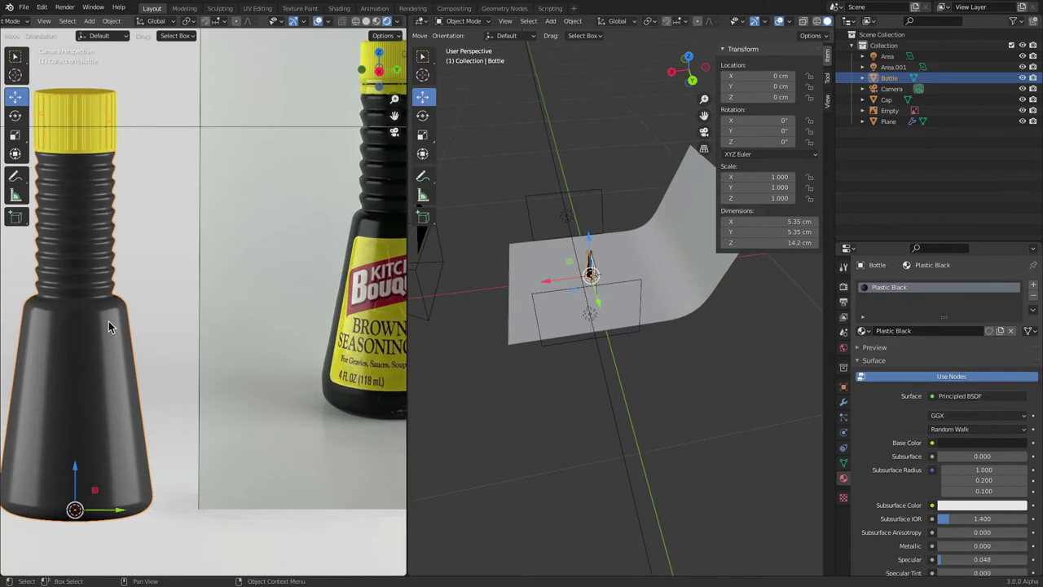
scroll(110, 326, down, 3)
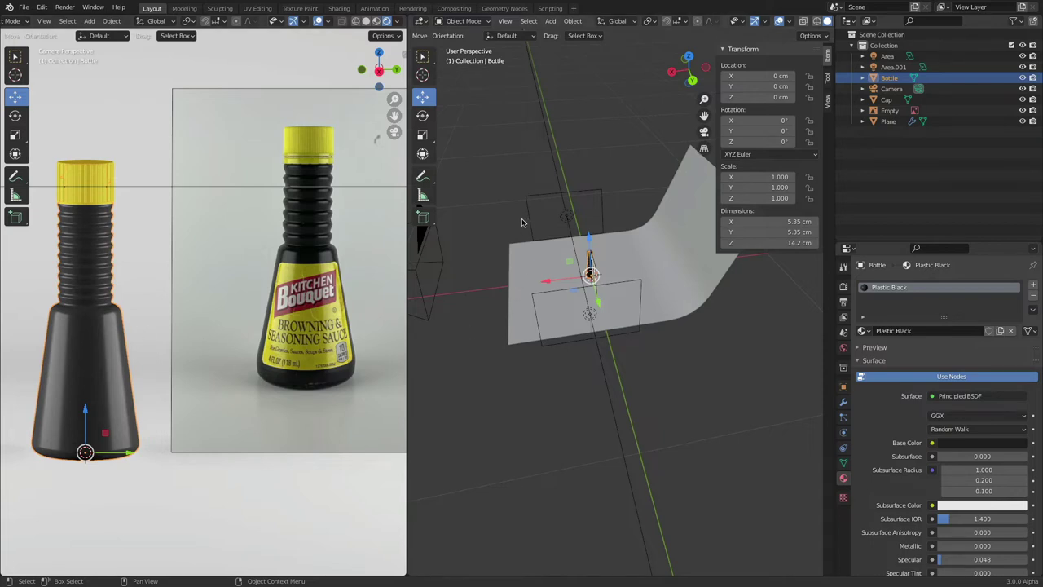
- Set the cap's yellow material to a roughness of 0.596 and a specular of 0.247
scroll(109, 165, up, 5)
click(98, 159)
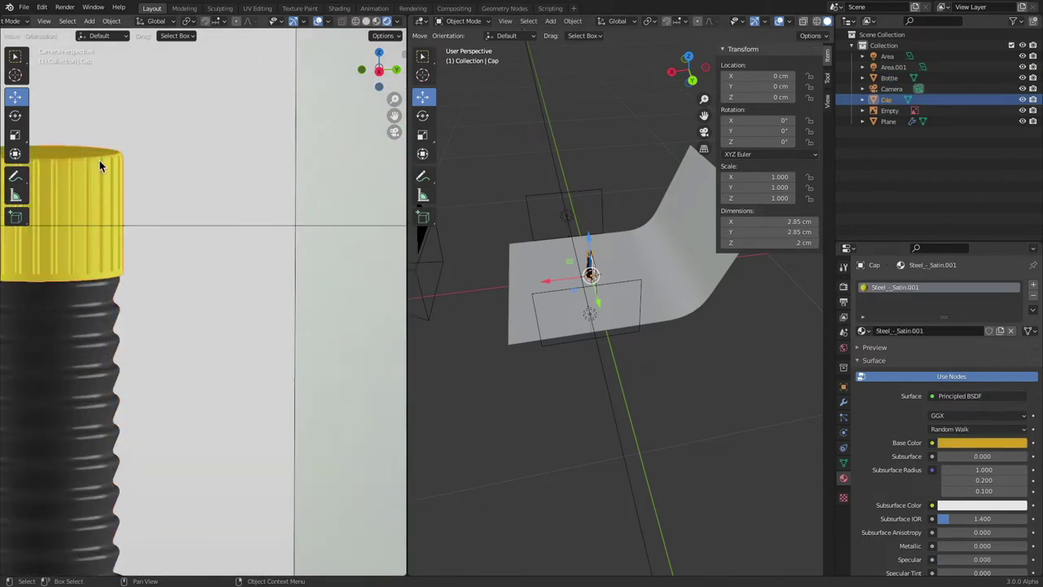
scroll(896, 472, down, 5)
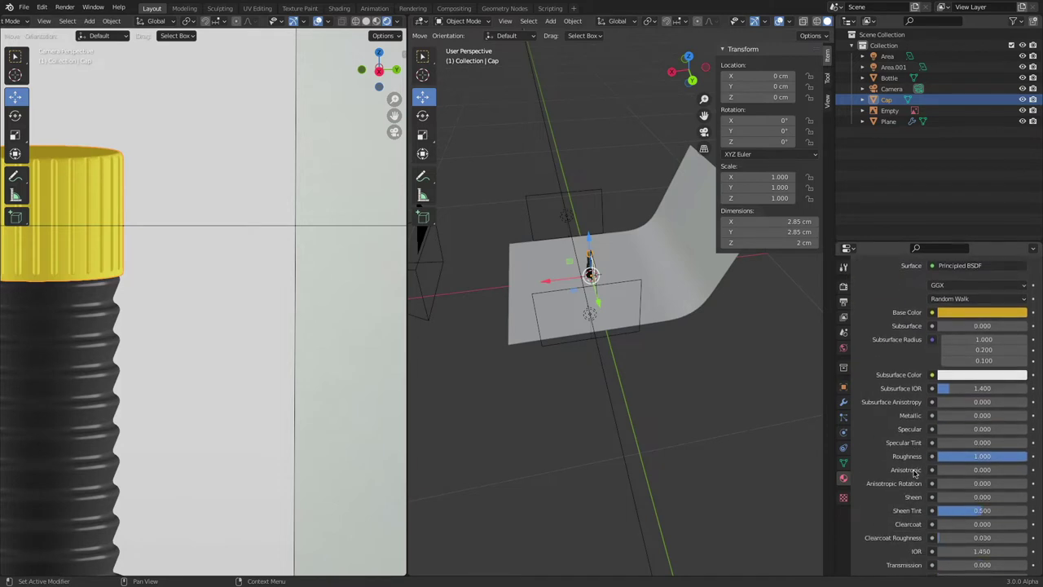
drag(972, 456, 927, 457)
mouse_move(970, 429)
mouse_down()
mouse_move(1018, 428)
mouse_move(959, 429)
mouse_up()
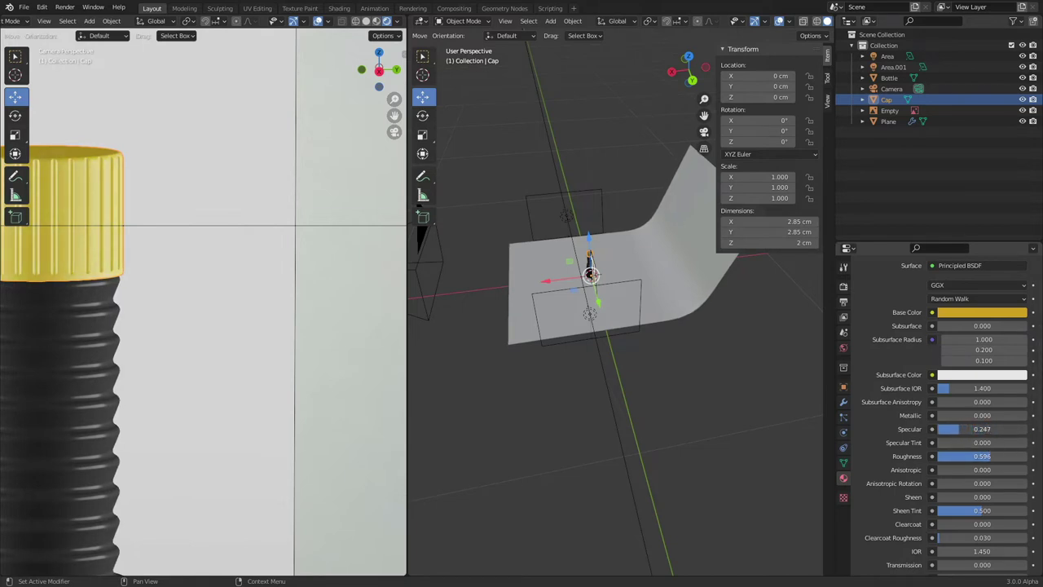
scroll(293, 280, down, 3)
scroll(293, 279, down, 4)
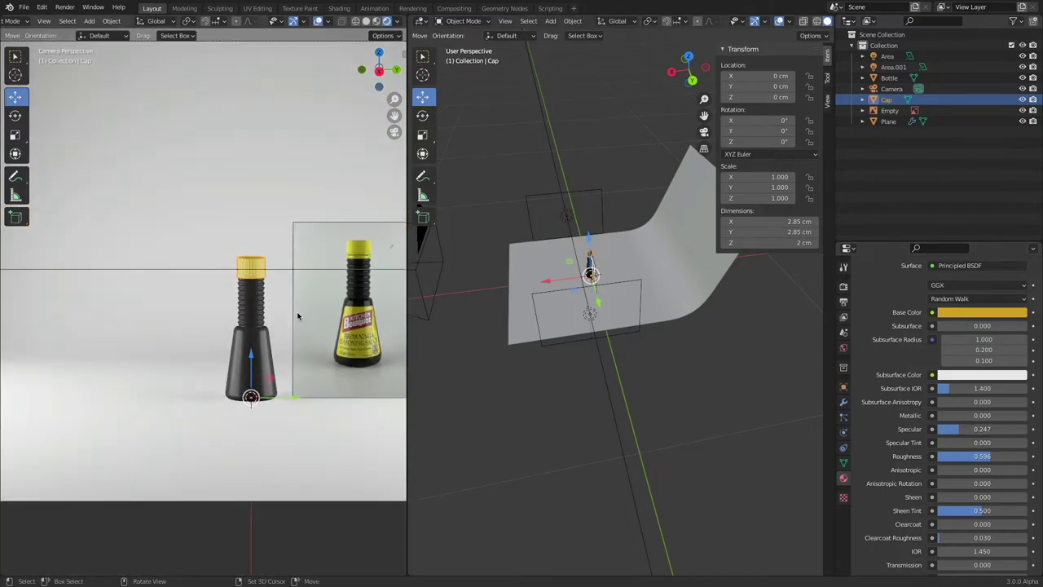
scroll(300, 318, up, 3)
shift+middle_drag(300, 318, 219, 284)
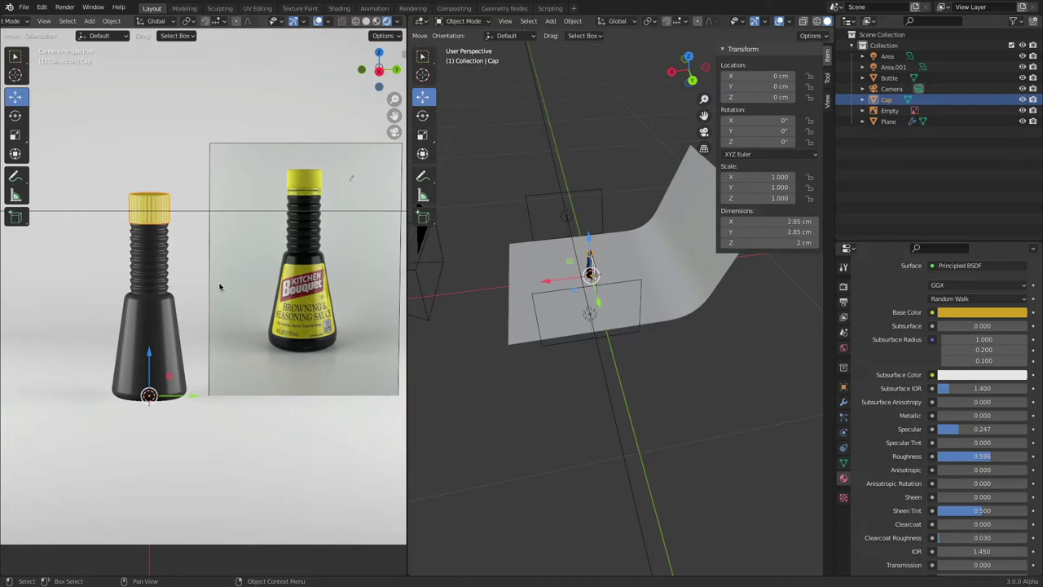
- Move the reference image Empty into a new collection and name that collection References
click(258, 171)
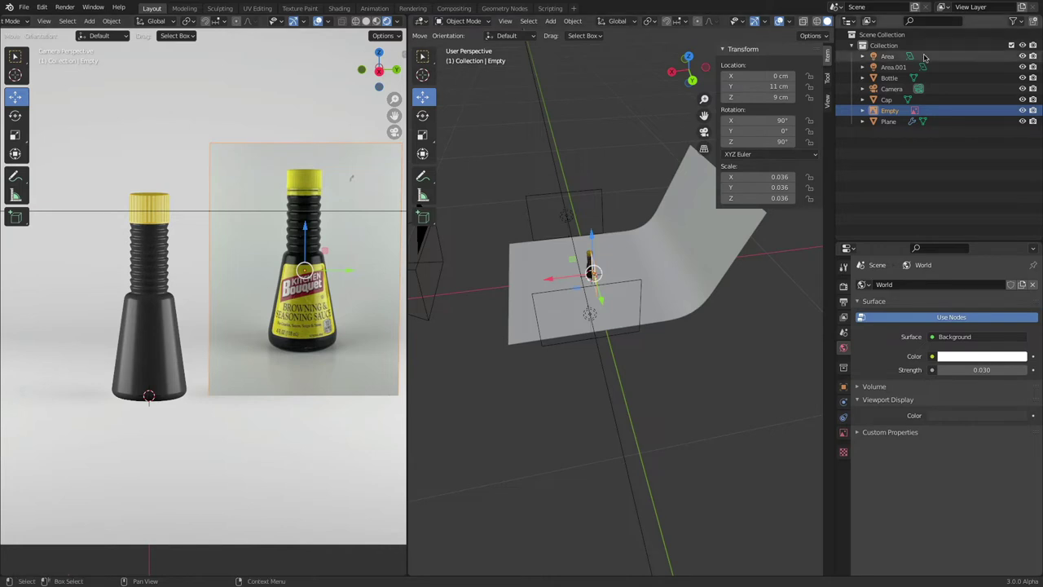
right_click(866, 155)
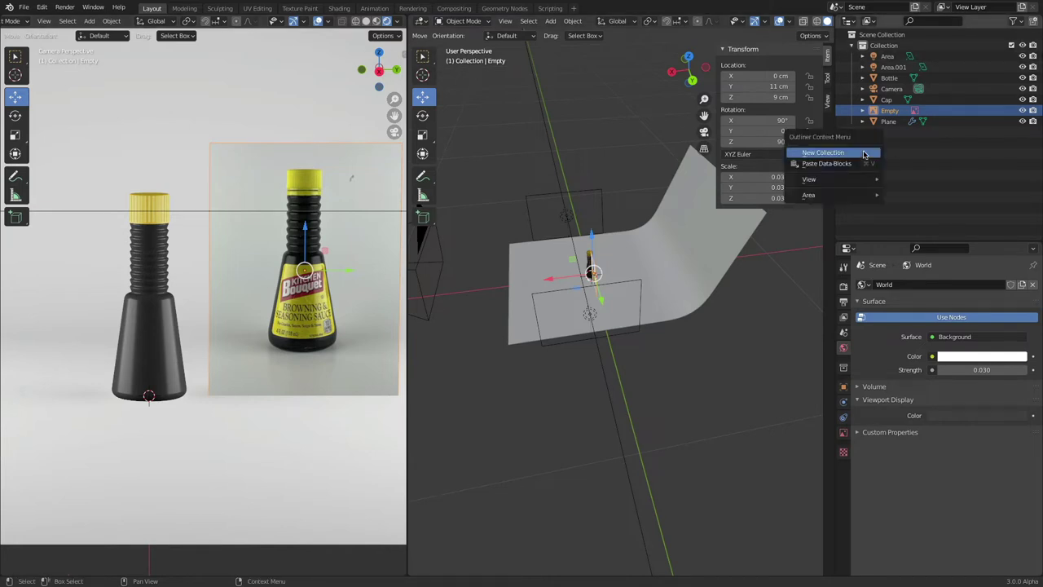
click(864, 153)
drag(890, 112, 890, 132)
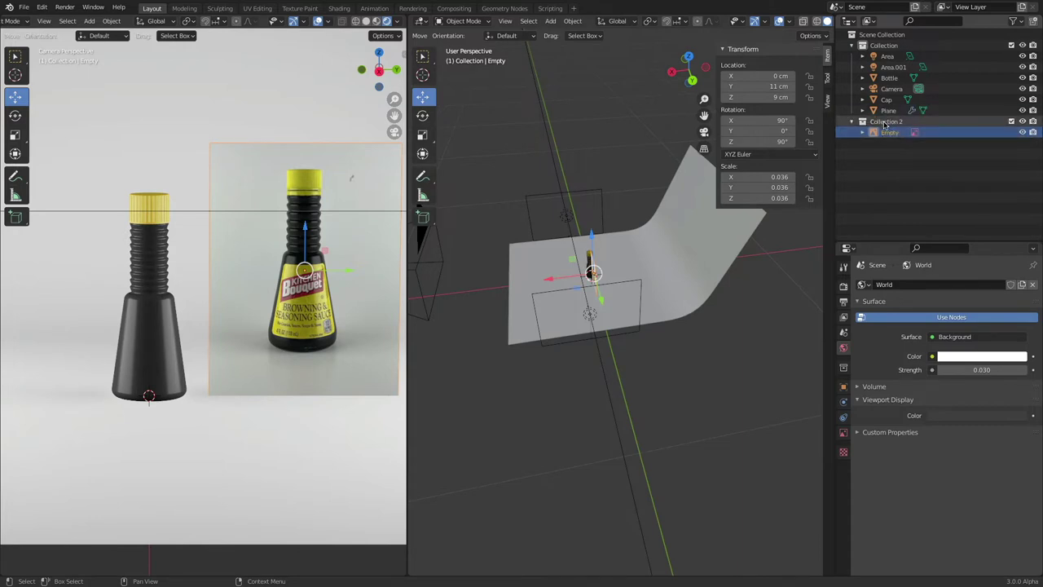
click(886, 121)
text(Reference)
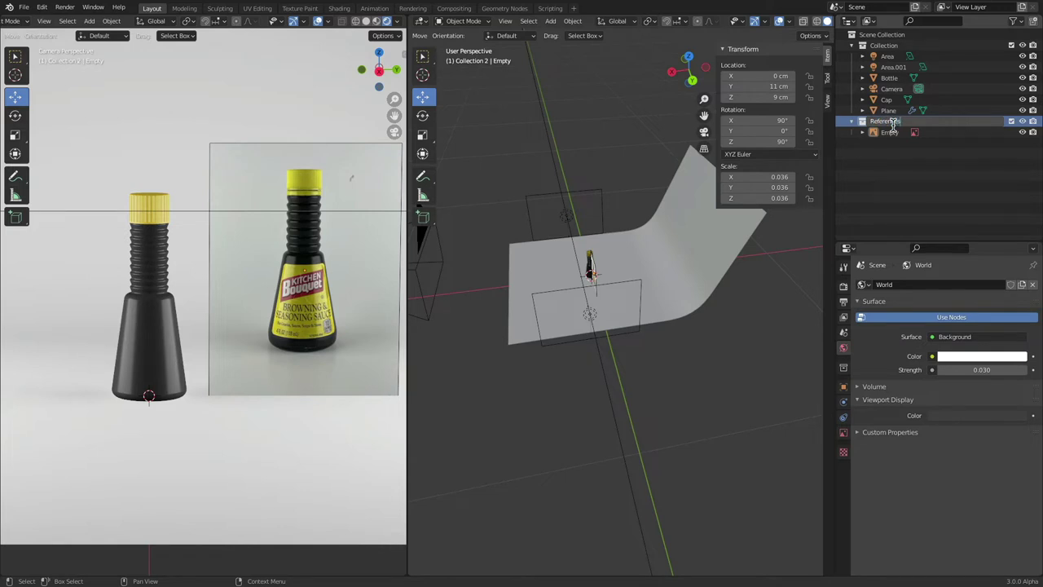
key(Return)
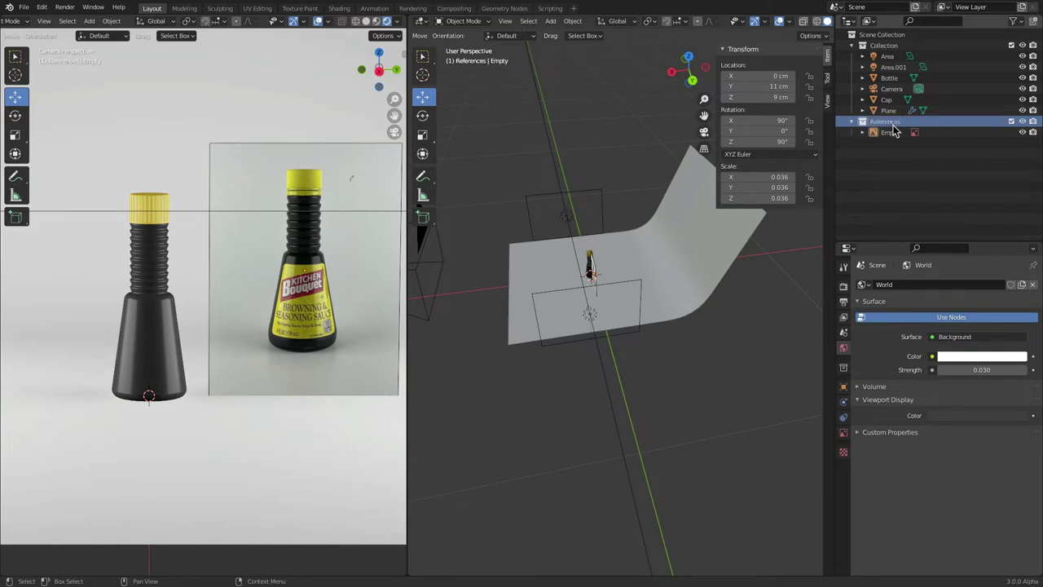
- Use the outliner's restriction toggles to exclude the References collection from renders, and save the file
click(1015, 21)
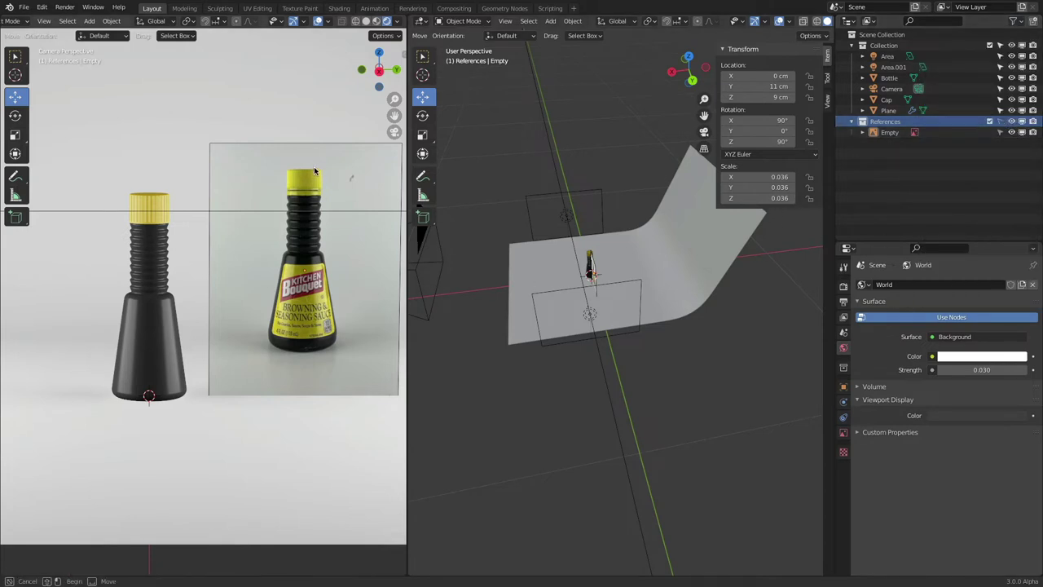
click(323, 189)
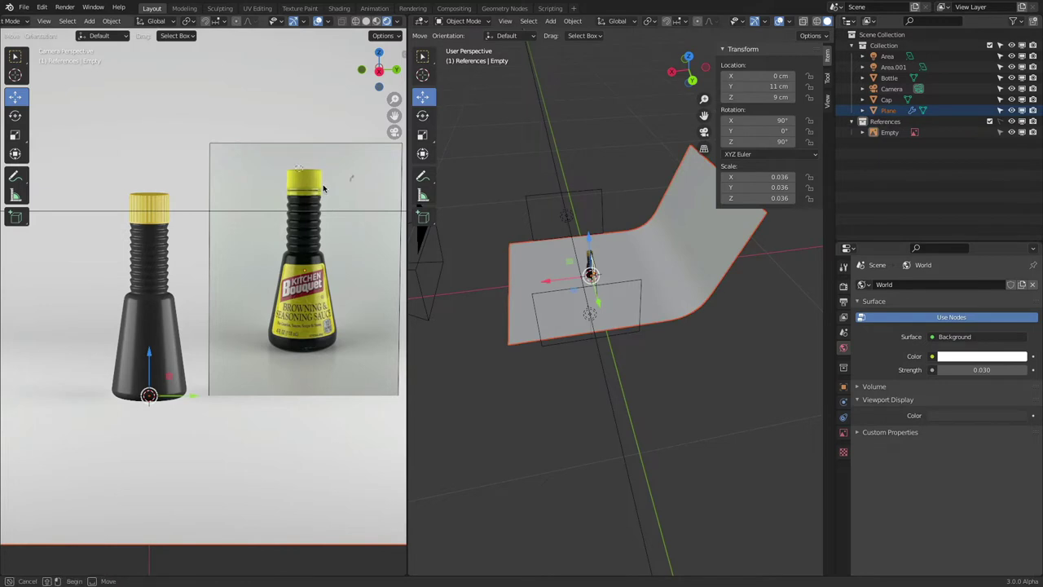
click(990, 121)
click(989, 122)
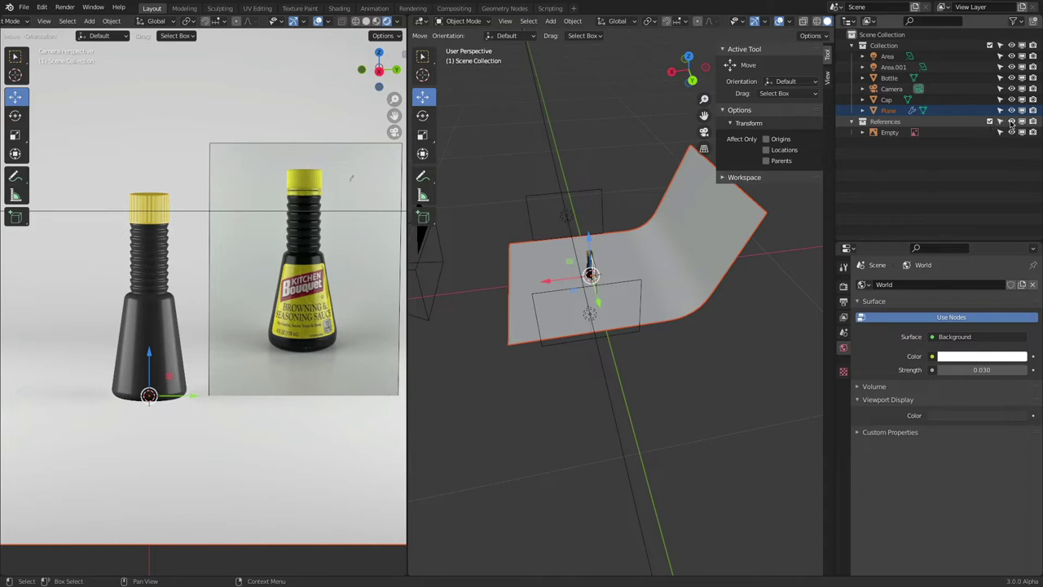
click(1012, 122)
click(1012, 122)
click(1032, 122)
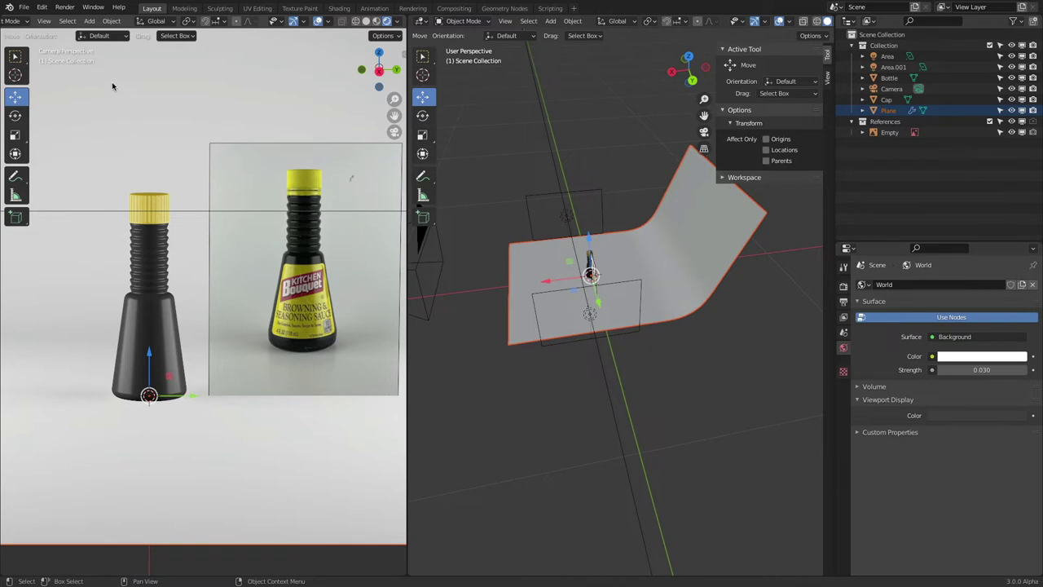
click(24, 7)
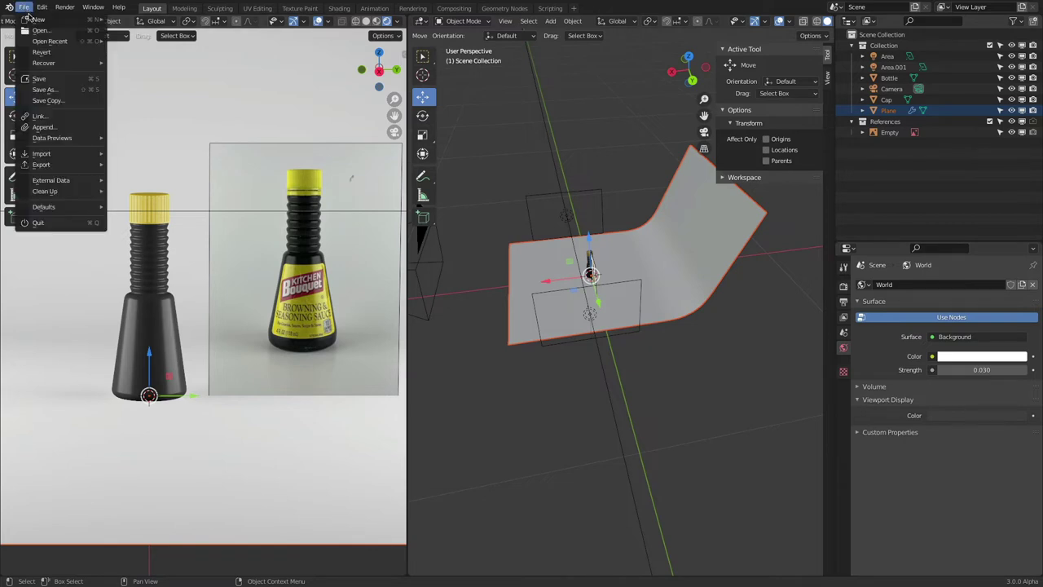
click(46, 80)
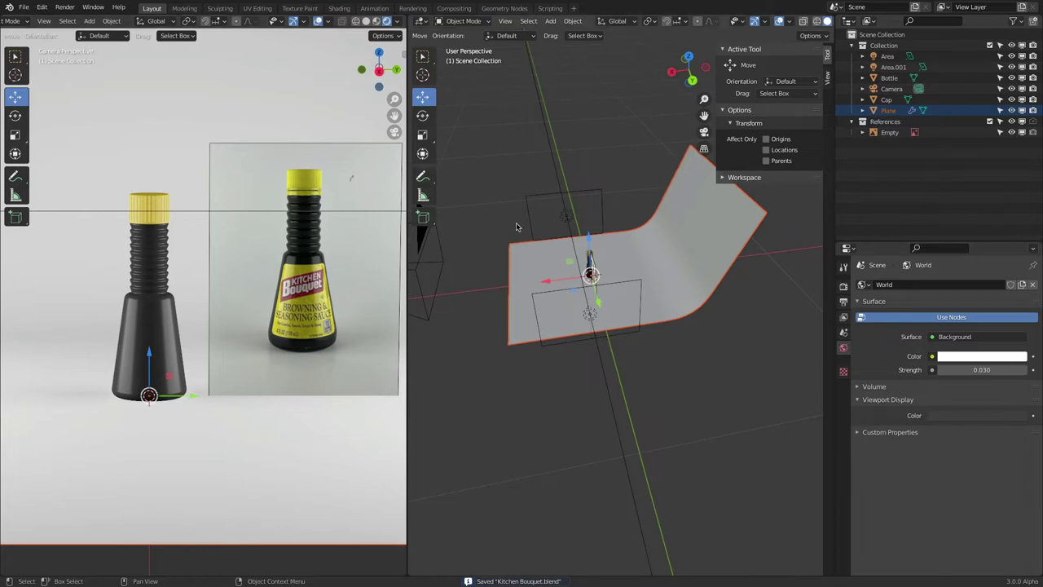
- Select the light named Area, try its power at 50 W, and return it to 10 W
middle_drag(517, 226, 597, 207)
click(597, 208)
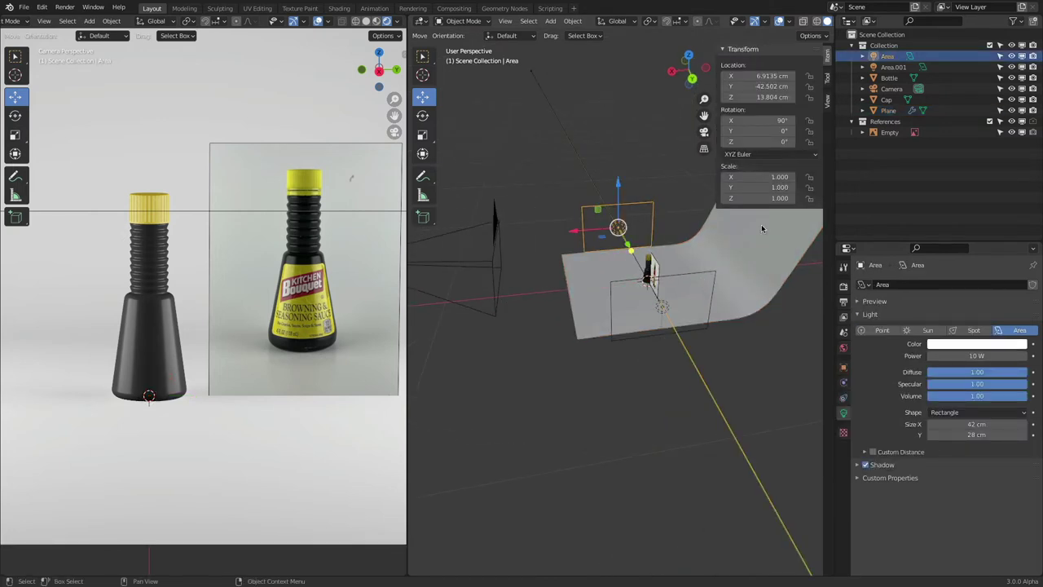
click(965, 355)
text(100)
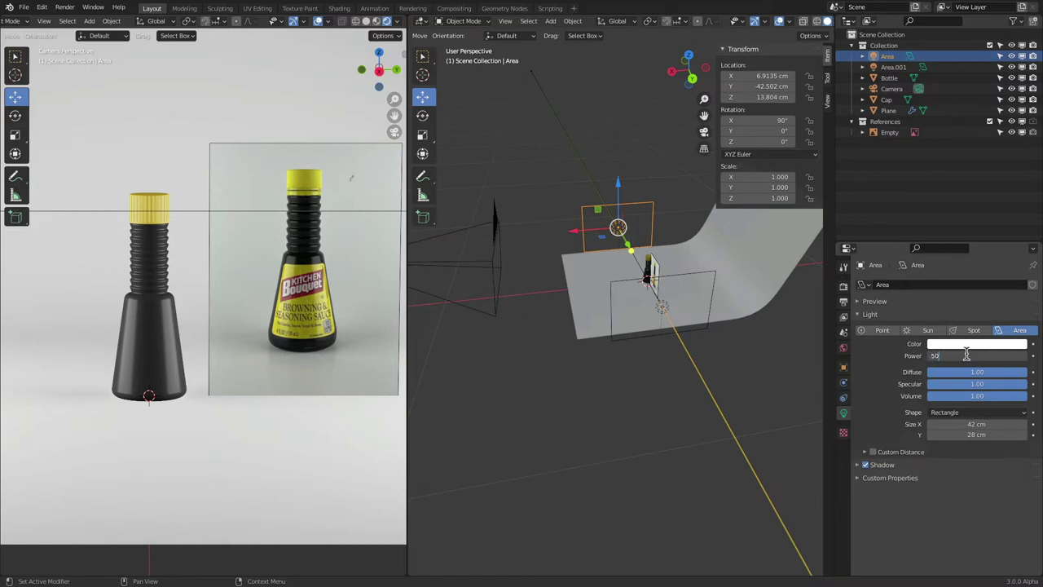
key(Return)
click(967, 355)
text(50)
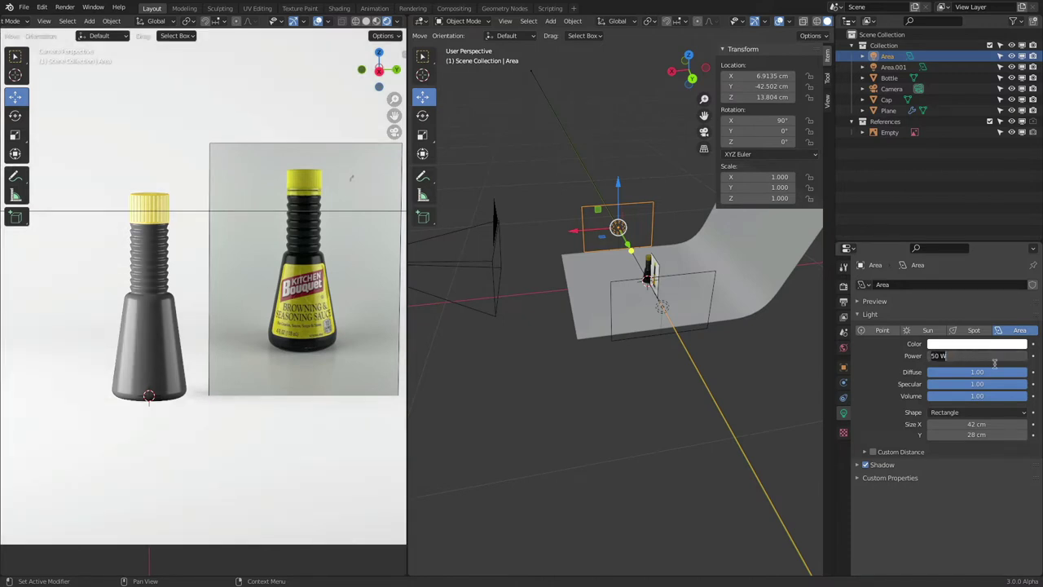
text(10)
key(Return)
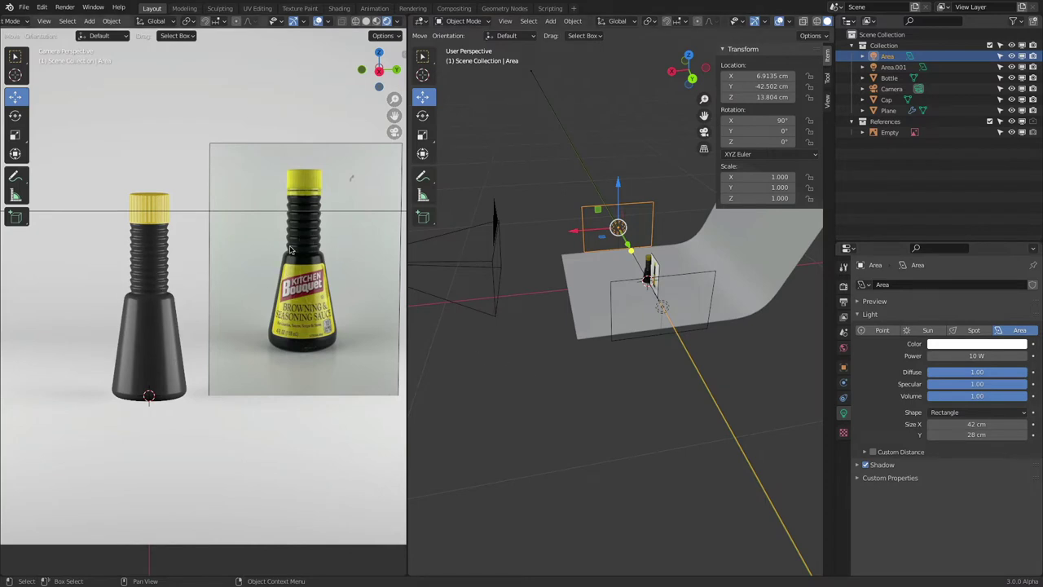
- Try the Area light's power at 2 W to compare the shading, and restore it to 10 W
click(966, 356)
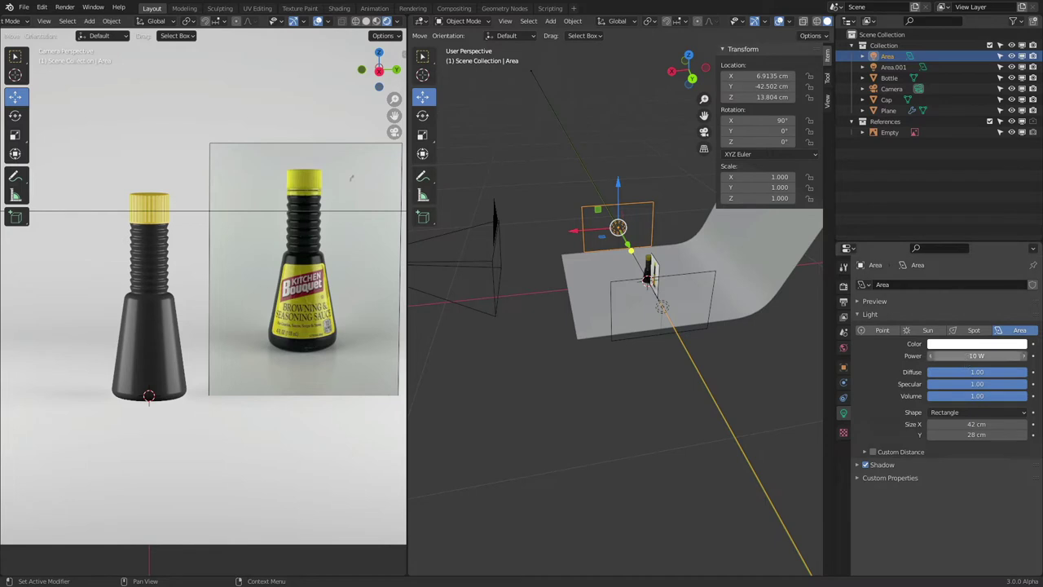
text(2)
key(Return)
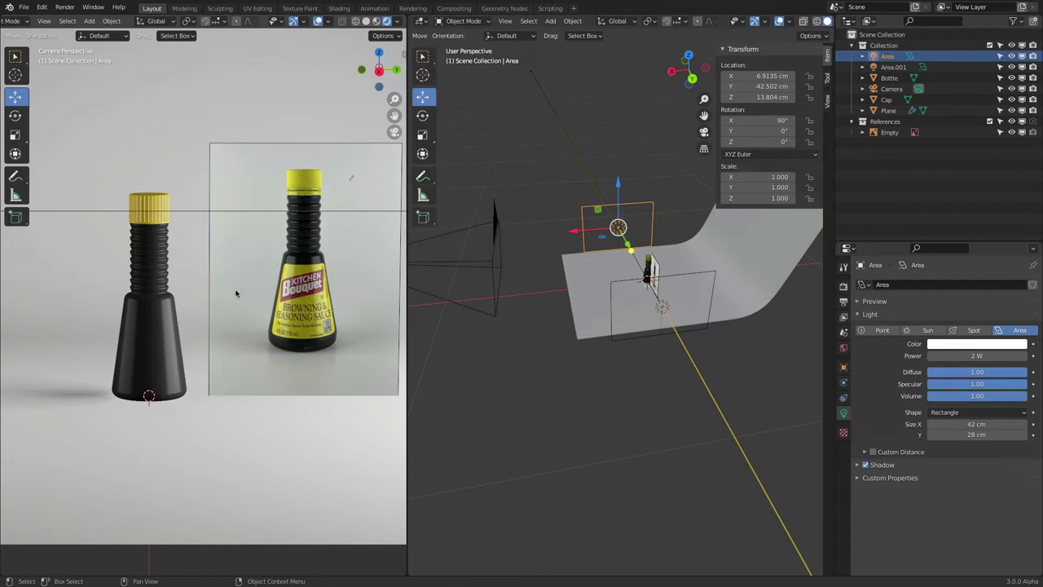
click(978, 356)
text(10)
key(Return)
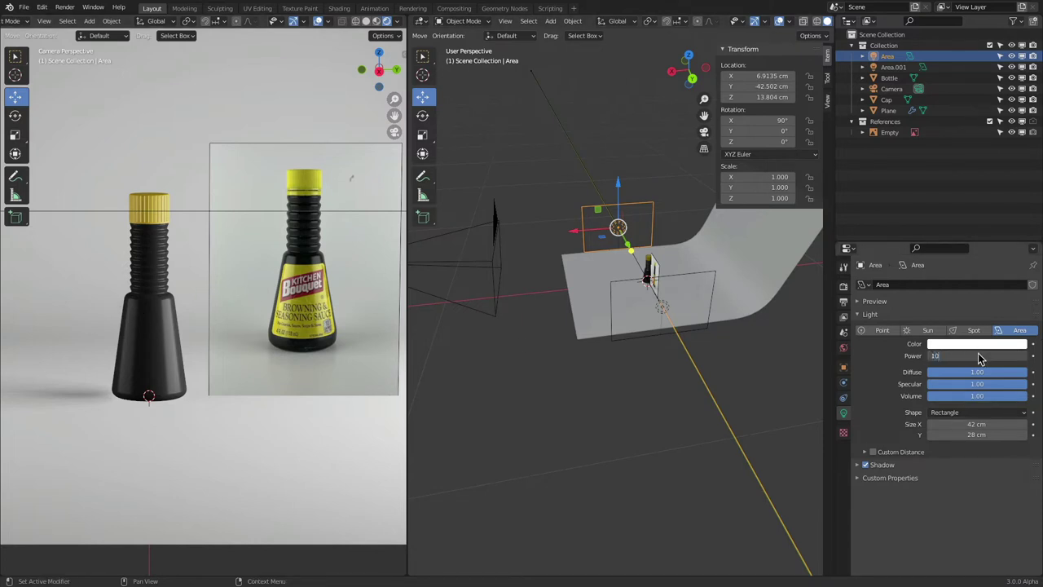
- Select the opposite light, Area.001, and test its power at 2 W and 500 mW
click(662, 307)
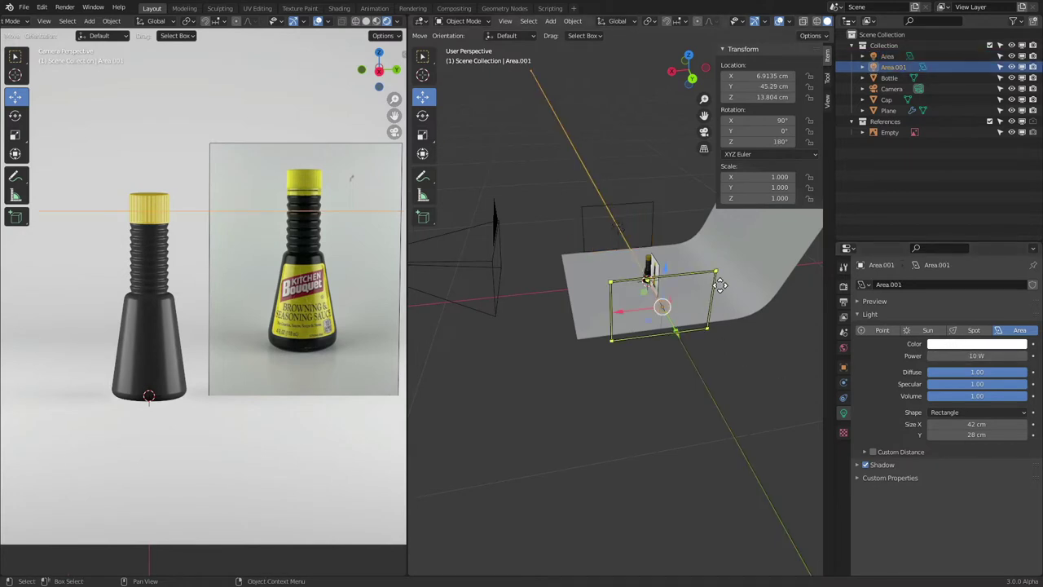
click(983, 355)
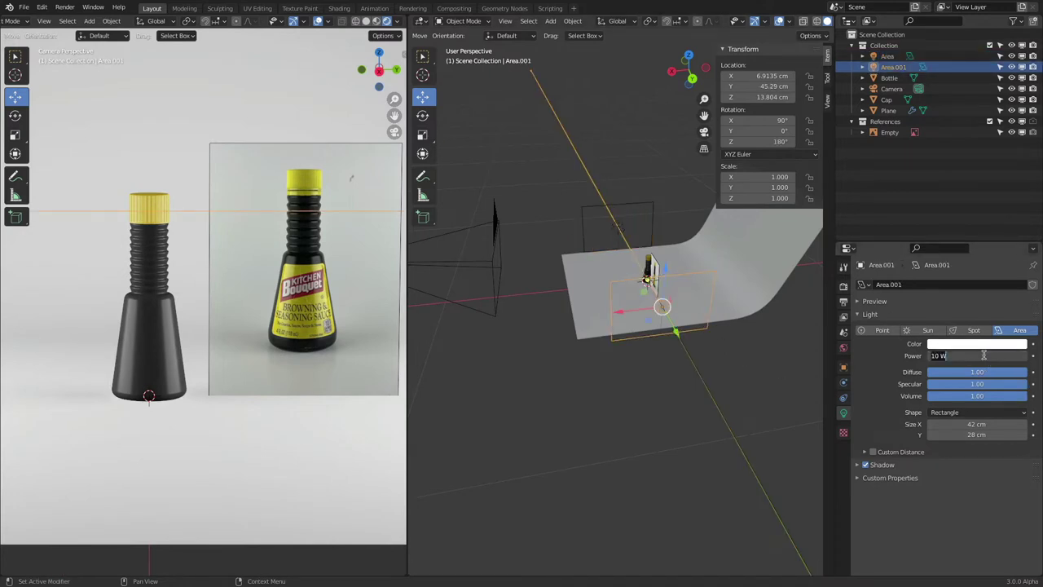
text(2)
key(Return)
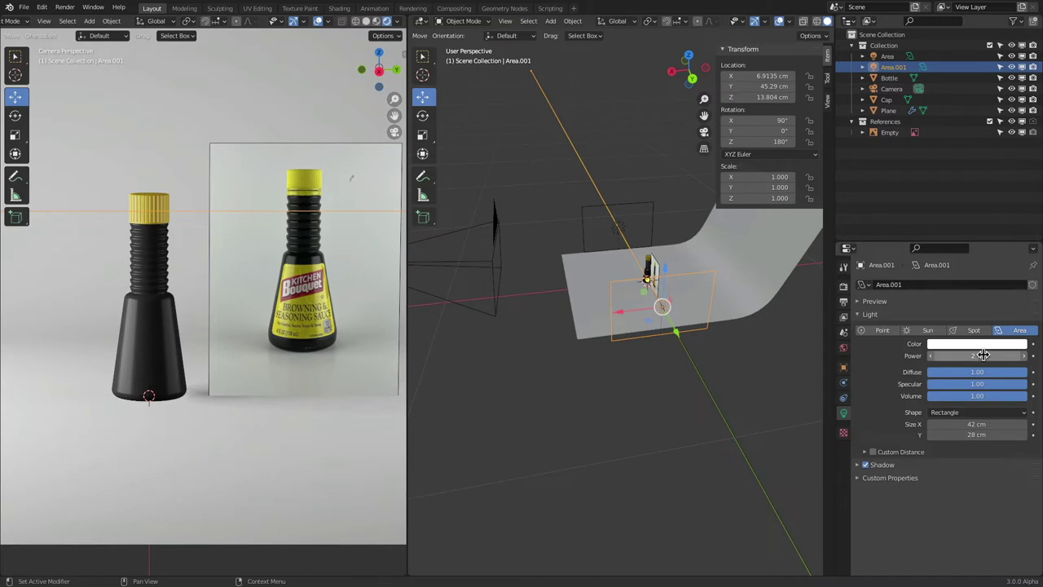
click(984, 356)
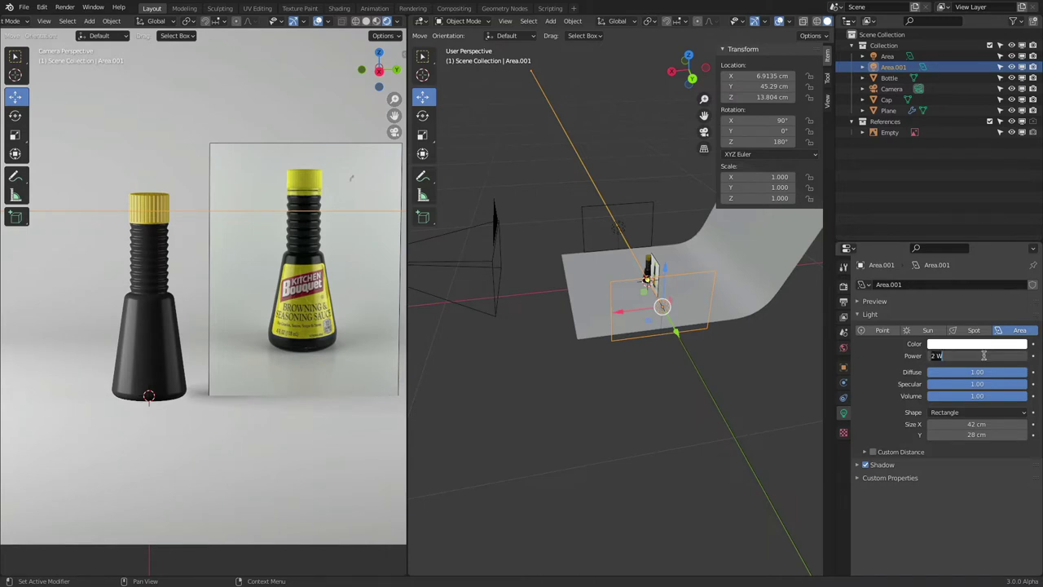
key(BackSpace)
text(500)
key(Return)
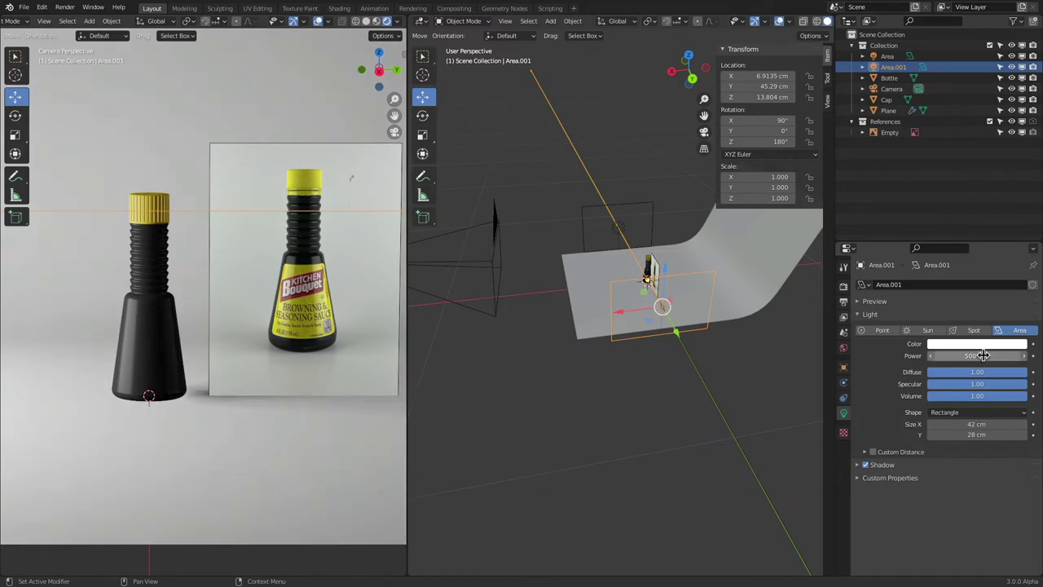
- Set the Area.001 light's power to 5 W and inspect its effect on the cap up close
click(983, 355)
key(BackSpace)
text(5)
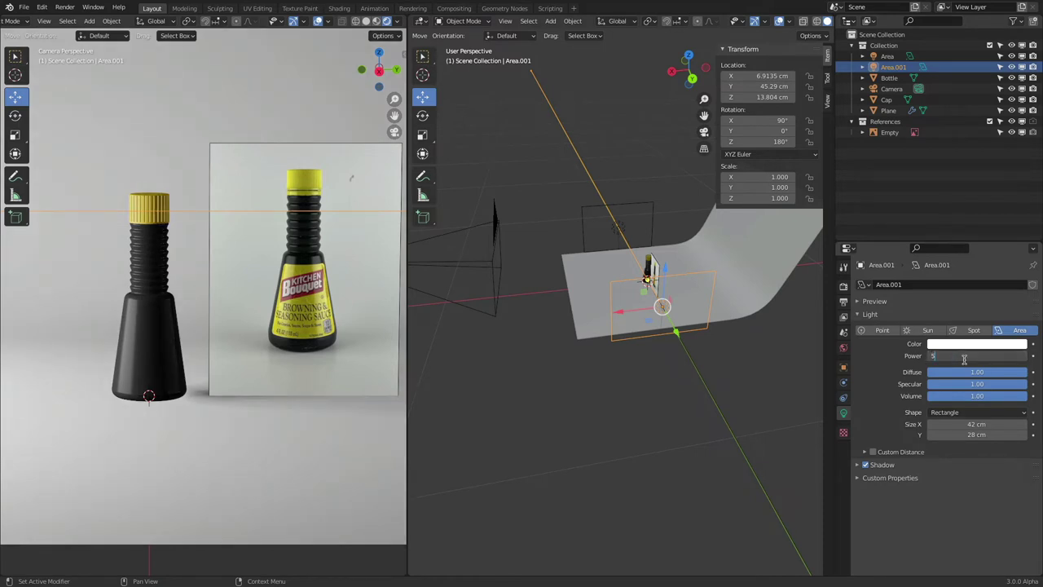
key(Return)
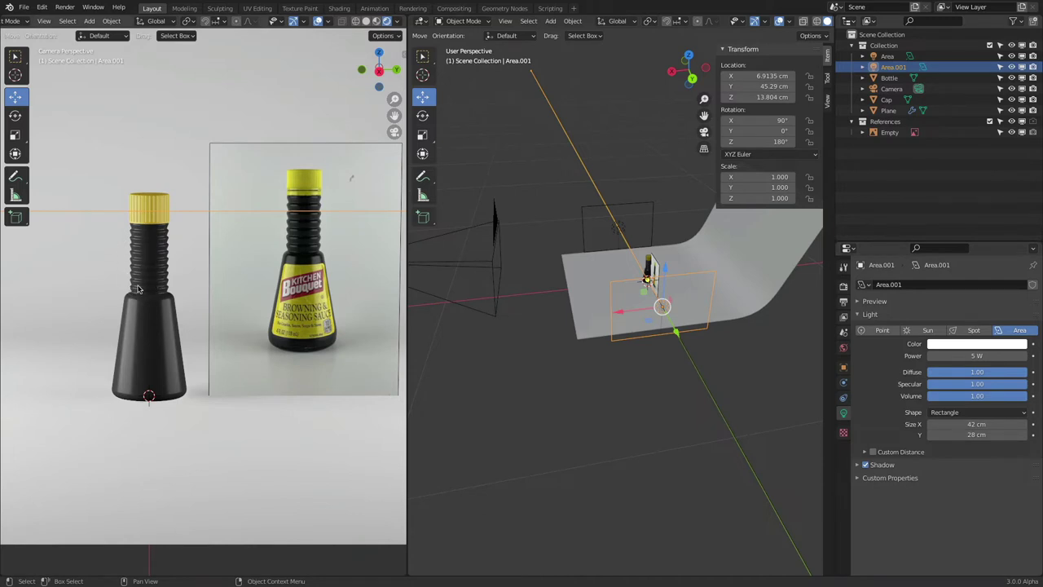
scroll(146, 155, up, 5)
scroll(136, 214, up, 2)
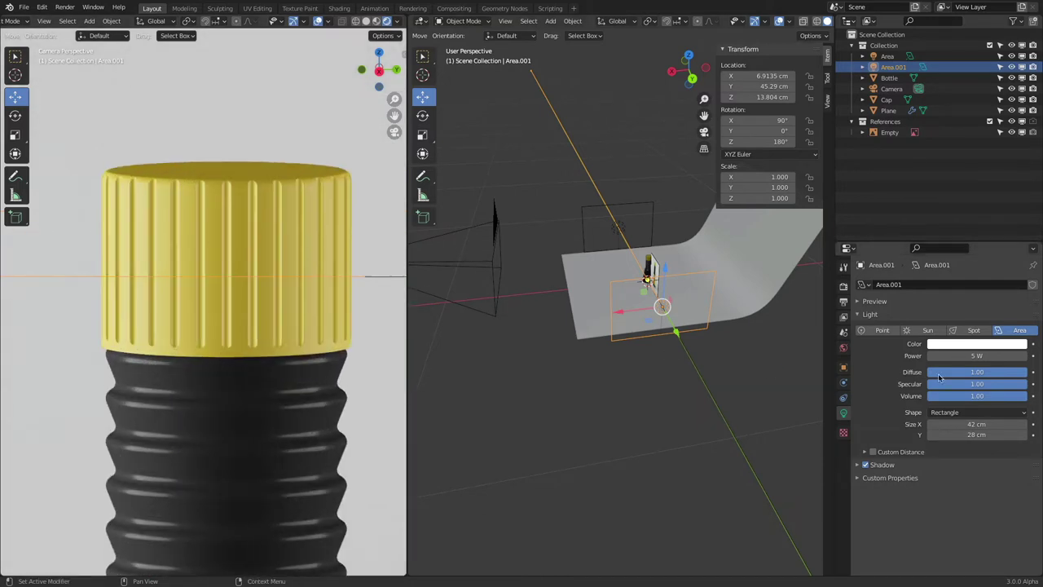
- Test the Area.001 light's effect on the cap at 0 W and 1 W
click(971, 355)
text(0)
key(Return)
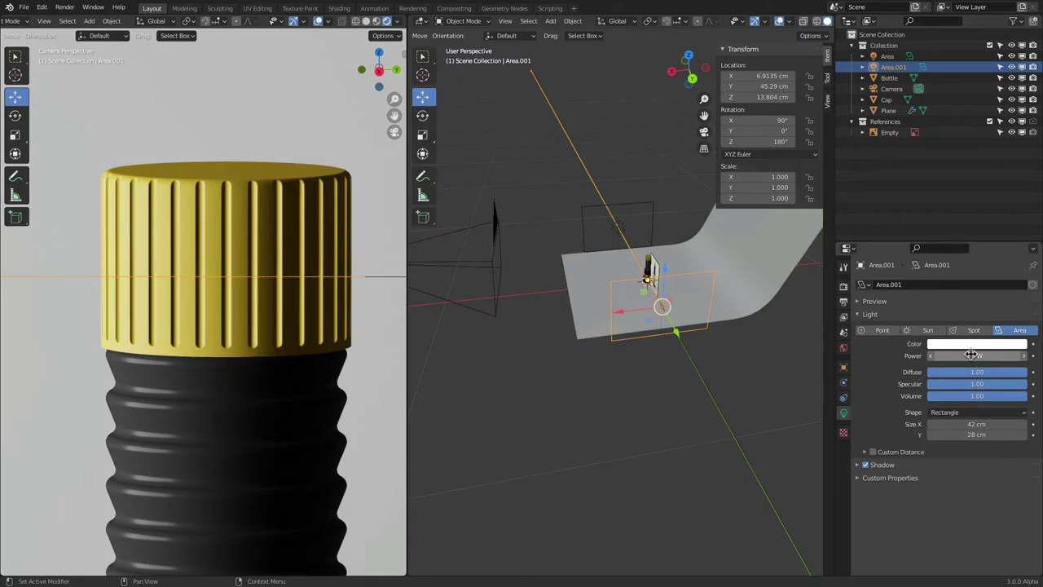
drag(971, 356, 983, 356)
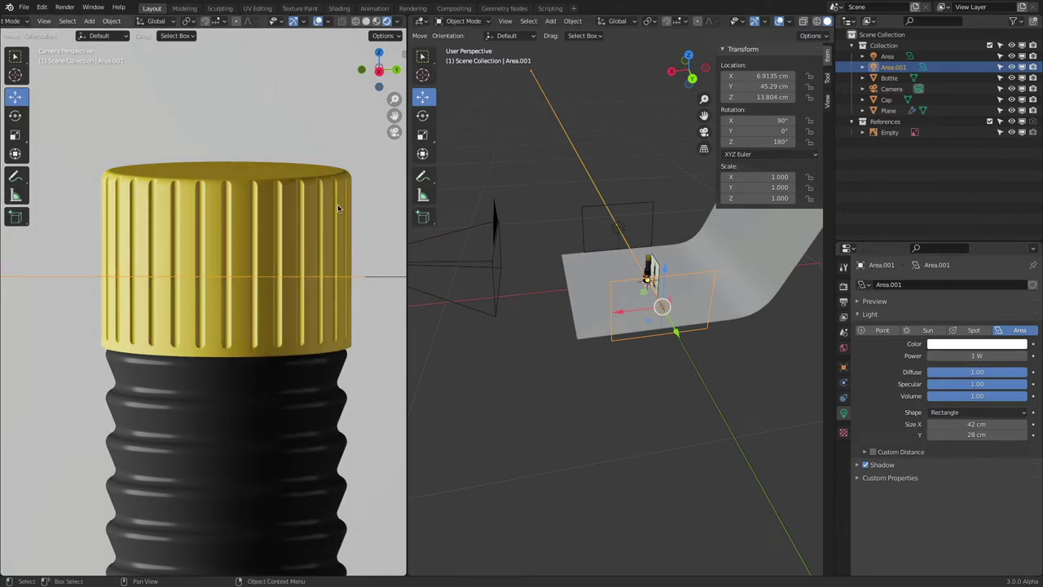
- Set the Area.001 light's power to 4 W
click(989, 355)
text(.4)
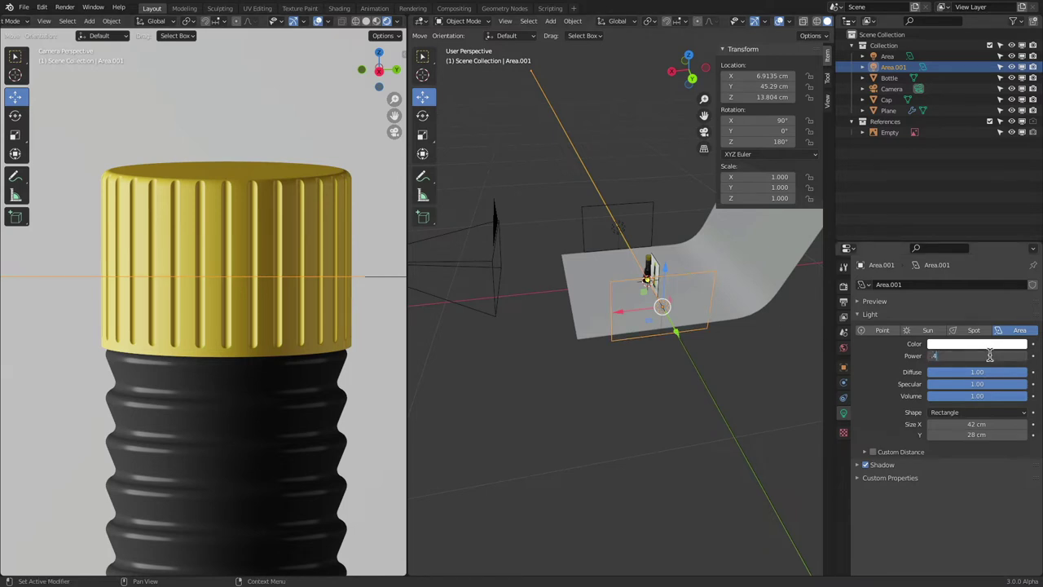
text(4)
key(Return)
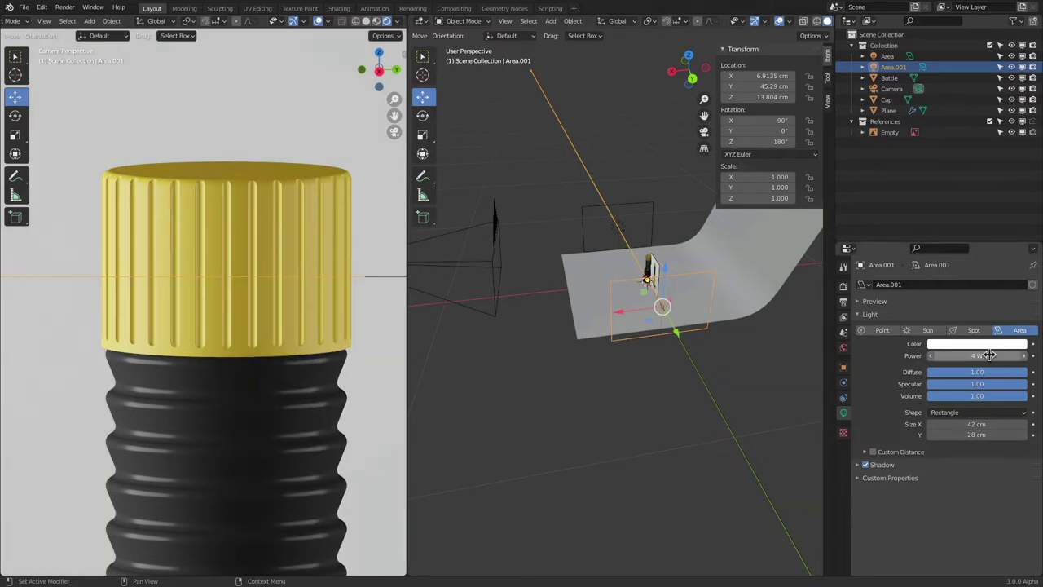
- Set the Area.001 light's power to 10 W and compare the whole bottle with the reference photo
click(989, 355)
text(10)
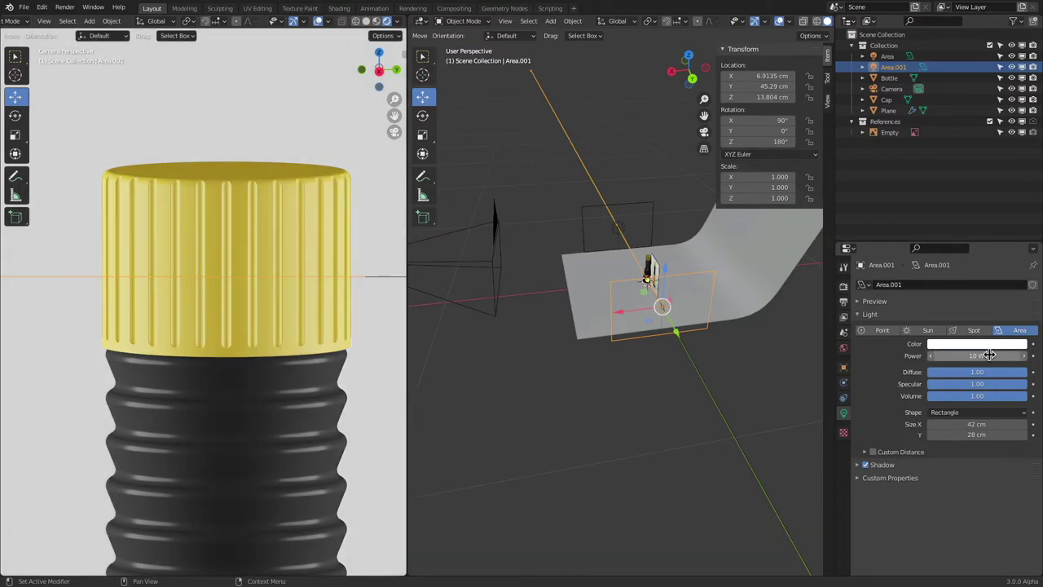
key(Return)
scroll(276, 326, down, 4)
scroll(276, 326, down, 6)
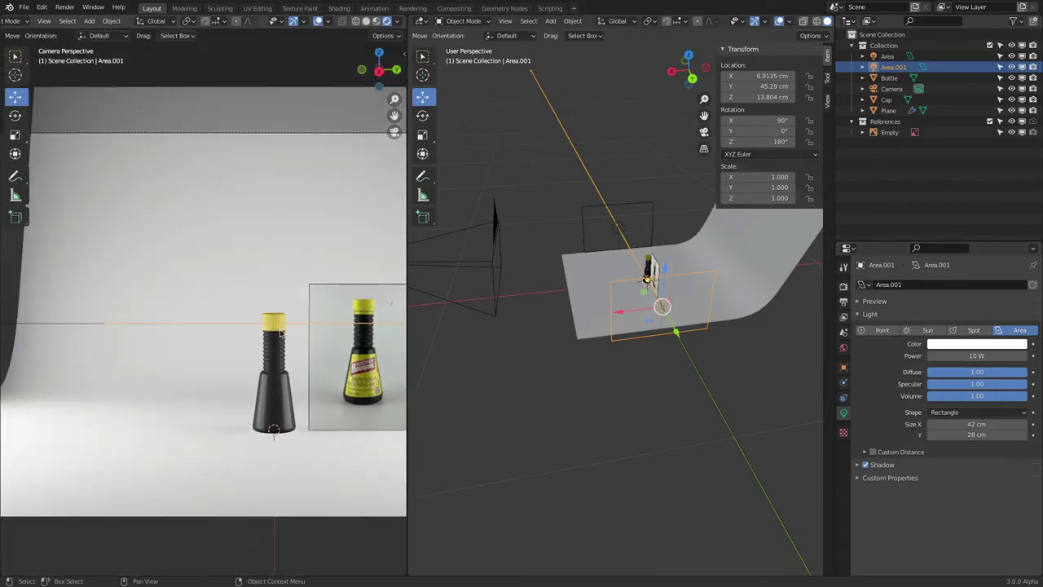
scroll(285, 334, up, 2)
shift+middle_drag(310, 342, 234, 283)
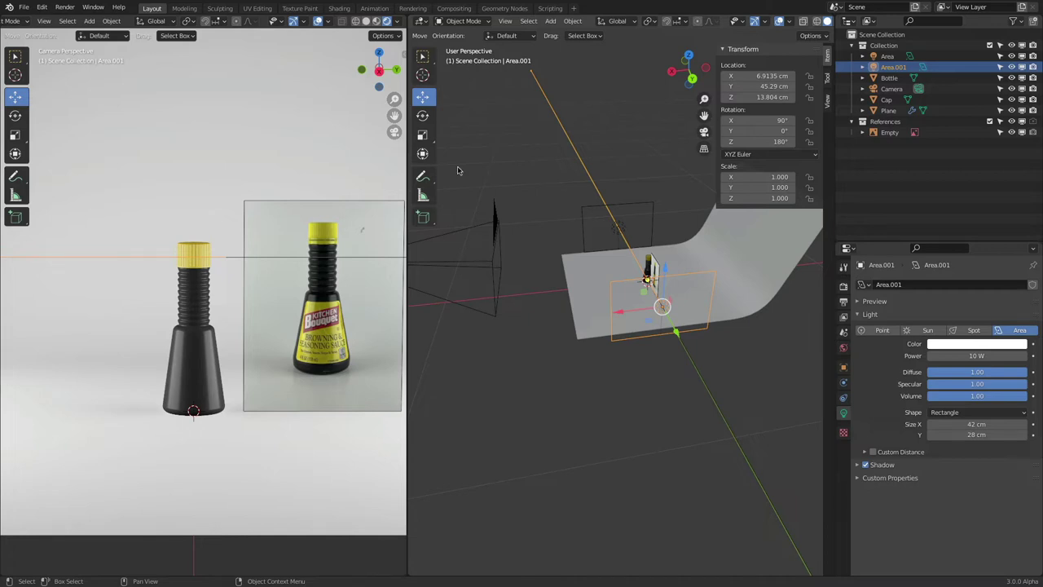
- Save the blend file and switch the render engine from Eevee to Cycles
click(24, 6)
click(41, 79)
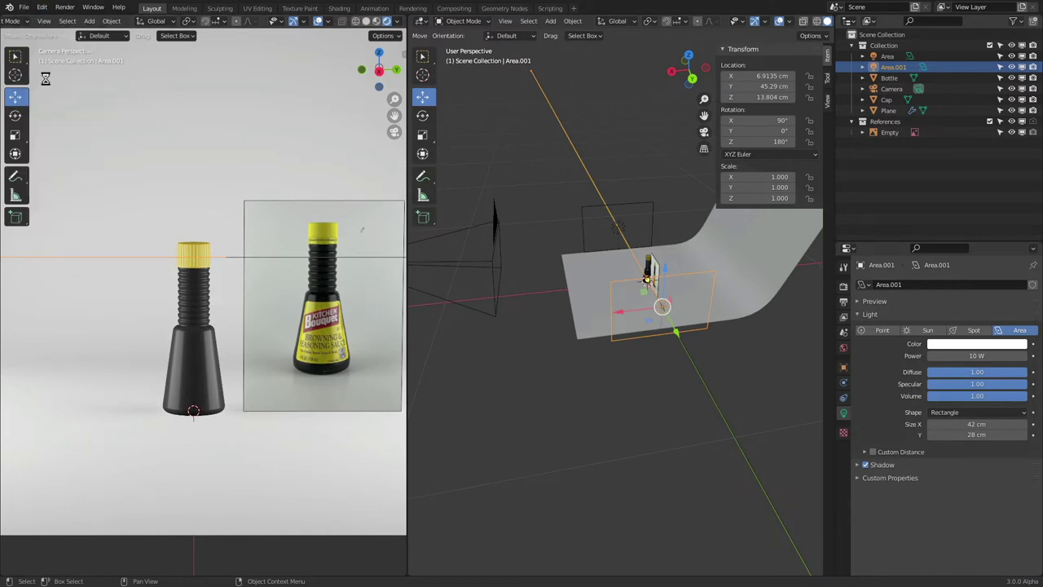
click(842, 288)
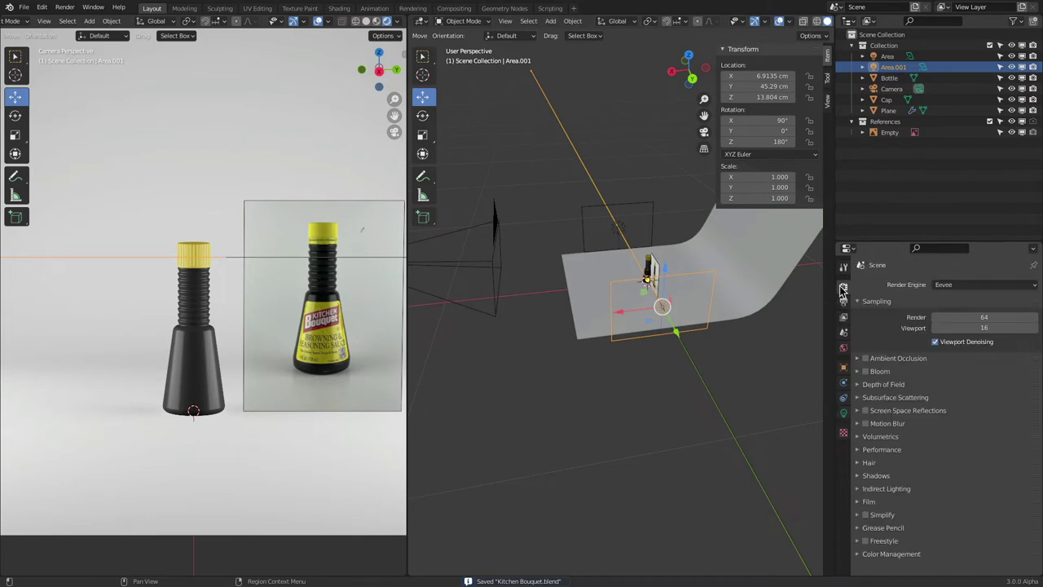
click(996, 285)
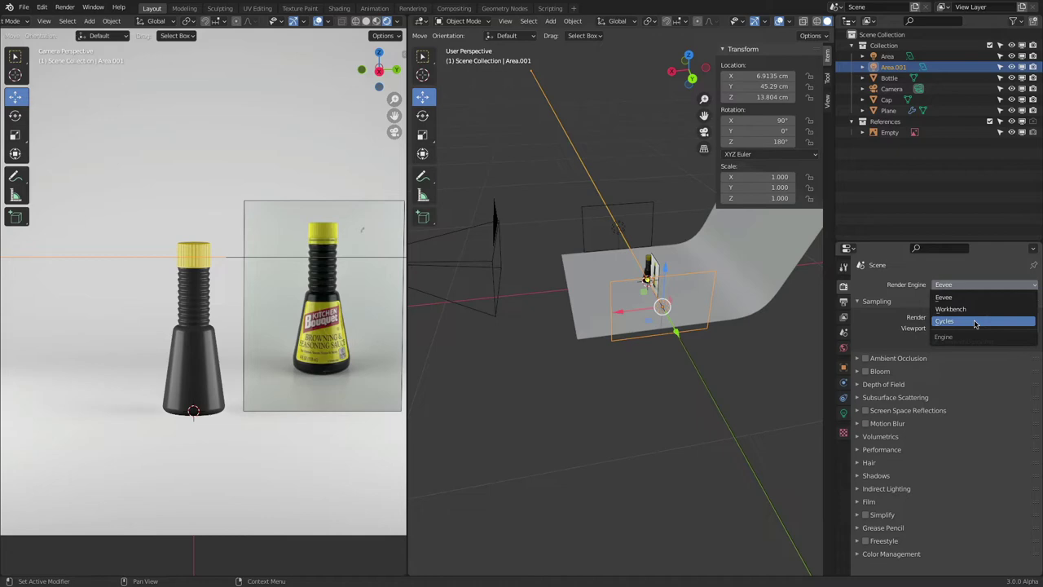
click(975, 322)
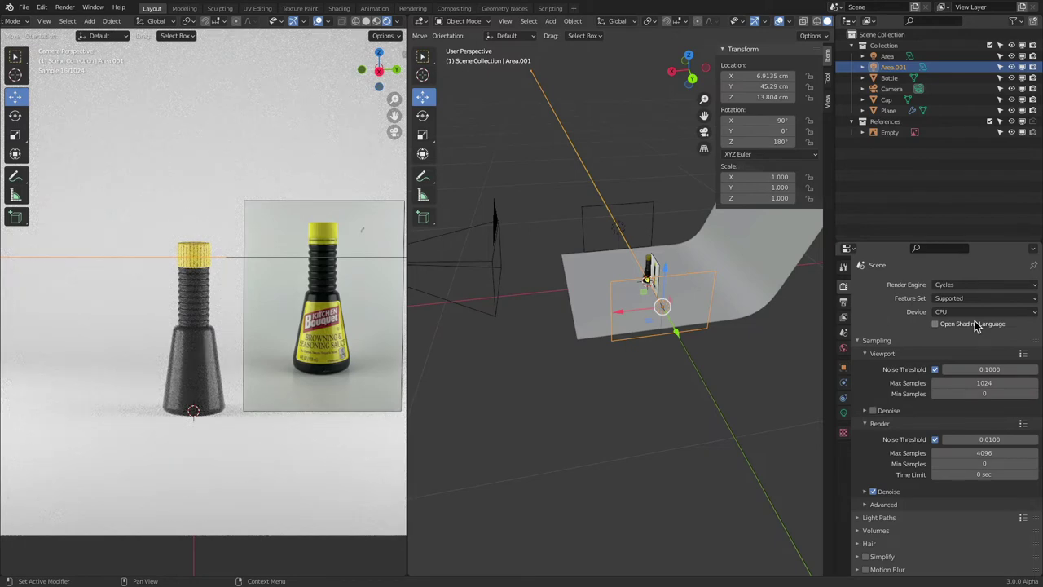
- Compare the bottle's look and floor shadow by alternating between Eevee and Cycles, ending on Cycles
click(966, 285)
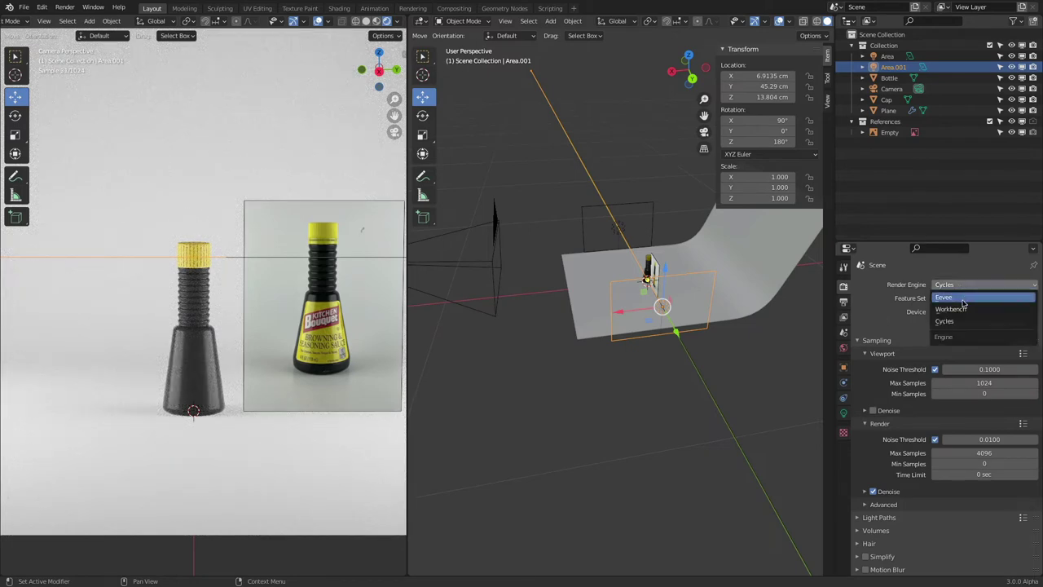
click(962, 301)
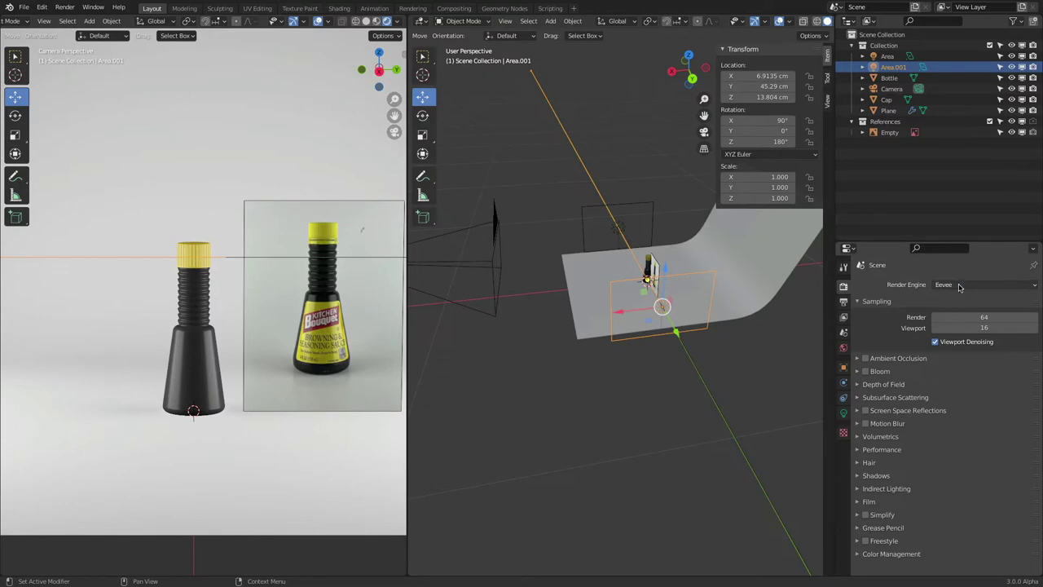
click(960, 287)
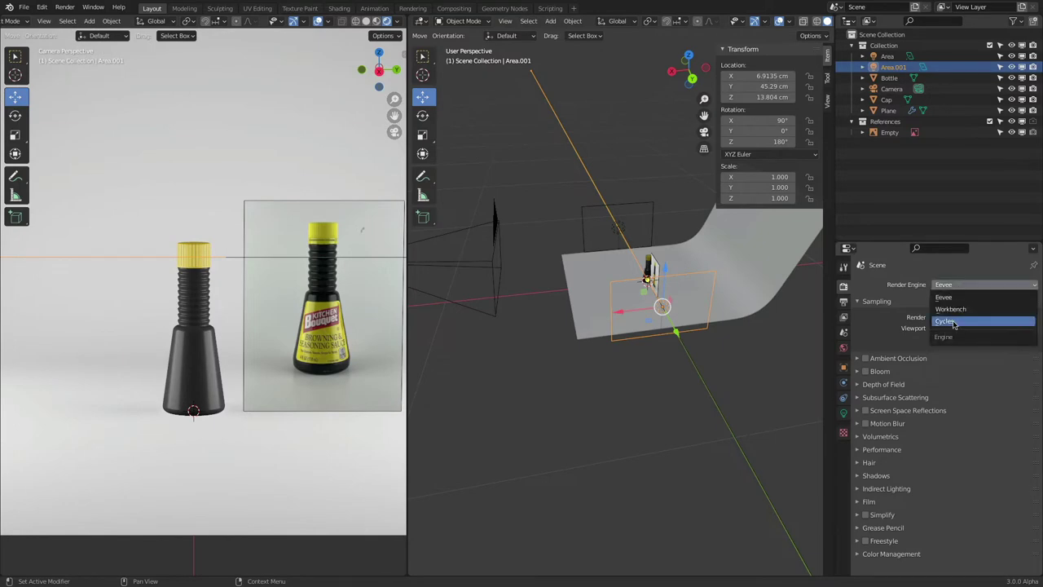
click(955, 323)
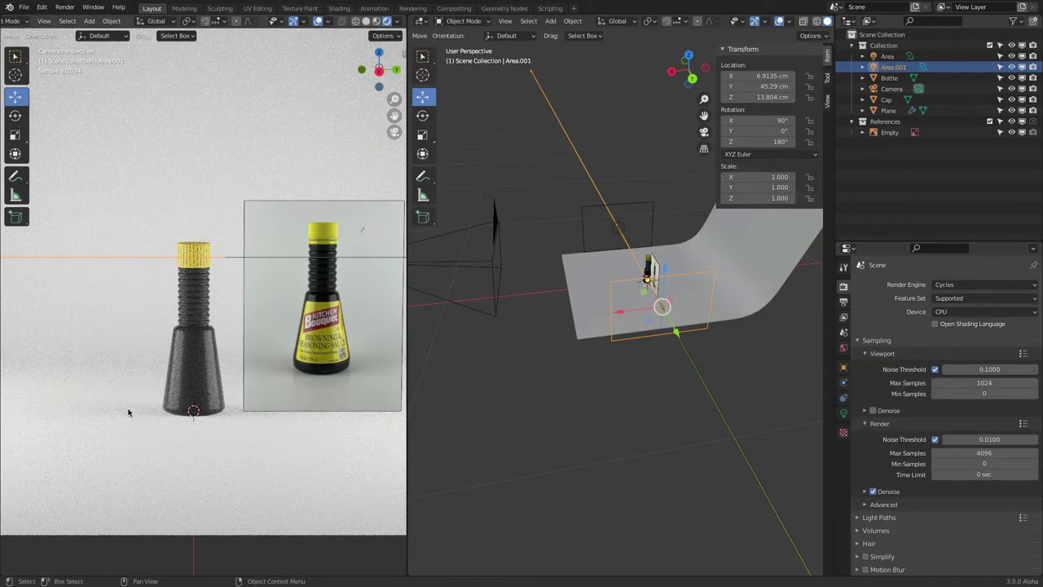
click(947, 285)
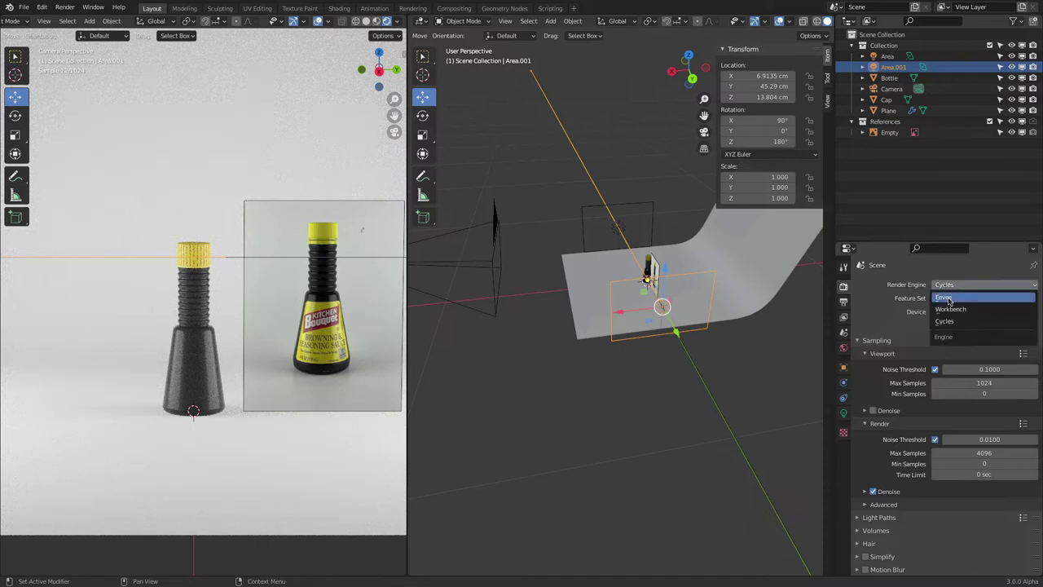
click(948, 299)
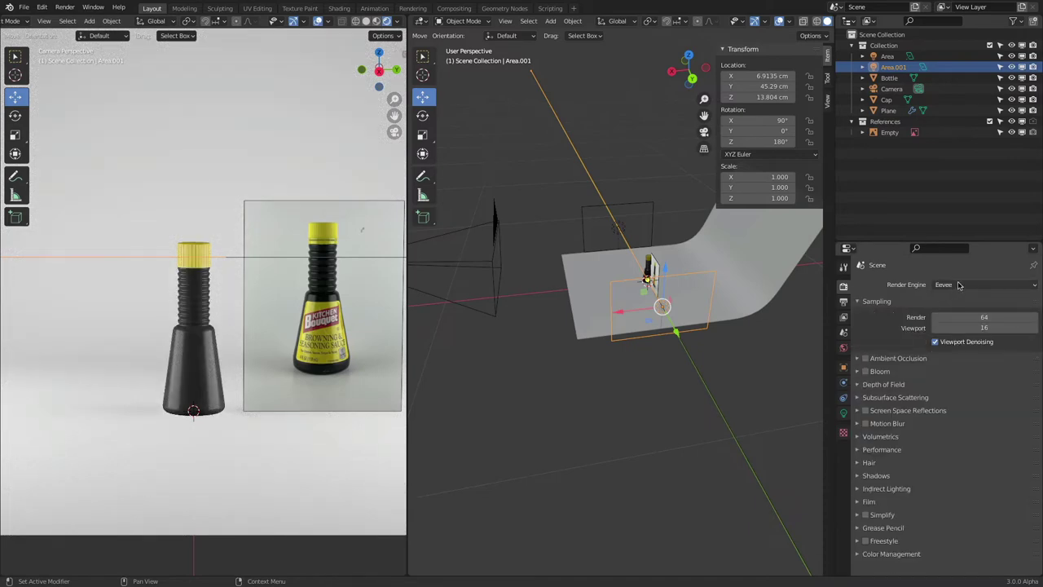
click(958, 284)
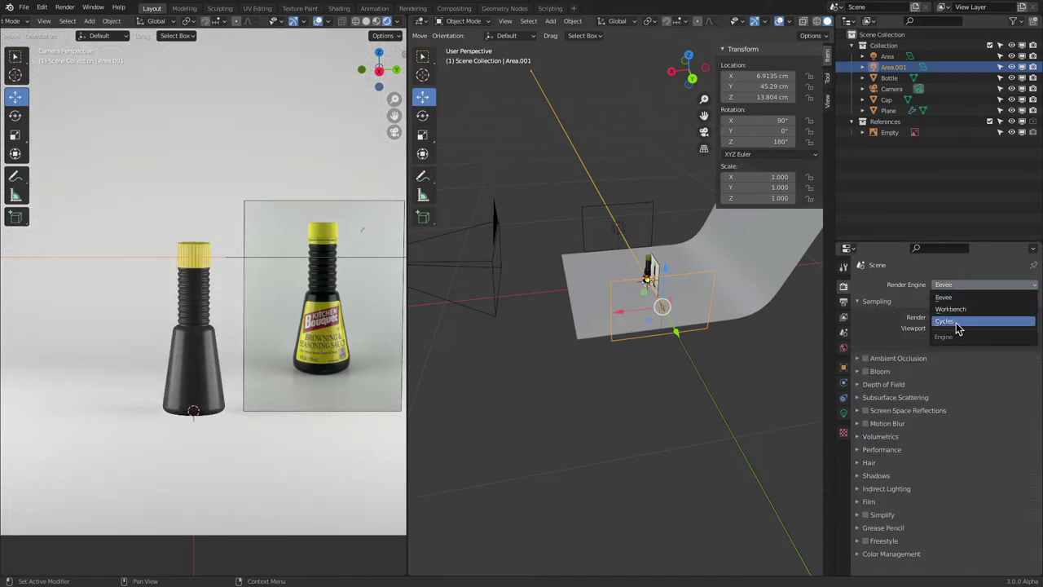
click(959, 321)
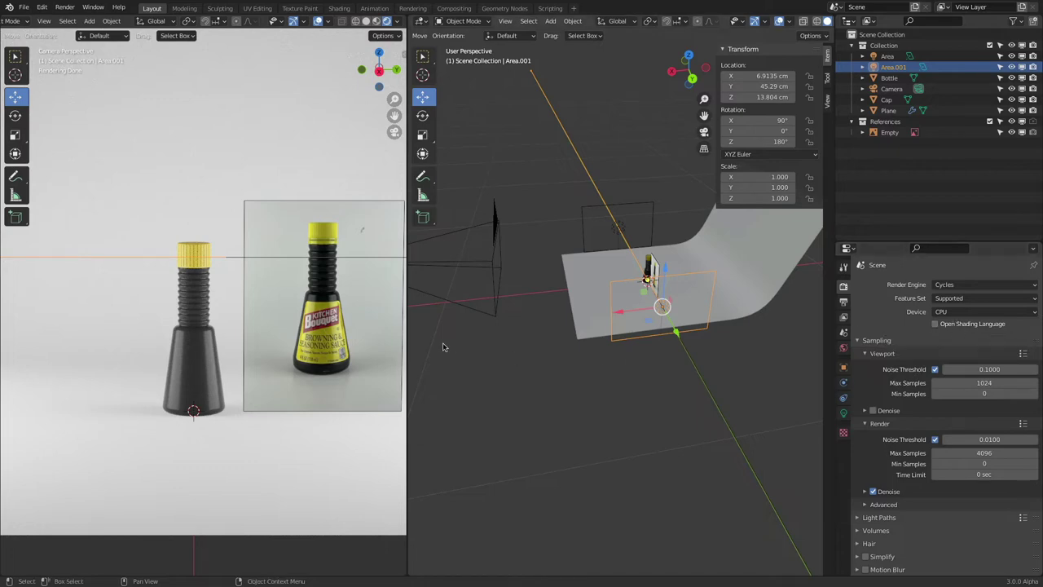
- Examine the highlights and noise on the Cycles-rendered bottle up close and beside the reference photo
scroll(184, 360, up, 1)
scroll(184, 359, up, 5)
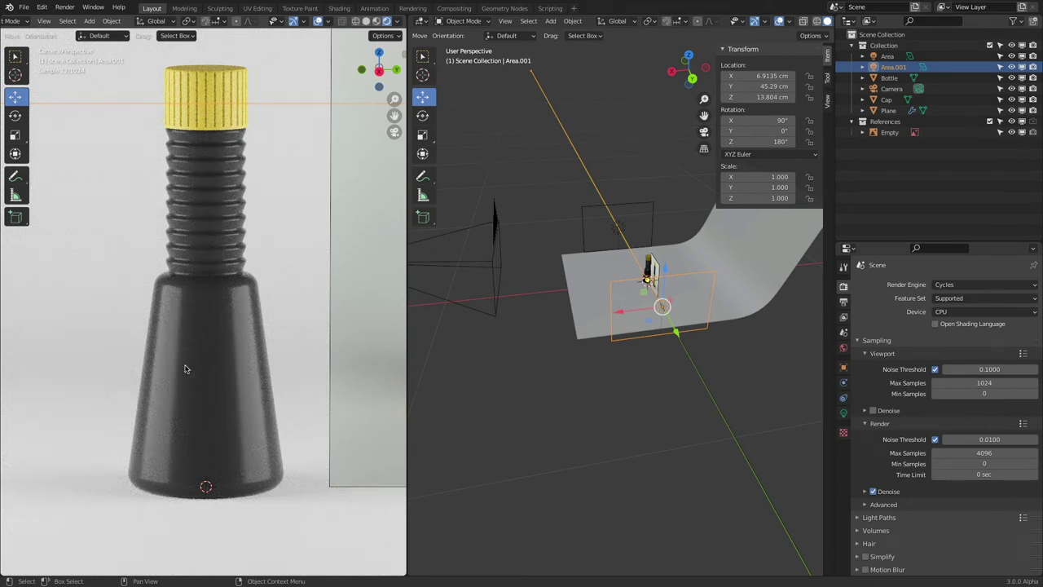
scroll(185, 369, down, 1)
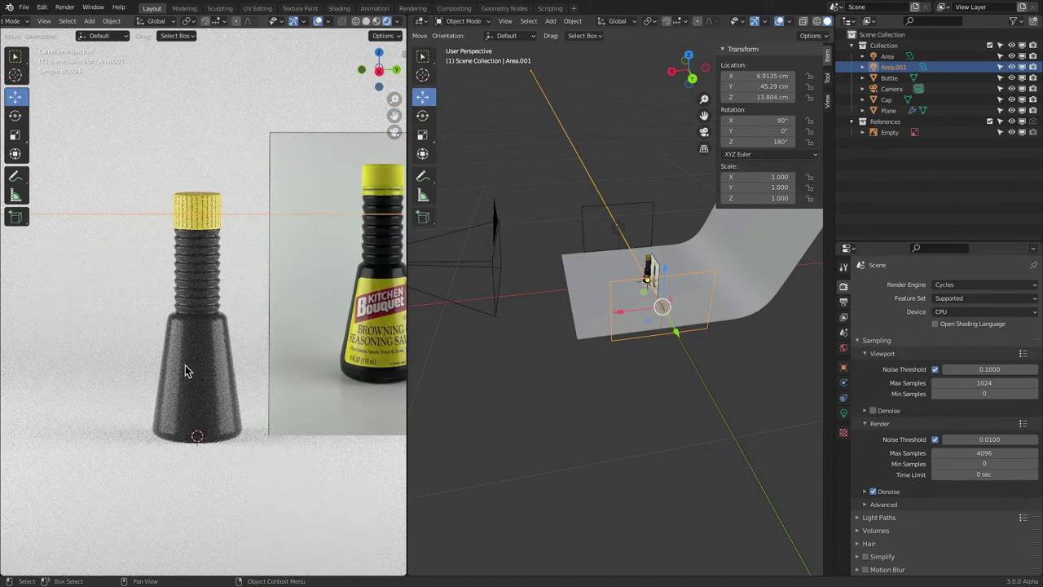
scroll(185, 369, down, 4)
scroll(185, 365, up, 2)
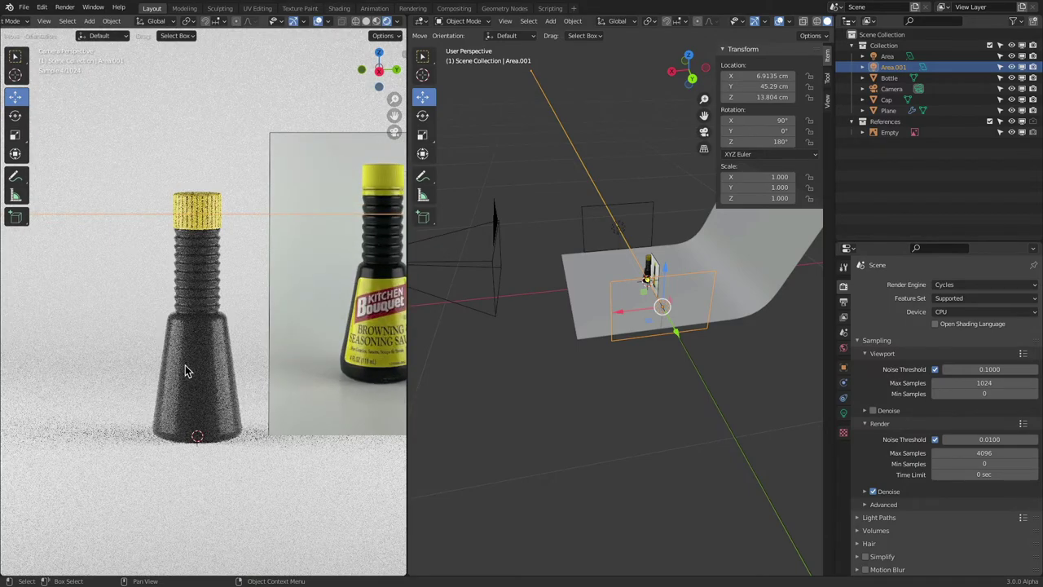
scroll(185, 366, down, 2)
scroll(185, 365, up, 7)
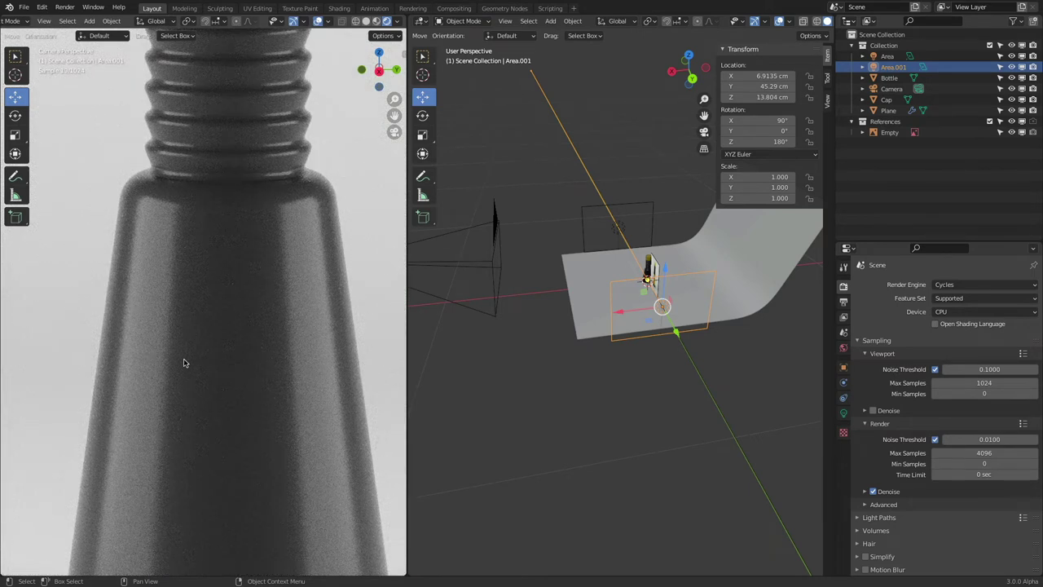
scroll(184, 363, down, 7)
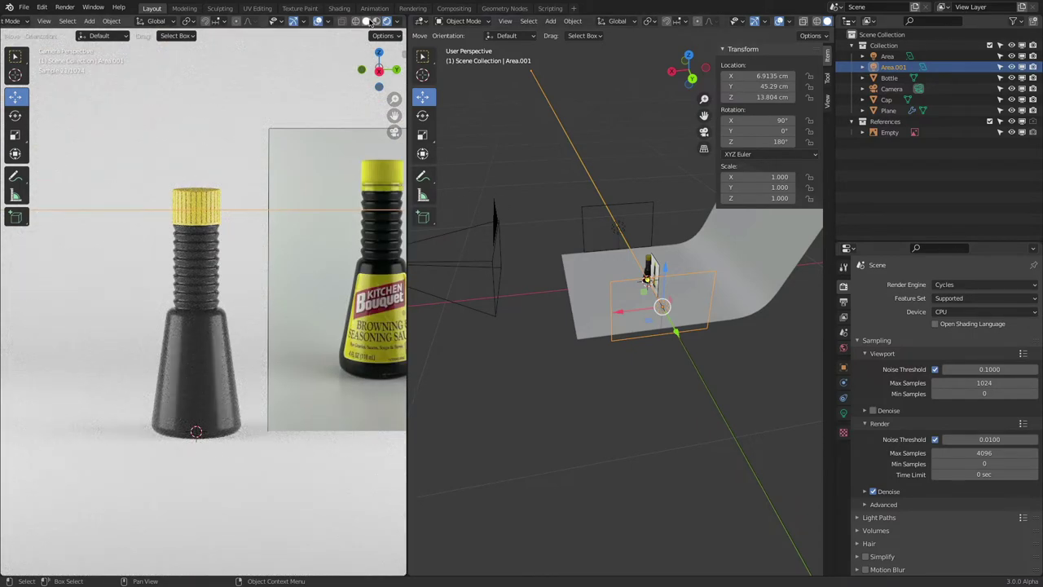
- Compare Material Preview, Solid and Rendered shading in the camera view, finishing on Solid shading
click(376, 20)
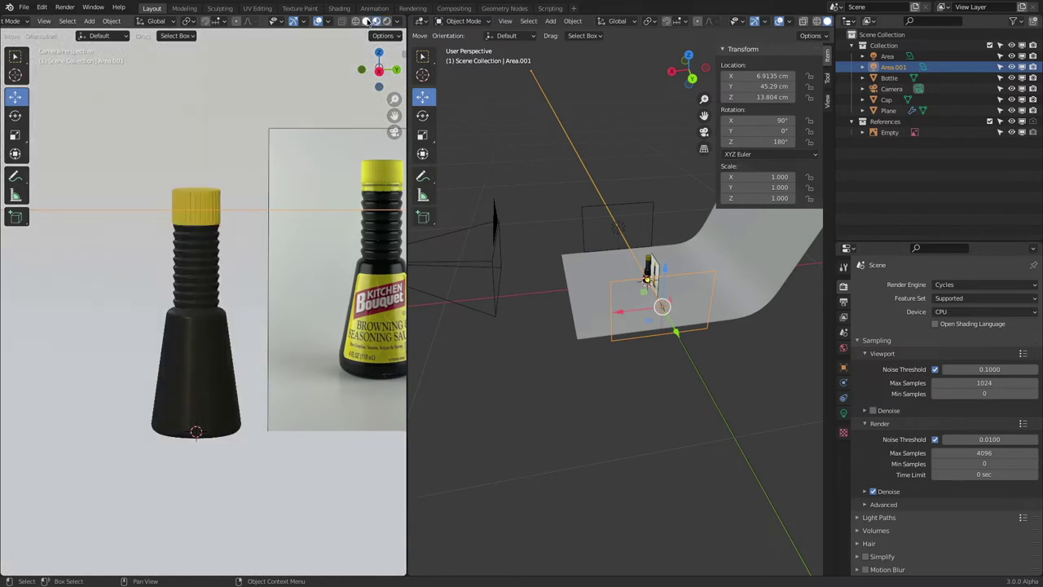
click(367, 20)
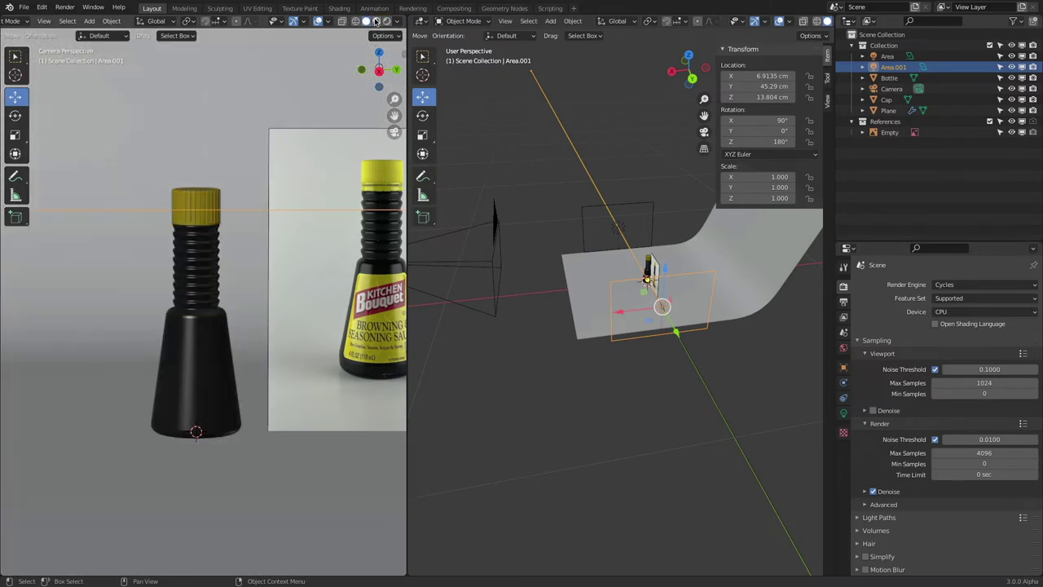
click(376, 21)
click(386, 20)
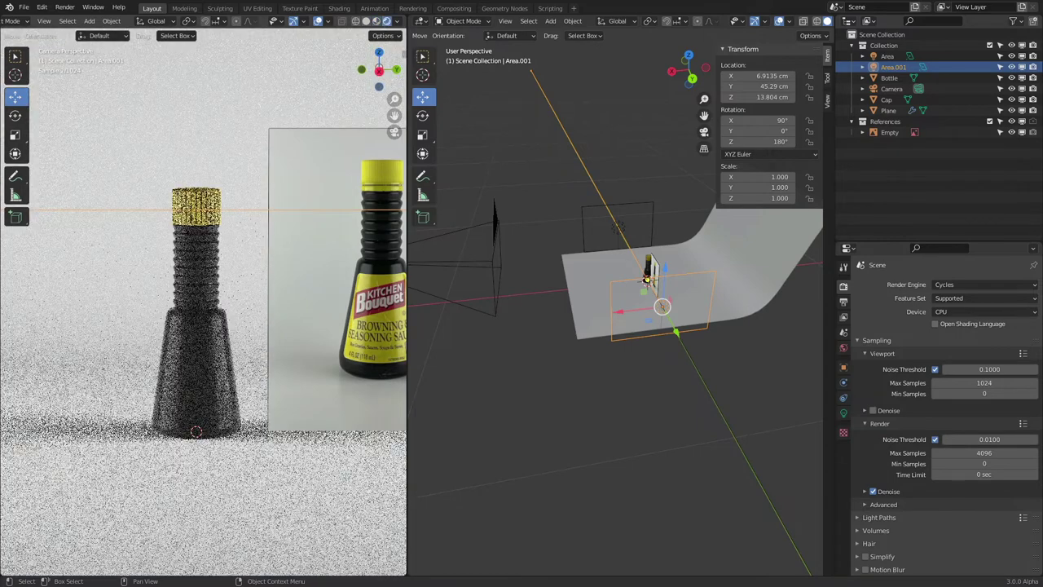
click(364, 22)
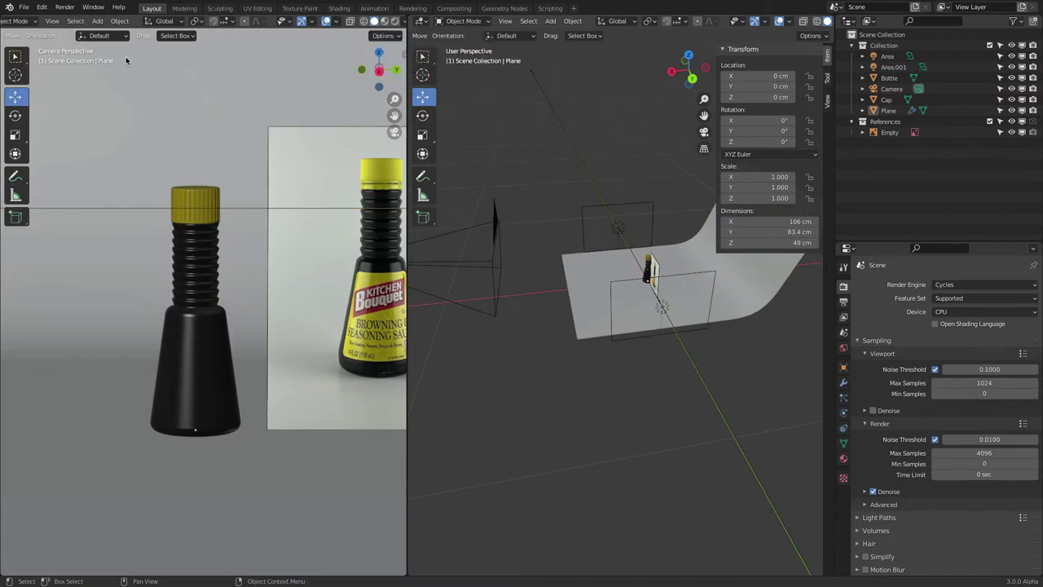
- Check the program version on the splash screen and dismiss it
click(9, 7)
click(15, 22)
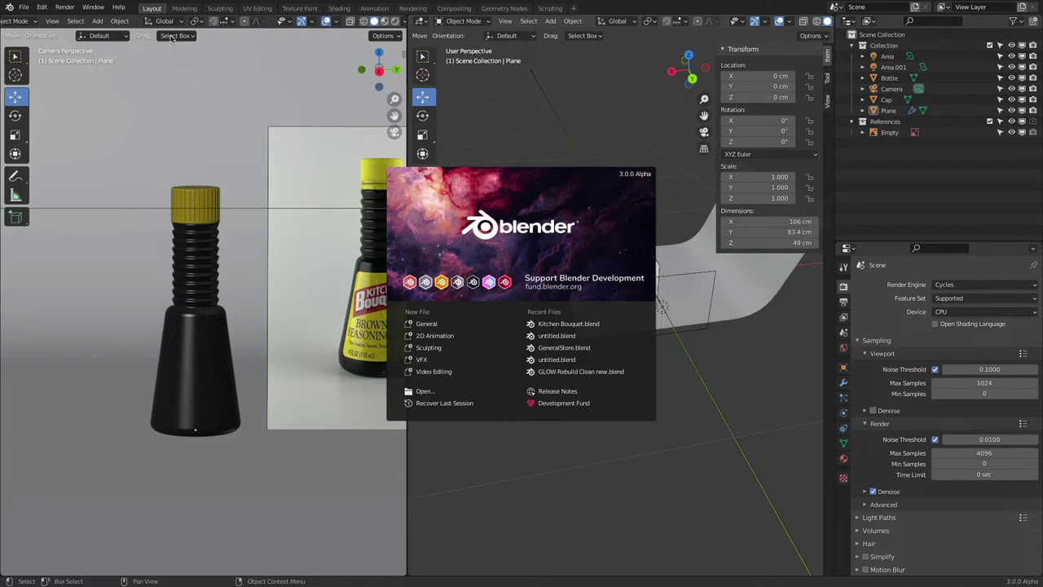
click(500, 101)
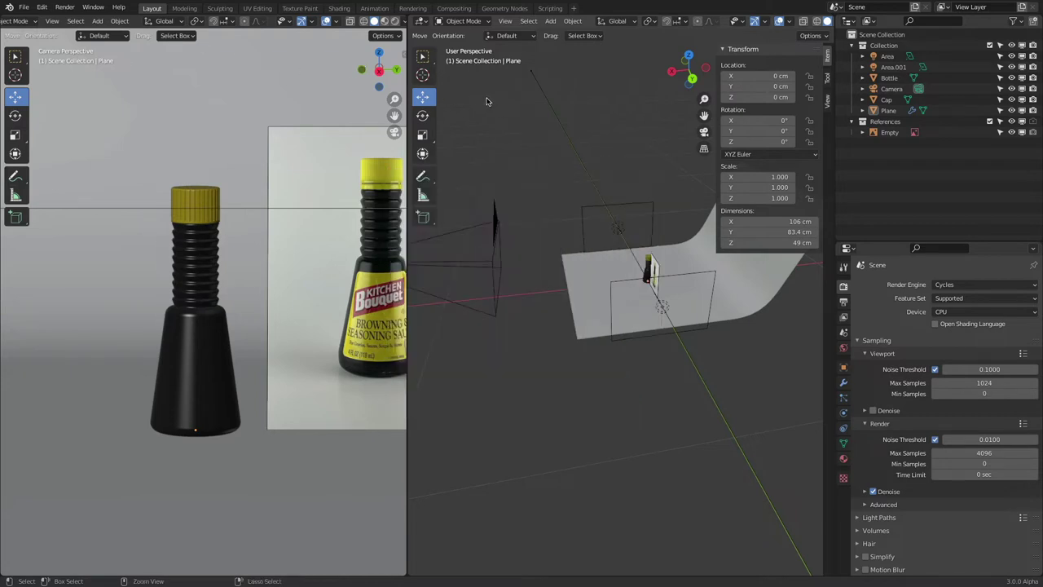
- Switch to the Blender 2.93 copy of the scene, check its version on the splash screen, and return to Blender 3.0
key(super+Tab)
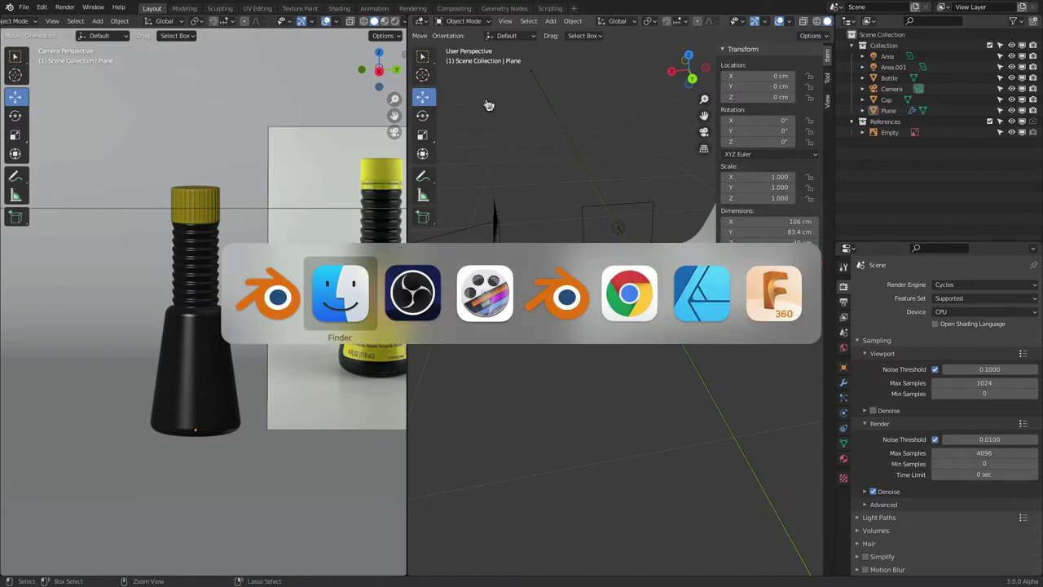
click(540, 295)
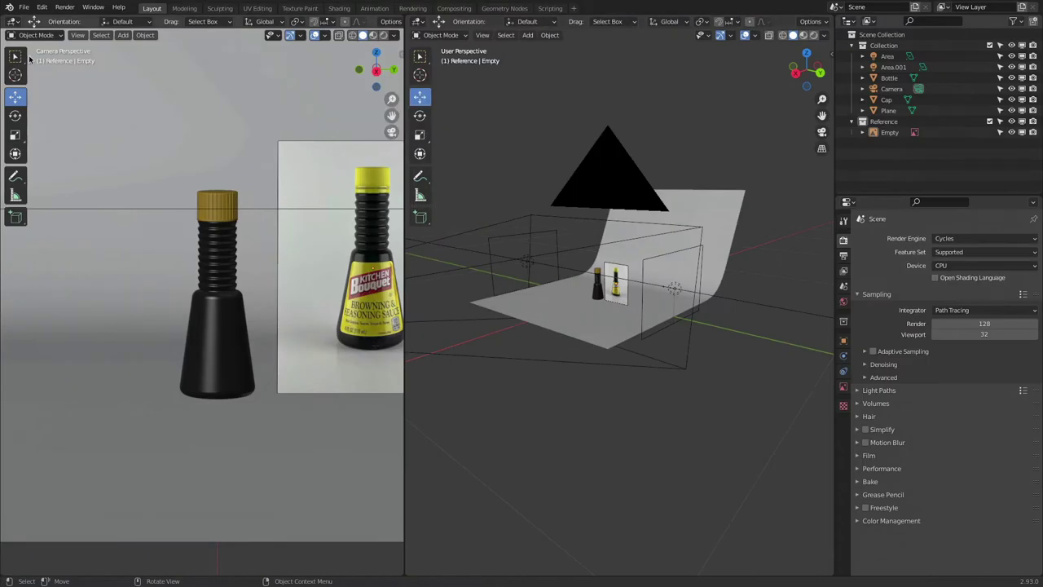
click(10, 8)
click(19, 21)
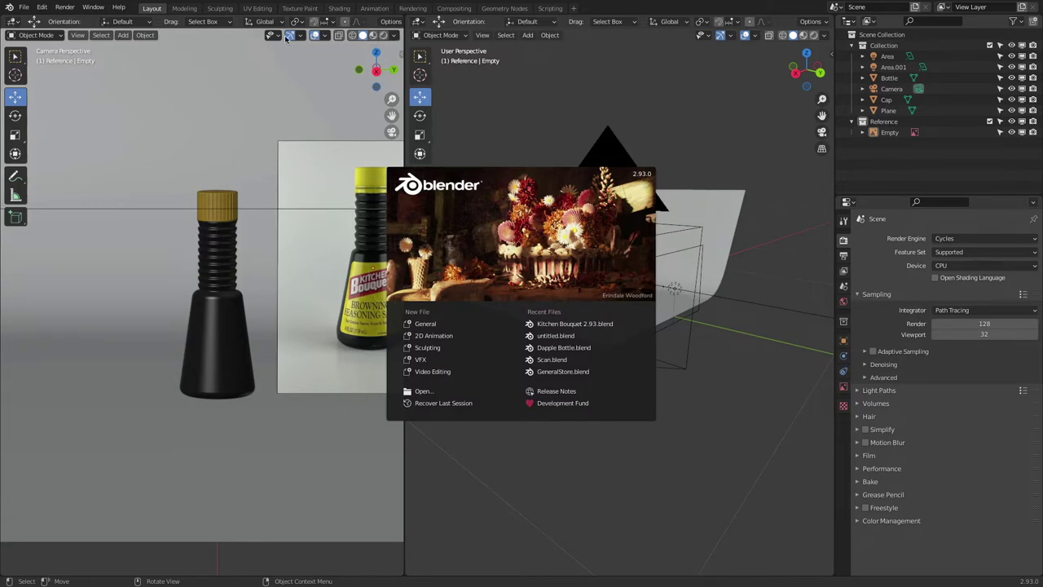
key(super+Tab)
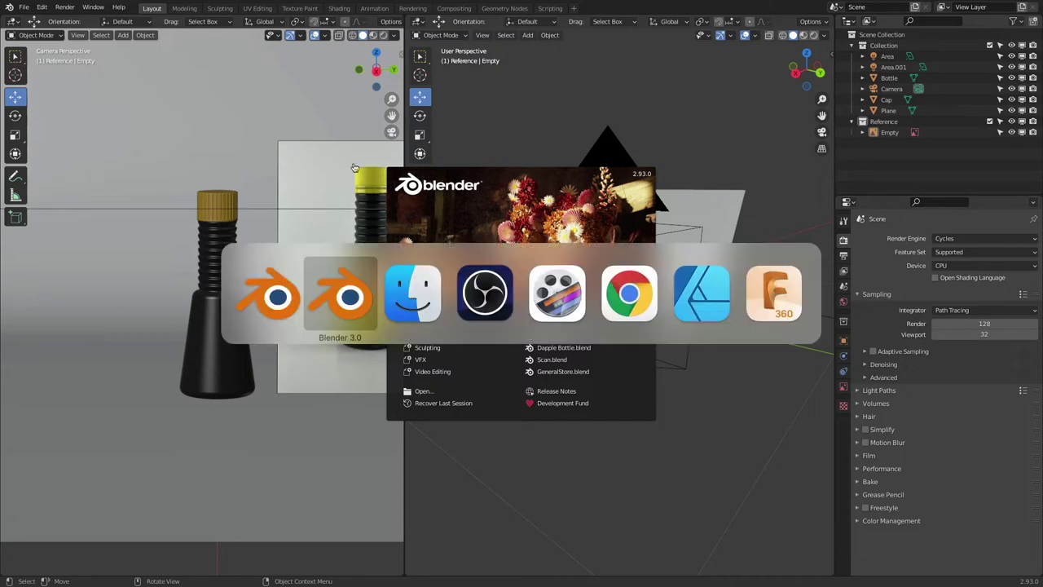
click(340, 289)
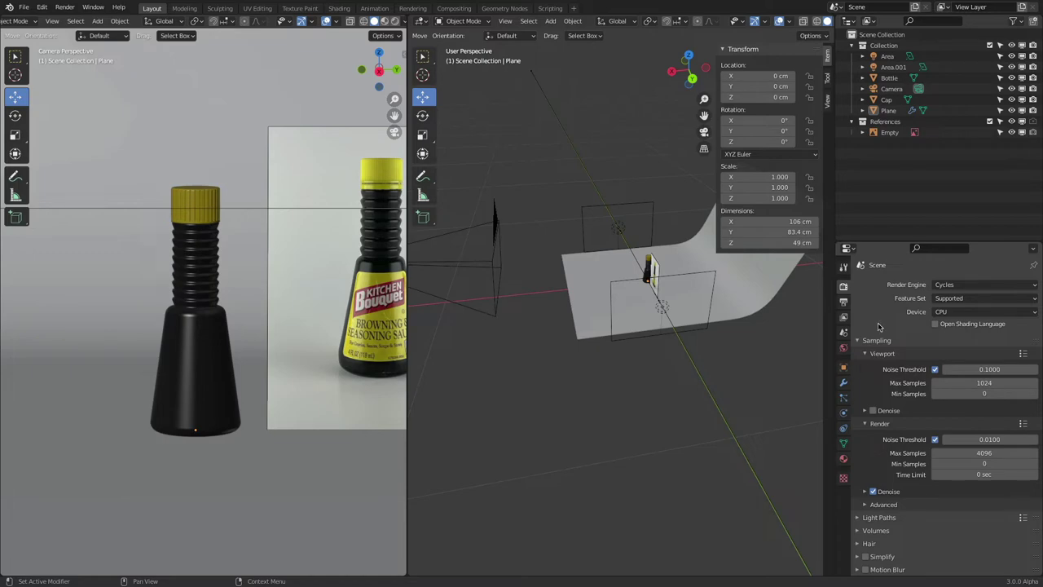
- Switch to the Blender 2.93 copy of the bottle scene and dismiss its splash screen
key(super+Tab)
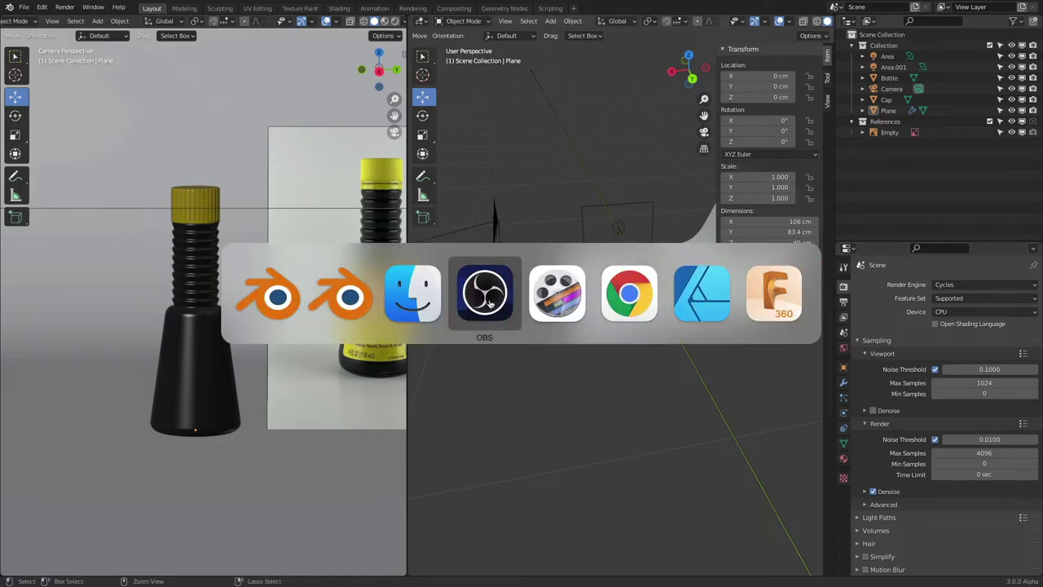
click(330, 294)
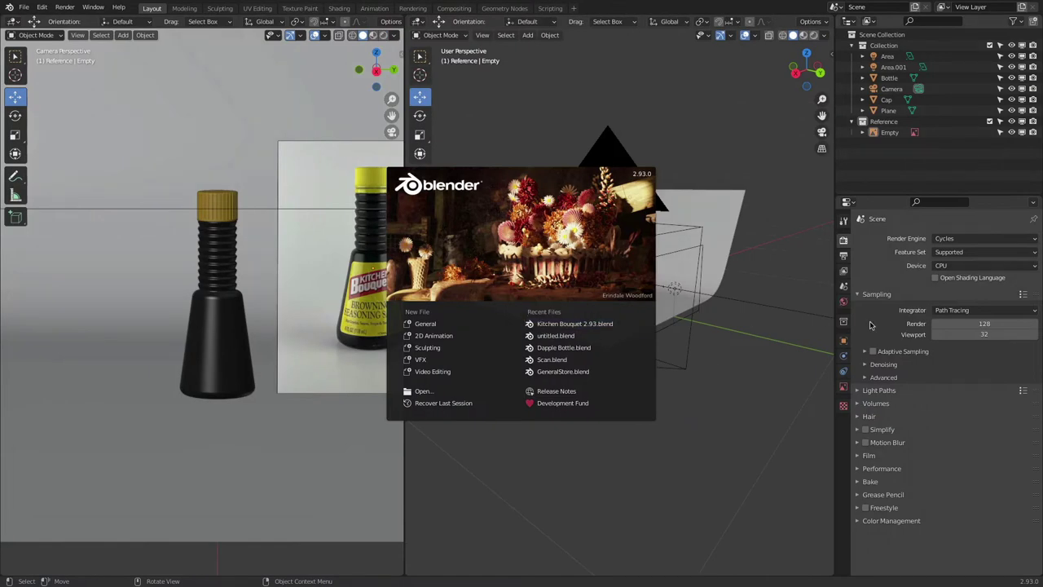
click(782, 352)
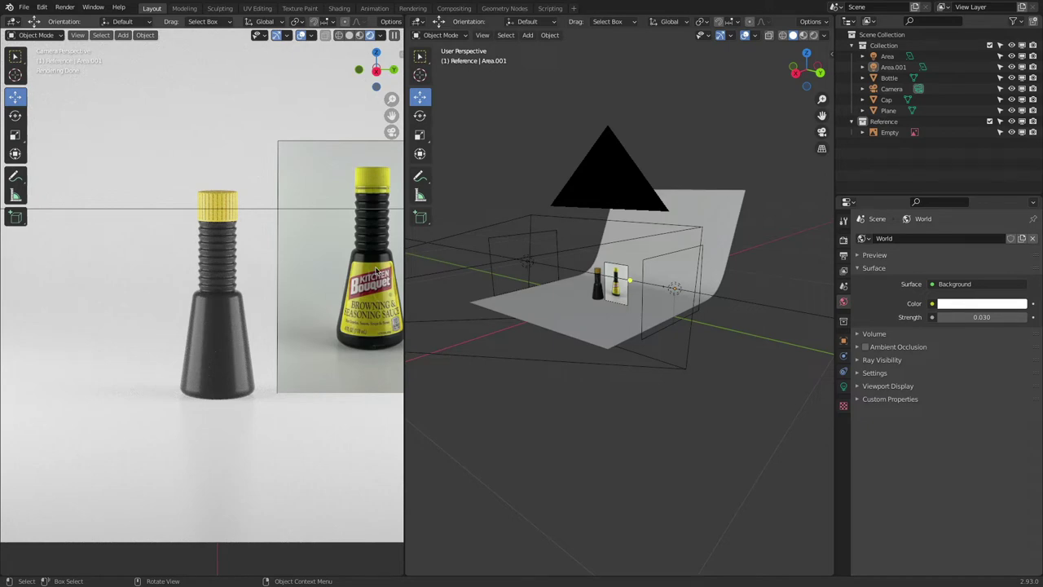
- Switch to Finder, preview the Studio 1.jpg and Studio 2.jpg lighting photos, and return to the Blender scene
key(super+Tab)
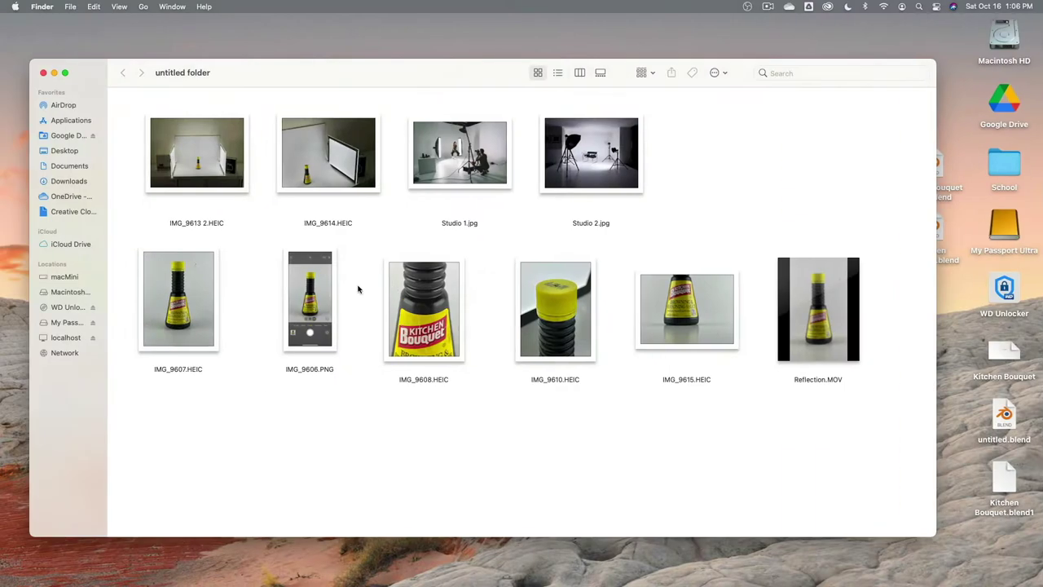
click(461, 165)
key(space)
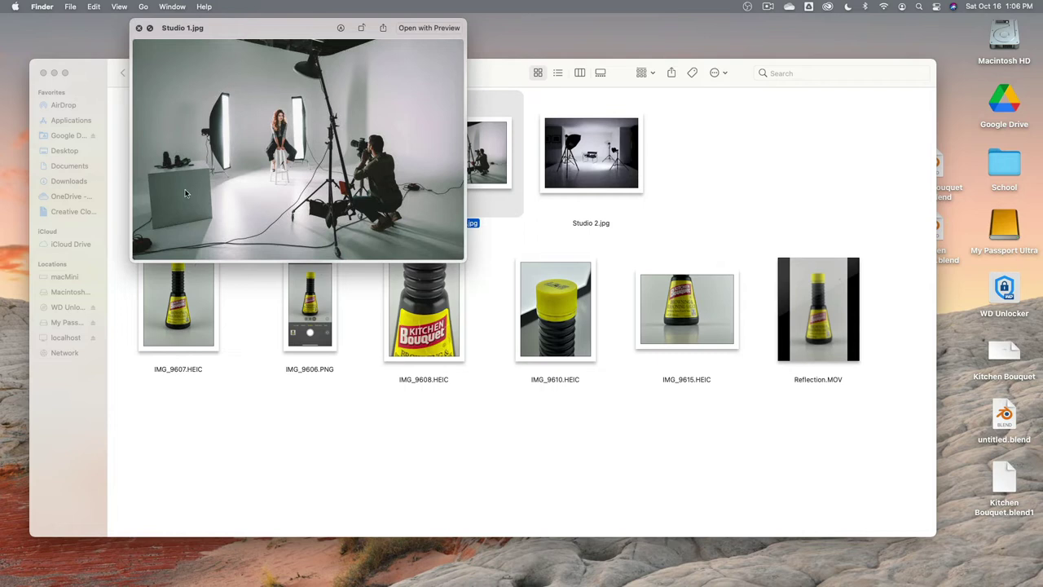
click(562, 153)
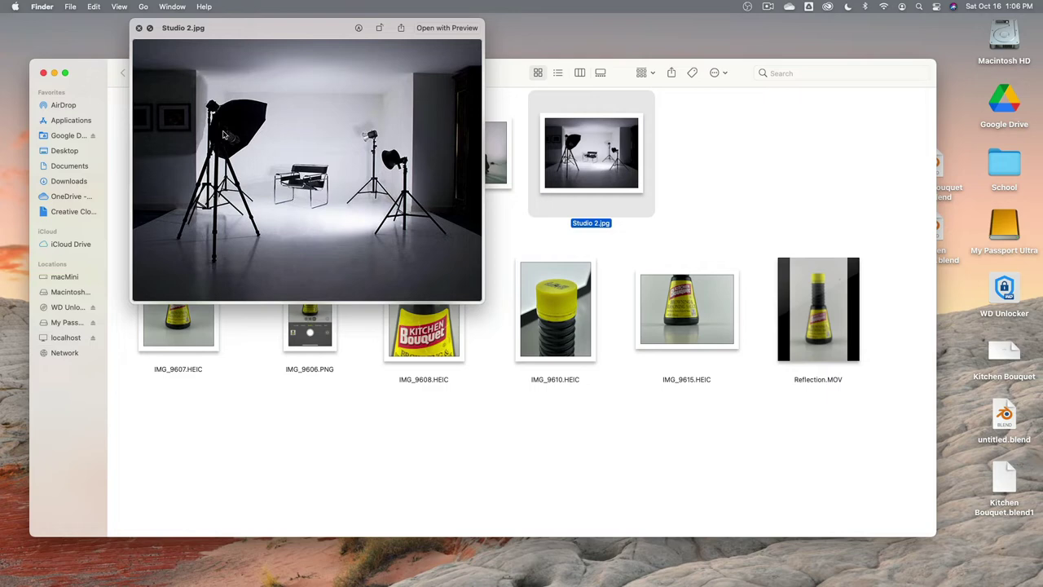
key(space)
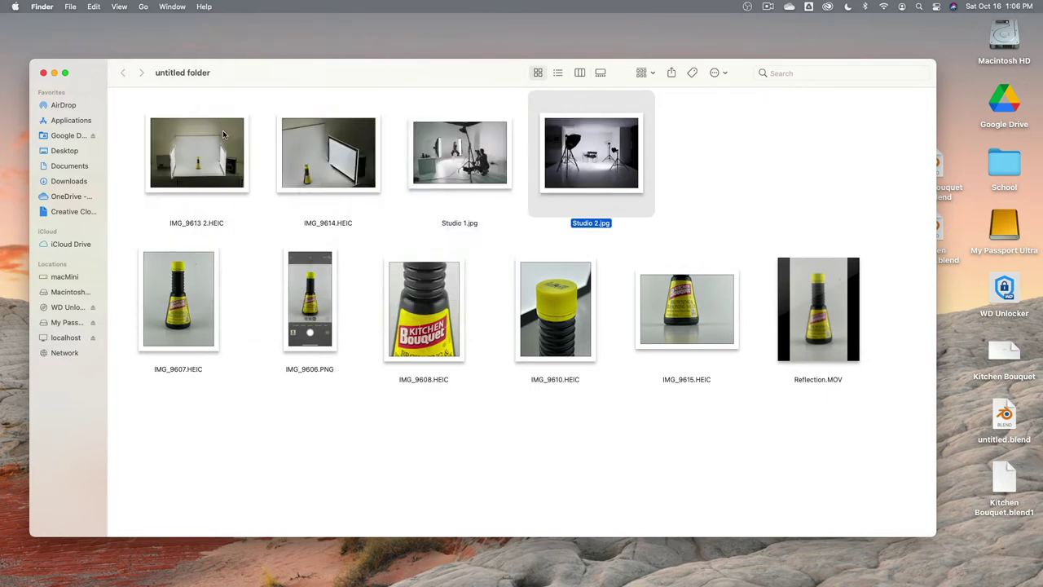
key(super+Tab)
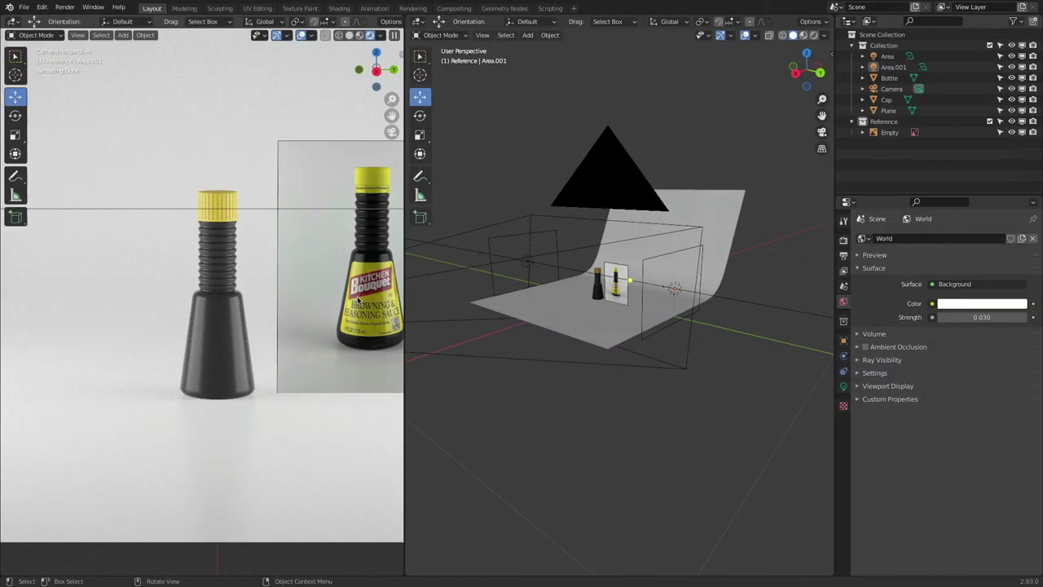
- Set the power of both area lights, Area.001 and Area, to 0 W
click(530, 248)
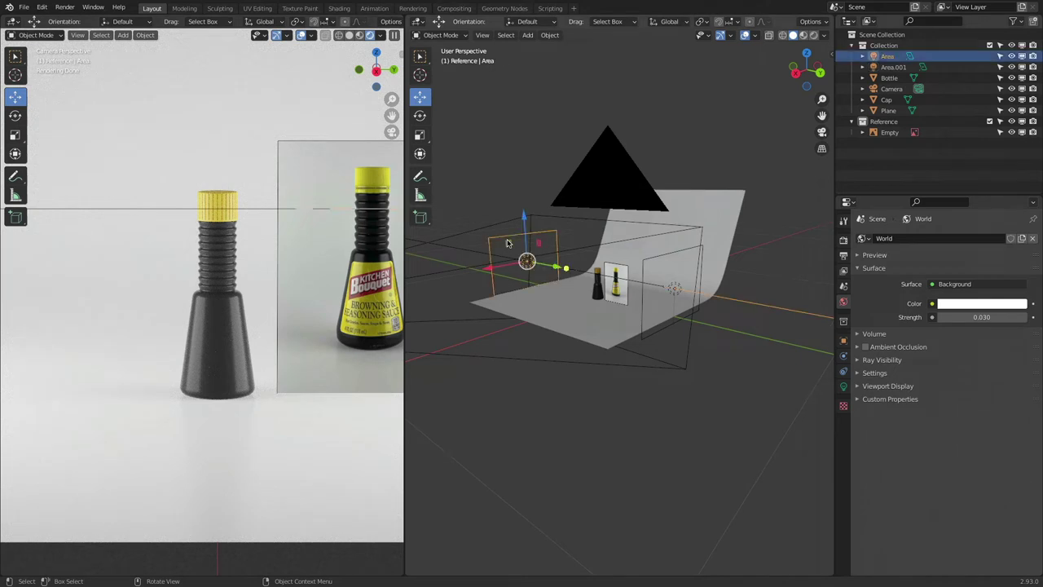
click(668, 257)
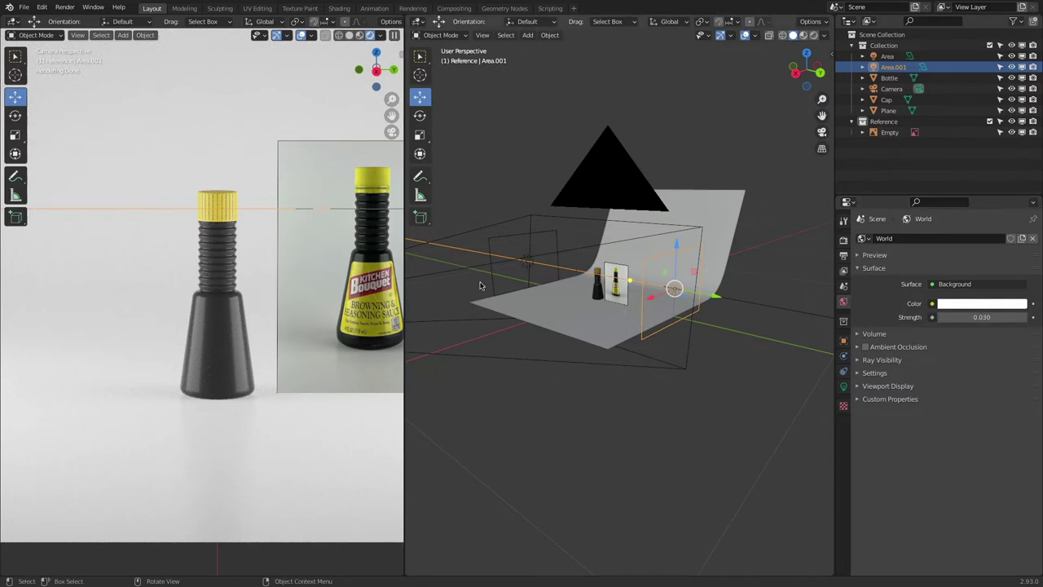
click(843, 386)
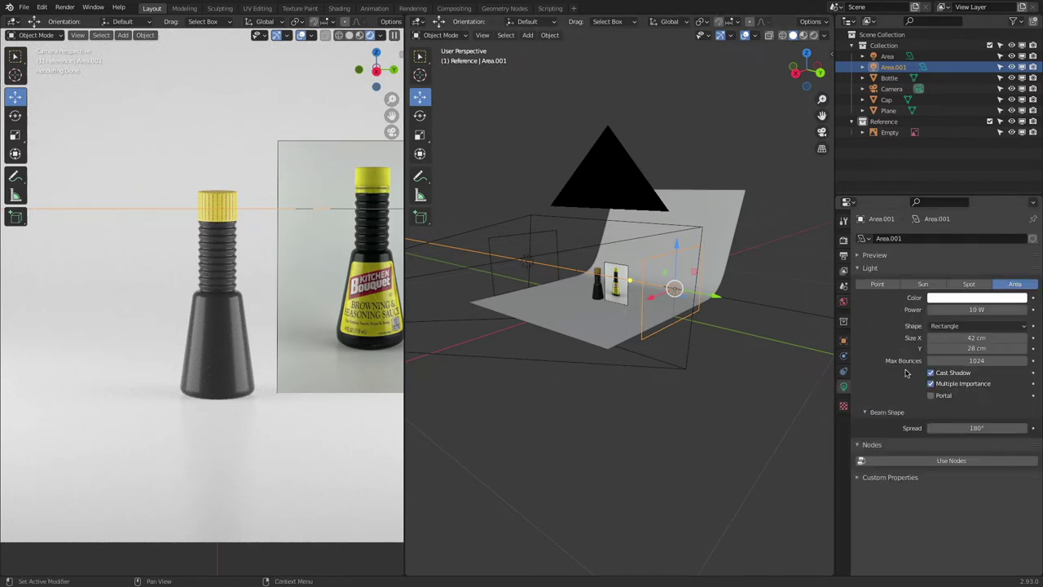
click(971, 310)
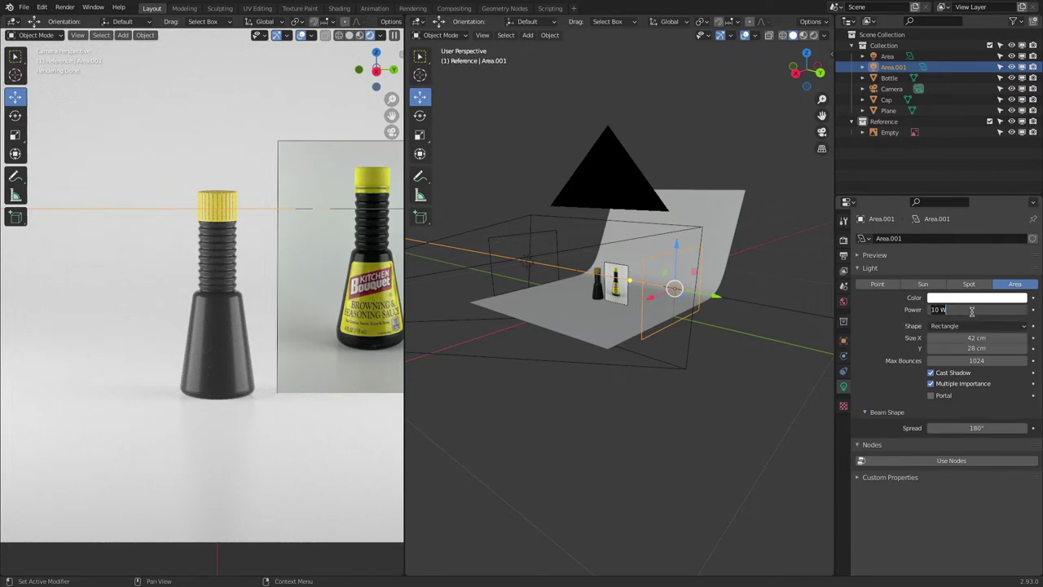
key(Return)
click(887, 56)
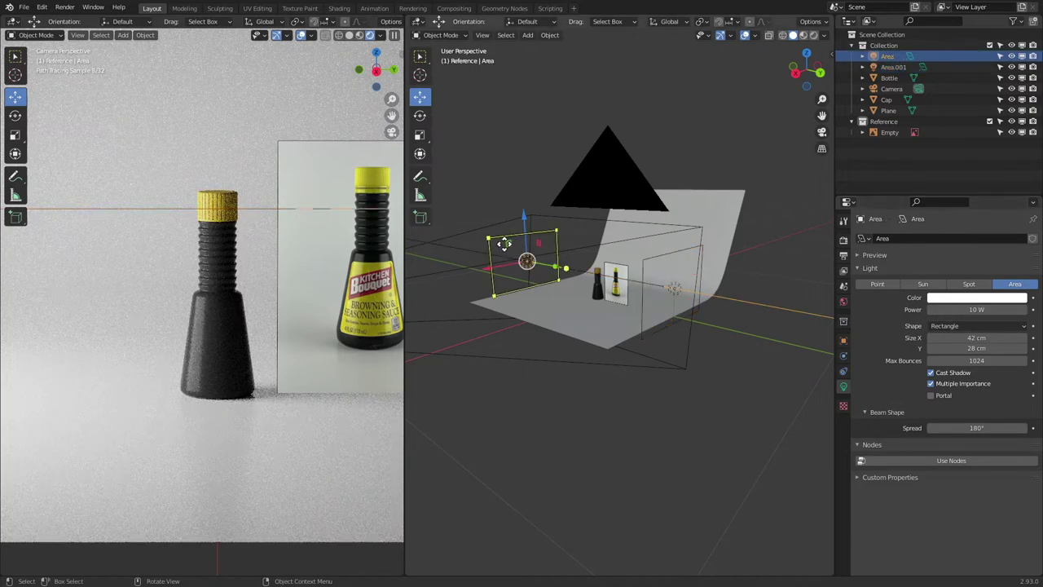
click(970, 309)
text(0)
key(Return)
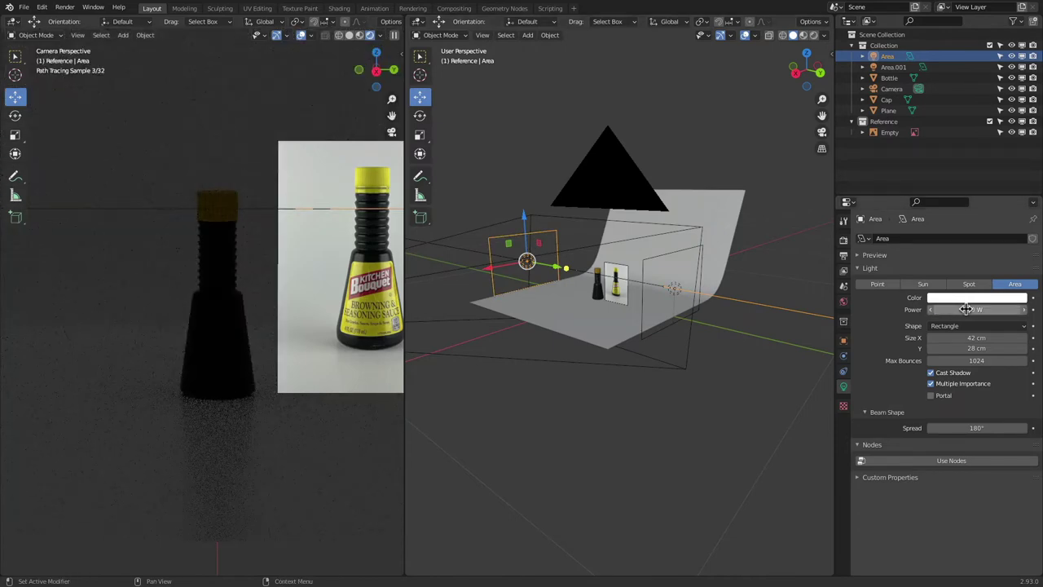
- Set the world background strength to 0, and raise it to 1.000 for comparison
click(843, 301)
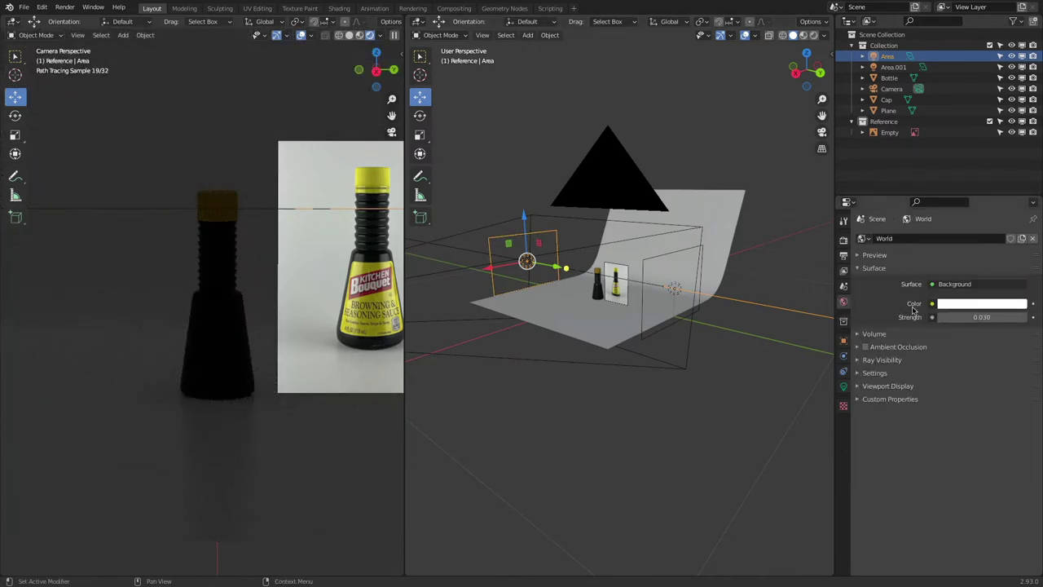
click(978, 316)
text(0)
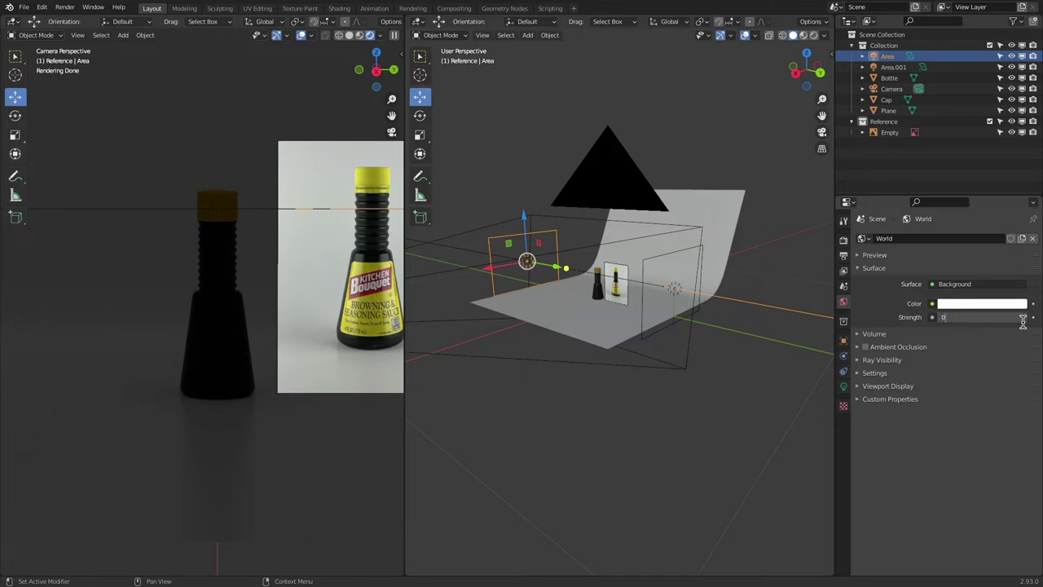
key(Return)
click(985, 317)
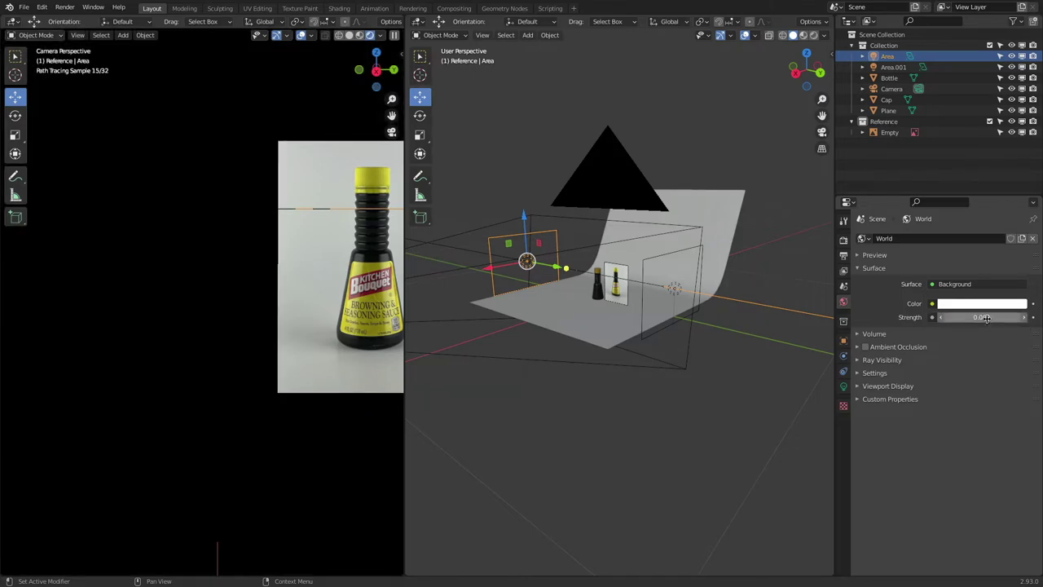
text(0.0)
key(Return)
- Darken the world background color to a value of about 0.111, and bring it back to full white
click(961, 304)
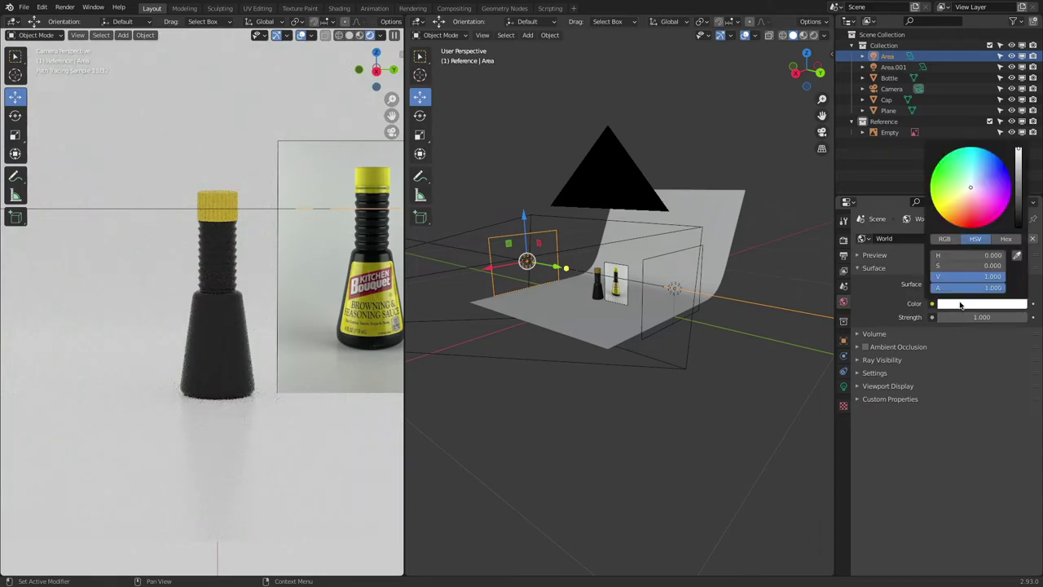
click(1019, 210)
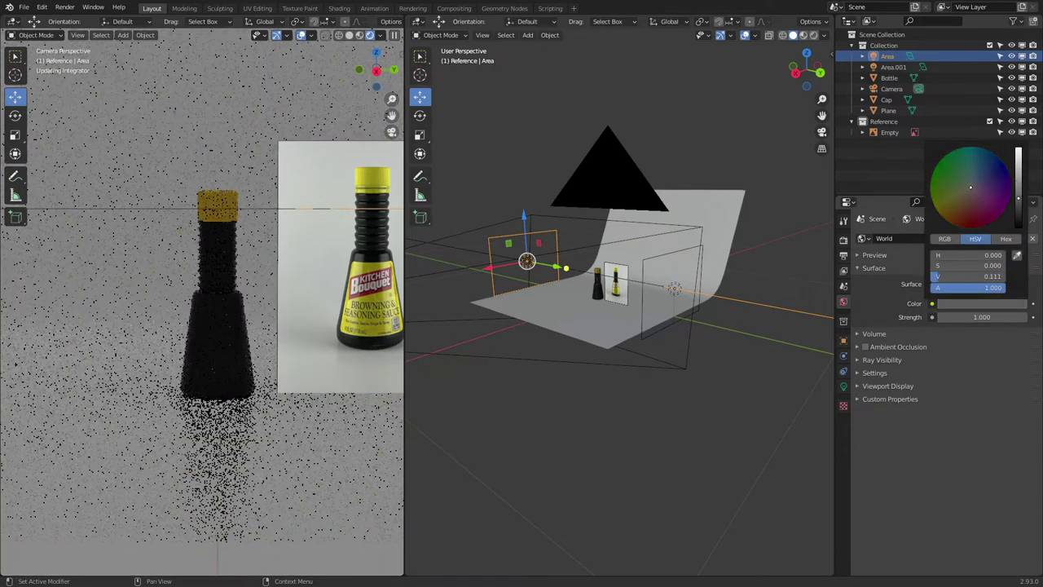
drag(1018, 198, 1018, 151)
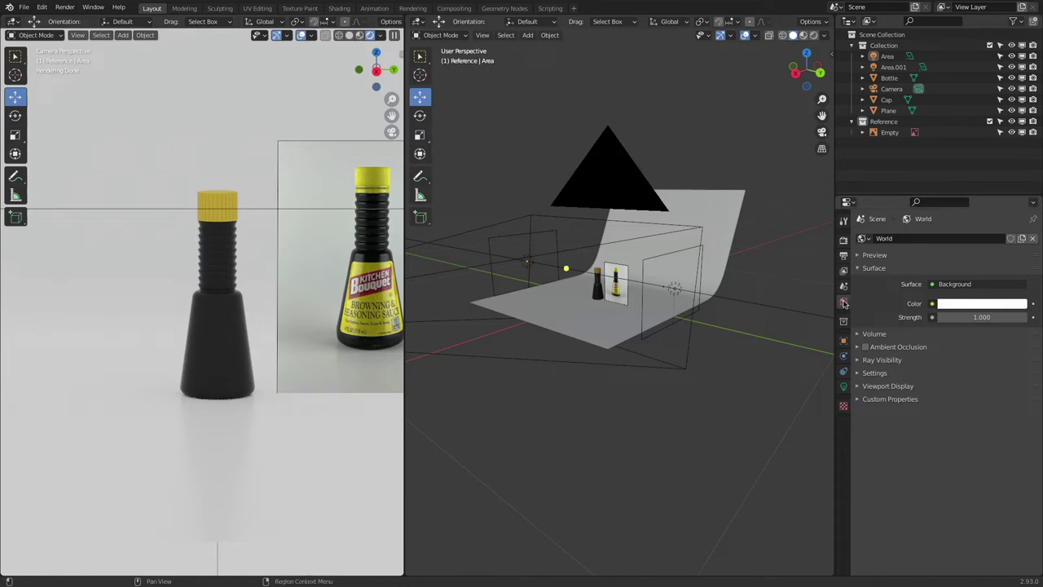
- Try a world background strength of 0.1, and set it to 0
click(968, 317)
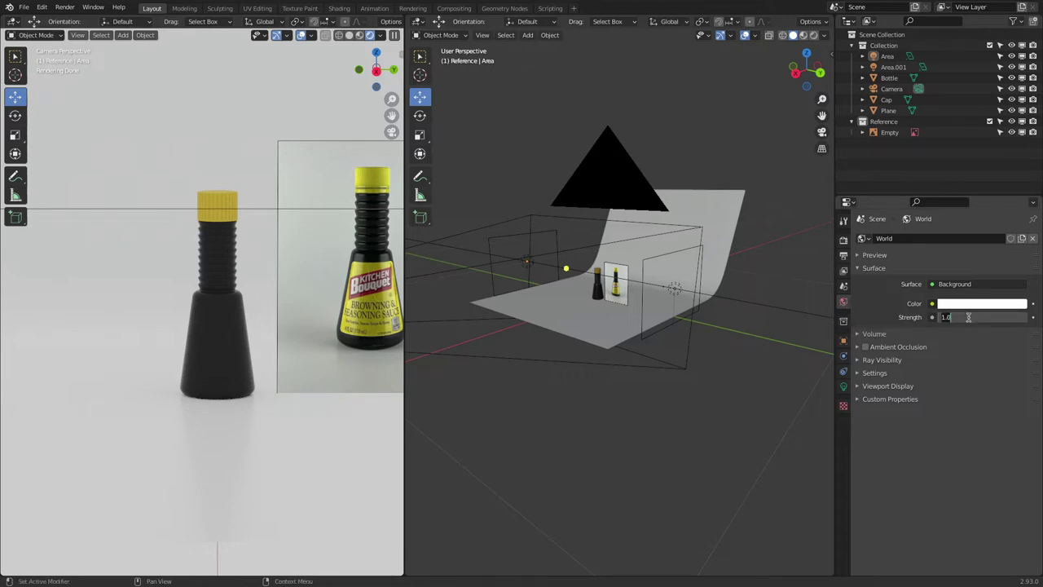
text(0.1)
key(Return)
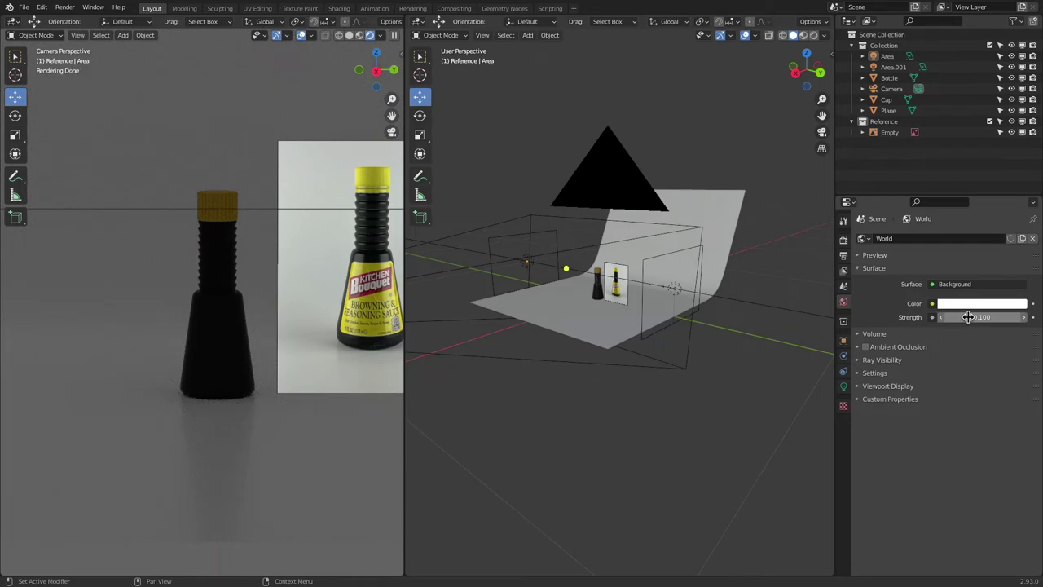
click(967, 317)
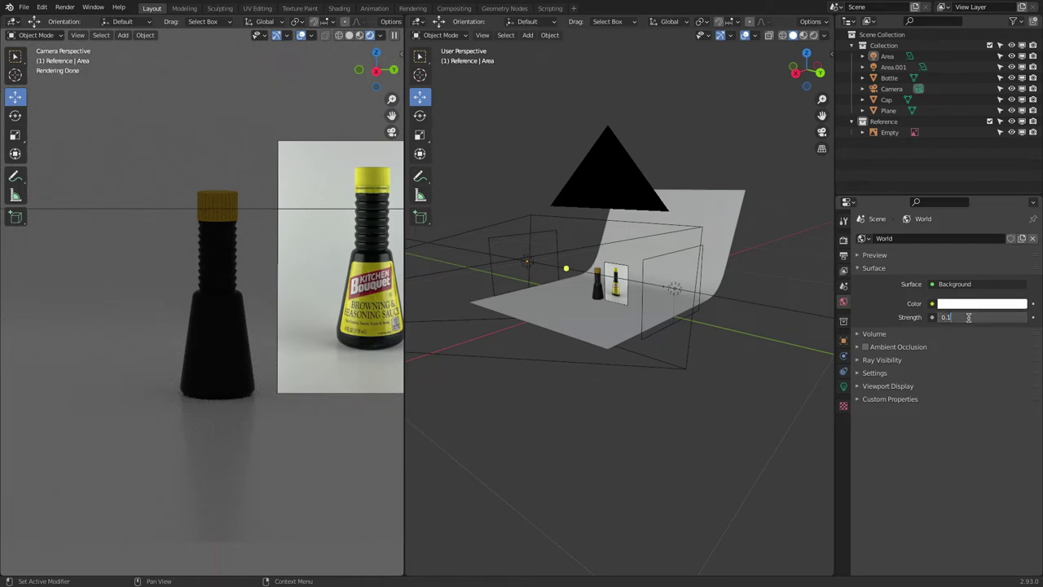
text(0)
key(Return)
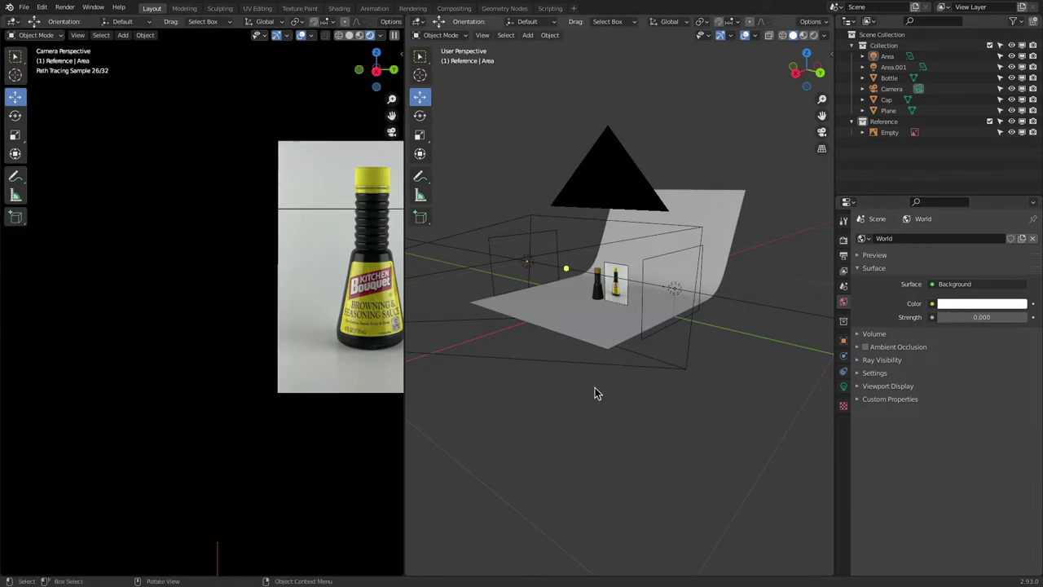
- Select the area light named Area and set its power to 2 W
click(492, 243)
click(803, 316)
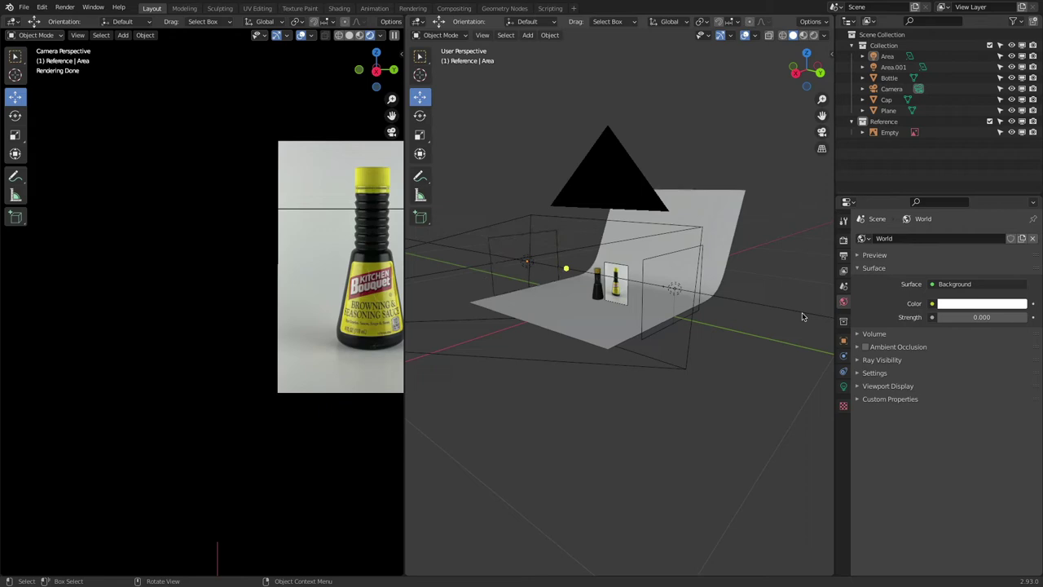
click(843, 387)
click(512, 237)
click(515, 241)
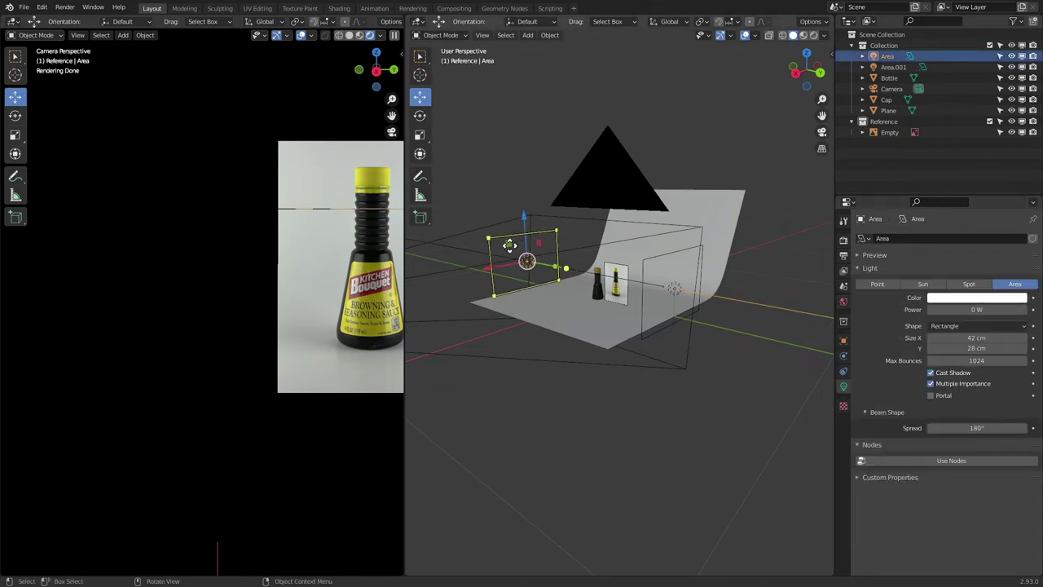
click(967, 309)
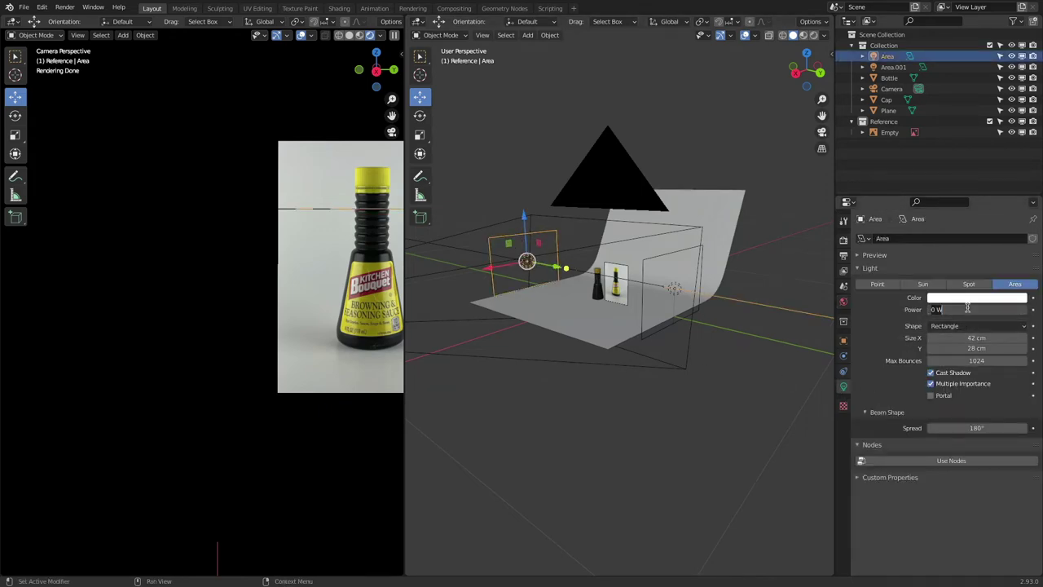
text(2)
key(Return)
click(967, 309)
text(2)
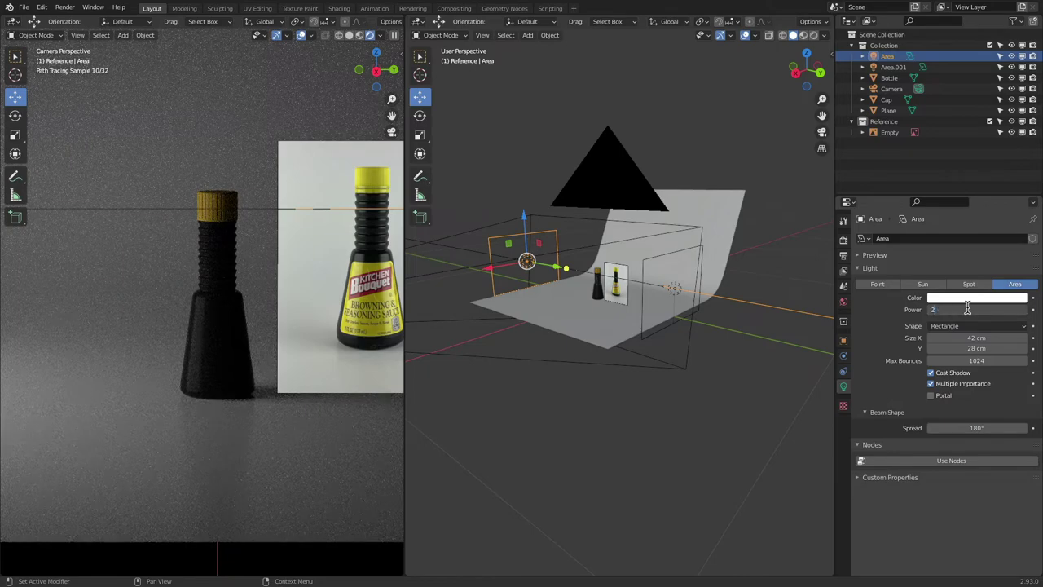
key(Return)
- Raise the selected area light's power through 3, 5 and 10 W to 20 W
click(967, 309)
text(3)
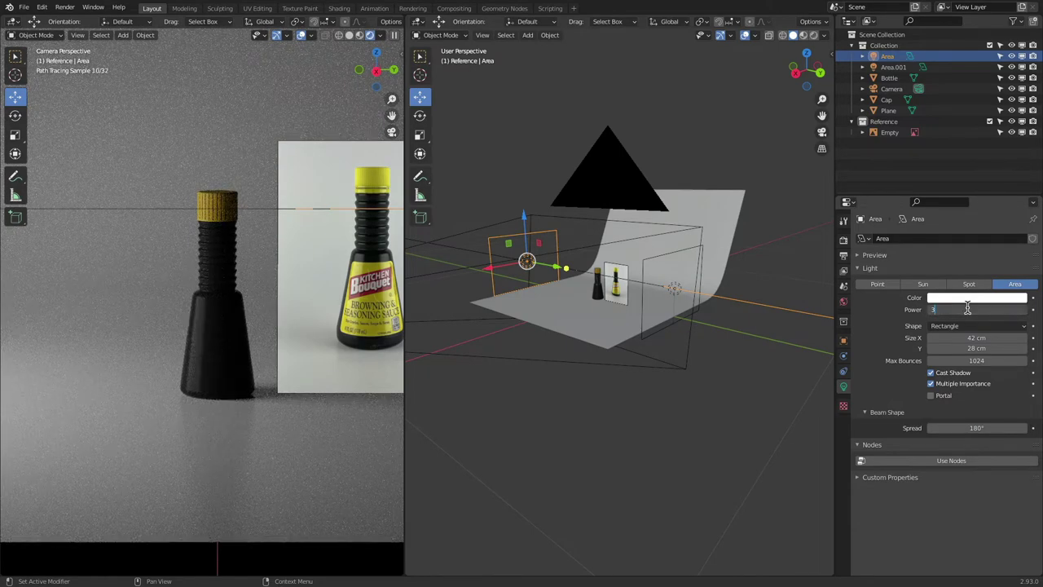
key(Return)
click(967, 309)
text(5)
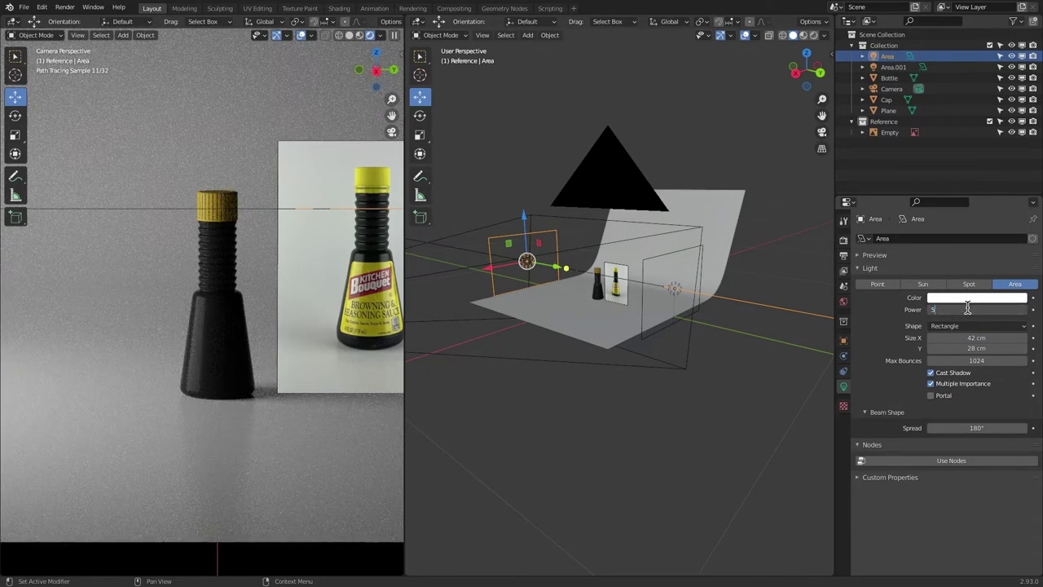
key(Return)
click(967, 309)
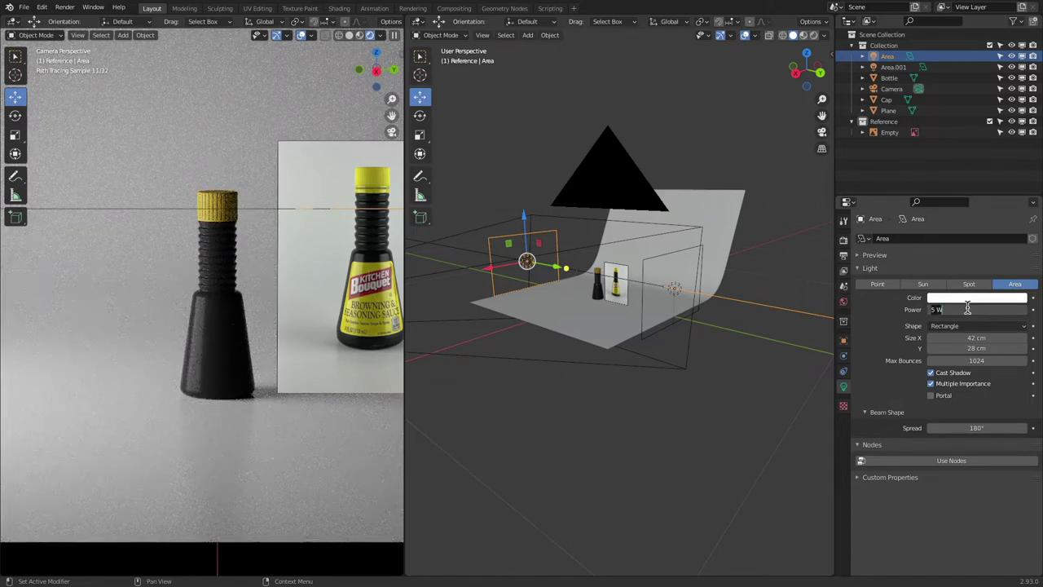
text(10)
key(Return)
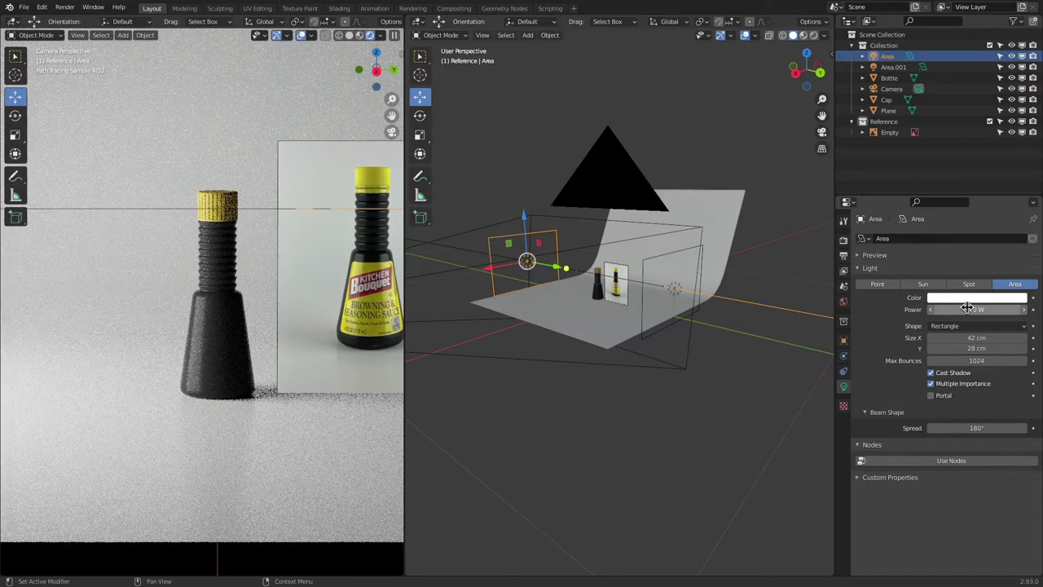
click(968, 309)
text(20)
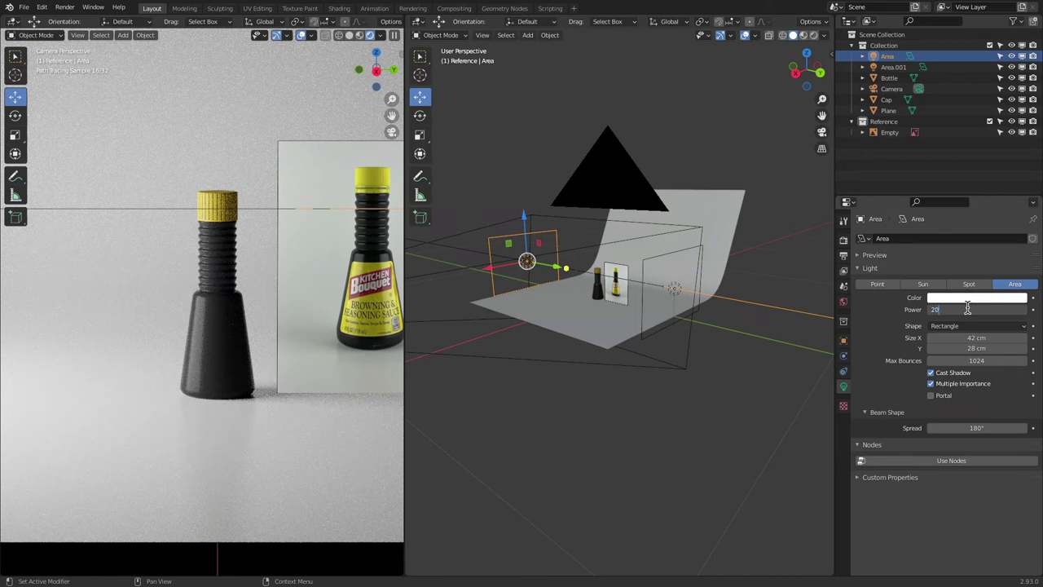
key(Return)
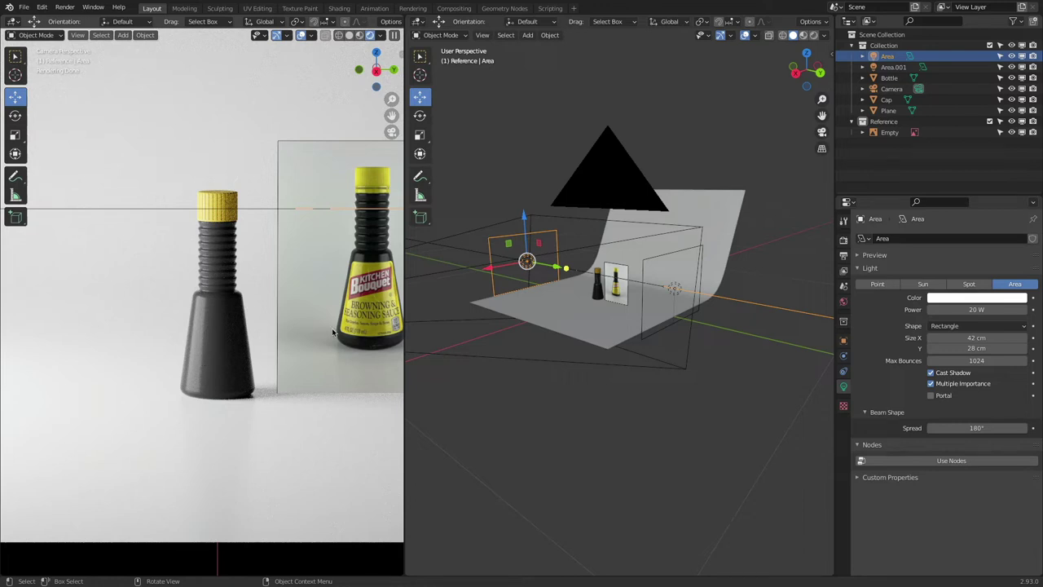
- In the scene's color management, switch the view transform between Standard and Filmic to compare them, ending on Filmic
click(843, 242)
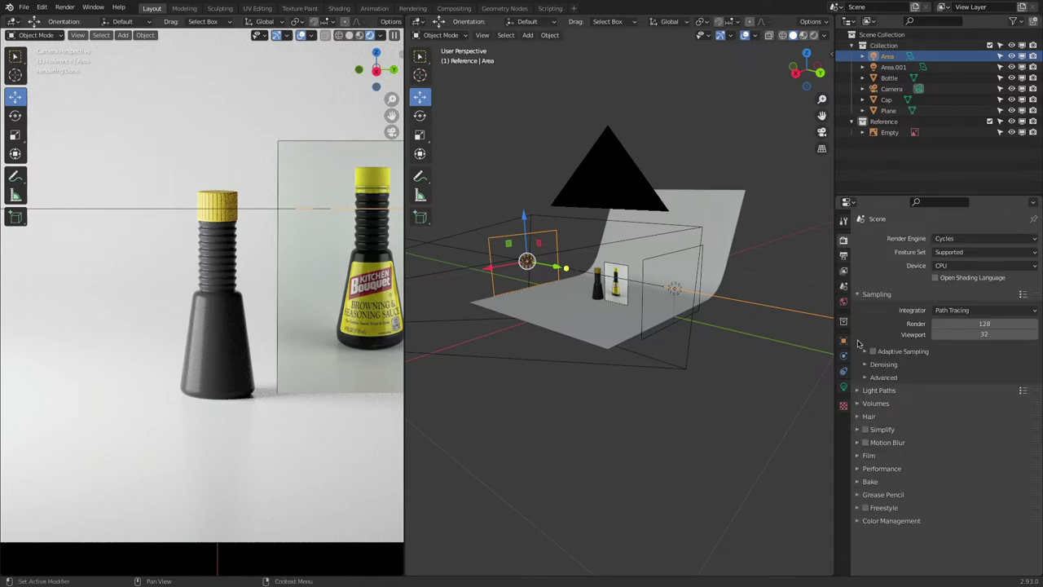
click(857, 523)
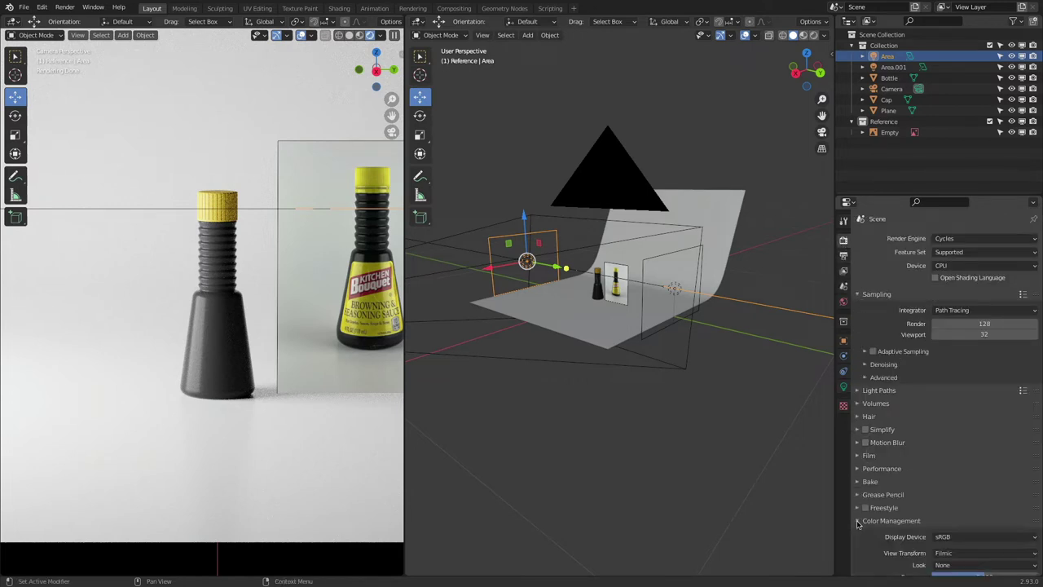
scroll(860, 526, down, 2)
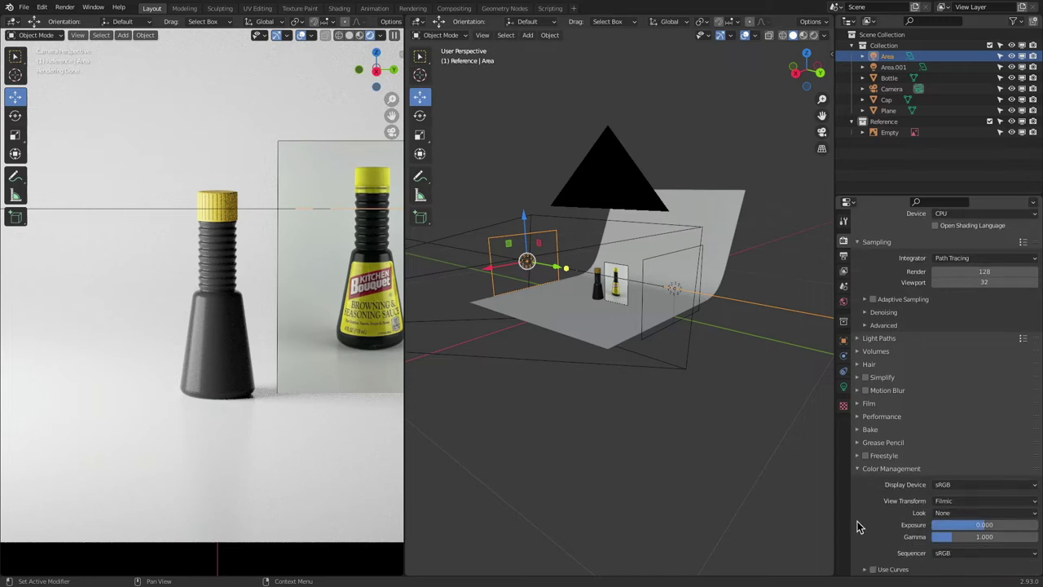
click(938, 502)
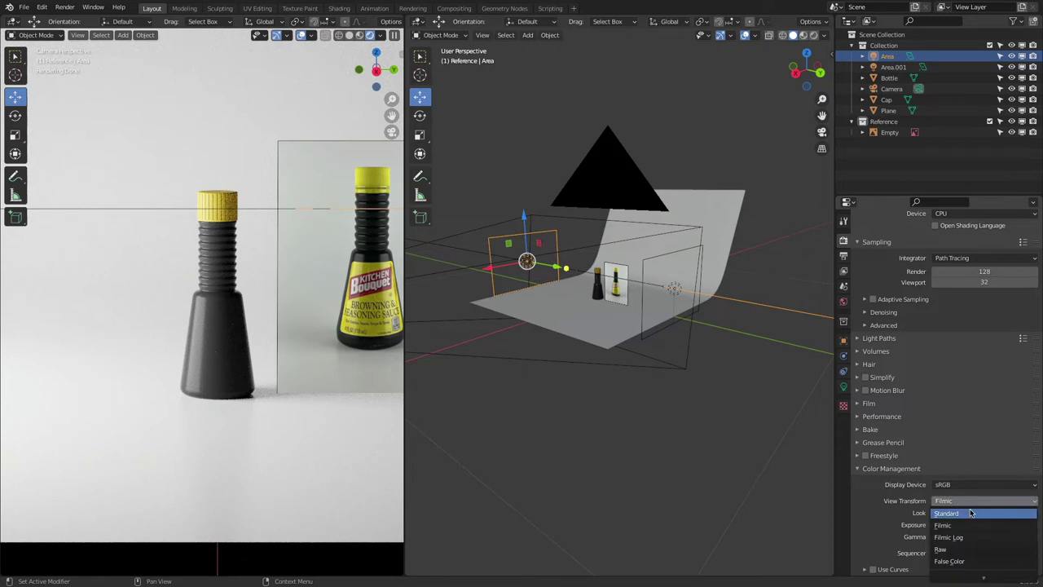
click(971, 513)
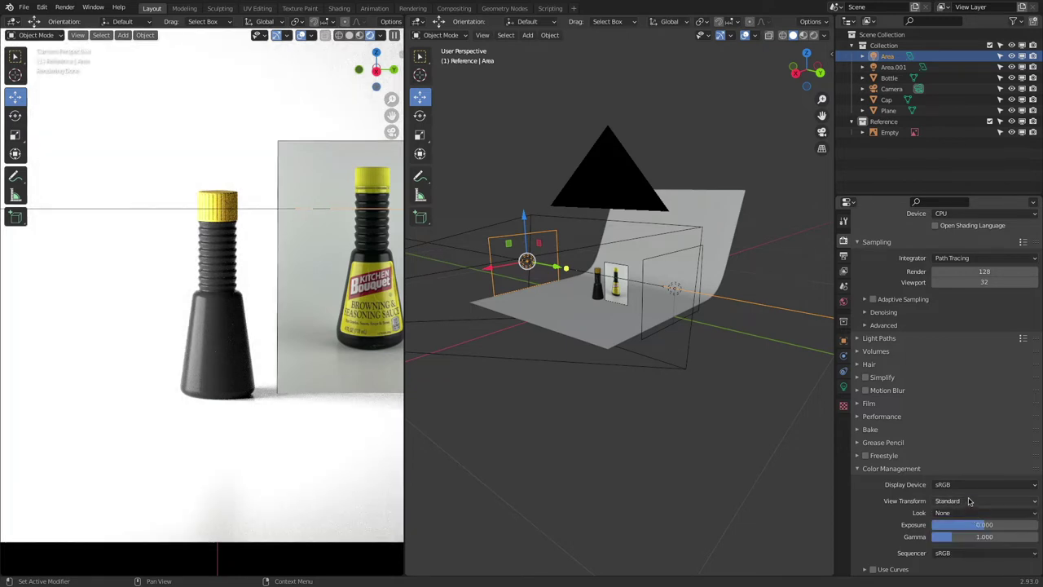
click(969, 502)
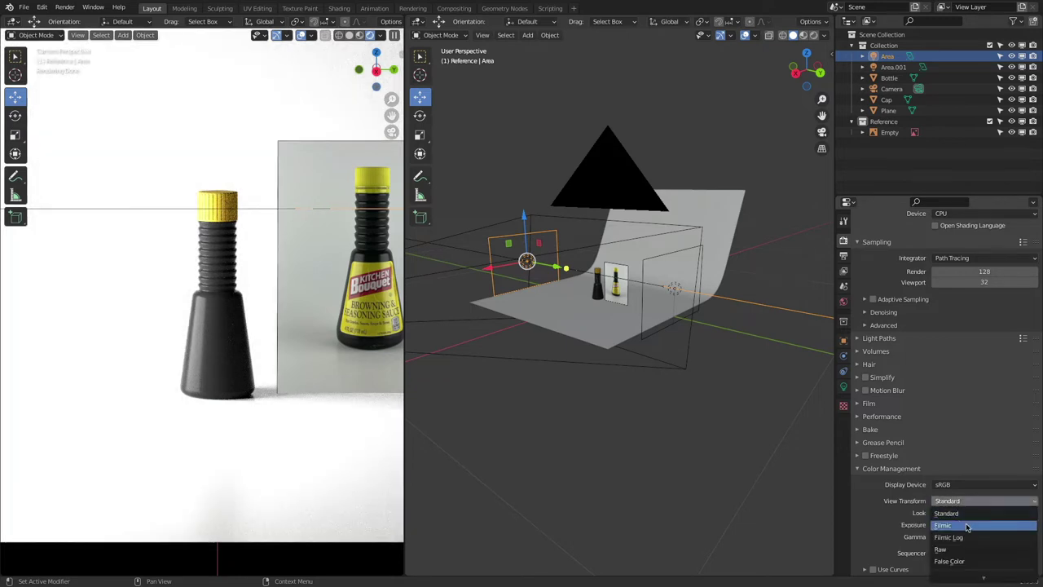
click(969, 525)
click(965, 501)
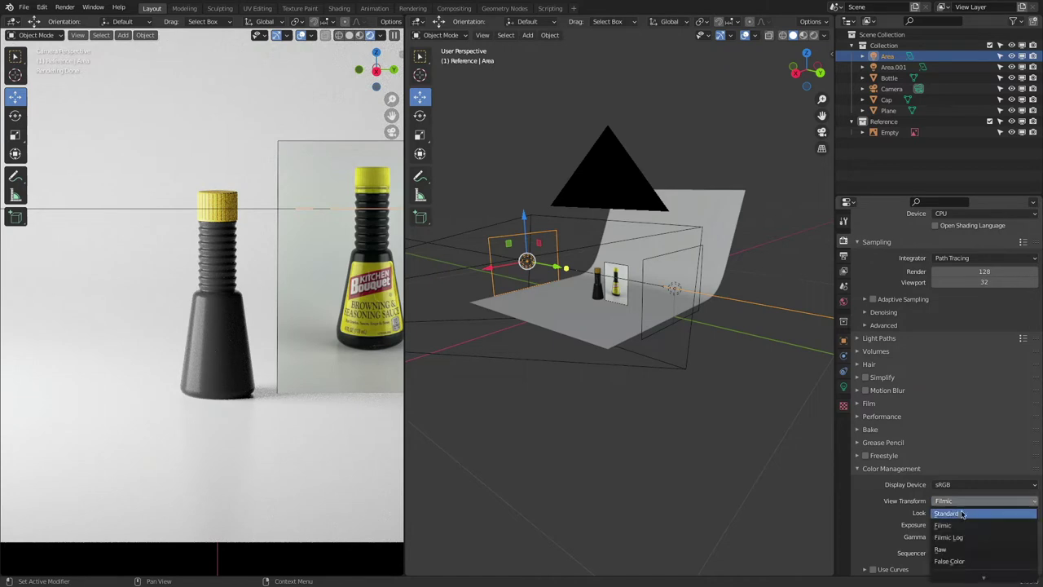
click(968, 513)
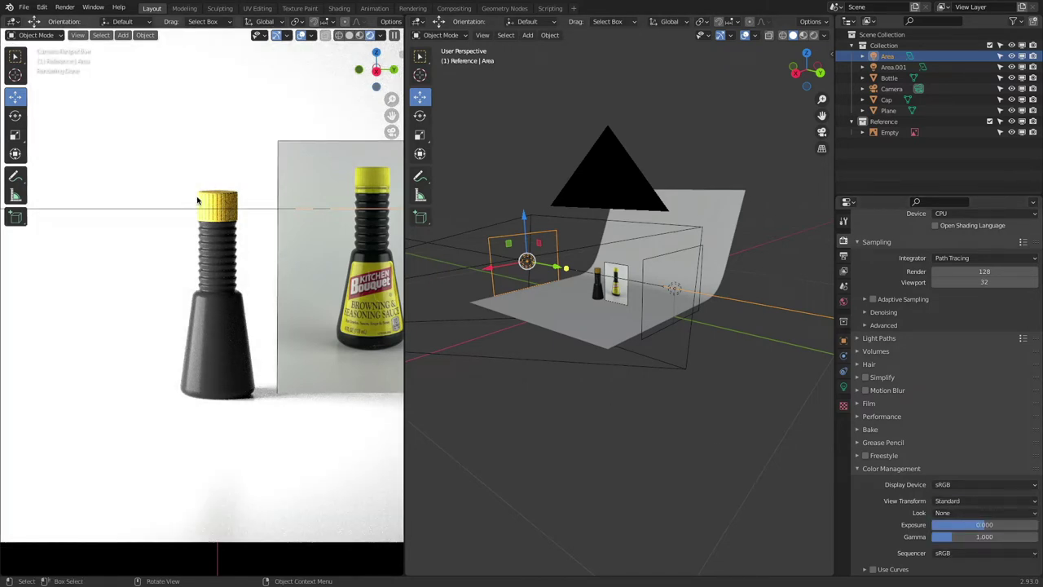
click(958, 515)
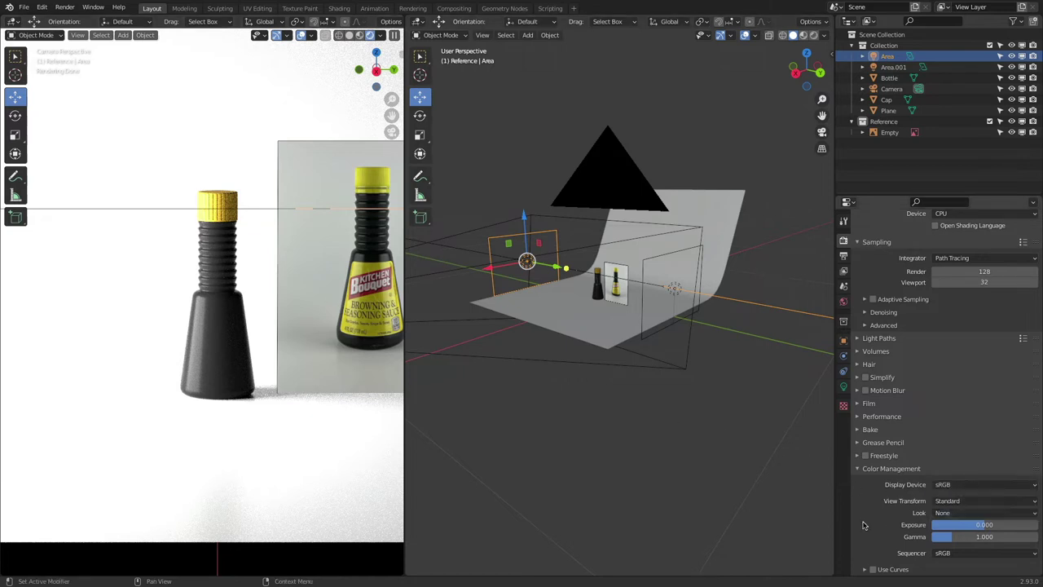
click(952, 501)
click(960, 526)
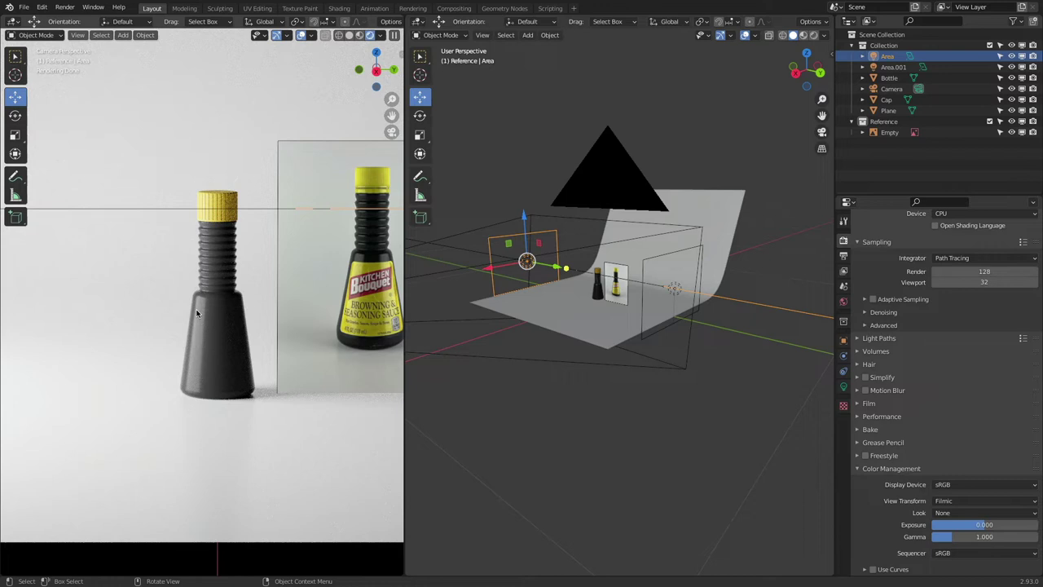
- Try the Low Contrast look in color management, and switch it to Very High Contrast
click(958, 515)
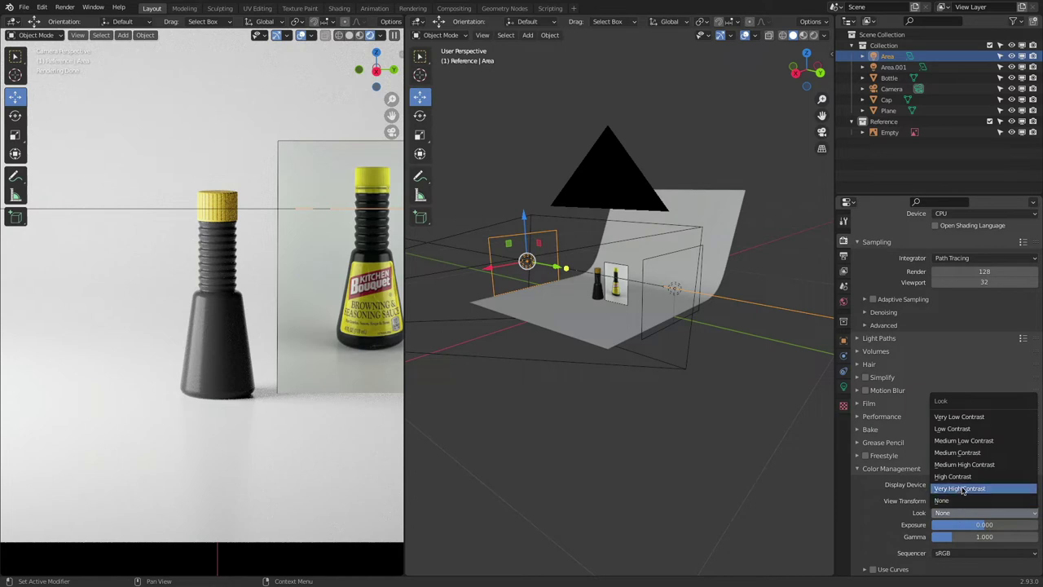
click(961, 429)
click(961, 513)
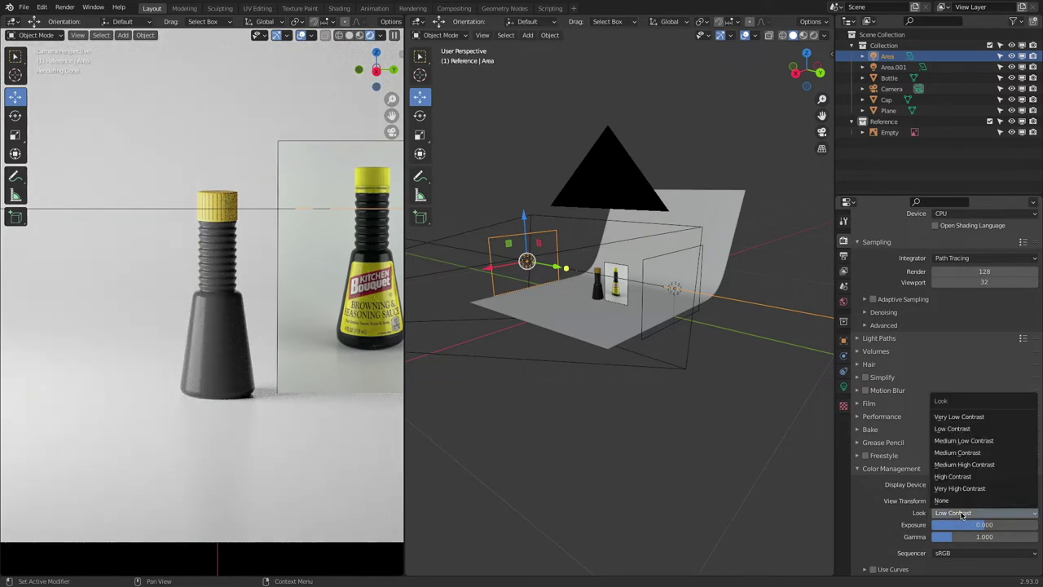
click(961, 488)
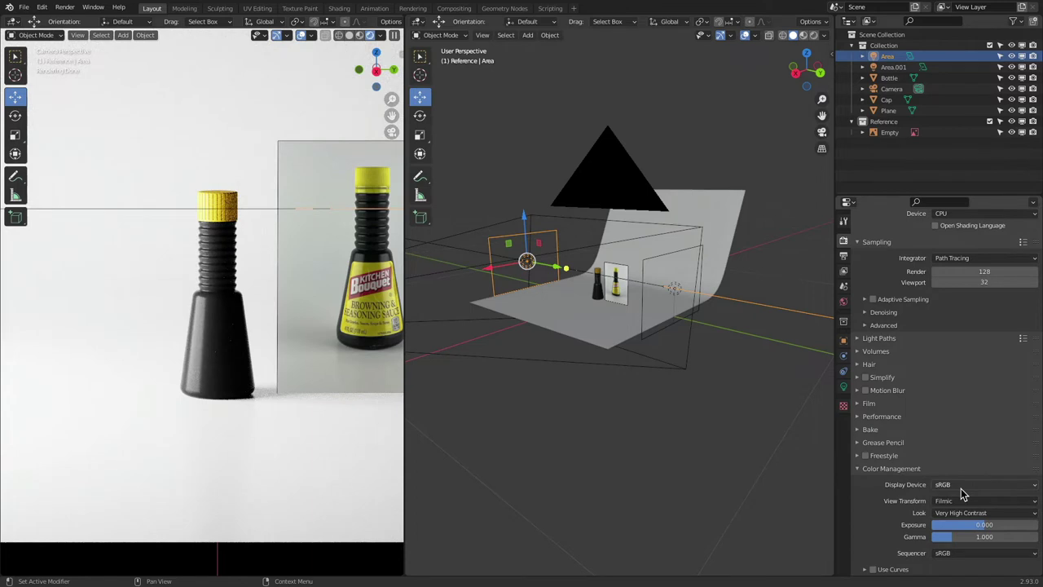
- Try the Standard view transform with the Very High Contrast look, return to Filmic and reset the look to None
click(969, 500)
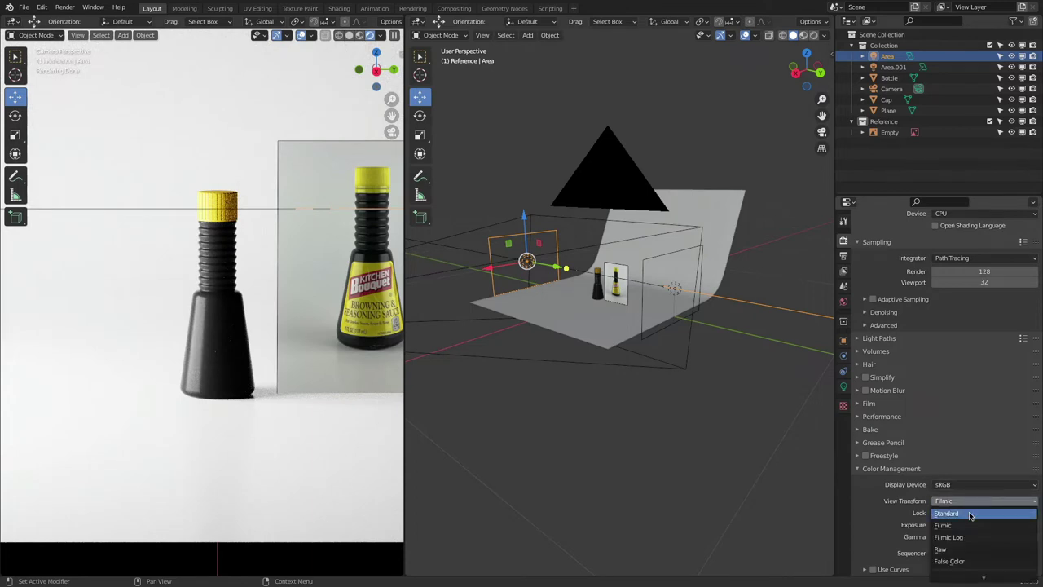
click(969, 512)
click(968, 501)
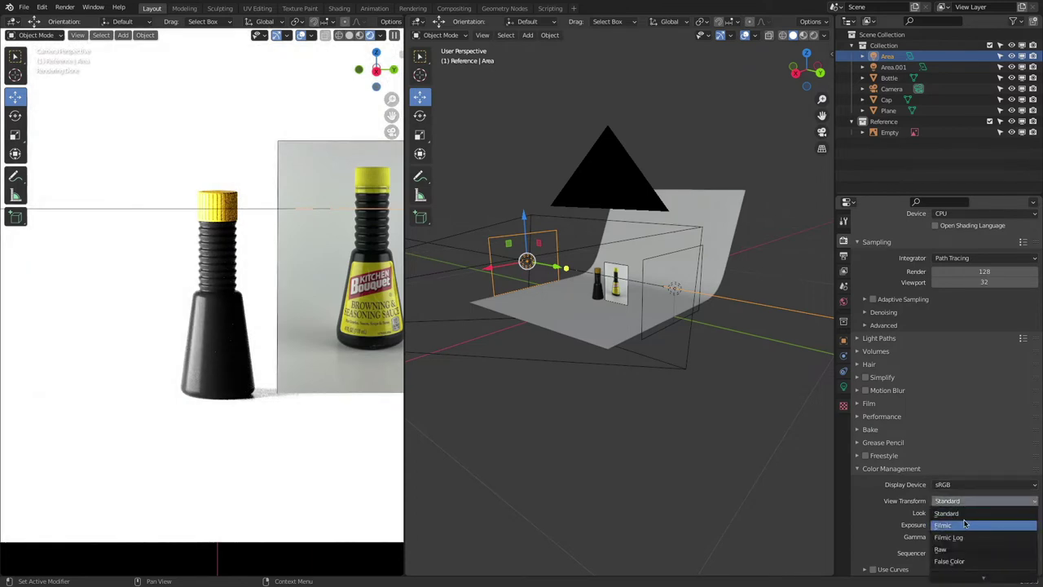
click(967, 525)
click(962, 512)
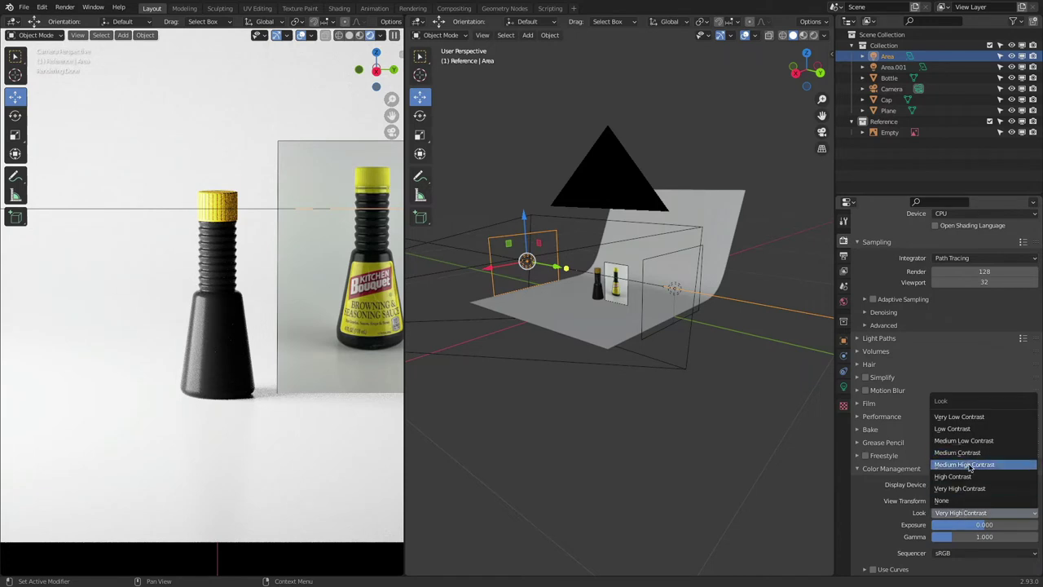
click(963, 501)
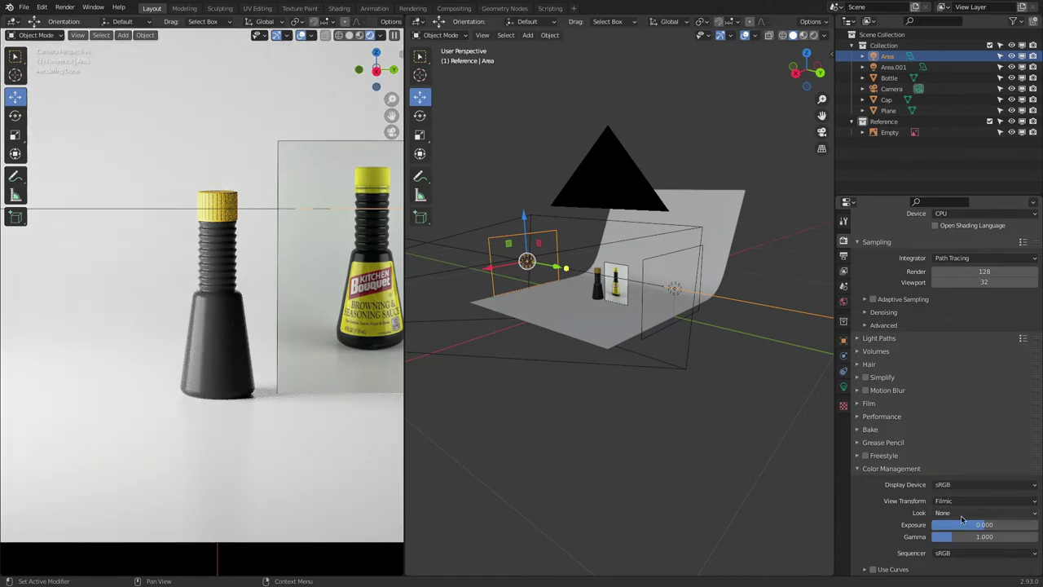
- Try the Medium Contrast look with the Filmic view transform, and switch it to Medium High Contrast
click(963, 512)
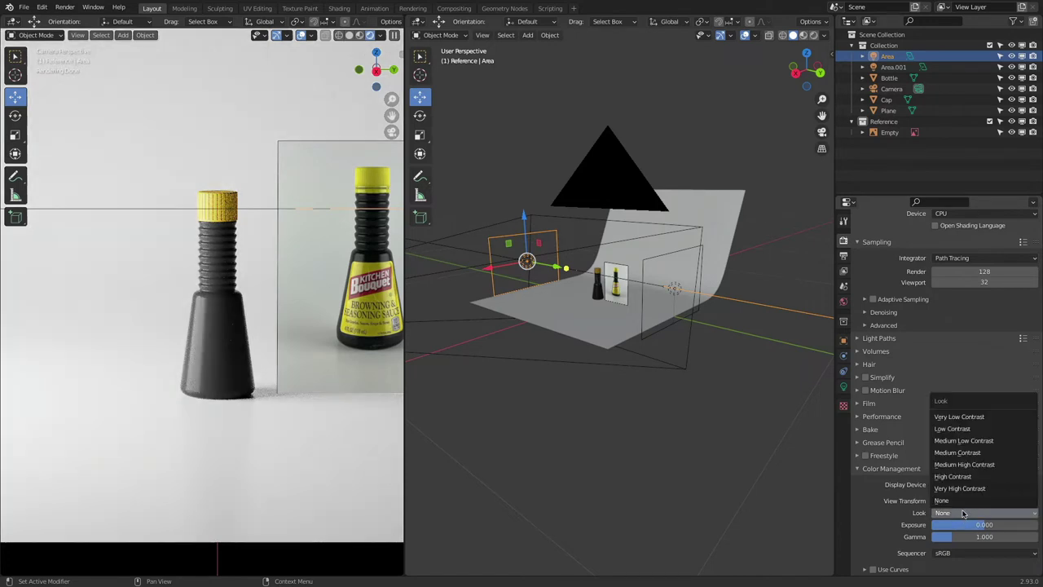
click(976, 453)
click(972, 514)
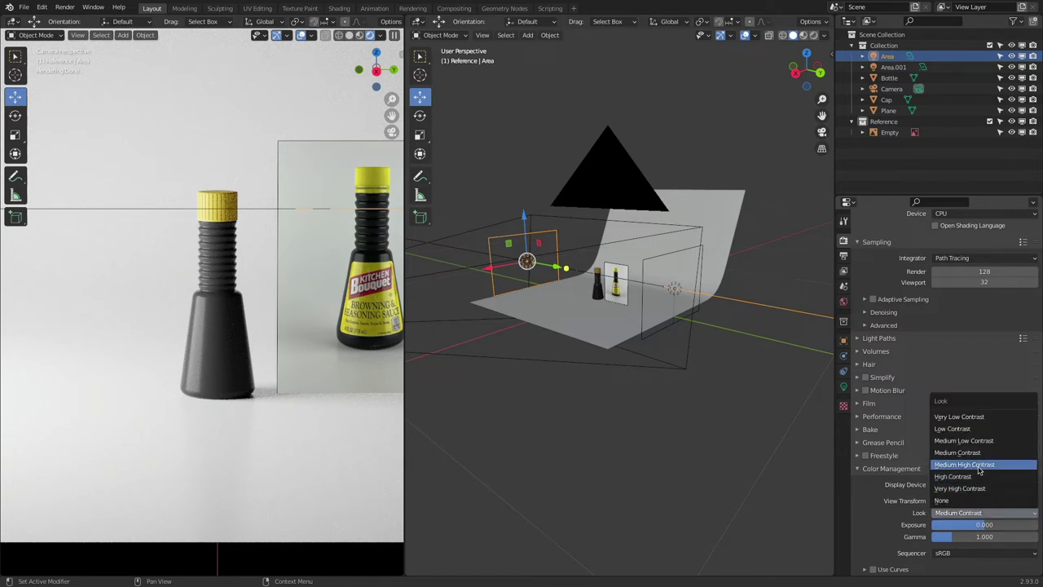
click(978, 466)
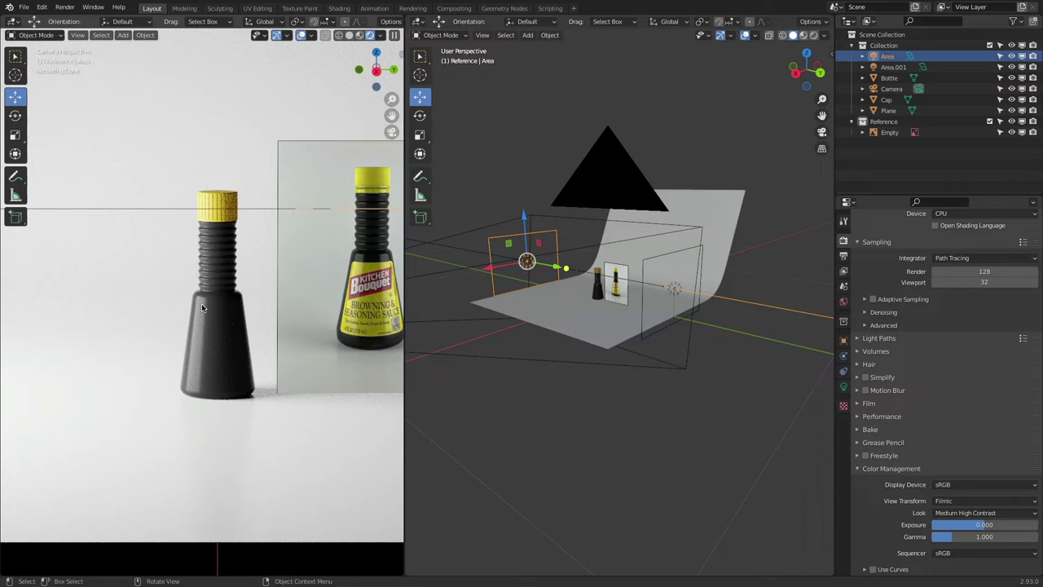
- Compare the render with the look at None, and set the look to Medium High Contrast again
click(860, 470)
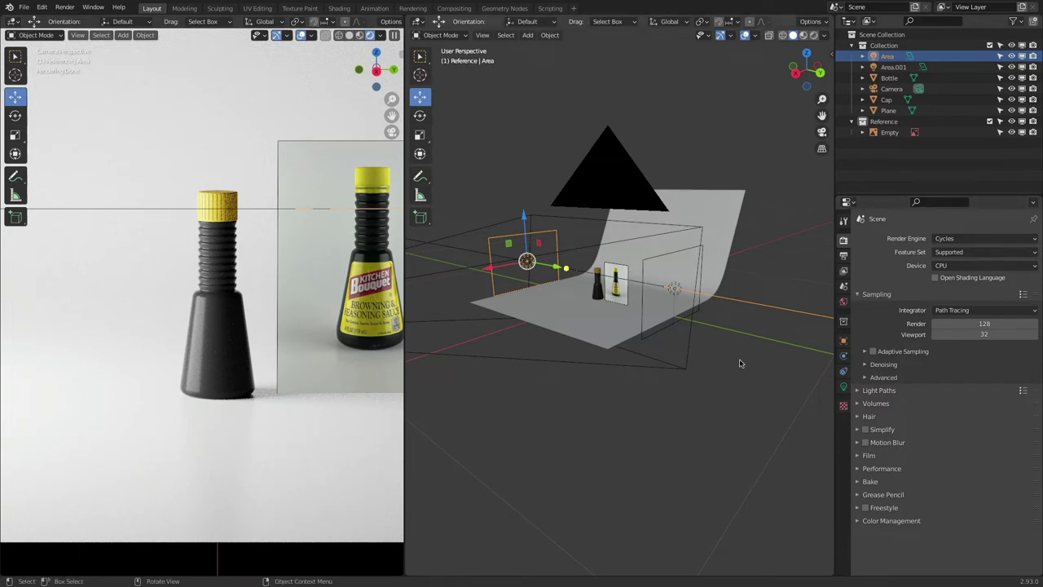
click(859, 522)
scroll(897, 526, down, 2)
click(965, 513)
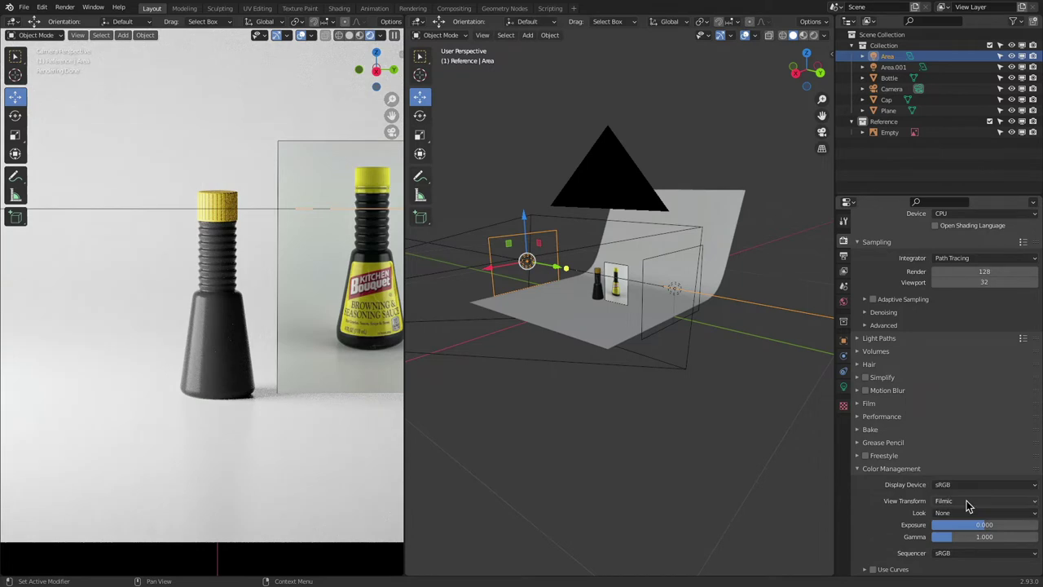
click(967, 500)
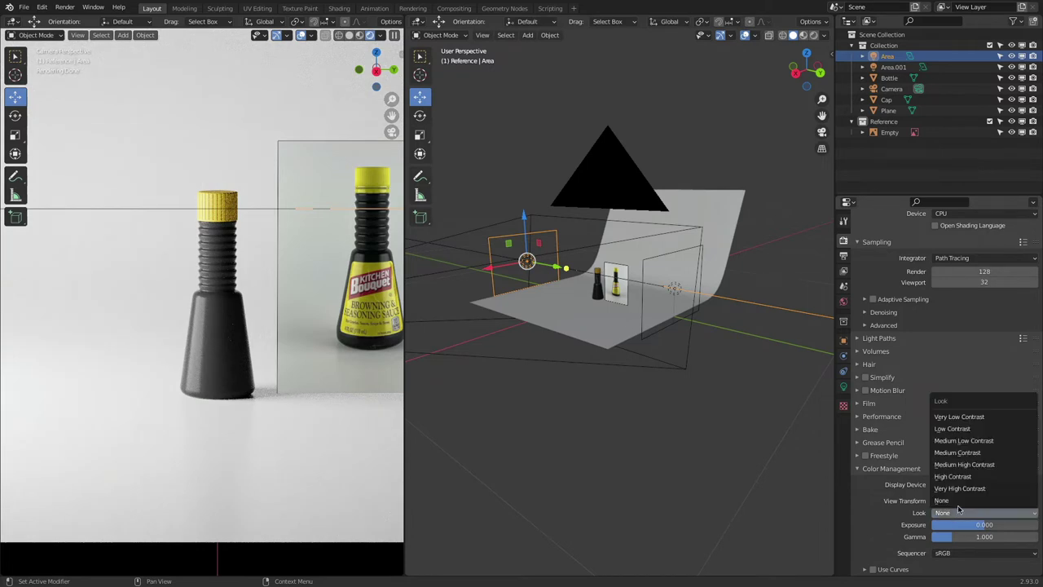
click(970, 465)
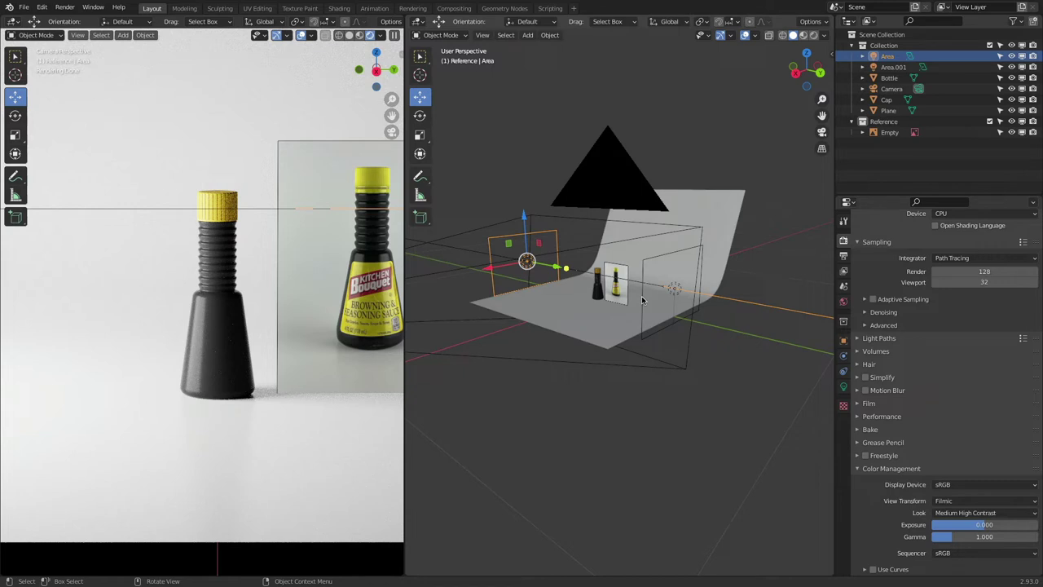
- Select the area light Area.001 and raise its power to 2 W and on to 5 W
click(673, 288)
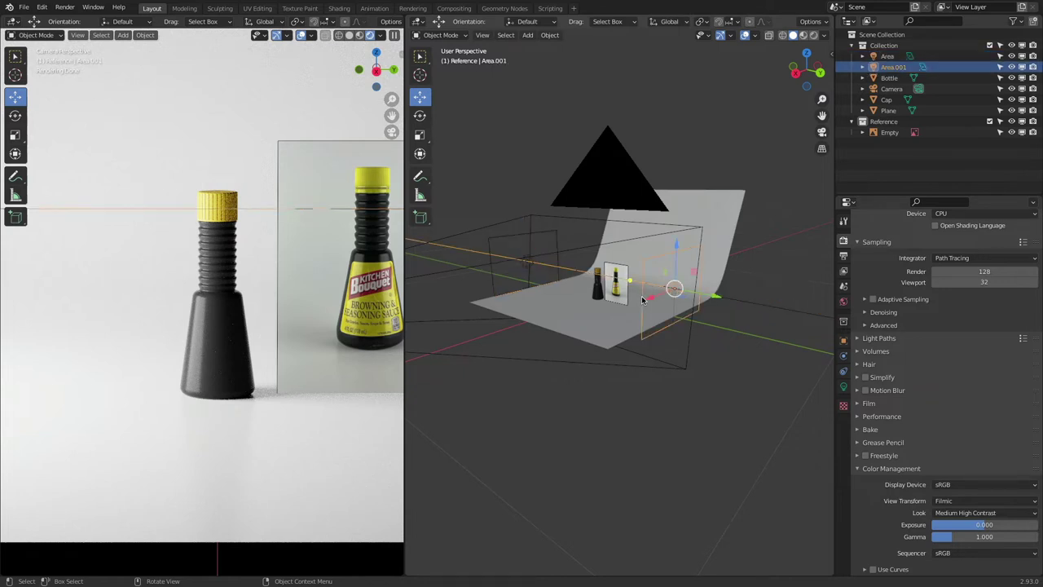
click(843, 387)
click(975, 308)
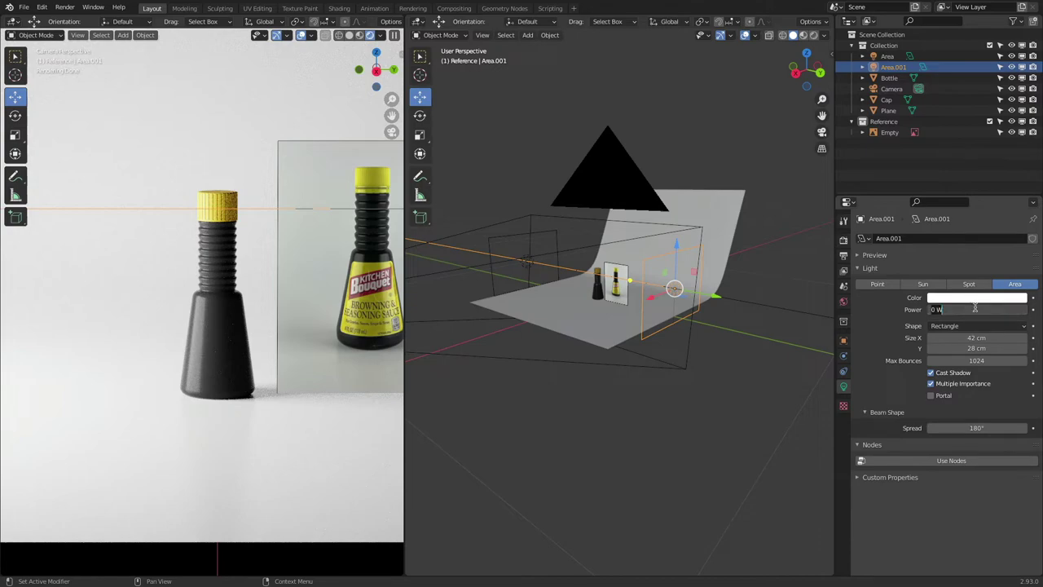
text(2)
key(Return)
click(975, 309)
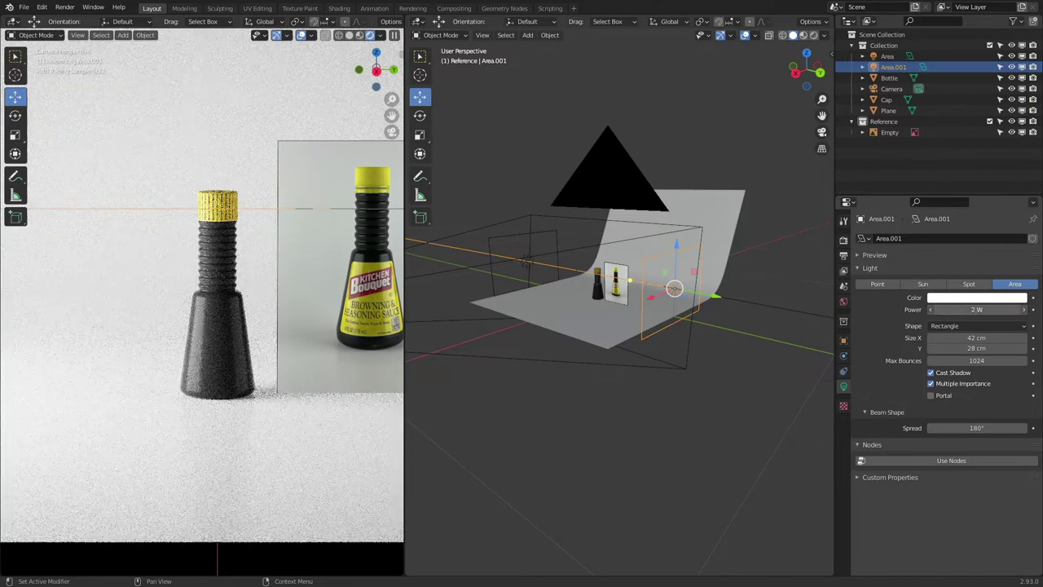
text(5)
key(Return)
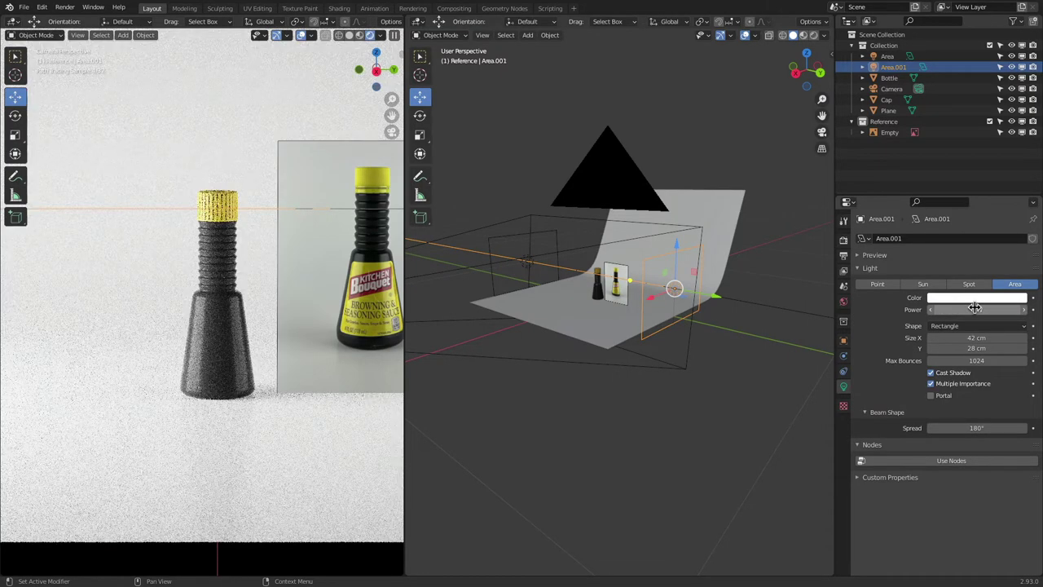
- Select the area light named Area and set its power to 40 W
click(558, 236)
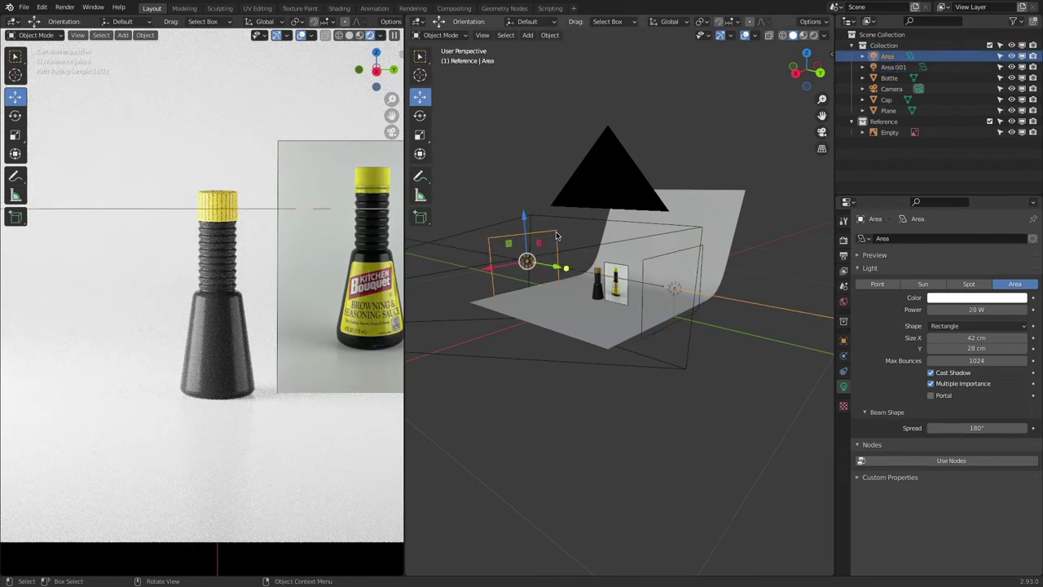
click(973, 309)
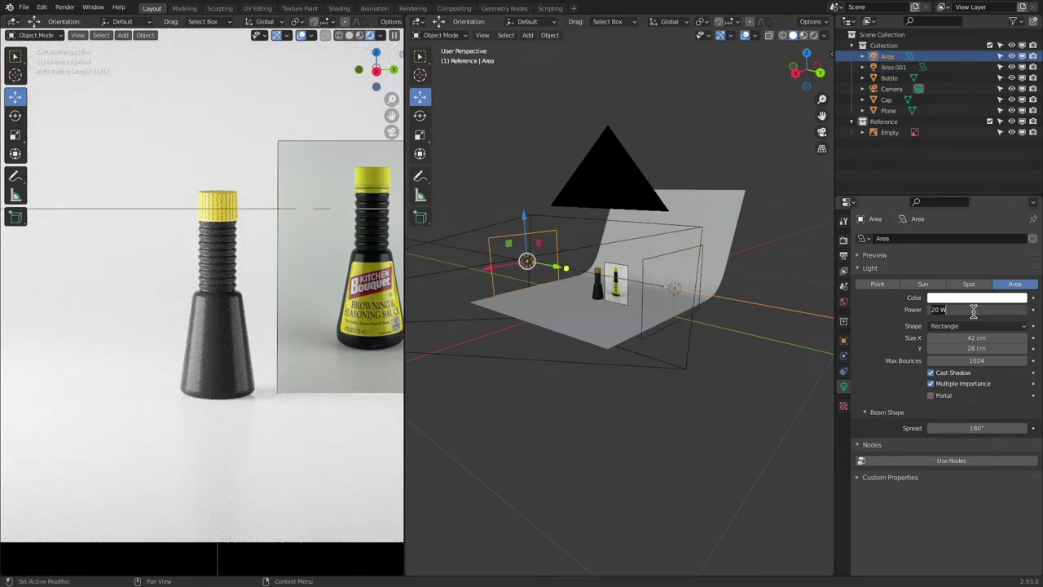
text(10)
key(Return)
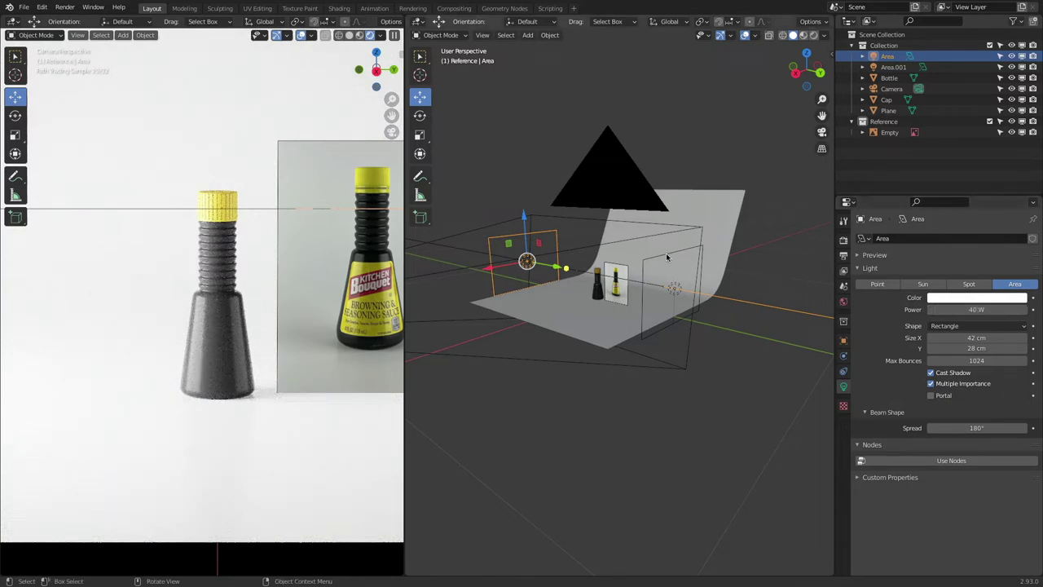
- Select the area light Area.001, try its power at 40 W and lower it to 10 W
click(674, 287)
click(968, 309)
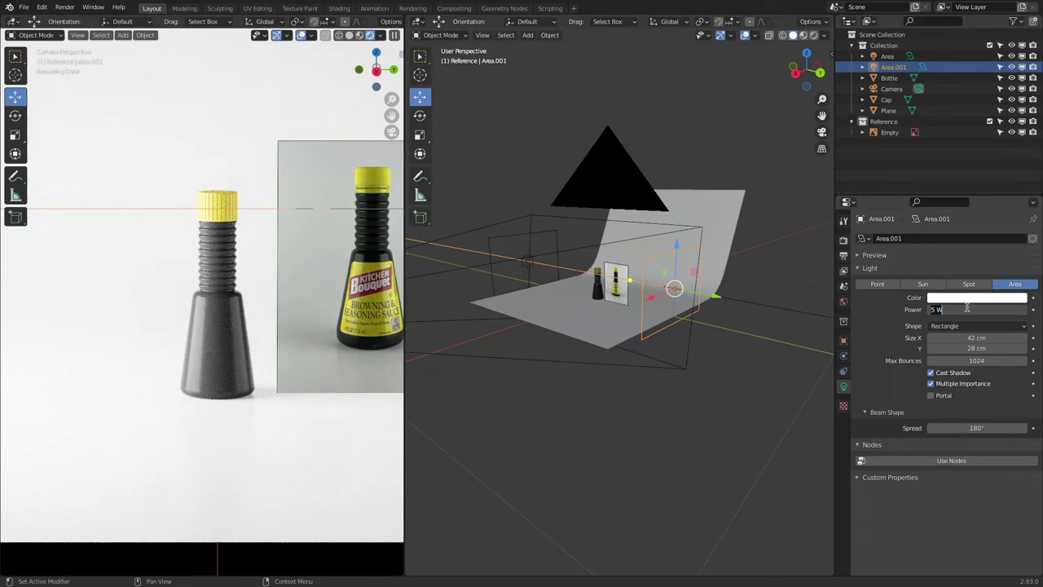
text(20)
key(Return)
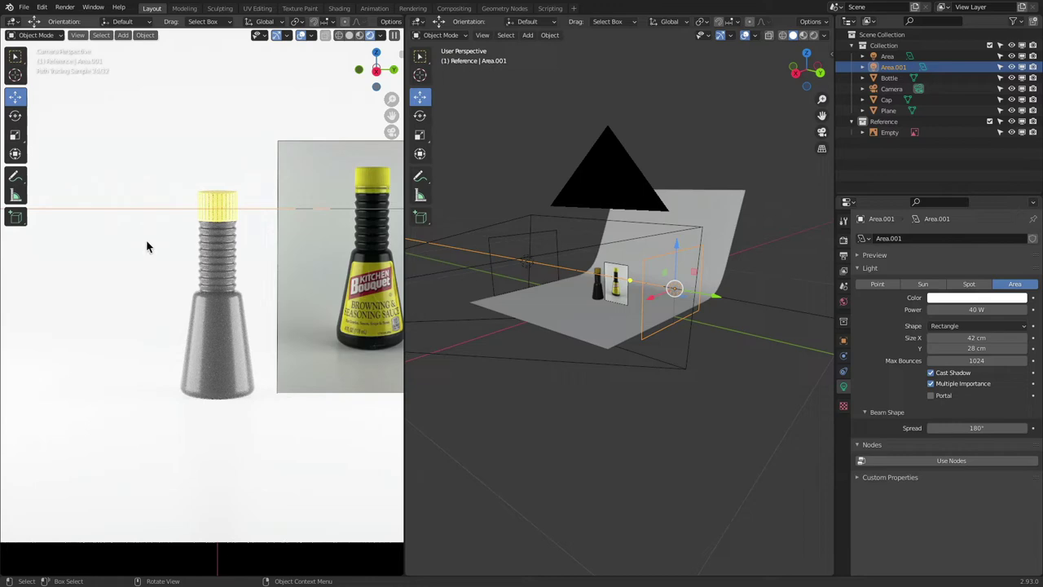
click(983, 310)
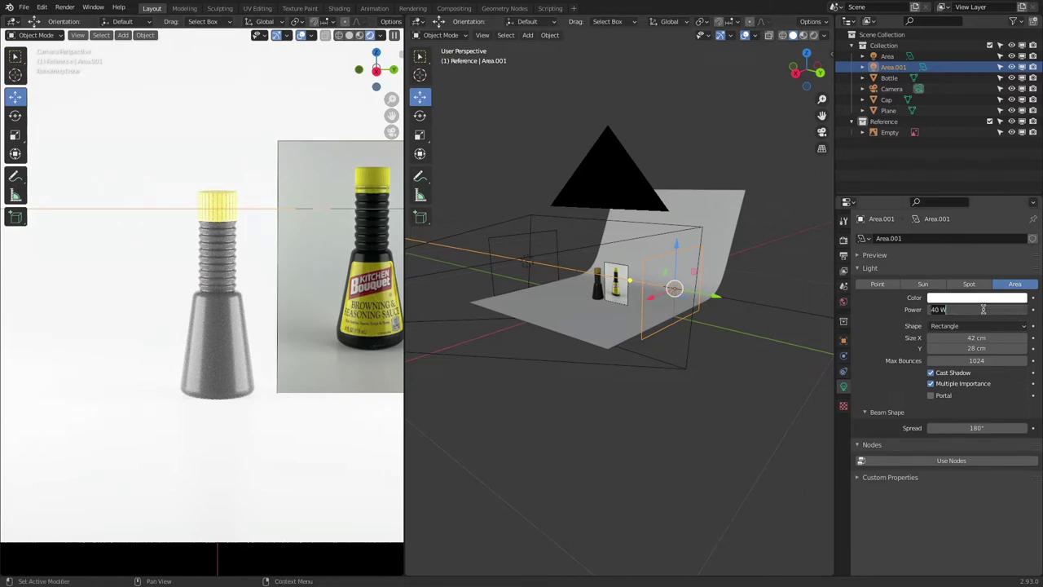
text(10)
key(Return)
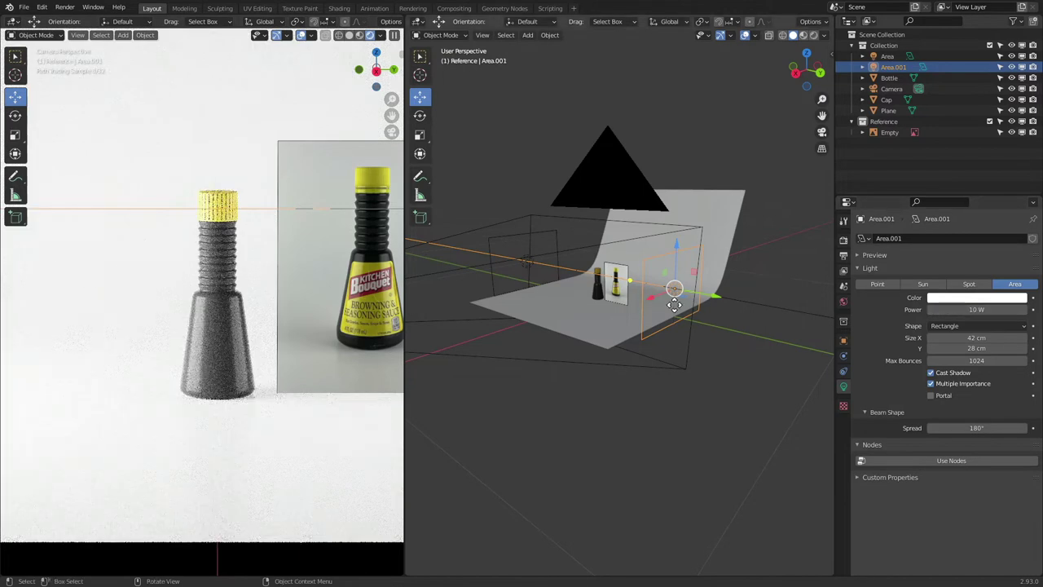
- Select the area light named Area and set its power to 10 W
click(531, 241)
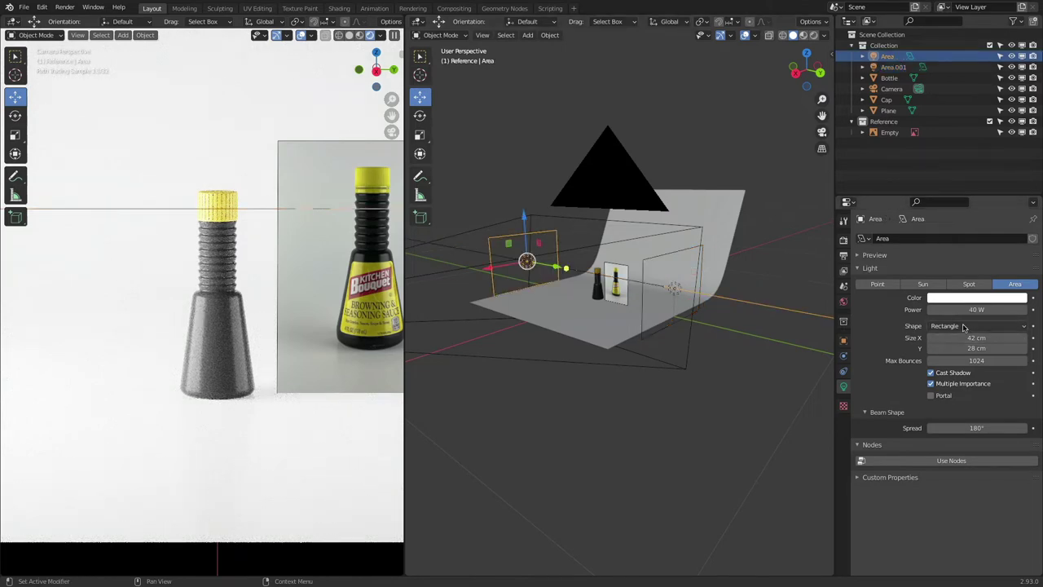
click(961, 309)
text(10)
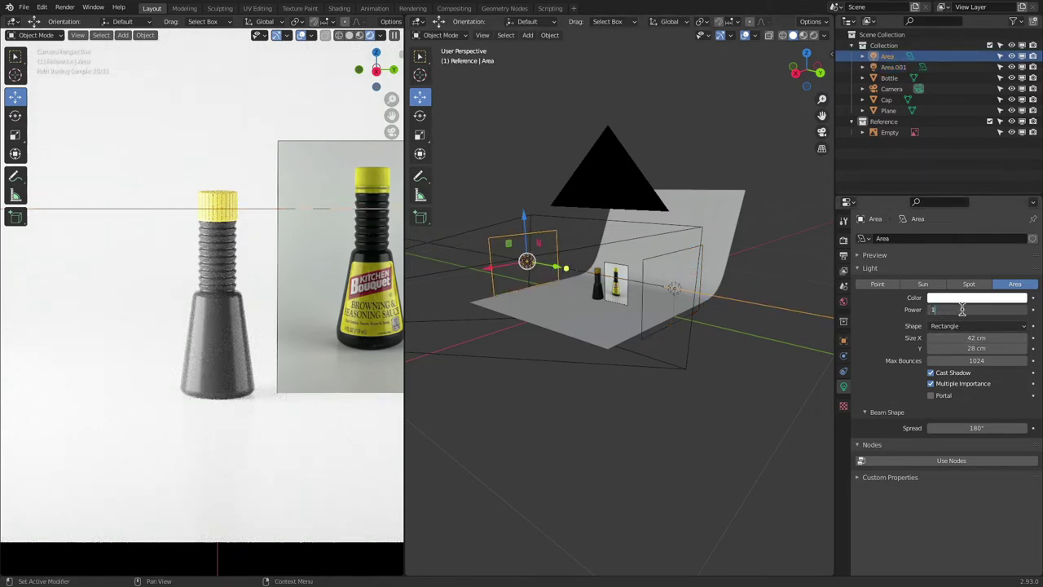
key(Return)
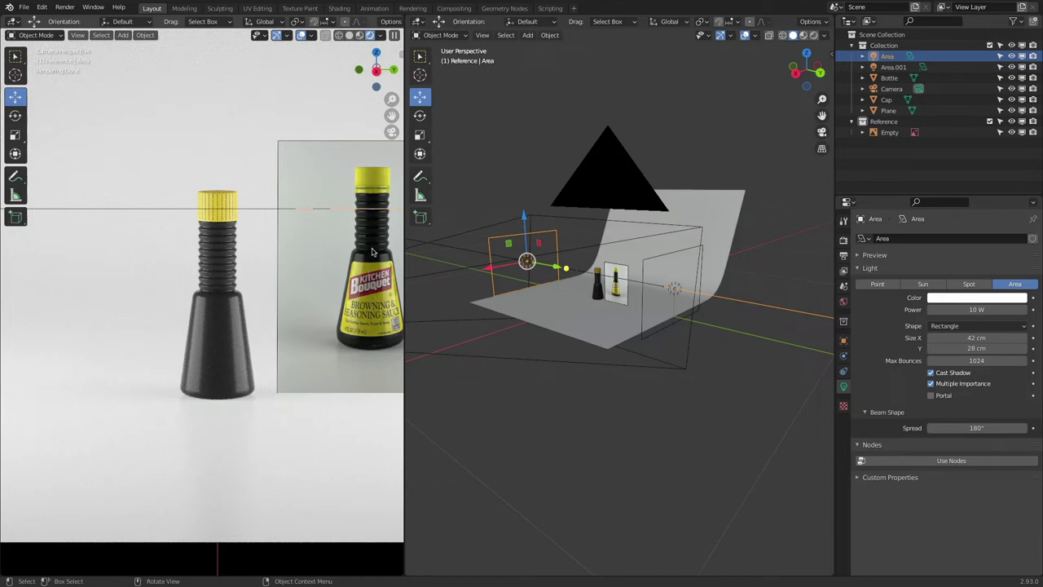
- Compare the neck highlights of both bottles, select the modeled bottle and try its Plastic_Black base color at values 0 and 1 before darkening it
scroll(377, 235, up, 5)
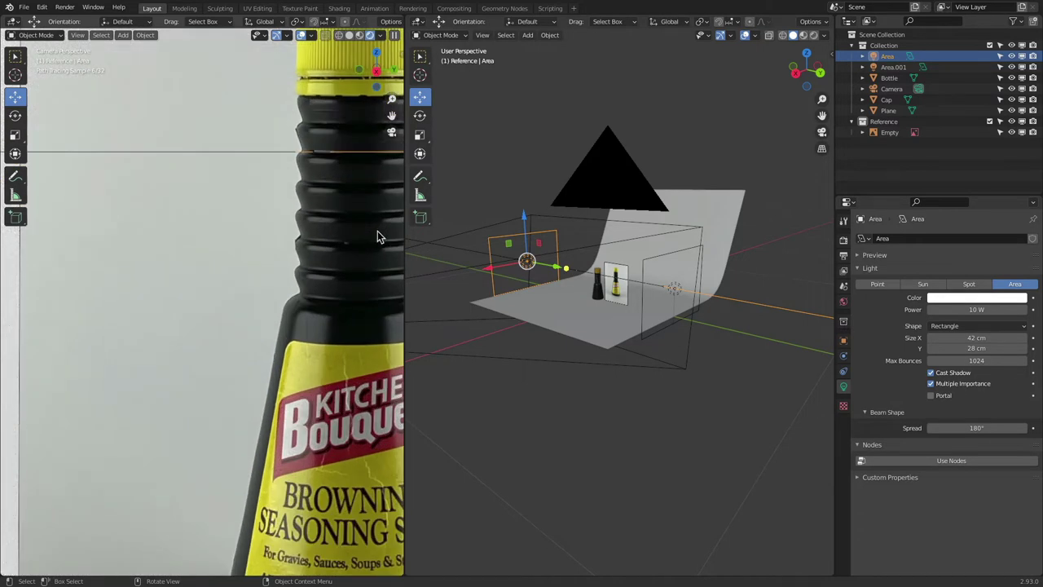
scroll(377, 232, up, 3)
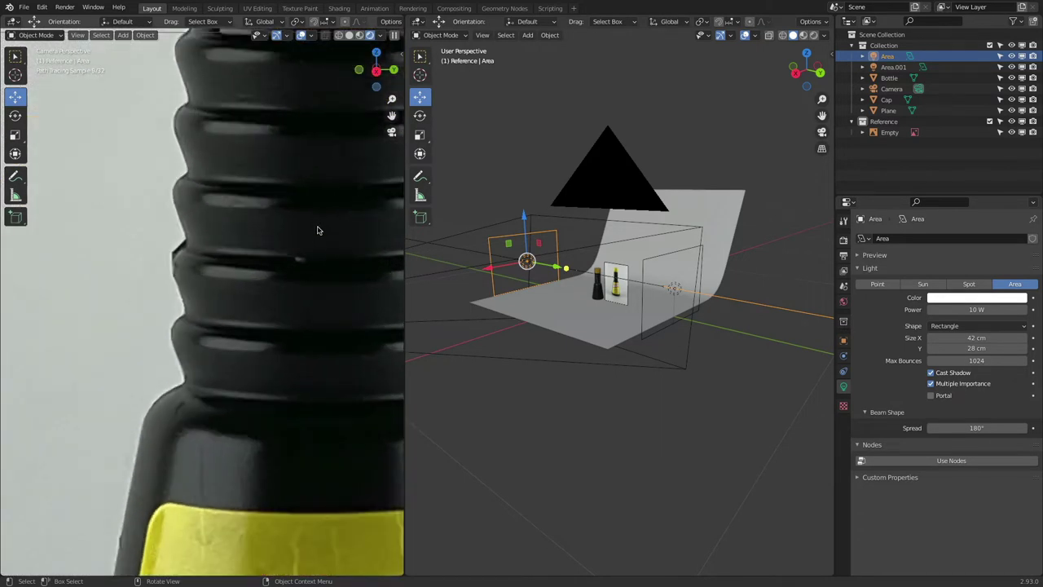
scroll(315, 218, down, 5)
scroll(59, 303, up, 6)
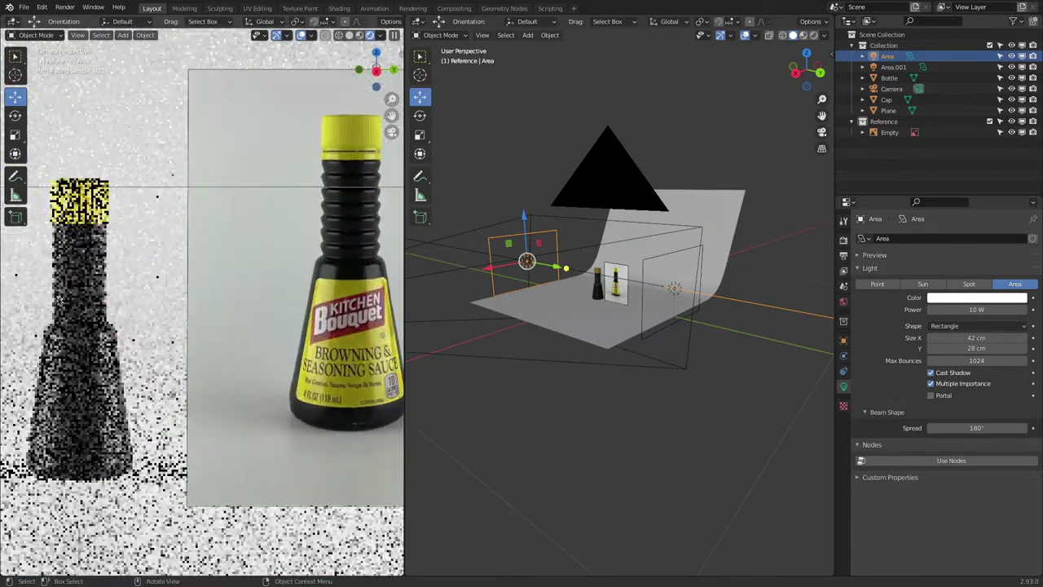
scroll(58, 299, up, 2)
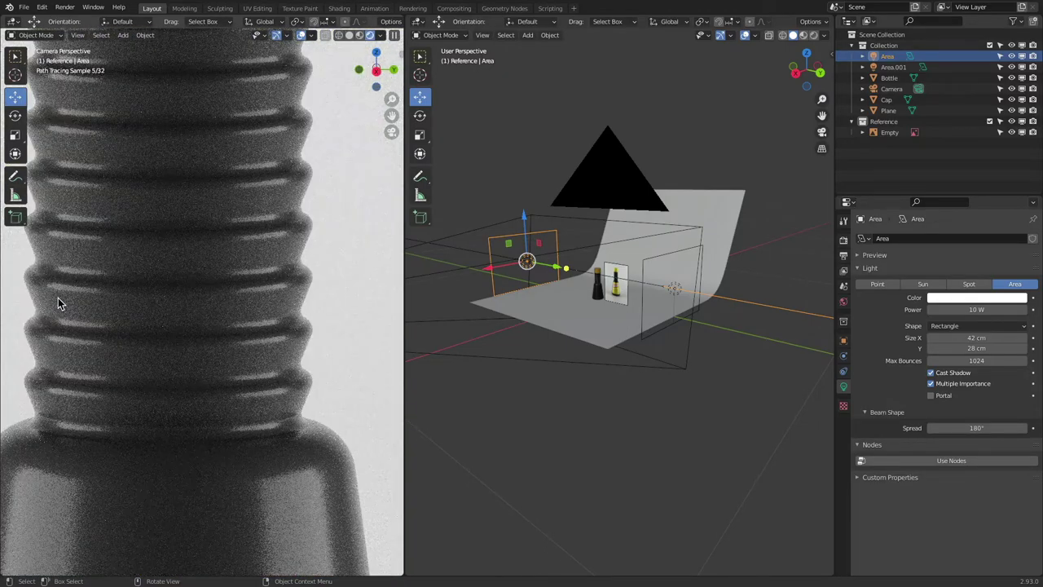
scroll(155, 196, down, 5)
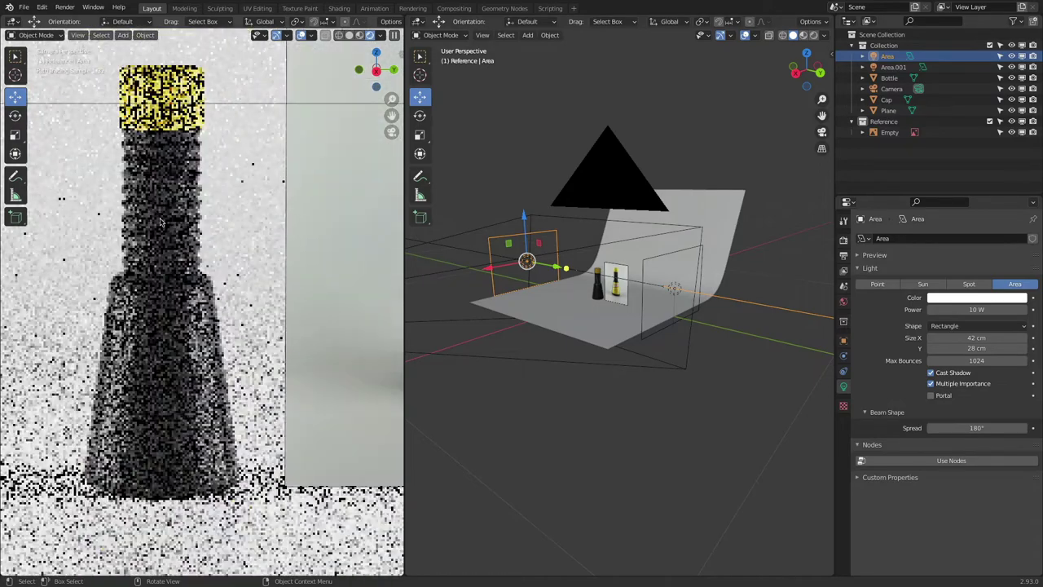
click(161, 215)
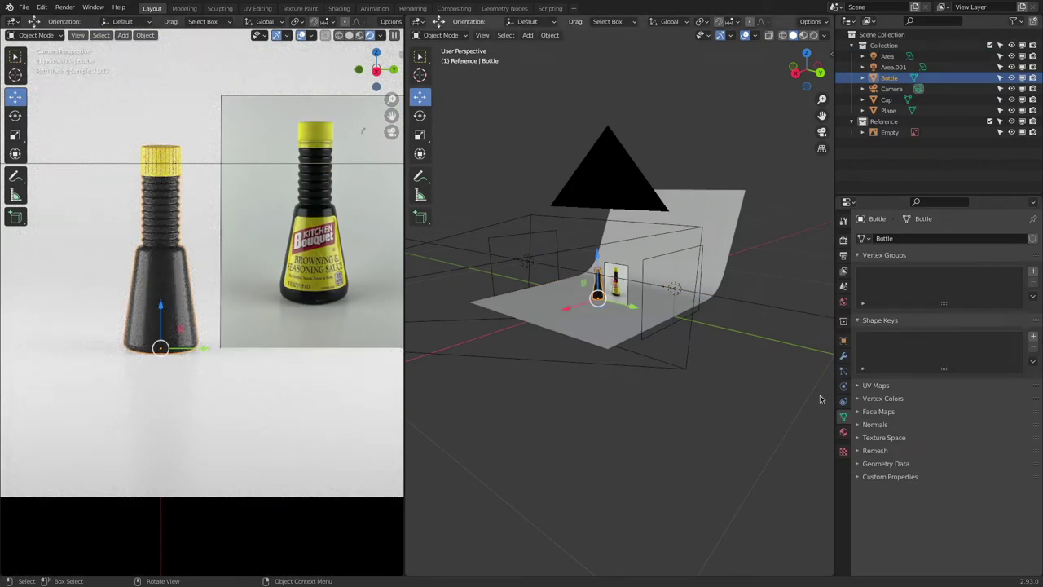
click(844, 432)
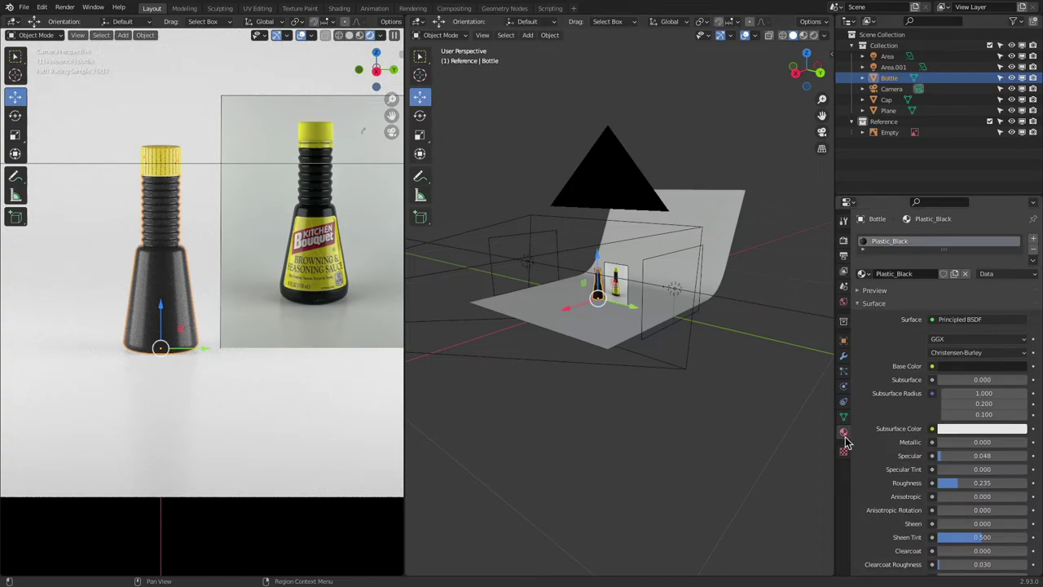
click(960, 369)
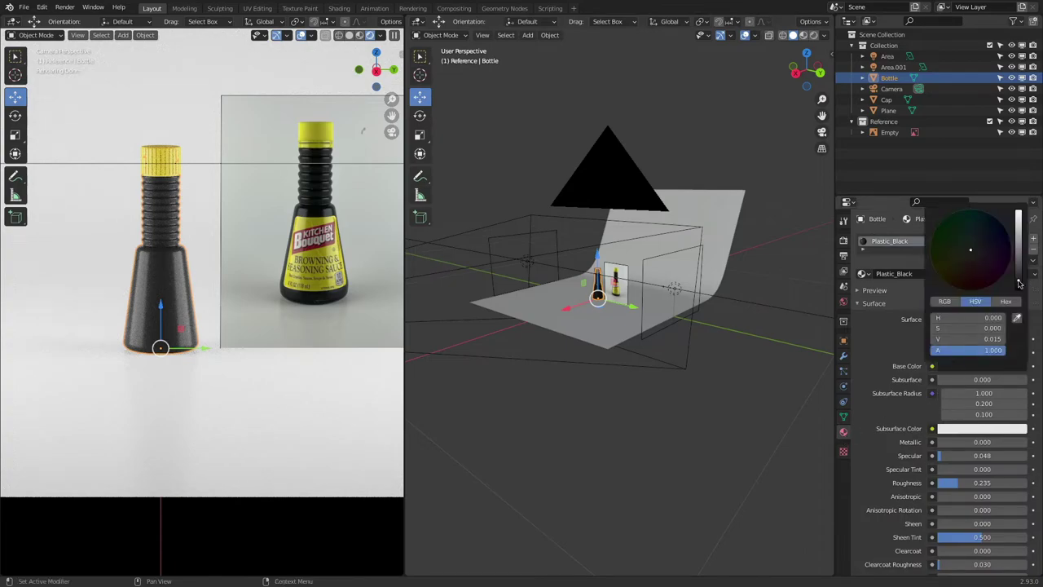
drag(1018, 283, 1019, 288)
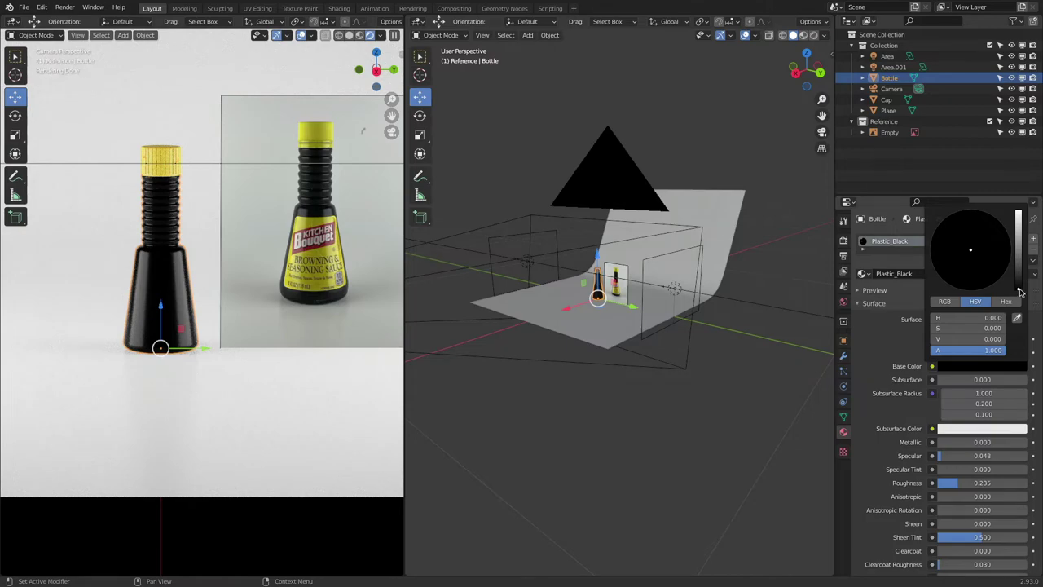
drag(1020, 292, 1018, 213)
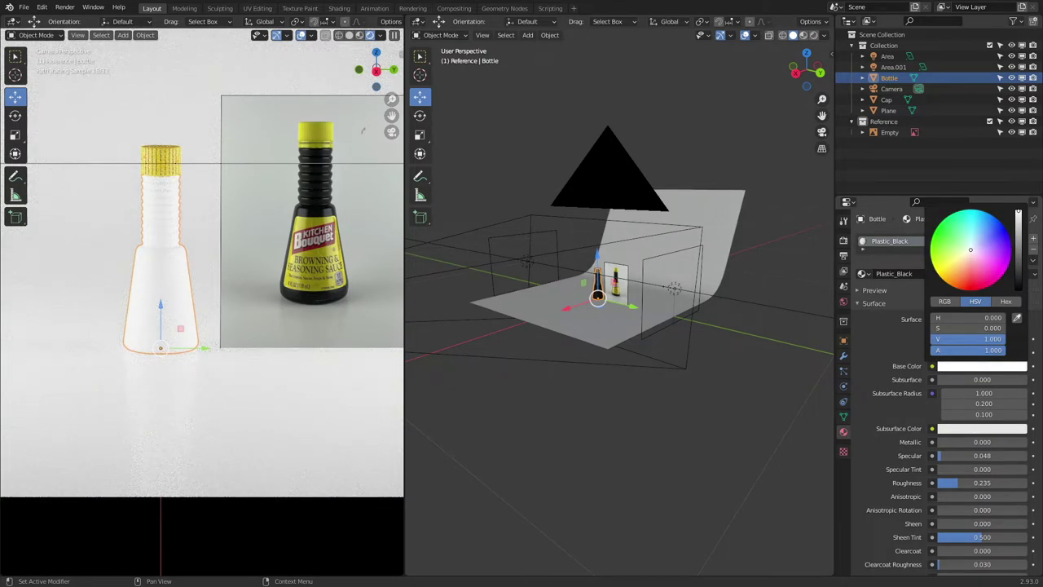
drag(1019, 214, 1017, 285)
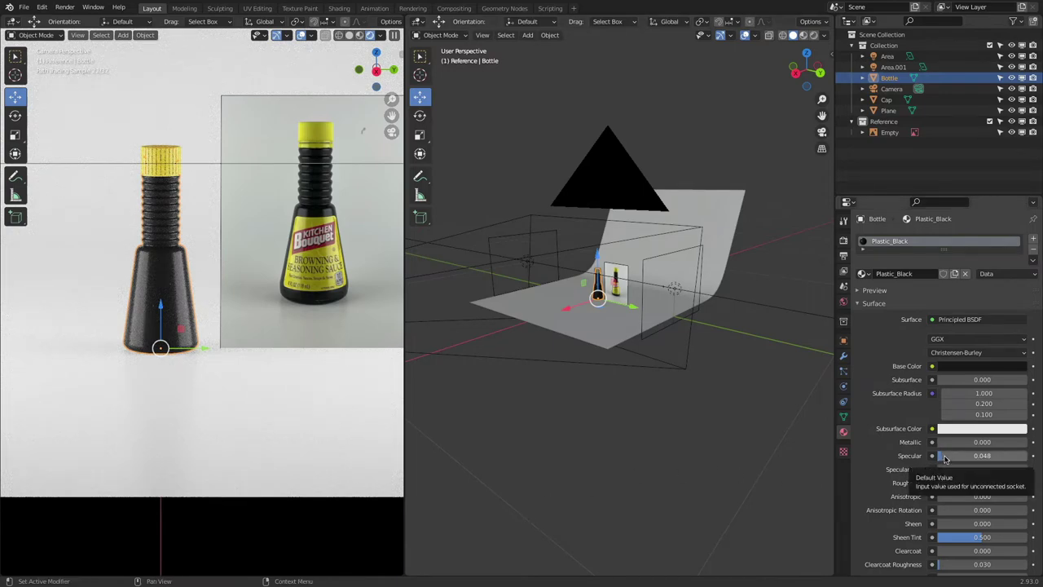
- Try the bottle material's specular up to 1, and set its specular to 0.054 and its roughness to 0.169
key(BackSpace)
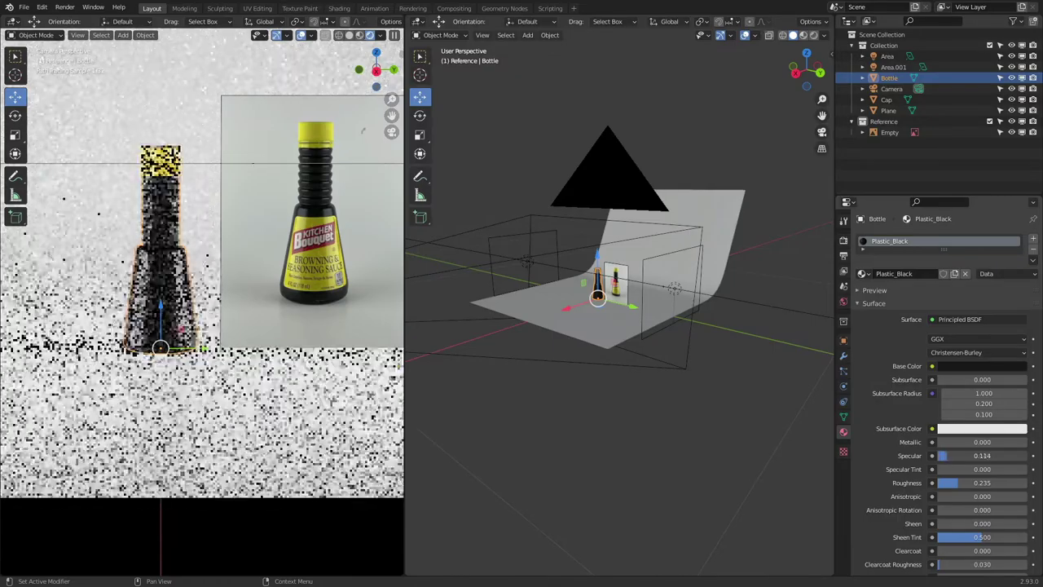
drag(961, 456, 1015, 455)
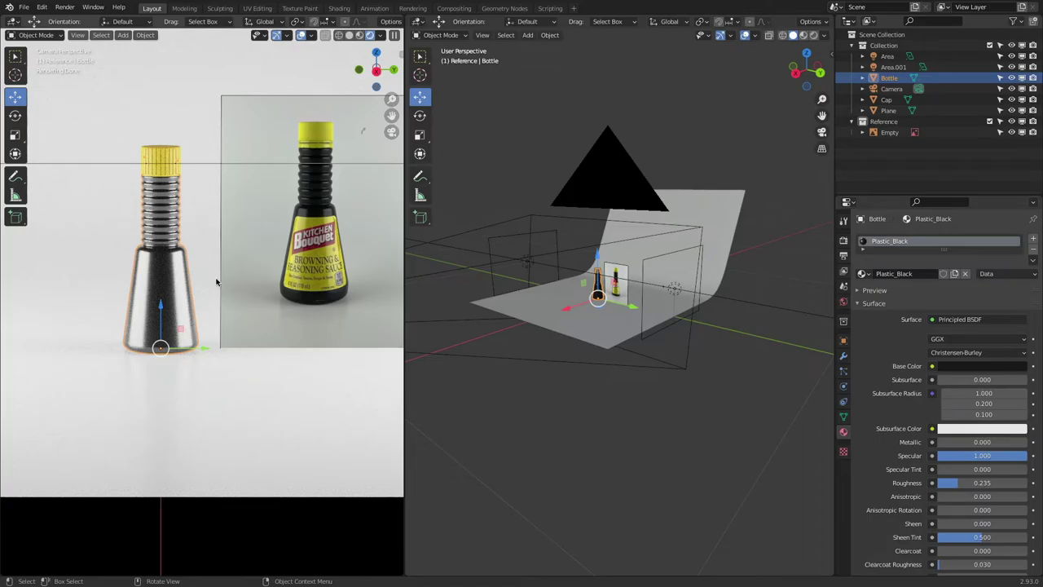
drag(982, 456, 965, 482)
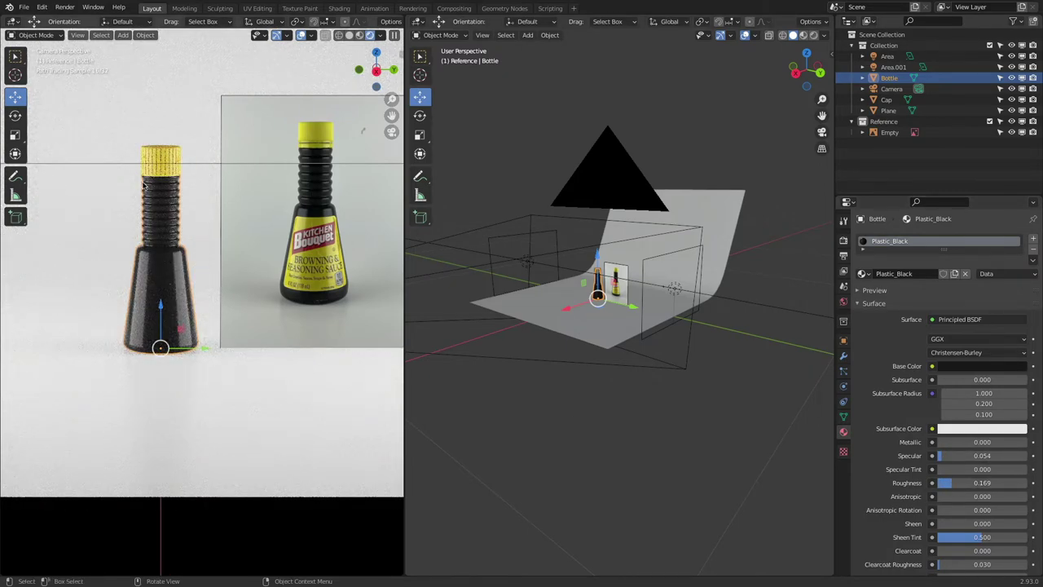
- Darken the bottle material's base color to a value of 0.006 and deselect the bottle
click(988, 368)
drag(1019, 287, 1019, 288)
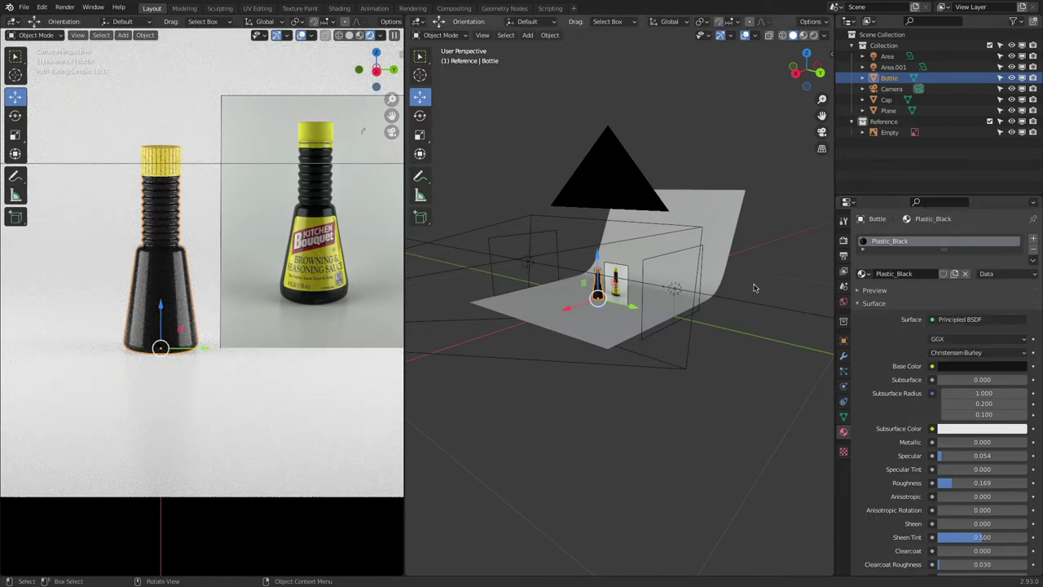
click(1018, 369)
click(1020, 287)
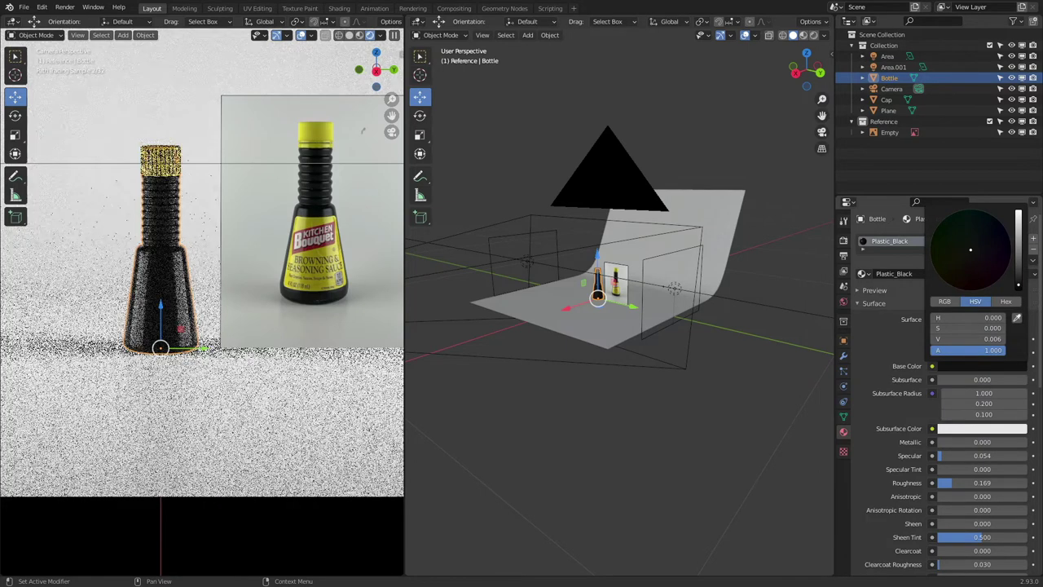
click(577, 412)
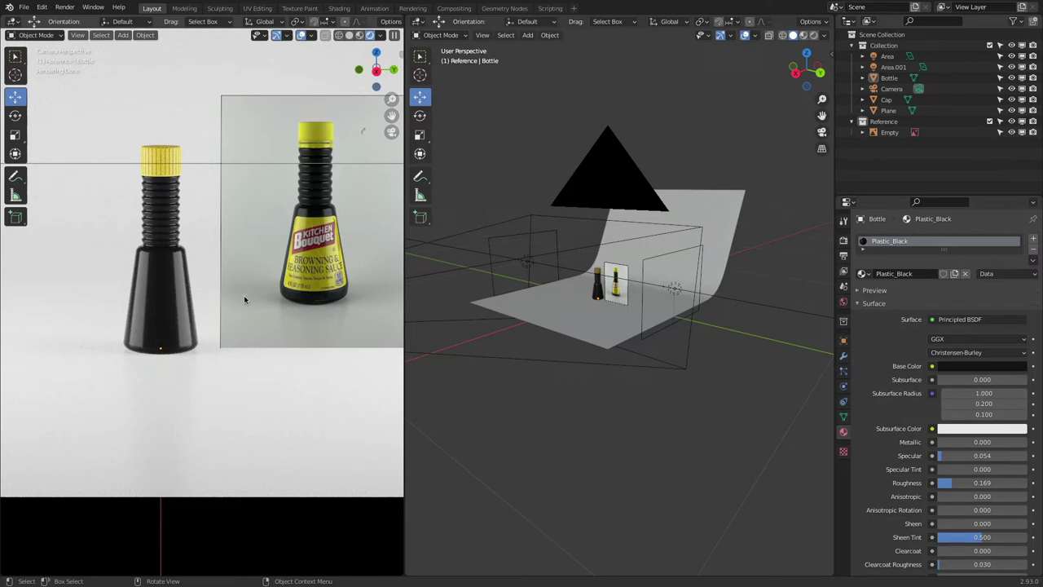
- Select the backdrop plane and give its material a black base color, specular 1 and roughness 0
click(540, 309)
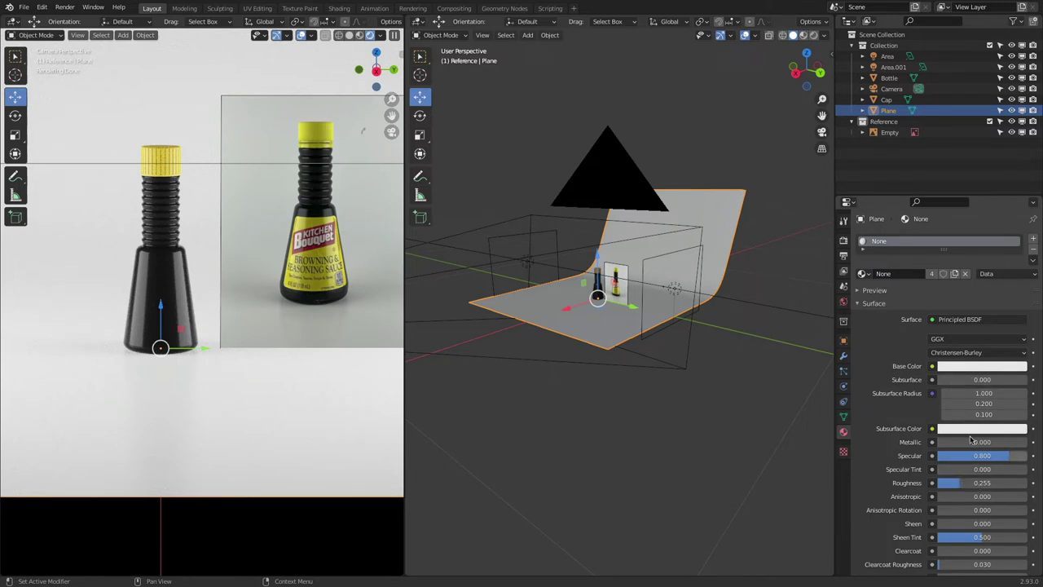
click(970, 368)
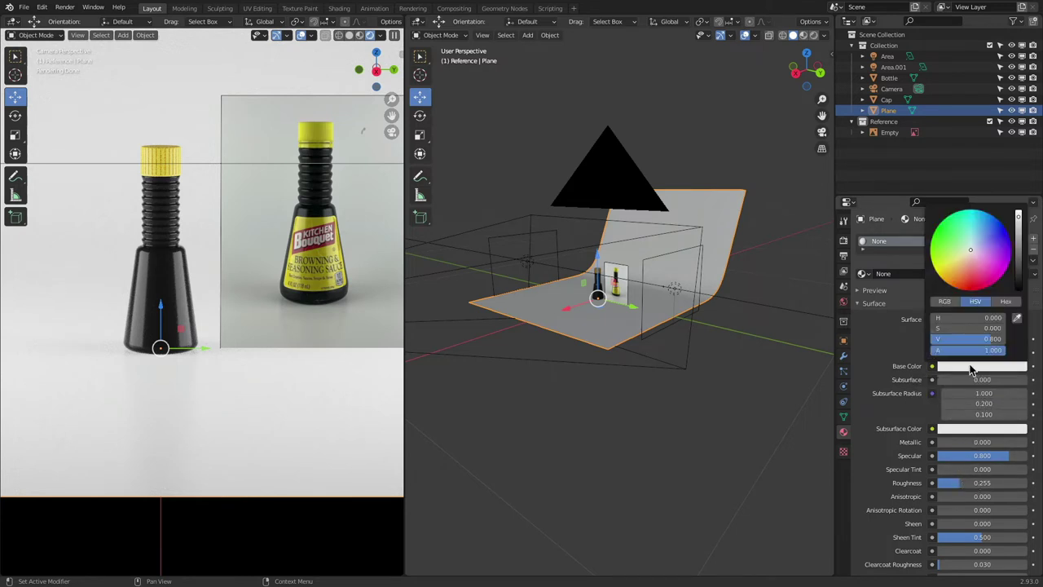
drag(1019, 224, 1017, 288)
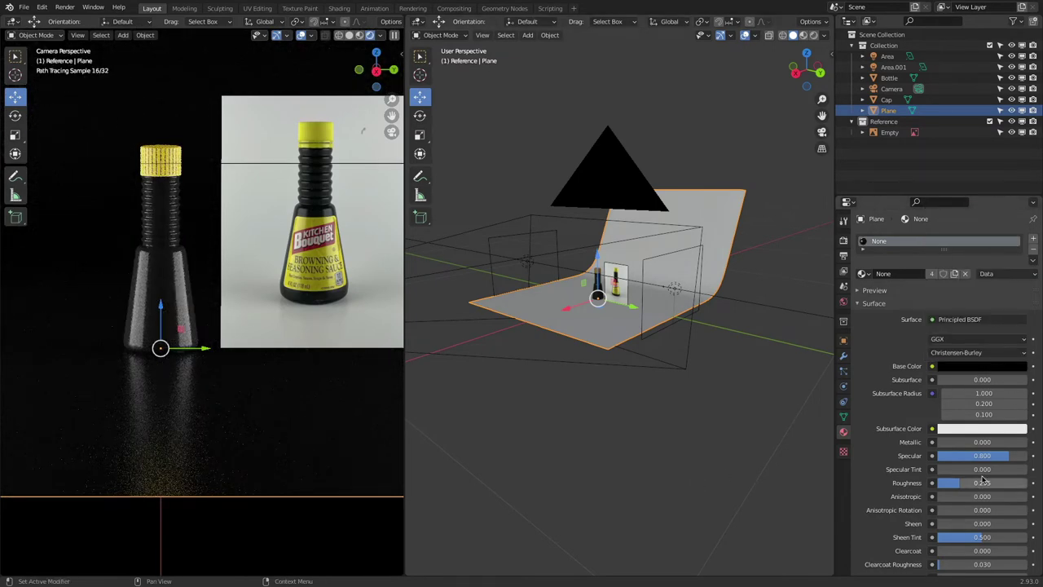
drag(982, 456, 1027, 455)
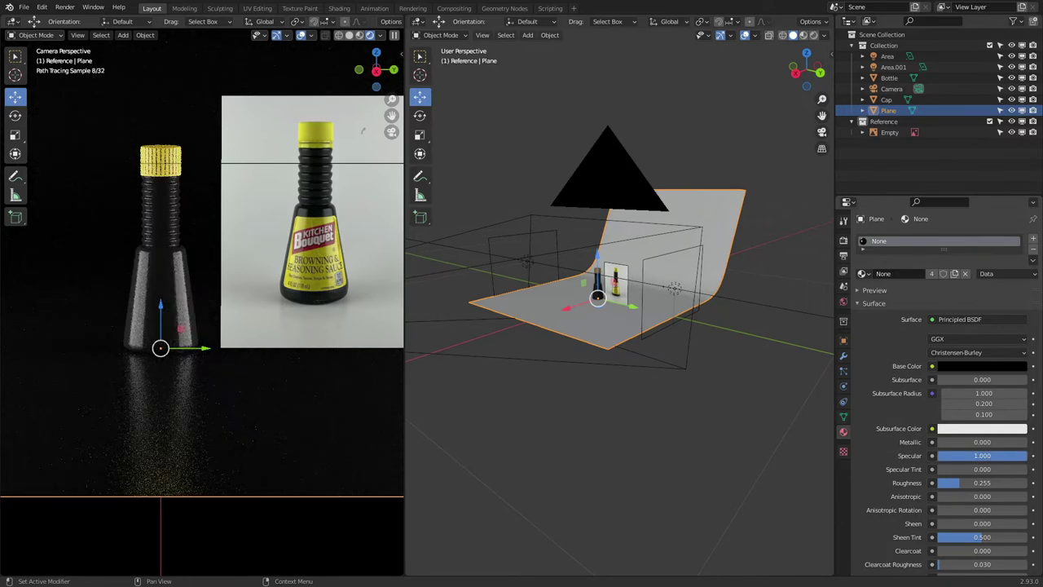
drag(982, 482, 941, 483)
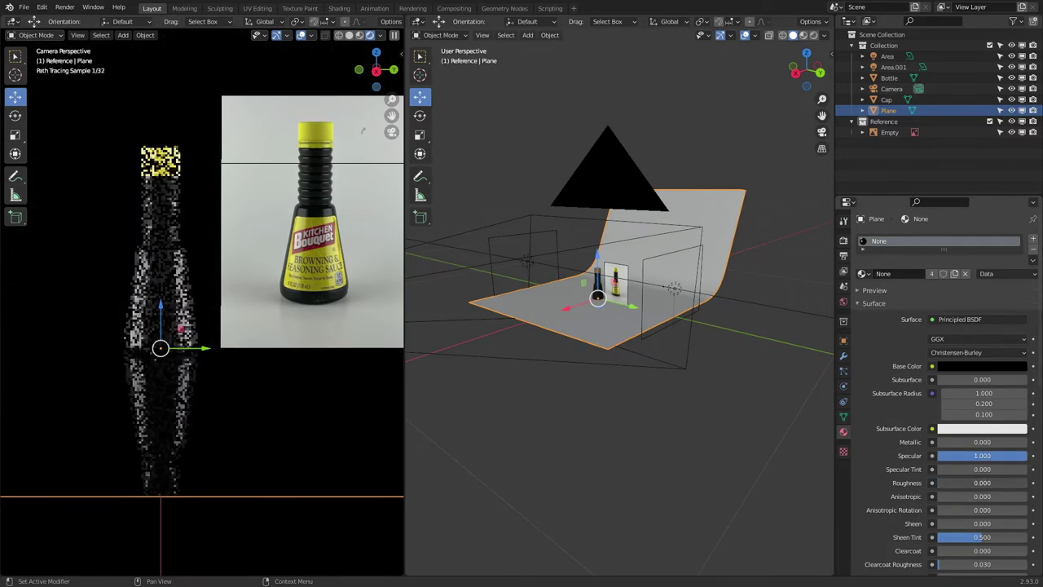
- Compare the plane's reflections with a white base color, and return the base color to black
click(960, 368)
drag(1020, 260, 1017, 214)
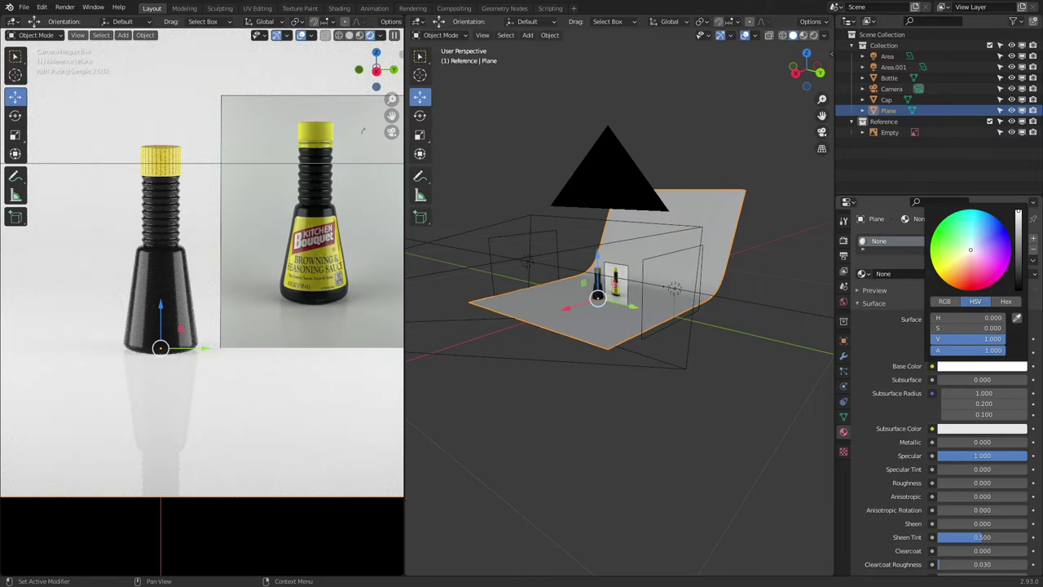
drag(1018, 214, 1017, 287)
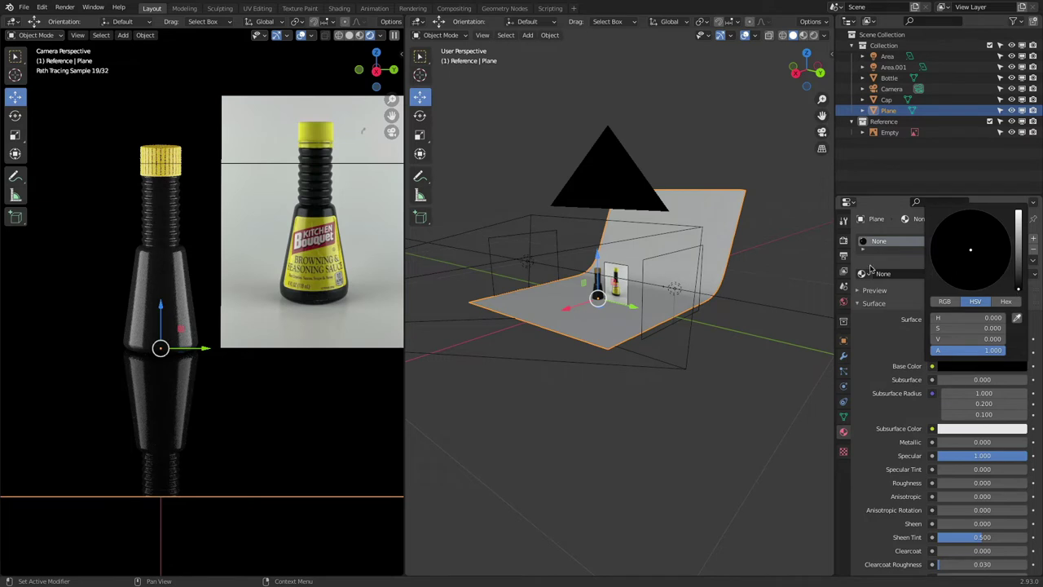
- Shift the reference image slightly away from the bottle along Y, and sample its gray background as the backdrop plane's base color
click(616, 282)
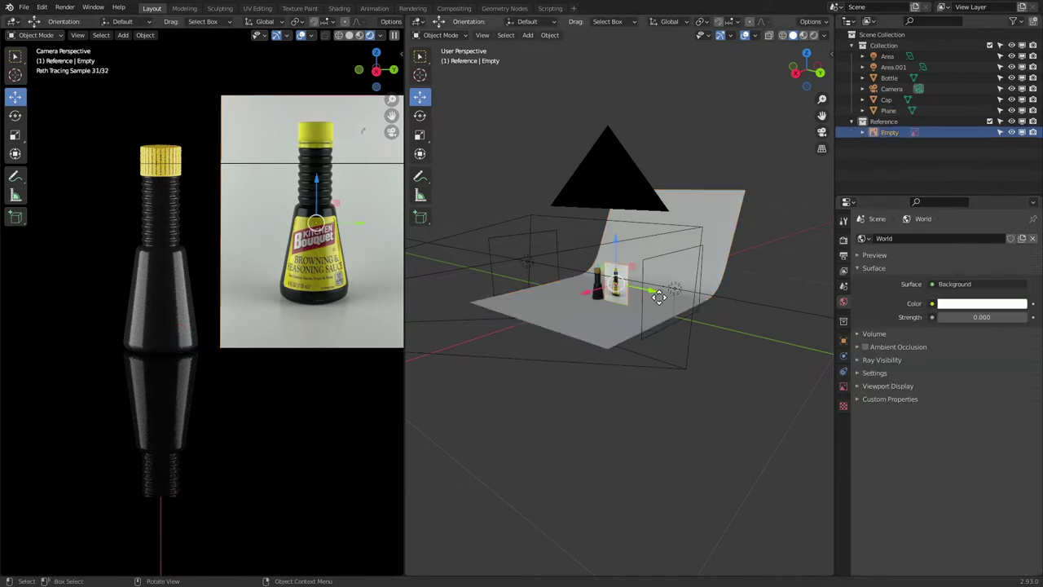
mouse_move(659, 296)
mouse_down()
mouse_move(449, 365)
mouse_move(747, 335)
mouse_move(657, 307)
mouse_up()
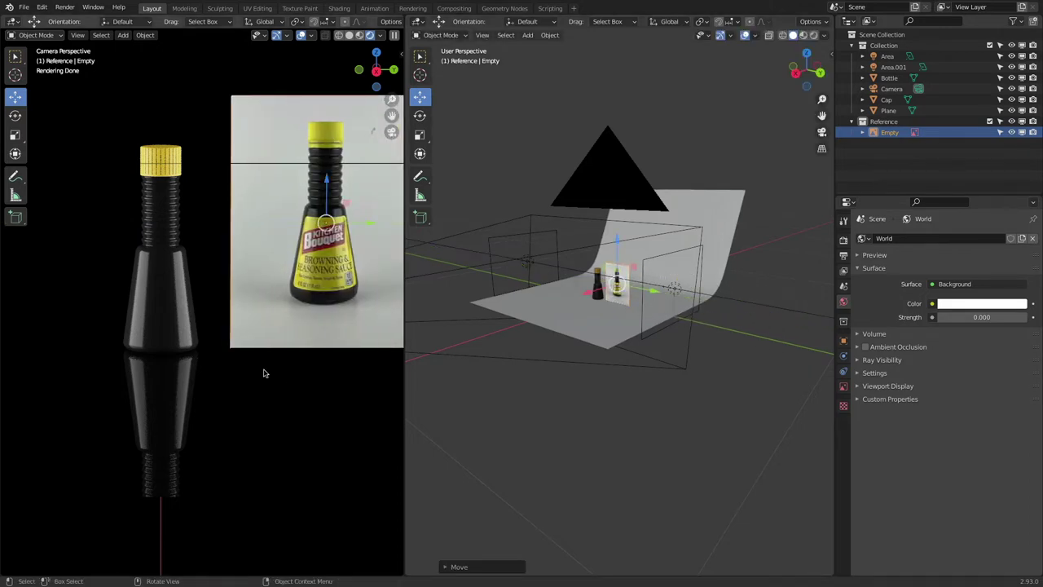
click(538, 313)
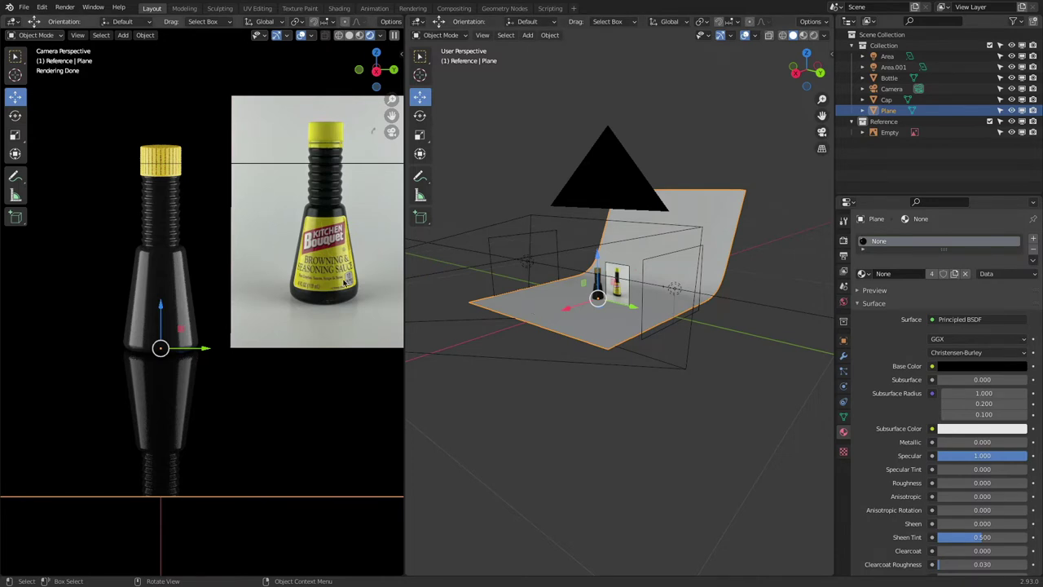
click(948, 369)
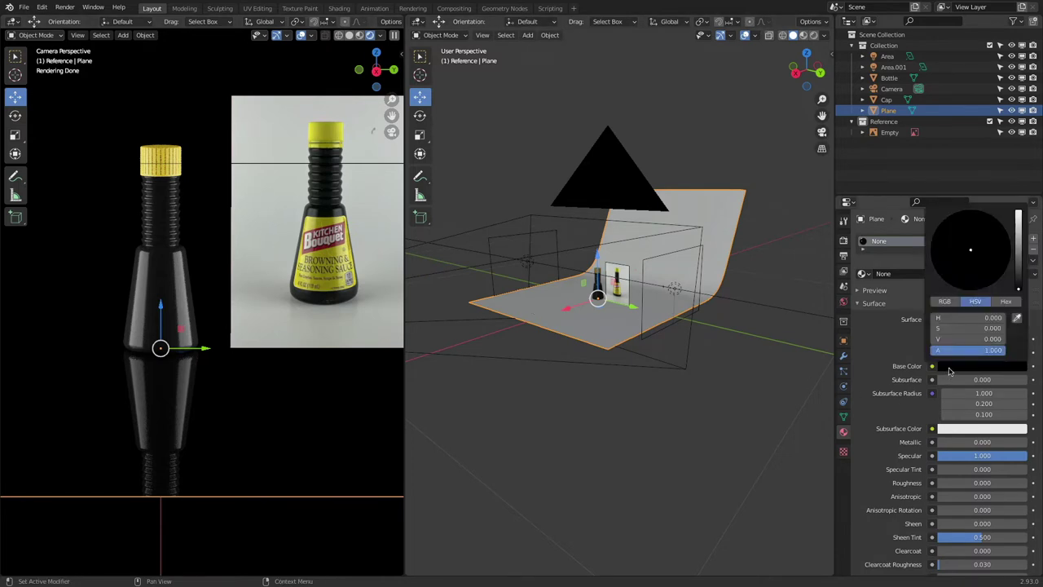
click(1017, 319)
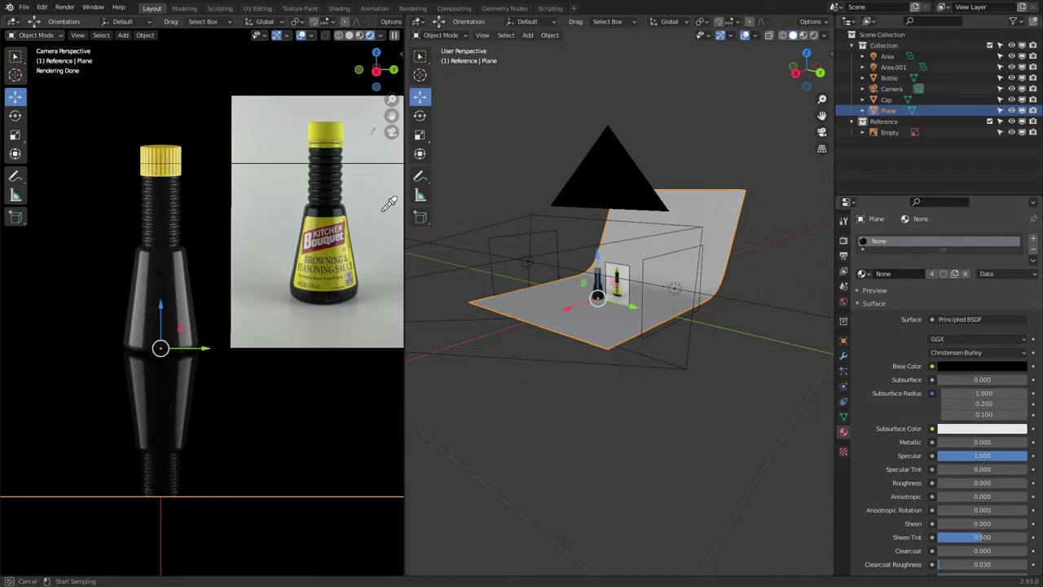
click(389, 195)
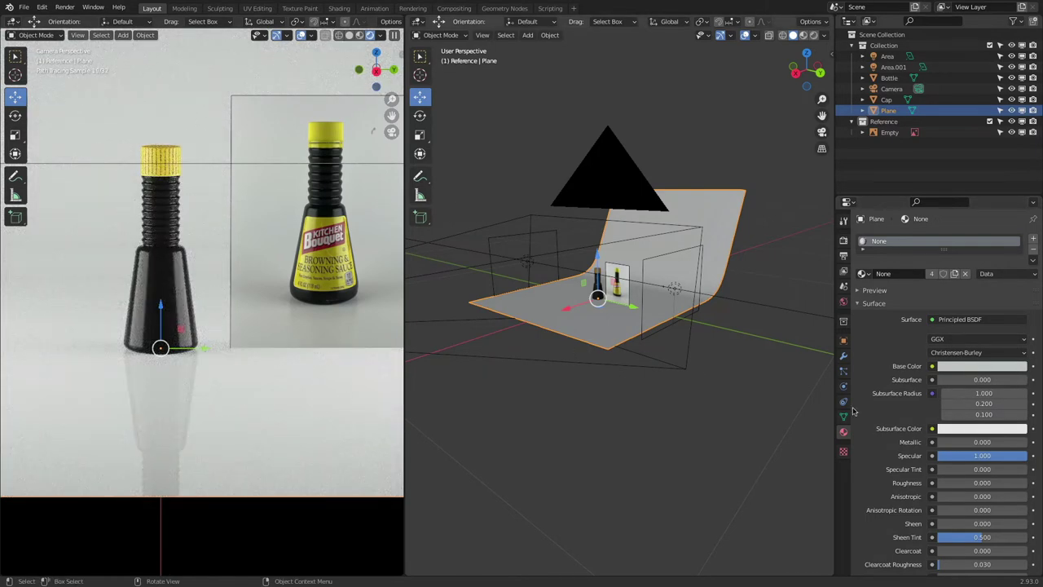
- Reset the backdrop plane's specular to 0 and raise it to 0.199
key(BackSpace)
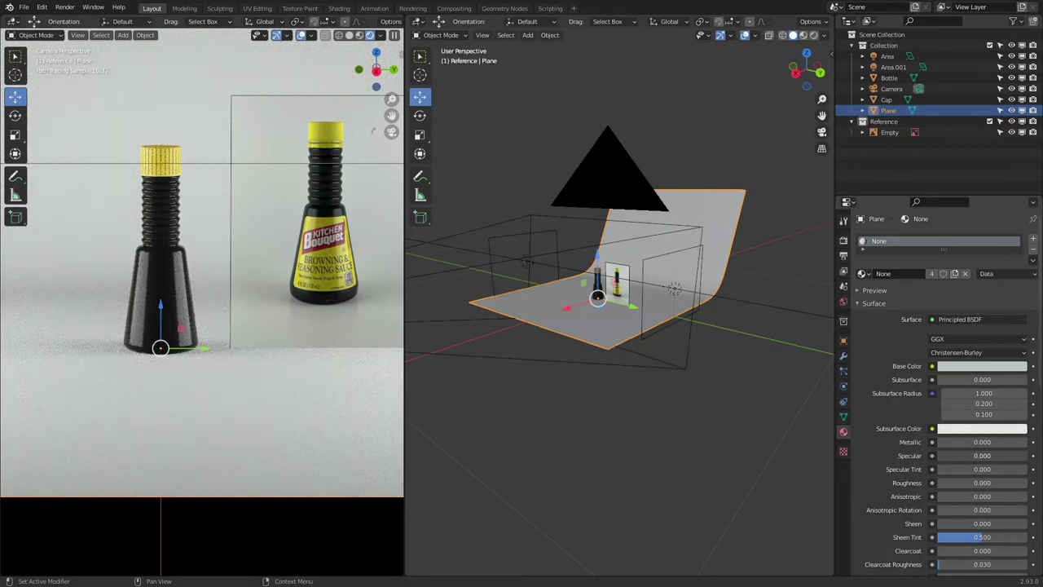
drag(937, 461, 960, 460)
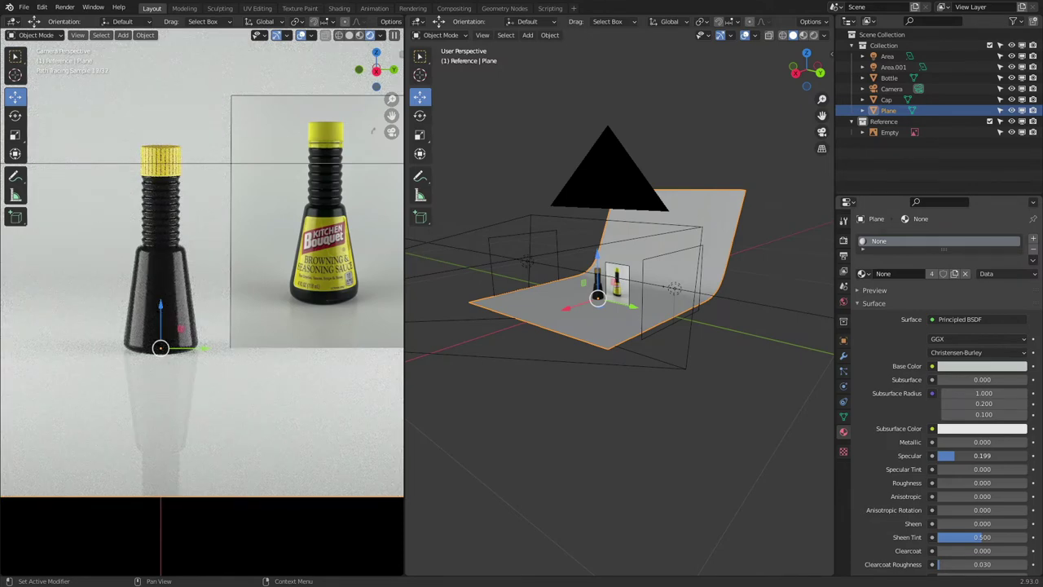
- Raise the backdrop plane's roughness to 0.108 and darken its base color to a medium gray
drag(939, 483, 943, 483)
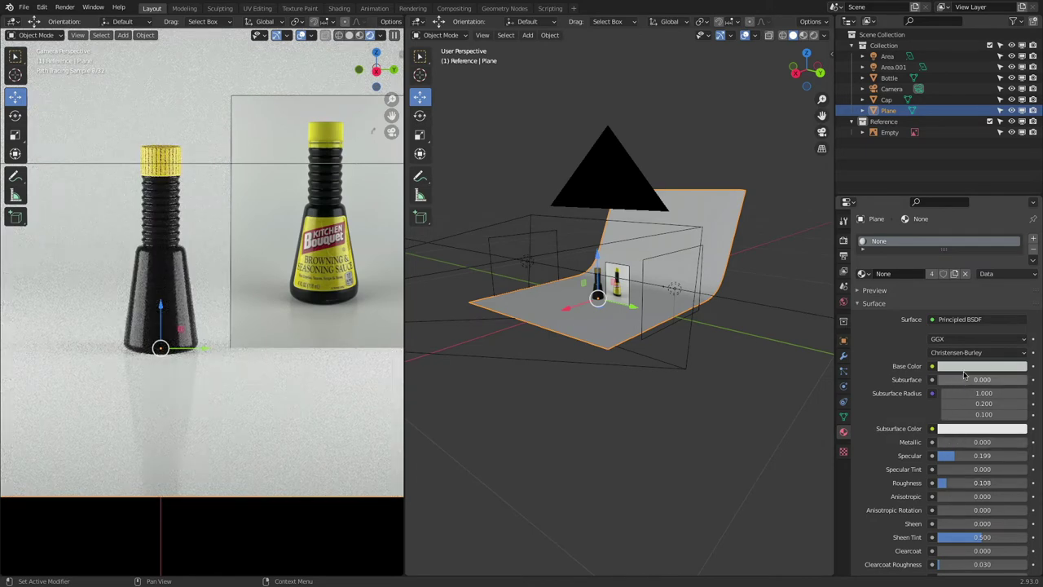
click(965, 367)
click(1018, 236)
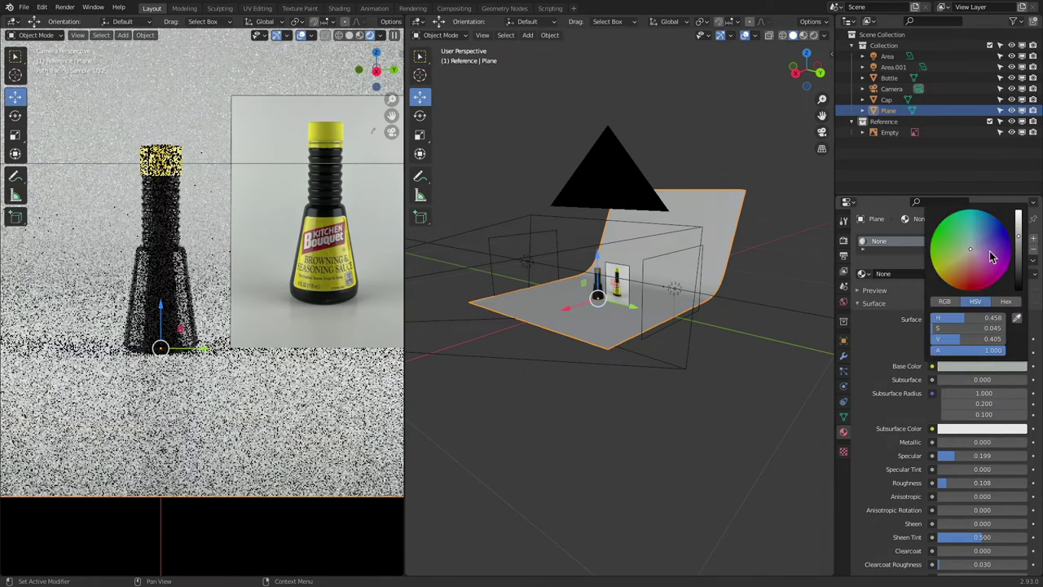
drag(1018, 238, 1002, 260)
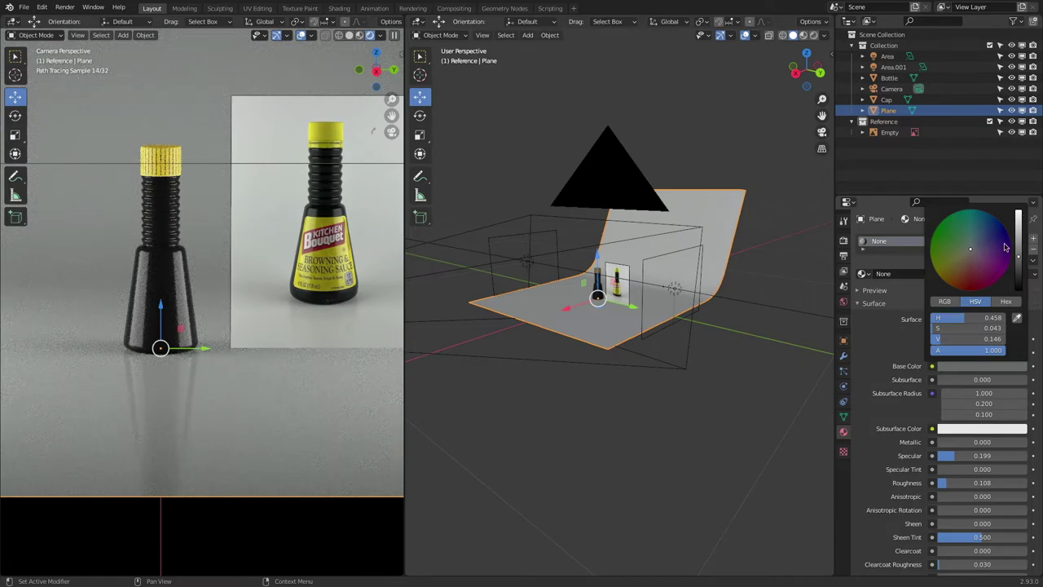
scroll(1006, 247, up, 2)
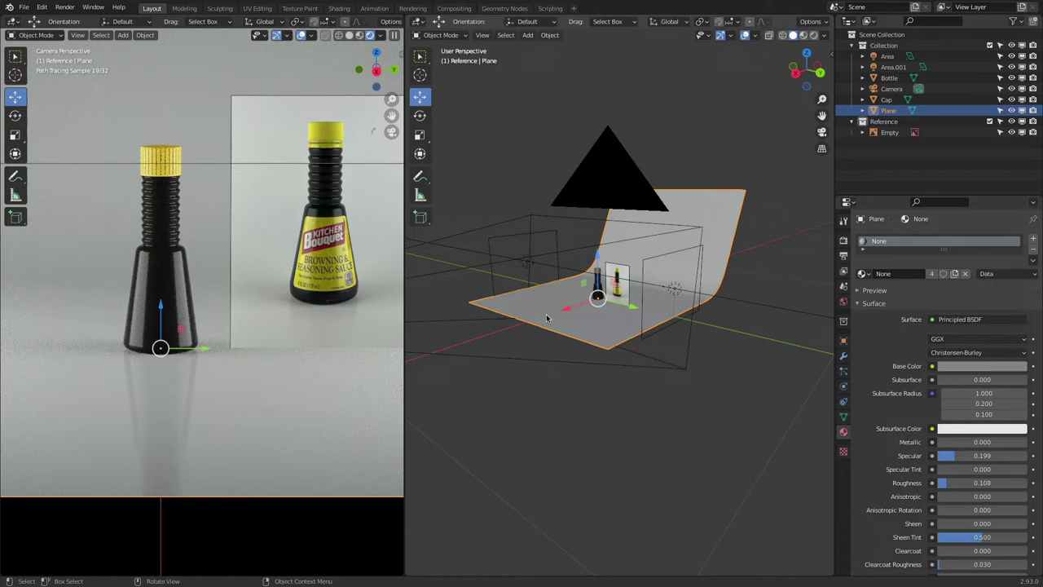
click(538, 411)
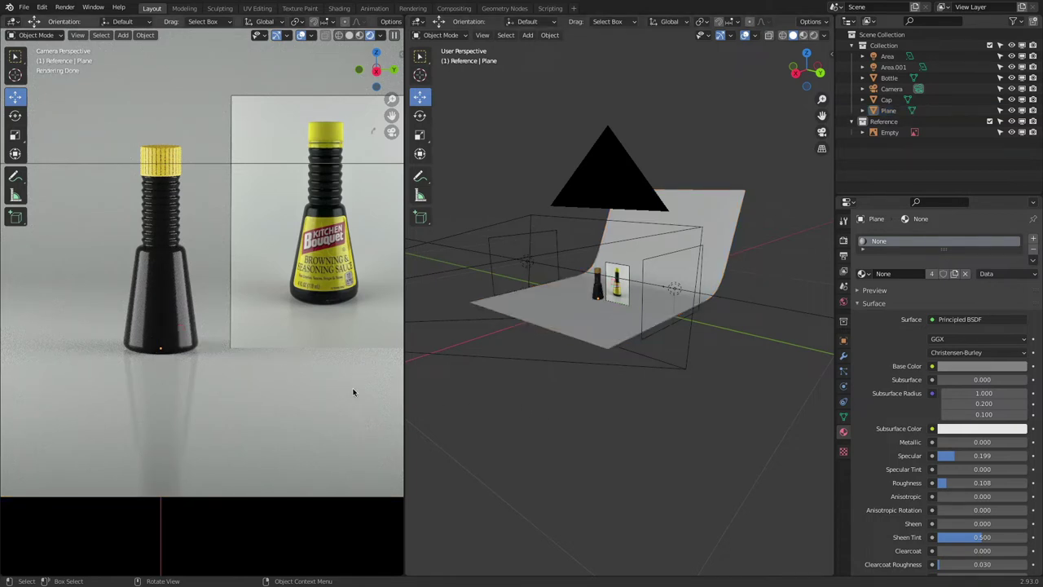
- Select the camera and try moving it along the global Z axis
scroll(536, 352, down, 2)
click(499, 320)
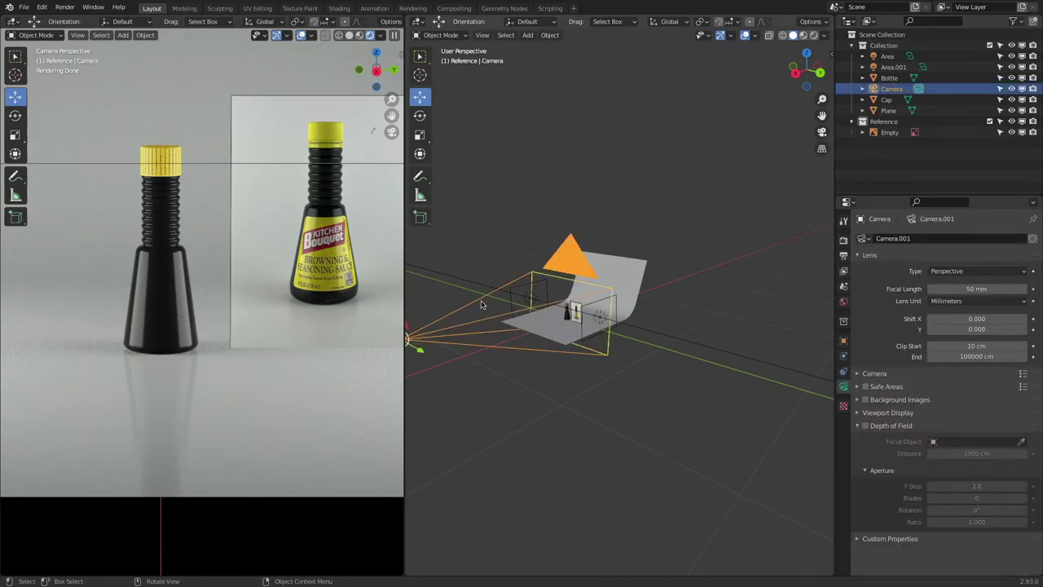
shift+middle_drag(467, 346, 548, 316)
key(g)
key(z)
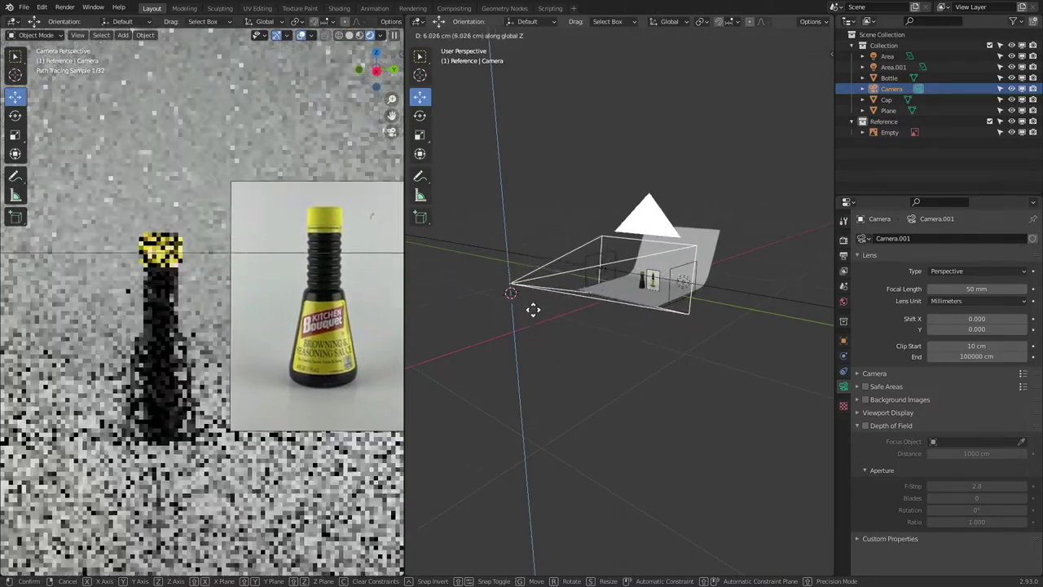
click(528, 305)
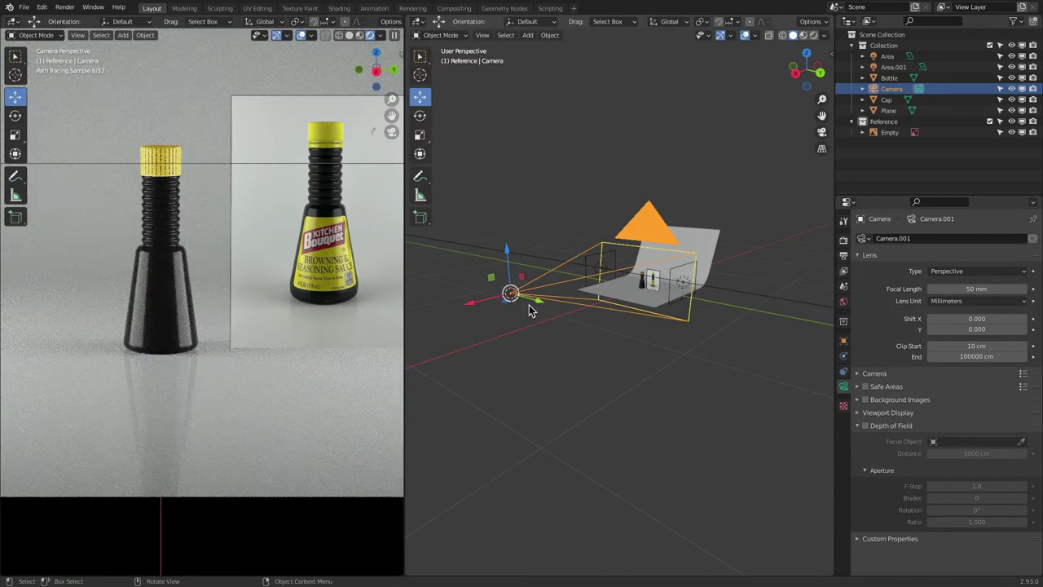
- Switch to Finder, preview the Studio 1.jpg photo as a lighting reference, and return to Blender
scroll(179, 346, down, 5)
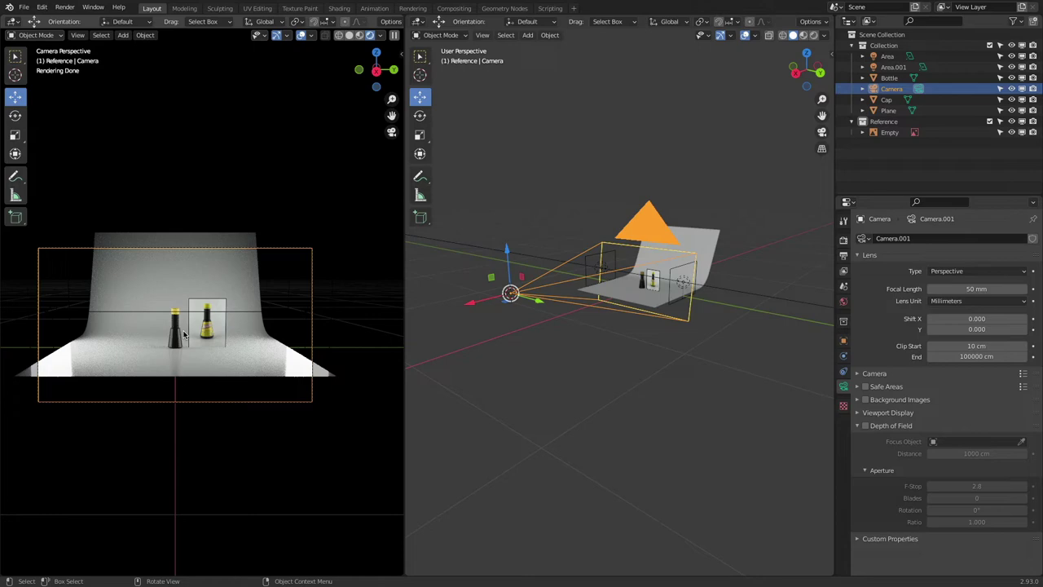
key(super+Tab)
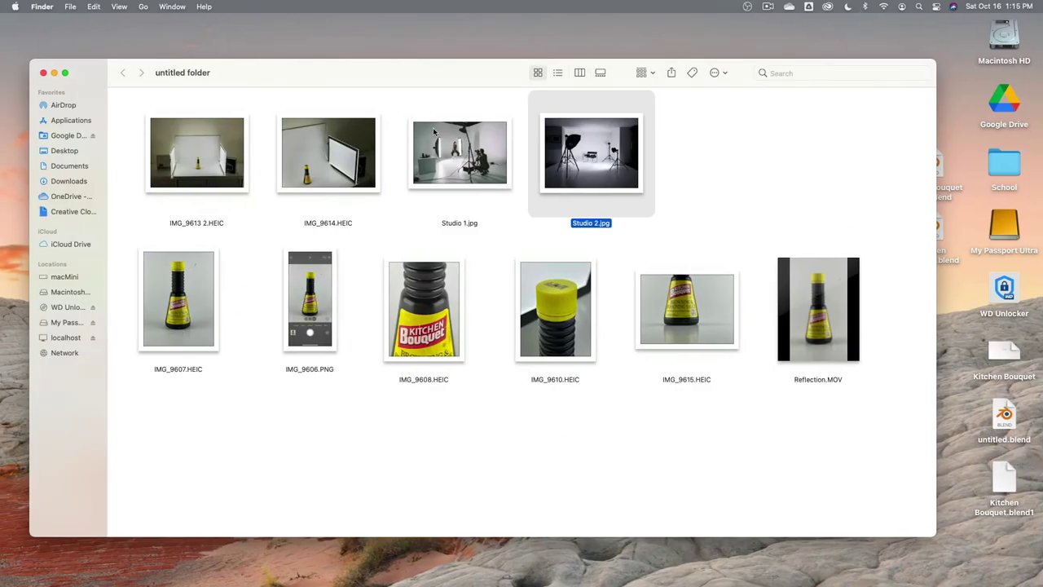
click(433, 132)
key(space)
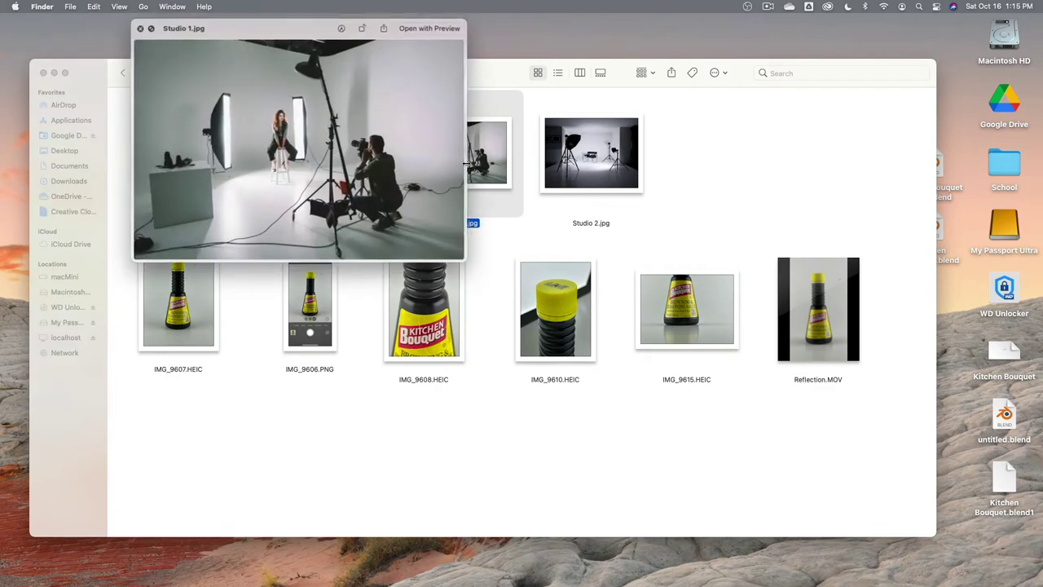
key(space)
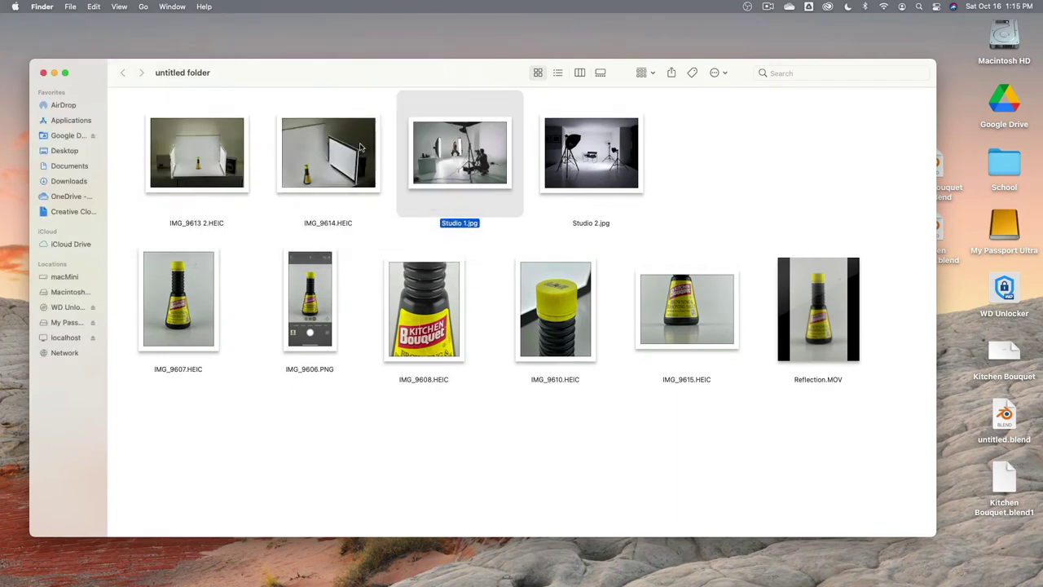
key(super+Tab)
click(342, 295)
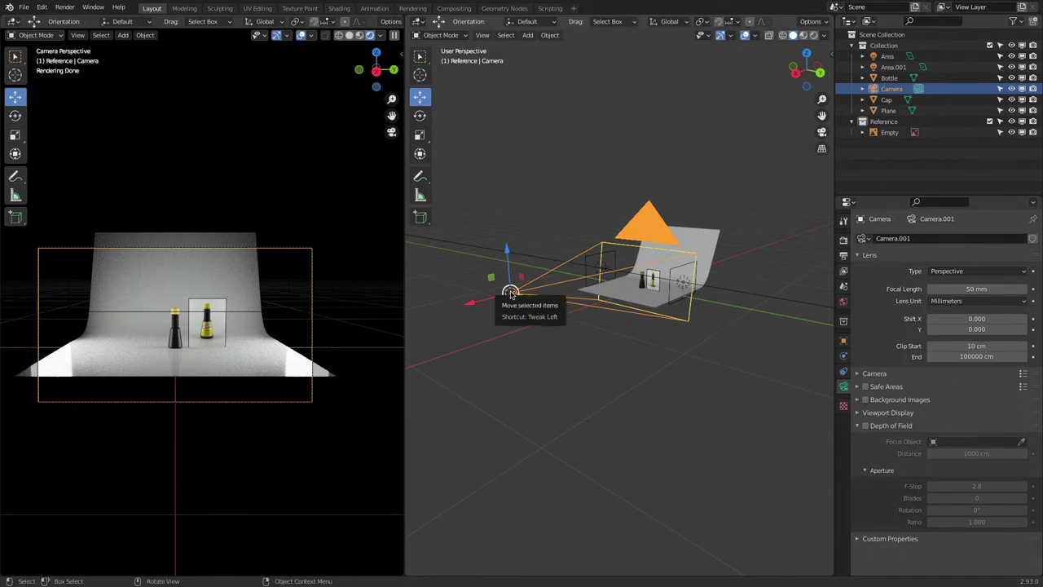
- Set the camera's passepartout to 1 and enable the thirds composition guide
click(857, 425)
click(857, 413)
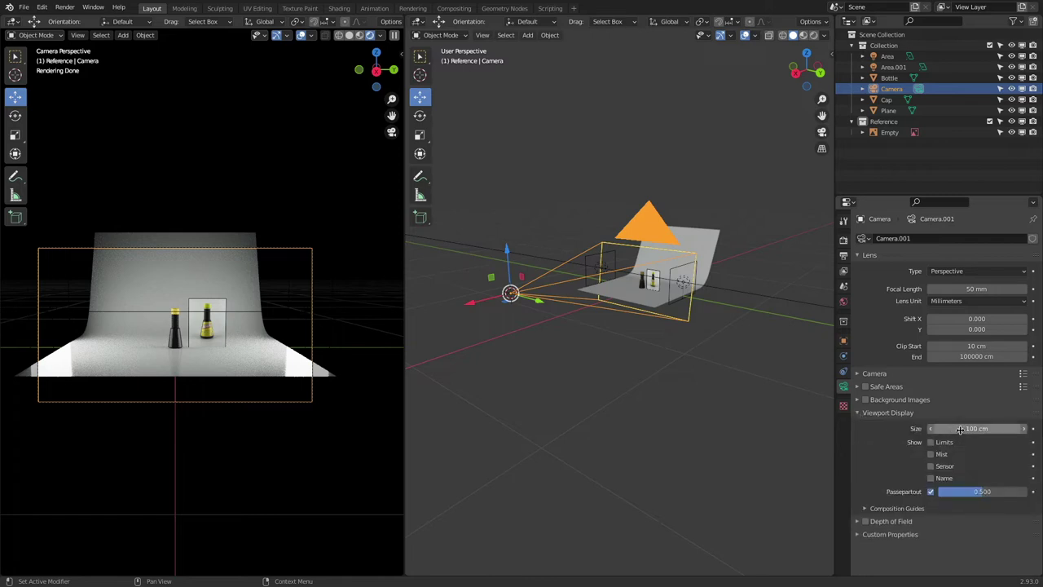
drag(981, 494, 1027, 493)
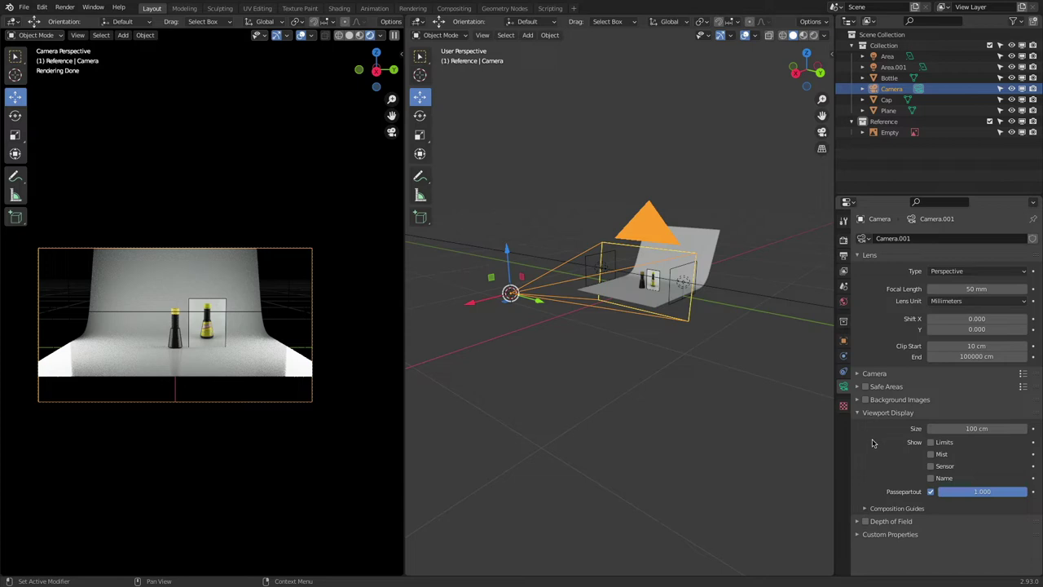
click(868, 509)
scroll(883, 489, down, 2)
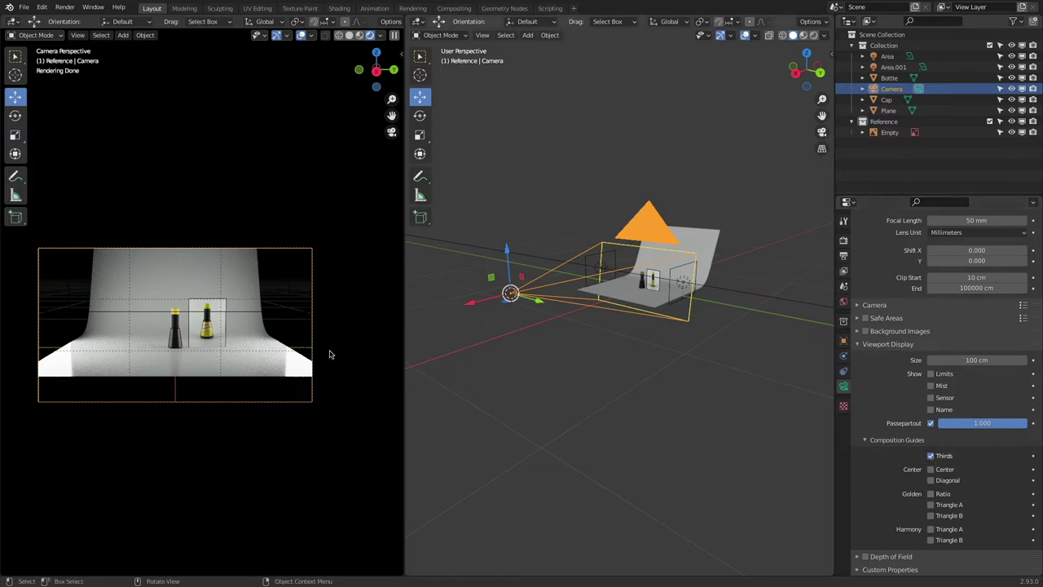
scroll(285, 309, up, 5)
scroll(248, 271, down, 1)
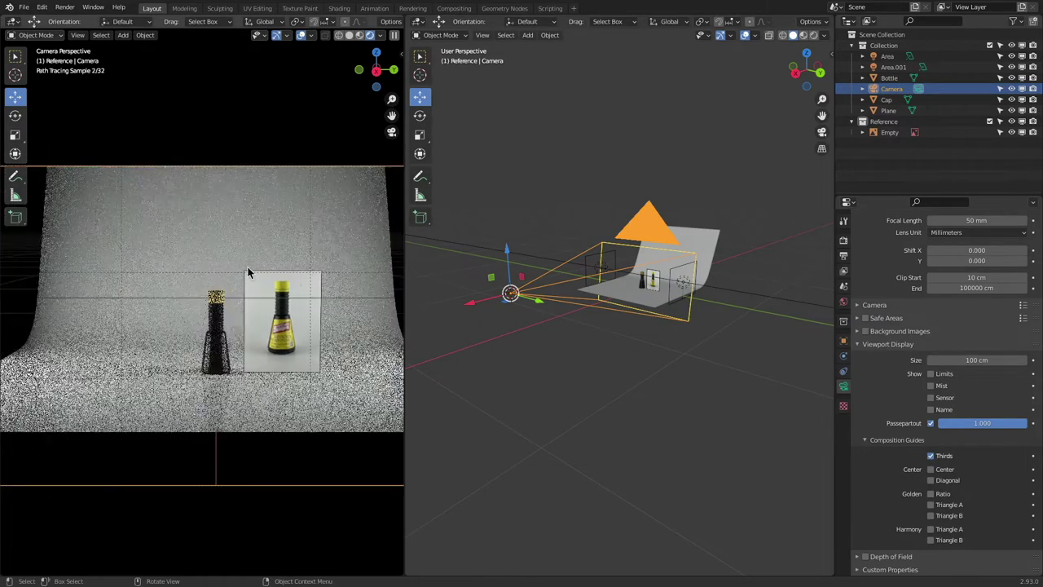
- Show the camera view in solid shading and try the composition guides, keeping thirds and center enabled
click(349, 35)
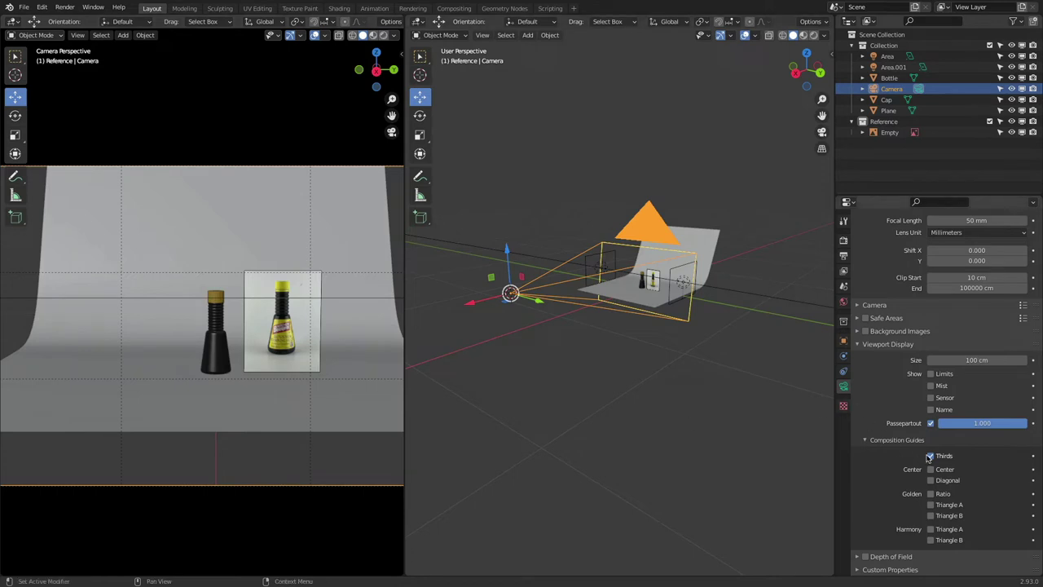
click(930, 456)
click(931, 481)
click(932, 494)
click(930, 530)
click(930, 455)
- Move the camera closer to the bottle along the X axis
scroll(256, 323, down, 2)
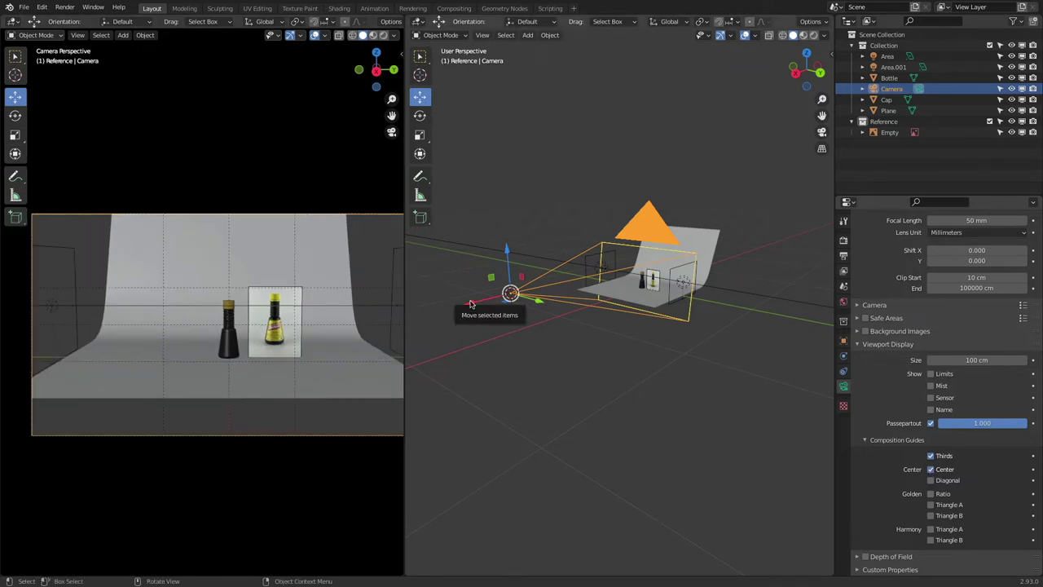
drag(470, 303, 550, 300)
middle_drag(550, 301, 732, 283)
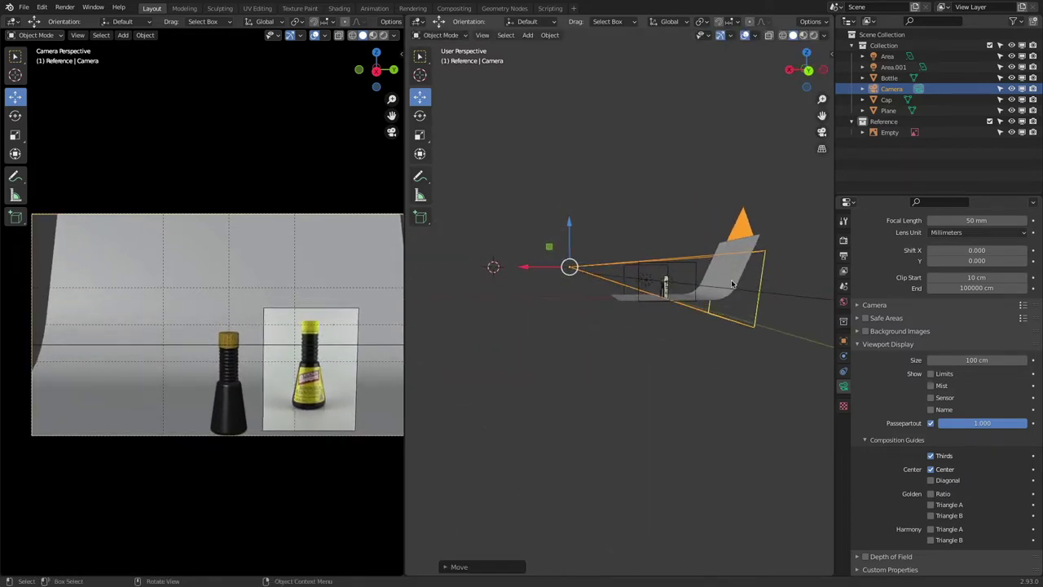
- Scale the camera object down so its frame stops short of the bottle and area lights
key(s)
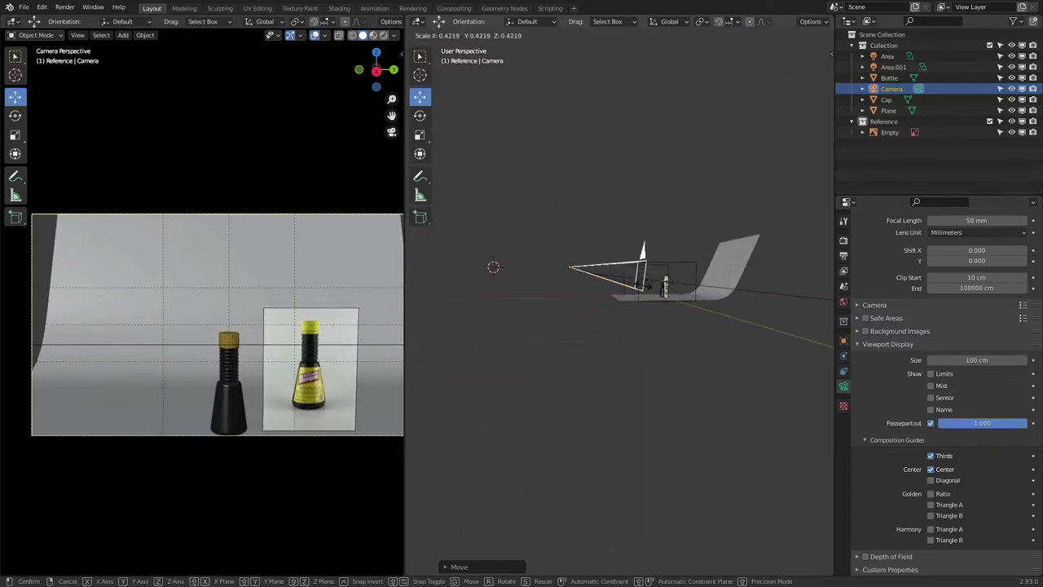
key(Escape)
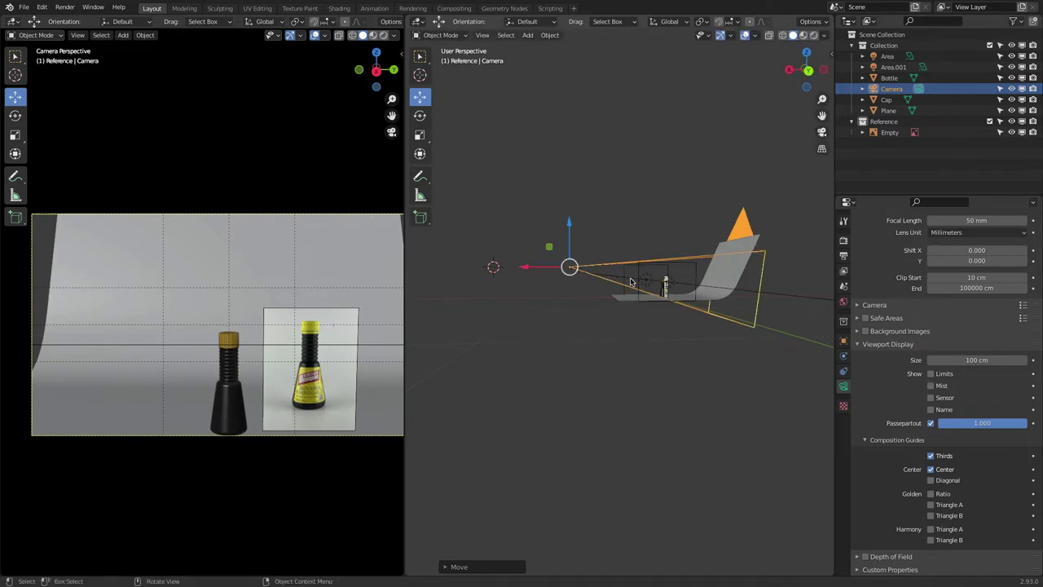
click(419, 136)
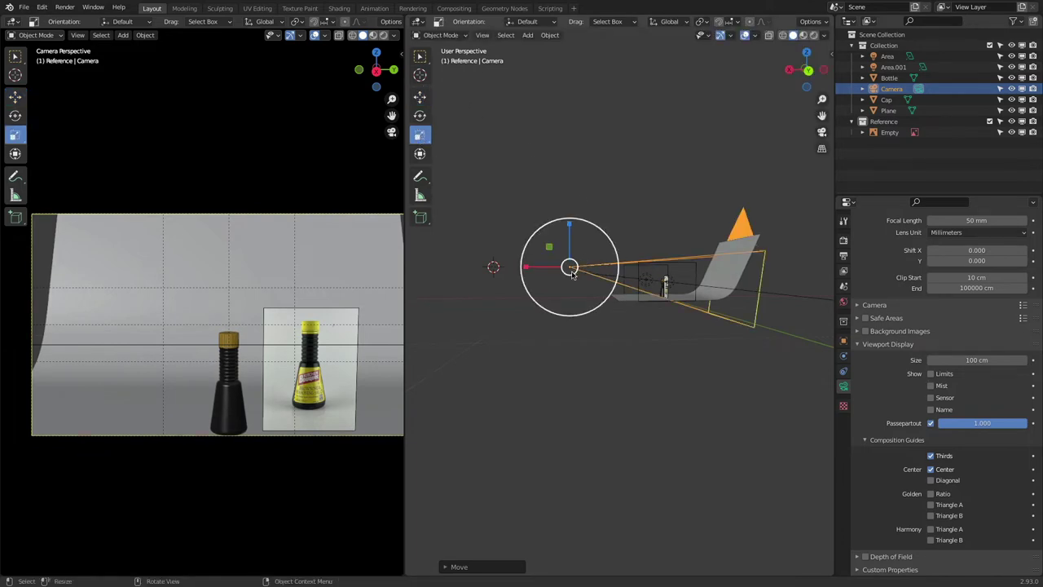
drag(573, 273, 570, 269)
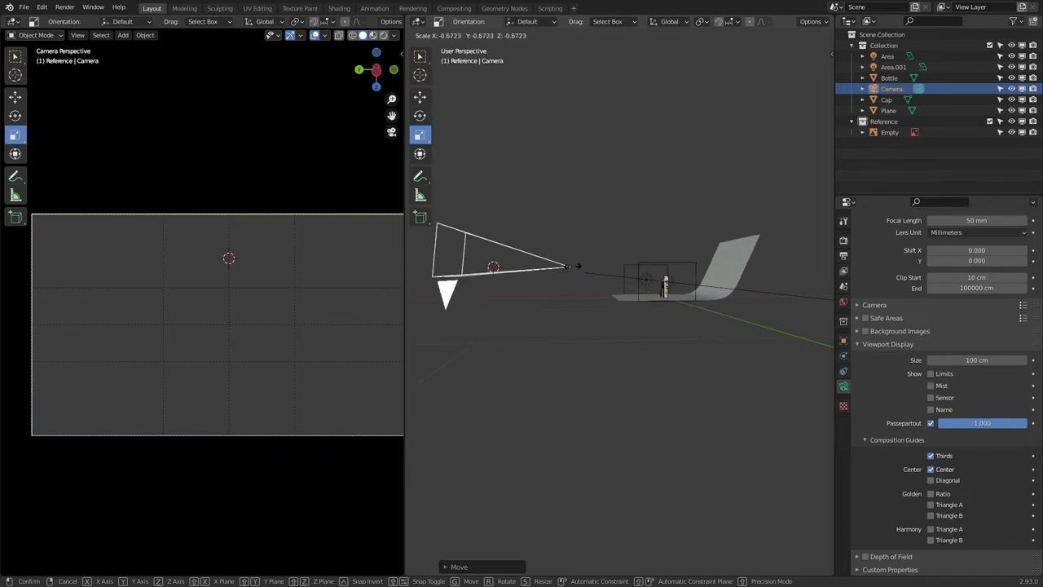
click(569, 266)
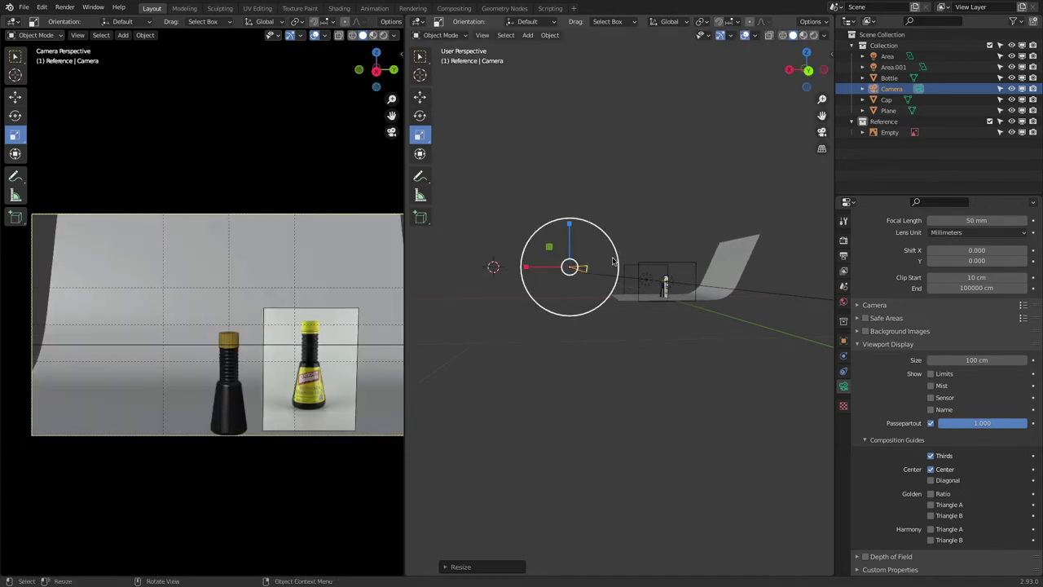
key(s)
click(623, 241)
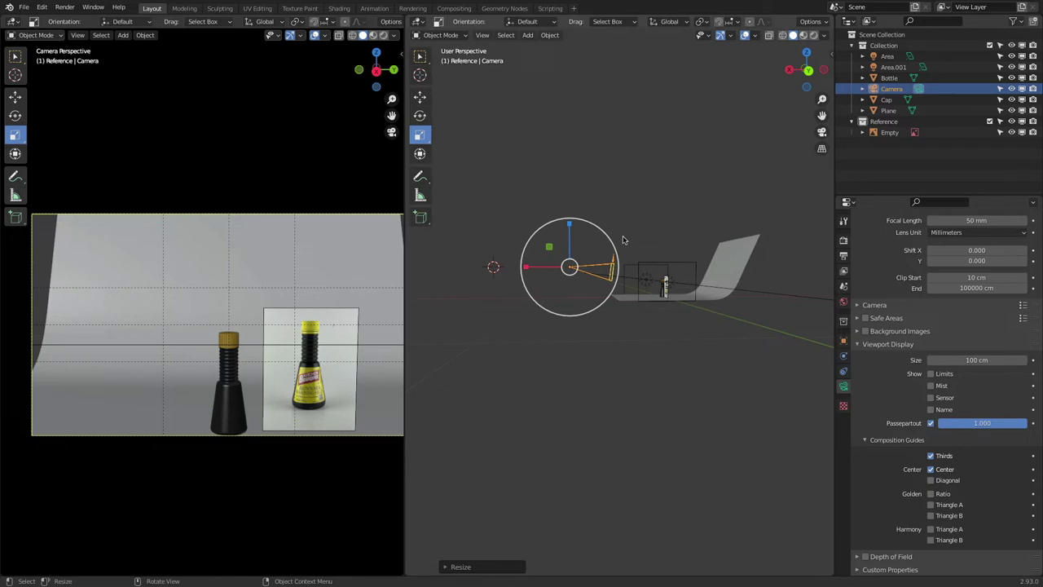
- Move the camera slightly closer along X and lower it so the whole bottle sits within the frame
click(420, 97)
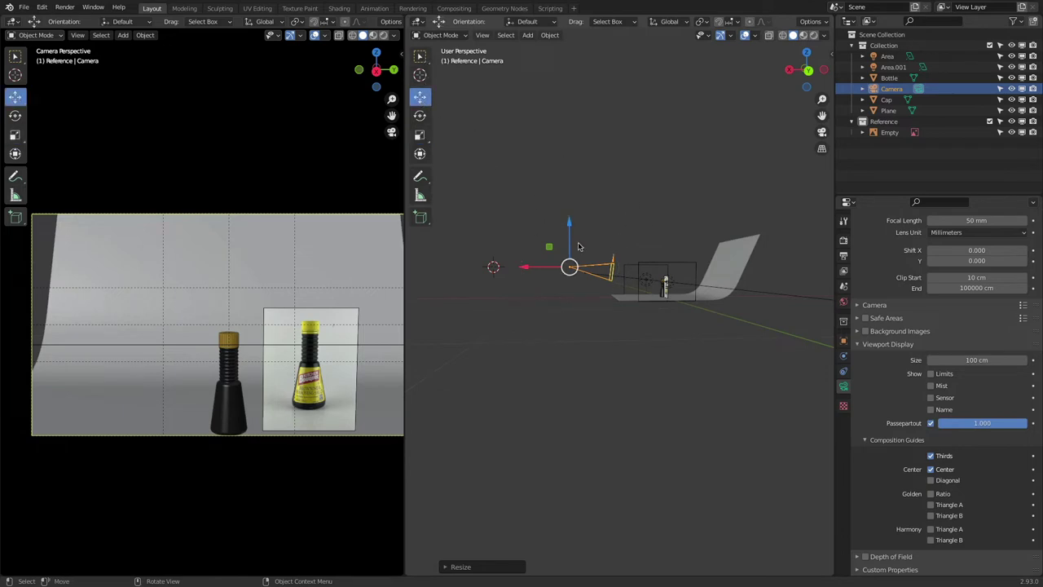
drag(532, 267, 590, 238)
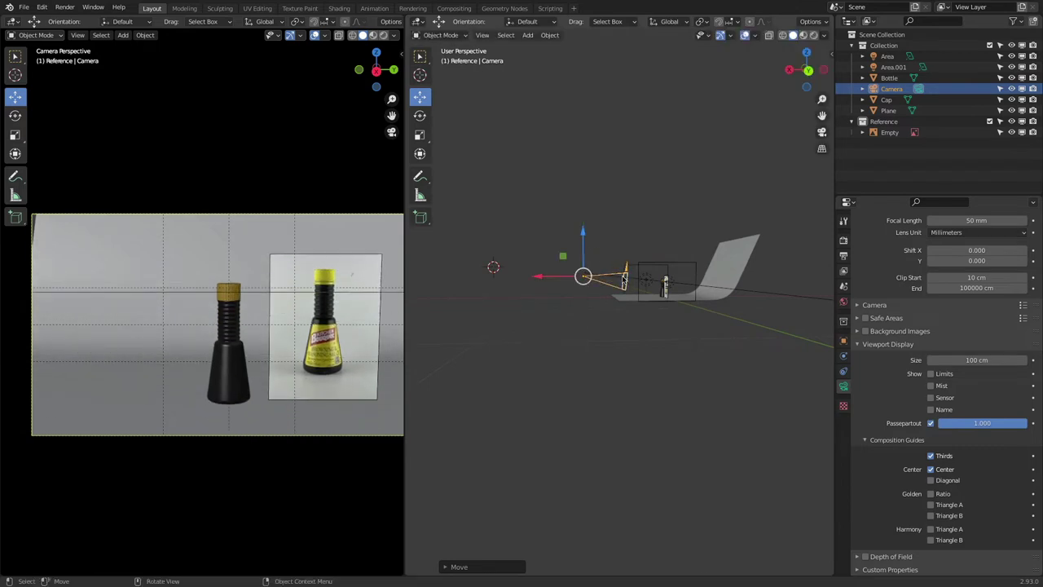
key(g)
key(Escape)
- Scale the camera object down further to a small marker
key(s)
click(597, 280)
key(s)
click(590, 285)
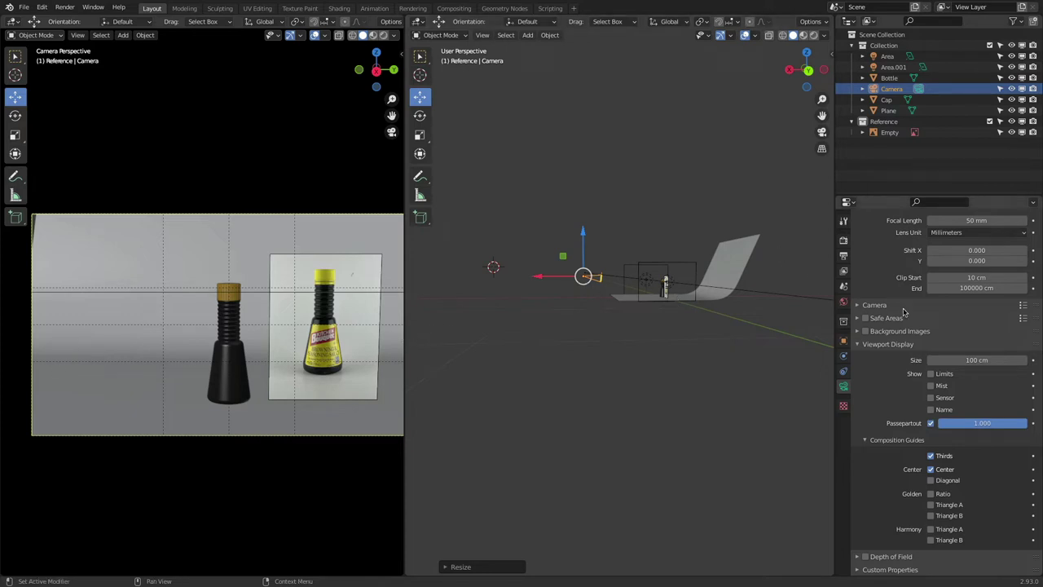
- Set the scene's render resolution to 1000 by 1000 px
scroll(885, 291, up, 2)
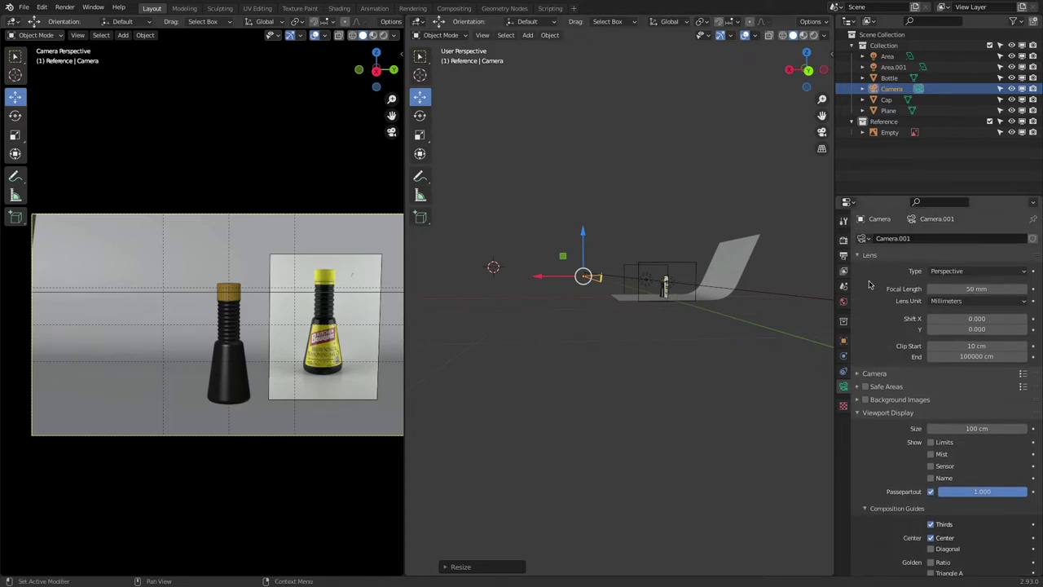
click(844, 242)
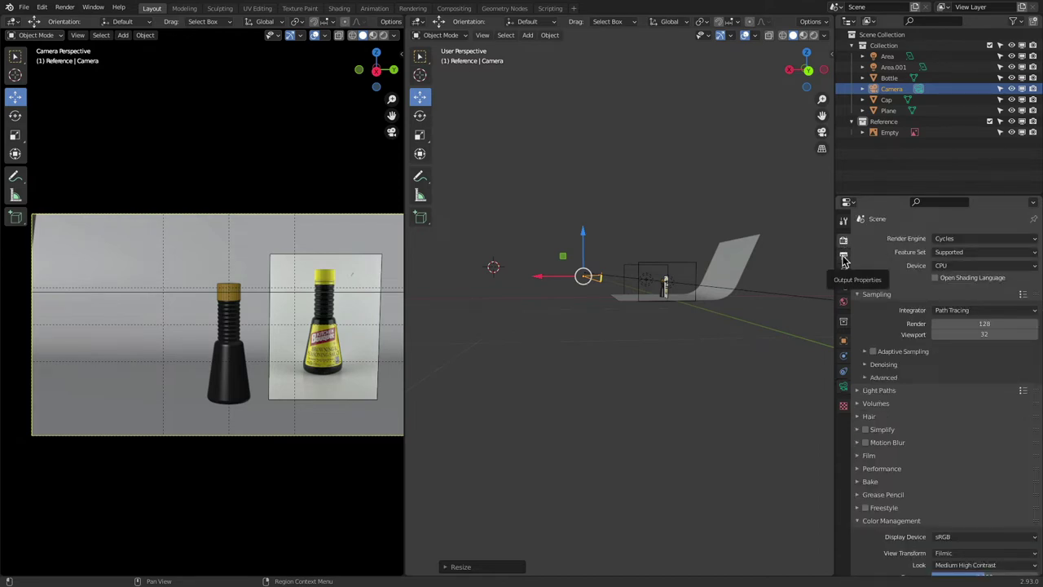
click(843, 258)
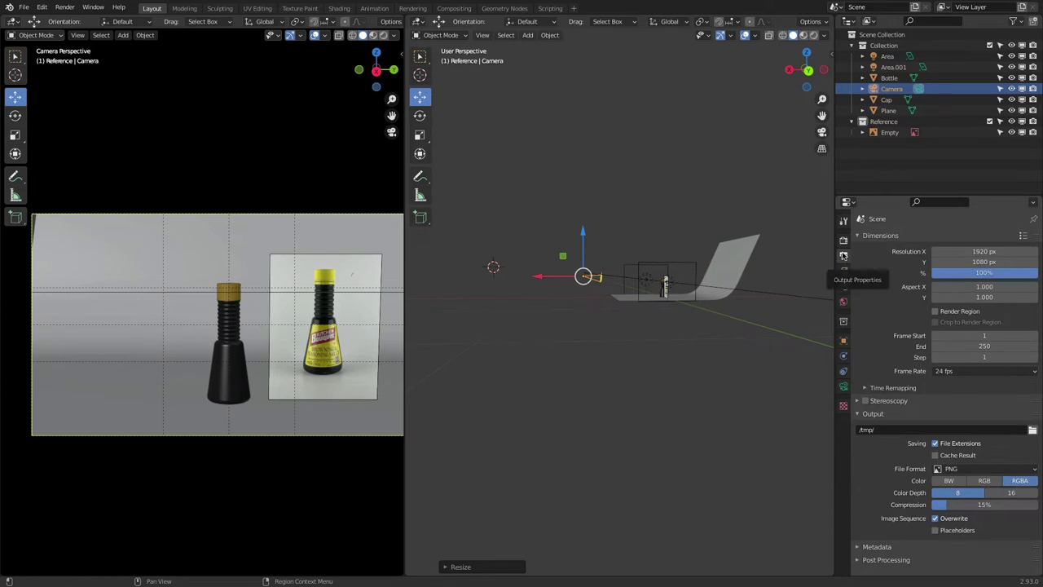
click(973, 251)
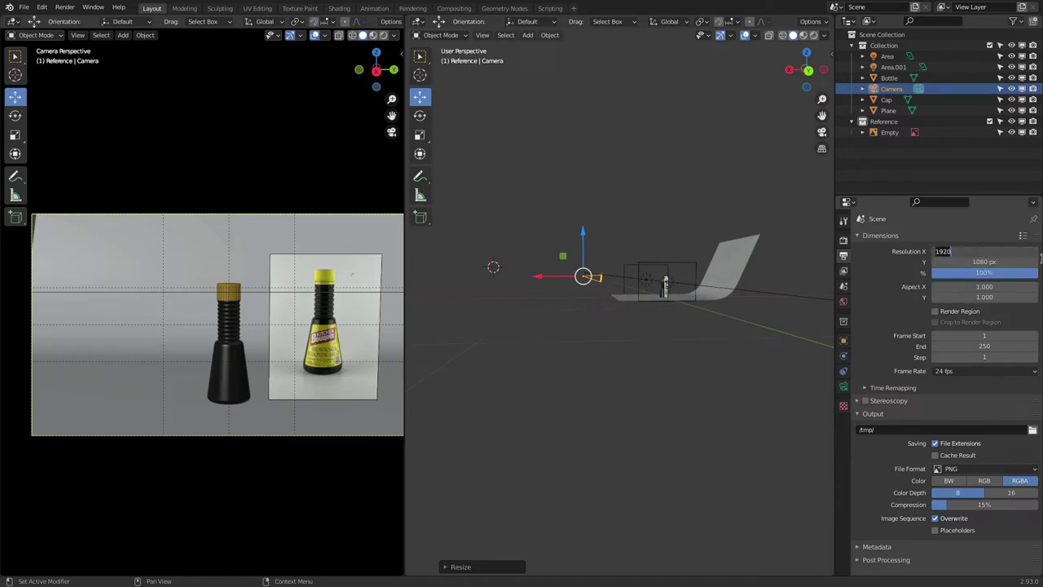
text(1000)
key(Tab)
text(10)
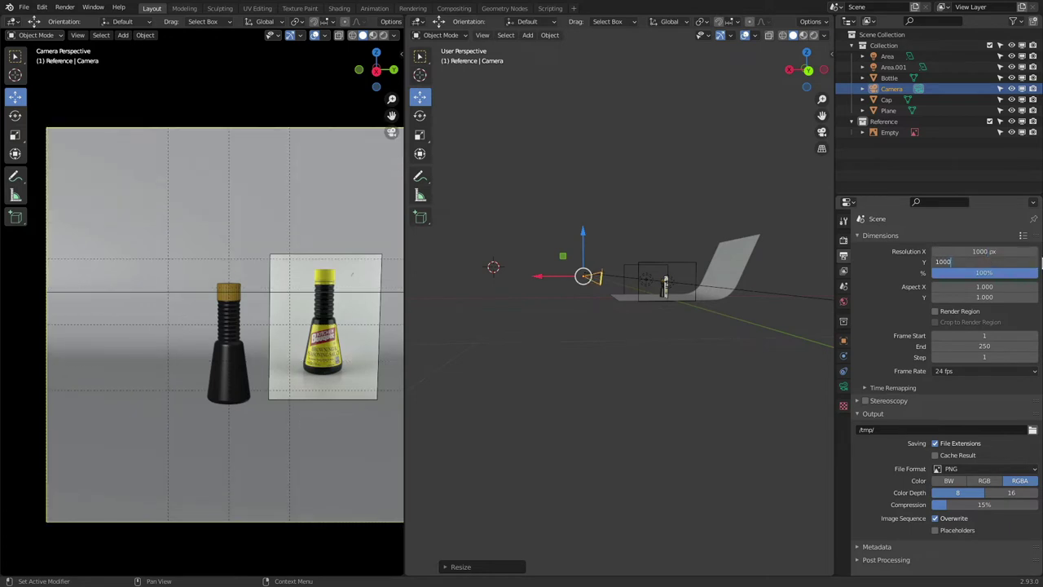
text(00)
key(Return)
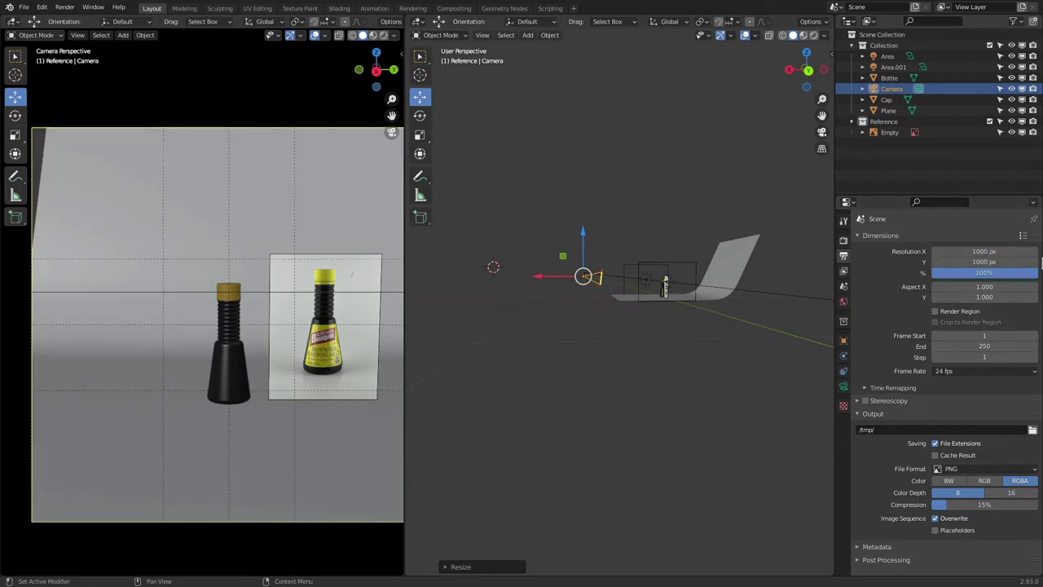
- Try a tall portrait render resolution of 500 by 1000 px for the scene
click(1036, 251)
text(5)
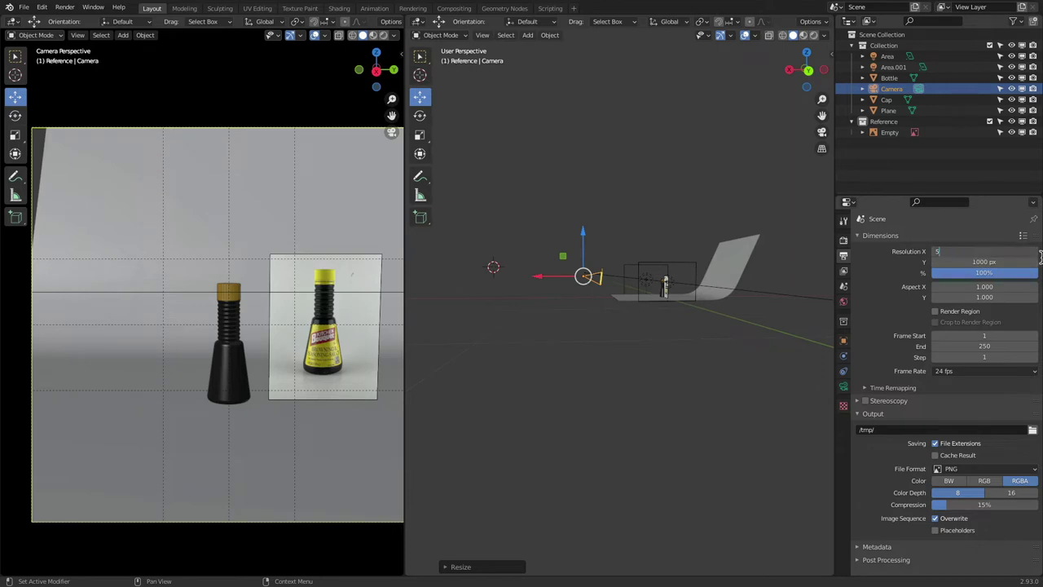
text(00)
key(Tab)
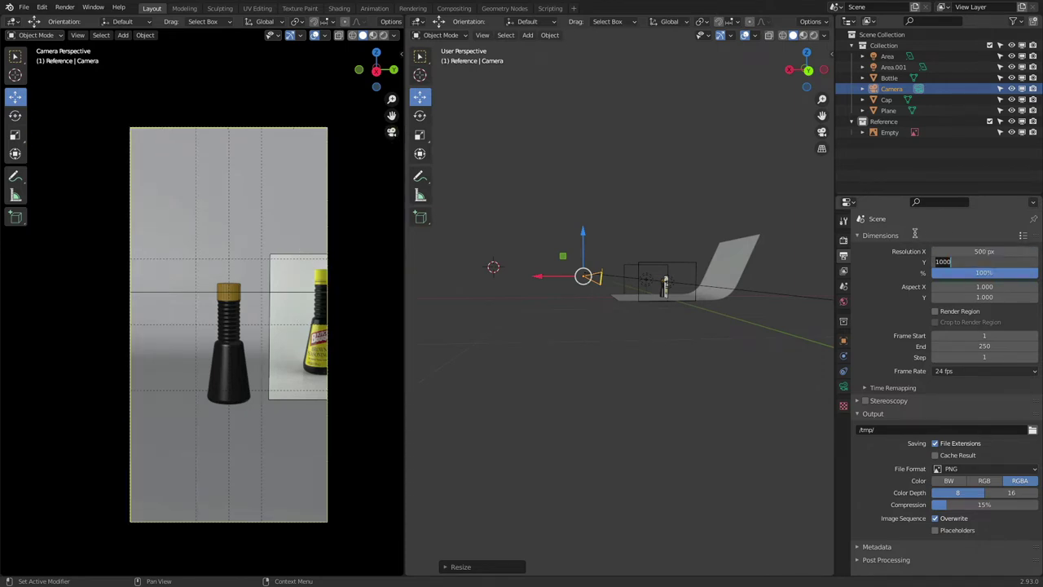
- Try a wide landscape render resolution of 1000 by 500 px for the scene
click(1037, 252)
text(1000)
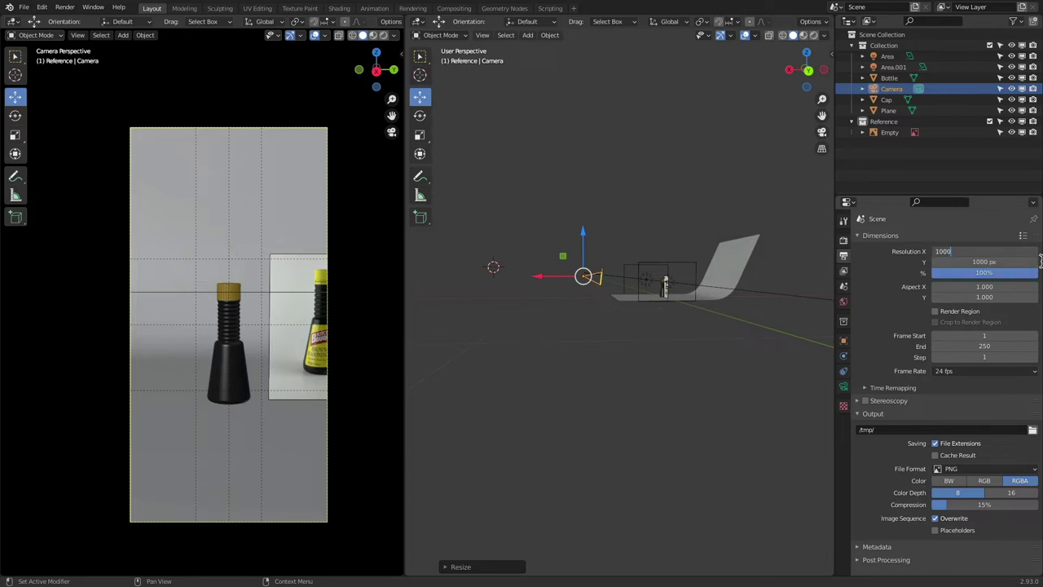
key(Tab)
text(5)
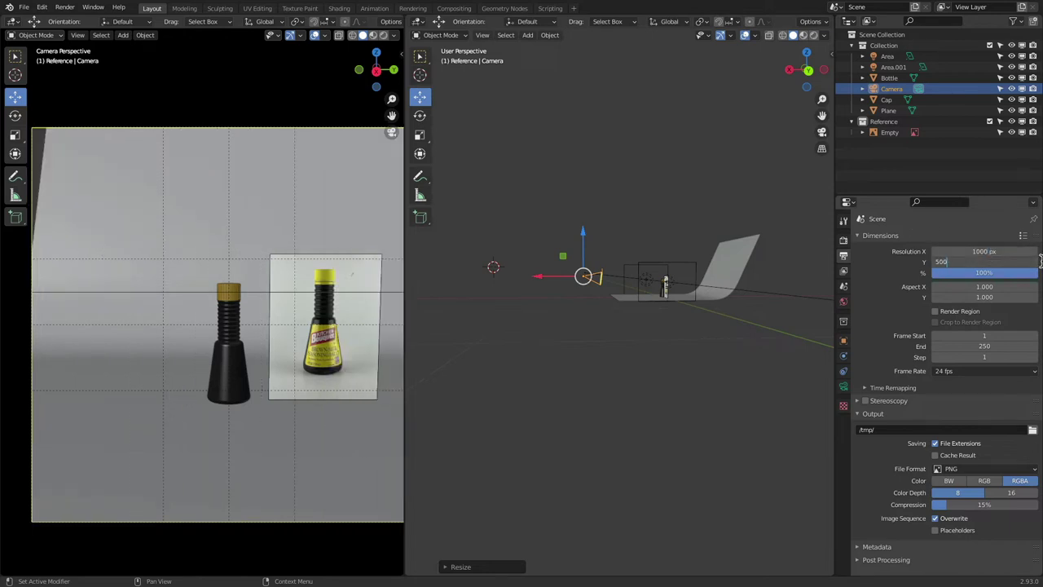
text(00)
key(Return)
- Set the scene's render resolution to a portrait format of 700 by 1000 px
click(993, 251)
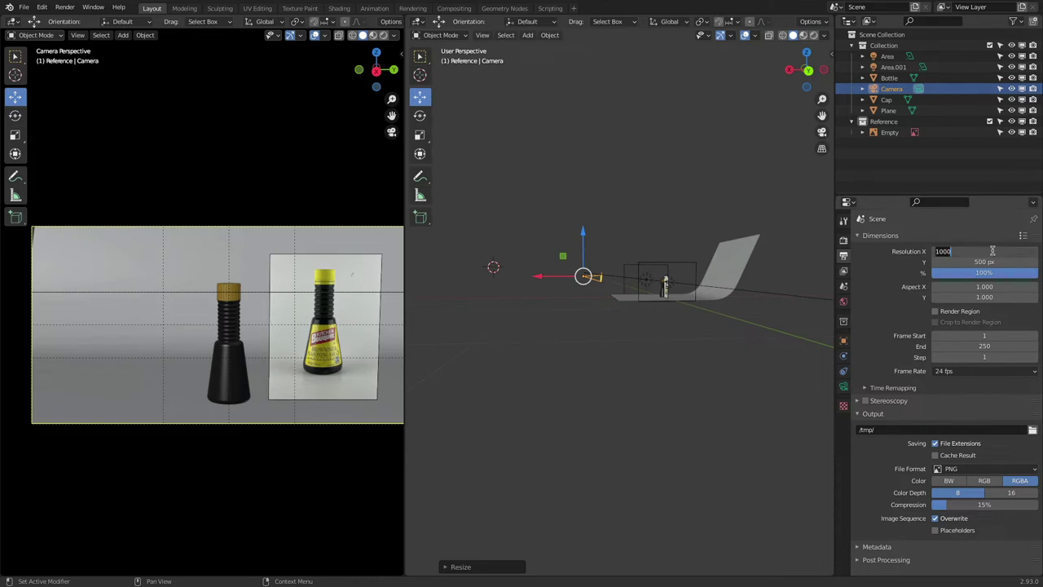
text(500)
key(Tab)
text(1000)
key(Return)
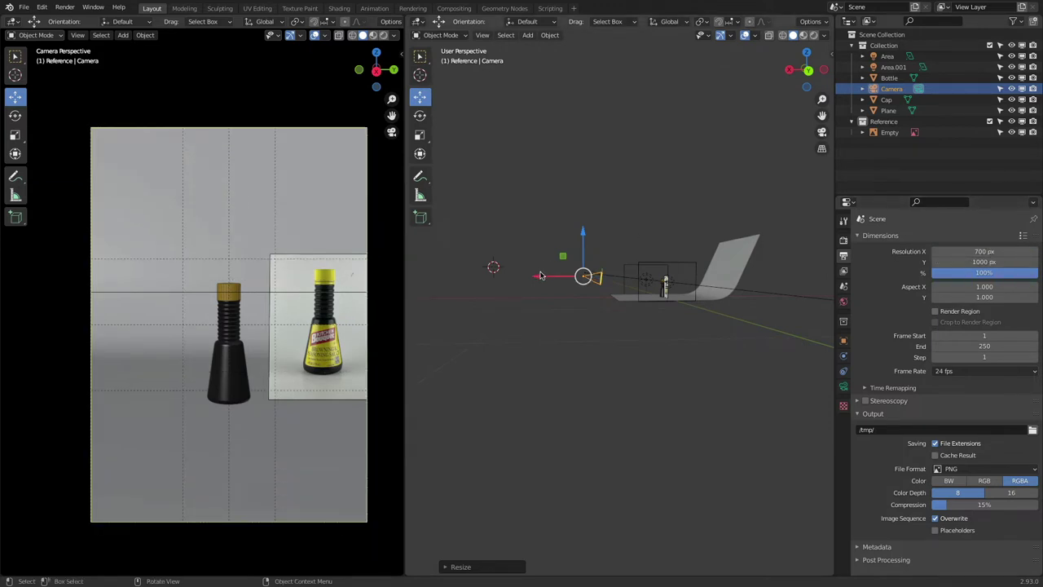
- Open the camera's lens settings and set its focal length to 90 mm
click(843, 387)
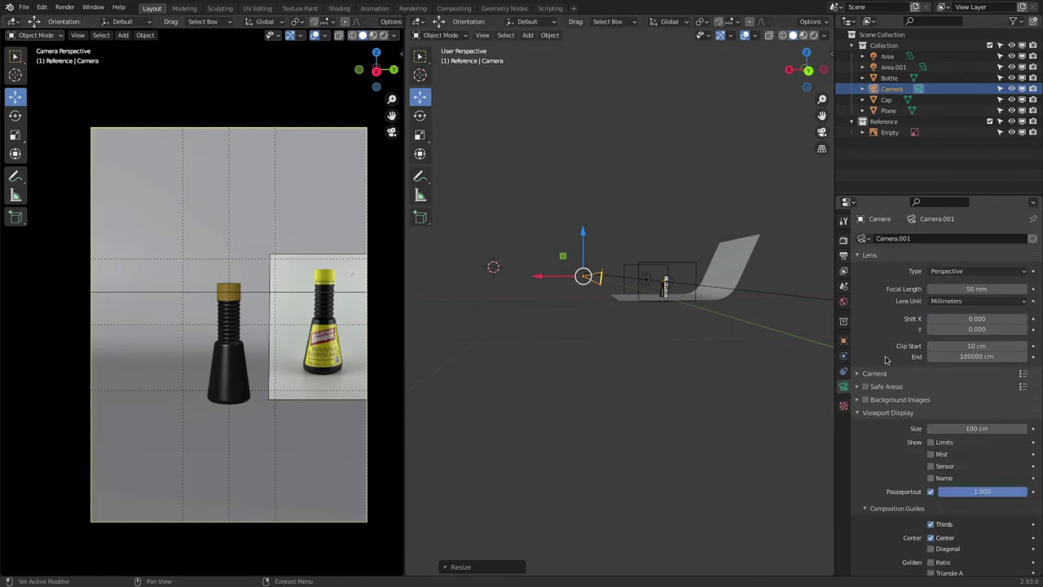
drag(972, 290, 896, 289)
drag(543, 277, 607, 294)
double_click(977, 289)
text(91)
key(Return)
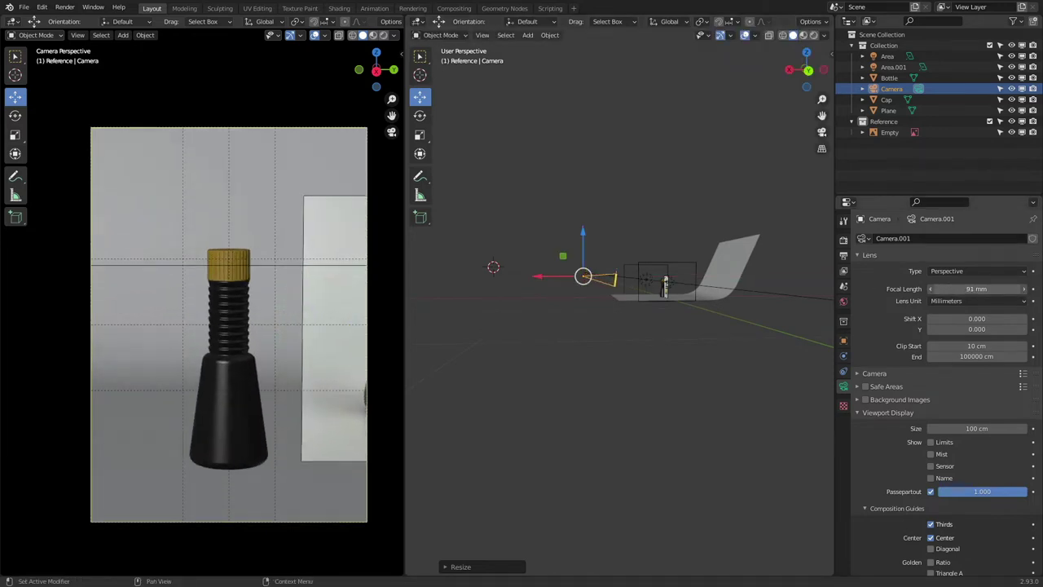
mouse_move(977, 289)
mouse_down()
mouse_move(986, 289)
mouse_move(966, 289)
mouse_up()
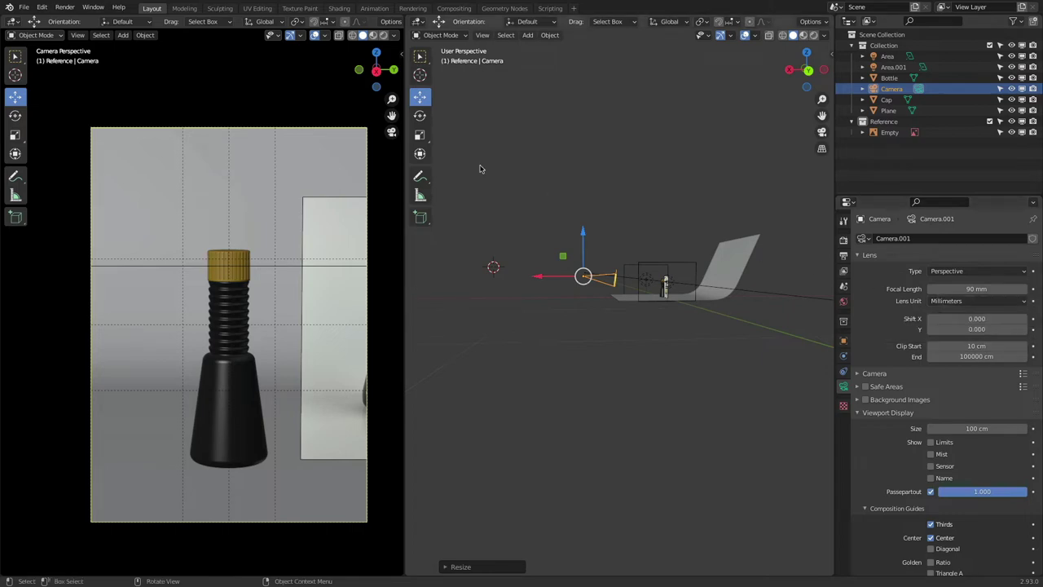
- Switch to Finder, preview IMG_9606.PNG to check the phone's zoom setting for the reference photo, and return to Blender
key(super+Tab)
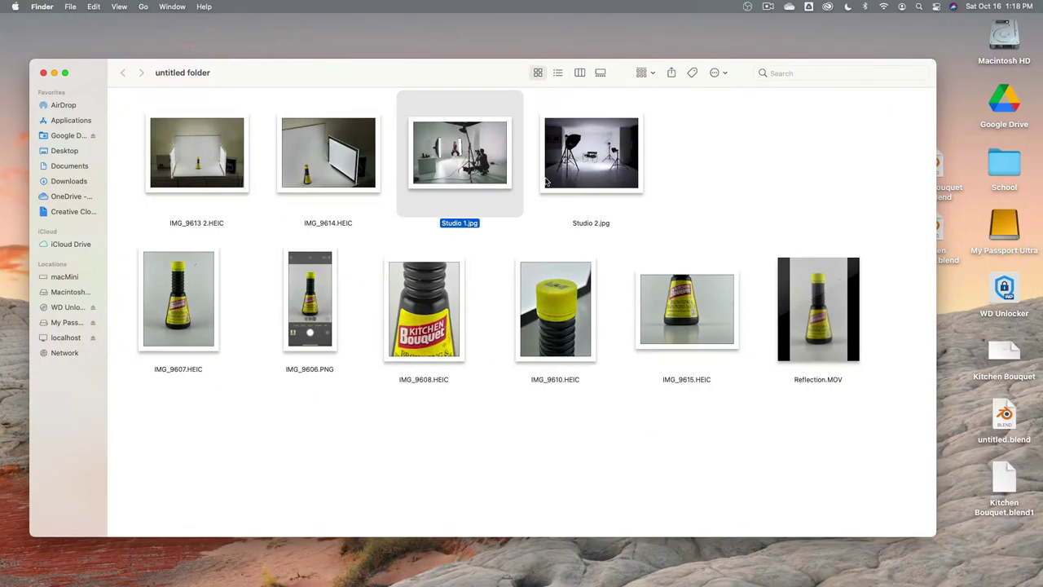
click(306, 289)
key(space)
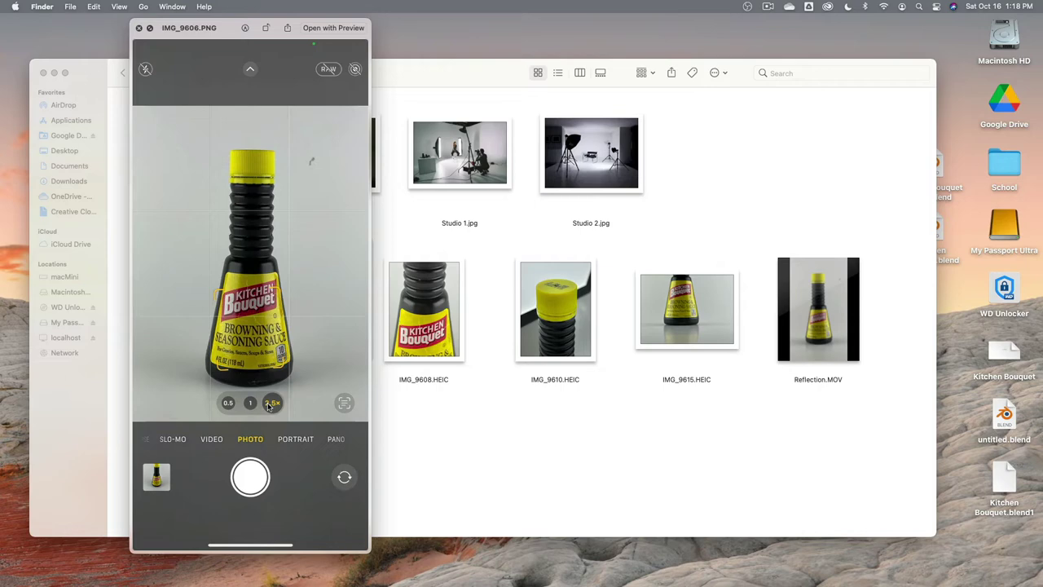
key(super+Tab)
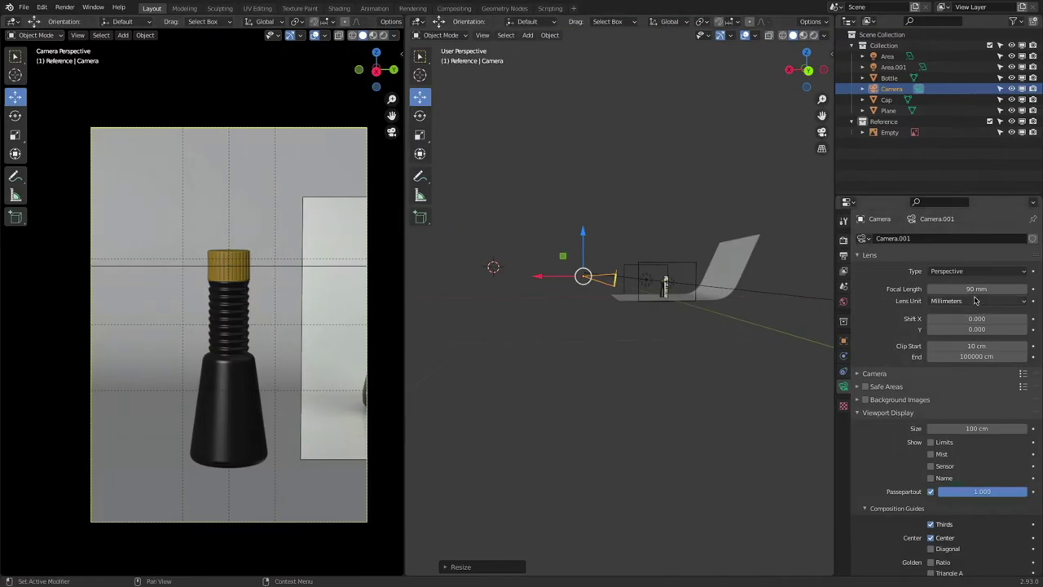
- Try focal lengths of 45 mm and 7 mm on the camera and restore the 90 mm lens
double_click(975, 288)
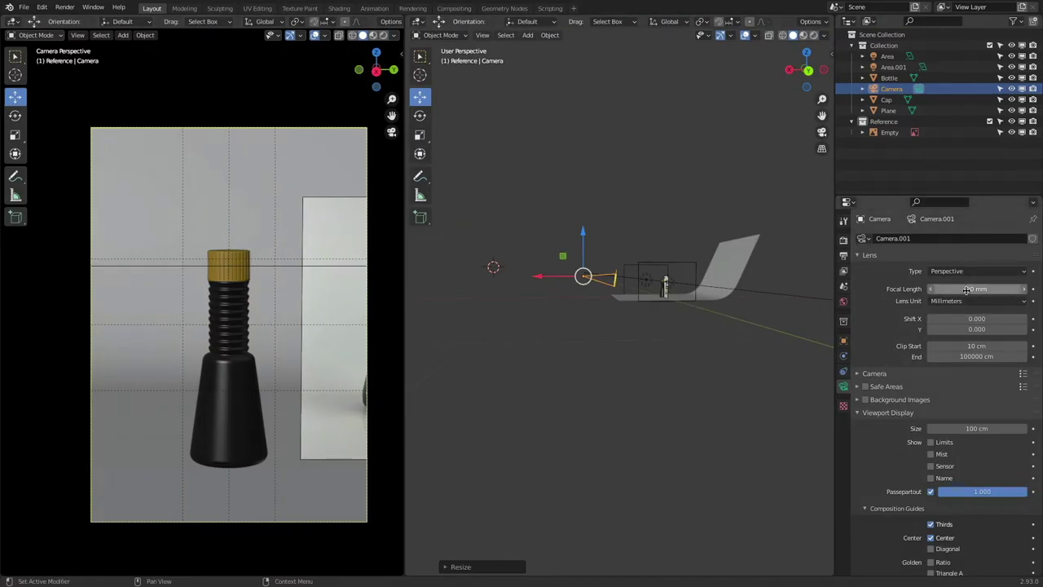
text(45)
key(Return)
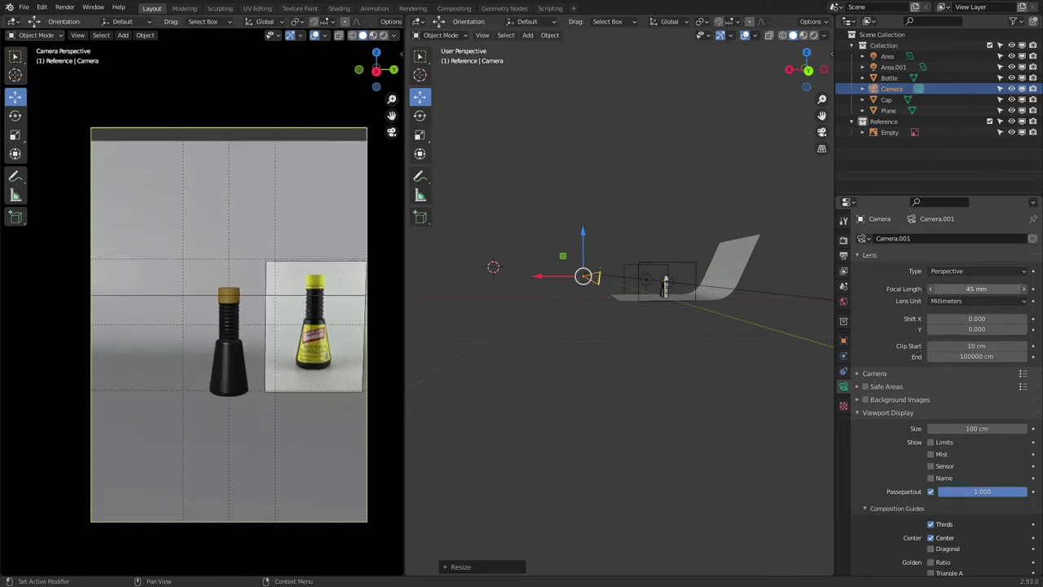
drag(976, 288, 918, 289)
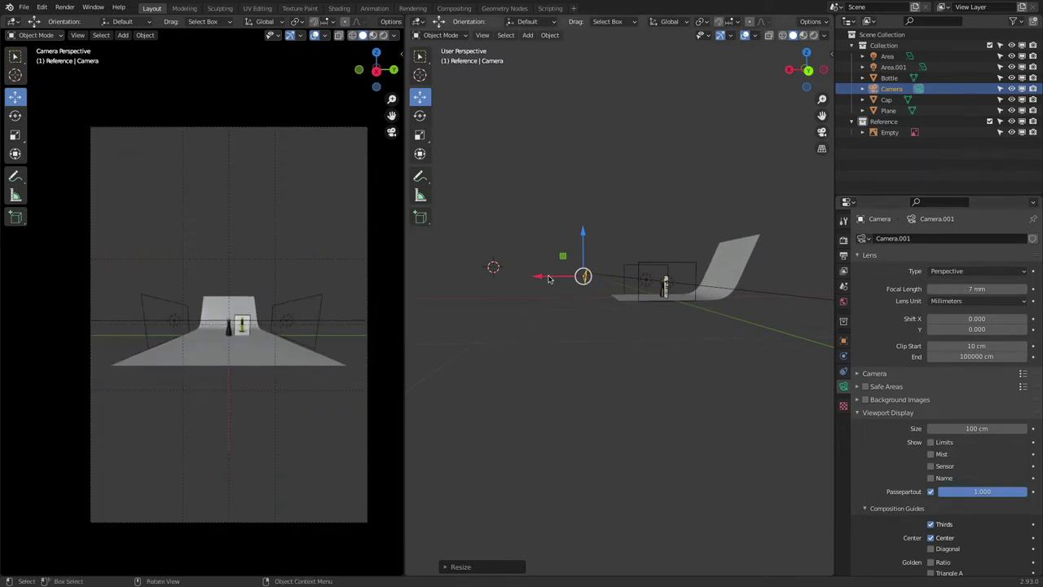
mouse_move(548, 279)
mouse_down()
mouse_move(585, 282)
mouse_move(558, 285)
mouse_up()
mouse_move(977, 288)
mouse_down()
mouse_move(1033, 288)
mouse_move(989, 288)
mouse_up()
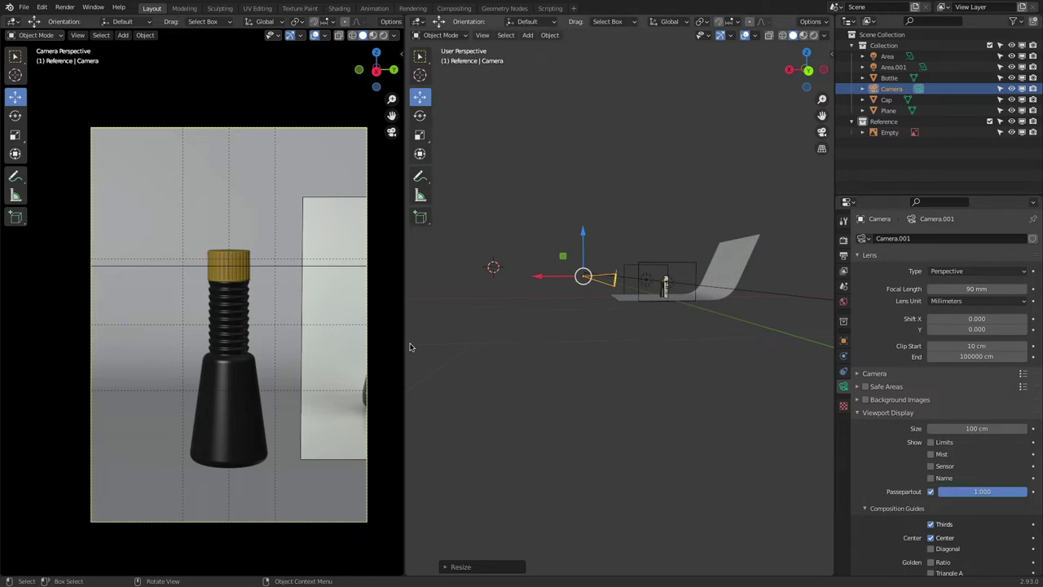
- Lower the camera and, in a wireframe back orthographic view, tilt it upward about 5° so the whole bottle is in frame
drag(586, 234, 589, 246)
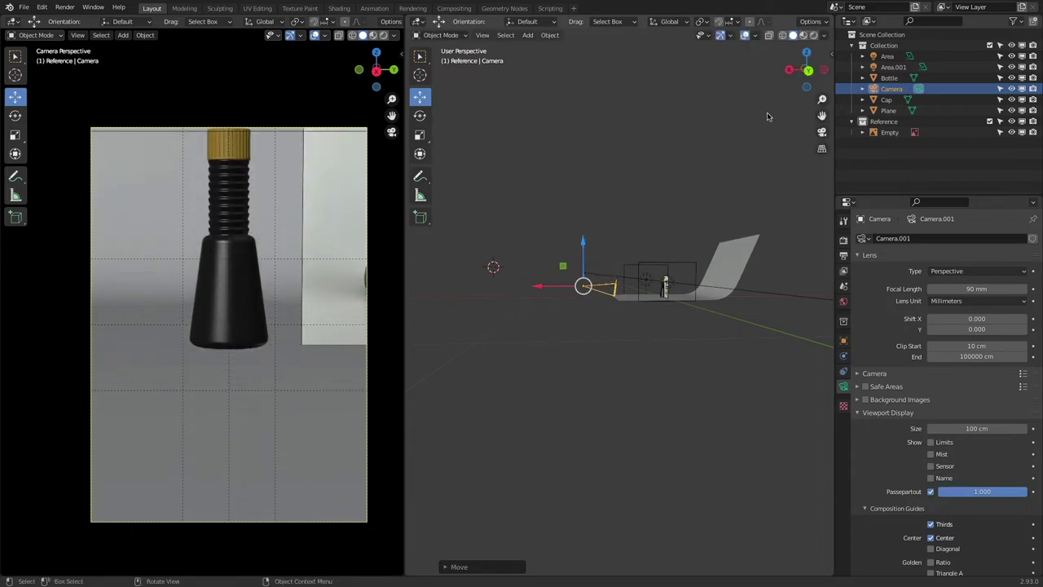
click(807, 72)
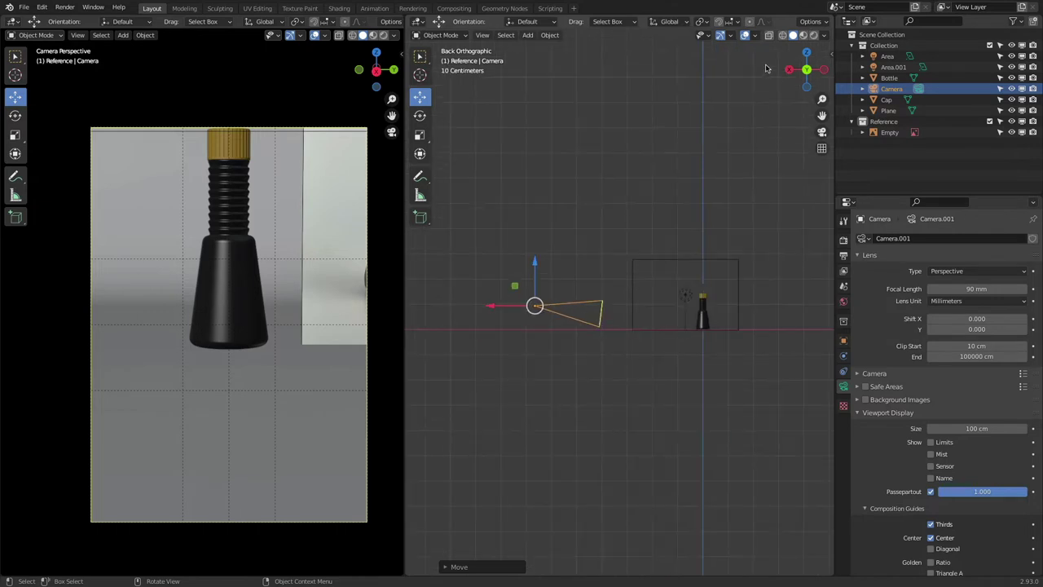
click(783, 35)
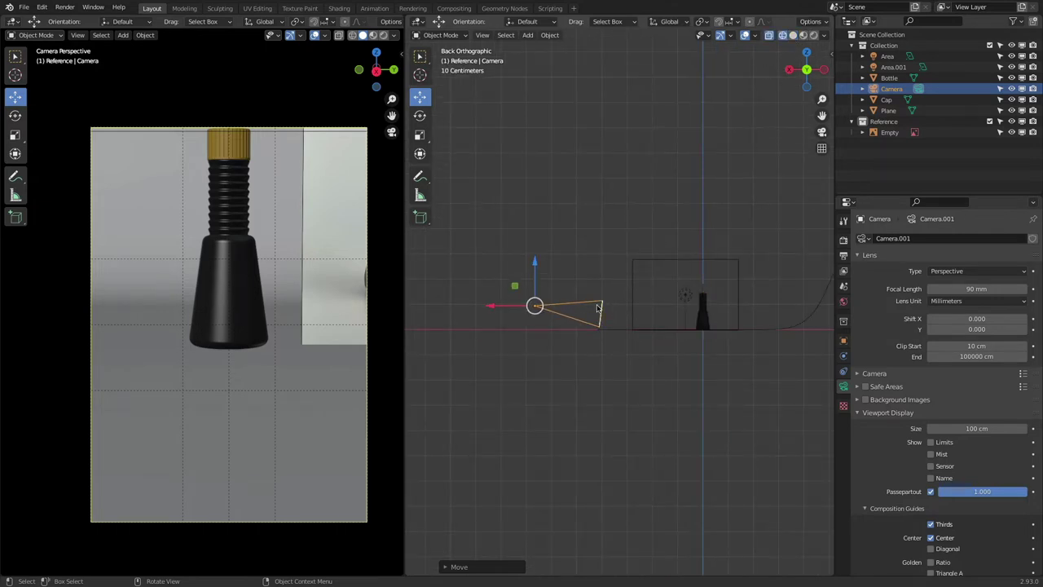
drag(534, 266, 564, 261)
key(r)
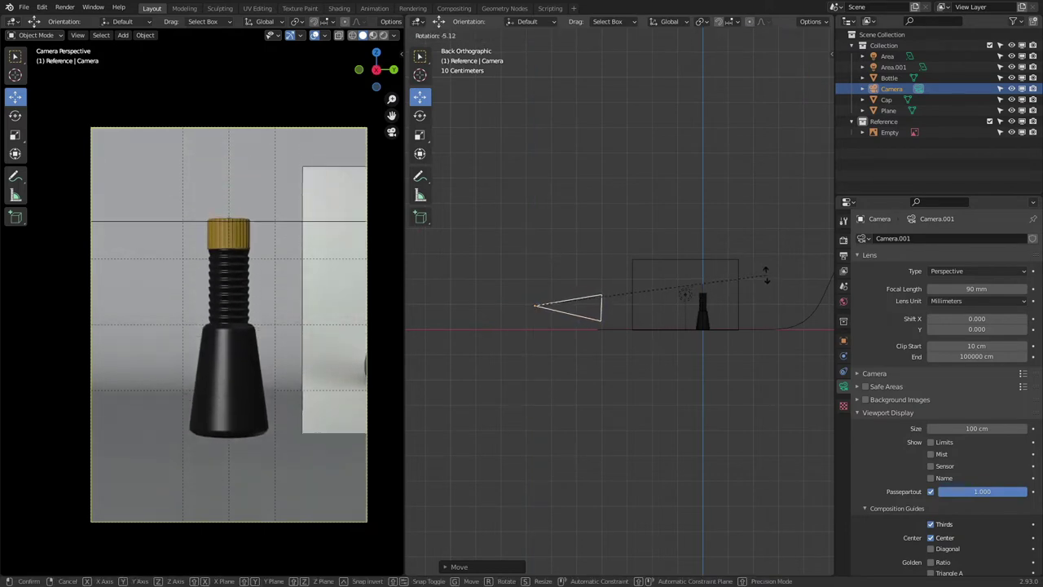
click(766, 277)
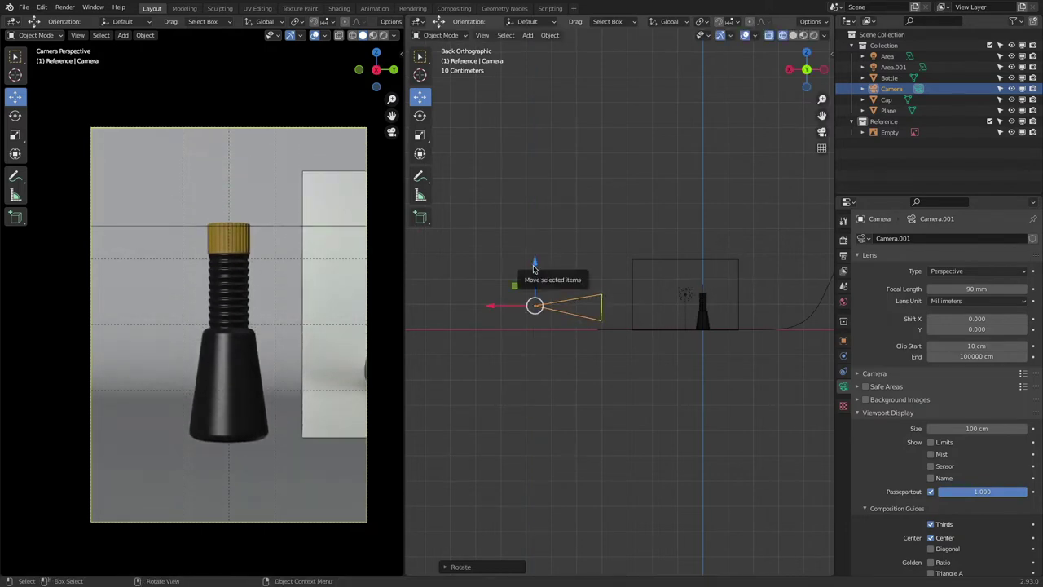
- Raise the camera along Z and tilt it downward so the whole bottle is framed from a slightly higher angle
drag(537, 271, 540, 244)
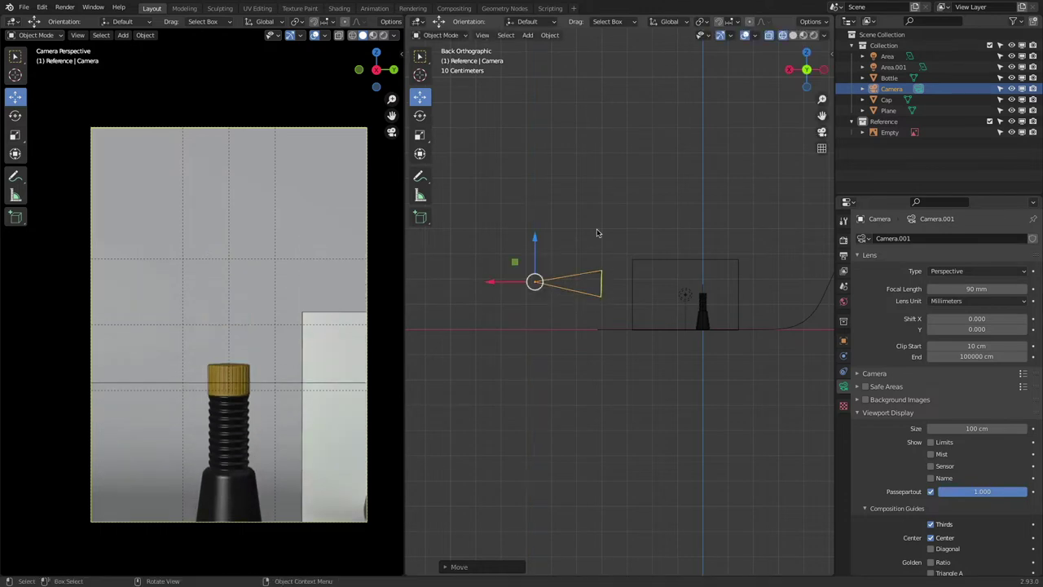
key(r)
click(550, 279)
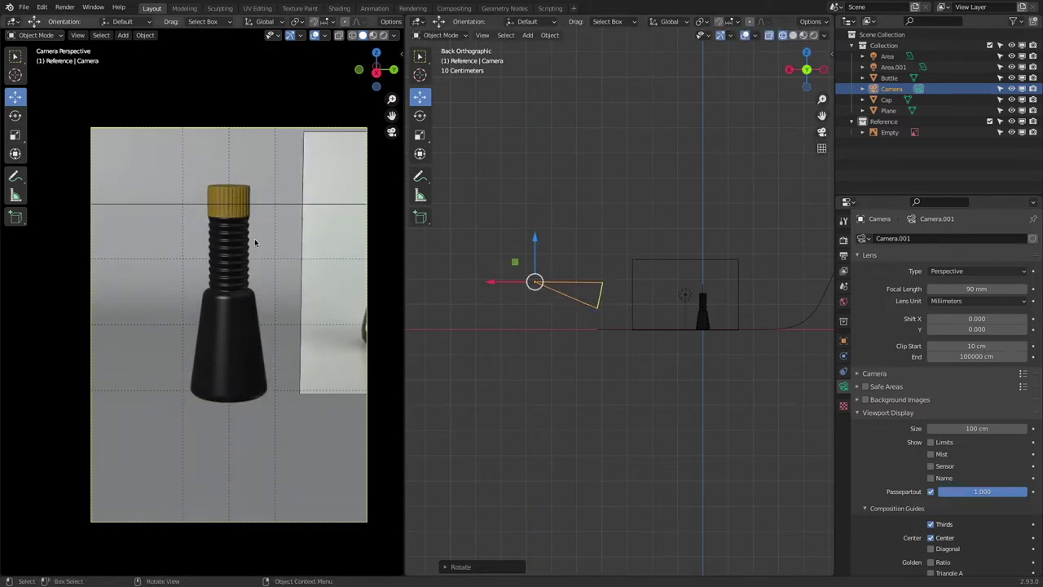
- Level the camera, move it closer to the bottle along X, and show the camera view in rendered shading
key(r)
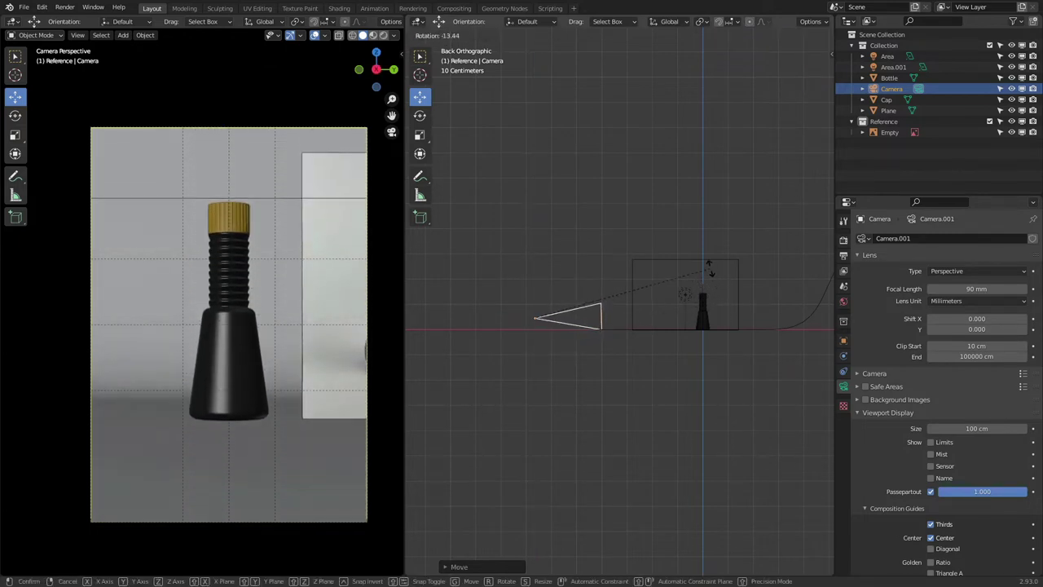
click(711, 272)
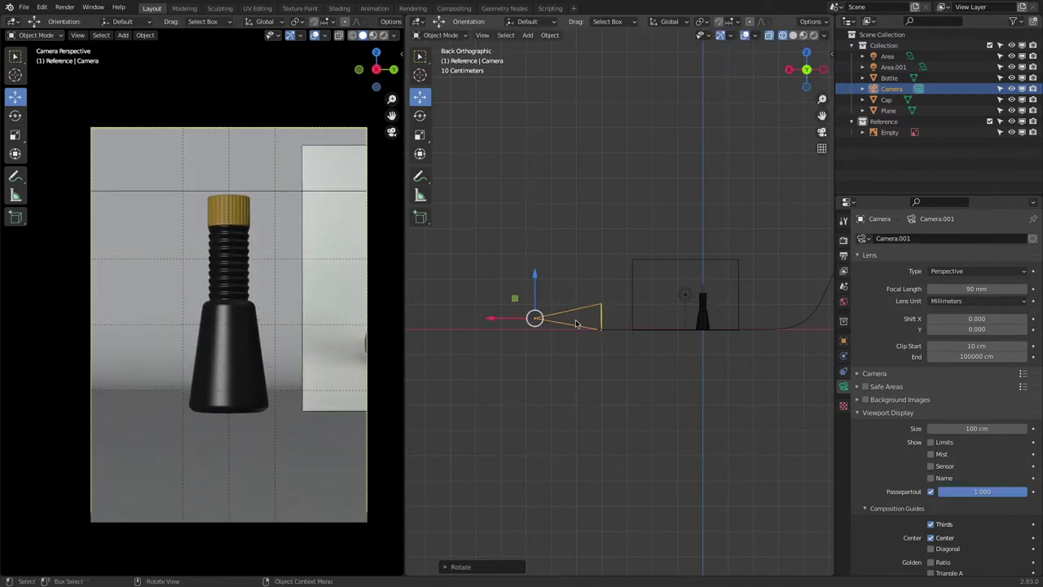
drag(490, 320, 532, 322)
click(372, 35)
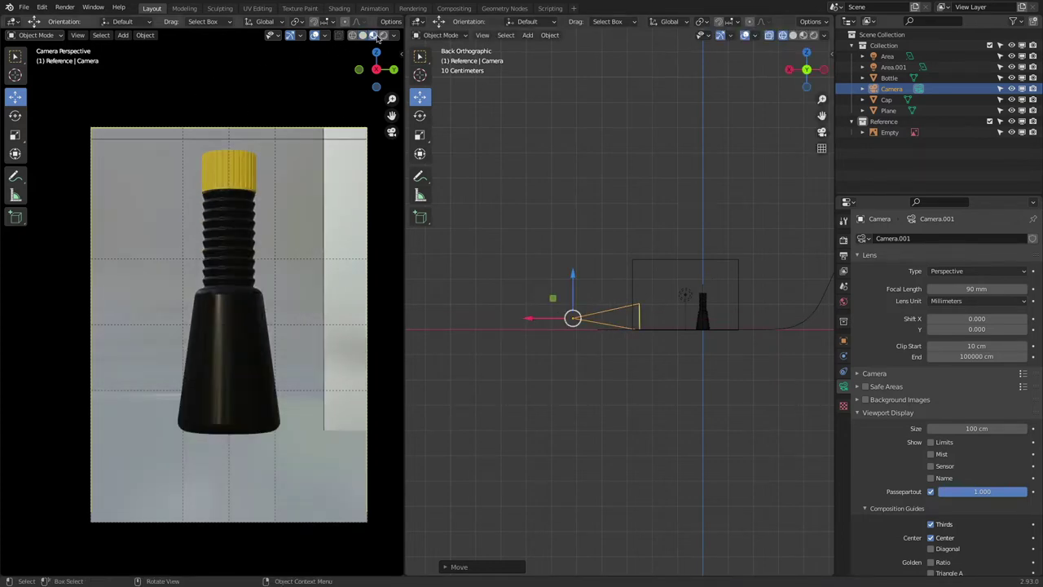
click(384, 35)
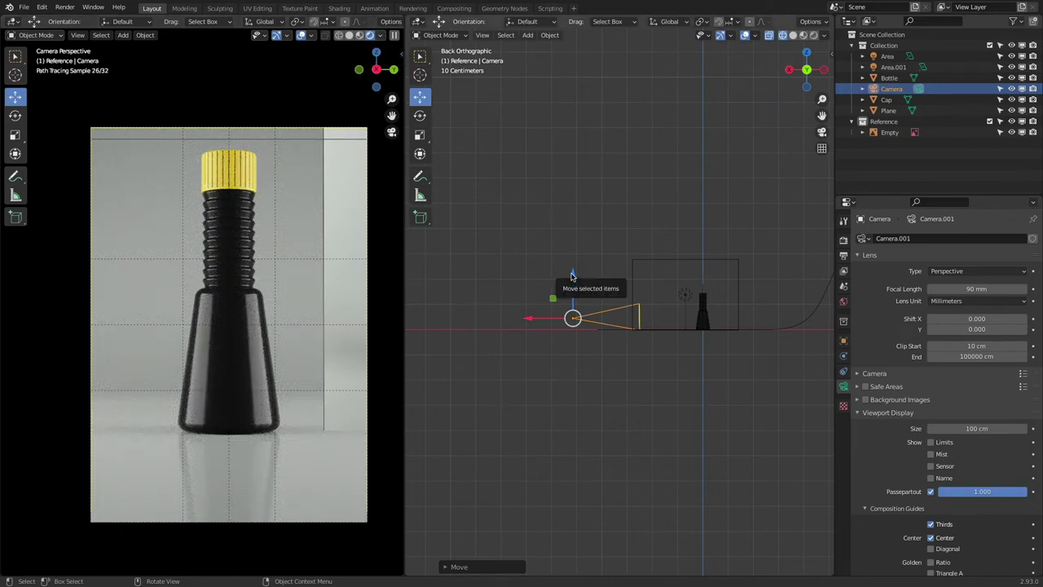
- Raise the camera and try tilting it down at the bottle, ending with the camera rotated back to level
drag(574, 276, 577, 213)
key(r)
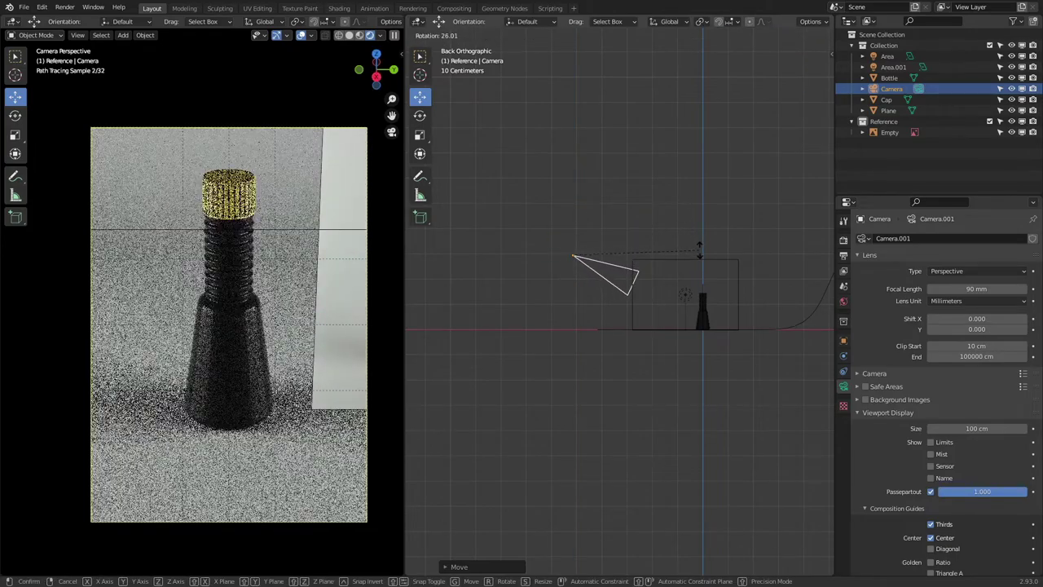
click(699, 249)
key(r)
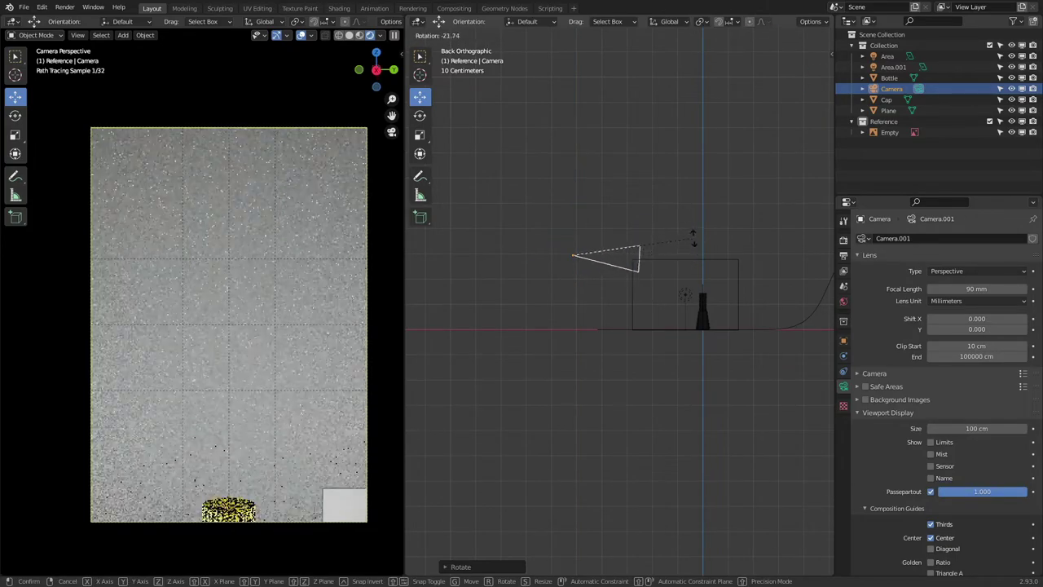
click(693, 238)
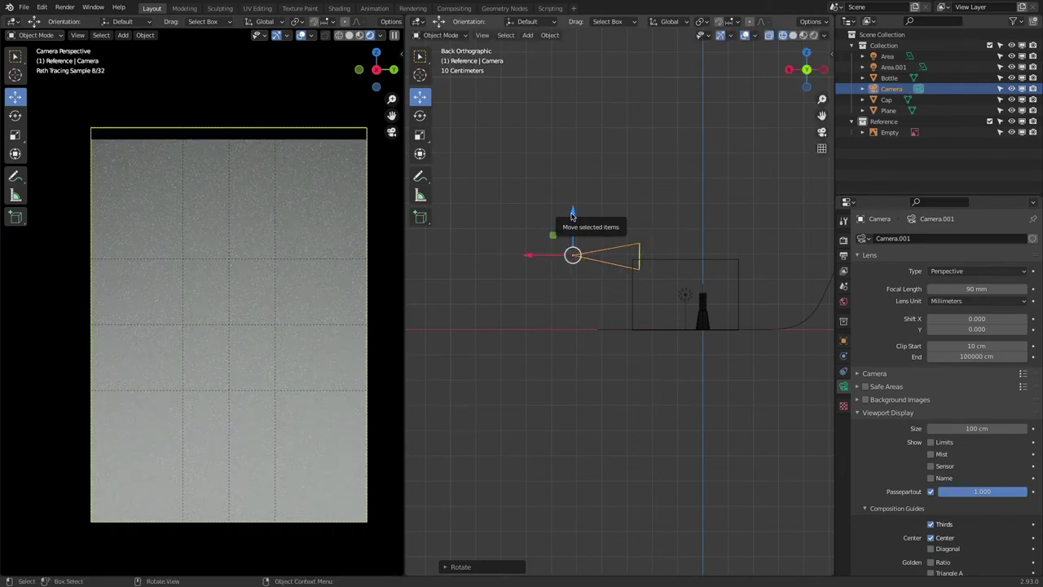
- Lower the camera slightly and tilt it down about 17° to frame the whole bottle
mouse_move(573, 217)
mouse_down()
mouse_move(578, 276)
mouse_move(582, 232)
mouse_up()
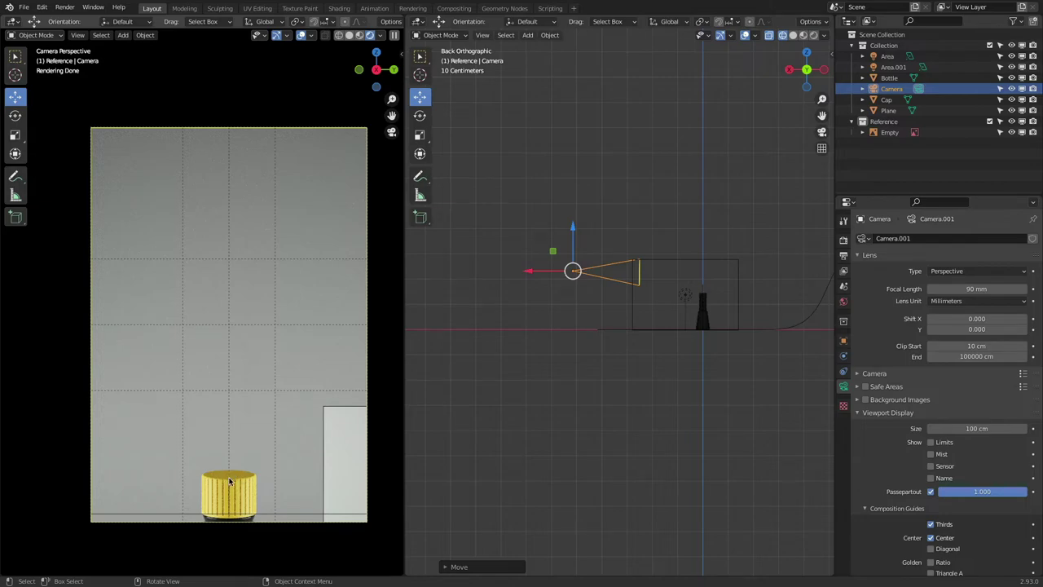
key(r)
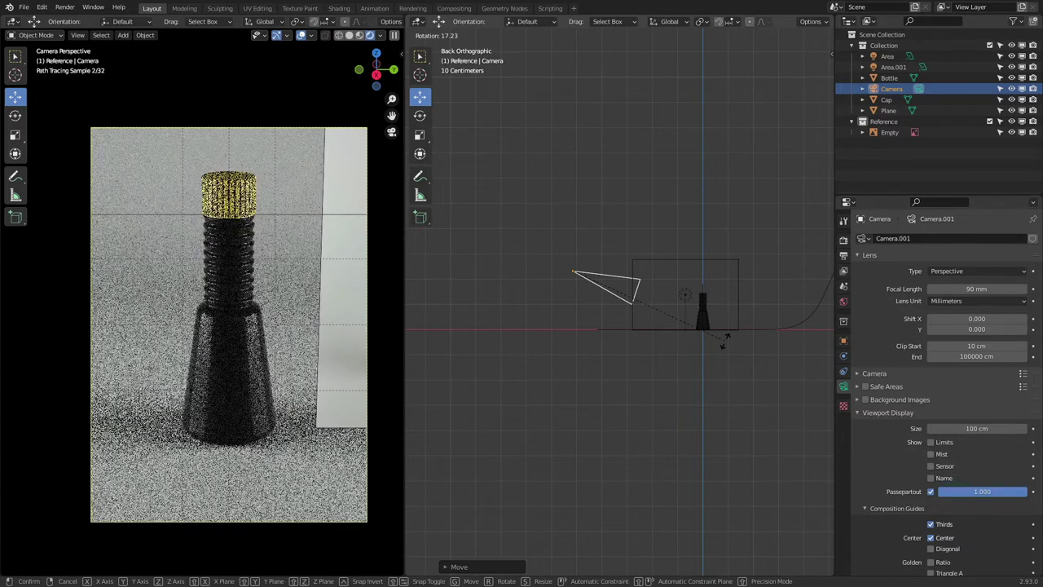
click(722, 342)
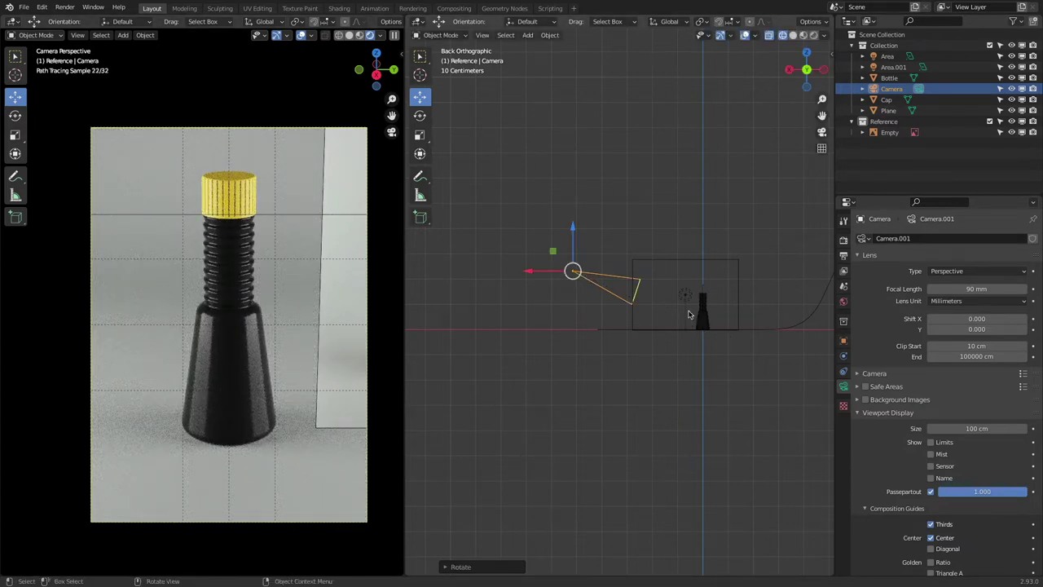
- Add a cube mesh, scale it down, and move it to floor level just behind the bottle
scroll(690, 305, down, 1)
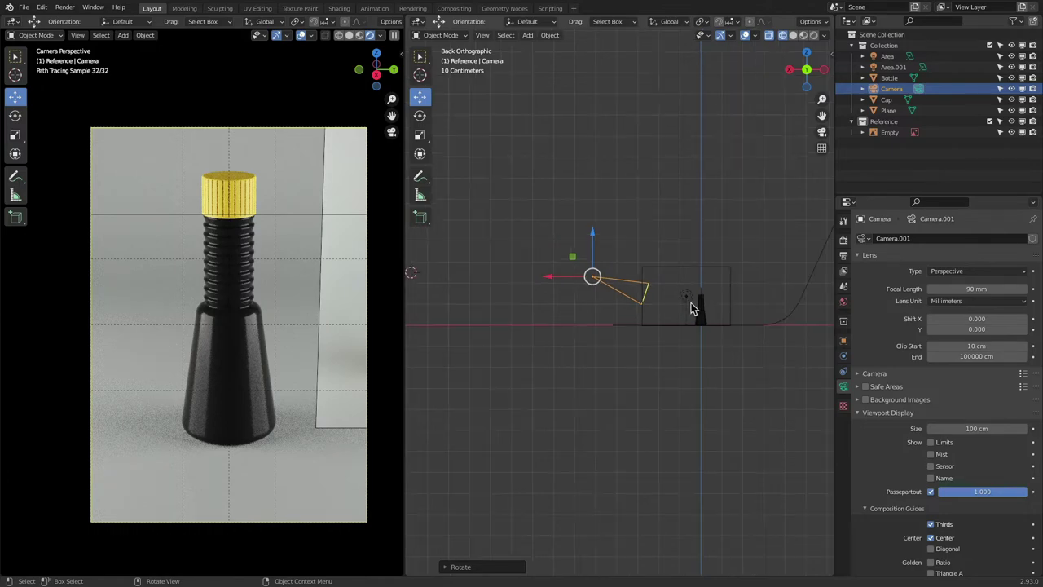
key(shift+a)
mouse_move(675, 143)
click(738, 154)
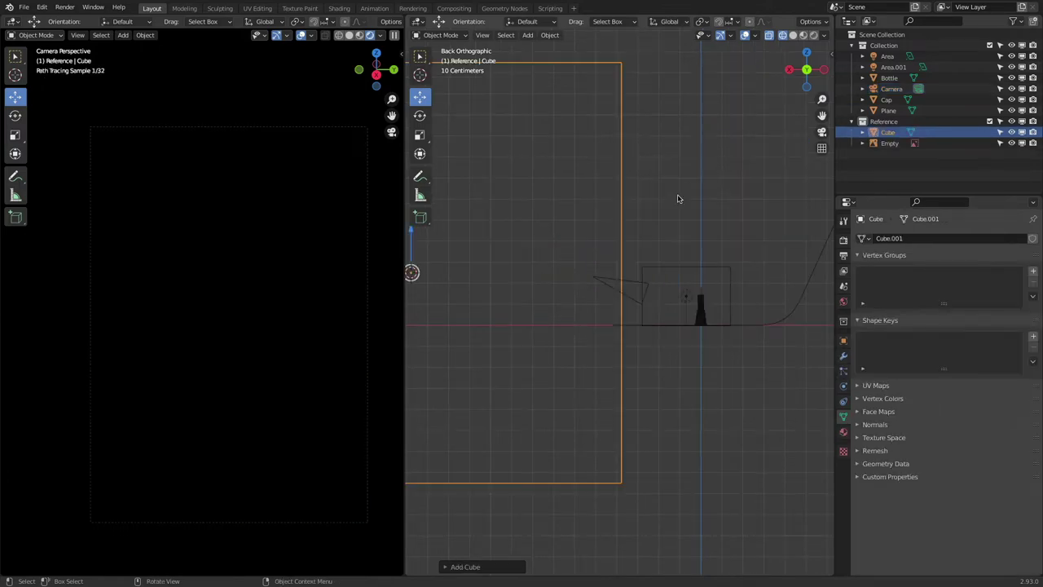
key(s)
click(477, 284)
key(Tab)
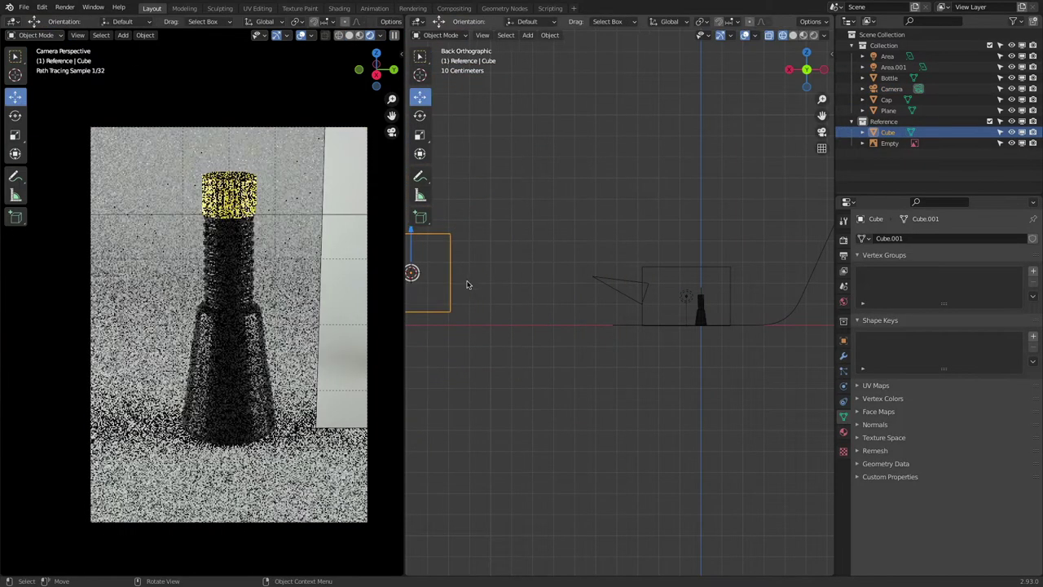
key(g)
click(748, 326)
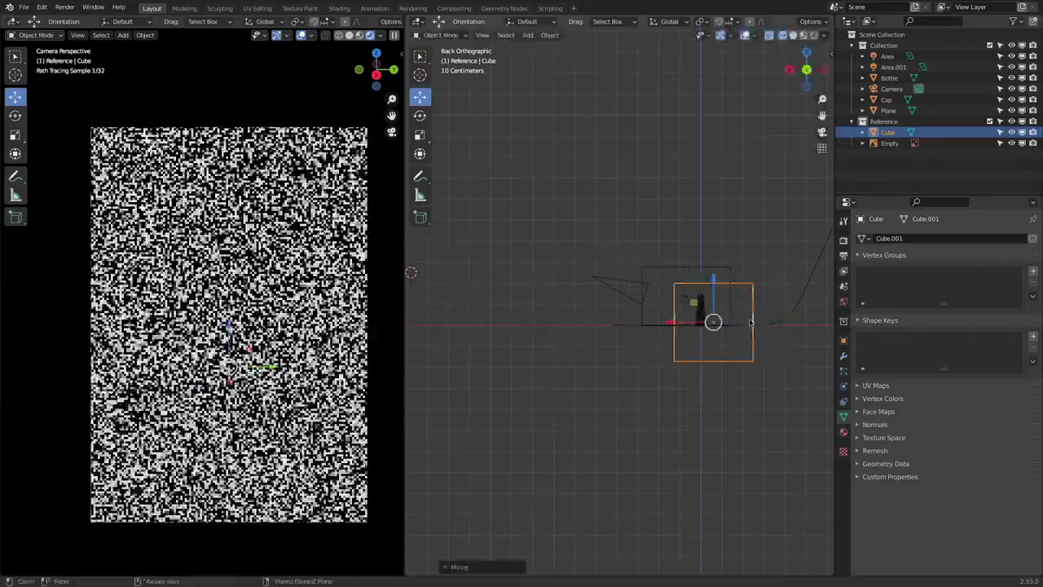
- Shrink the cube's mesh and raise its top vertices along Z to form a box about as tall as the bottle
key(Tab)
key(s)
click(721, 320)
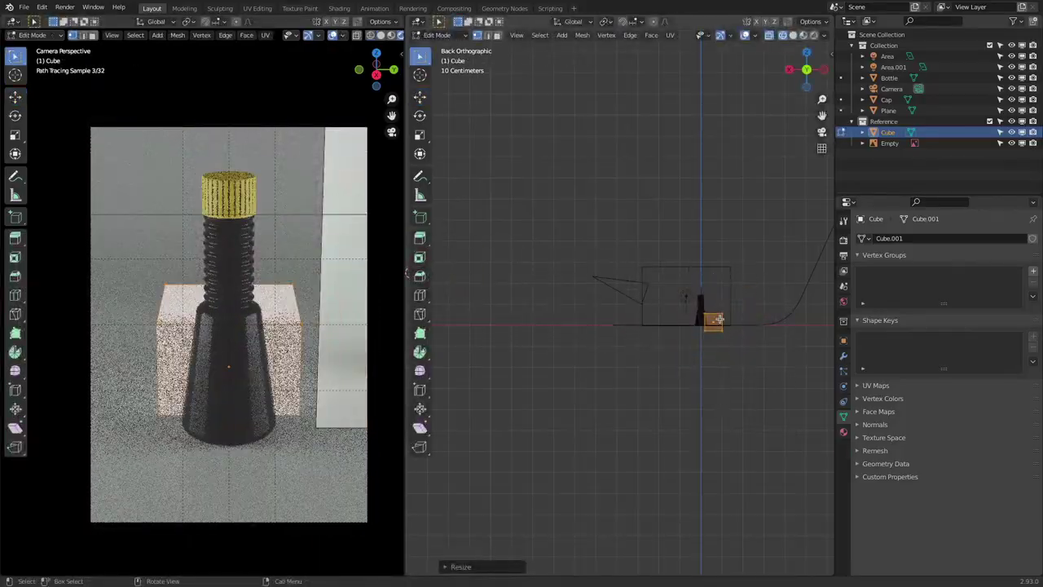
key(ctrl+Tab)
click(640, 317)
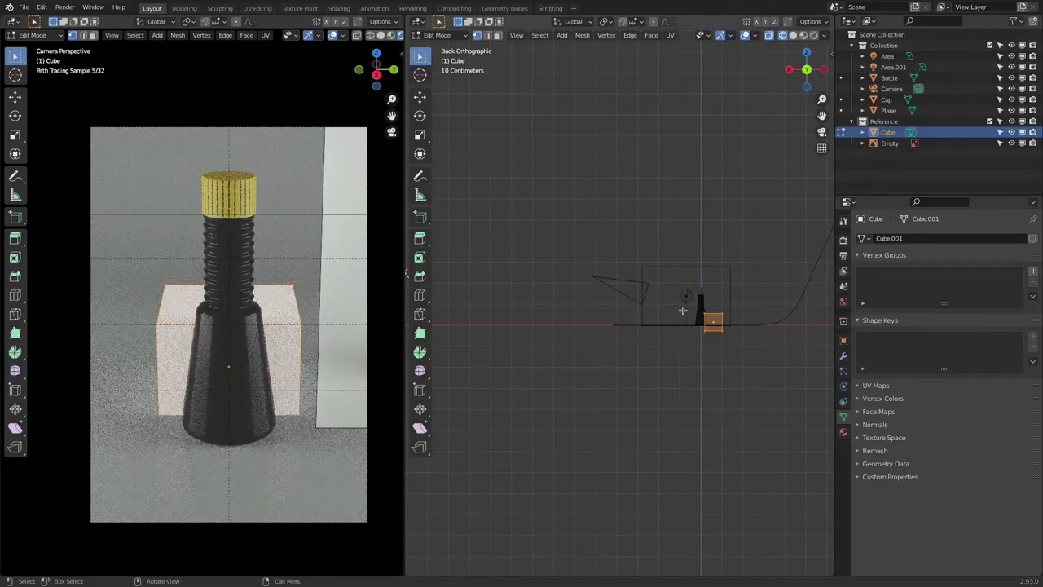
key(b)
drag(682, 302, 748, 322)
key(g)
key(z)
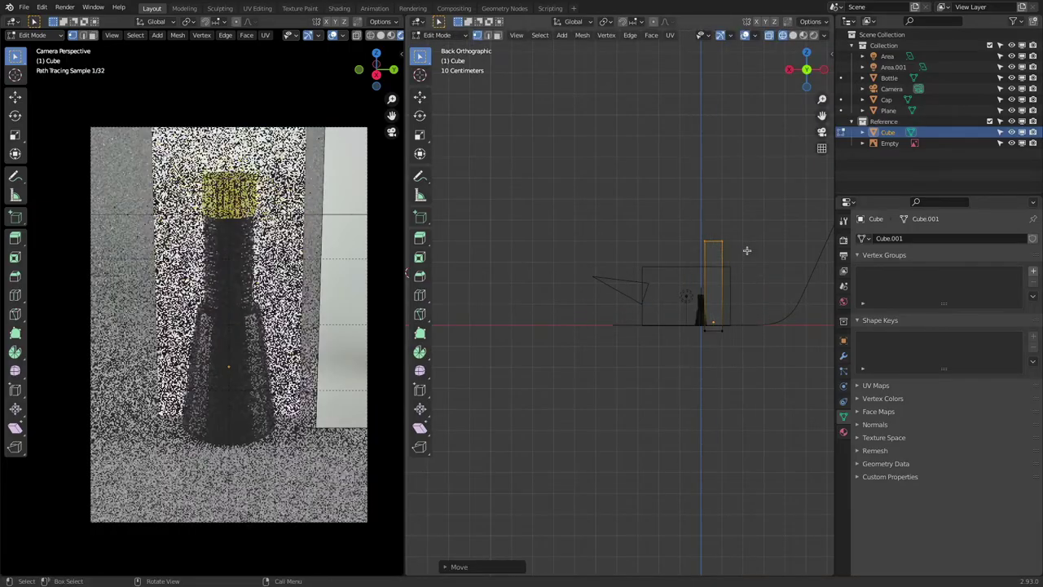
click(745, 303)
key(Tab)
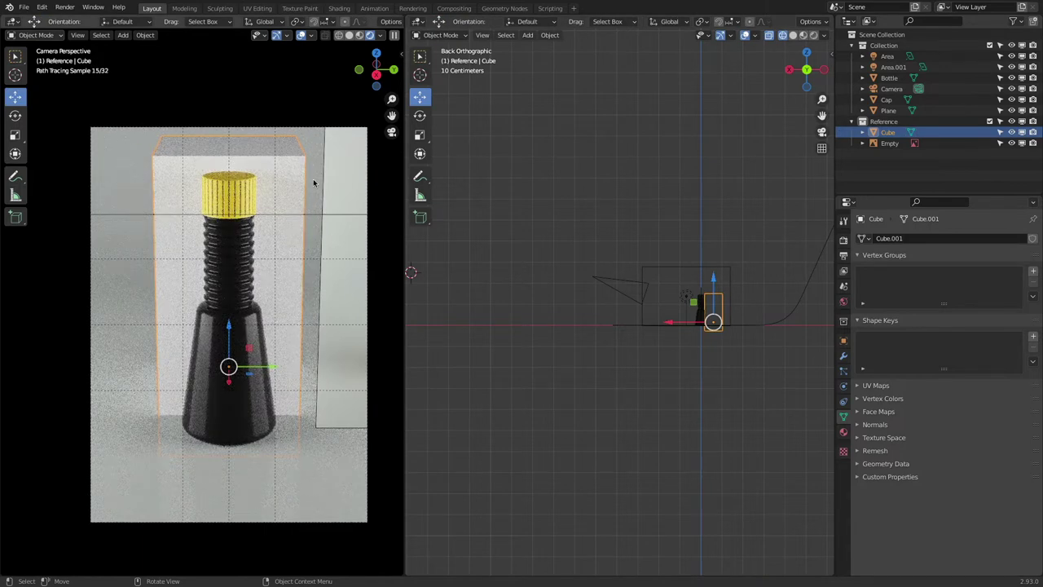
- Raise the camera to a height of about 42 cm and tilt it down to an X rotation of about 59°
click(622, 289)
key(g)
key(z)
click(668, 231)
key(r)
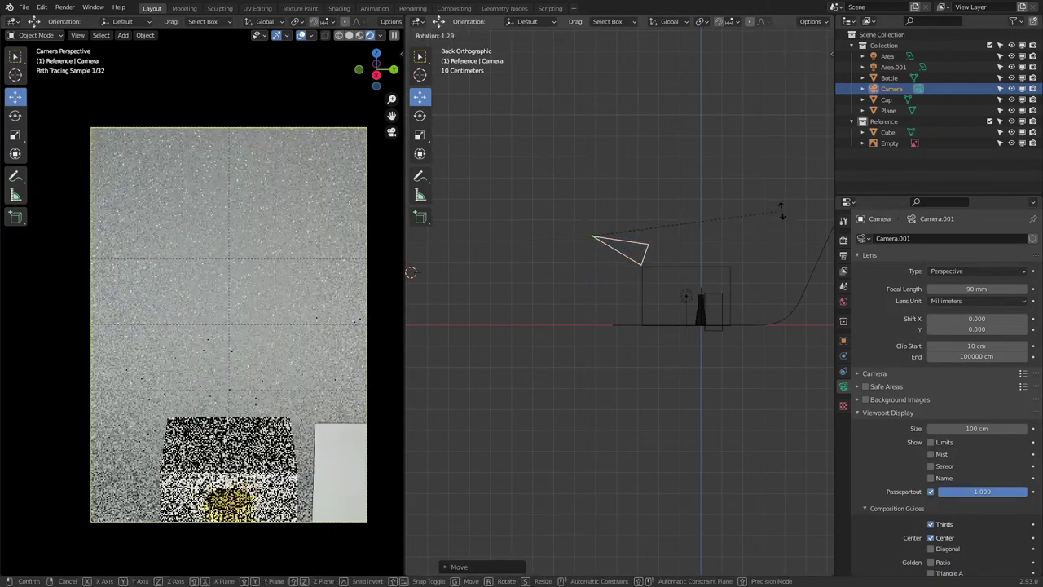
click(772, 253)
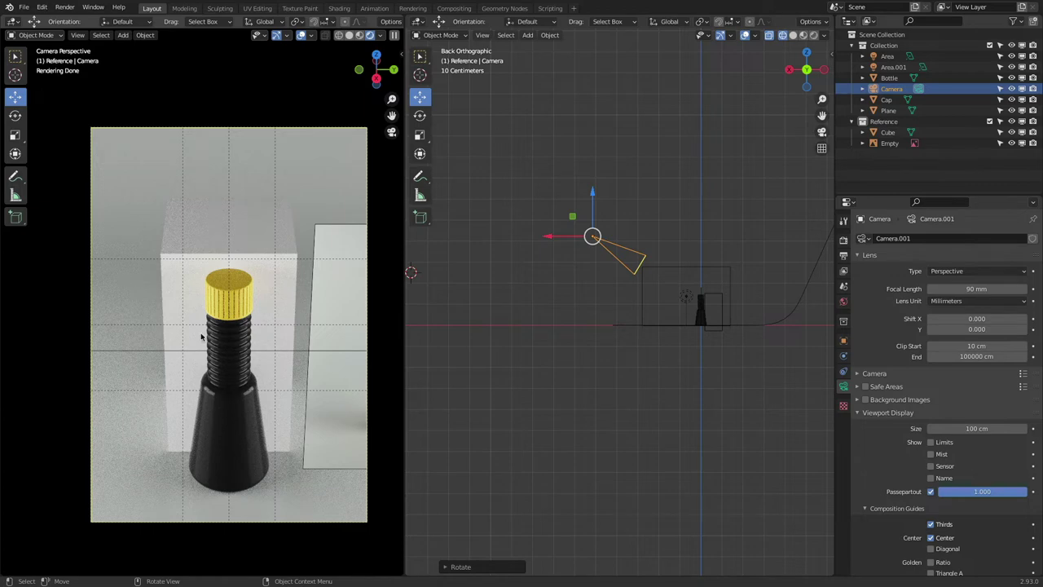
- Delete the box standing behind the bottle
click(300, 258)
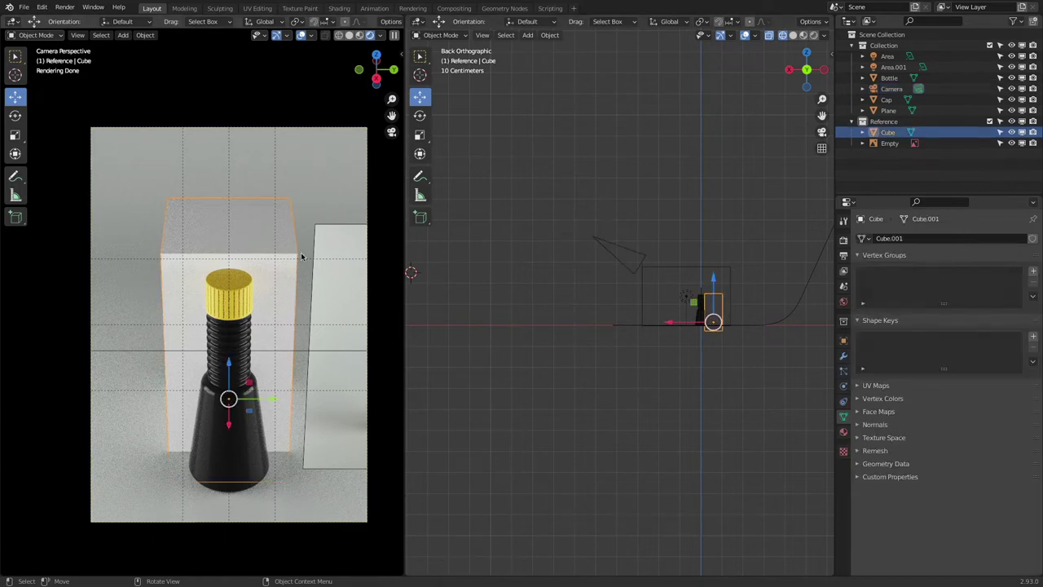
key(x)
click(308, 258)
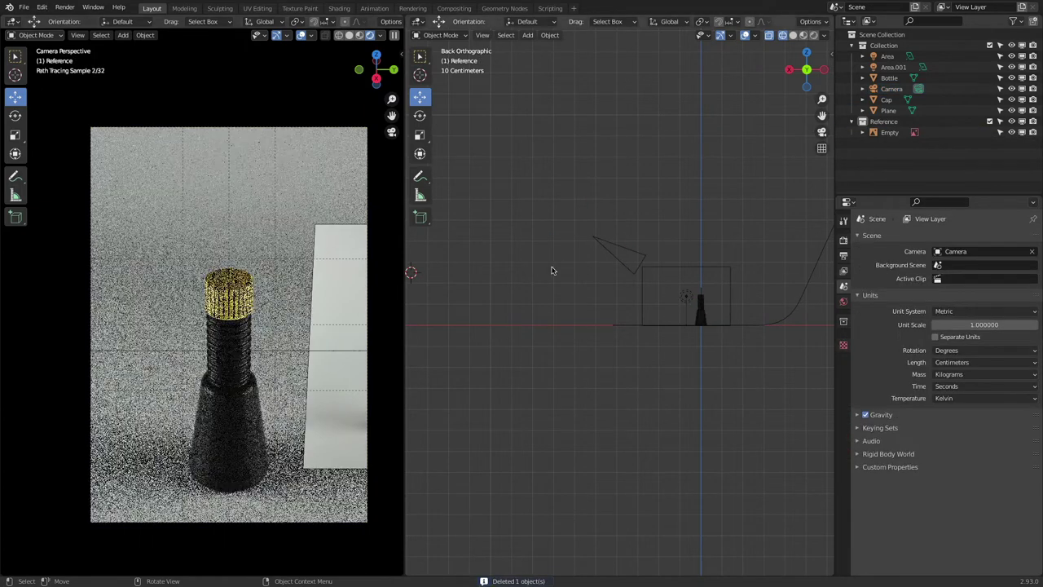
- Set the camera's Y rotation to 0° and its X rotation to 90°
click(613, 252)
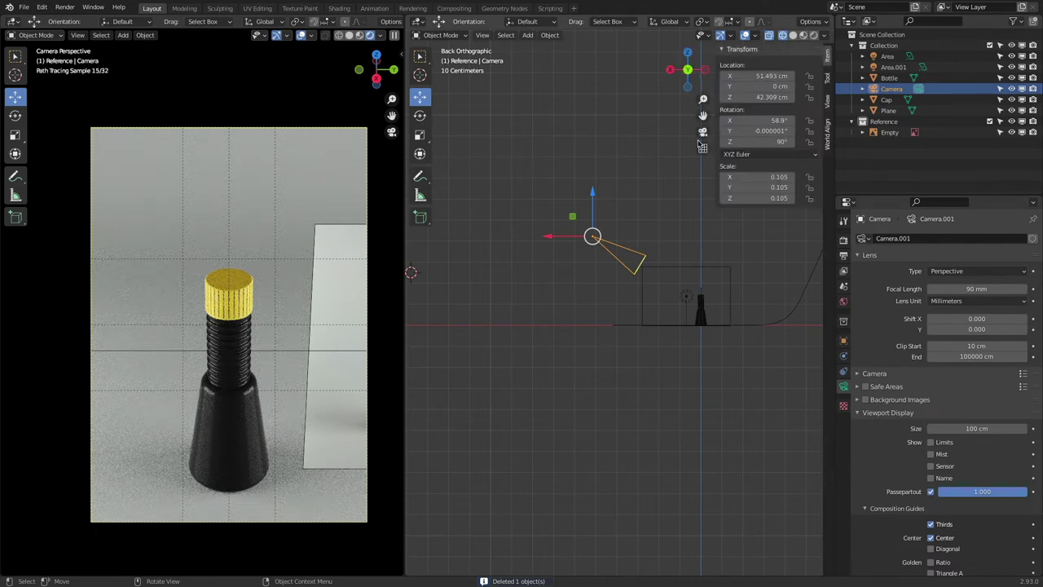
key(n)
click(764, 131)
text(0)
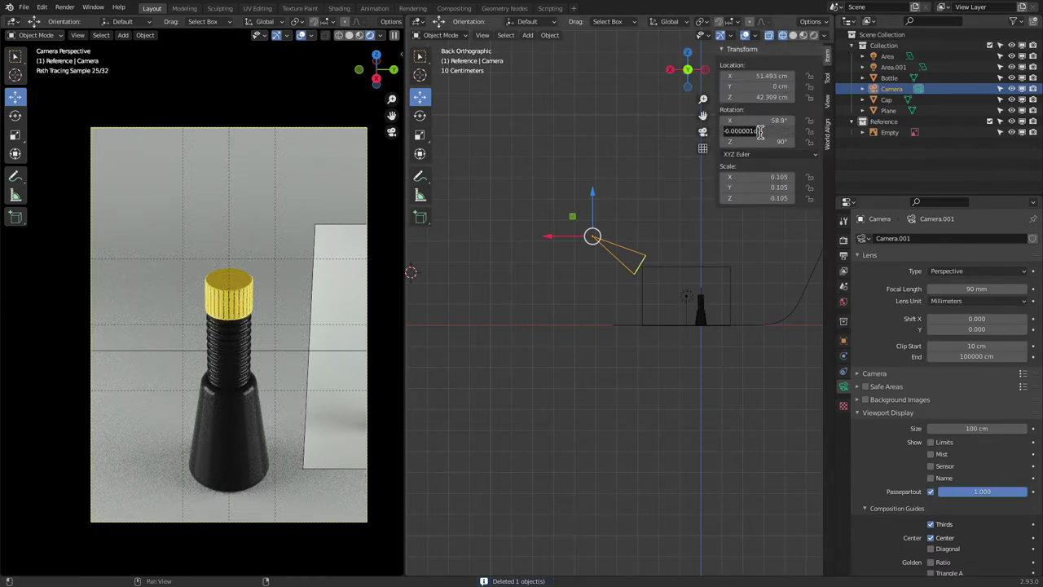
key(Return)
click(756, 121)
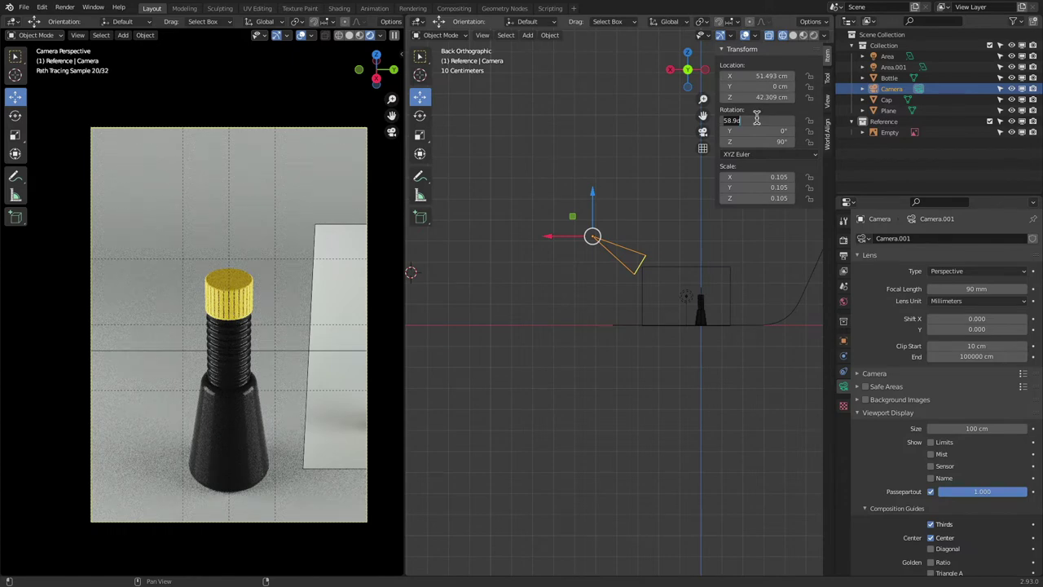
text(90)
key(Return)
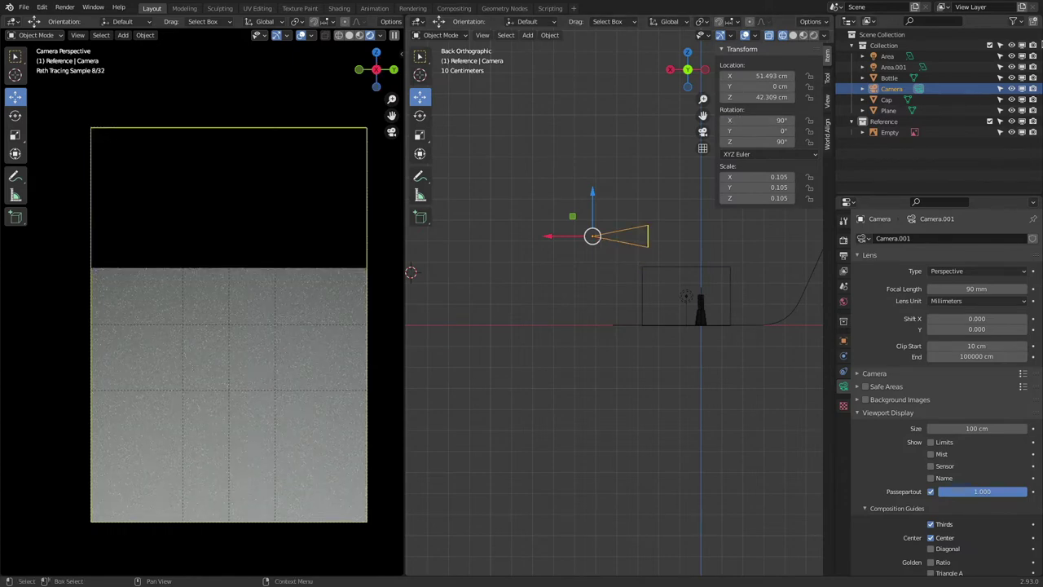
- Lower the camera to a height of about 23 cm and set its lens Shift Y to -0.750
drag(594, 193, 596, 234)
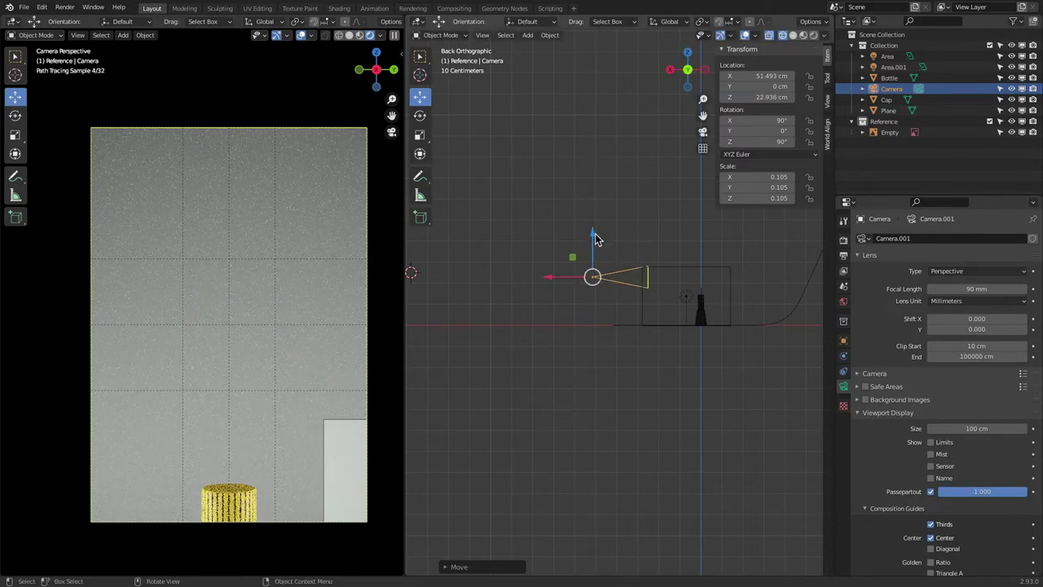
key(n)
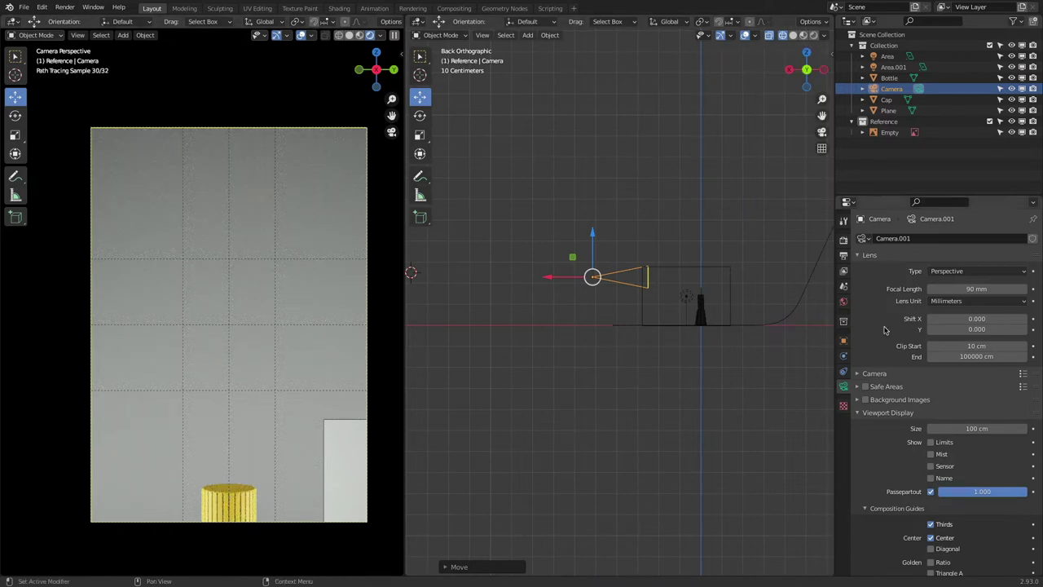
mouse_move(977, 329)
mouse_down()
mouse_move(920, 328)
mouse_move(967, 329)
mouse_up()
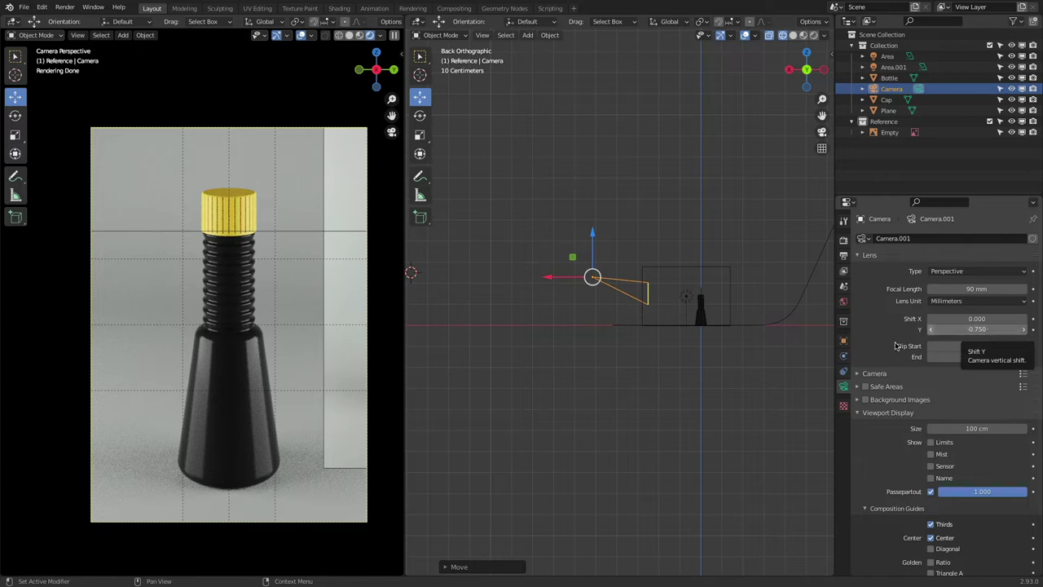
- Move the Front.jpeg reference image sideways along Y, farther from the bottle and out of the camera frame
click(325, 289)
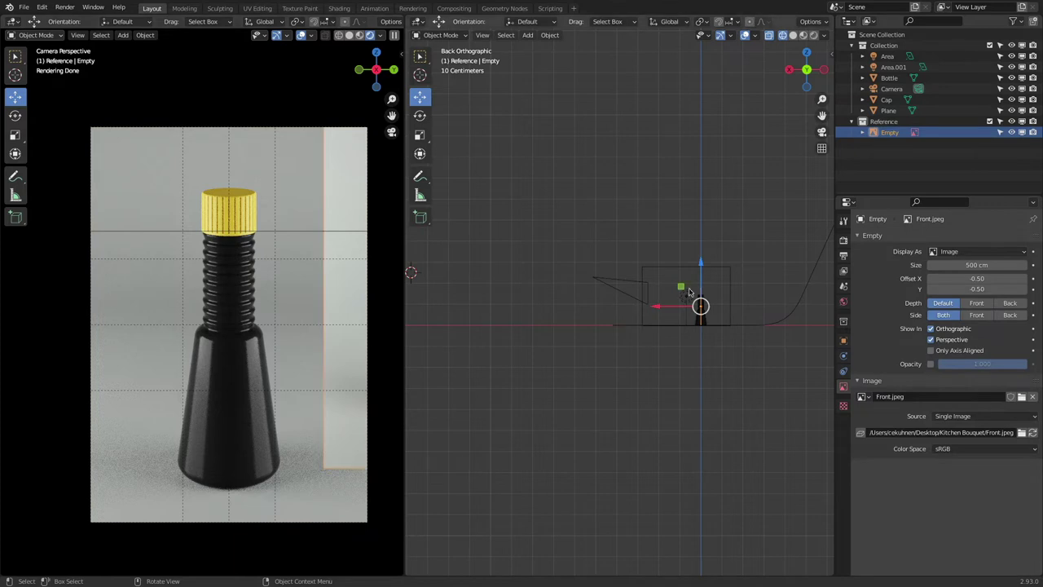
middle_drag(691, 294, 681, 273)
drag(681, 273, 716, 277)
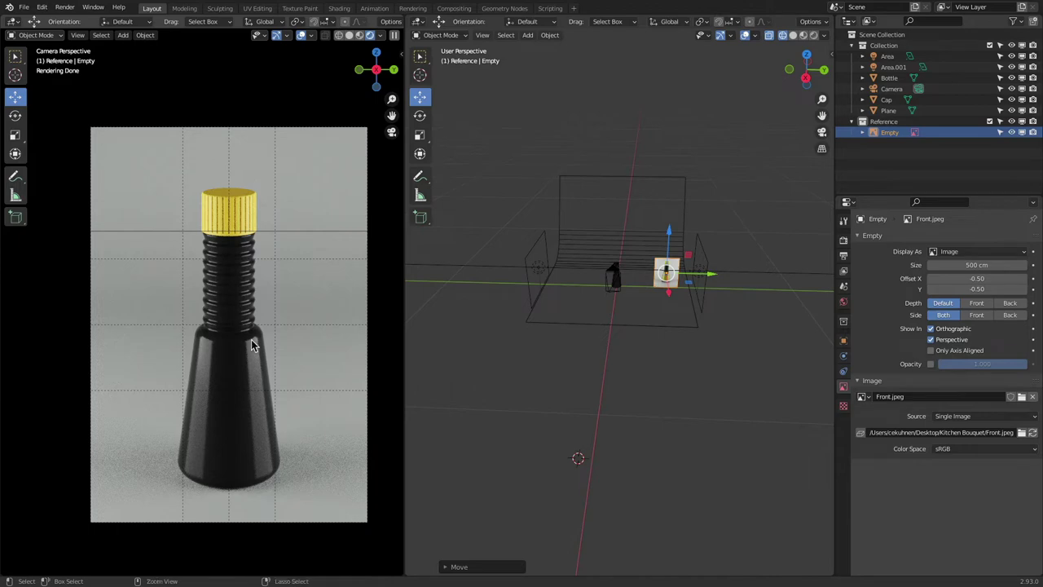
- Switch to Finder, examine the bottle photos IMG_9606.PNG and IMG_9608.HEIC for comparison, and return to Blender
key(super+Tab)
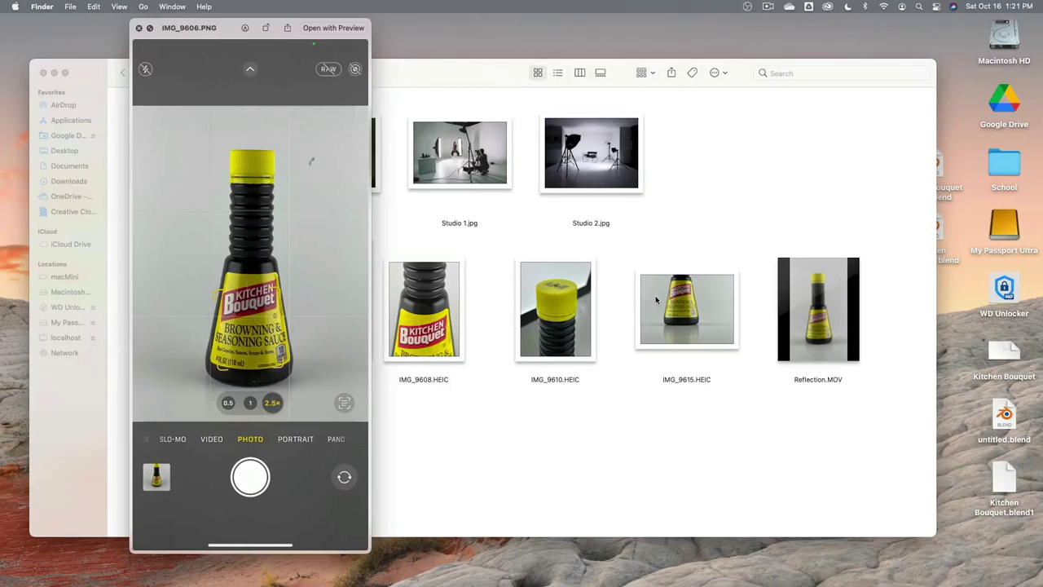
click(446, 295)
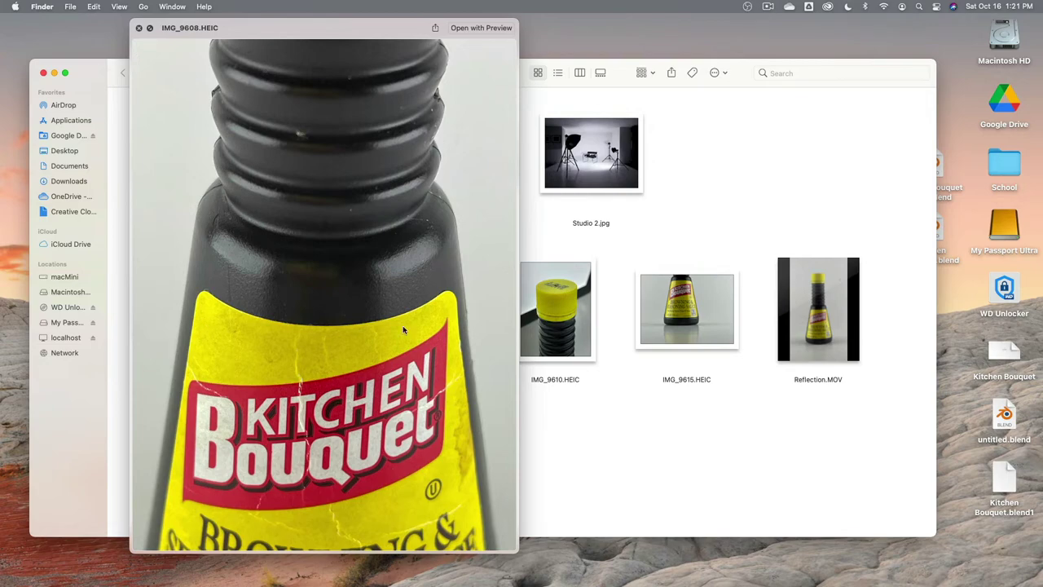
key(space)
key(super+Tab)
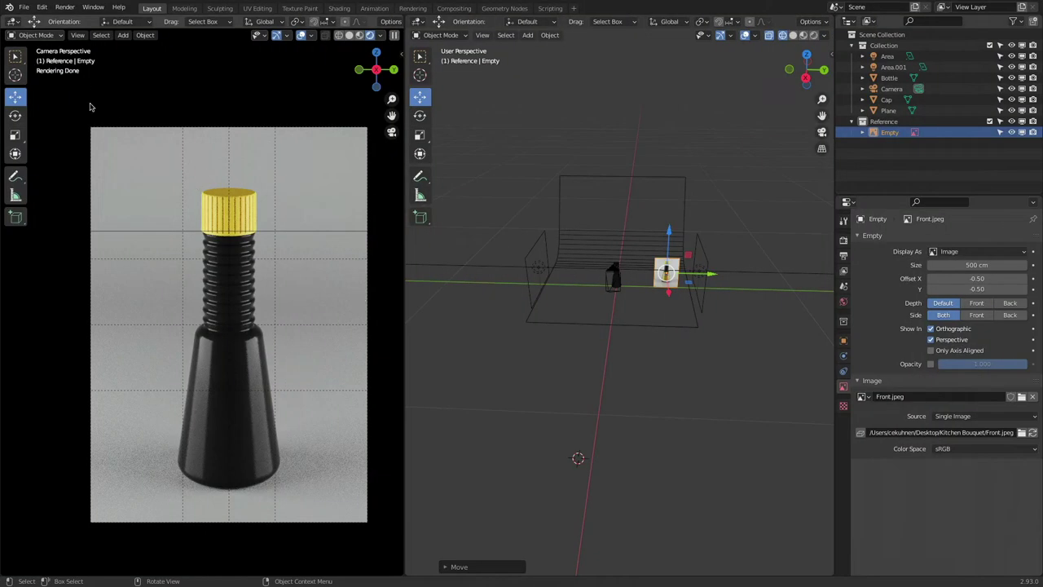
- Save the Blender file and select the Bottle object in the camera view
click(23, 6)
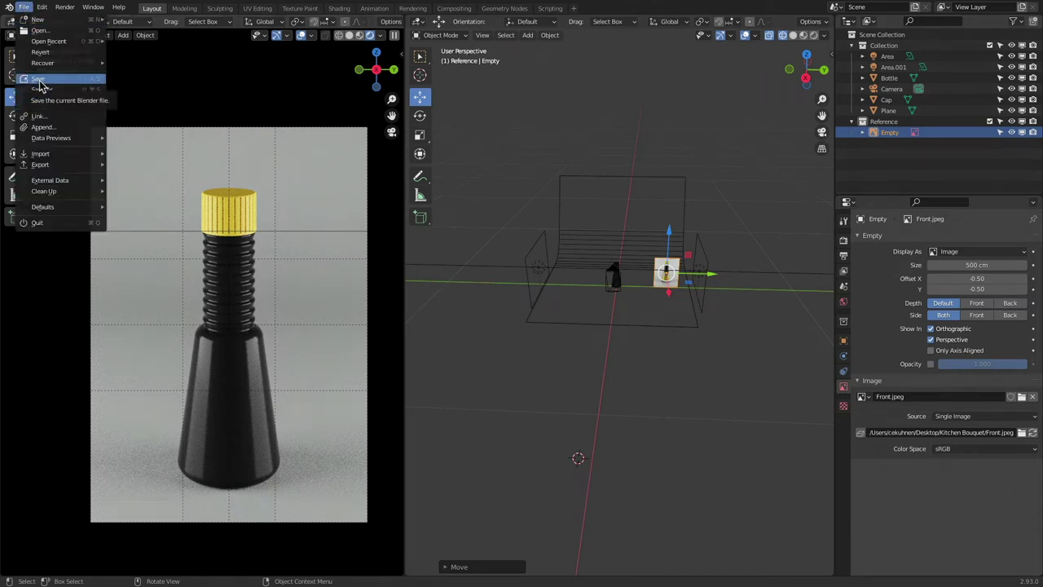
click(39, 85)
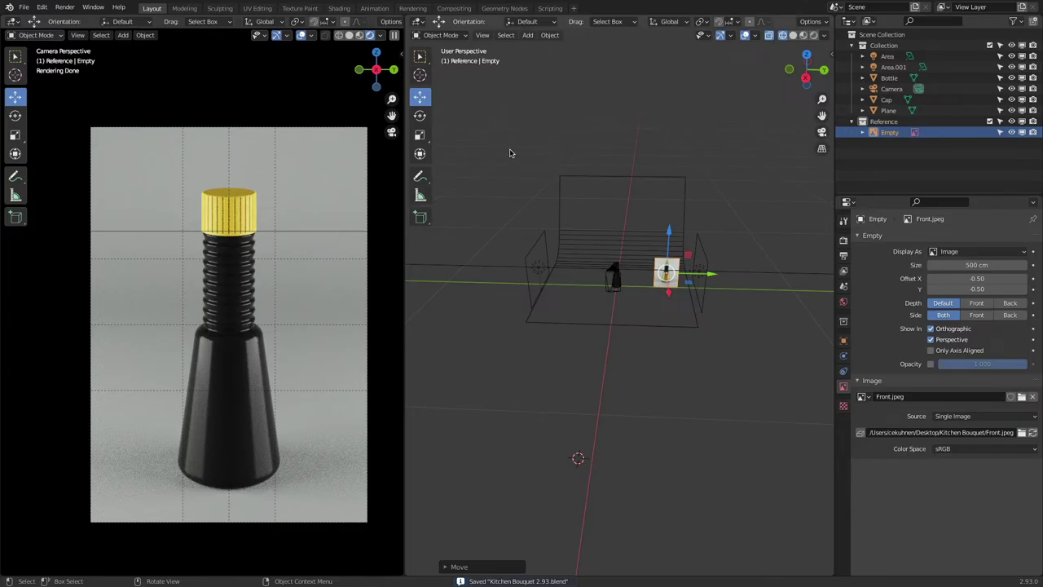
click(259, 334)
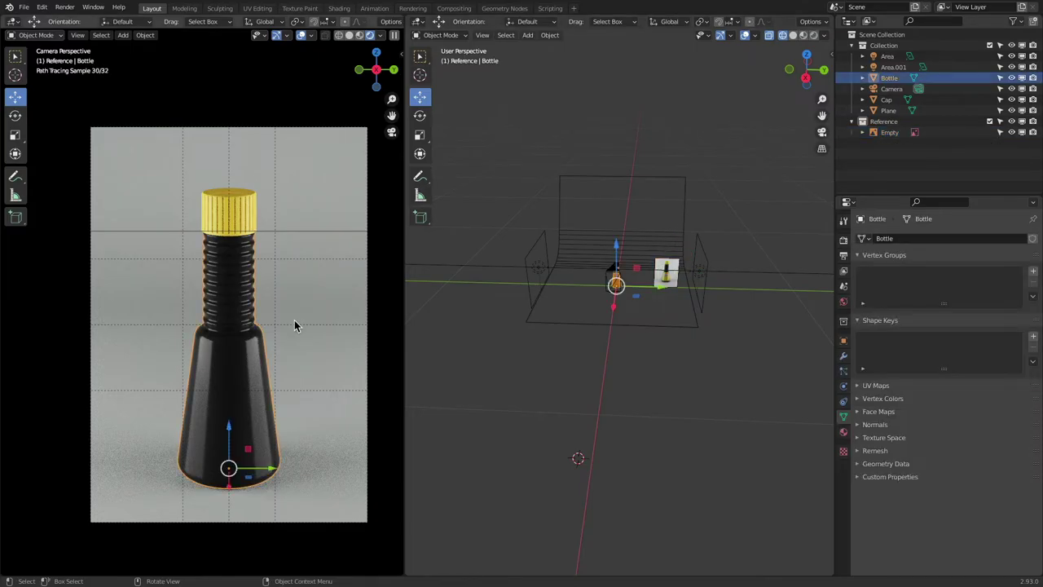
- Examine the rendered bottle's shoulder highlight up close, compare it with IMG_9608.HEIC in Finder, and return to Blender
scroll(296, 326, up, 8)
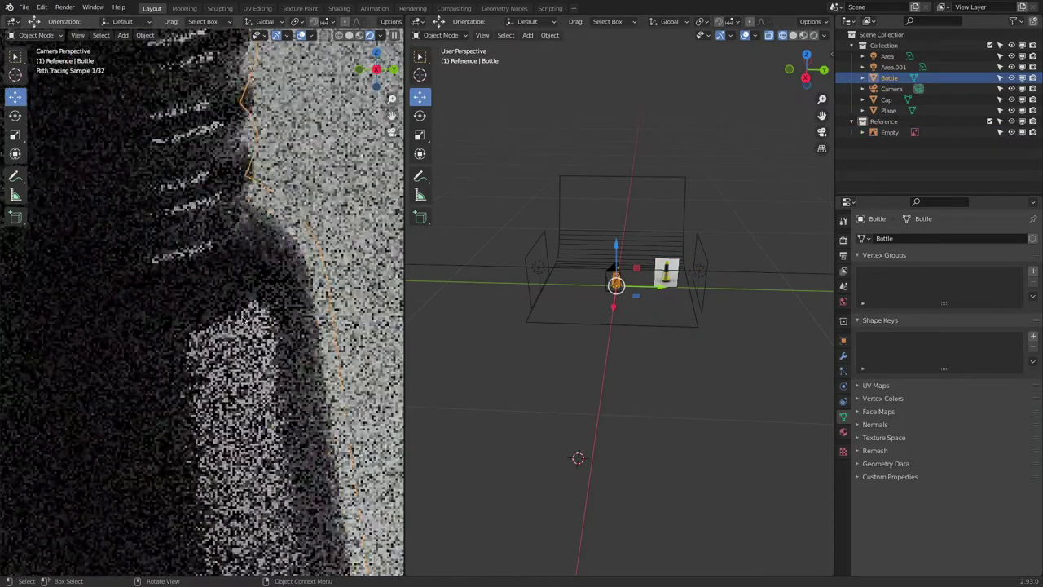
scroll(231, 321, up, 6)
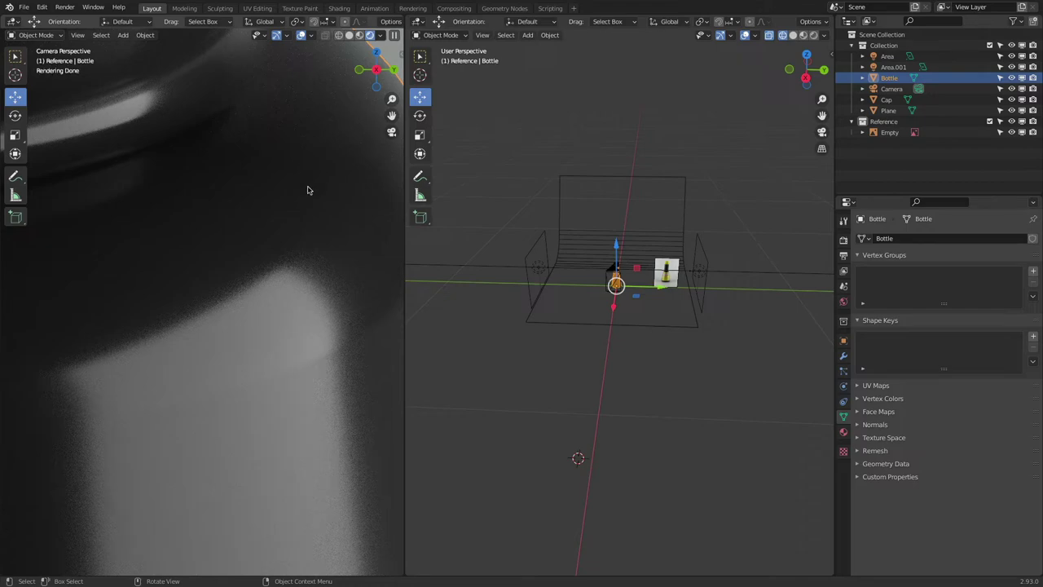
key(super+Tab)
key(super+Tab)
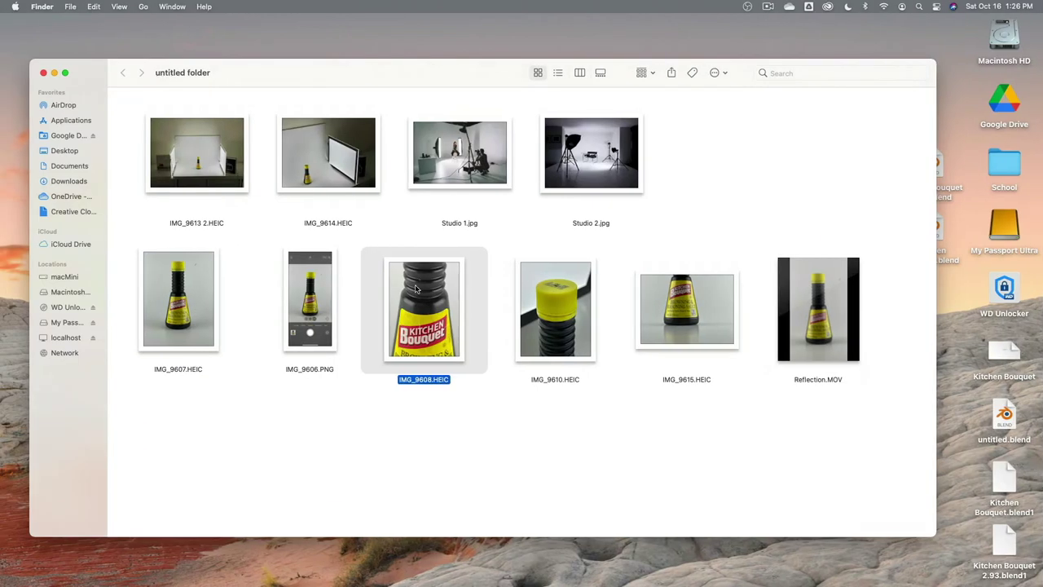
key(space)
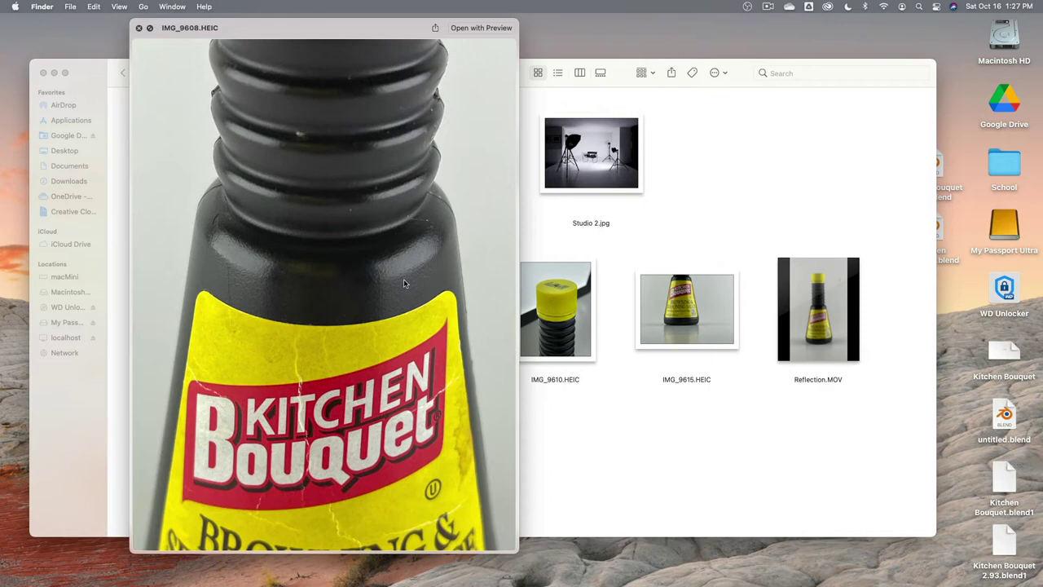
key(super+Tab)
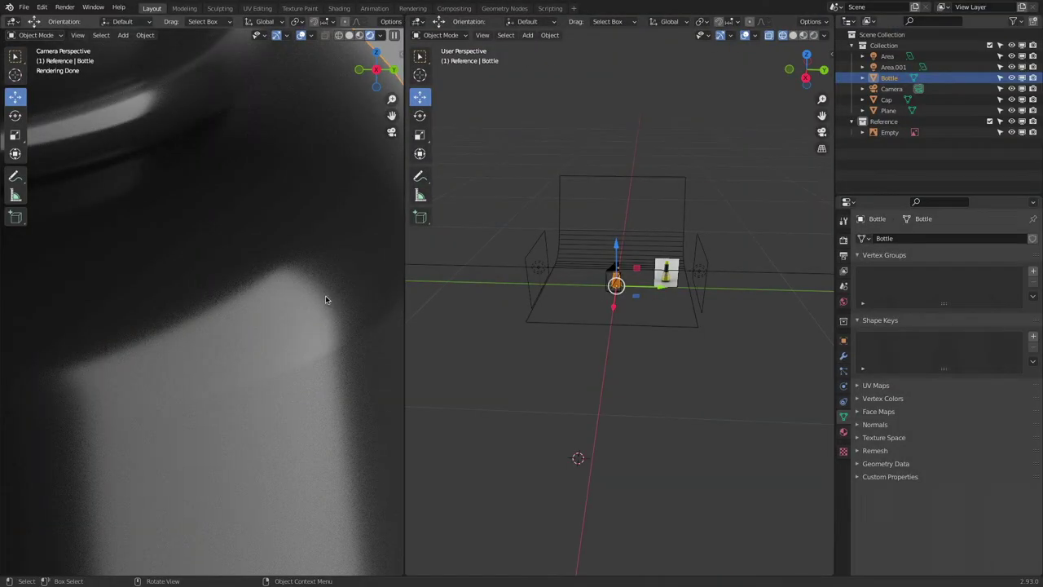
- Turn the second 3D viewport into a Shader Editor showing the bottle's Plastic_Black nodes and display its material properties
click(207, 351)
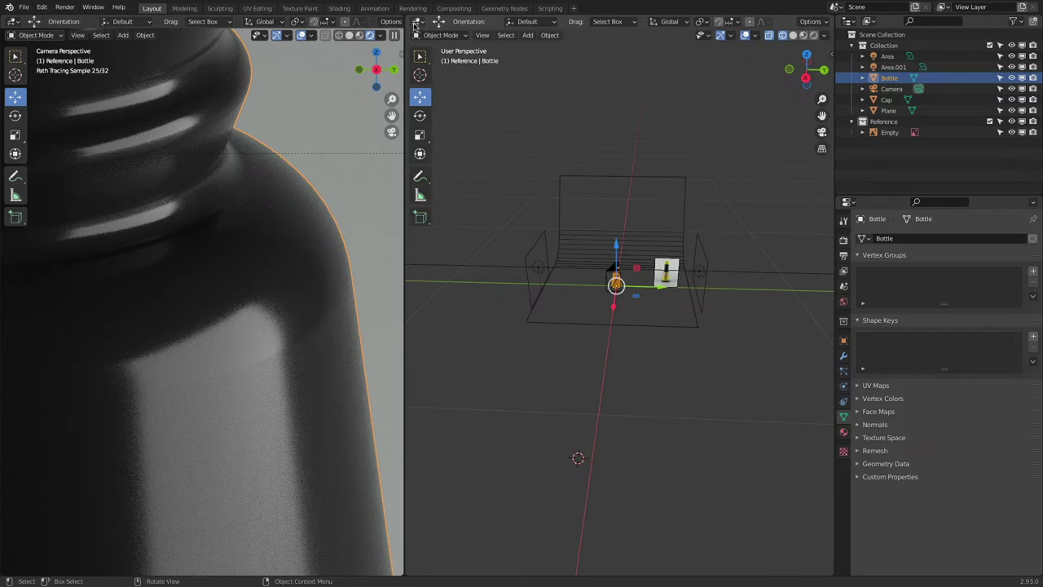
click(416, 22)
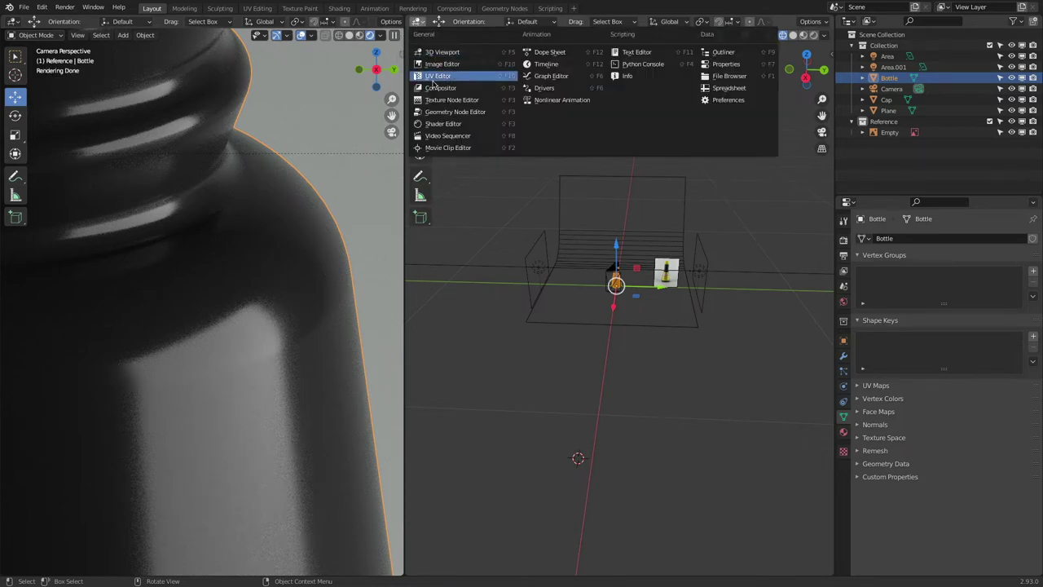
click(443, 125)
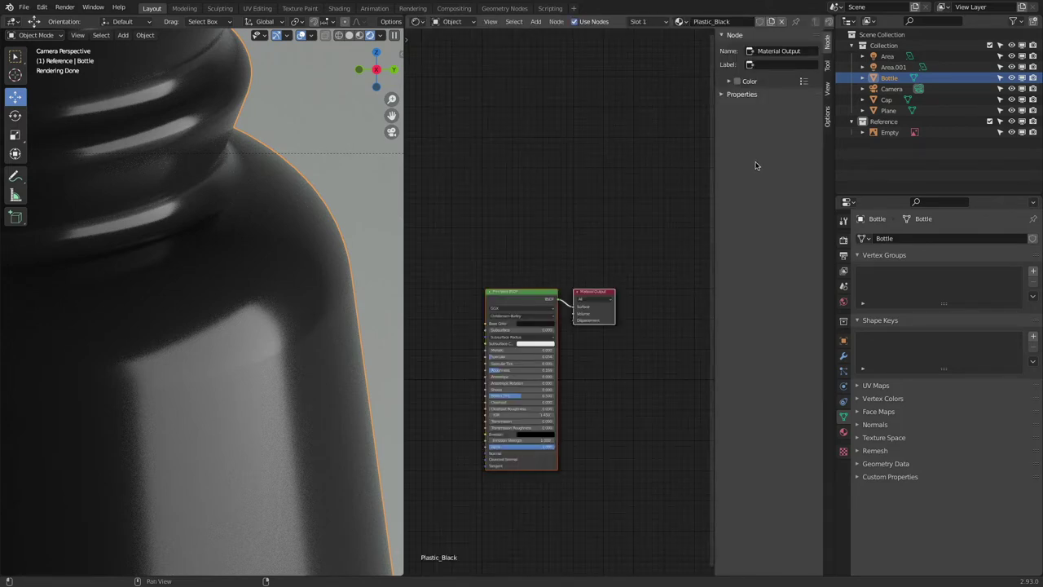
key(n)
middle_drag(612, 234, 738, 122)
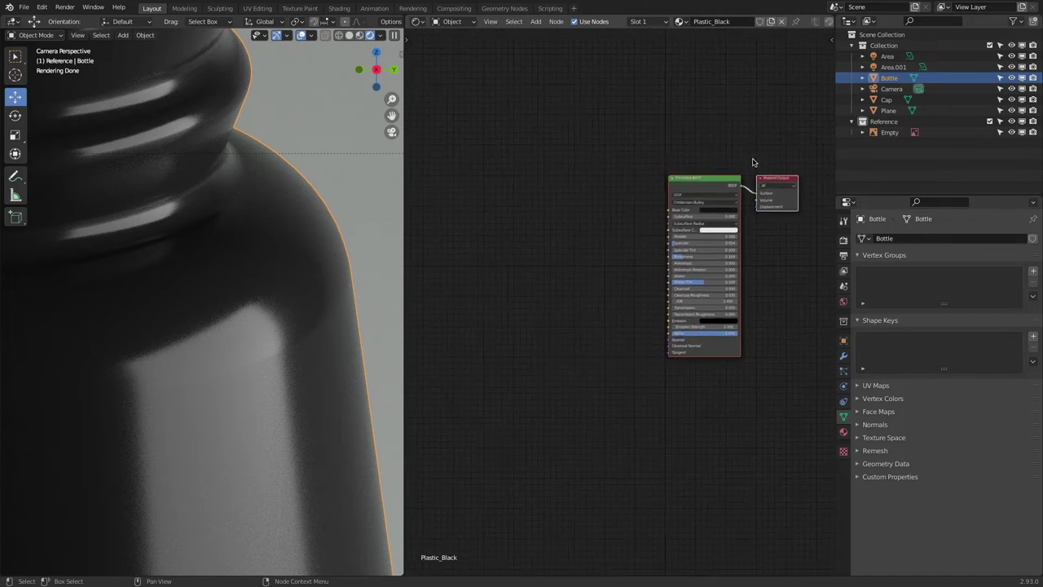
scroll(753, 163, up, 2)
middle_drag(752, 168, 745, 117)
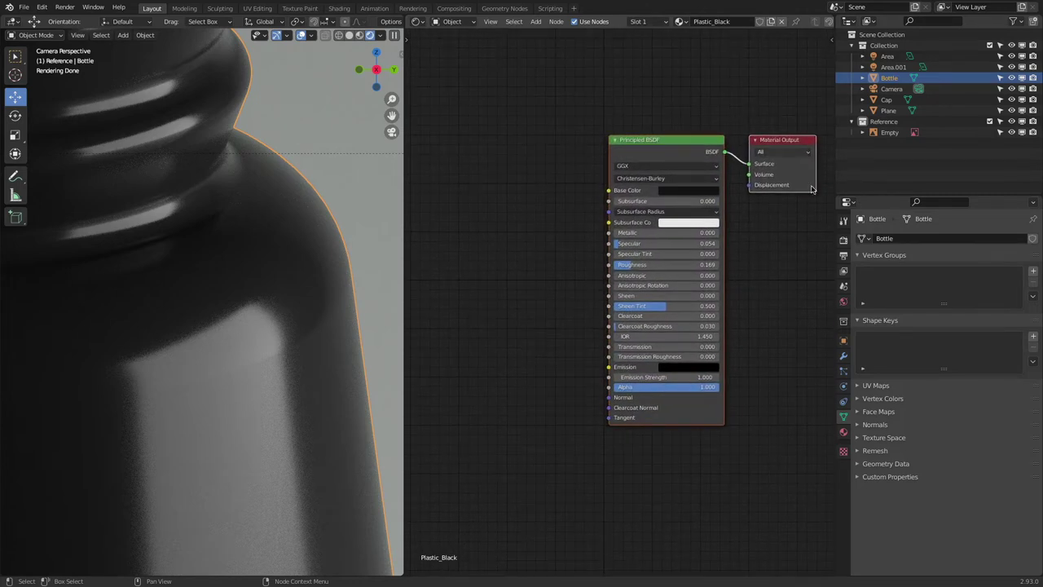
click(843, 432)
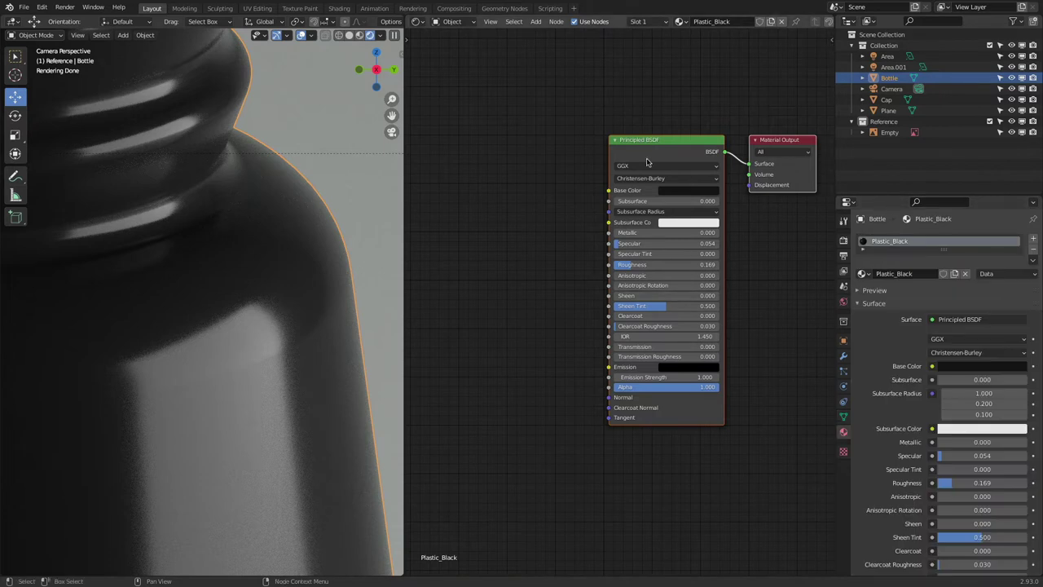
scroll(954, 245, down, 5)
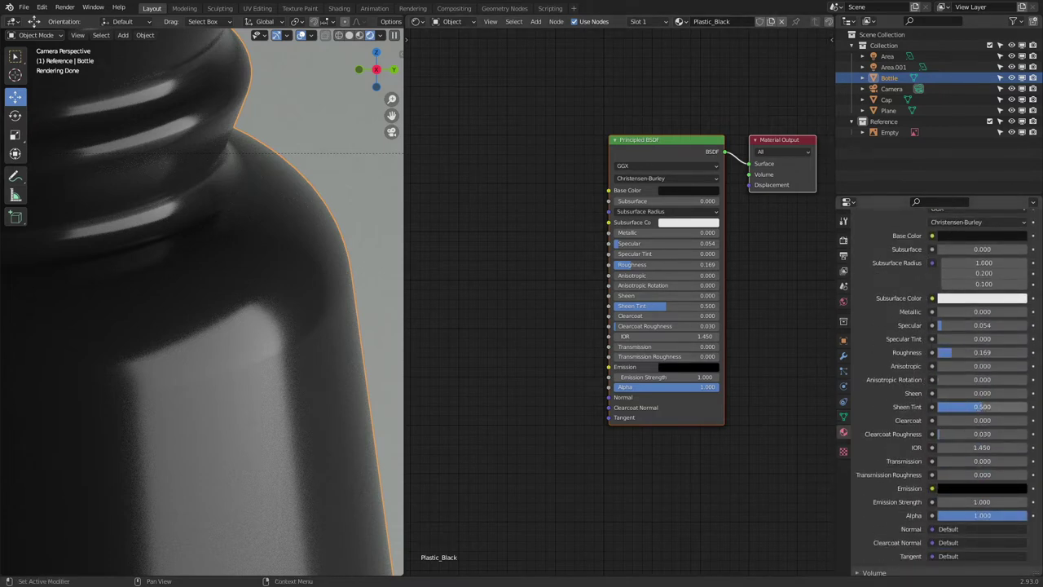
drag(982, 407, 987, 410)
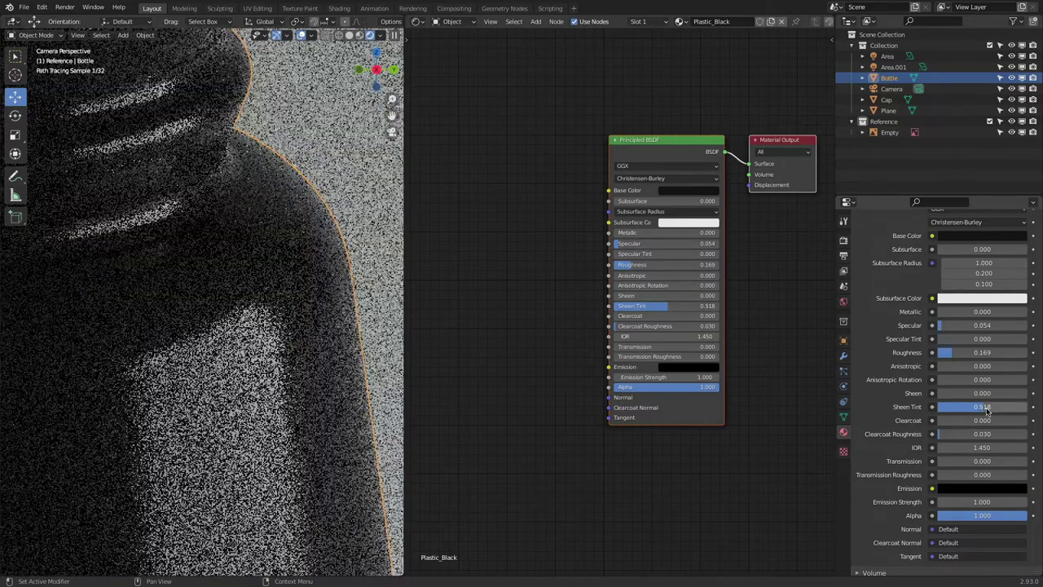
key(BackSpace)
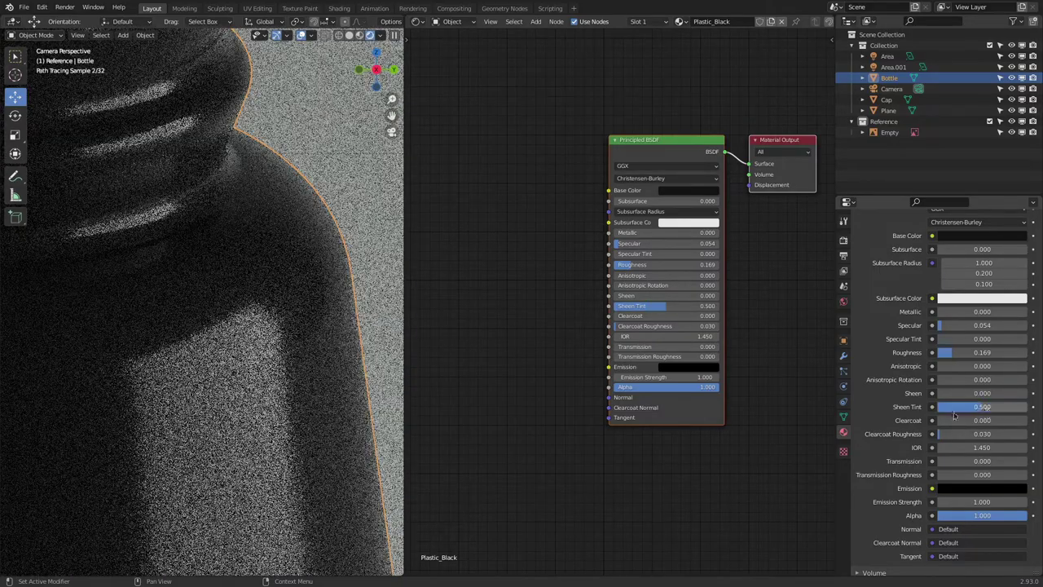
middle_drag(500, 249, 576, 256)
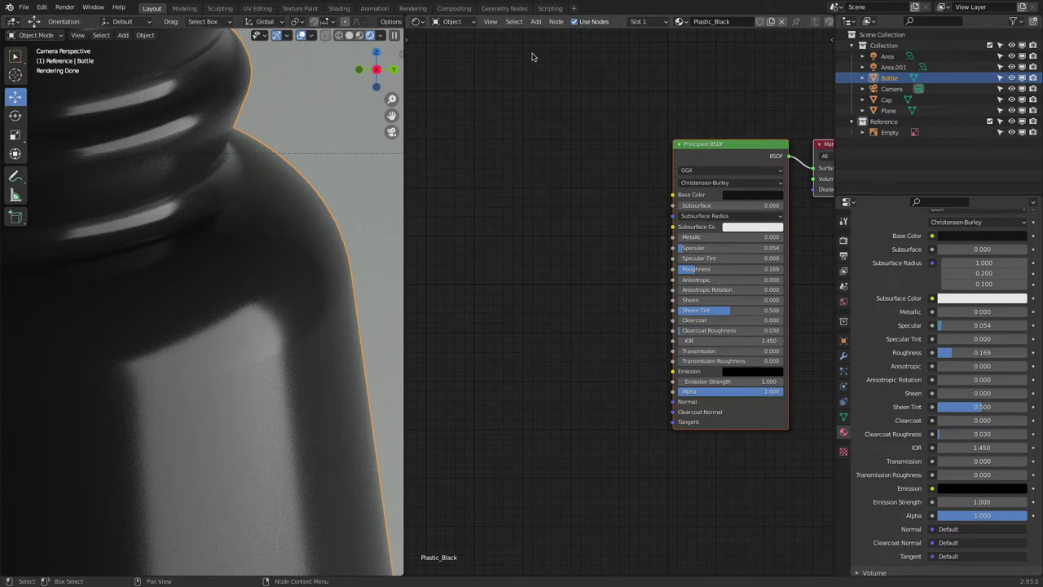
click(535, 24)
click(535, 25)
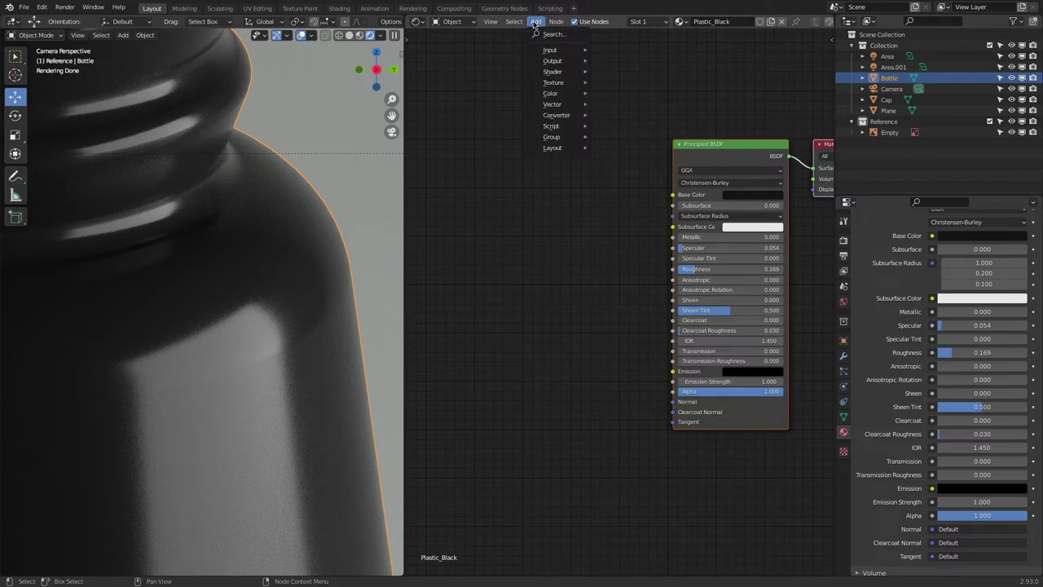
mouse_move(562, 50)
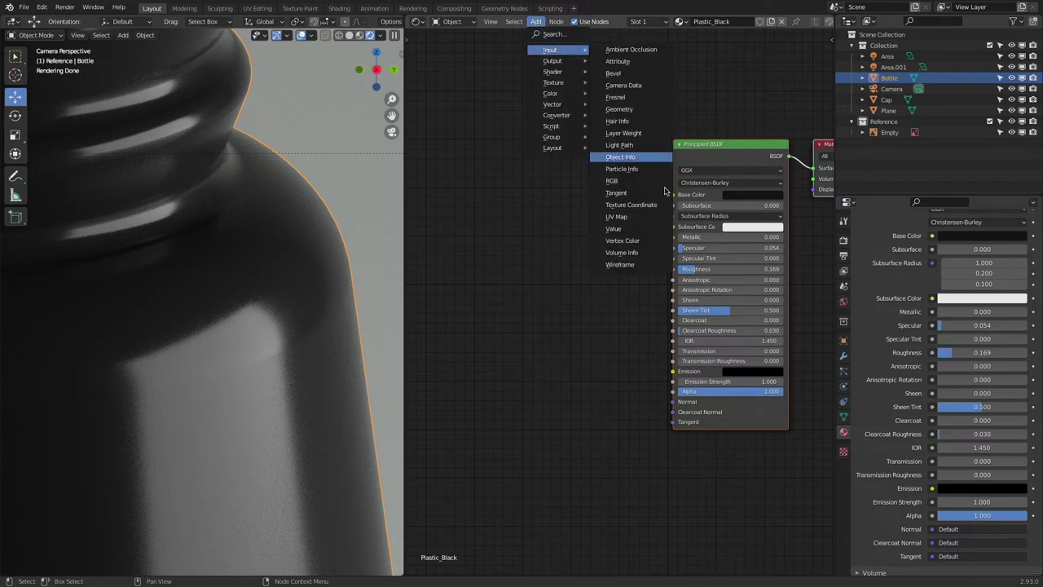
click(624, 206)
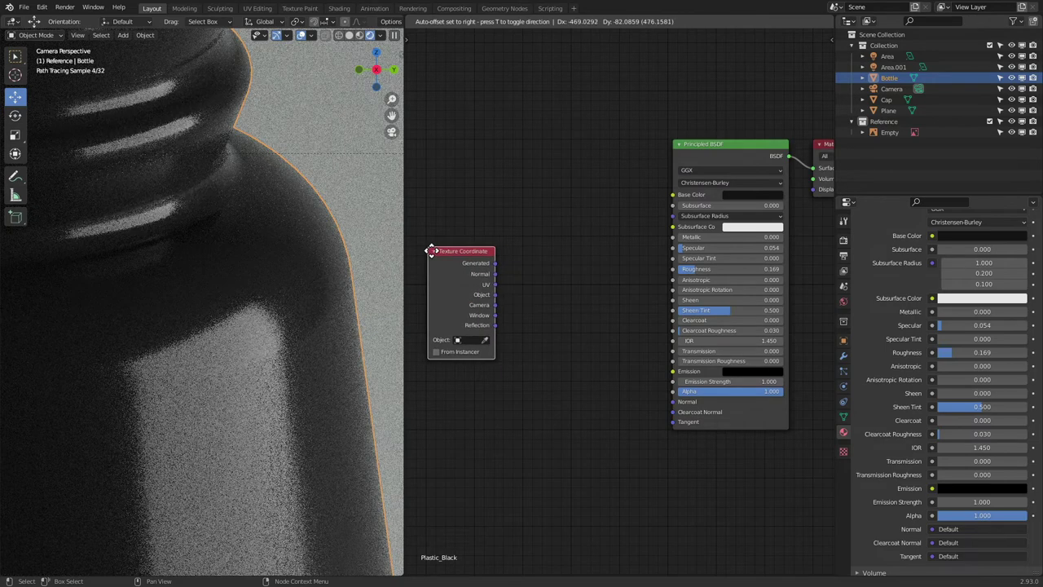
click(401, 252)
key(x)
- Add a Texture Coordinate node well before the Principled BSDF in the Plastic_Black material
click(536, 22)
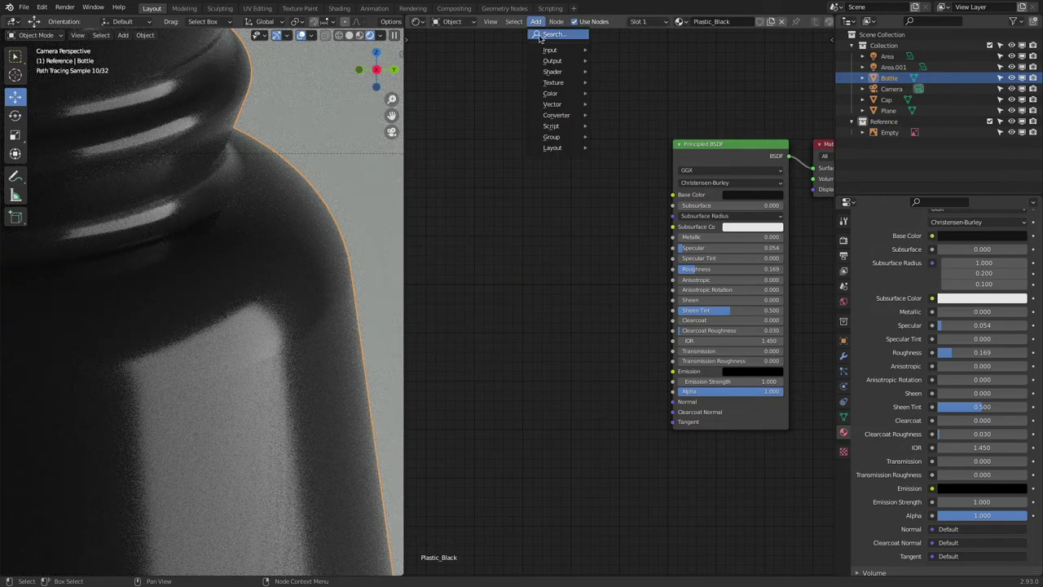
mouse_move(547, 51)
click(626, 205)
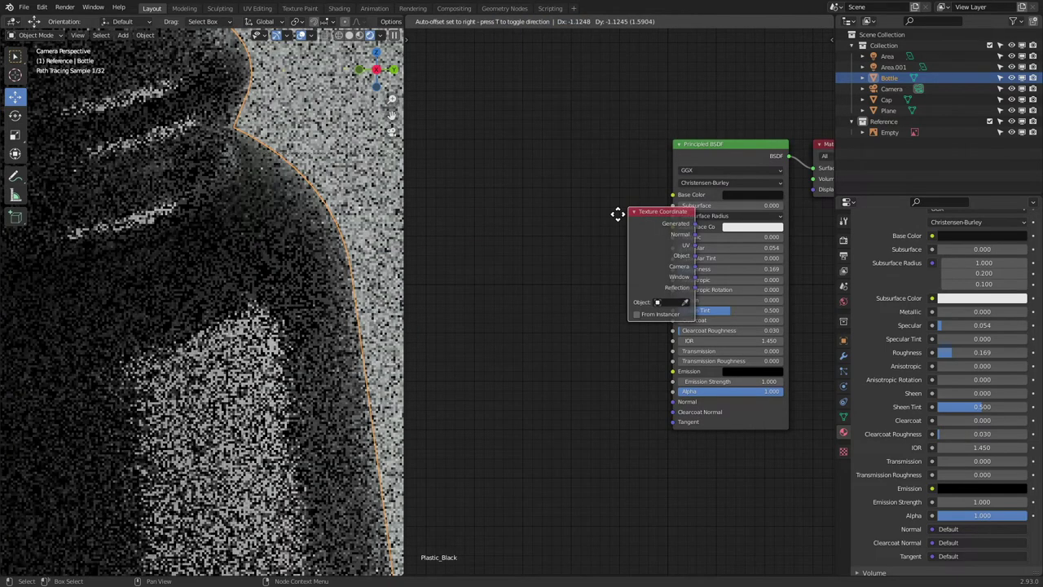
click(424, 247)
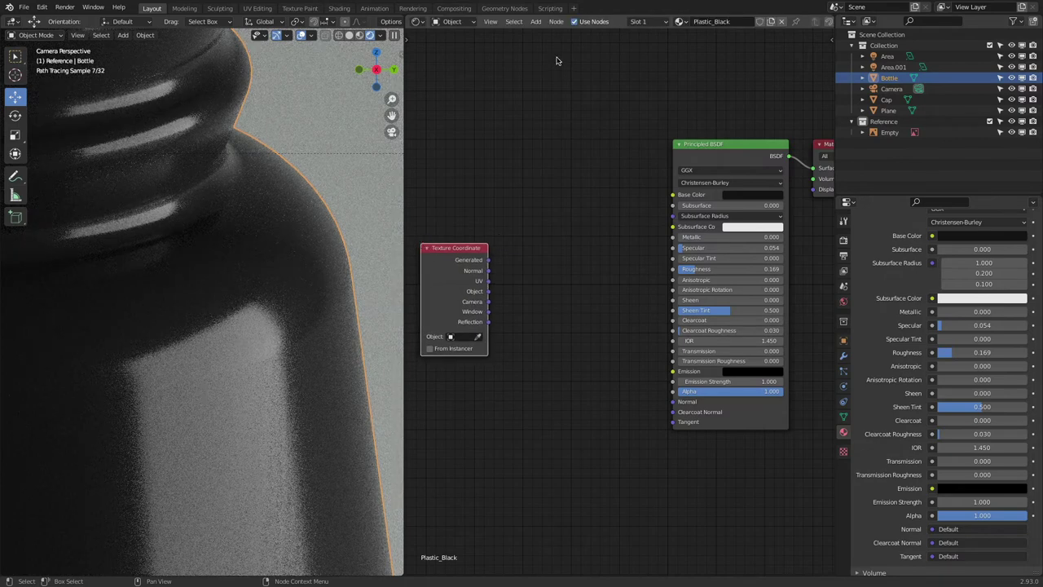
- Add a Noise Texture node between the Texture Coordinate node and the Principled BSDF
click(536, 22)
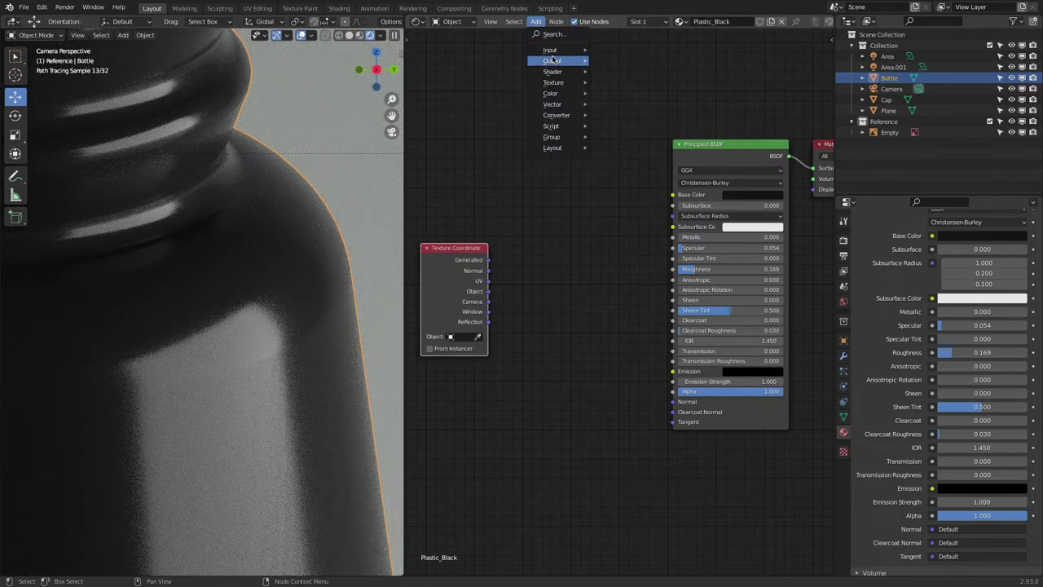
mouse_move(554, 51)
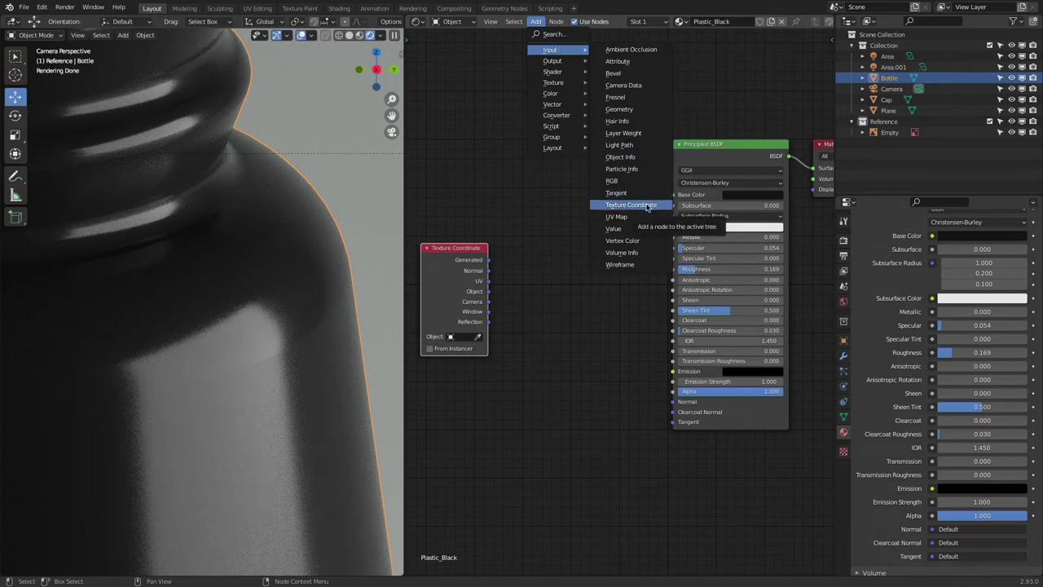
click(536, 22)
mouse_move(554, 97)
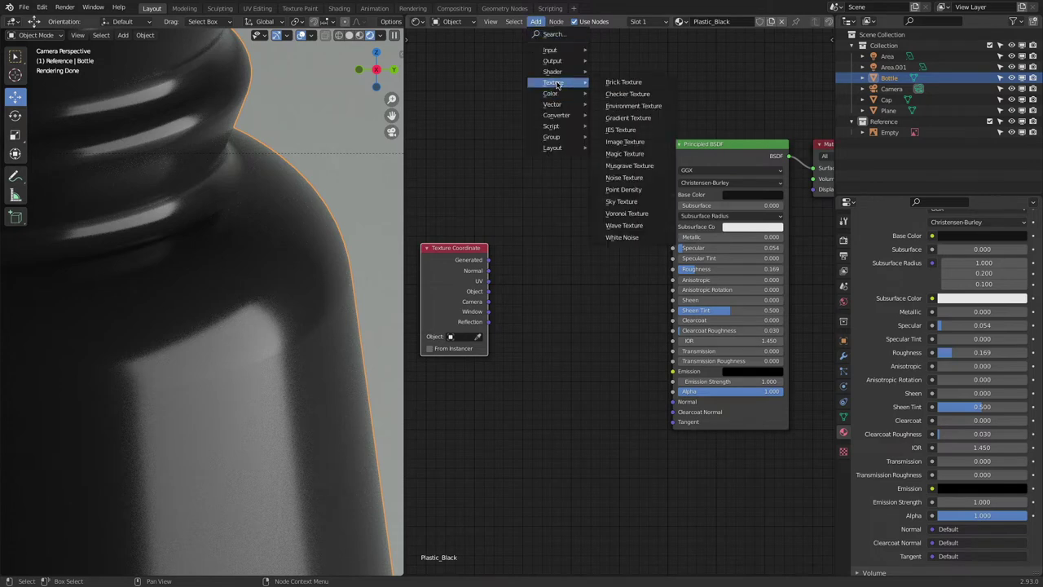
click(639, 181)
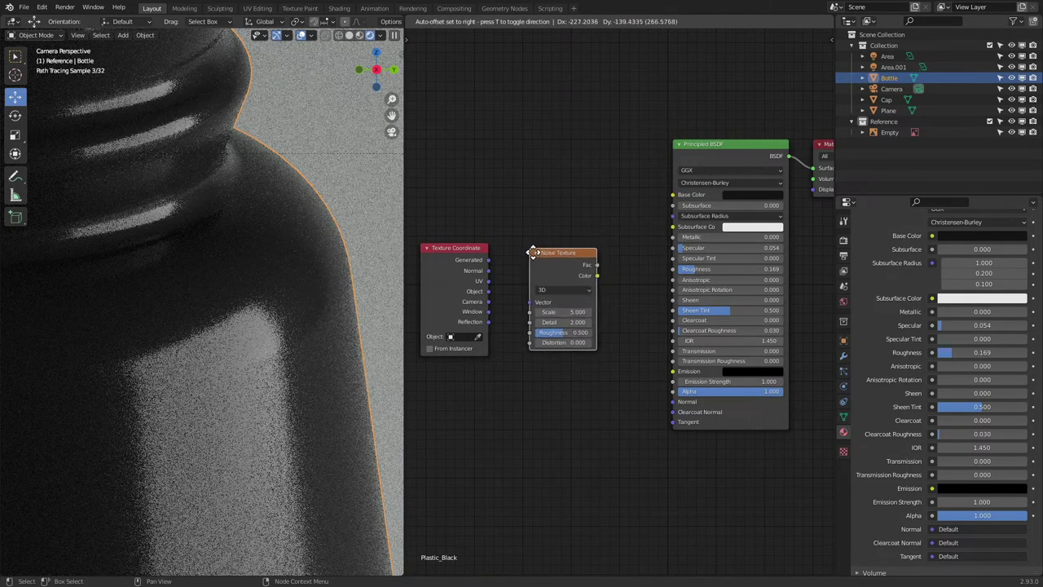
click(535, 251)
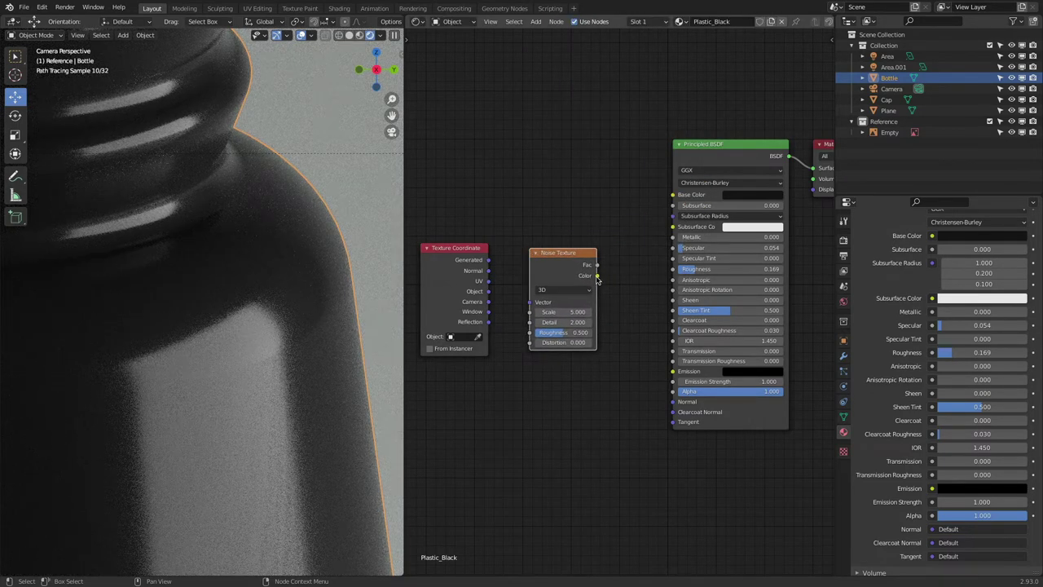
- Connect the Noise Texture's Color to the Principled BSDF's Base Color and the Texture Coordinate's Object output to the noise's Vector
drag(597, 276, 673, 195)
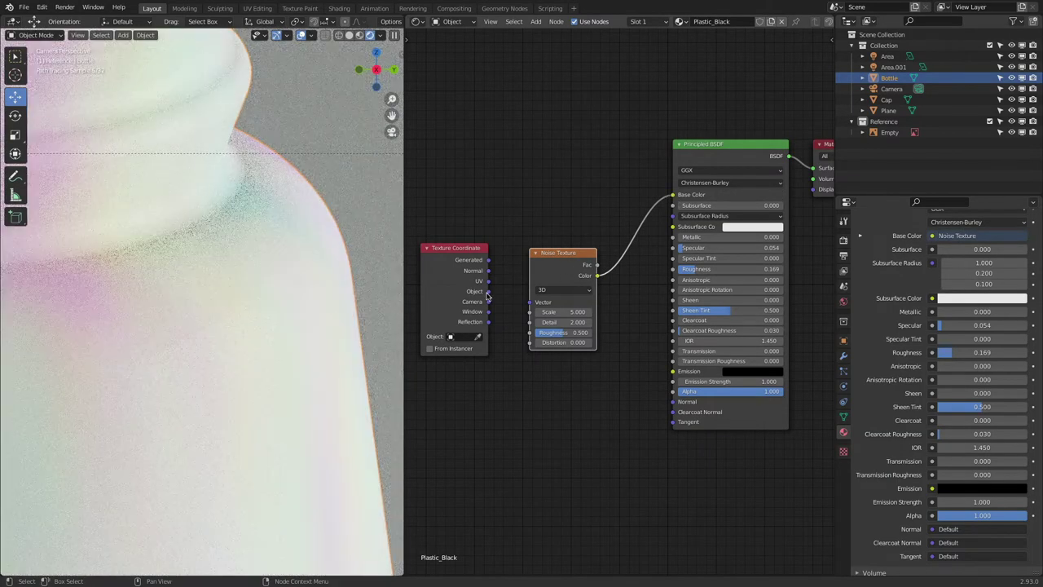
drag(488, 292, 530, 302)
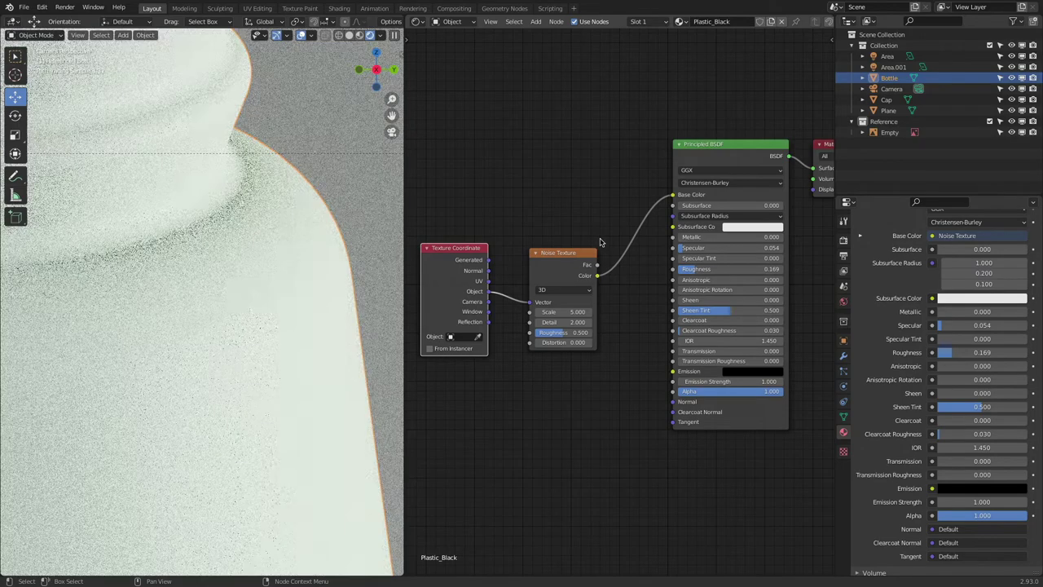
- Try a scale of 500 on the Noise Texture node and view it on the bottle
scroll(318, 293, down, 3)
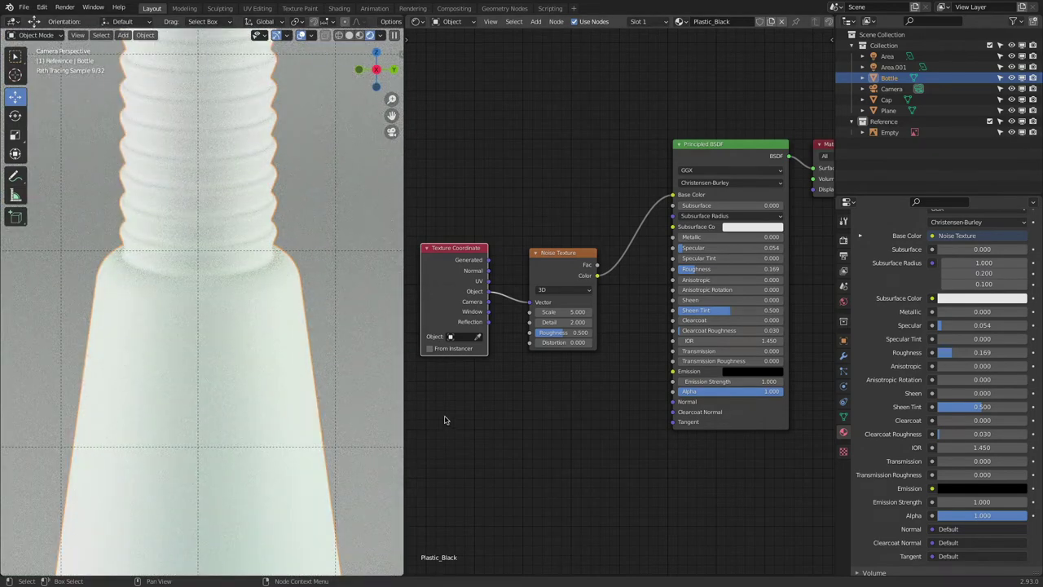
click(559, 312)
text(500)
key(Return)
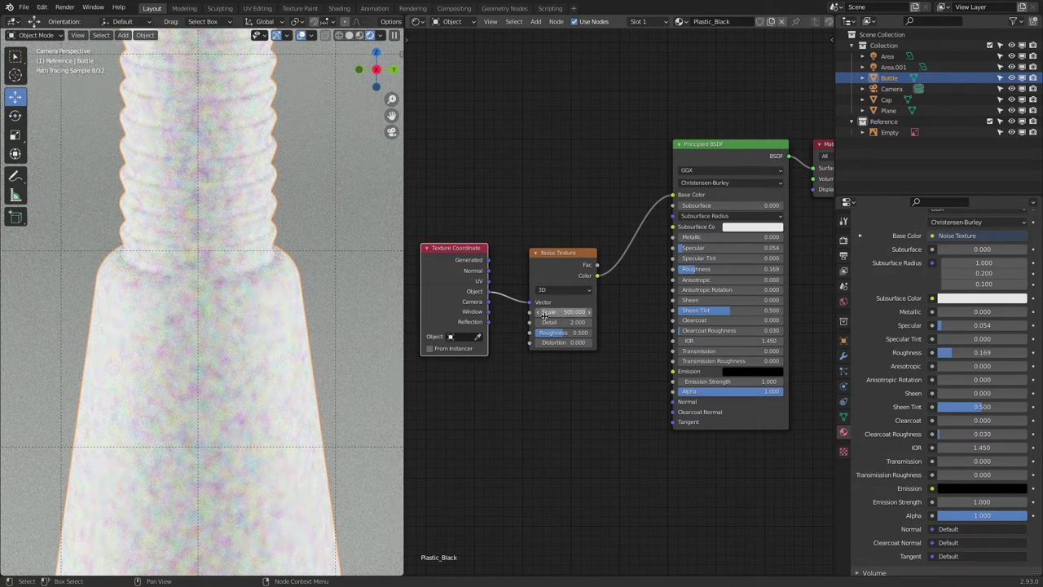
- Set the Noise Texture's scale to 2000 and inspect the grain on the bottle up close
click(570, 311)
text(2000)
key(Return)
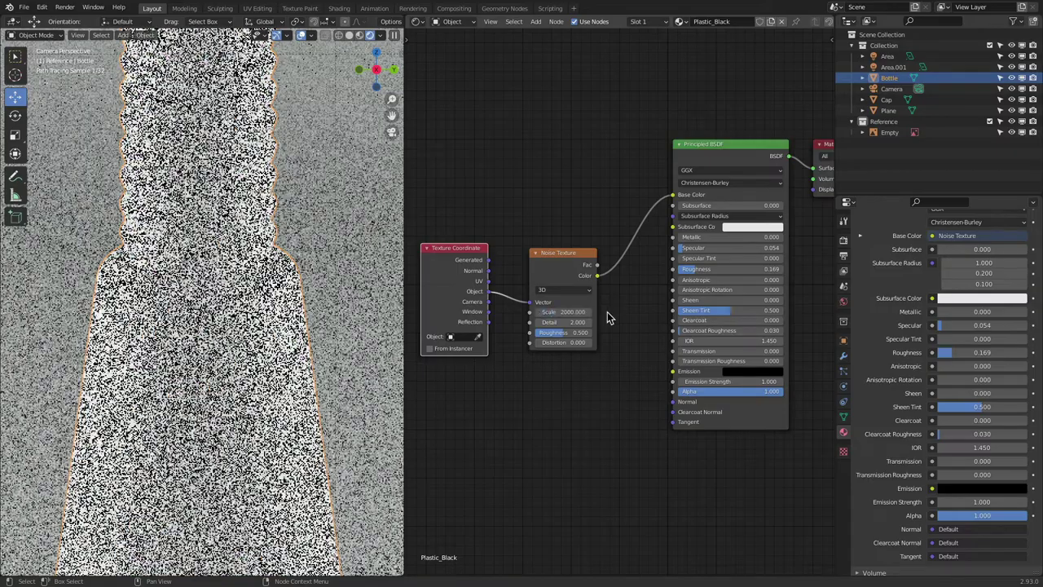
scroll(195, 334, up, 5)
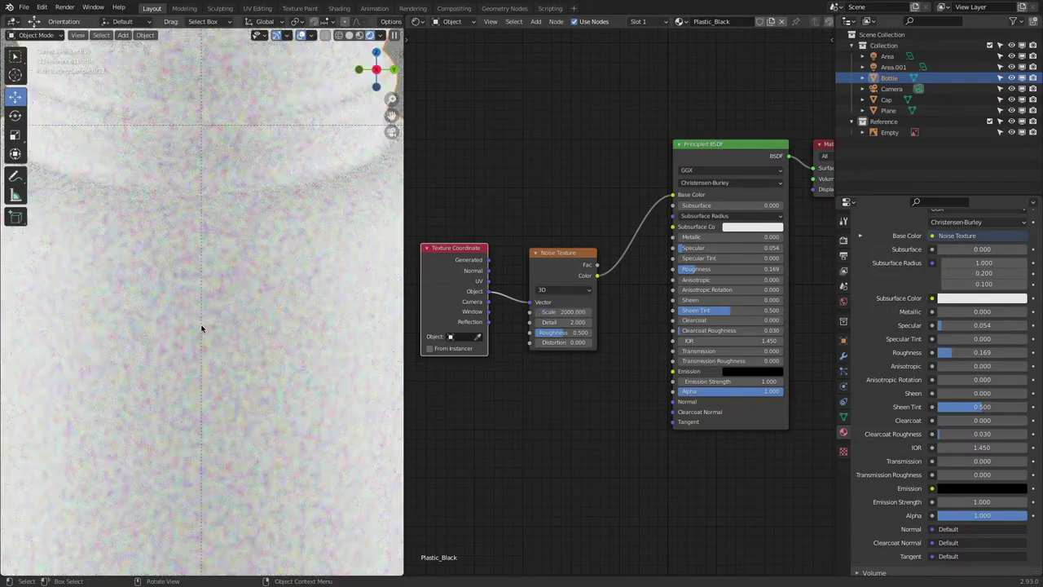
- Try the Noise Texture's Fac output instead of Color on the Principled BSDF's Base Color and view it on the bottle
scroll(202, 326, down, 5)
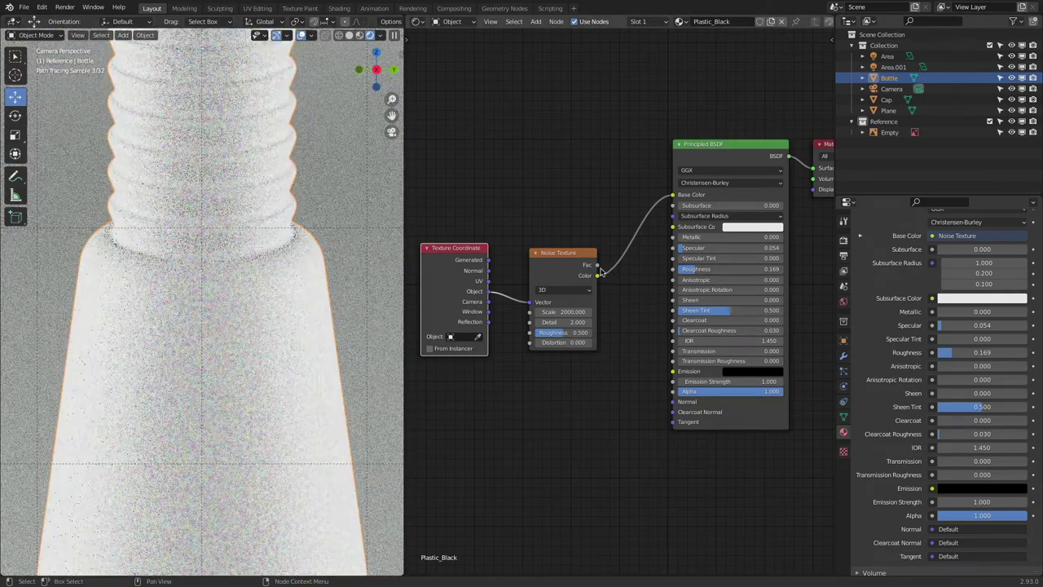
drag(611, 257, 598, 265)
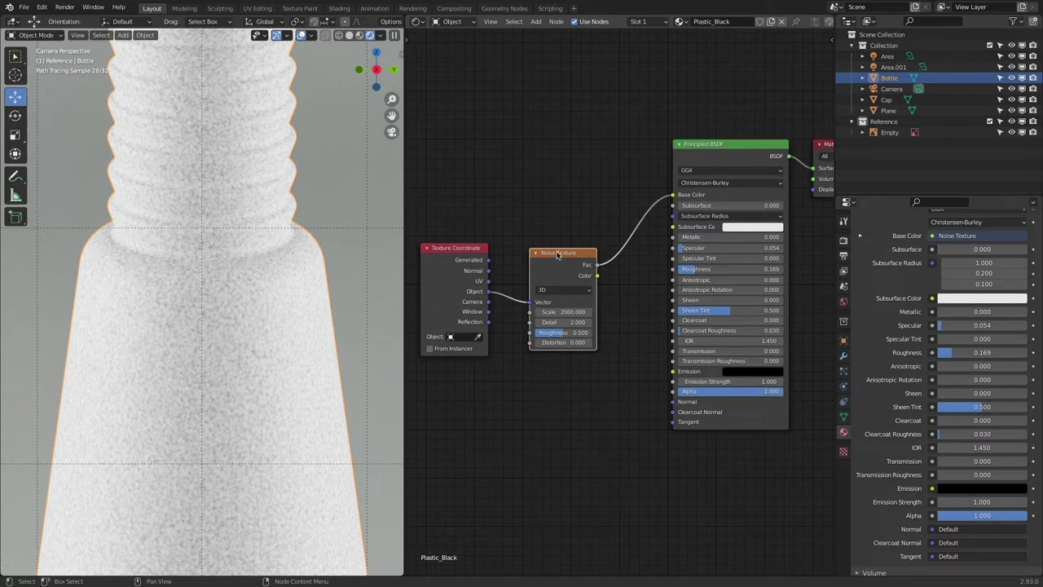
mouse_move(560, 256)
mouse_down()
mouse_move(563, 234)
mouse_move(565, 244)
mouse_up()
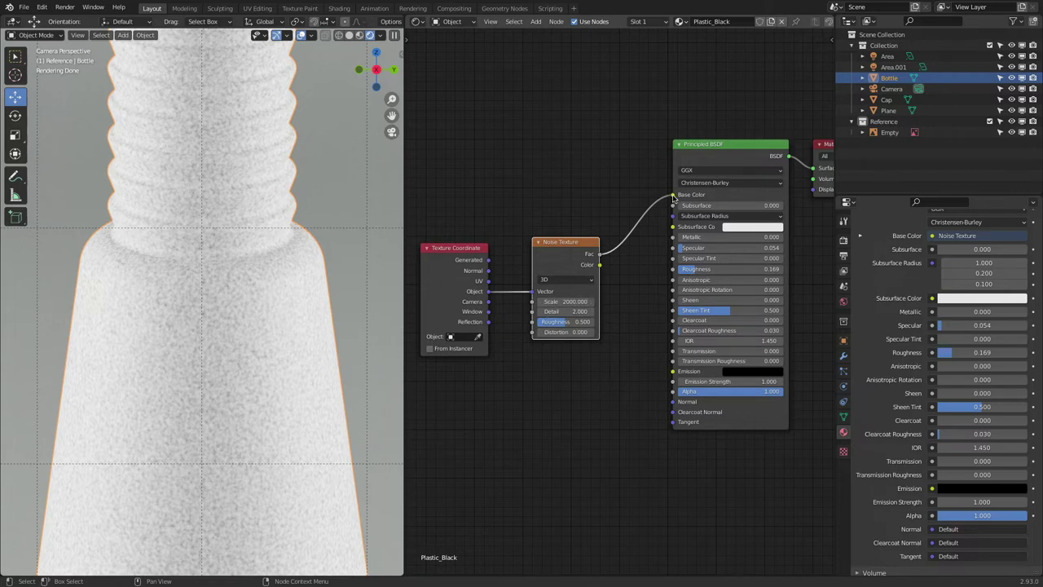
- Disconnect the Noise Texture from the Base Color and add a Bump node between it and the Principled BSDF
drag(673, 197, 545, 260)
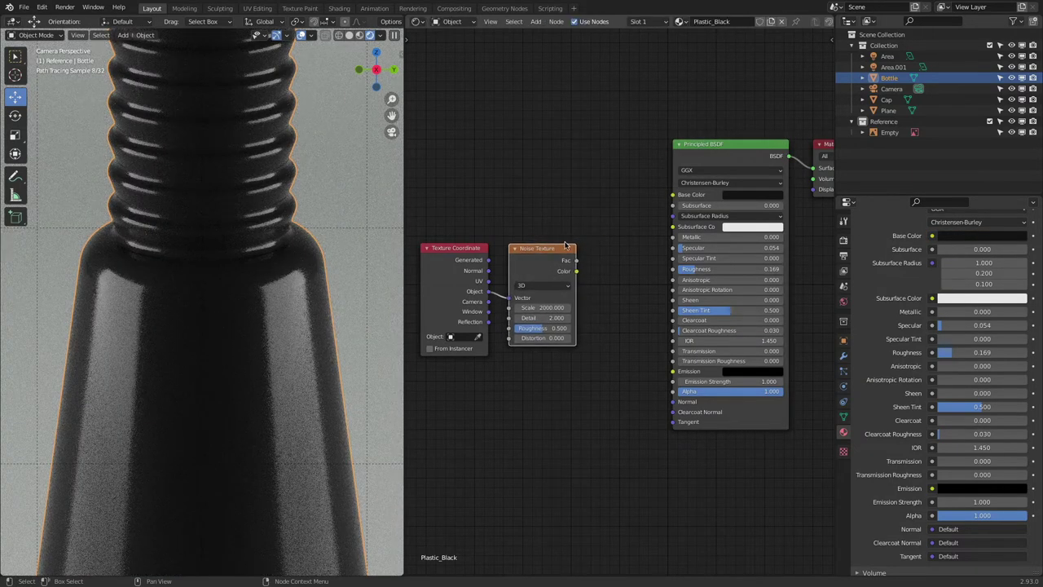
click(535, 21)
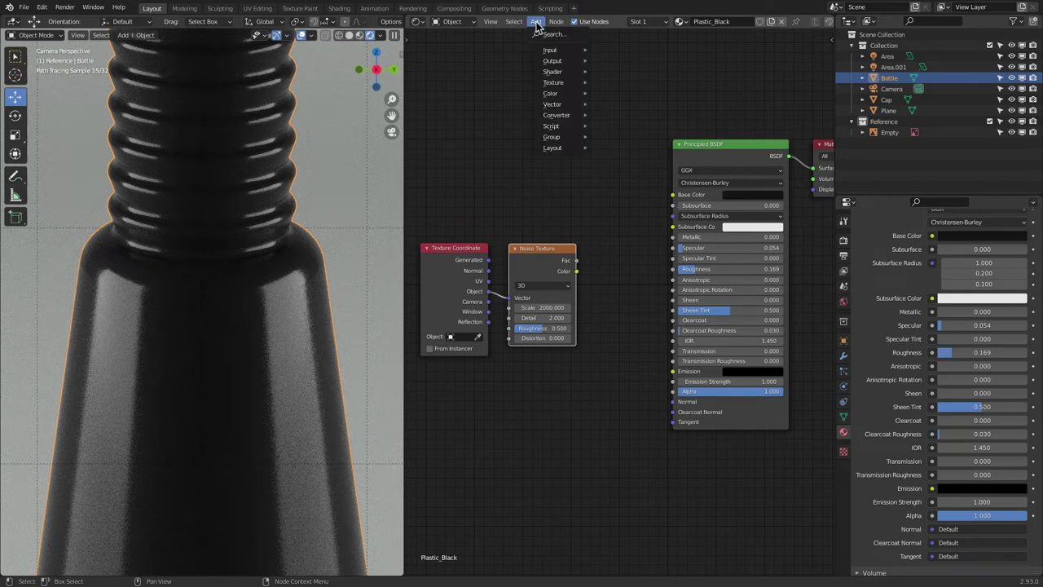
mouse_move(552, 109)
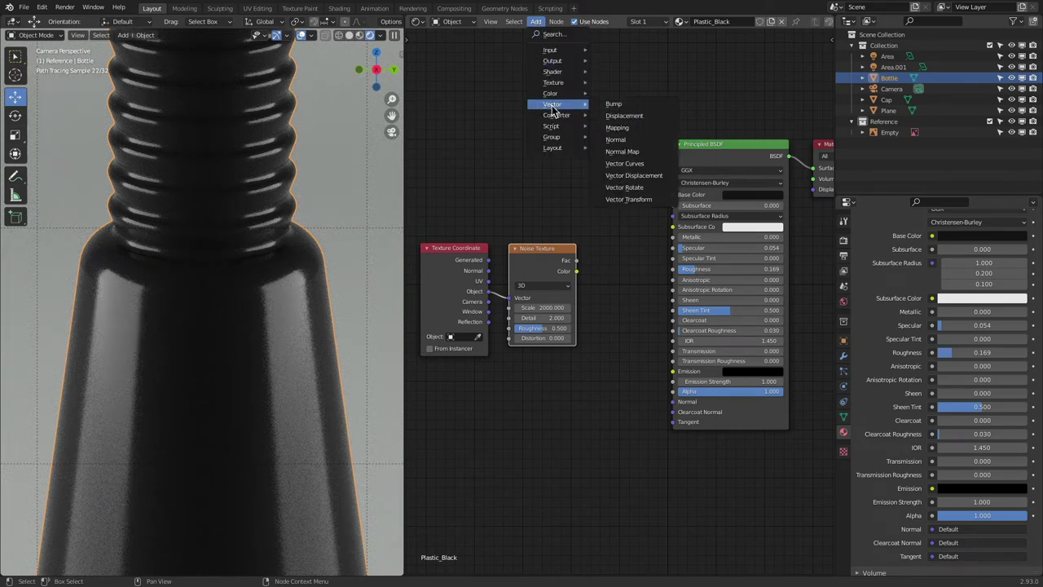
click(615, 104)
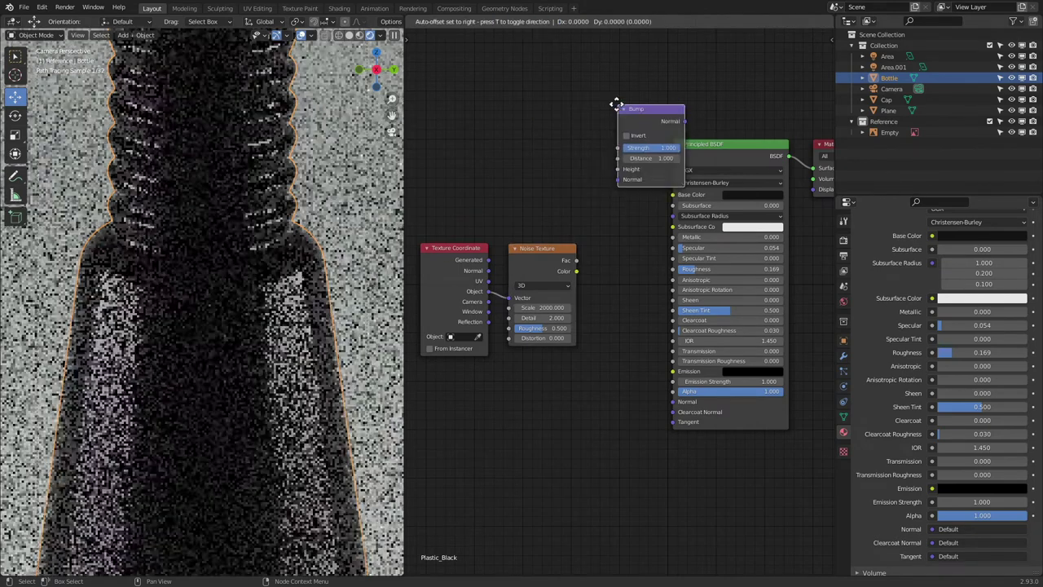
click(571, 391)
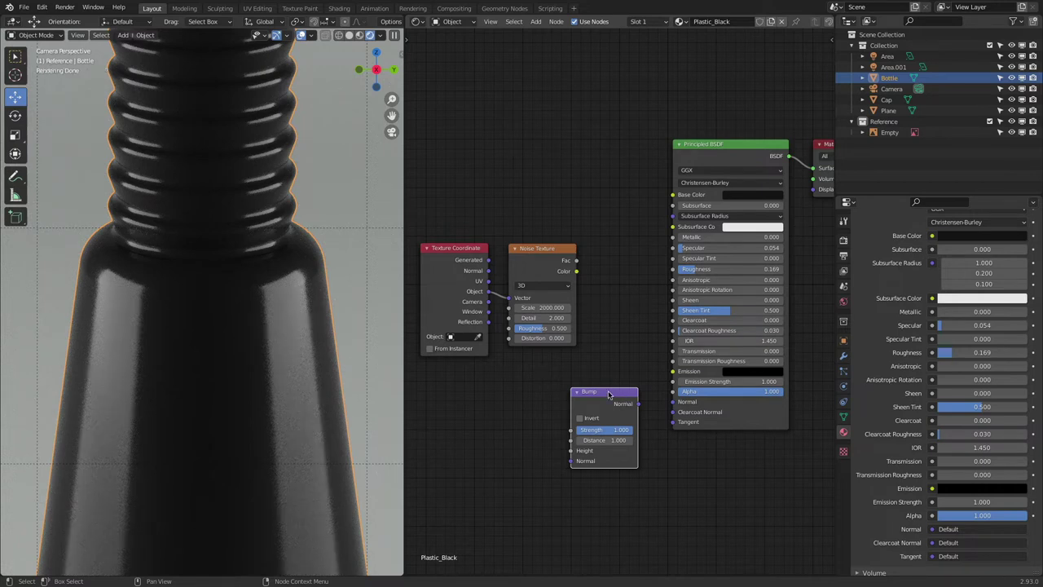
- Connect the Noise Texture's Fac to the Bump node's Height and the Bump's Normal to the Principled BSDF's Normal
drag(608, 394, 620, 370)
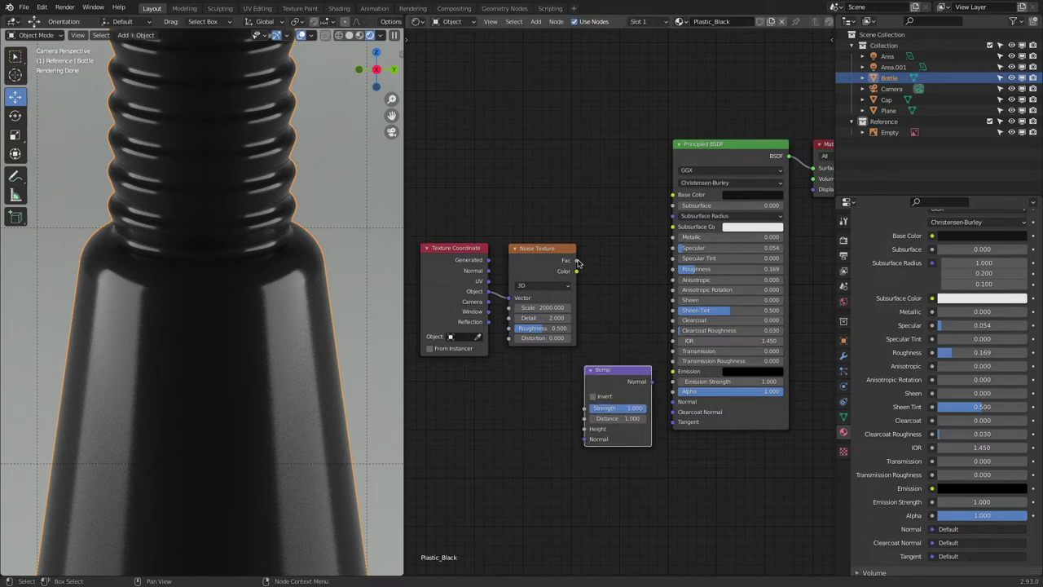
drag(576, 261, 583, 430)
drag(607, 376, 673, 402)
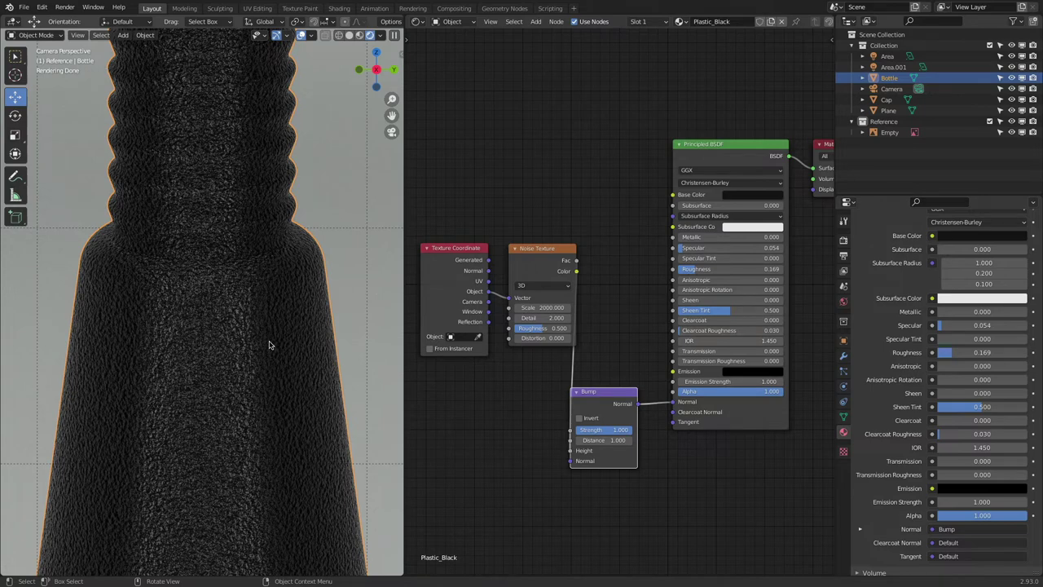
- Try Bump strengths of 0.1 and 0.05 and compare the bottle's surface with the reference photo IMG_9608.HEIC
click(627, 429)
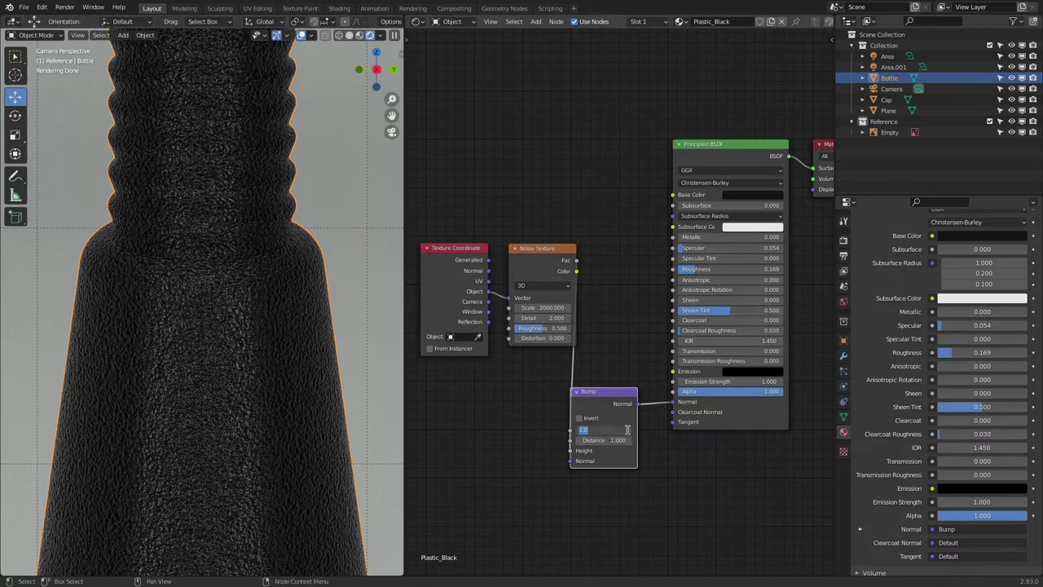
text(0.1)
key(Return)
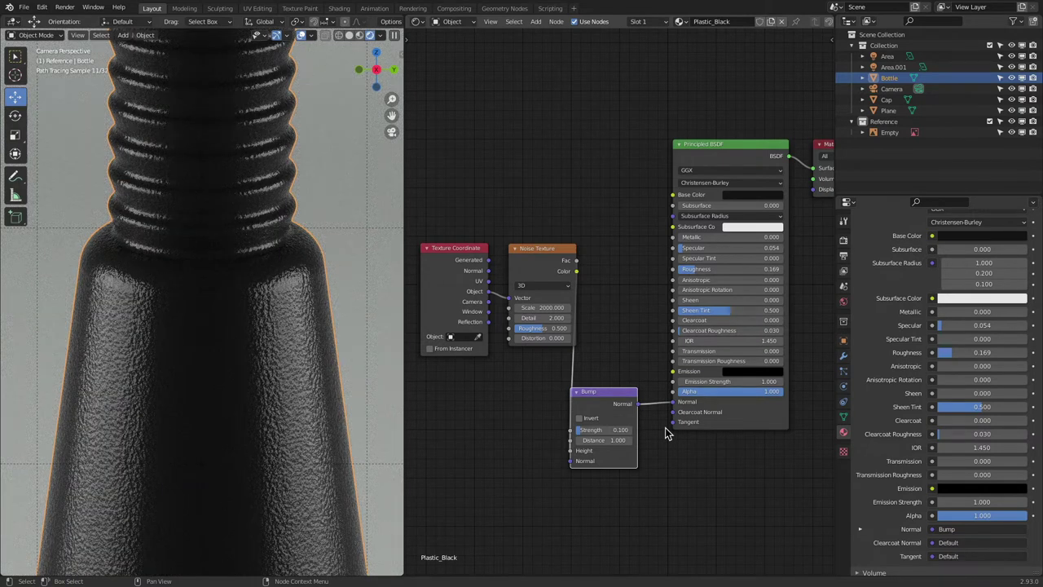
click(623, 430)
key(BackSpace)
text(.05)
key(Return)
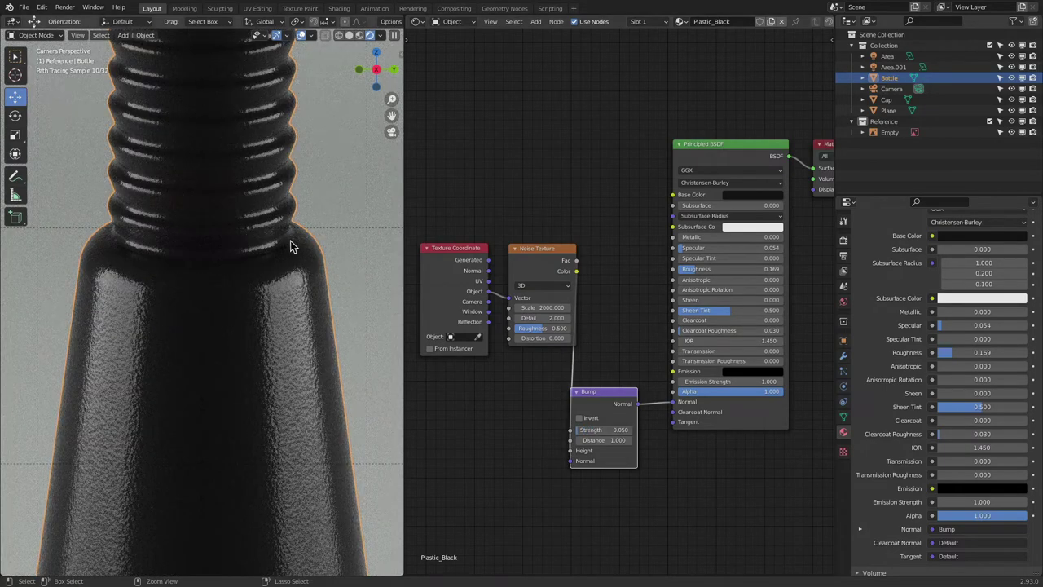
key(super+Tab)
click(339, 292)
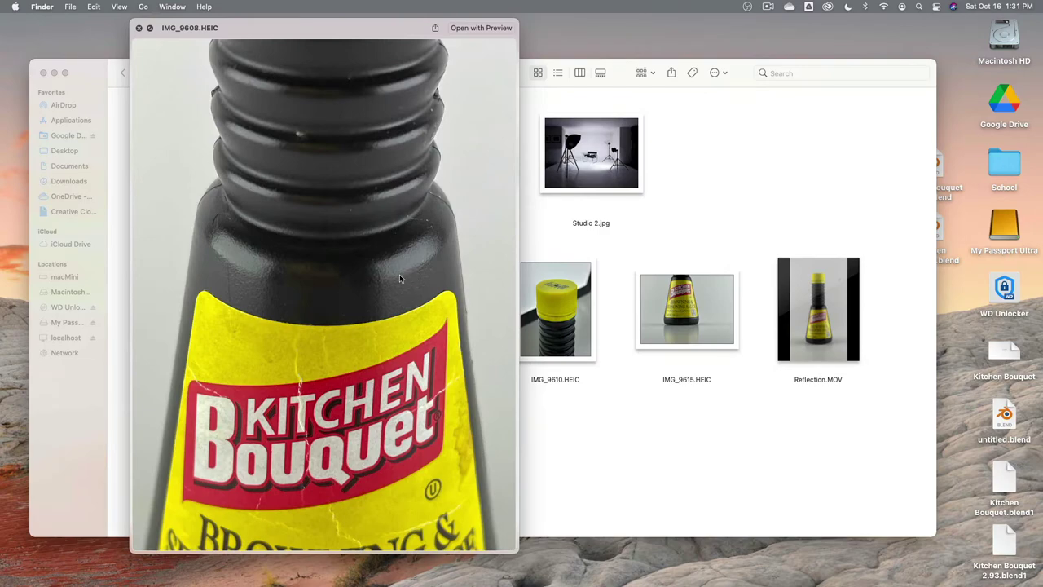
key(super+Tab)
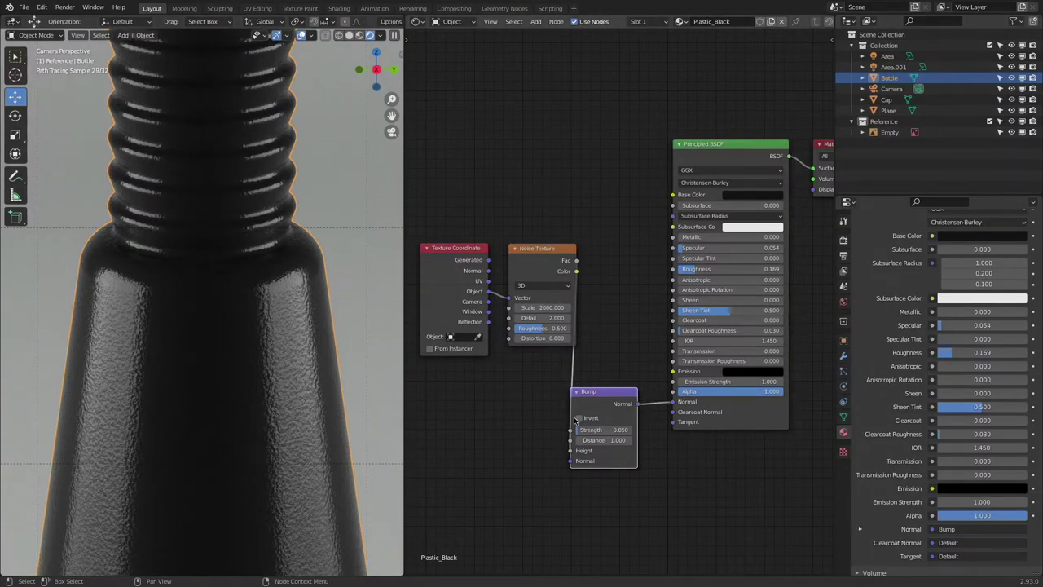
- Set the Noise Texture's scale to 5000 and compare the finer grain with the reference photo
double_click(542, 308)
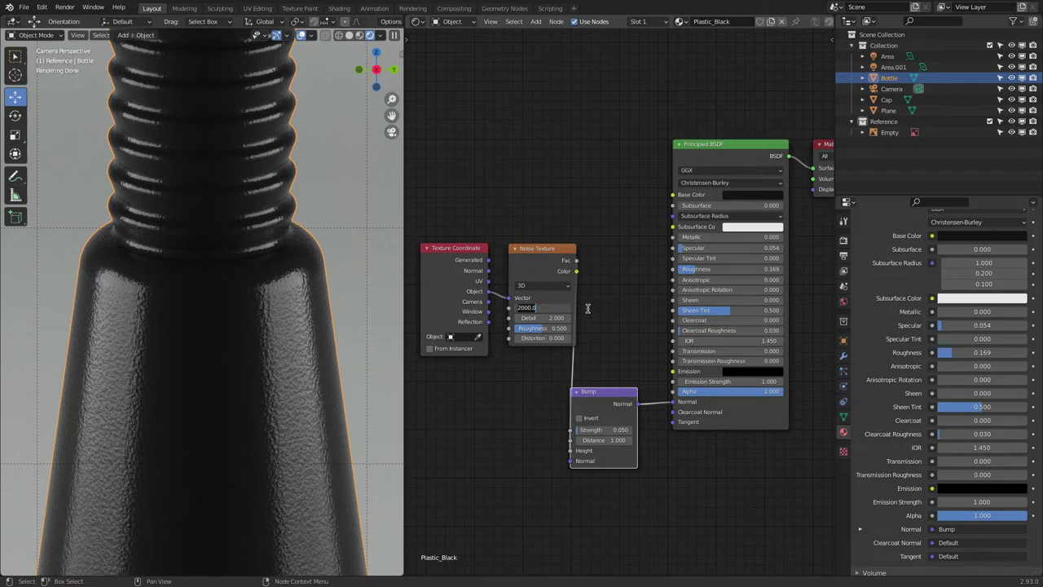
text(5000)
key(Return)
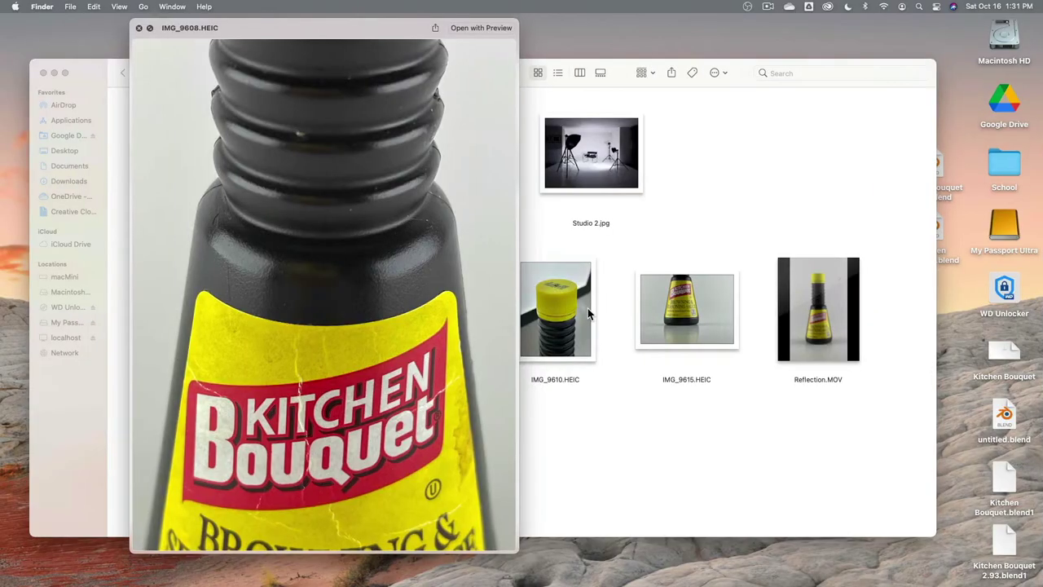
key(super+Tab)
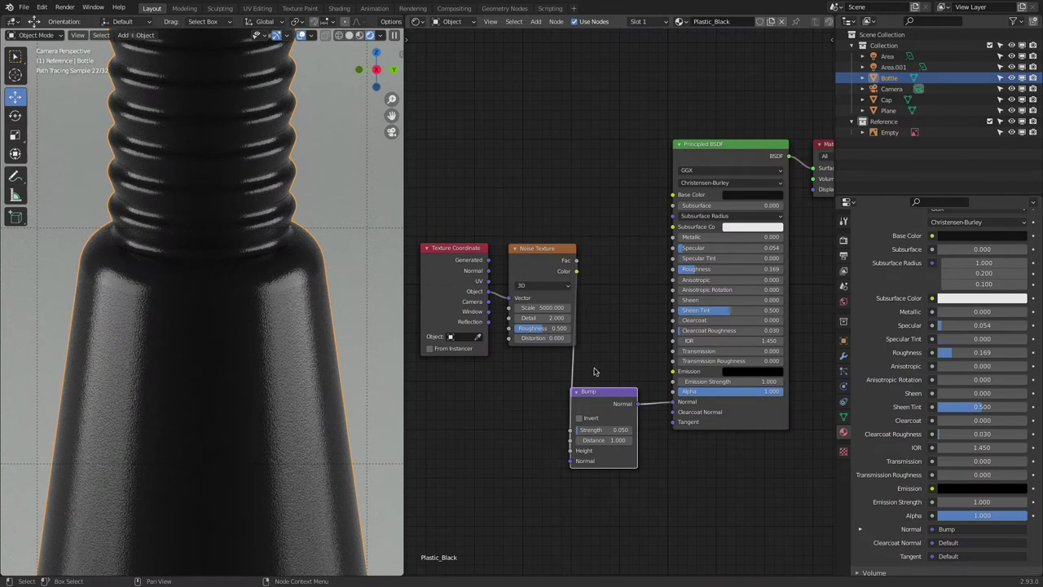
- Try a Bump strength of 0.025 and check the bottle's surface against the reference photo
click(597, 429)
text(02)
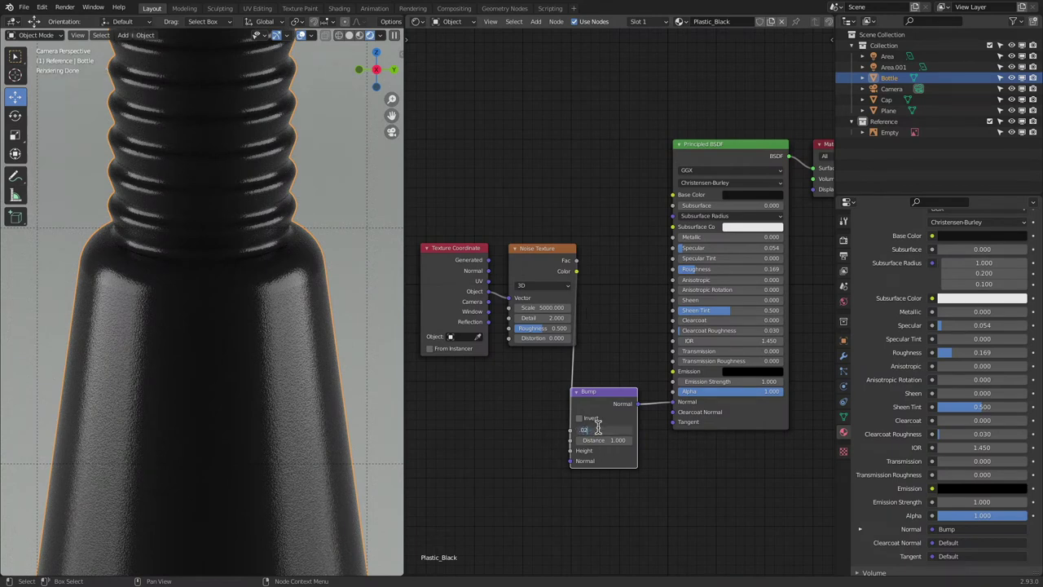
key(Return)
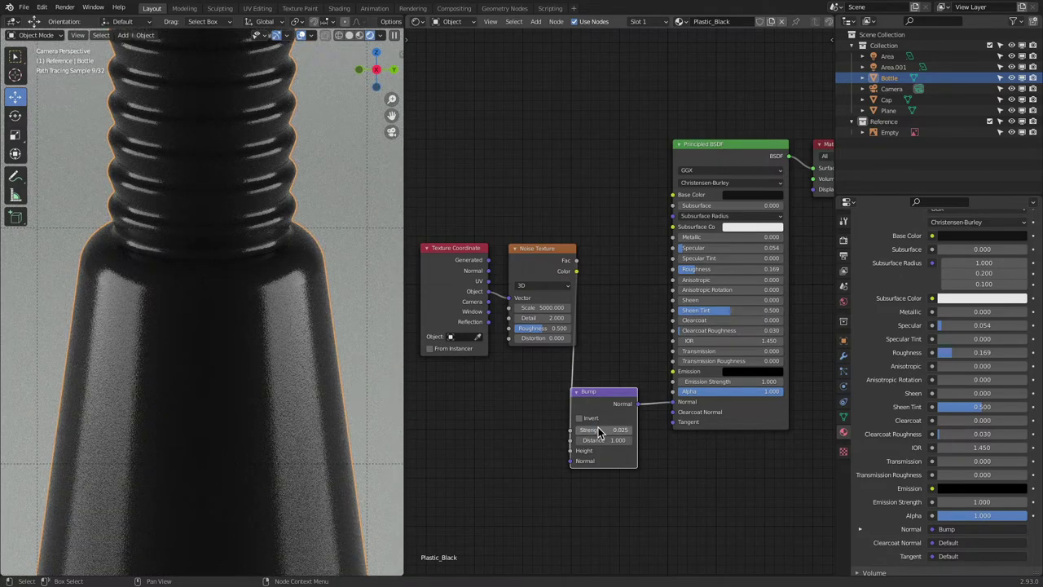
key(super+Tab)
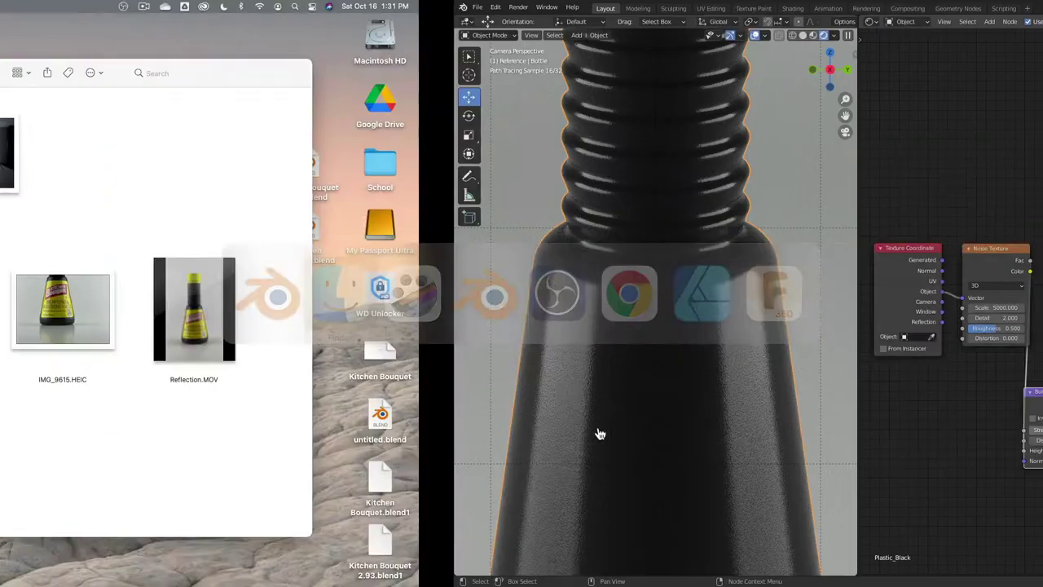
key(super+Tab)
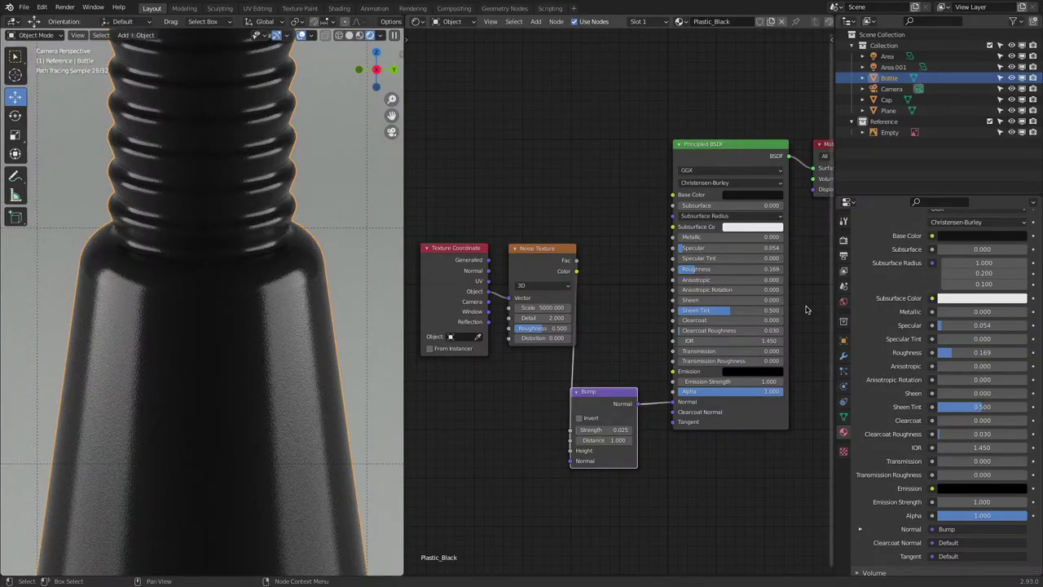
- Try a Principled BSDF roughness of 0.3 and compare the highlights with the reference photo
click(956, 353)
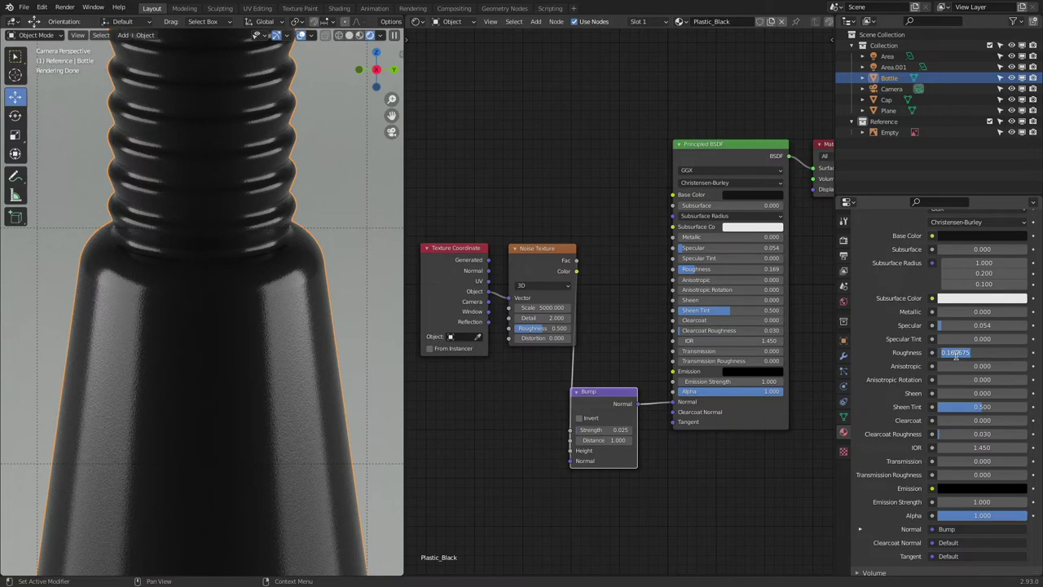
text(0.3)
key(Return)
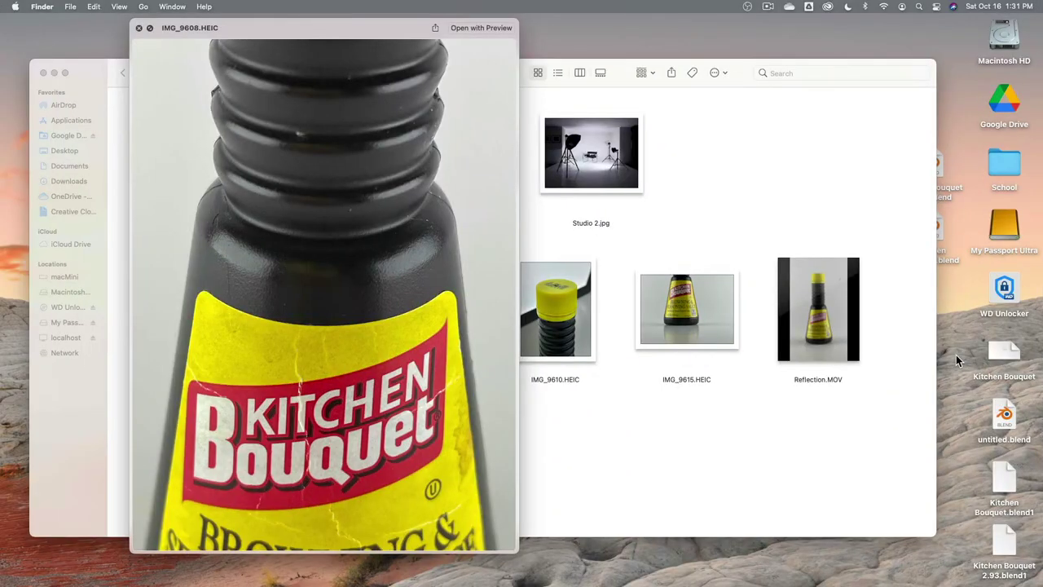
key(super+Tab)
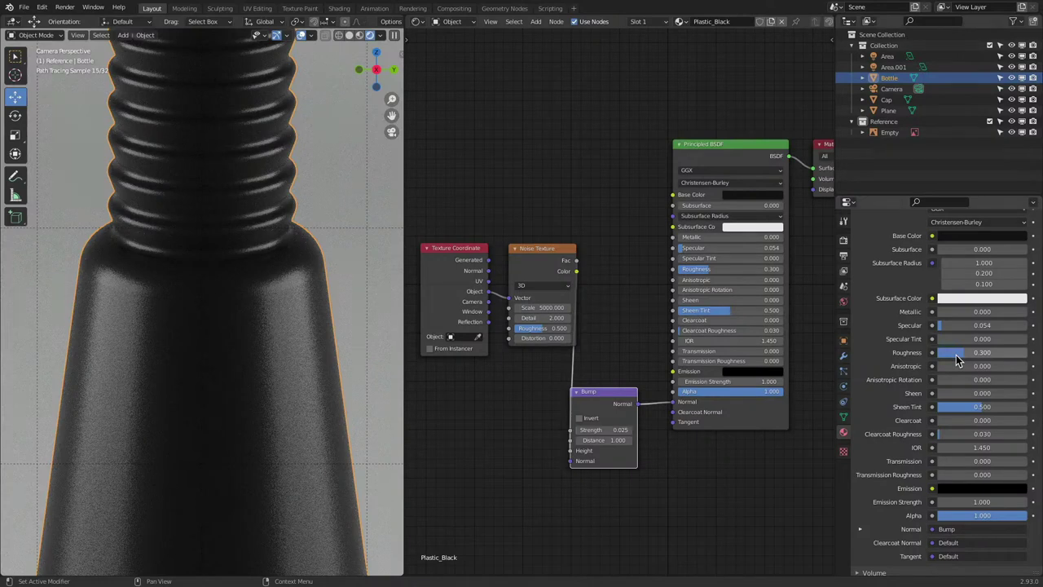
- Try a Bump strength of 0.4, and set it to 0.04 instead
click(599, 429)
text(0)
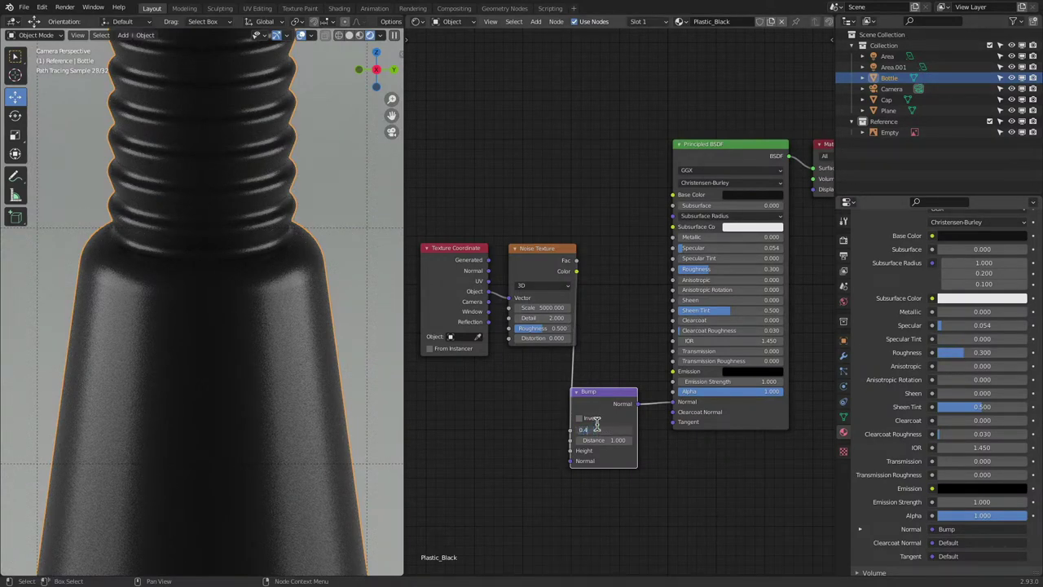
text(.4)
key(Return)
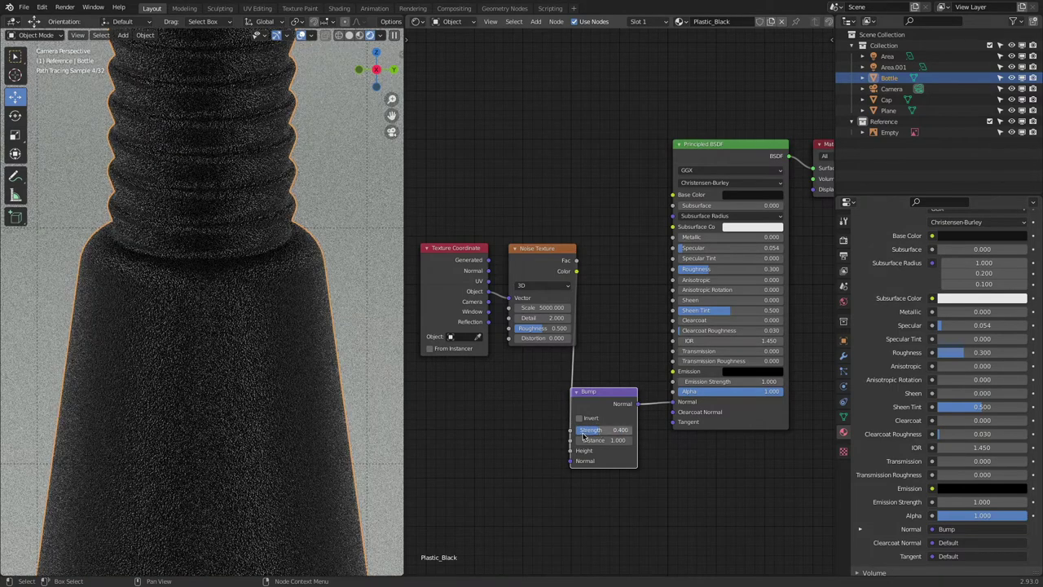
click(589, 430)
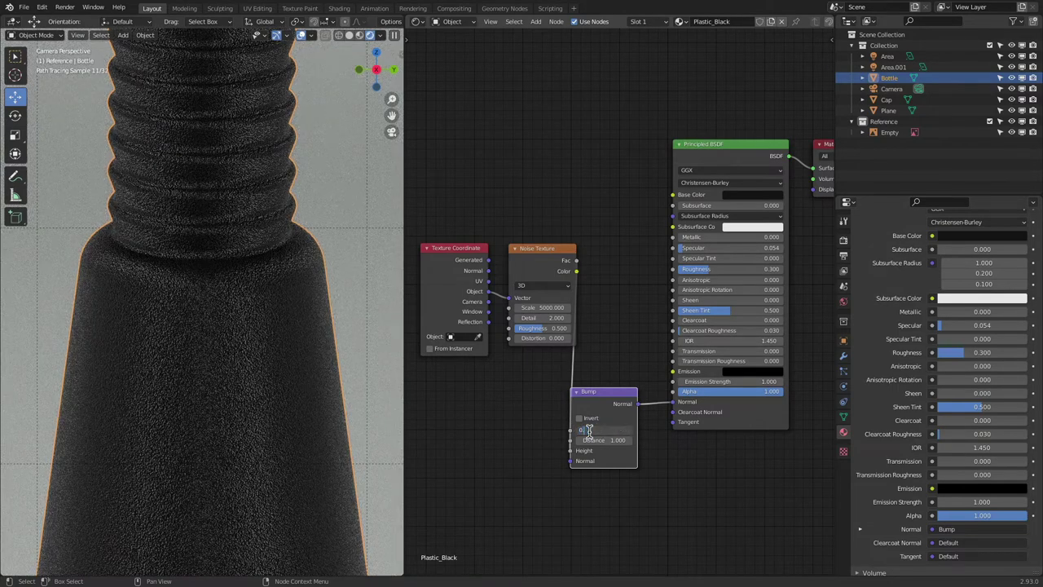
text(0.04)
key(Return)
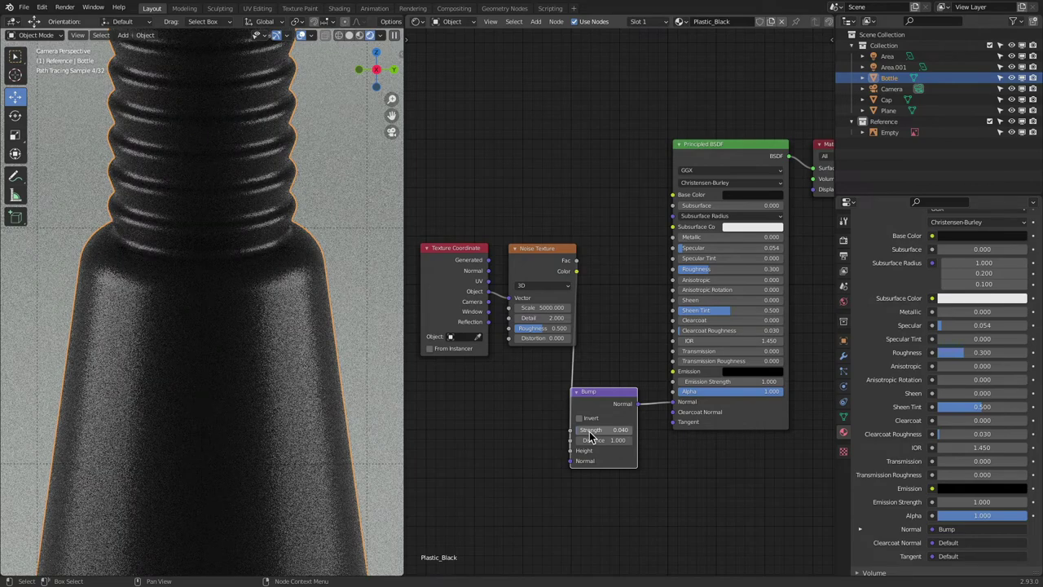
- Try a Principled BSDF roughness of 0.15, and settle on 0.2
click(965, 352)
key(BackSpace)
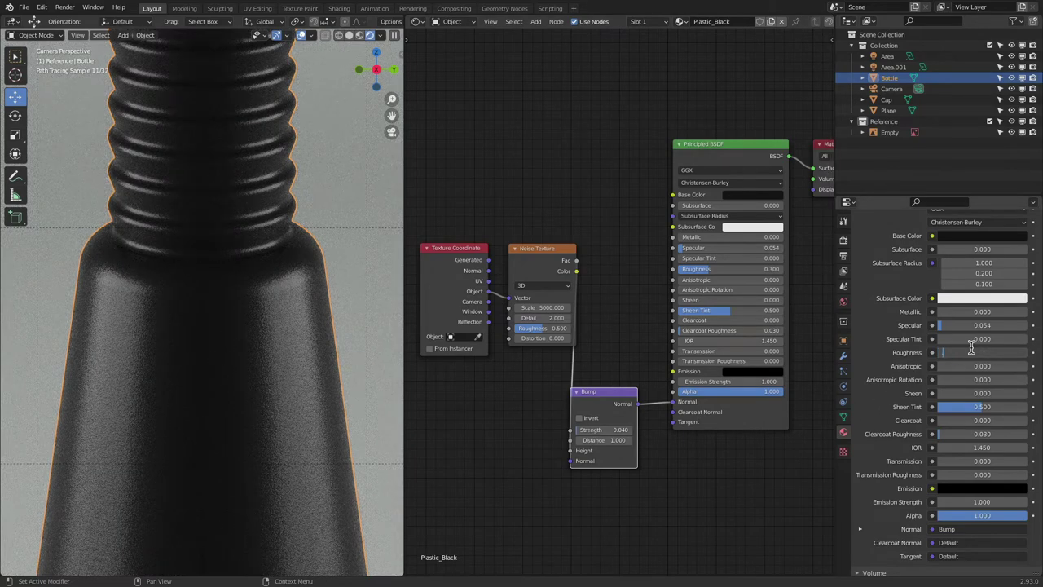
text(.15)
key(Return)
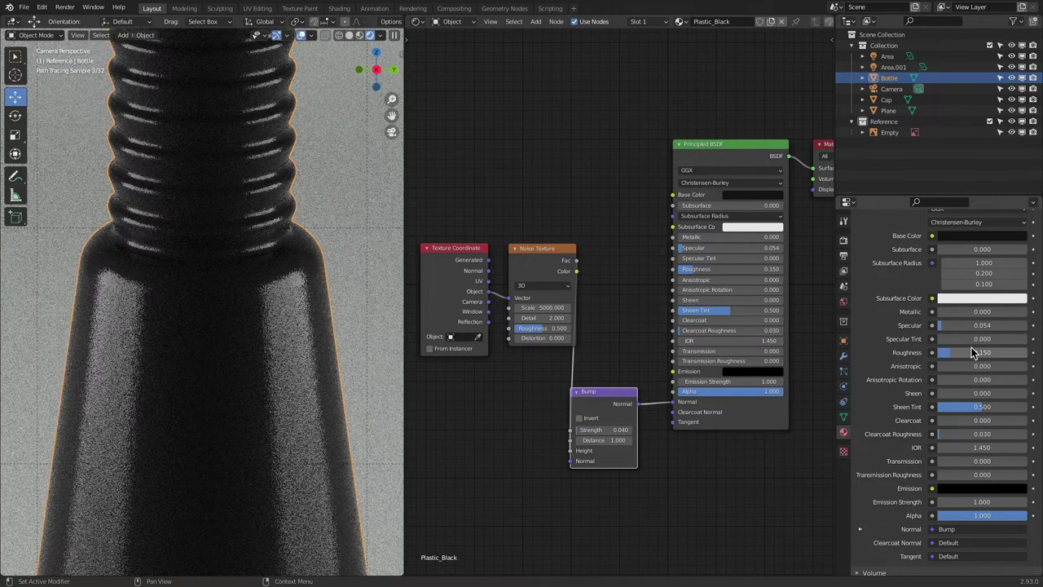
click(971, 351)
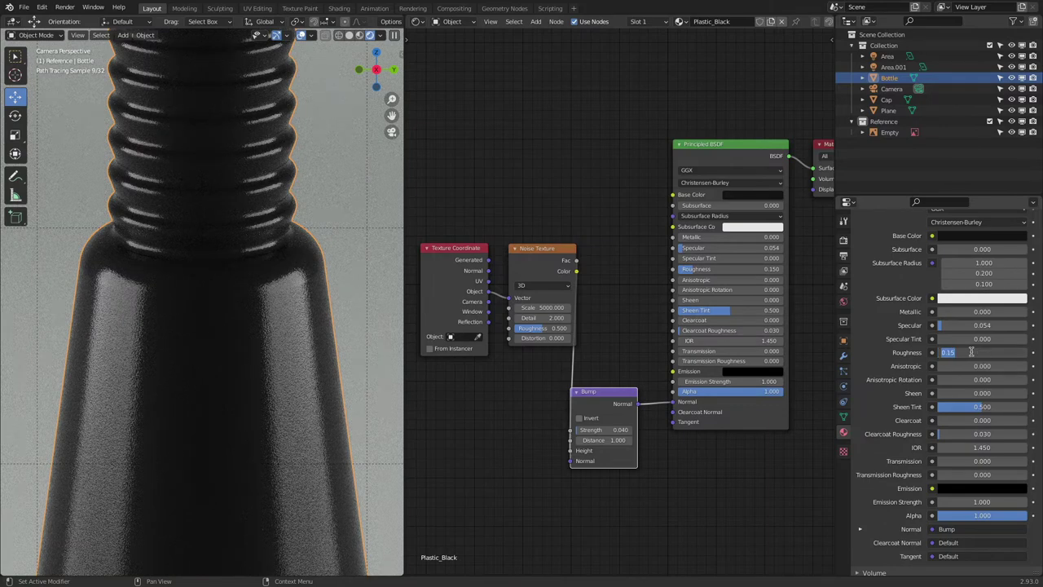
text(.2)
key(Return)
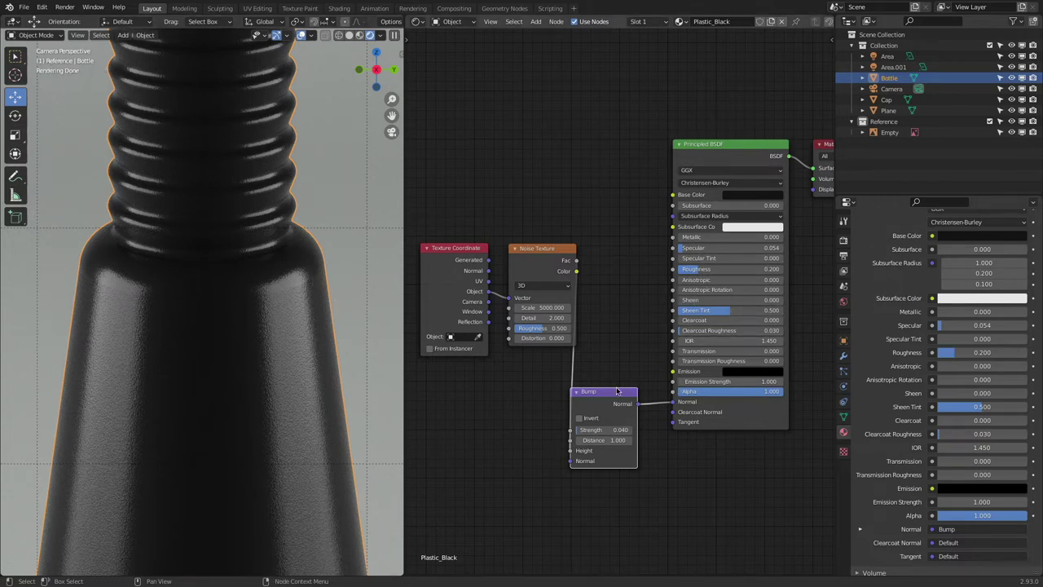
- Line up the Texture Coordinate, Noise Texture and Bump nodes in a row beside the Principled BSDF's Normal input
drag(612, 394, 626, 350)
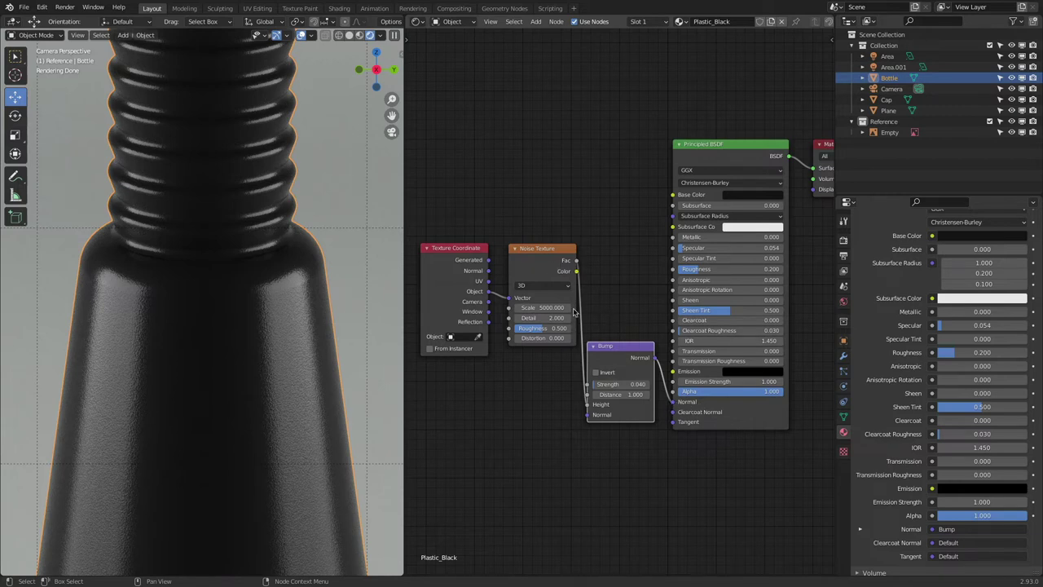
drag(540, 258, 537, 346)
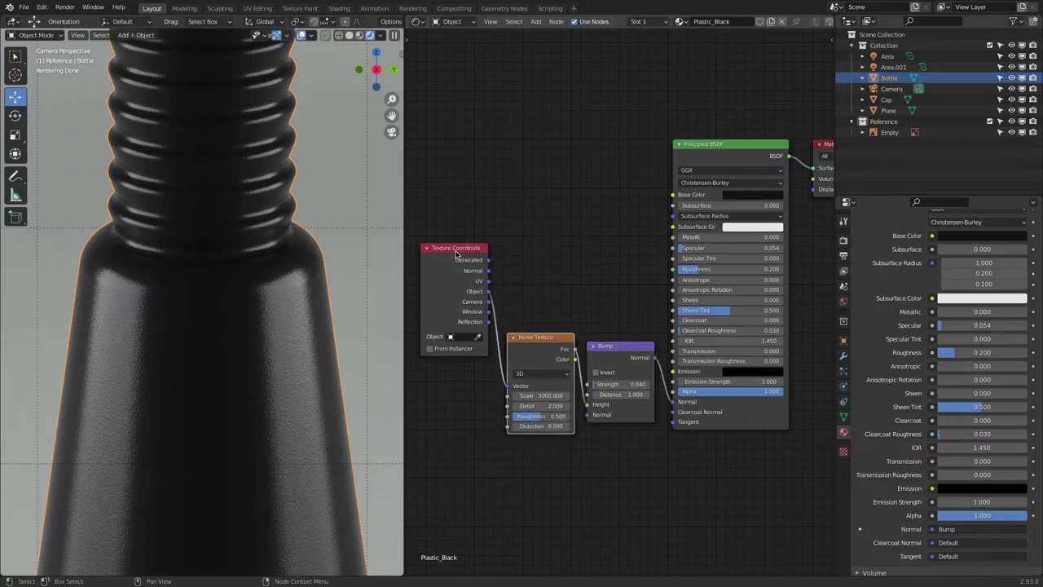
drag(458, 256, 456, 339)
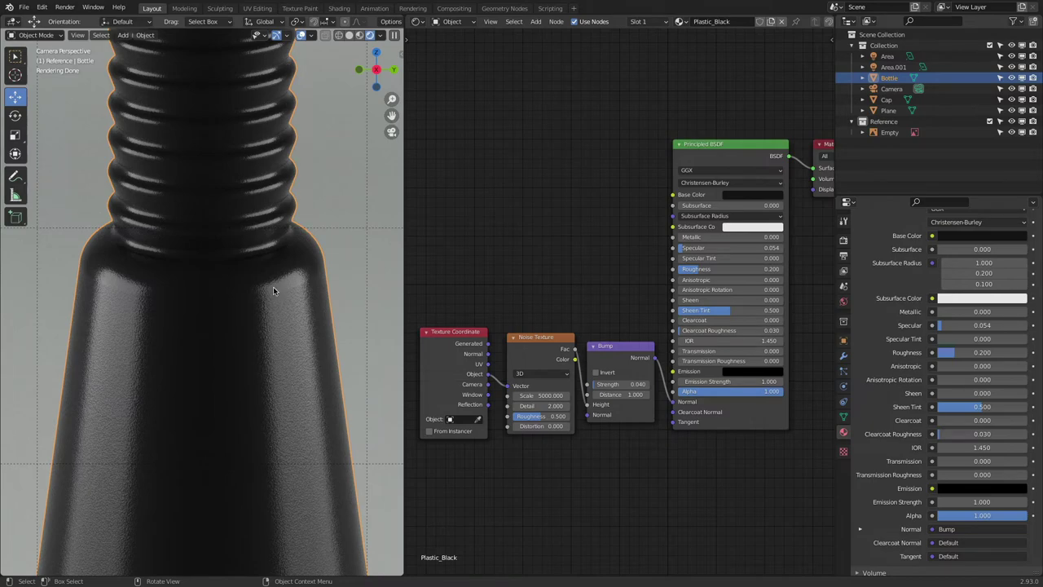
- Inspect the yellow cap up close, and copy the Texture Coordinate, Noise Texture and Bump nodes from the bottle's material
key(Home)
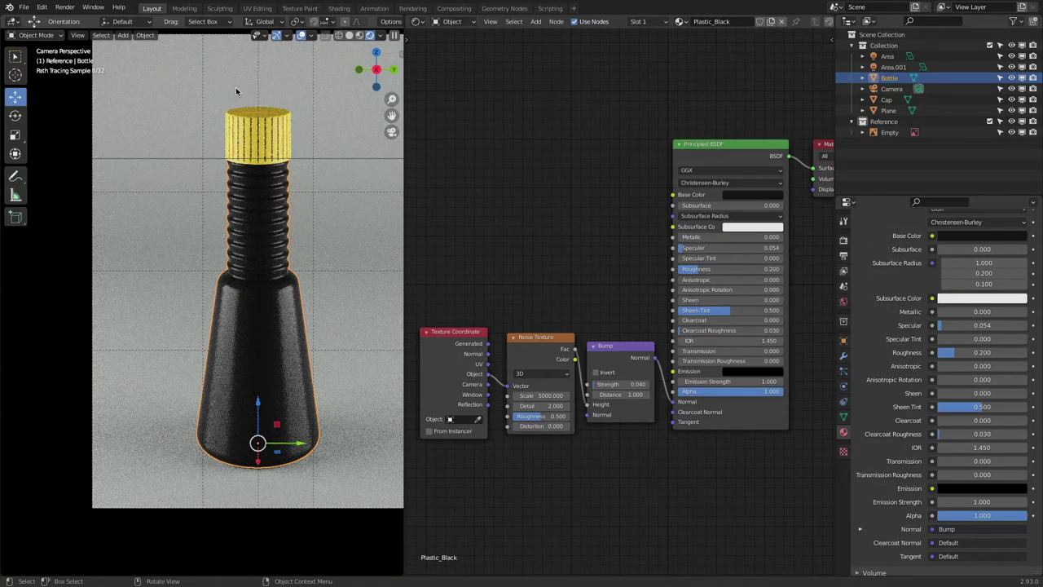
scroll(269, 93, up, 7)
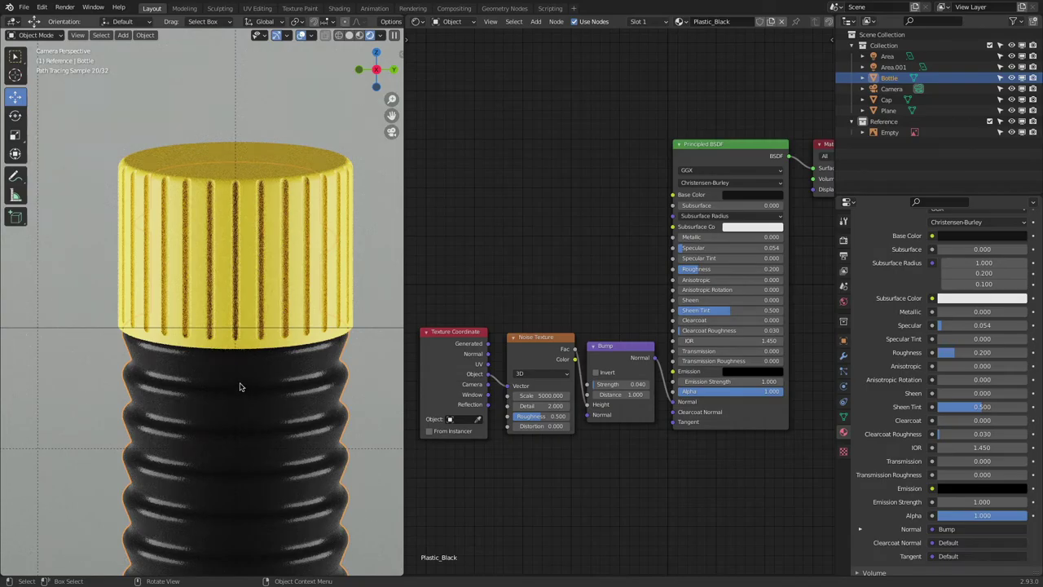
scroll(203, 130, up, 6)
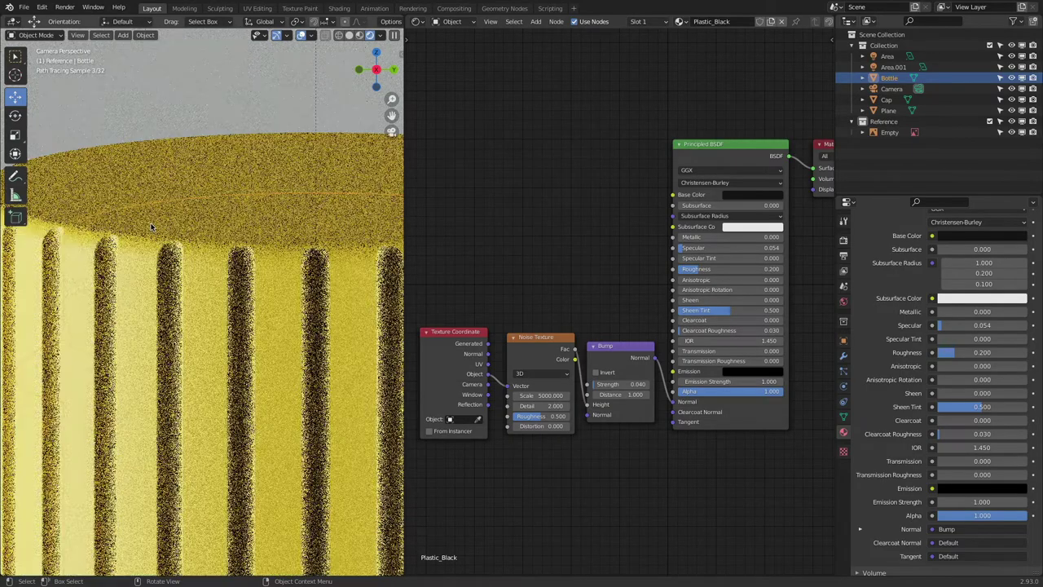
scroll(151, 228, down, 6)
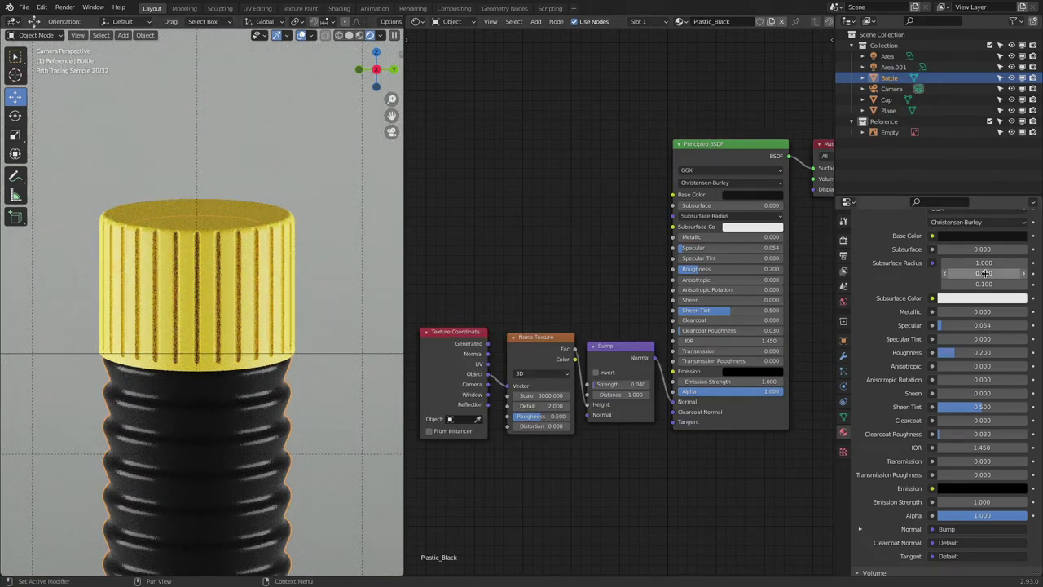
scroll(937, 243, up, 5)
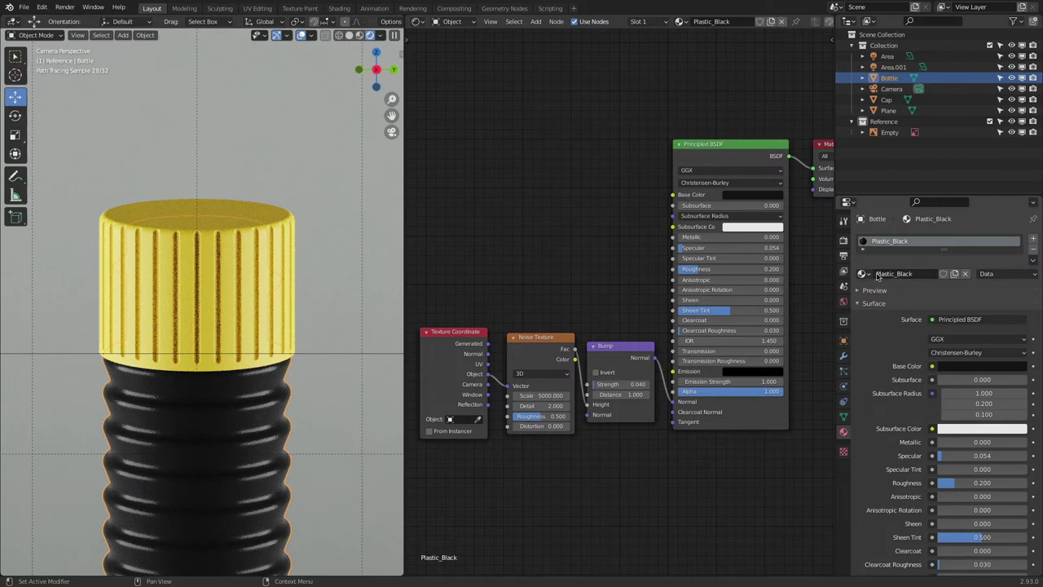
click(441, 336)
click(534, 348)
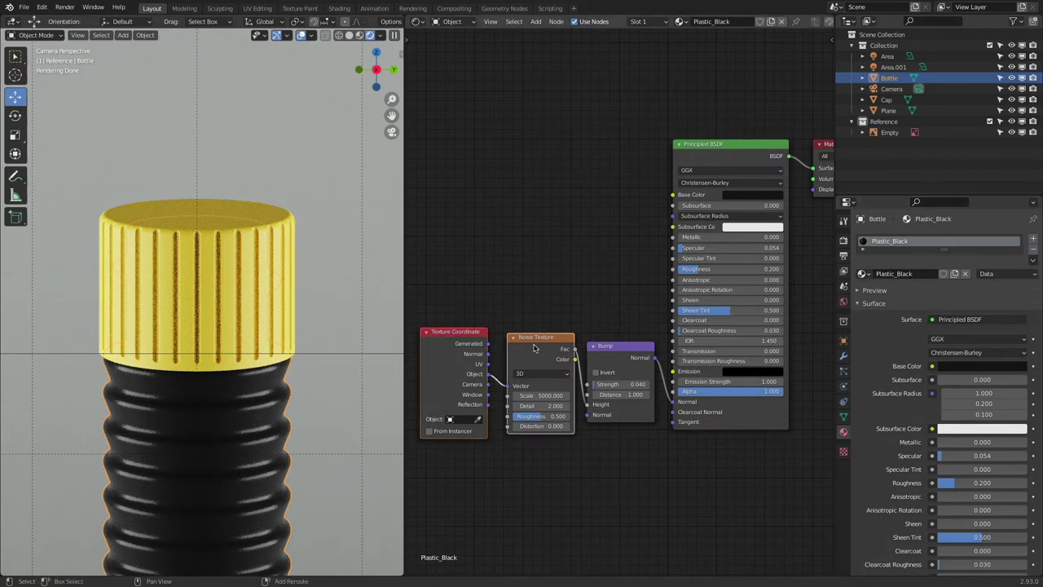
click(620, 351)
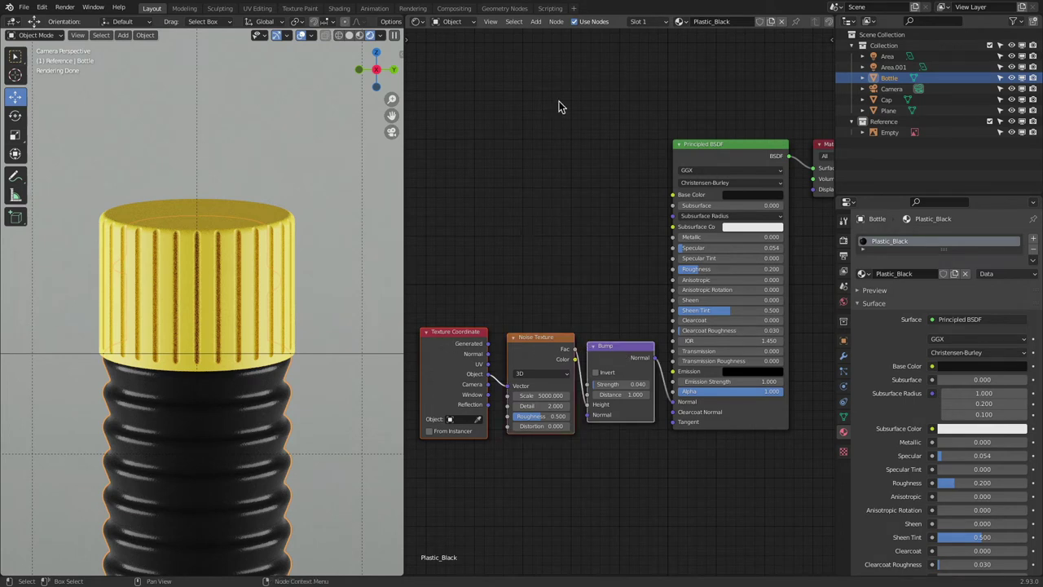
- Rename the cap's material as Plastic Yellow
click(160, 208)
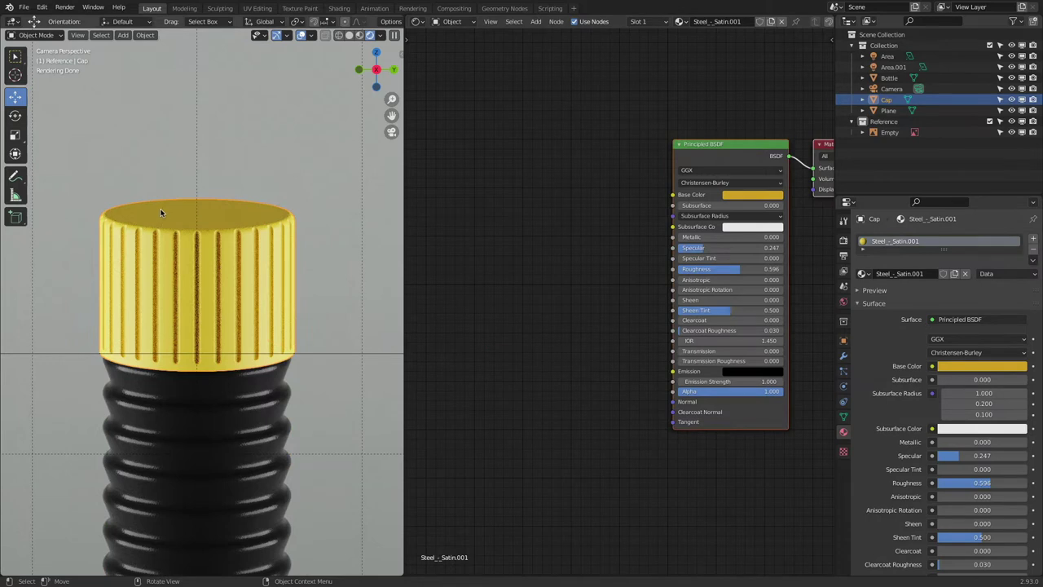
click(927, 277)
text(P)
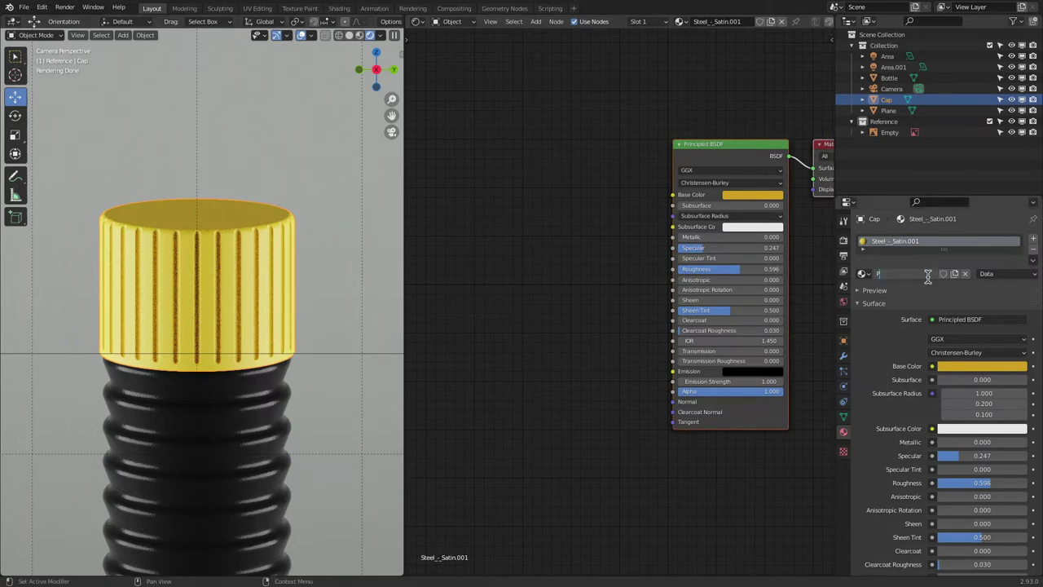
text(lastic Yellow)
key(Return)
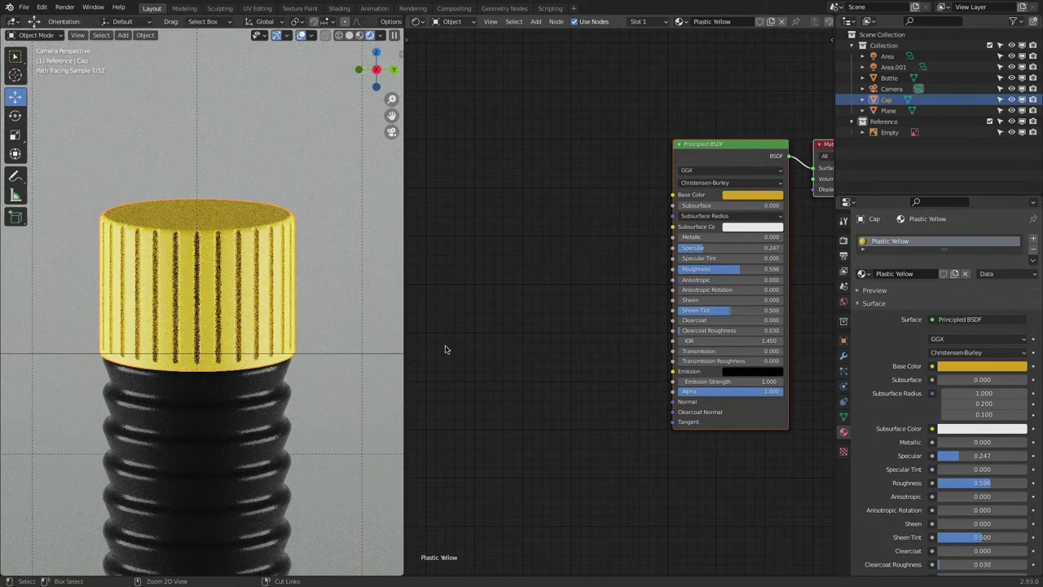
- Add the copied noise bump nodes to the Normal input of the cap's Principled BSDF, and set its roughness to 0.1
key(ctrl+v)
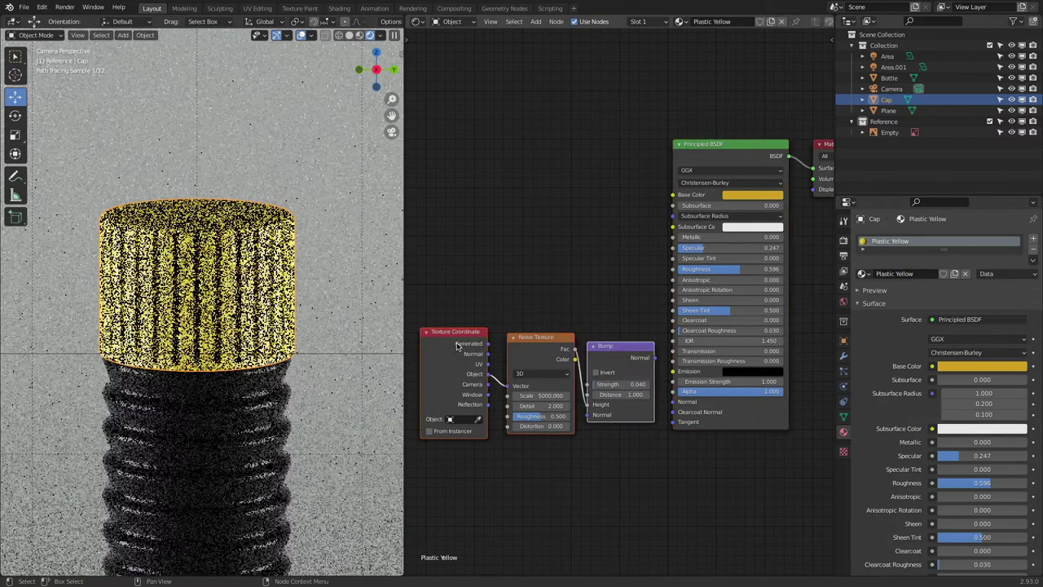
drag(654, 358, 673, 401)
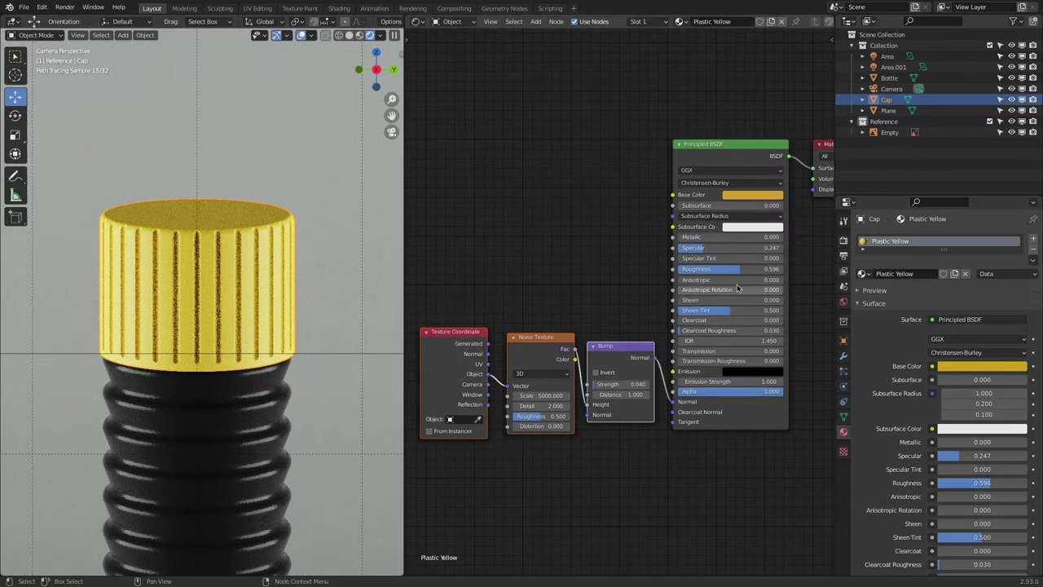
double_click(695, 270)
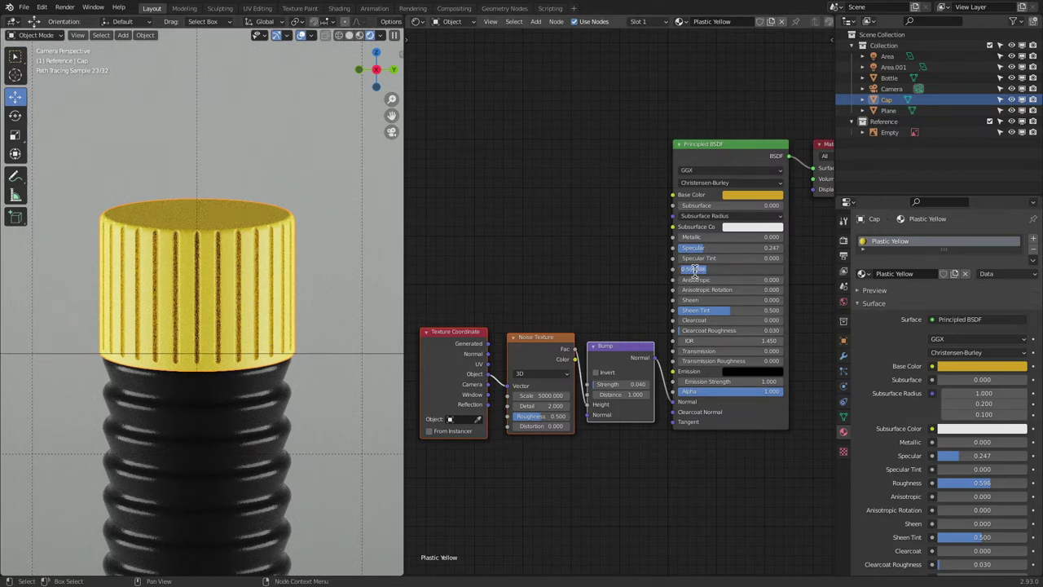
text(0.1)
key(Return)
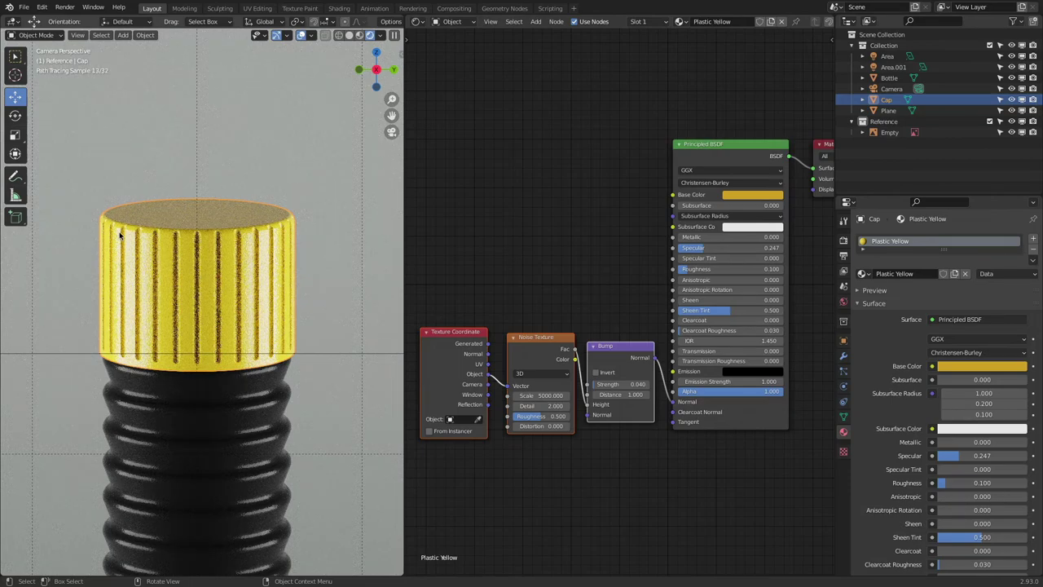
- Disconnect the Bump node from the cap's Principled BSDF to compare the surface up close, and reconnect it to Normal
scroll(115, 234, up, 5)
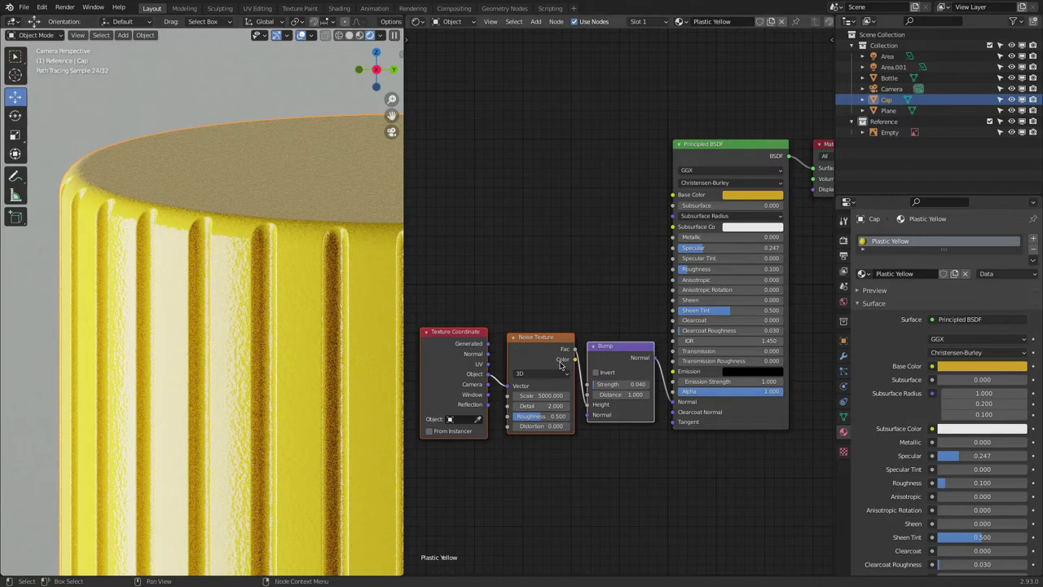
drag(673, 402, 663, 400)
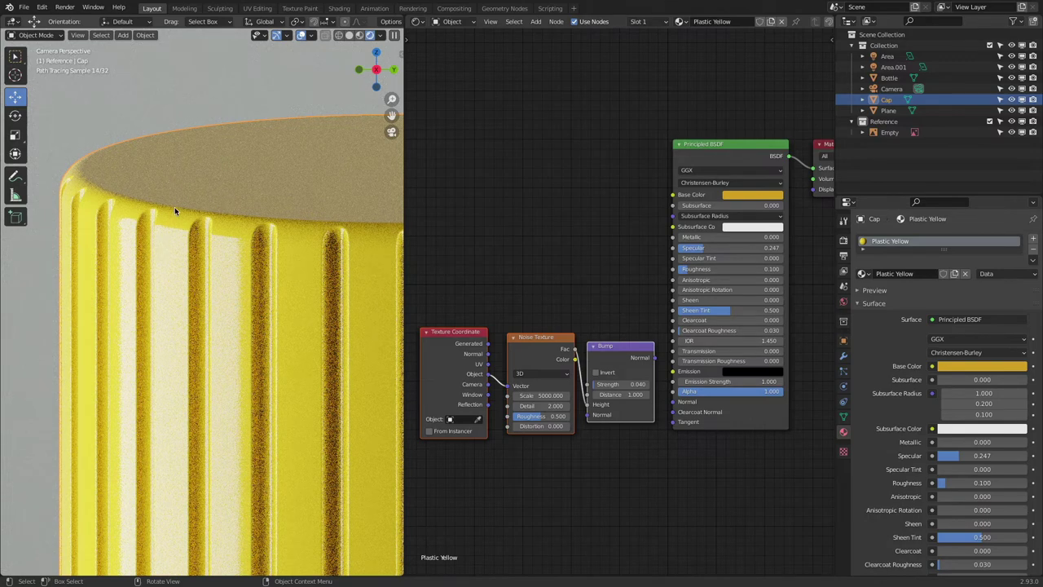
drag(655, 357, 674, 402)
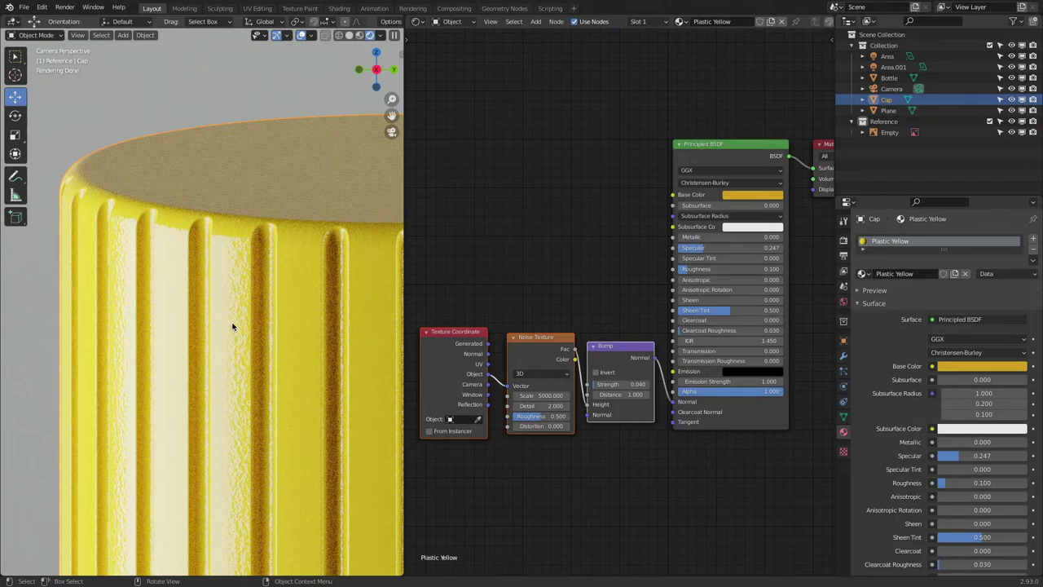
- View the whole bottle in the camera render and compare it with the Front.jpeg reference photo in Finder
scroll(232, 326, down, 8)
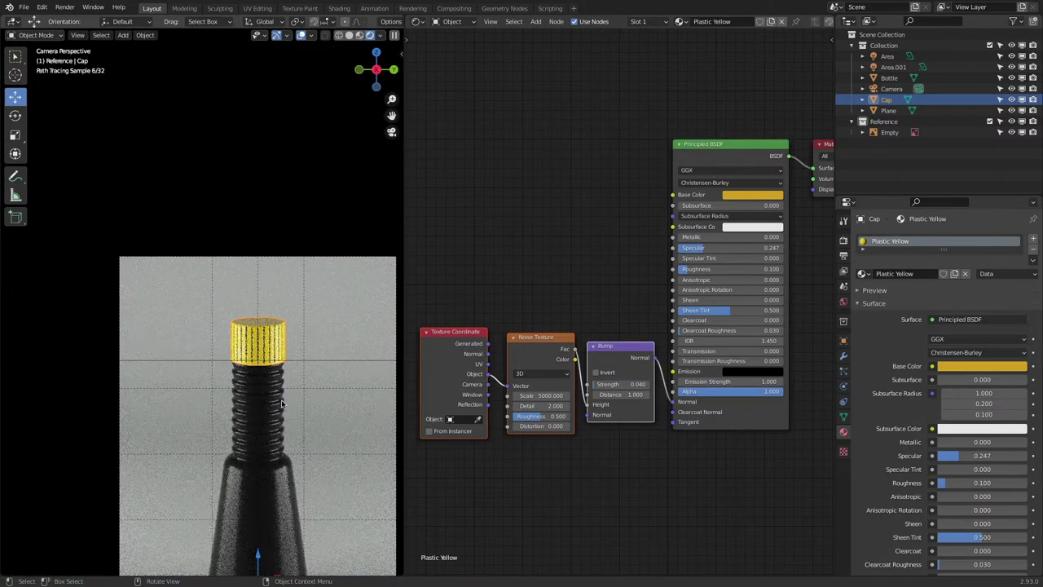
middle_drag(280, 430, 245, 275)
key(KP_0)
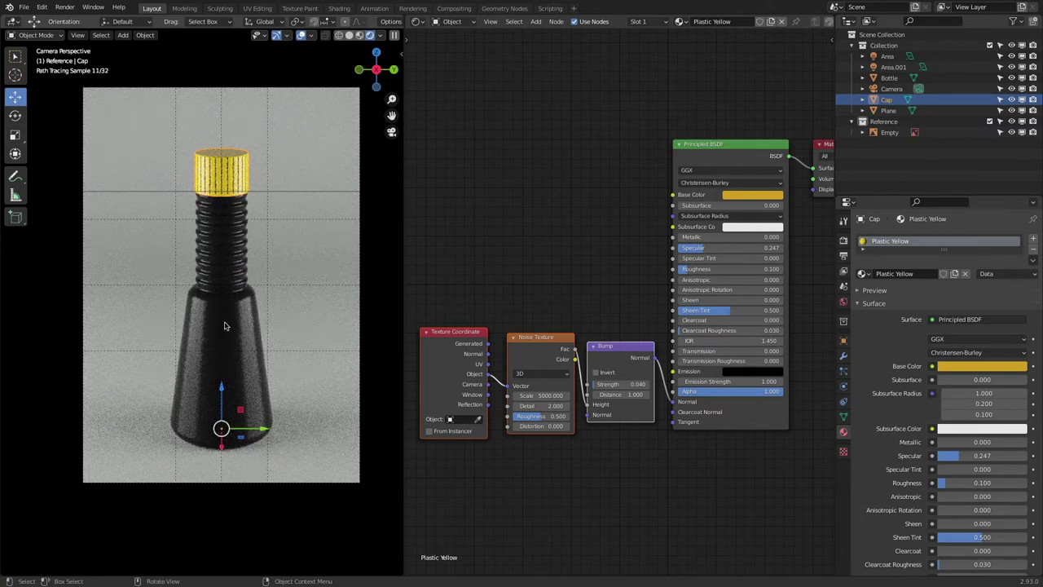
key(super+Tab)
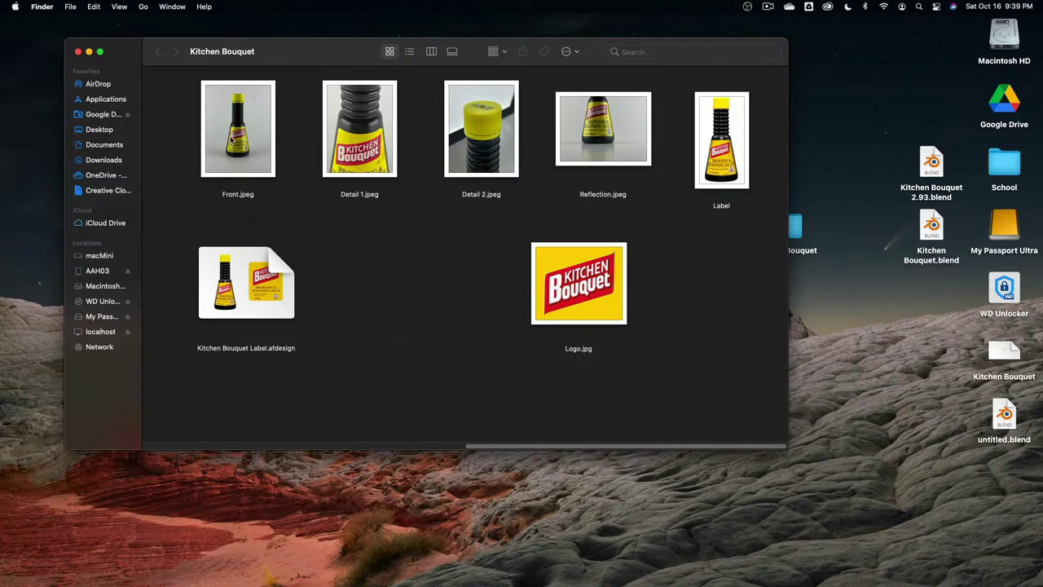
click(231, 140)
key(space)
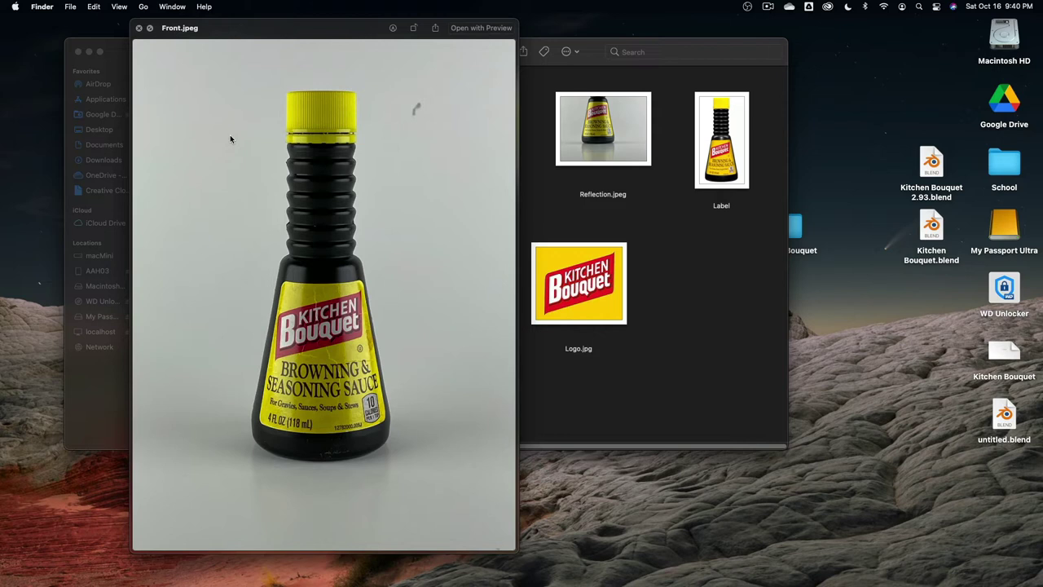
- Switch to Affinity Designer to review the Kitchen Bouquet Label artwork, and return to Blender
key(super+Tab)
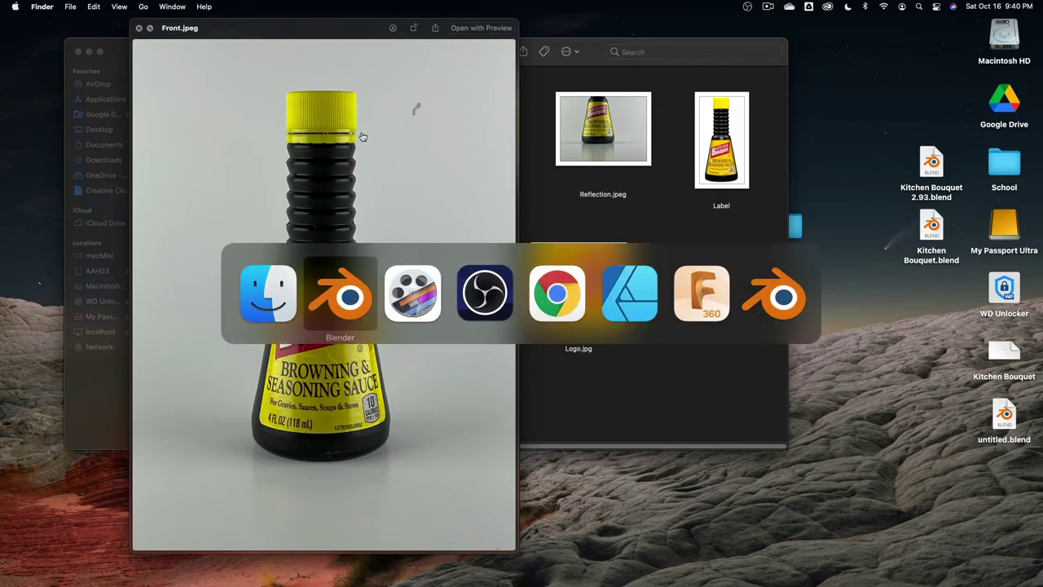
click(609, 293)
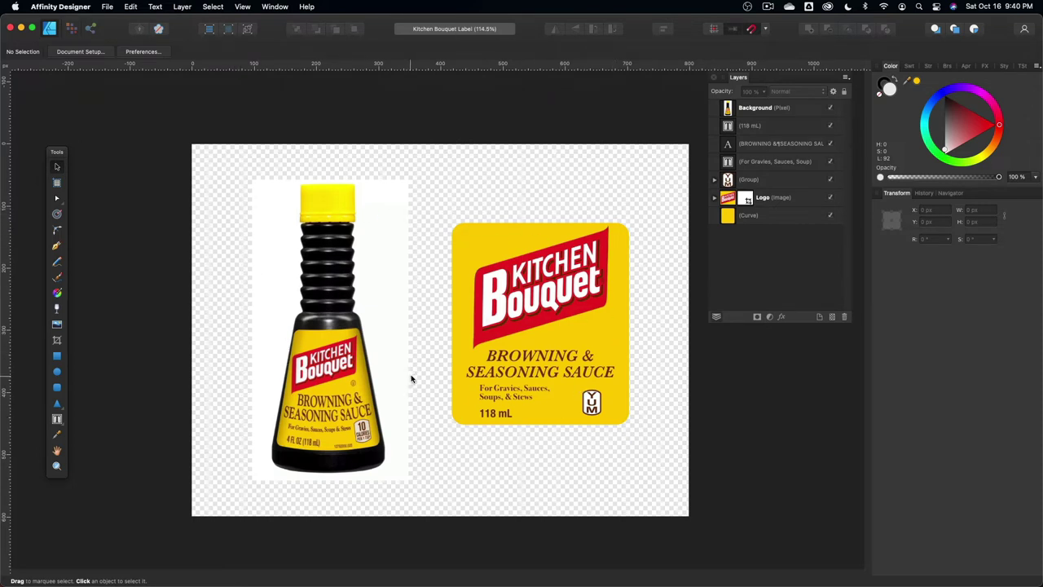
key(super+Tab)
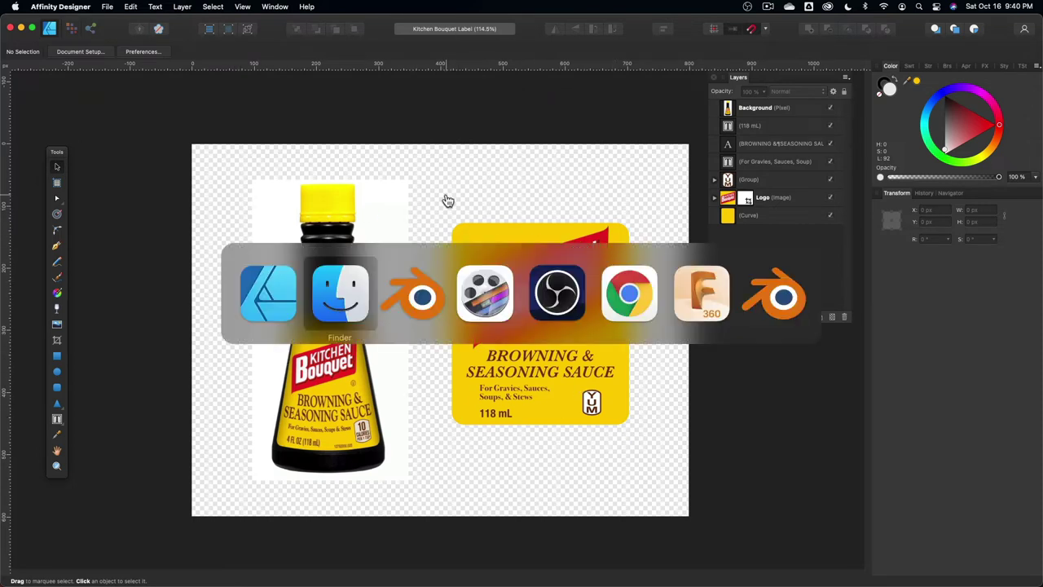
click(416, 302)
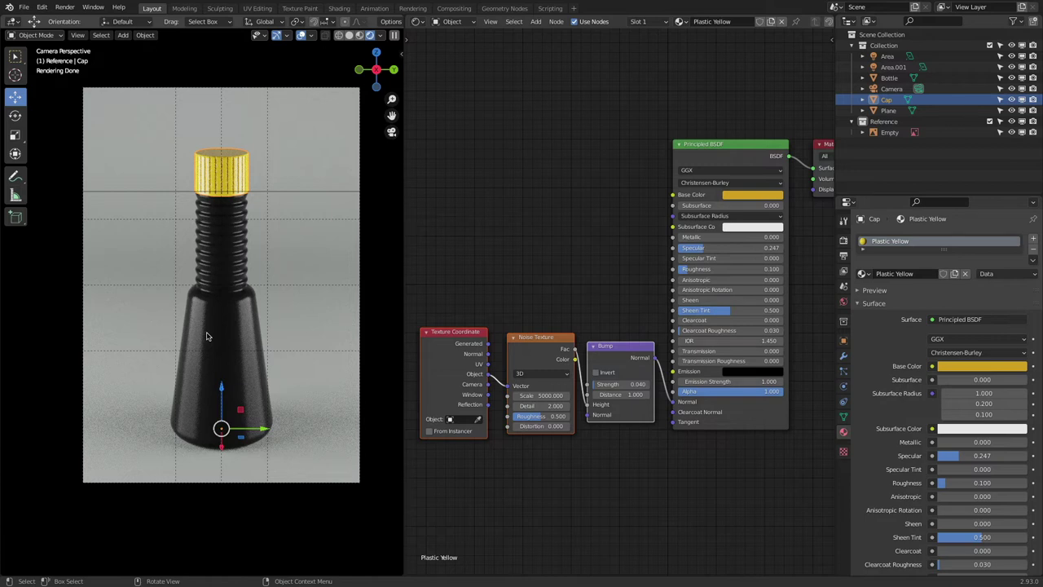
- Change the Shader Editor area into a second 3D Viewport and frame the selected bottle in it
click(418, 22)
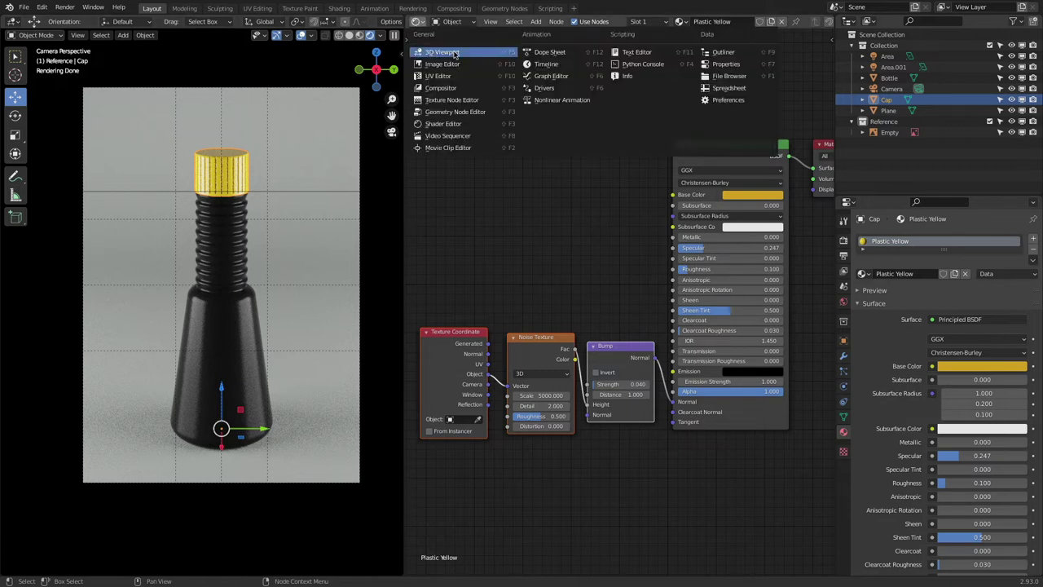
click(456, 54)
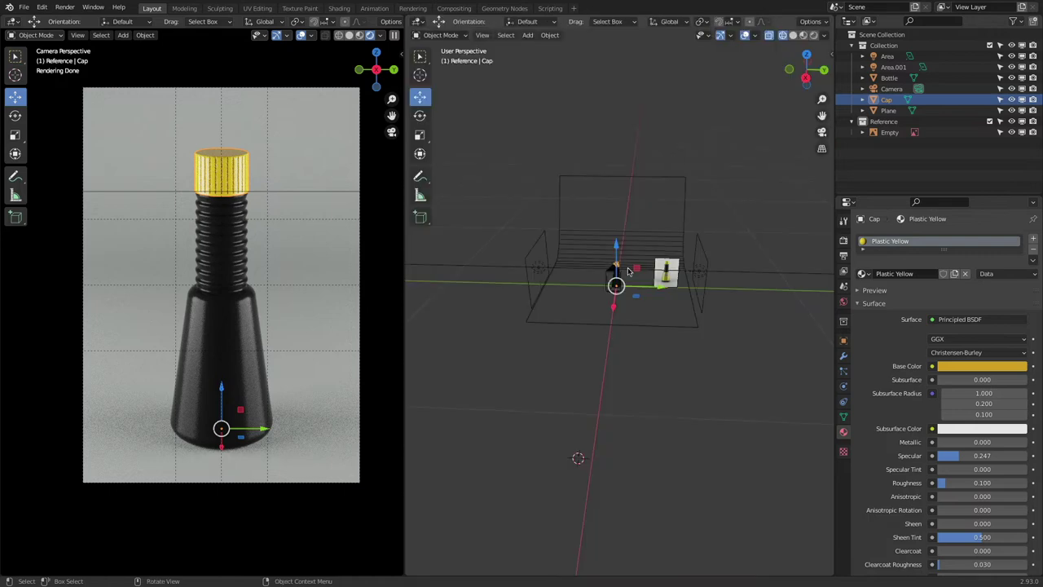
scroll(628, 271, up, 6)
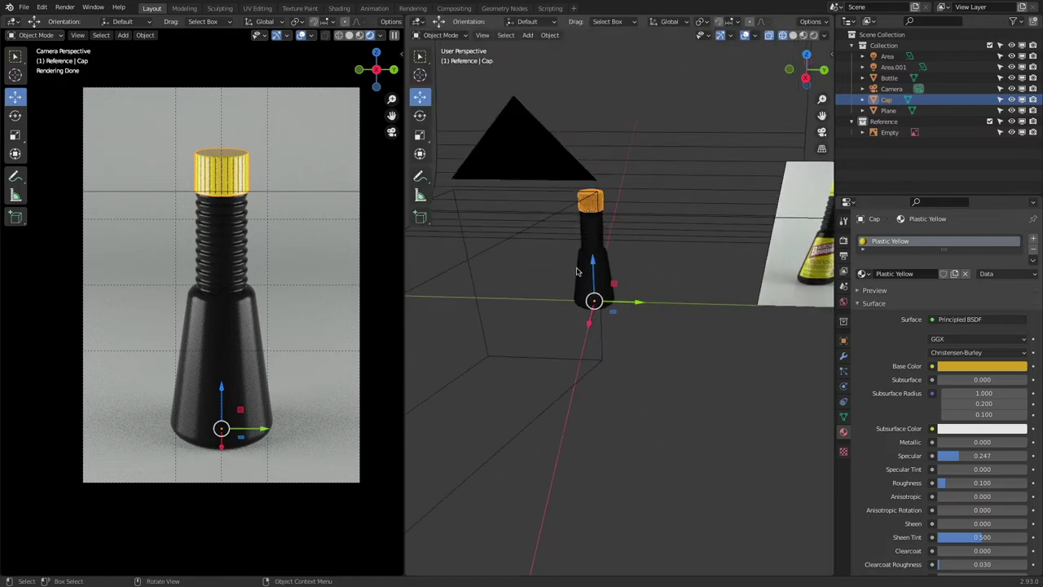
click(577, 271)
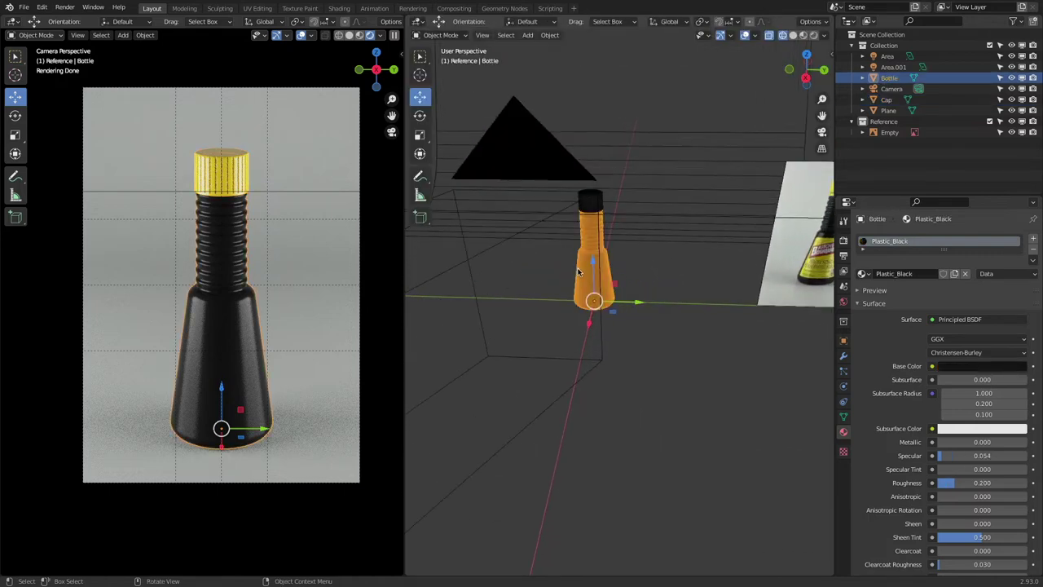
middle_drag(582, 229, 585, 248)
click(482, 35)
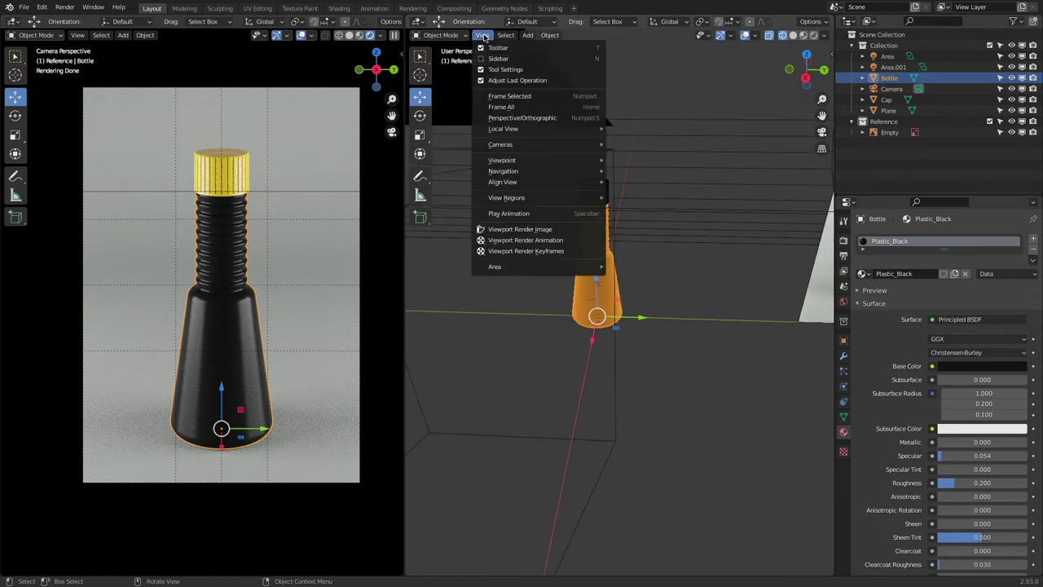
click(499, 96)
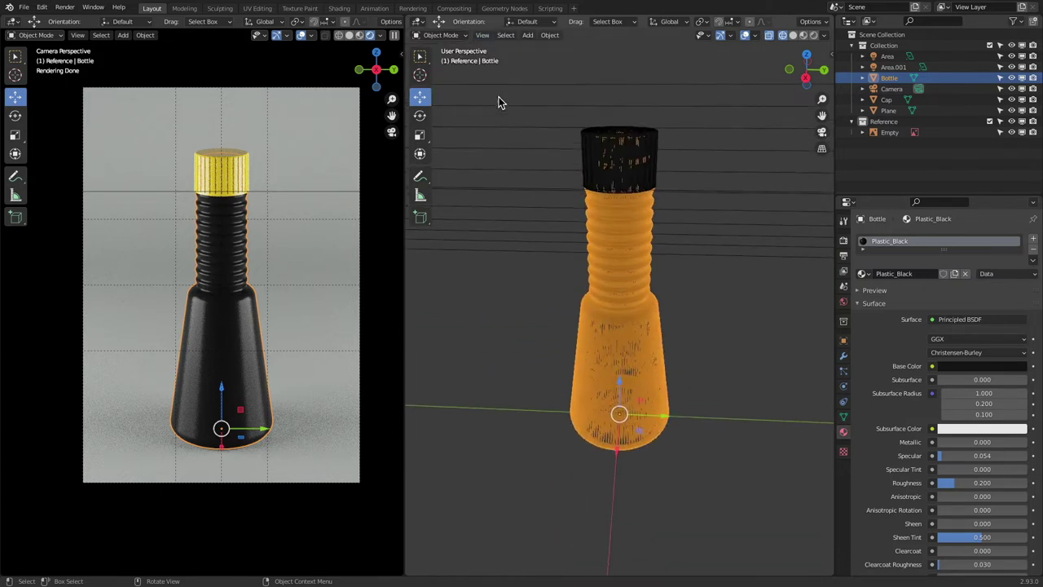
scroll(630, 322, up, 1)
scroll(630, 322, down, 2)
scroll(630, 322, up, 3)
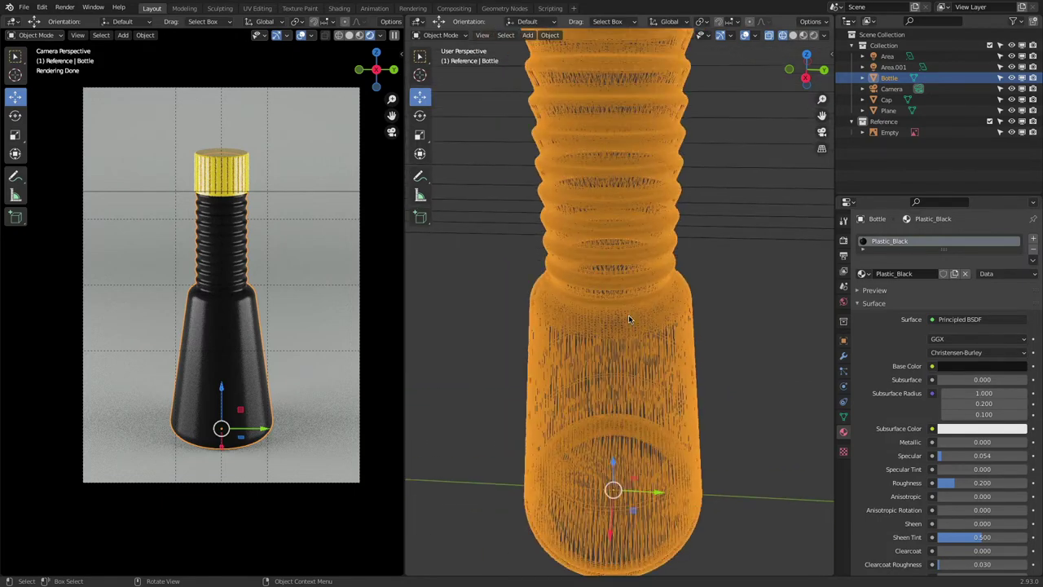
- Switch the second 3D viewport from wireframe to solid shading with the whole bottle in view
scroll(628, 319, down, 2)
scroll(629, 319, up, 1)
middle_drag(628, 318, 766, 76)
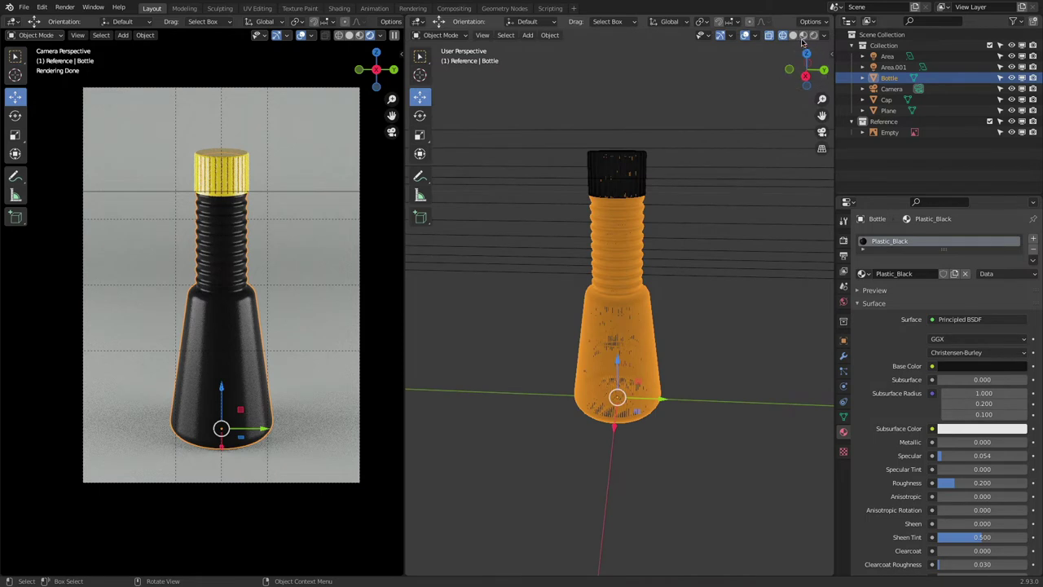
key(shift+z)
middle_drag(715, 289, 649, 294)
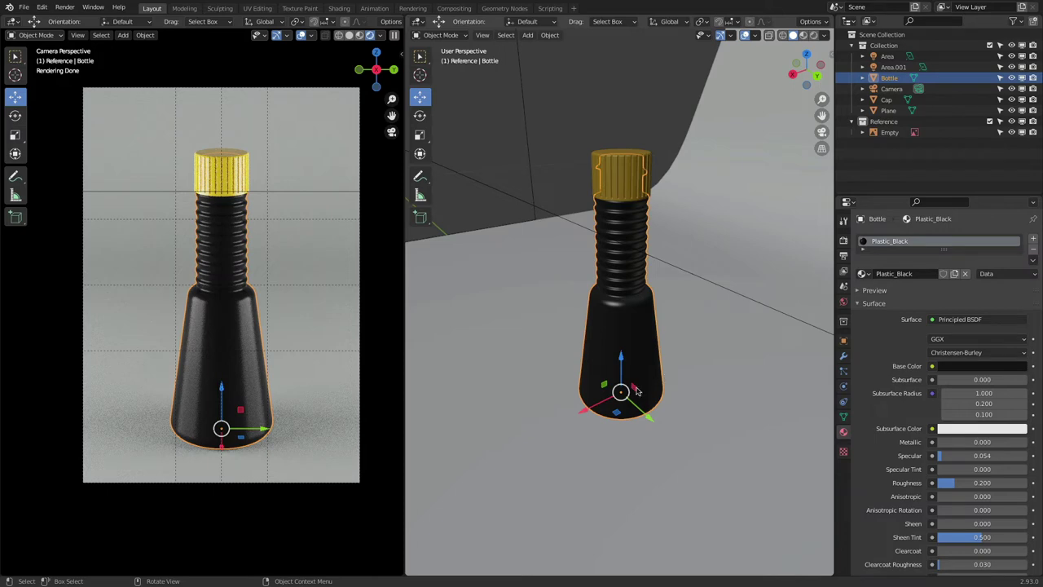
mouse_move(675, 307)
middle_down()
mouse_move(655, 370)
mouse_move(660, 293)
middle_up()
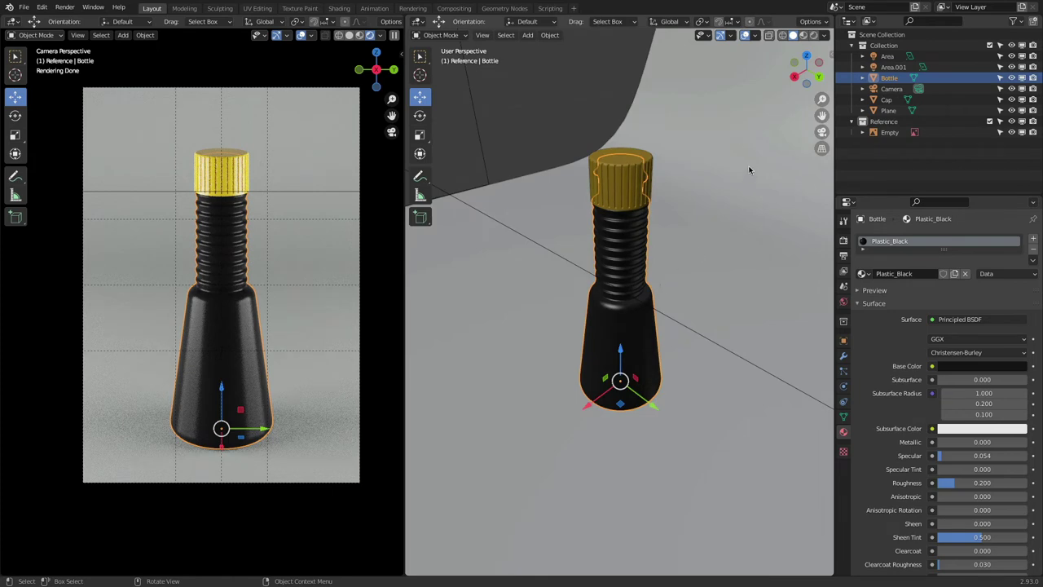
- Examine the bottle from above and from the side, checking where the Cap and Bottle objects have their origins
click(806, 56)
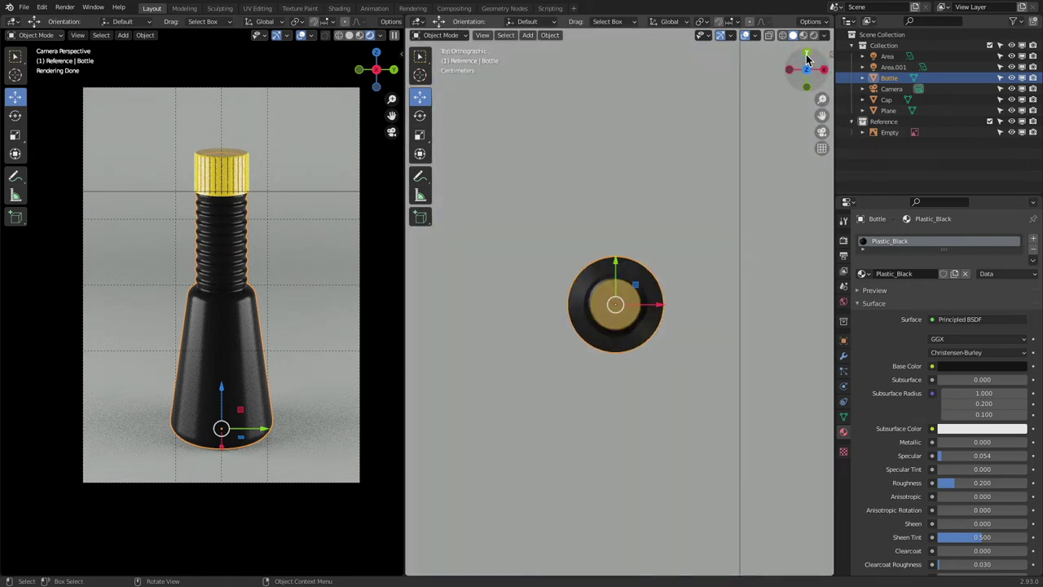
scroll(613, 303, up, 5)
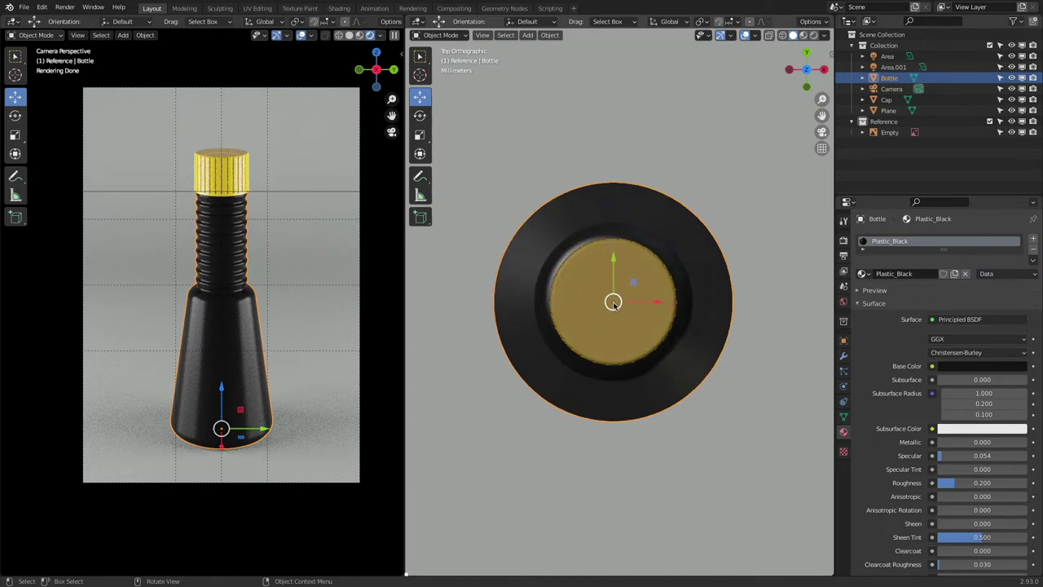
scroll(655, 369, down, 5)
middle_drag(655, 369, 651, 447)
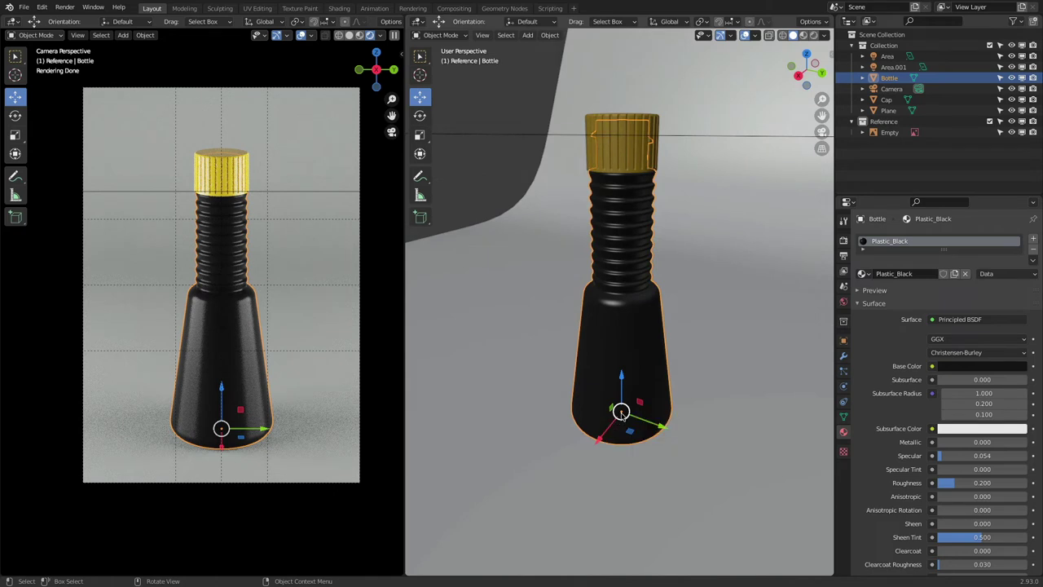
middle_drag(621, 413, 617, 415)
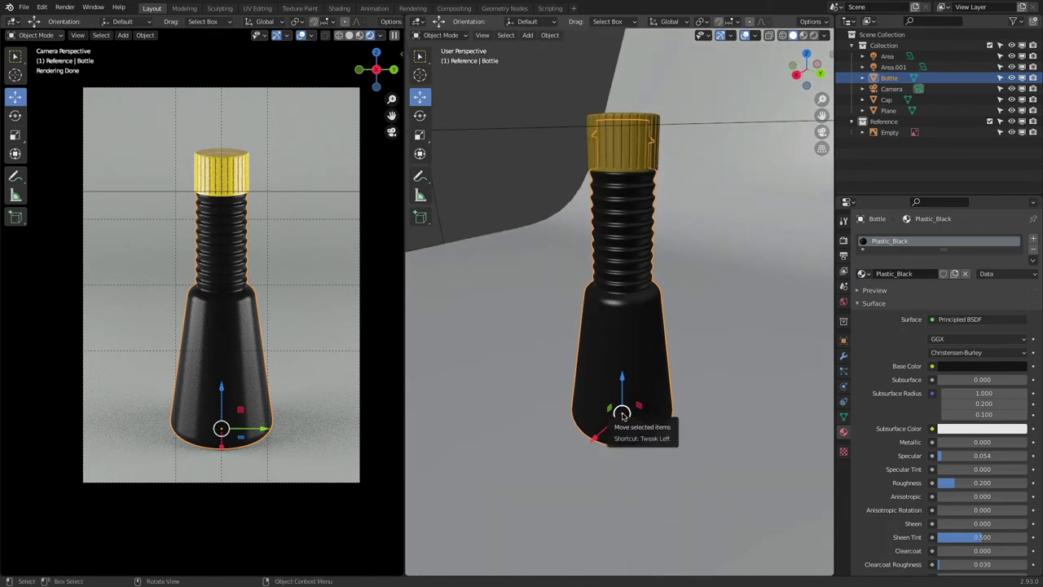
click(594, 158)
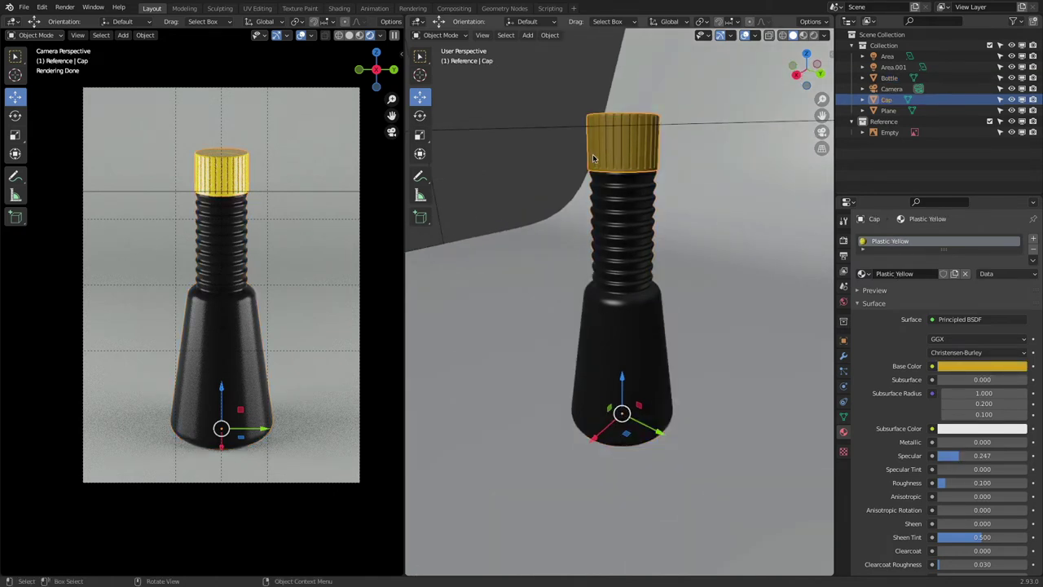
click(622, 335)
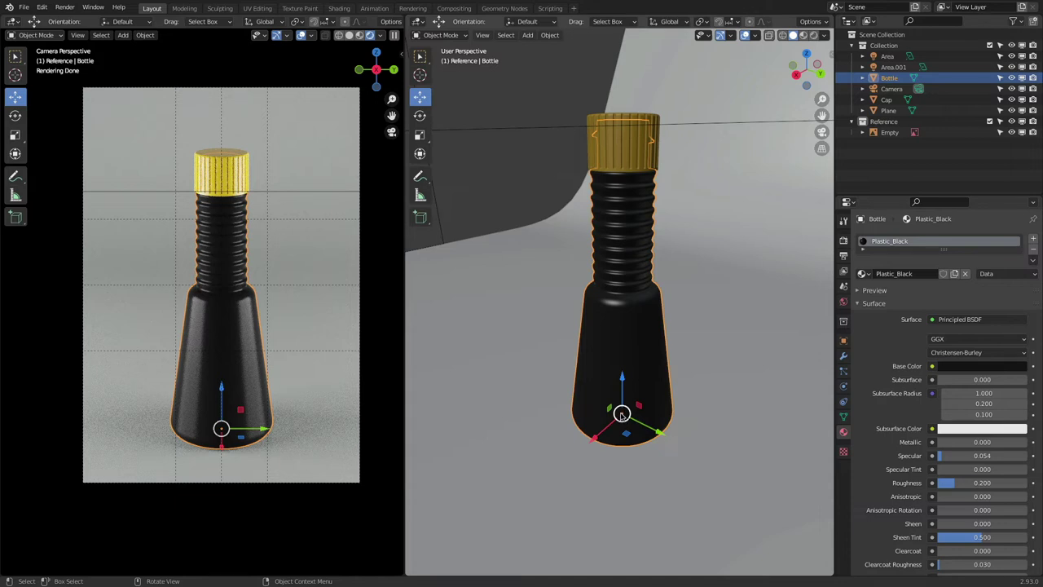
- Place the 3D cursor freely beside the bottle with the Cursor tool, and snap it to the selected bottle's origin
click(420, 75)
drag(496, 267, 488, 324)
shift+right_click(532, 270)
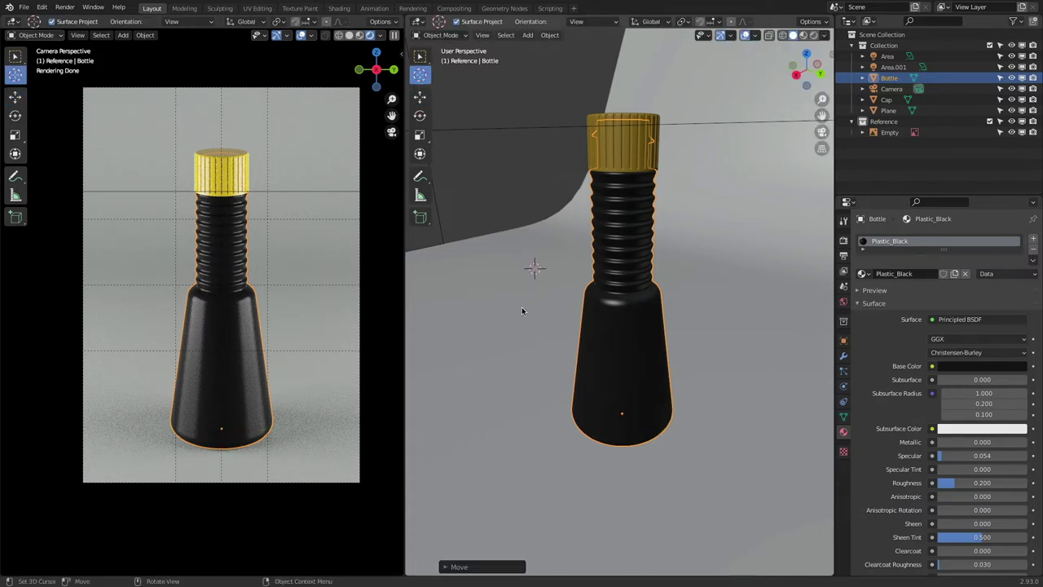
mouse_move(531, 270)
shift+right_down()
mouse_move(468, 408)
mouse_move(529, 270)
shift+right_up()
key(shift+s)
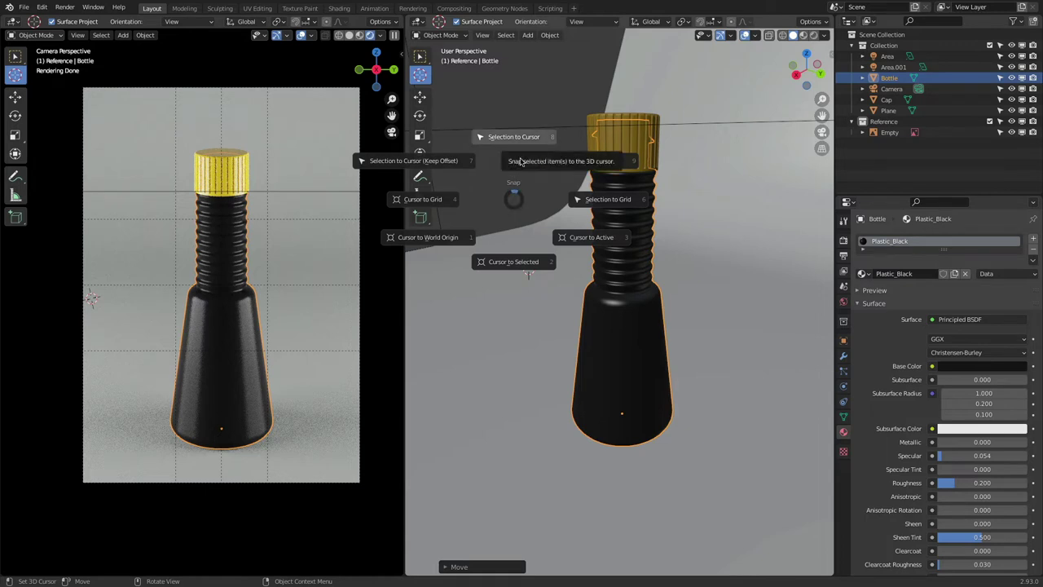
click(510, 262)
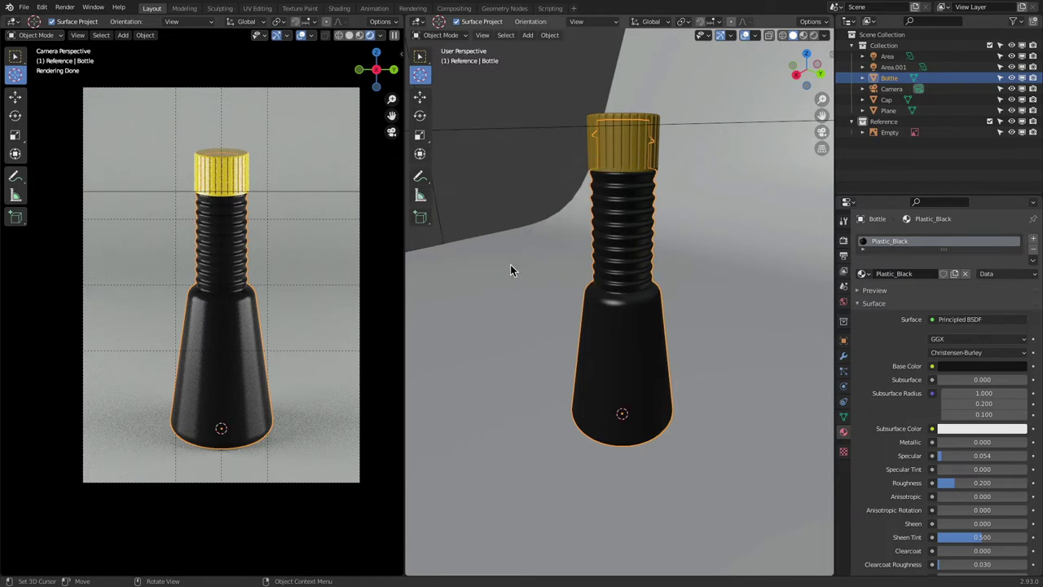
- Place the 3D cursor on the backdrop beside the bottle and snap it to the world origin
click(471, 309)
key(shift+s)
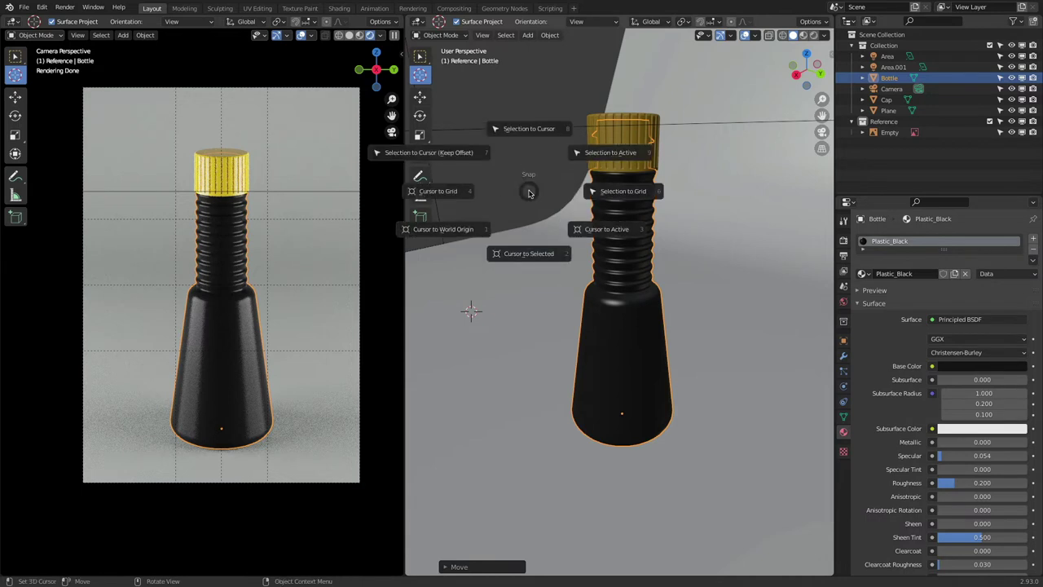
click(476, 230)
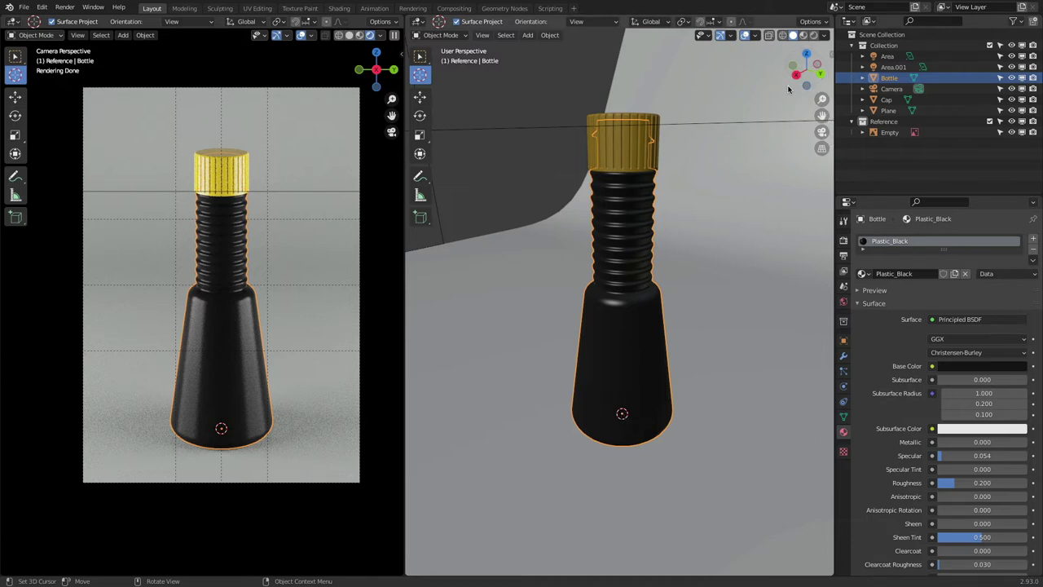
- Set the 3D cursor's Z location to 2 cm, above the bottle's base
key(n)
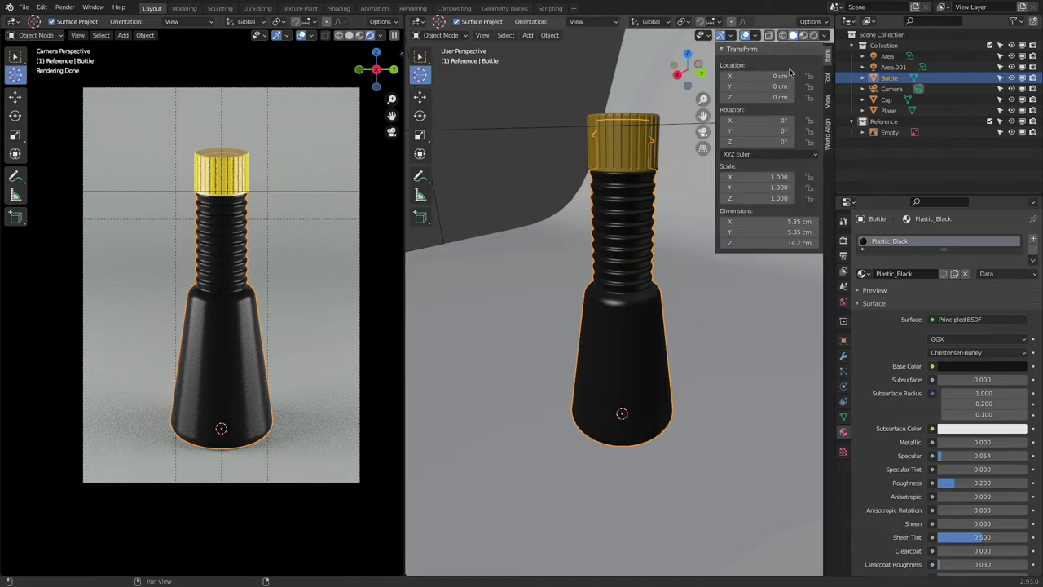
click(828, 102)
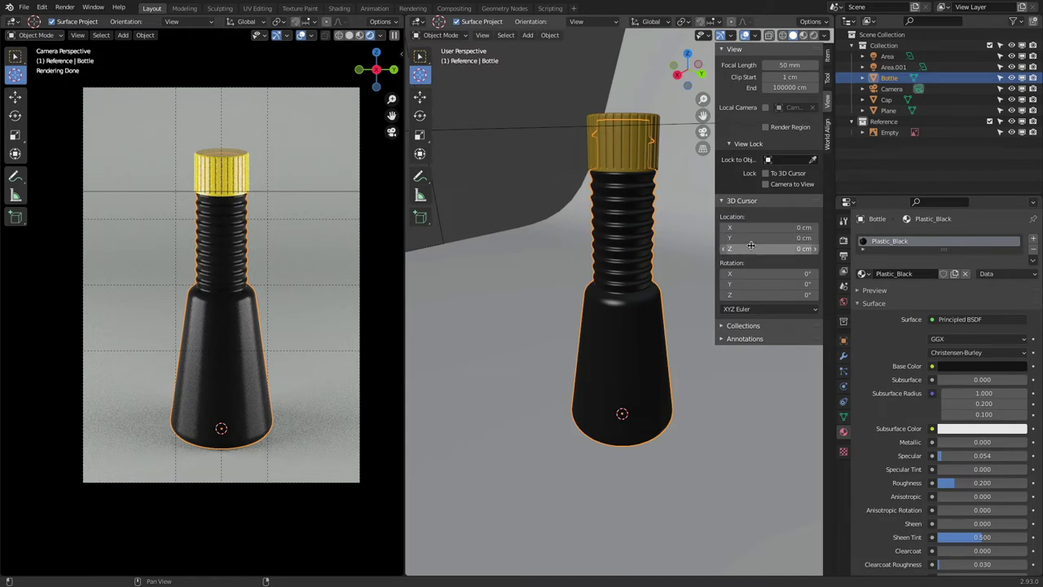
mouse_move(750, 246)
mouse_down()
mouse_move(732, 245)
mouse_move(750, 246)
mouse_up()
click(793, 254)
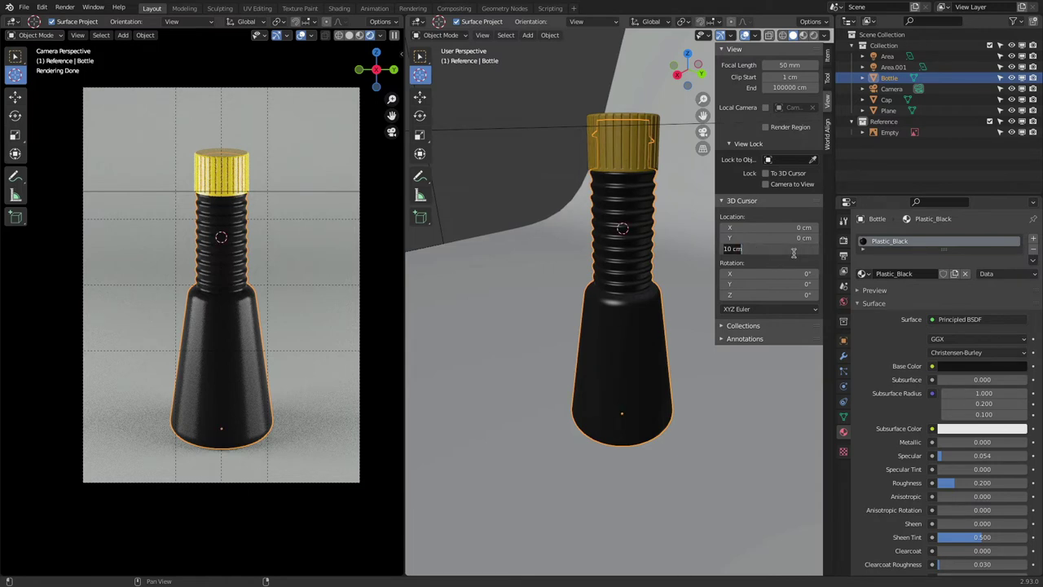
text(2)
key(Return)
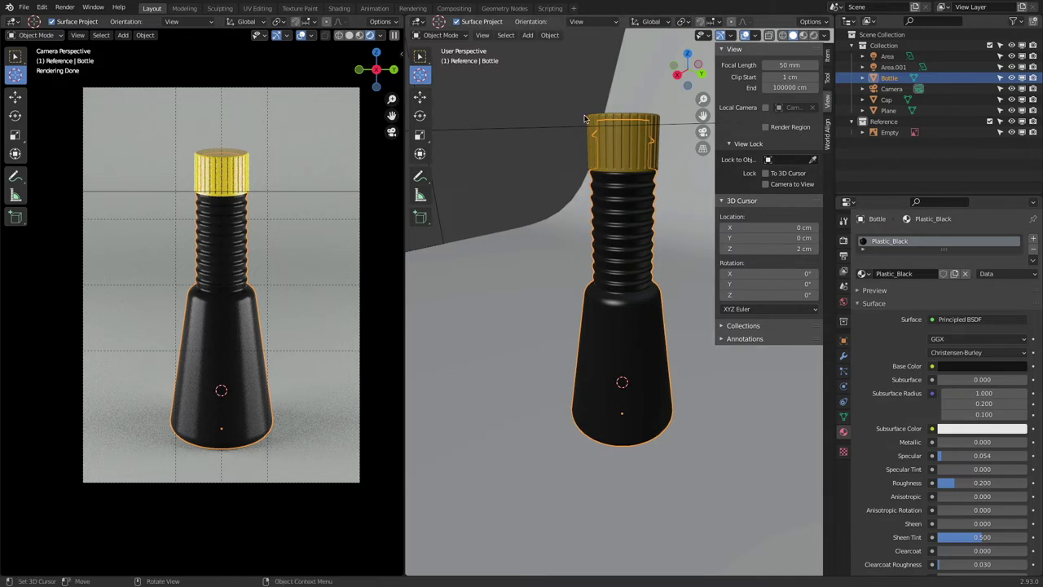
key(n)
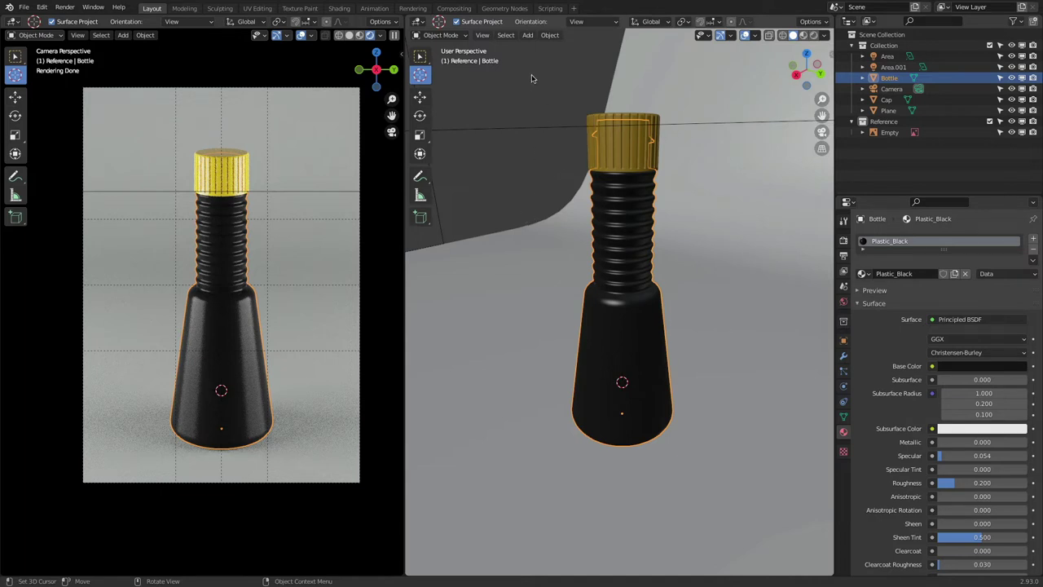
- Add a mesh circle at the 3D cursor with a radius of 3 cm
click(529, 35)
mouse_move(534, 47)
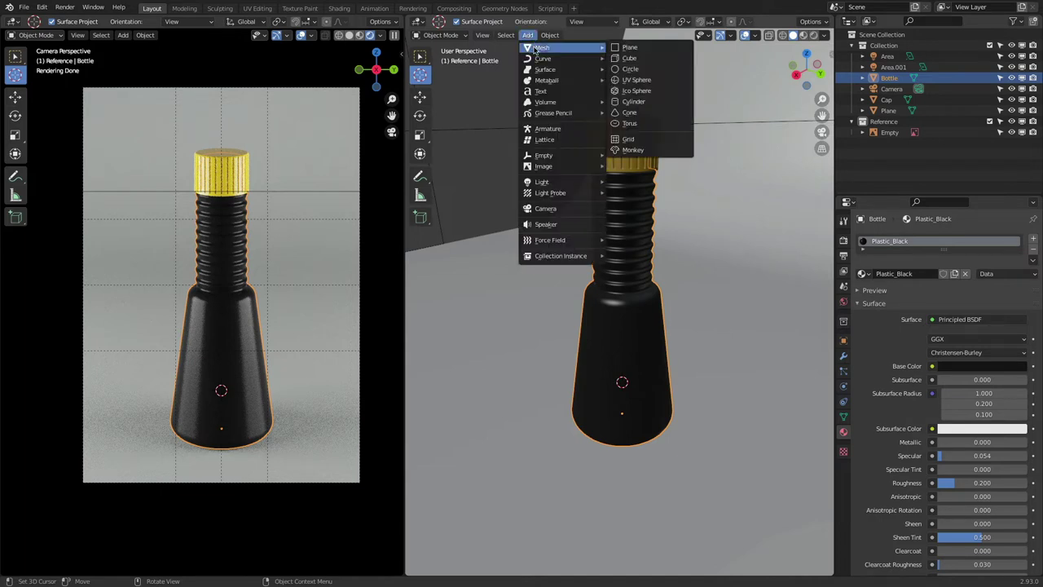
click(654, 69)
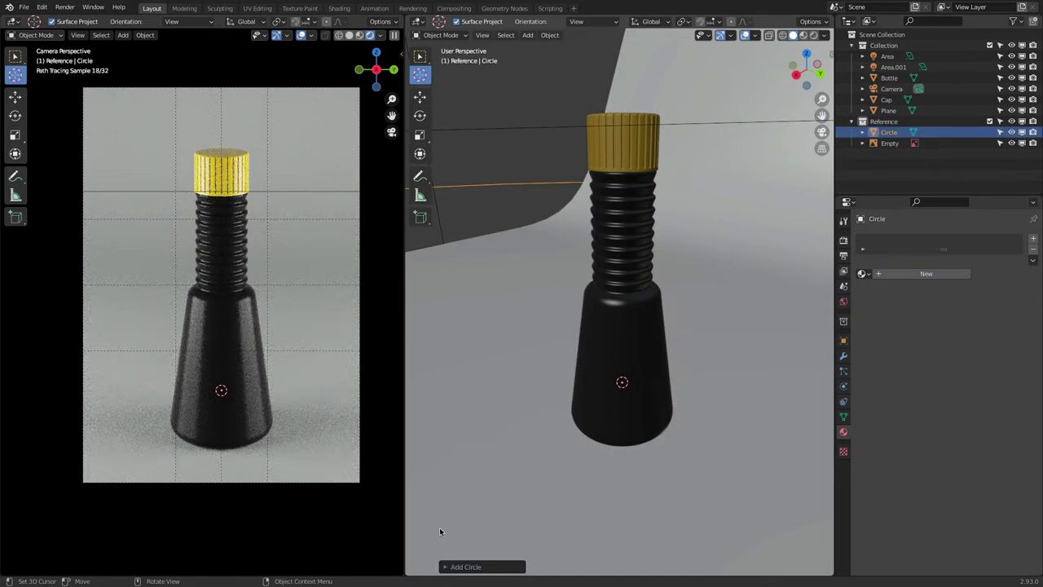
click(445, 567)
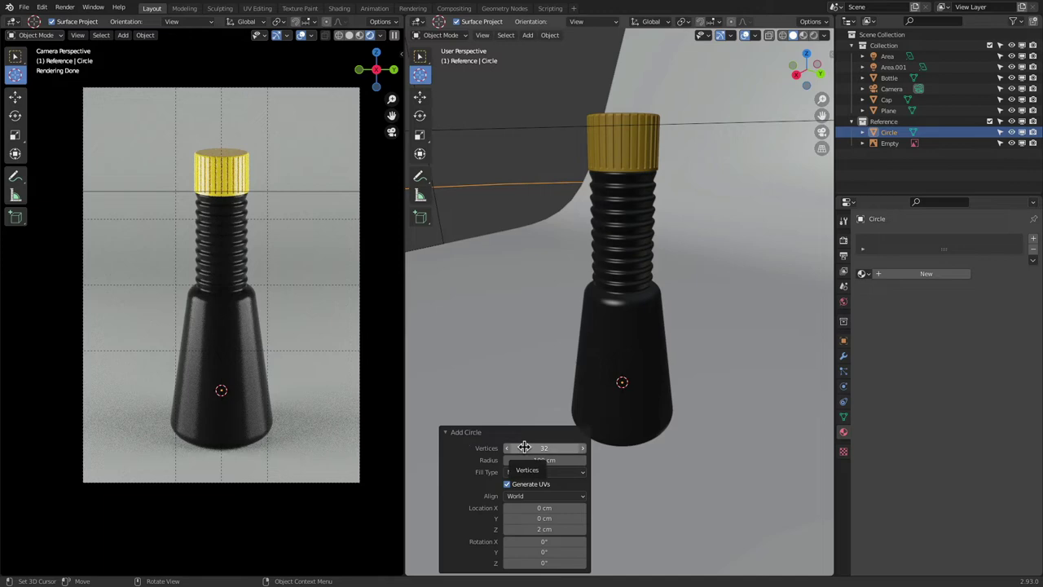
click(557, 461)
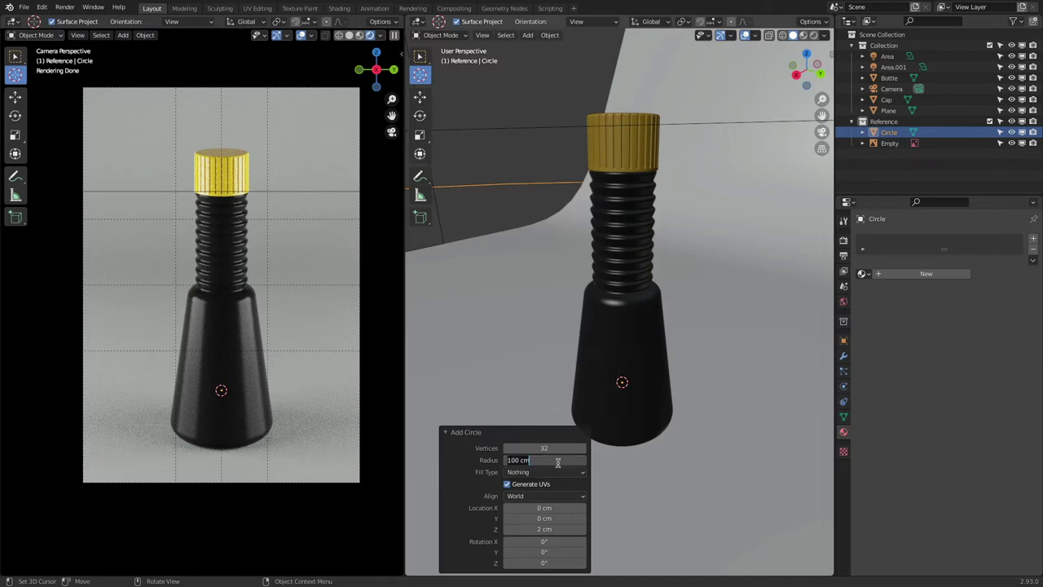
text(3)
key(Return)
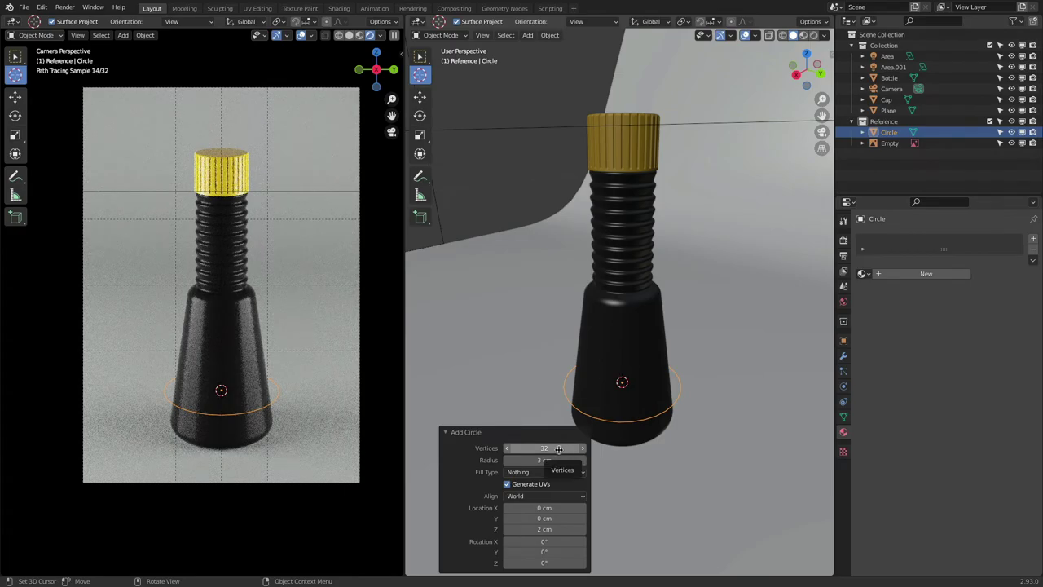
- Try the circle with 10 vertices and radii of 2 cm, 3 cm and 2.5 cm against the bottle's body
mouse_move(545, 448)
mouse_down()
mouse_move(522, 446)
mouse_move(560, 450)
mouse_move(542, 447)
mouse_up()
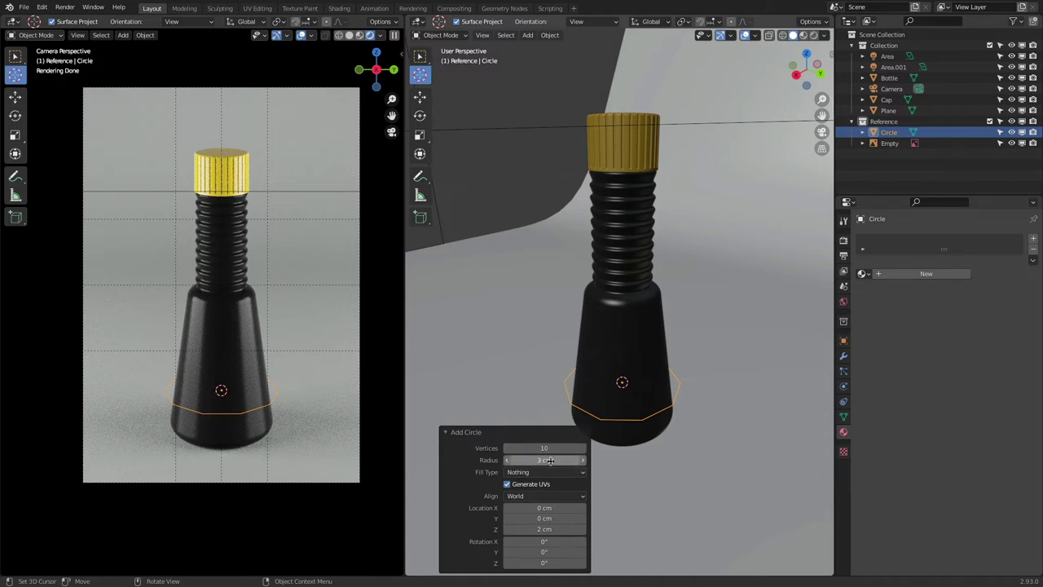
drag(572, 459, 554, 459)
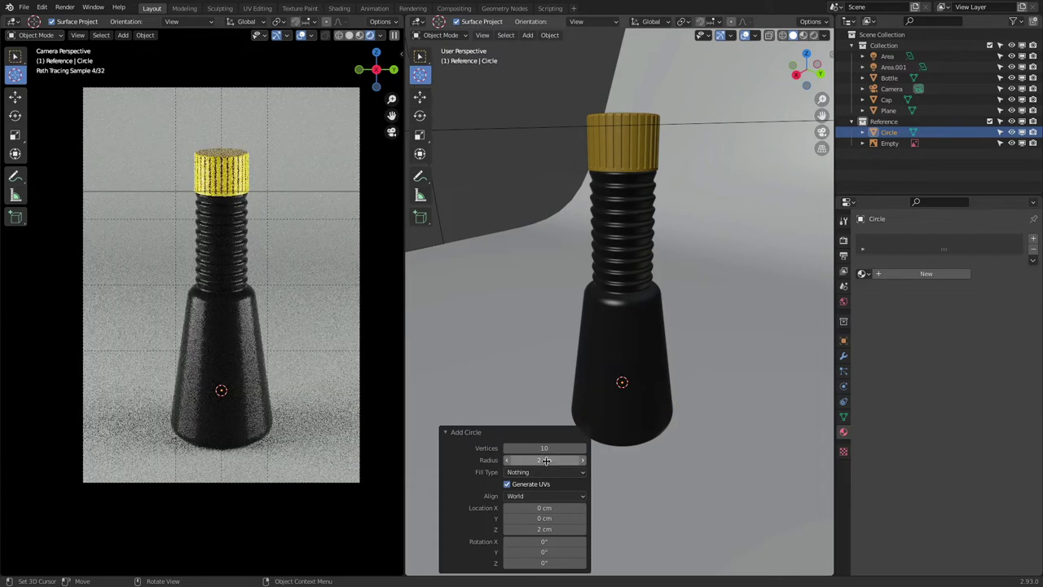
click(571, 462)
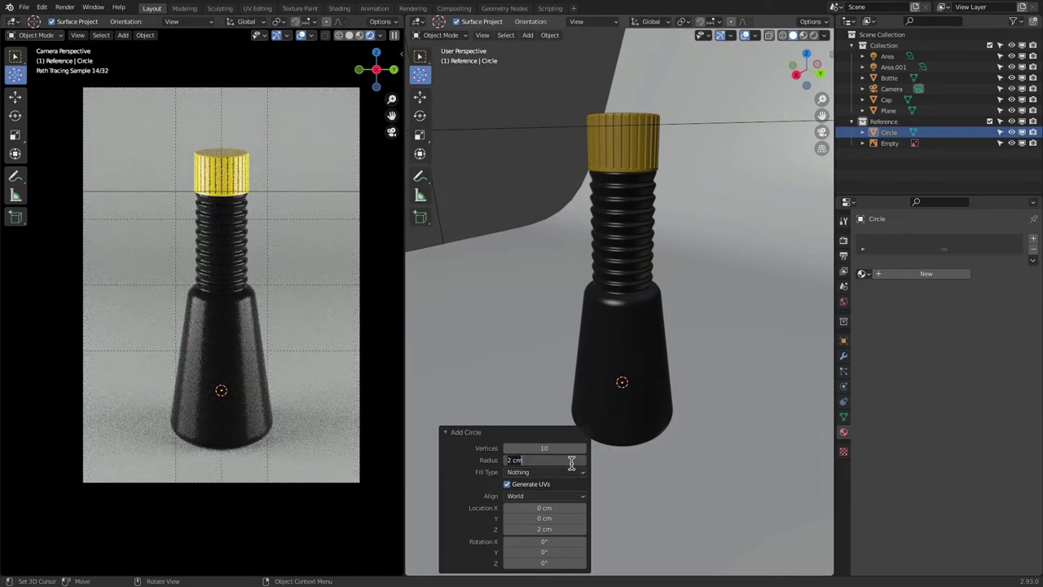
text(3)
key(Return)
click(571, 463)
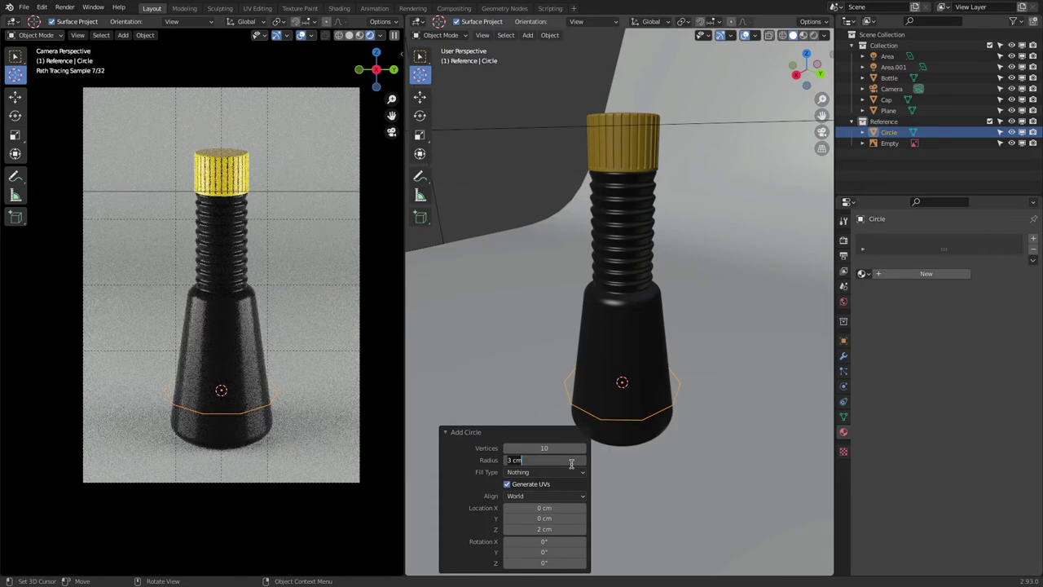
text(2.5)
key(Return)
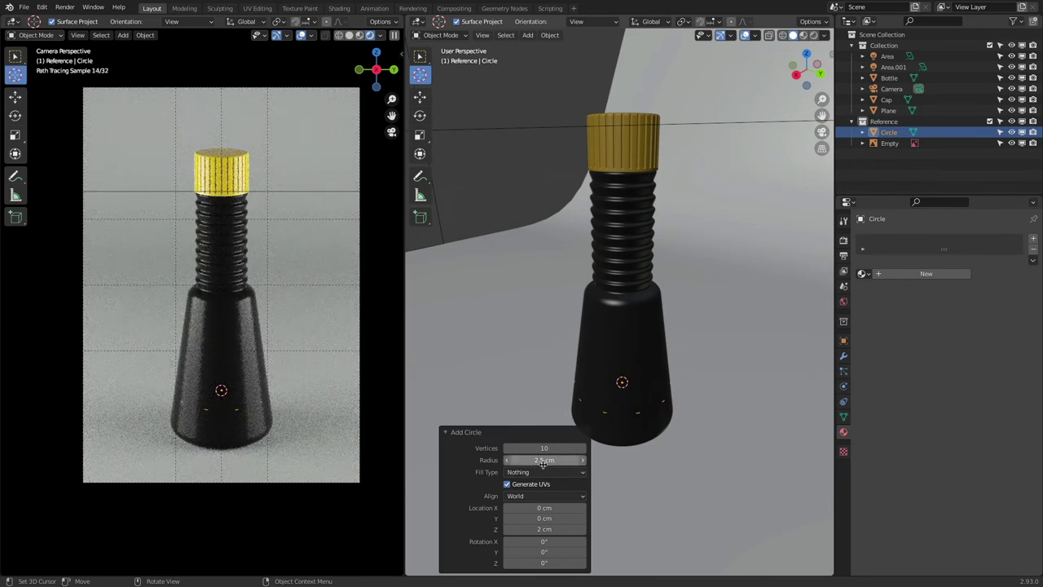
- Try vertex counts of 20, 30 and 10 on the 2.5 cm circle to compare how it follows the bottle's surface
click(546, 448)
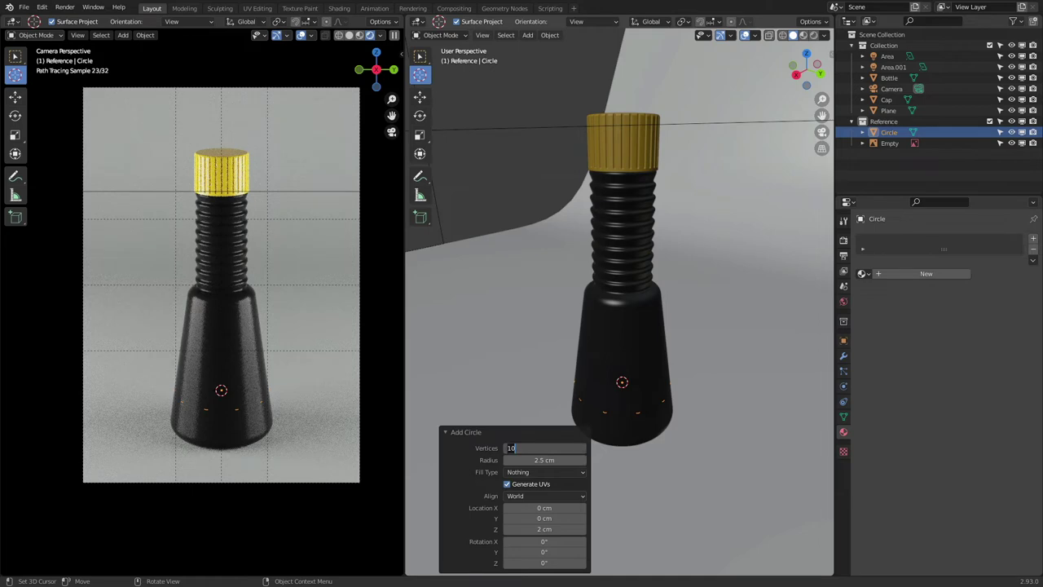
text(20)
key(Return)
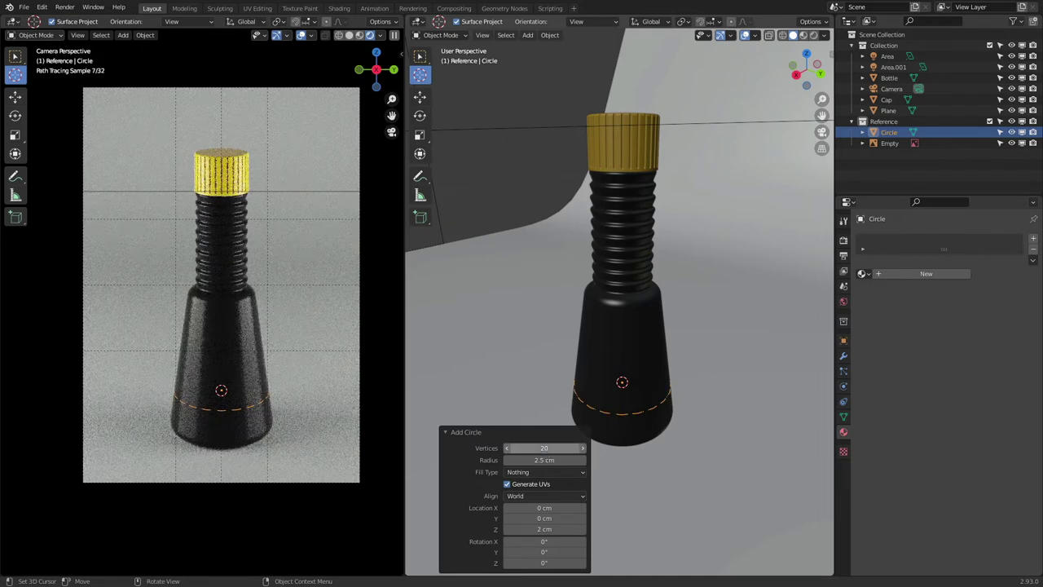
click(550, 448)
text(30)
key(Return)
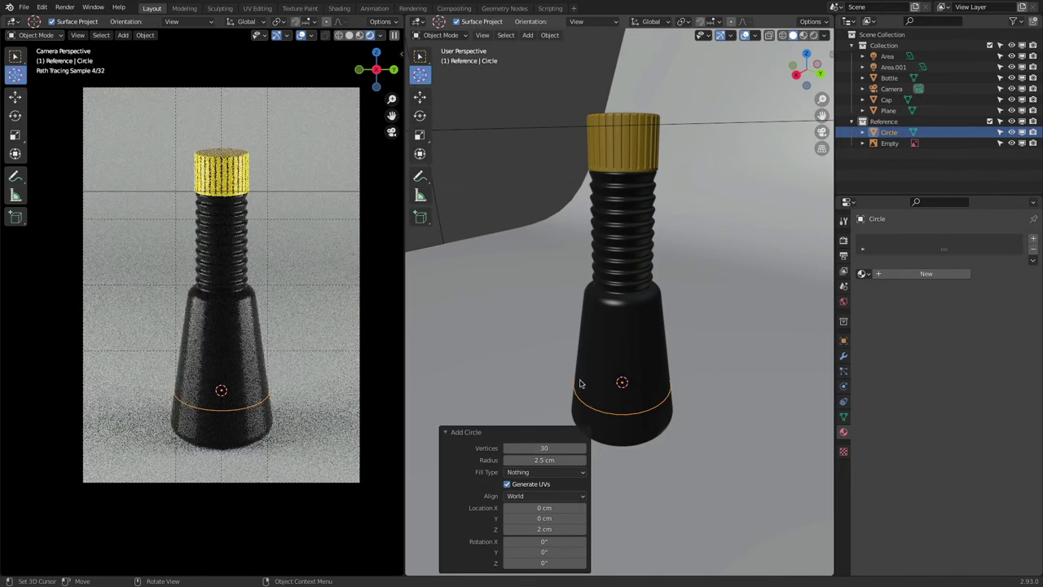
click(530, 446)
text(10)
key(Return)
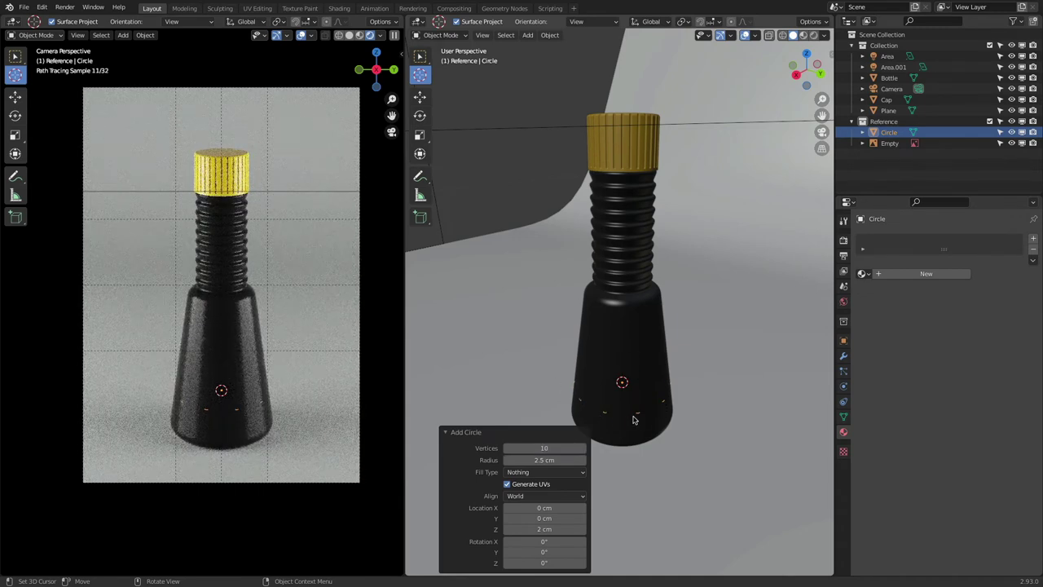
- Set the circle's radius to 3 cm and its vertex count to 32
click(530, 461)
text(3)
key(Return)
click(544, 448)
key(Return)
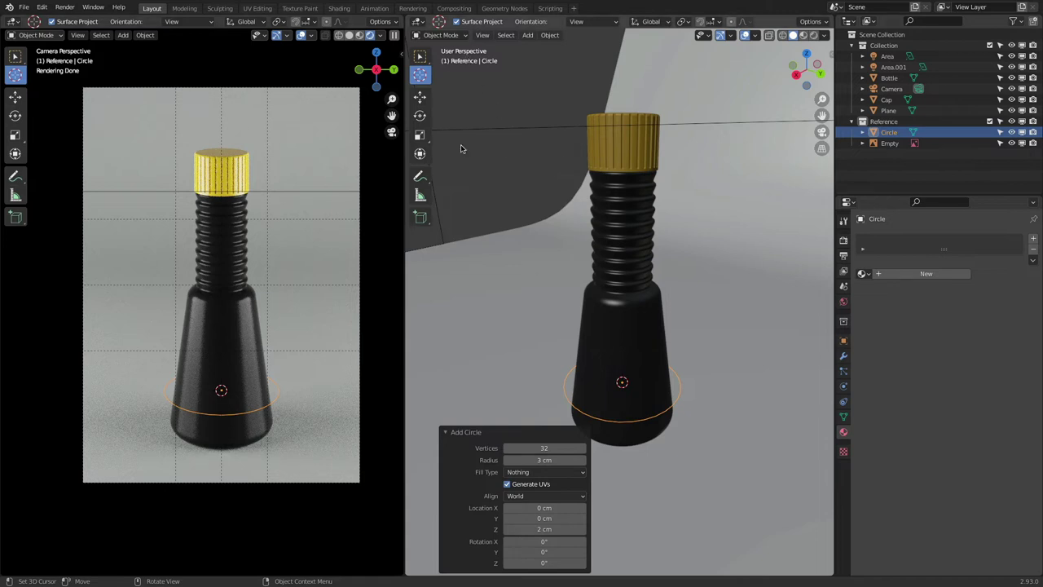
- Show the bottle and circle from the back in orthographic view with solid shading in the rendered camera viewport
click(376, 71)
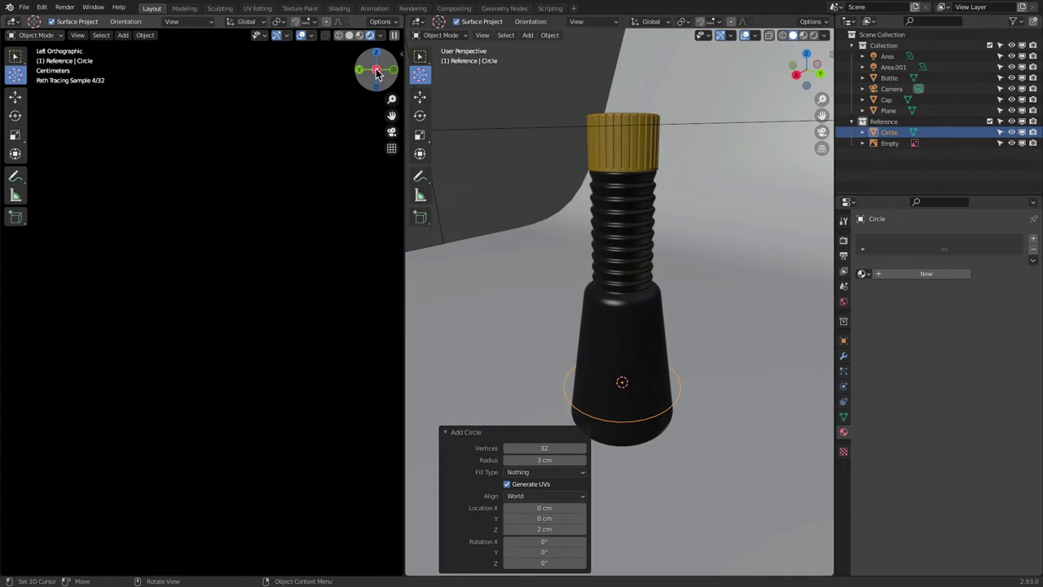
click(364, 72)
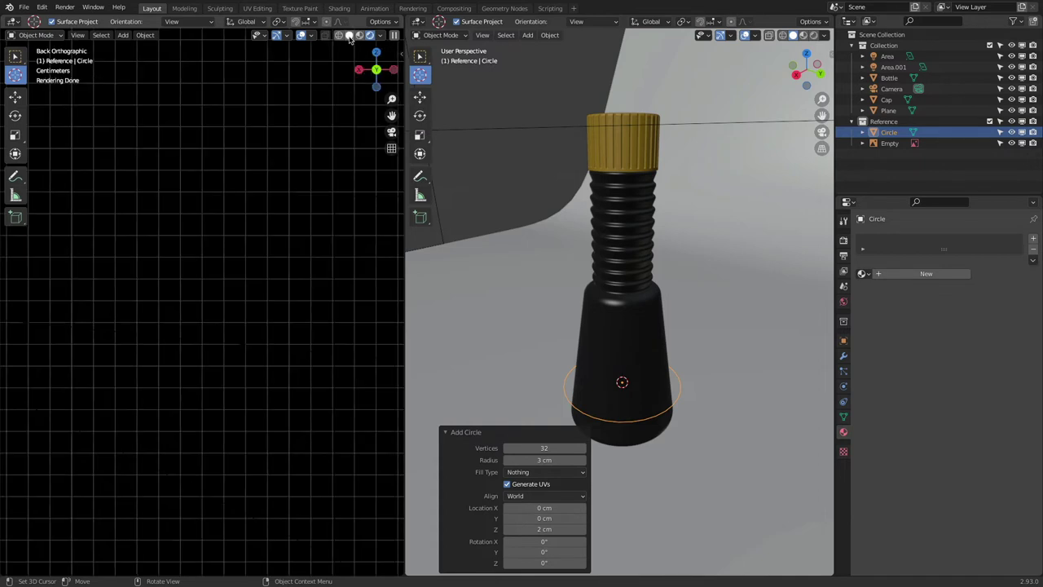
click(349, 35)
drag(382, 71, 391, 72)
click(391, 72)
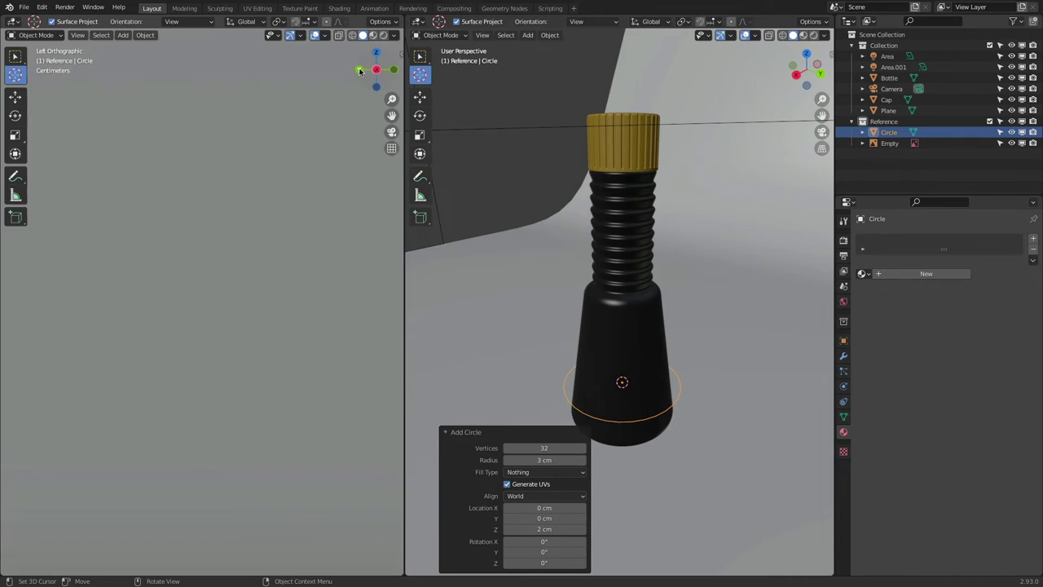
click(376, 71)
scroll(315, 244, up, 10)
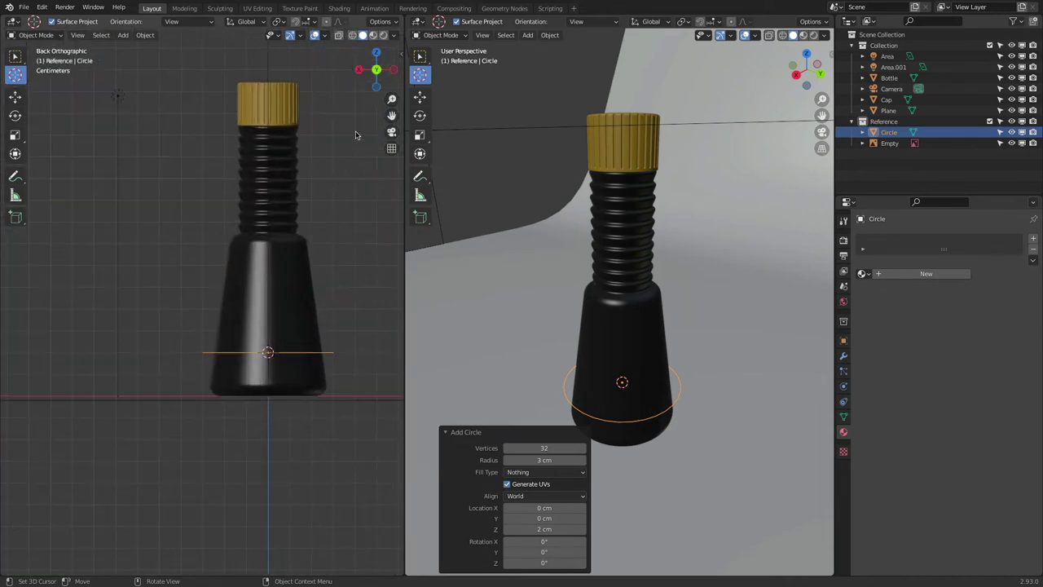
middle_drag(340, 200, 376, 126)
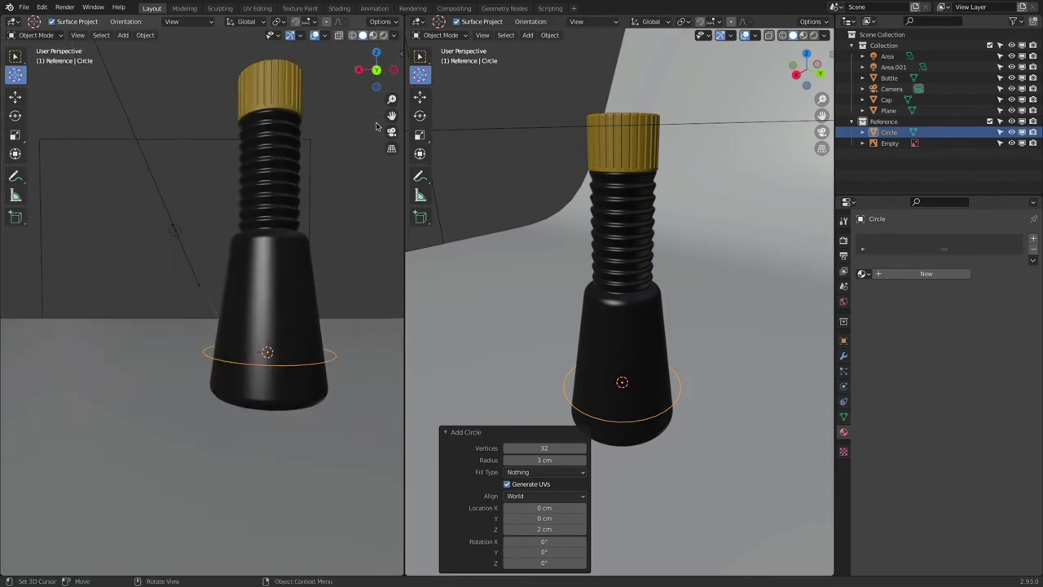
click(376, 70)
shift+middle_drag(329, 189, 314, 255)
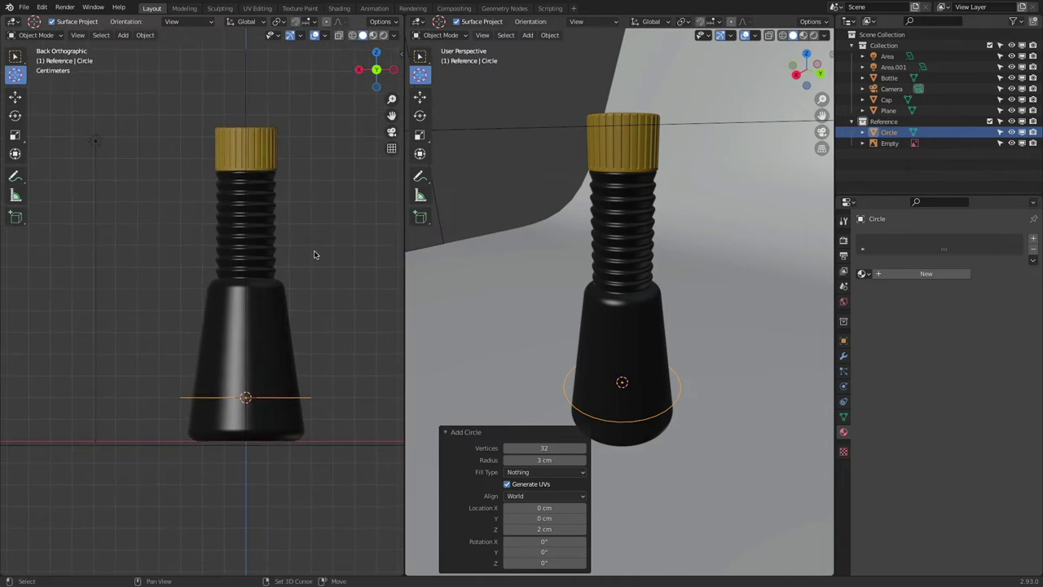
scroll(317, 302, up, 2)
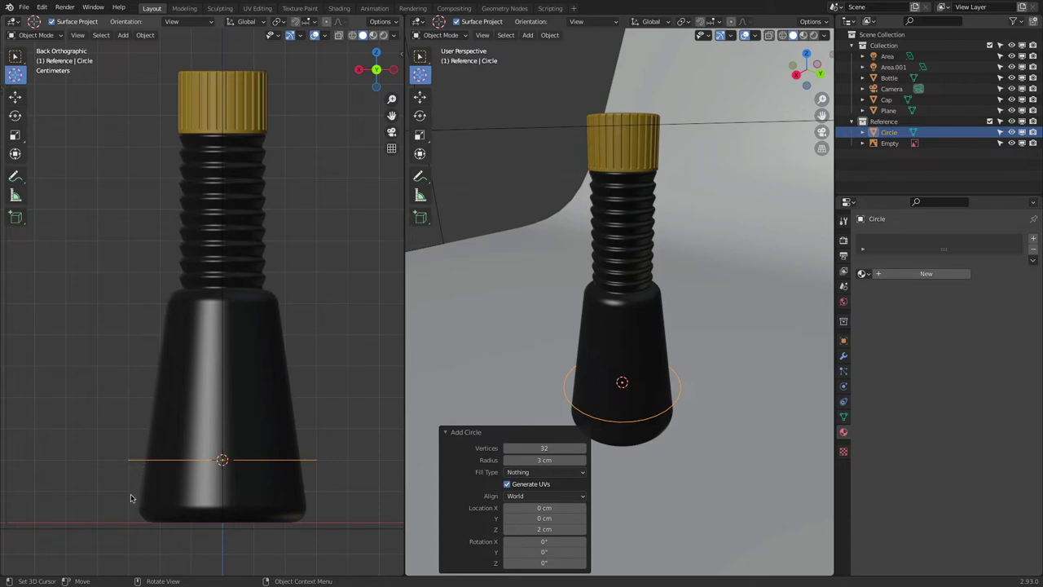
- Check the label's lower edge in the Front.jpeg and Reflection.jpeg photos in Finder, and set the circle's Z location to 1.5 cm in Blender
key(n)
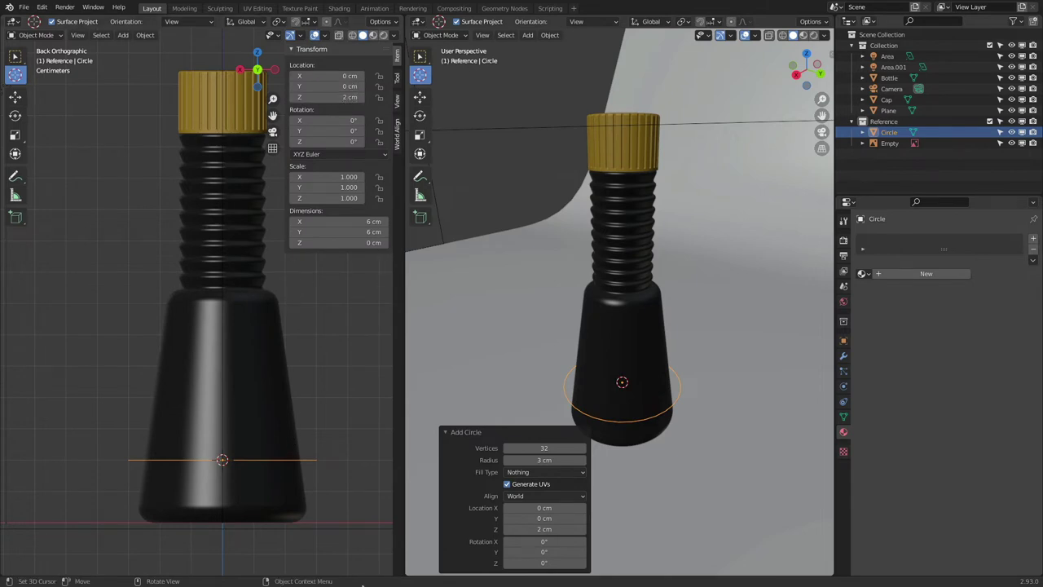
mouse_move(370, 568)
click(36, 568)
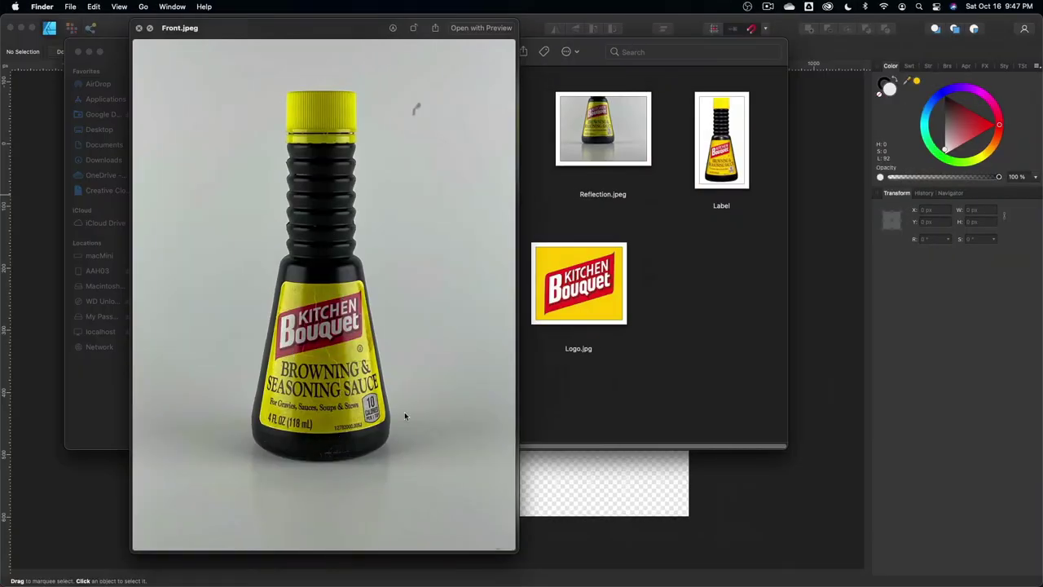
click(607, 125)
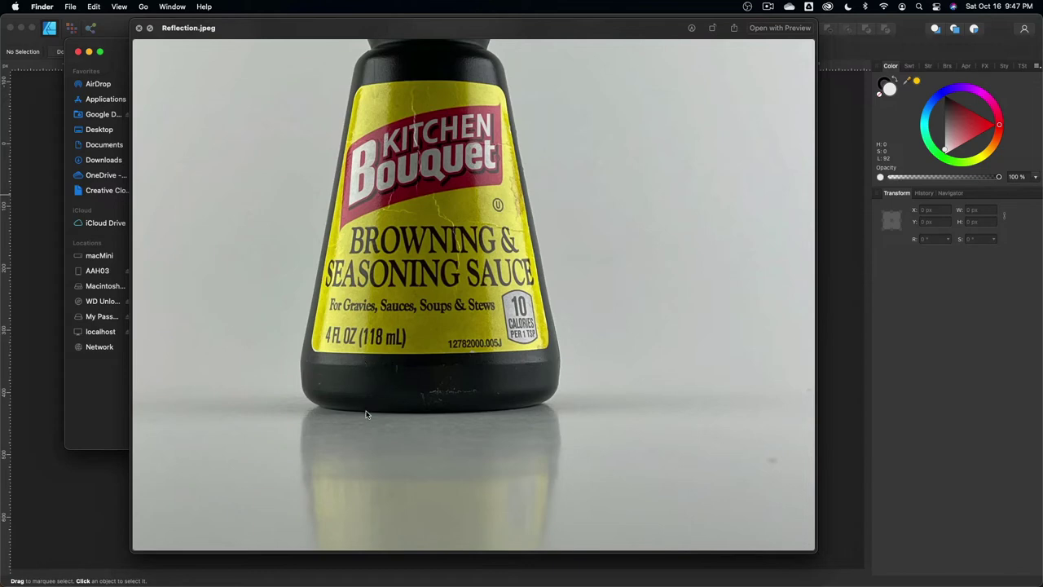
click(56, 527)
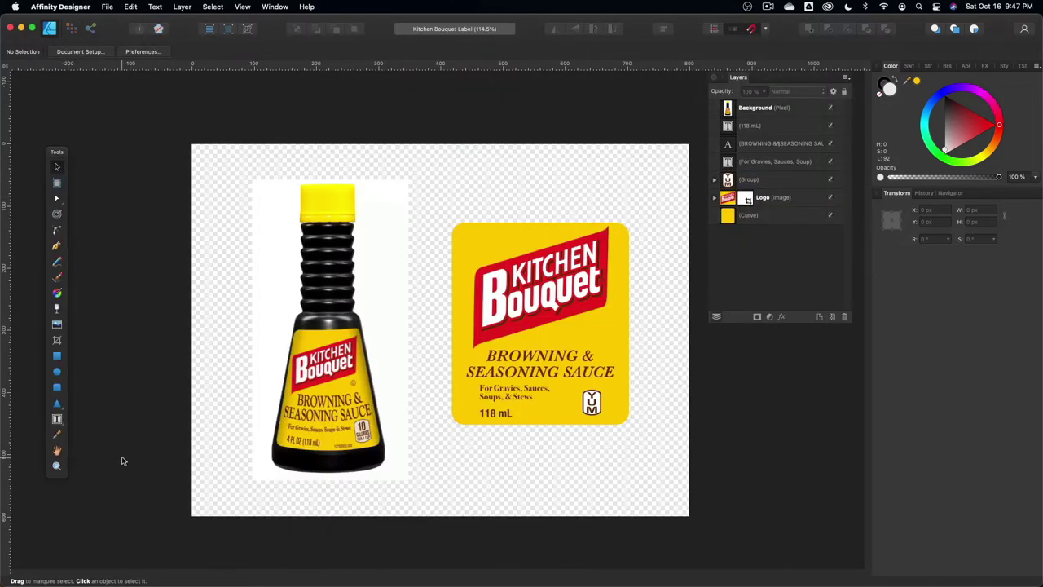
key(super+Tab)
key(super+Tab)
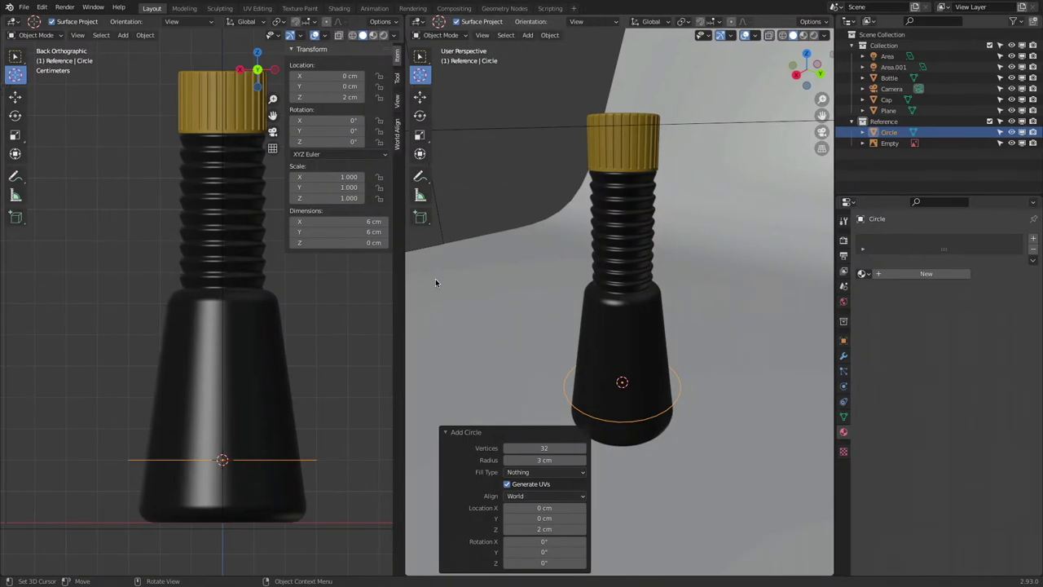
click(335, 97)
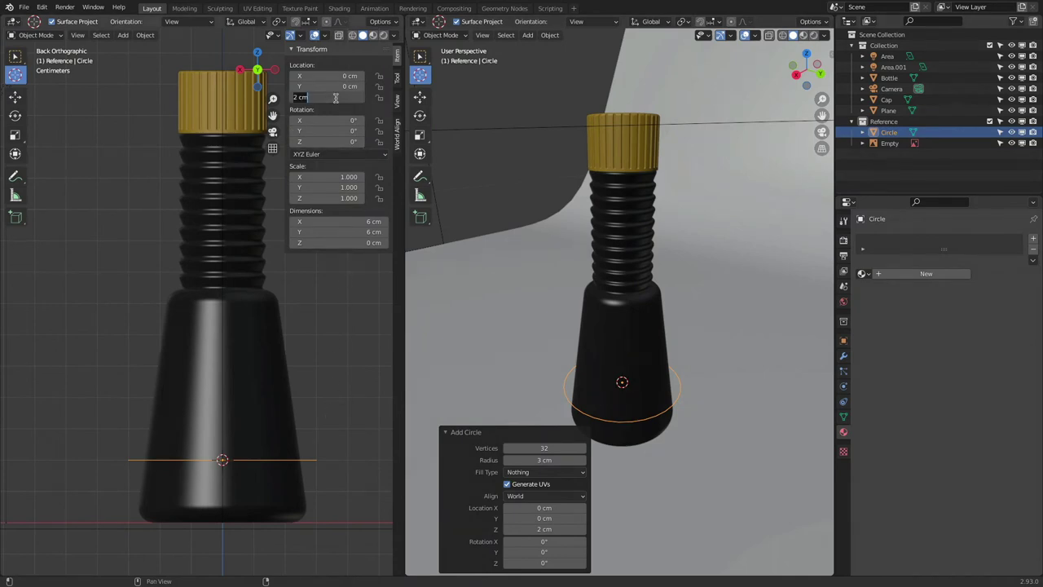
text(1.5)
key(Return)
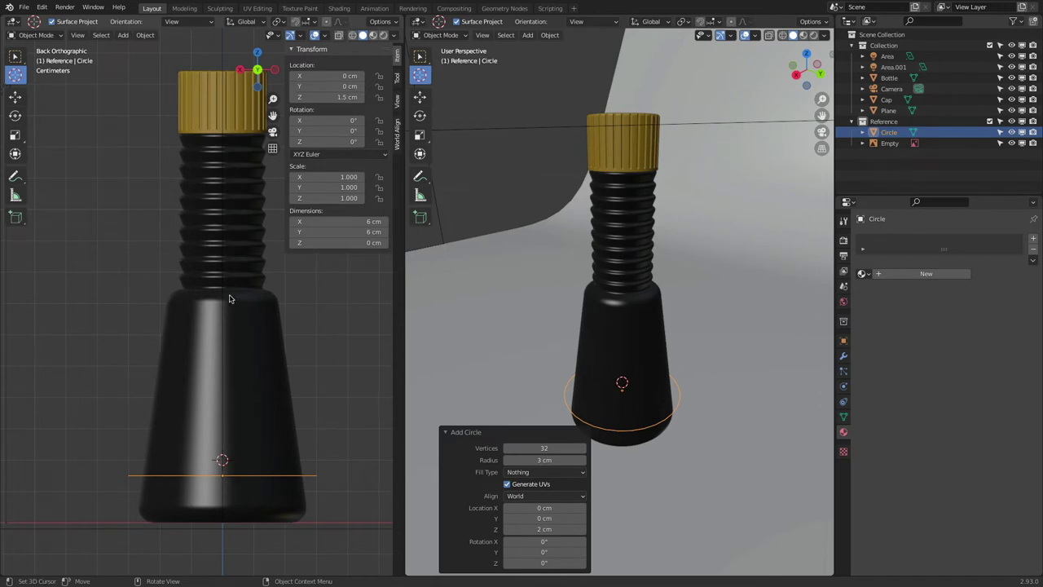
- In Edit Mode, scale all the circle's vertices to about 0.86 to match the bottle's width at that height
click(441, 36)
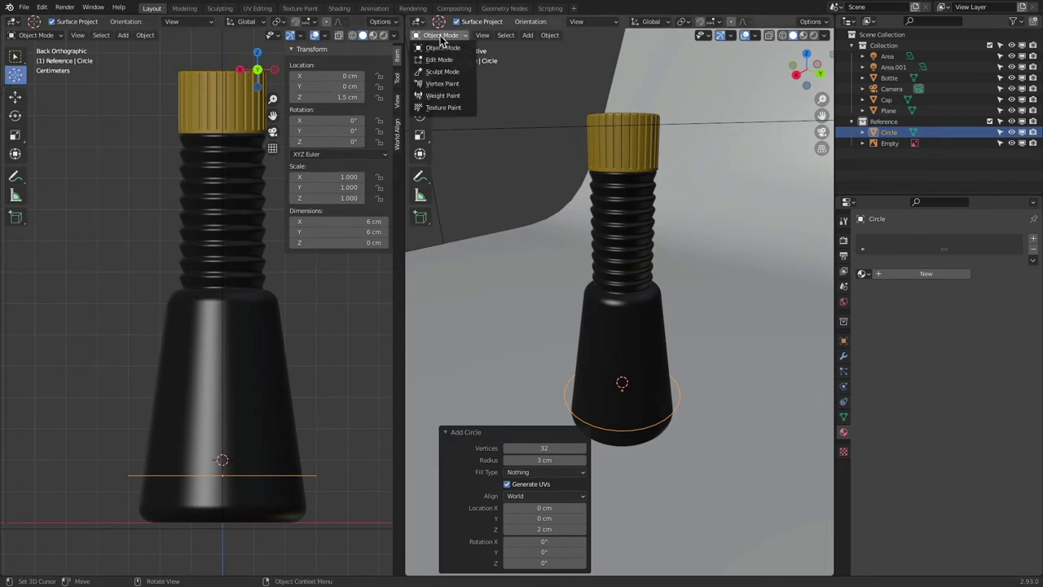
click(441, 59)
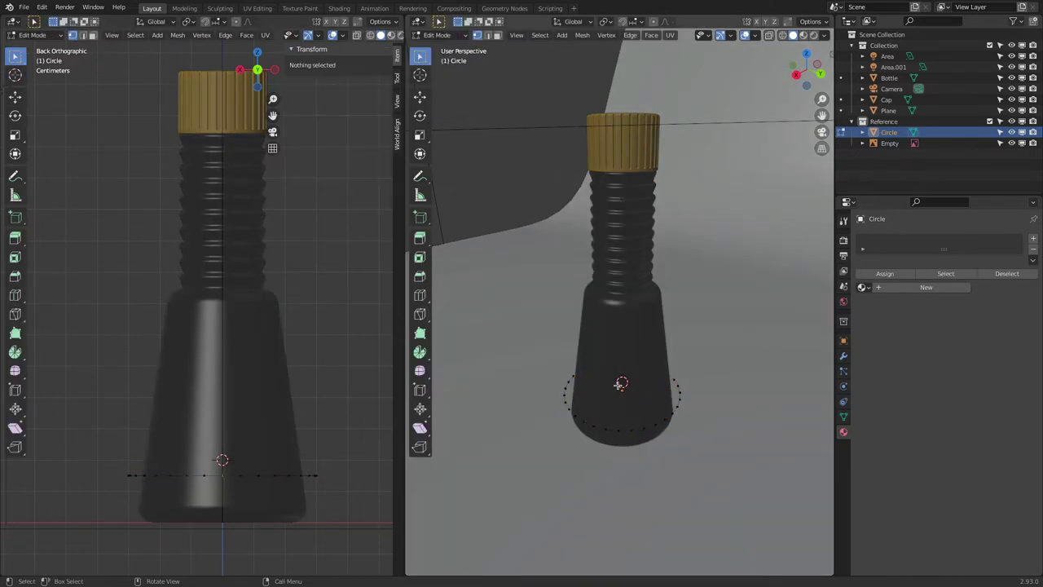
key(a)
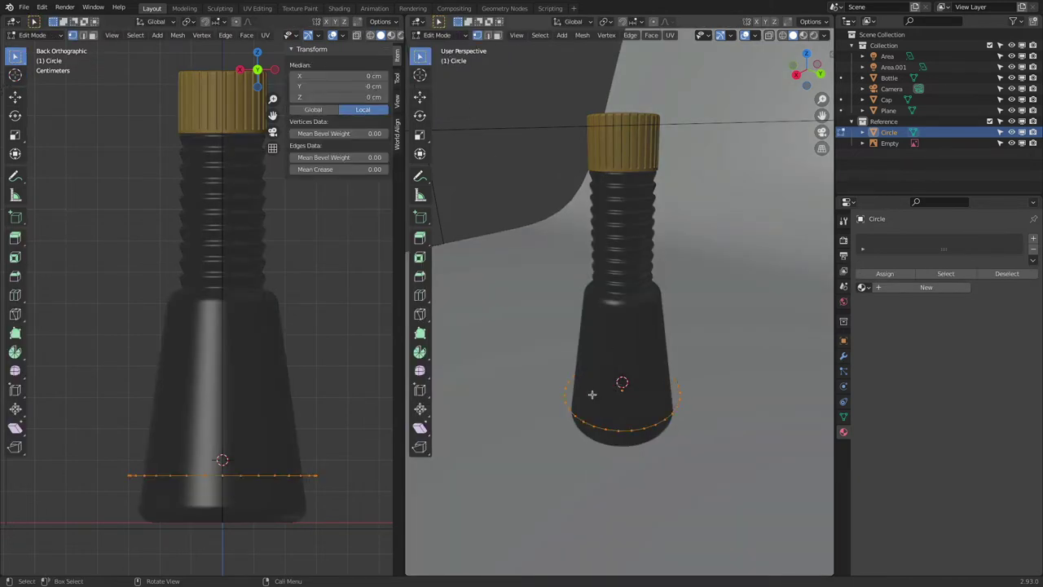
key(alt+a)
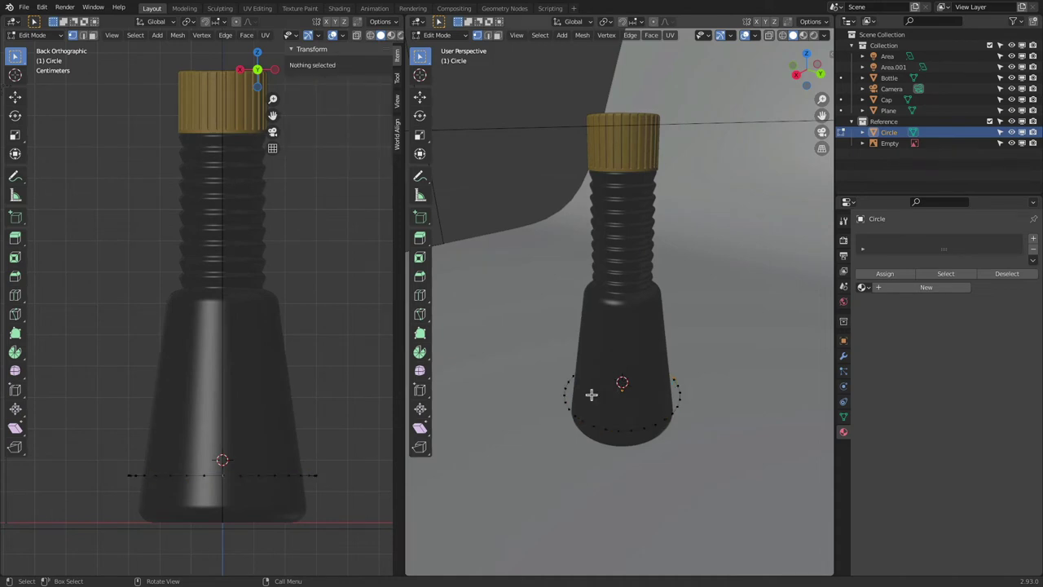
key(a)
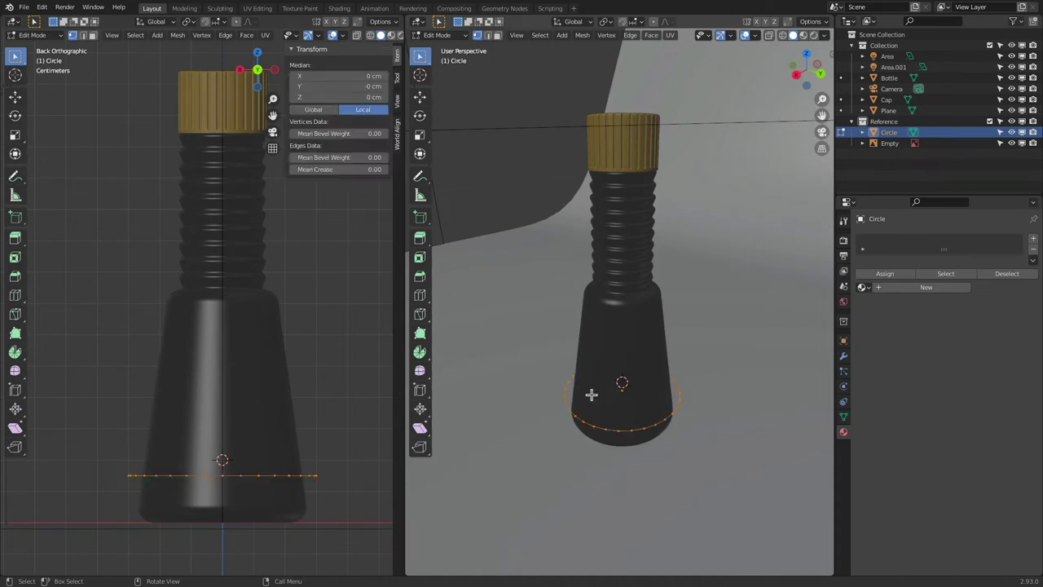
key(s)
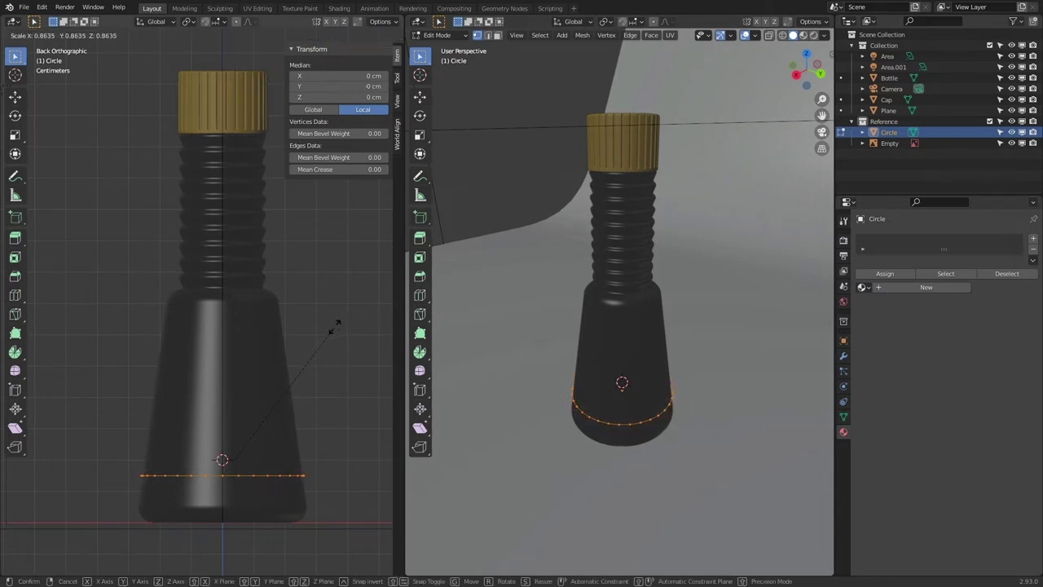
click(332, 326)
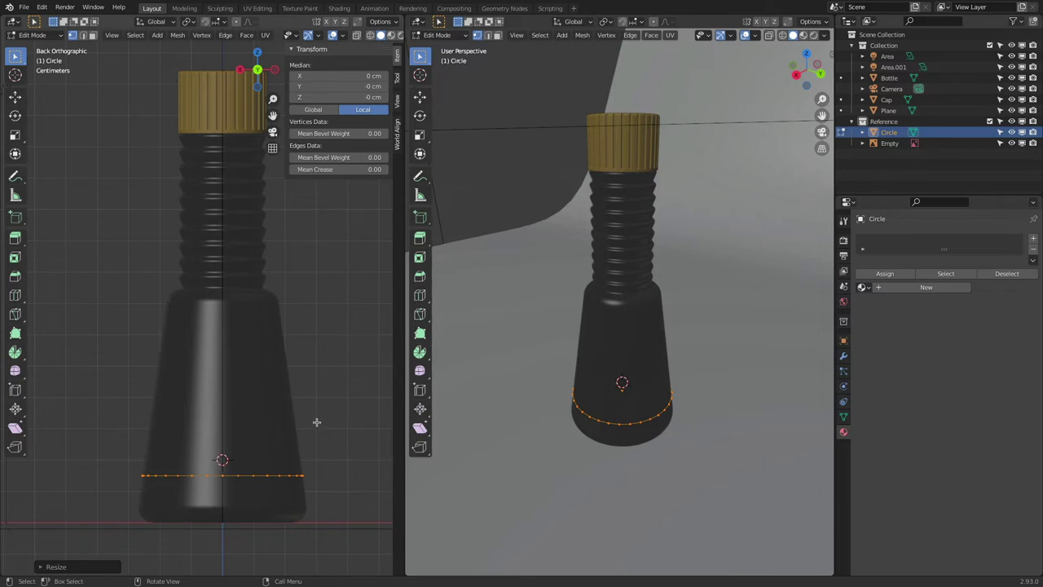
- Extrude the ring about 5.36 cm upward along Z to form the label's wall
key(e)
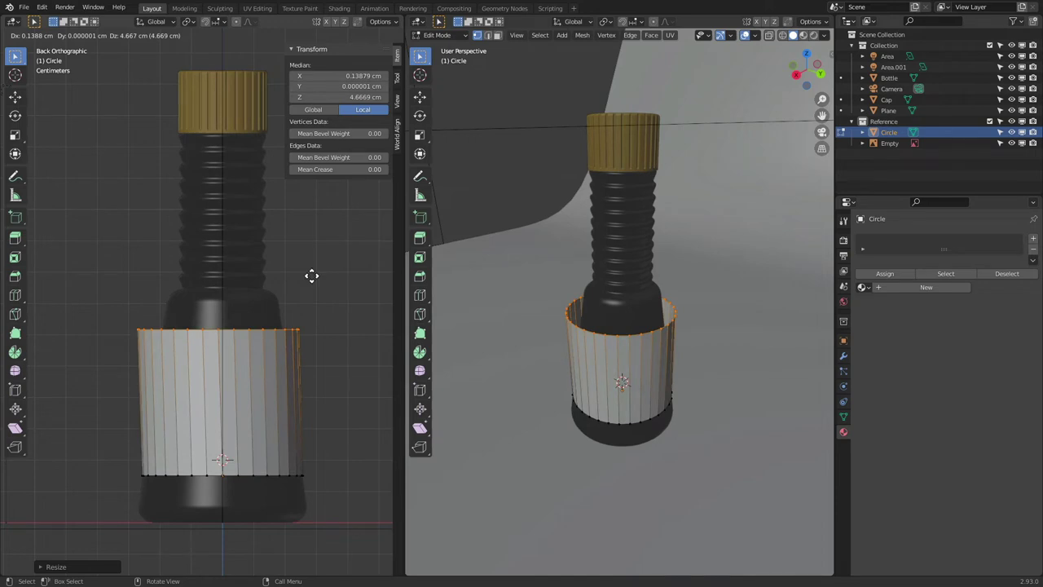
key(z)
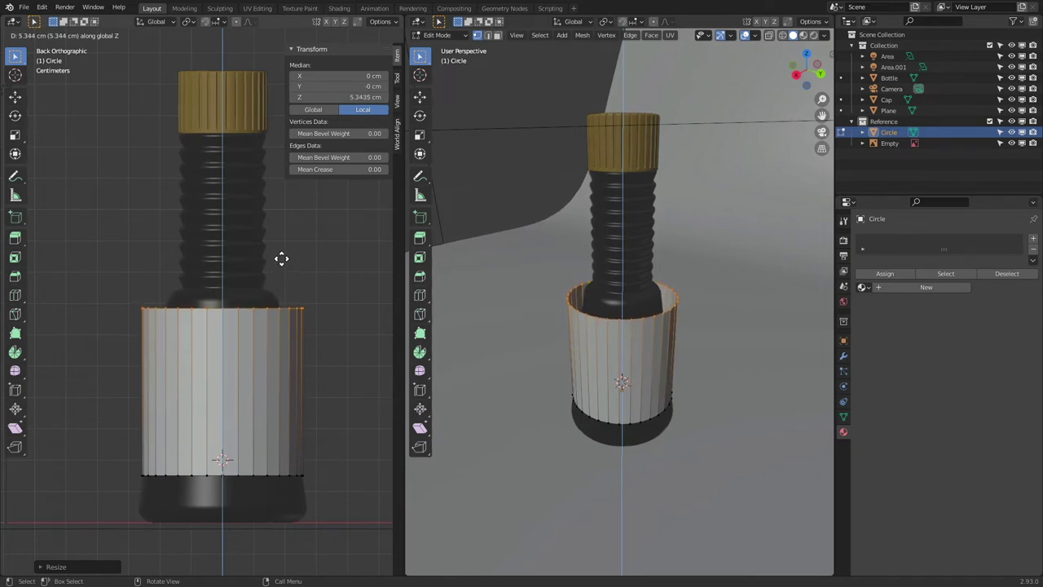
click(277, 254)
- Check the label's height against the reference photo and lower the extruded upper ring about 0.35 cm along Z
key(super+Tab)
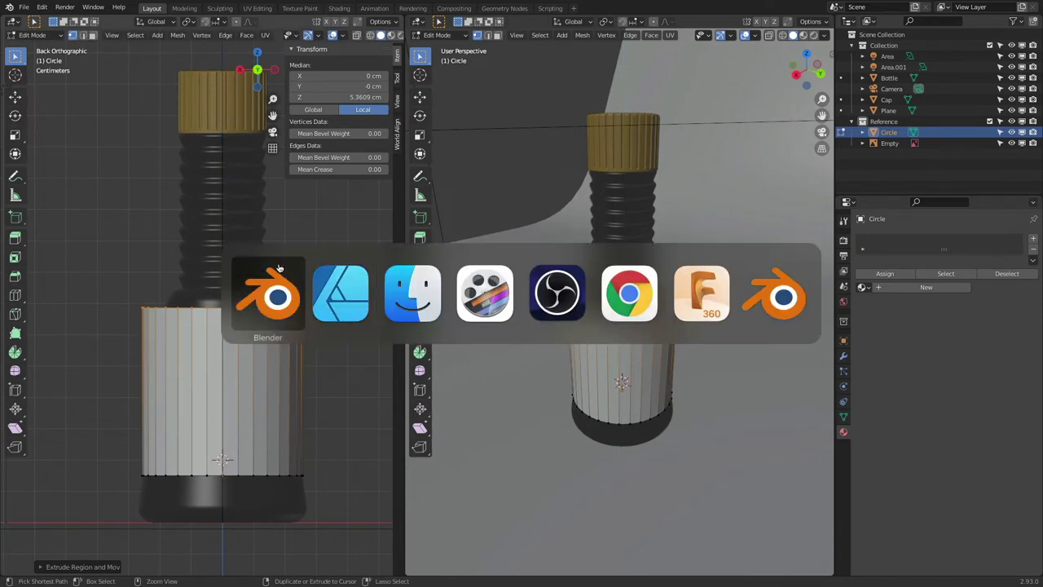
click(399, 291)
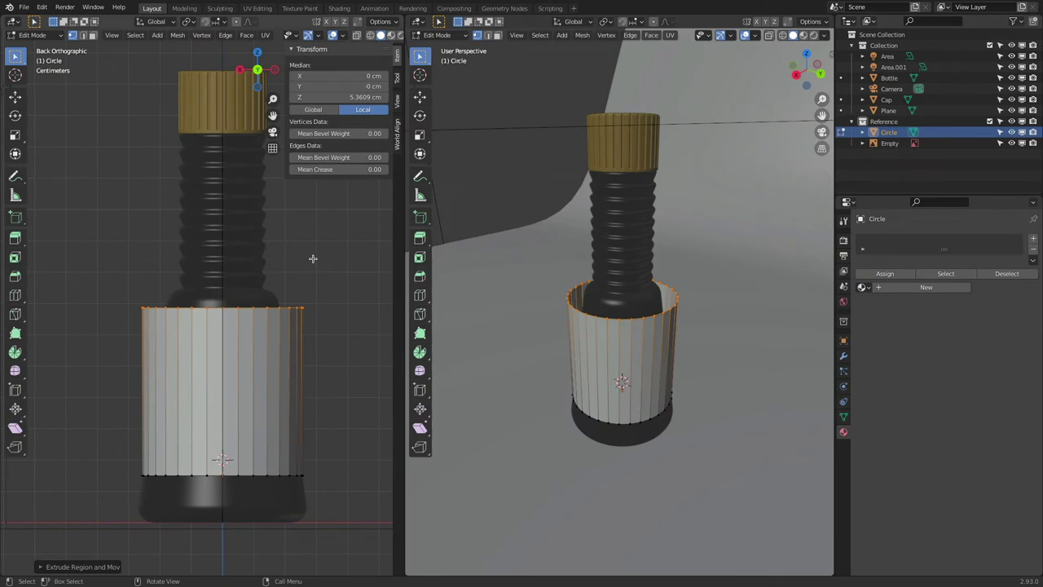
key(g)
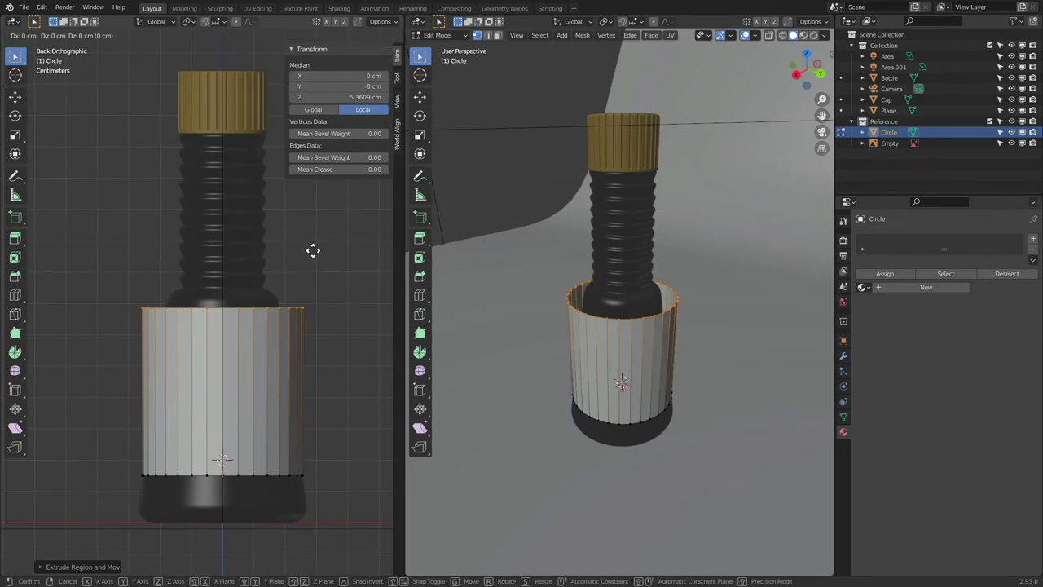
key(z)
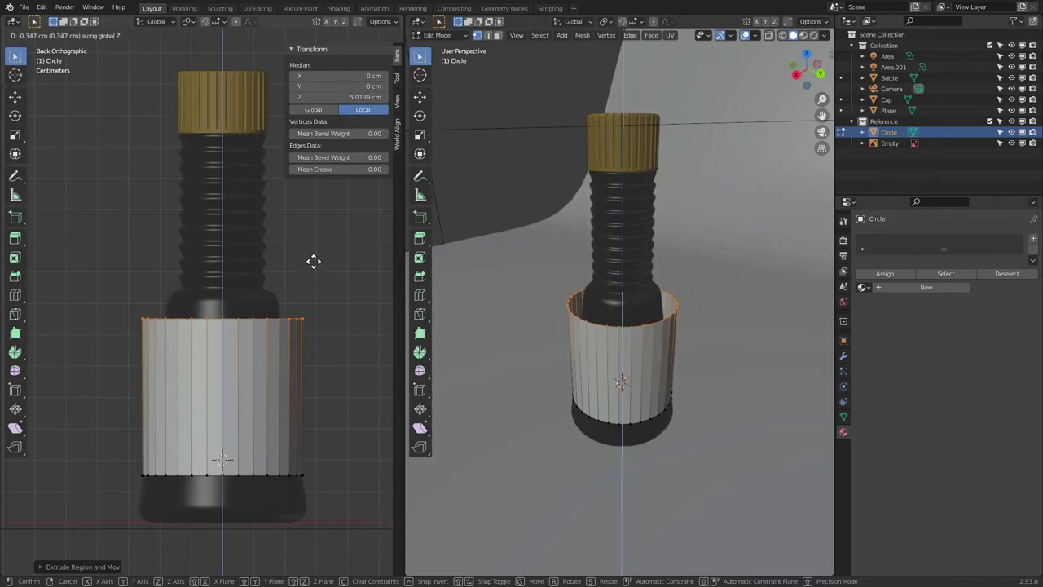
click(314, 261)
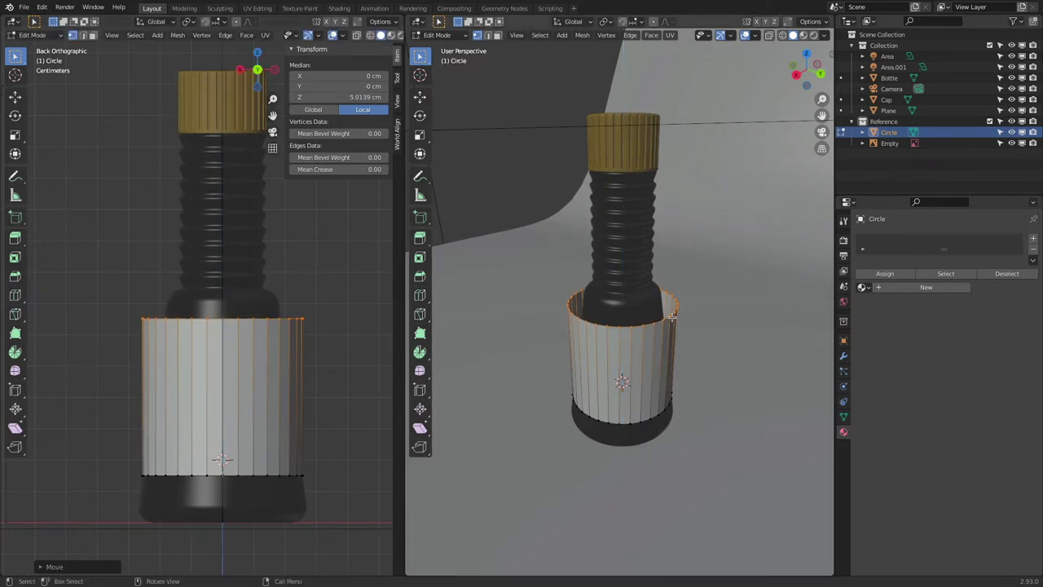
- Scale the upper ring to about 0.72 so the label's wall tapers along the bottle's sides
scroll(672, 322, up, 3)
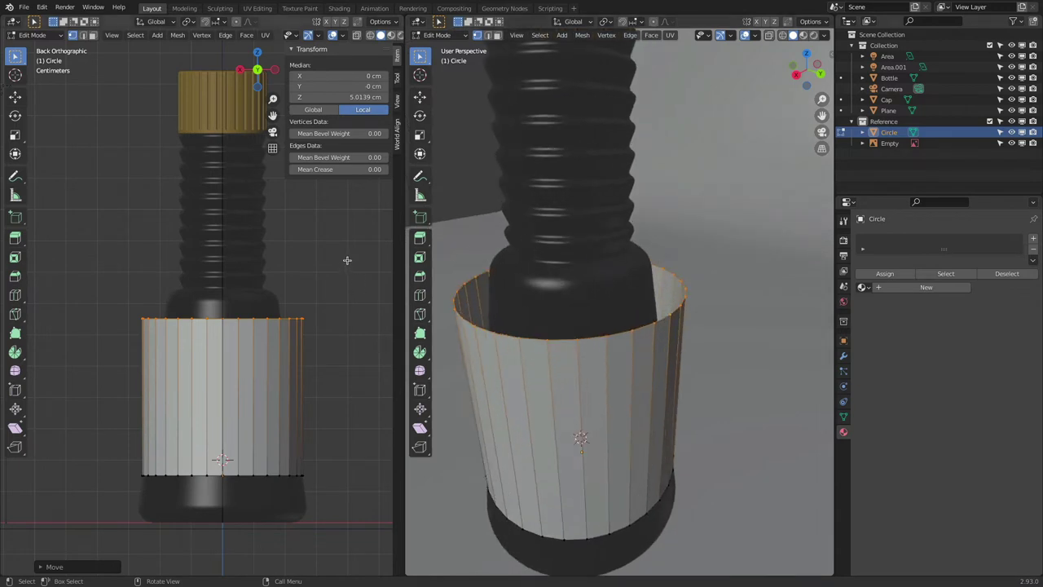
key(s)
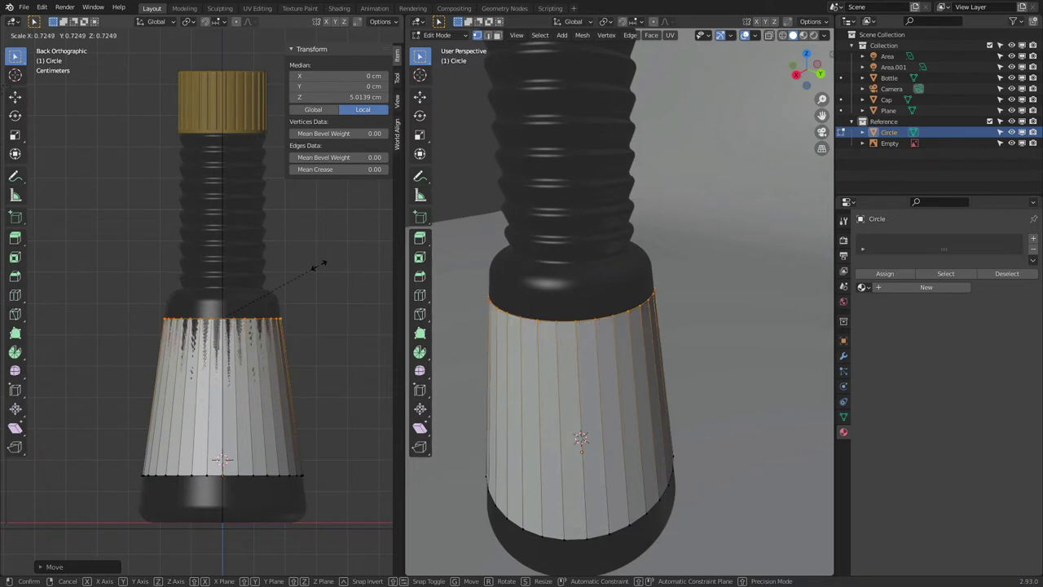
click(319, 265)
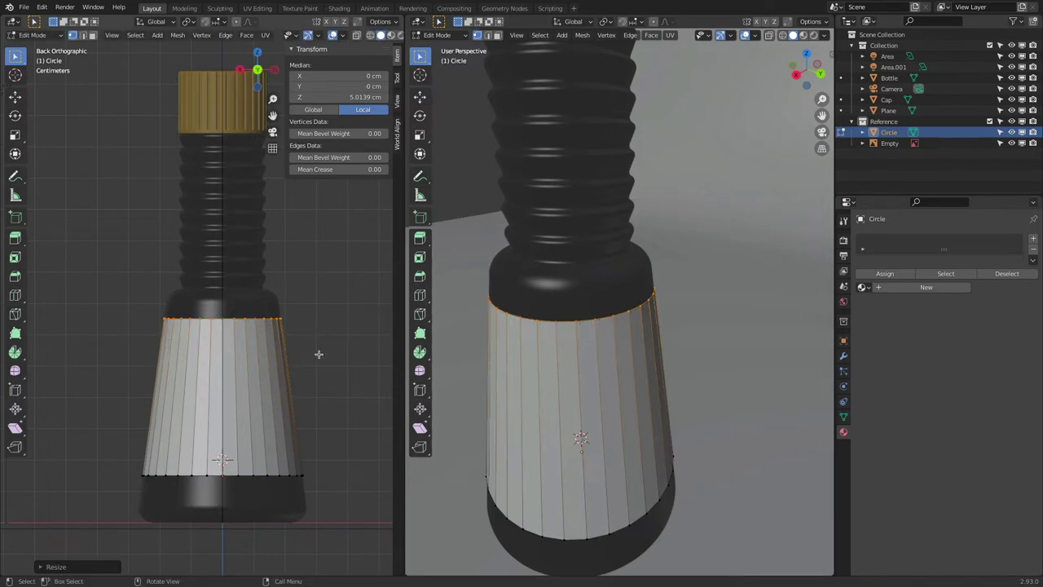
- Try scaling the label's lower ring in to about 0.995 around the bottle's base
scroll(228, 501, up, 8)
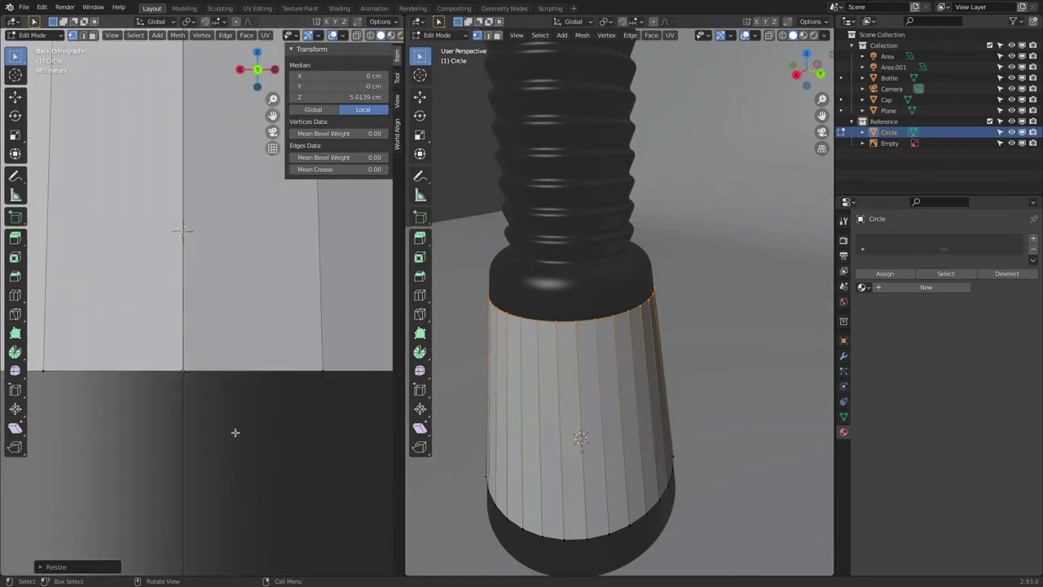
scroll(231, 393, down, 5)
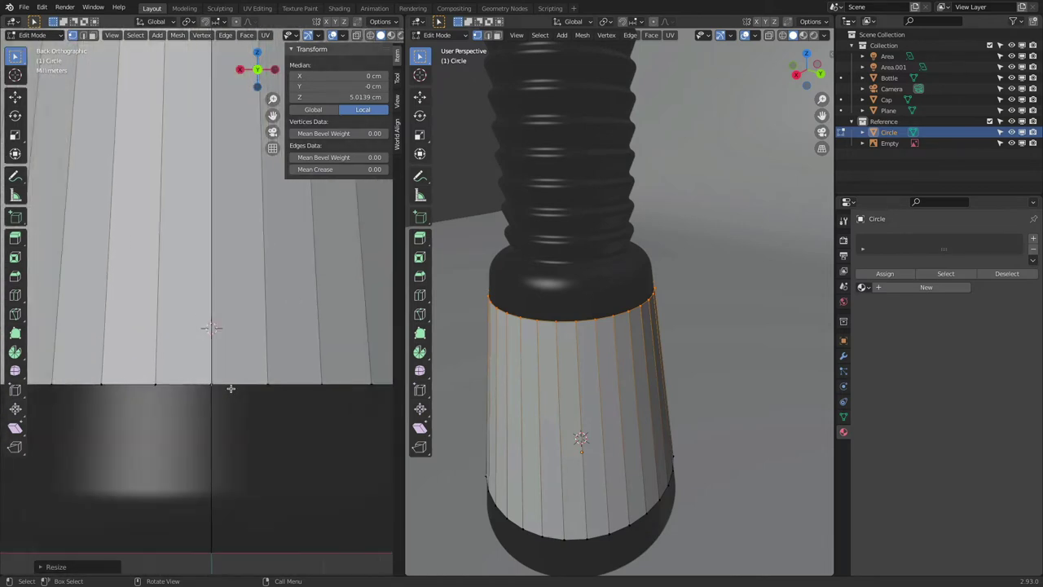
key(a)
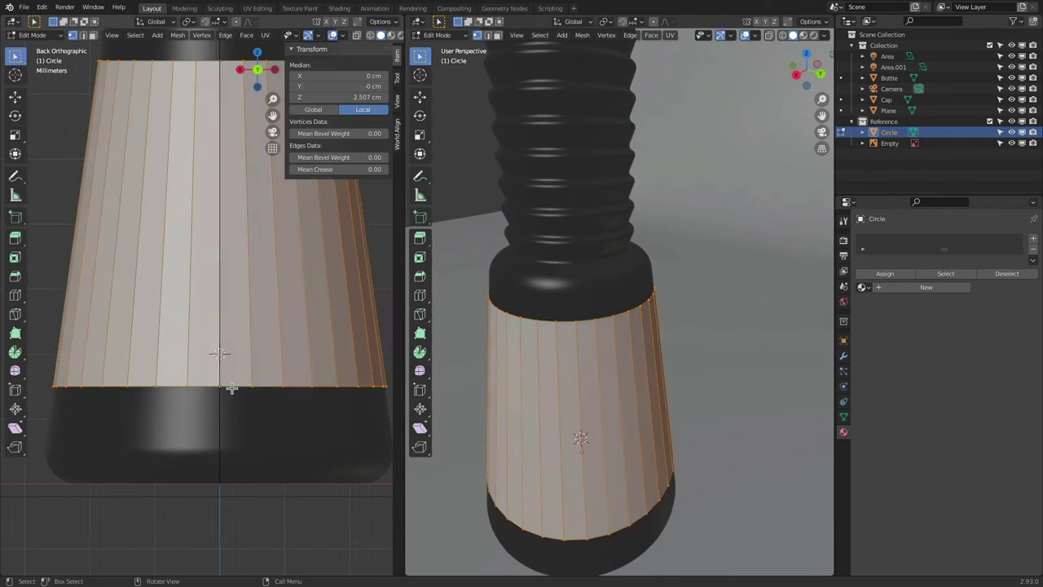
key(alt+a)
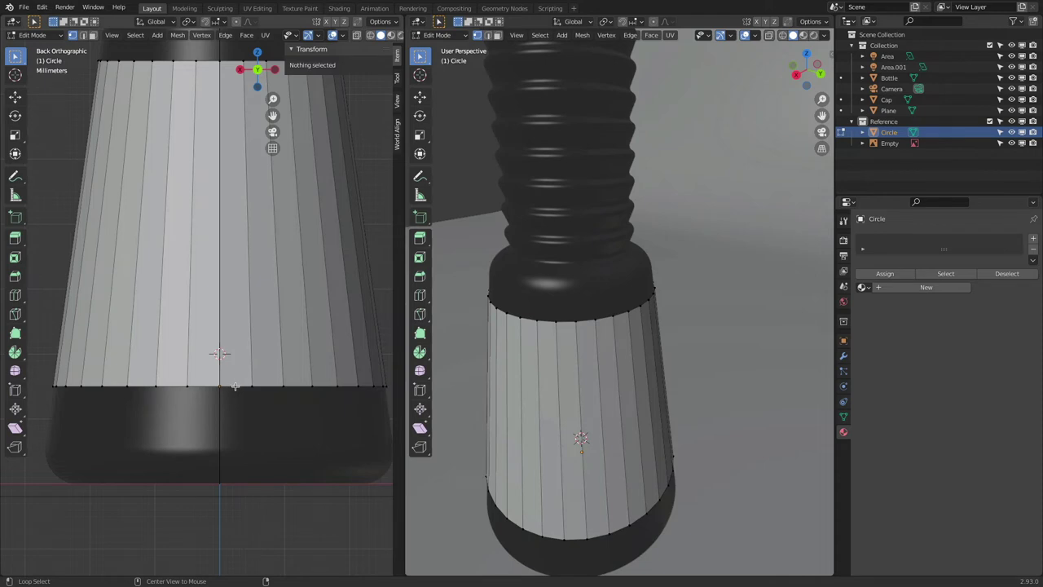
alt+click(235, 386)
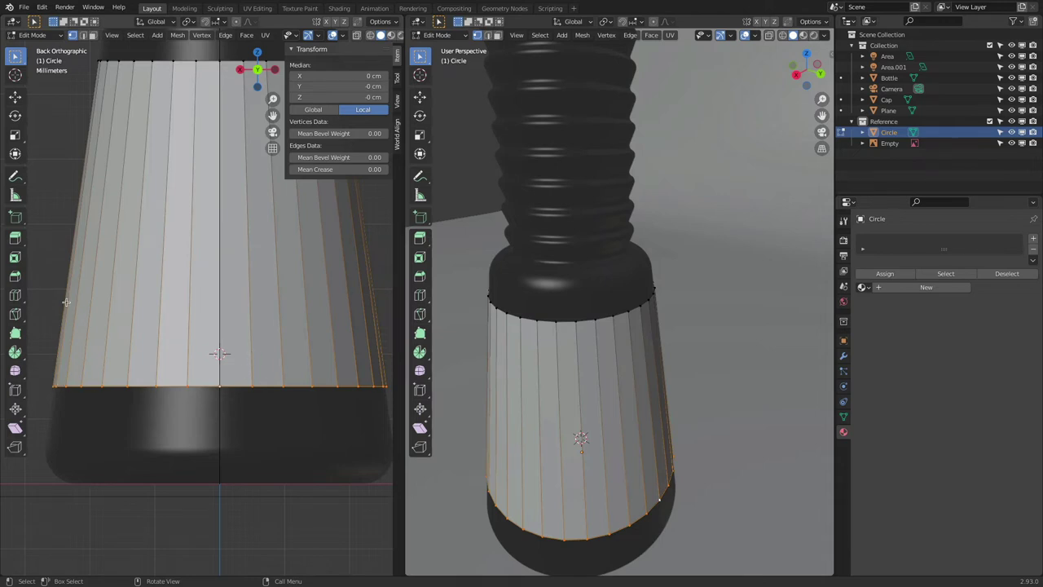
key(s)
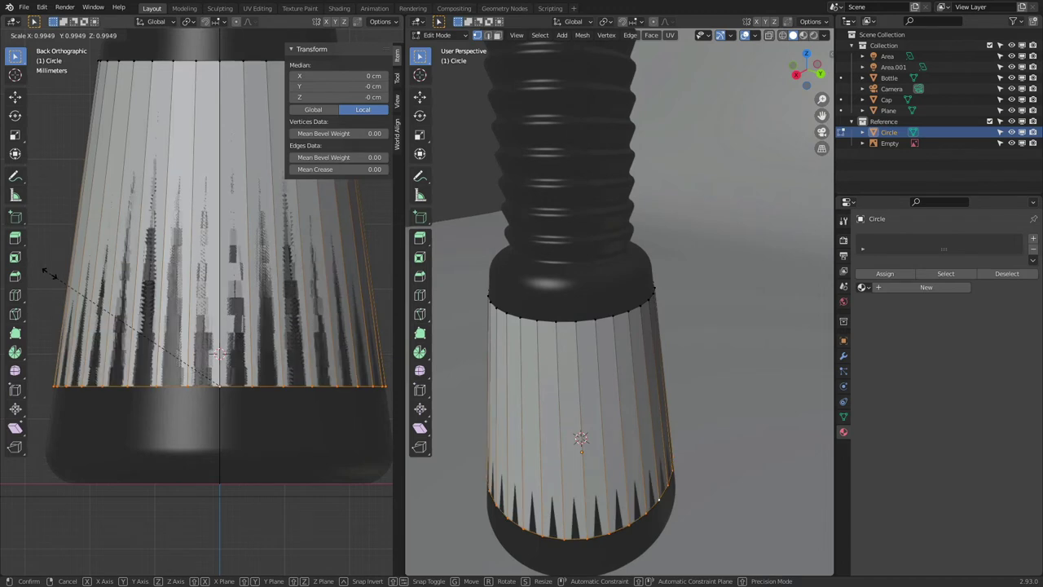
click(50, 275)
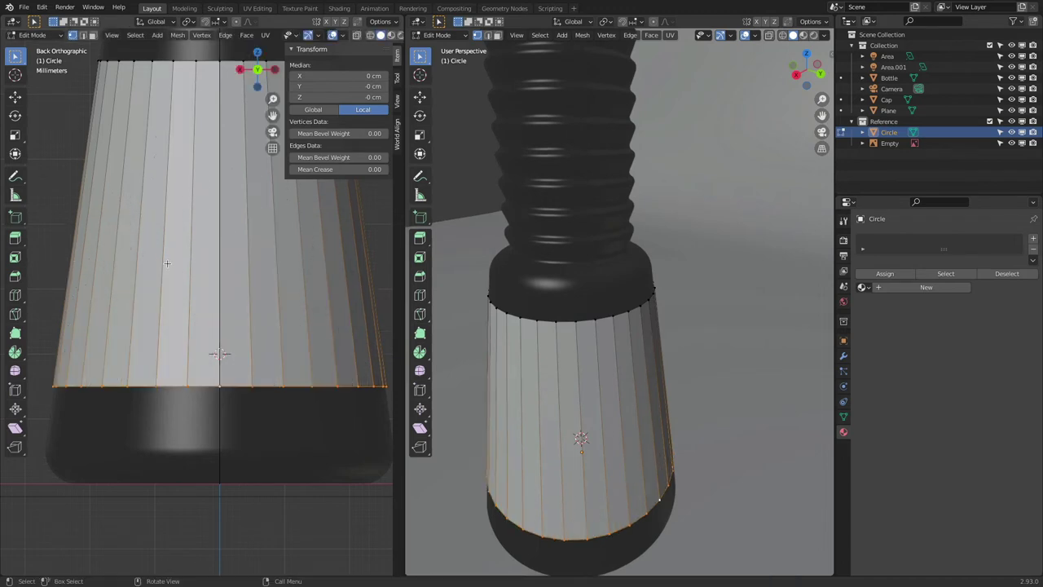
- In edge select mode, mark the label's single slanted side edge on the negative X side as a UV seam
scroll(168, 264, down, 4)
scroll(186, 282, down, 2)
scroll(186, 282, down, 3)
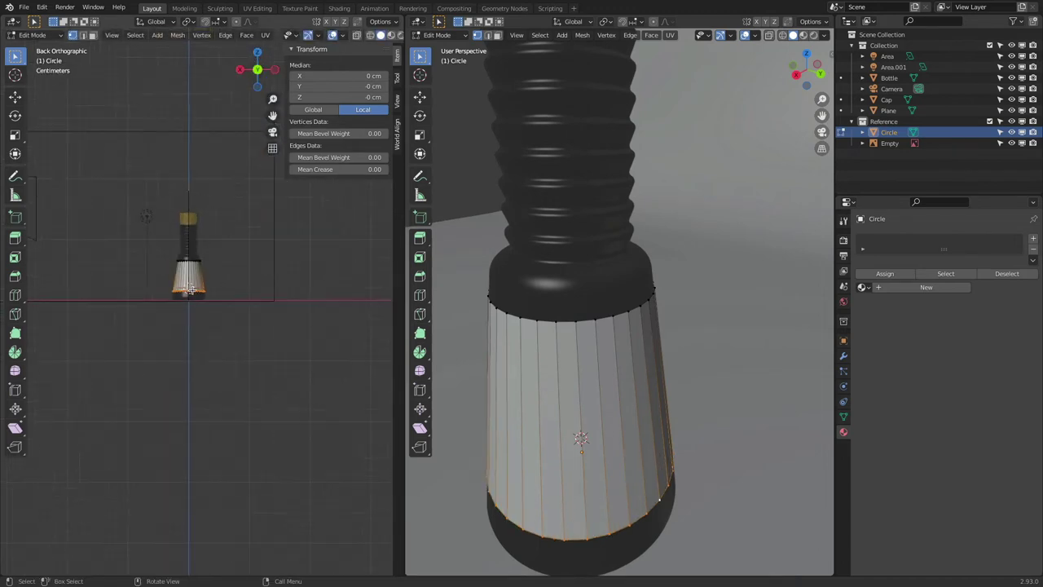
middle_drag(245, 226, 341, 291)
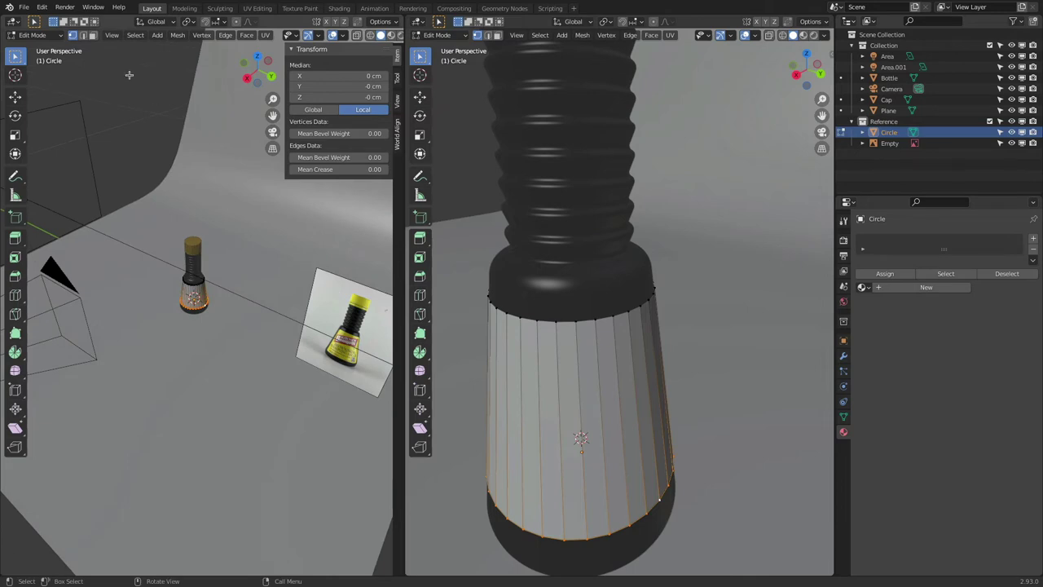
click(84, 37)
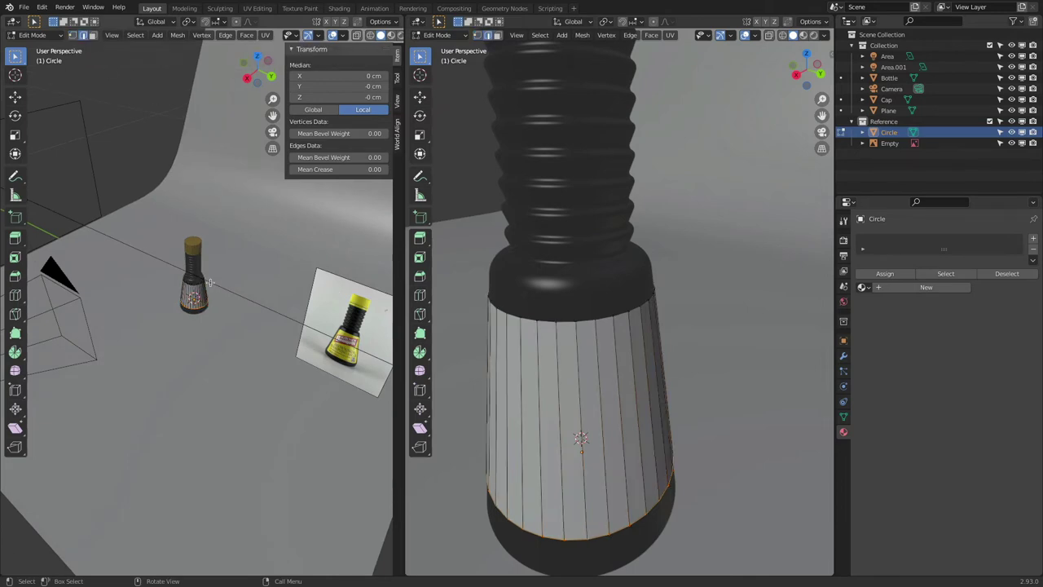
click(257, 58)
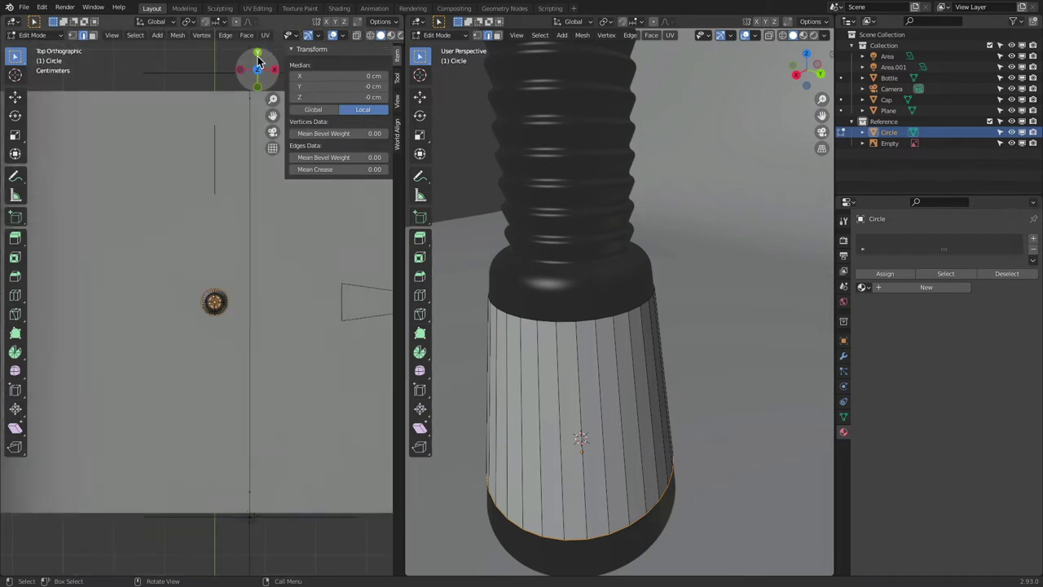
scroll(213, 290, up, 5)
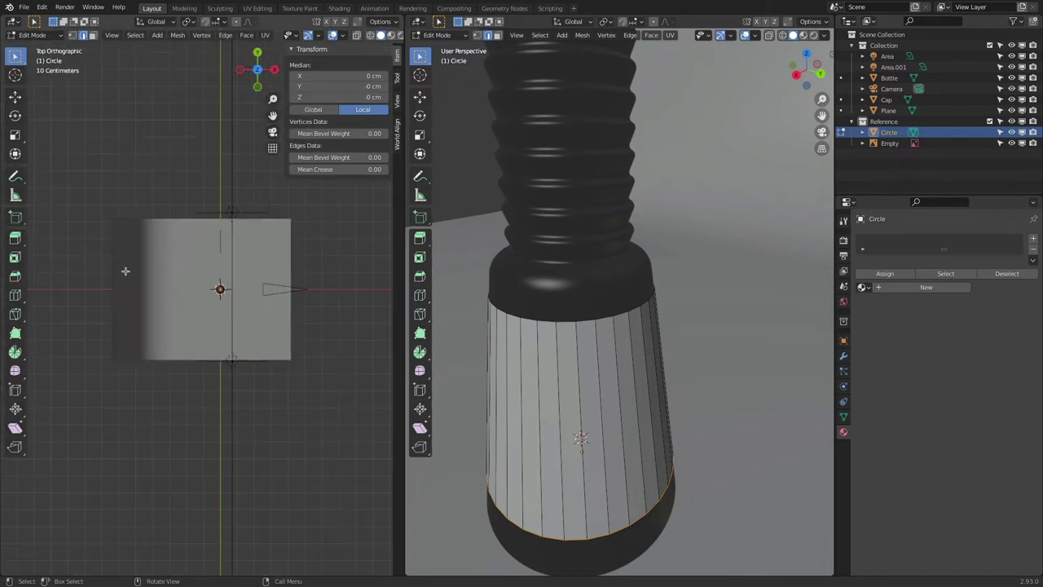
scroll(220, 288, down, 5)
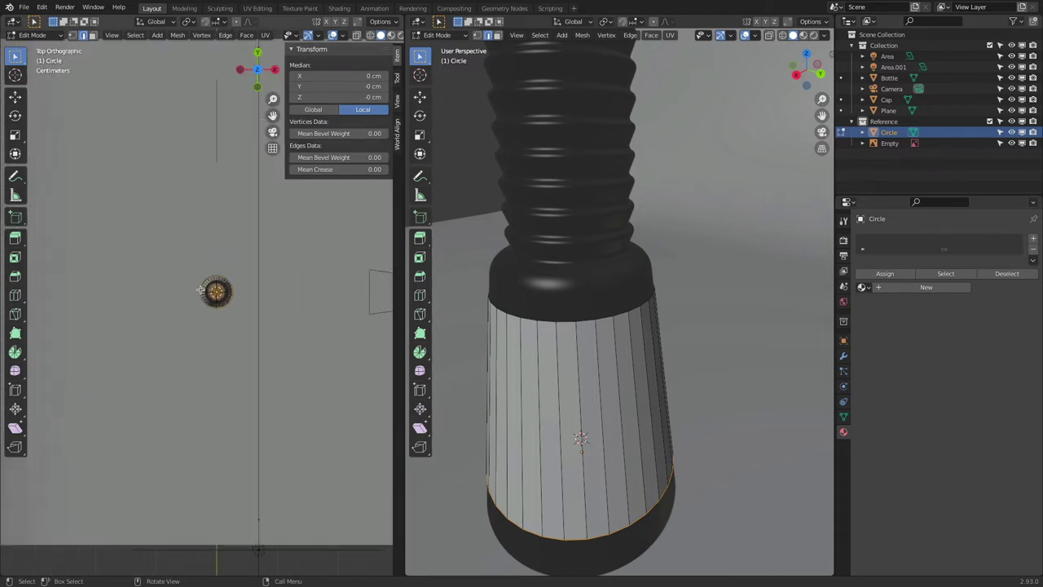
scroll(202, 295, up, 6)
scroll(203, 295, up, 2)
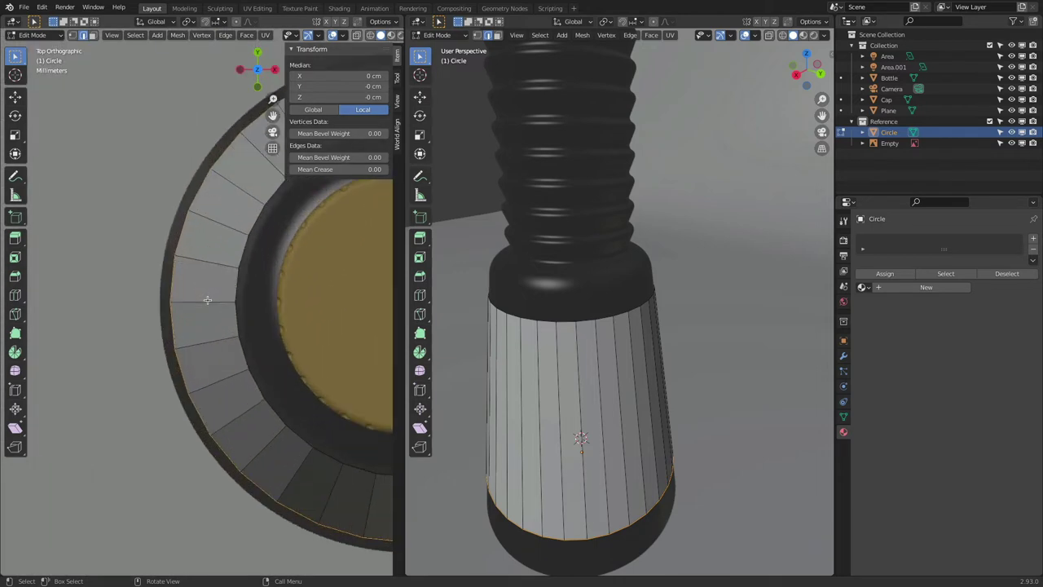
click(209, 301)
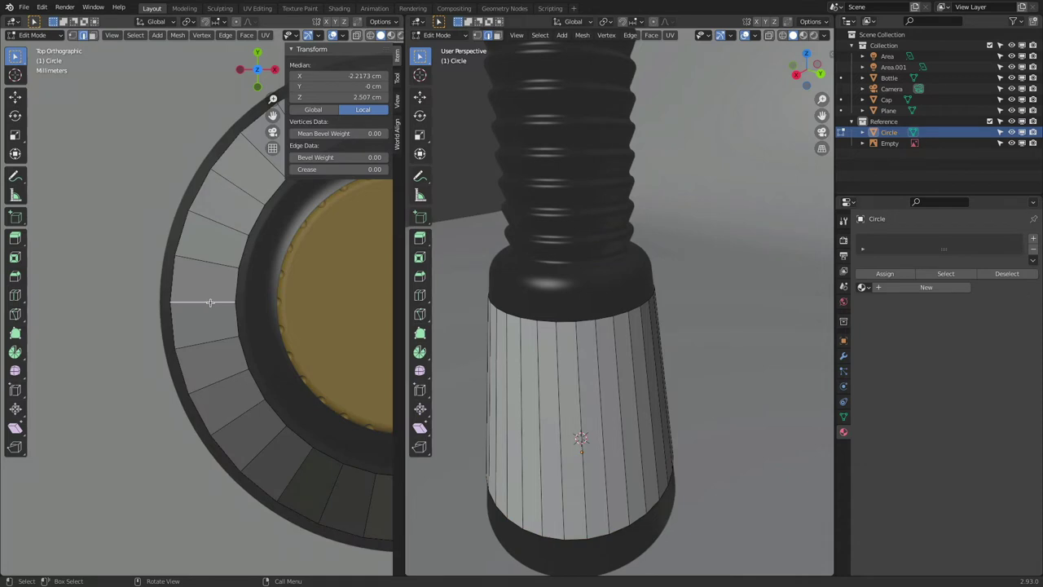
scroll(210, 301, down, 8)
scroll(209, 302, down, 5)
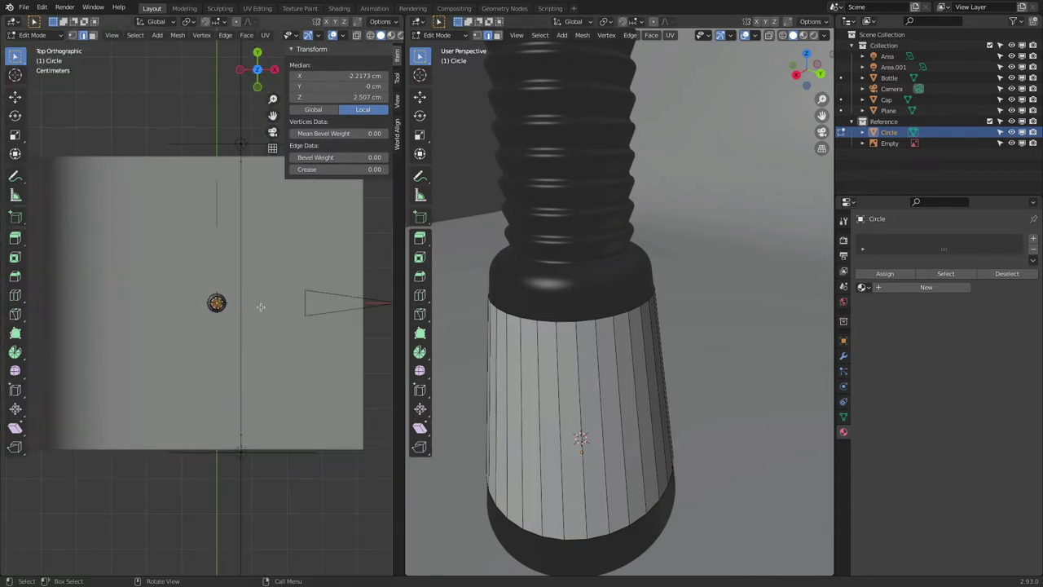
scroll(208, 303, up, 10)
scroll(198, 299, up, 3)
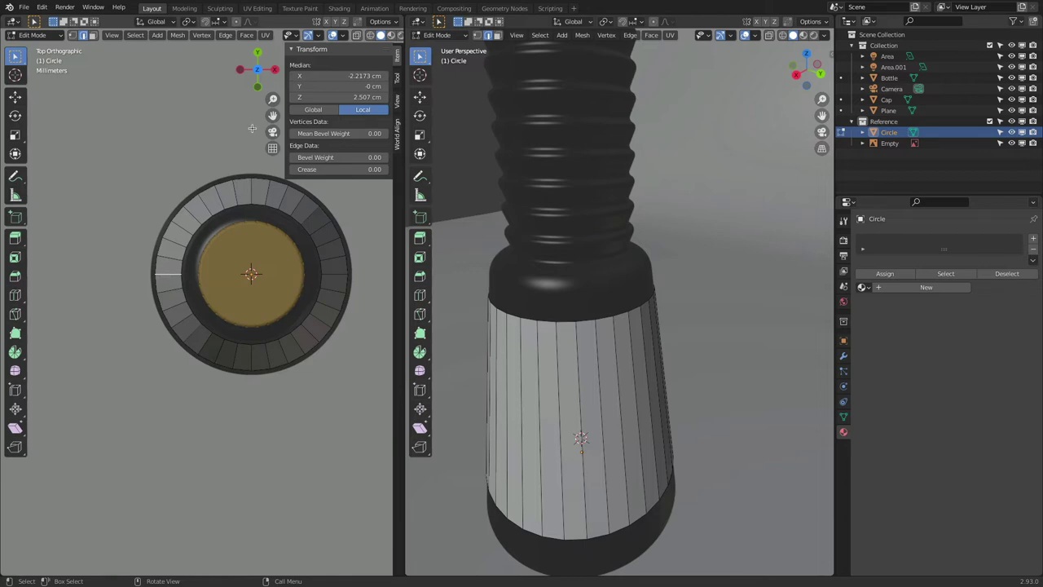
click(226, 36)
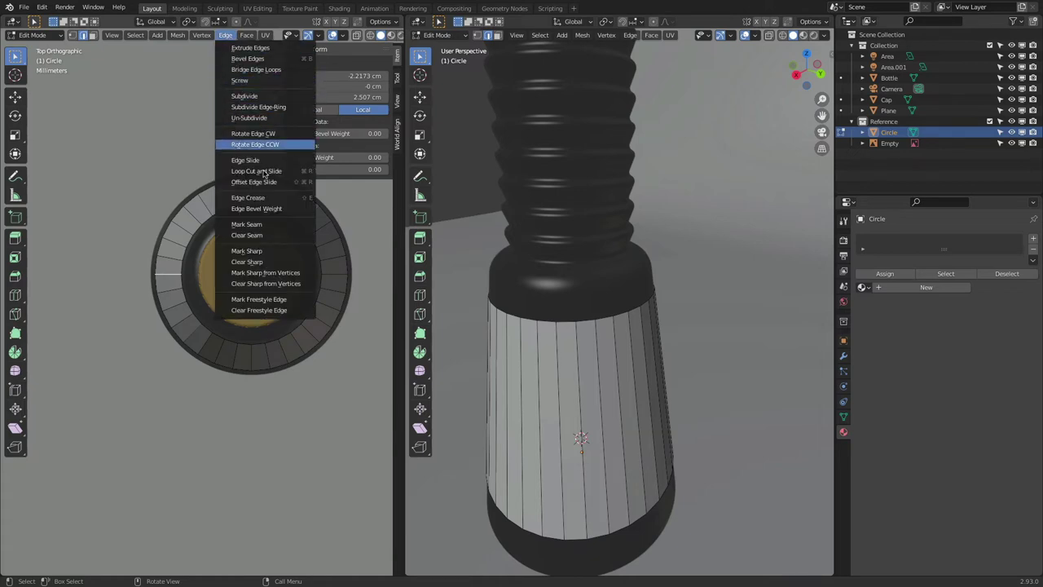
click(274, 234)
click(226, 36)
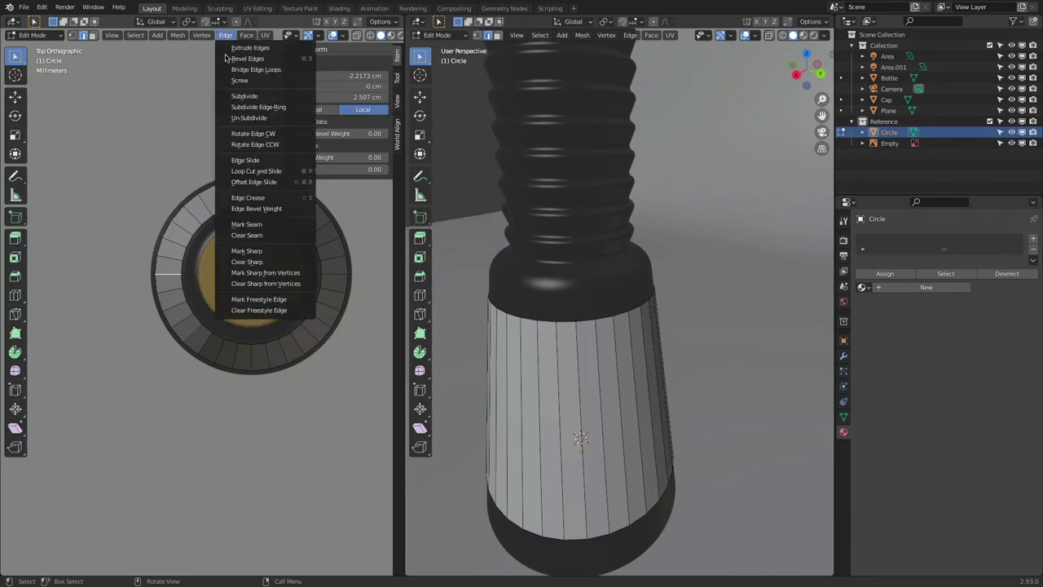
click(277, 227)
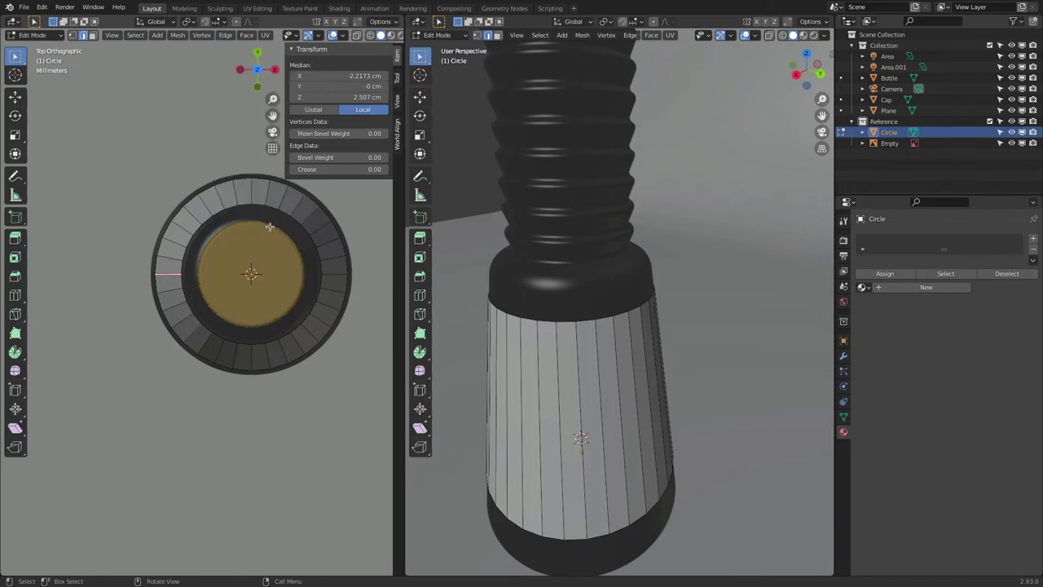
click(151, 242)
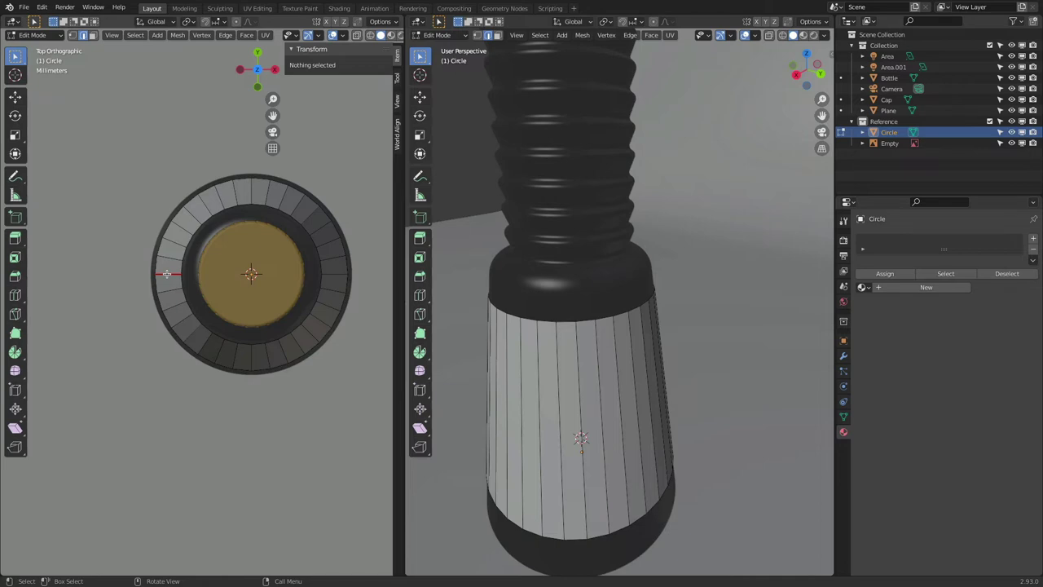
- Change the second viewport to the UV Editor and unwrap all of the label's faces along the marked seam
click(418, 22)
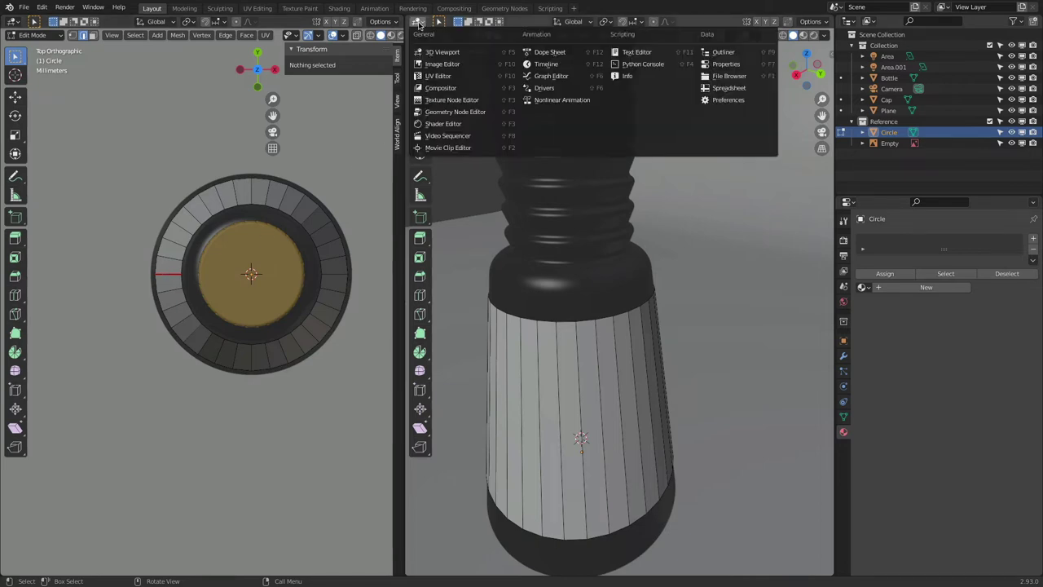
click(456, 78)
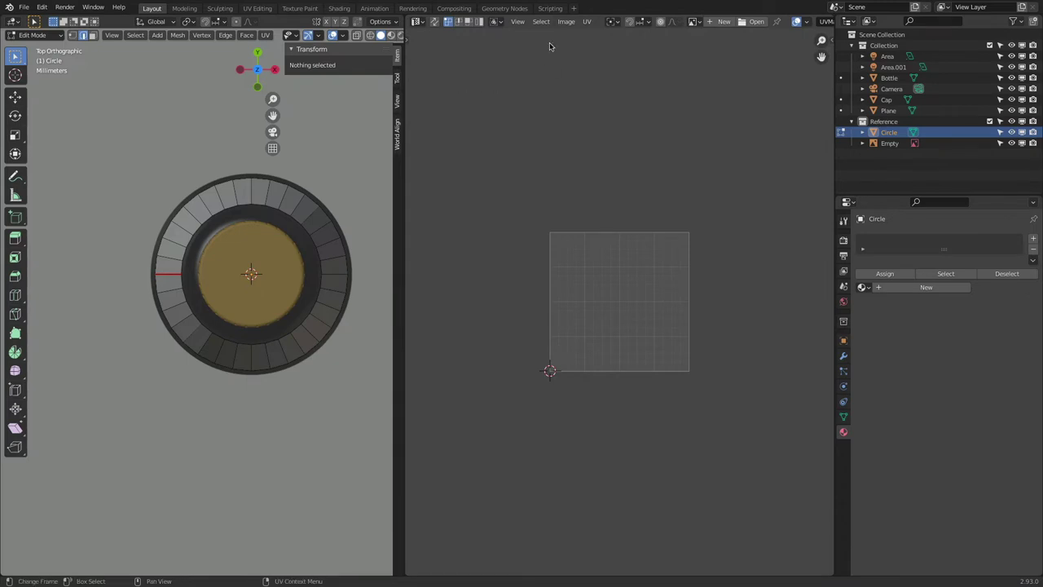
alt+click(204, 212)
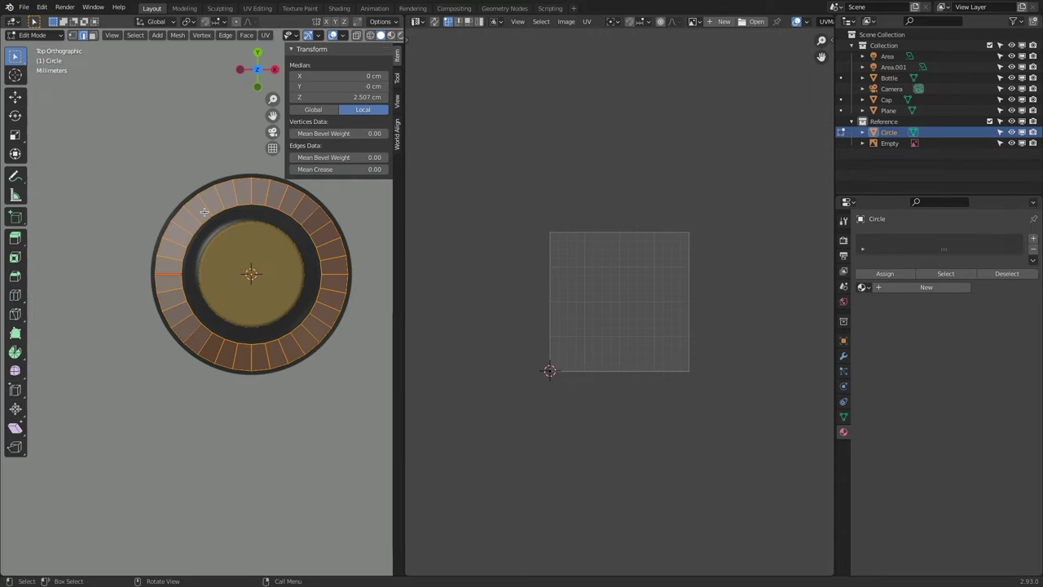
click(266, 38)
click(312, 49)
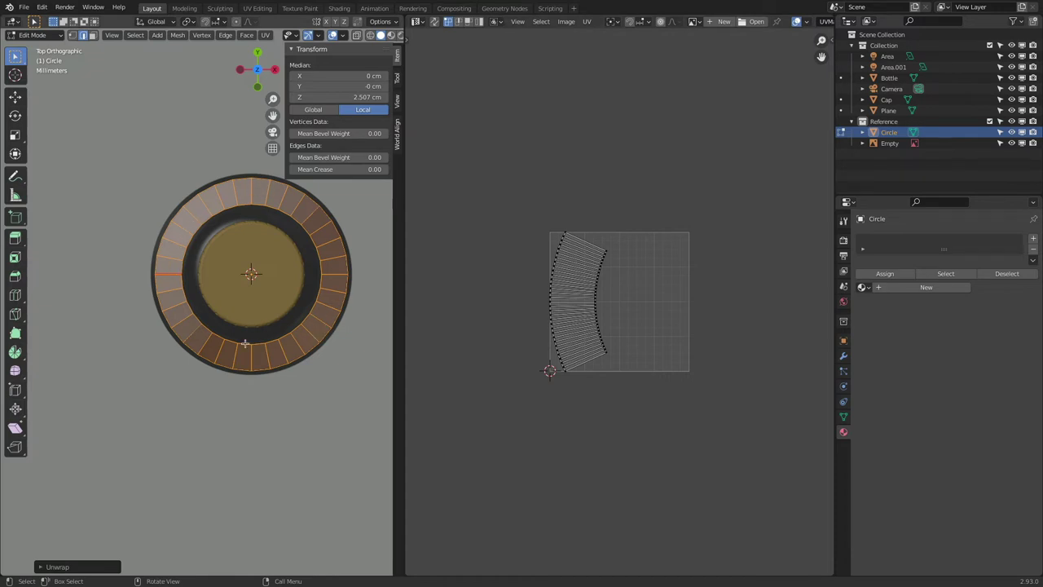
- Clear the seam from the label and unwrap all its faces again to compare the seamless layout
click(223, 36)
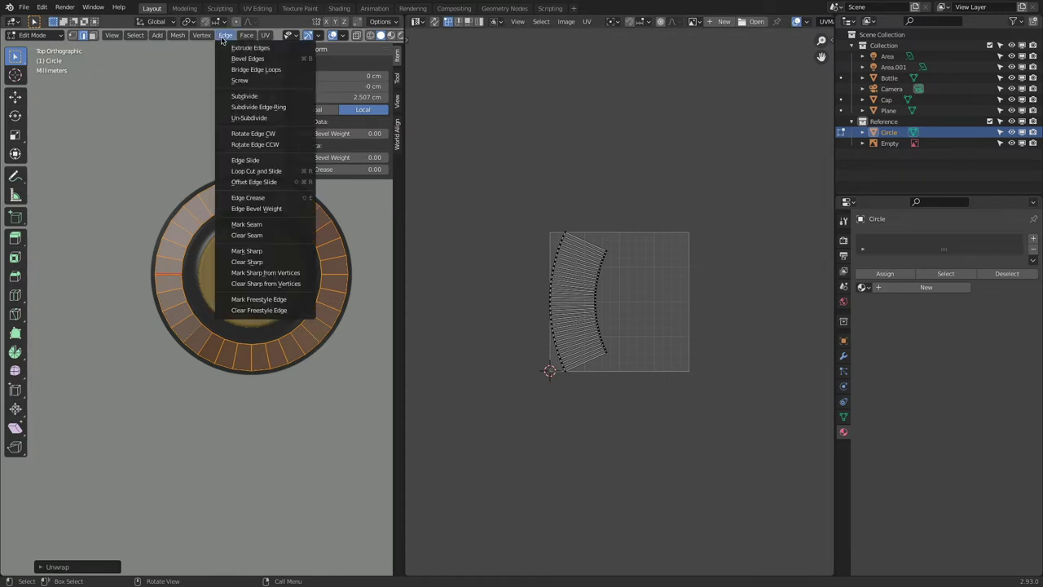
click(277, 236)
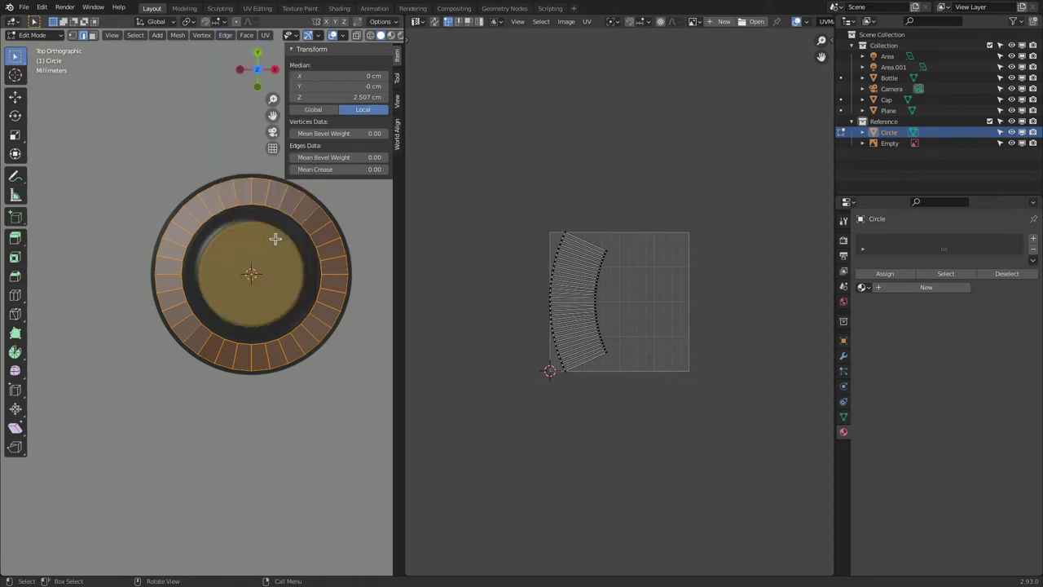
key(u)
click(272, 46)
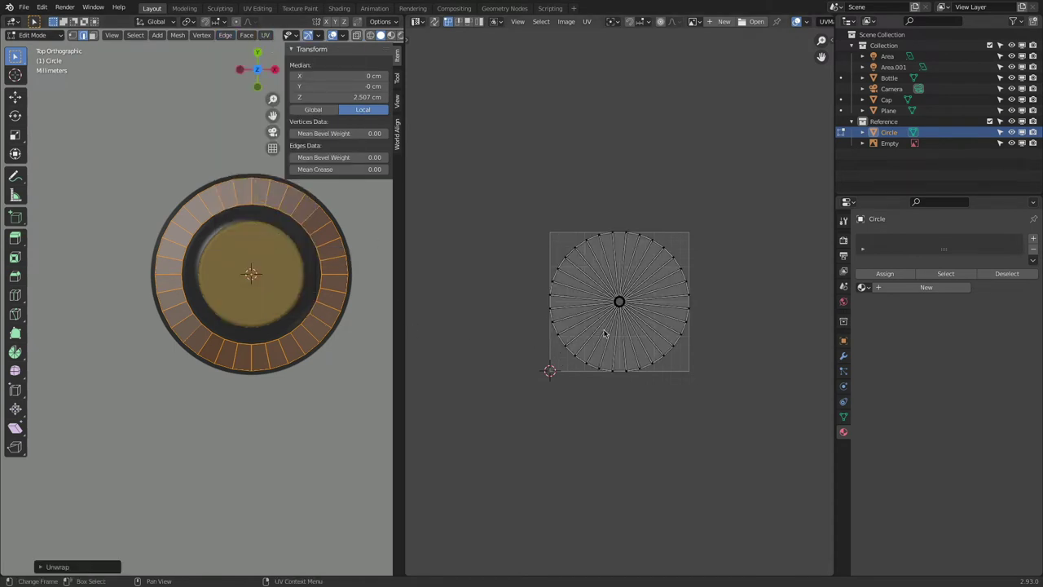
scroll(650, 306, up, 3)
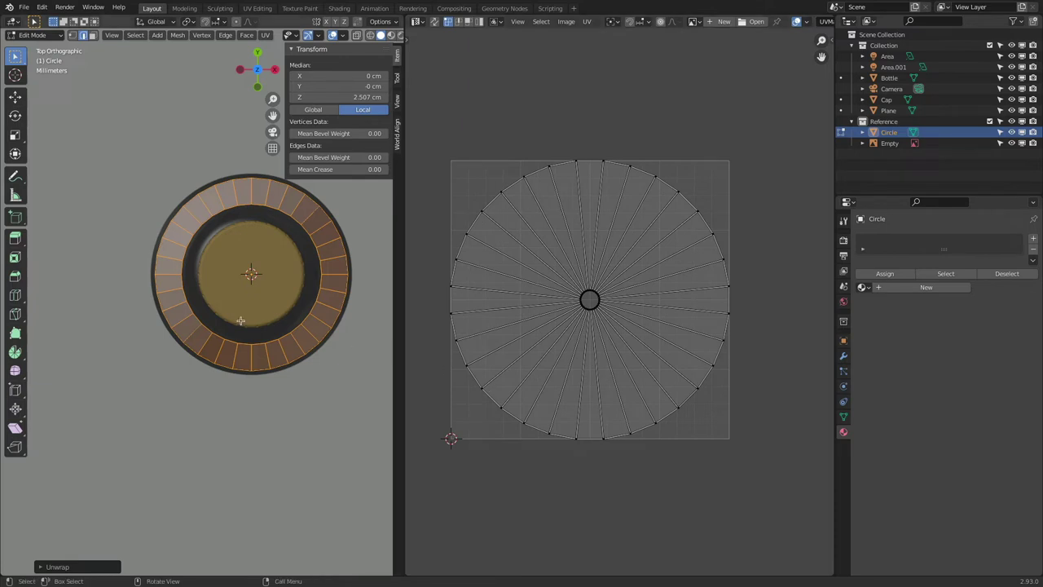
- Mark the label's side edge on the negative X side as a seam again and unwrap the whole label
click(175, 274)
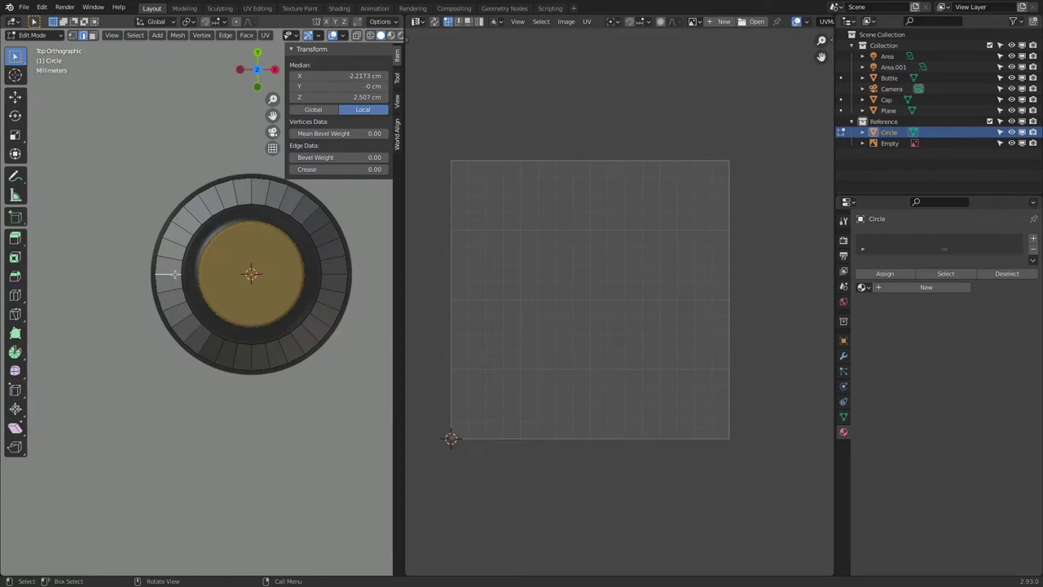
click(228, 37)
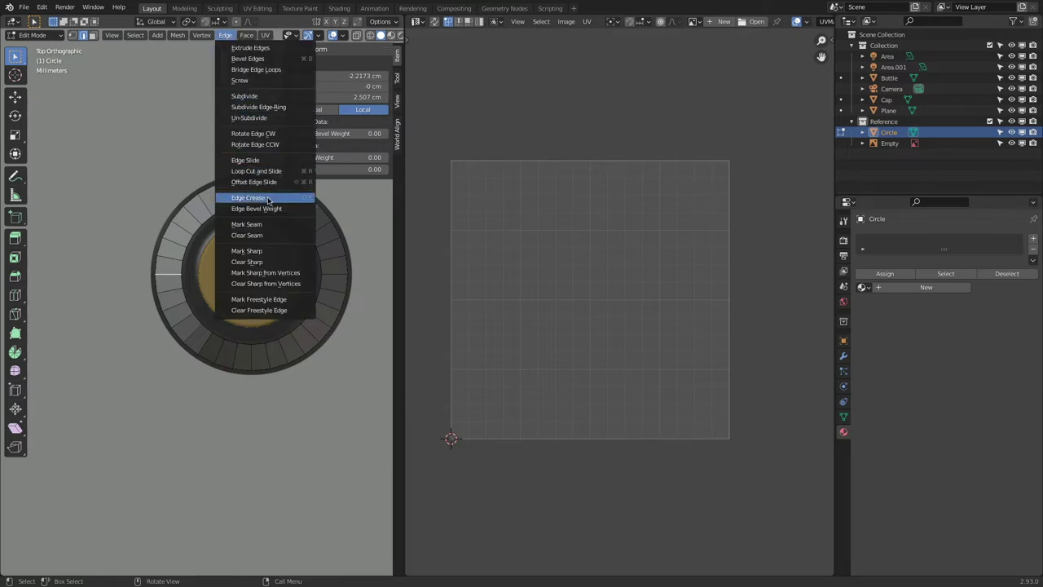
click(265, 225)
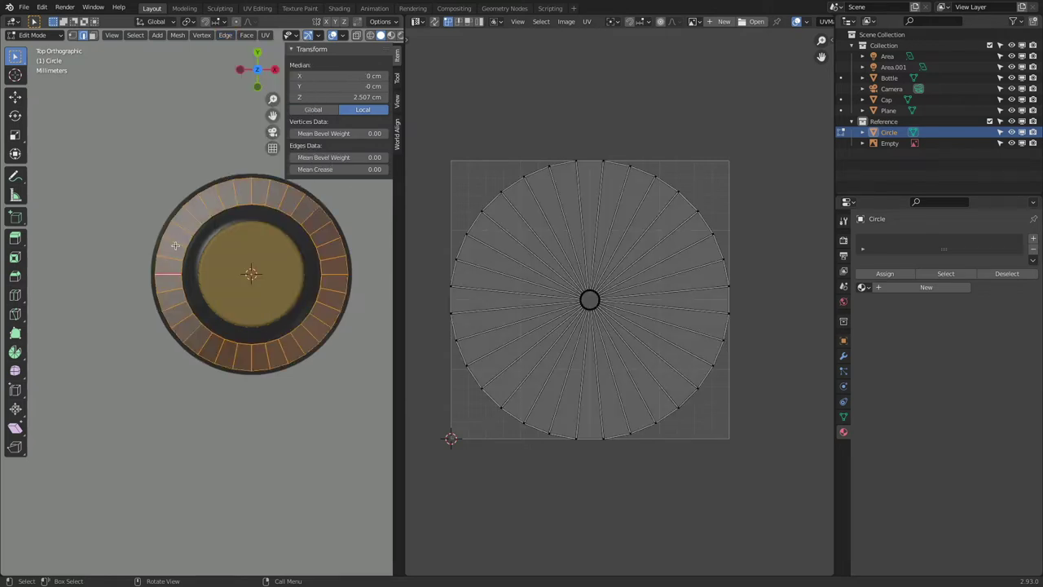
key(a)
click(266, 34)
click(272, 55)
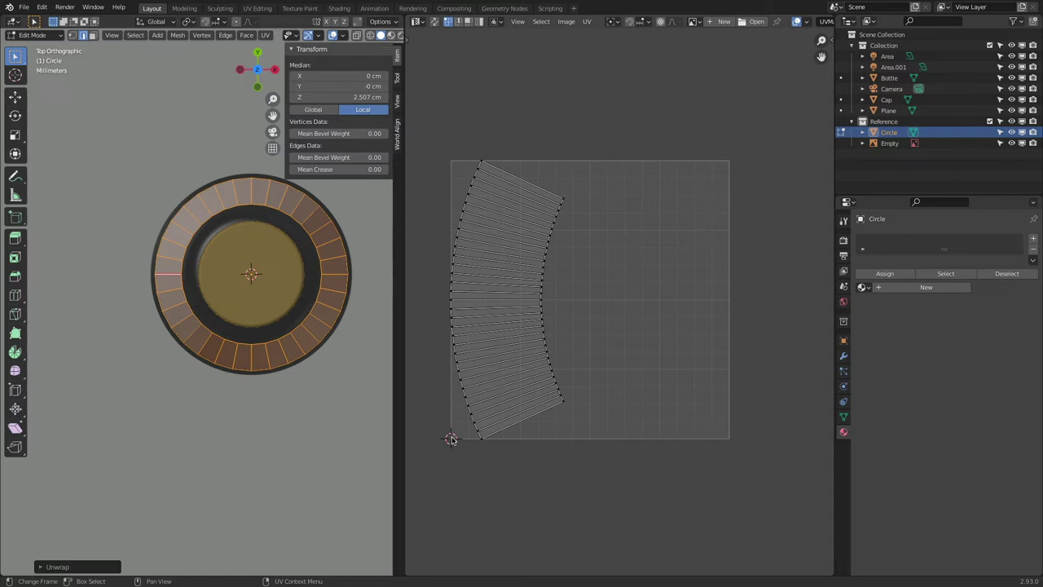
- Set the UV Editor's pivot to 2D Cursor, place the 2D cursor near the UV square's centre and snap it to pixels
click(614, 23)
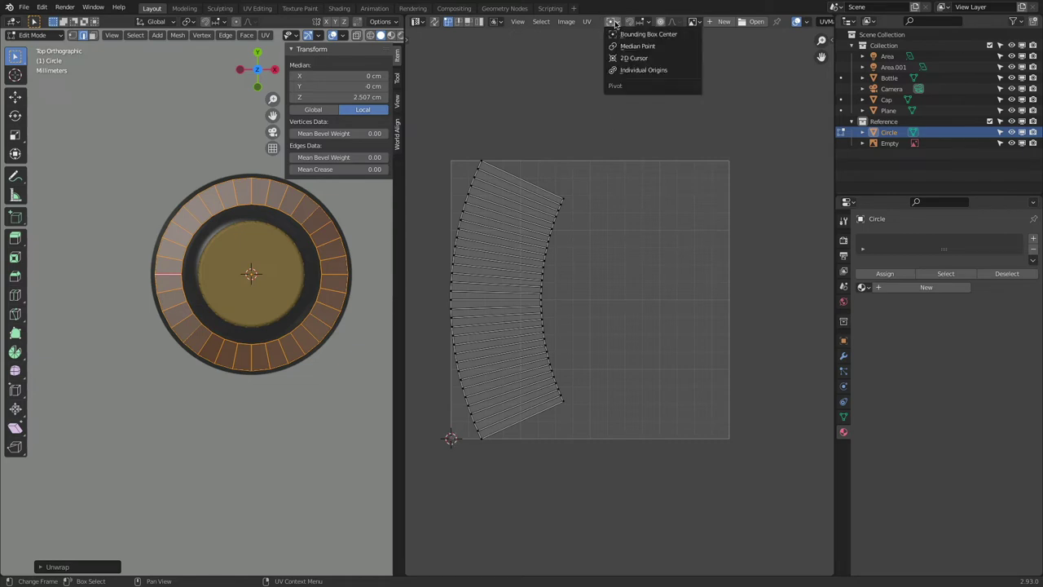
click(661, 59)
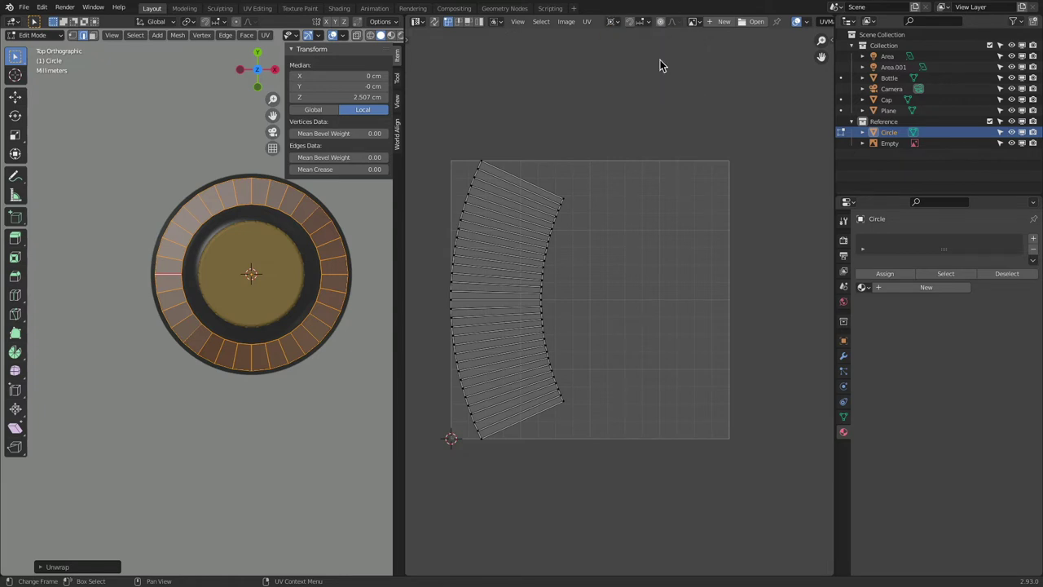
key(t)
click(422, 62)
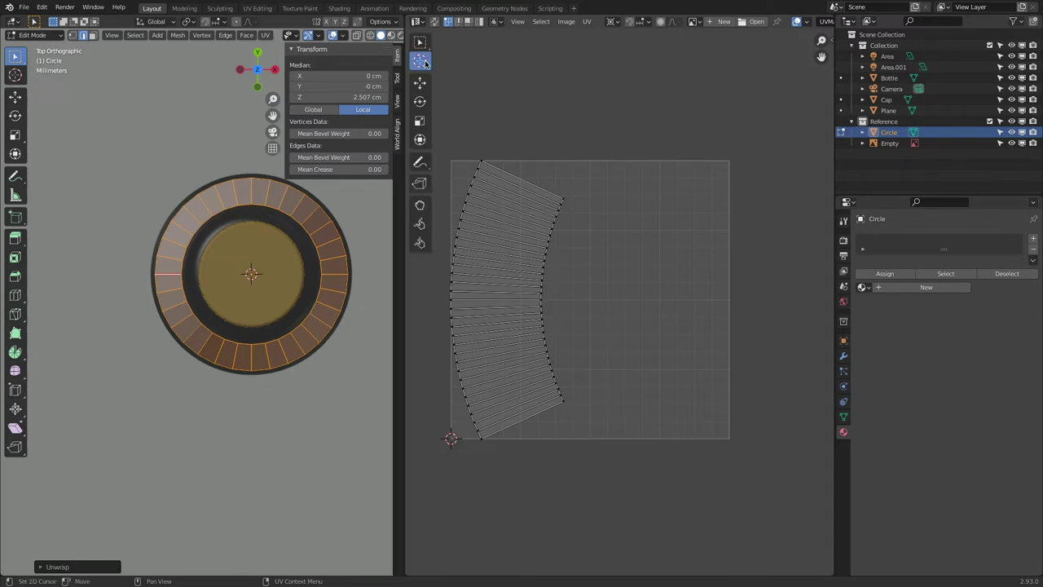
drag(574, 274, 588, 299)
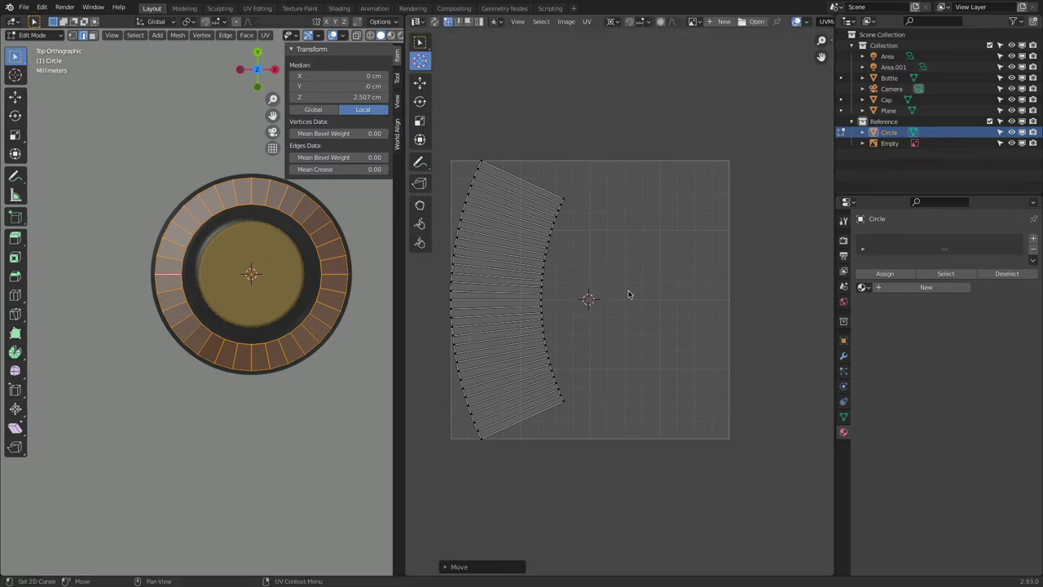
key(shift+s)
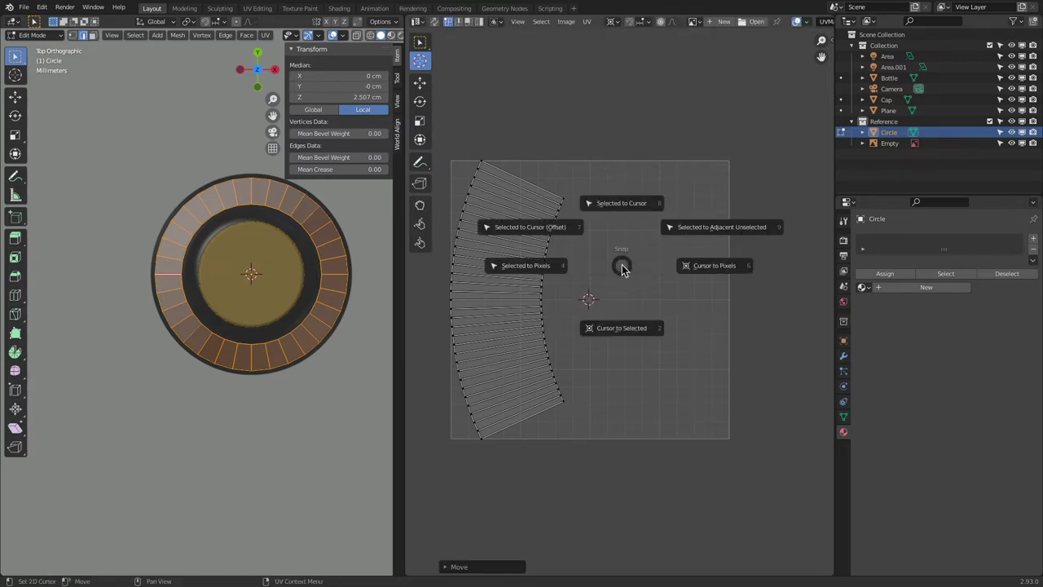
click(714, 275)
- Reposition the 2D cursor onto the centre grid intersection of the UV square and snap it to pixels again
scroll(609, 283, up, 5)
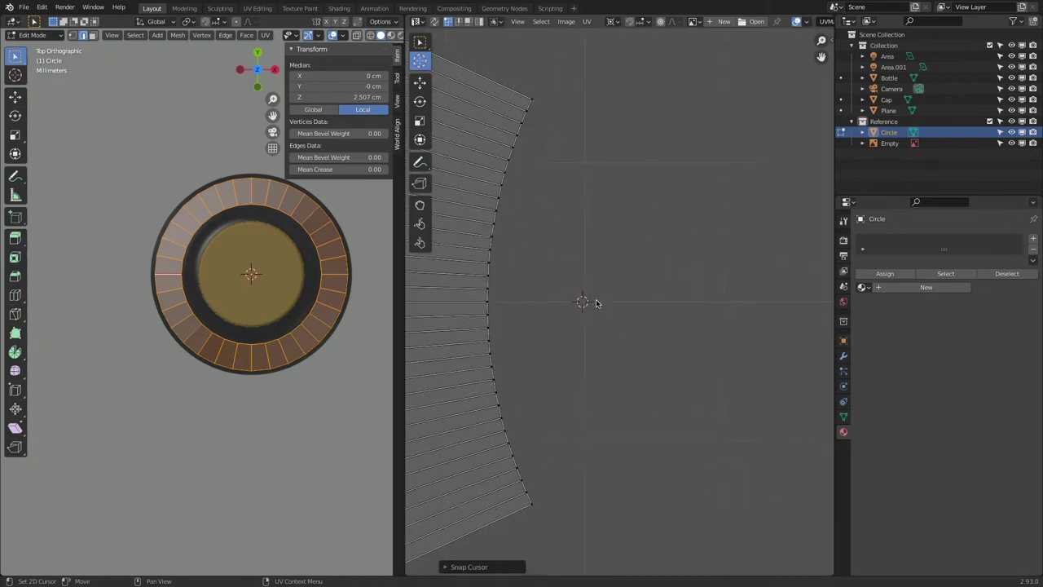
scroll(565, 304, down, 1)
scroll(566, 303, down, 3)
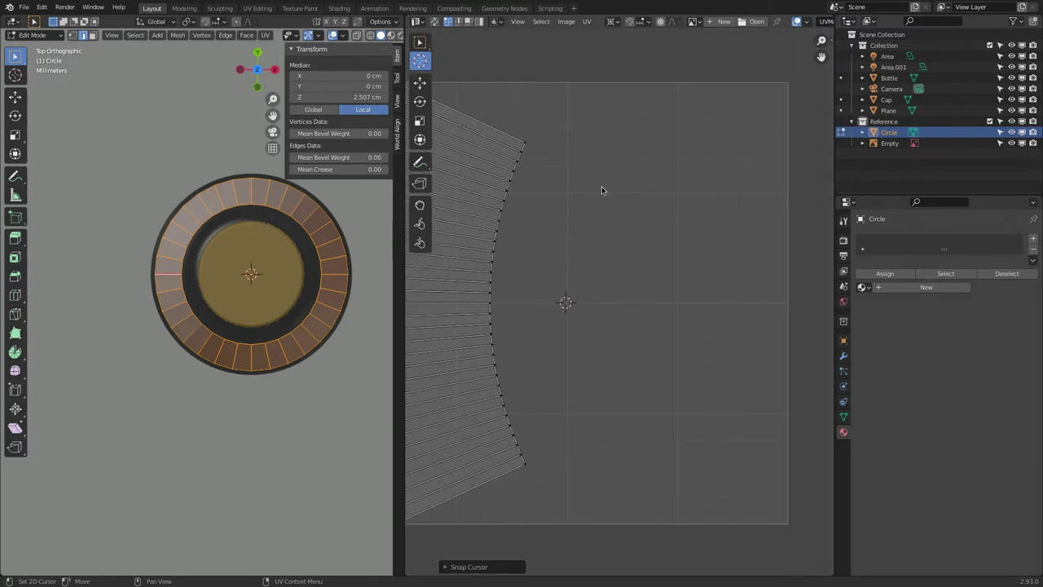
click(642, 21)
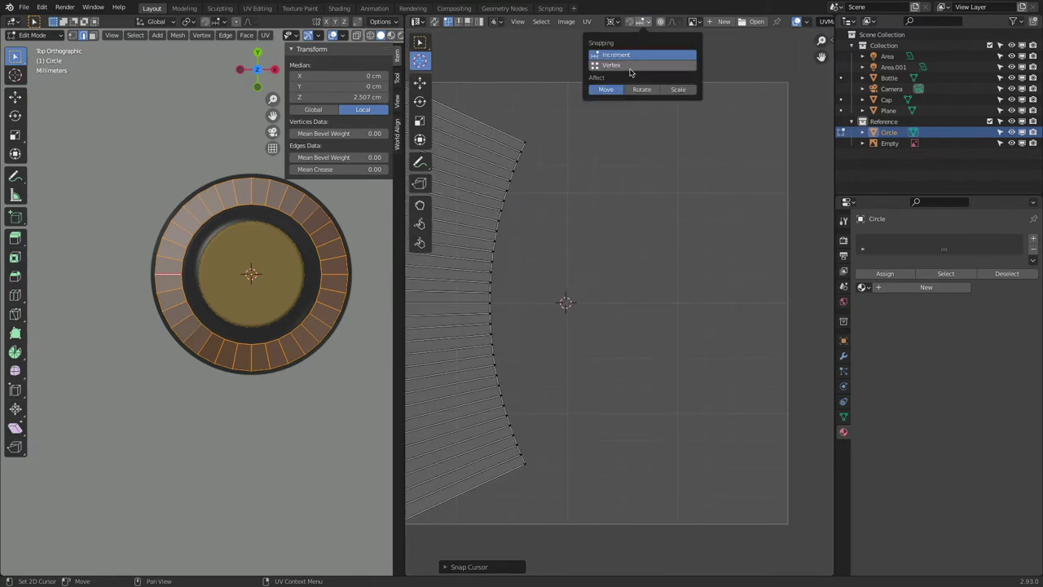
scroll(594, 304, up, 4)
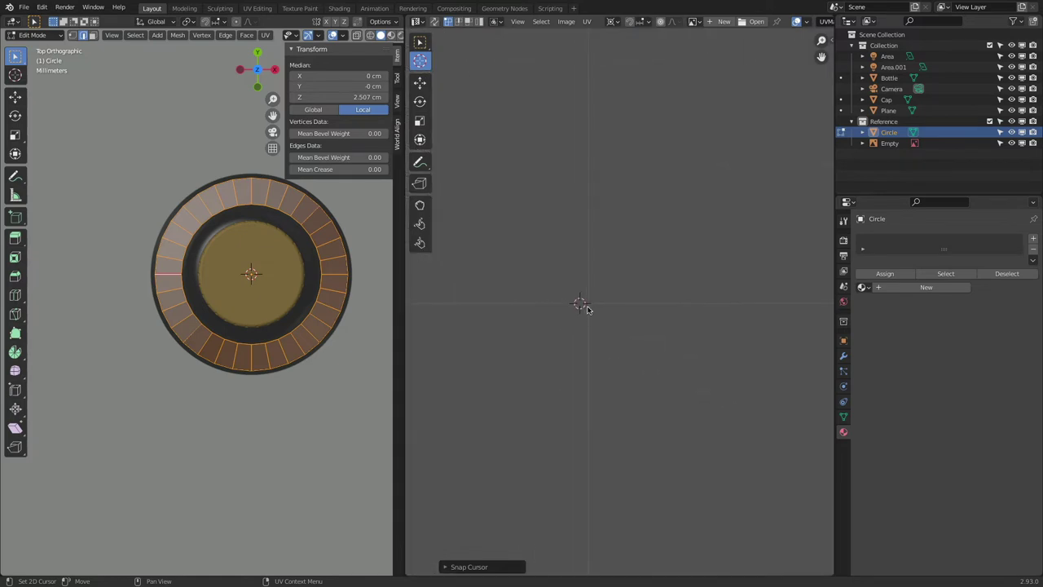
drag(580, 305, 593, 305)
key(shift+s)
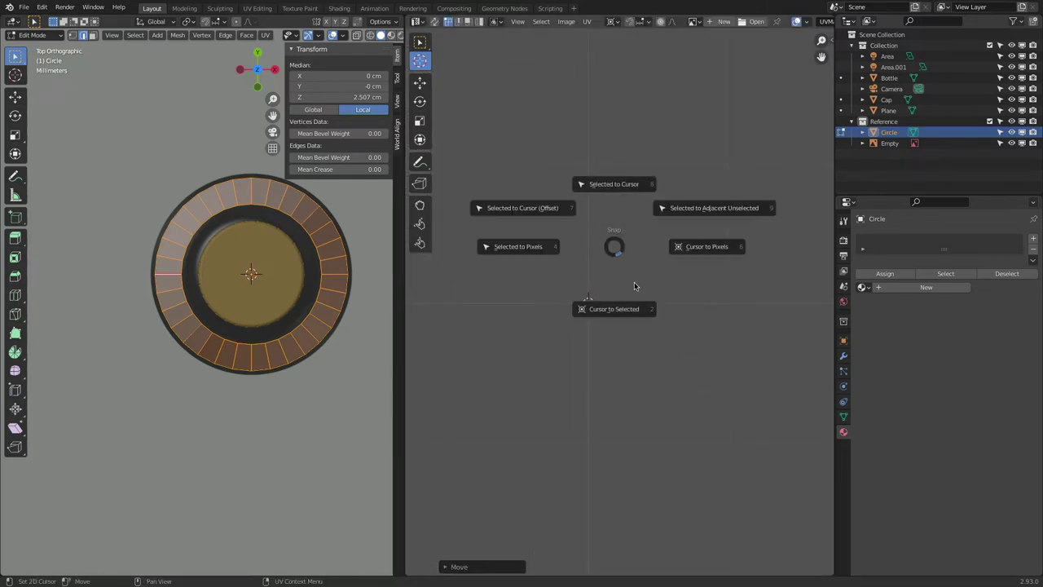
click(708, 246)
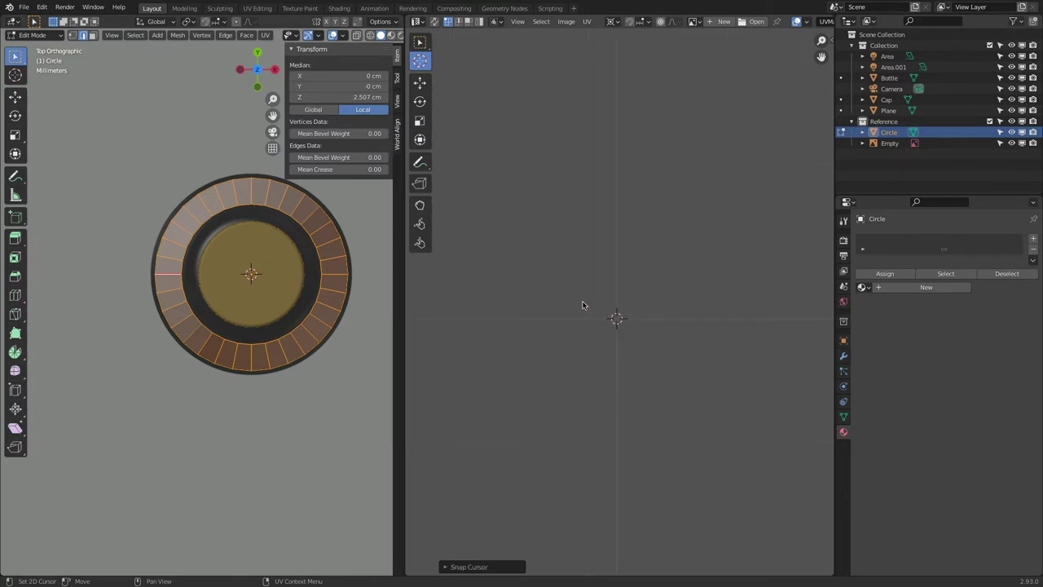
scroll(627, 328, down, 10)
scroll(626, 328, up, 2)
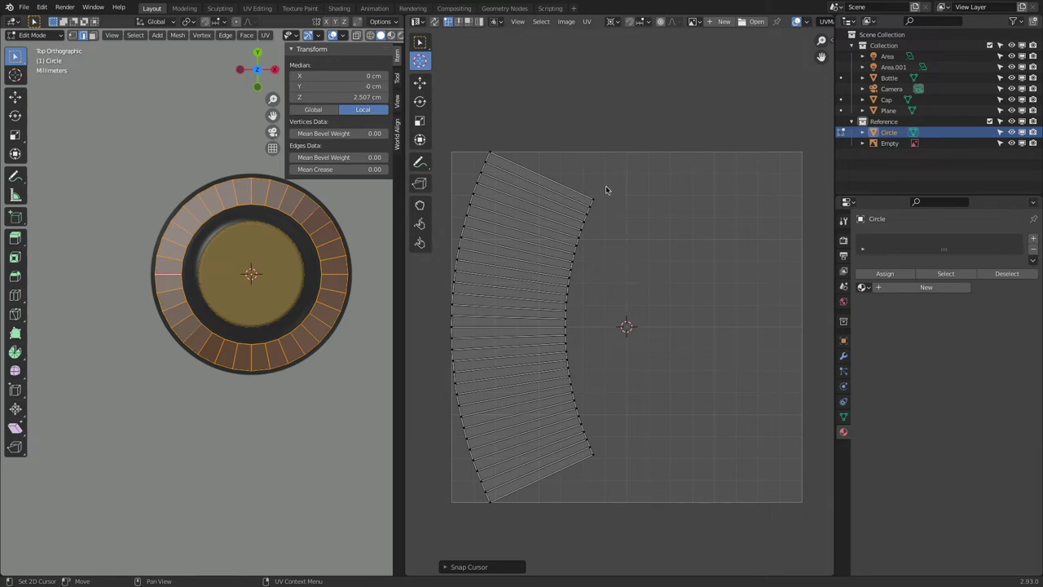
- Rotate the label's whole UV island by -90° about the 2D cursor and set the pivot back to Bounding Box Center
key(a)
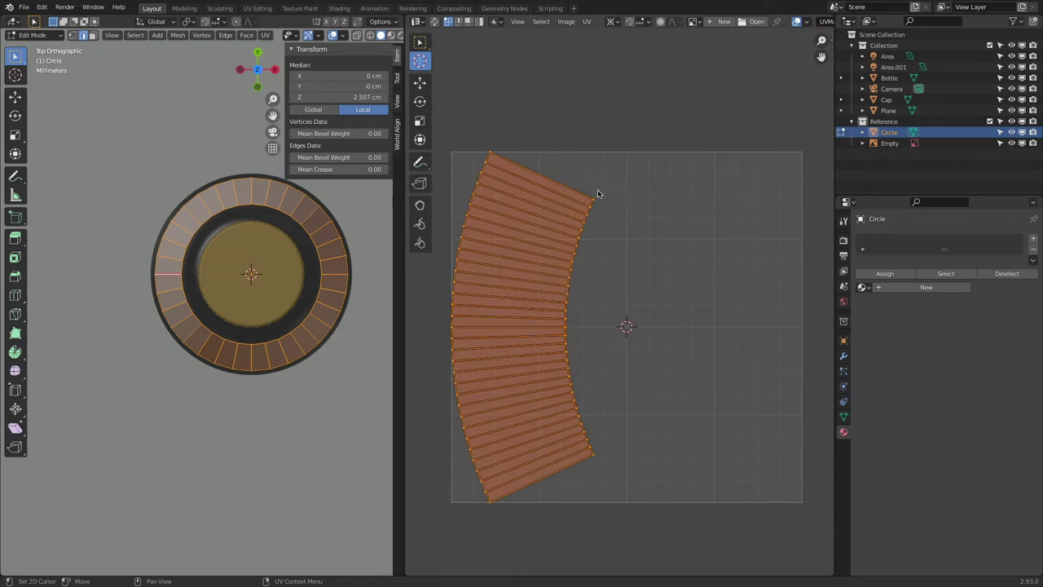
key(r)
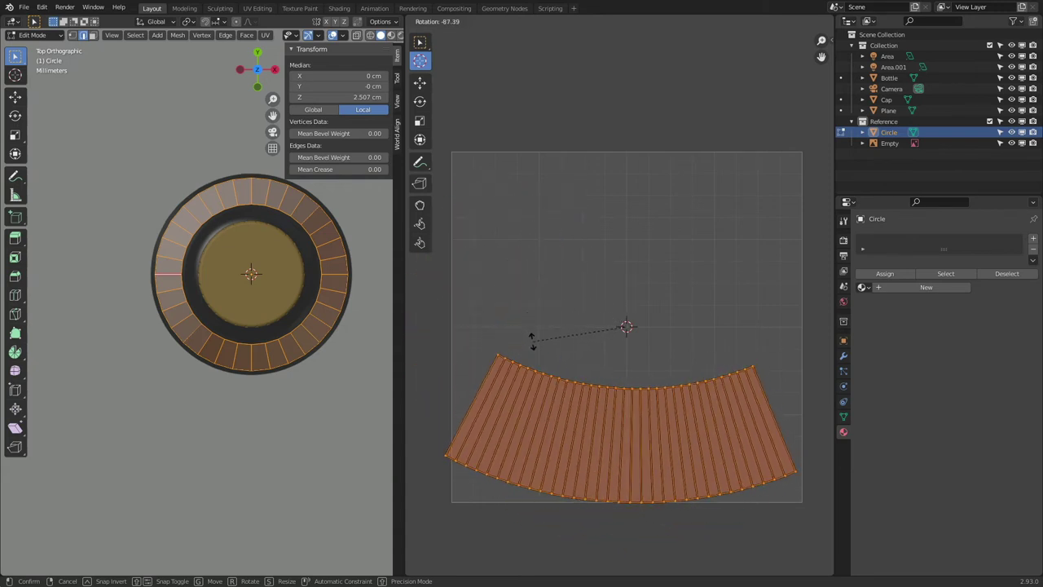
text(90)
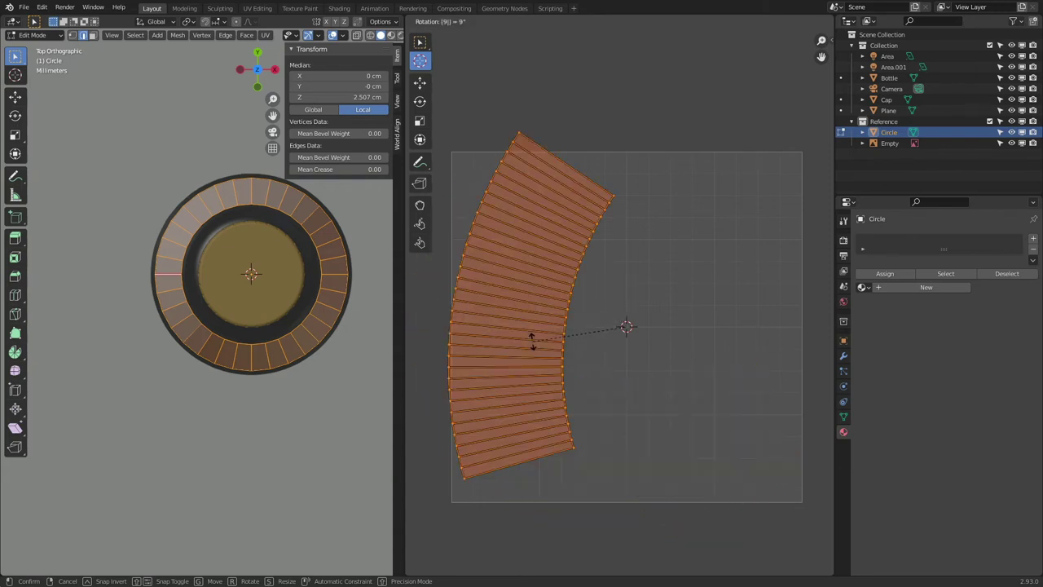
key(minus)
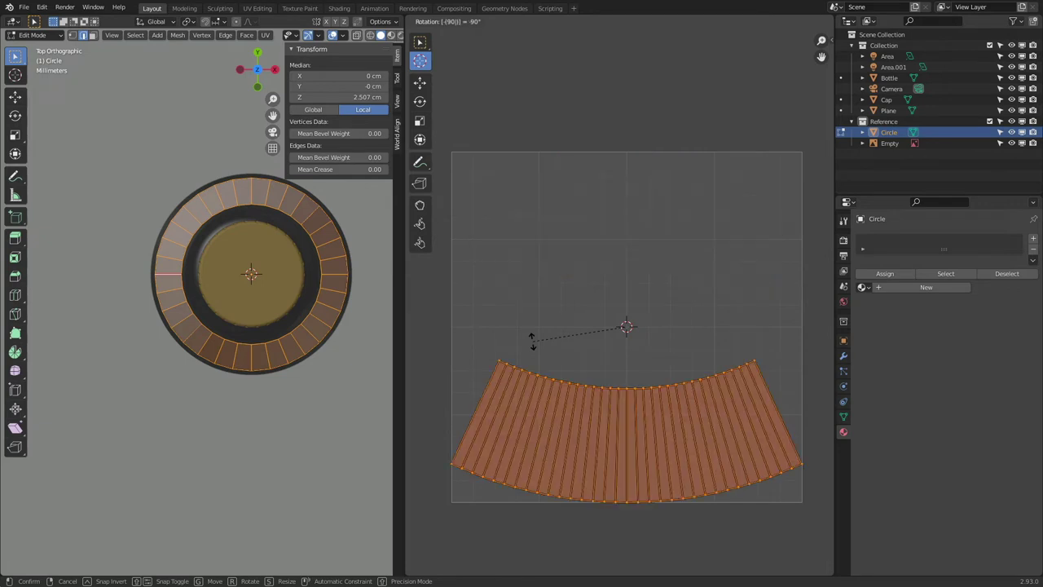
key(Return)
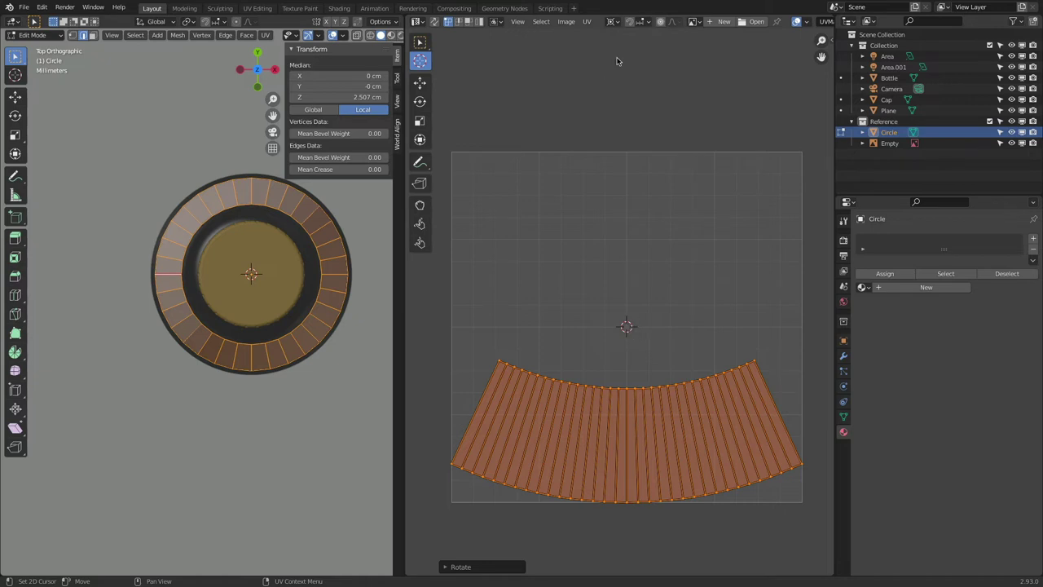
click(613, 21)
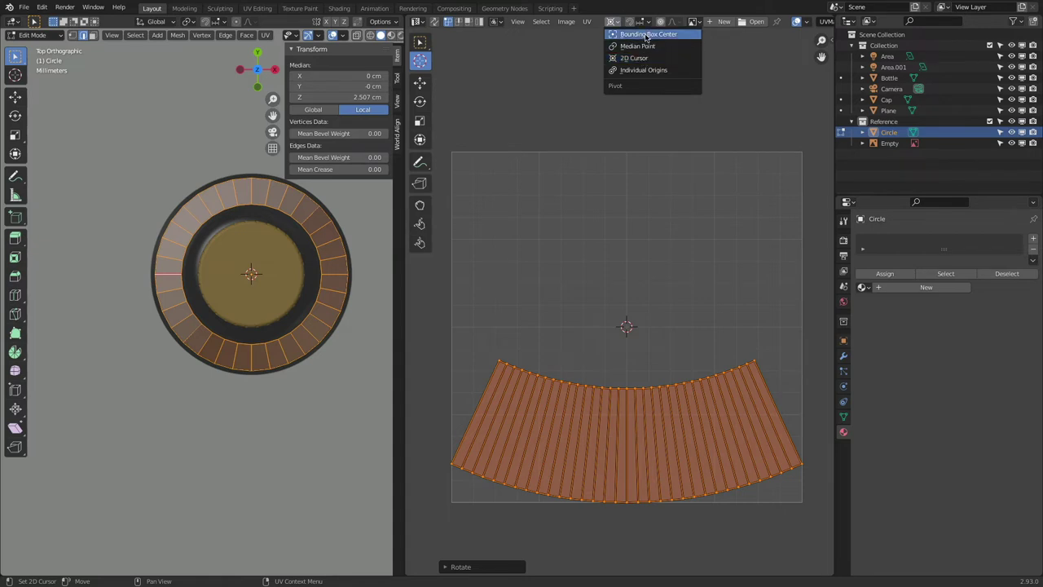
click(648, 35)
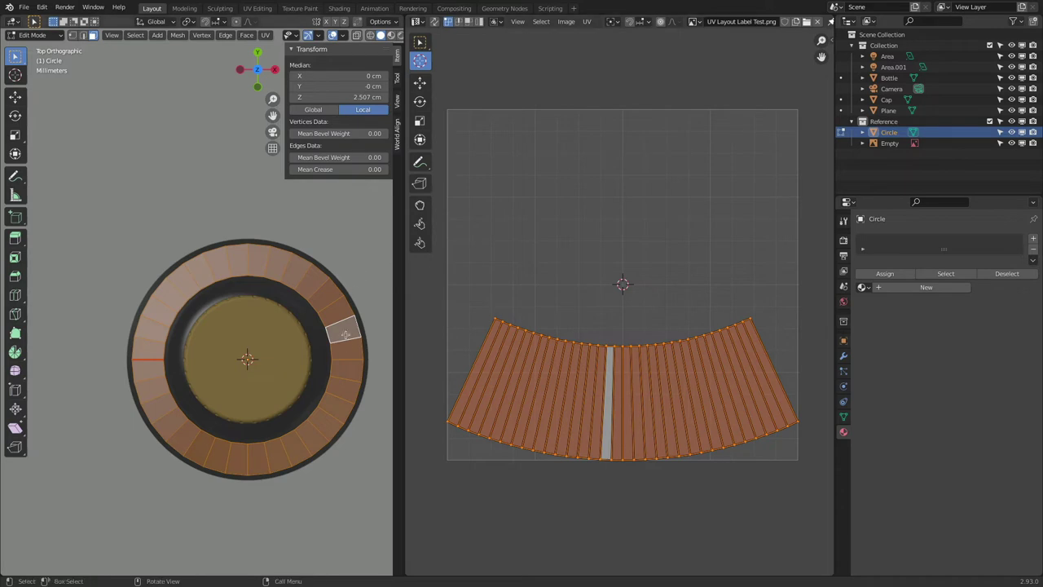
- Select the label's front faces one at a time to examine their positions in the UV layout, then reselect the whole label
scroll(185, 422, down, 3)
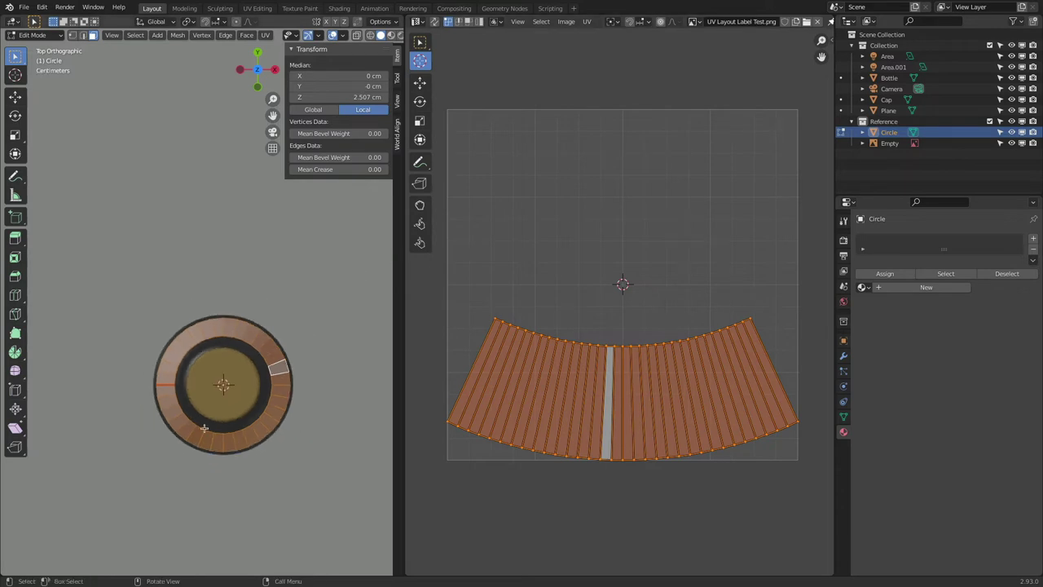
middle_drag(187, 420, 136, 350)
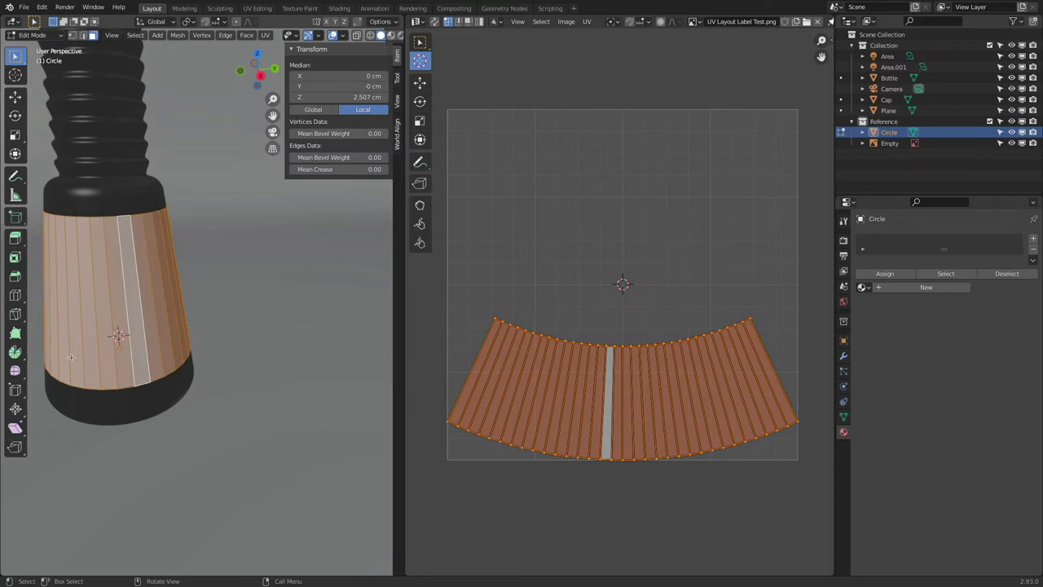
click(117, 261)
click(127, 262)
click(145, 260)
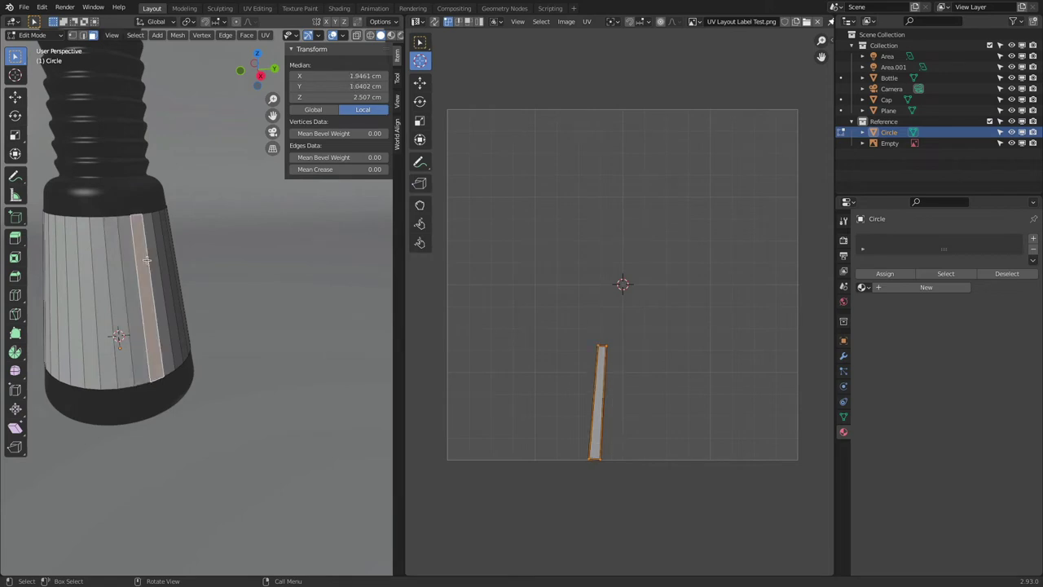
click(152, 256)
click(131, 264)
click(106, 265)
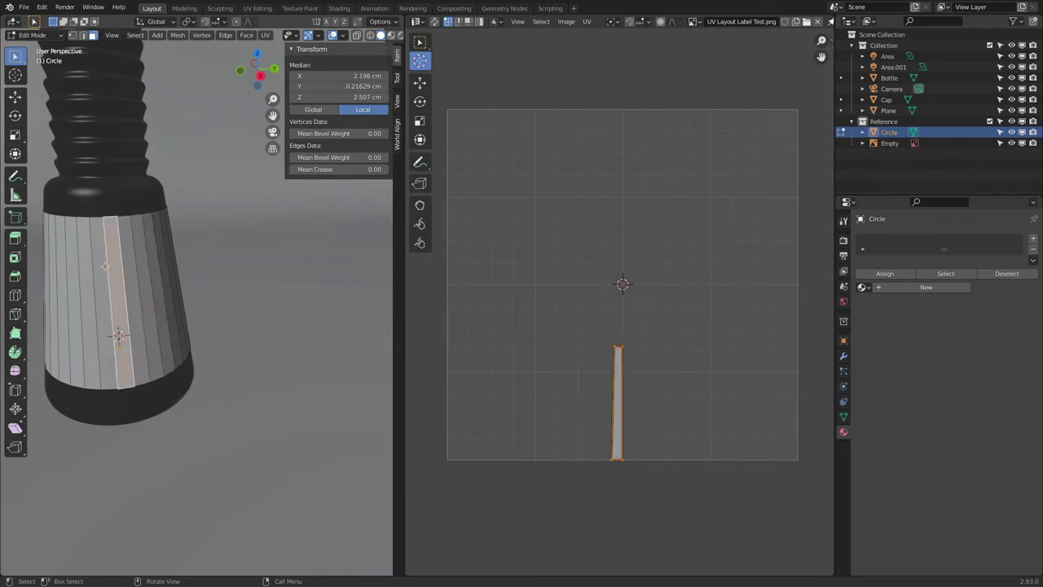
click(97, 265)
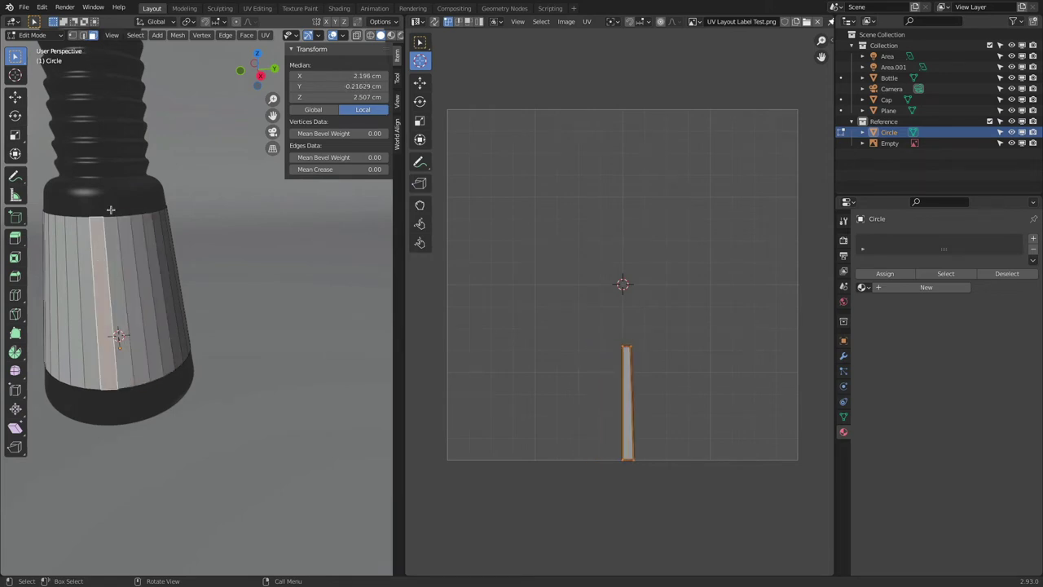
key(l)
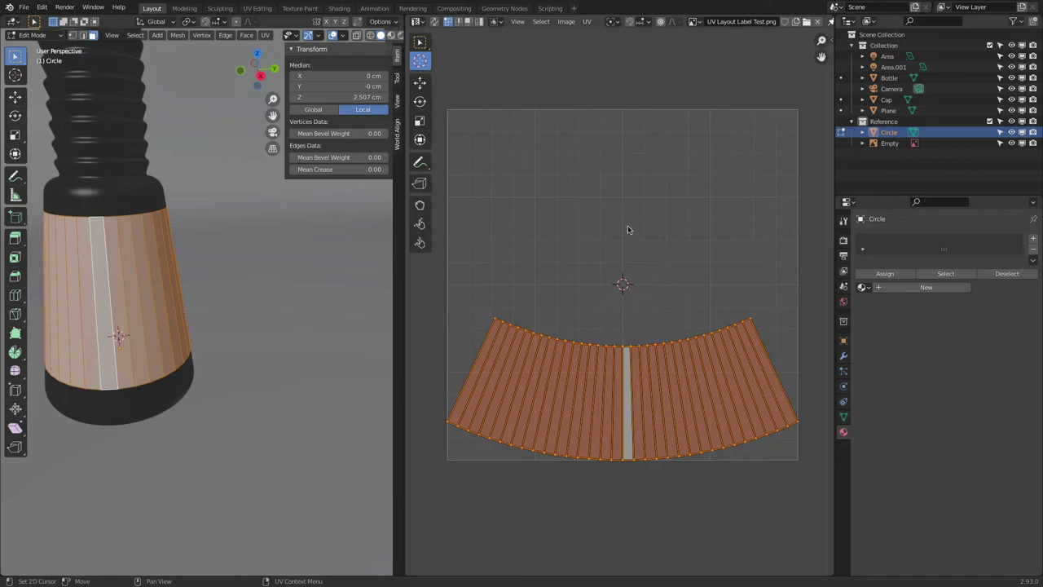
- Export the label's UV layout as a PNG image named UV Layout Label into the Kitchen Bouquet folder
click(586, 22)
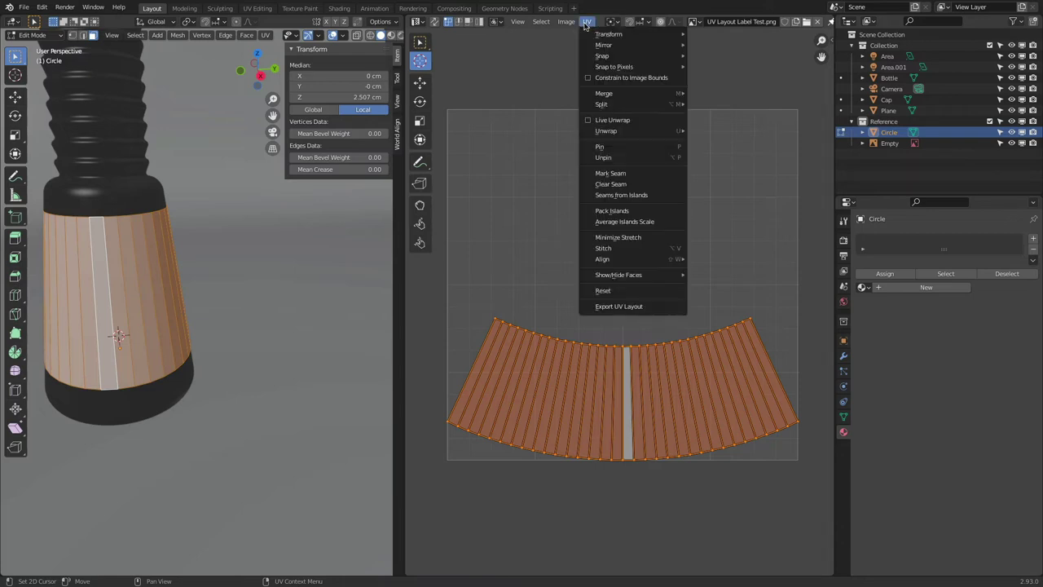
click(642, 310)
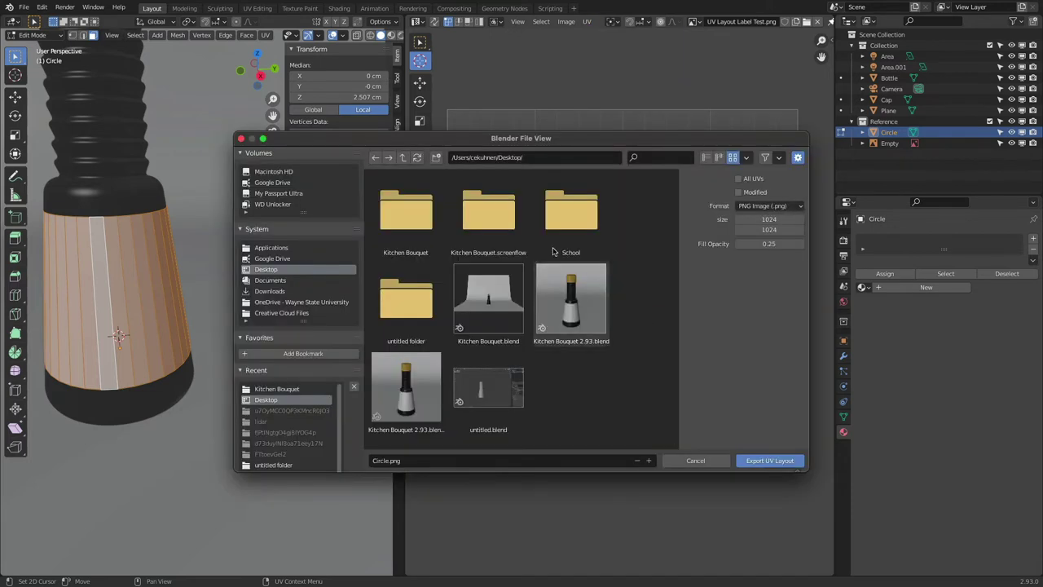
click(413, 221)
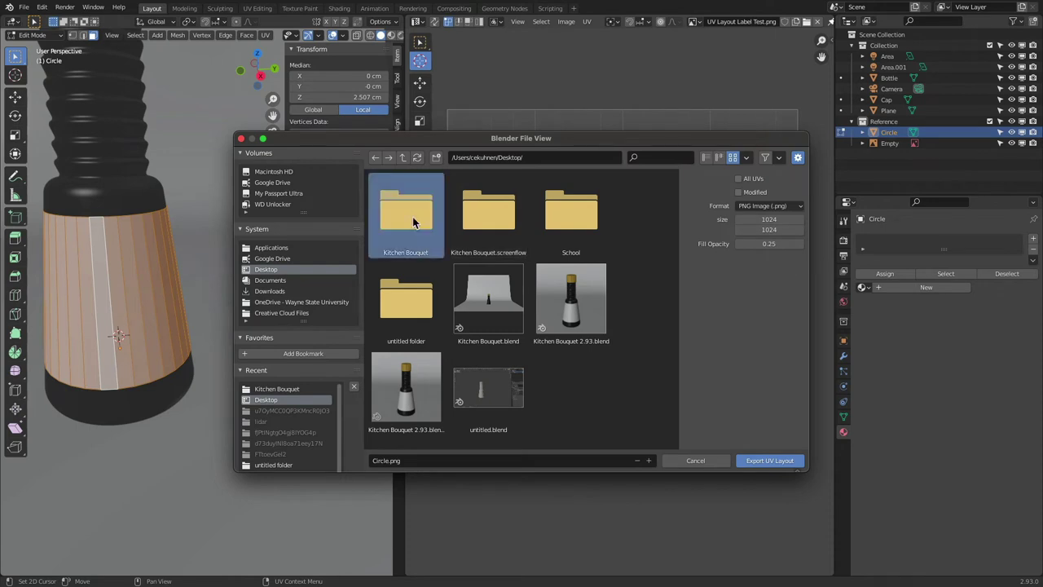
double_click(413, 221)
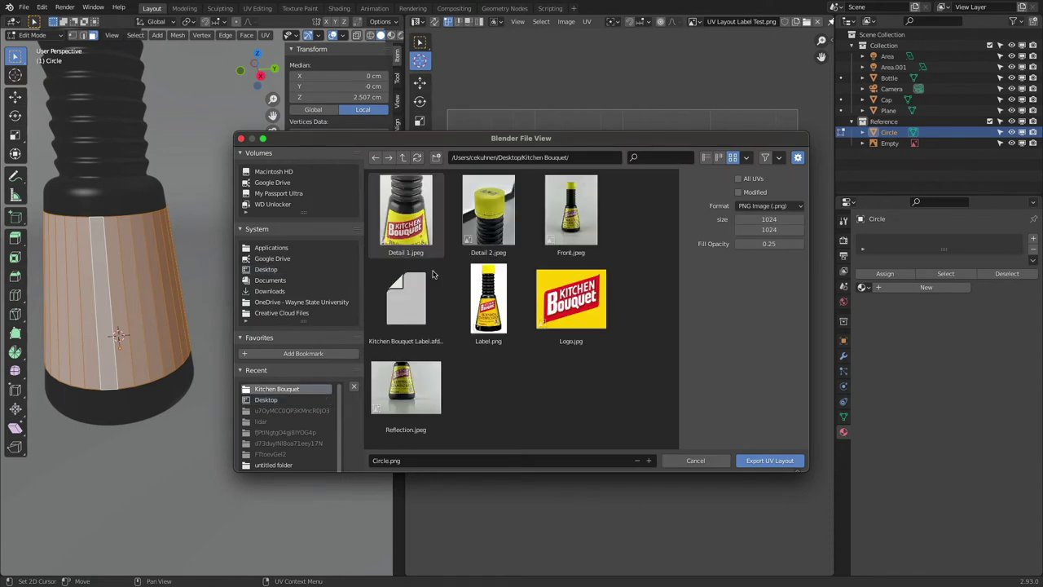
click(422, 460)
text(UV Layout)
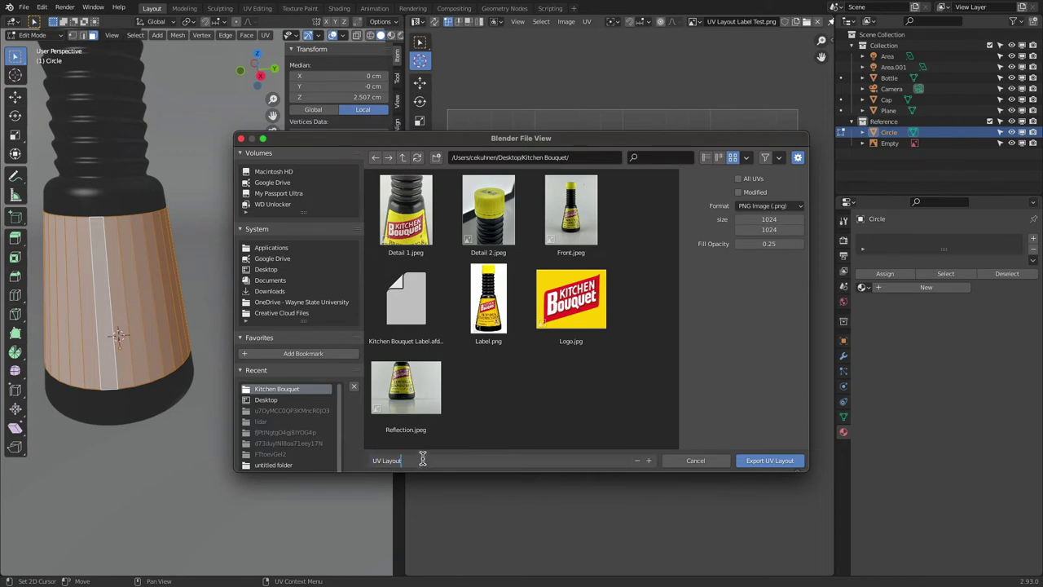
text( Label)
click(780, 460)
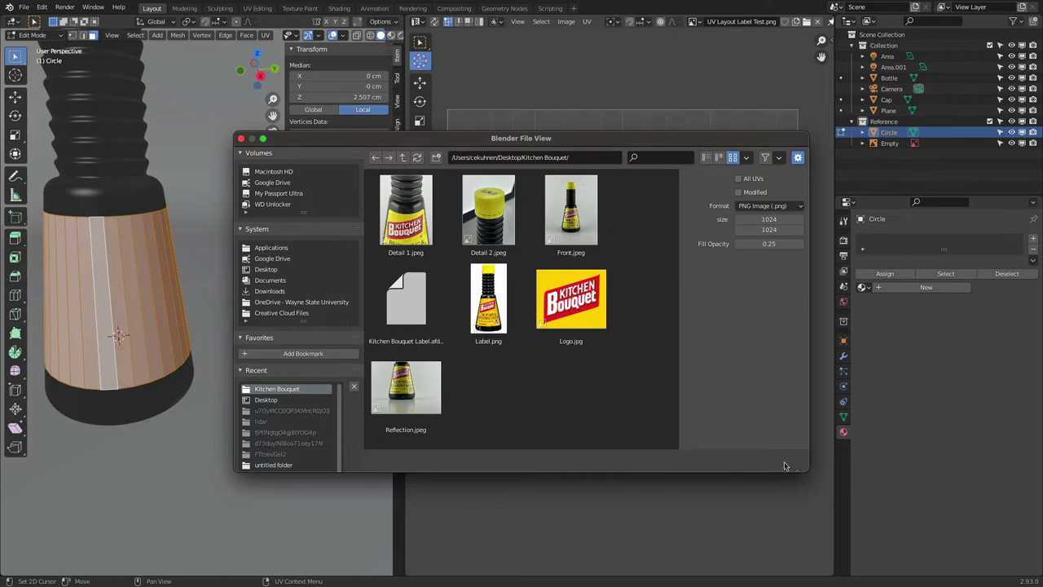
click(780, 460)
- Switch to Affinity Designer and open UV Layout Label.png from the Kitchen Bouquet folder
mouse_move(315, 580)
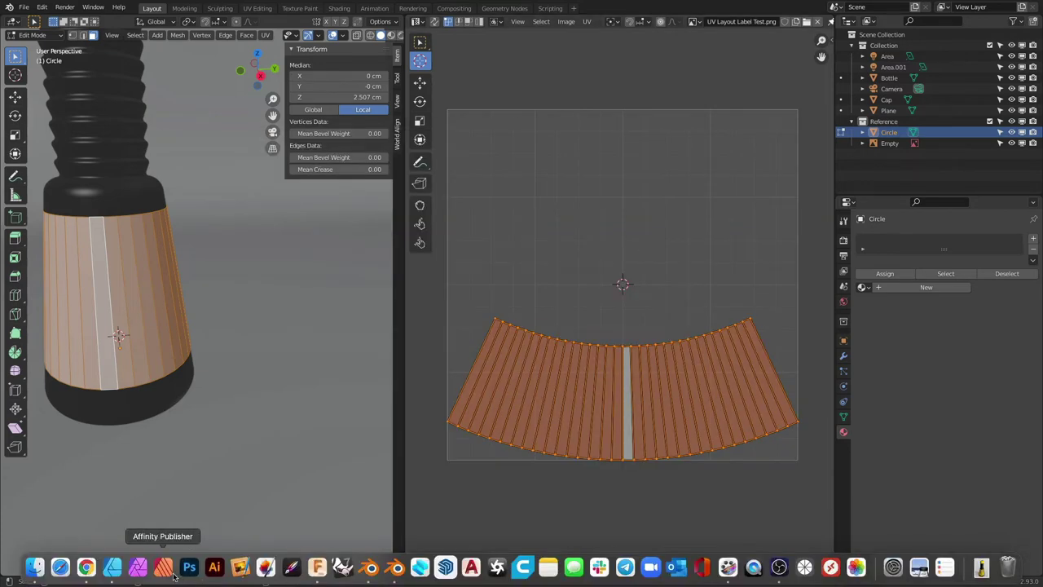
click(112, 567)
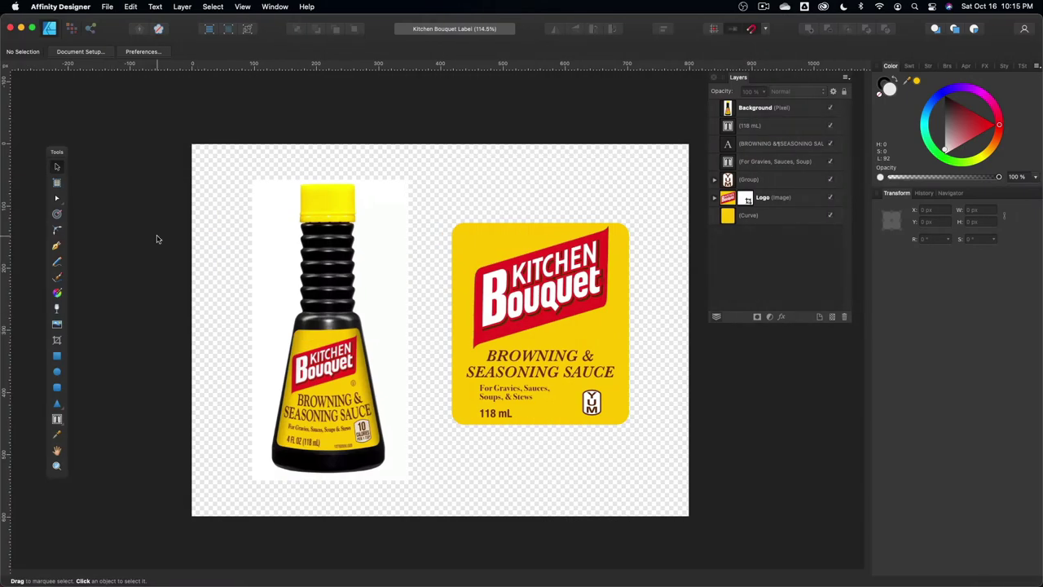
click(115, 6)
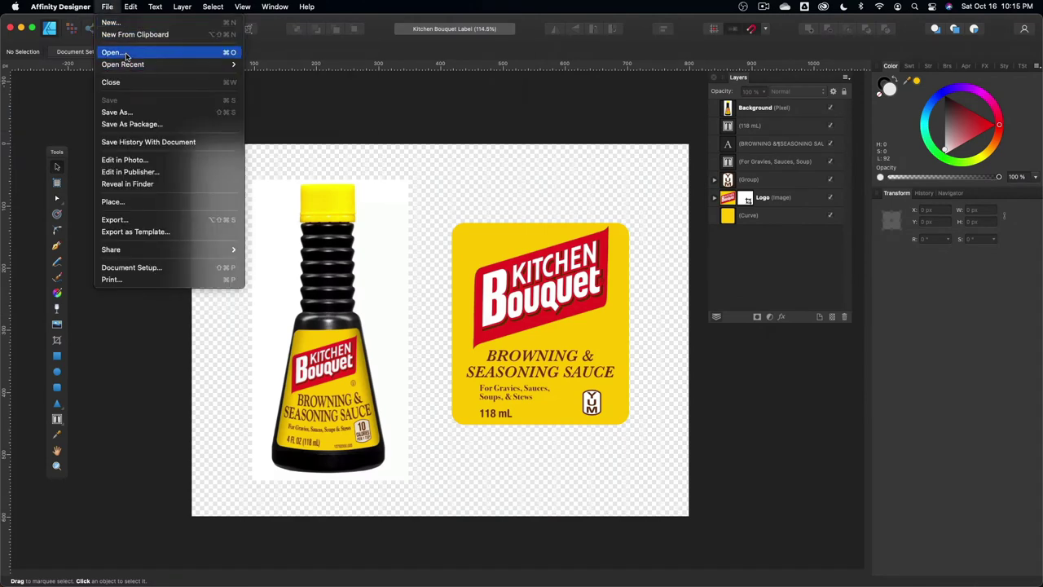
click(126, 52)
click(455, 154)
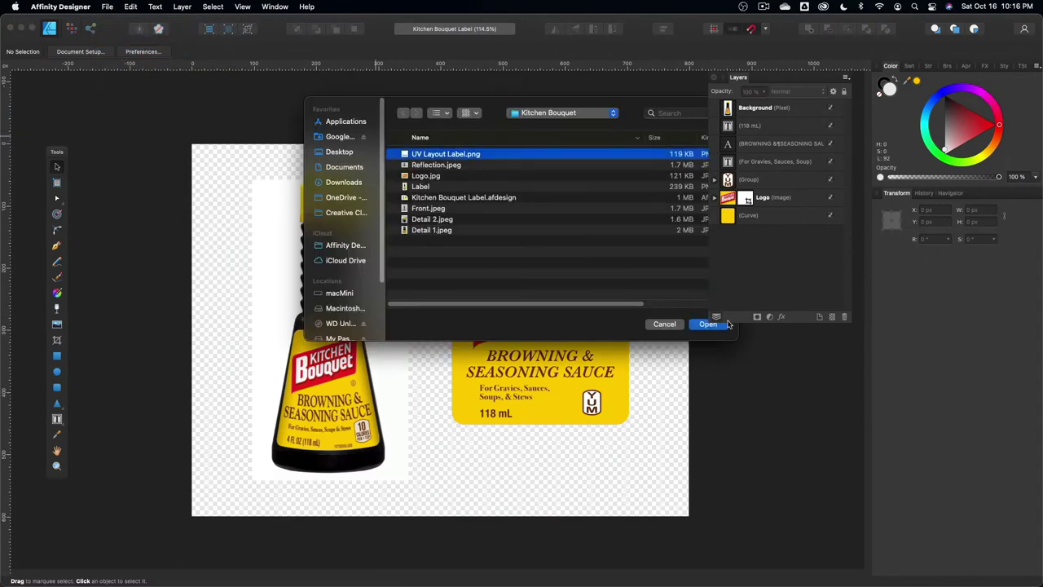
click(708, 324)
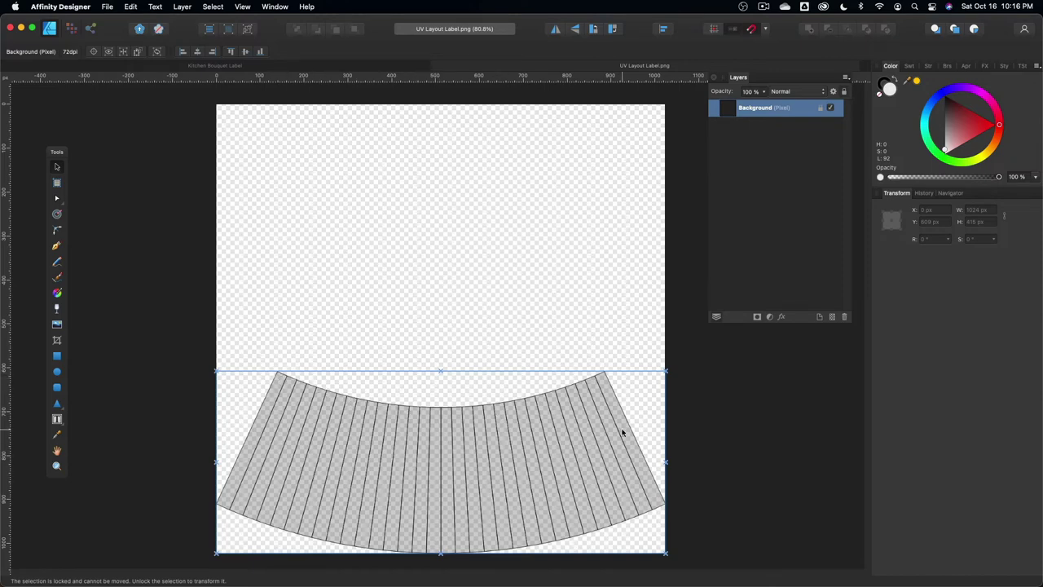
key(super+Tab)
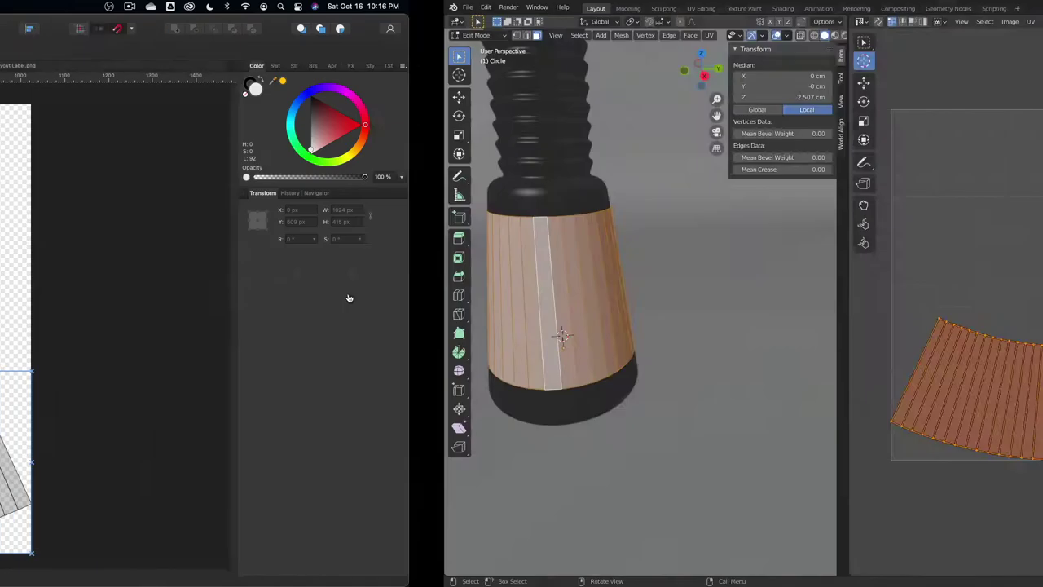
key(super+Tab)
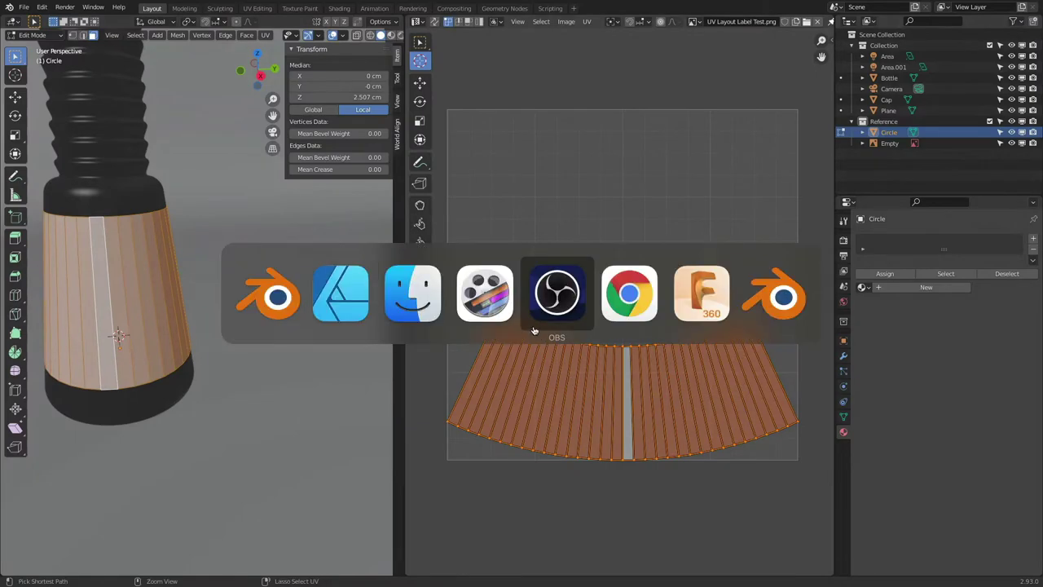
click(339, 293)
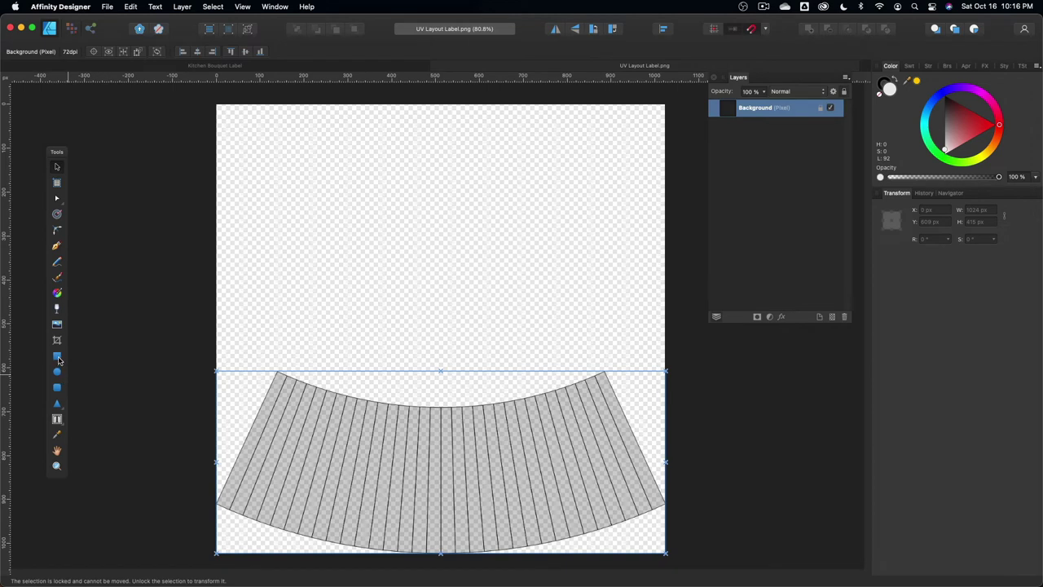
- Draw a circle about 130 px wide centred on the middle of the label layout's upper arc and fill it red
click(57, 371)
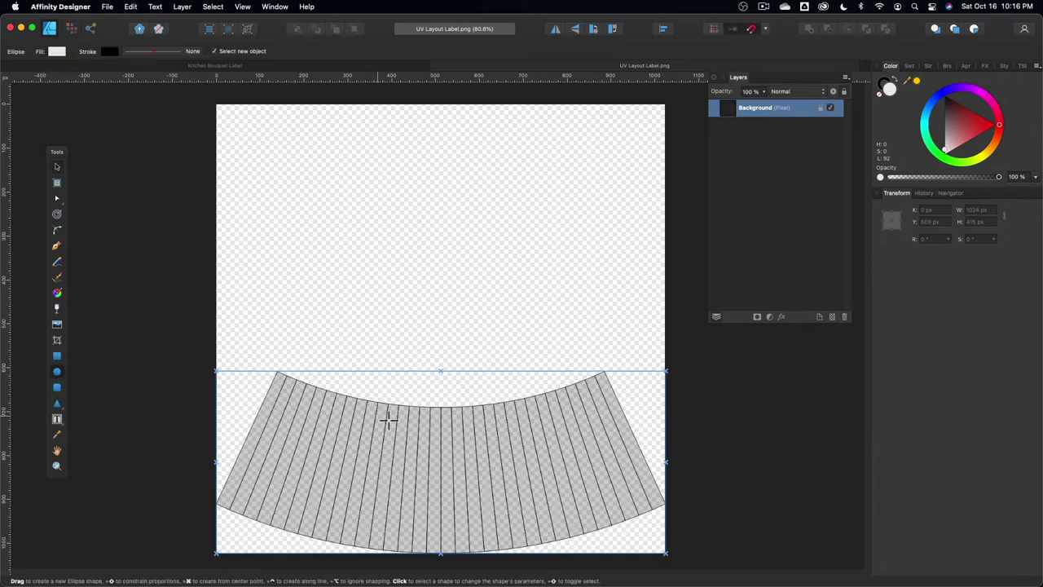
drag(441, 408, 470, 379)
click(994, 124)
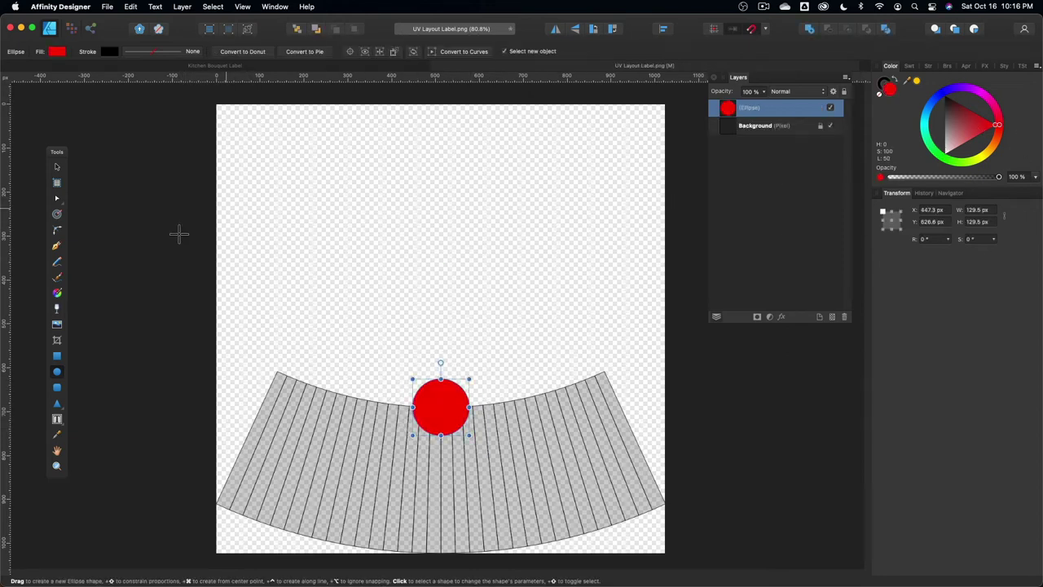
- Draw a narrow red rectangle about 26 by 293 px on the layout's left half and rotate it about -14° to follow the face strips
click(57, 357)
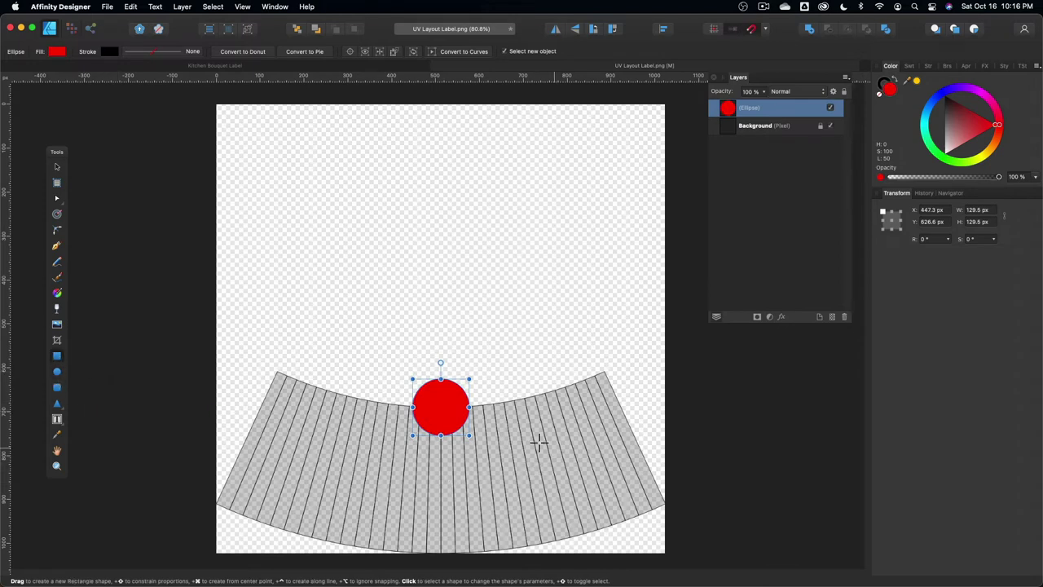
drag(329, 406, 344, 537)
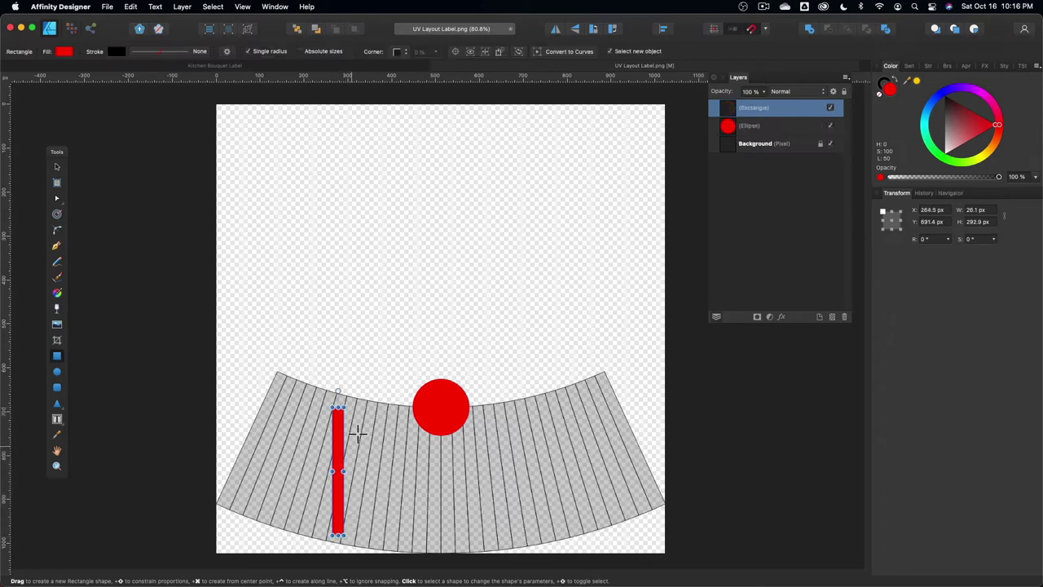
drag(342, 395, 361, 398)
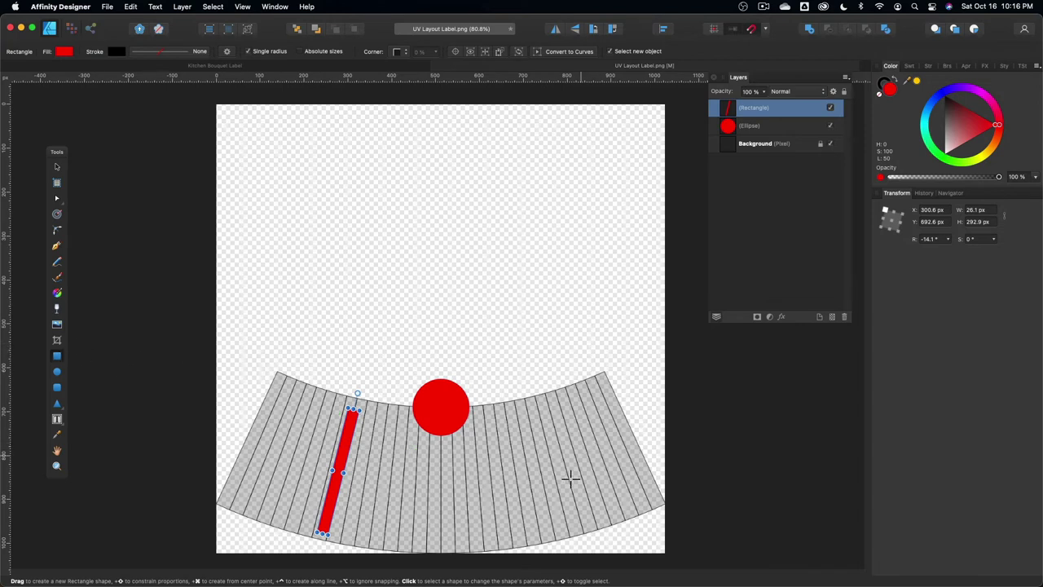
- Draw a horizontal bar about 420 by 20 px across the lower right half of the layout and fill it blue
drag(648, 499, 463, 507)
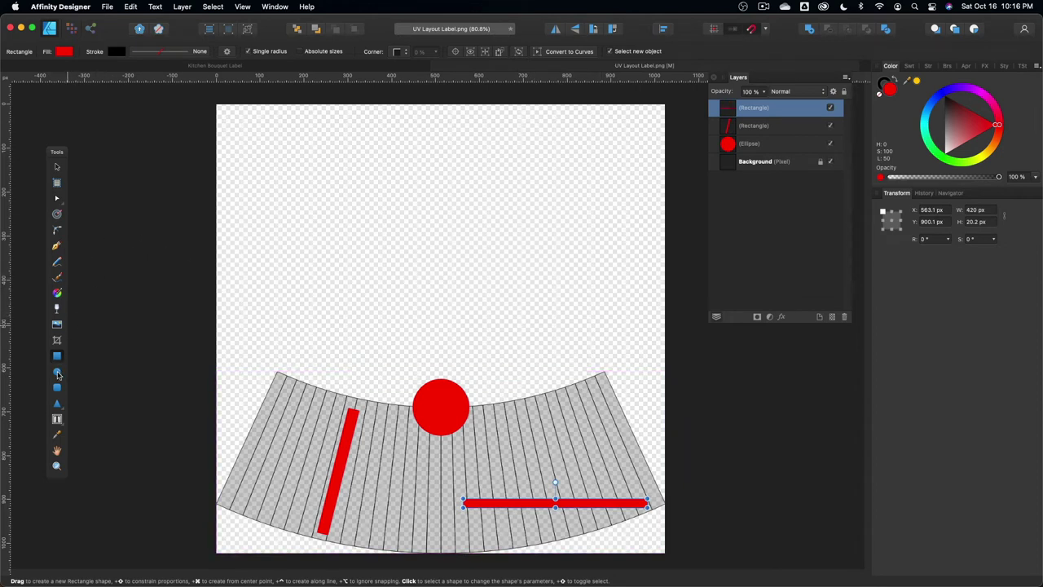
click(57, 372)
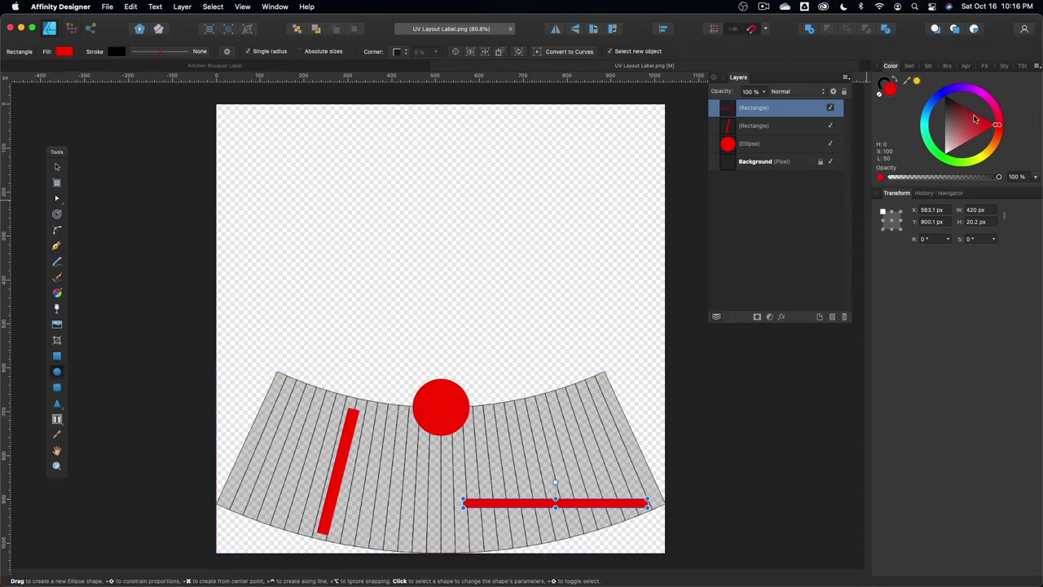
click(938, 98)
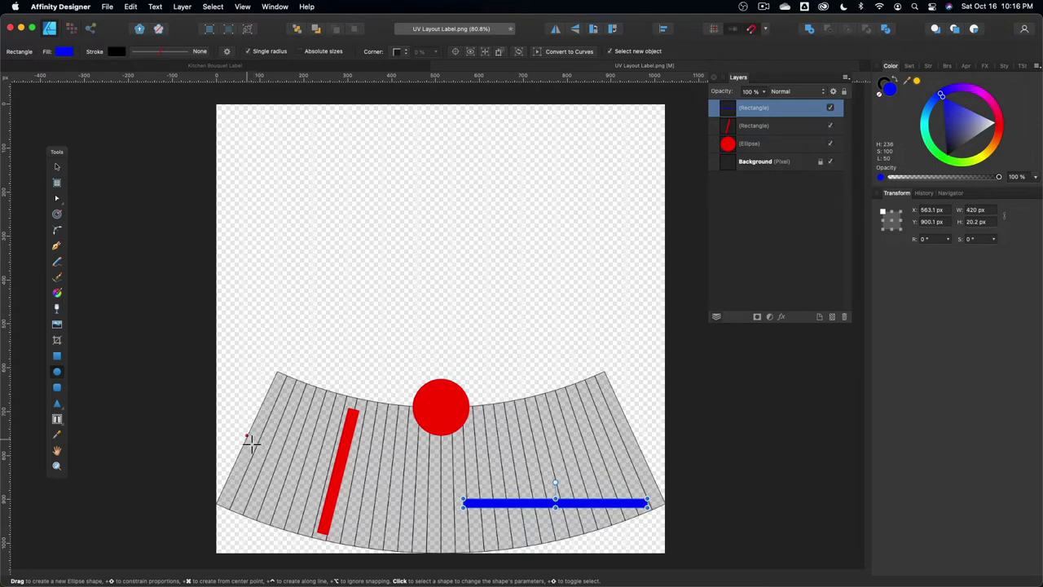
- Draw a green ellipse about 77 by 89 px on the layout's left edge and an orange one about 107 by 111 px on its right edge
drag(247, 438, 271, 424)
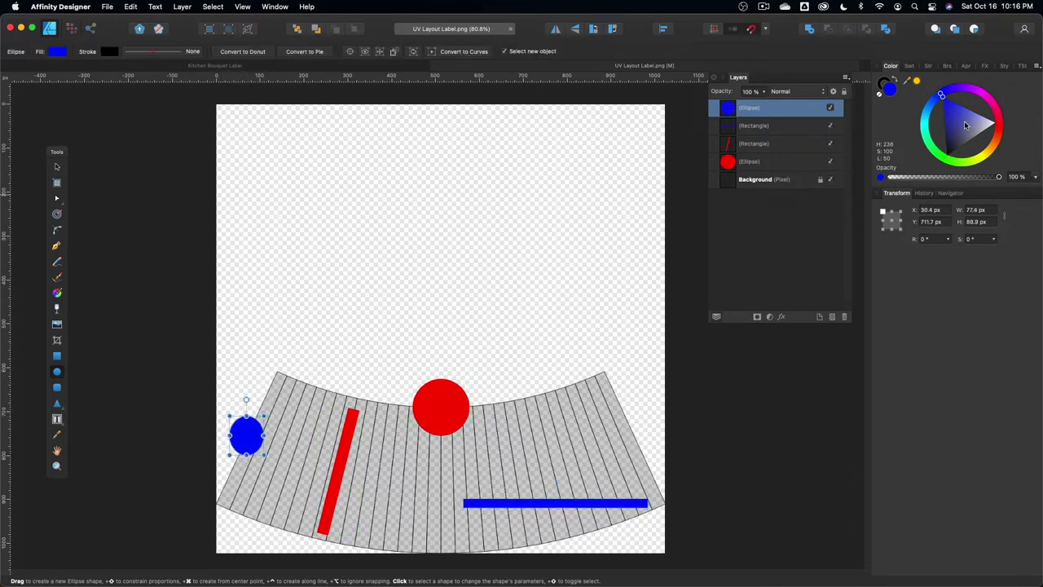
click(945, 160)
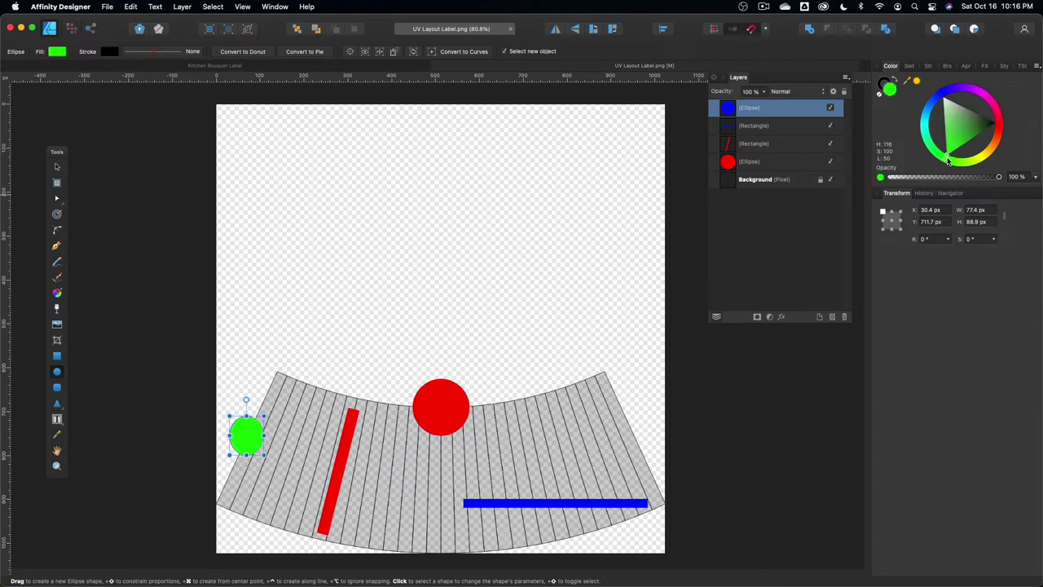
drag(640, 446, 662, 418)
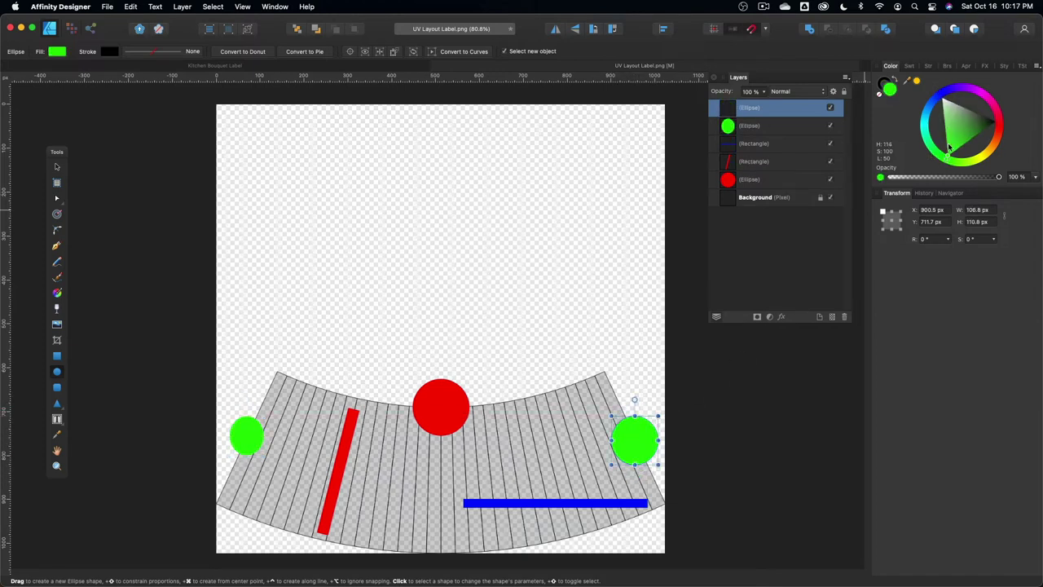
click(990, 150)
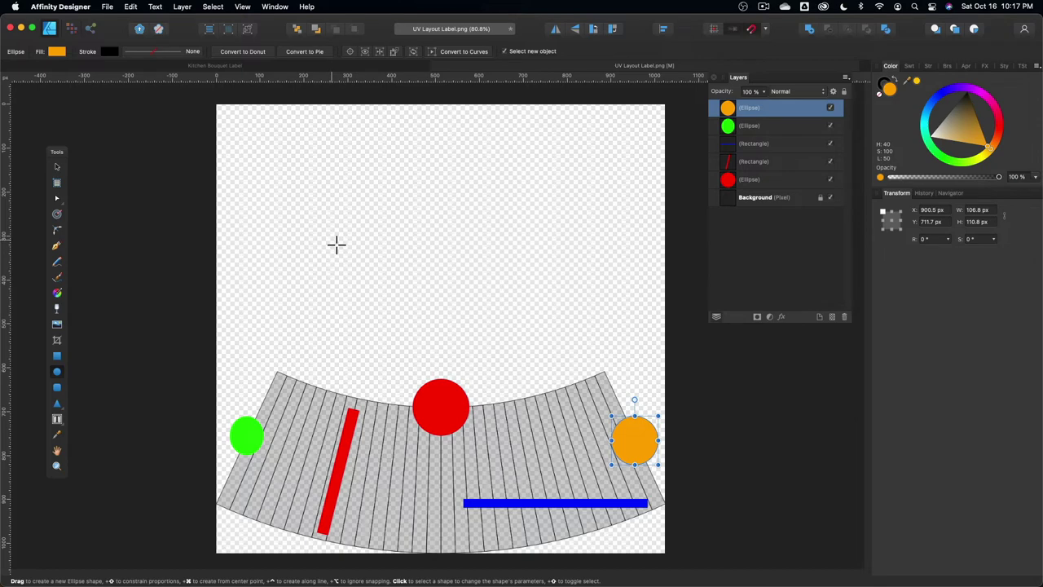
- Export the whole document as a 1024 px PNG named UV Layout Label Colored into the Kitchen Bouquet folder
click(106, 6)
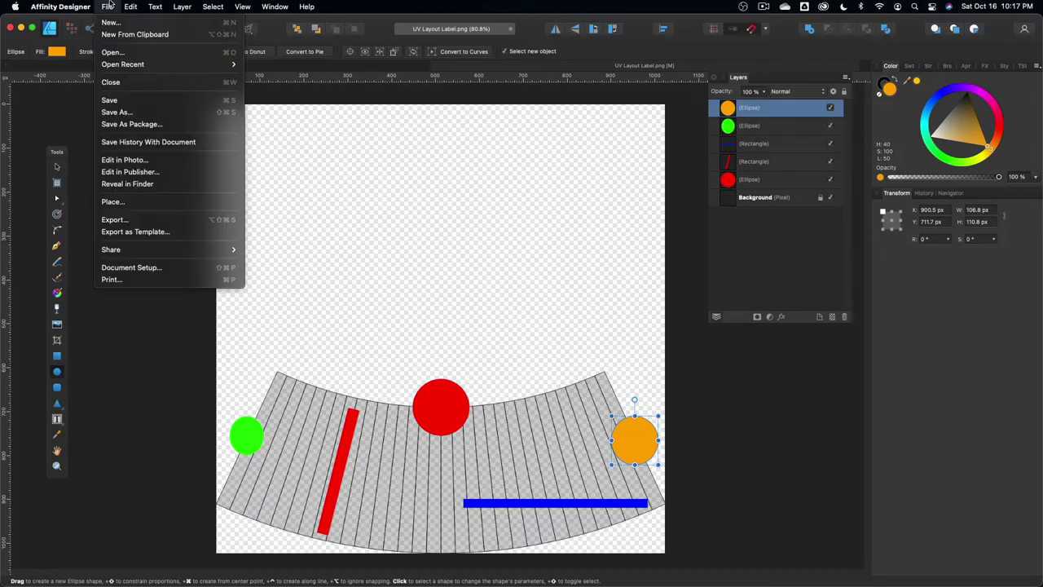
click(114, 219)
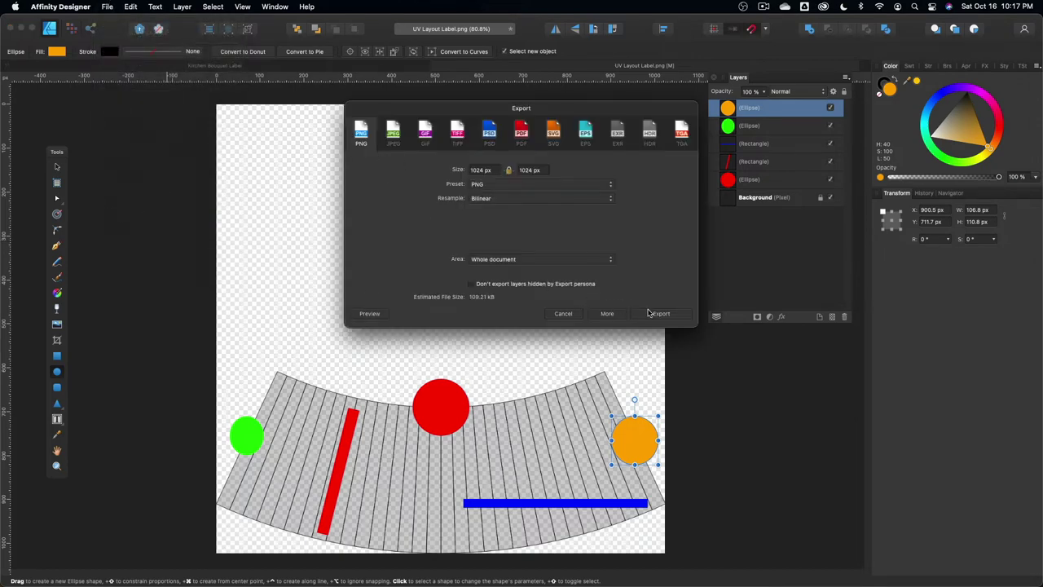
click(659, 313)
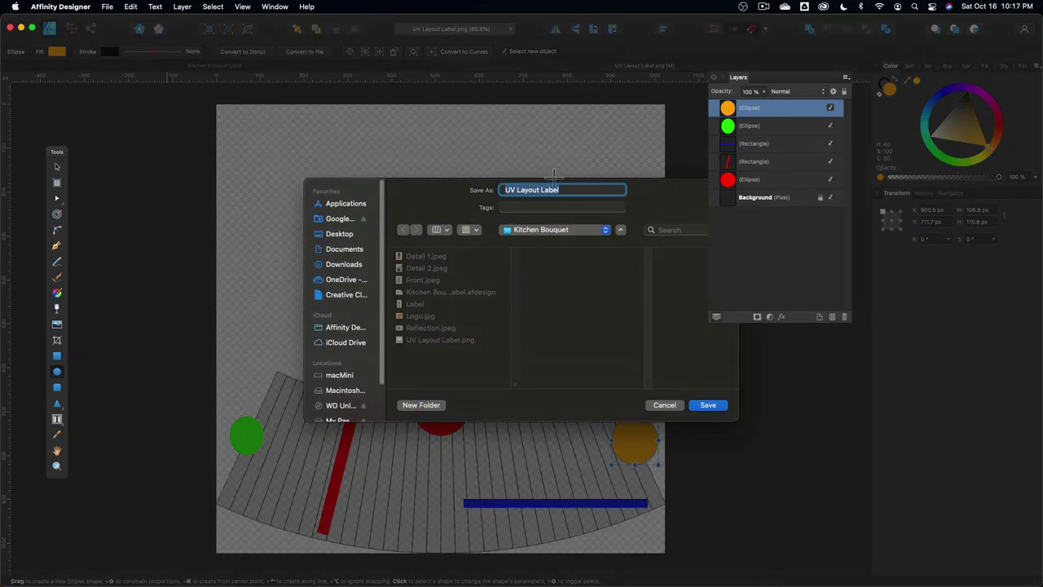
click(577, 189)
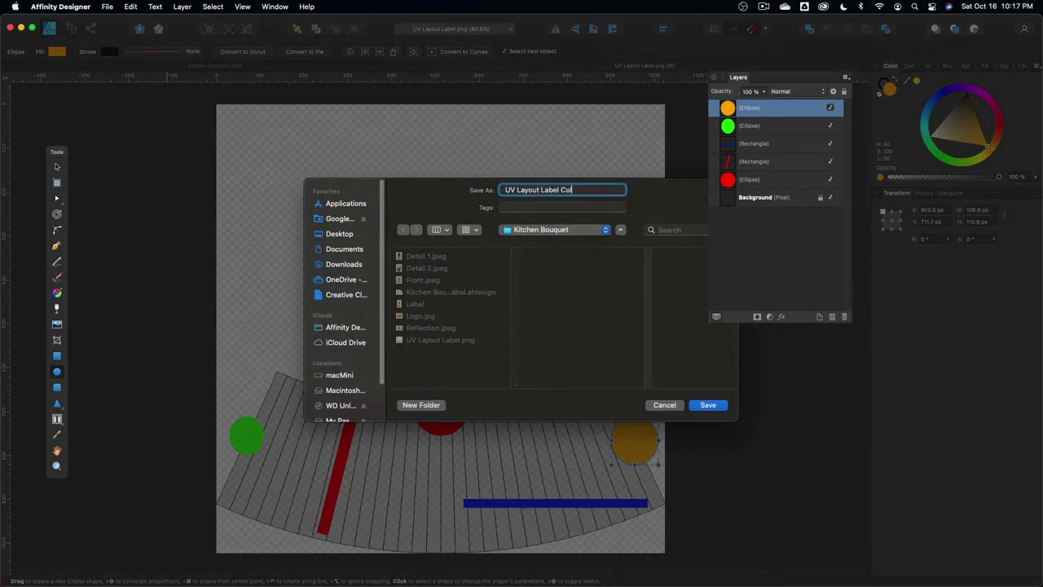
text(Colored)
key(Return)
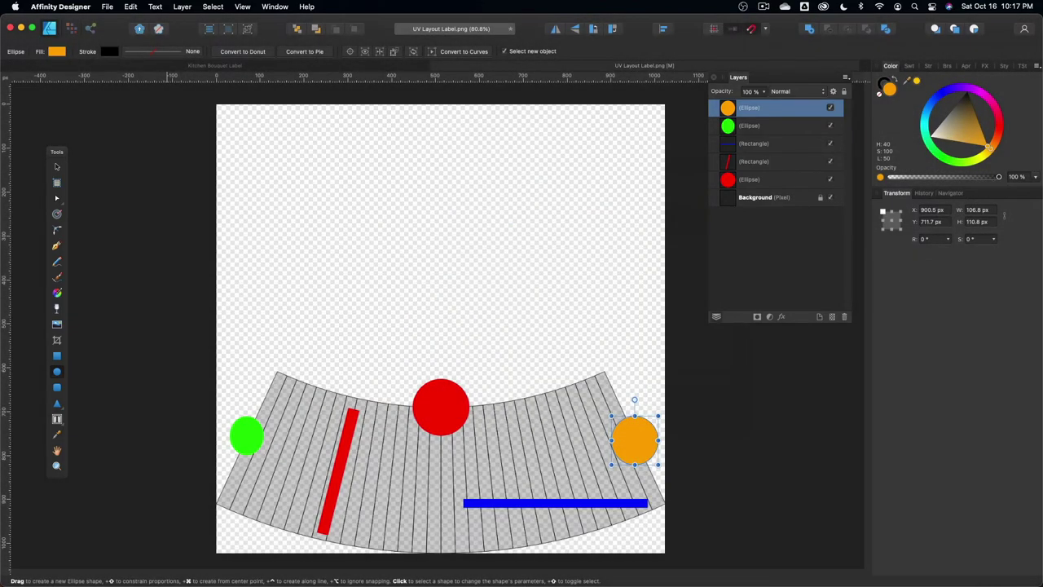
- Switch to Blender and load UV Layout Label Colored.png as the image behind the label's UVs
key(super+Tab)
key(Tab)
mouse_move(340, 291)
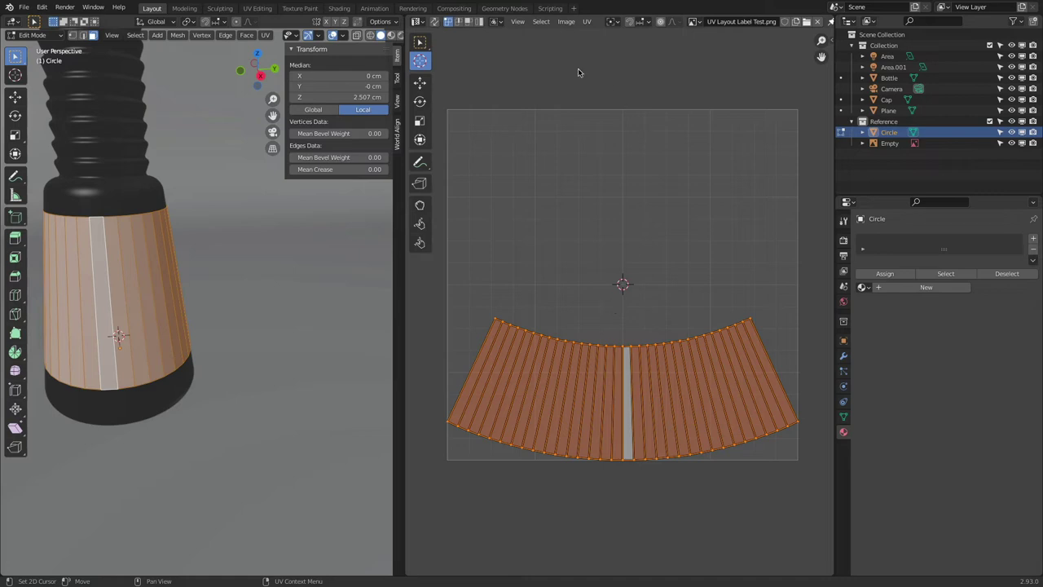
click(565, 22)
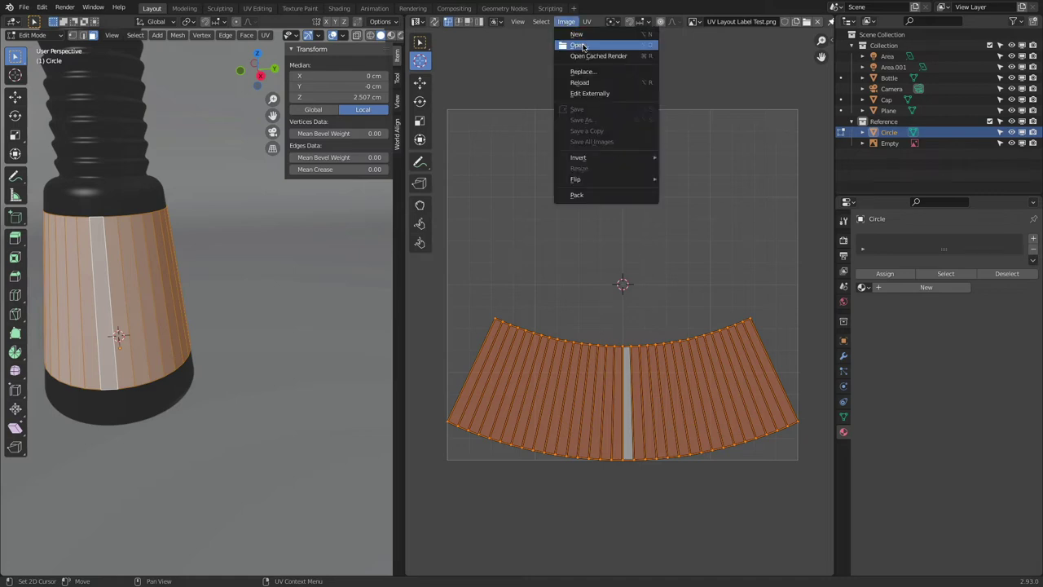
click(578, 45)
click(568, 319)
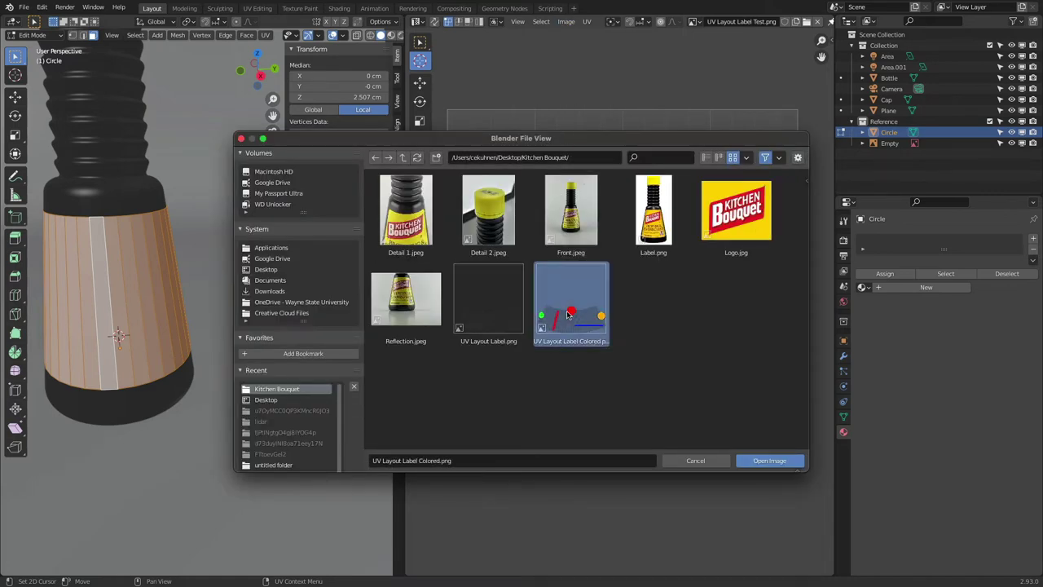
click(769, 460)
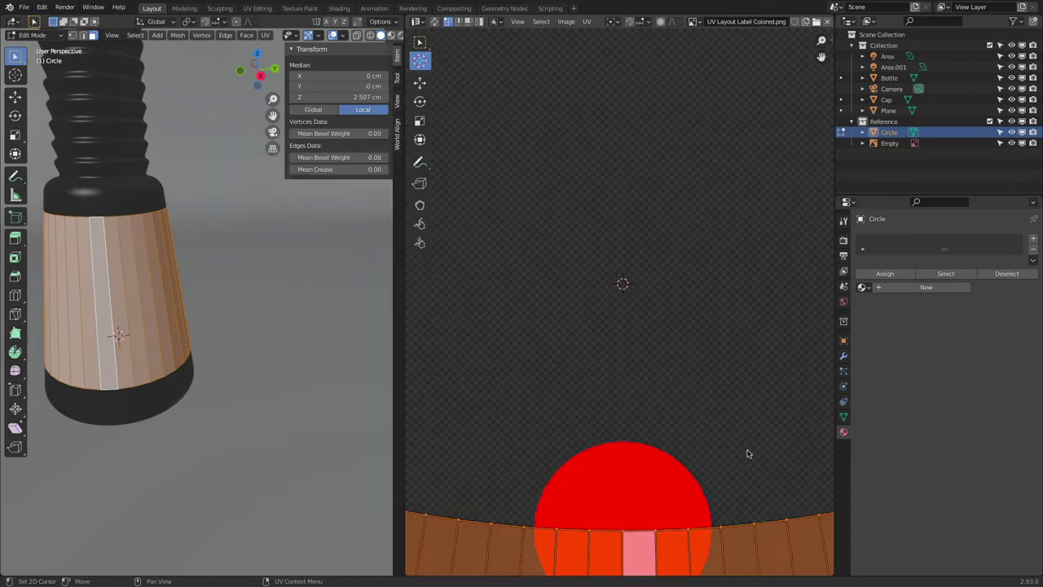
scroll(639, 295, down, 5)
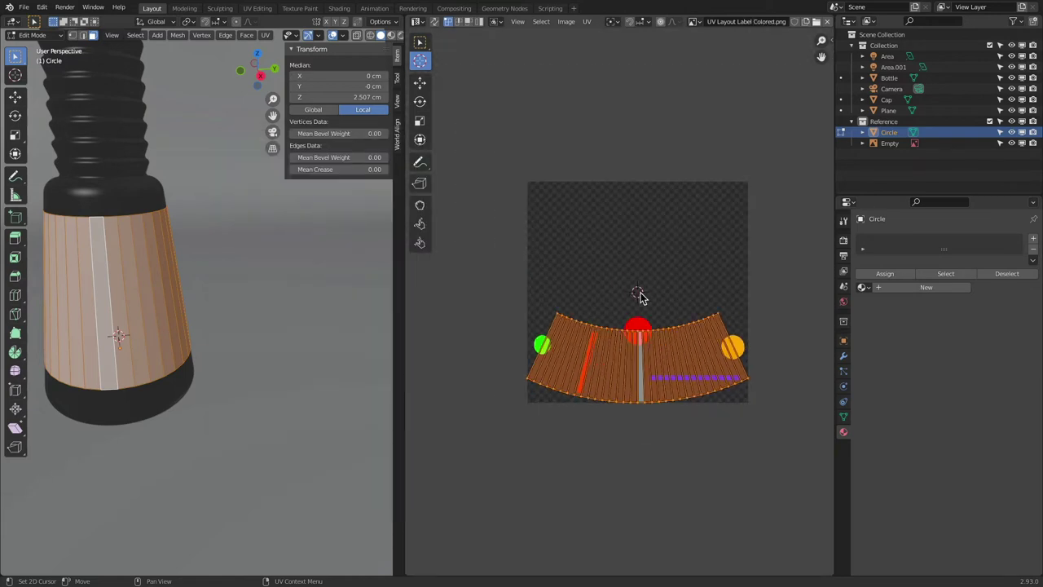
scroll(638, 358, up, 1)
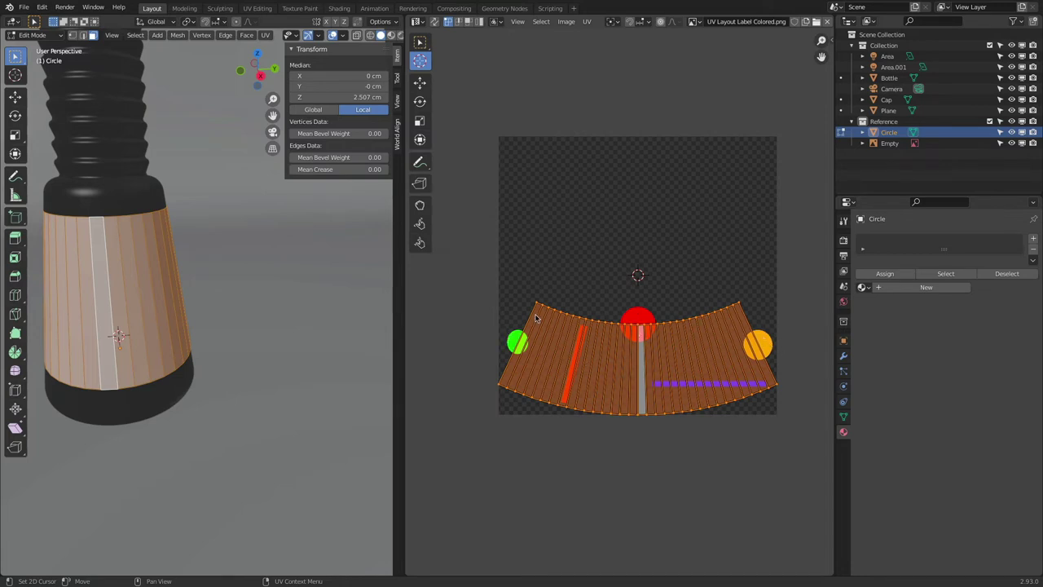
- Show the bottle in rendered shading and give the label a new material with an orange base color
click(400, 38)
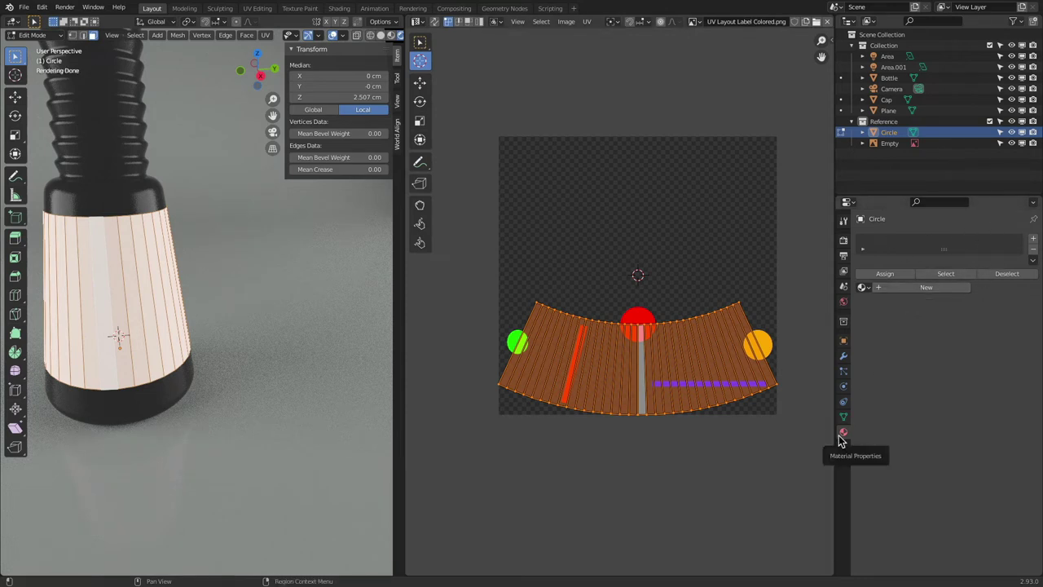
click(920, 290)
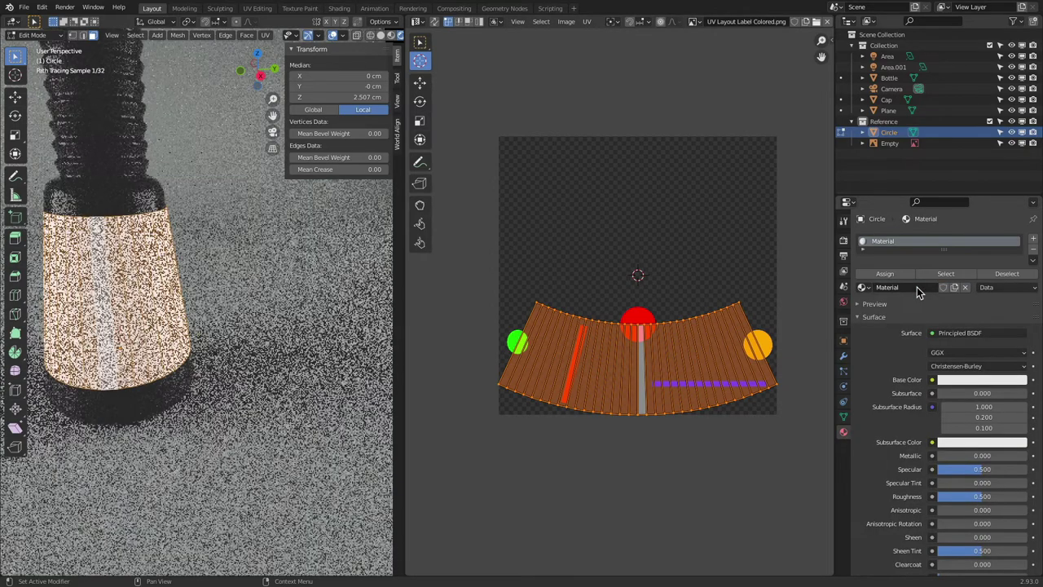
click(962, 380)
key(ctrl+v)
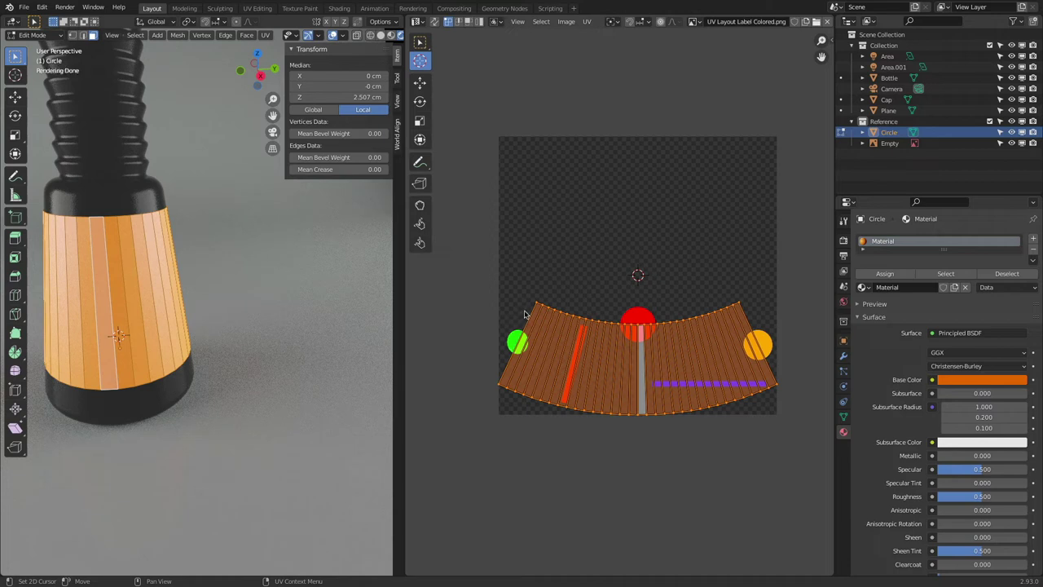
- Bring up the label material's shader nodes and add an Image Texture node beside the Principled BSDF
click(417, 21)
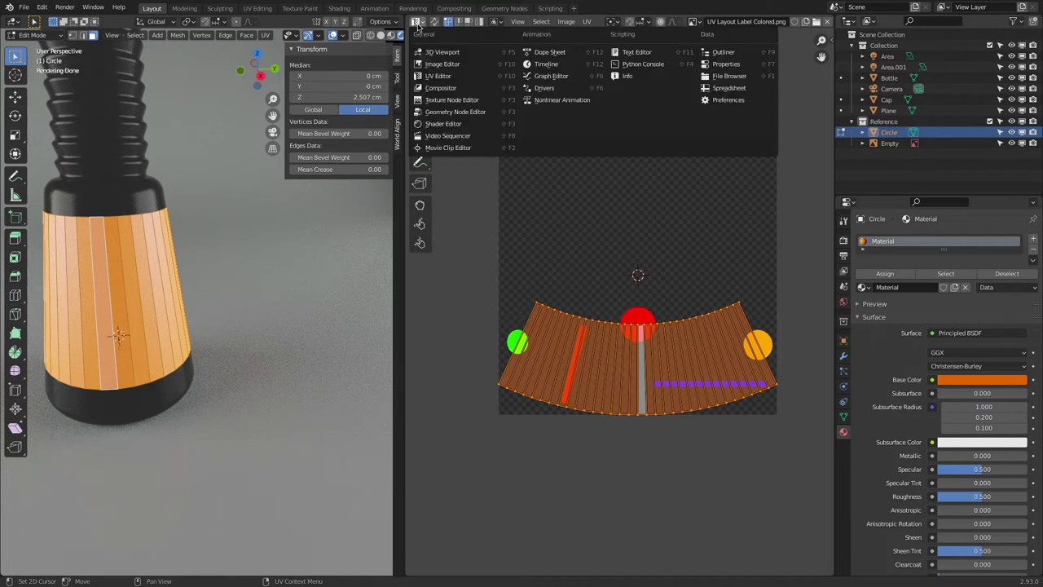
click(440, 124)
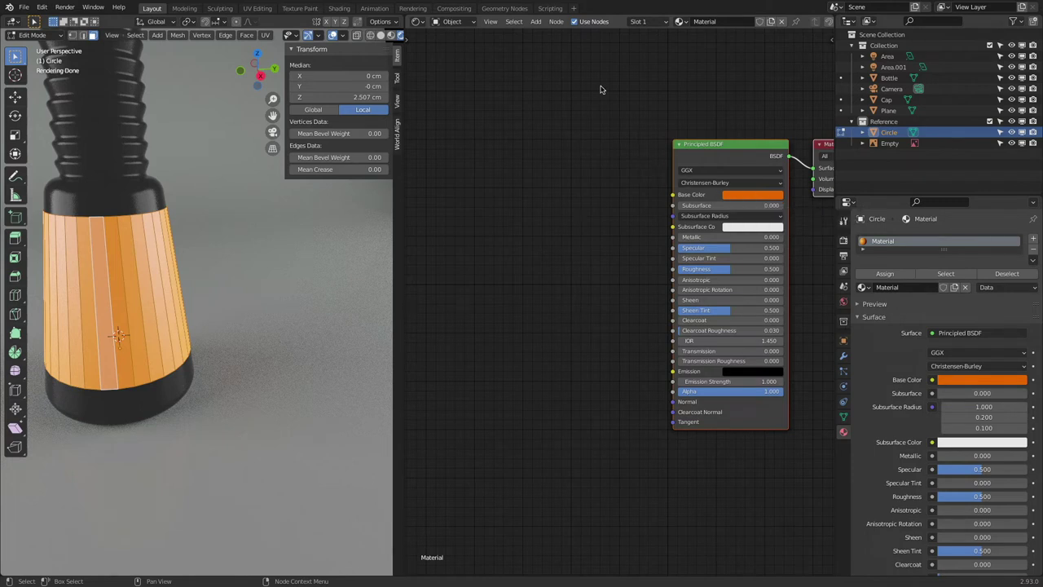
click(536, 22)
mouse_move(554, 73)
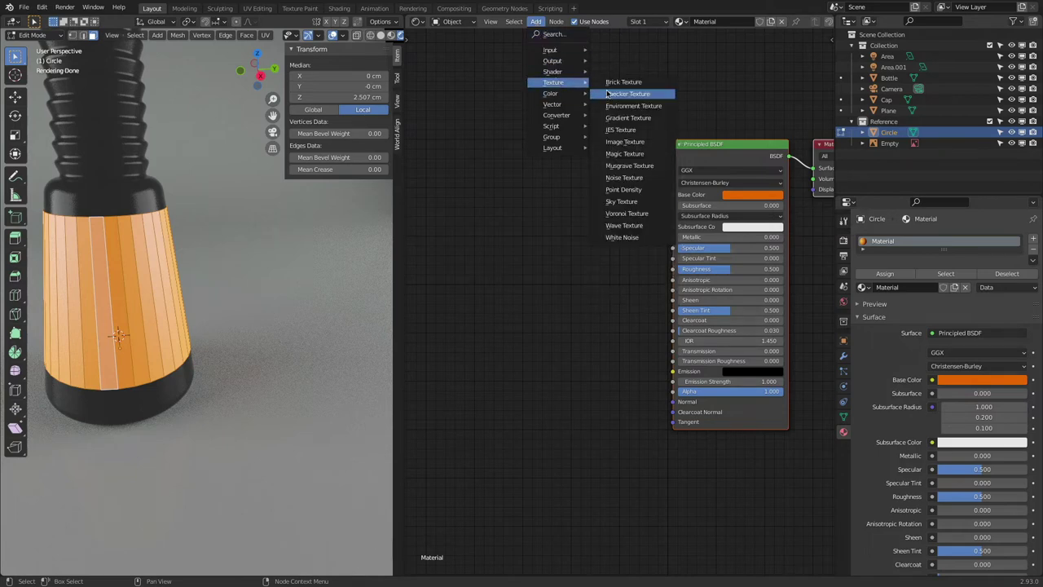
click(625, 142)
click(497, 210)
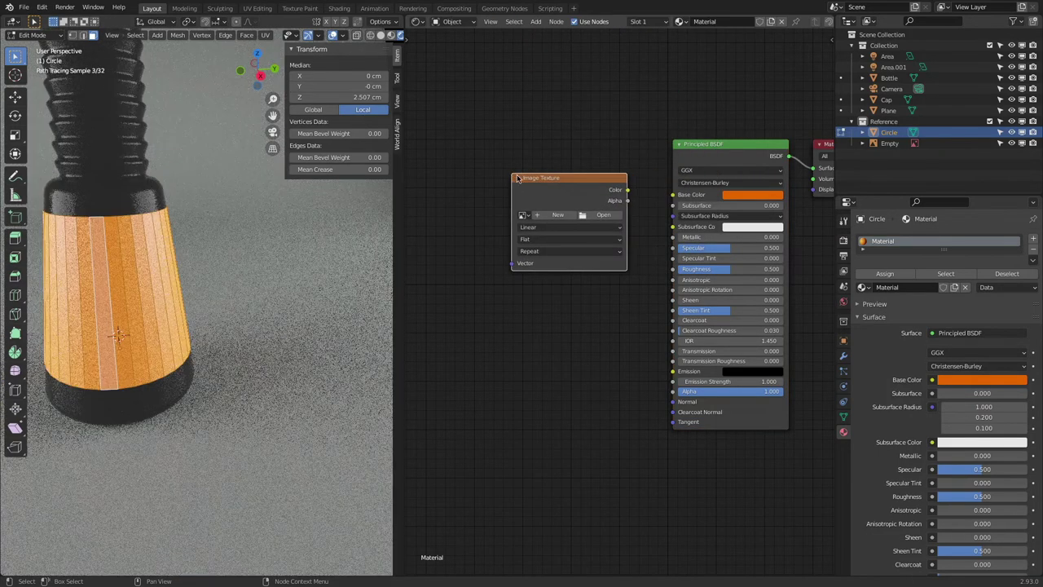
- Load UV Layout Label Colored.png into the Image Texture node and feed its color into the shader's Base Color
click(611, 216)
double_click(407, 211)
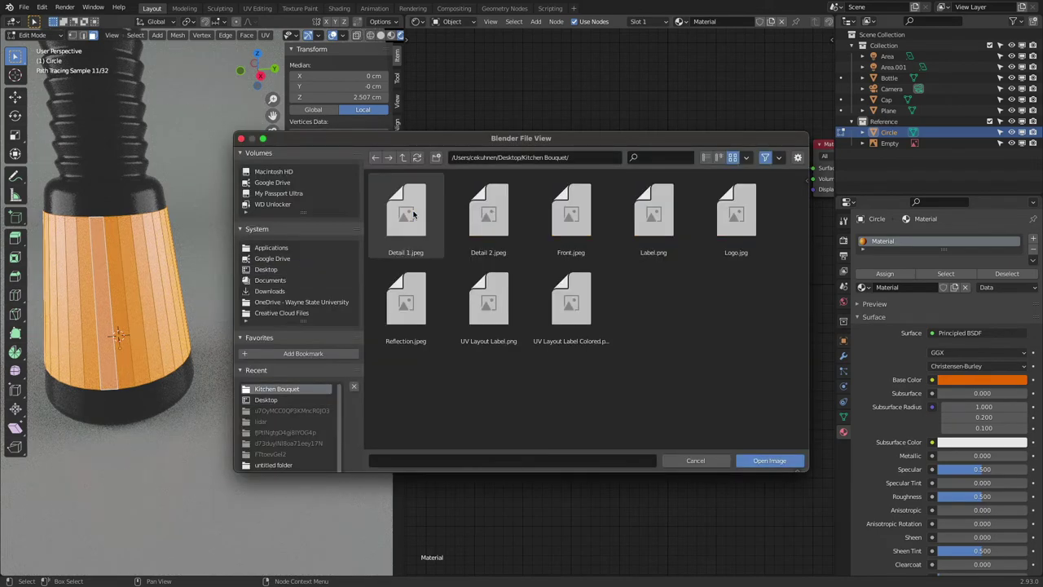
click(570, 303)
click(770, 461)
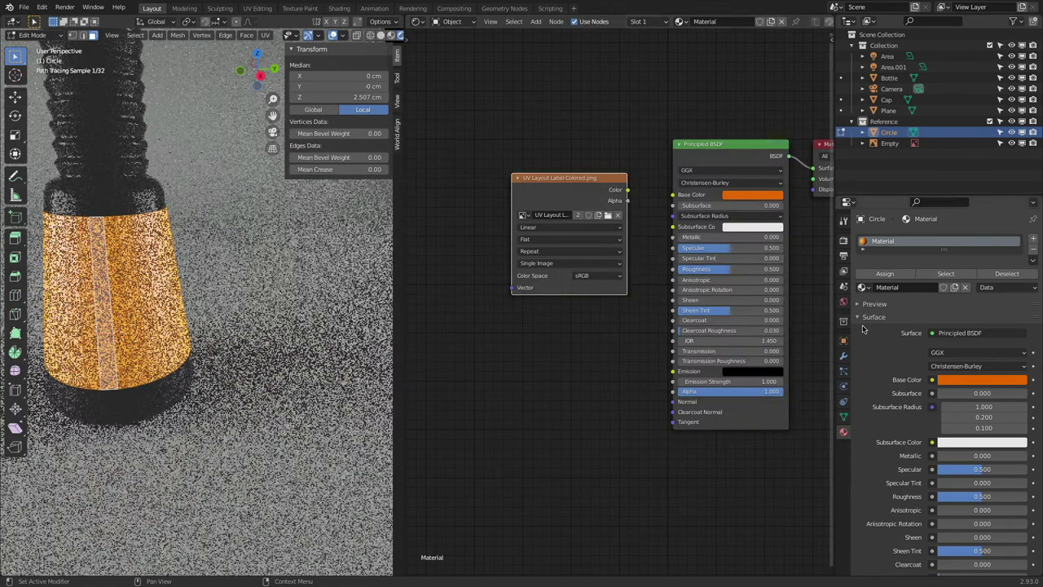
drag(627, 190, 674, 196)
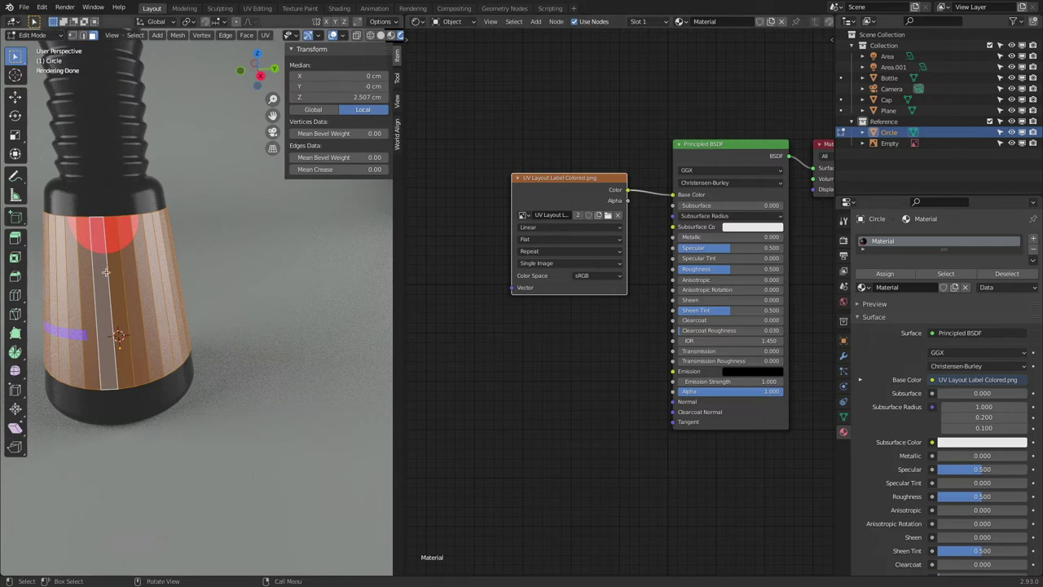
- View the textured label at its back seam and replace the shader nodes with the label's UV layout
middle_drag(91, 262, 285, 261)
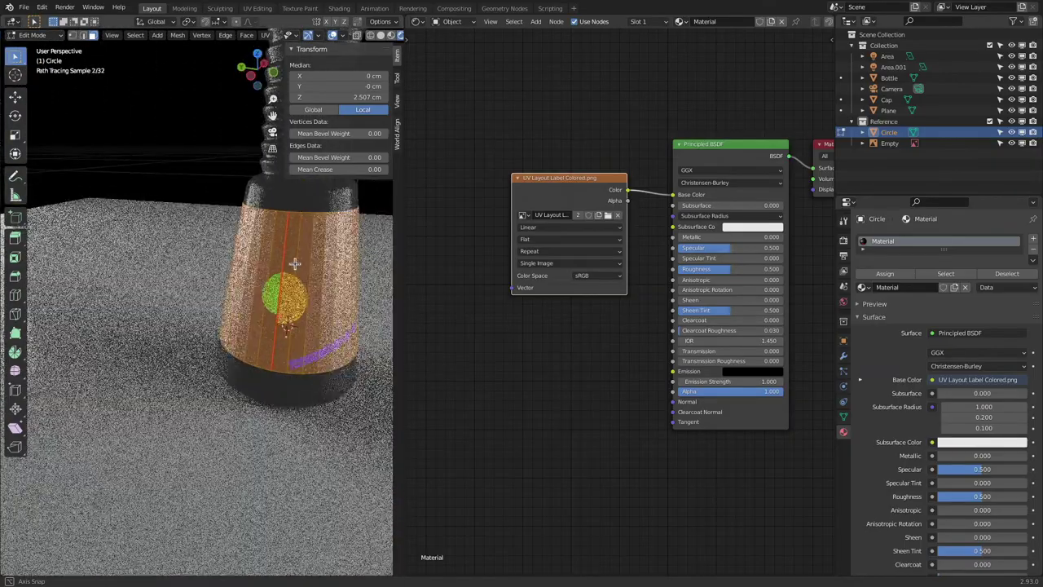
click(418, 22)
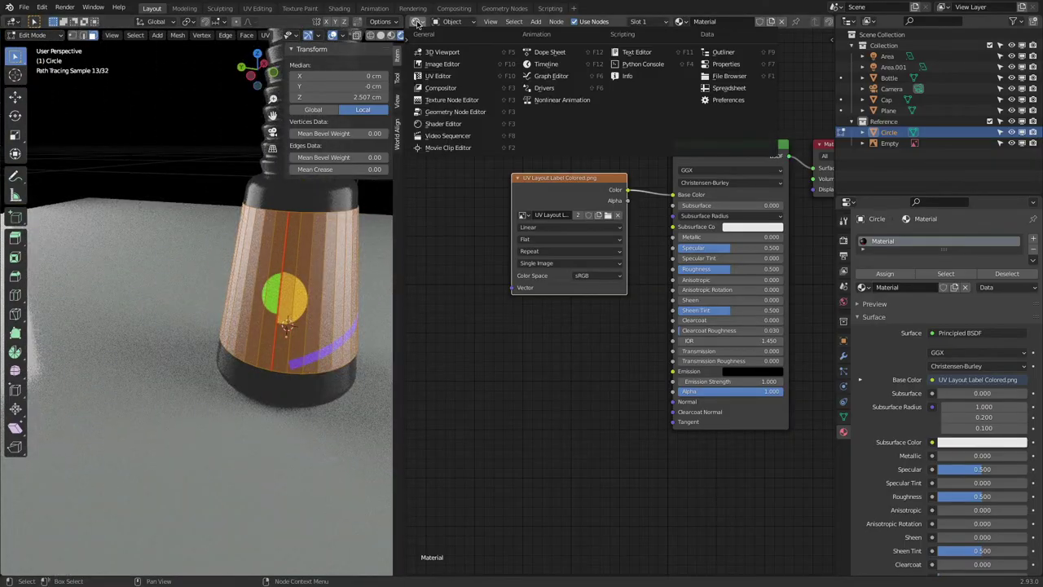
click(455, 77)
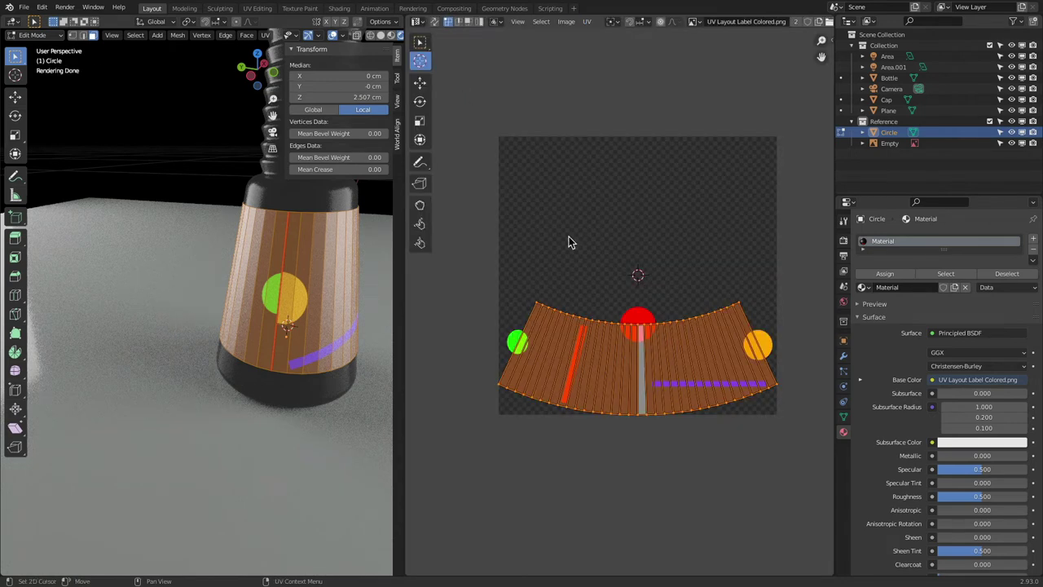
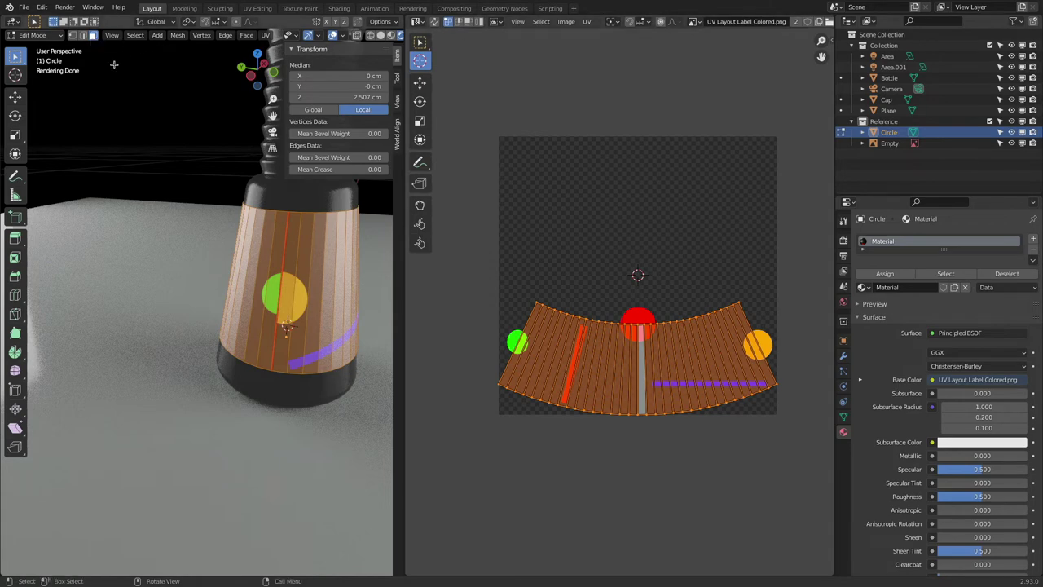
- Select single label faces beside the seam one after another to compare each with its place in the UV layout
click(288, 291)
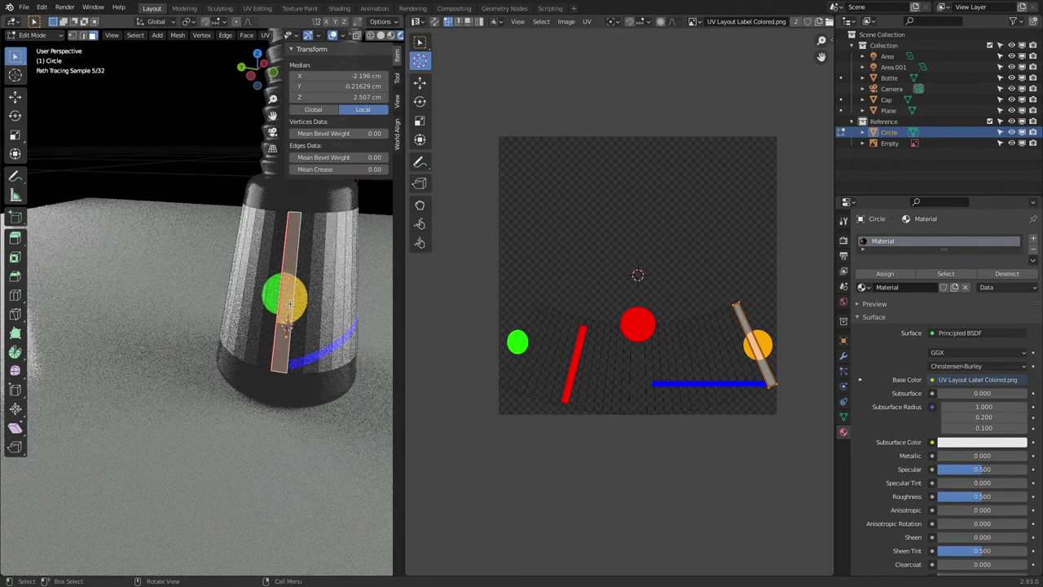
click(303, 305)
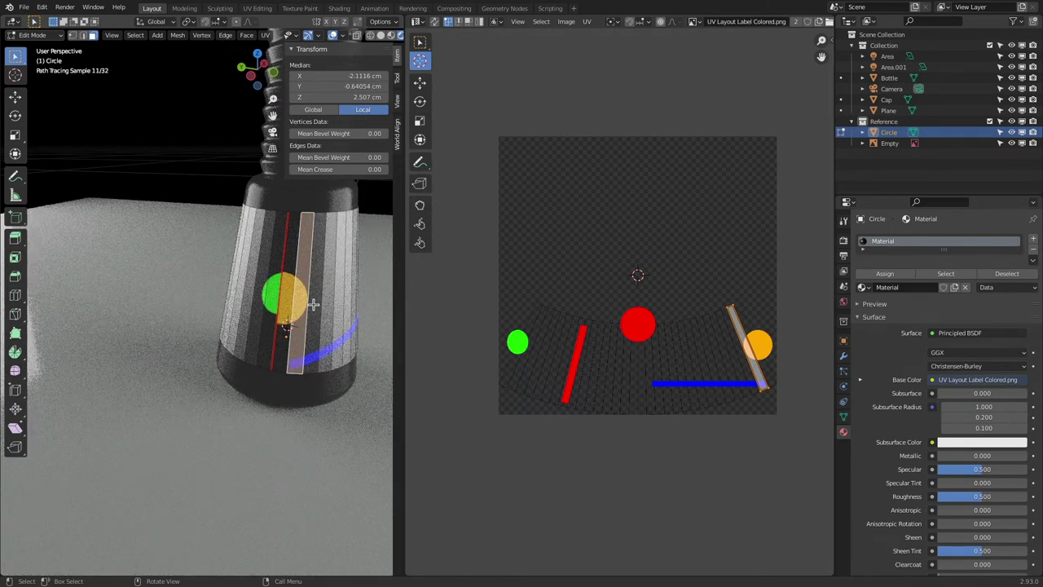
click(314, 304)
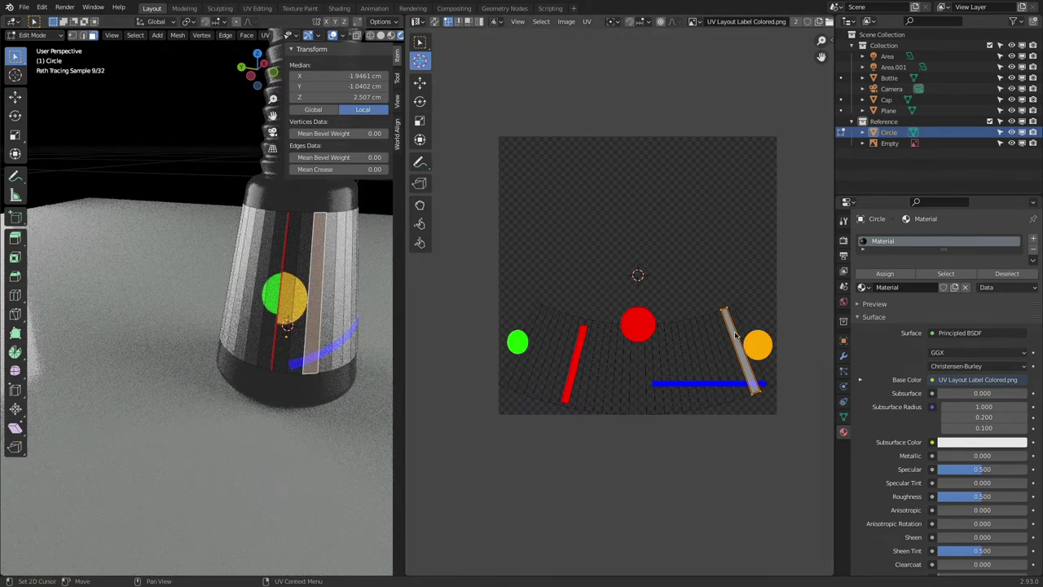
click(330, 318)
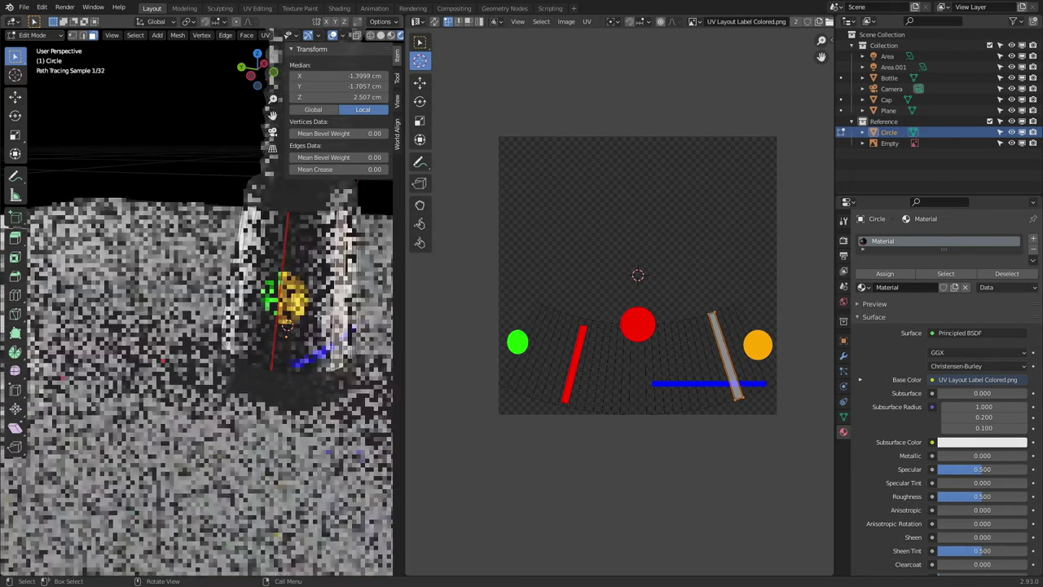
- Select several adjoining faces across the seam to examine their UV positions, and reselect the whole label
click(290, 325)
shift+click(272, 325)
shift+click(254, 324)
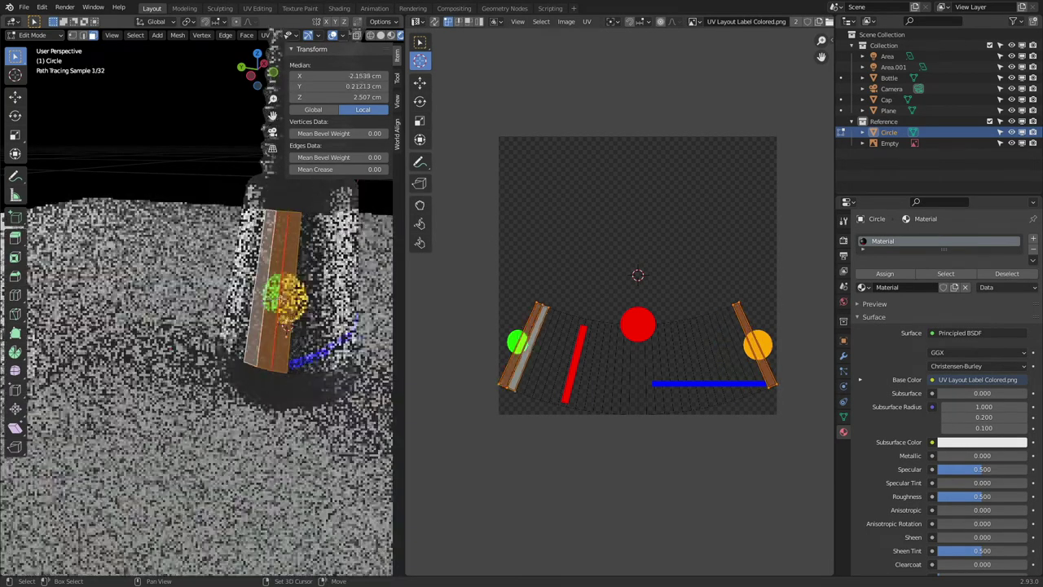
shift+click(312, 341)
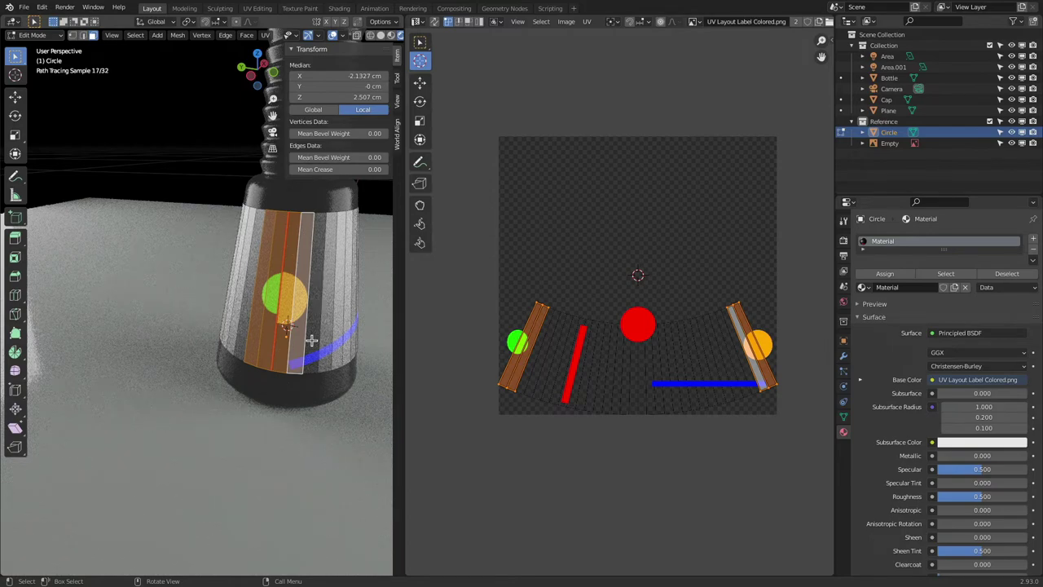
key(a)
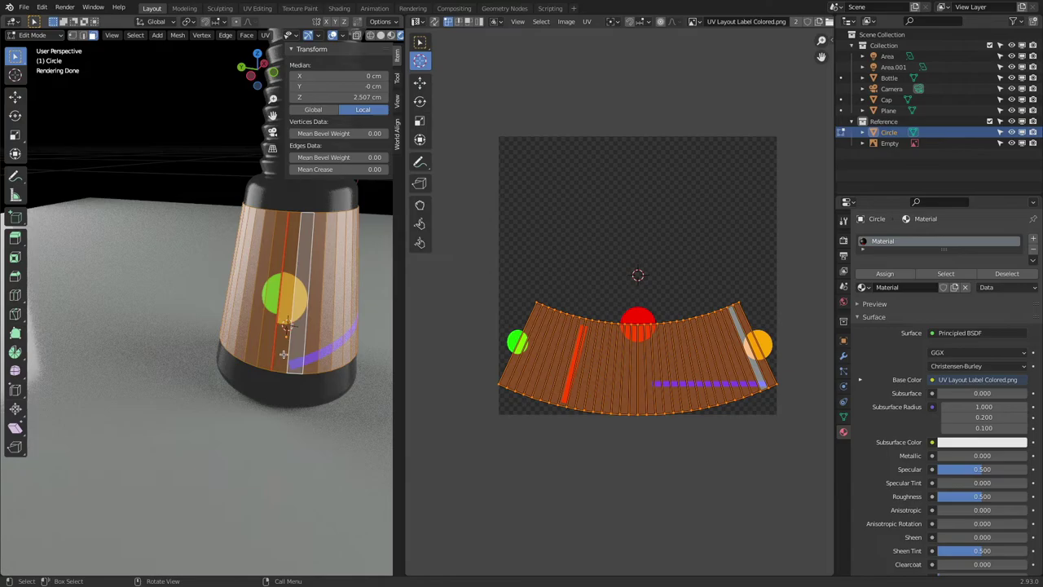
scroll(347, 320, up, 4)
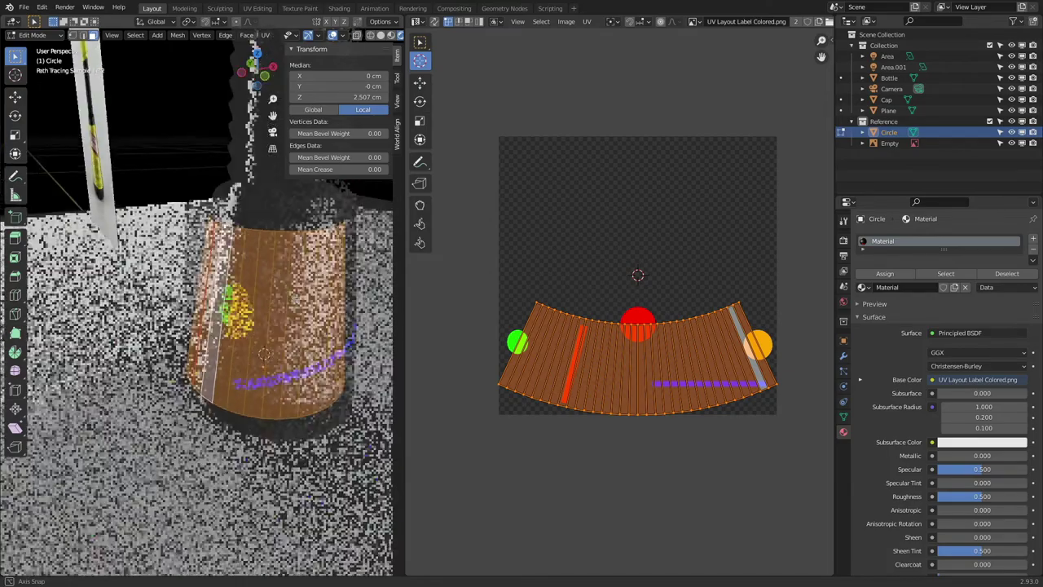
middle_drag(347, 319, 175, 293)
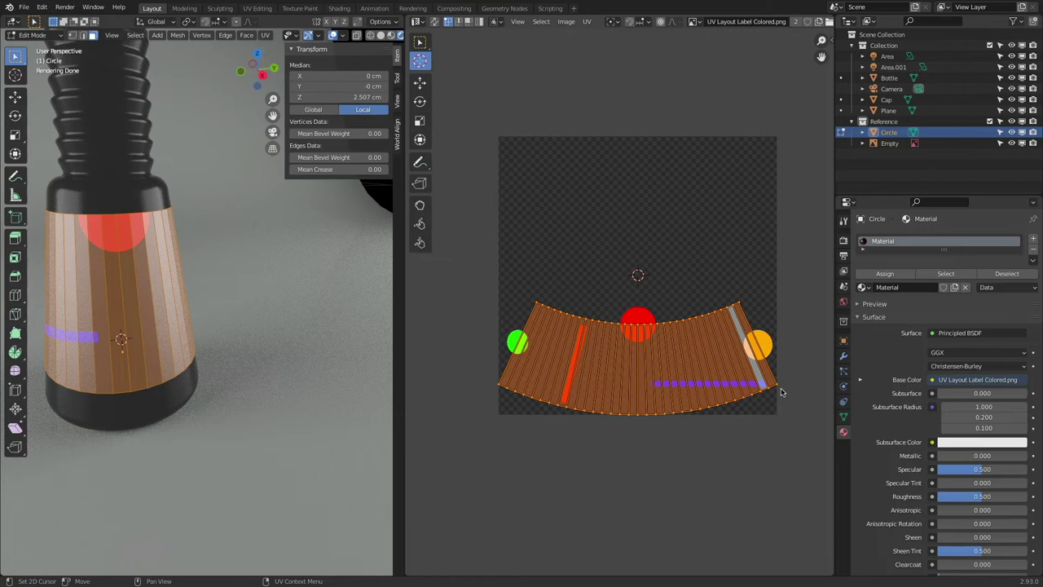
- Switch to Affinity Designer and copy all the label artwork beside the bottle photo in the Kitchen Bouquet Label document
key(super+Tab)
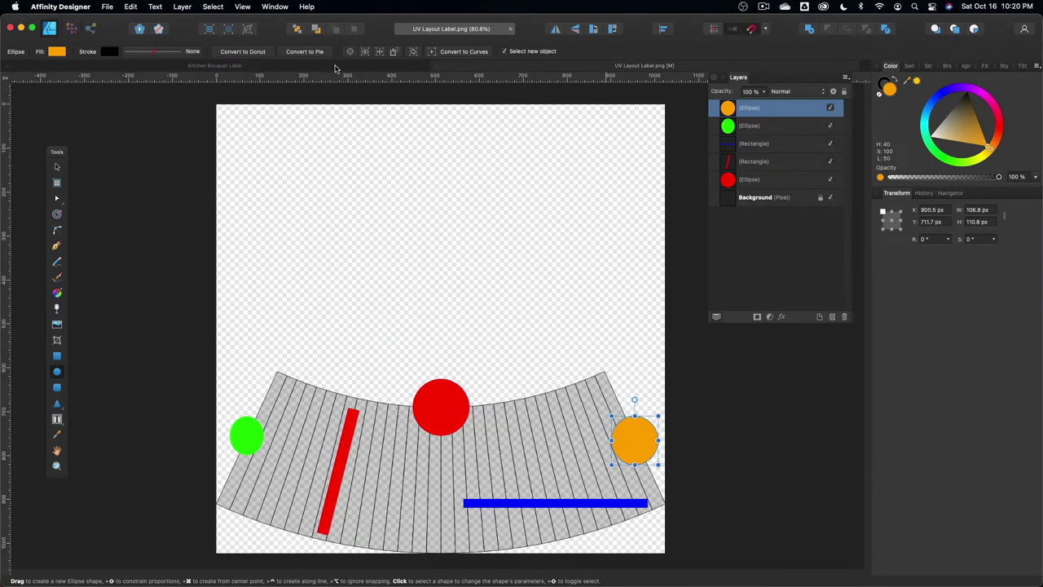
click(334, 67)
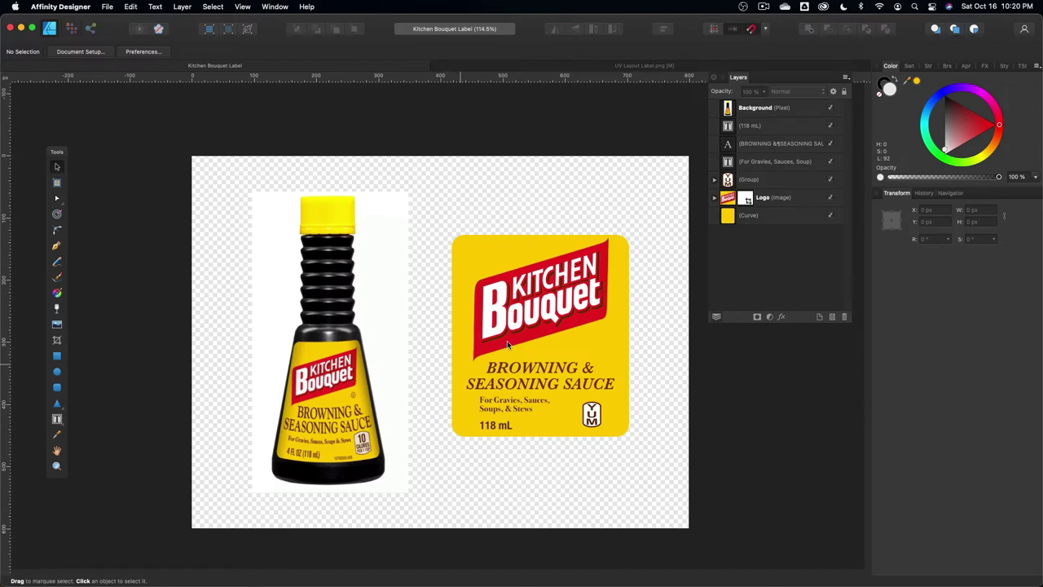
key(super+Tab)
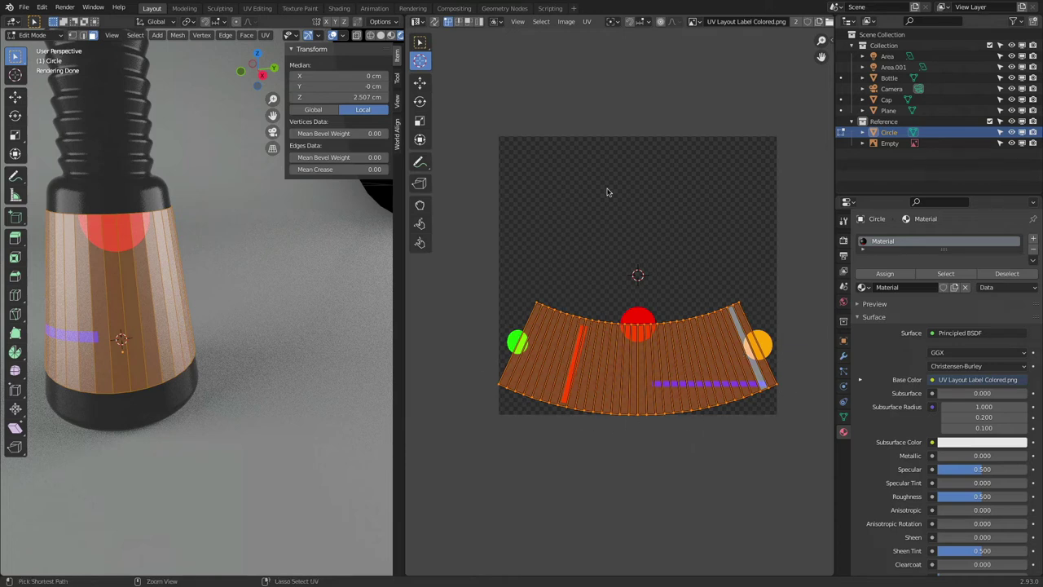
key(super+Tab)
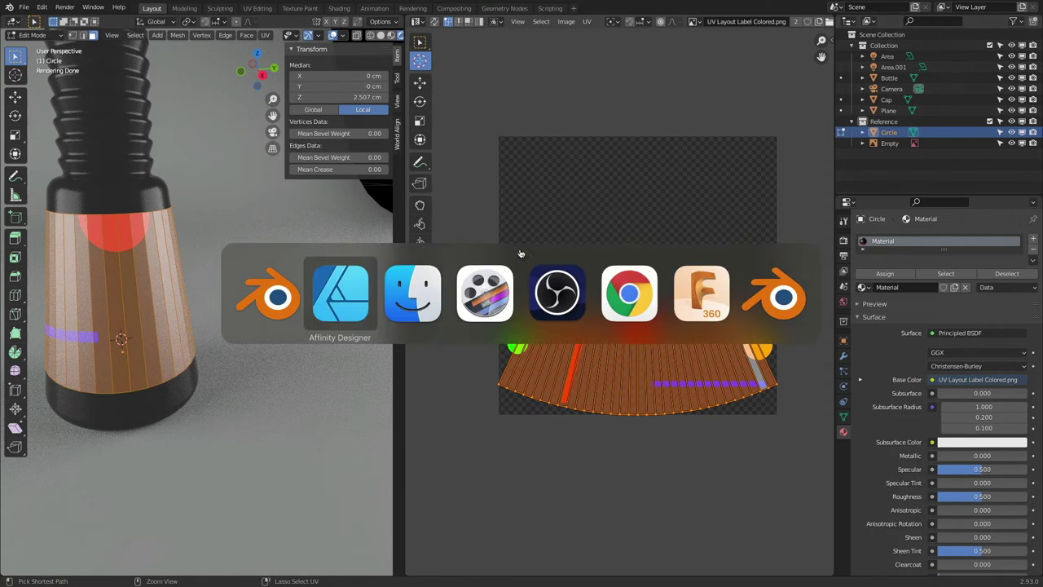
click(334, 300)
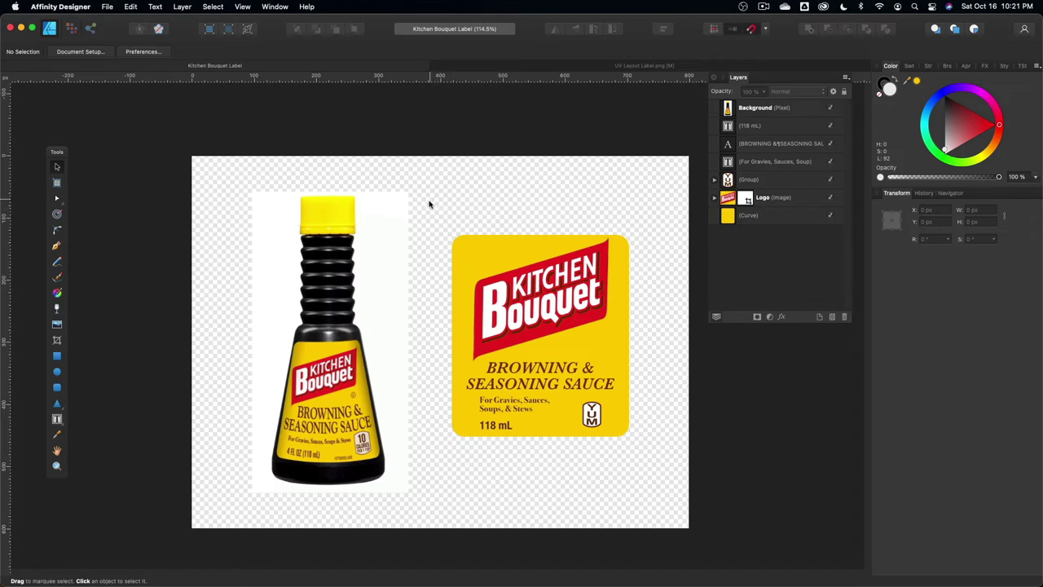
drag(427, 199, 649, 444)
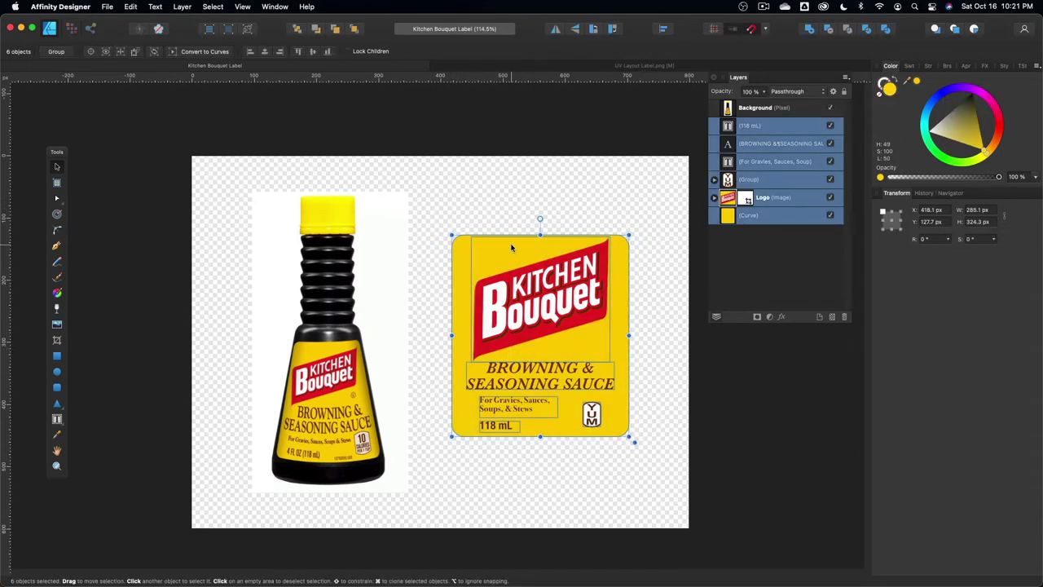
- Delete all the colored ellipses and rectangles from the UV Layout Label document, keeping the background layout
click(623, 67)
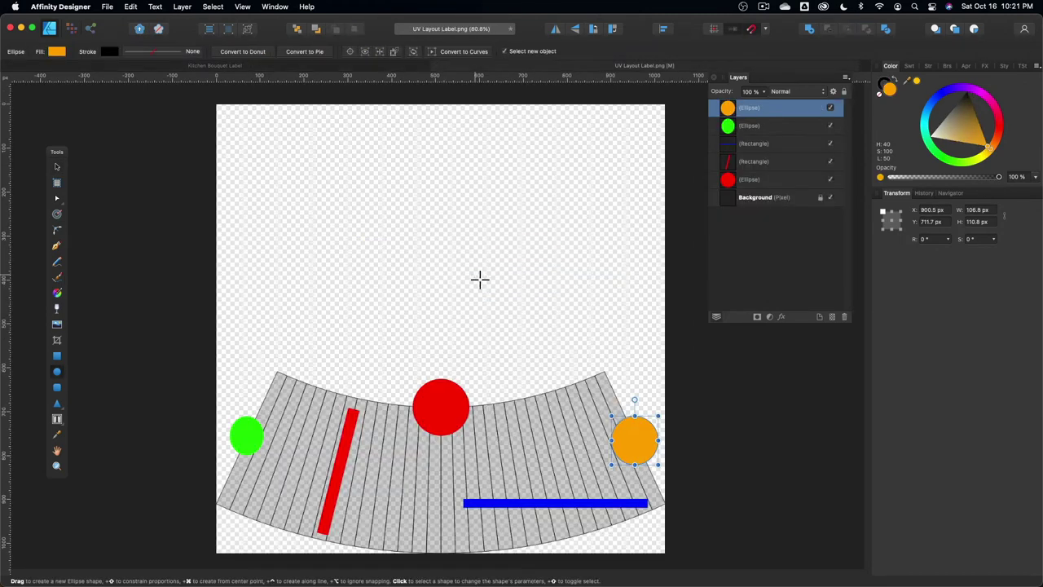
shift+click(764, 179)
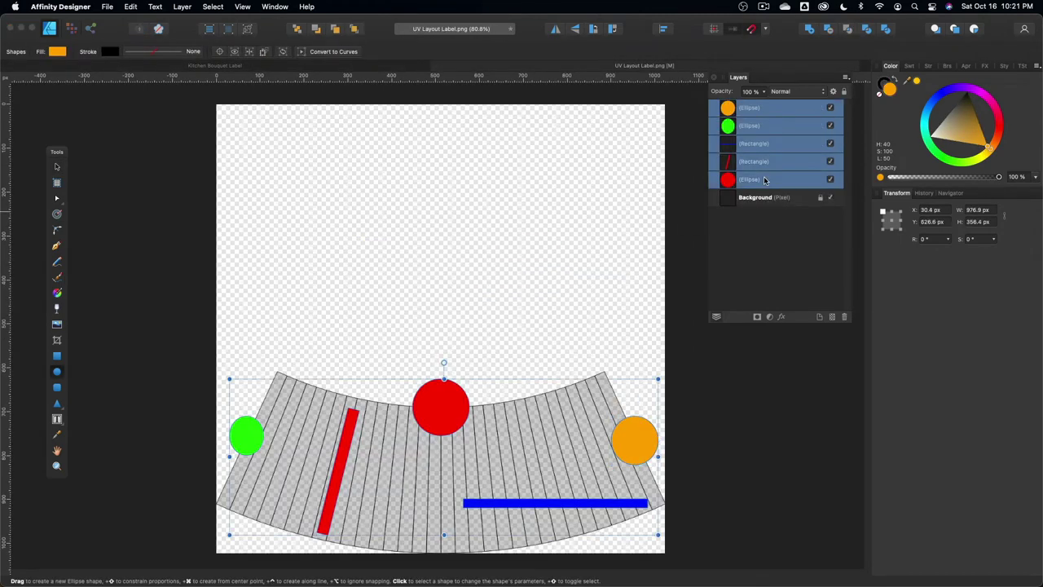
key(Delete)
- Paste the label artwork into the UV layout document and center it over the layout at about X 369.5, Y 642.6 px
key(super+v)
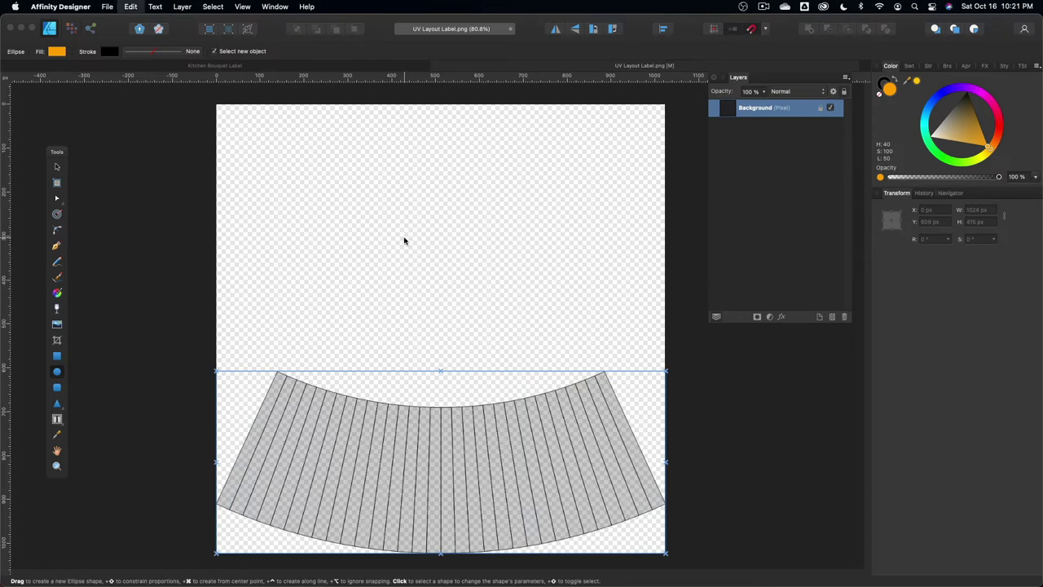
click(58, 167)
drag(444, 180, 424, 396)
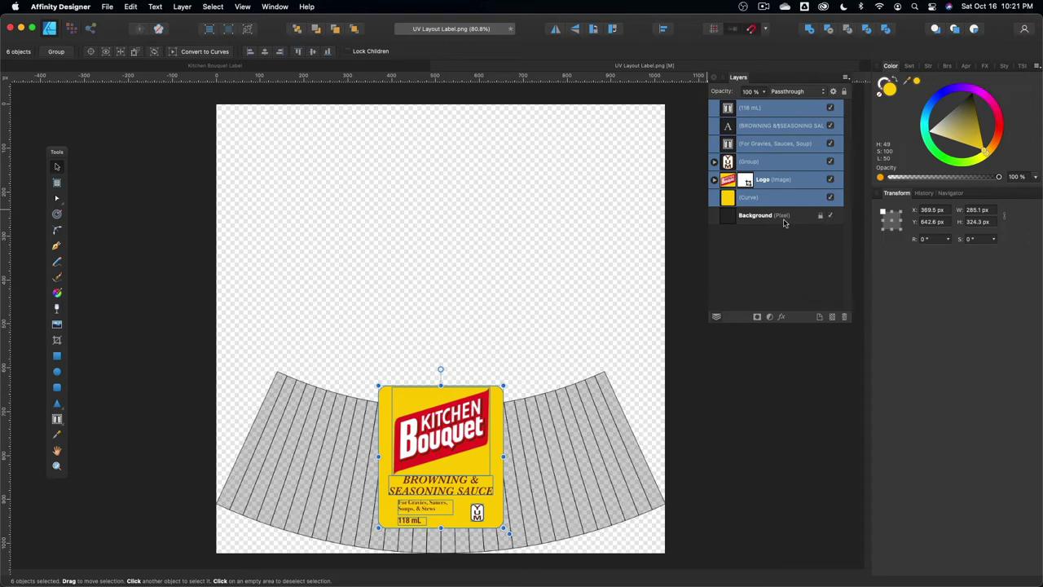
- Hide the Background layout layer and export the whole document as a 1024 px PNG named Logo Label in the Kitchen Bouquet folder
click(733, 215)
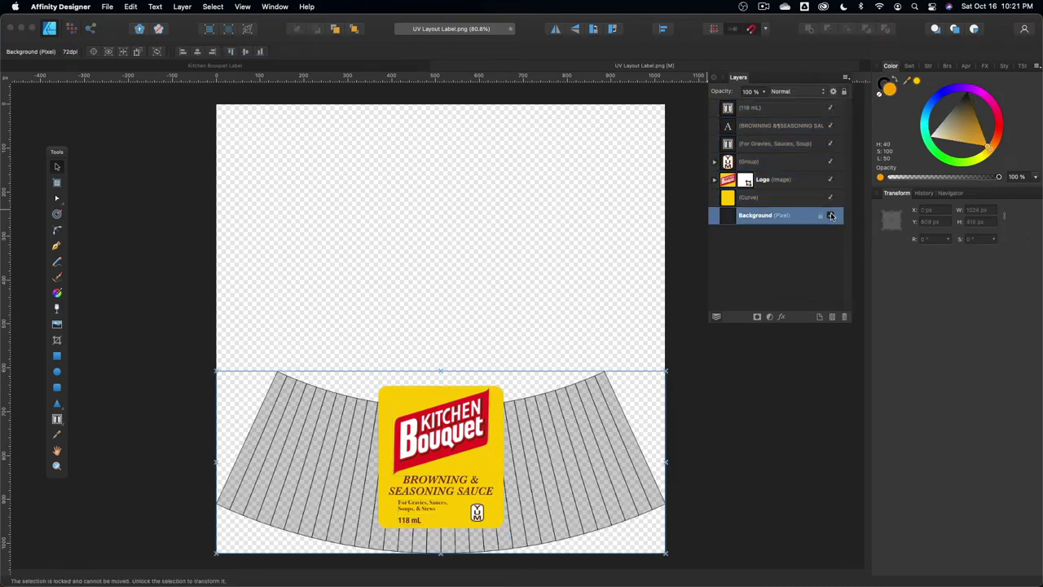
click(830, 216)
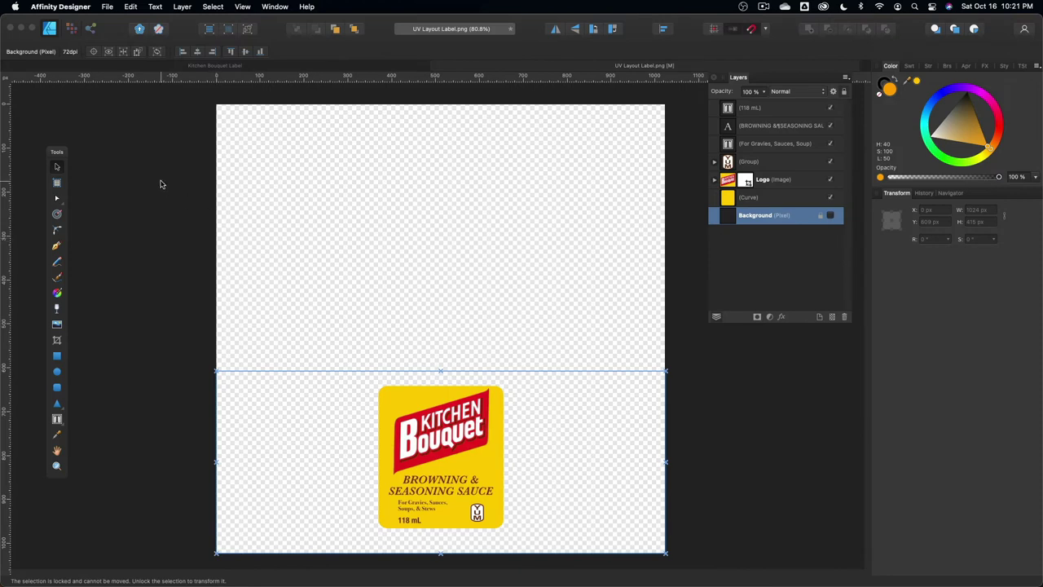
click(106, 7)
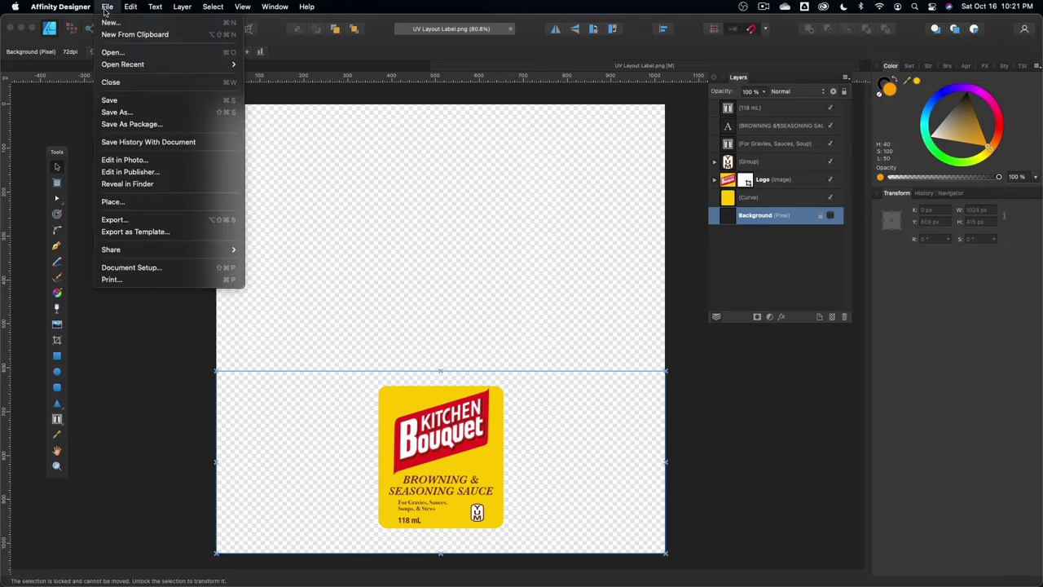
click(147, 222)
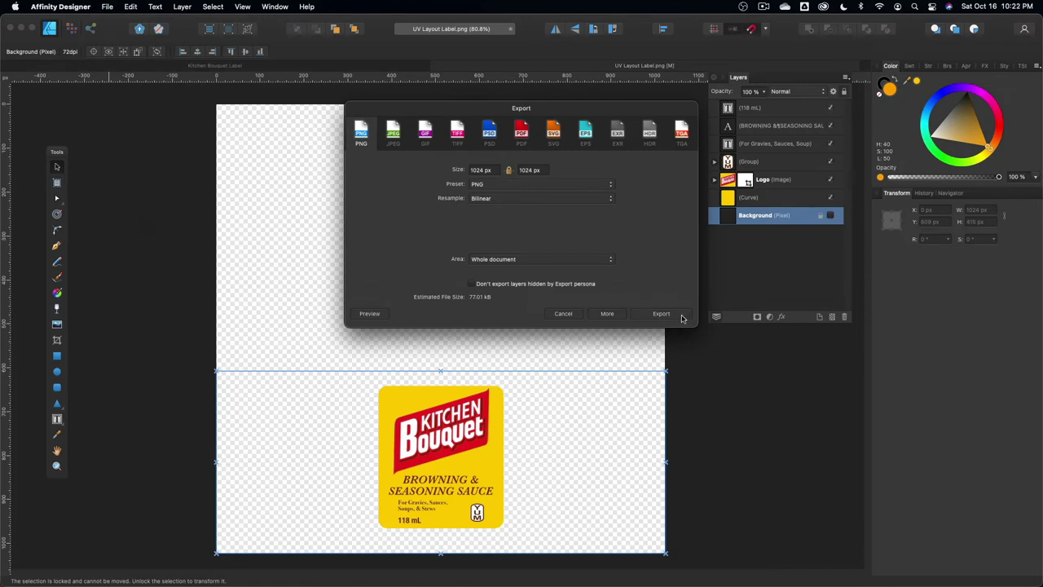
click(661, 315)
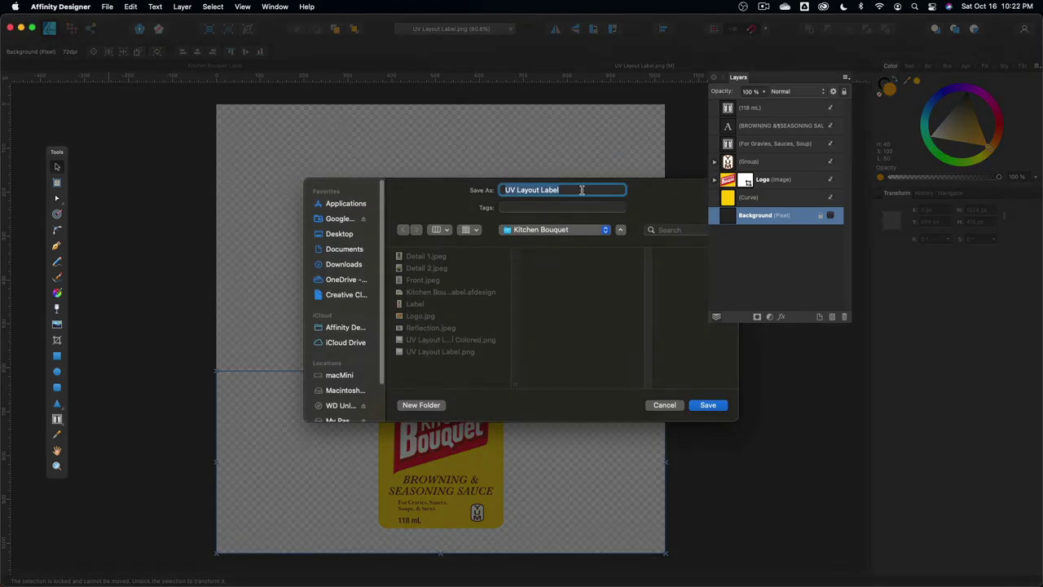
text(L)
key(Return)
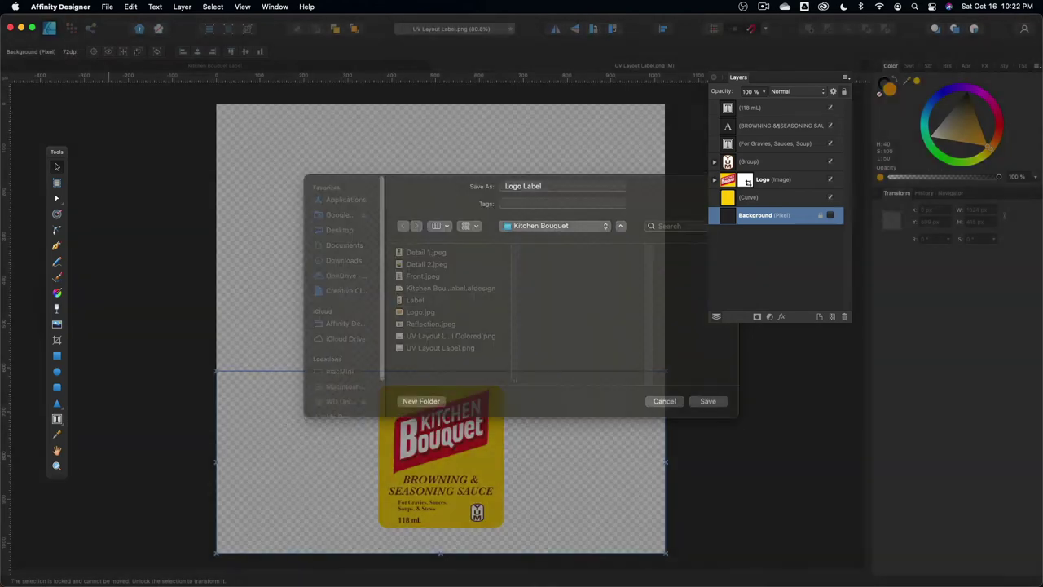
- Switch to Blender and open Logo Label.png as the image behind the label's UV layout
key(super+Tab)
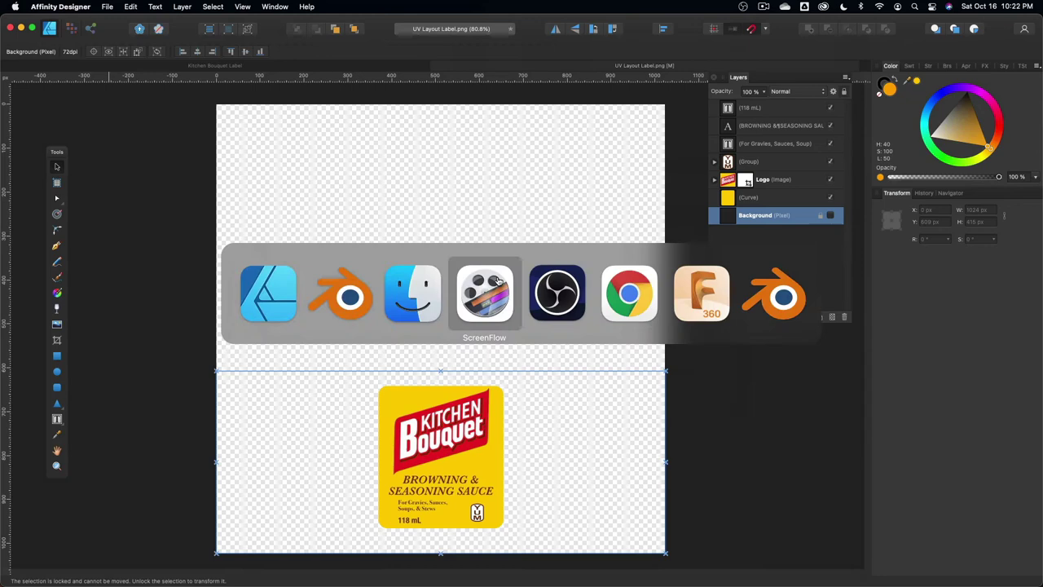
click(345, 292)
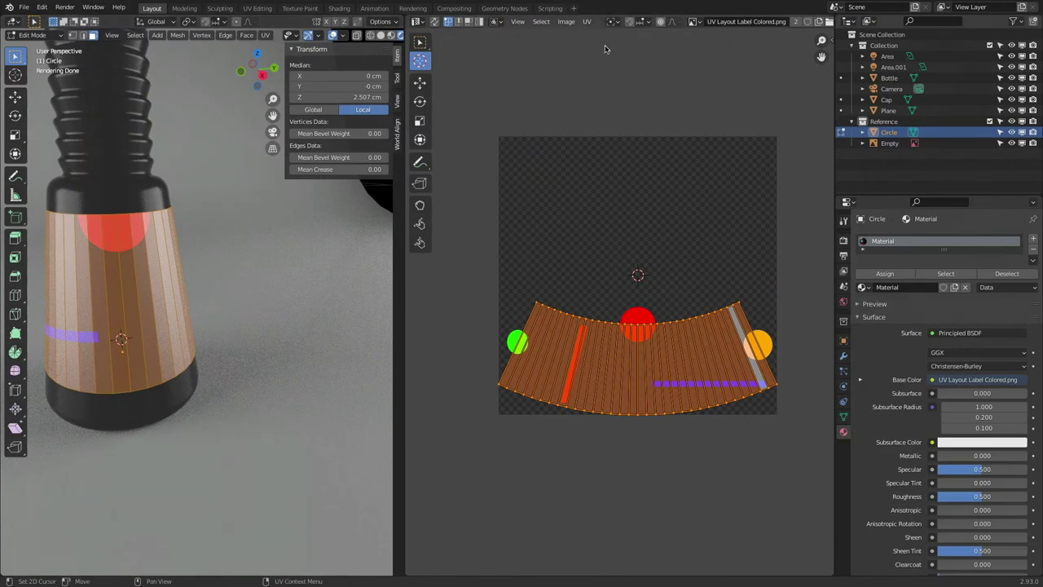
click(565, 22)
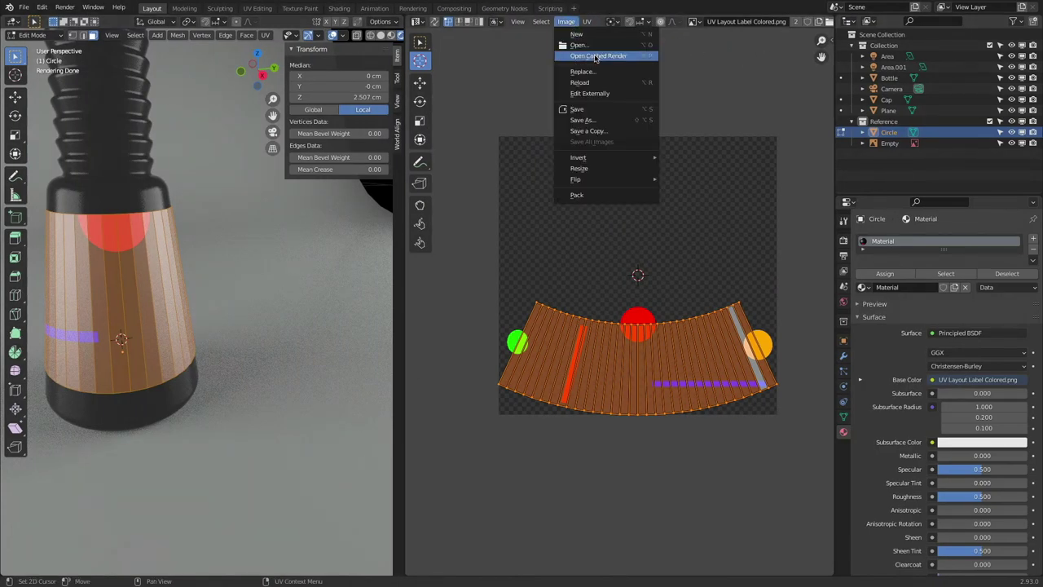
click(596, 47)
click(406, 303)
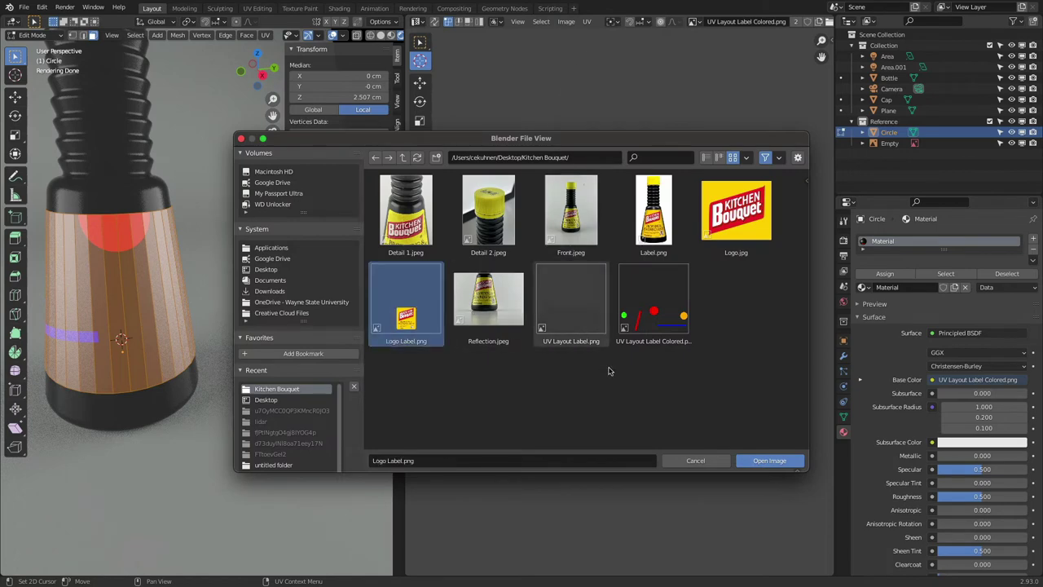
click(764, 461)
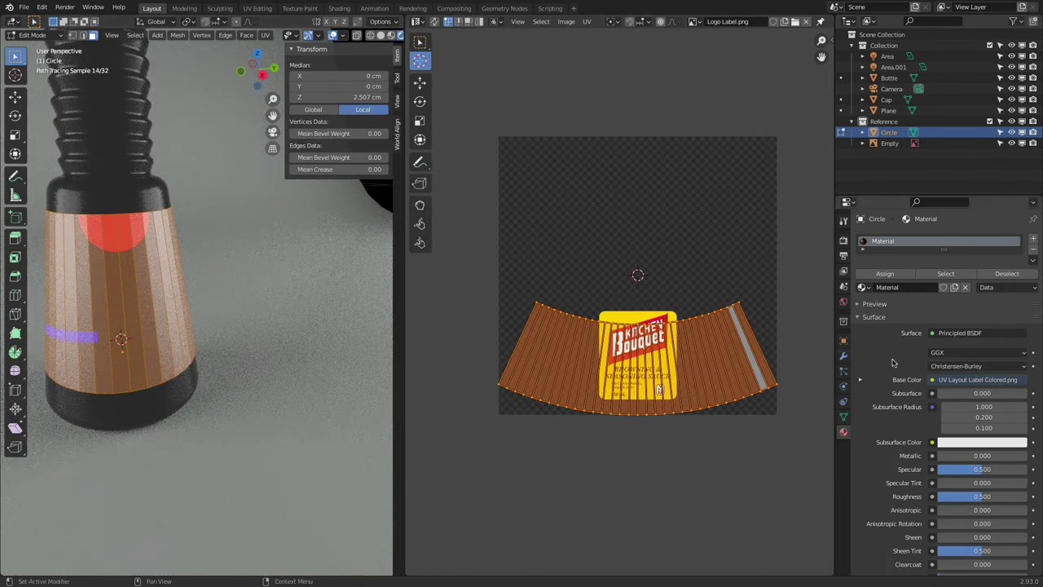
- In the Shader Editor, replace the image texture feeding the label material's Base Color with Logo Label.png
click(861, 380)
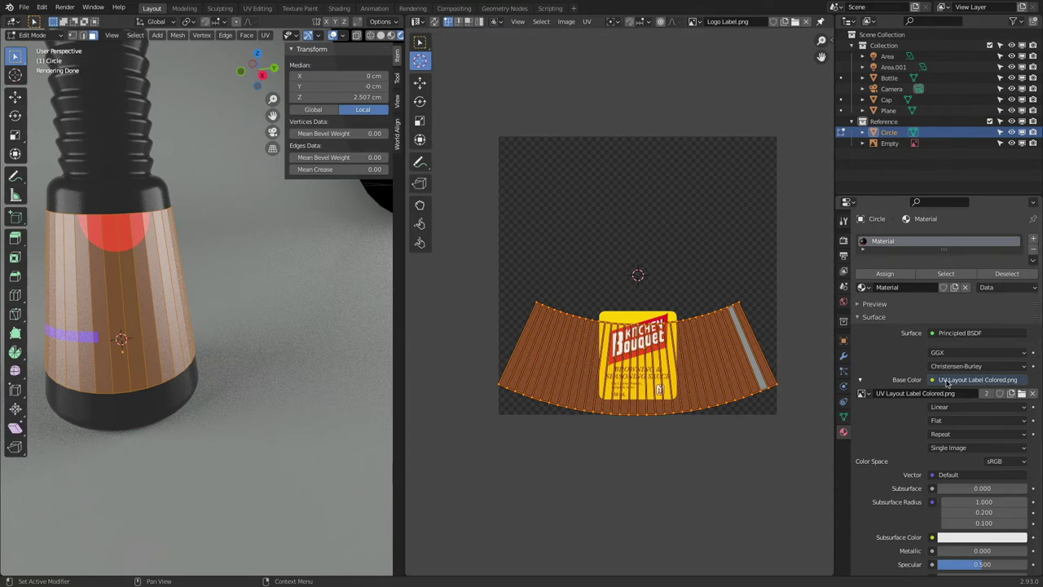
click(417, 22)
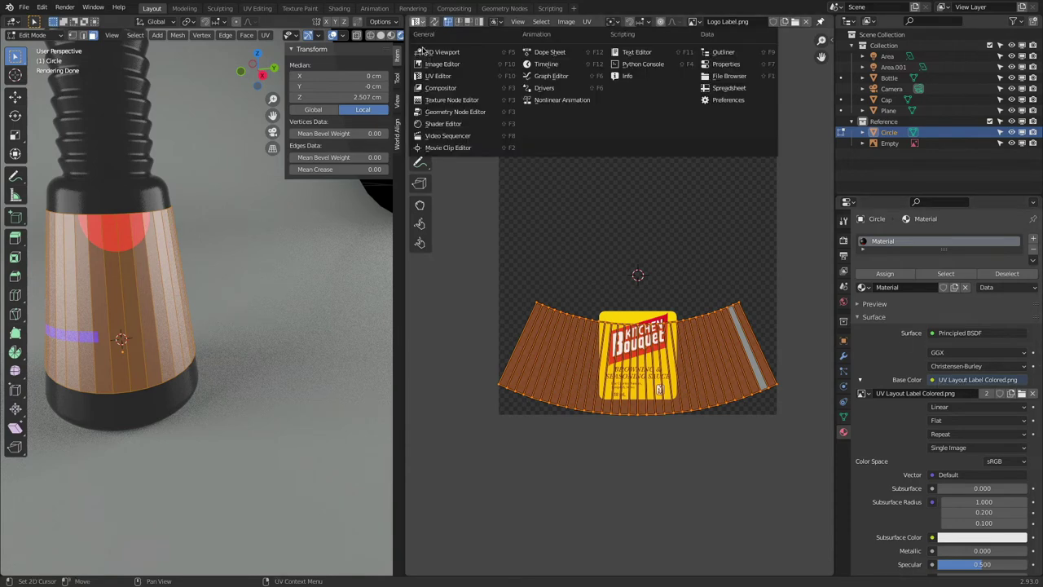
click(444, 121)
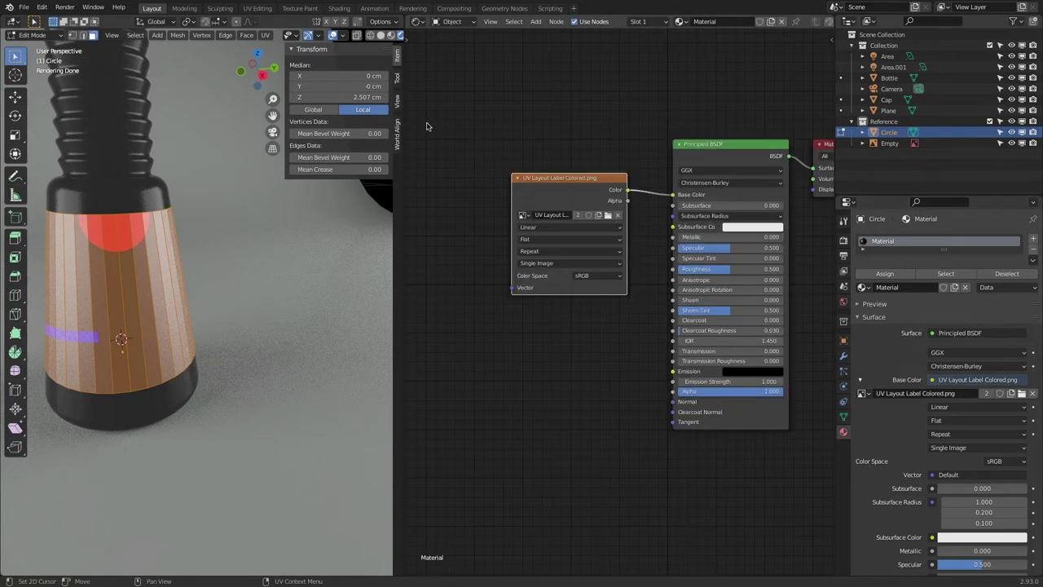
click(608, 214)
click(409, 305)
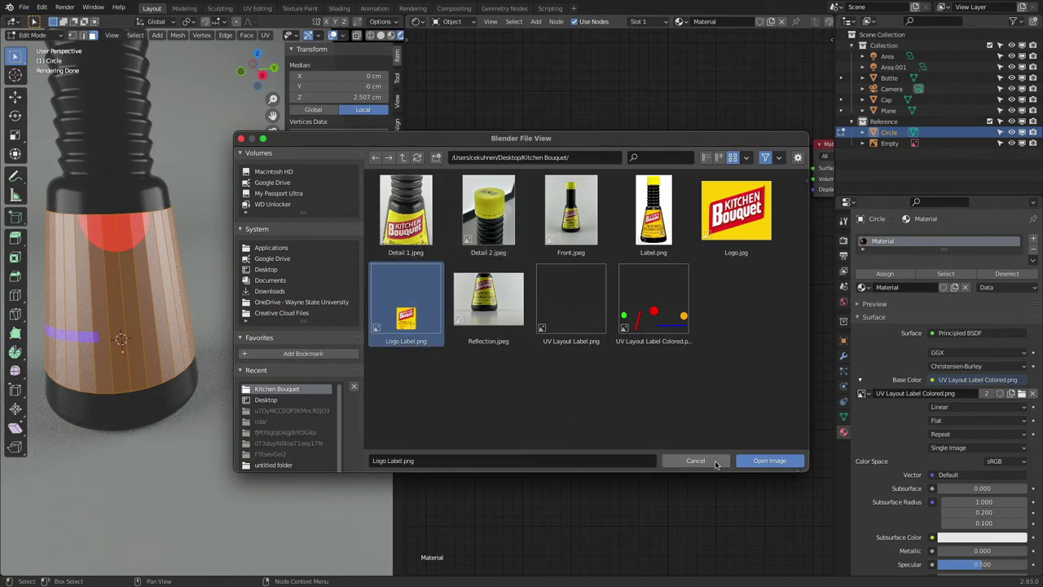
click(769, 460)
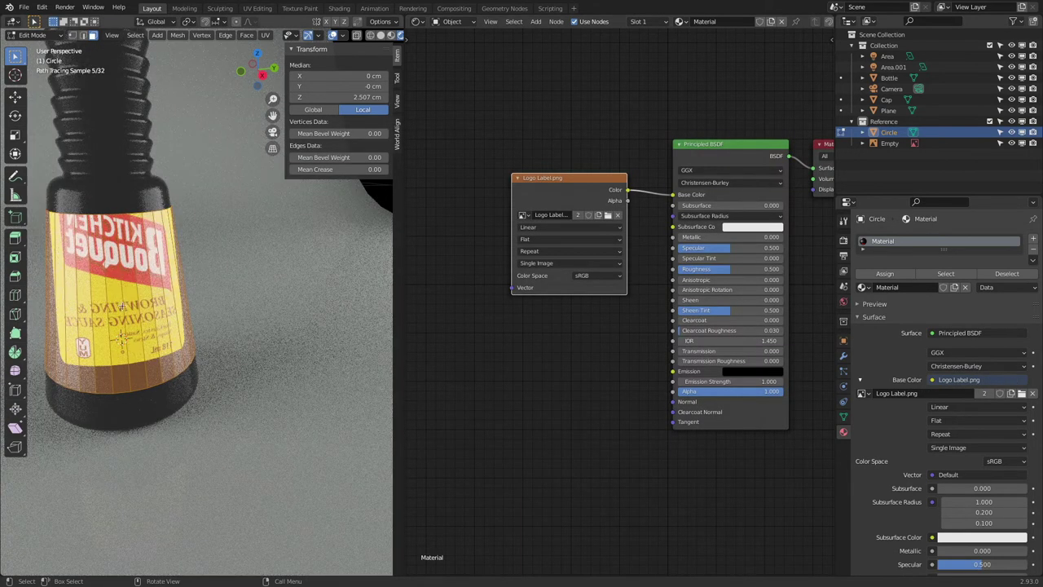
- Return to the UV Editor, mirror the label's UVs along the X axis, and view the bottle through the camera
click(416, 21)
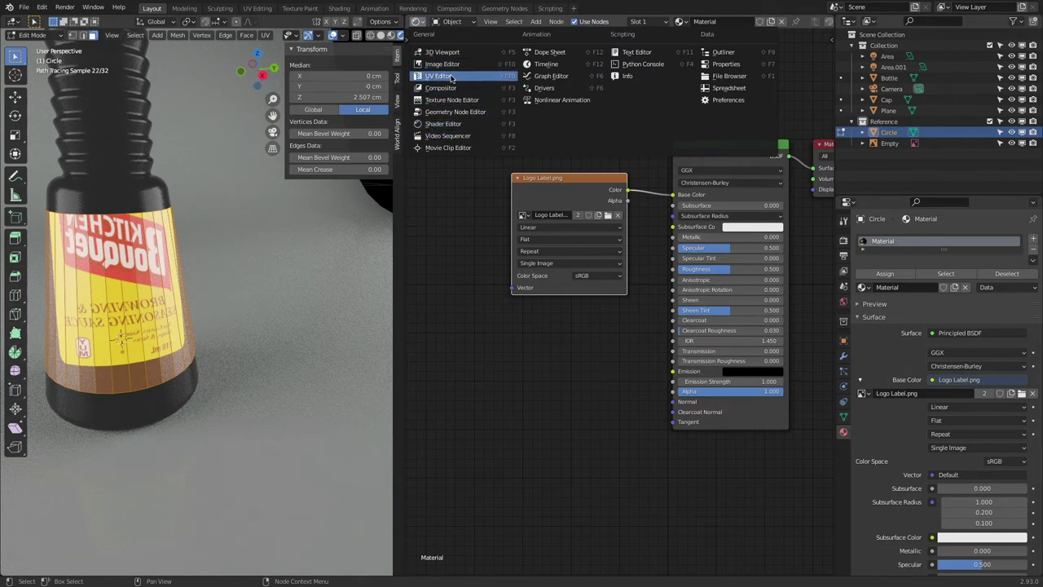
click(455, 76)
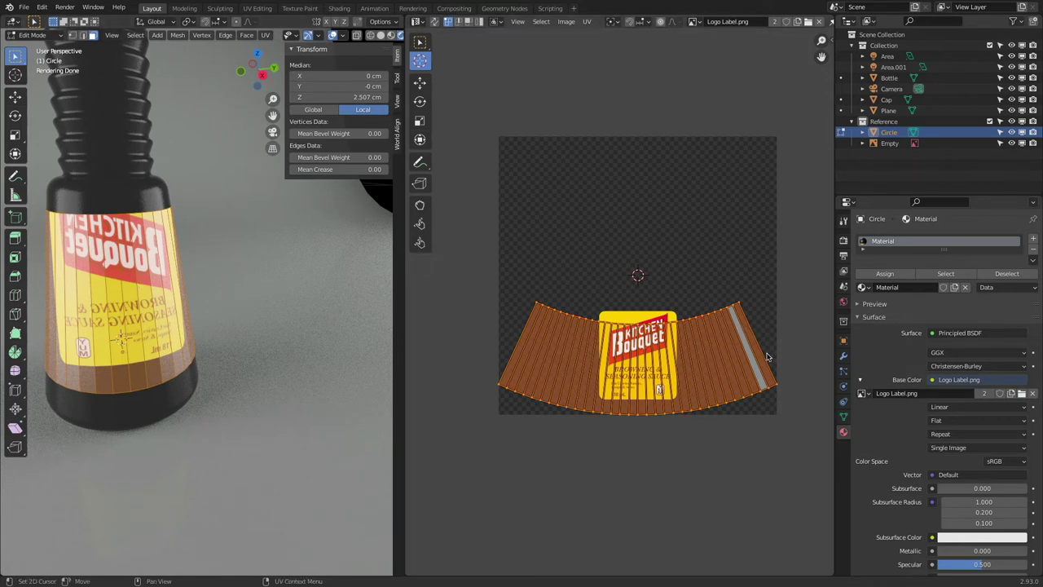
click(587, 22)
mouse_move(607, 45)
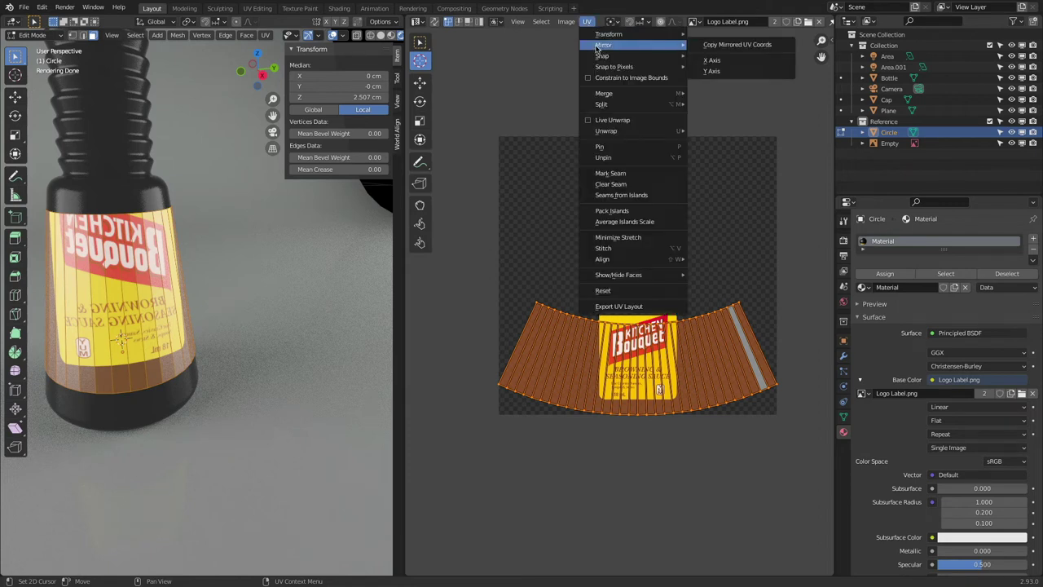
click(728, 62)
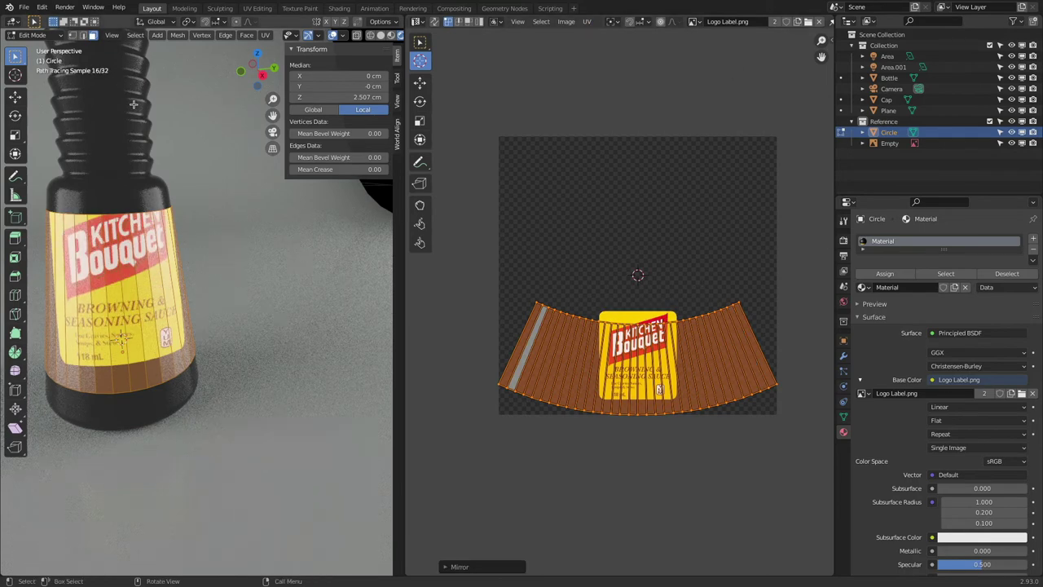
click(273, 131)
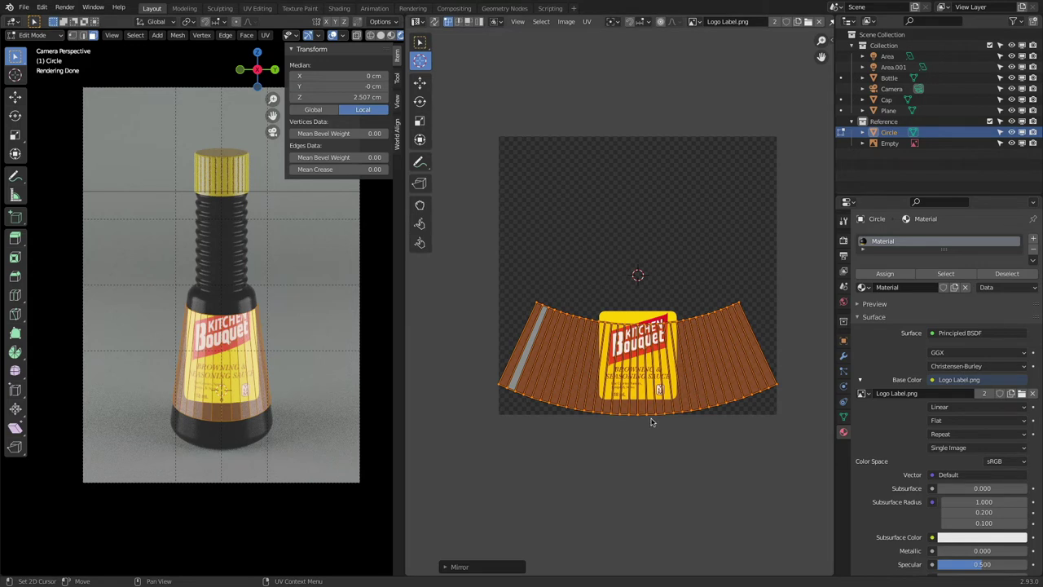
- Select the lower curved edge loop of the label's UVs and flatten it by scaling to 0 along Y
scroll(650, 419, up, 1)
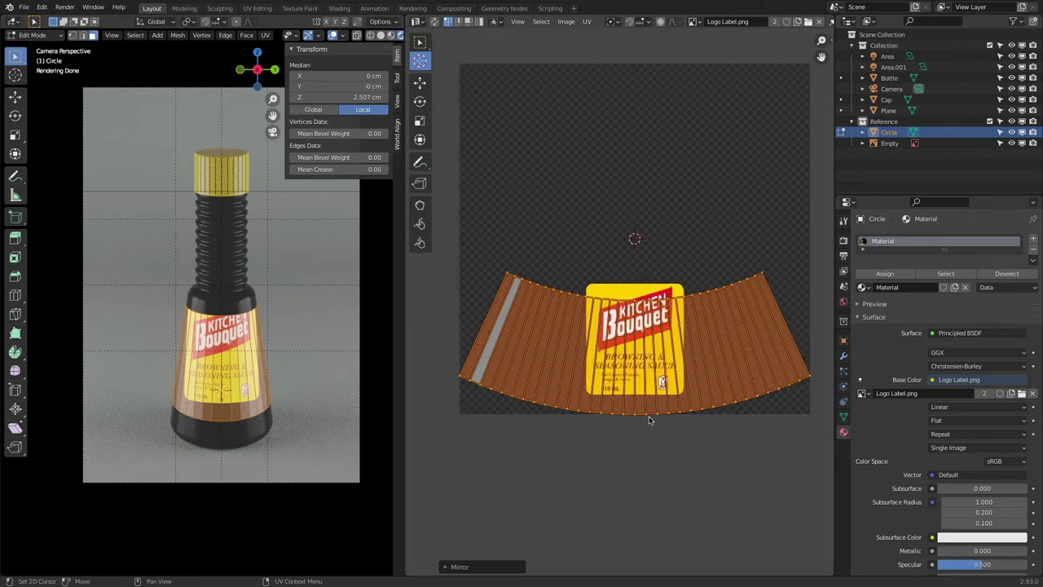
scroll(649, 420, up, 1)
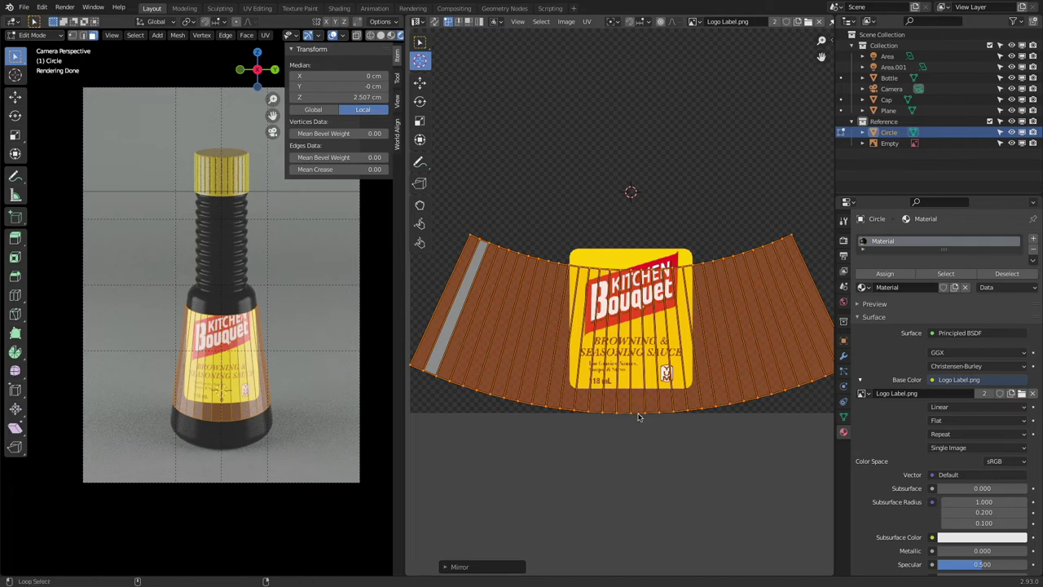
alt+click(638, 413)
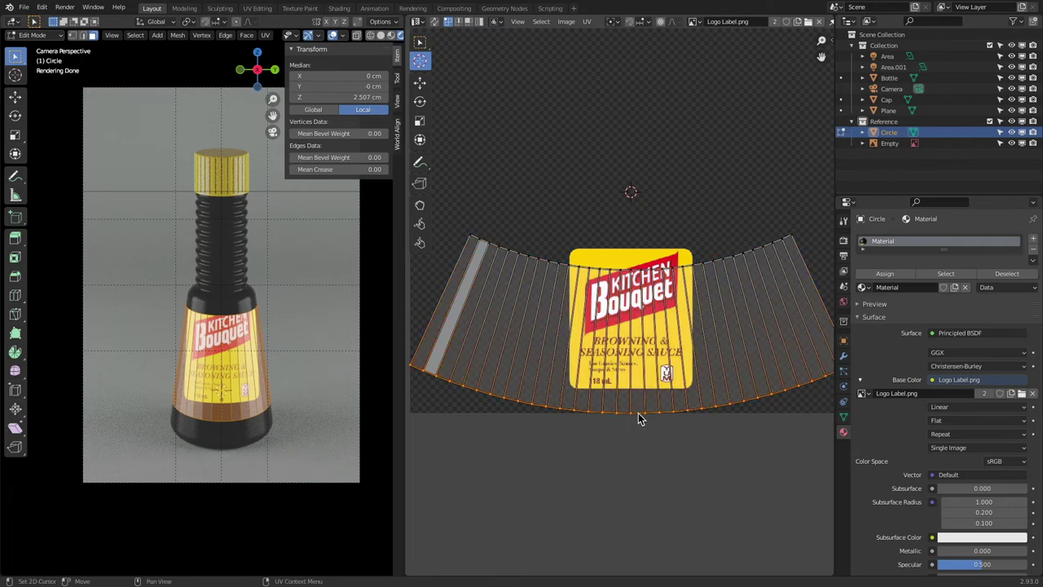
click(617, 23)
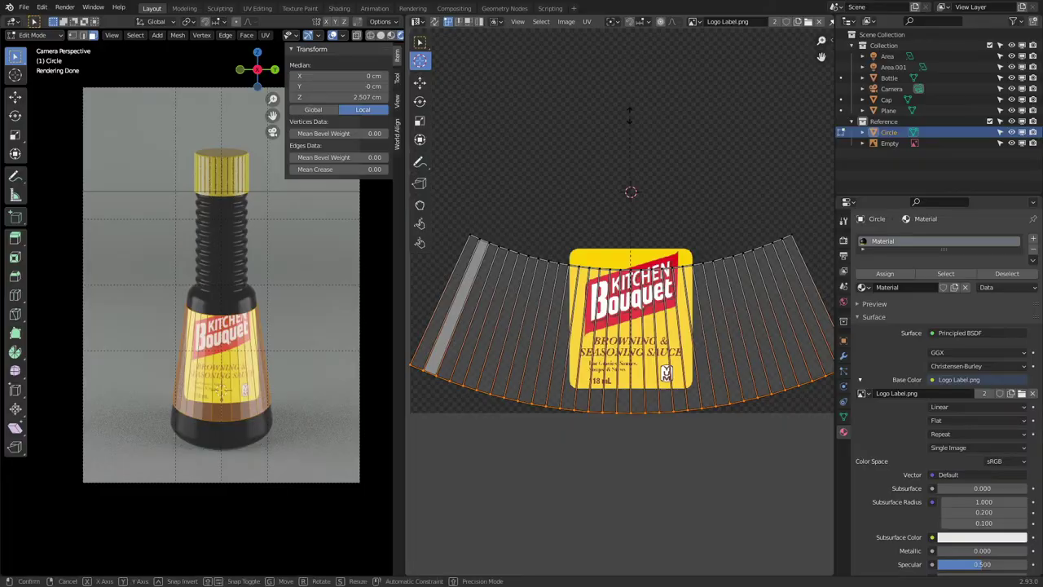
key(s)
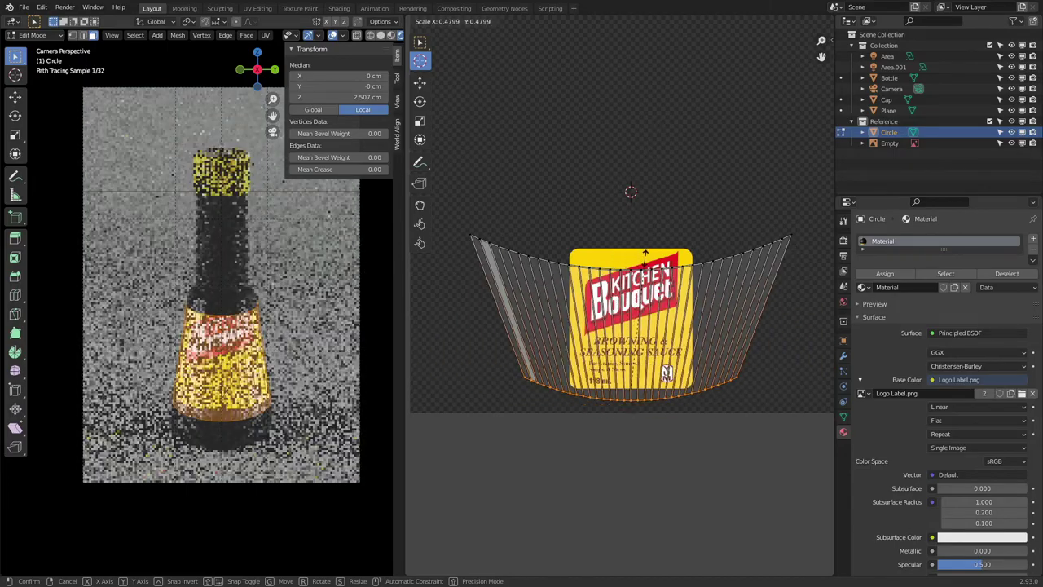
key(x)
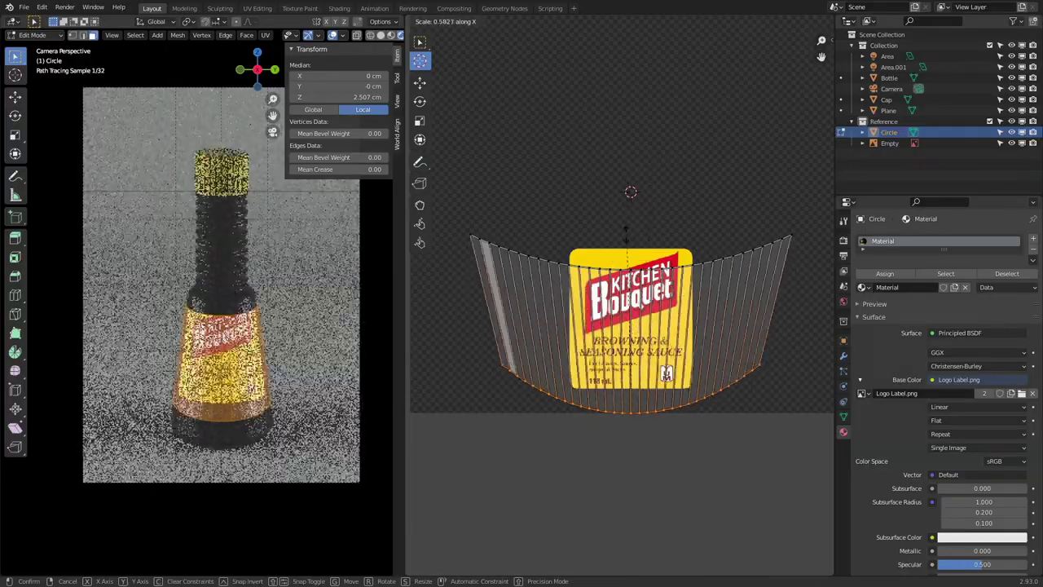
key(y)
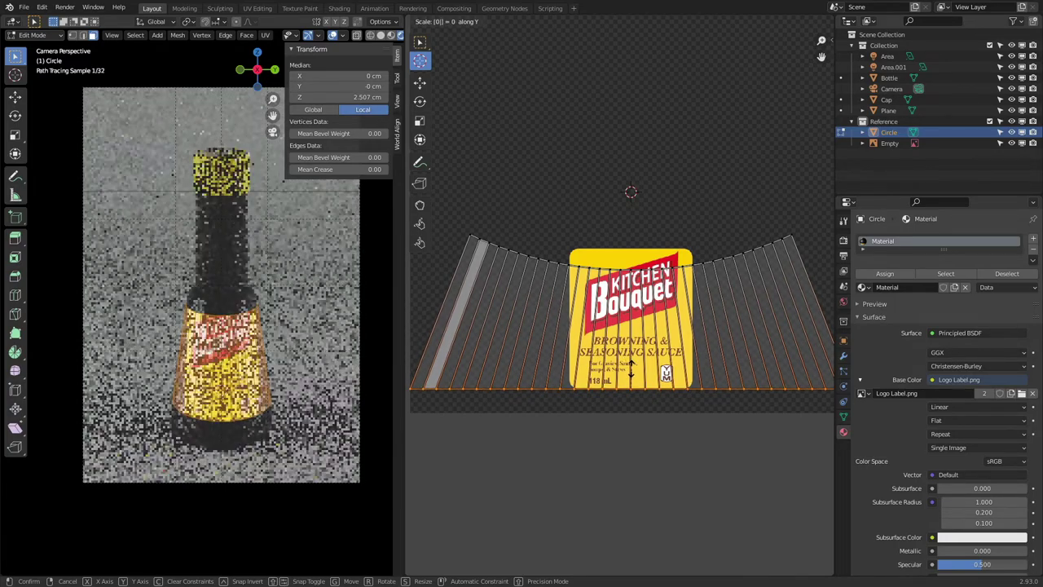
click(633, 374)
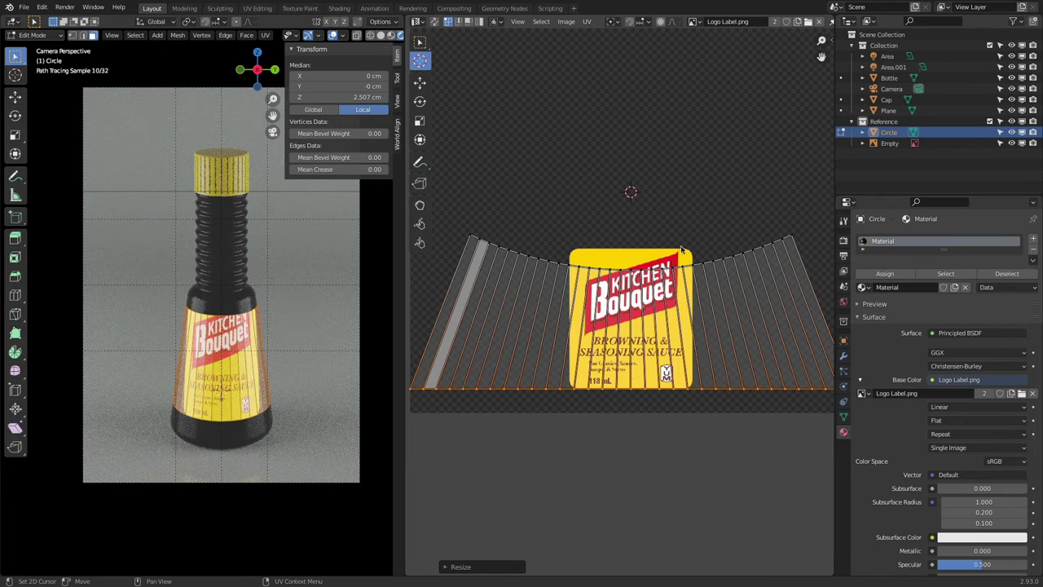
- Select the upper curved edge loop of the label's UVs and straighten it by scaling to 0 along Y
scroll(691, 268, up, 6)
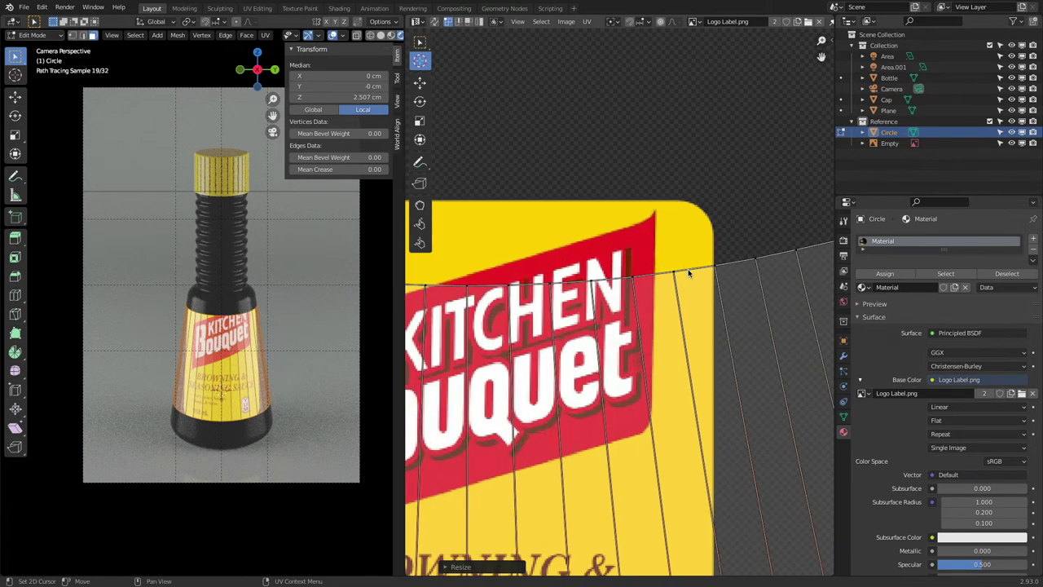
key(alt)
alt+click(690, 267)
scroll(691, 269, down, 6)
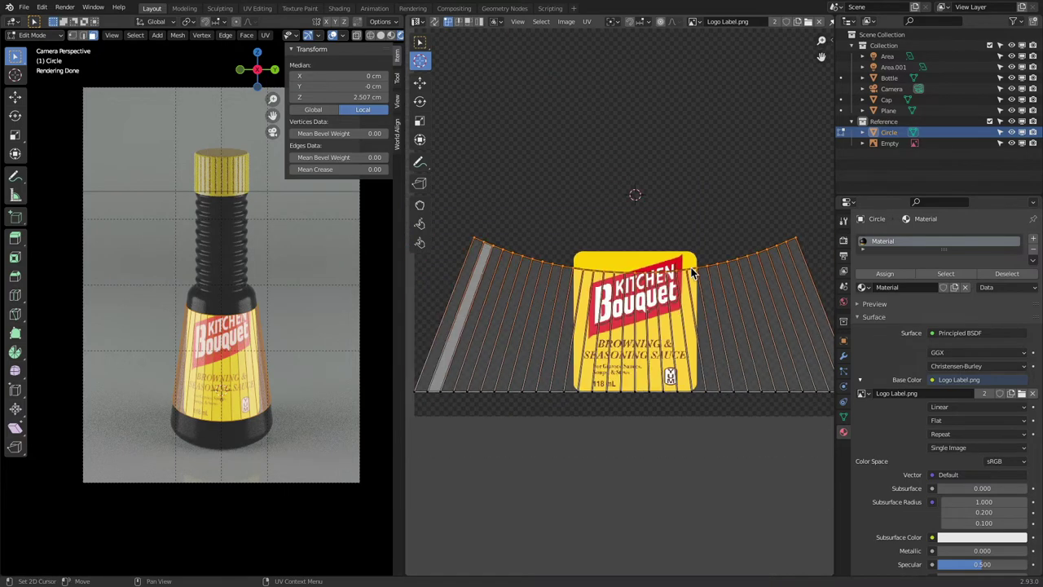
key(s)
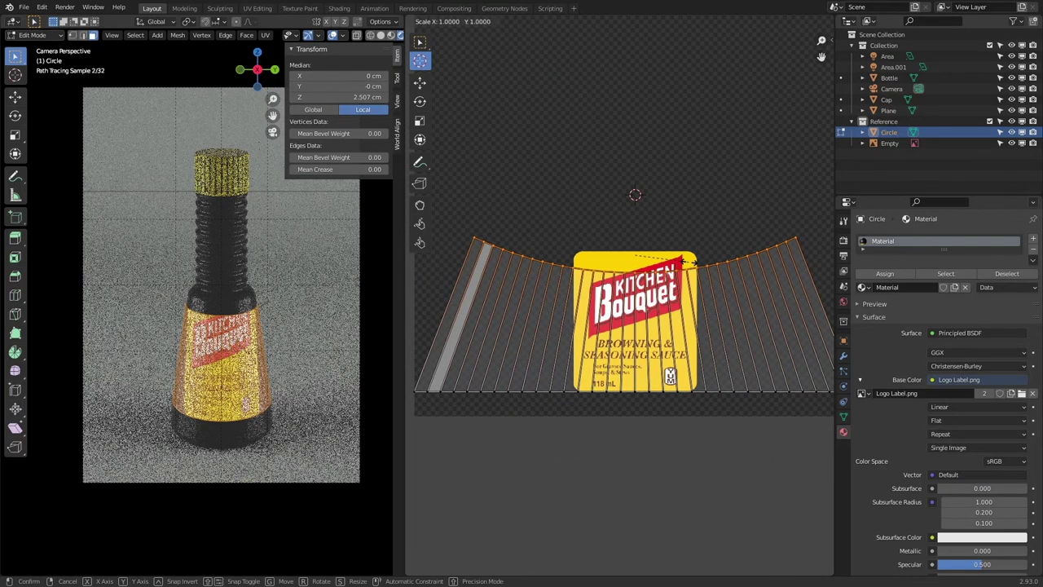
key(y)
key(0)
key(Return)
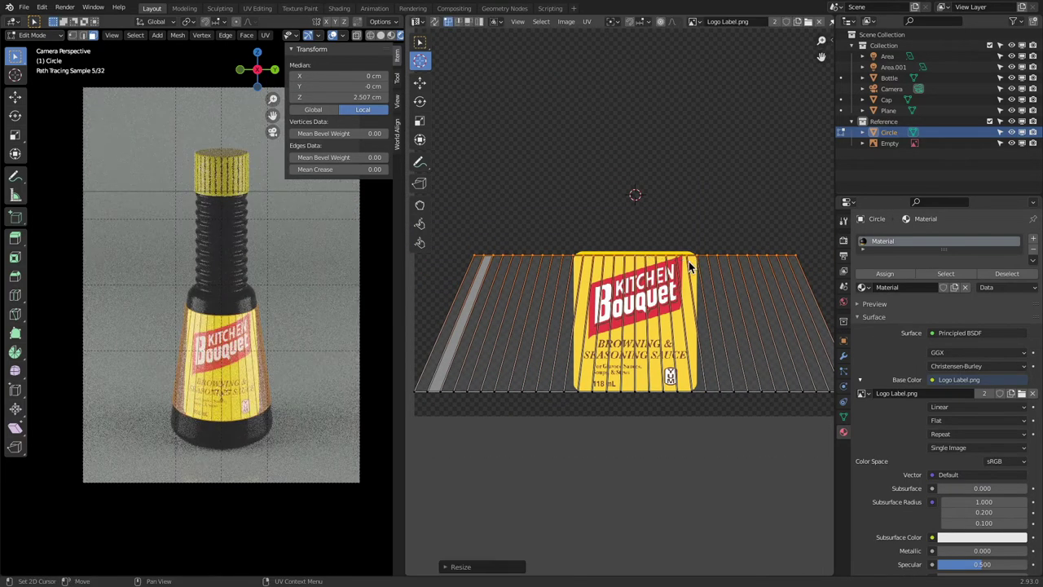
- Move the top row of the label's UVs up along Y by about 0.0124 to clear the logo image's top edge
scroll(758, 242, down, 1)
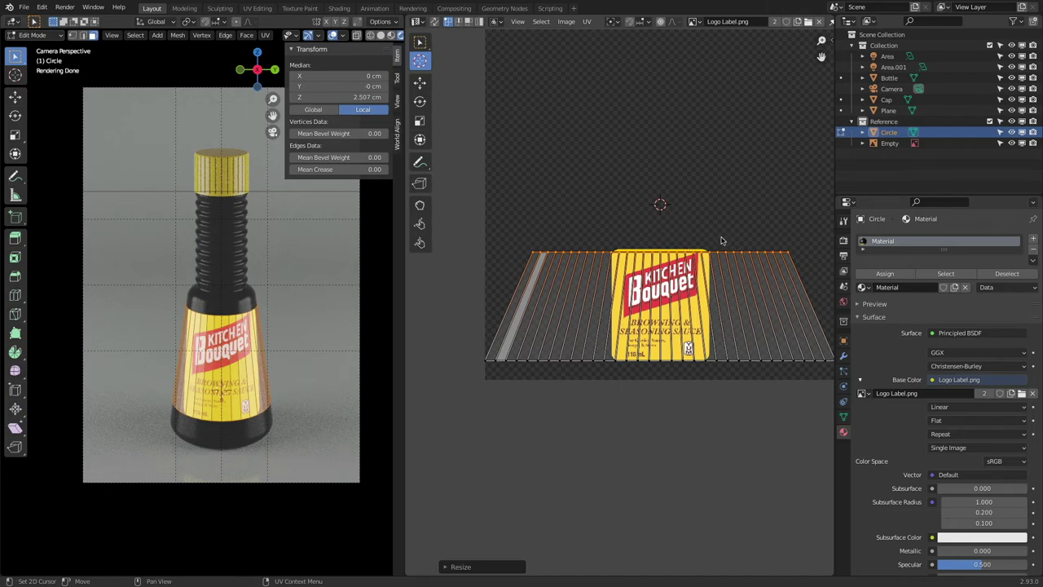
key(g)
key(y)
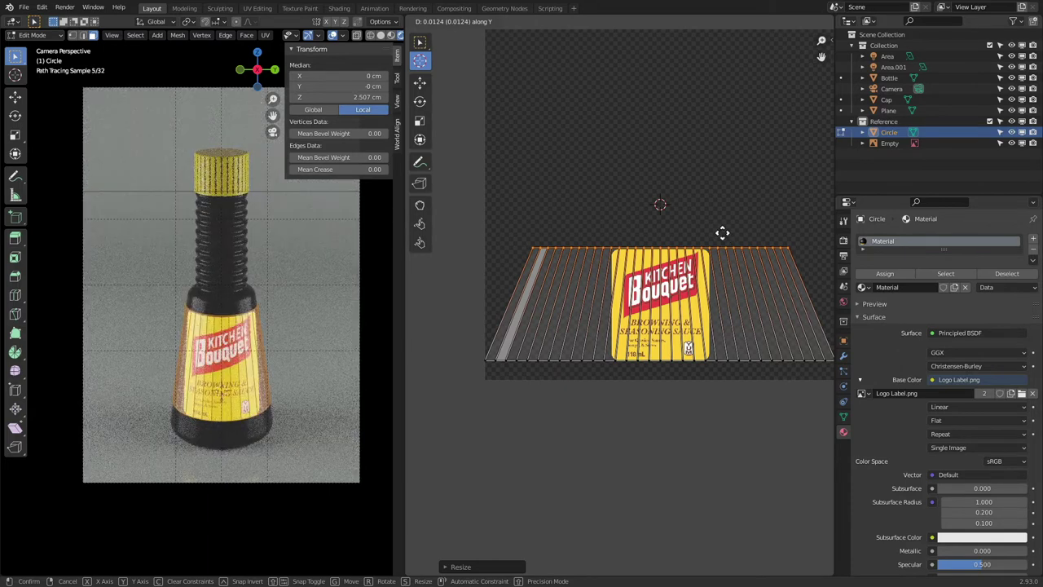
click(722, 233)
- Select the bottom edge row of the label's UVs and move it down along Y by about 0.0018
scroll(644, 370, up, 6)
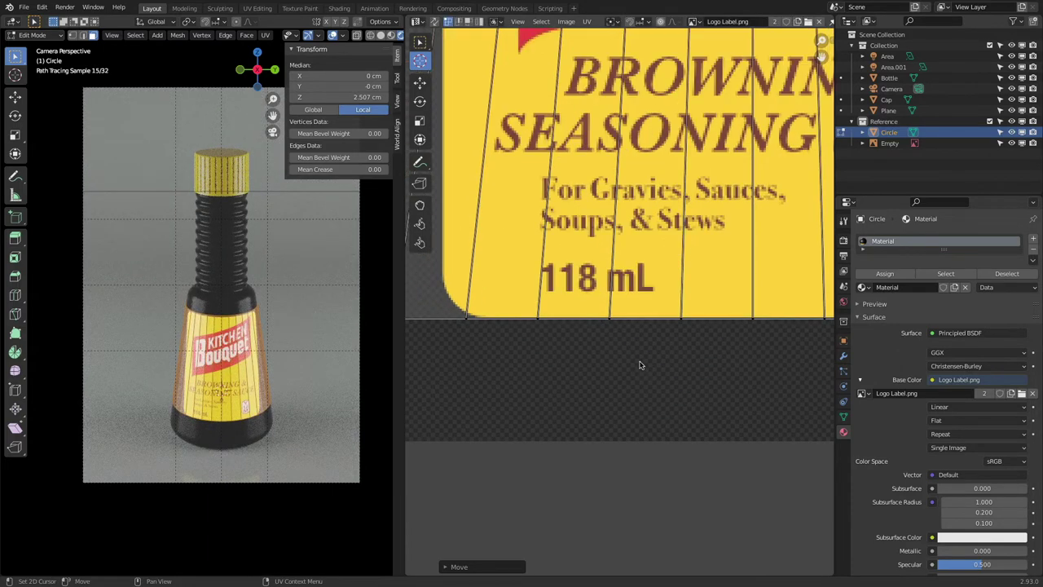
alt+click(569, 319)
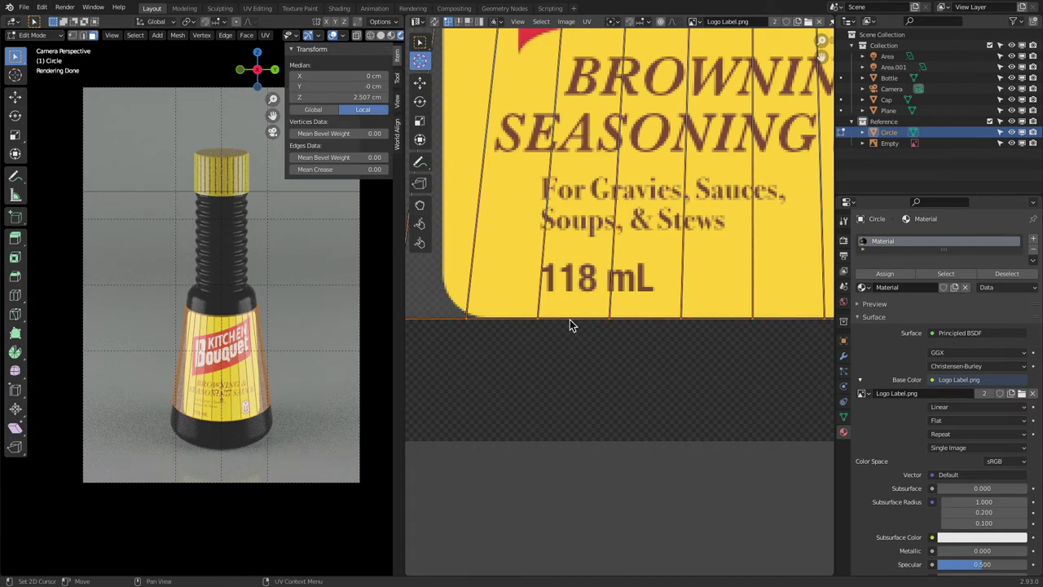
scroll(570, 320, down, 3)
scroll(569, 319, down, 2)
key(g)
key(y)
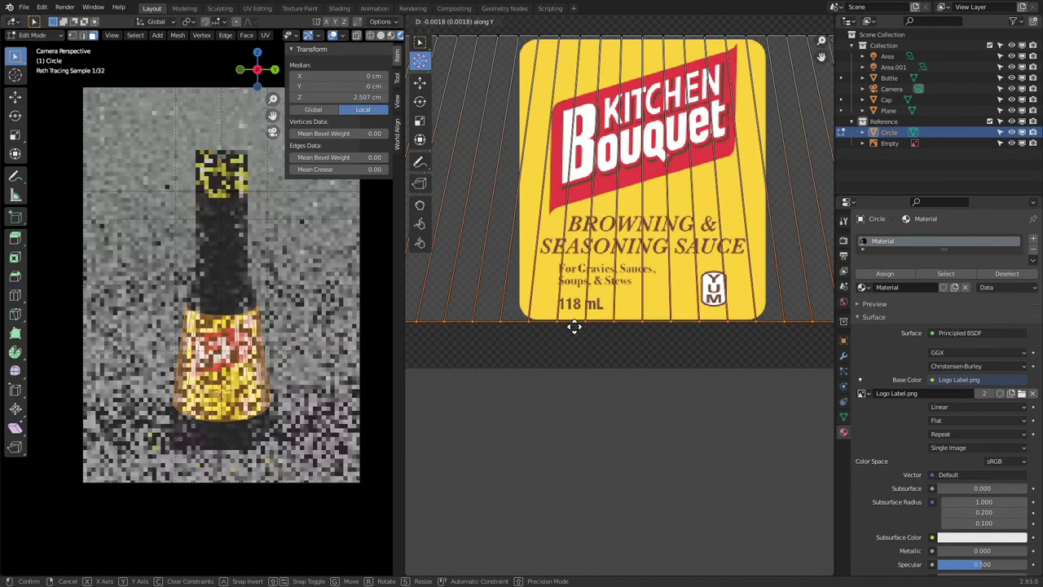
click(573, 326)
- Select the top UV row and scale it by about 1.36, so the tapered UV strip becomes a rectangle
scroll(574, 326, down, 4)
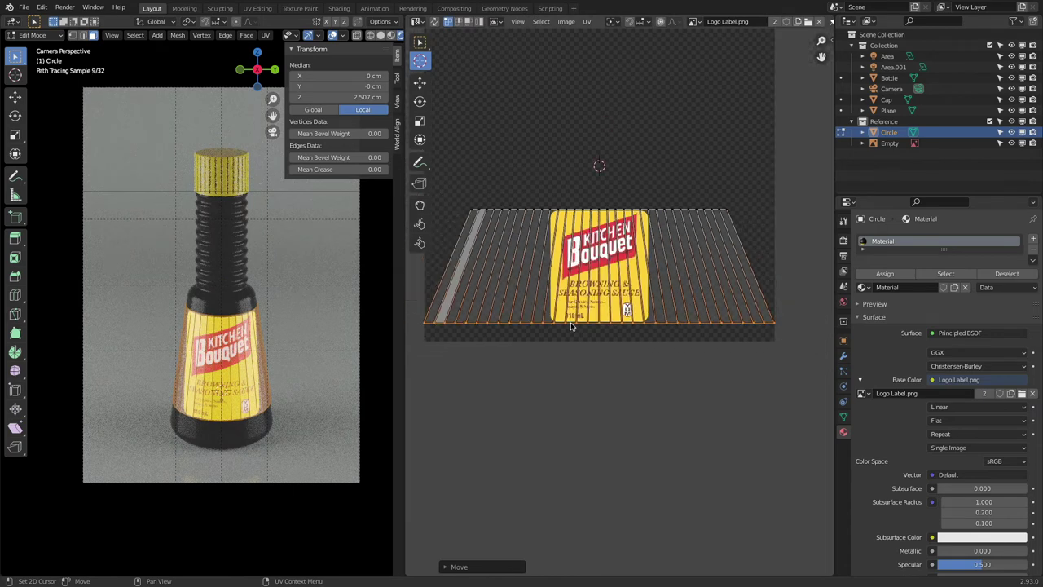
scroll(601, 230, up, 5)
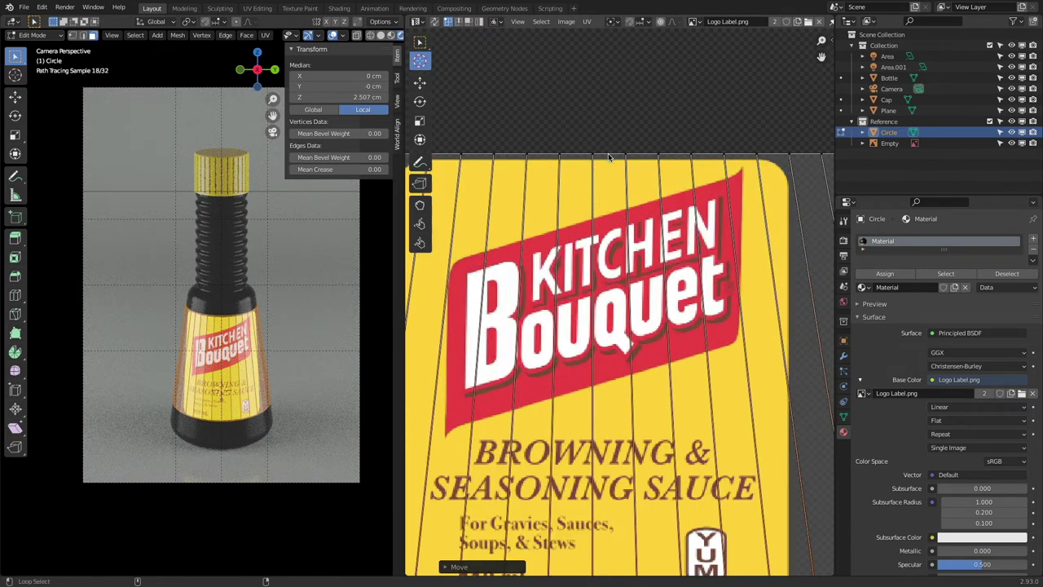
right_click(608, 153)
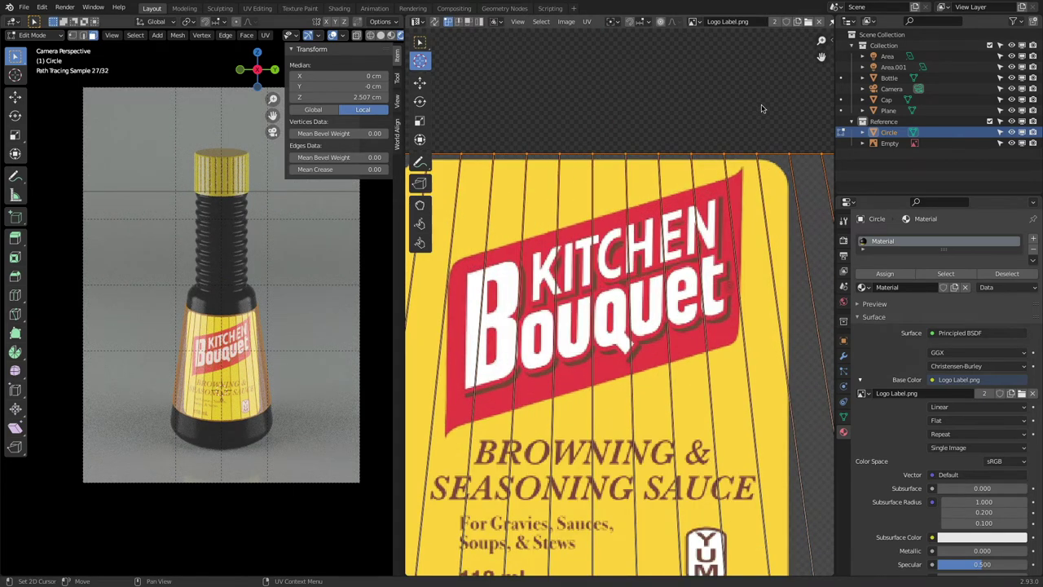
scroll(663, 143, down, 2)
scroll(663, 142, down, 3)
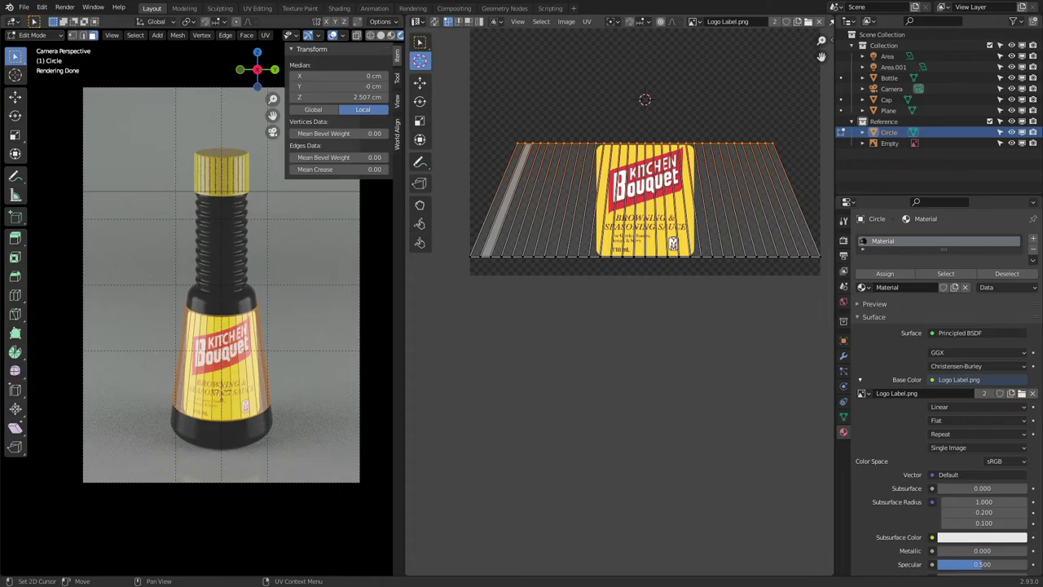
key(s)
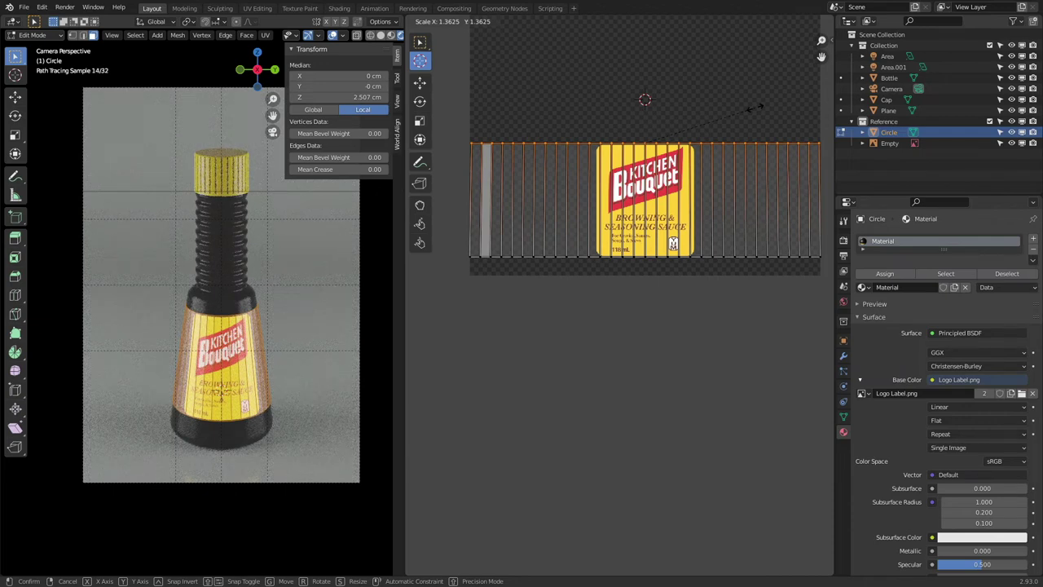
click(755, 107)
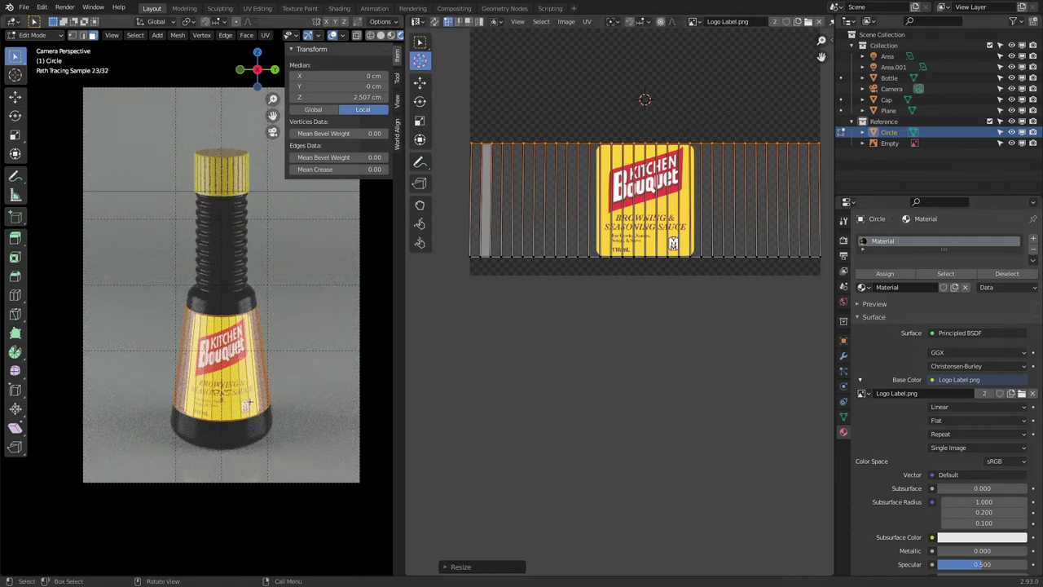
- Switch to Finder, preview Front.jpeg to compare the label's width on the real bottle, and return to Blender
scroll(255, 357, up, 6)
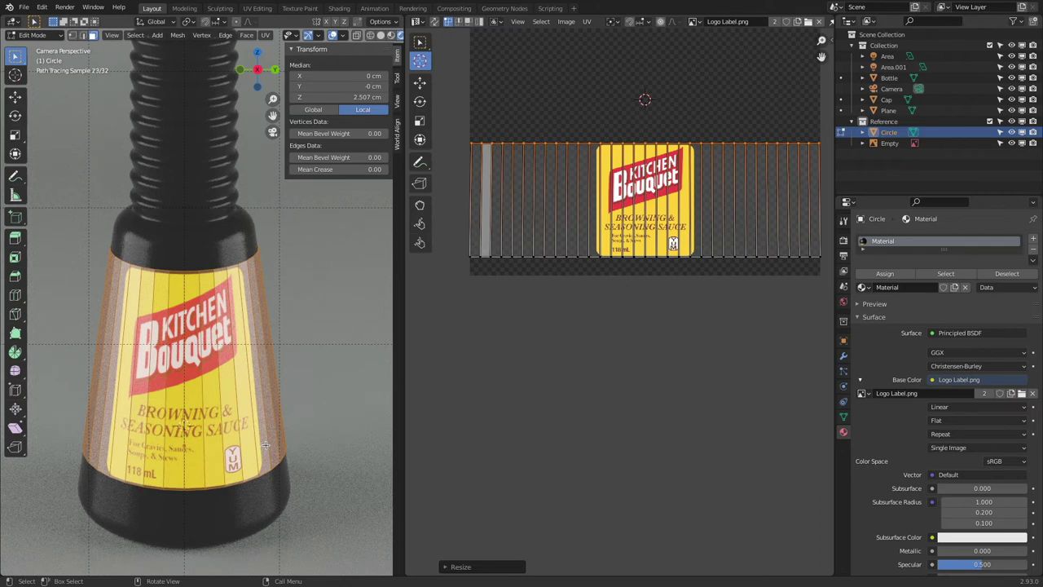
key(super+Tab)
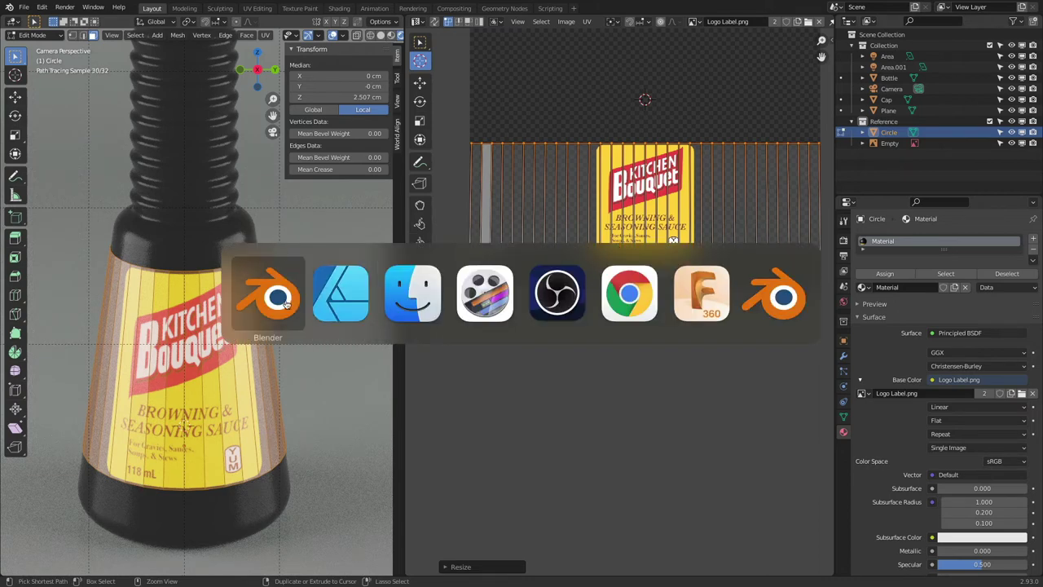
click(411, 285)
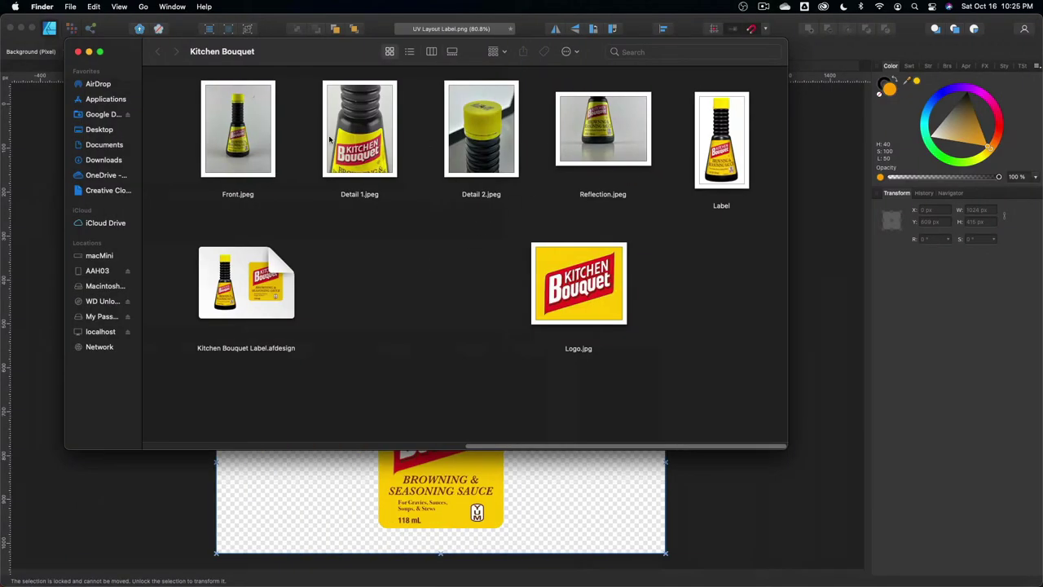
click(261, 126)
key(space)
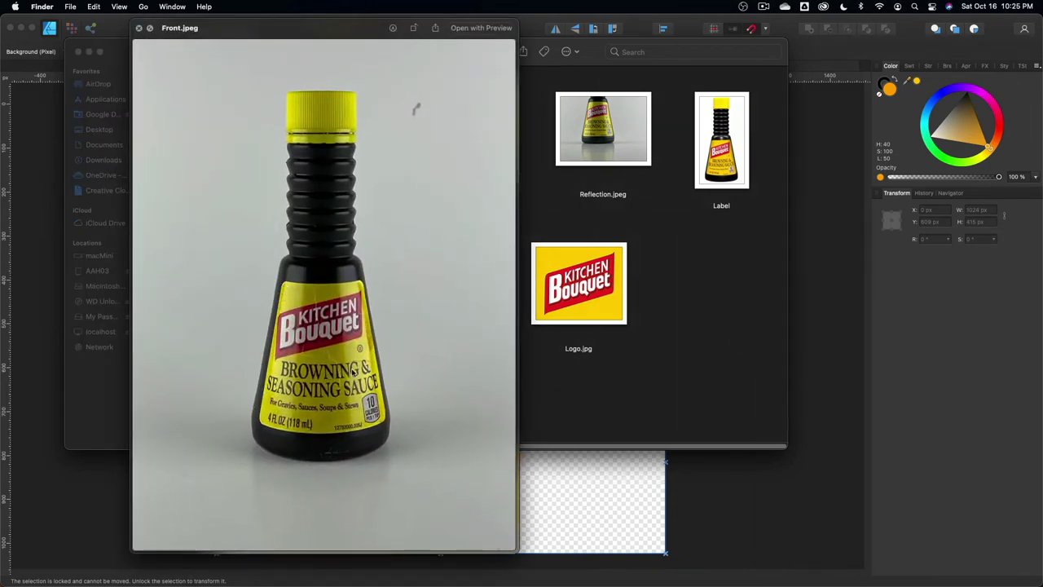
key(super+Tab)
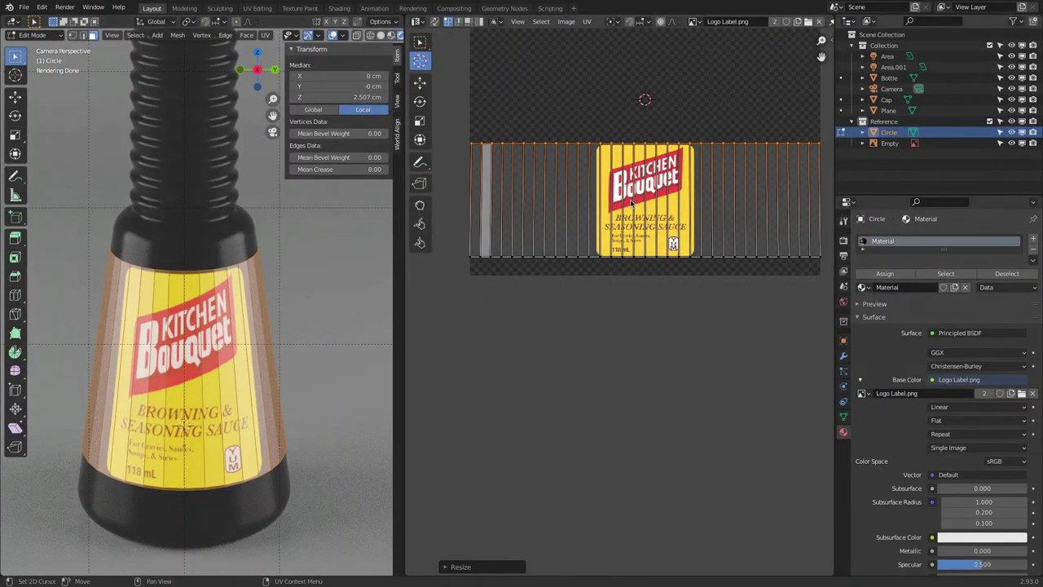
- Select the face strips the label covers across the bottle's front, and the bare strips on either side of it
click(93, 35)
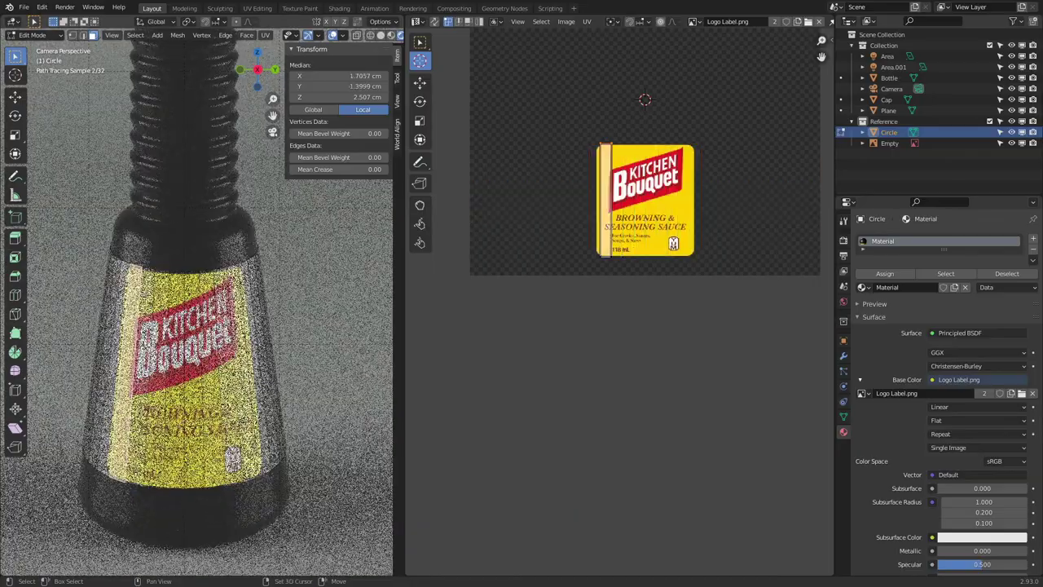
key(ctrl+KP_Add)
key(ctrl+KP_Add)
key(ctrl+KP_Add)
key(ctrl+KP_Add)
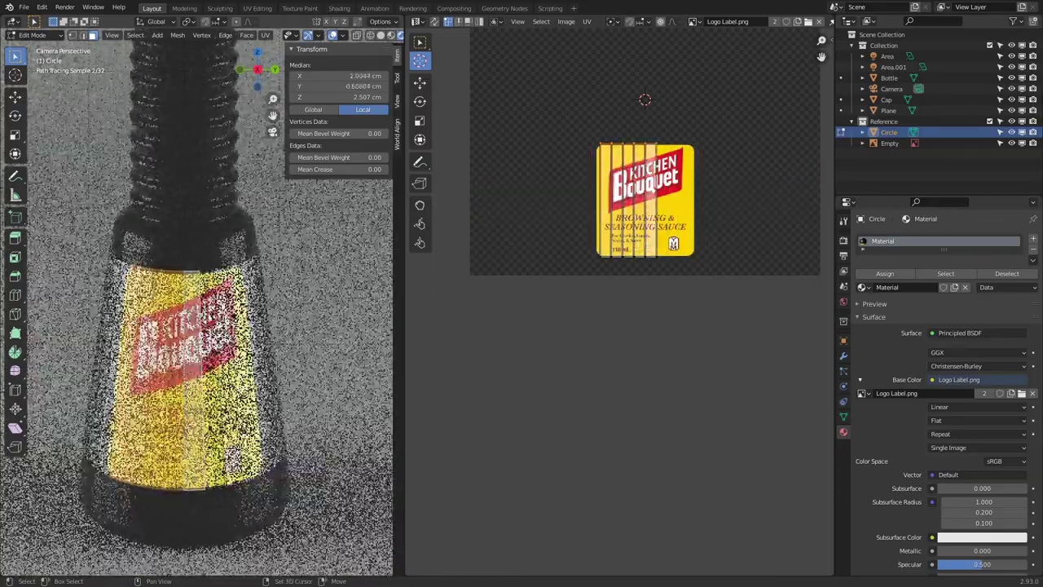
key(ctrl+KP_Add)
key(ctrl+KP_Add)
key(ctrl+KP_Add)
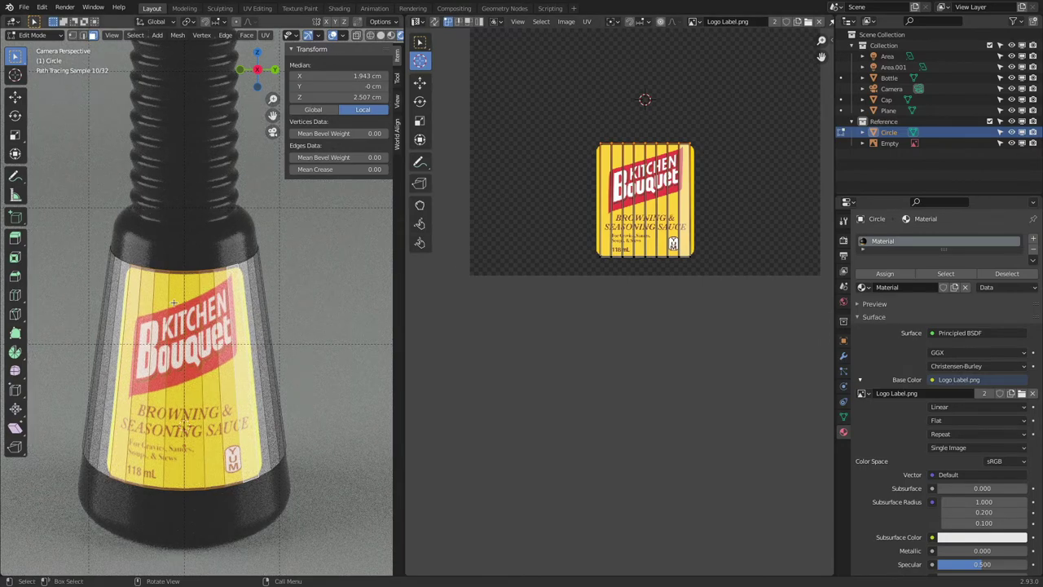
click(123, 277)
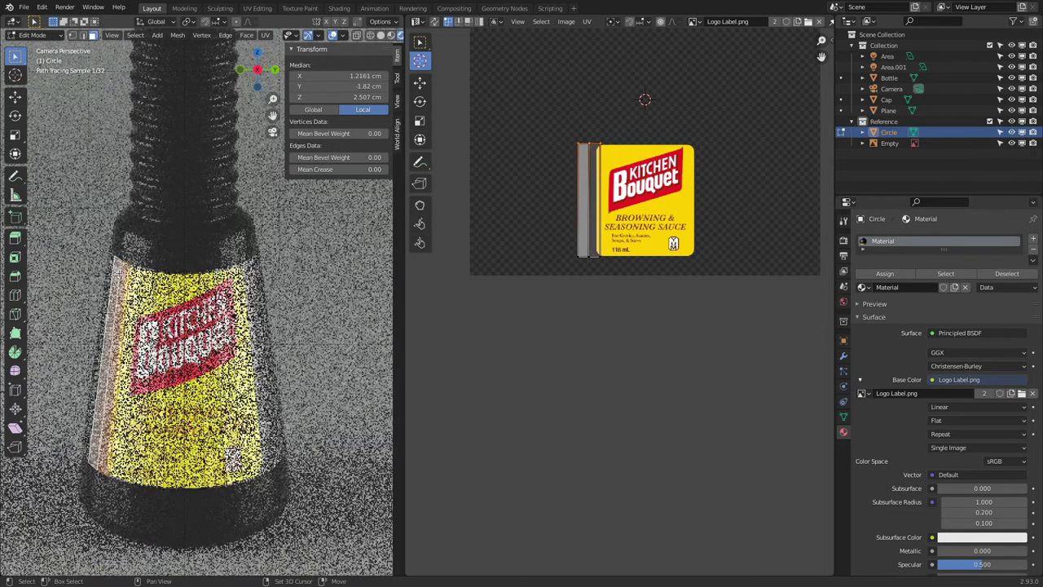
shift+click(257, 285)
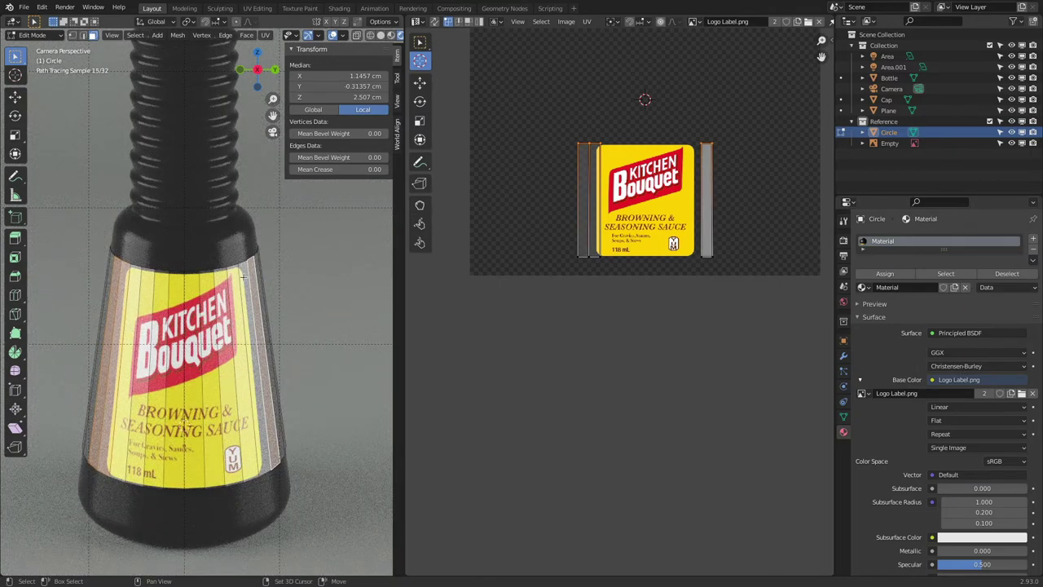
- Select all the label mesh's faces and UVs and scale the UVs along X to about 0.7
key(a)
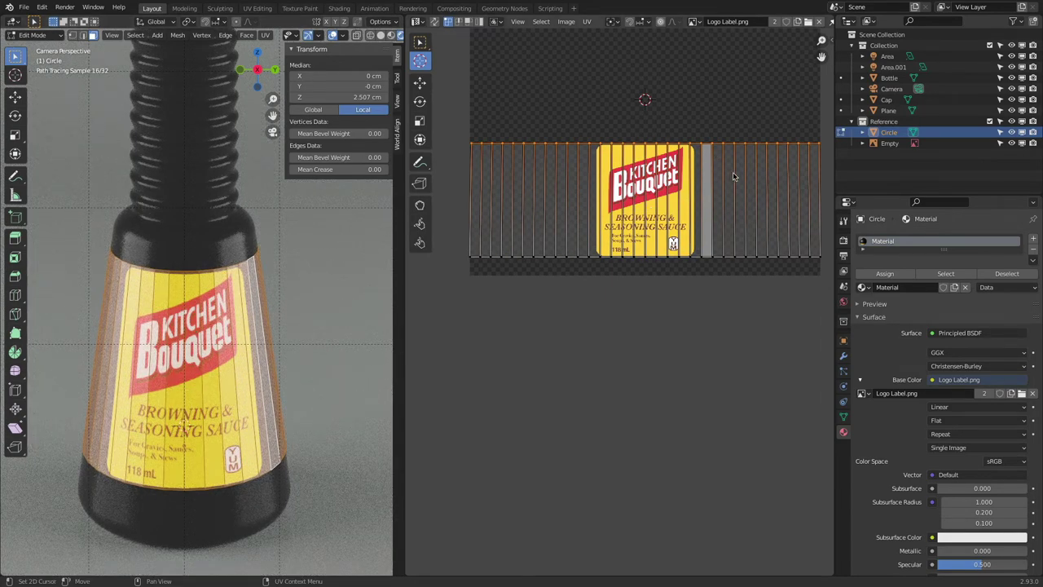
key(a)
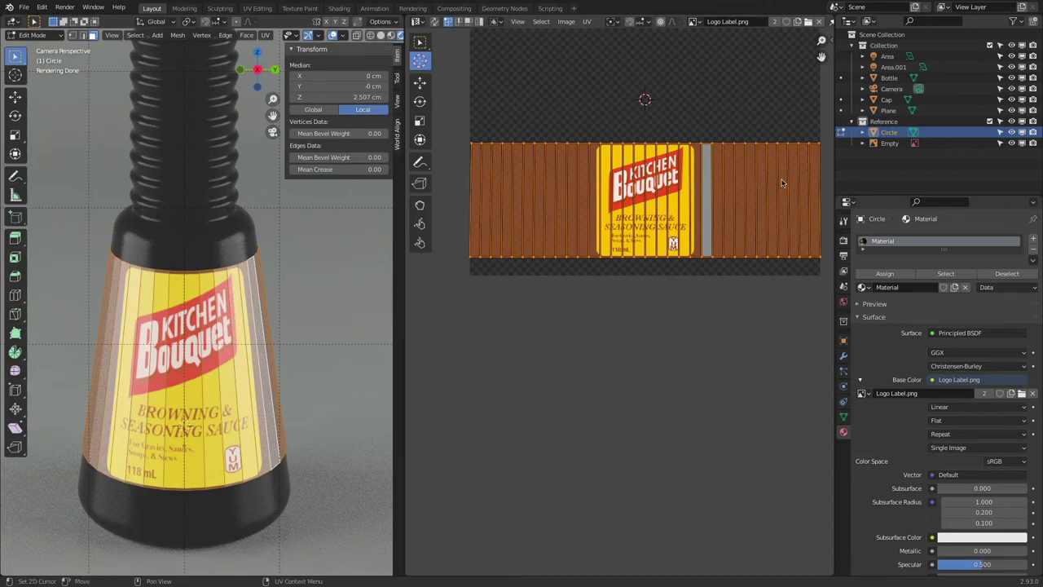
key(s)
key(x)
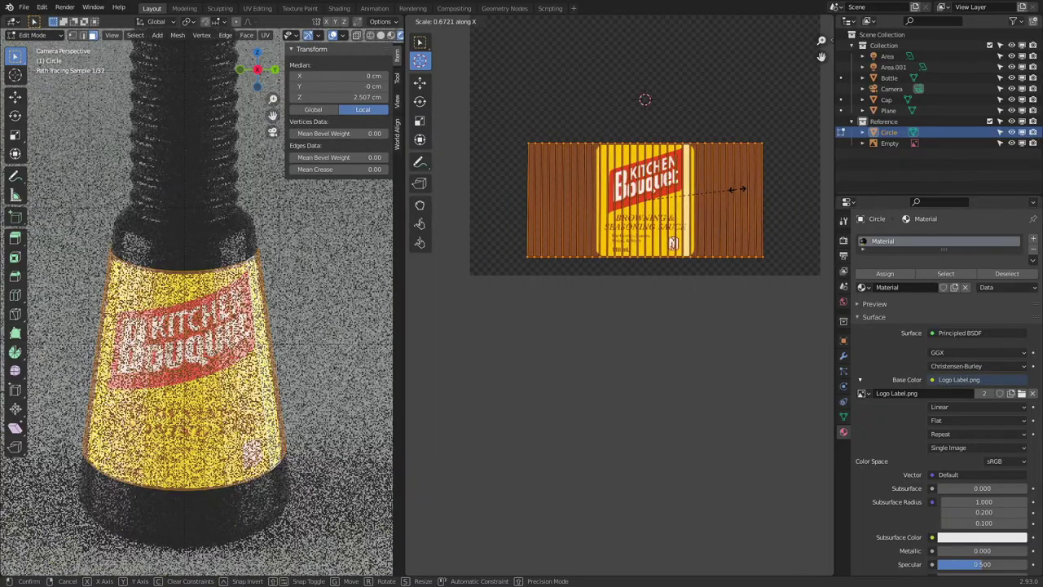
click(742, 189)
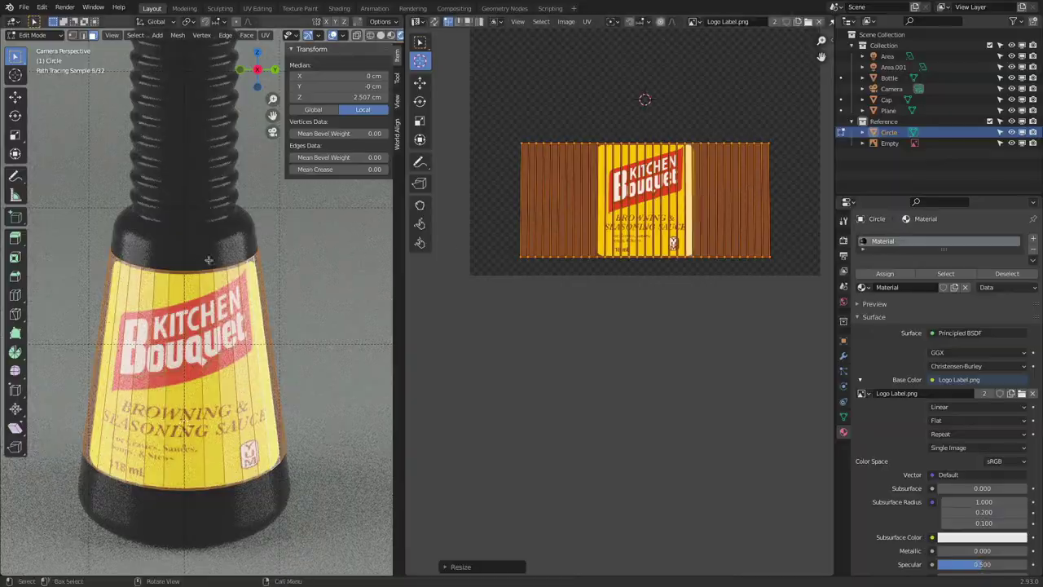
- Narrow the UVs along X to the logo image's width, wrapping the label around the whole bottle
middle_drag(208, 260, 245, 238)
scroll(252, 234, down, 5)
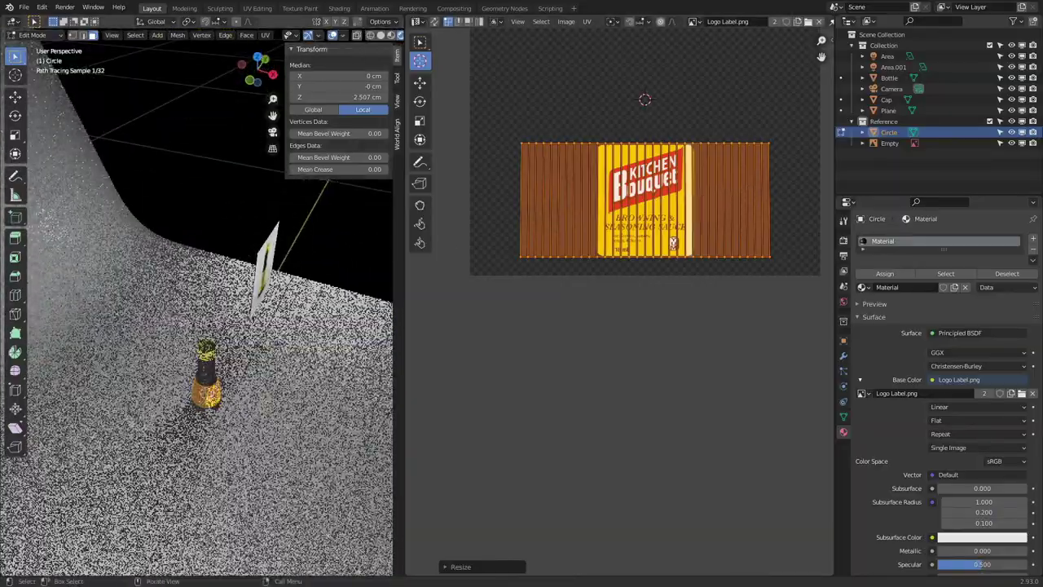
scroll(208, 343, up, 5)
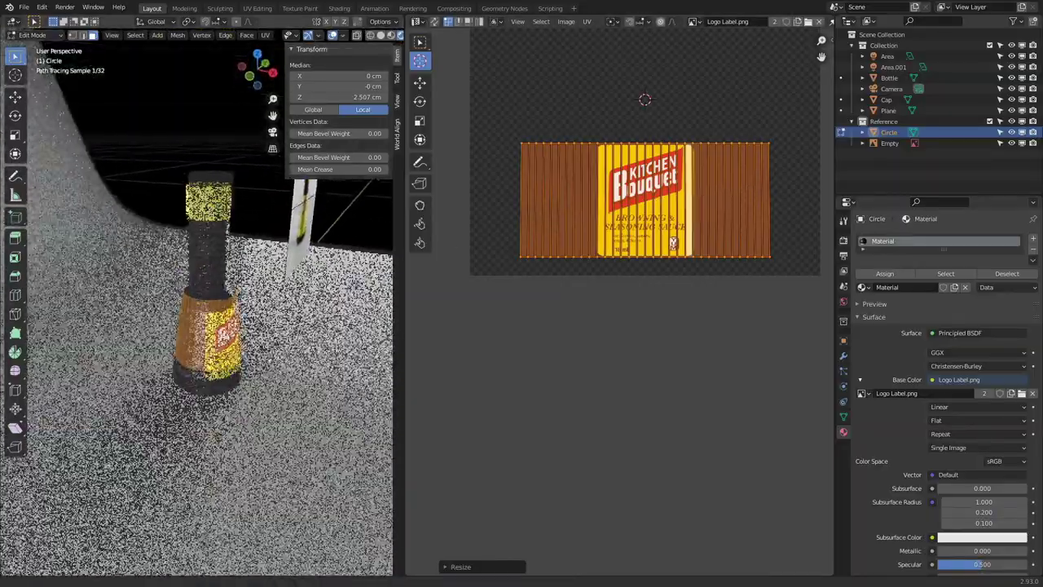
key(s)
key(x)
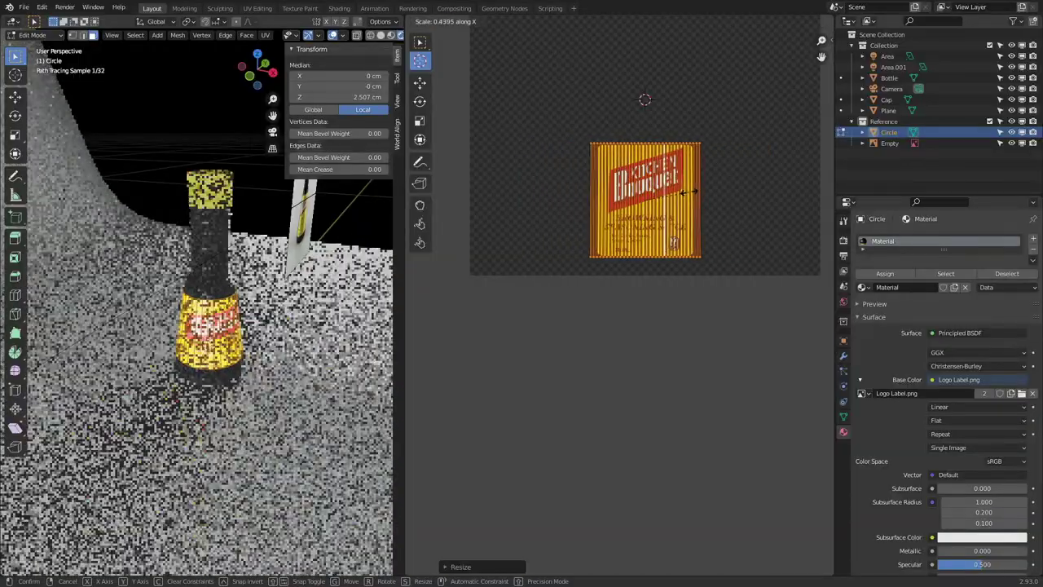
click(579, 178)
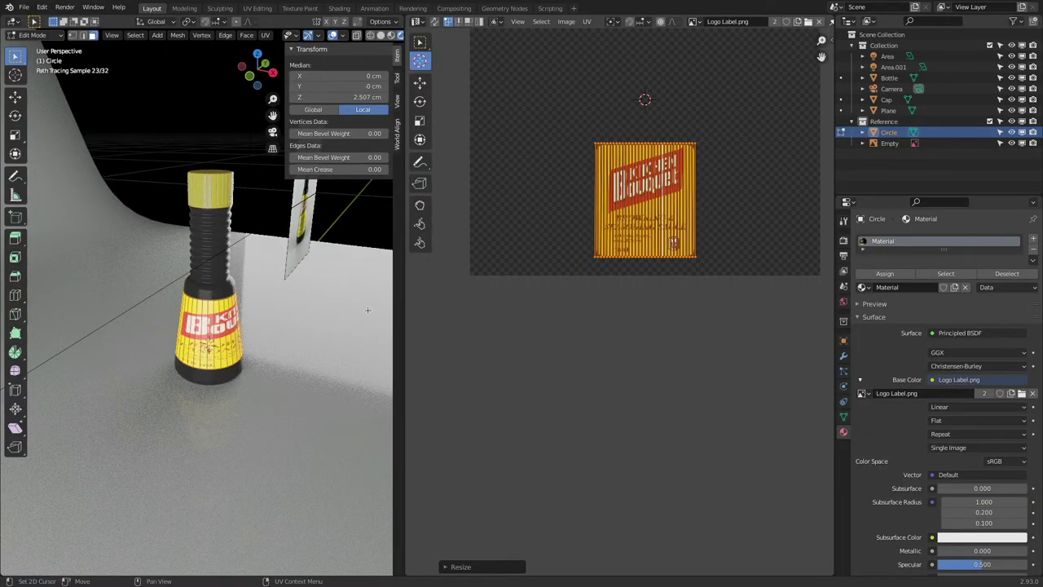
- Widen the UVs along X beyond the logo image, leaving the back of the bottle bare
middle_drag(368, 310, 338, 291)
middle_drag(262, 290, 390, 241)
key(s)
key(x)
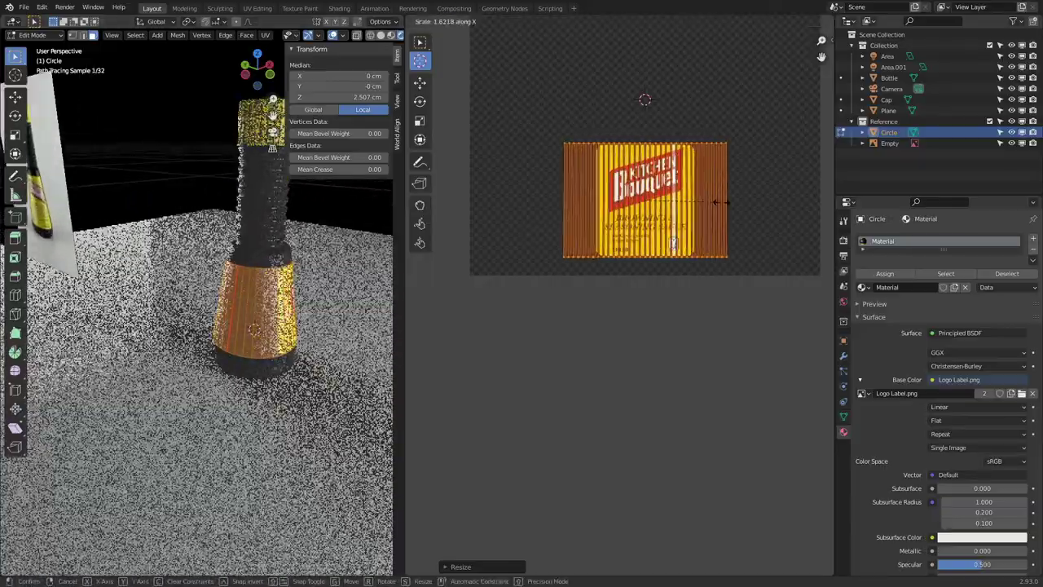
click(720, 204)
- Return to the camera view and widen the UVs further along X until the logo fits the bottle's front
middle_drag(244, 326, 271, 122)
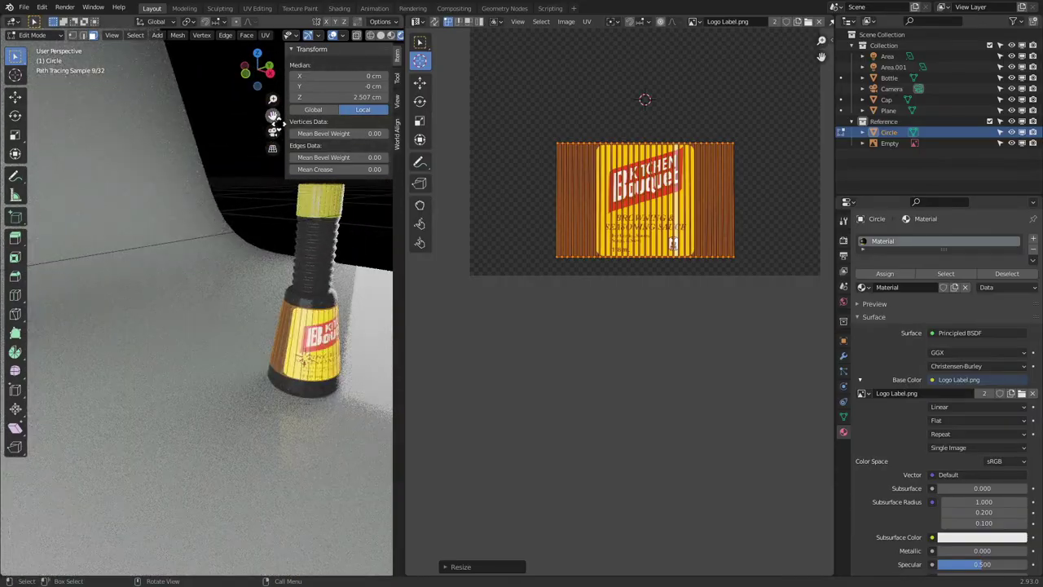
click(272, 131)
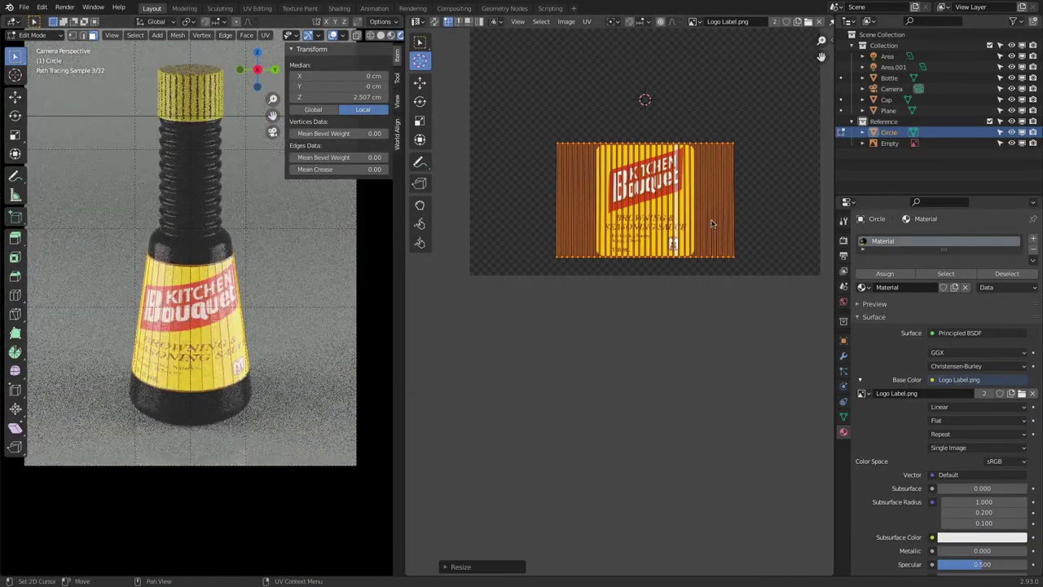
key(s)
key(x)
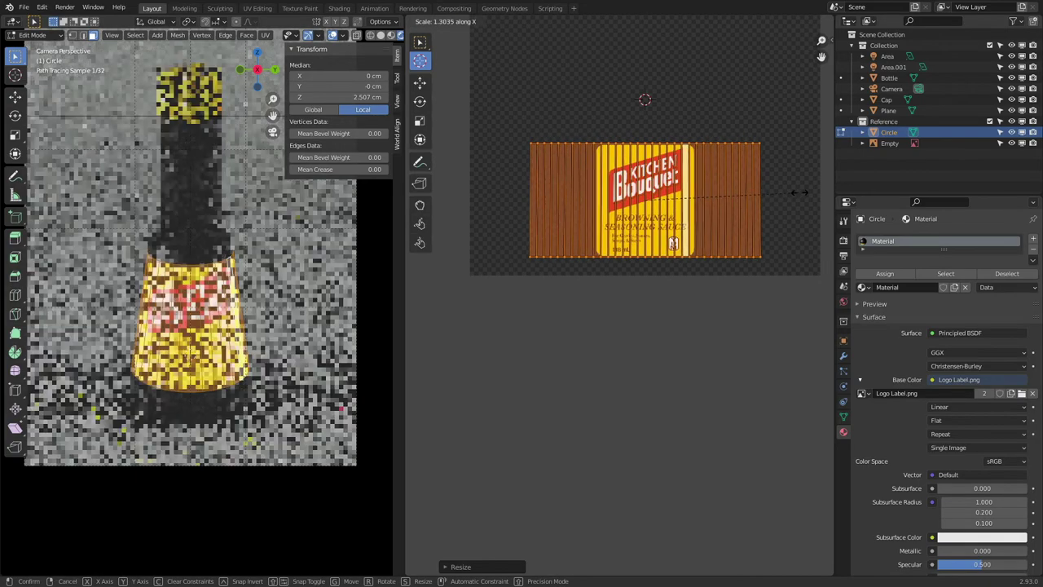
click(817, 190)
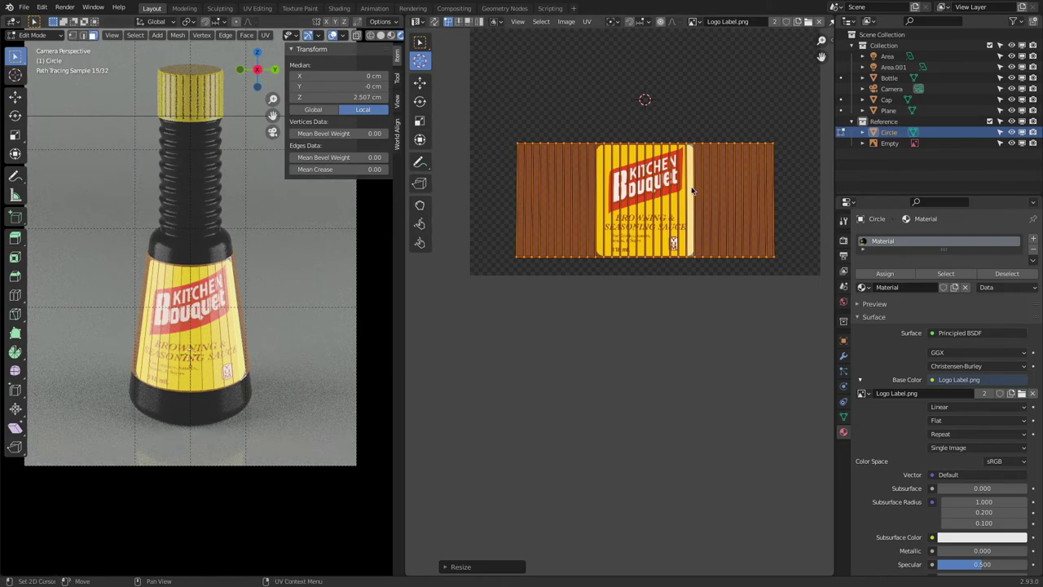
- Stretch the label's UVs slightly along Y past the logo image's upper and lower edges and return to Object Mode
key(s)
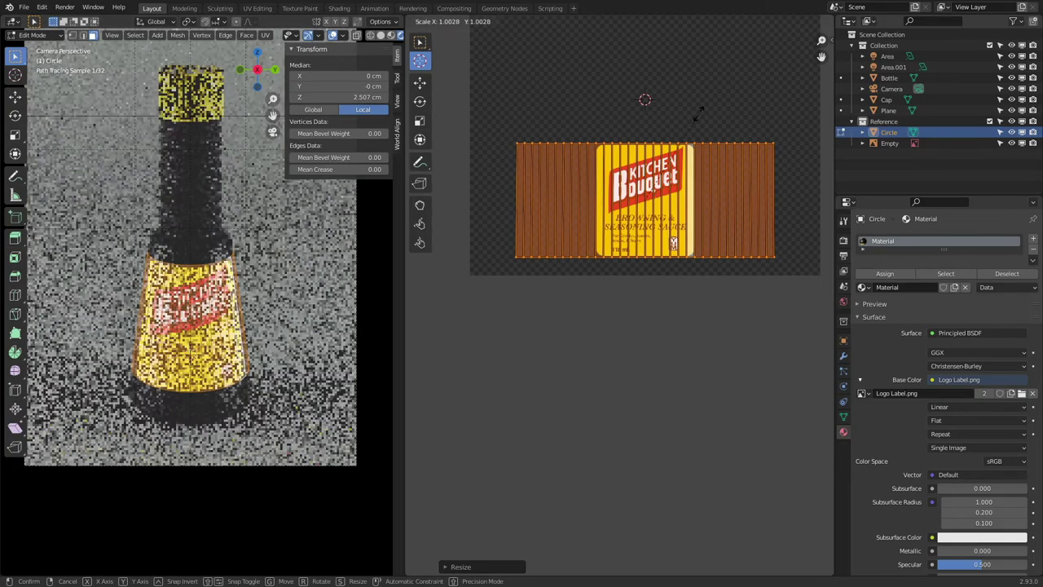
key(y)
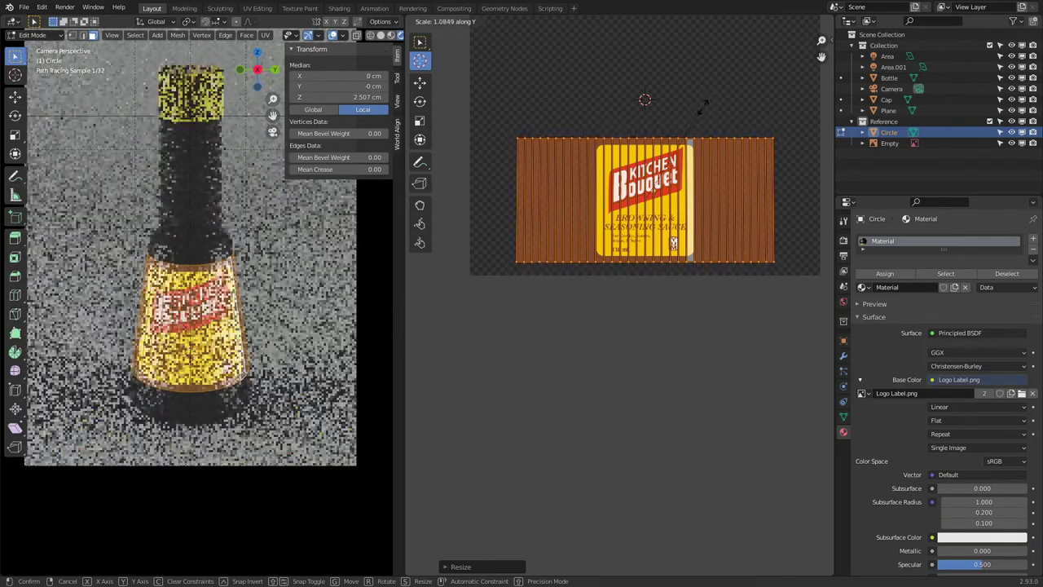
click(705, 106)
key(Tab)
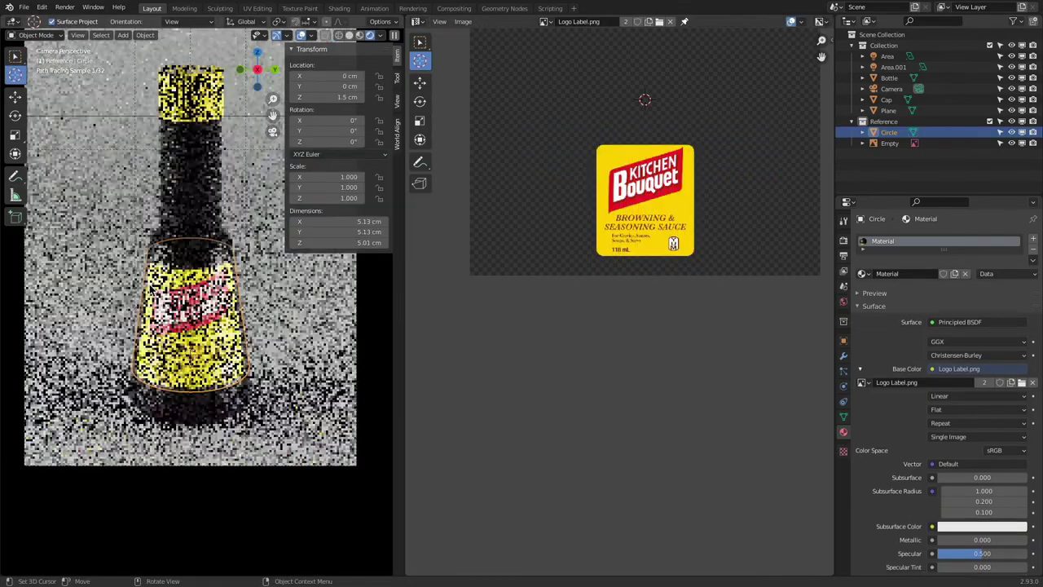
click(32, 35)
click(37, 53)
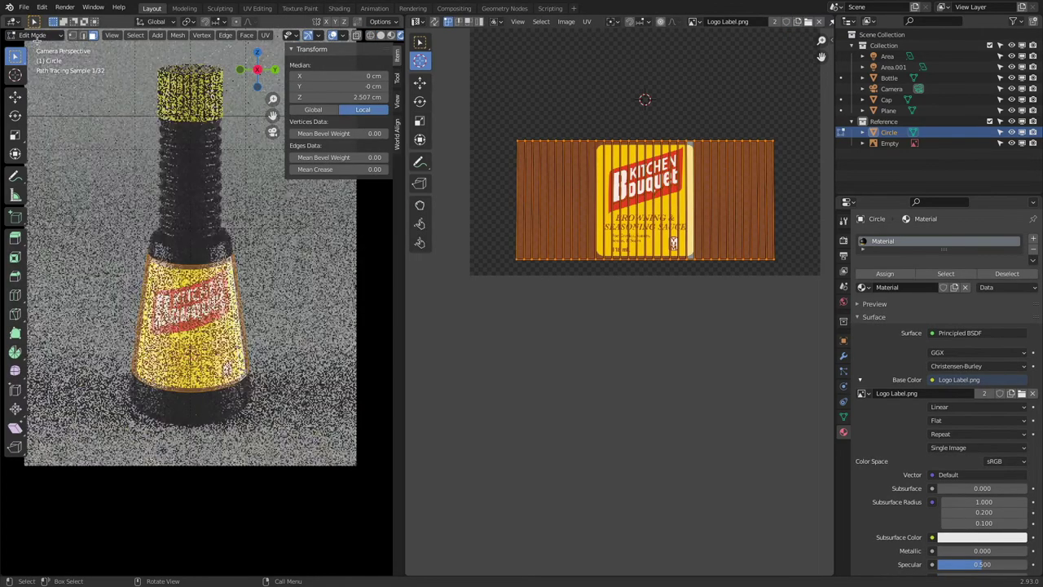
click(34, 36)
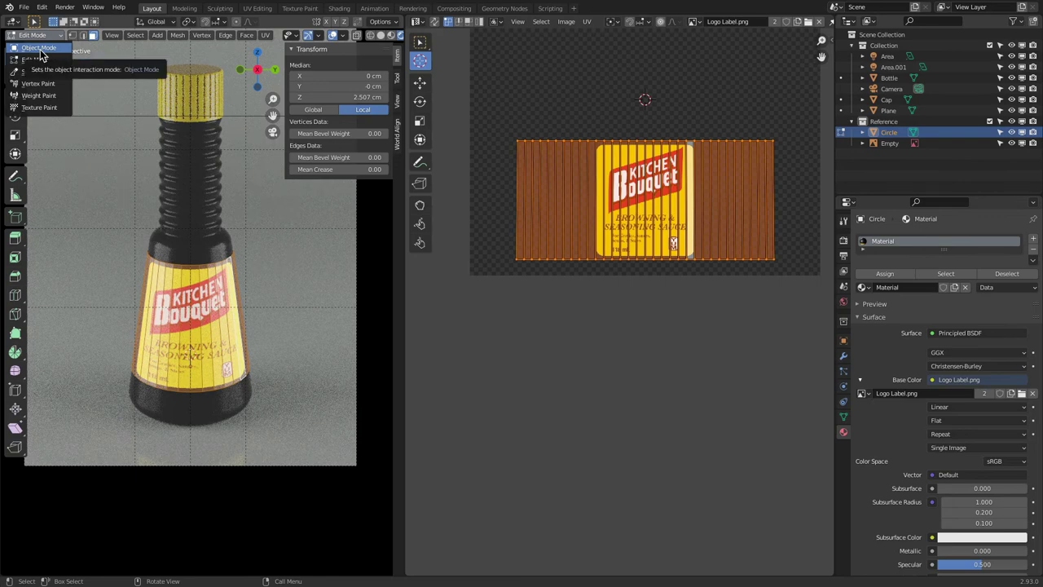
click(40, 49)
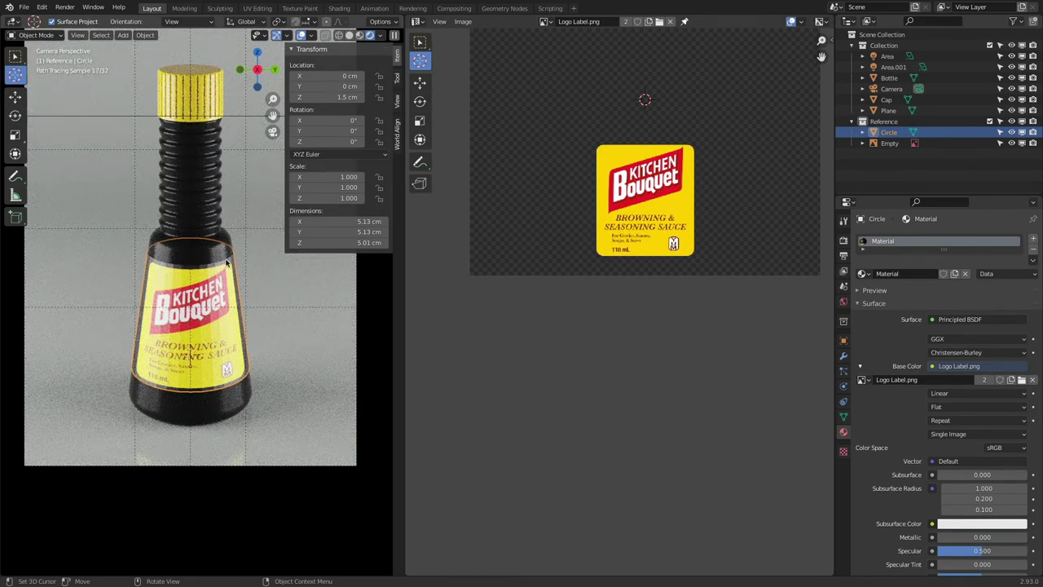
- Apply Shade Smooth to the label object
right_click(157, 265)
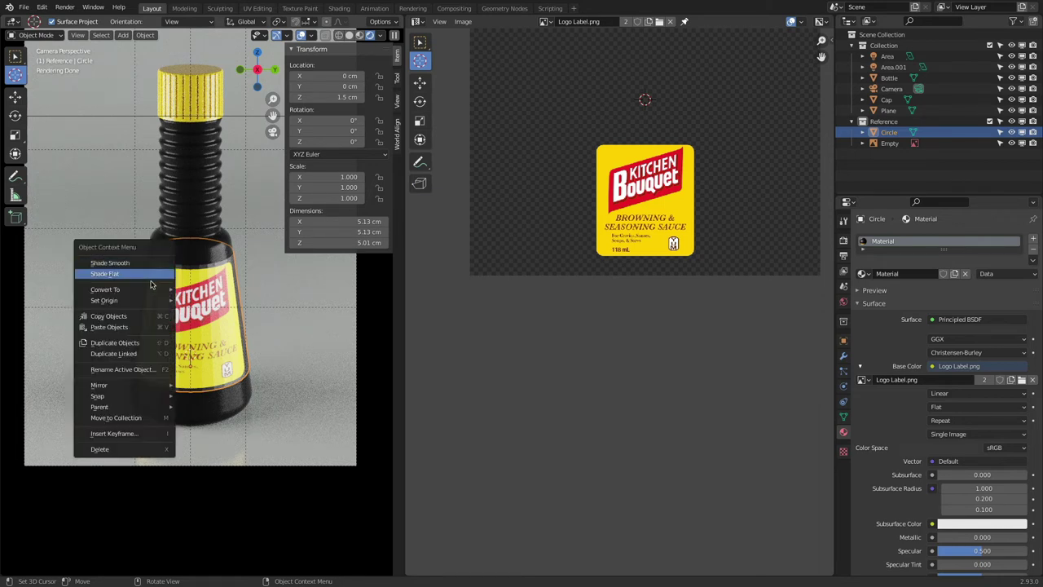
click(145, 35)
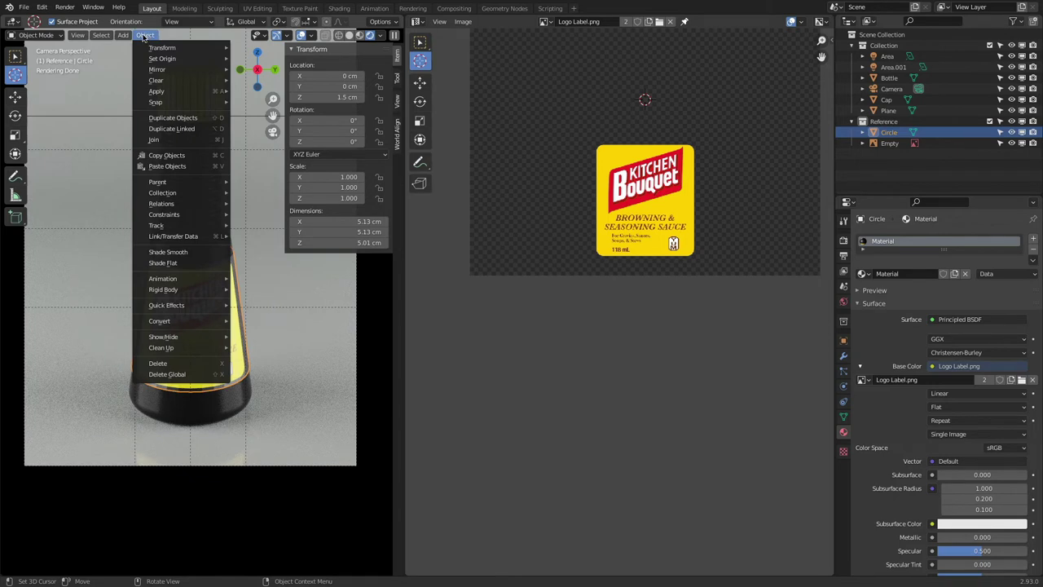
mouse_move(100, 36)
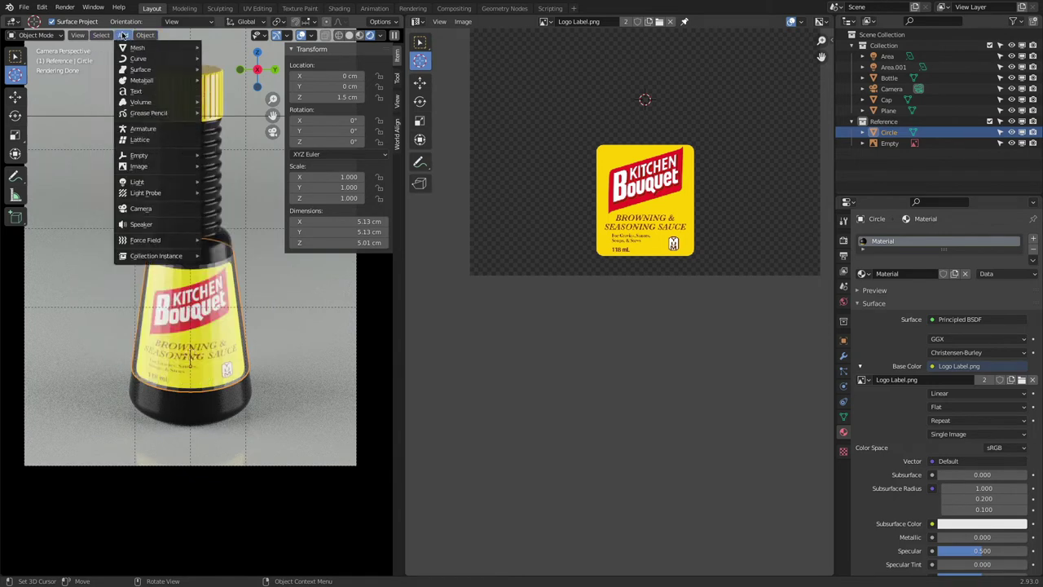
mouse_move(137, 35)
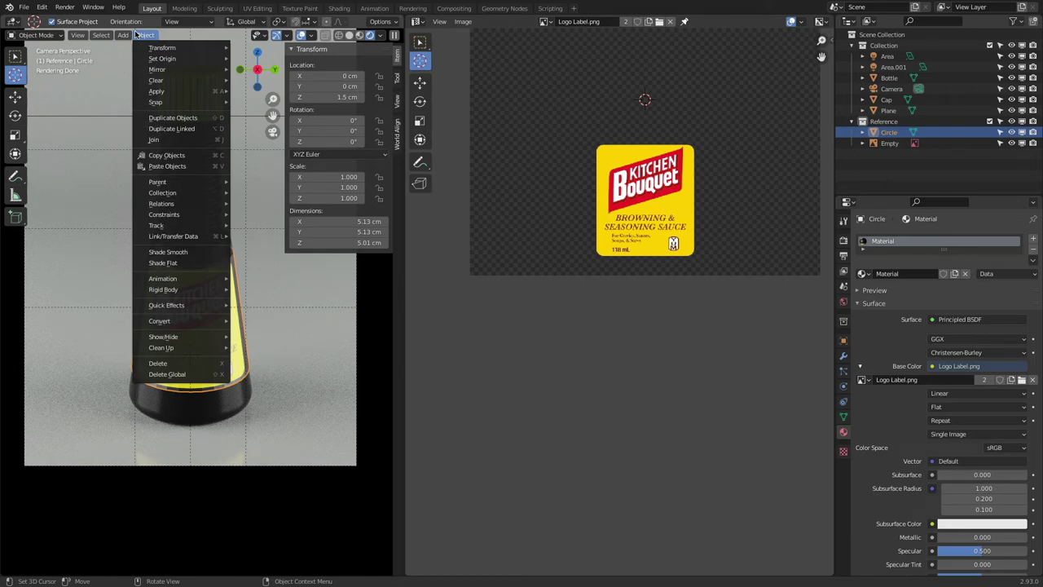
click(203, 252)
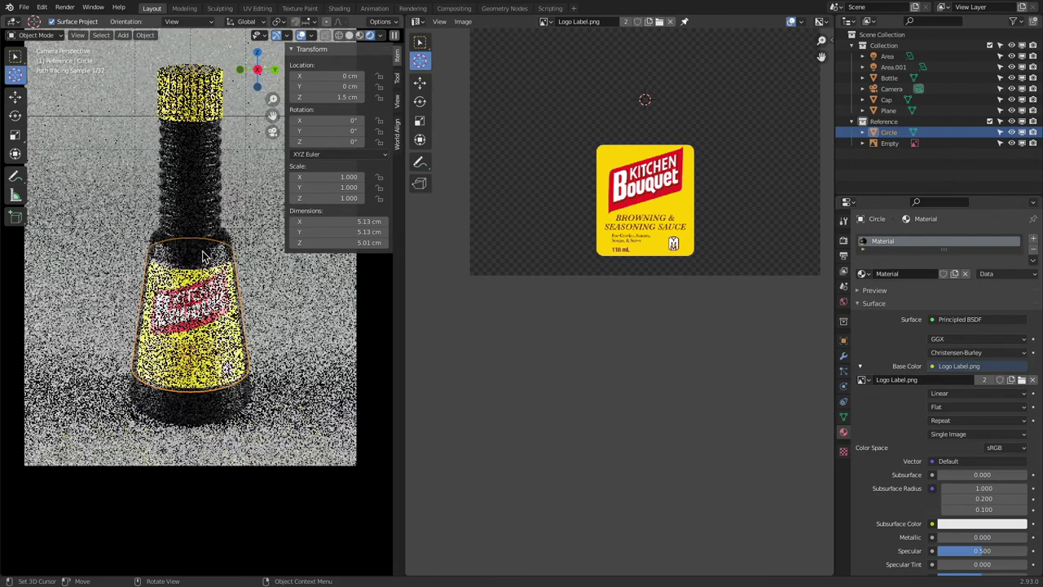
- Switch the label to flat shading for comparison and restore its smooth shading
scroll(203, 256, up, 6)
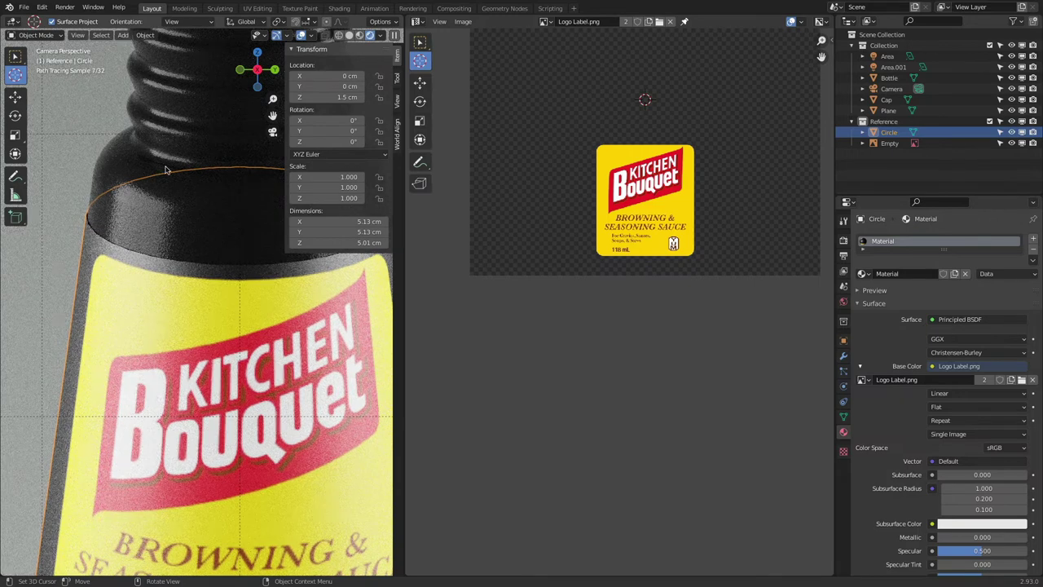
click(145, 35)
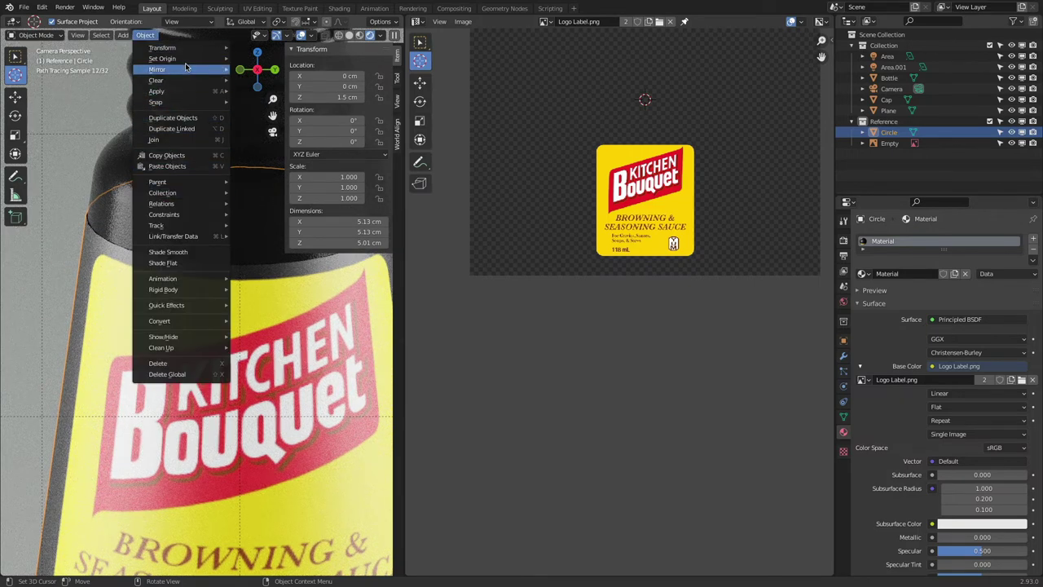
click(188, 263)
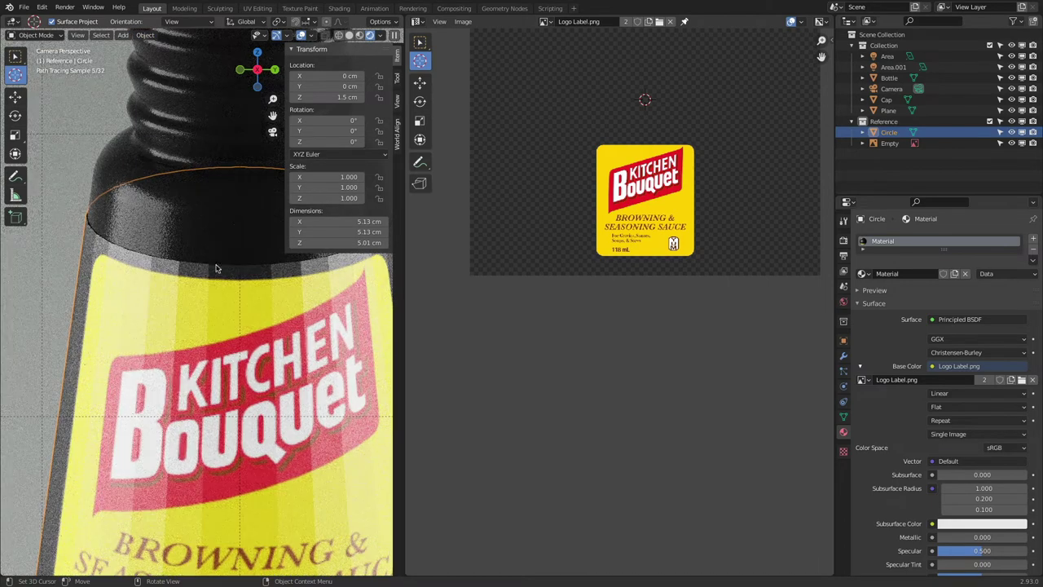
click(146, 35)
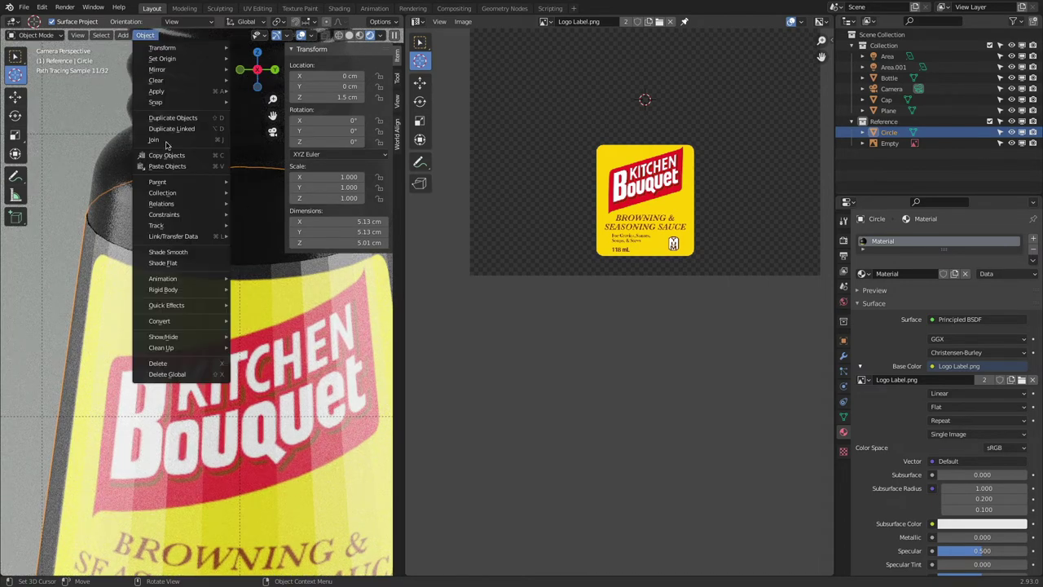
click(191, 254)
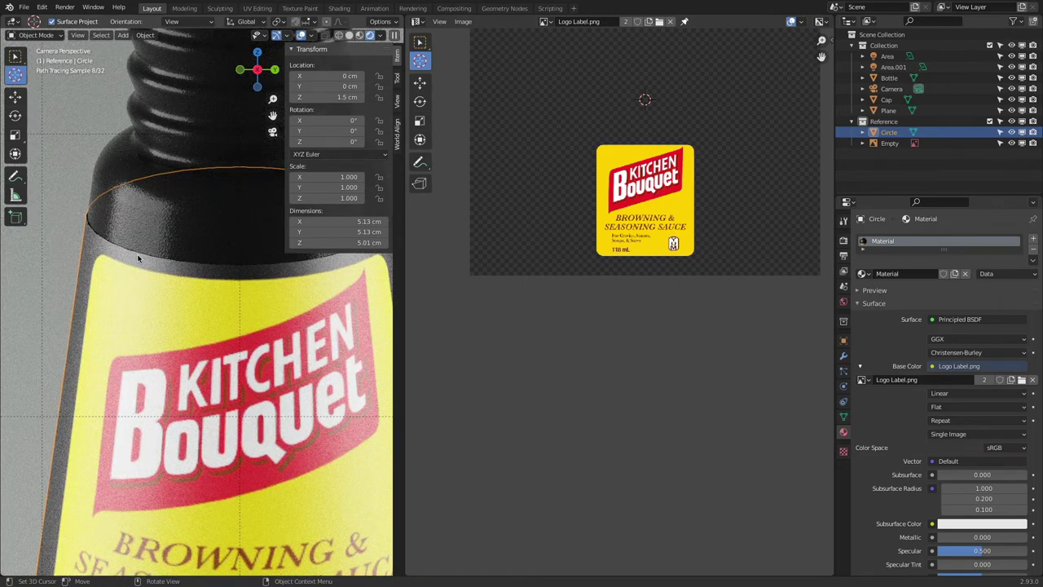
- Hide the 3D viewport's sidebar and deselect the label to view the bottle unobstructed
scroll(128, 253, up, 5)
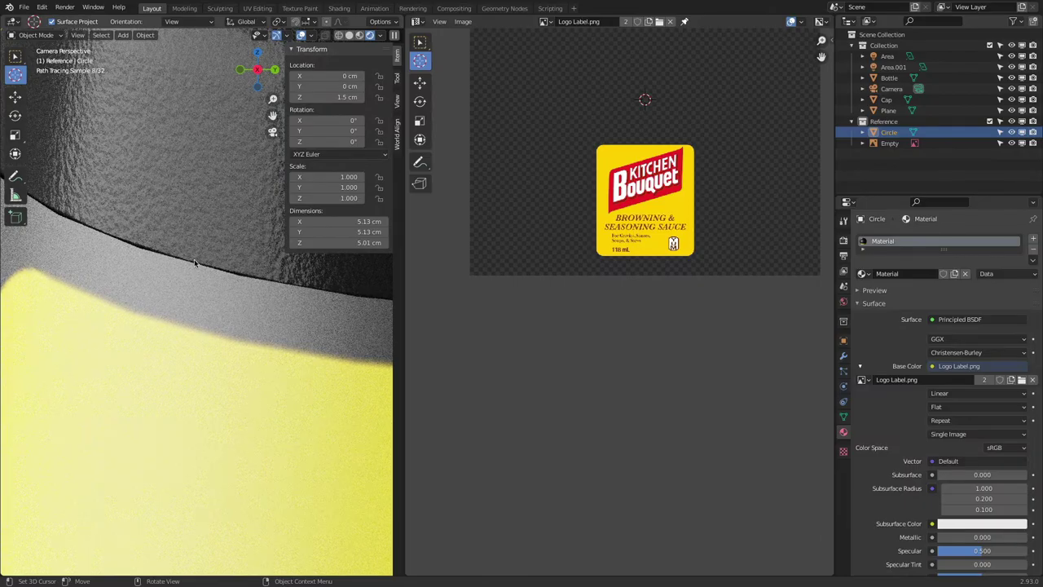
scroll(277, 287, down, 8)
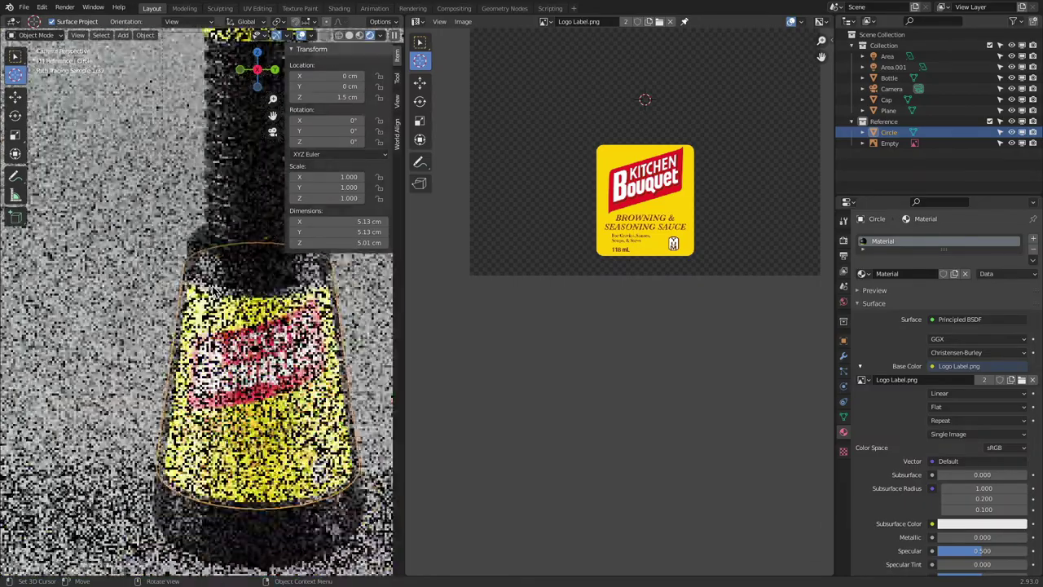
scroll(311, 221, up, 3)
scroll(311, 221, down, 3)
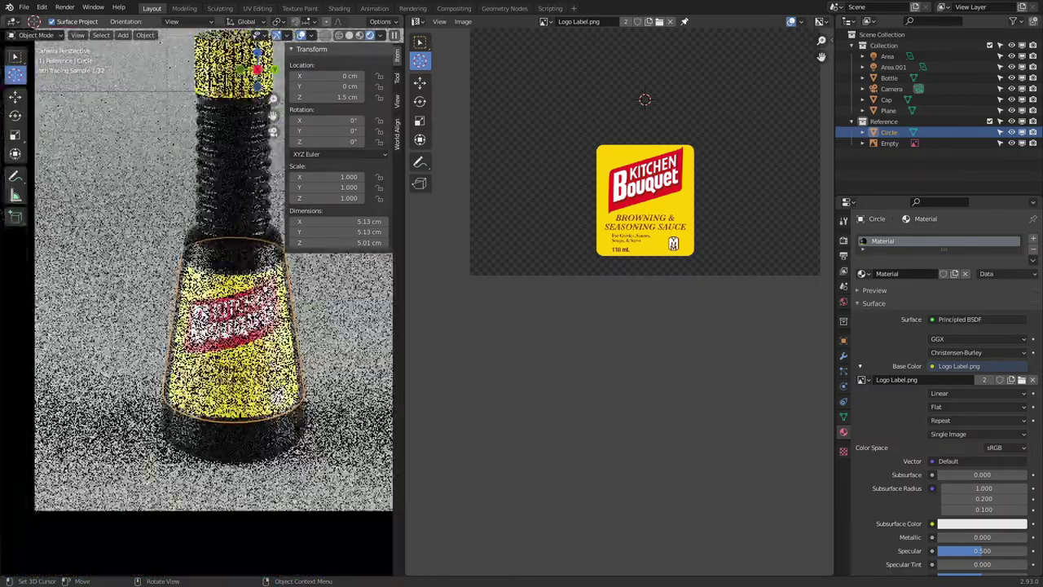
key(n)
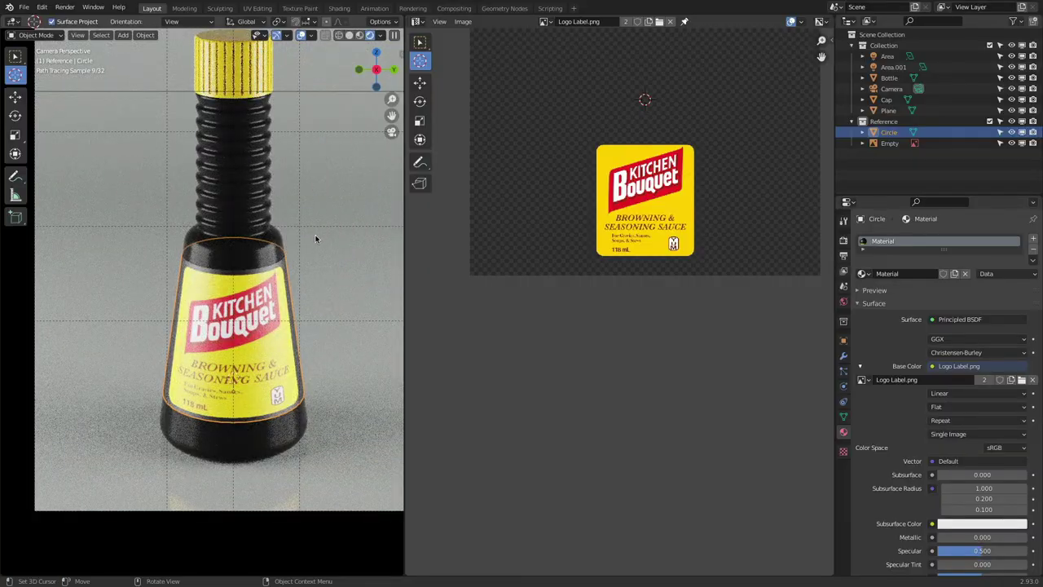
shift+middle_drag(317, 241, 340, 242)
key(alt+a)
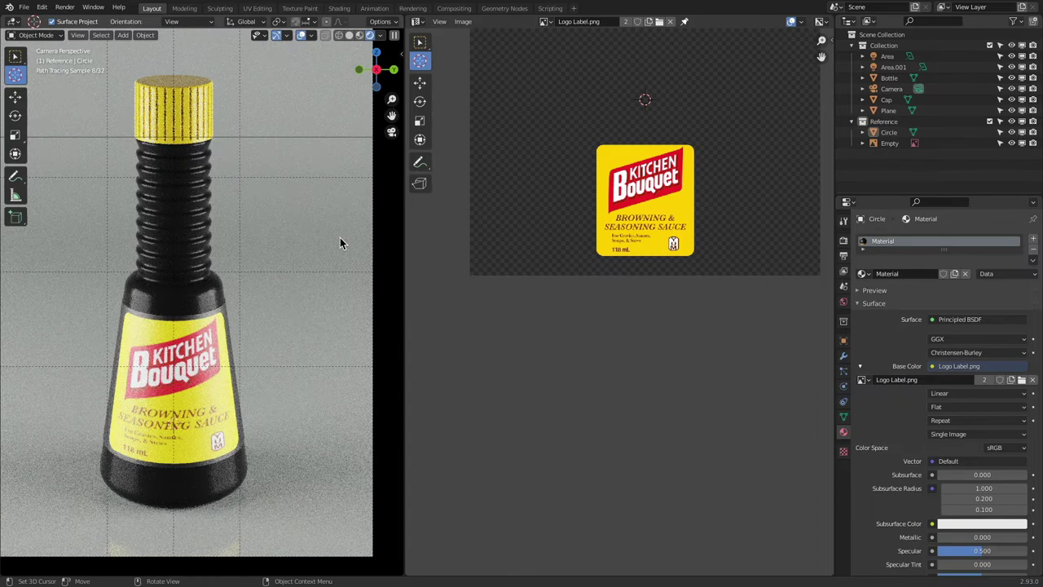
- Examine the grey border around the logo up close and from an angle, ending in the camera view
scroll(341, 242, down, 2)
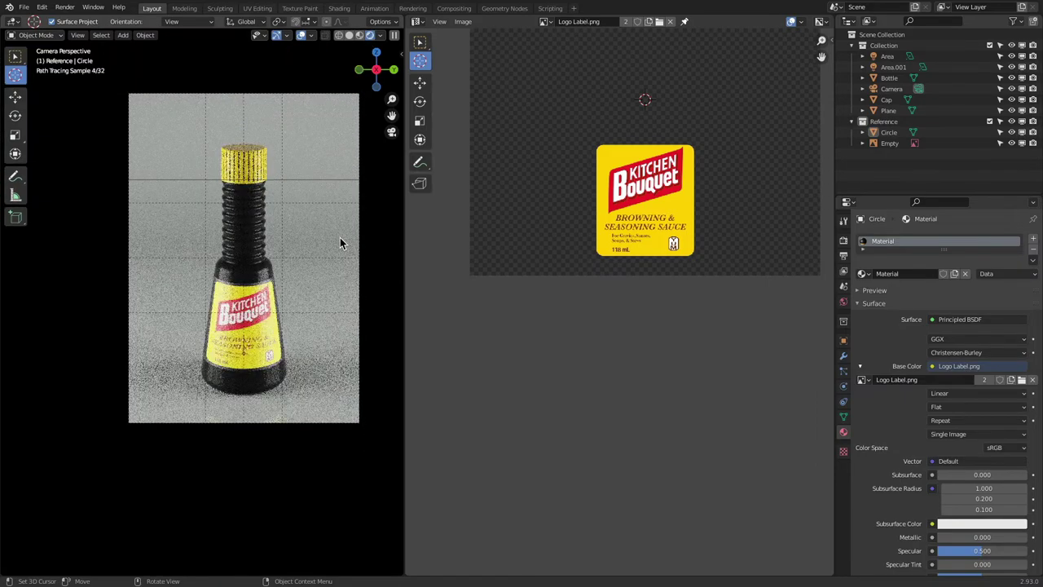
scroll(341, 241, up, 1)
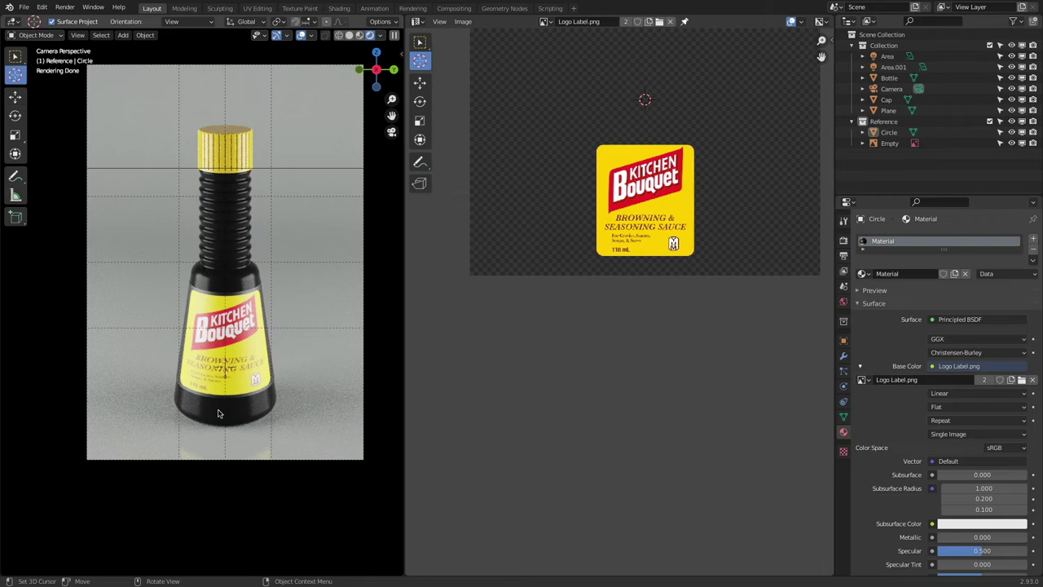
scroll(189, 278, up, 5)
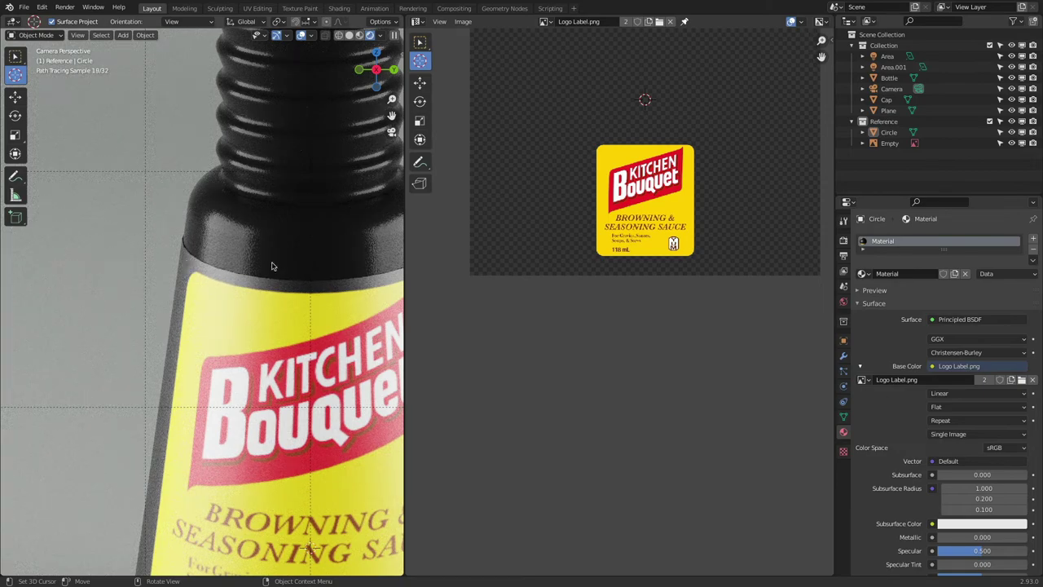
scroll(273, 265, down, 6)
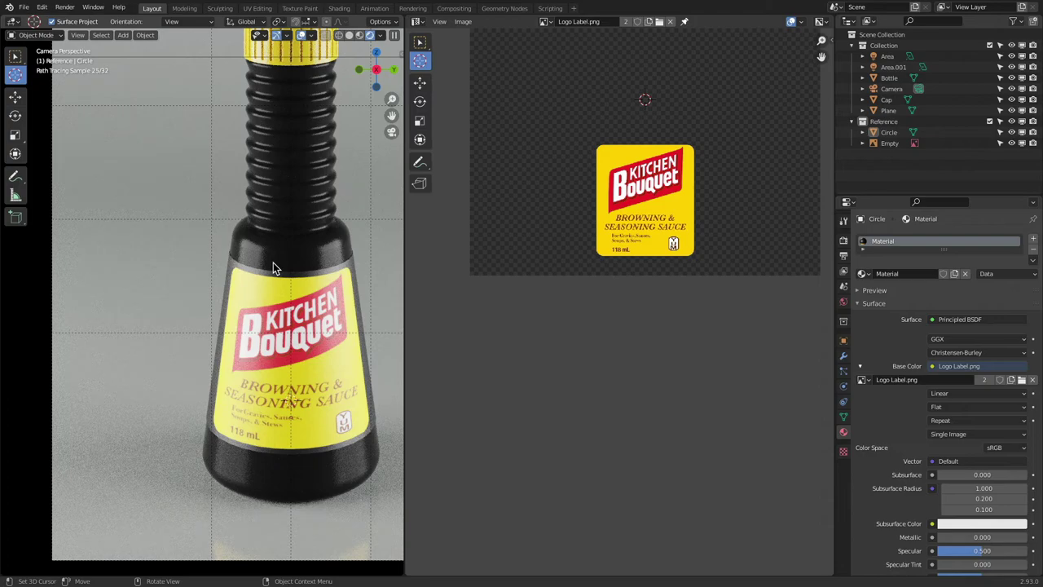
scroll(274, 268, down, 3)
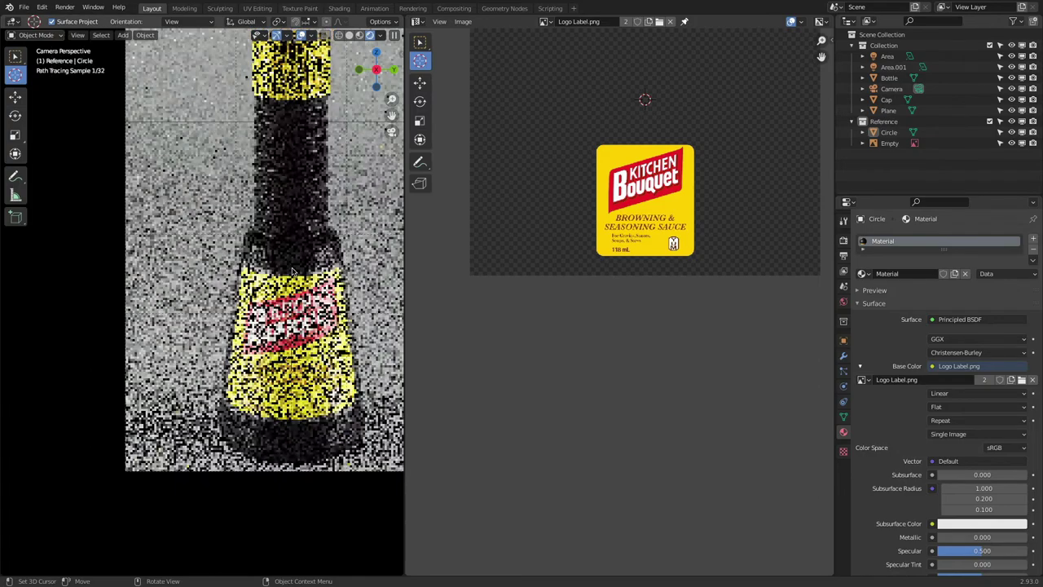
middle_drag(275, 268, 308, 293)
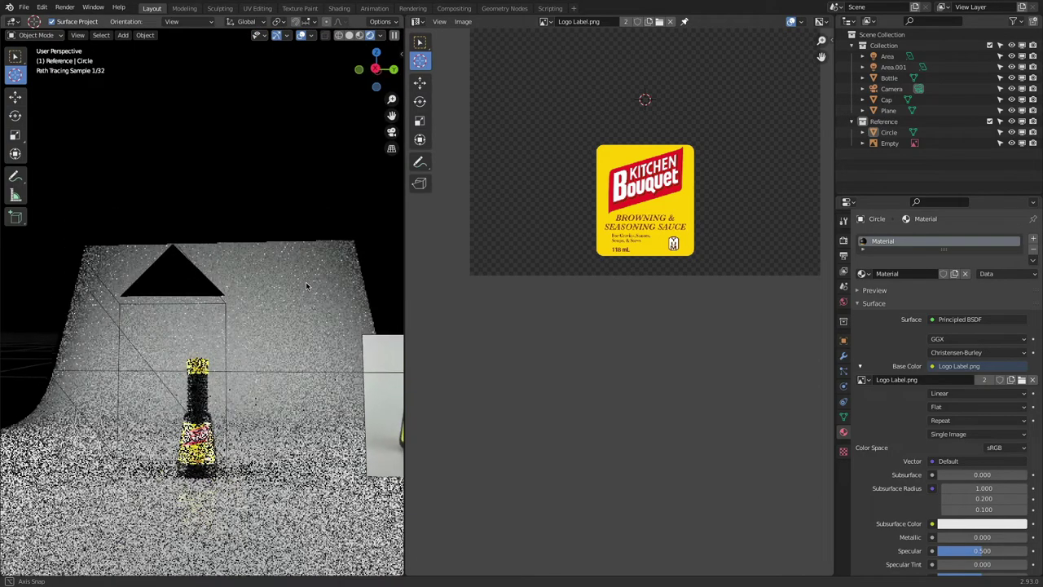
key(KP_0)
scroll(264, 294, up, 4)
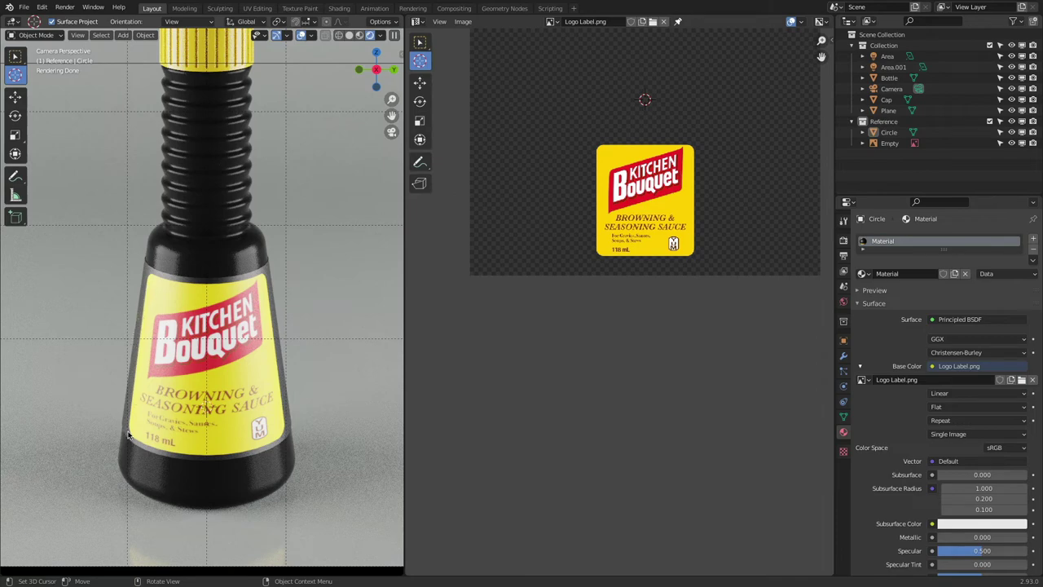
middle_drag(191, 282, 128, 395)
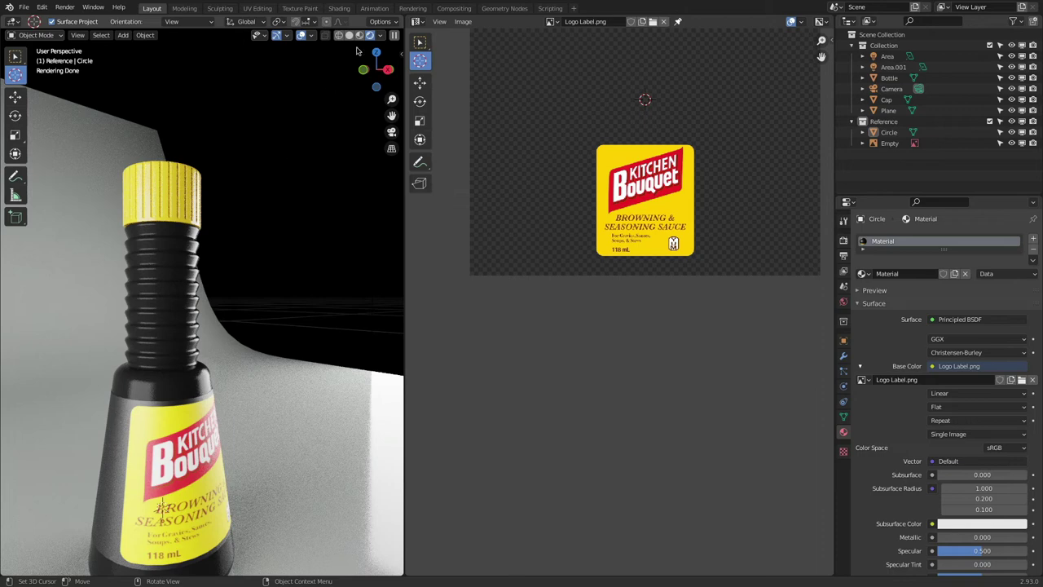
click(391, 131)
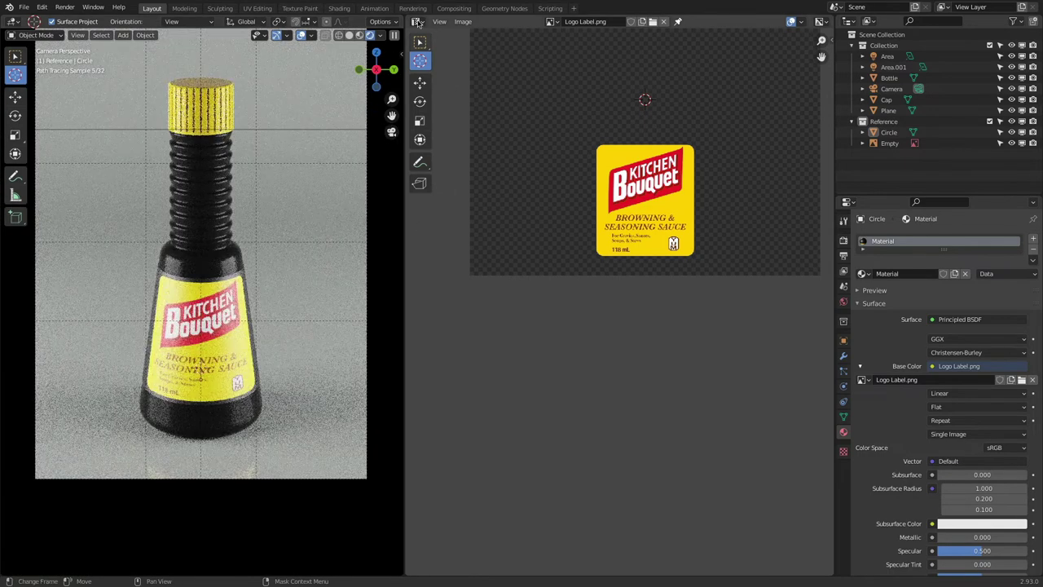
- Activate the Move tool, select the label object and display its material in the Shader Editor instead of the UV Editor
click(16, 97)
click(164, 290)
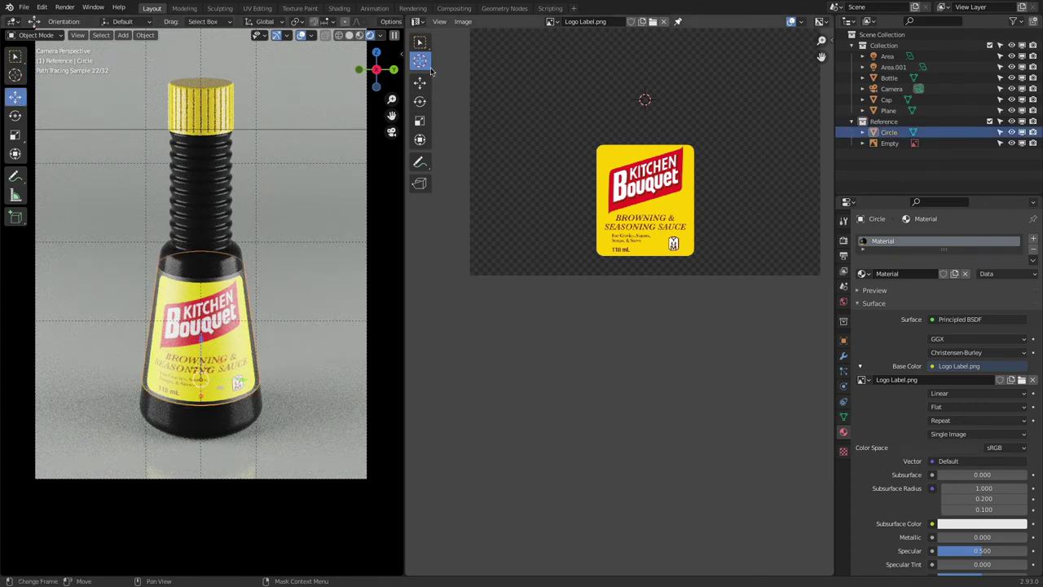
click(418, 22)
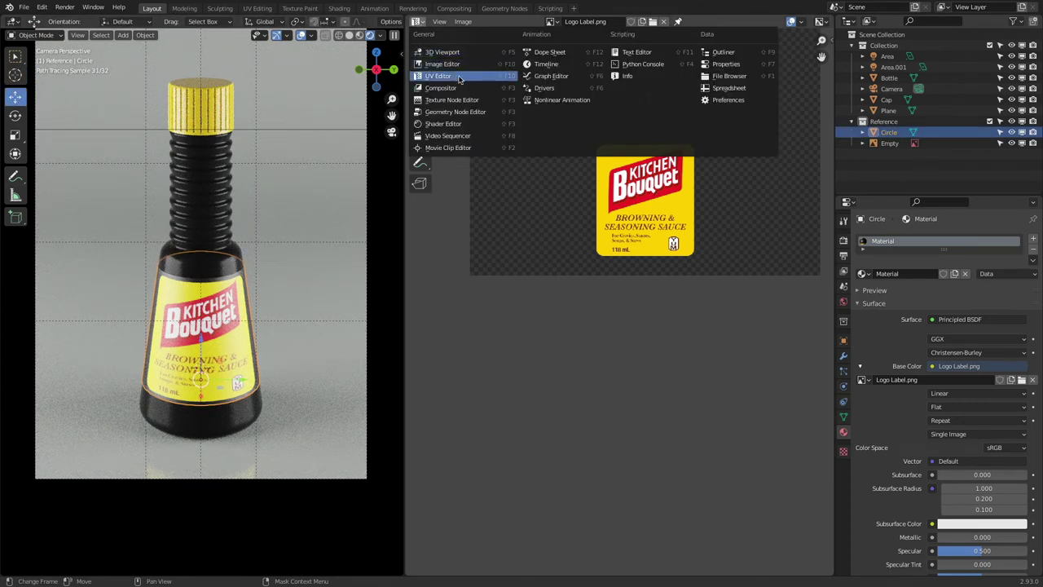
click(472, 129)
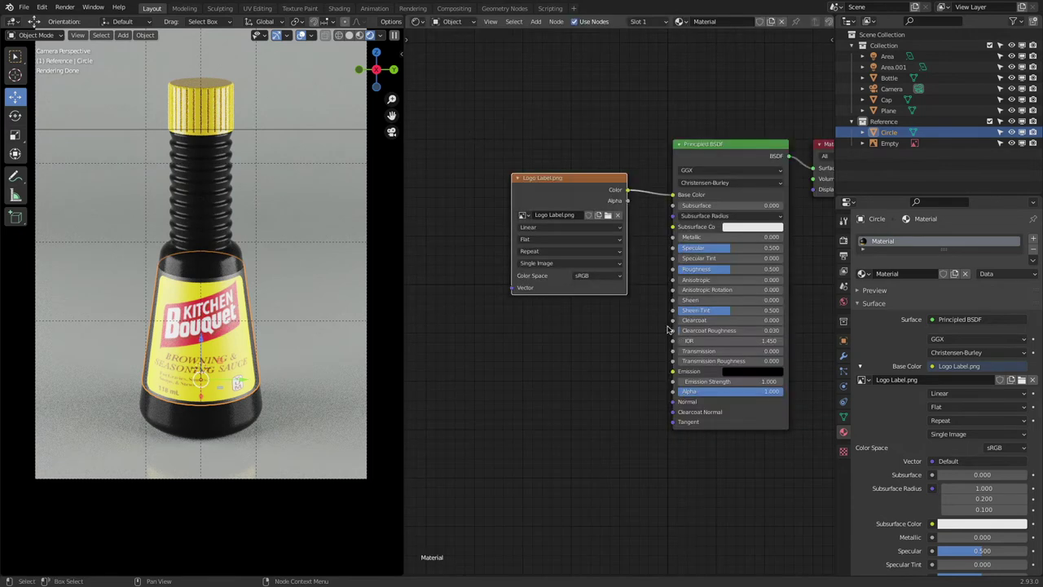
- Lower the Alpha of the label's Principled BSDF to 0
middle_drag(644, 324, 577, 330)
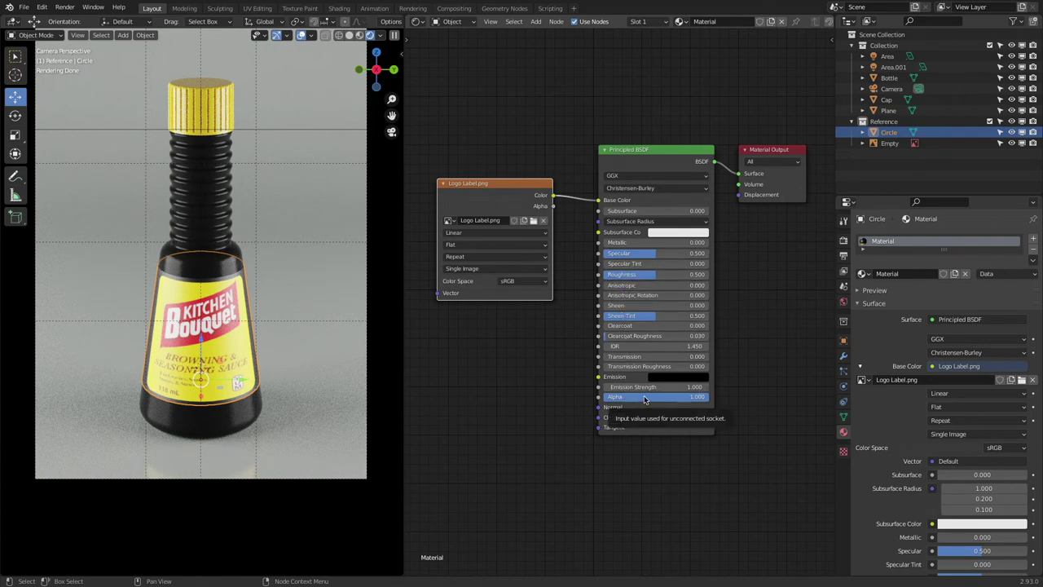
drag(645, 398, 597, 398)
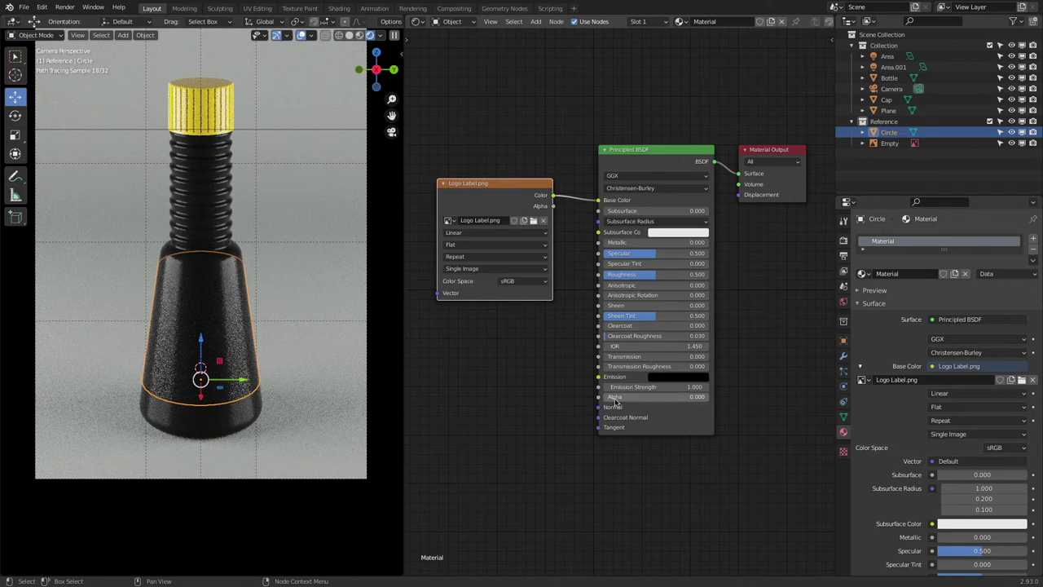
- Try Alpha values of 0.5 and 0.1 on the label's Principled BSDF
click(630, 397)
key(BackSpace)
text(0.5)
key(Return)
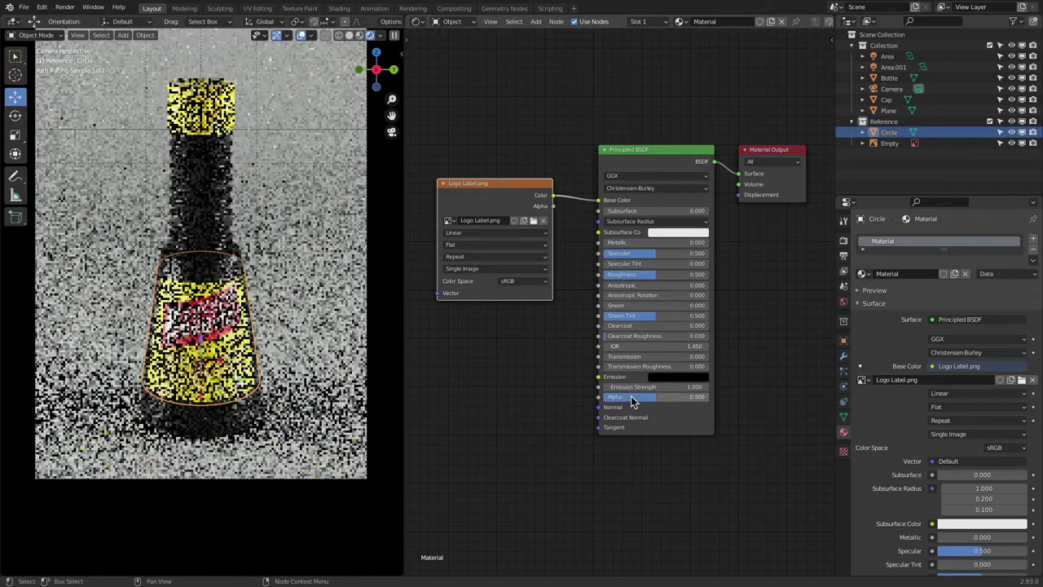
click(630, 397)
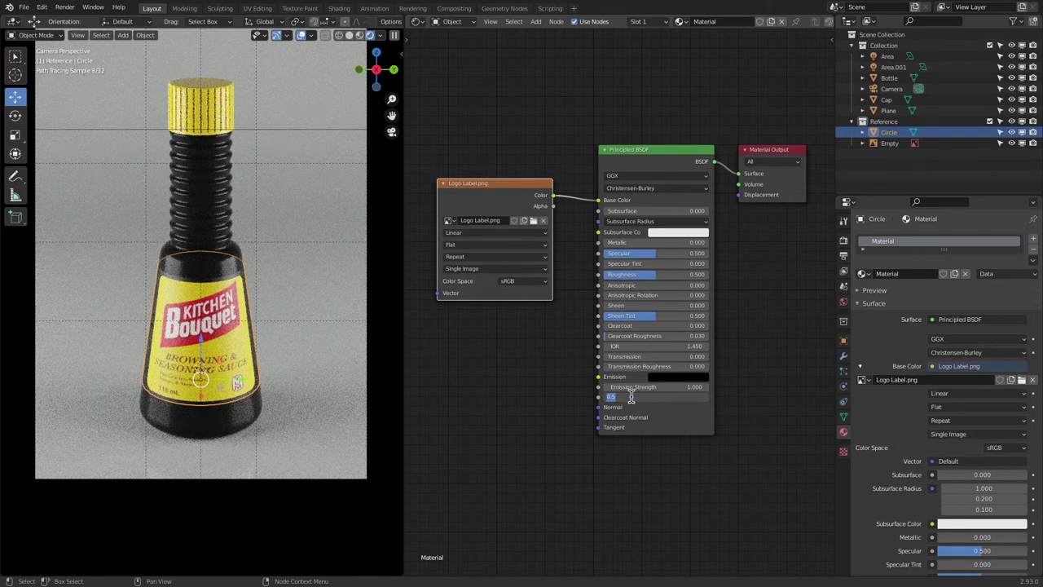
key(BackSpace)
text(0.1)
key(Return)
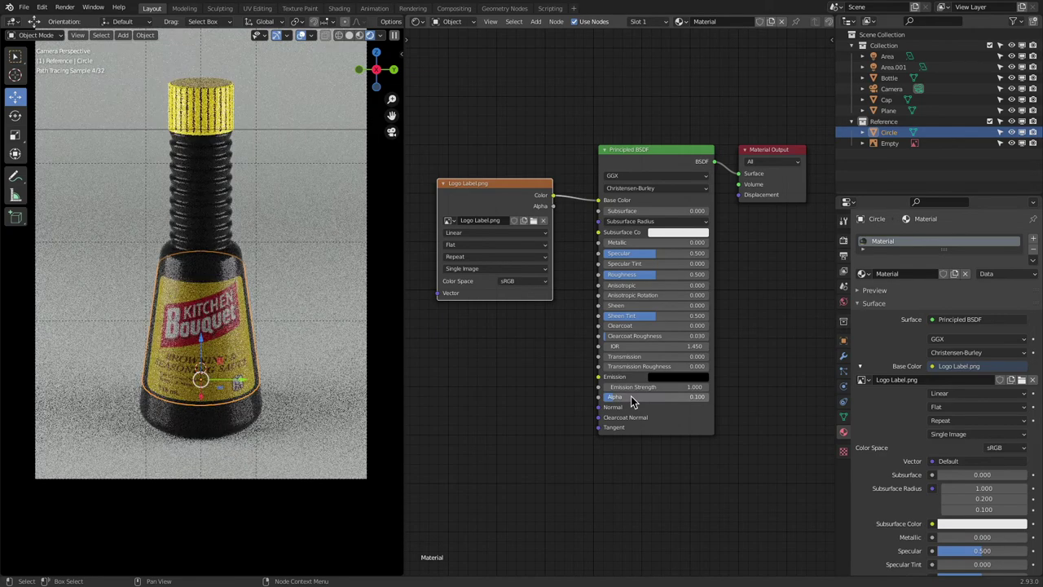
- Set the Alpha of the label's Principled BSDF to 1
click(631, 397)
text(1)
key(Return)
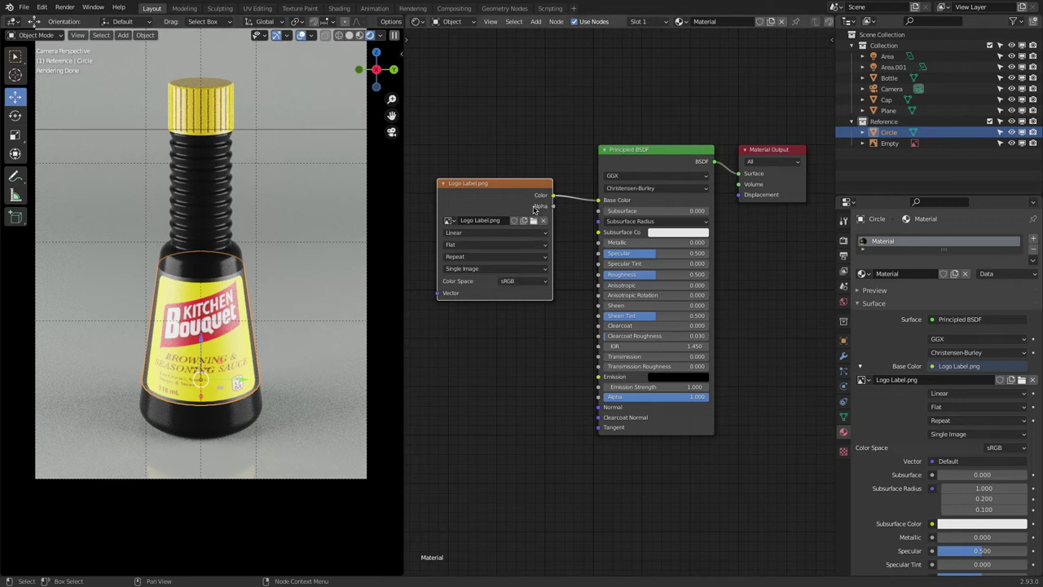
- Switch to Affinity Designer to check the transparent background around the label artwork, and return to Blender
key(super+Tab)
key(super+Tab)
key(super+Tab)
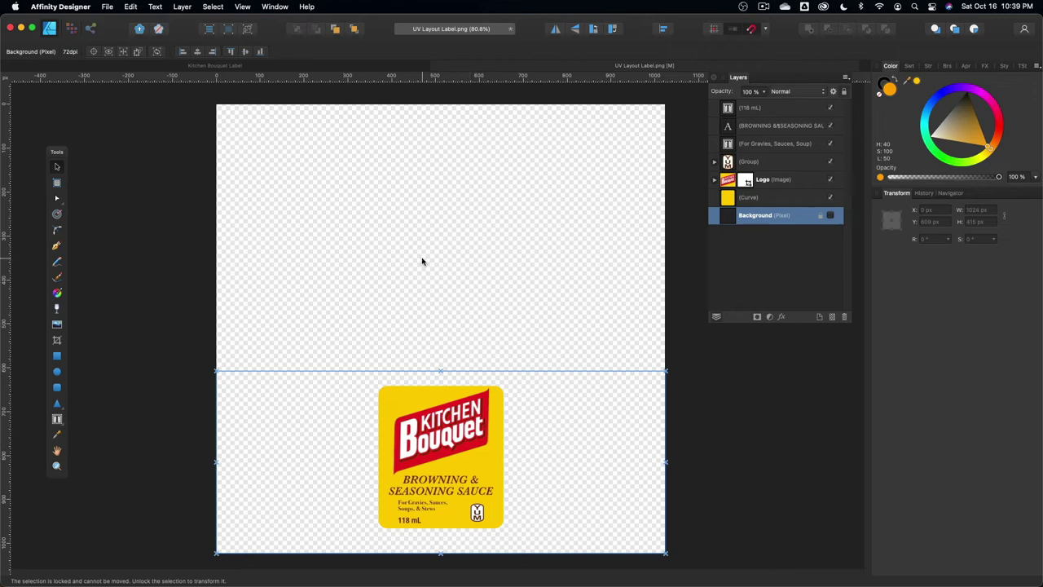
key(super+Tab)
click(343, 294)
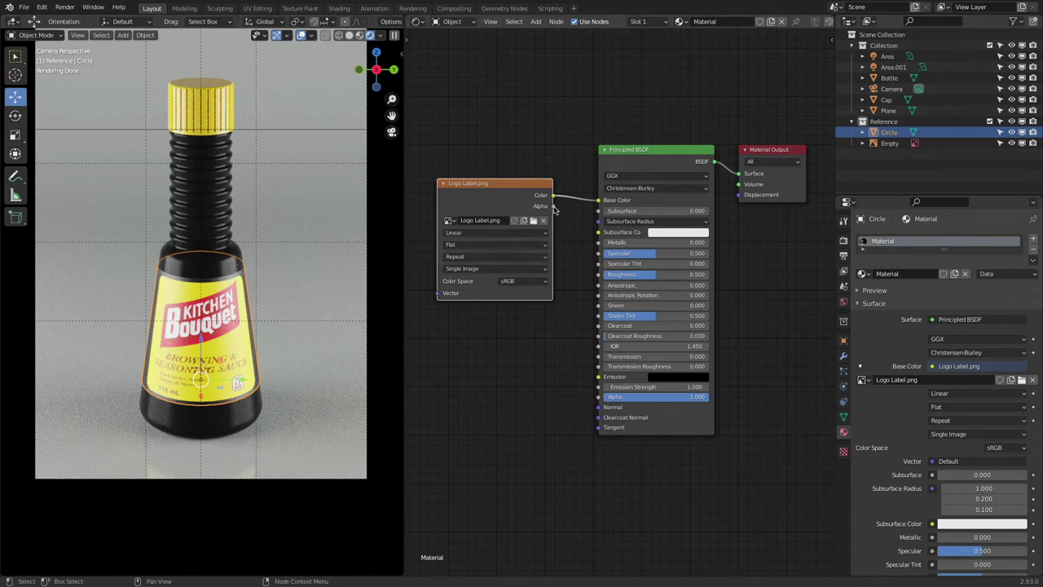
- Connect the Alpha output of the Logo Label.png texture to the Principled BSDF's Alpha and check the label deselected
drag(553, 207, 598, 397)
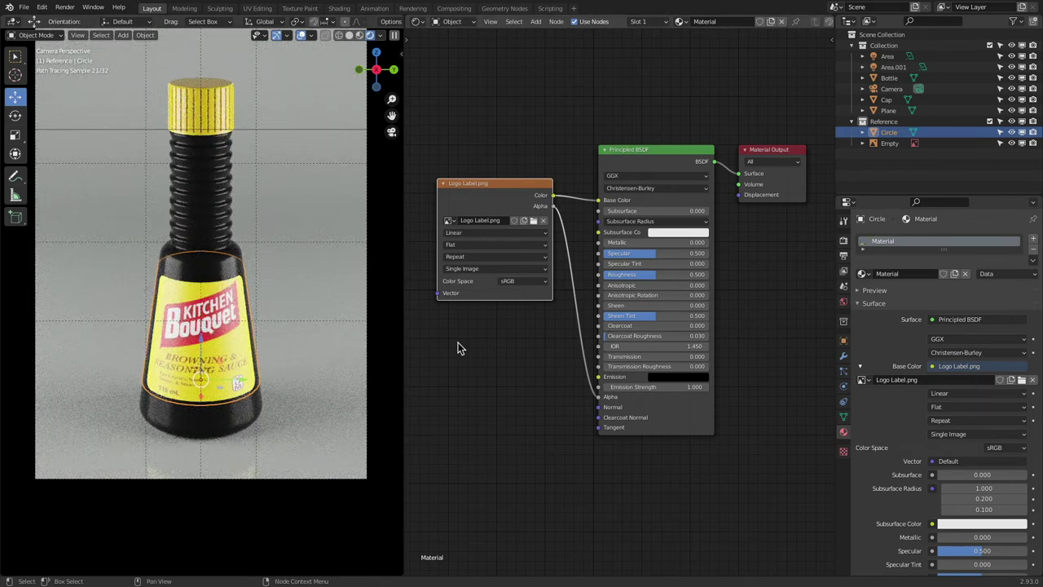
click(398, 324)
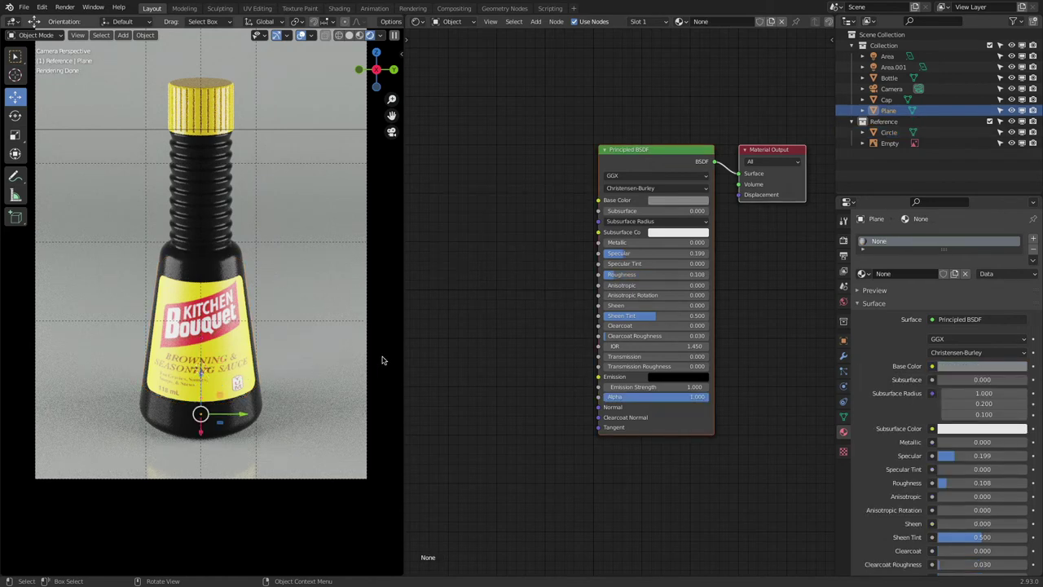
click(167, 289)
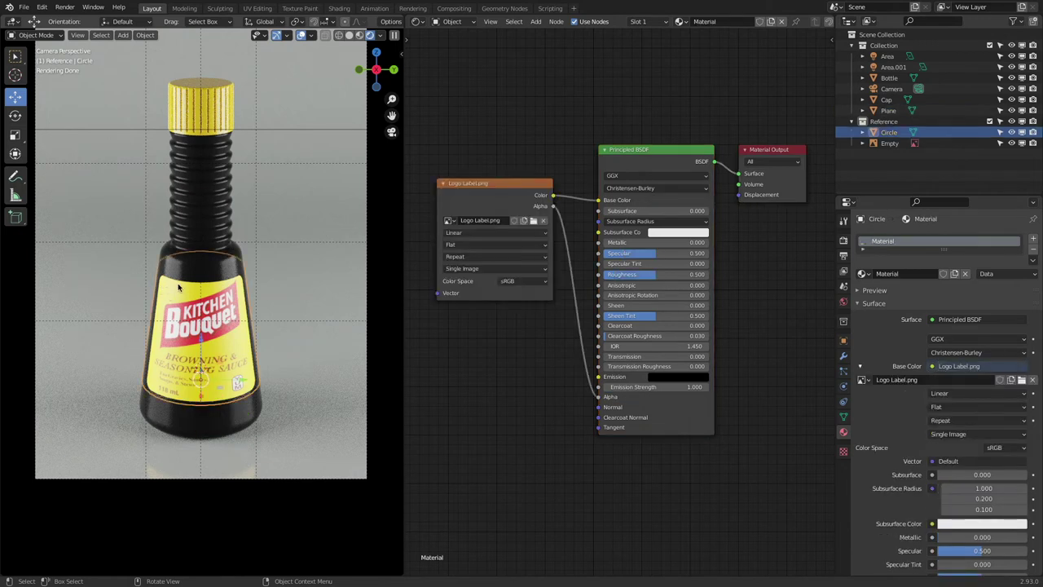
- Disconnect the image texture's alpha from the Principled BSDF and examine the label's upper edge up close
scroll(184, 281, up, 8)
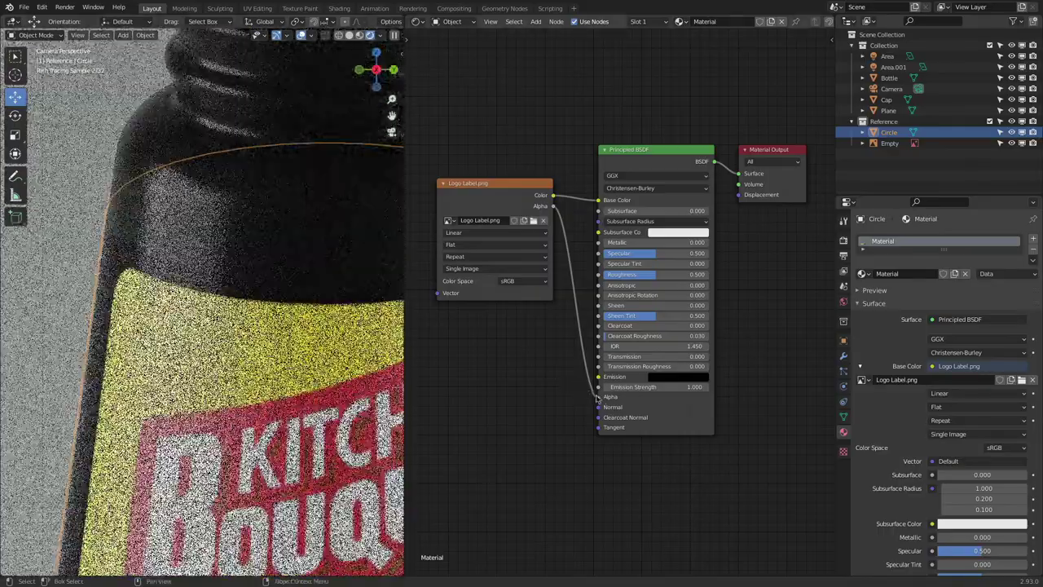
drag(597, 397, 538, 351)
scroll(177, 288, up, 5)
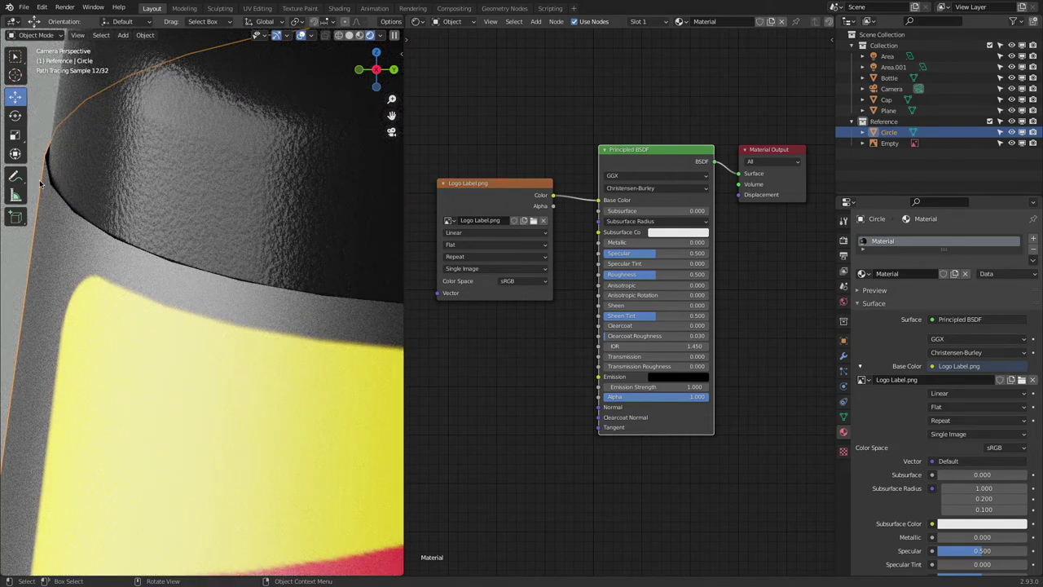
scroll(50, 188, up, 2)
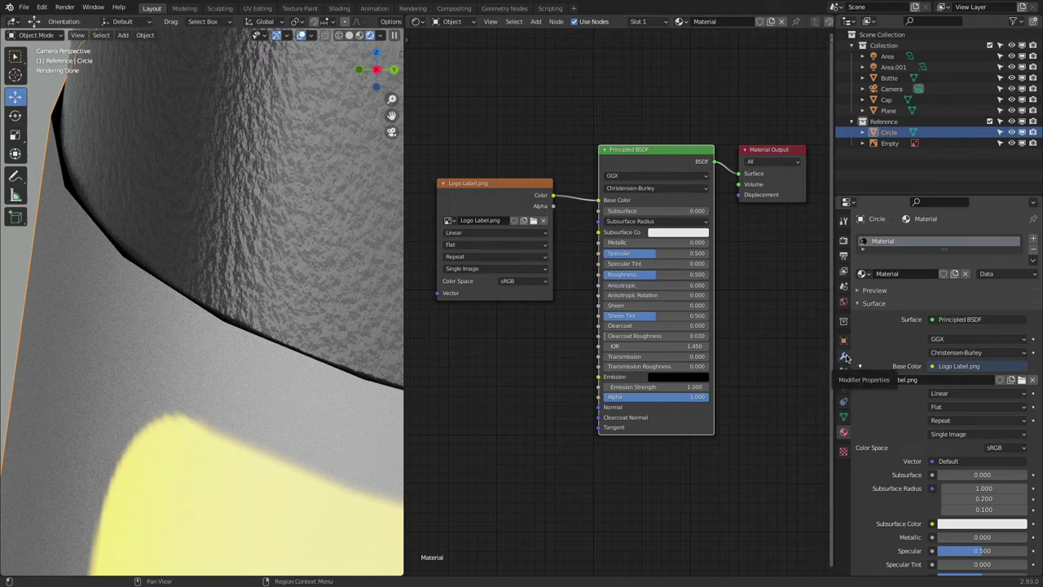
- Add a Subdivision Surface modifier to the label with the viewport levels set to 3
click(847, 357)
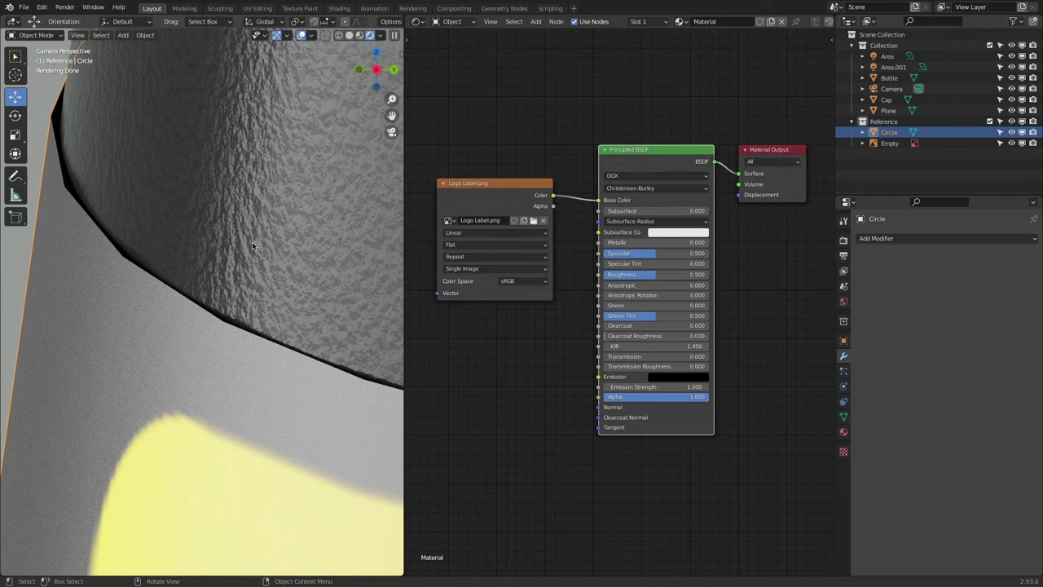
click(875, 240)
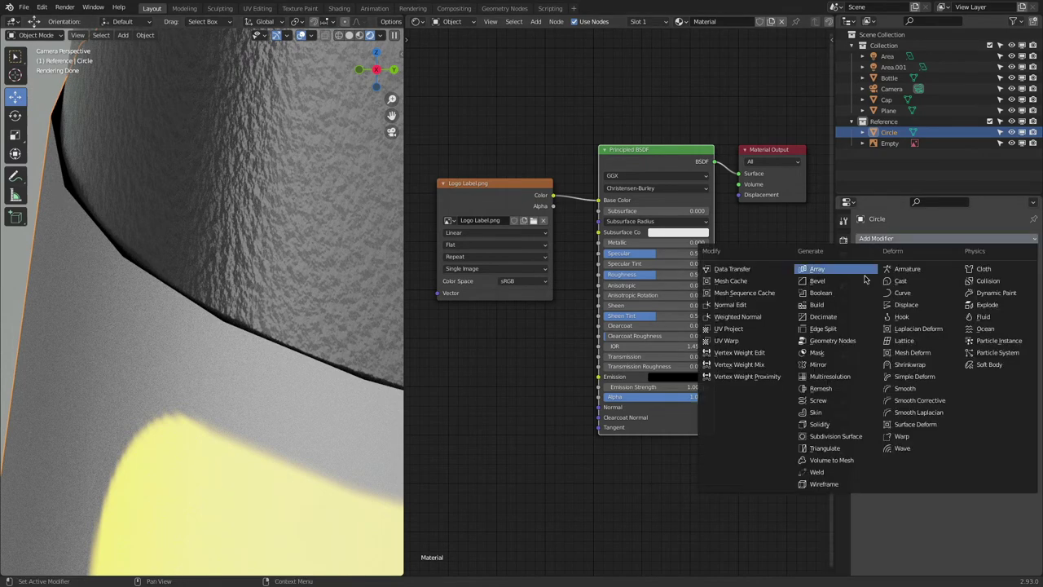
click(839, 438)
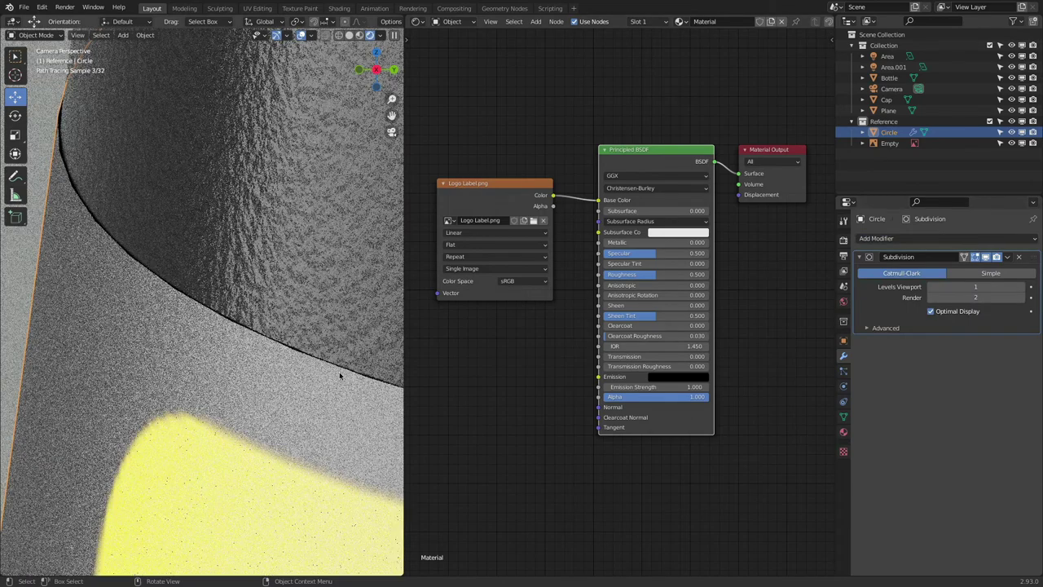
click(1023, 287)
click(1025, 288)
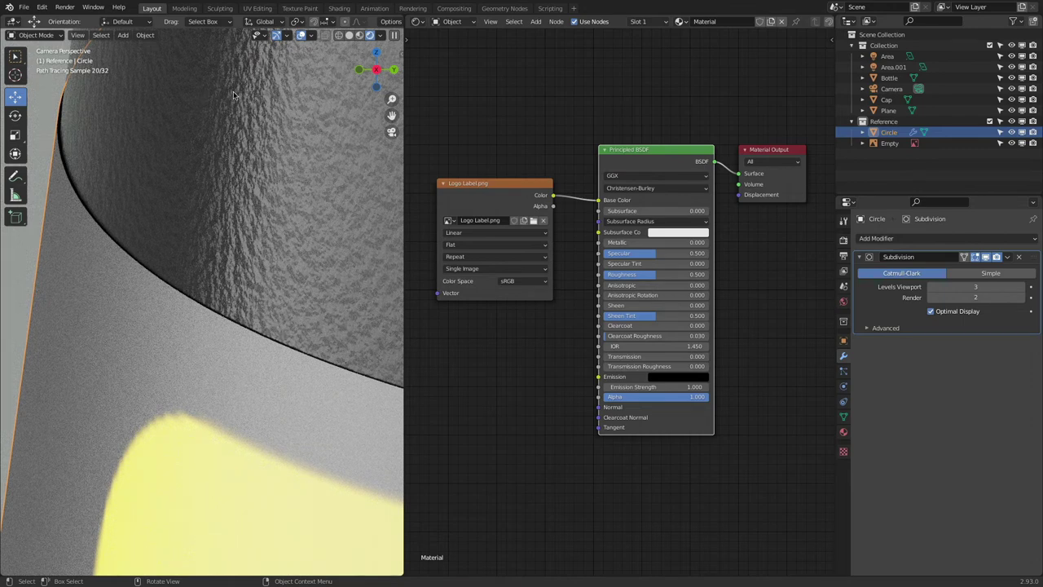
- Show the label in wireframe with Optimal Display off and the Subdivision viewport levels lowered to 0
click(339, 36)
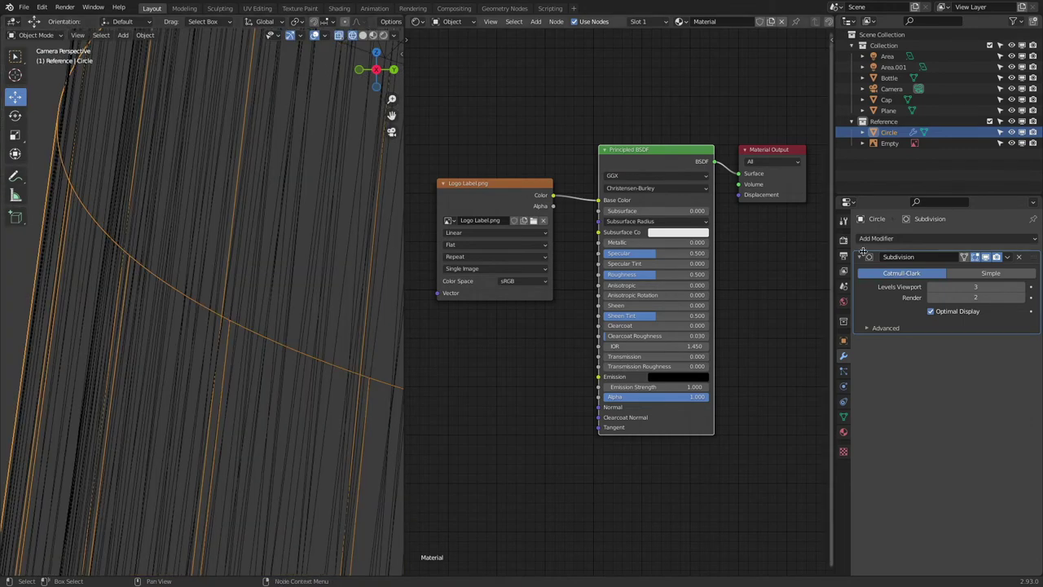
click(931, 311)
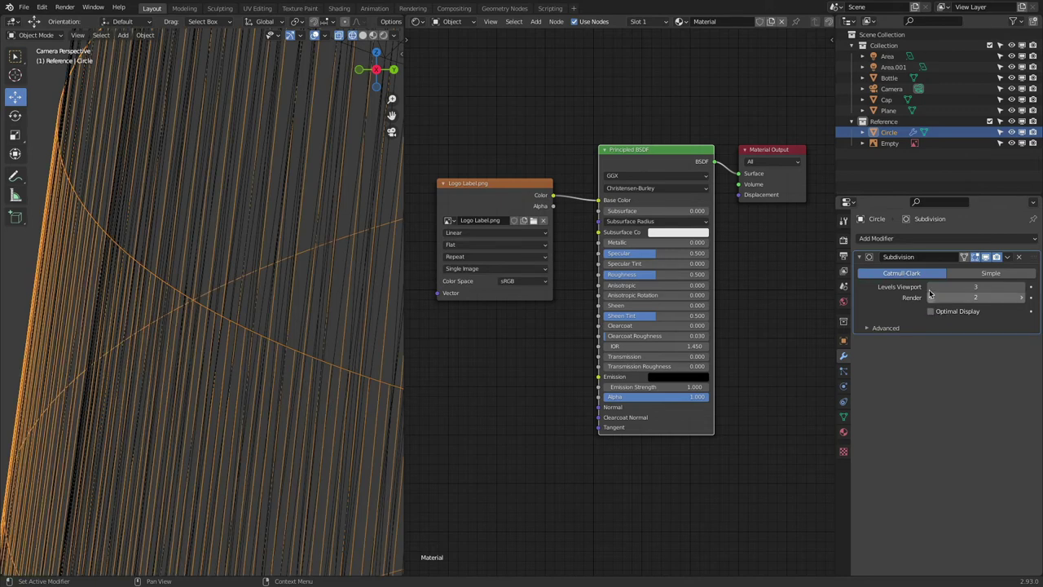
click(931, 287)
click(931, 287)
click(932, 288)
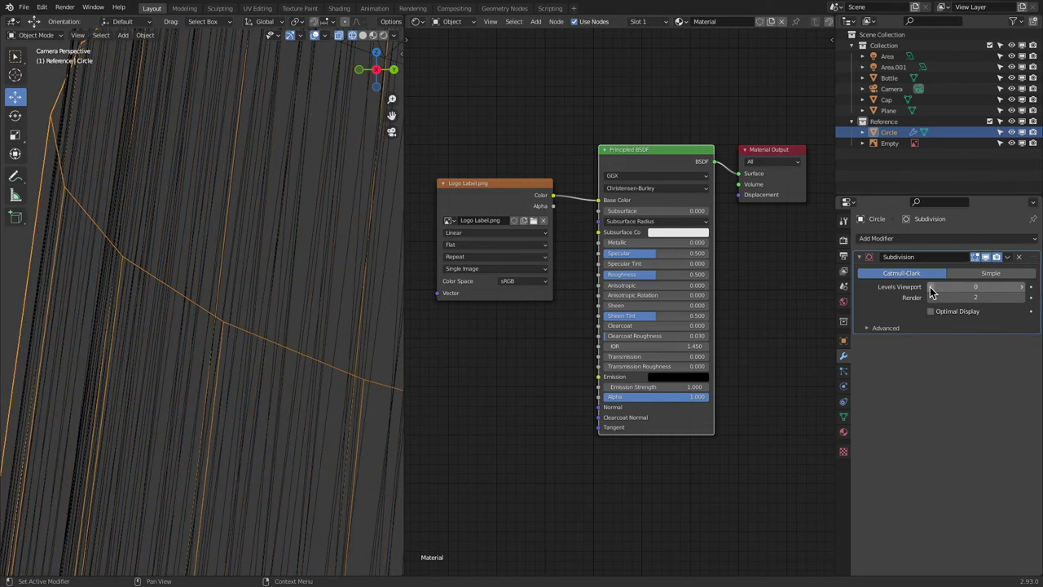
- Raise the Subdivision viewport levels to 3 and turn Optimal Display back on
click(1020, 288)
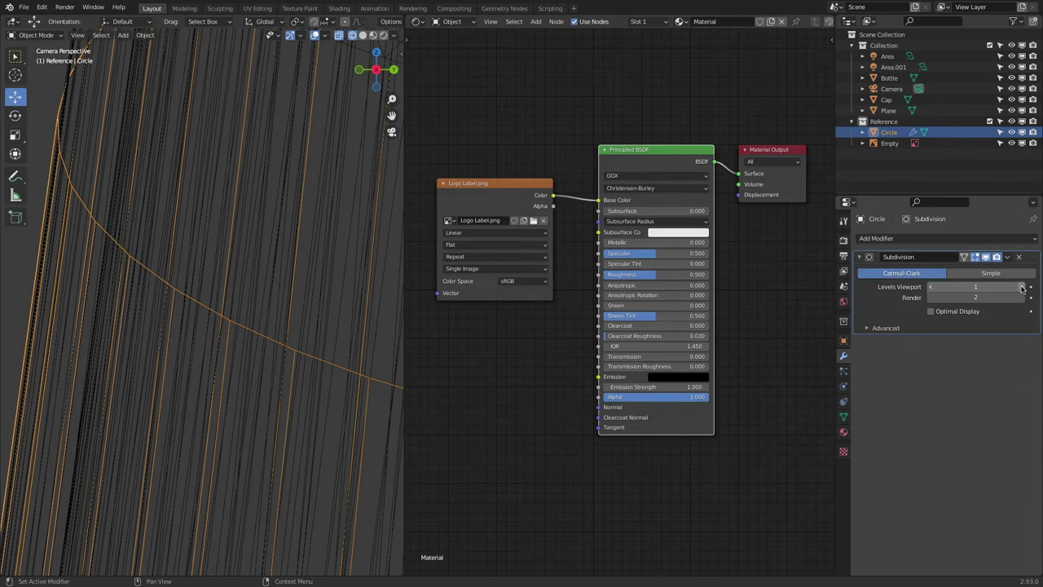
click(1021, 288)
click(1021, 287)
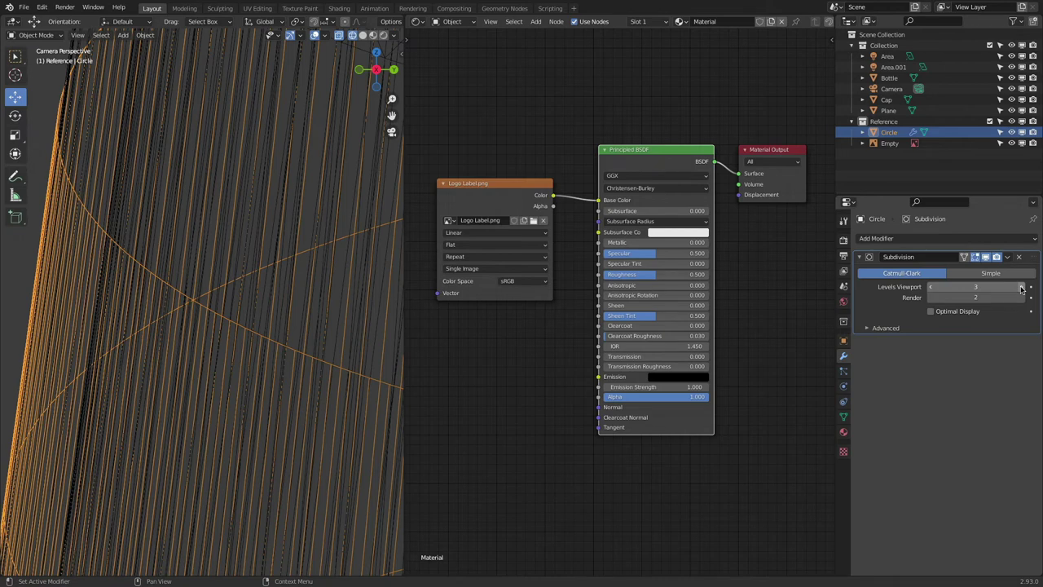
click(937, 312)
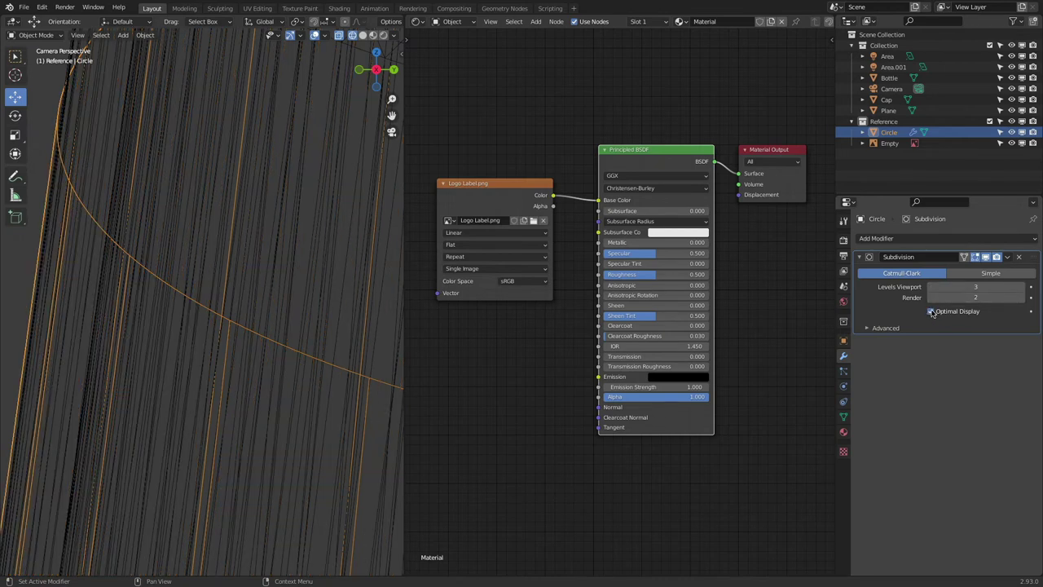
- Restore rendered shading in the camera view and check the label's upper edge against the bottle
click(365, 36)
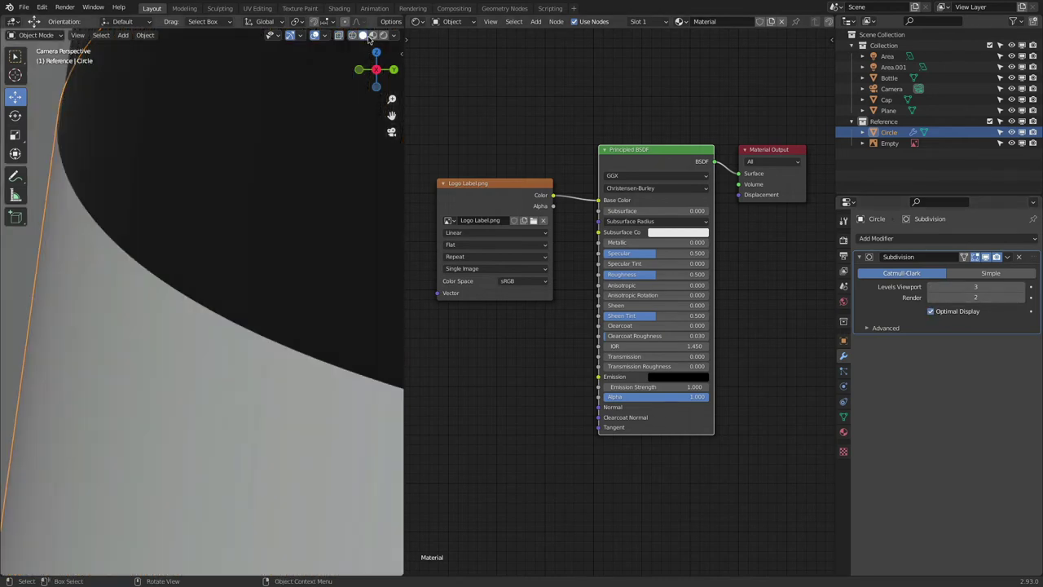
click(382, 35)
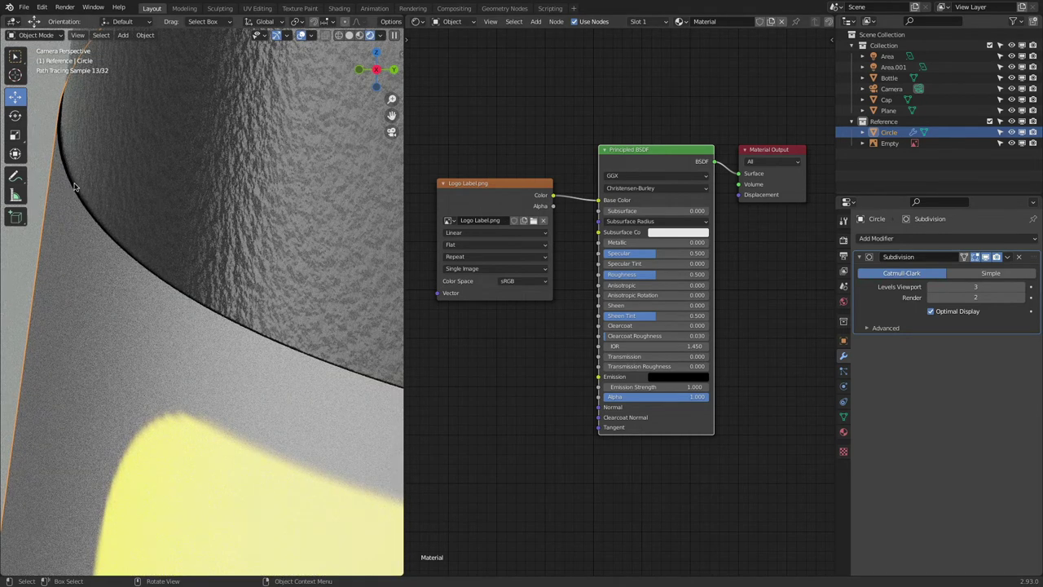
scroll(180, 217, down, 3)
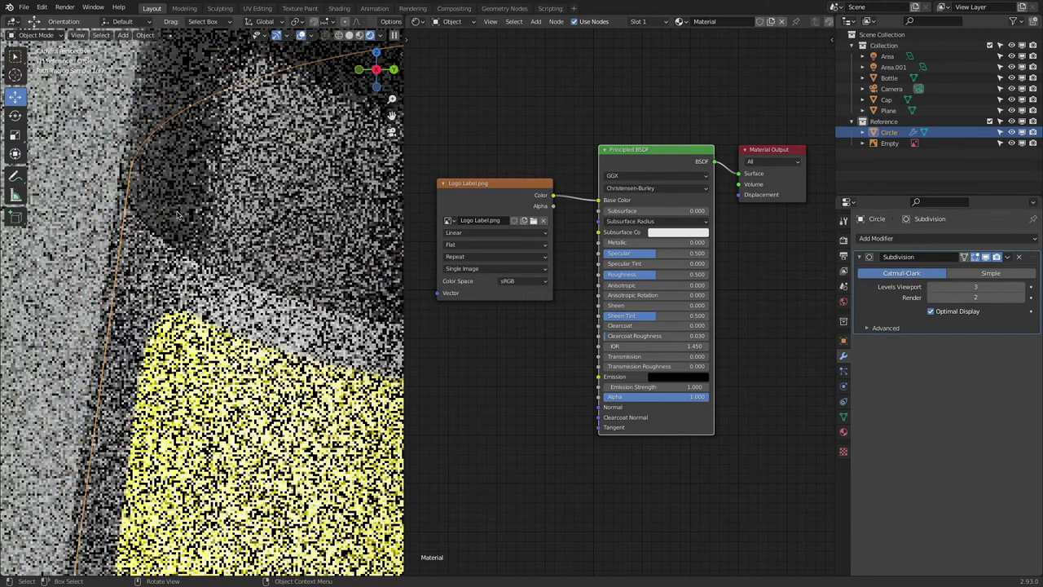
- Replace the Shader Editor with a second 3D viewport framed on the label's upper edge
click(417, 21)
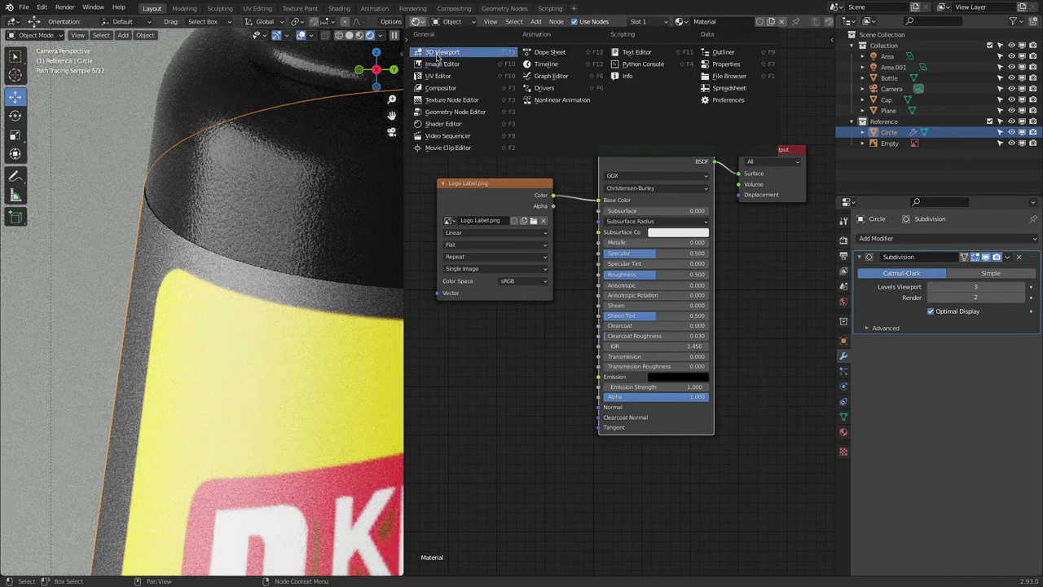
click(440, 53)
scroll(180, 195, up, 4)
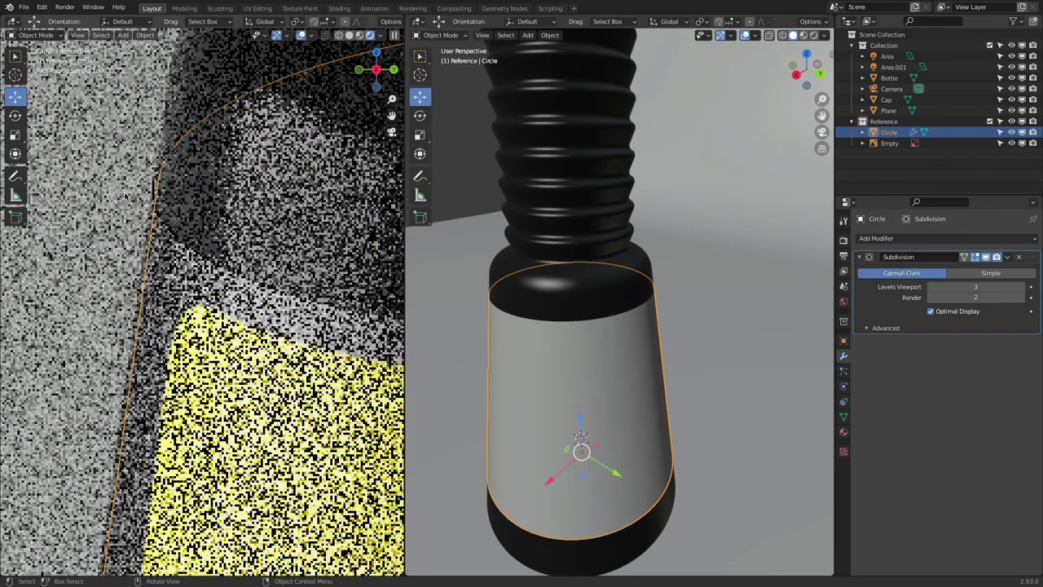
scroll(179, 195, up, 3)
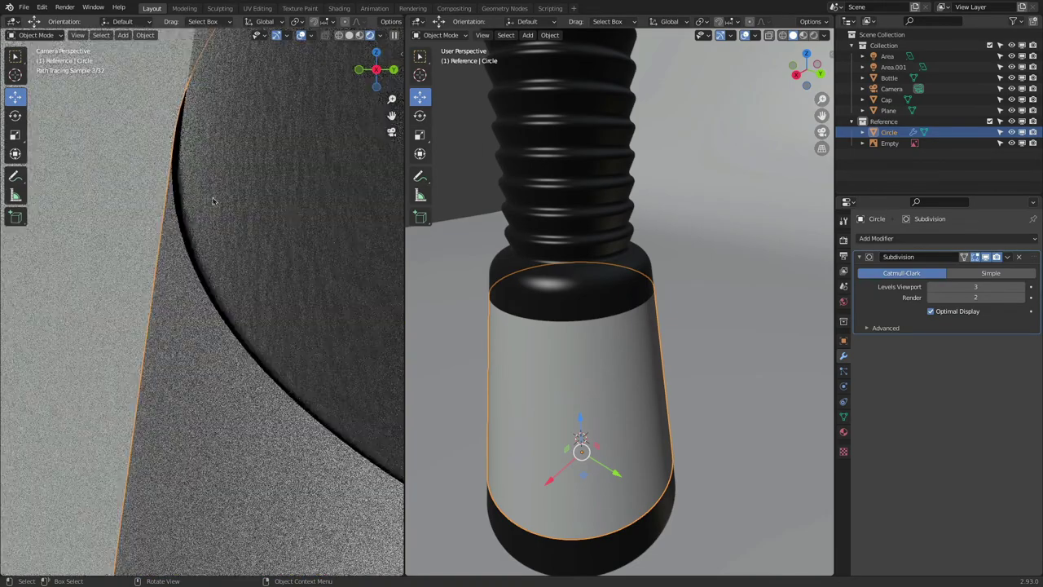
scroll(483, 305, up, 4)
middle_drag(486, 303, 578, 284)
- Enter Edit Mode on the label and select its upper edge loop in edge select mode
click(440, 35)
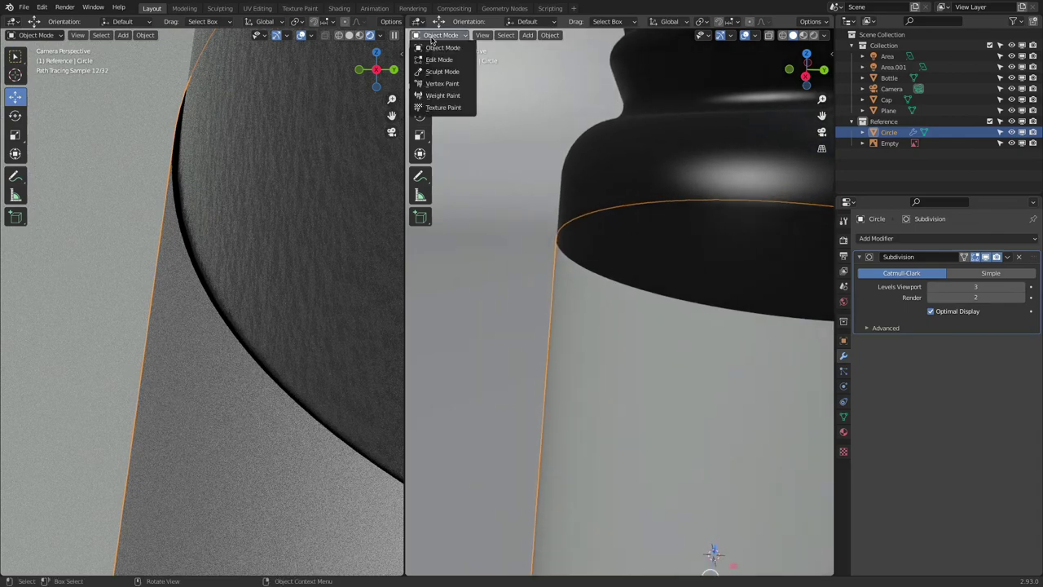
click(440, 61)
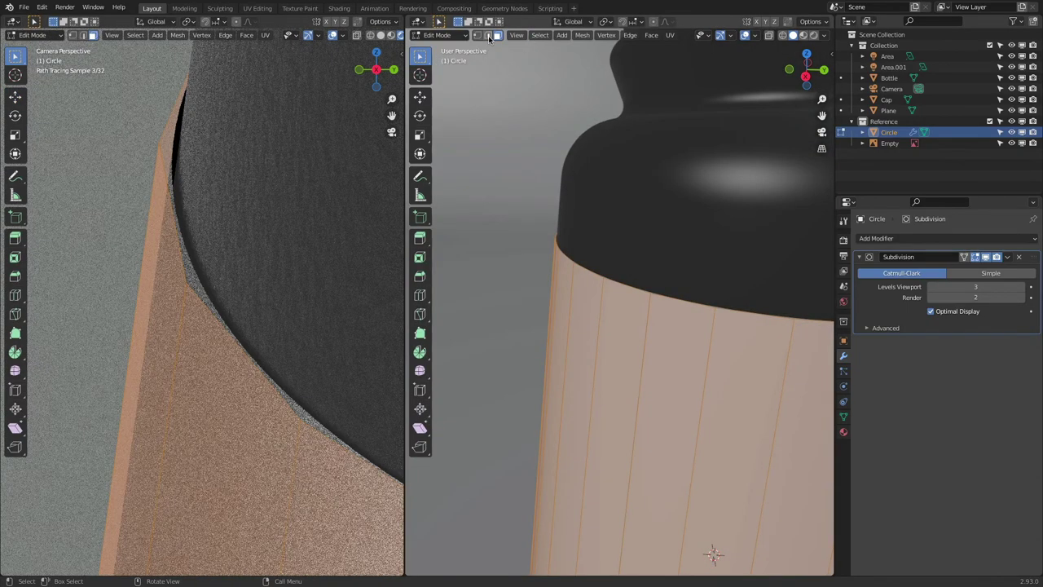
click(488, 35)
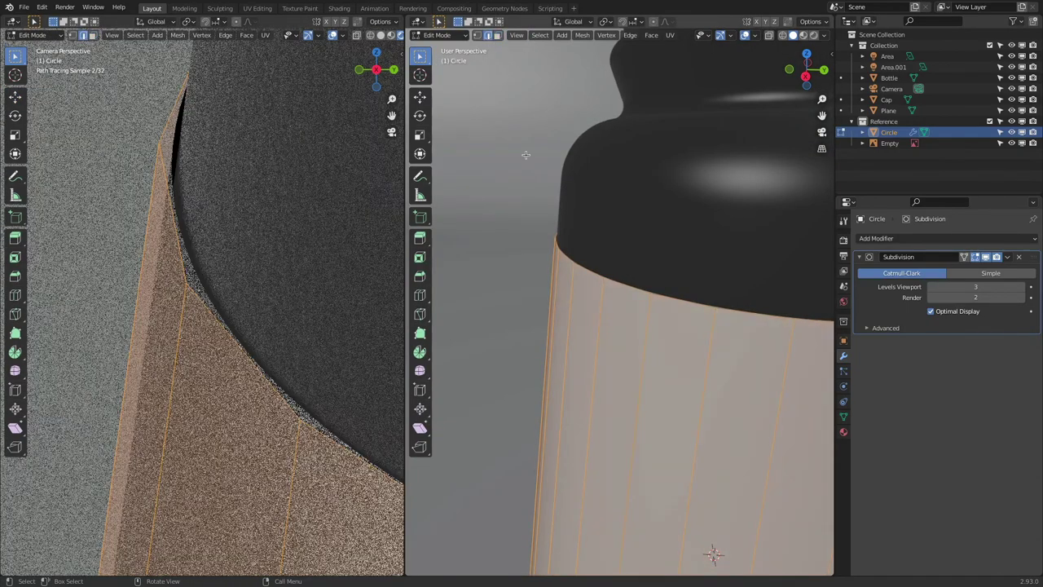
alt+click(619, 284)
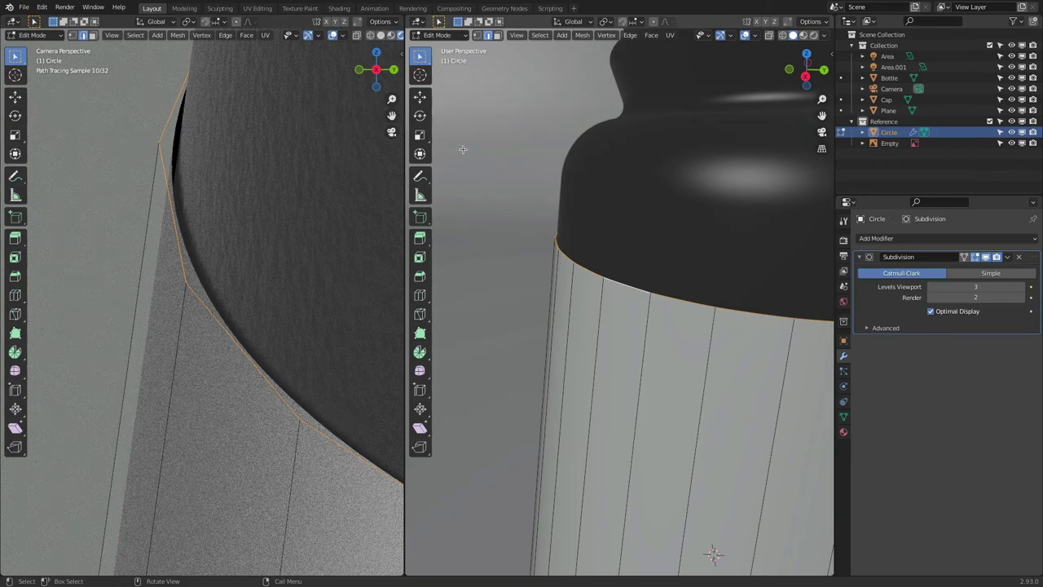
- Scale the upper edge loop down to about 0.997 and display the Subdivision result on the edit cage
key(s)
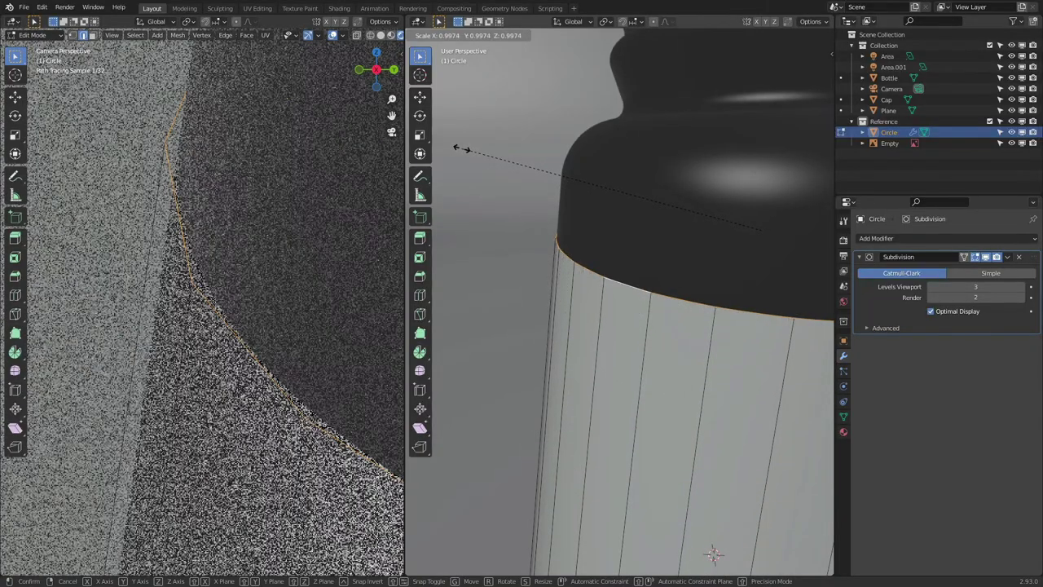
click(462, 149)
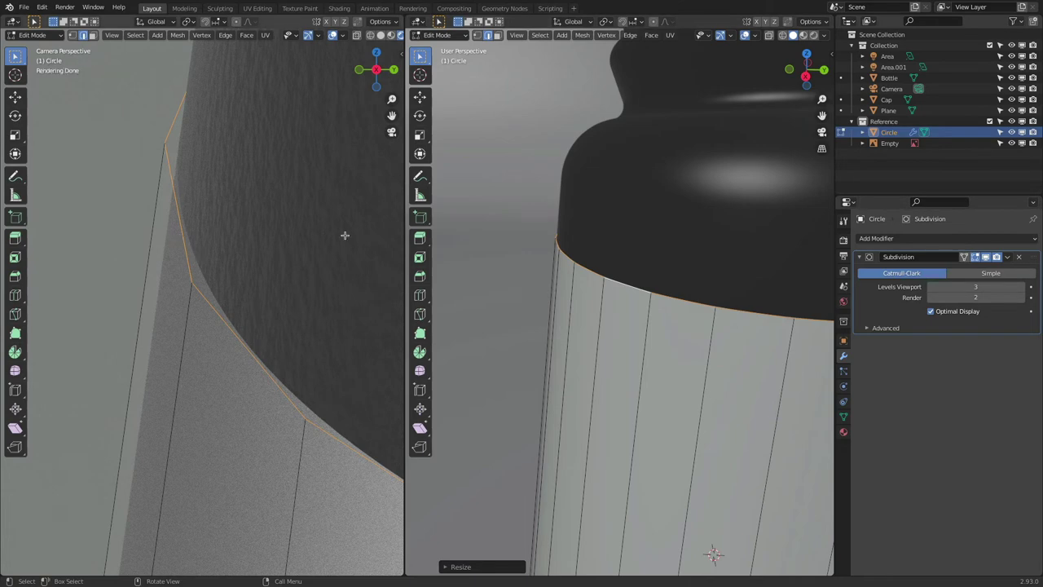
click(964, 257)
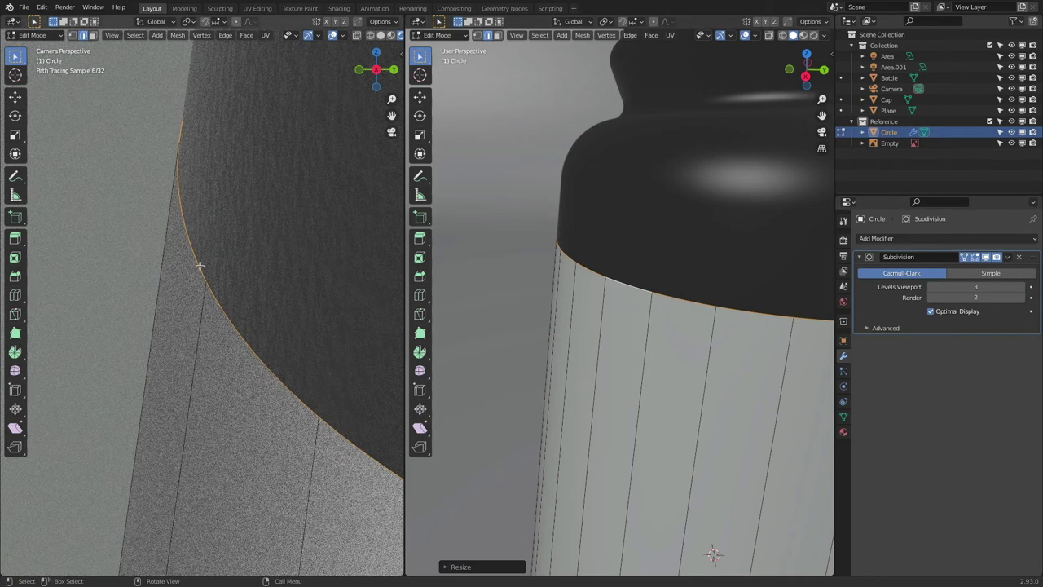
- Compare the label's Subdivision viewport level at 1 and back at 3, and set its render level to 3
click(932, 287)
click(932, 286)
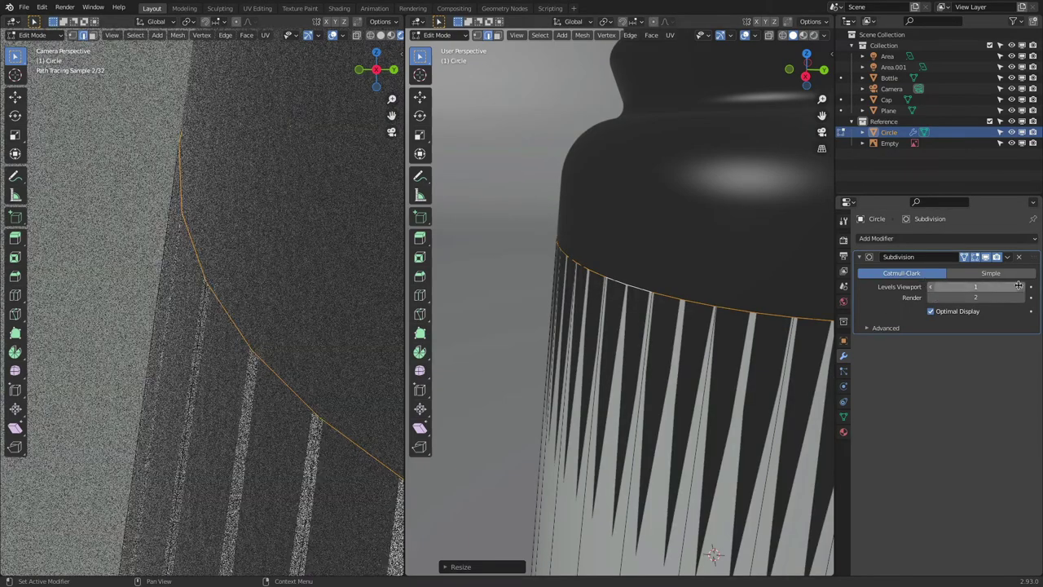
click(1019, 286)
click(1019, 286)
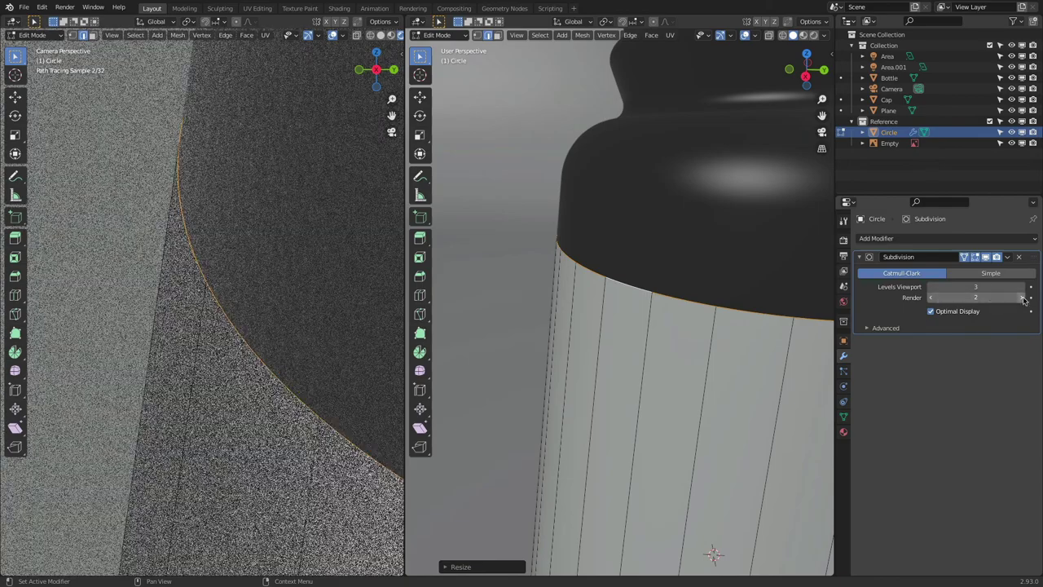
click(1023, 298)
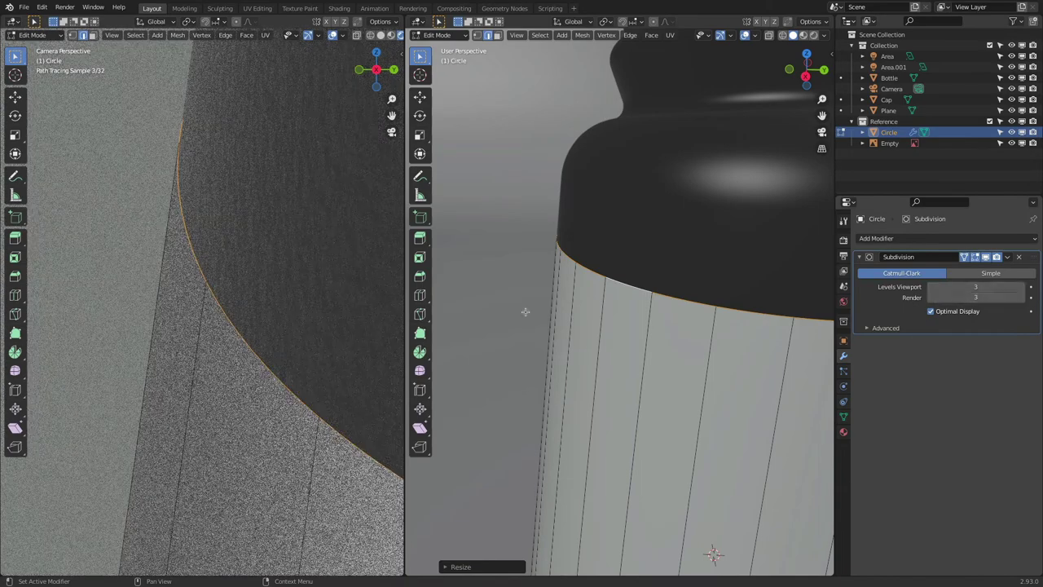
- Hide the Plane backdrop and check the label's lower edge against the bottle from below
middle_drag(210, 229, 216, 287)
scroll(244, 285, up, 10)
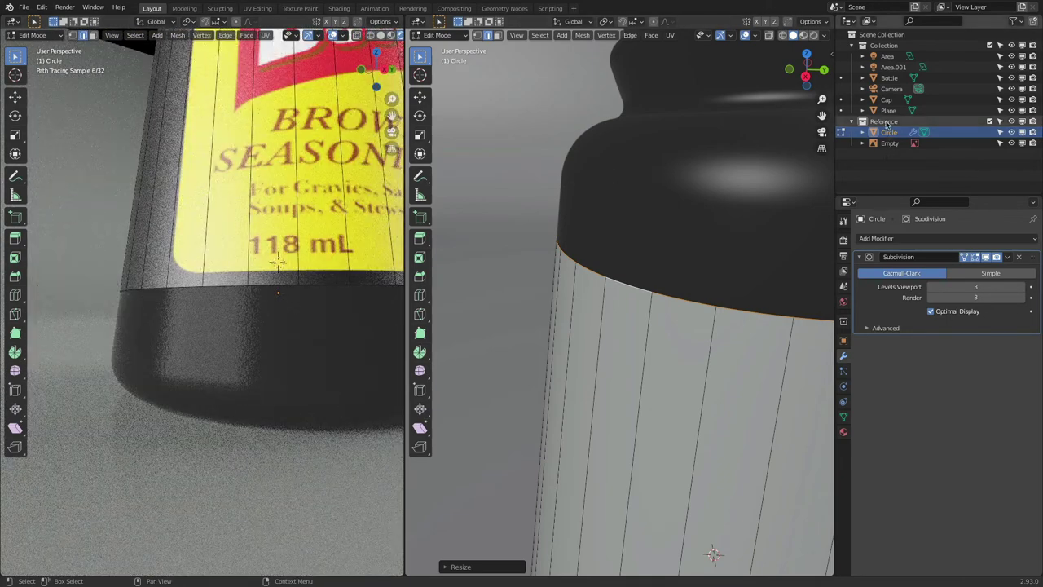
click(1011, 110)
click(1011, 110)
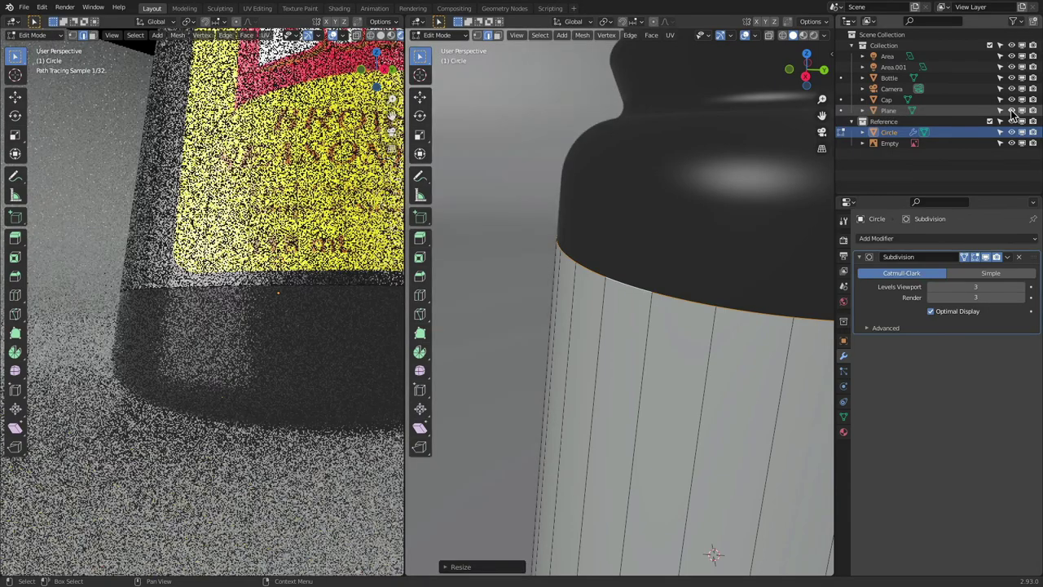
click(1012, 110)
middle_drag(272, 380, 242, 334)
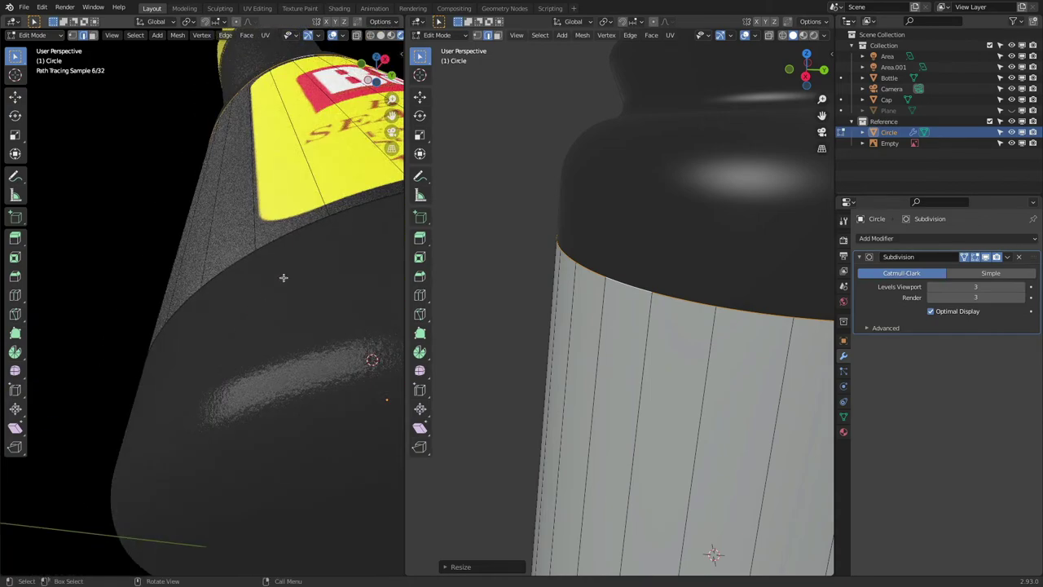
- Select the label's lower edge loop and scale it down to about 0.997
scroll(571, 362, down, 6)
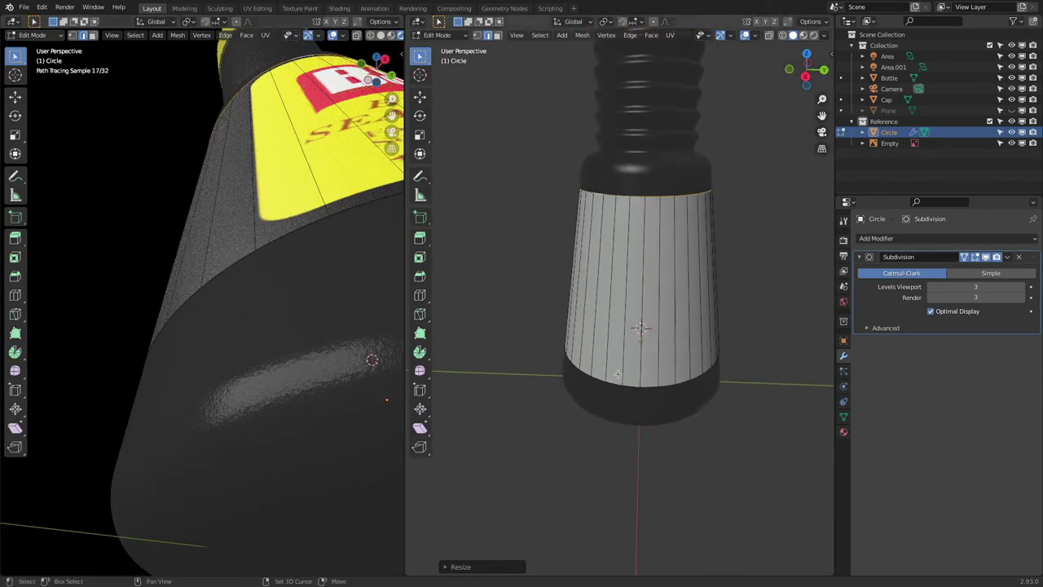
scroll(617, 373, up, 6)
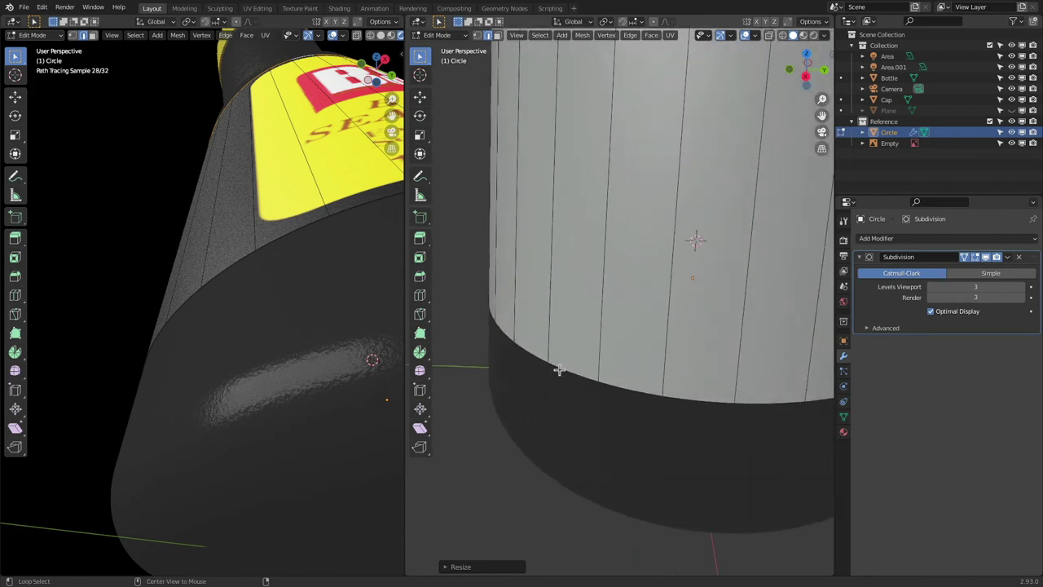
alt+click(559, 370)
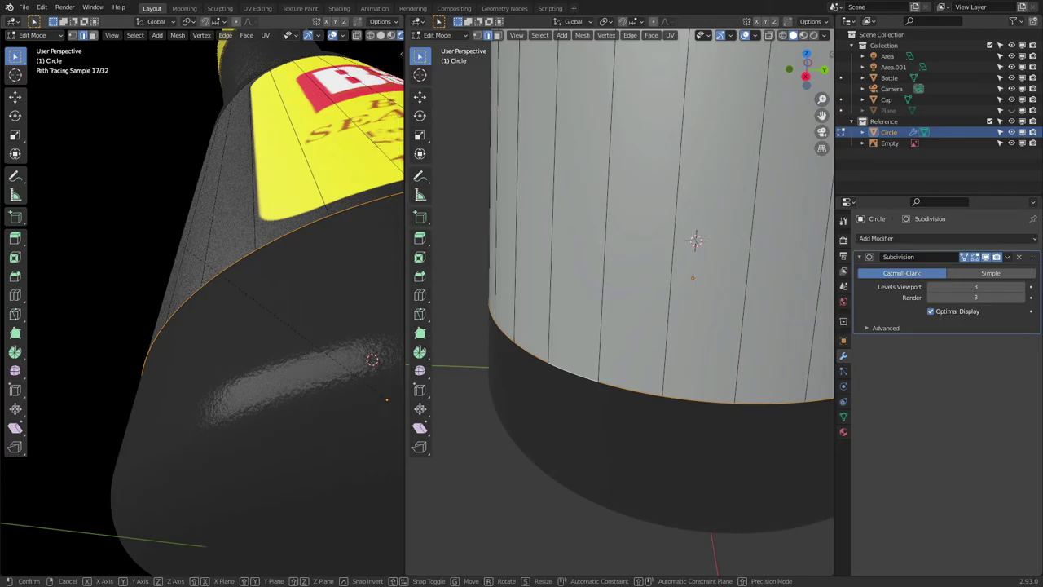
key(s)
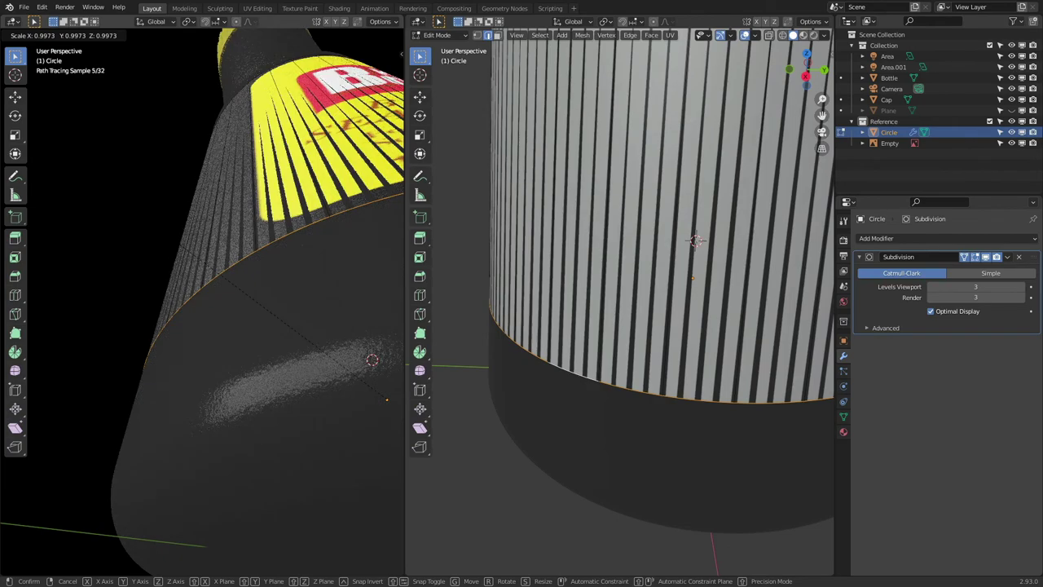
key(Return)
- Return to the camera view and compare the label's lower edge with the Front.jpeg reference photo in Finder
middle_drag(326, 212, 381, 146)
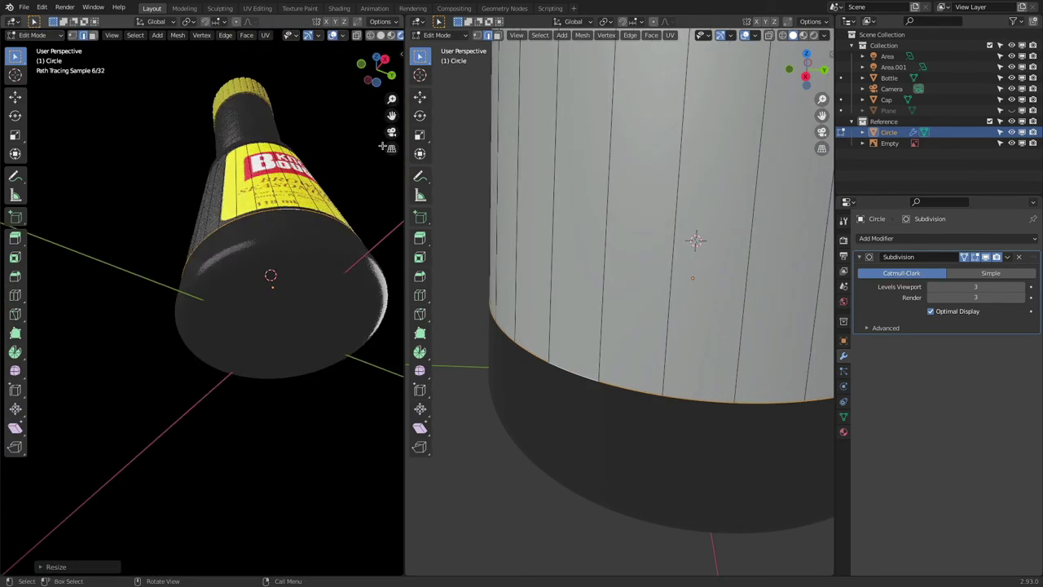
click(391, 132)
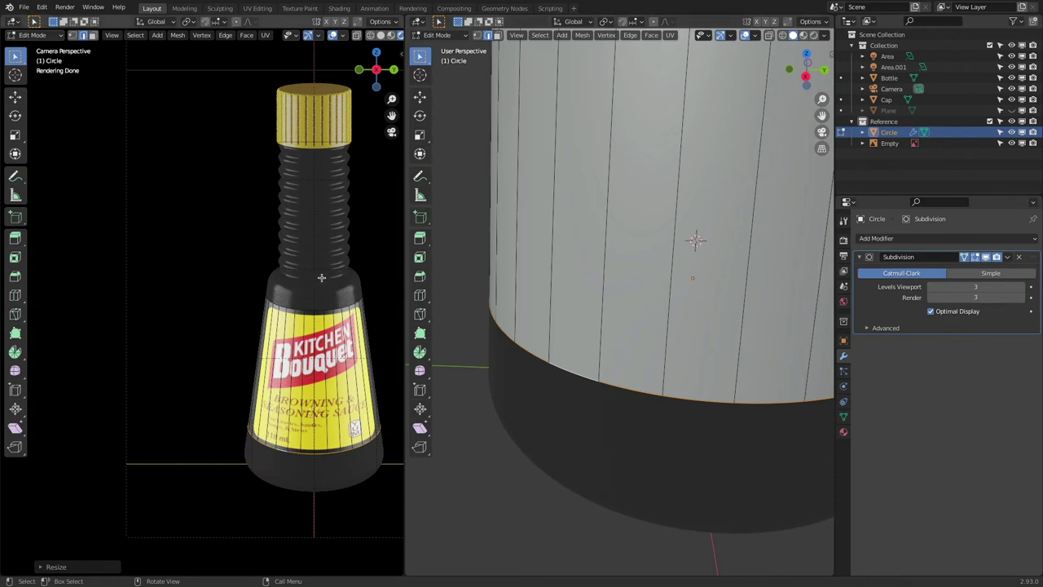
key(super+Tab)
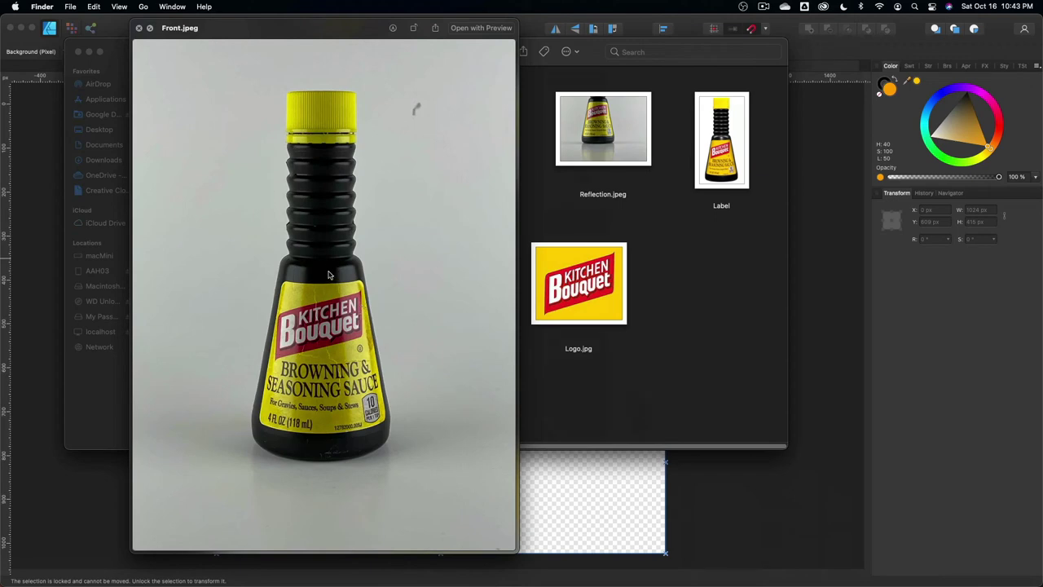
key(super+Tab)
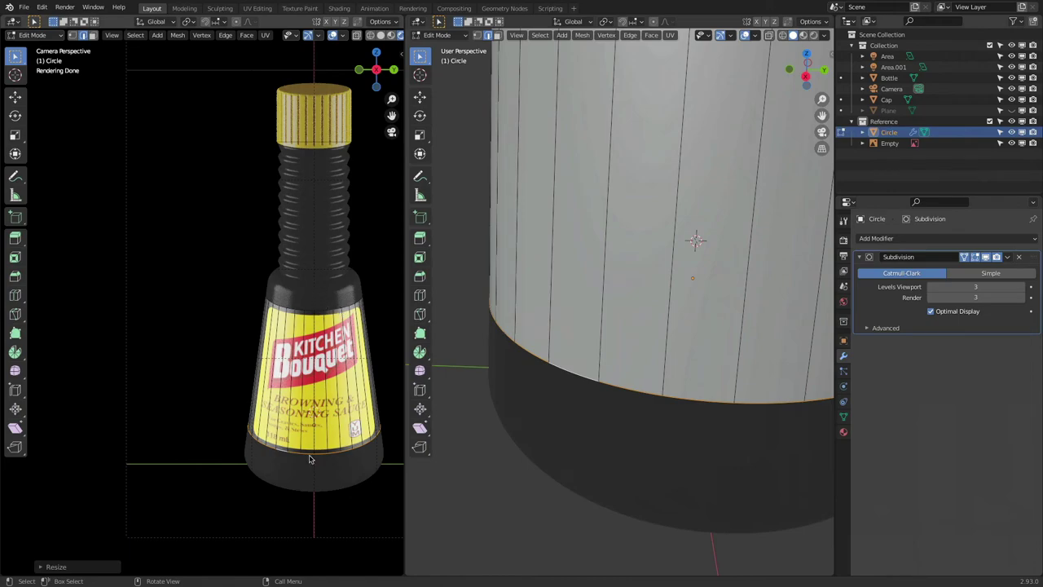
key(super+Tab)
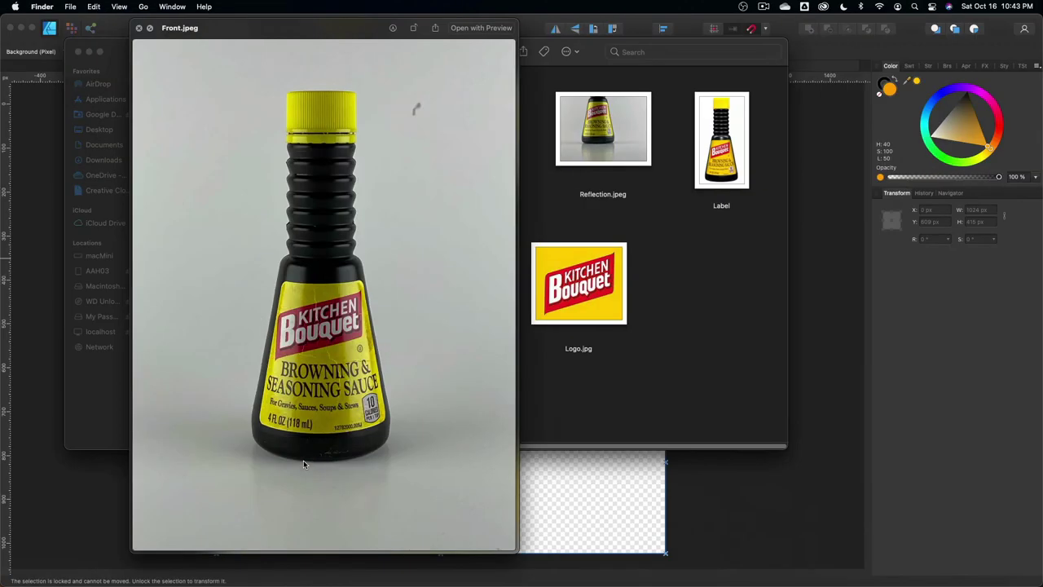
key(super+Tab)
key(super+Tab)
key(super+Tab)
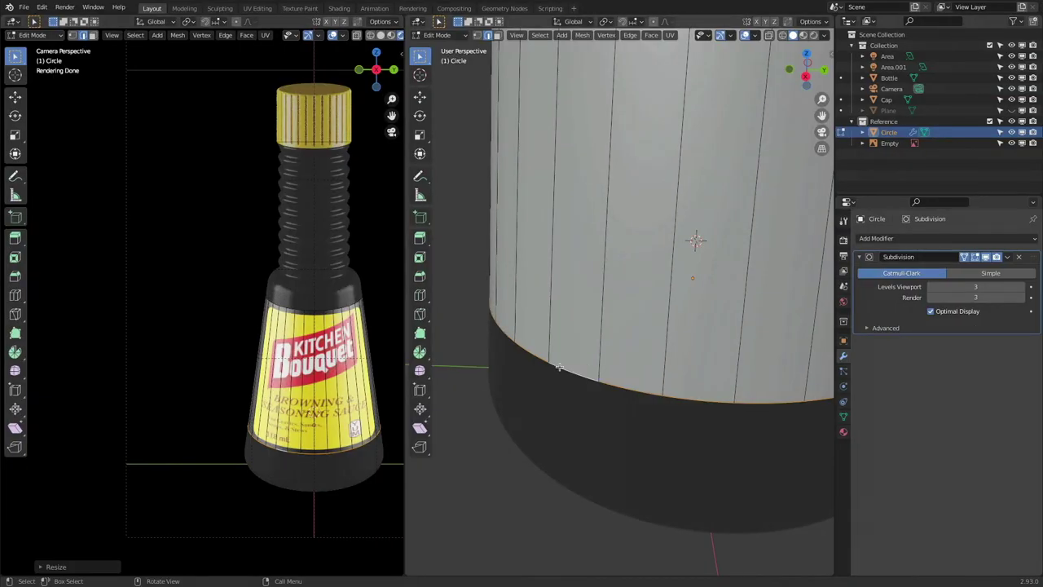
- In right orthographic view, lower the label's bottom edge loop about 0.45 cm along Z in two moves and scale it to about 1.027
click(805, 70)
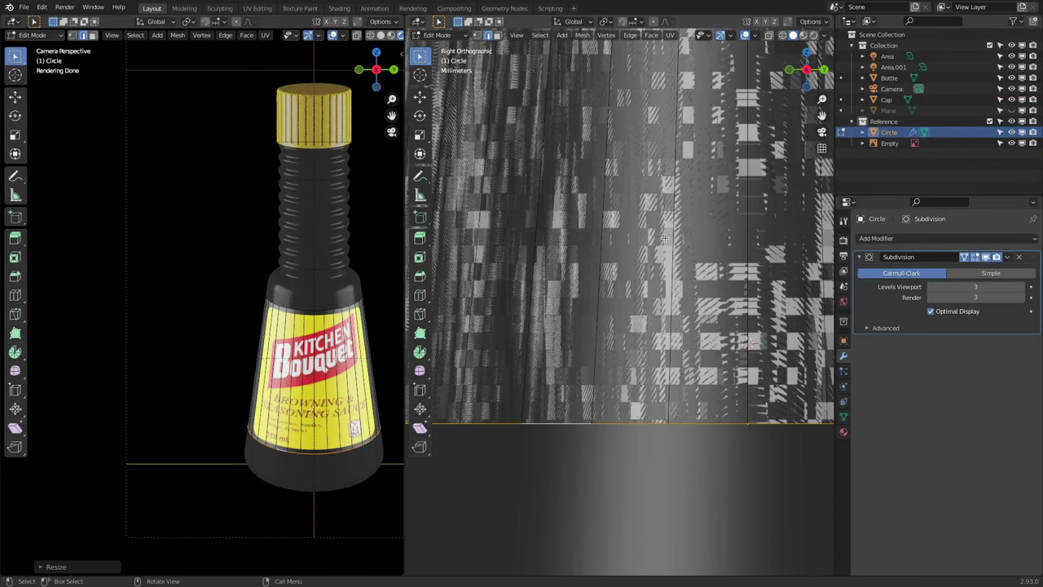
scroll(664, 238, down, 4)
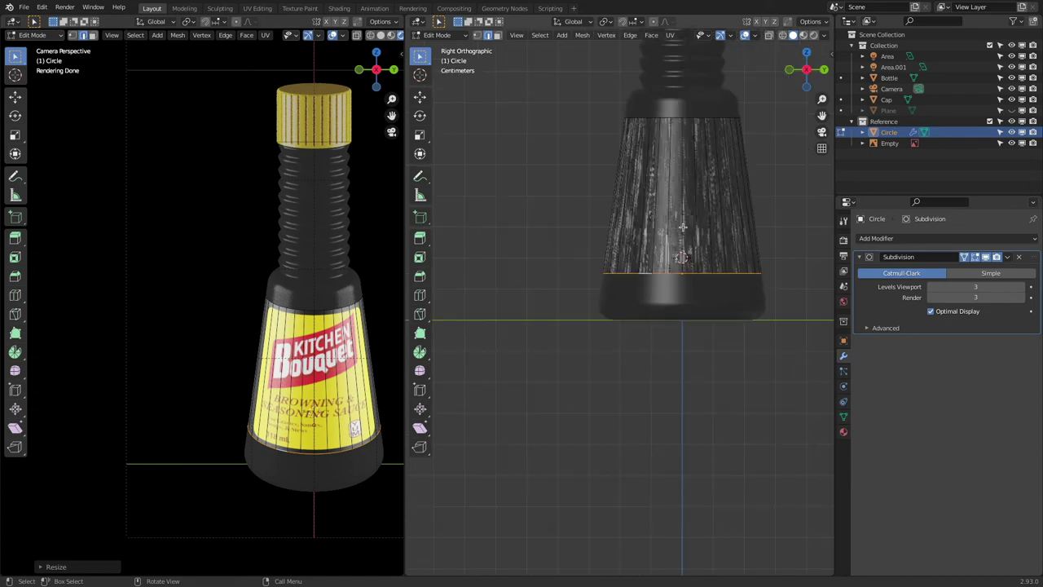
key(g)
key(z)
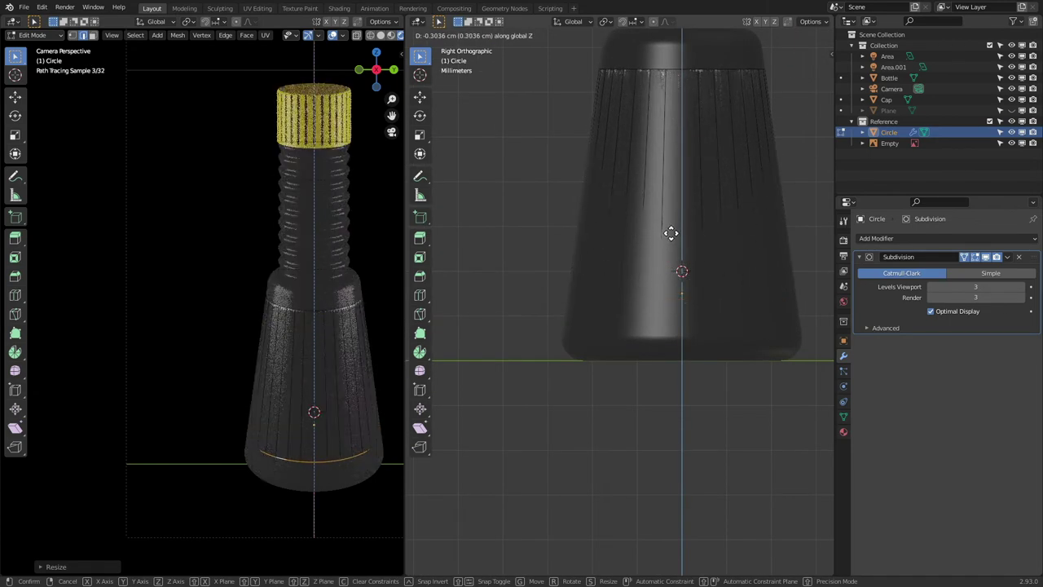
click(673, 230)
key(s)
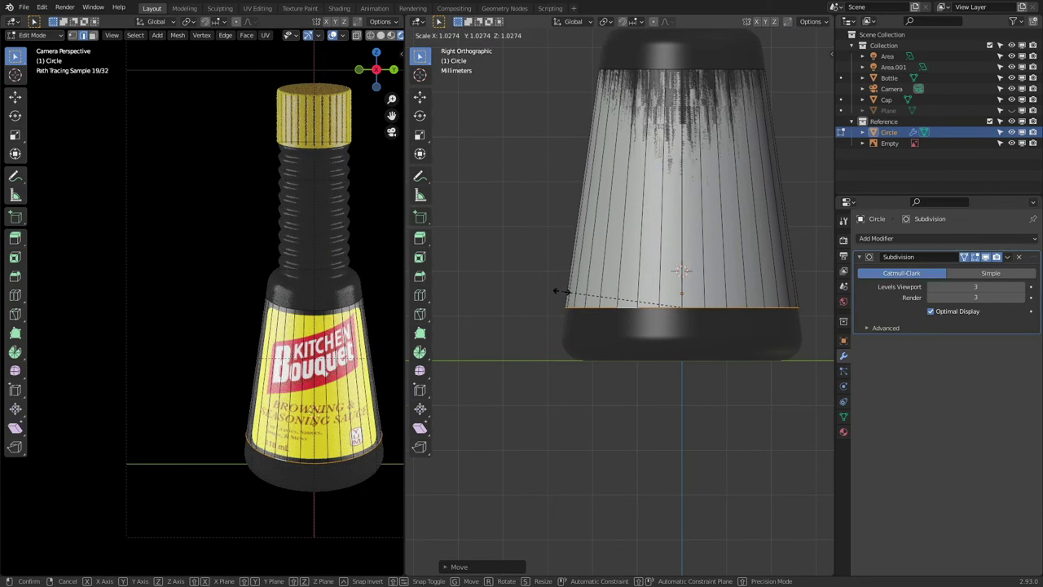
click(562, 291)
key(g)
key(z)
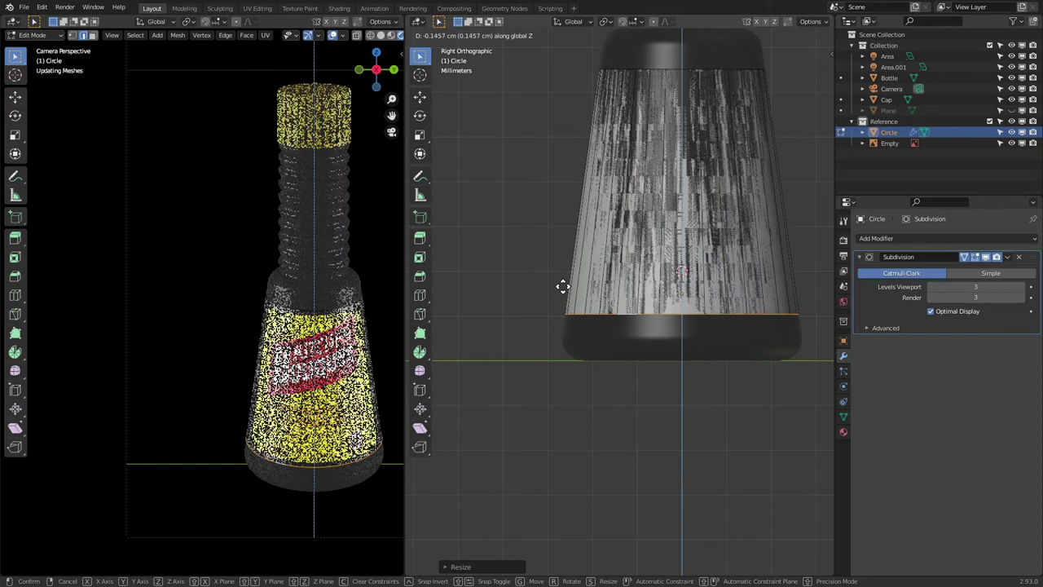
click(561, 285)
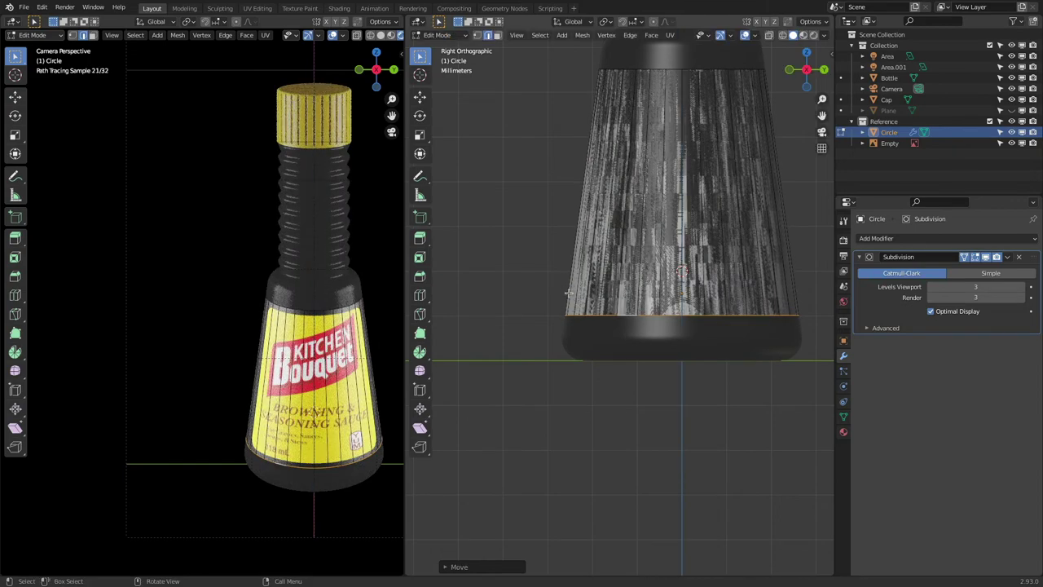
- Scale the lower edge loop down to about 0.999 to sit flush with the bottle's side, and return the label to Object Mode
scroll(568, 291, up, 8)
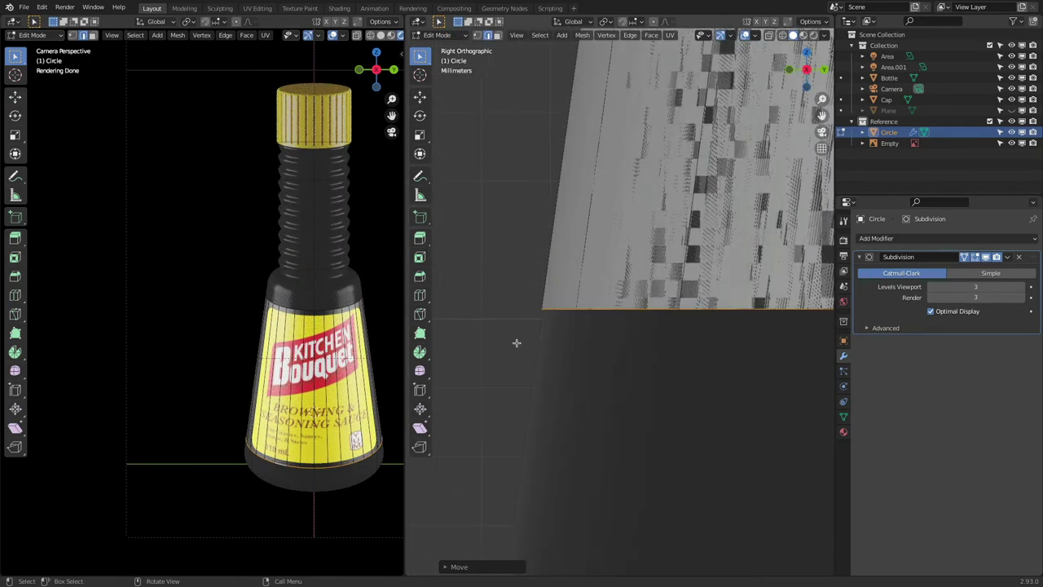
scroll(516, 342, up, 2)
key(s)
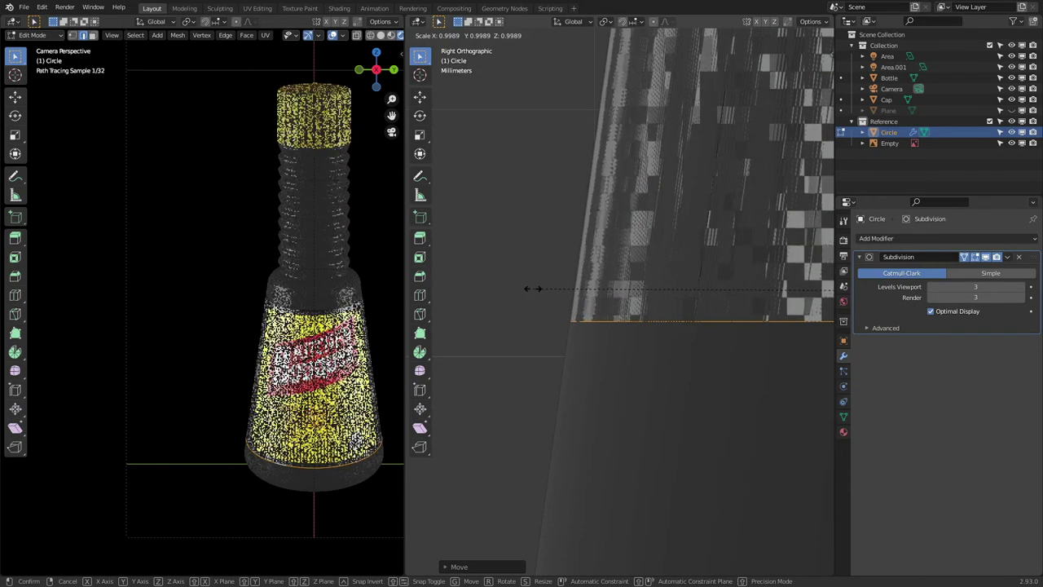
click(534, 288)
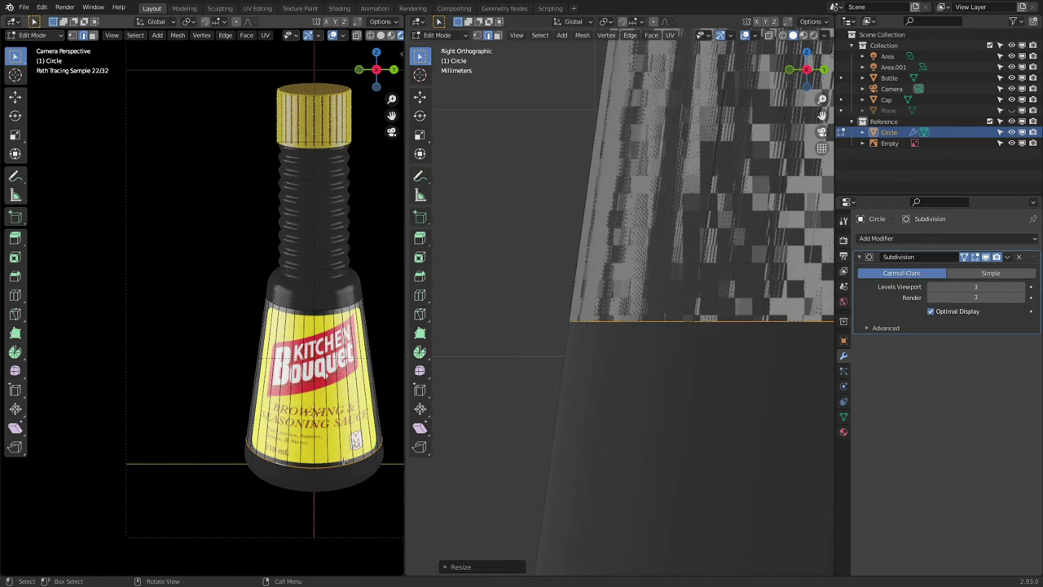
key(s)
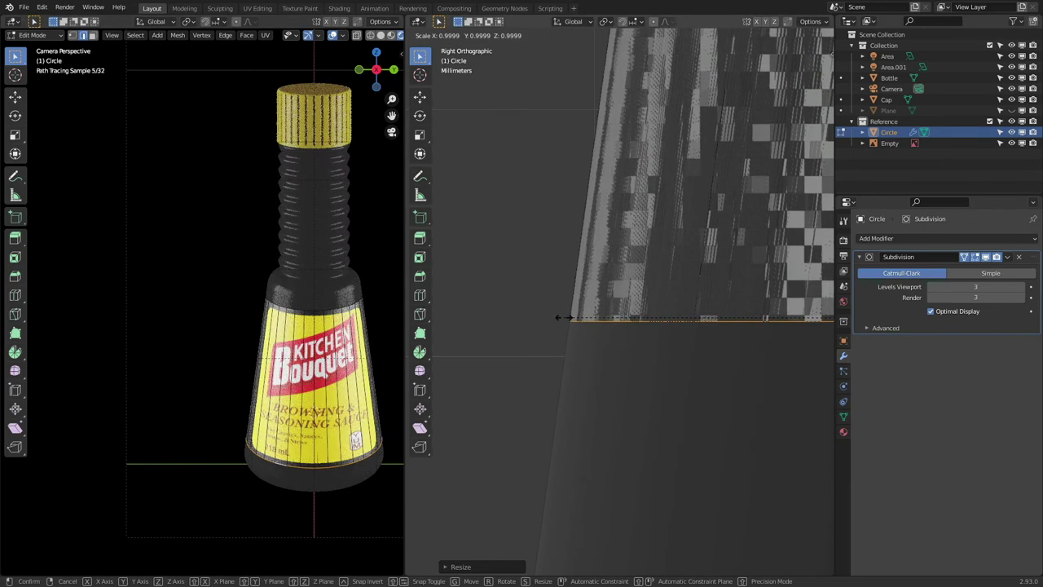
click(562, 318)
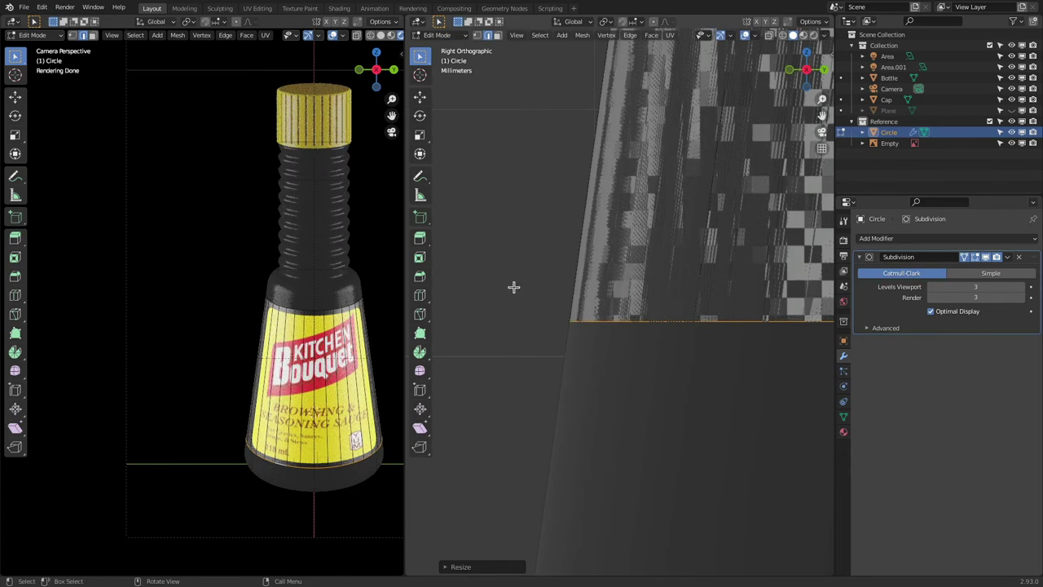
scroll(513, 285, down, 6)
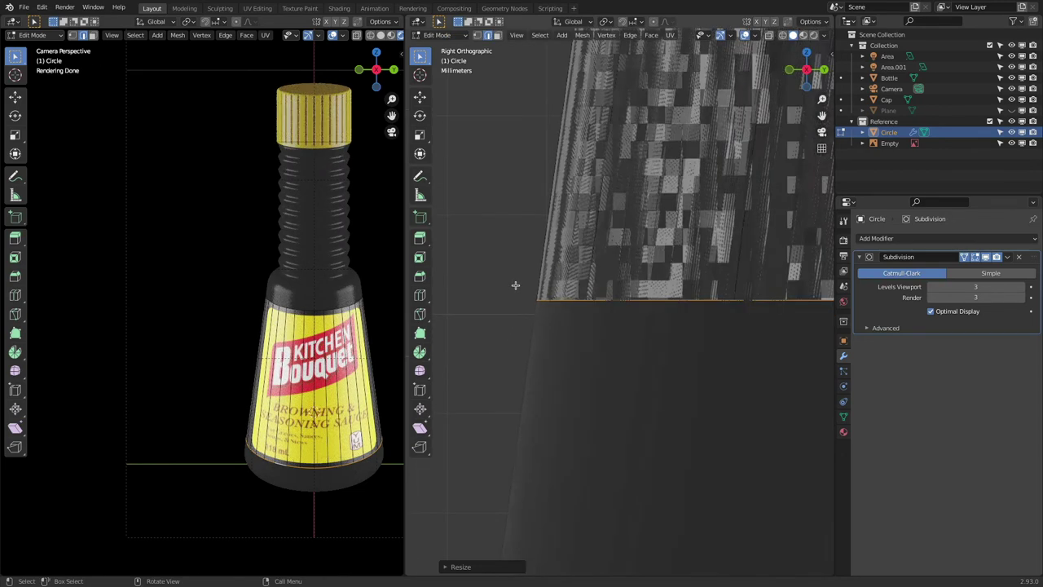
scroll(653, 123, down, 3)
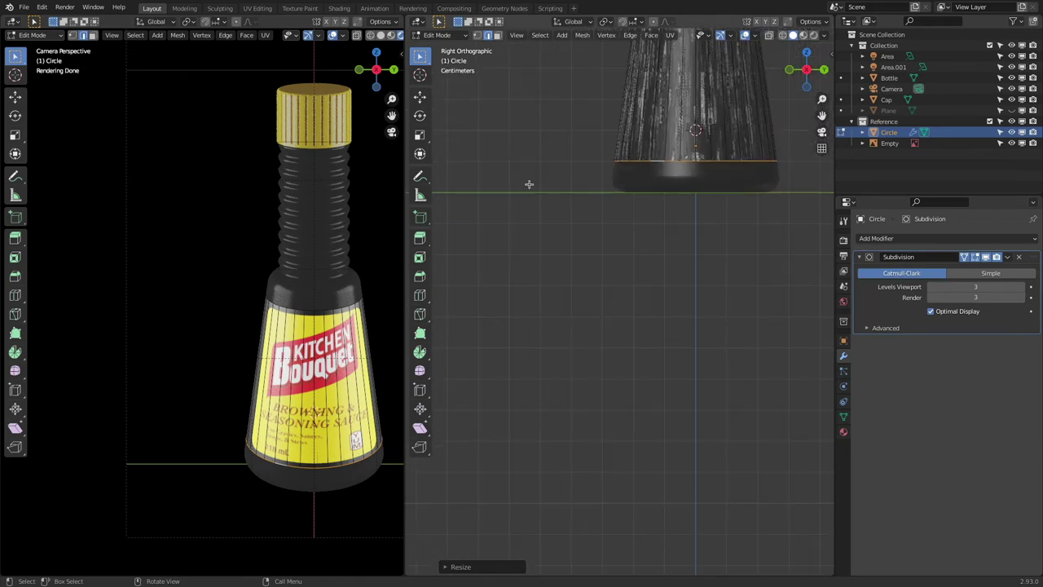
click(446, 35)
click(451, 49)
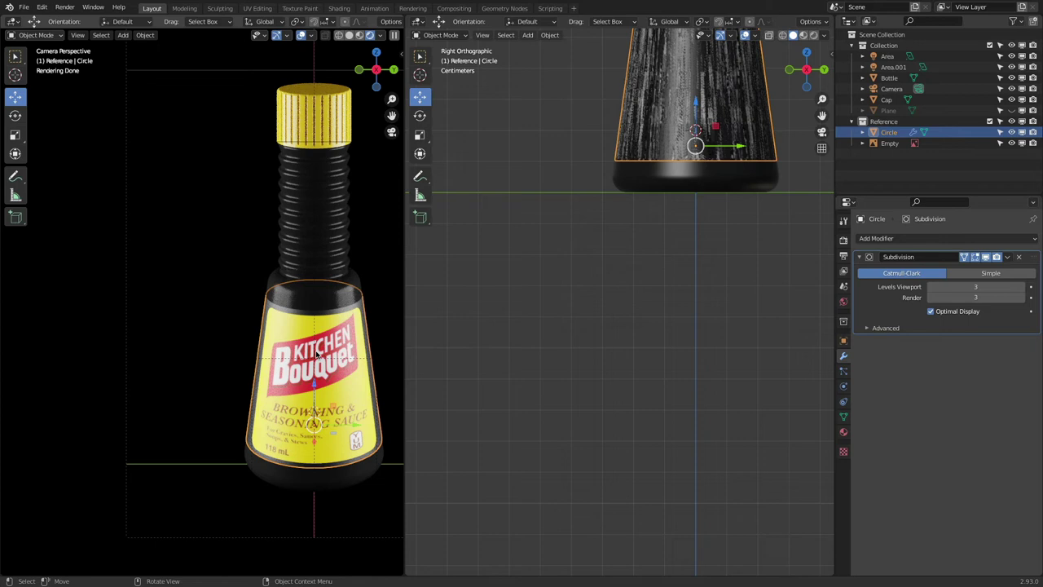
- Replace the second 3D viewport with the UV Editor and show the label's entire UV layout over Logo Label.png in Edit Mode
click(418, 21)
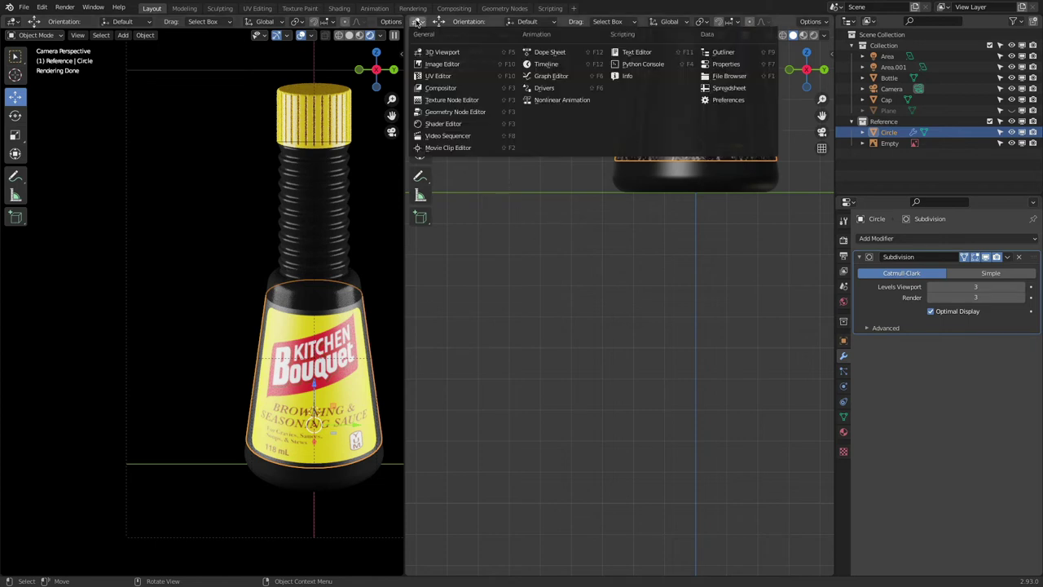
click(467, 79)
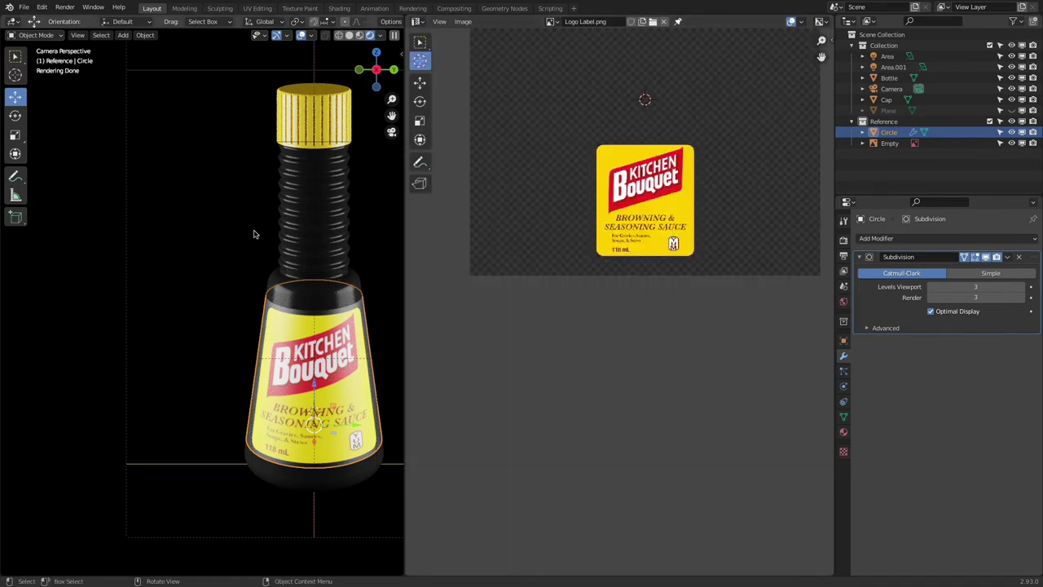
click(34, 36)
click(32, 57)
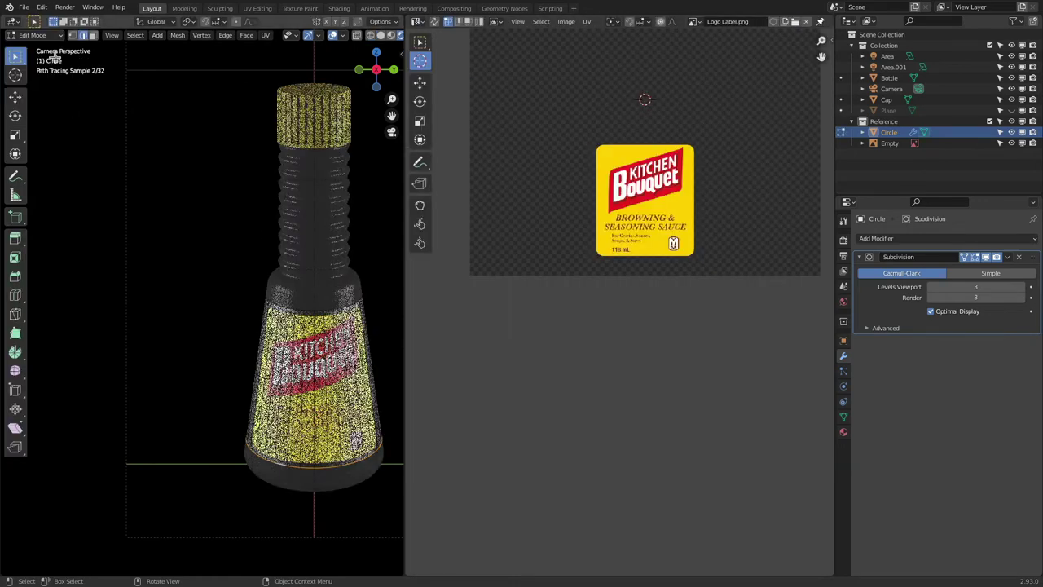
key(a)
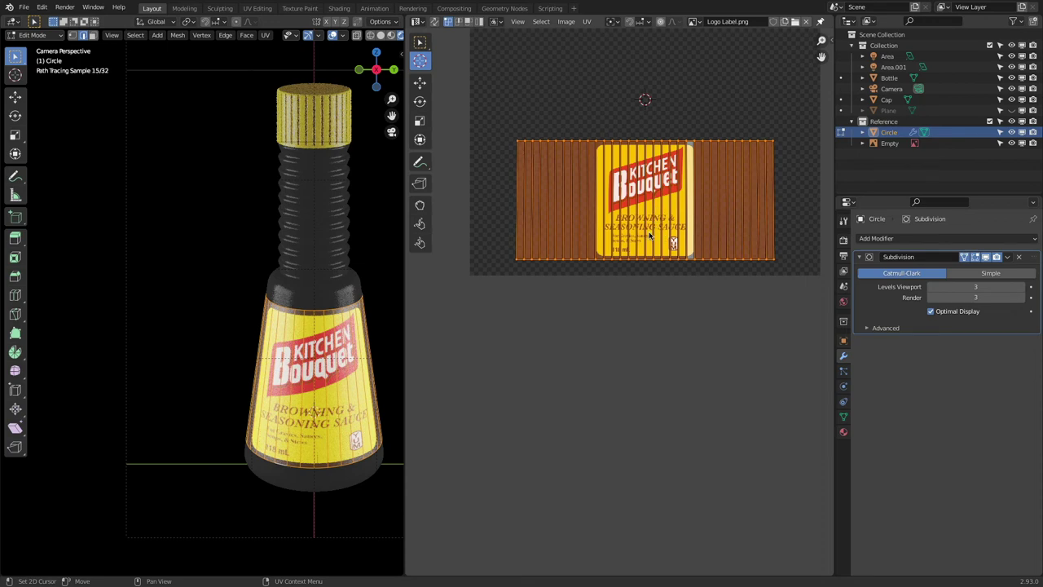
scroll(649, 261, up, 4)
scroll(650, 263, up, 1)
scroll(649, 277, down, 1)
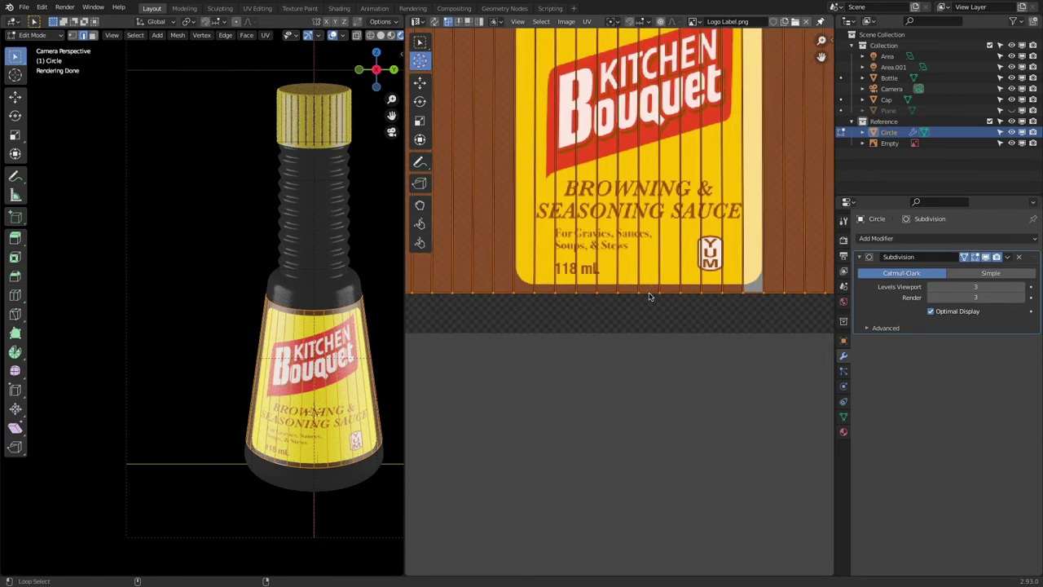
- Select the bottom row of the label's UVs and move it along Y to sit right at the label artwork's lower edge
alt+click(649, 294)
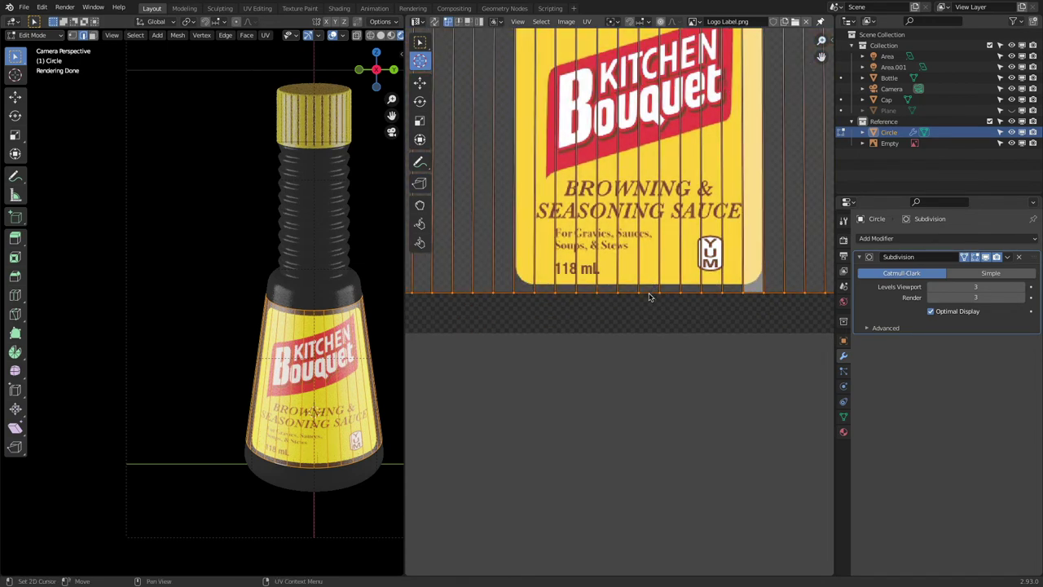
key(g)
key(y)
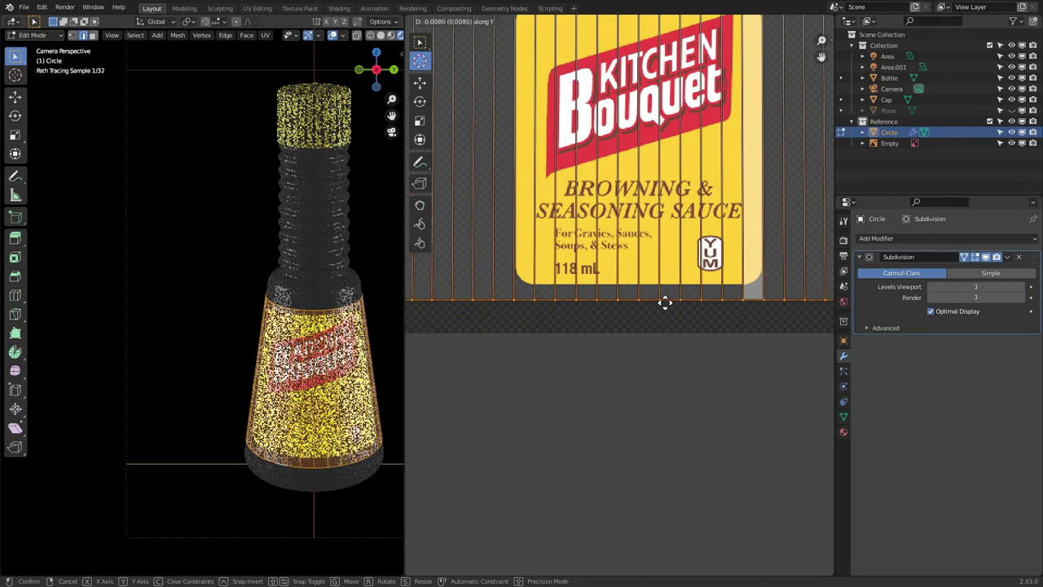
click(661, 289)
scroll(661, 290, down, 4)
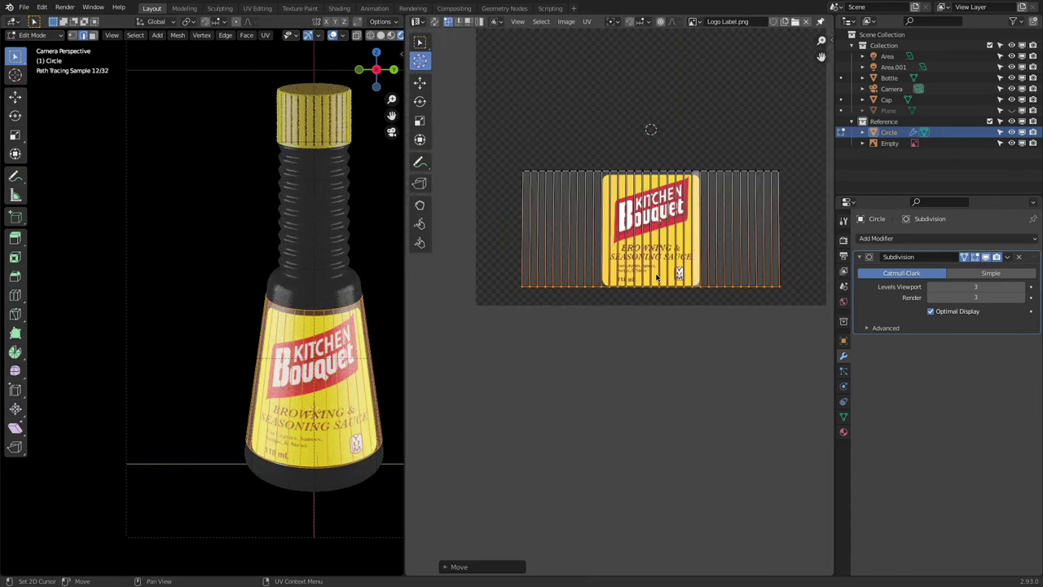
- Select the top row of the label's UVs and lower it along Y to just above the artwork's upper edge
scroll(658, 204, up, 10)
scroll(659, 204, up, 1)
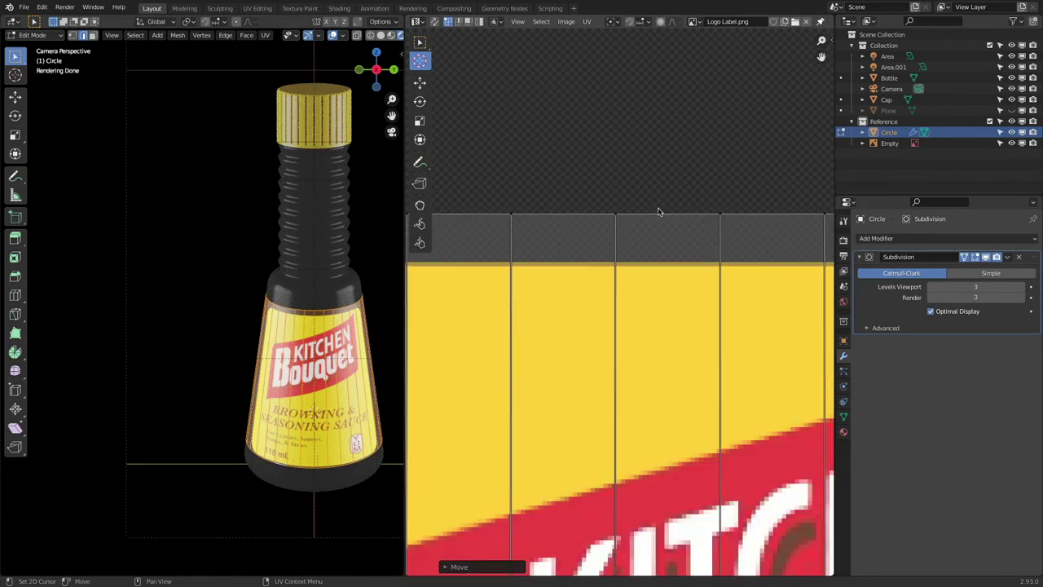
key(a)
scroll(662, 214, down, 4)
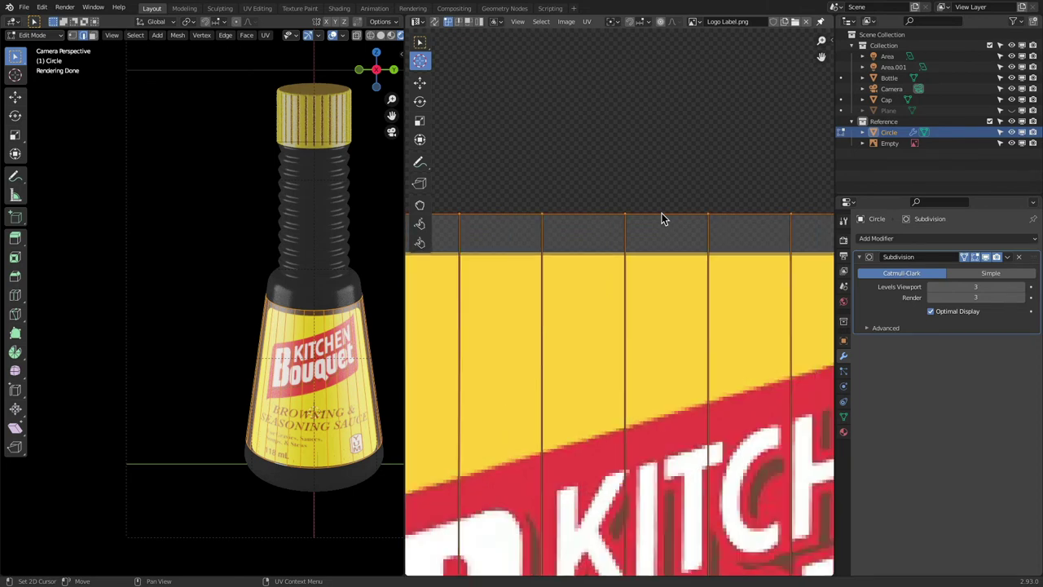
scroll(661, 219, down, 2)
key(g)
key(y)
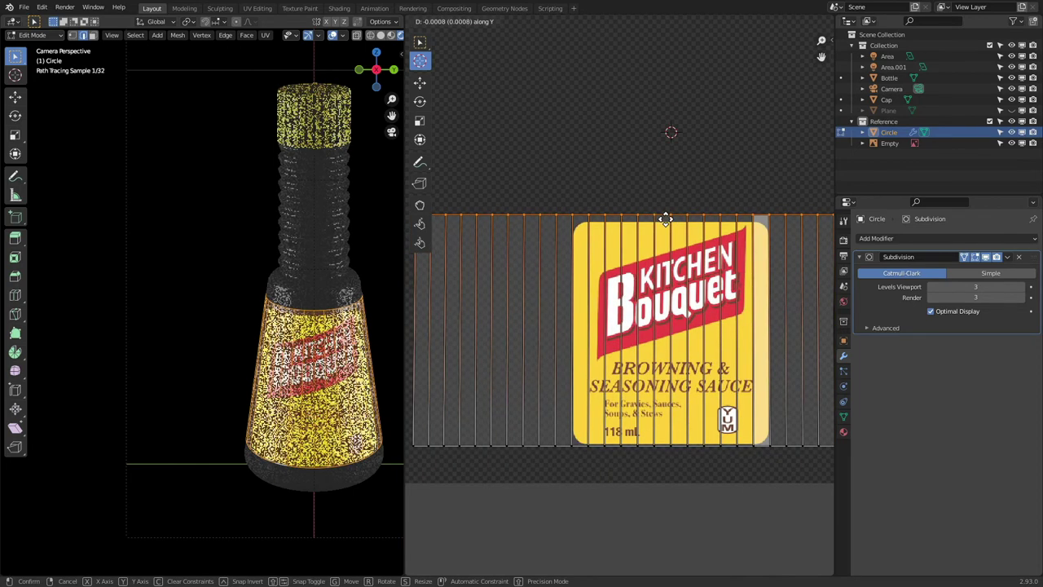
click(666, 222)
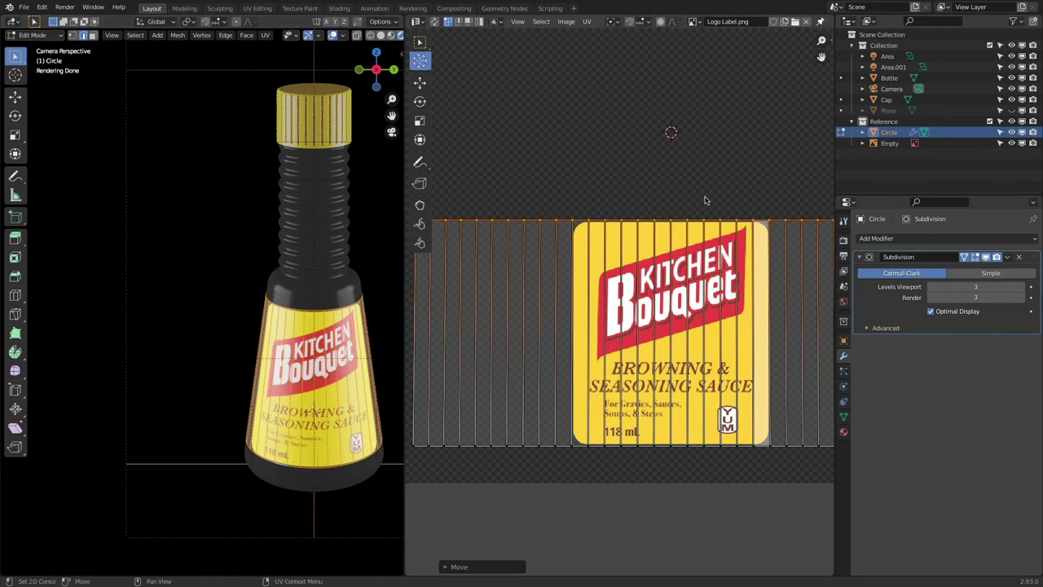
- Raise the top UV row about 0.01 along Y to leave a gap above the artwork
key(g)
key(y)
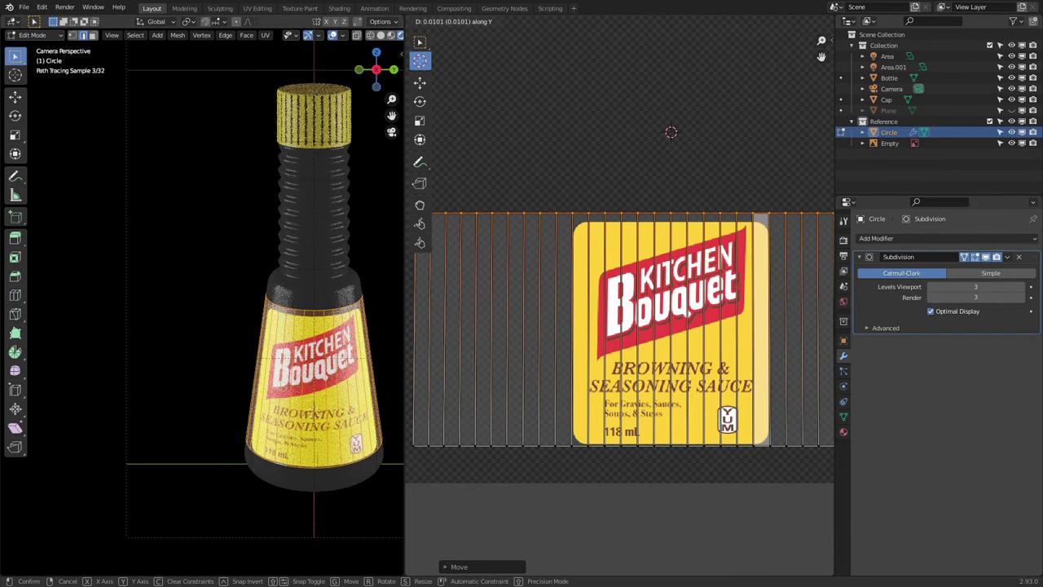
click(707, 189)
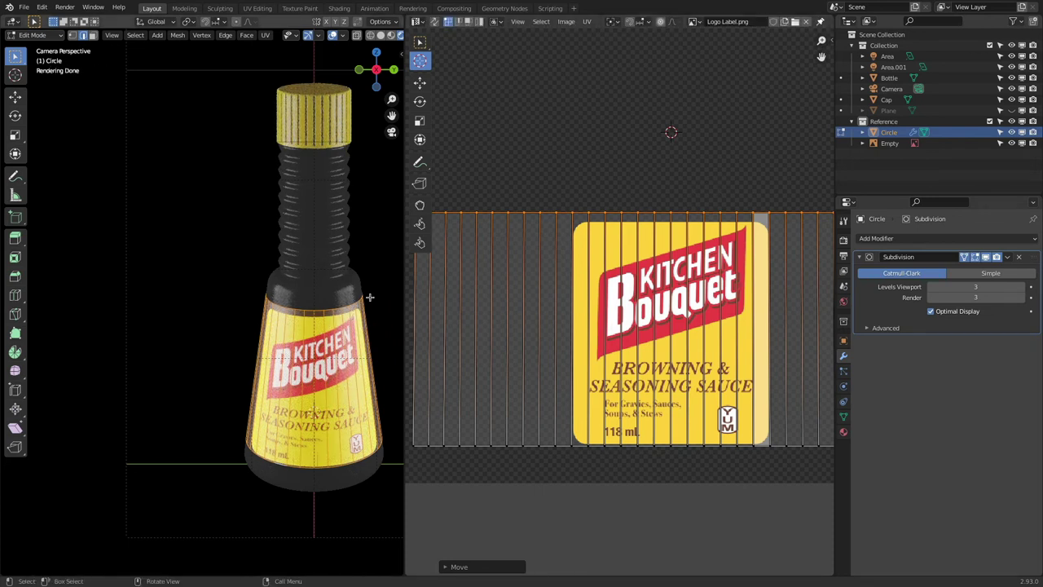
- Compare the label's upper edge with the Front.jpeg reference photo in Finder, and return to Blender
key(super+Tab)
click(347, 304)
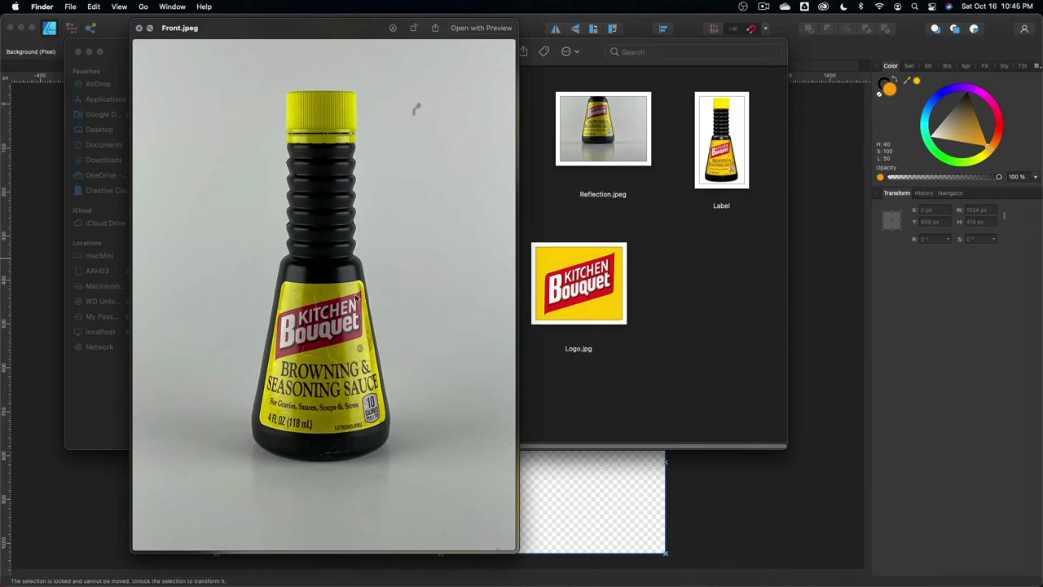
key(super+Tab)
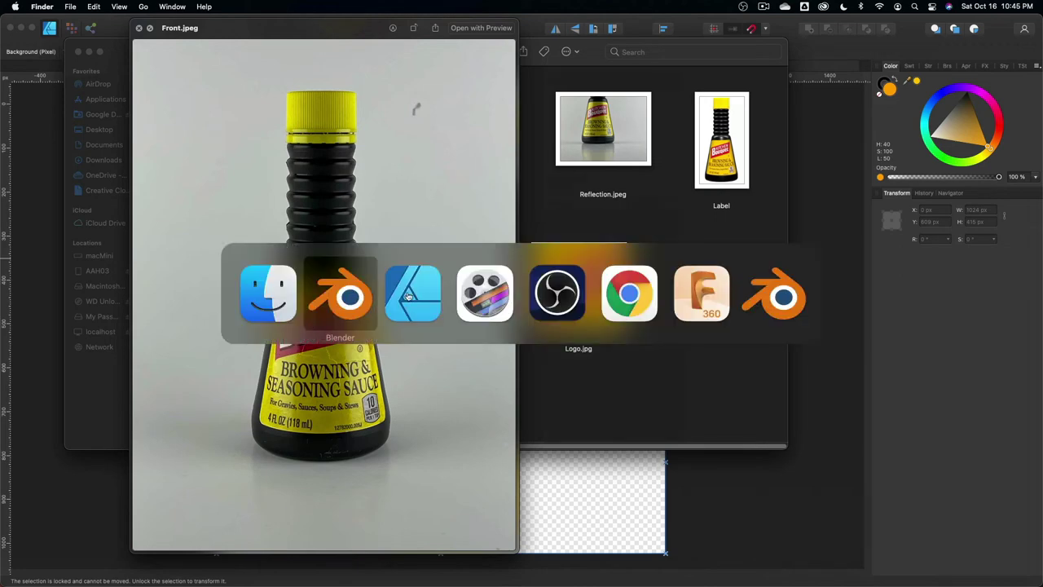
click(363, 295)
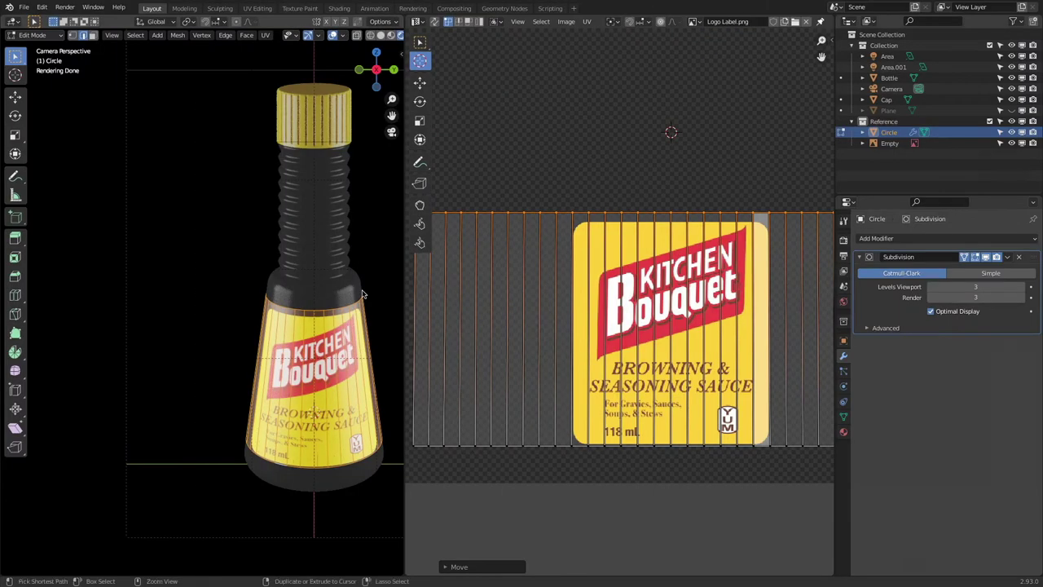
- Switch to Affinity Designer and stretch the yellow label background's upper edge upward to a height of about 342 px
key(super+Tab)
click(391, 290)
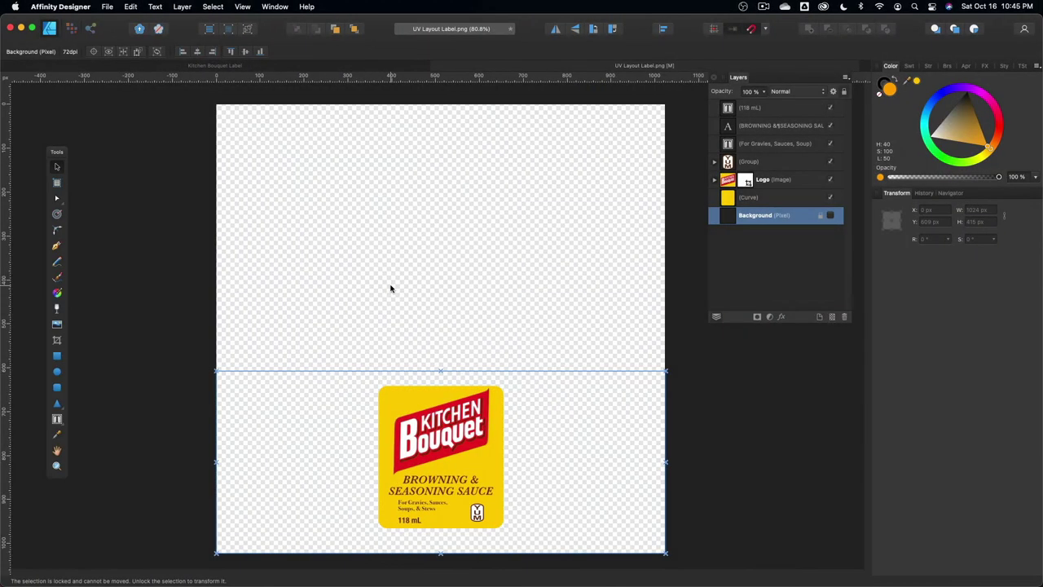
click(438, 395)
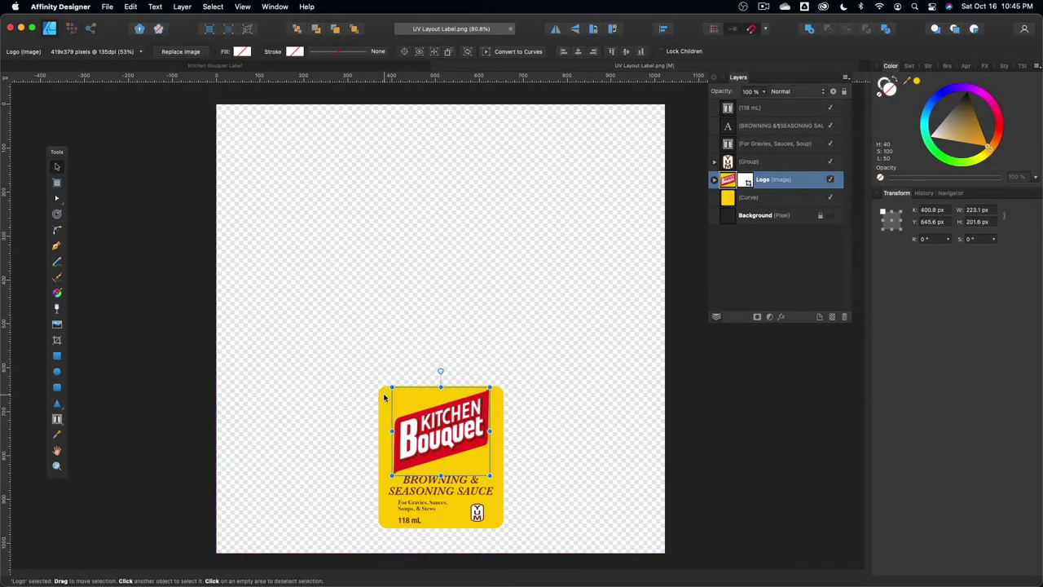
click(384, 397)
drag(444, 391, 446, 385)
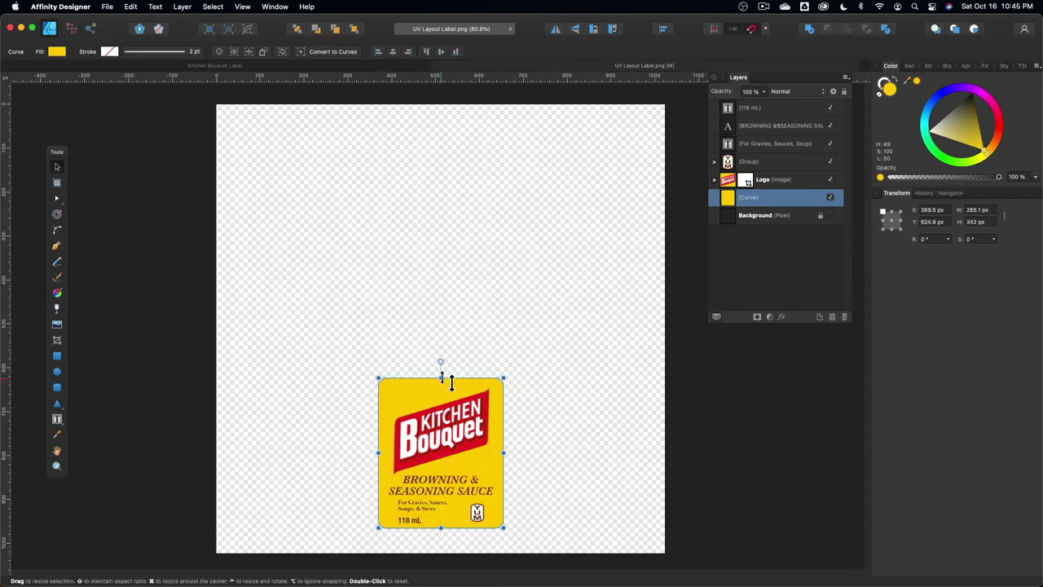
click(700, 440)
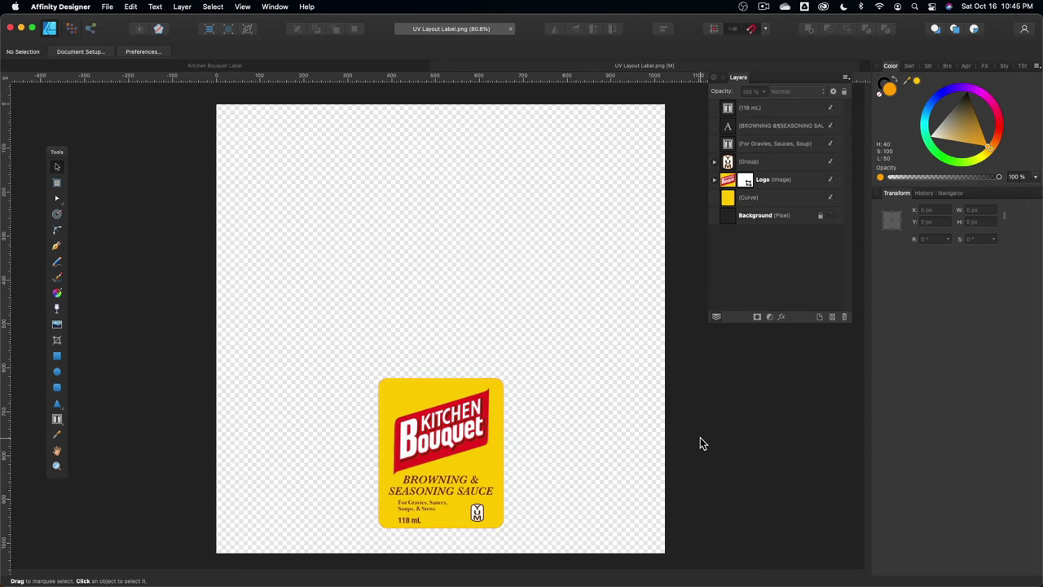
- Export the whole document as a 1024 × 1024 px PNG named Logo Label 2 in the Kitchen Bouquet folder
click(107, 6)
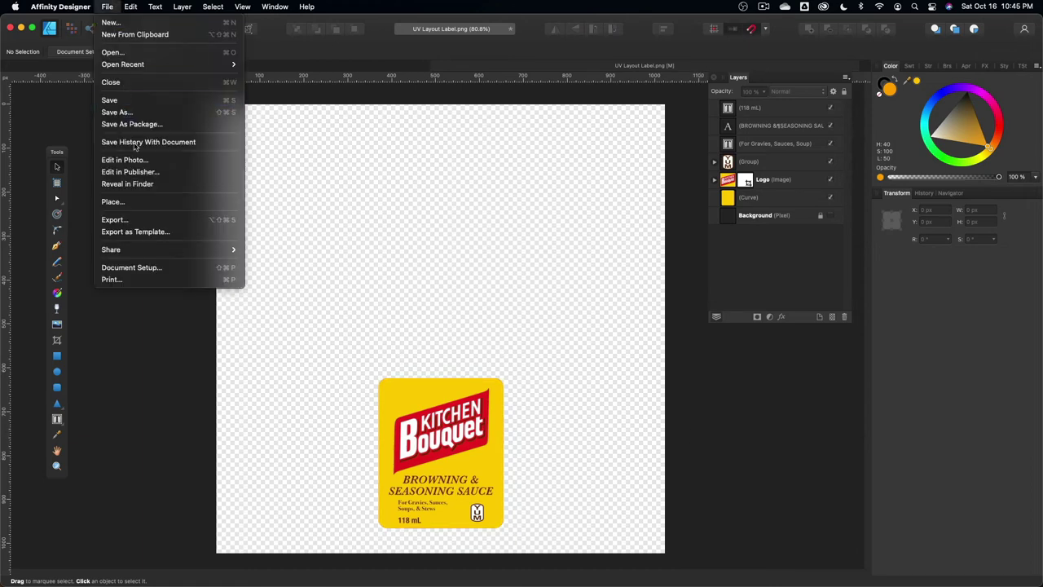
click(141, 220)
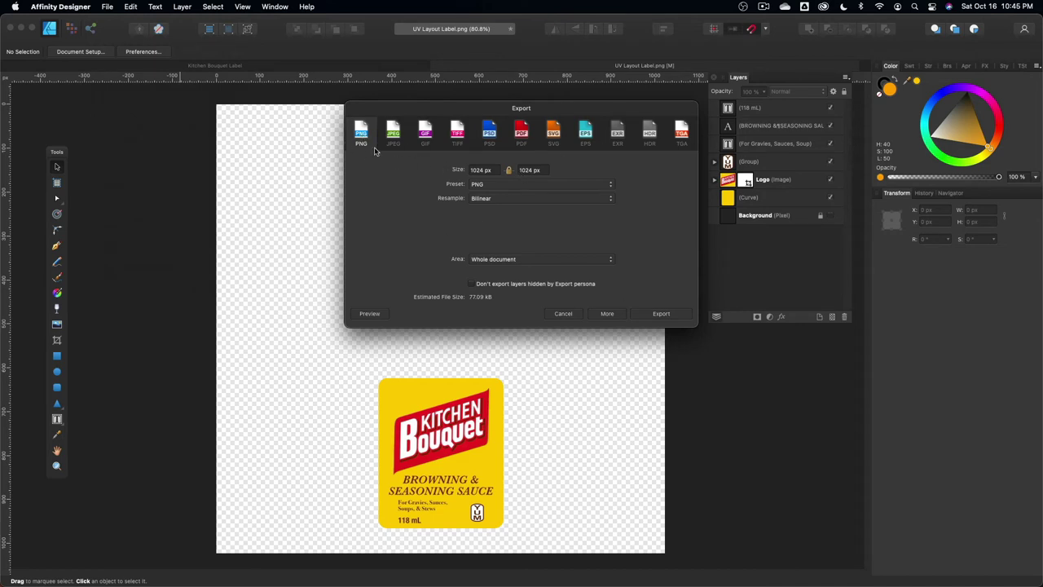
click(395, 134)
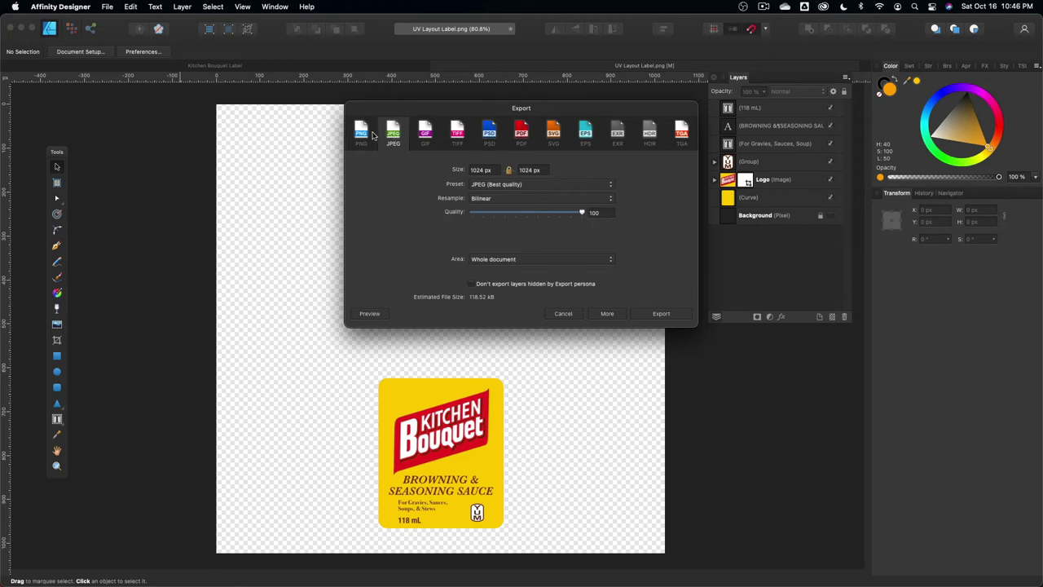
click(362, 133)
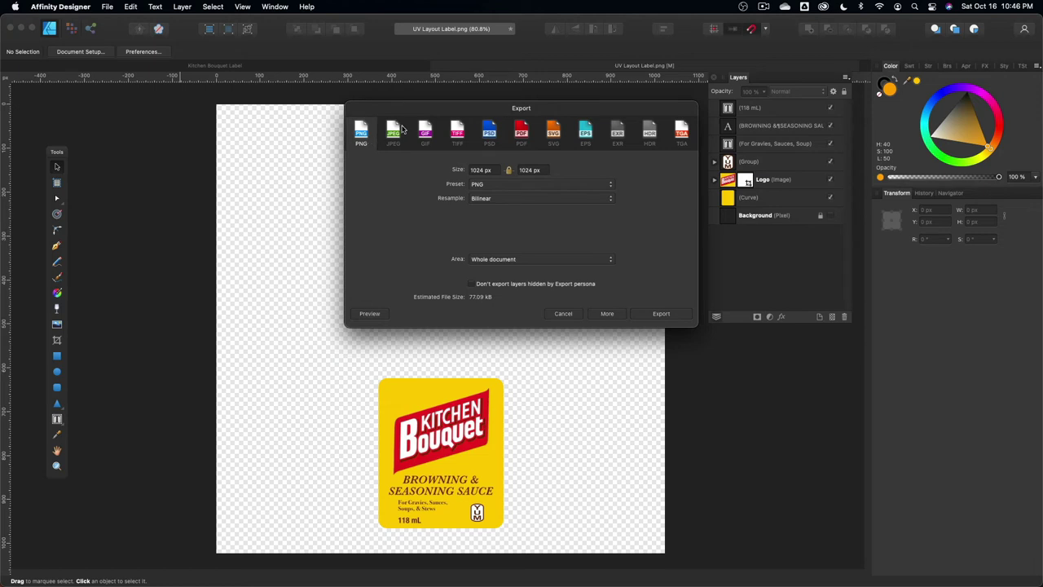
click(394, 134)
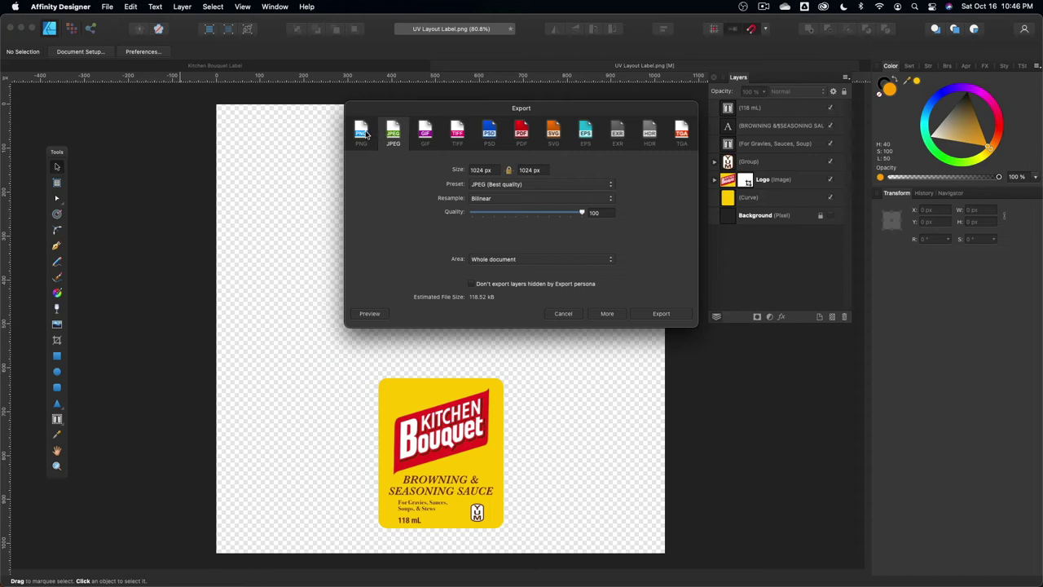
click(365, 133)
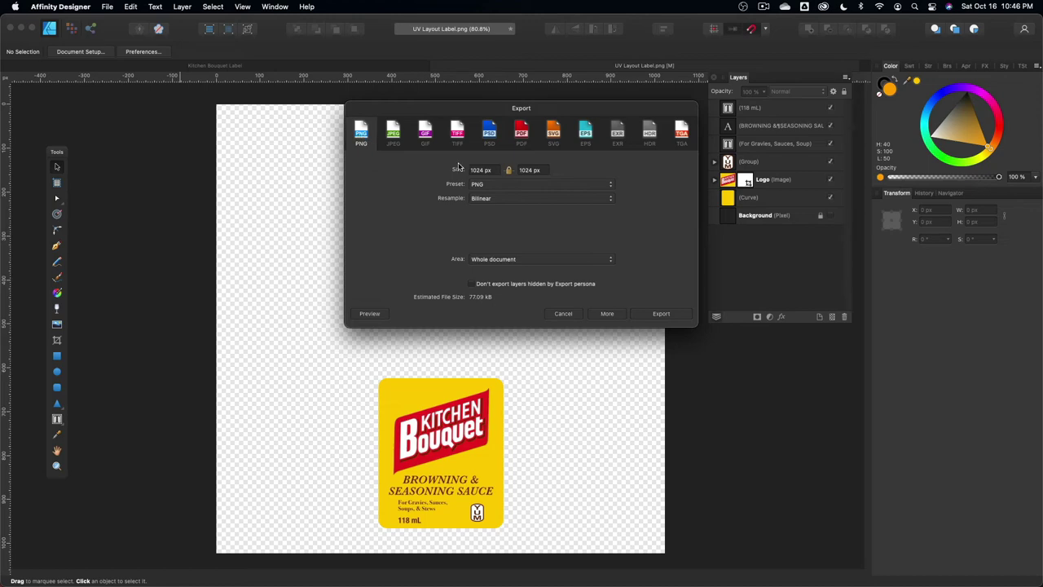
click(660, 316)
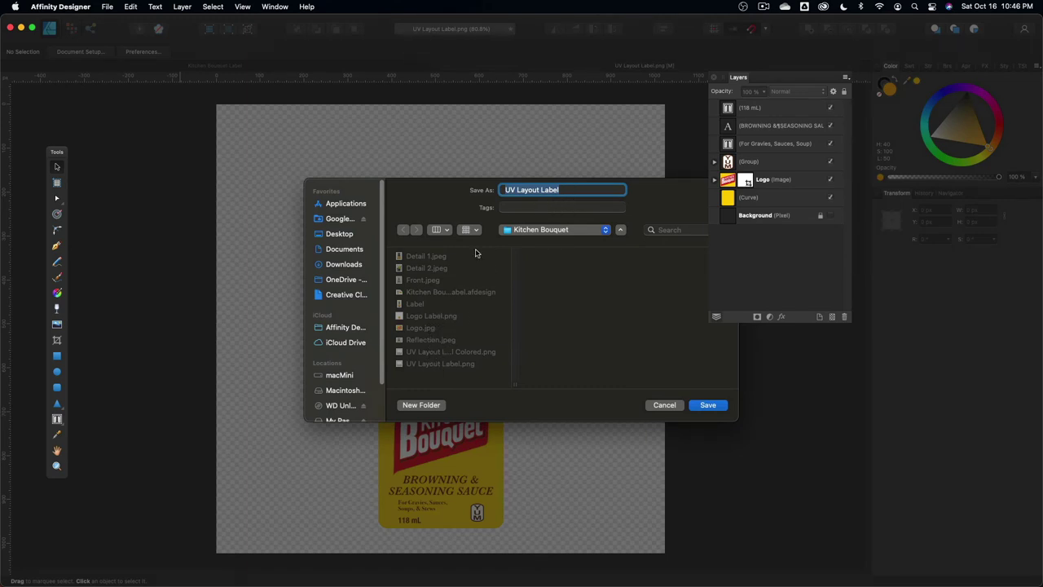
click(410, 316)
click(550, 190)
click(709, 405)
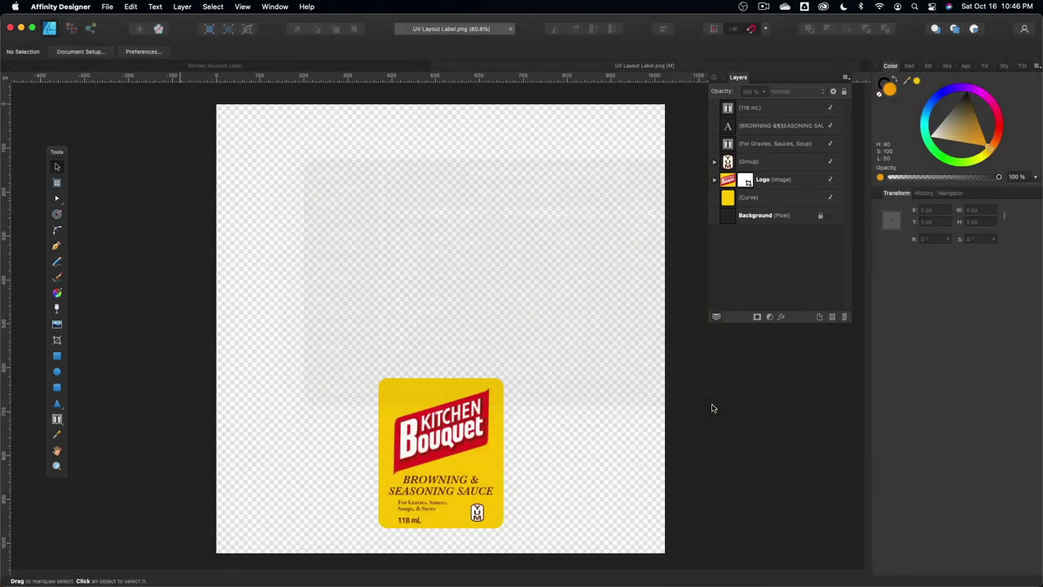
- Switch to Blender and open Logo Label 2.png as the image in the UV Editor
key(super+Tab)
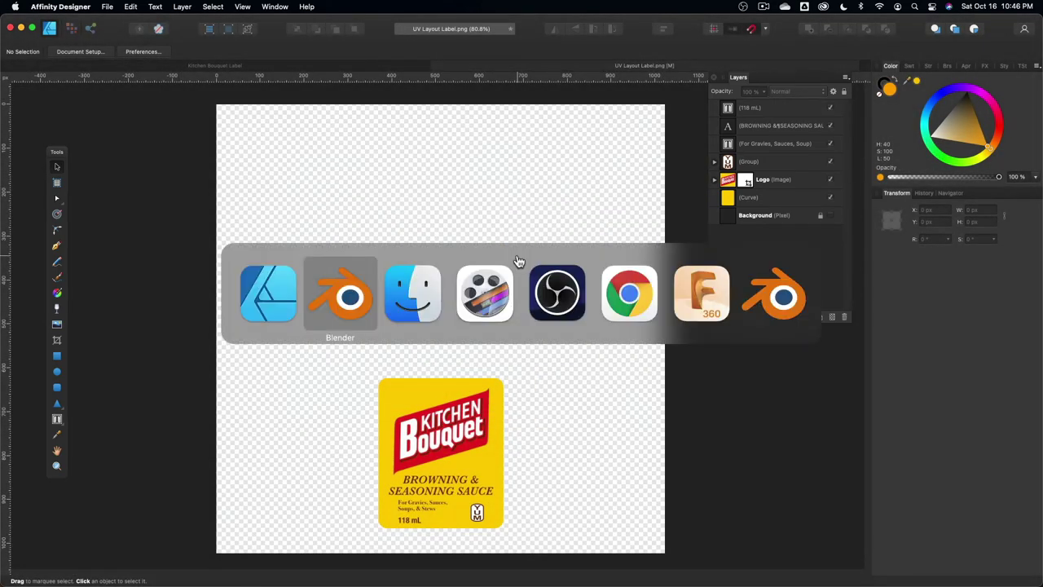
click(341, 295)
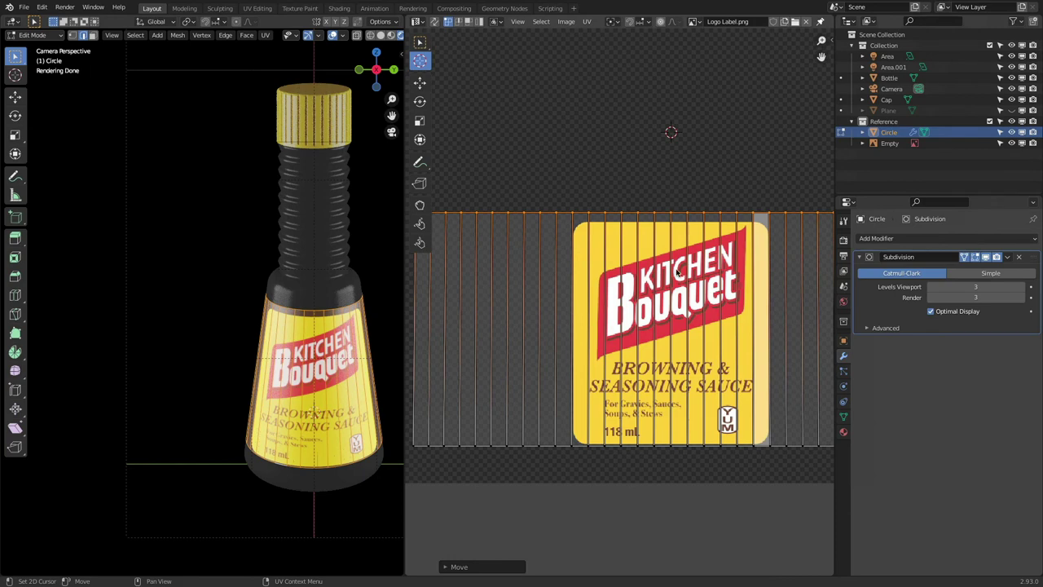
click(565, 21)
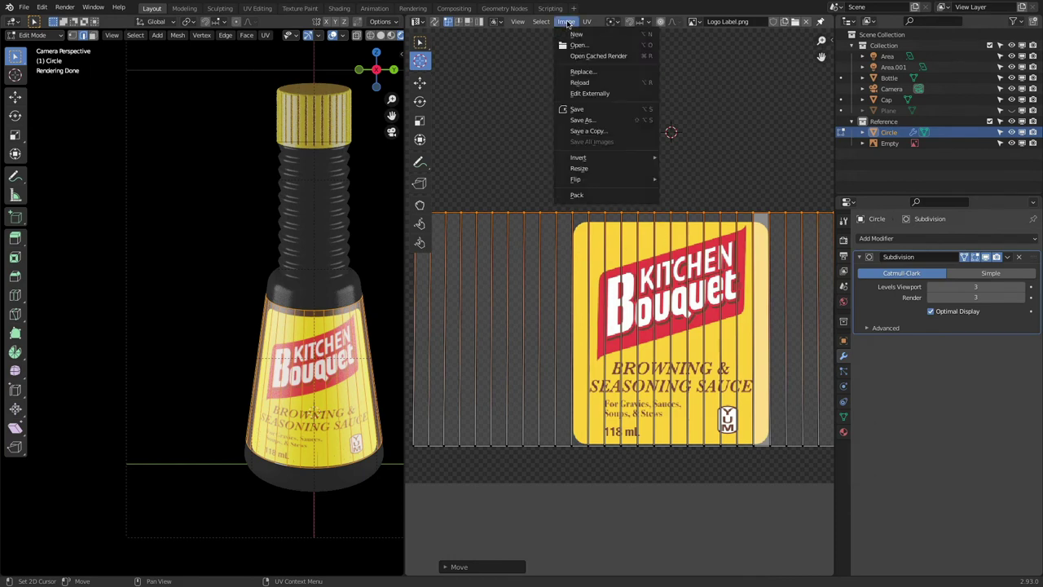
click(577, 47)
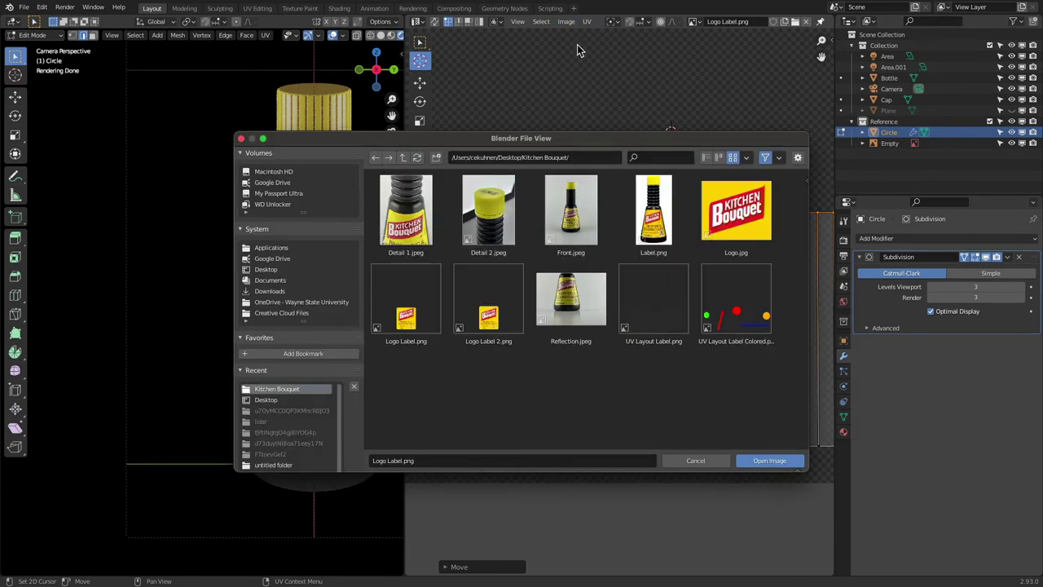
click(501, 302)
click(769, 461)
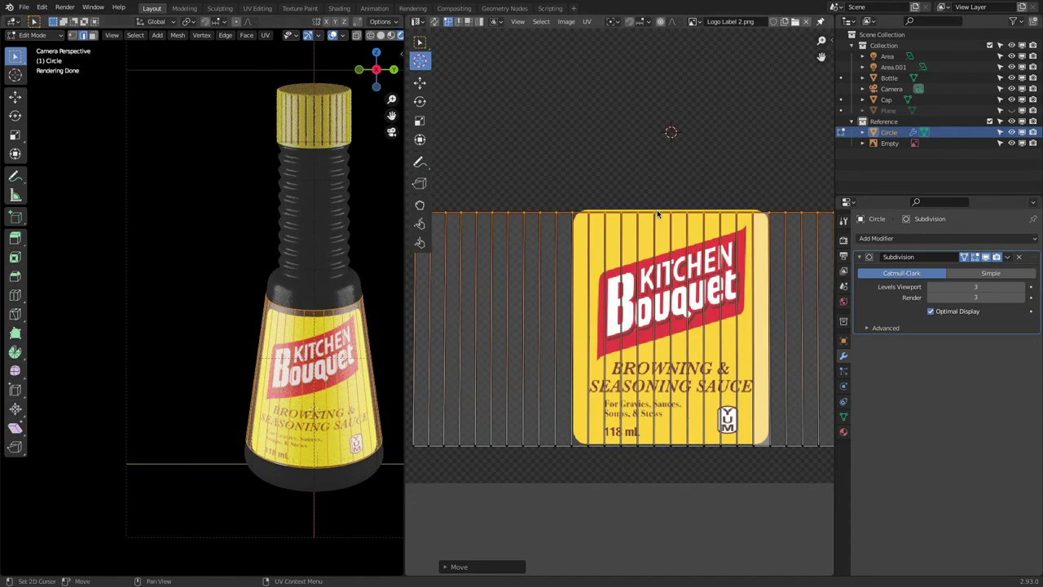
- Raise the top UV row about 0.006 along Y to just above the taller artwork's upper edge
key(g)
key(y)
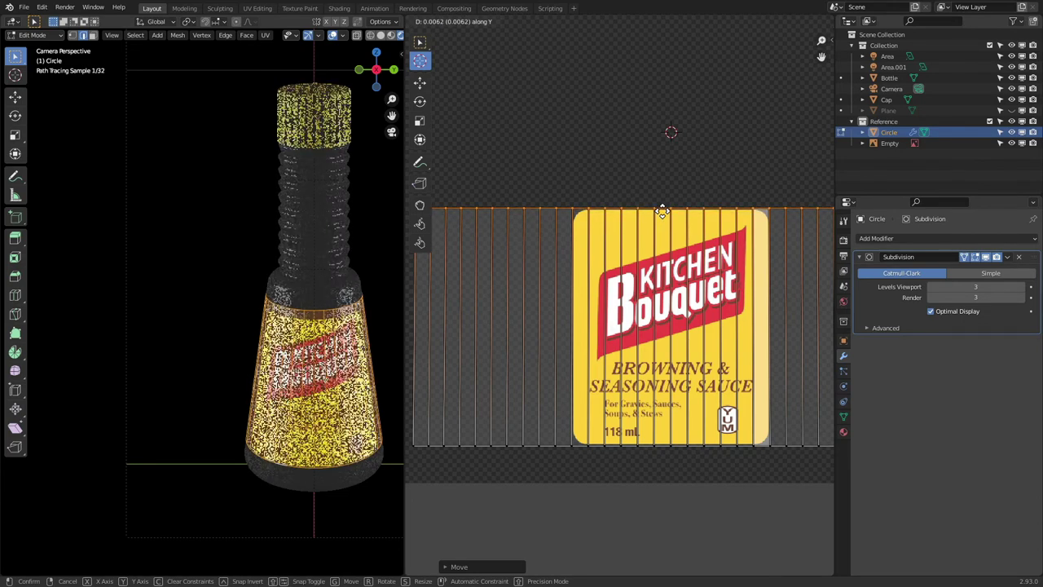
click(660, 210)
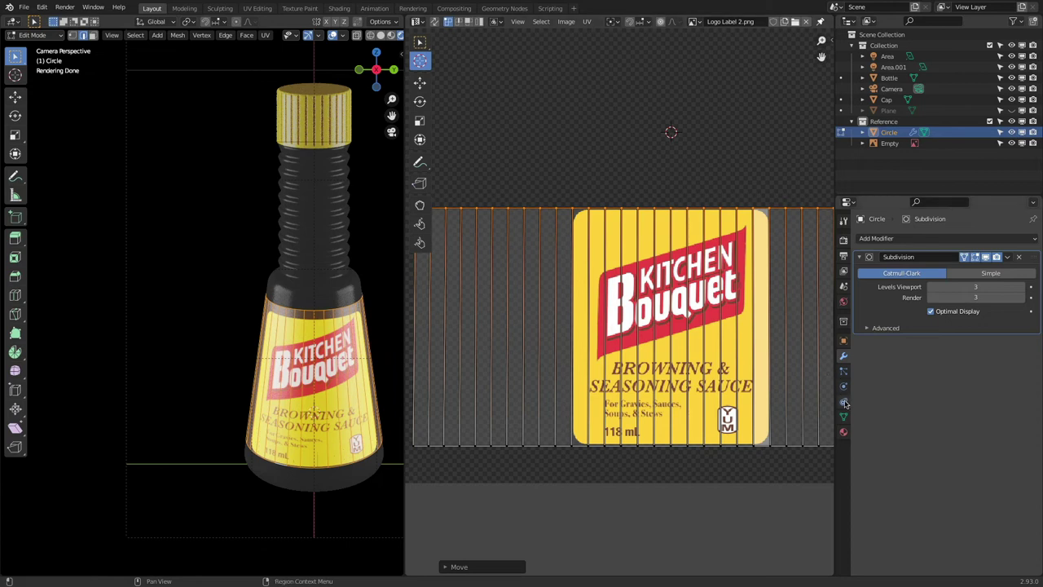
- Replace the label material's Base Color image with Logo Label 2.png and return the label to Object Mode
click(844, 432)
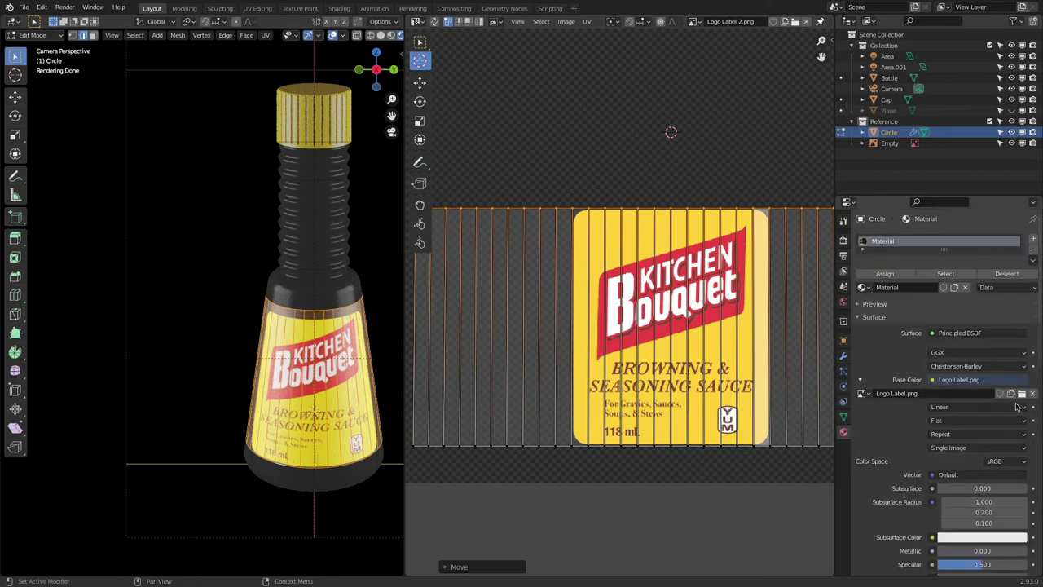
click(1022, 394)
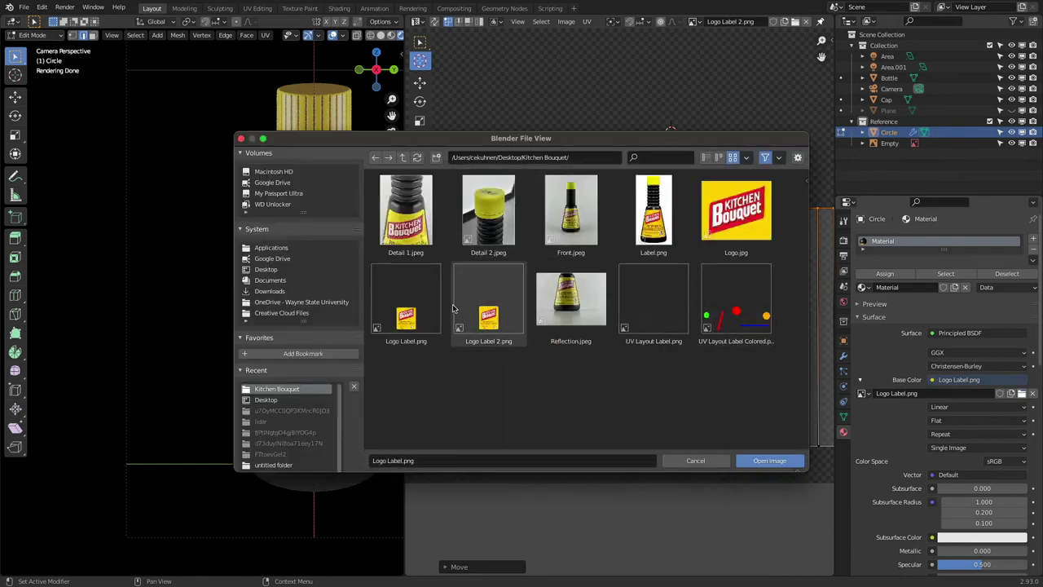
click(489, 301)
click(770, 460)
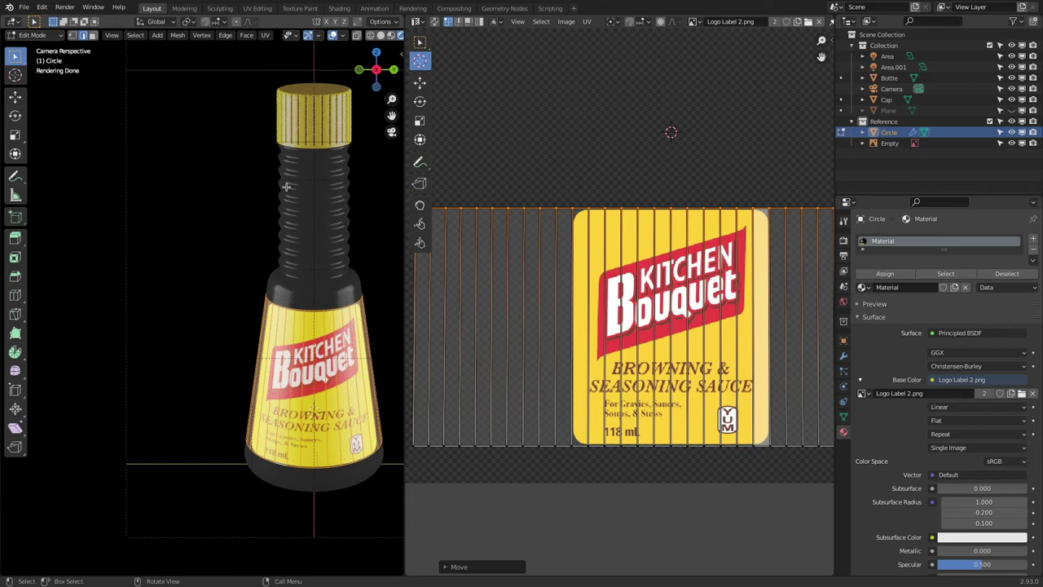
click(38, 36)
click(38, 48)
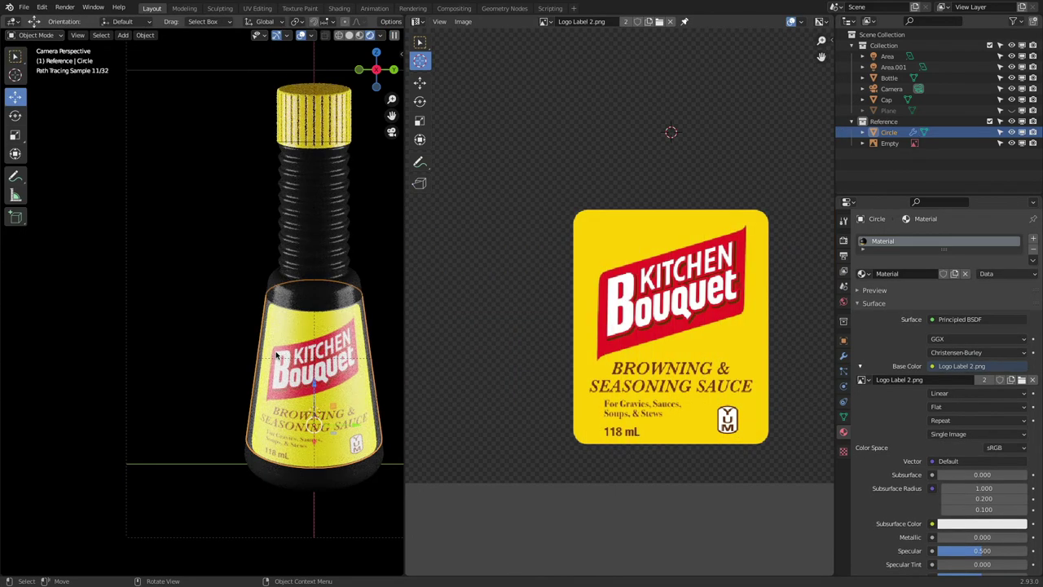
- Unhide the Plane backdrop and open the label's material in the Shader Editor
key(alt+a)
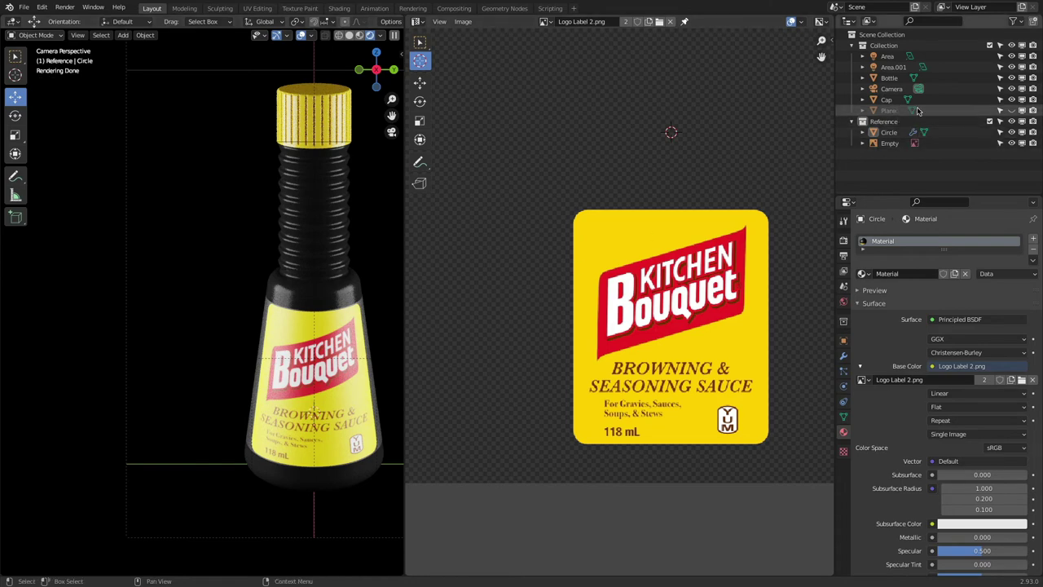
click(1012, 110)
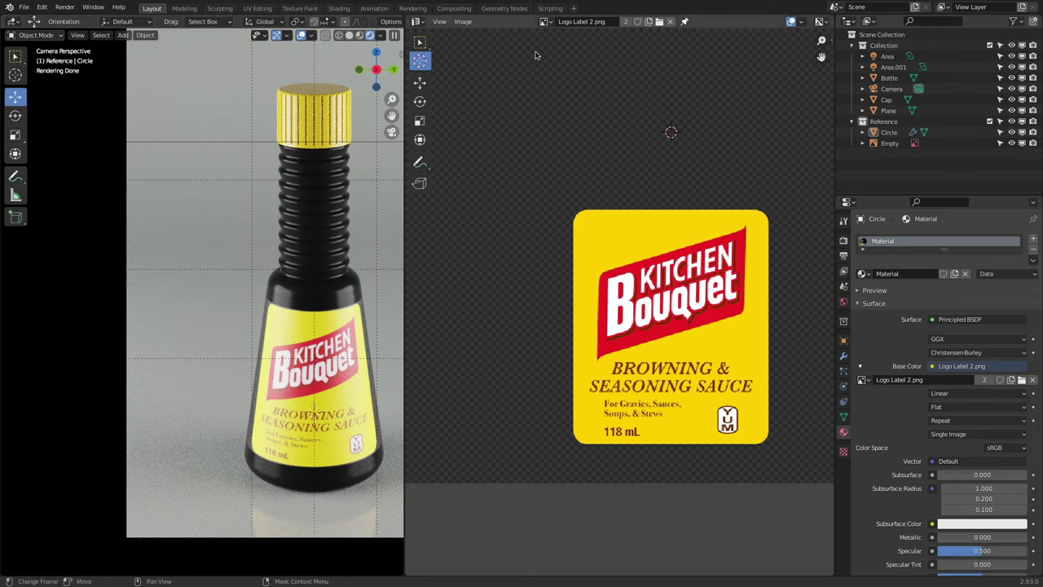
click(416, 21)
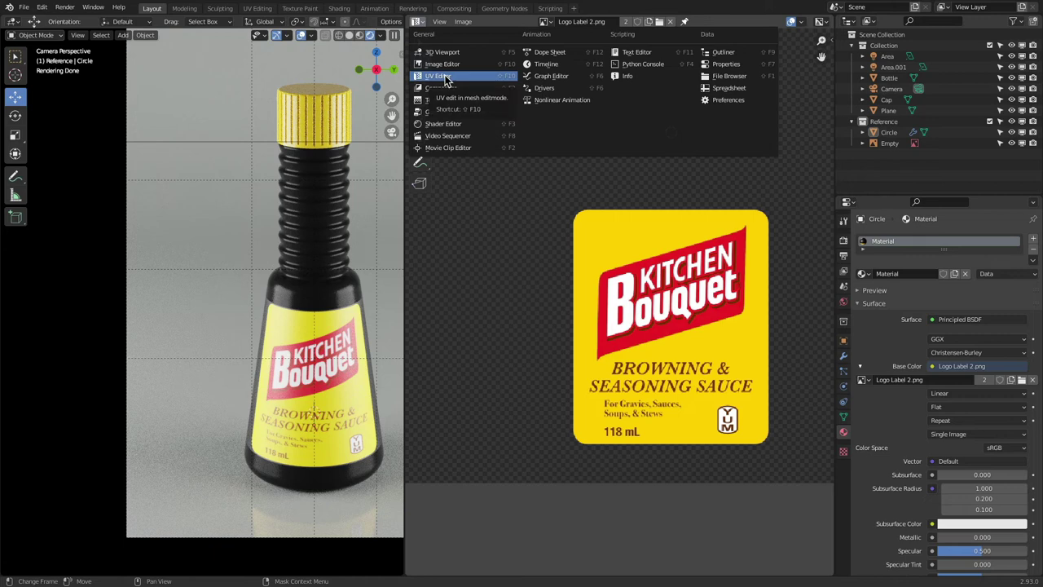
click(449, 124)
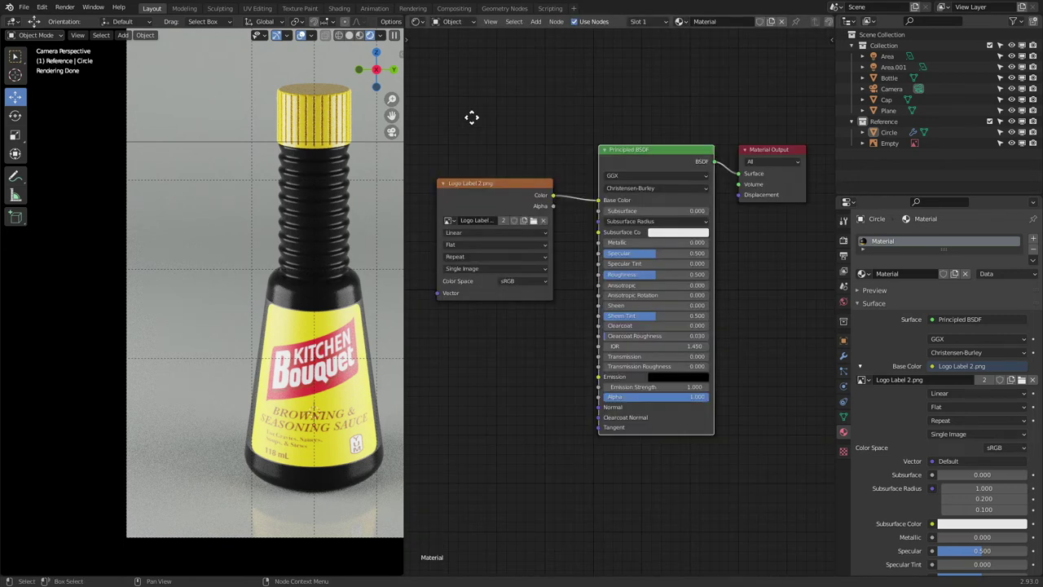
- Connect the image texture's Alpha output to the Principled BSDF Alpha input and reload Logo Label 2.png in the texture node
drag(589, 203, 635, 393)
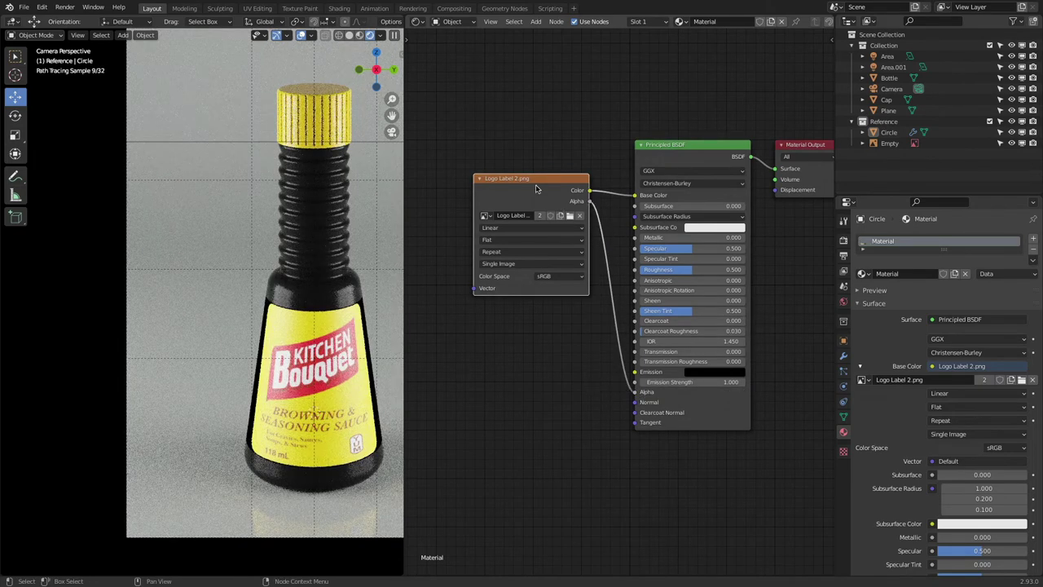
click(571, 216)
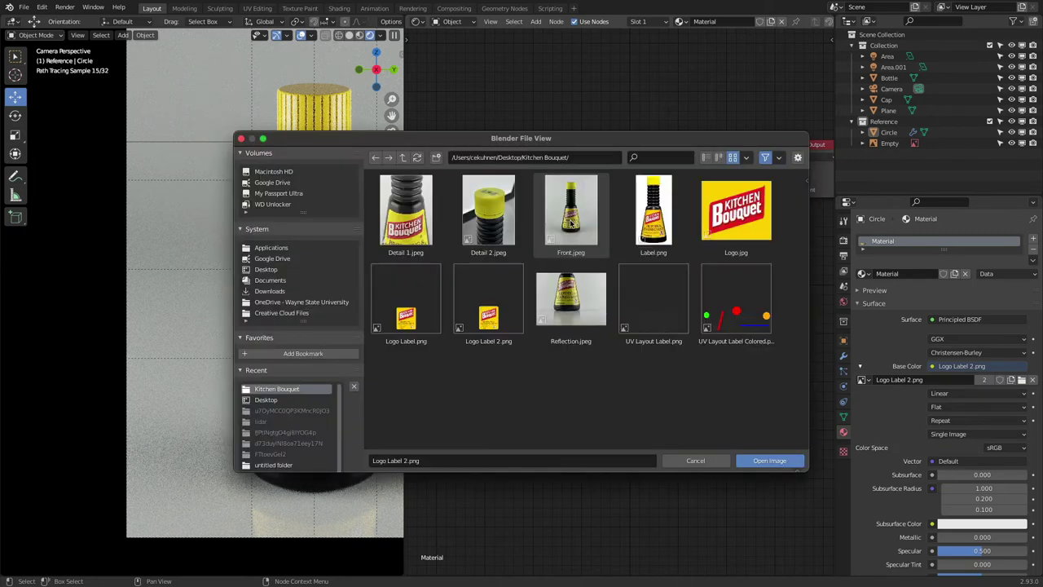
click(489, 303)
click(769, 461)
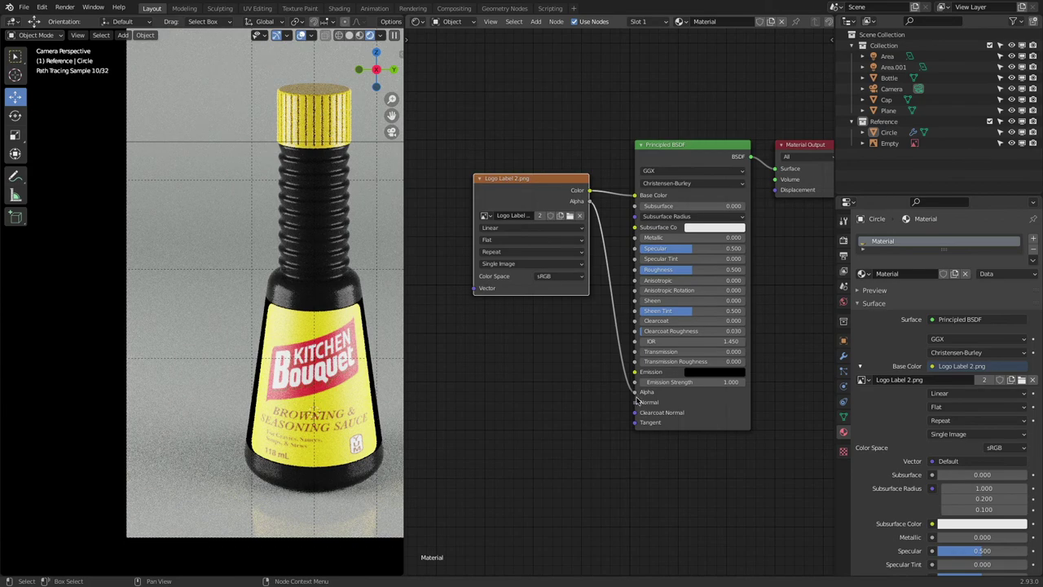
- Disconnect the texture's Alpha from the Principled BSDF and set the shader's Alpha to 1.000
drag(635, 393, 667, 399)
key(BackSpace)
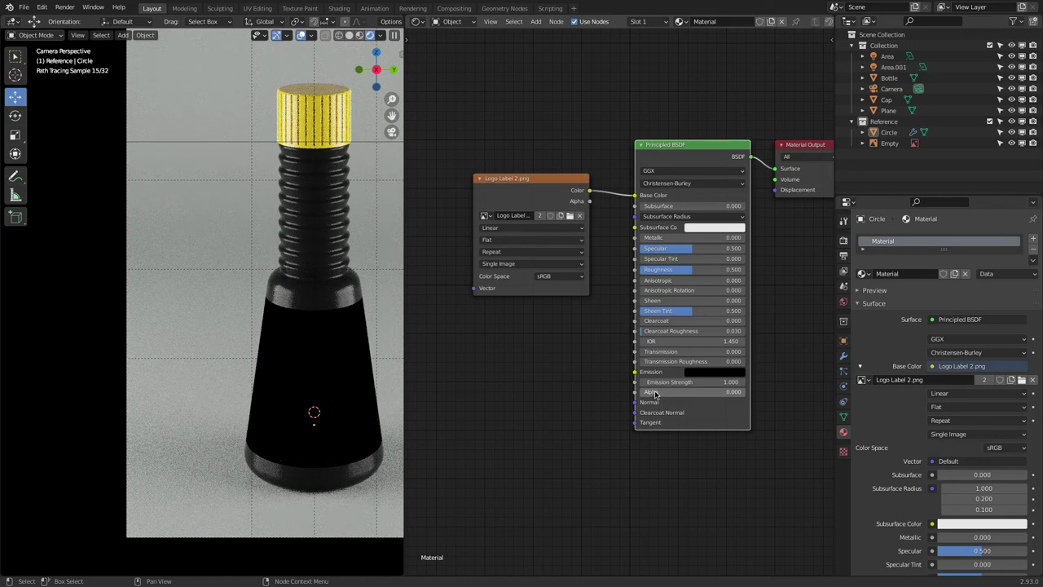
drag(654, 394, 746, 392)
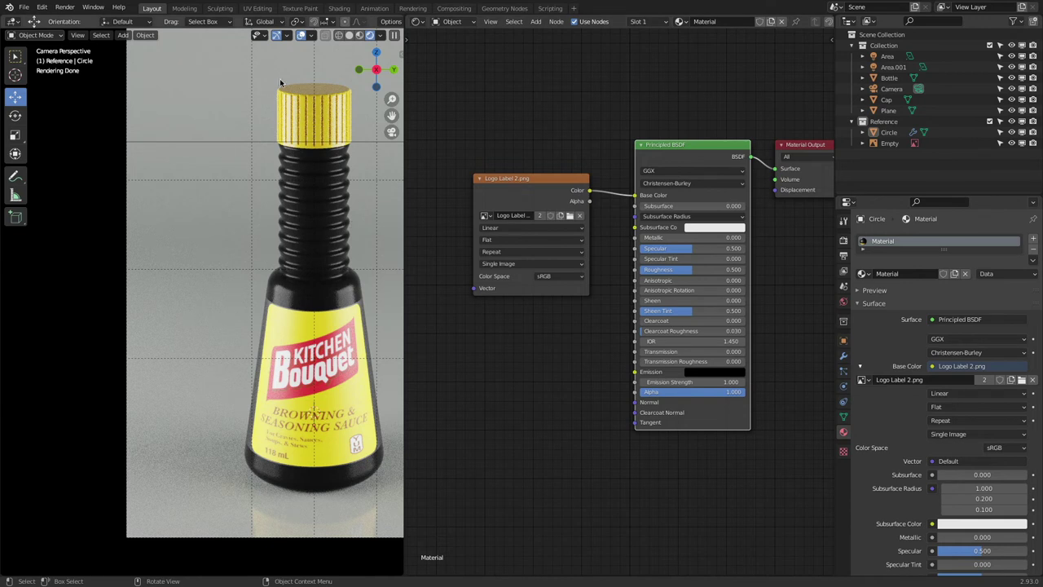
- Select the label object and rename its material to Label
click(266, 318)
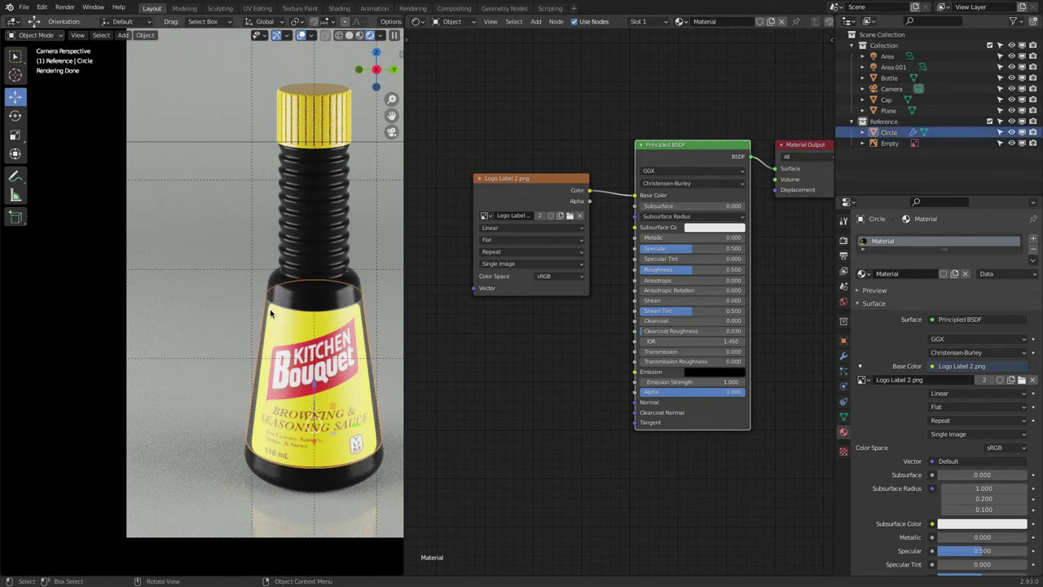
double_click(897, 274)
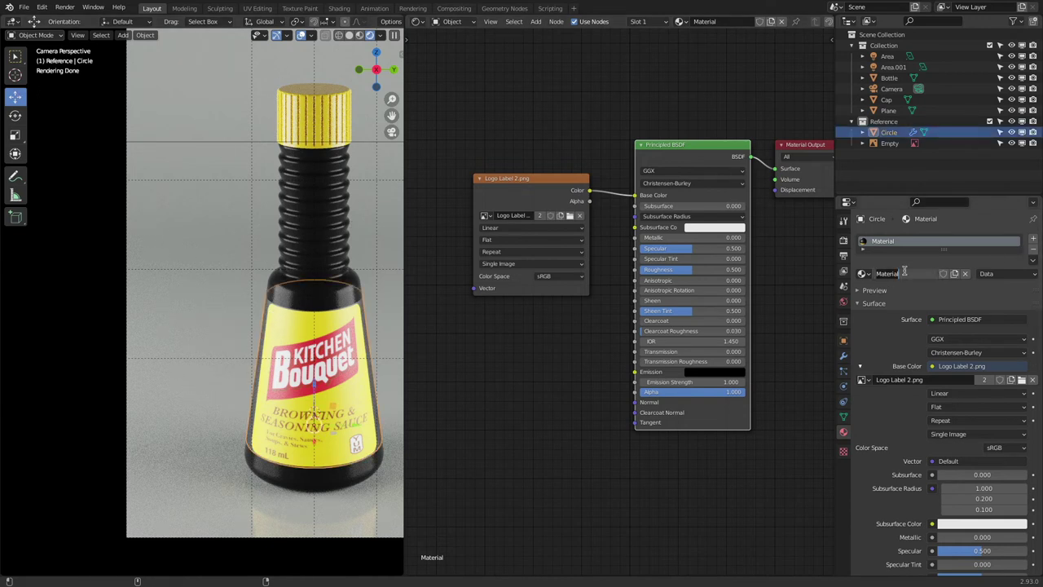
text(Label)
key(Return)
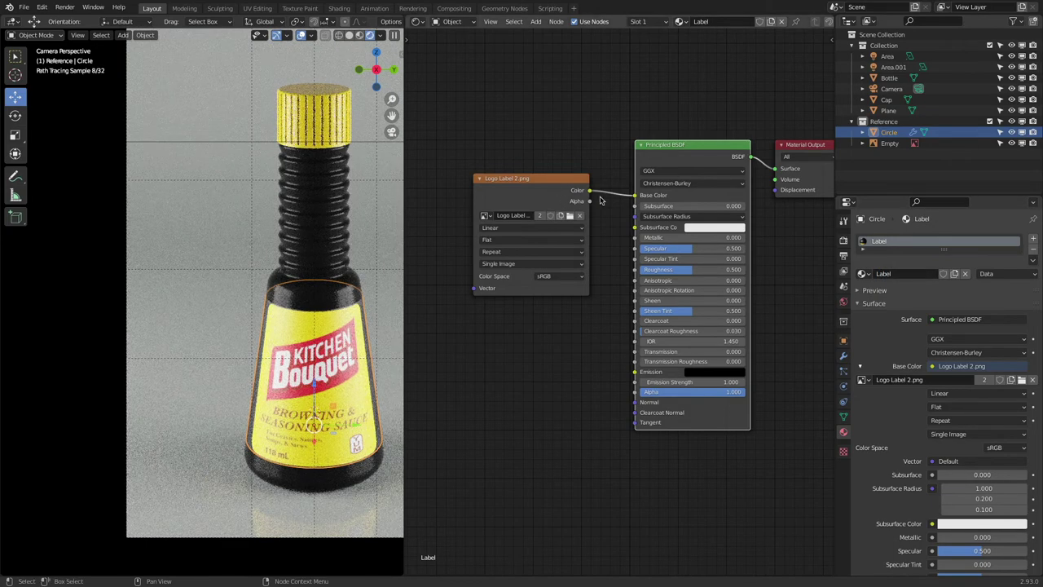
- Disconnect the image from Base Color and set the Label material's Alpha to 0.000
drag(635, 196, 616, 193)
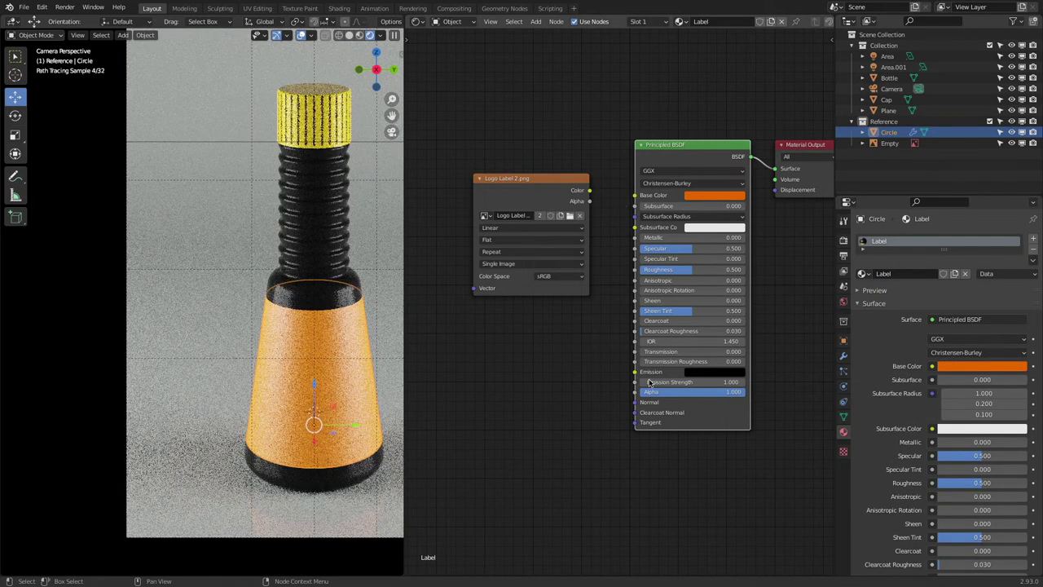
drag(674, 397, 569, 397)
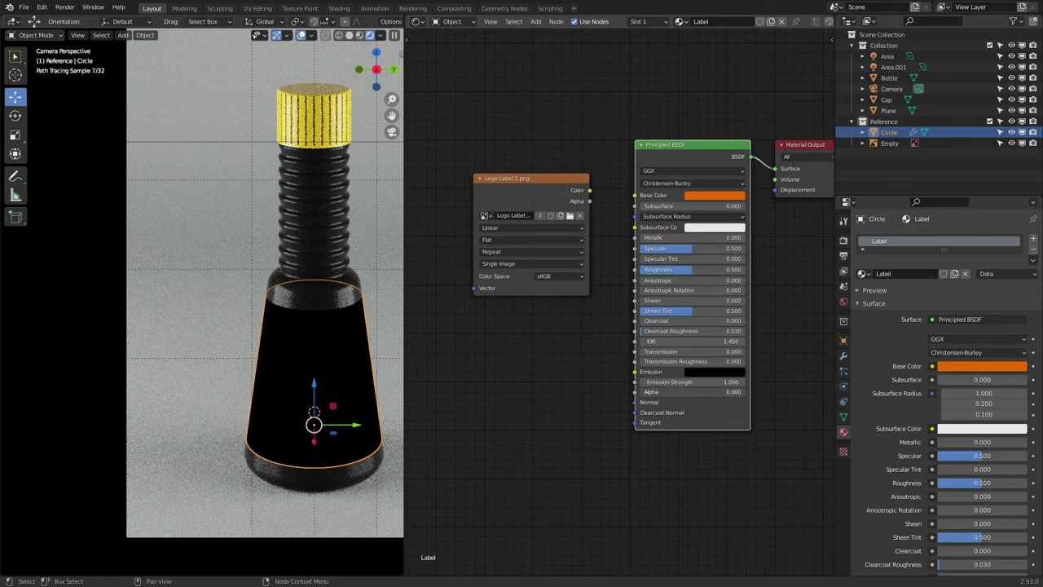
key(ctrl+z)
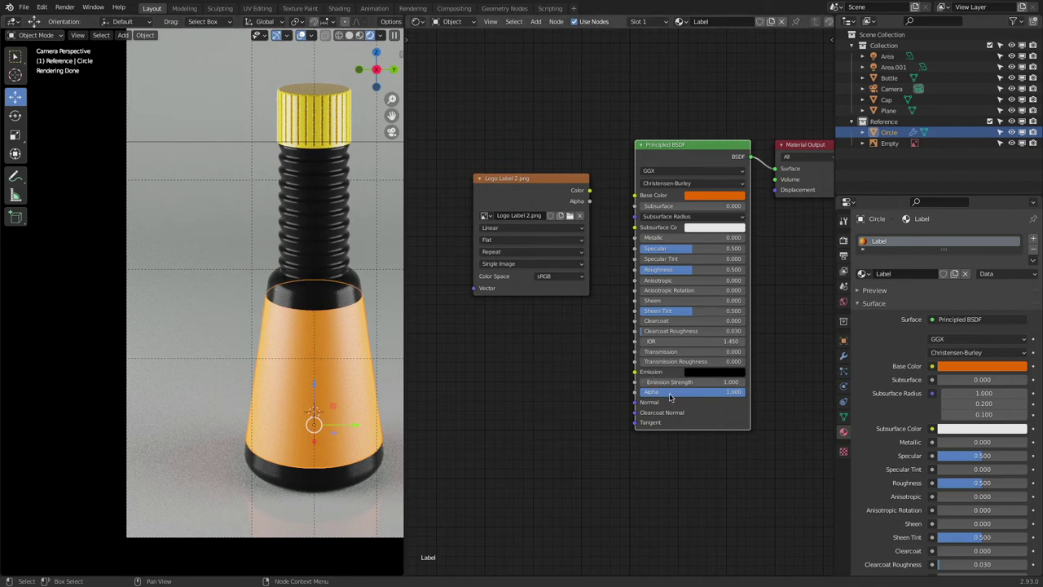
drag(670, 397, 603, 397)
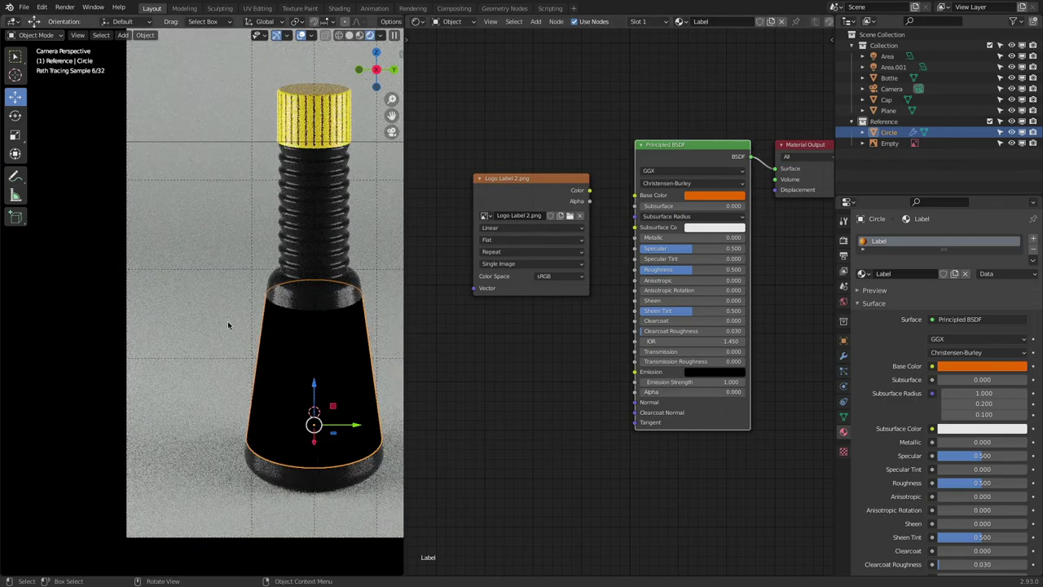
- Test small scale changes on the label object and scale it uniformly to about 1.002
key(s)
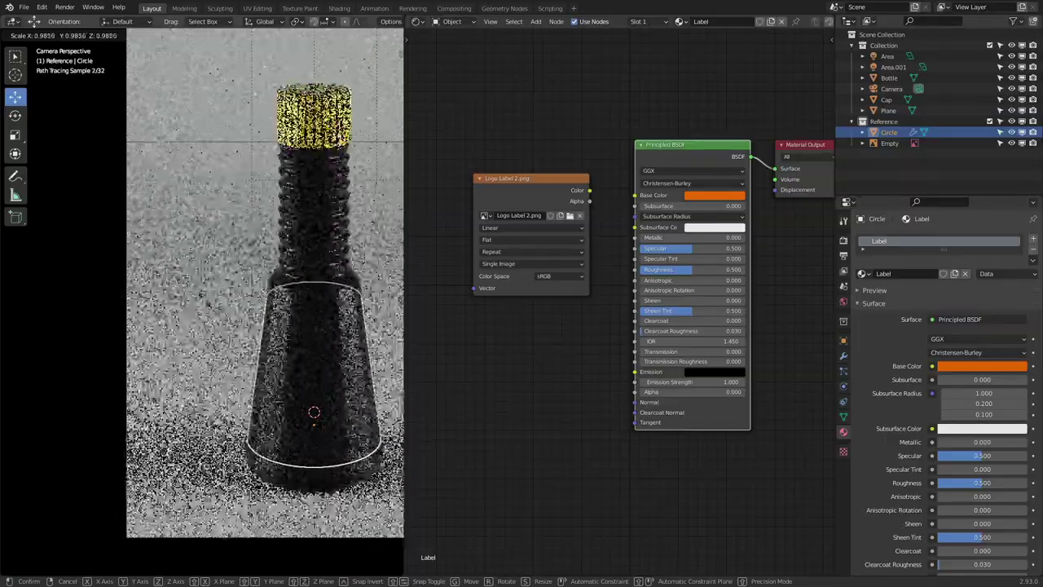
click(207, 301)
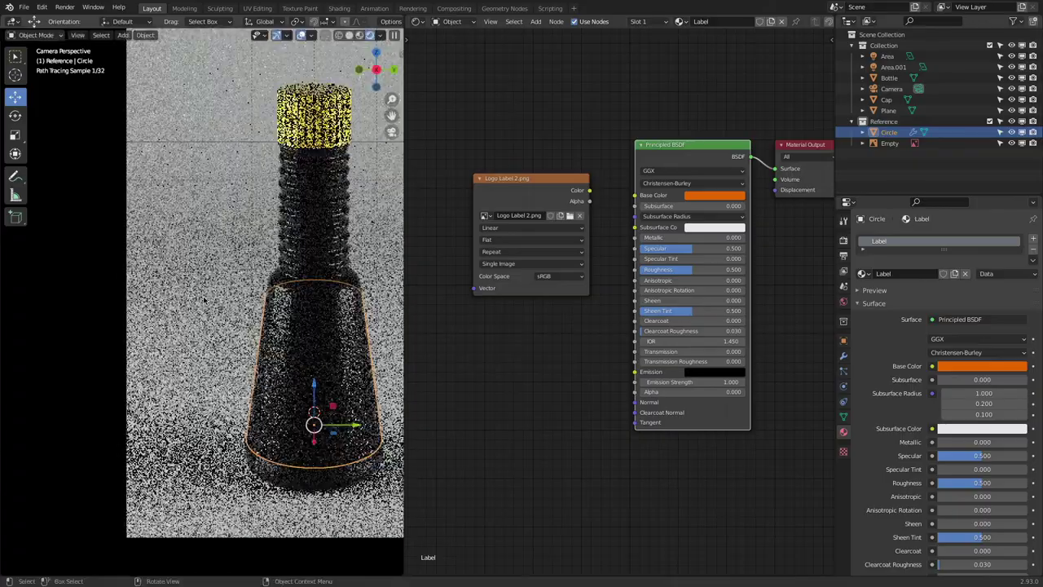
key(s)
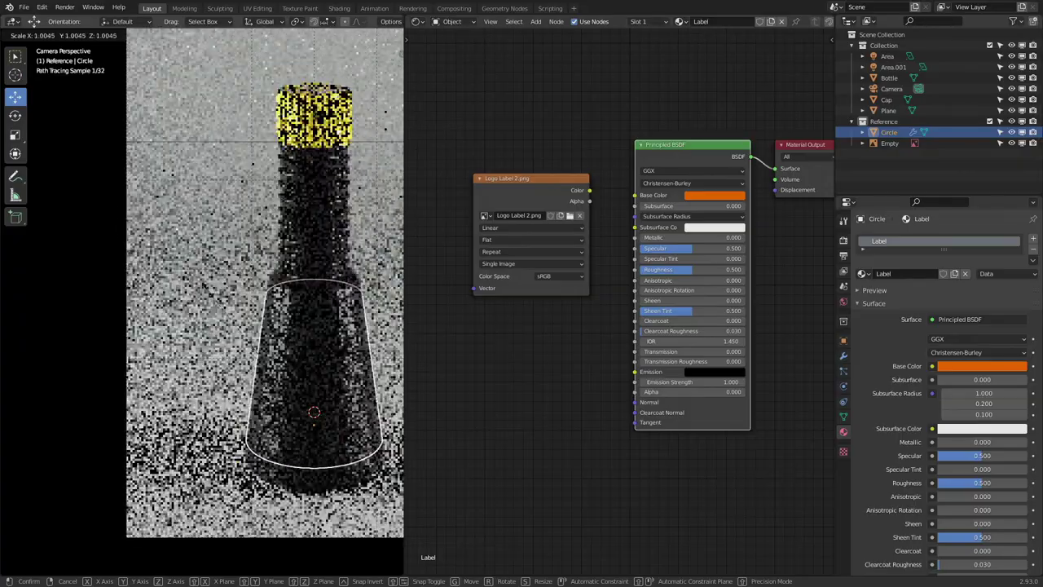
click(205, 291)
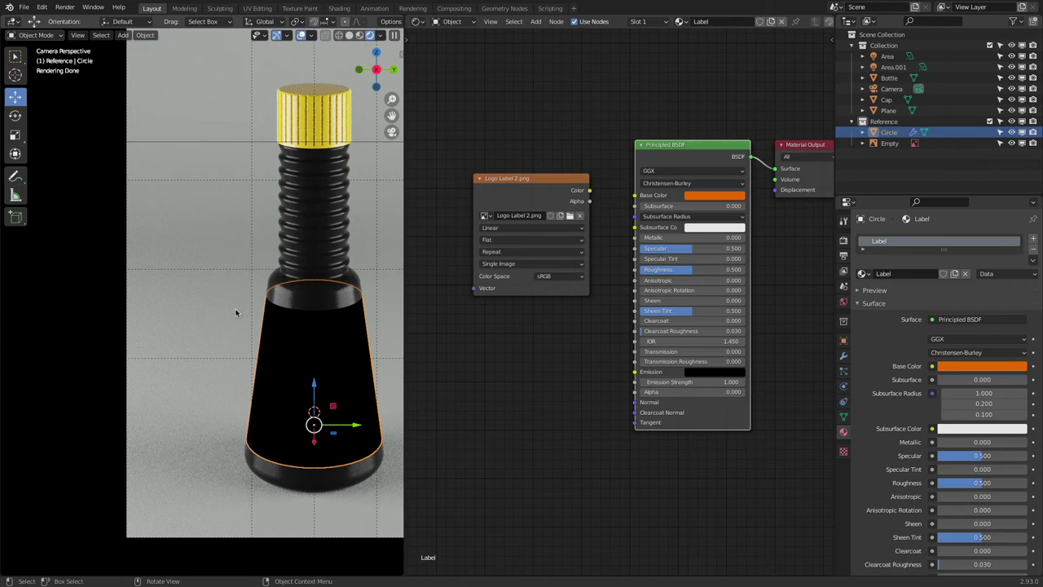
key(s)
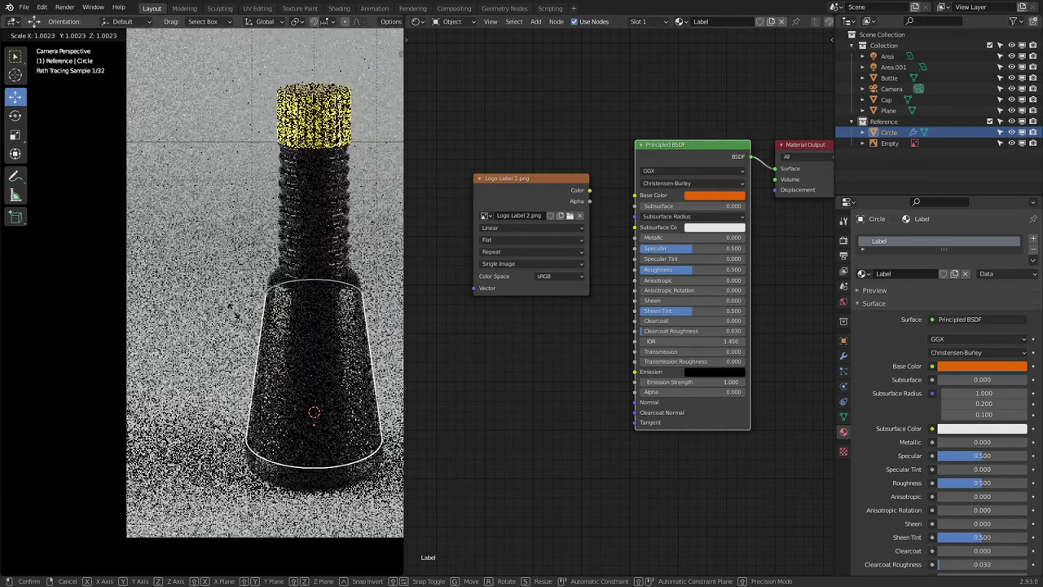
click(233, 310)
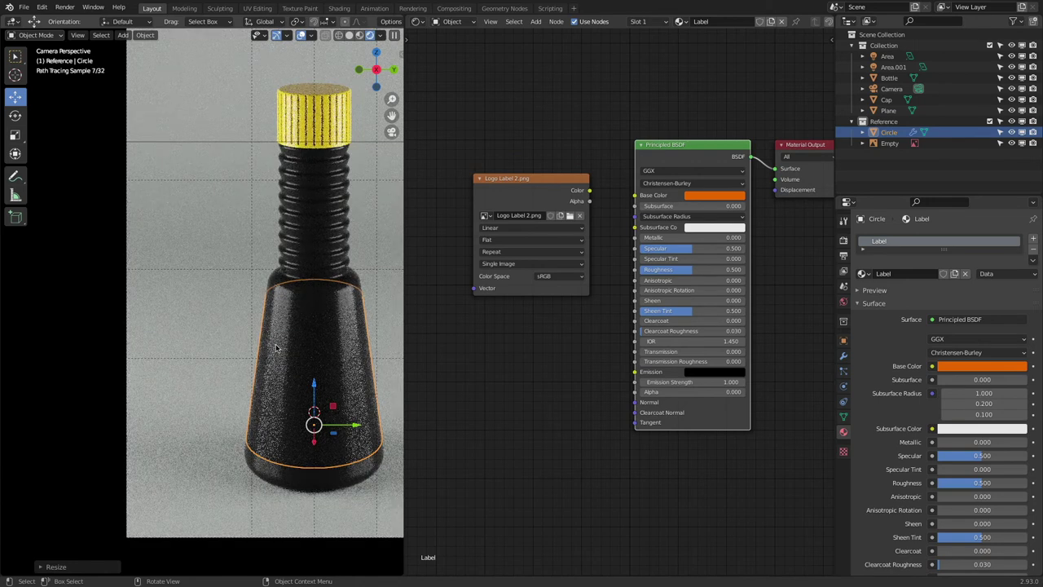
- Reconnect the image's Color to Base Color and its Alpha to Alpha, and set Roughness and Specular to 0.000
drag(590, 191, 636, 394)
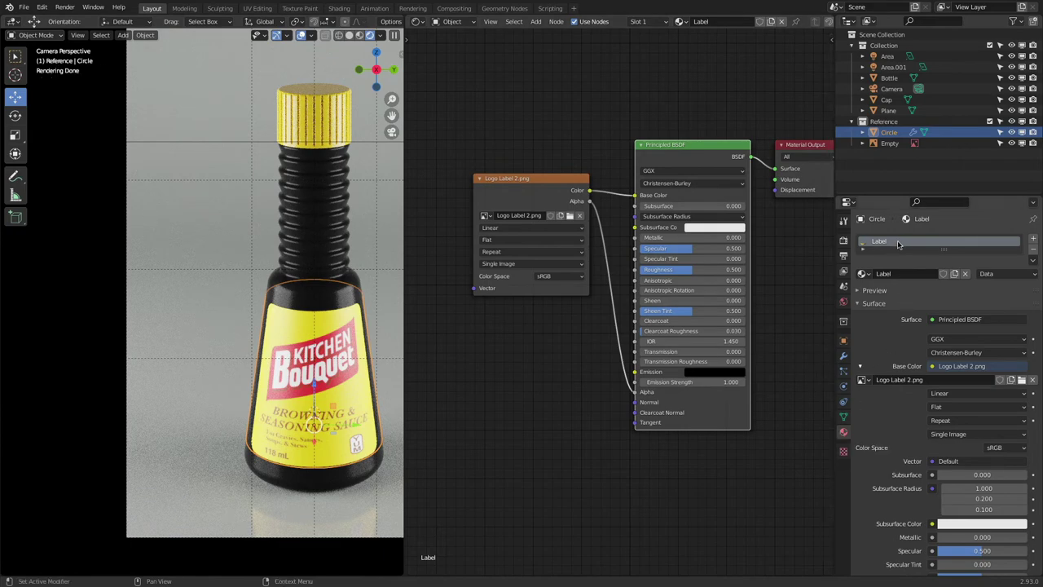
key(BackSpace)
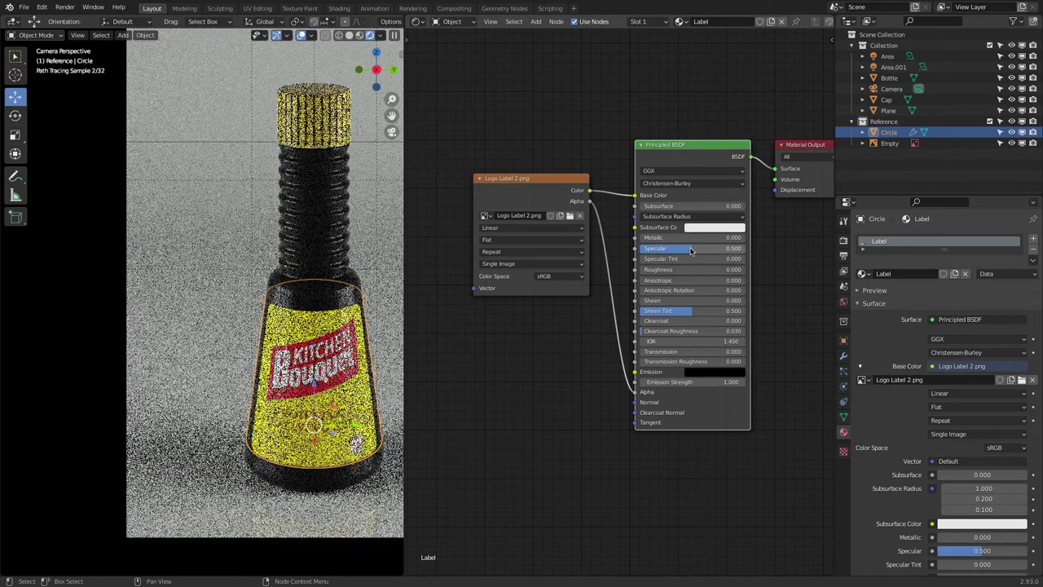
key(BackSpace)
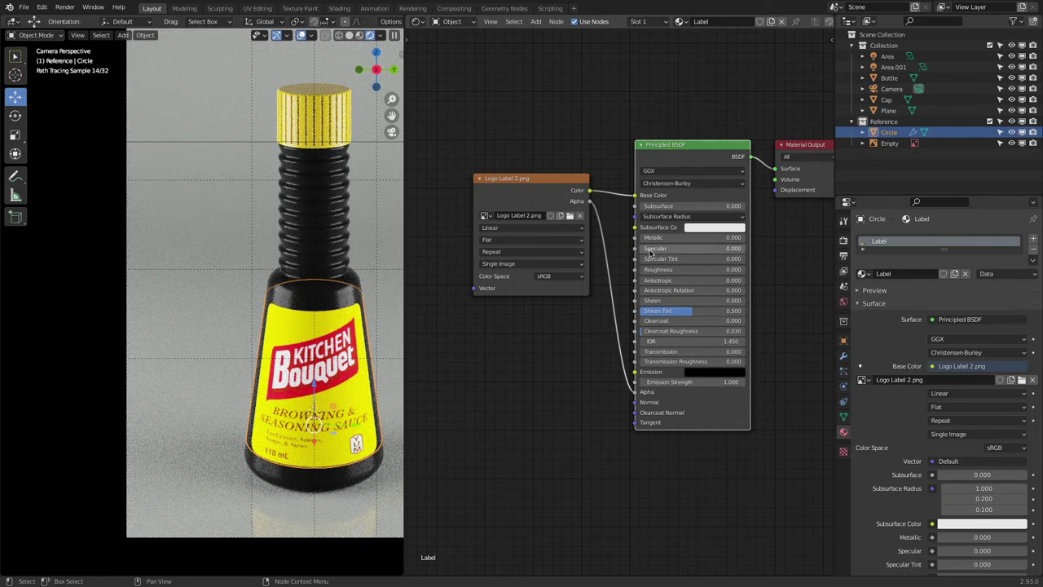
- Try different gloss levels on the Label material and set Specular to 0.164 and Roughness to 0.173
drag(641, 251, 695, 270)
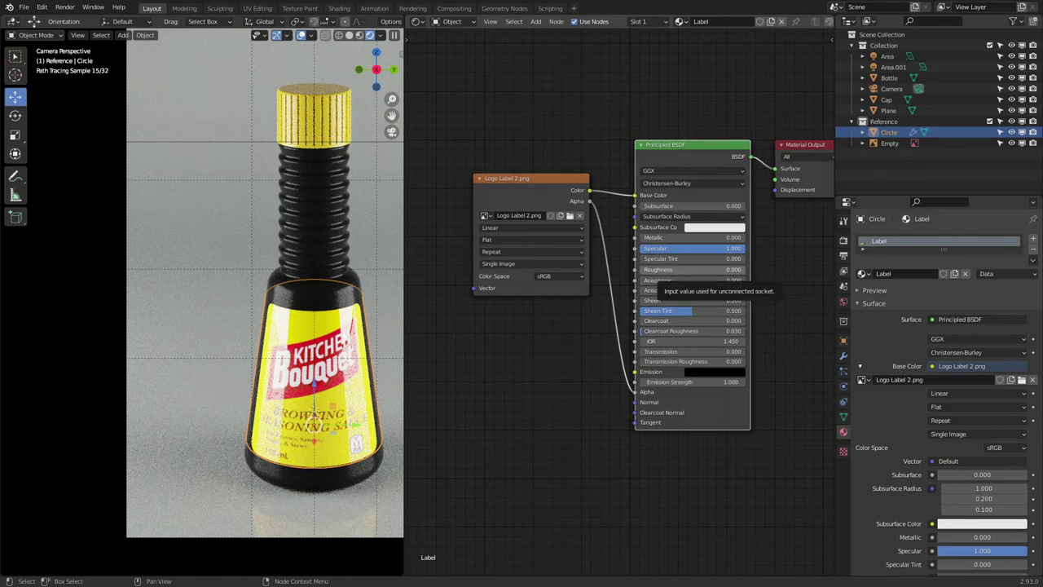
mouse_move(672, 274)
mouse_down()
mouse_move(659, 273)
mouse_move(651, 248)
mouse_move(636, 247)
mouse_move(671, 269)
mouse_up()
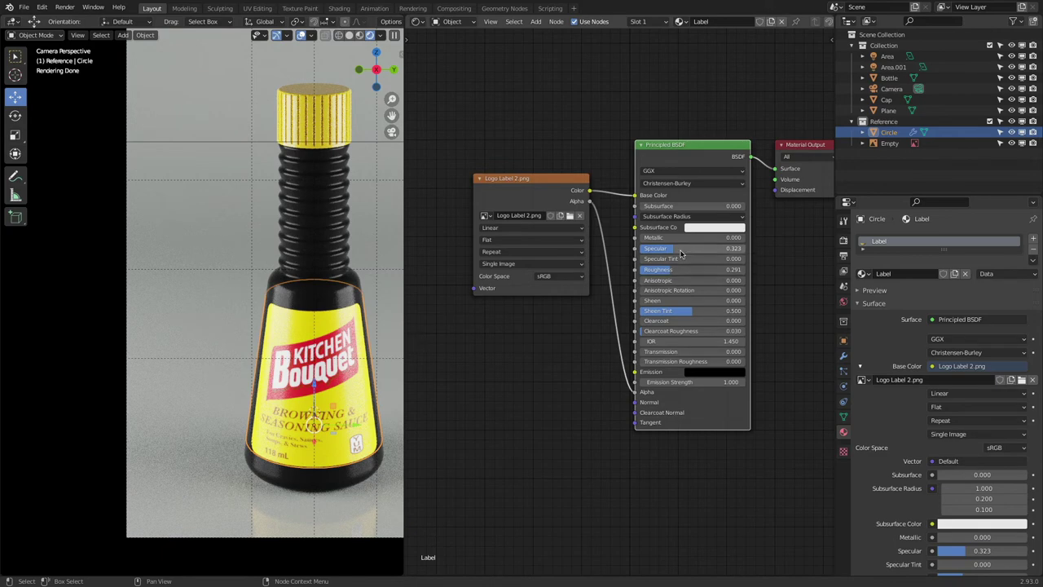
drag(683, 248, 746, 248)
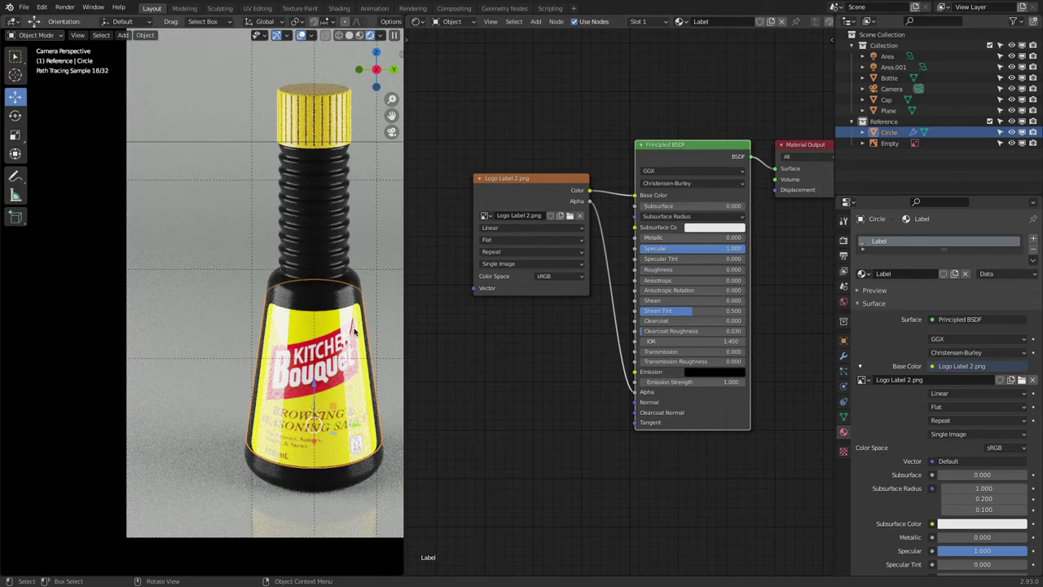
mouse_move(717, 248)
mouse_down()
mouse_move(657, 248)
mouse_move(663, 269)
mouse_move(652, 269)
mouse_up()
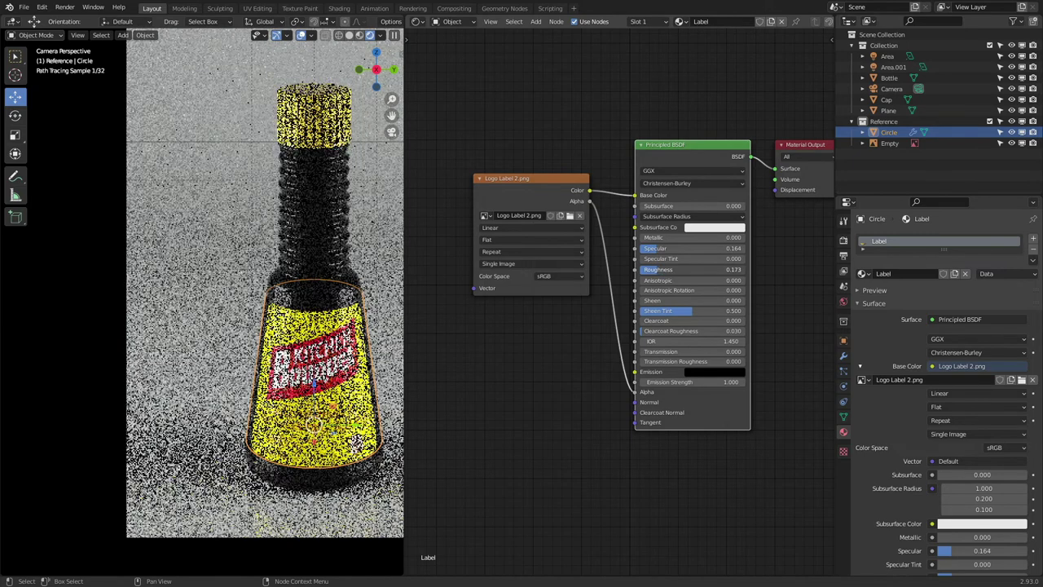
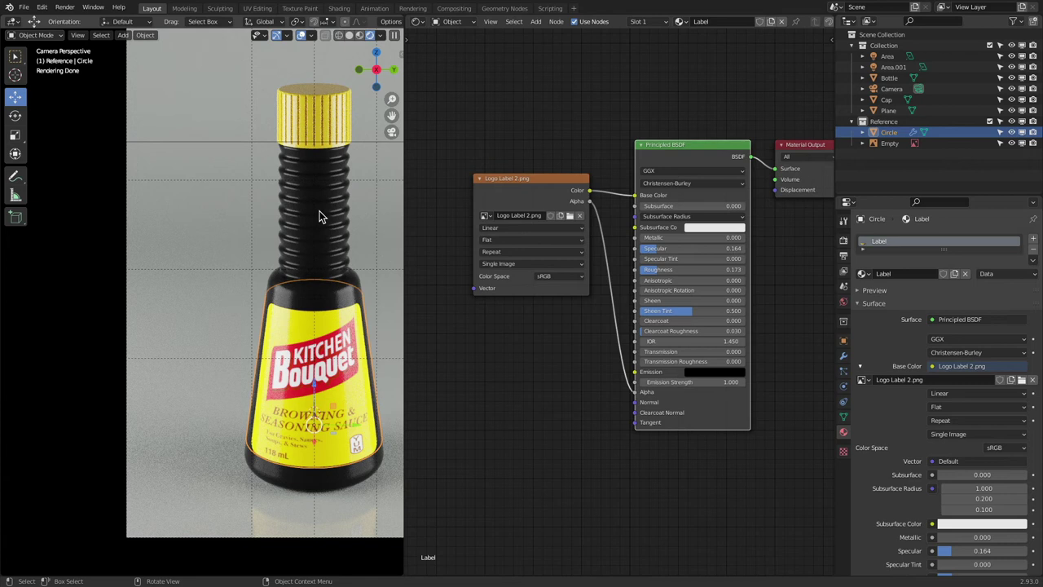
- Change the Shader Editor area to a 3D Viewport showing the whole scene in perspective, and center the camera view on the bottle
click(418, 21)
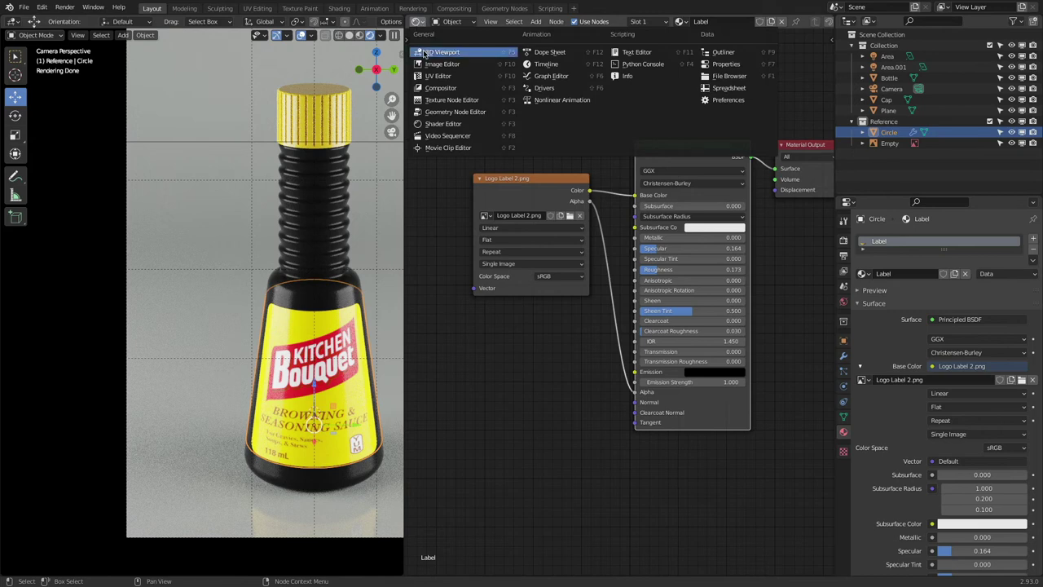
click(440, 52)
scroll(536, 192, down, 8)
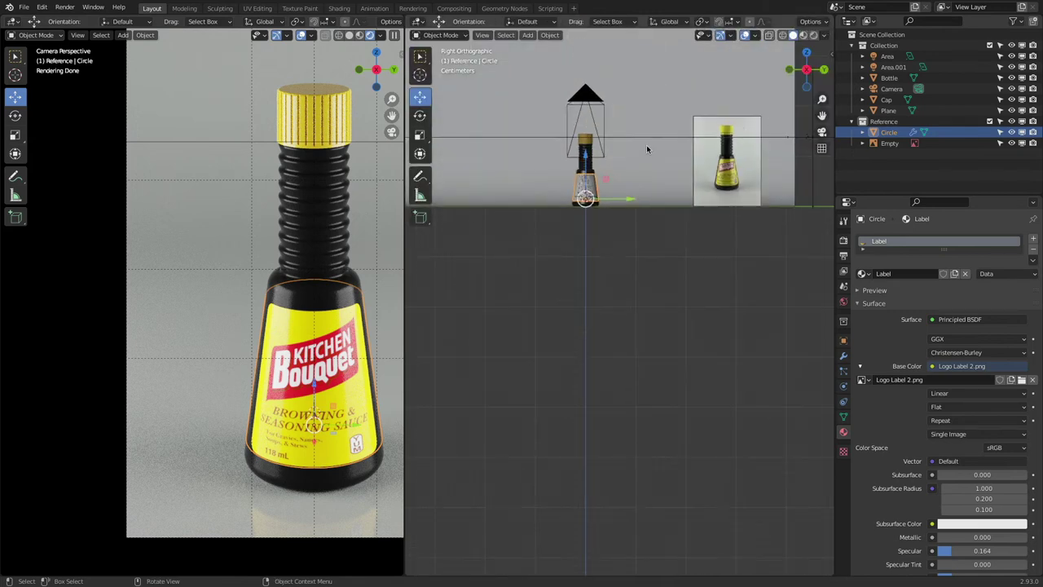
middle_drag(646, 144, 616, 236)
scroll(649, 226, up, 3)
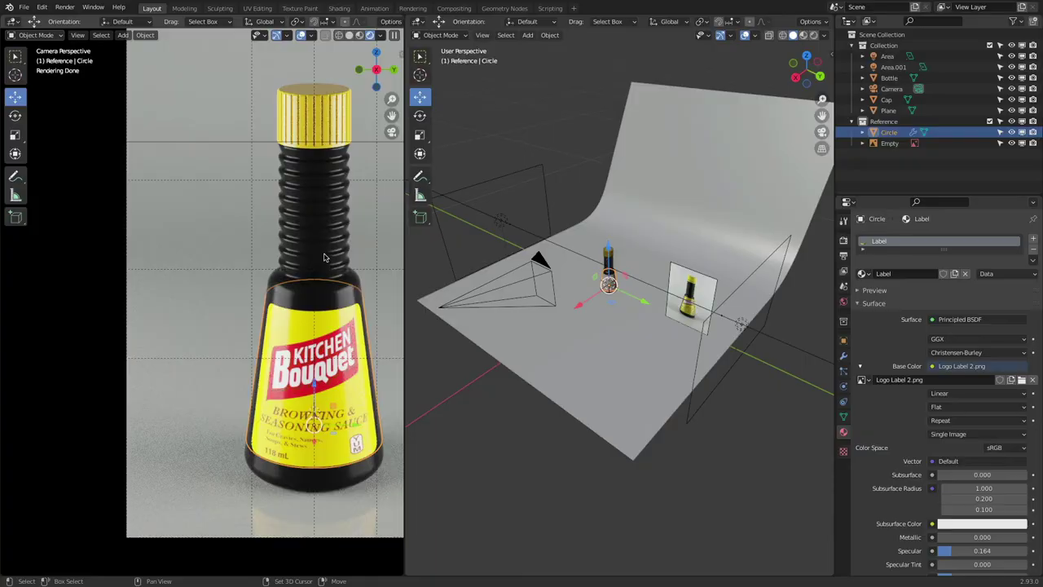
drag(391, 115, 285, 123)
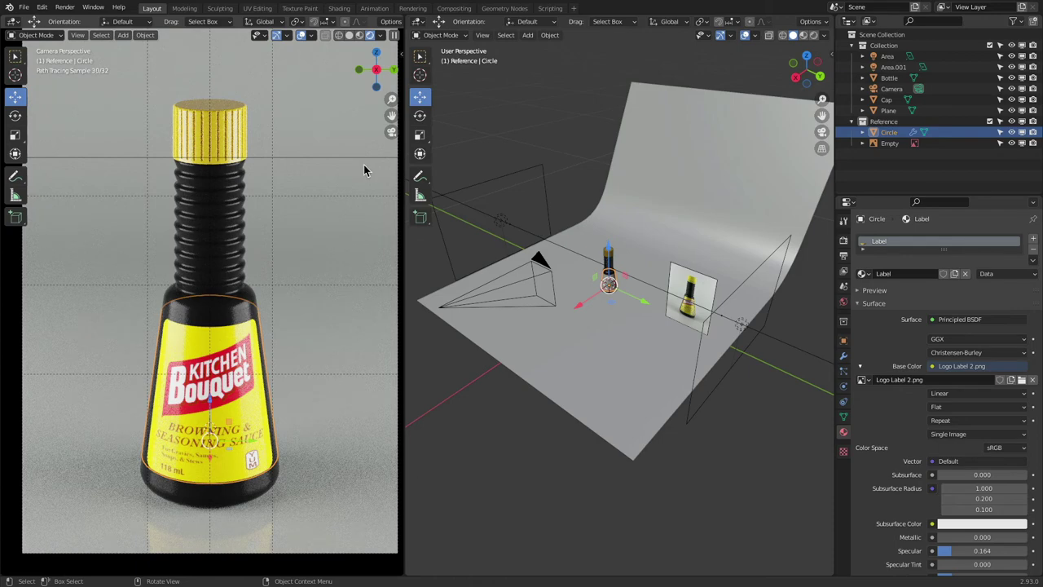
mouse_move(151, 571)
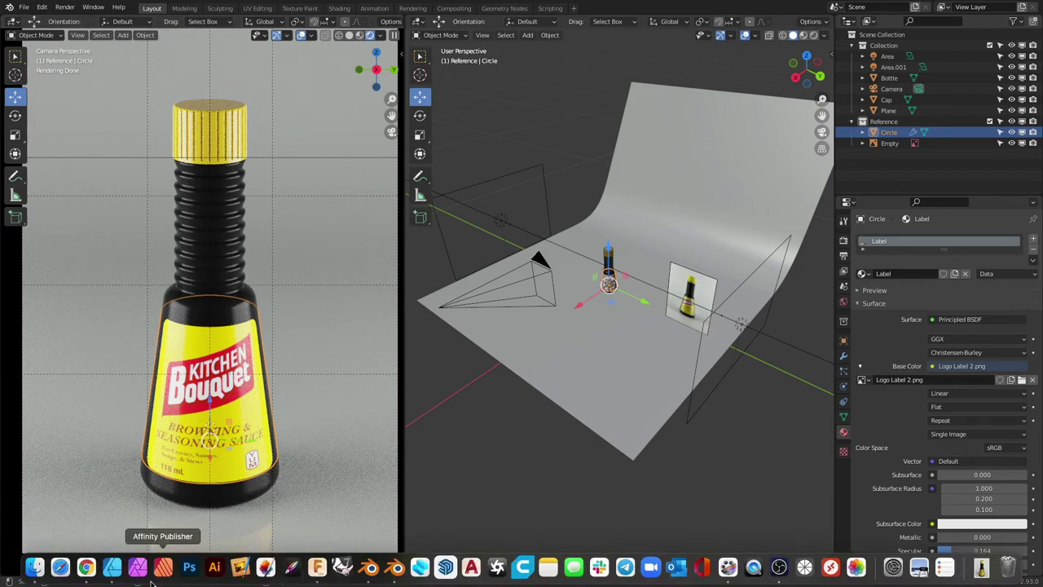
- Switch to Finder, examine the Front.jpeg, Logo.jpg and Label reference images for their colors, and return to Blender
click(35, 566)
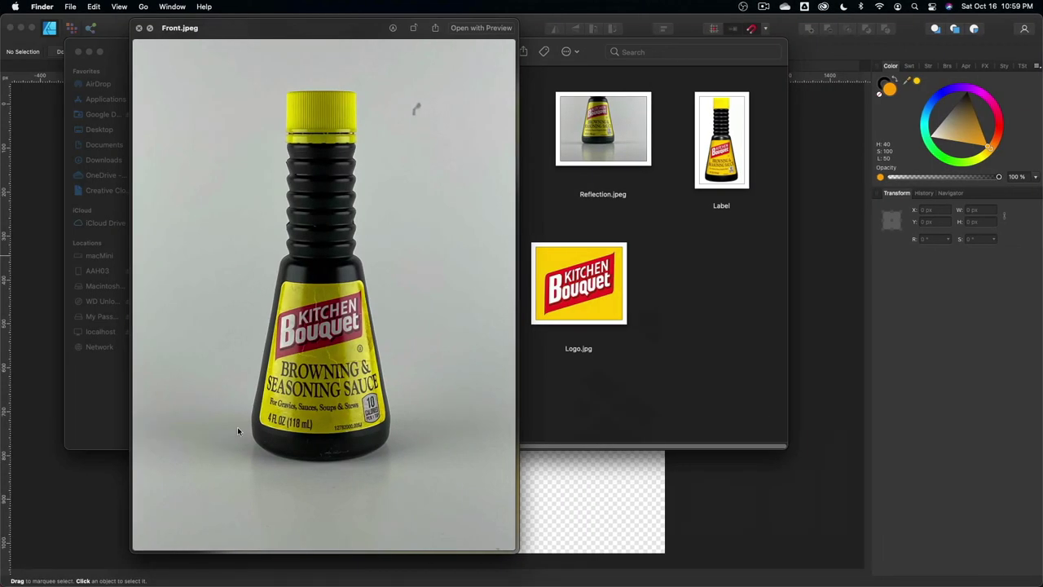
click(599, 271)
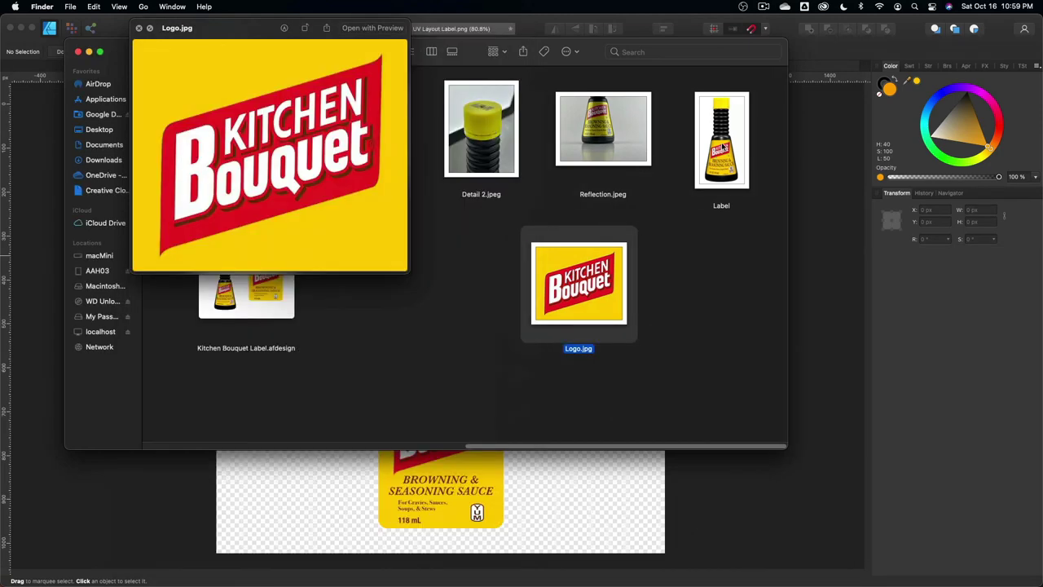
click(722, 147)
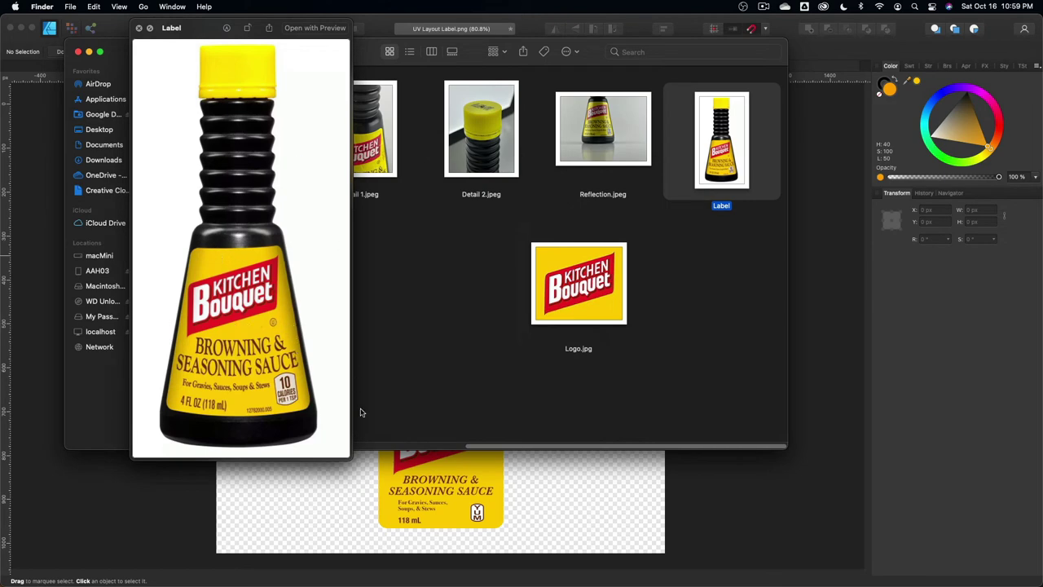
click(344, 493)
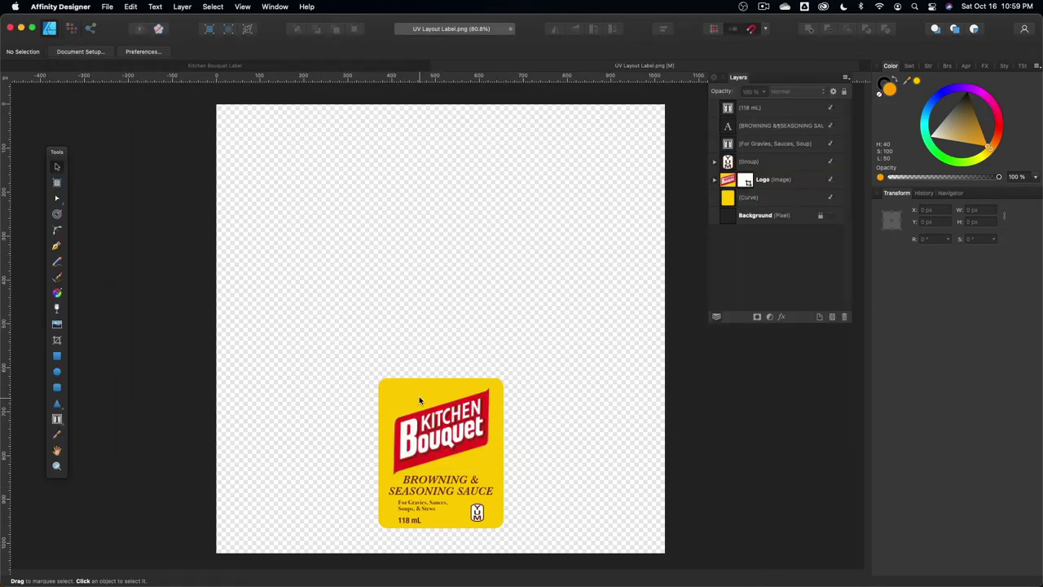
key(super+Tab)
key(super+Tab)
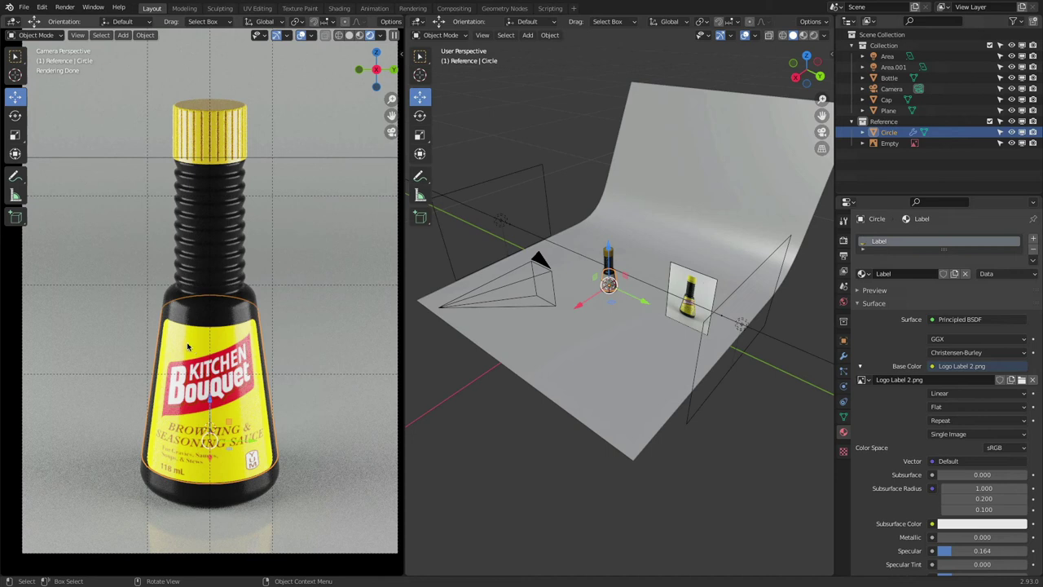
- Set the power of both area lights, Area and Area.001, to 5 W
click(513, 182)
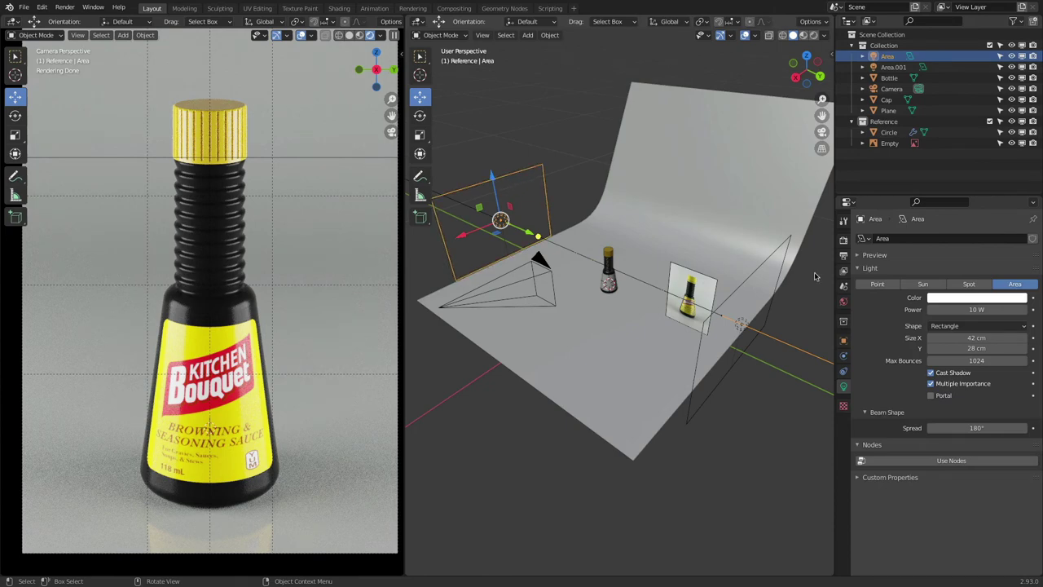
click(962, 308)
text(5)
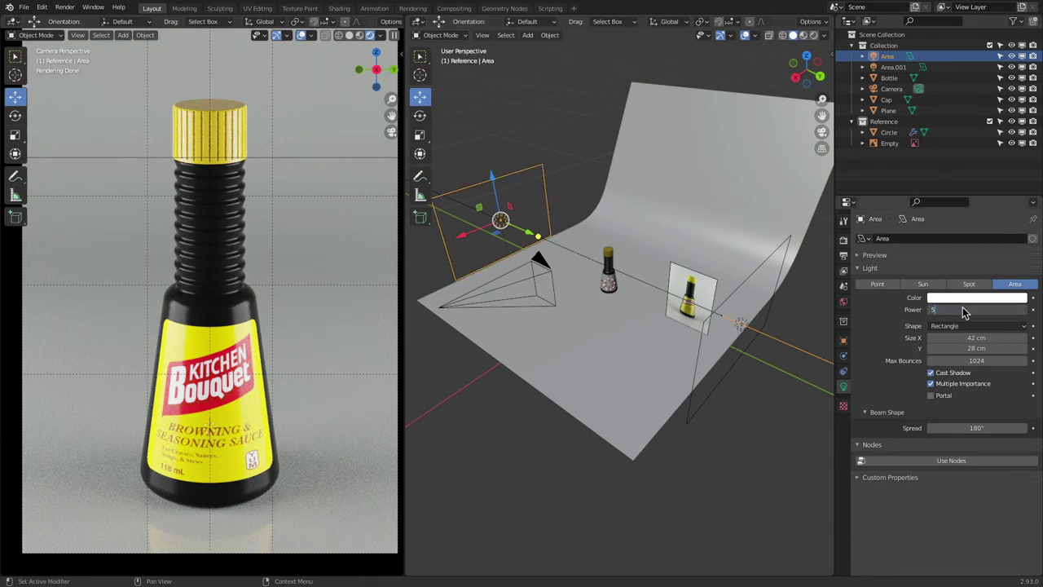
key(Return)
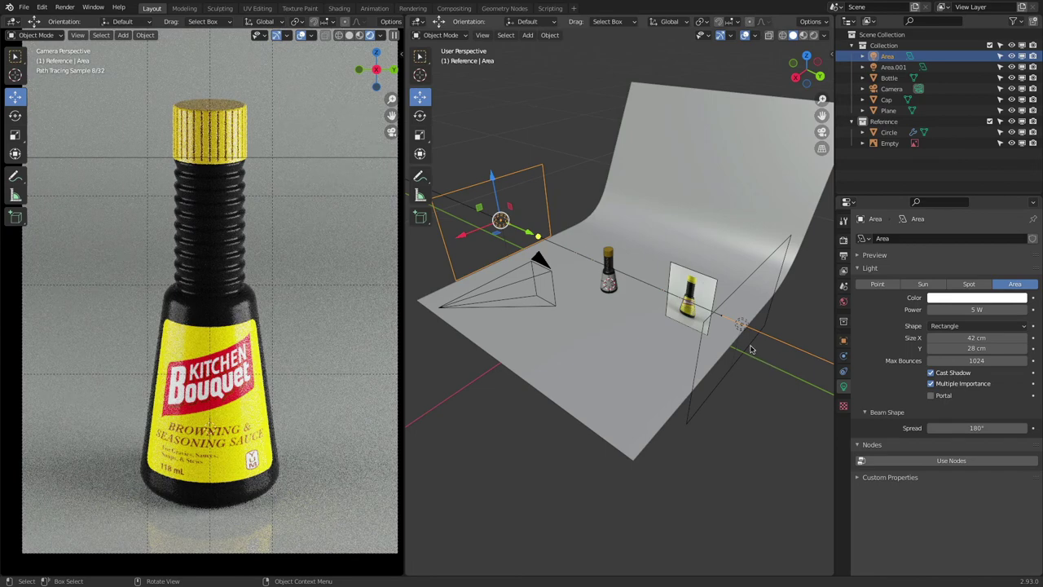
click(752, 349)
click(962, 310)
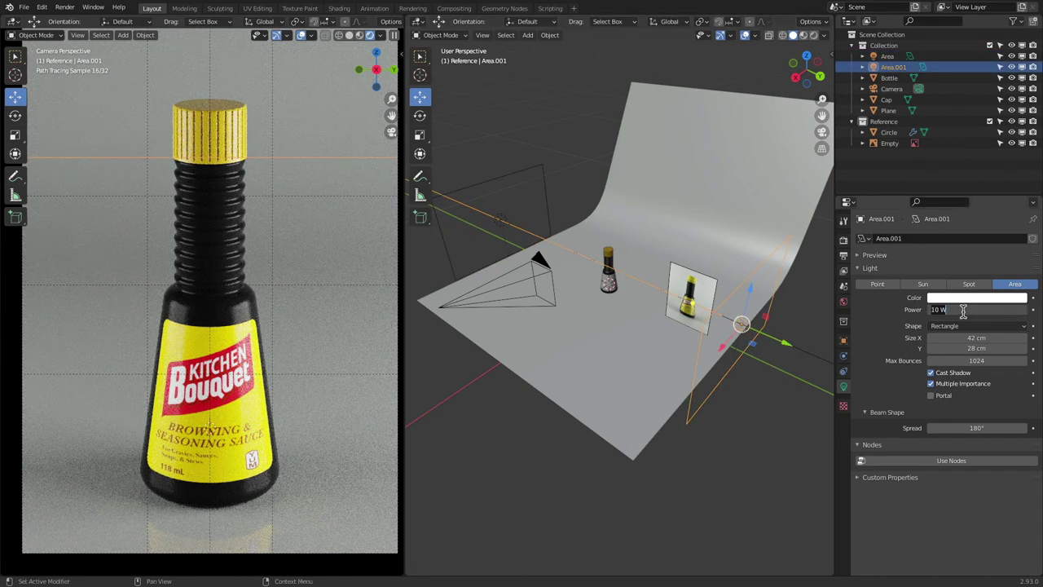
text(5)
key(Return)
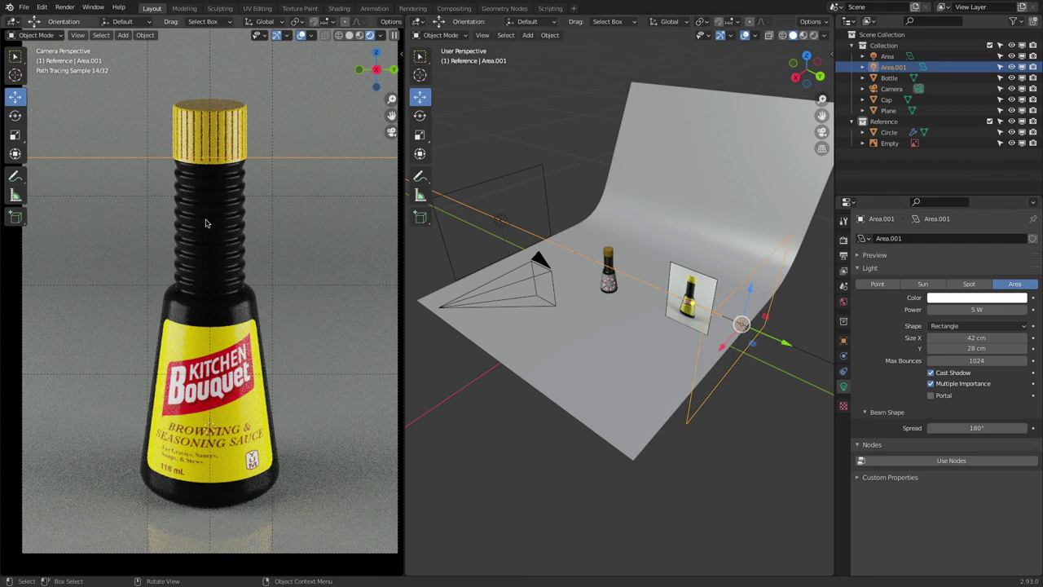
- Try World background Strength values of 0.1, 0.5 and 0 on the bottle render
click(844, 302)
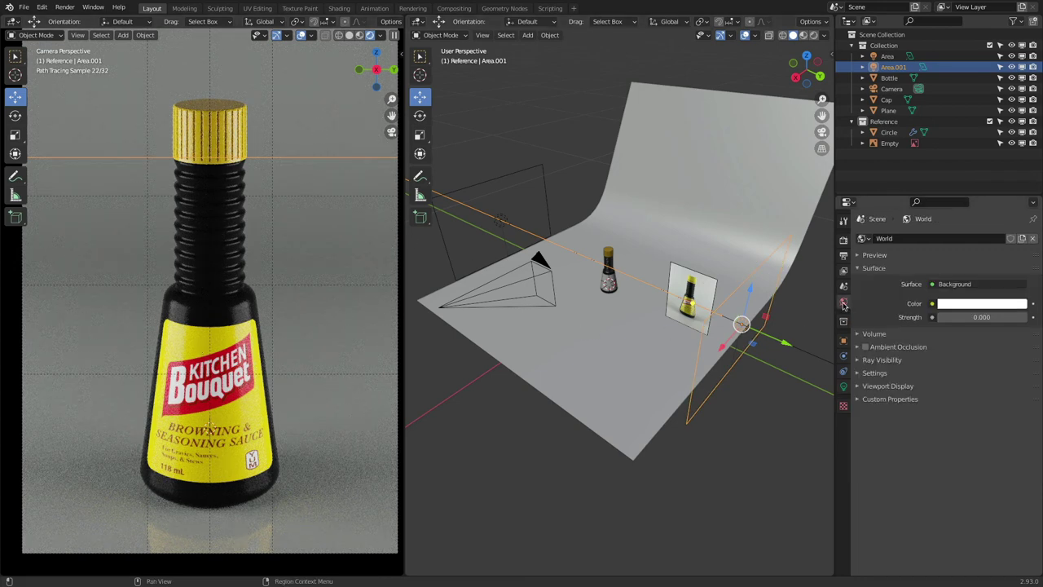
click(970, 317)
text(0.1)
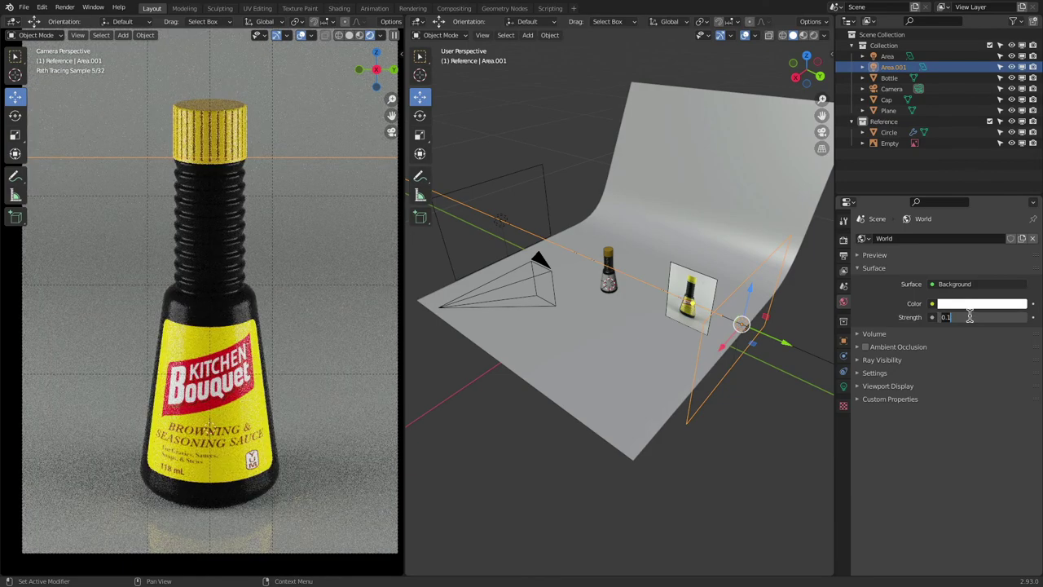
key(Return)
drag(972, 317, 977, 317)
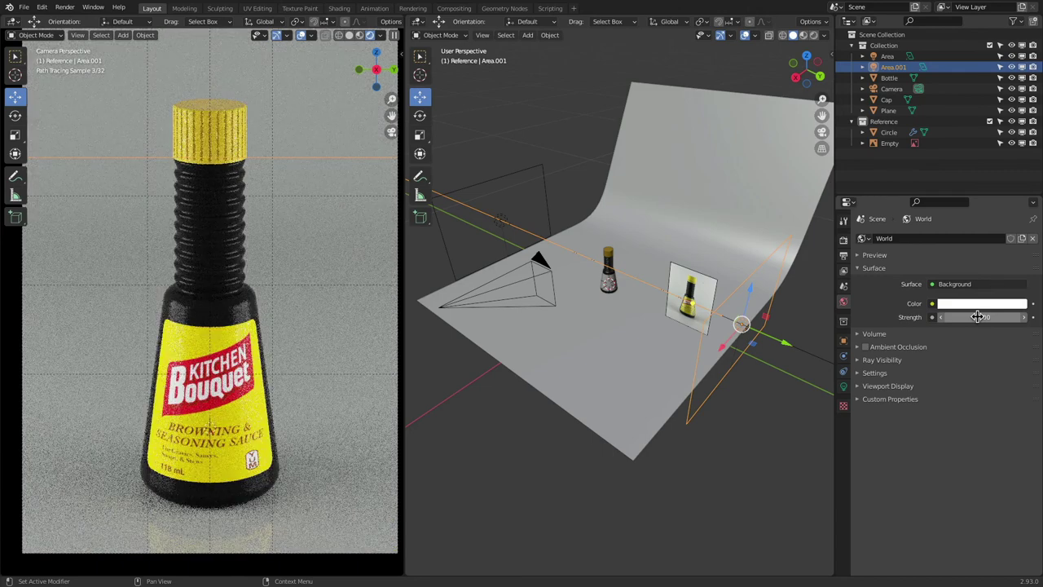
click(977, 317)
text(0.5)
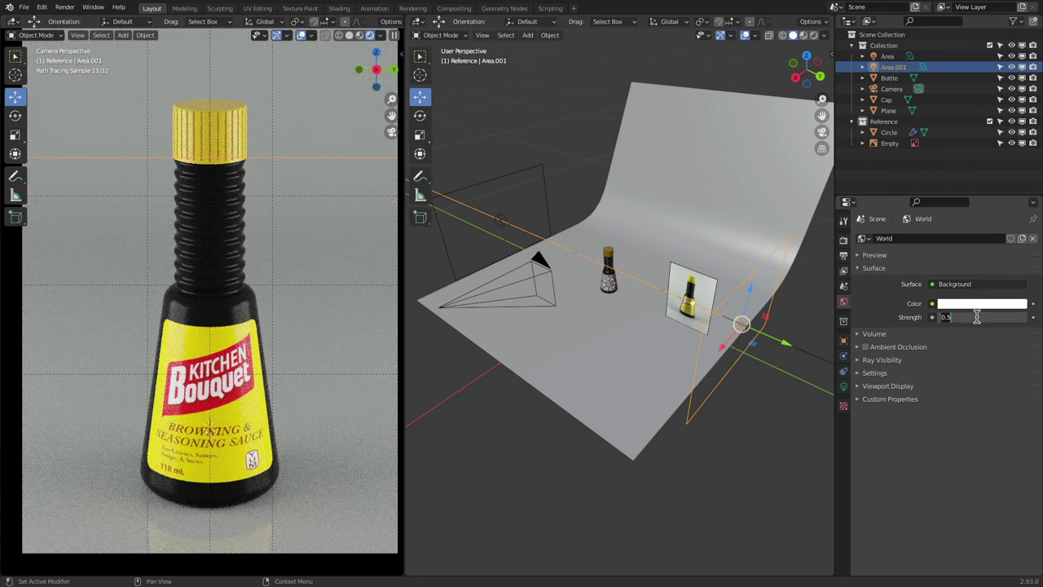
key(Return)
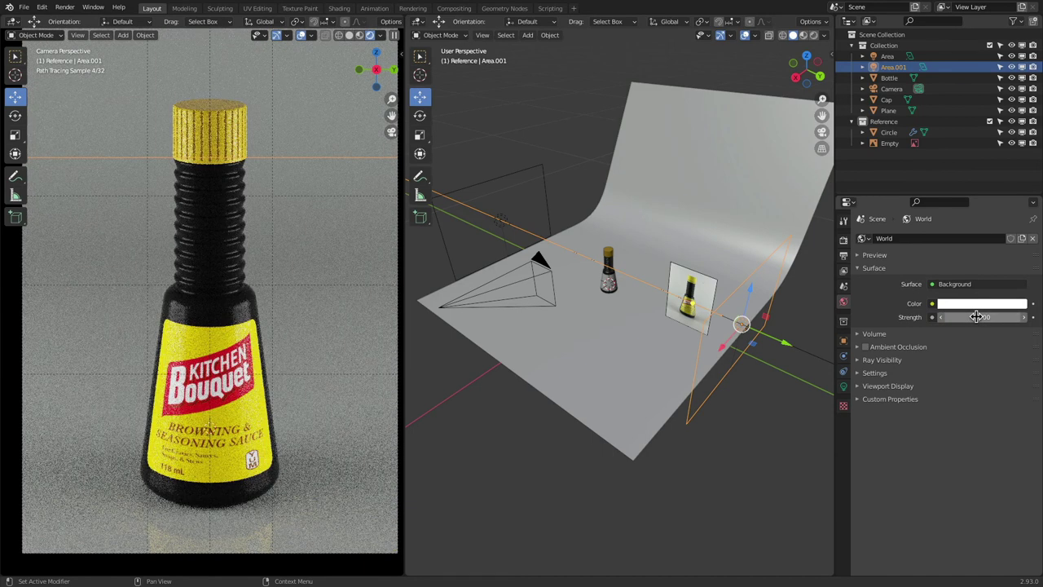
click(976, 317)
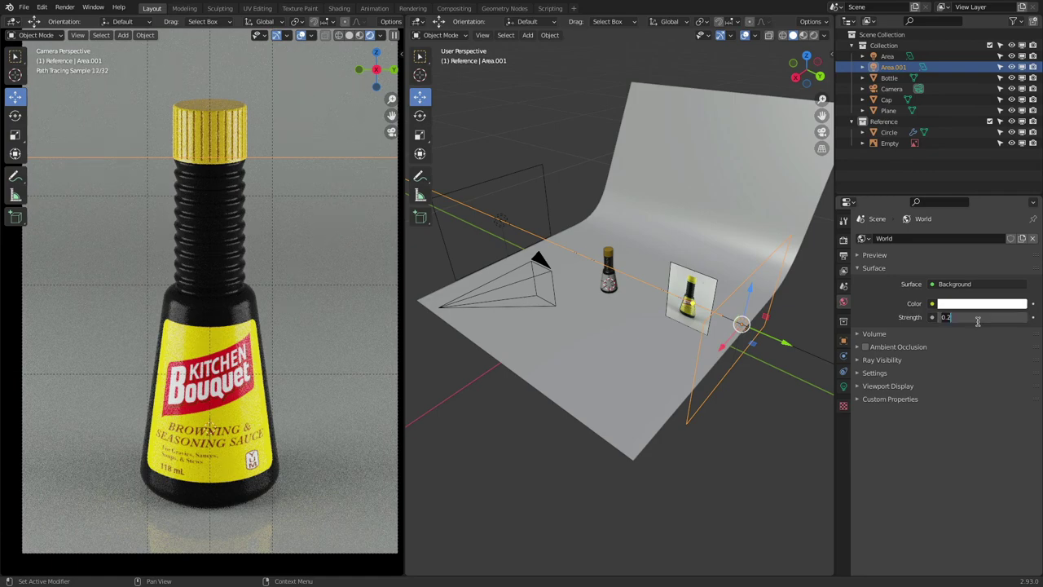
text(00)
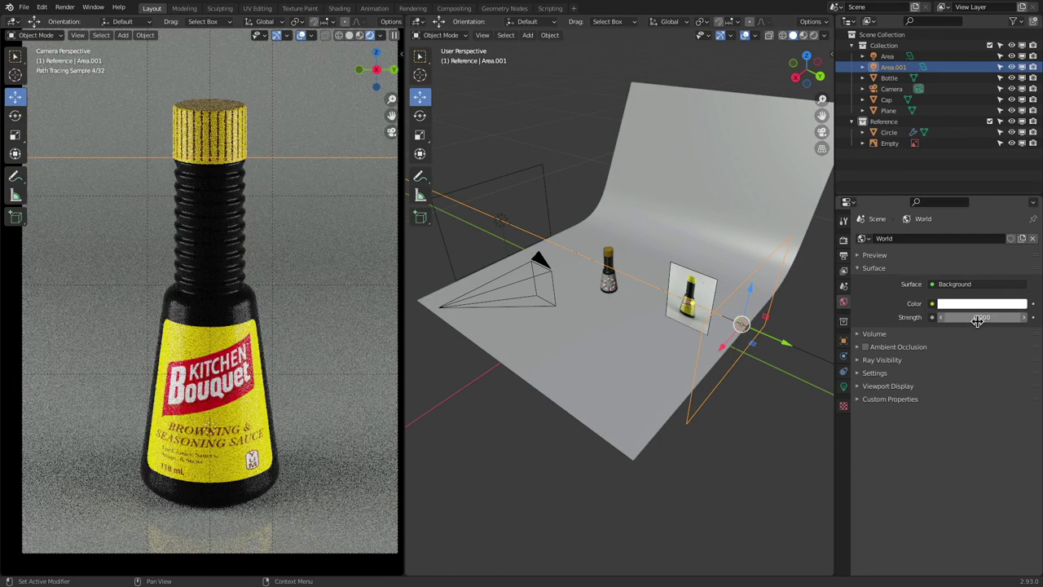
- Retry a World background Strength of 0.5 and settle on 0.2
click(977, 318)
key(BackSpace)
text(0.5)
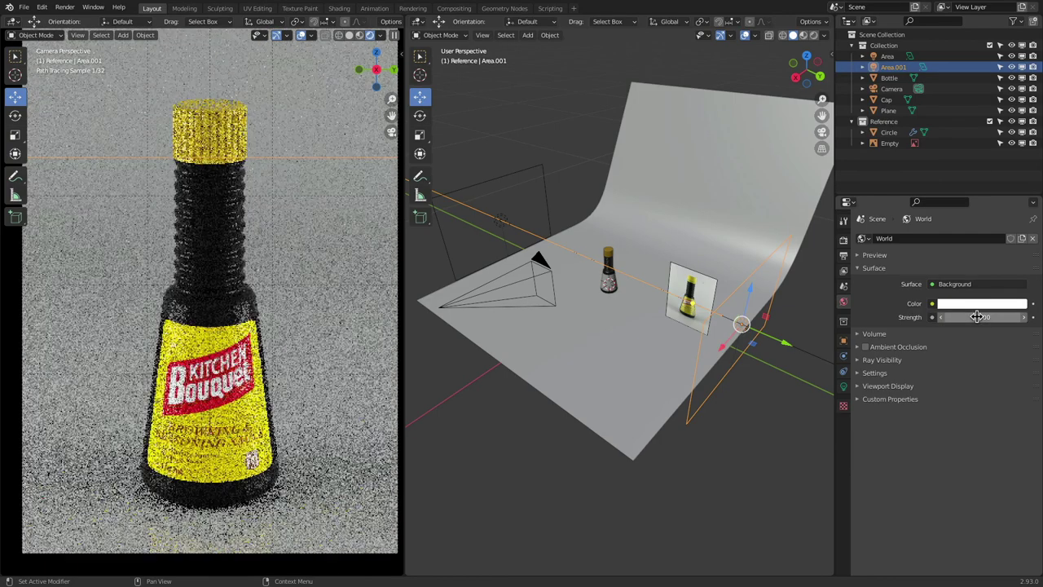
key(BackSpace)
key(BackSpace)
key(BackSpace)
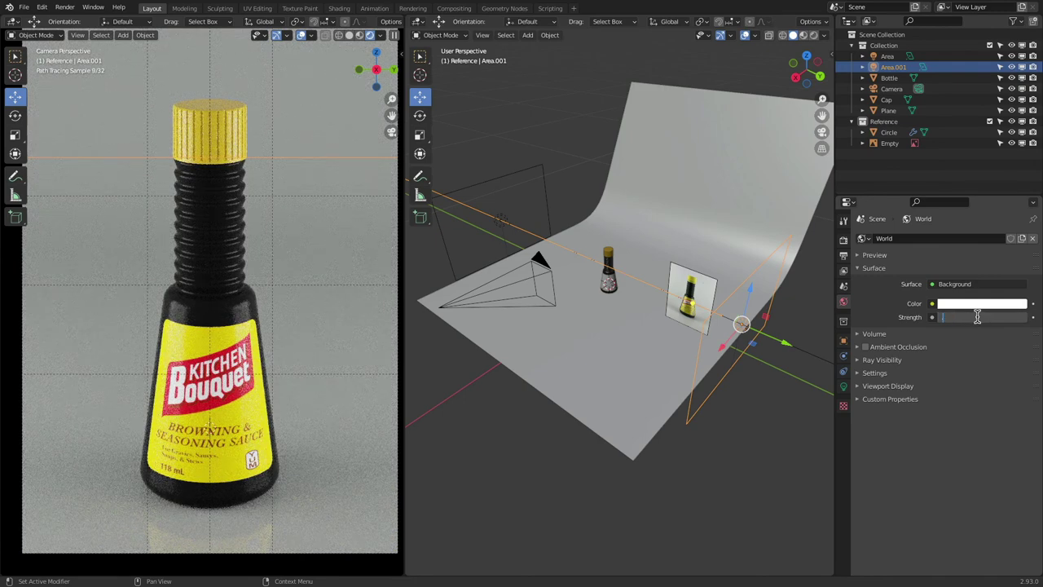
text(.2)
key(Return)
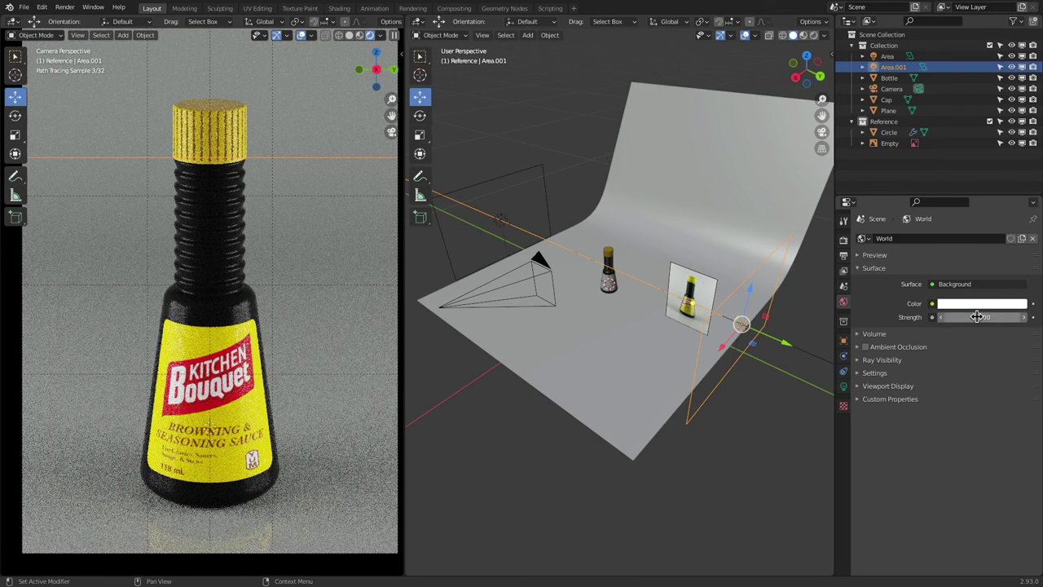
- Compare the bottle's lighting with the Area.001 light hidden and shown, leaving the light visible
click(510, 174)
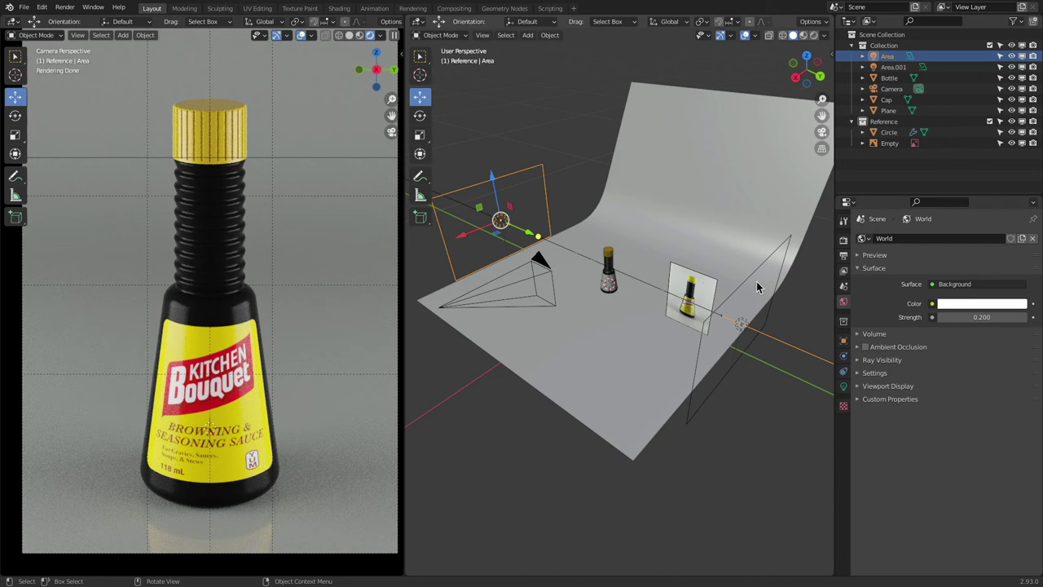
click(764, 329)
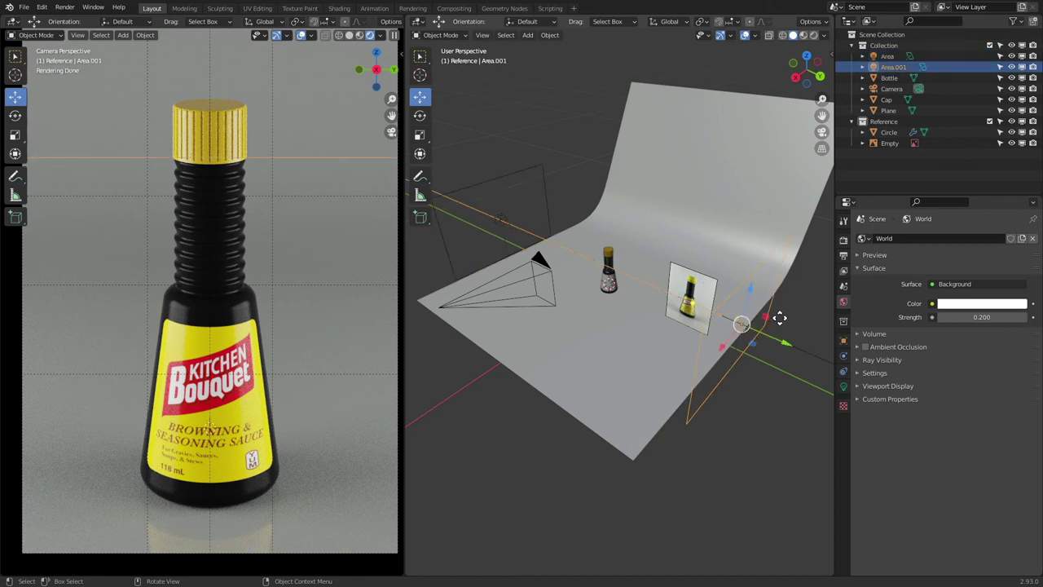
click(1011, 67)
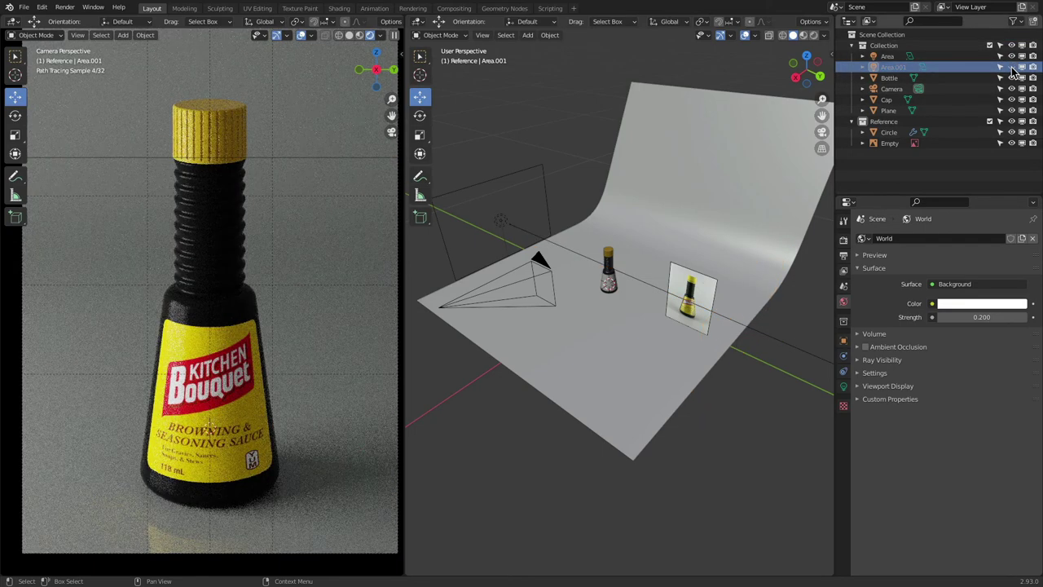
click(1012, 67)
click(1011, 67)
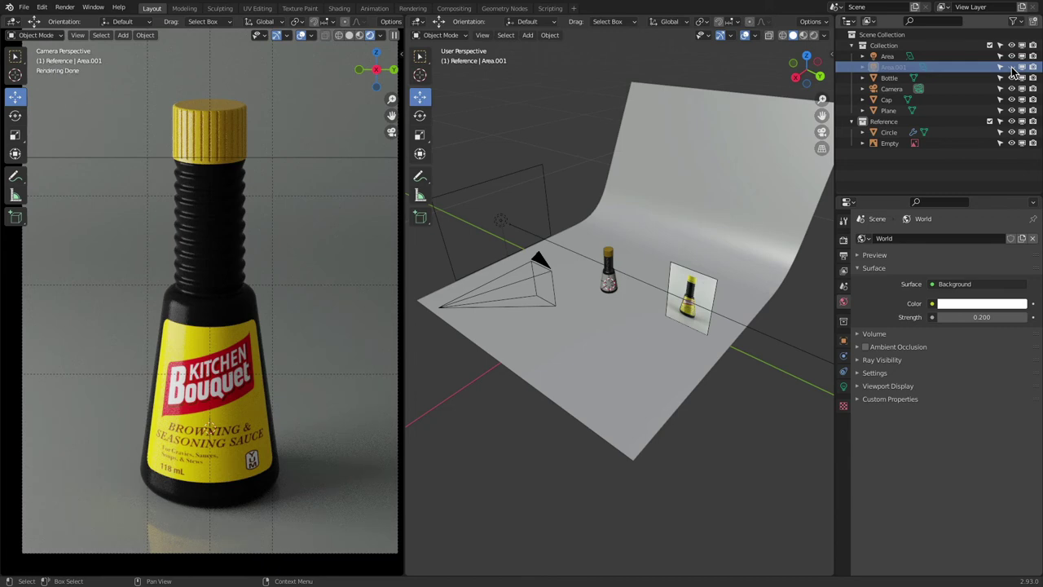
click(1011, 67)
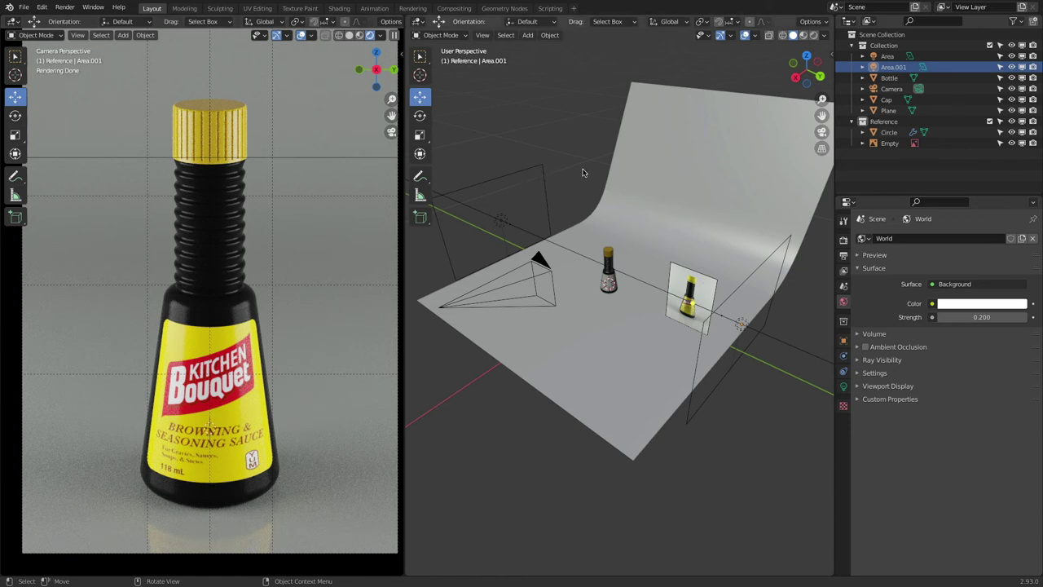
- Try a Color Management Exposure of 1 for the render
click(843, 242)
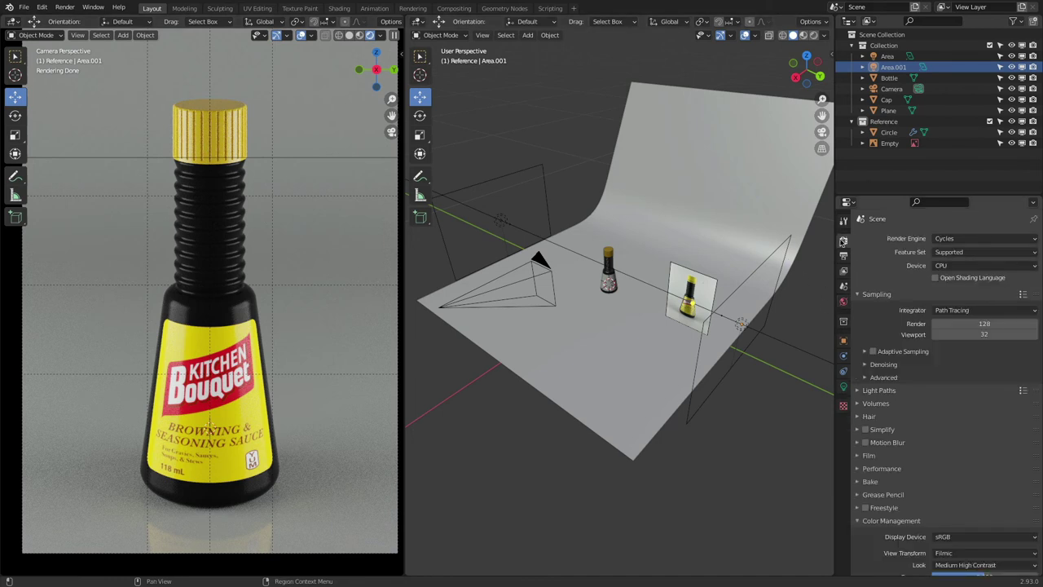
scroll(915, 471, down, 2)
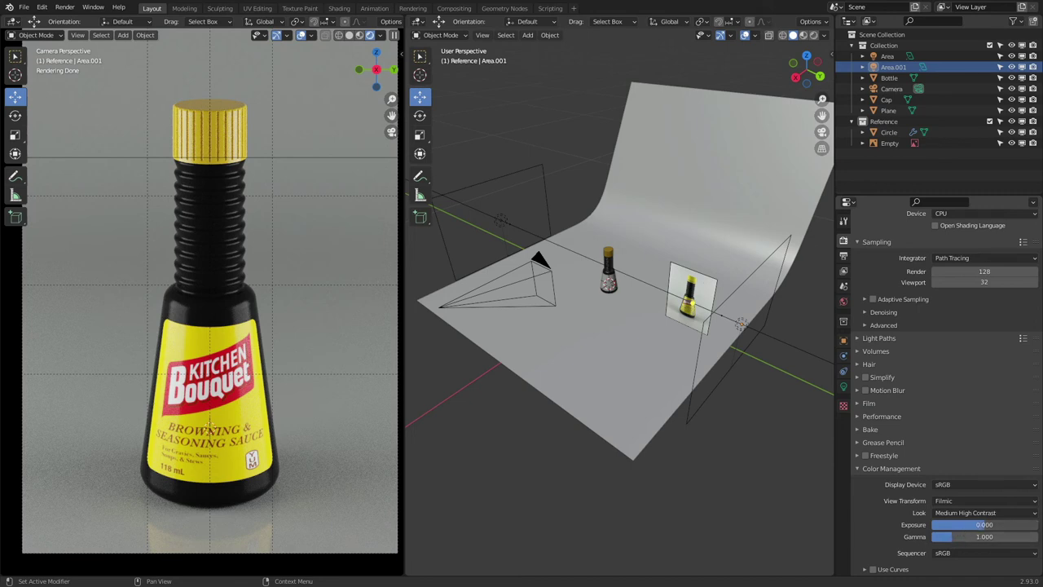
mouse_move(984, 525)
mouse_down()
mouse_move(1015, 524)
mouse_move(943, 536)
mouse_move(989, 524)
mouse_up()
click(990, 525)
text(1)
key(Return)
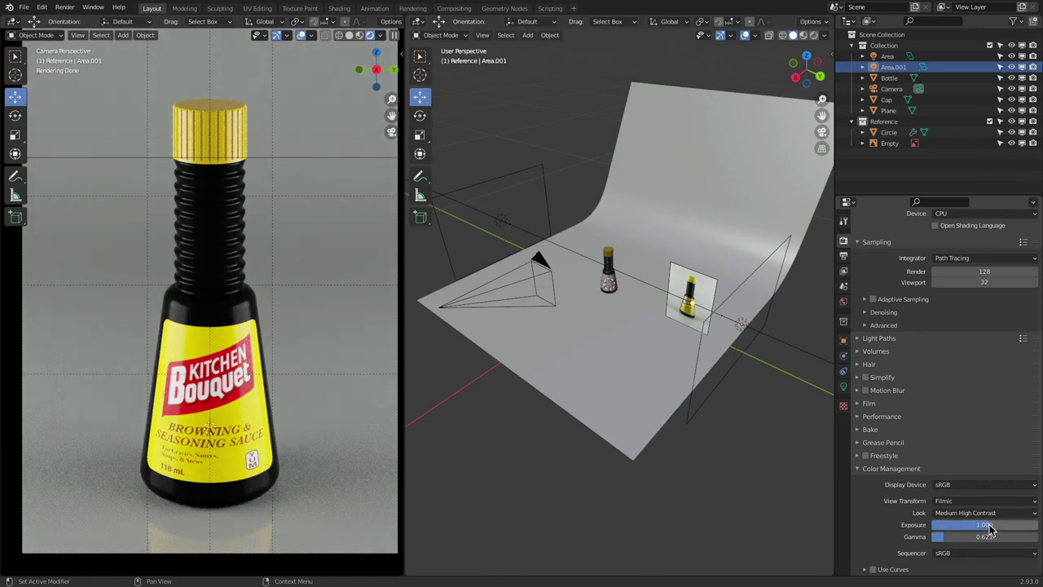
- Try a Color Management Gamma of 0, and restore Gamma to 1 and Exposure to 0
click(986, 537)
text(0)
key(Return)
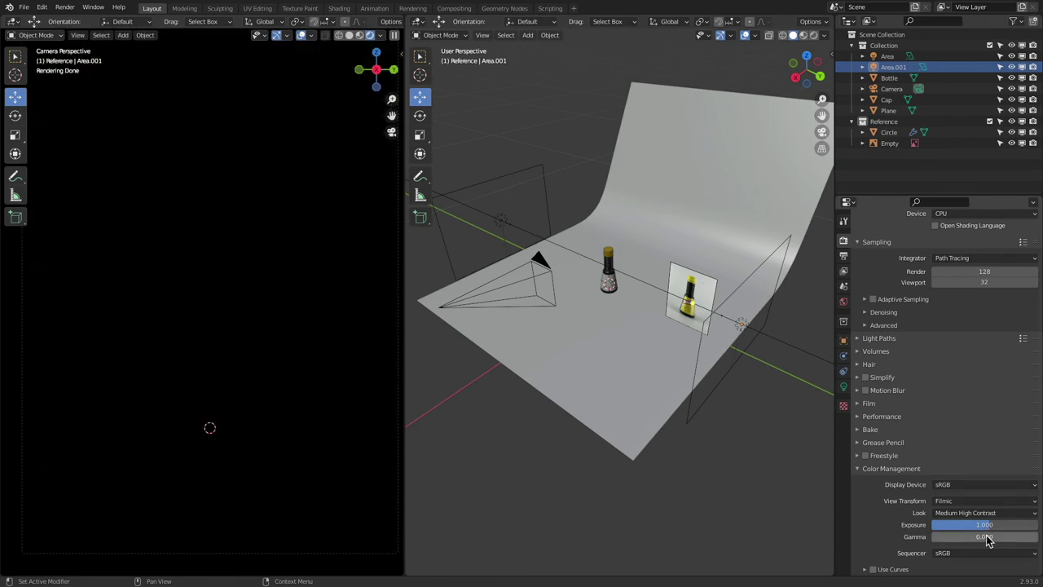
click(986, 538)
text(1)
key(Return)
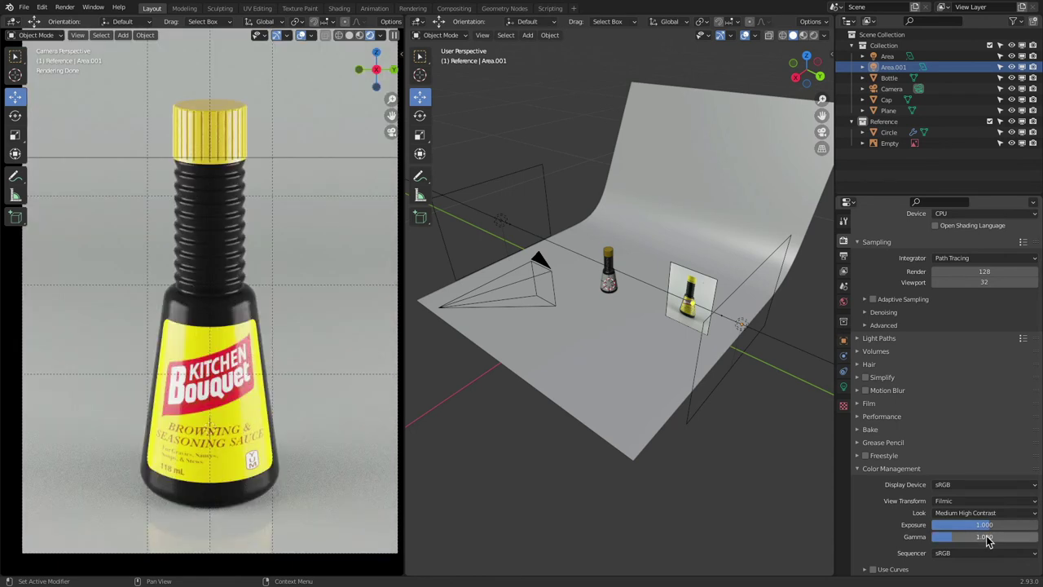
click(985, 524)
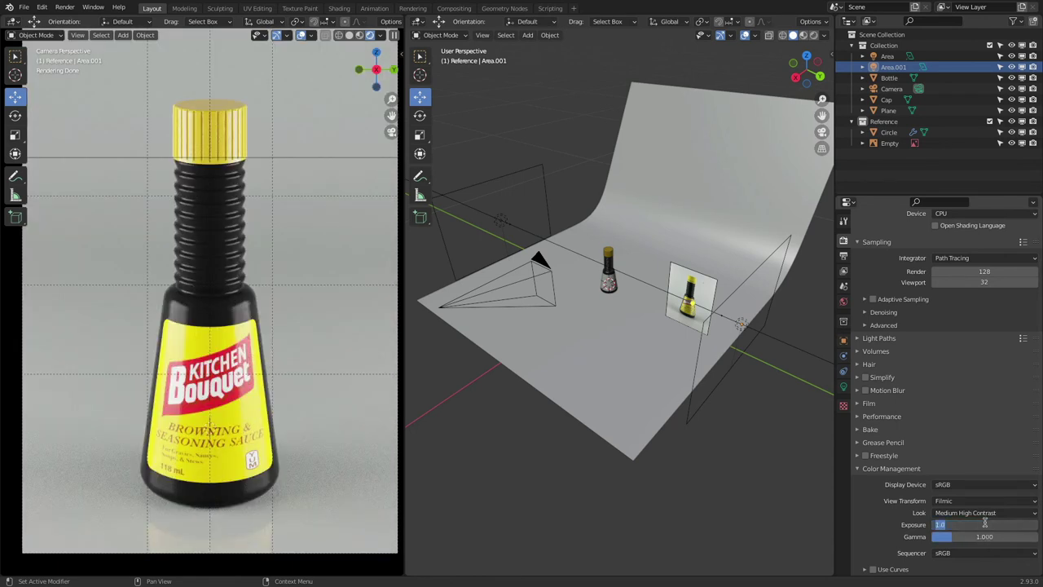
text(0)
key(Return)
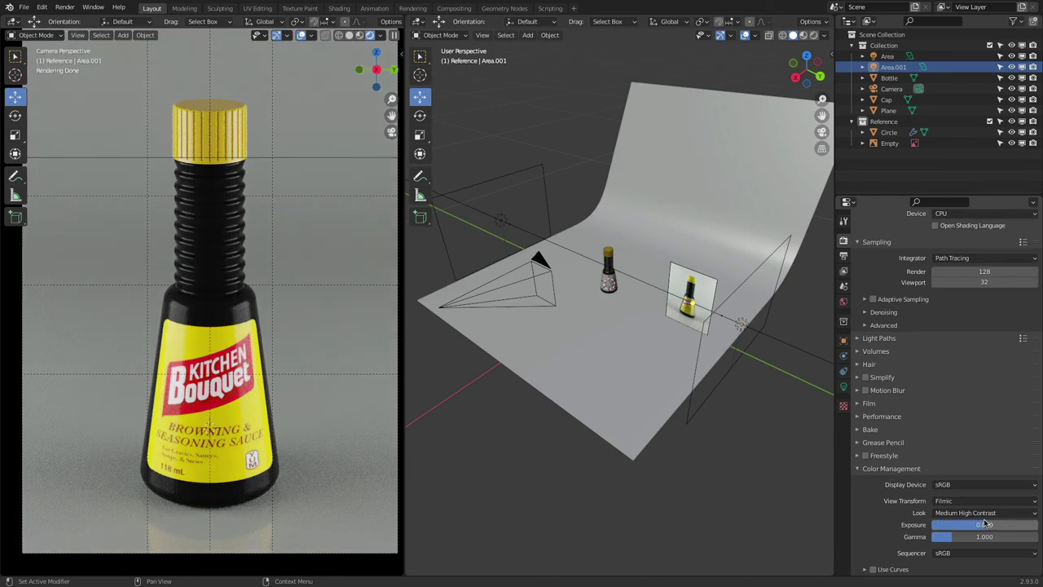
- Enable Use Curves in Color Management and lower the combined curve's shadows with a point at about X 0.257, Y 0.125
click(873, 570)
scroll(894, 528, down, 3)
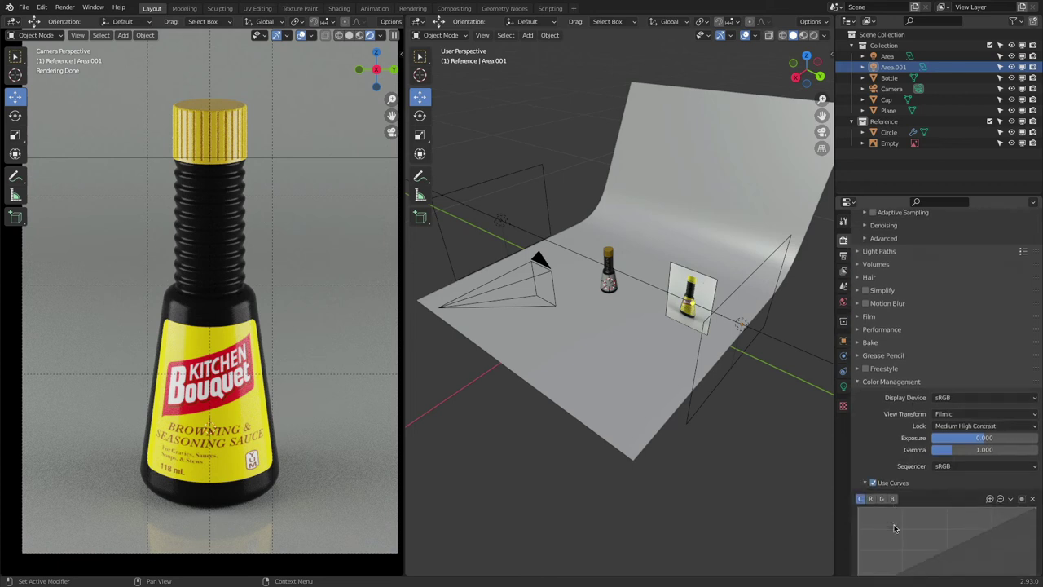
scroll(894, 528, down, 3)
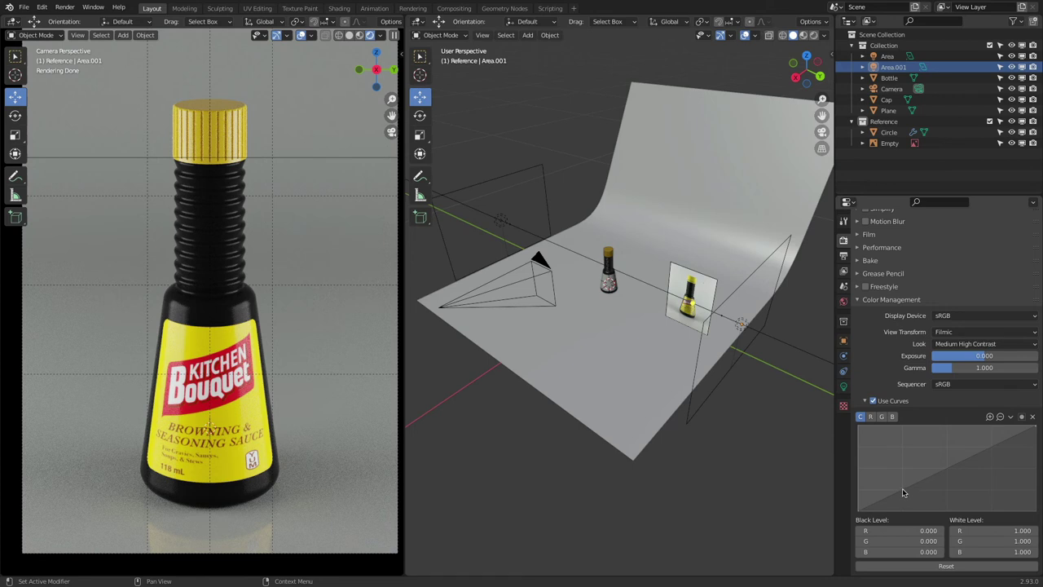
drag(902, 488, 903, 497)
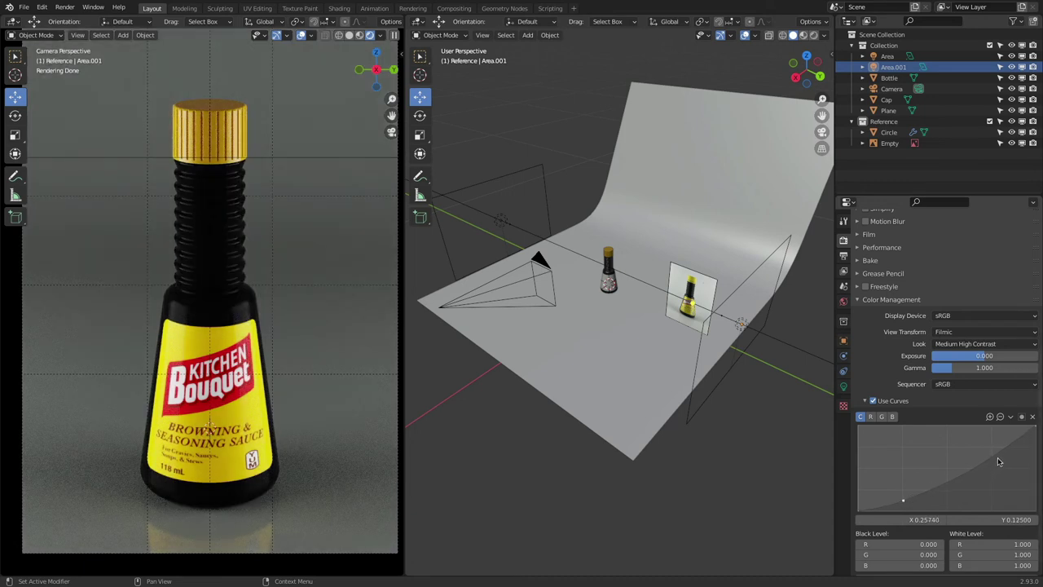
- Try reshaping the combined curve with a highlight point at about X 0.754, Y 0.619 and the shadow point at X 0.243, Y 0.338
drag(999, 461, 991, 440)
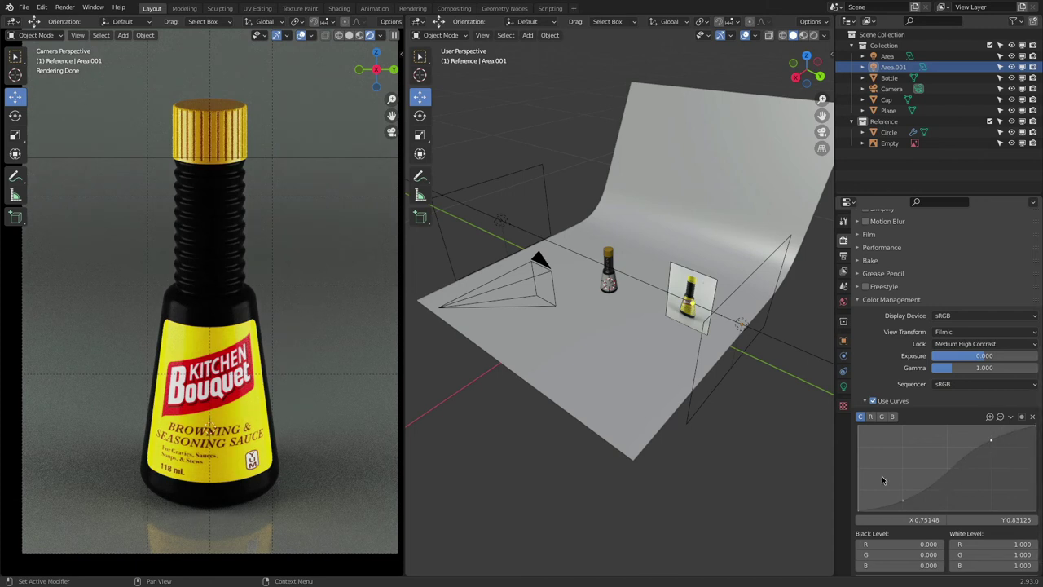
mouse_move(903, 499)
mouse_down()
mouse_move(902, 490)
mouse_move(903, 499)
mouse_up()
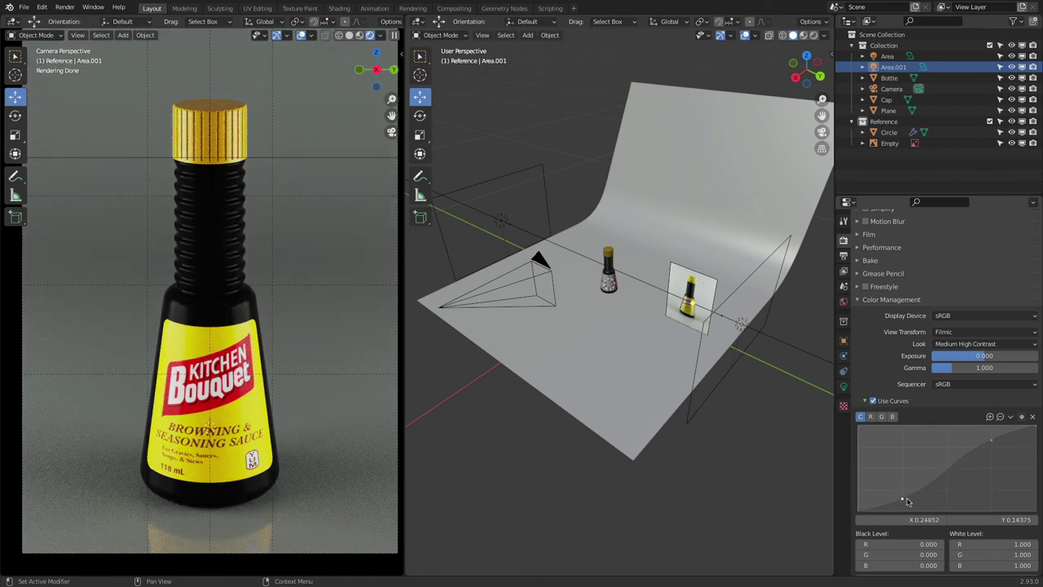
click(991, 443)
mouse_move(991, 446)
mouse_down()
mouse_move(991, 436)
mouse_move(992, 455)
mouse_up()
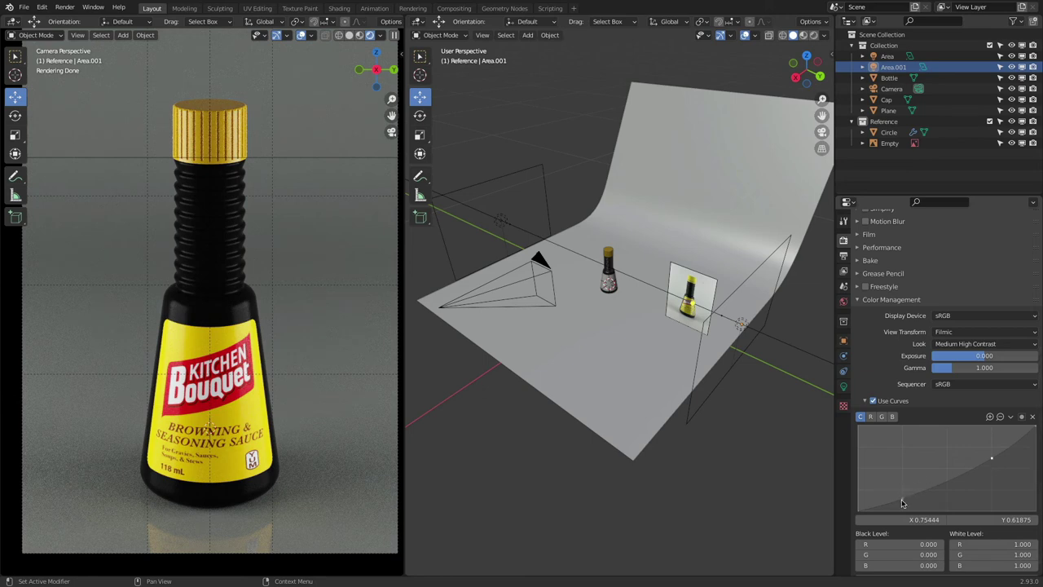
drag(901, 498, 901, 485)
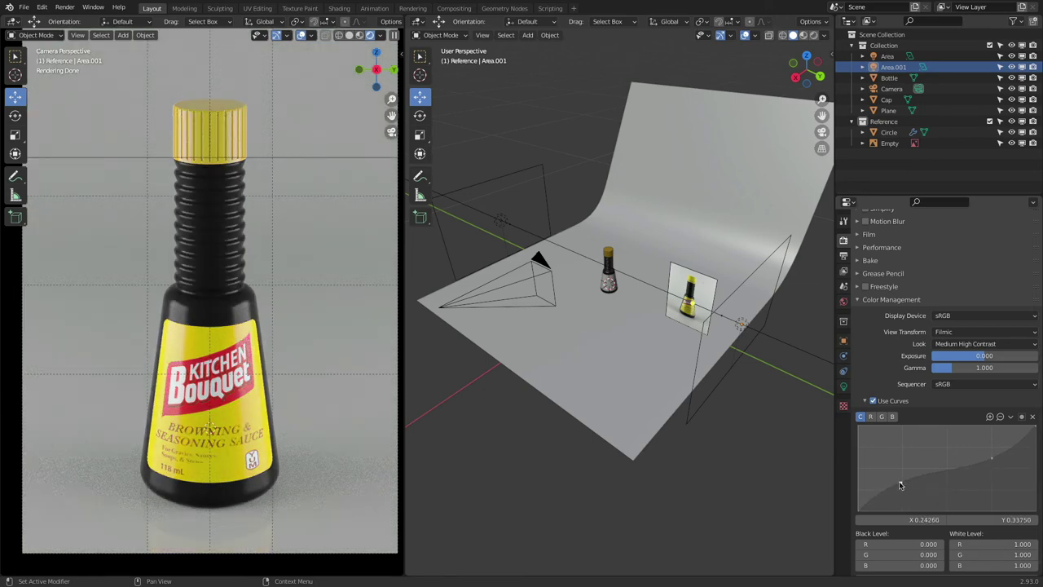
- Try distorting the combined curve with added points at about X 0.284, Y 0.6; X 0.867, Y 0.263; and X 0.556, Y 0.169
drag(900, 485, 939, 463)
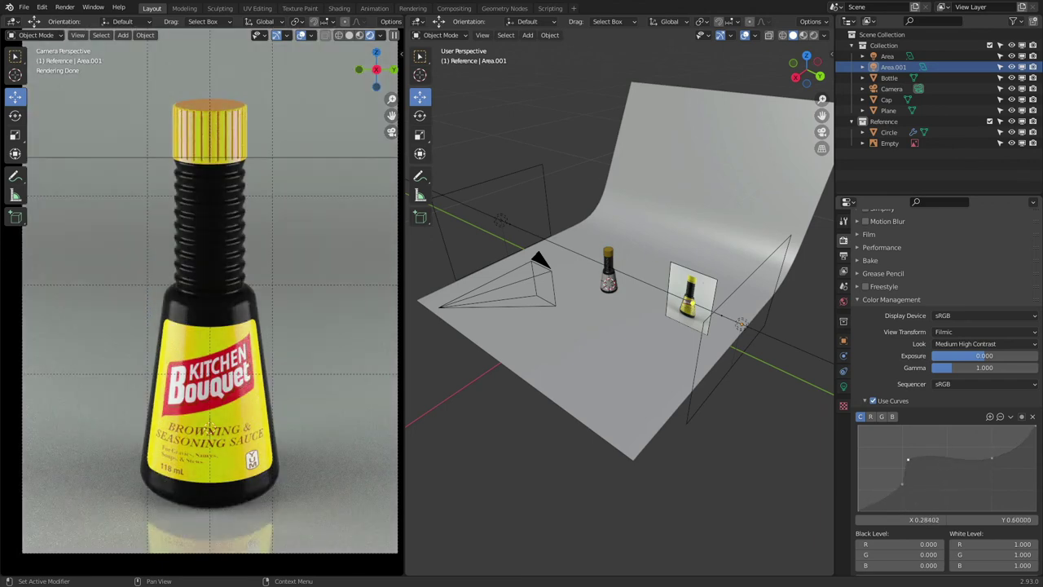
drag(1010, 445, 1012, 489)
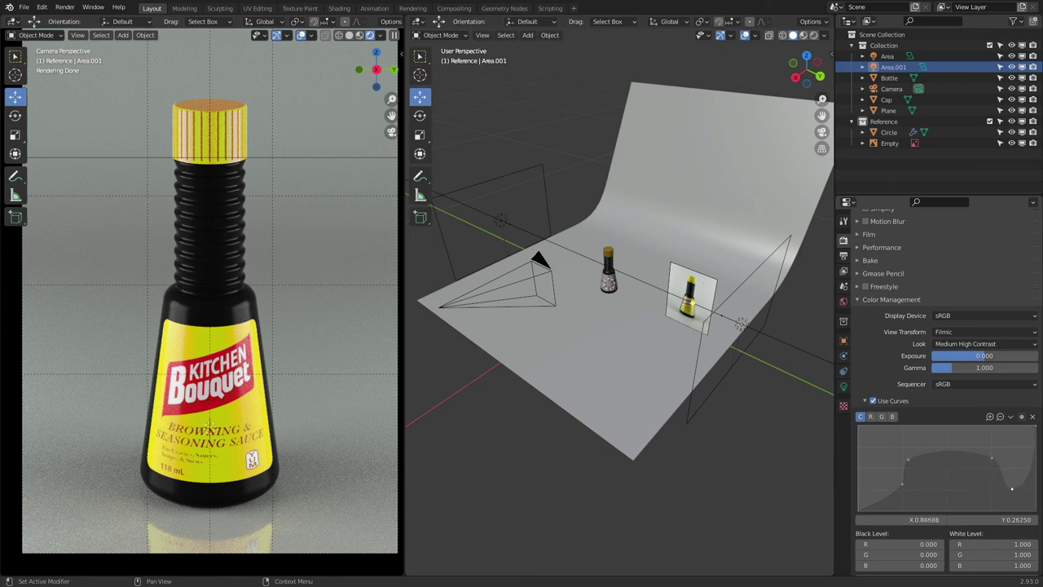
drag(957, 455, 958, 499)
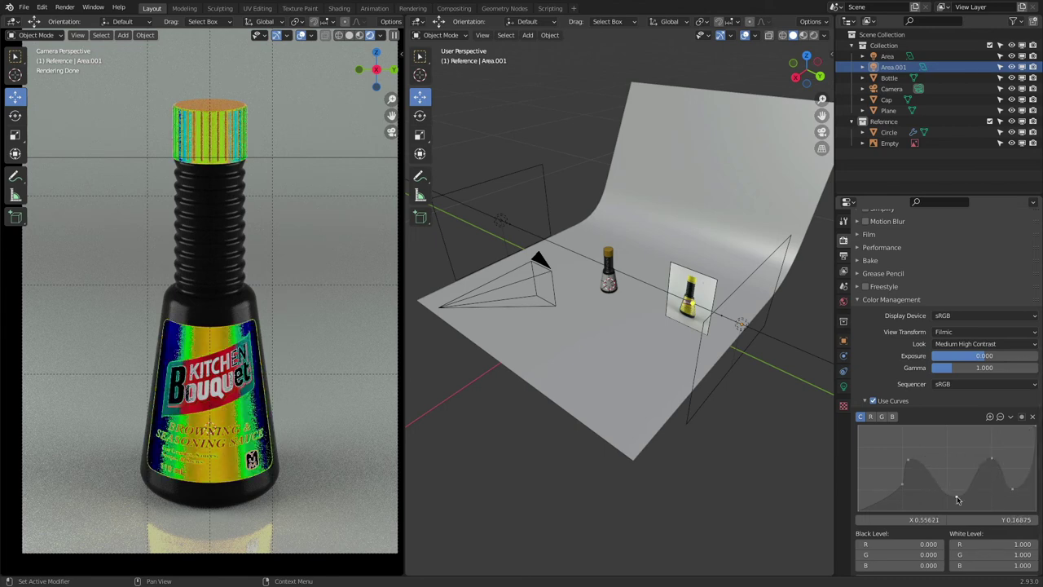
- Delete all added points from the combined curve and disable Use Curves in Color Management
click(1033, 417)
click(992, 459)
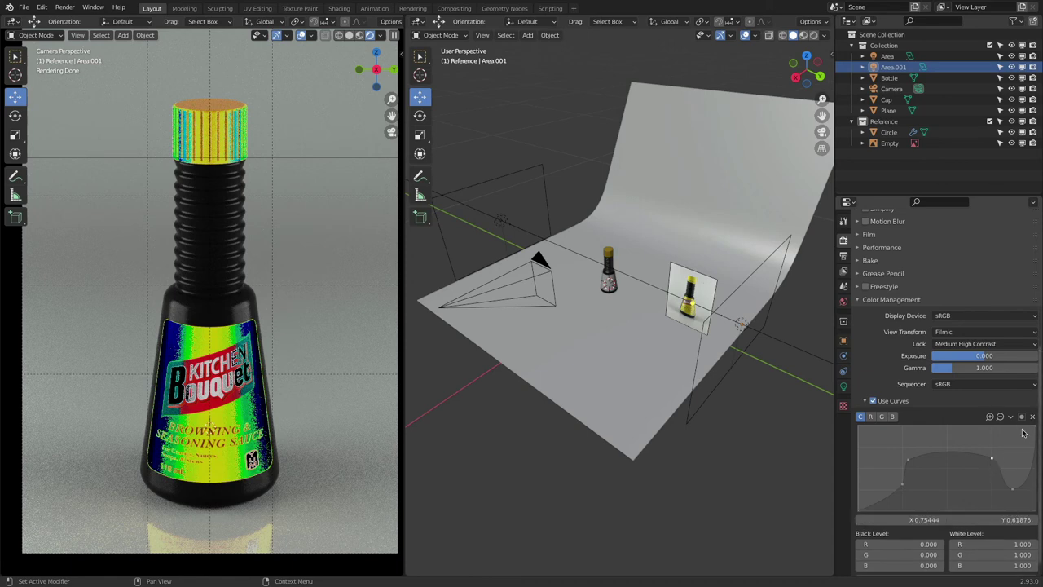
click(1033, 418)
click(1012, 489)
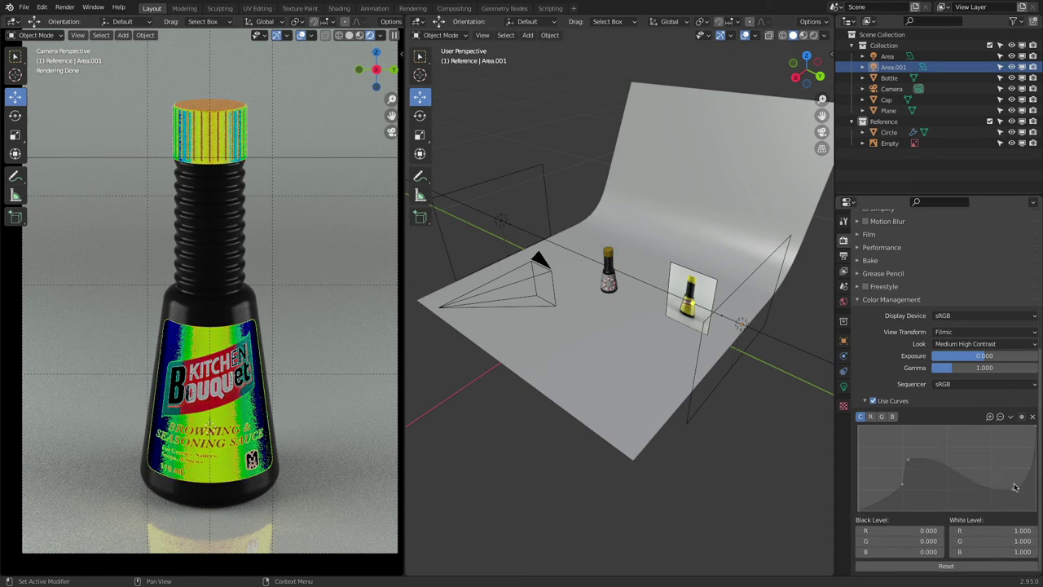
click(1032, 418)
click(908, 461)
click(1032, 417)
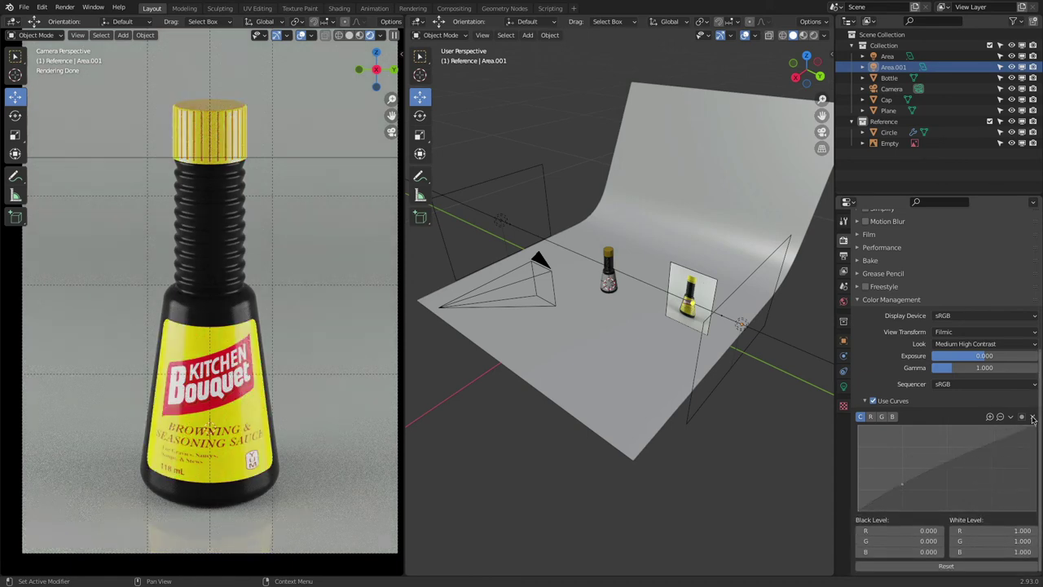
click(902, 484)
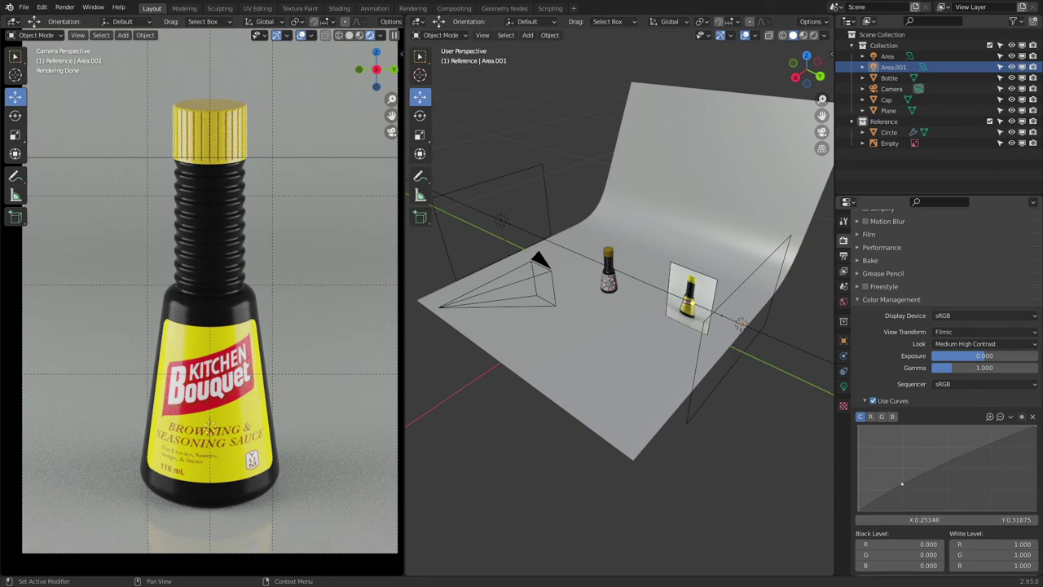
click(1033, 418)
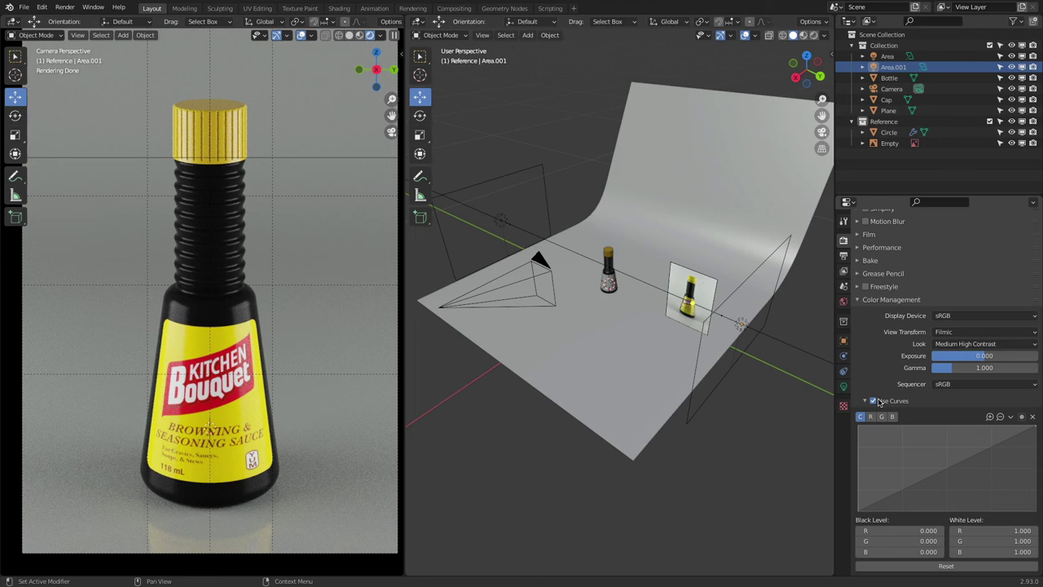
click(874, 401)
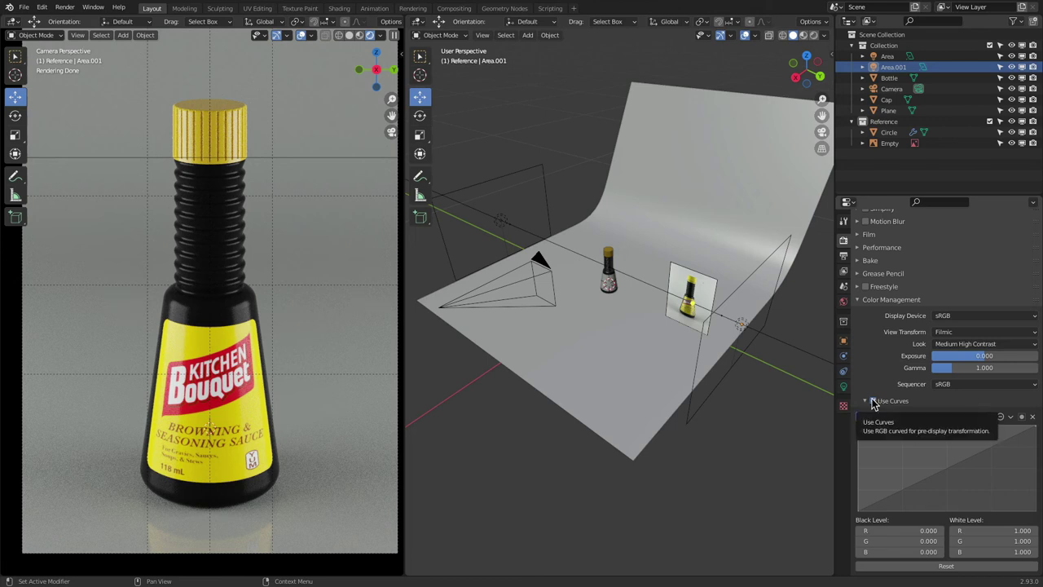
- Try 4 viewport samples in the Cycles sampling settings and check the noise in the camera view
scroll(869, 404, up, 5)
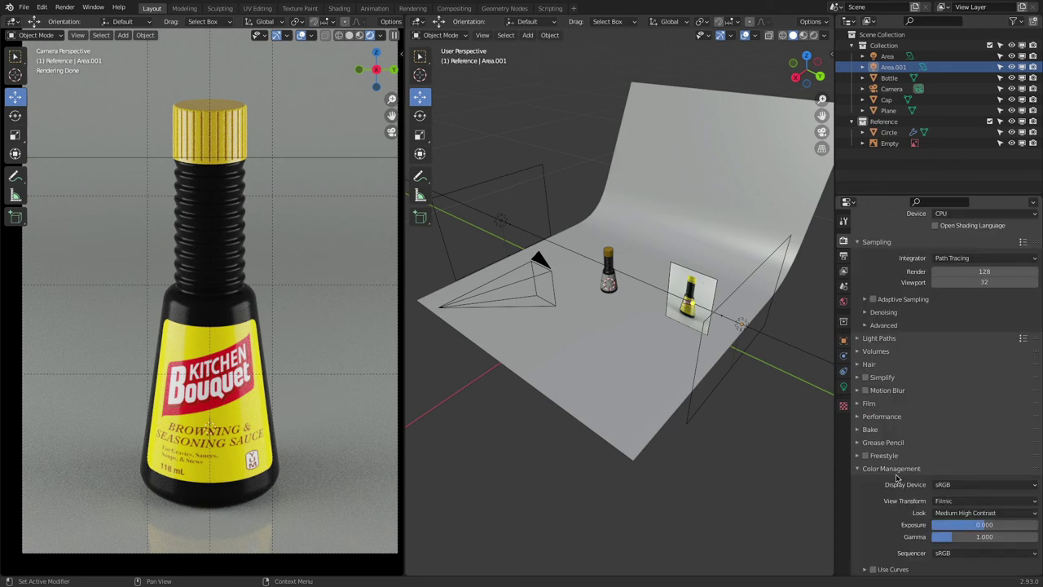
scroll(898, 485, up, 3)
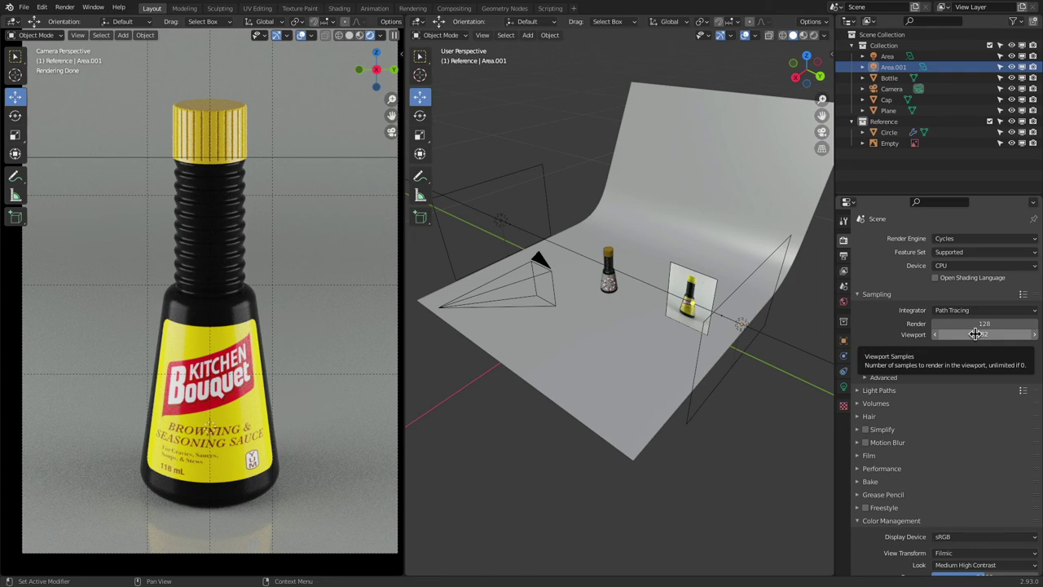
click(976, 335)
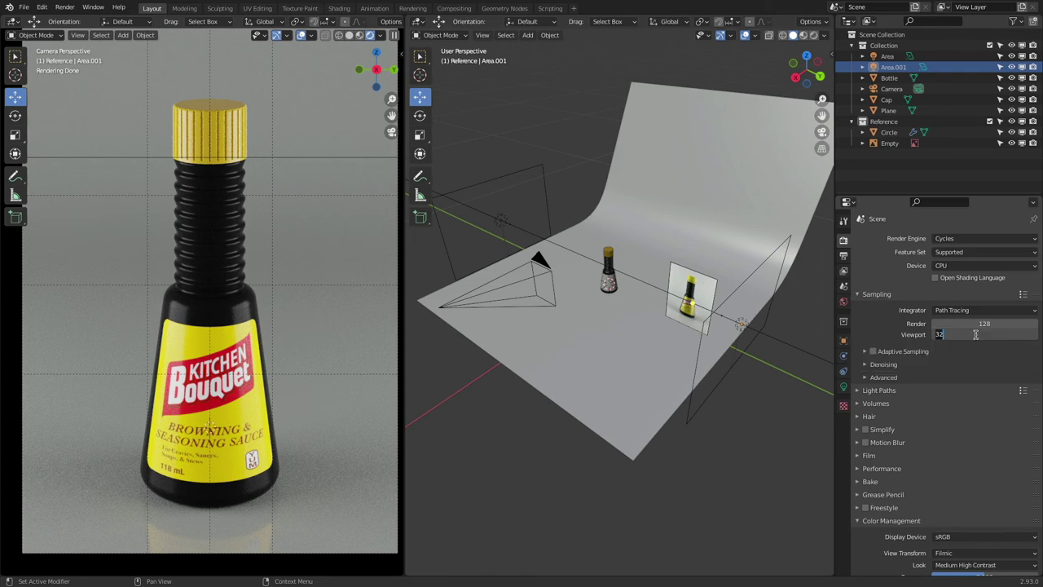
text(4)
key(Return)
scroll(298, 266, down, 1)
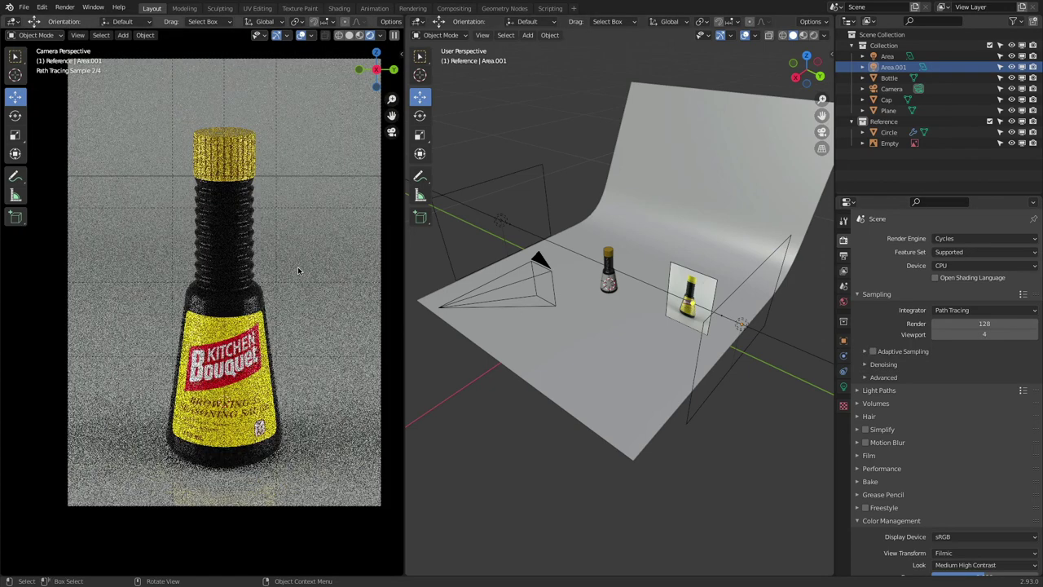
scroll(299, 268, up, 1)
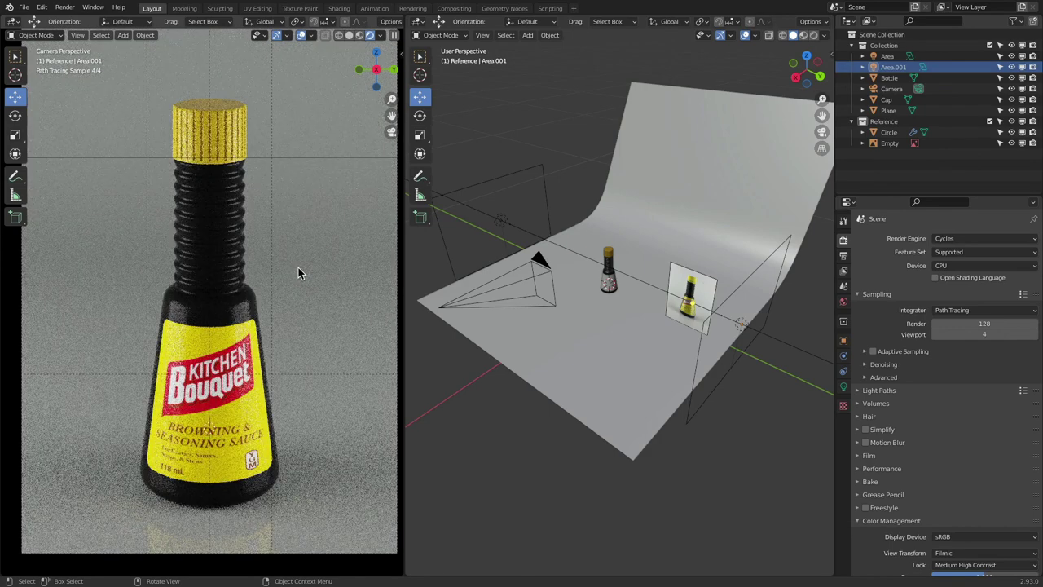
- Try 2 viewport samples and check the noise in the camera view
click(976, 333)
text(2)
key(Return)
scroll(129, 289, down, 1)
scroll(129, 290, up, 1)
- Try 64 viewport samples for a cleaner rendered preview
click(978, 334)
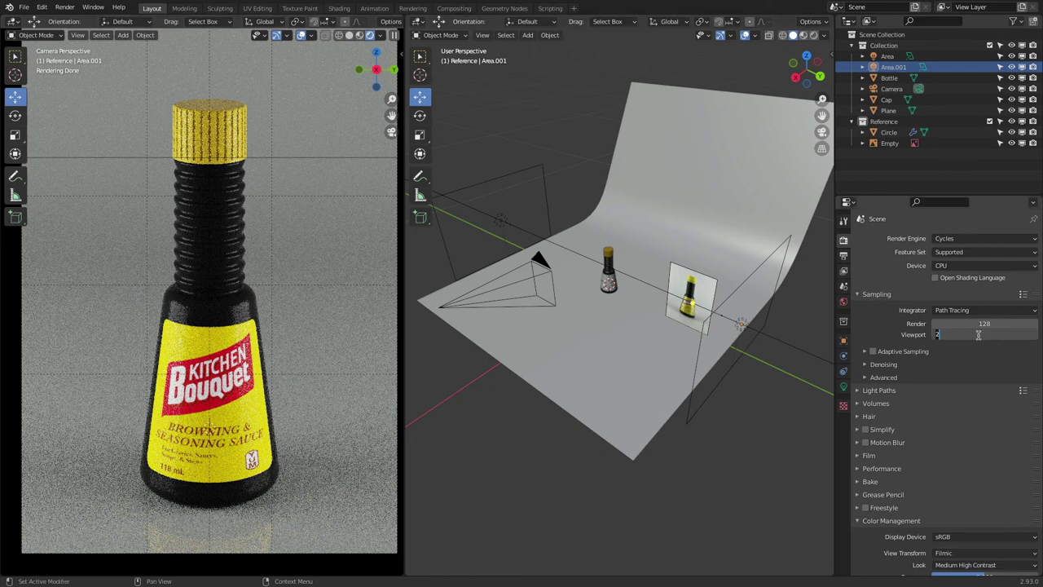
text(64)
key(Return)
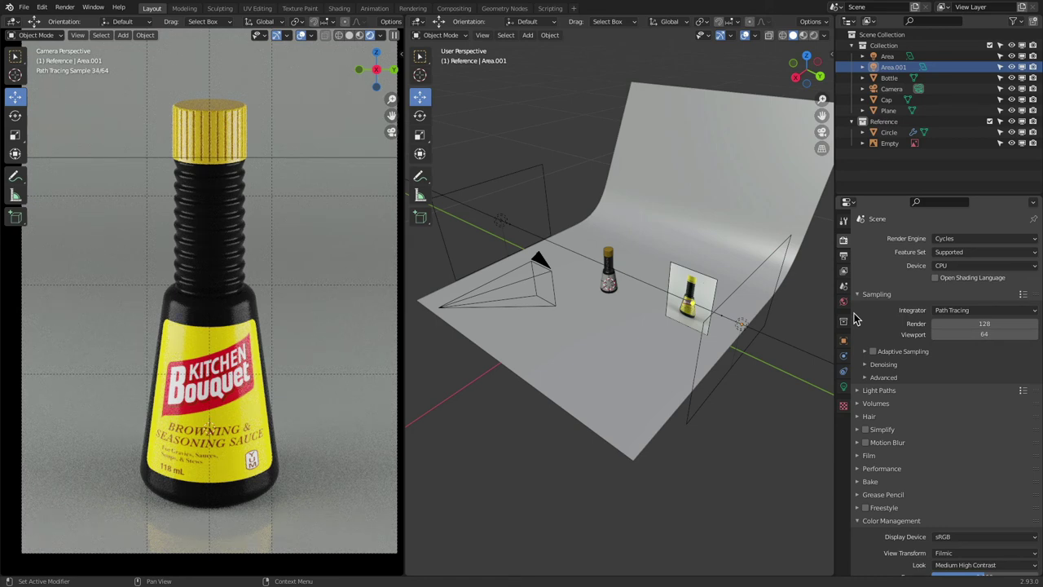
- Try 200 viewport samples for the rendered preview
click(983, 333)
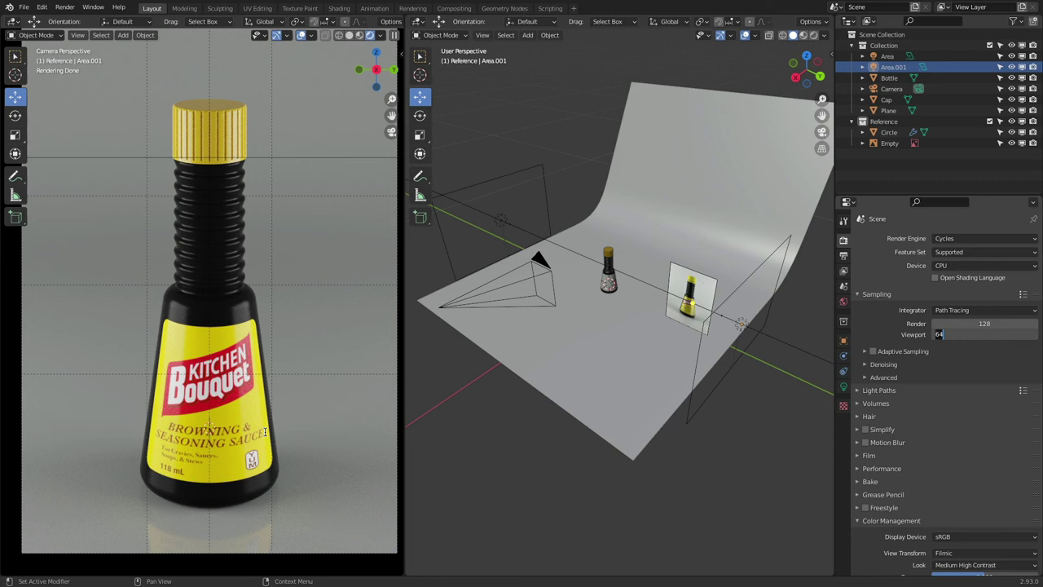
text(200)
key(Return)
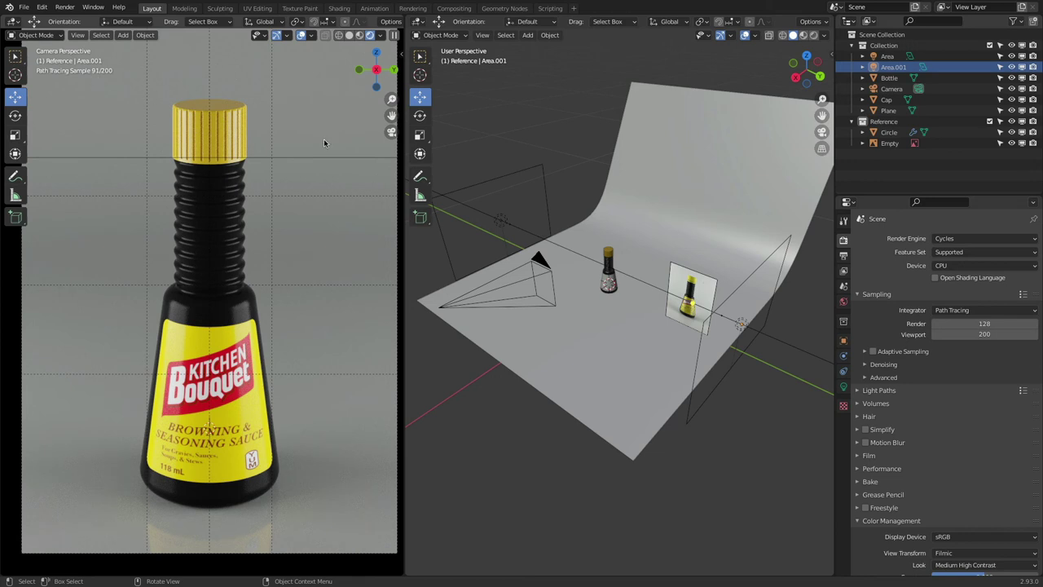
- Set the viewport samples back to 32
click(983, 334)
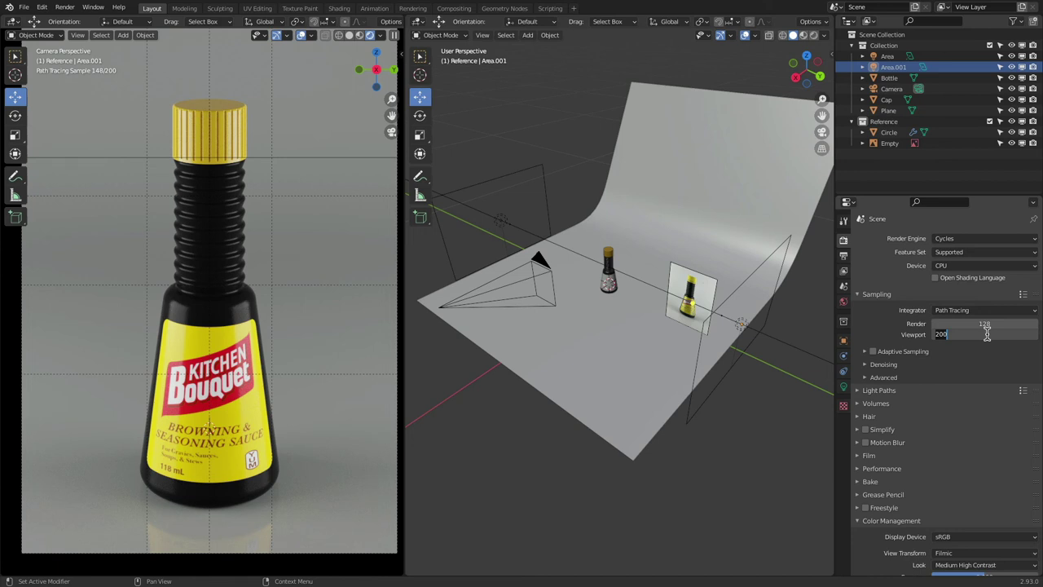
text(32)
key(Return)
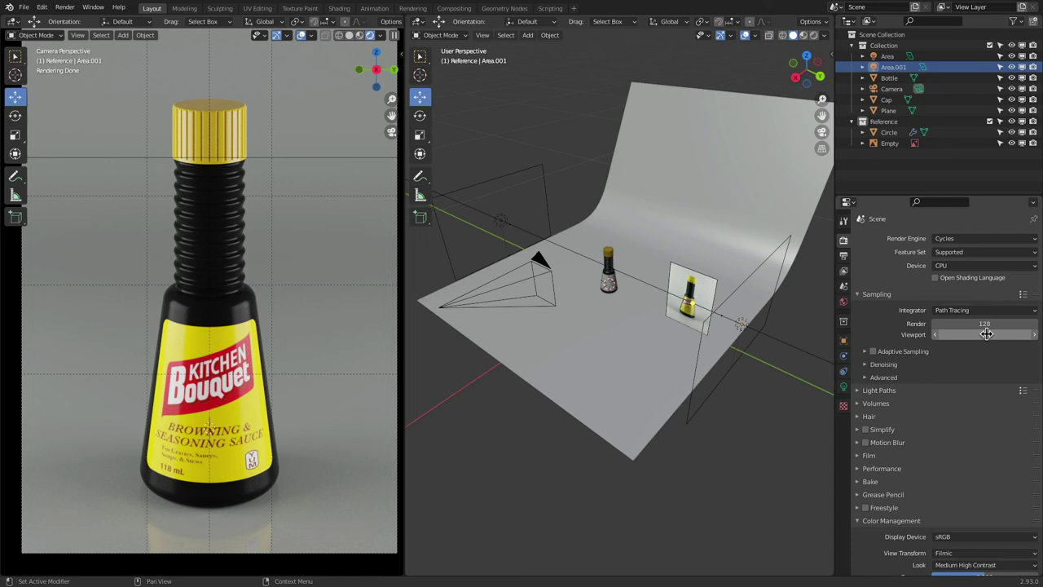
click(986, 334)
text(32)
key(Return)
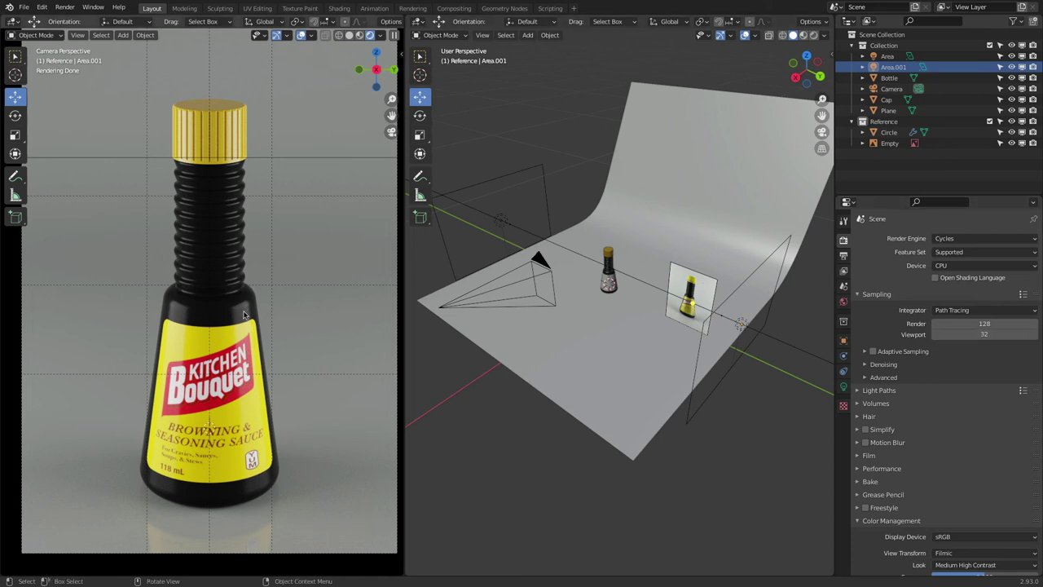
- Enable viewport denoising with the Automatic denoiser in the sampling settings
scroll(170, 300, up, 5)
scroll(171, 299, up, 2)
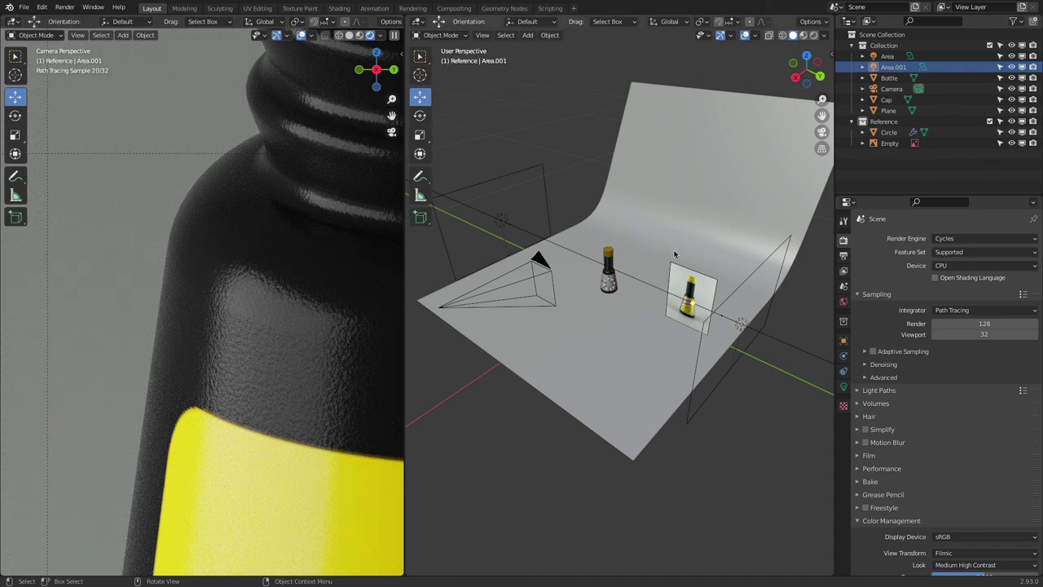
click(864, 364)
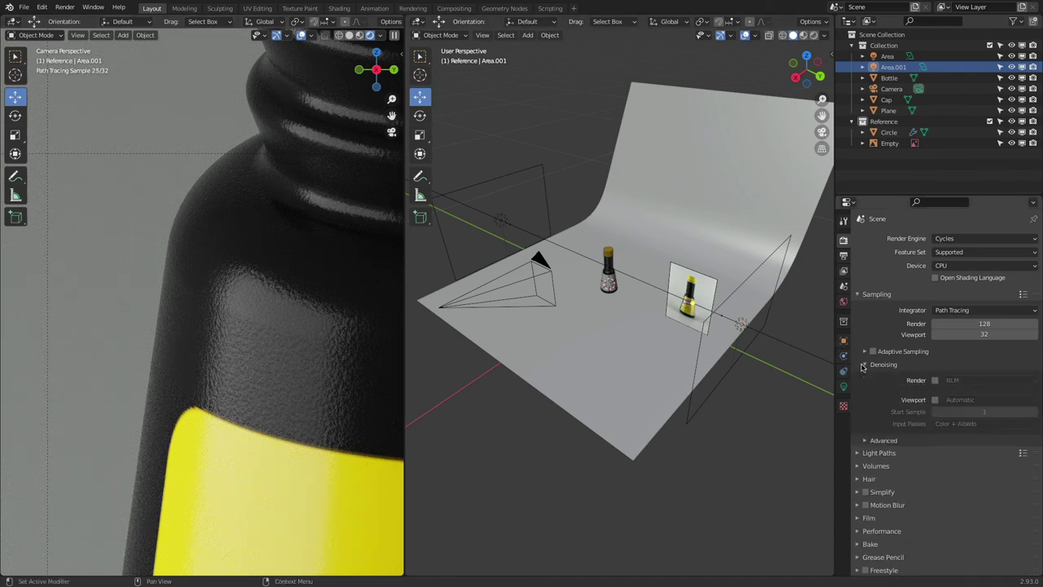
click(935, 400)
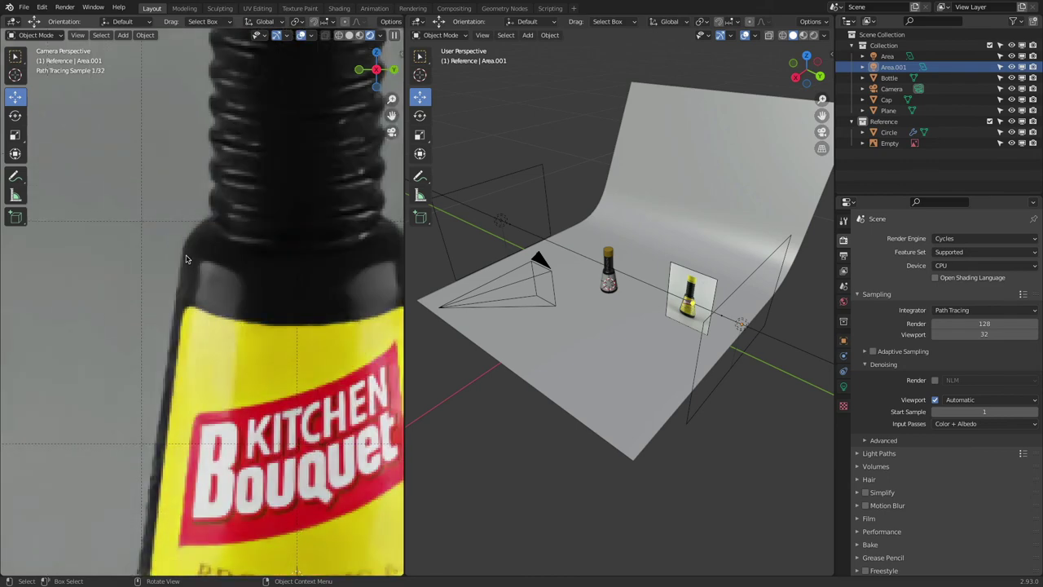
- Check the denoised bottle in the camera view and set the viewport denoising Start Sample to 32
key(Home)
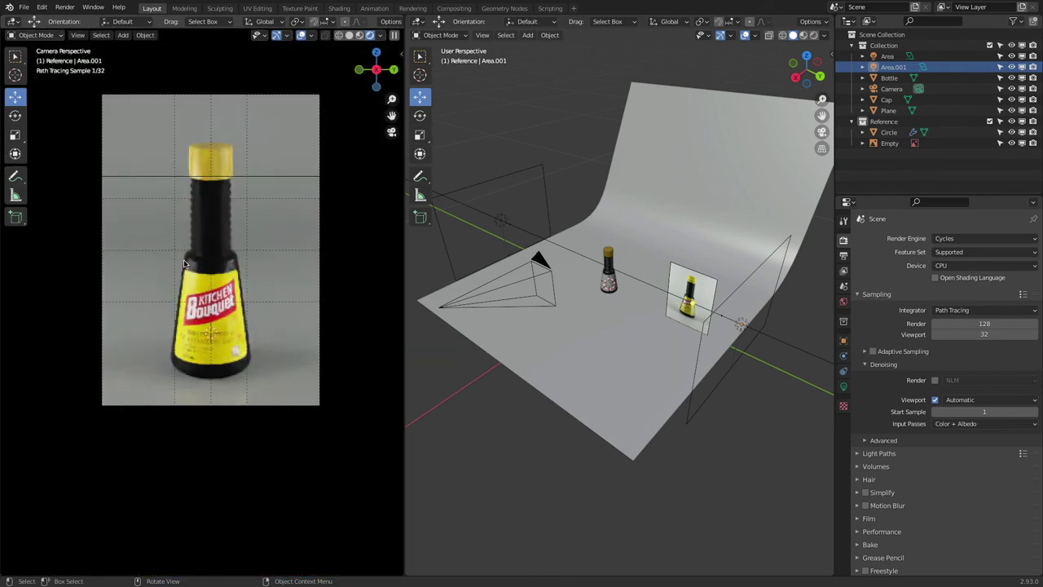
scroll(159, 378, up, 3)
scroll(188, 362, up, 1)
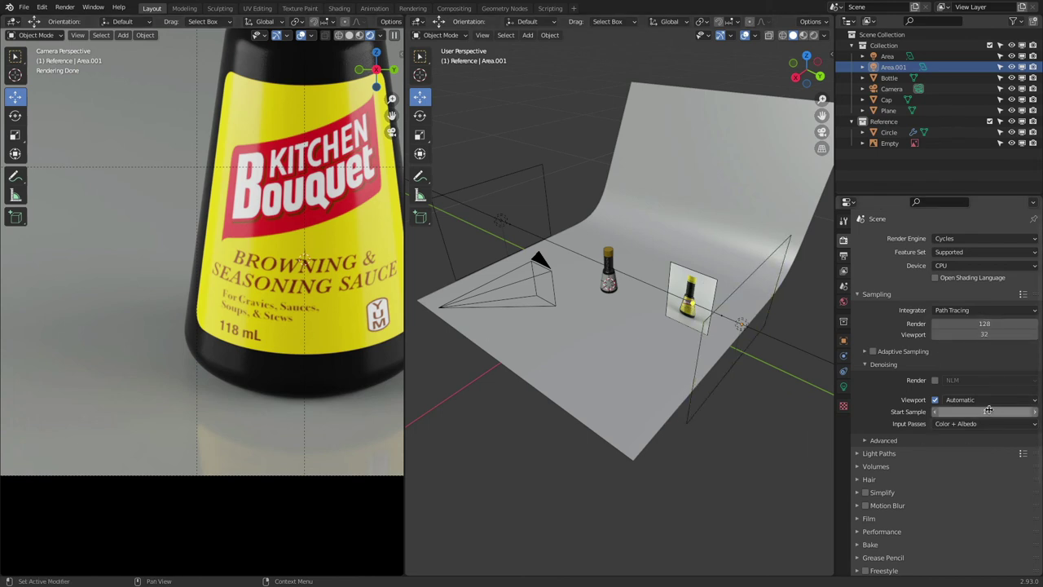
click(1021, 414)
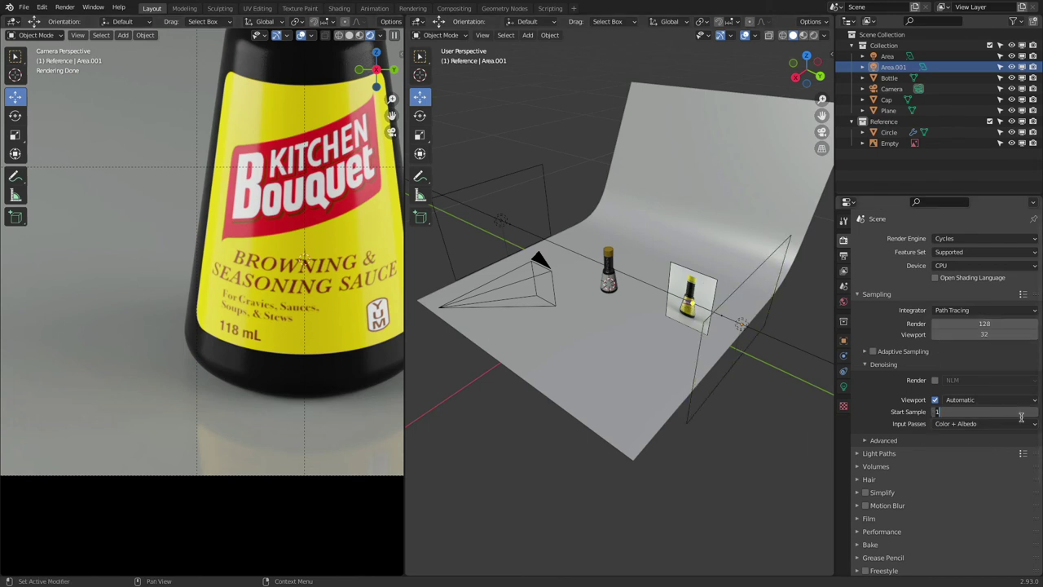
text(32)
key(Return)
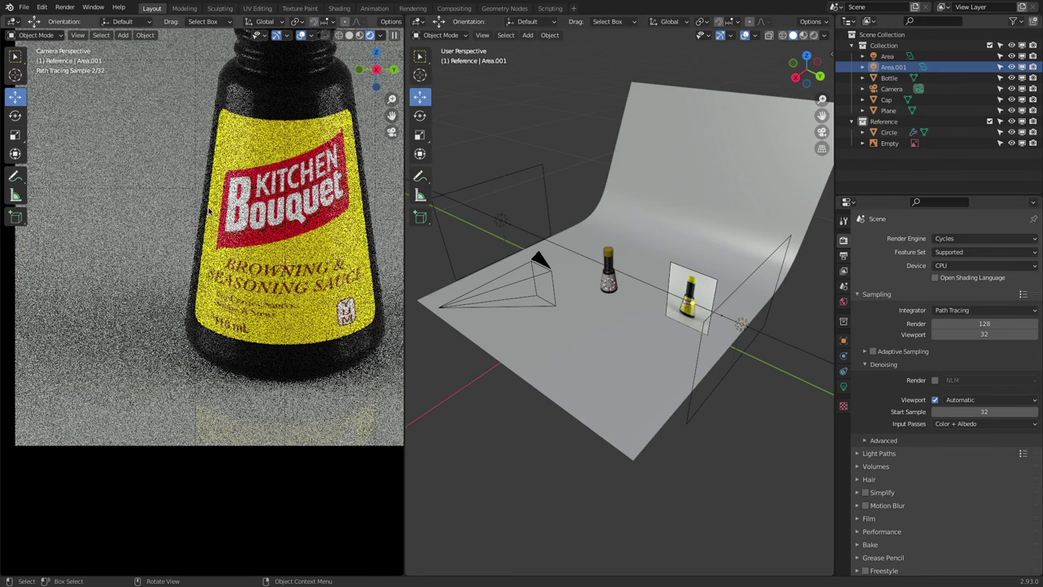
- Examine the denoised surface texture close up on the bottle's shoulder and near its base
scroll(228, 122, up, 4)
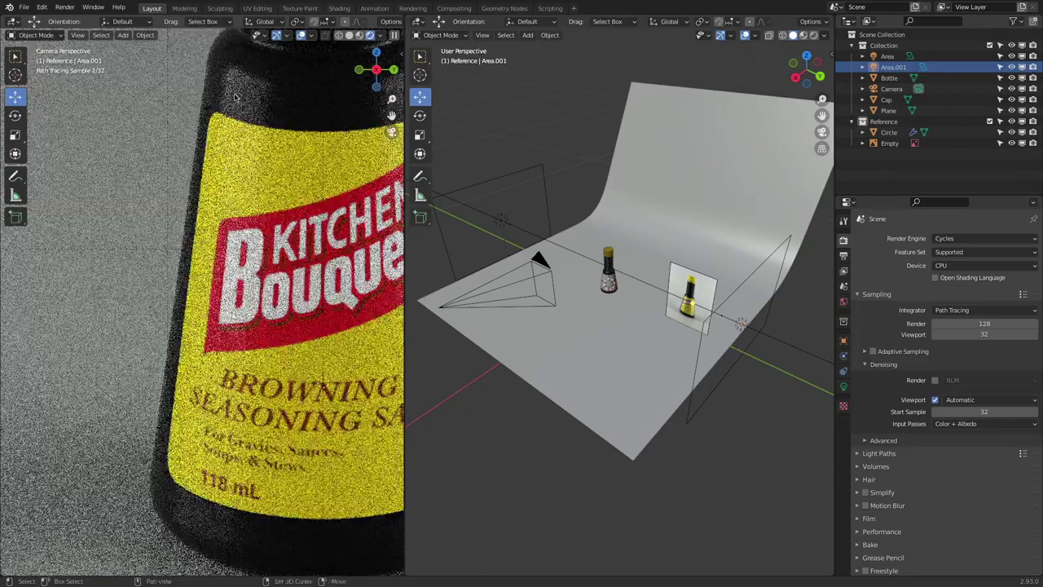
scroll(234, 96, up, 6)
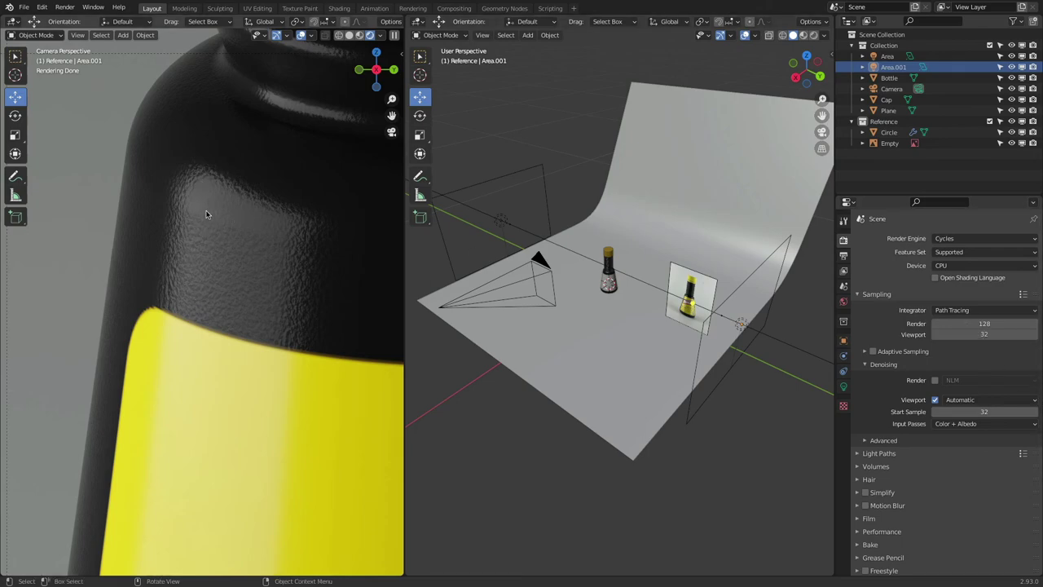
key(Home)
scroll(164, 320, up, 10)
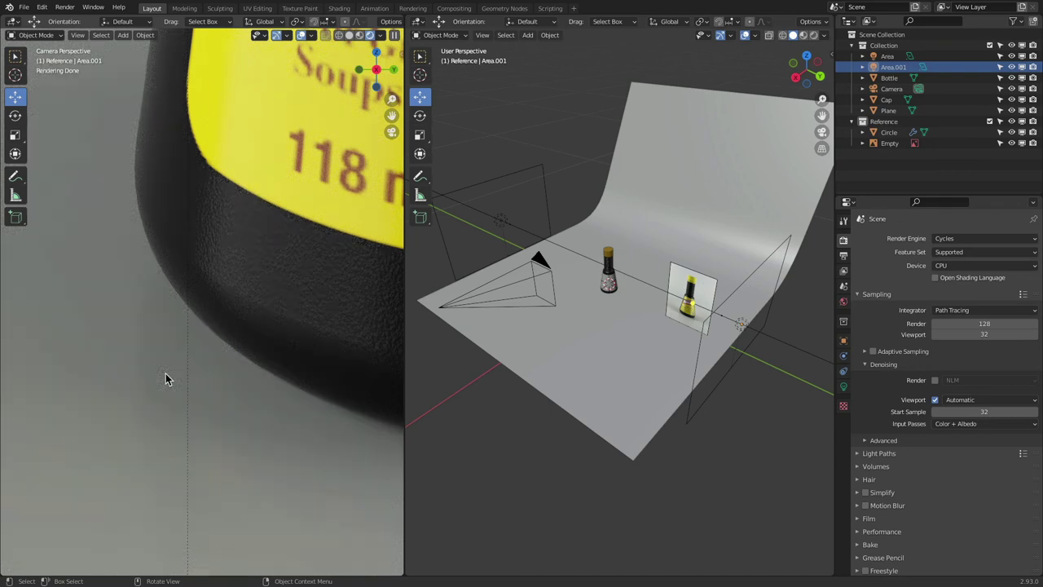
- Try a denoising Start Sample and viewport sample count of 10, checking the bottle's shoulder texture up close
click(986, 411)
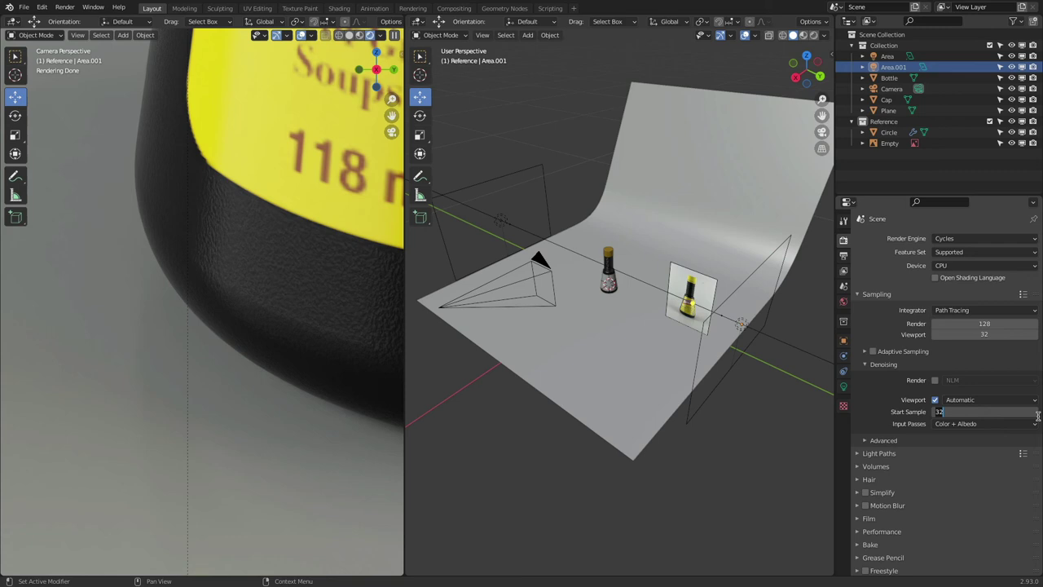
text(10)
key(Return)
click(981, 335)
text(10)
key(Return)
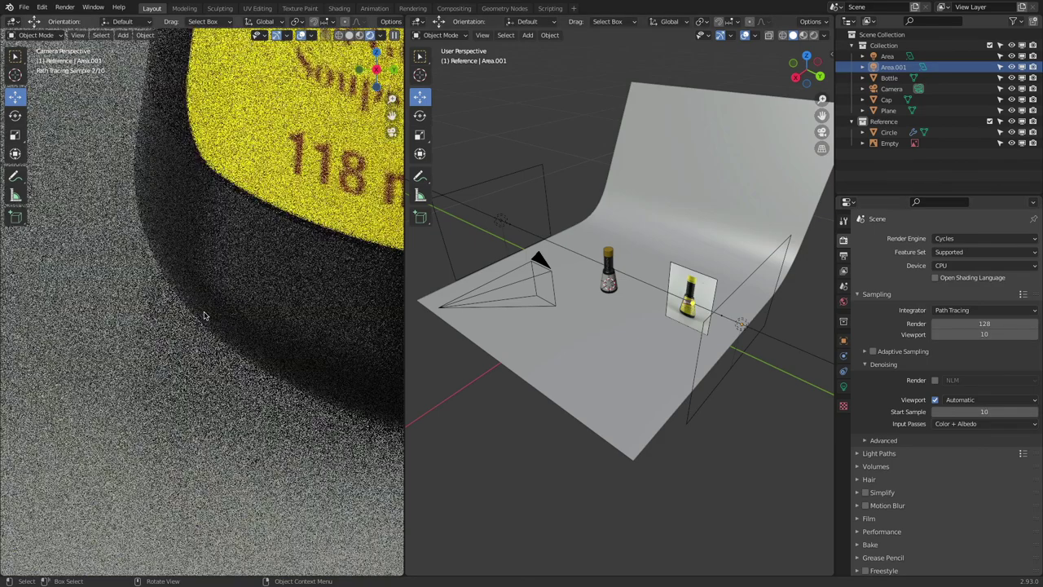
scroll(204, 317, down, 2)
scroll(204, 318, down, 3)
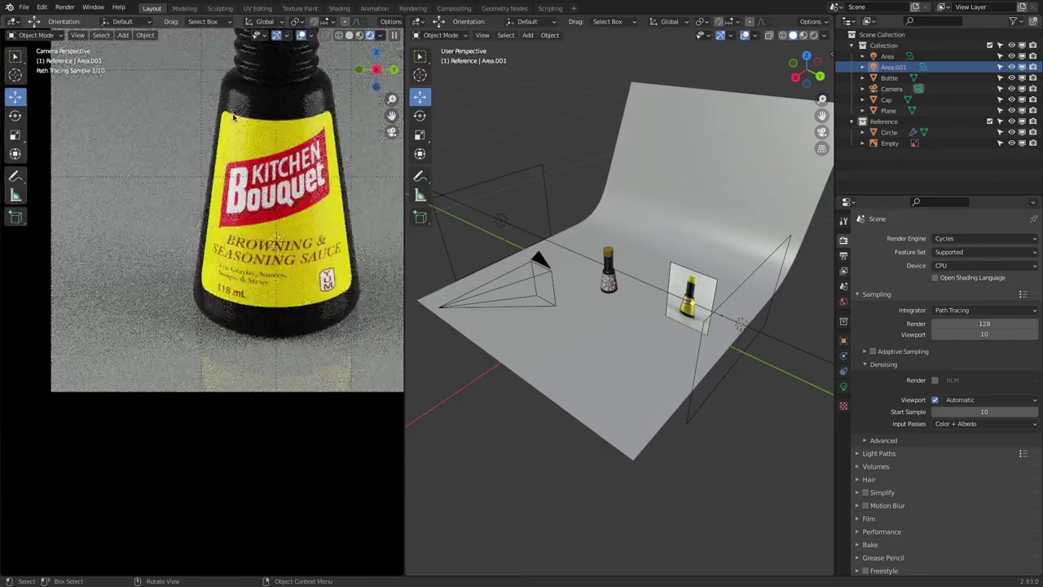
scroll(234, 60, up, 6)
scroll(234, 60, up, 4)
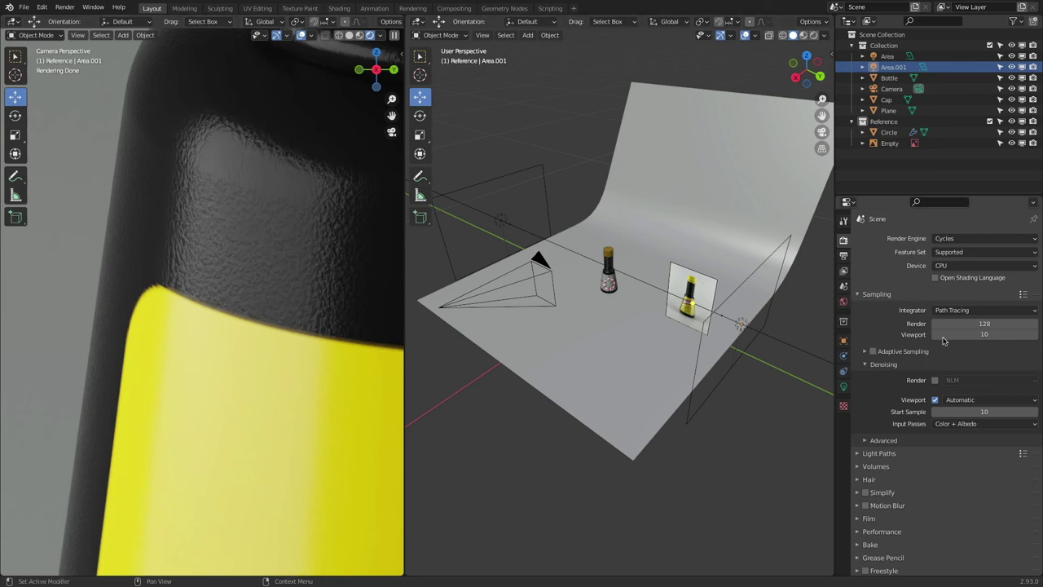
- Set both the viewport samples and the denoising Start Sample to 30, and check the denoised bottle
click(995, 334)
text(30)
key(Return)
click(990, 412)
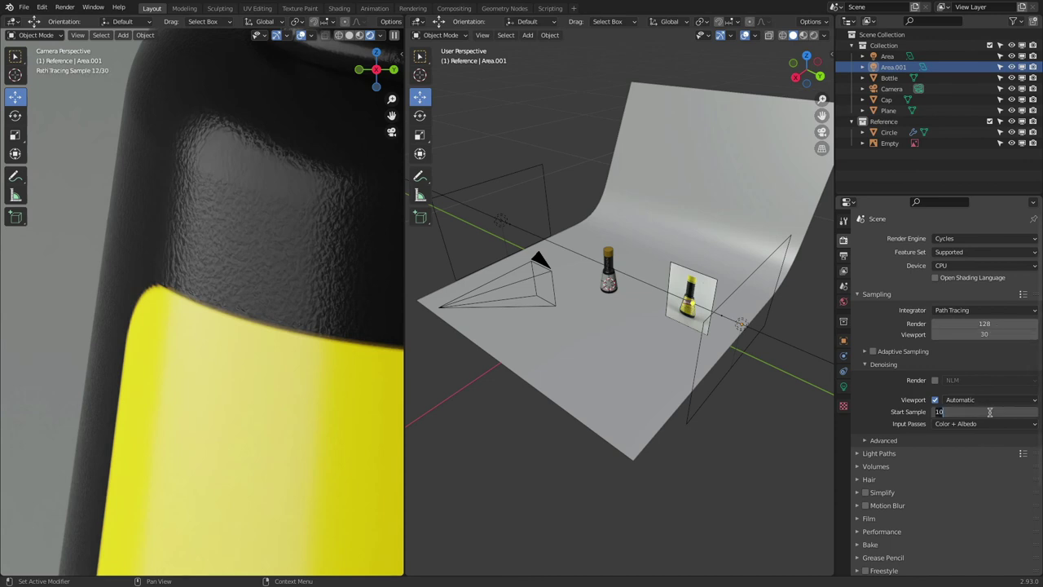
key(Return)
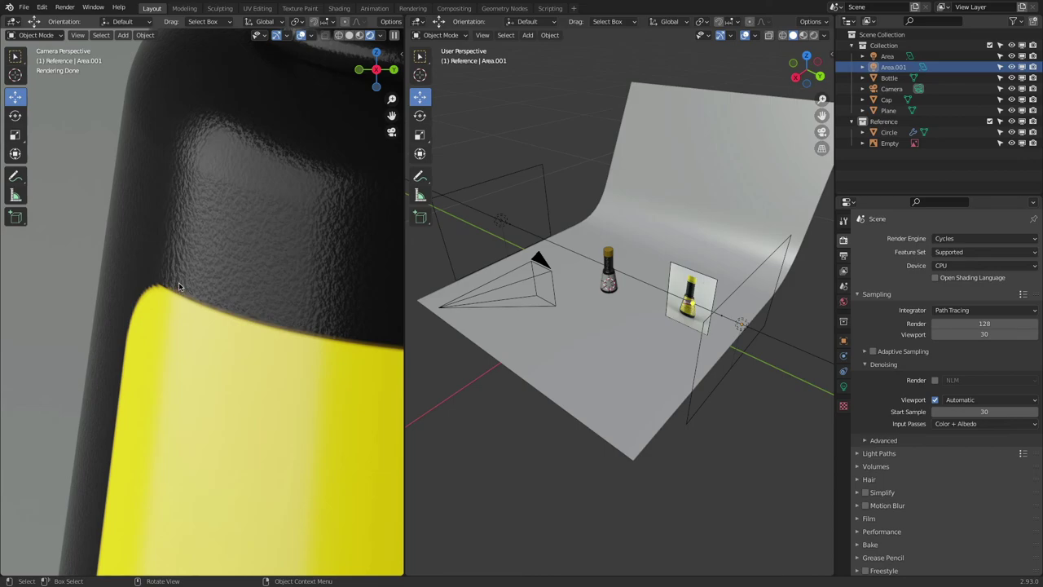
scroll(179, 281, down, 8)
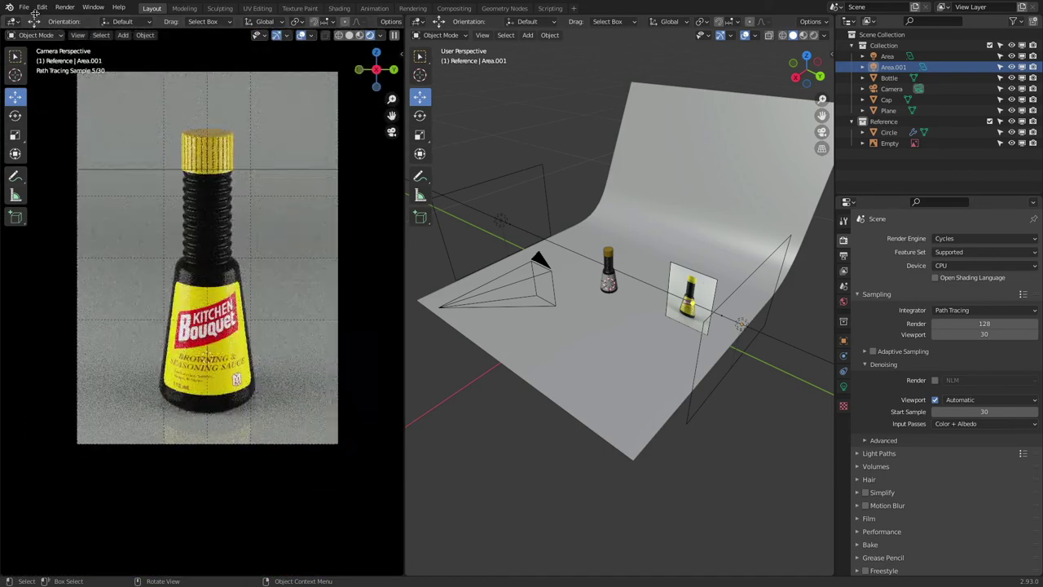
- Check the Blender version on the splash screen and set the camera viewport to solid shading
click(10, 8)
click(18, 25)
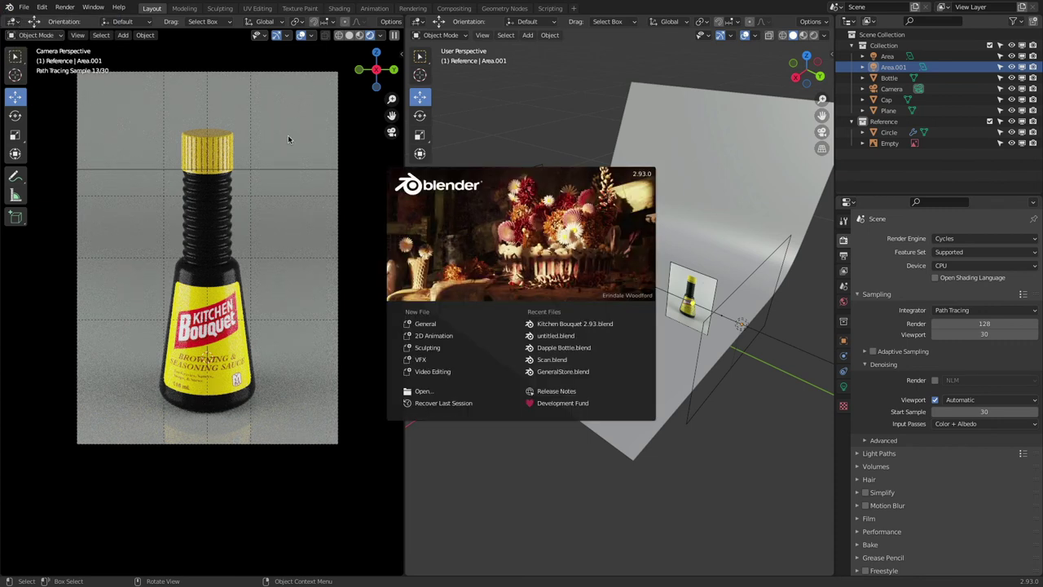
click(471, 149)
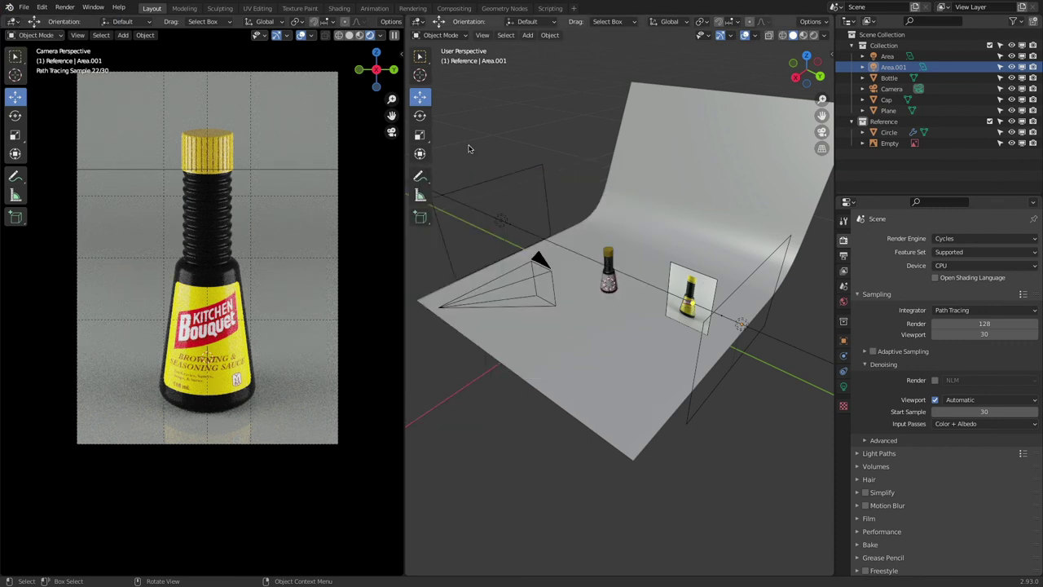
click(360, 35)
- Switch to the Blender 3.0.0 Alpha window and open the recent file Kitchen Bouquet 2.93.blend
key(super+Tab)
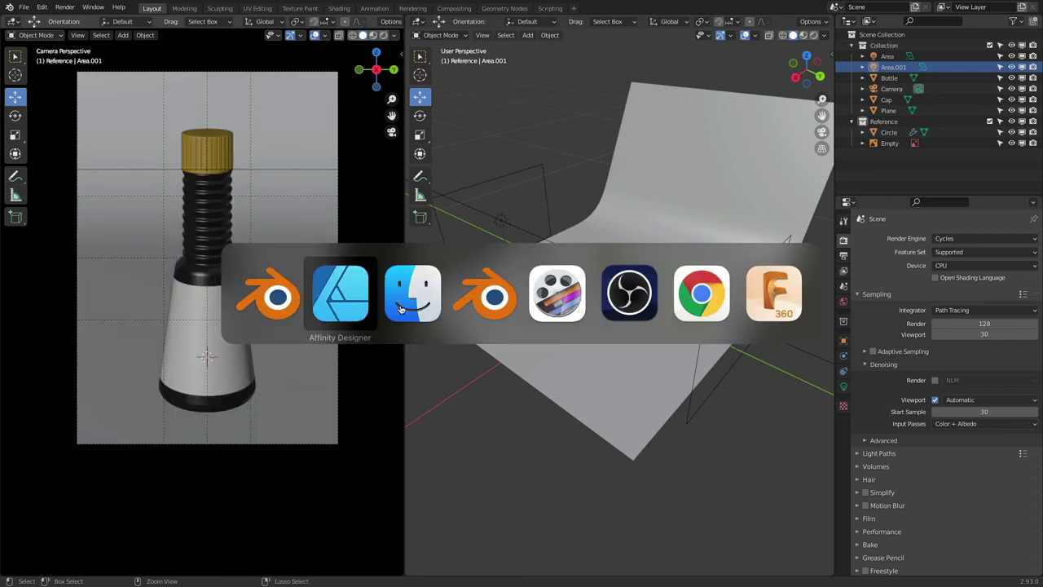
click(497, 300)
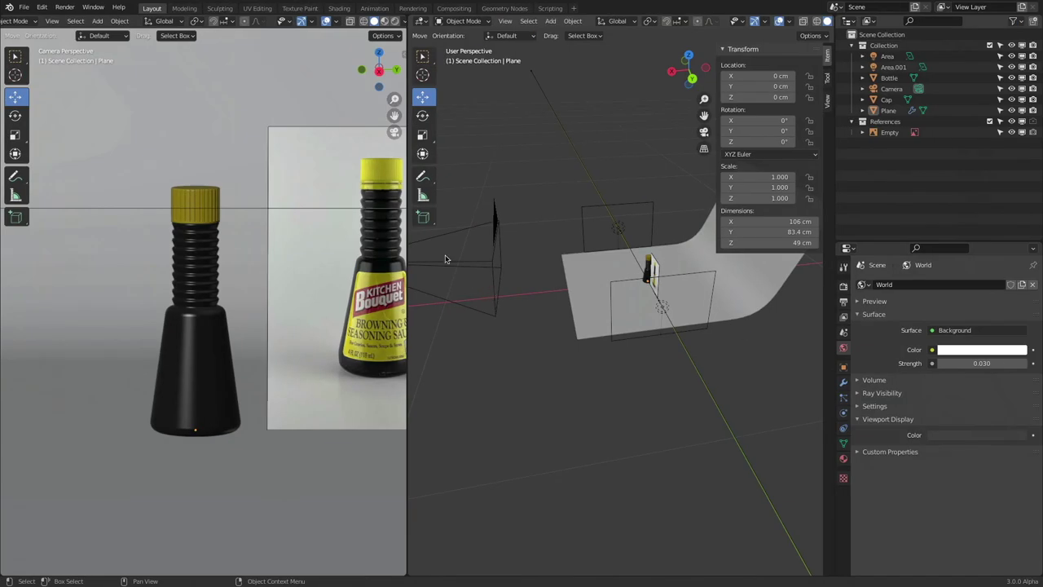
click(24, 7)
mouse_move(36, 41)
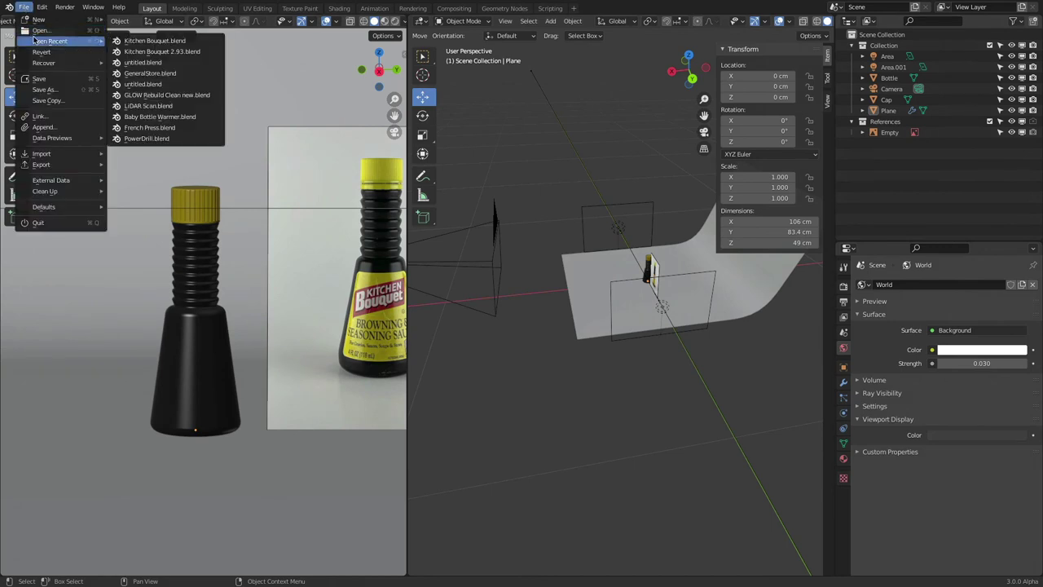
click(199, 54)
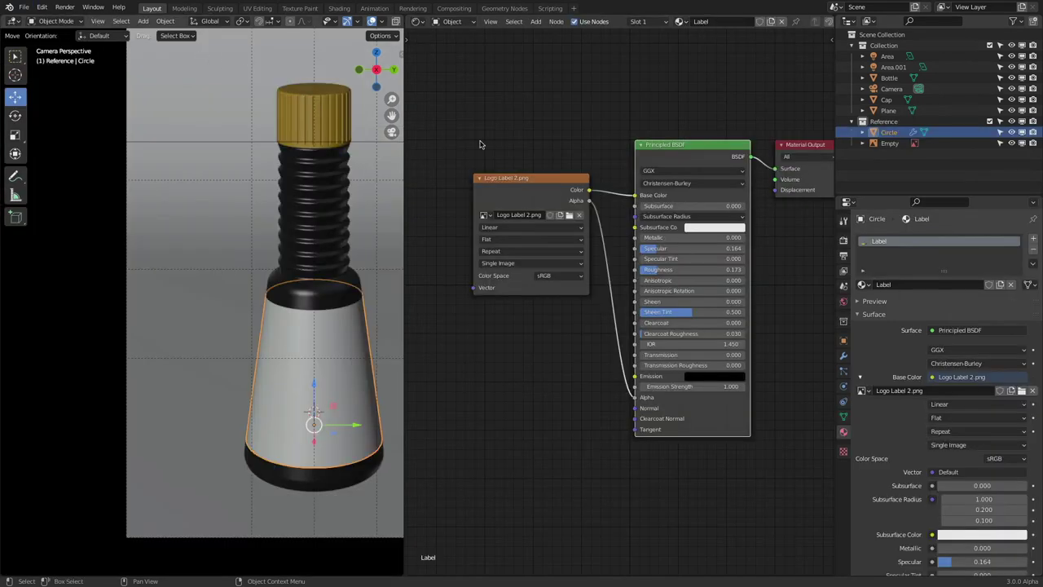
- Display the camera view in rendered shading and enable viewport denoising in the Cycles sampling settings
click(843, 241)
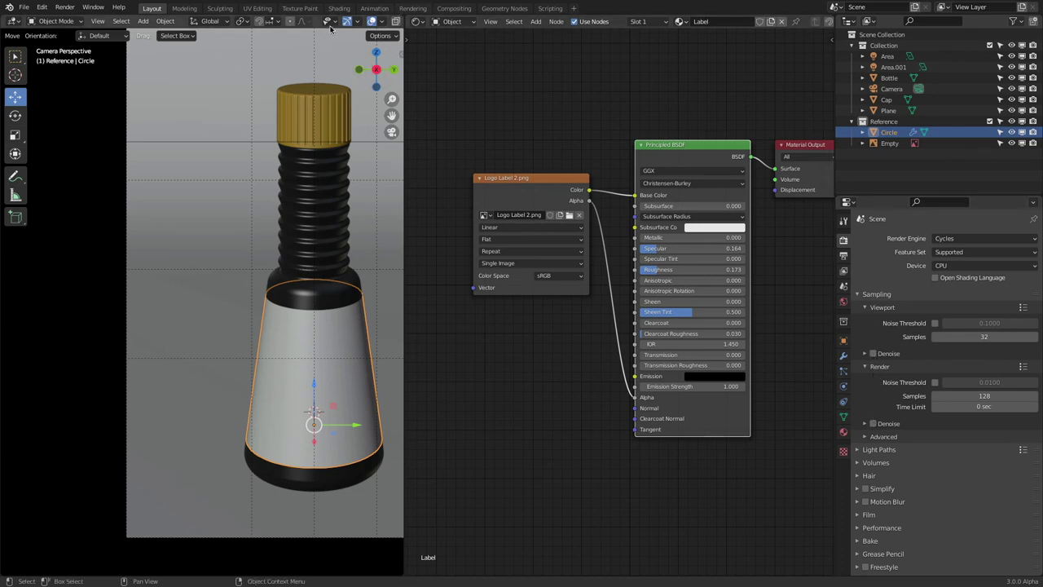
scroll(339, 25, down, 3)
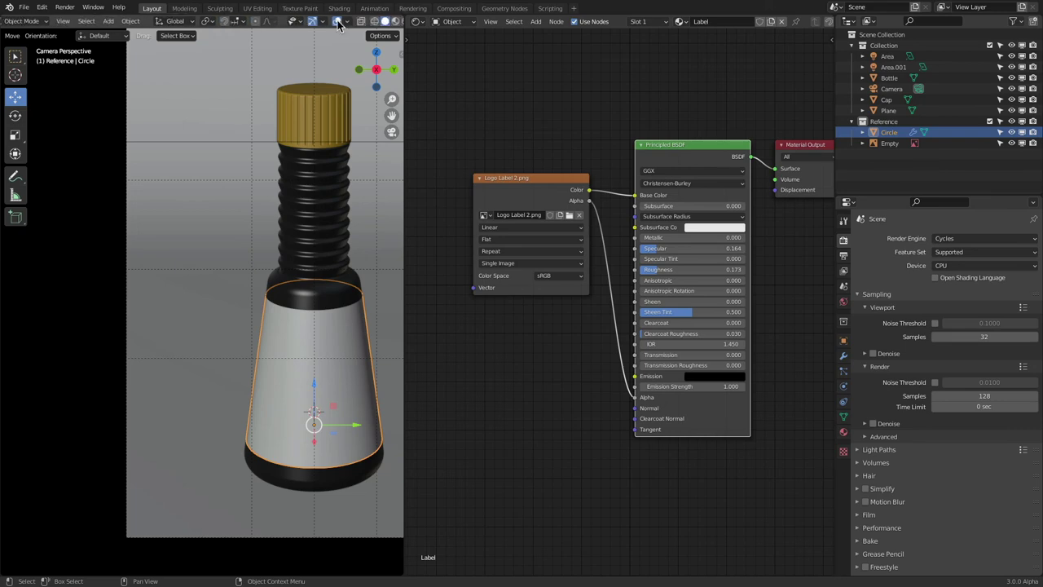
click(384, 22)
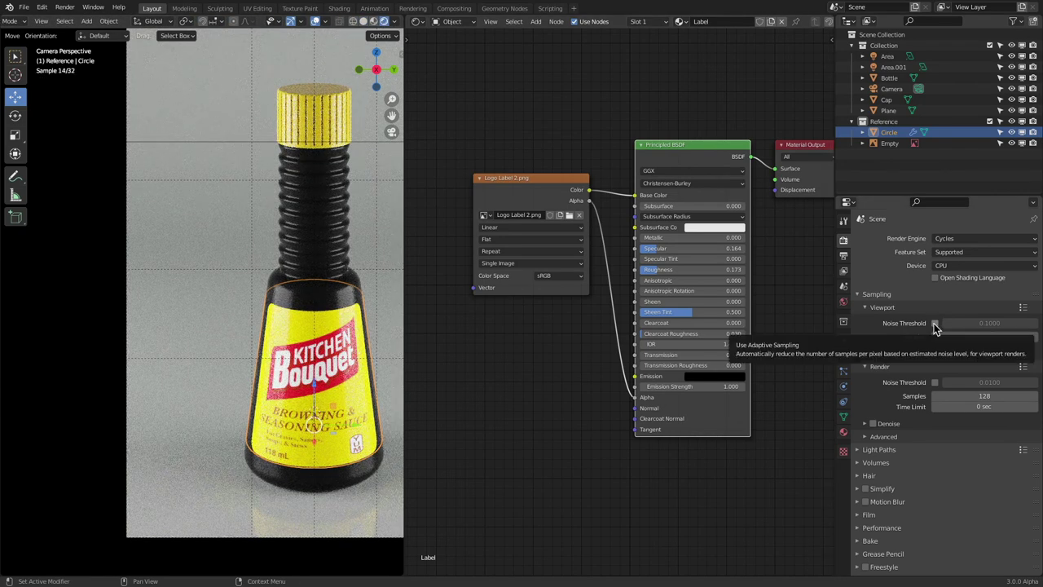
click(873, 353)
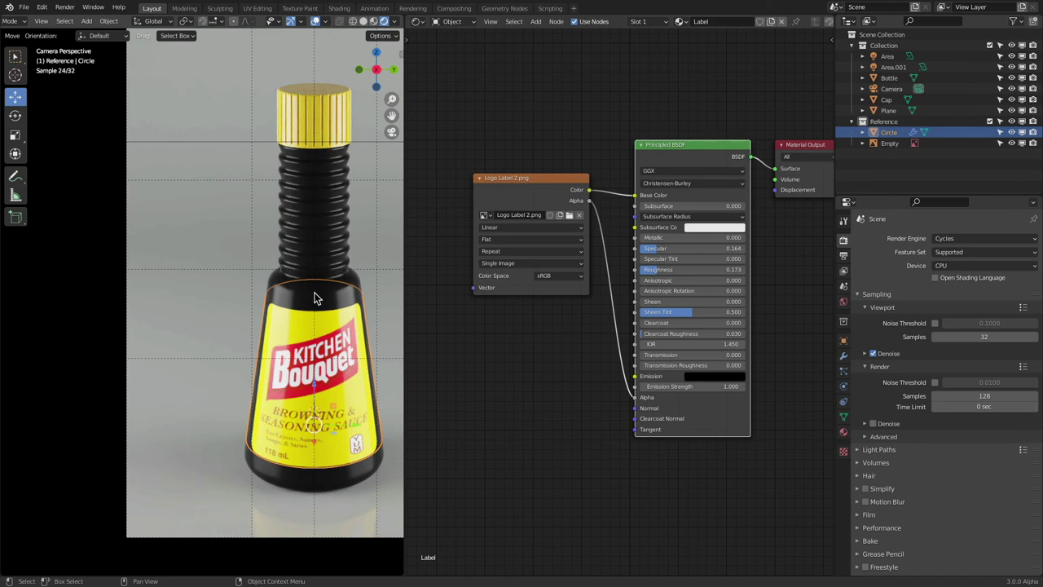
- Check which Blender version this window runs on its splash screen
click(11, 10)
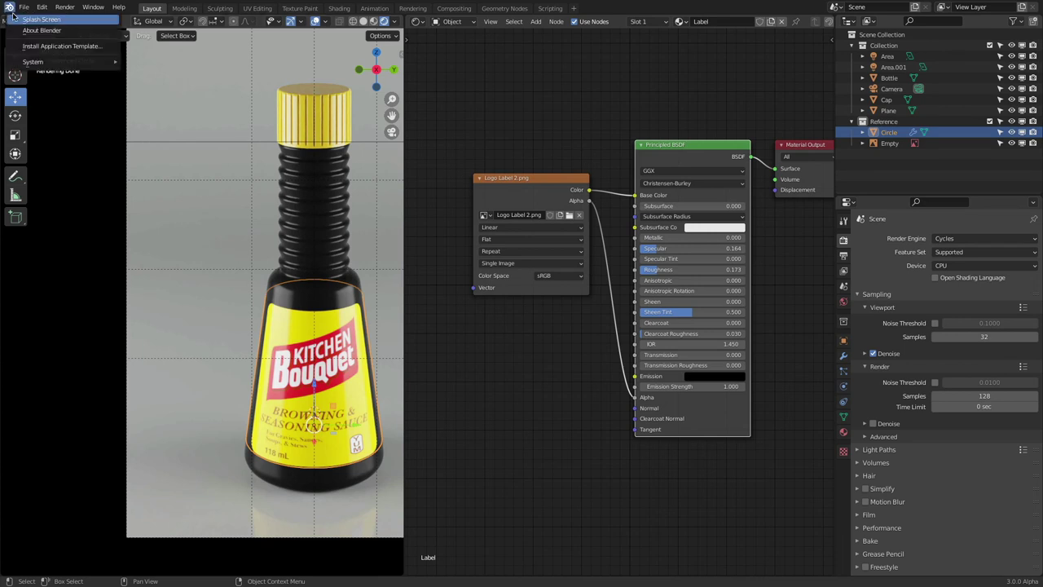
click(15, 21)
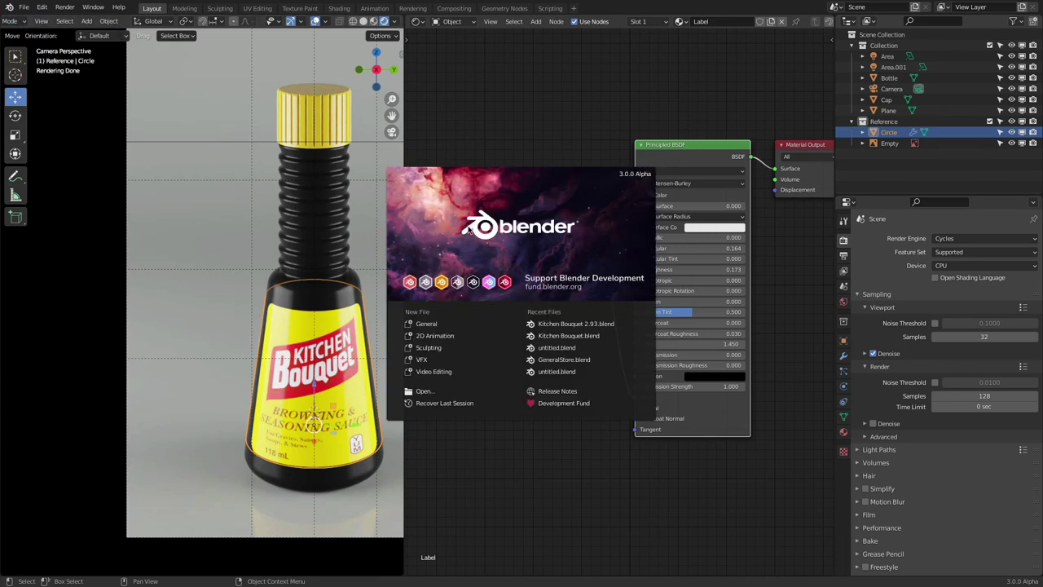
click(586, 146)
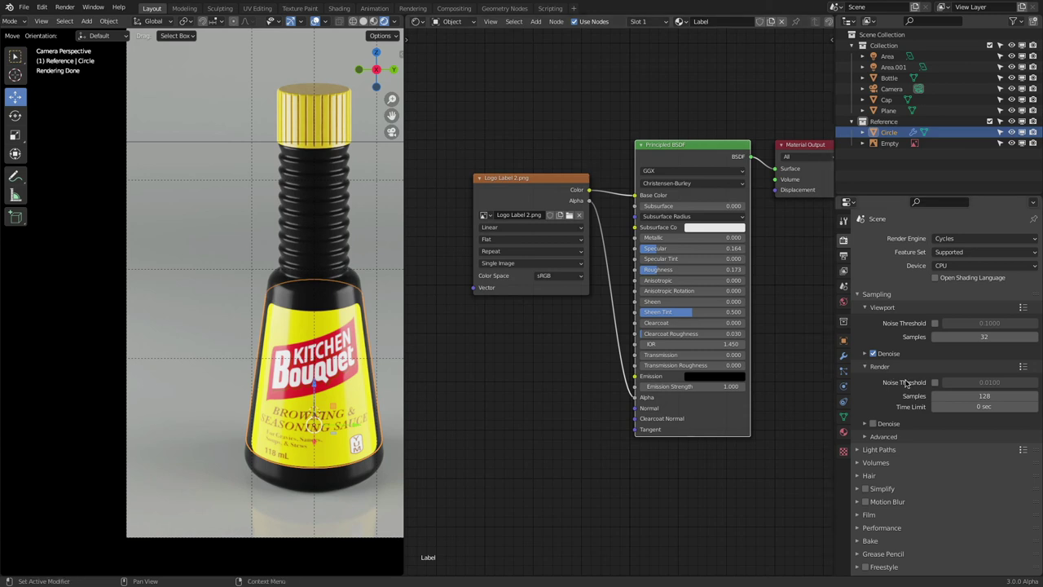
- Enable denoising for the final render and return the camera viewport to solid shading
click(873, 424)
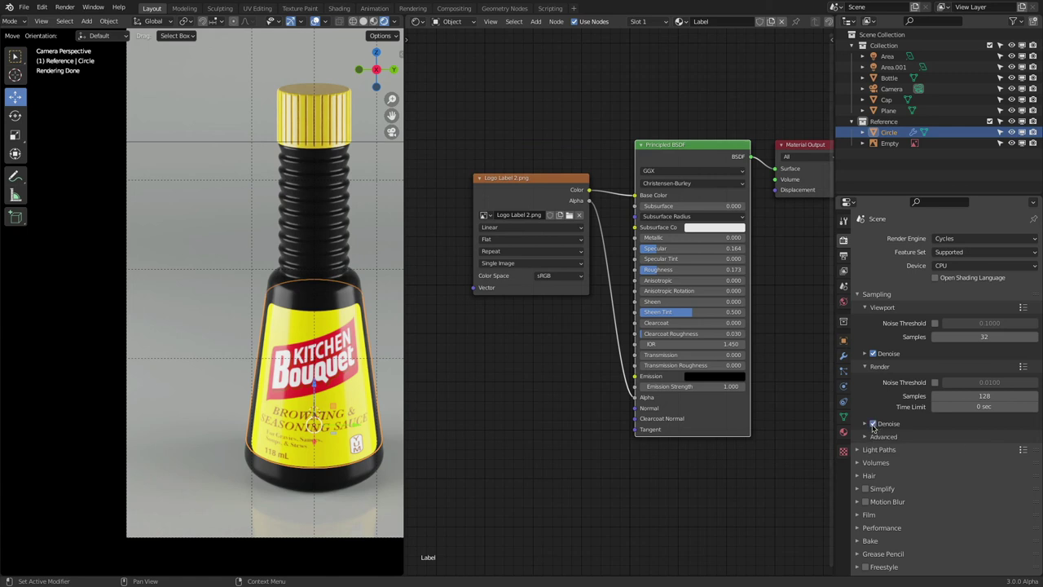
click(866, 438)
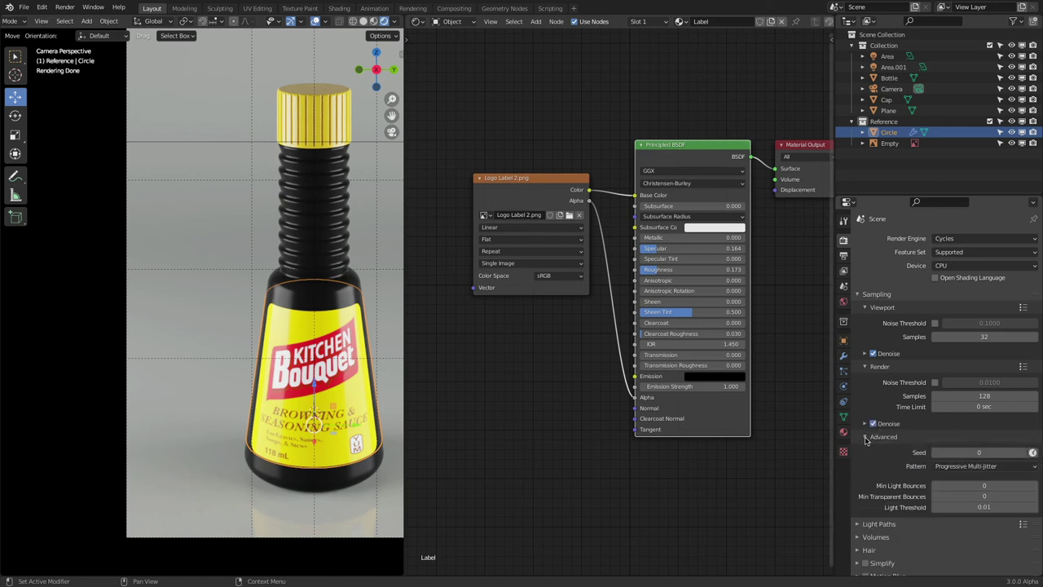
click(866, 438)
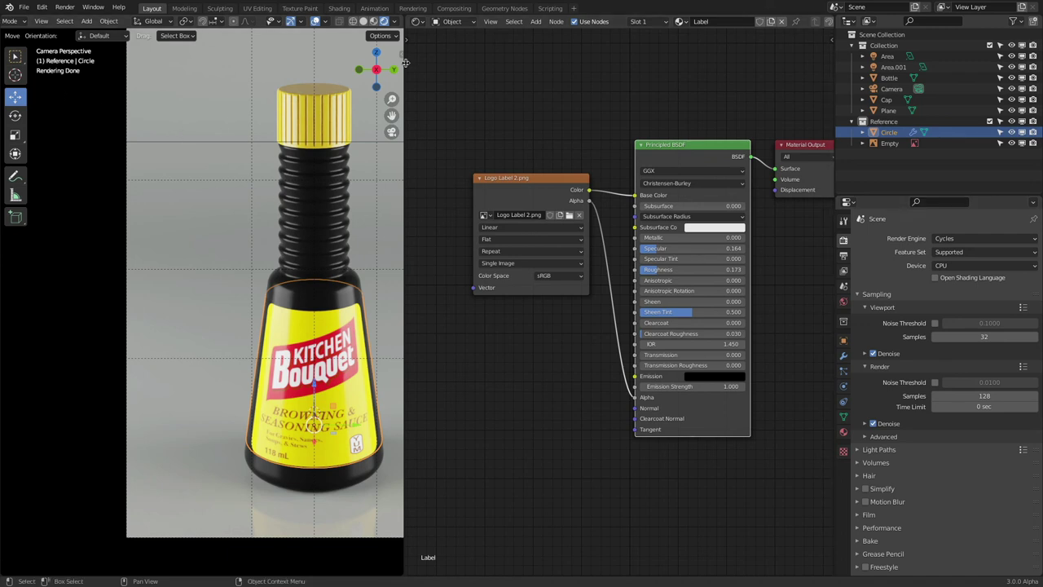
click(363, 22)
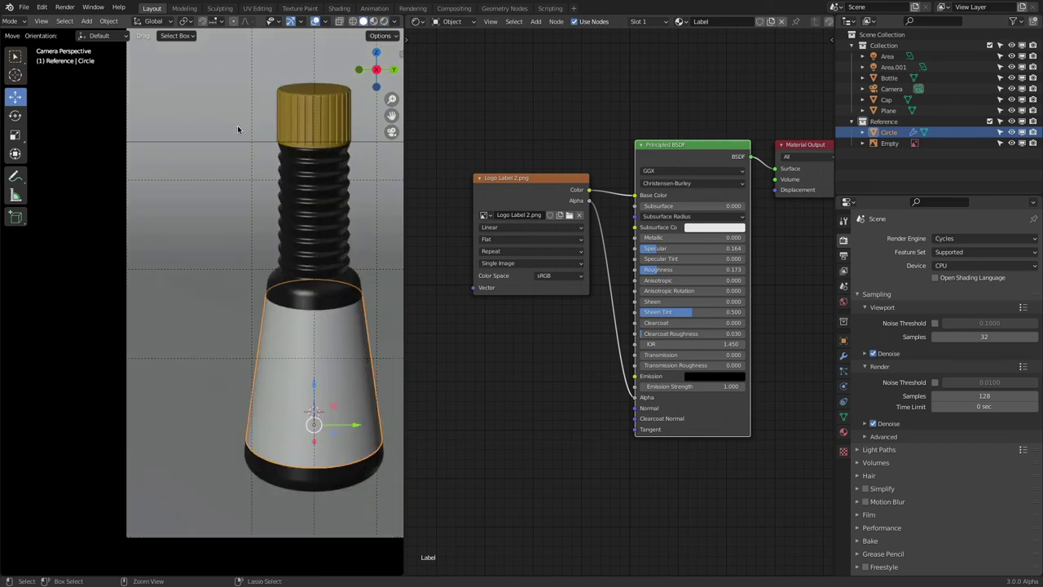
- Switch back to the Blender 2.93 window and check the version on its splash screen
key(super+Tab)
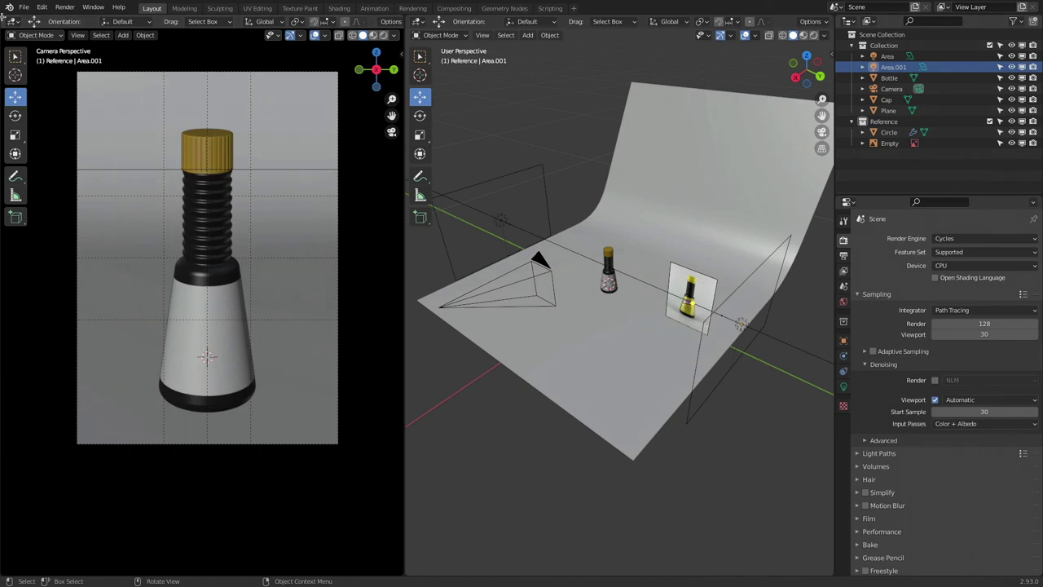
click(9, 7)
click(25, 20)
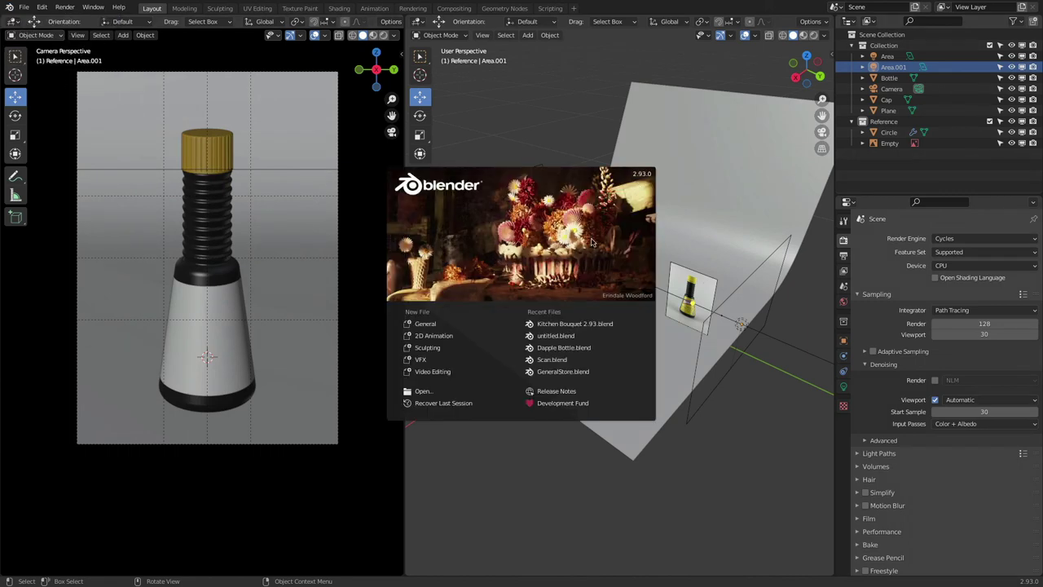
click(289, 504)
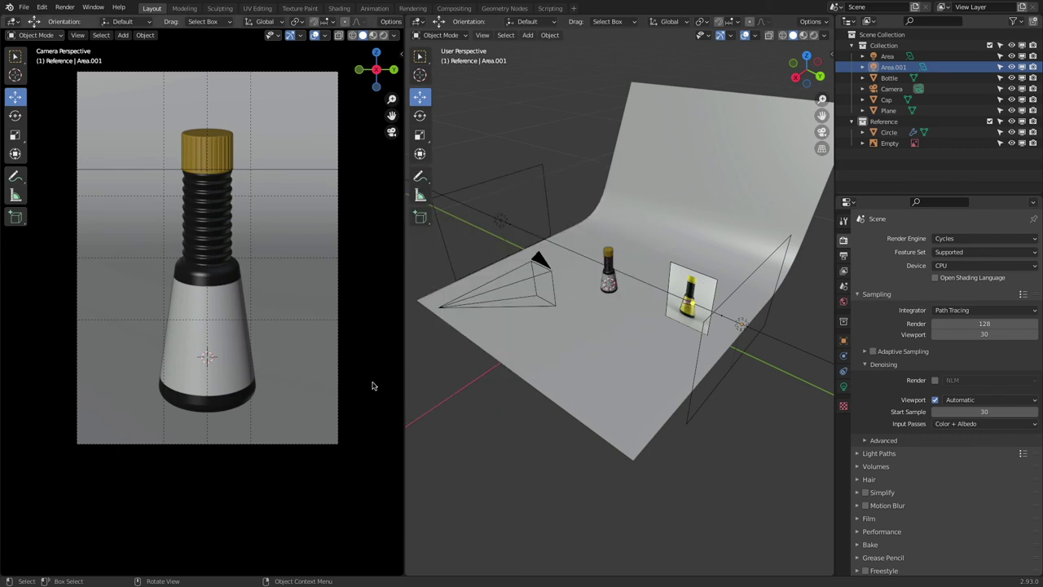
- Try output resolution scales such as 50% and 300%, and restore the scale to 100%
click(844, 254)
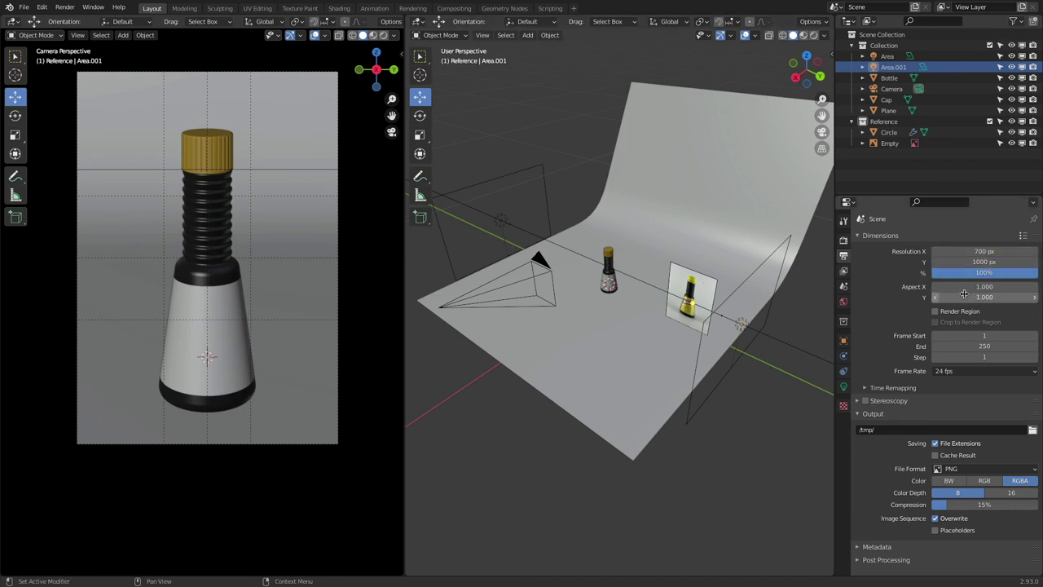
click(982, 272)
text(50)
key(Return)
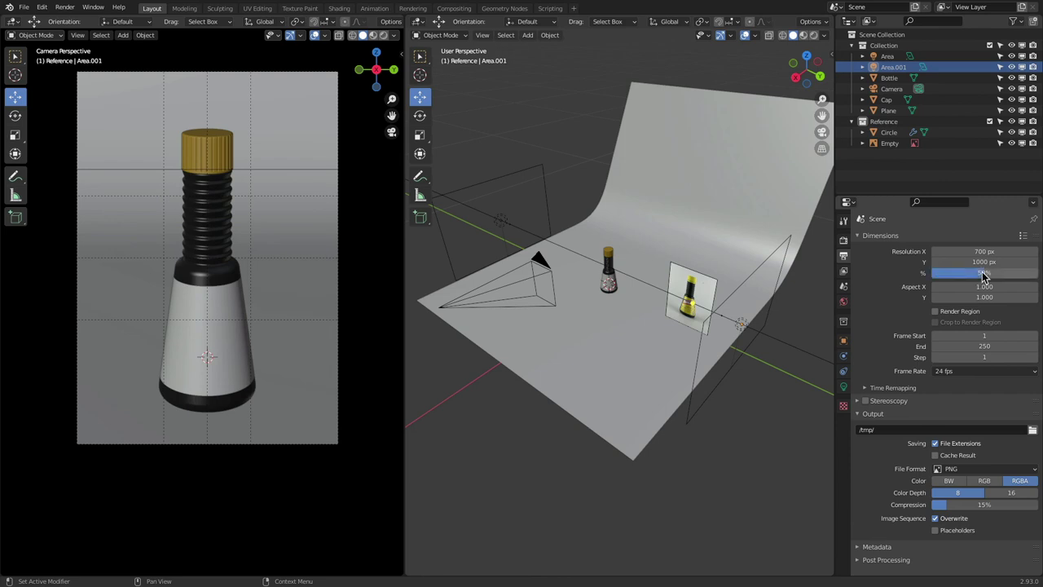
click(984, 273)
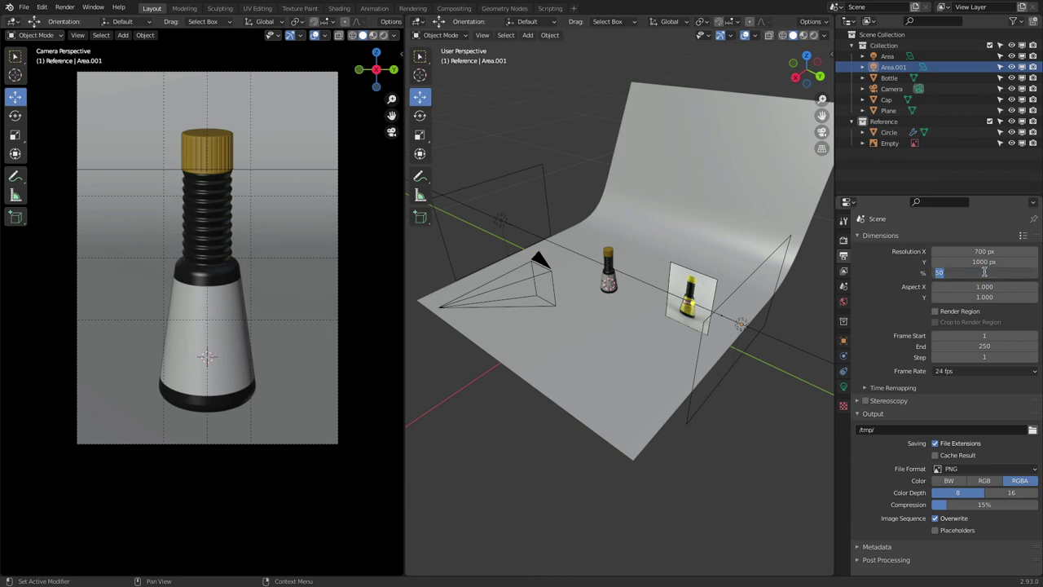
text(10)
key(Return)
click(985, 273)
text(50)
key(Return)
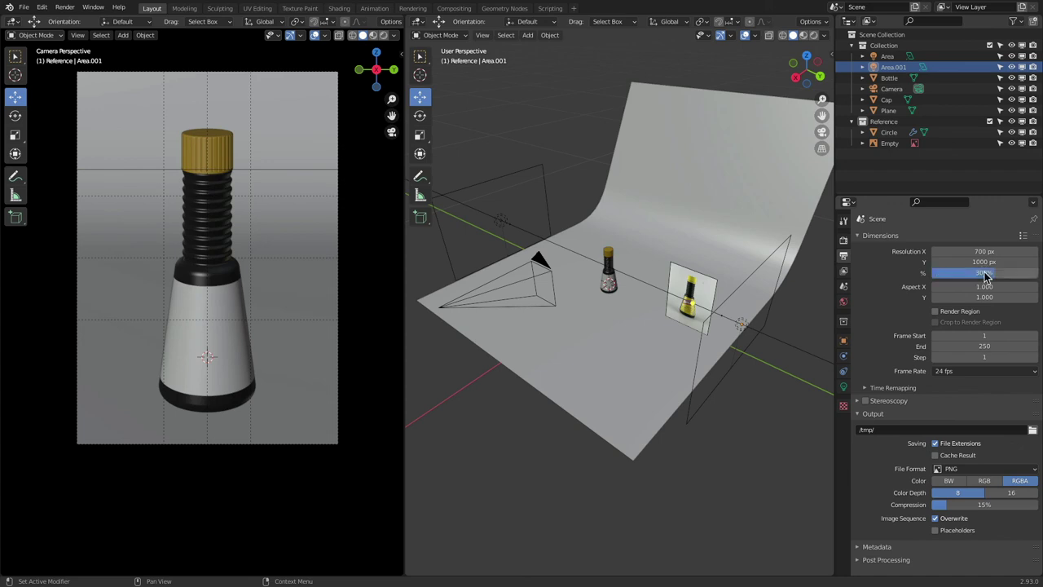
click(1009, 276)
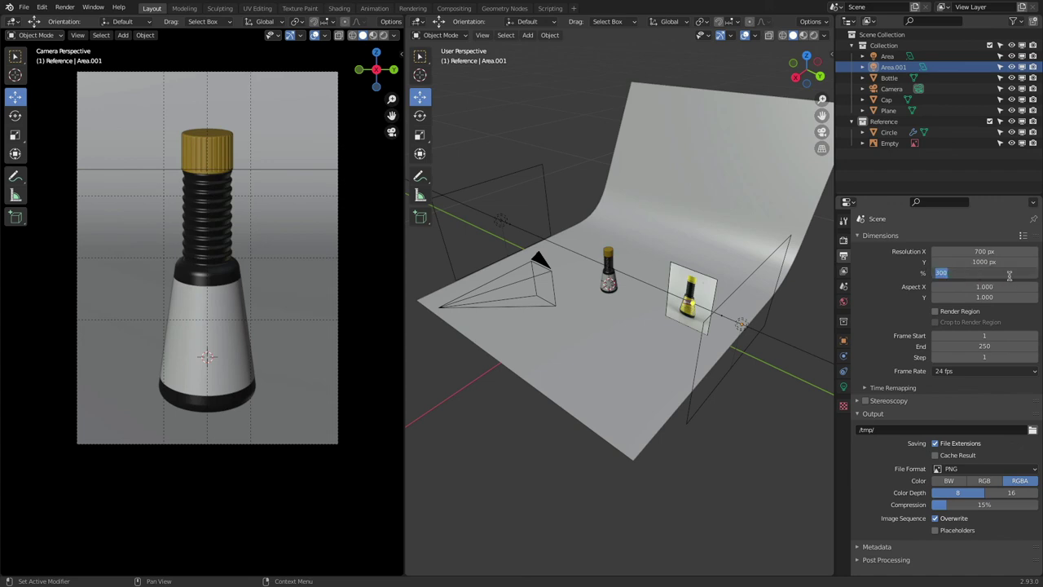
text(100)
key(Return)
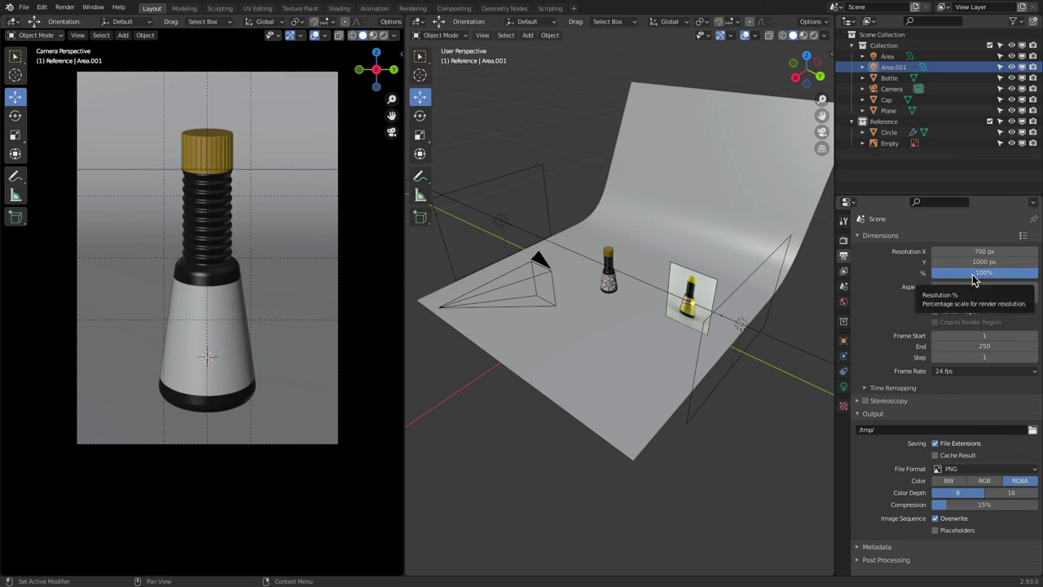
- Enable adaptive sampling for the Cycles render and turn on render denoising with NLM
click(844, 240)
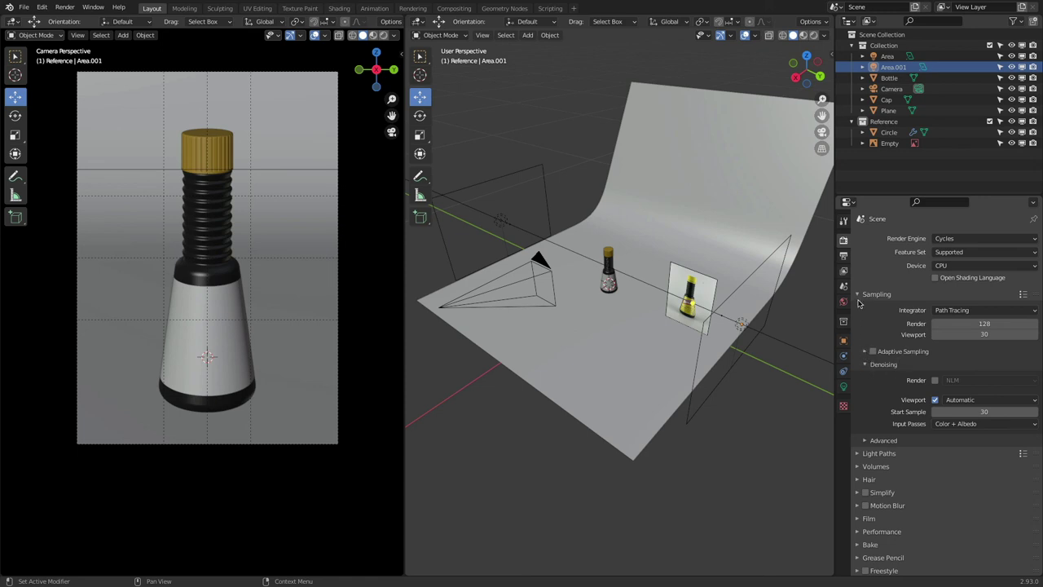
click(865, 351)
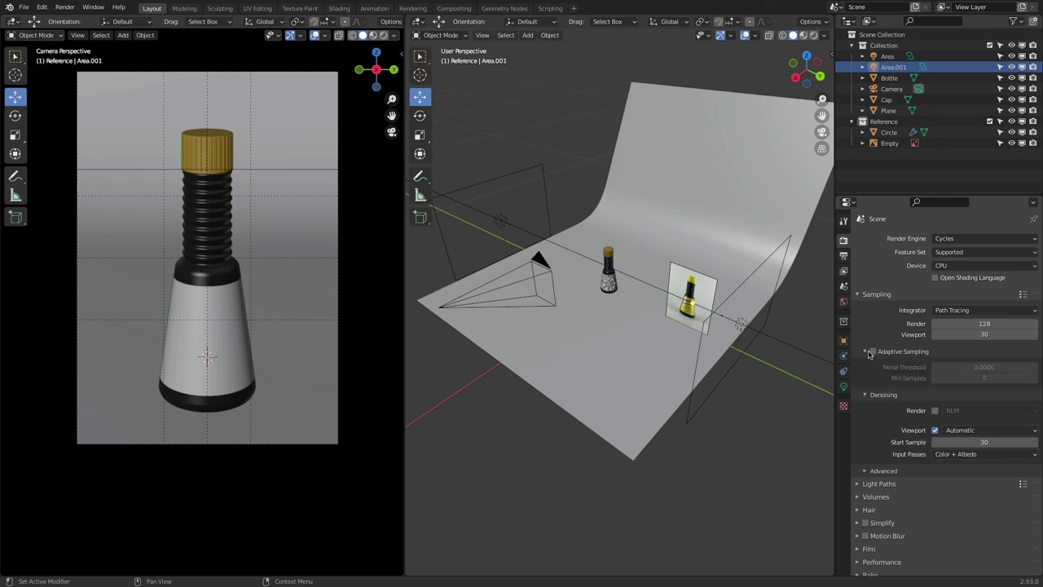
click(873, 351)
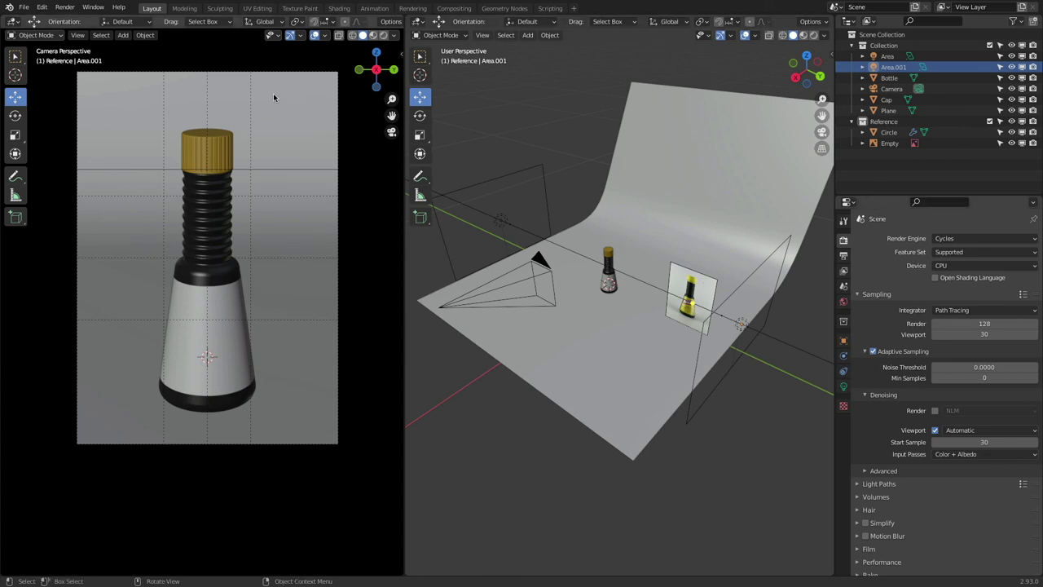
click(784, 320)
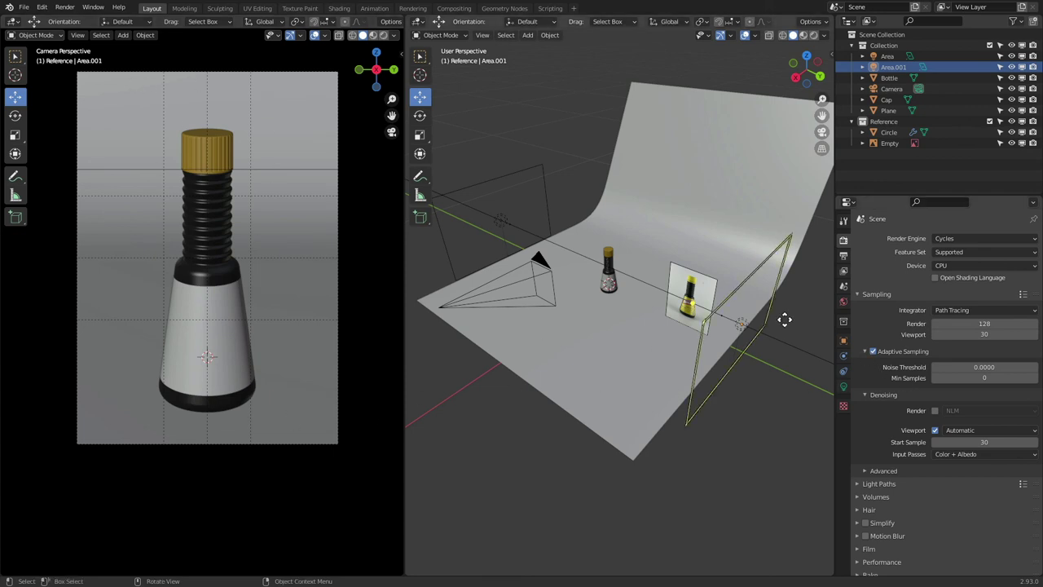
click(873, 351)
click(874, 351)
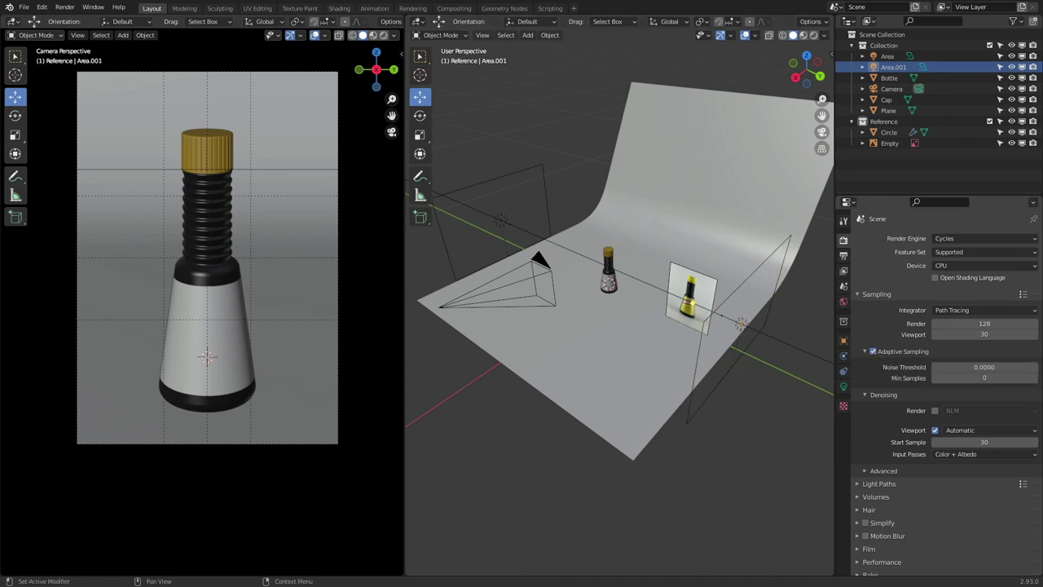
click(865, 351)
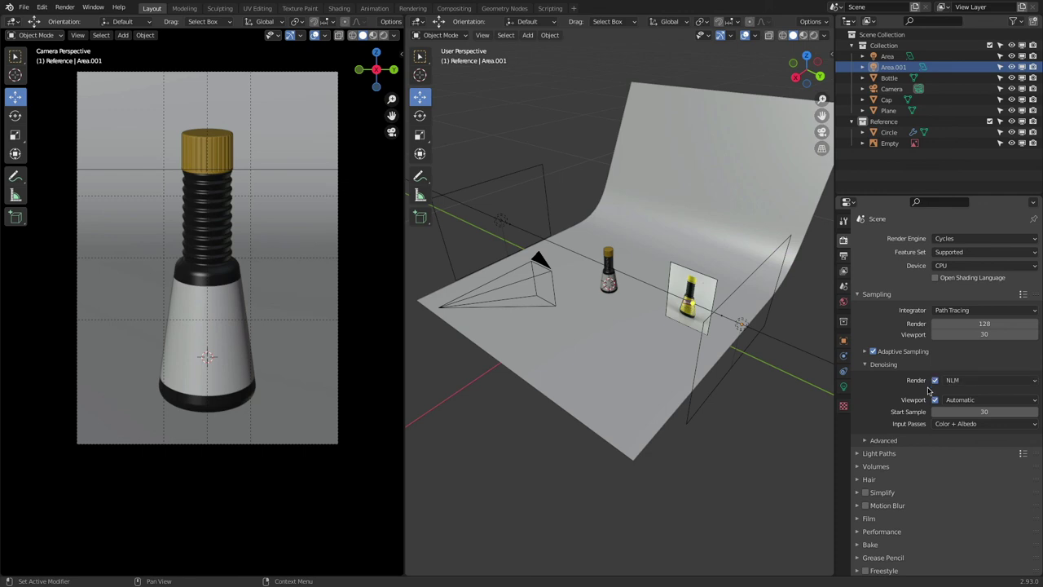
click(966, 381)
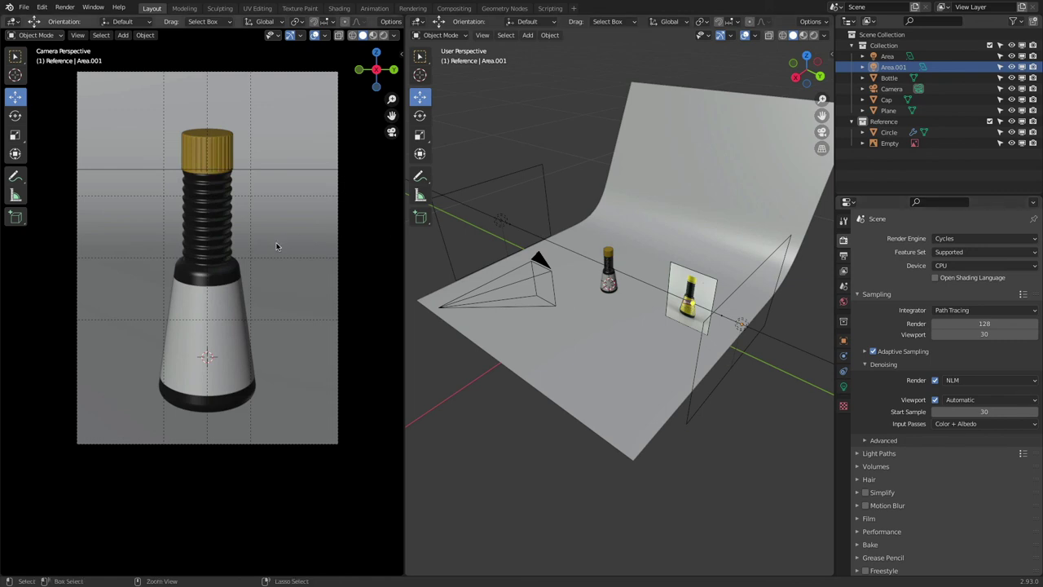
- Save the project and render a still image of the bottle scene, fitting the whole result in view
key(ctrl+s)
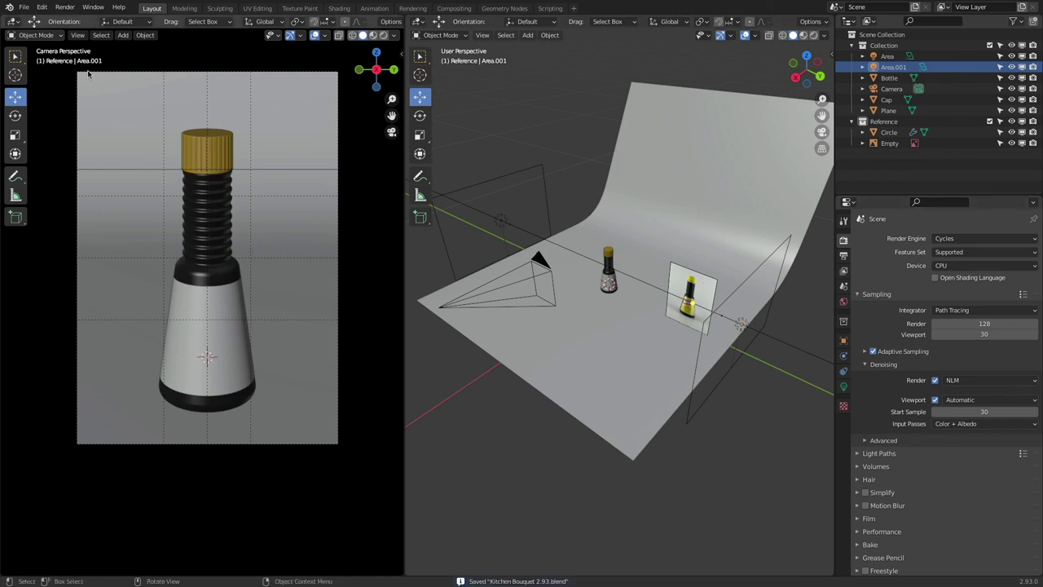
click(65, 8)
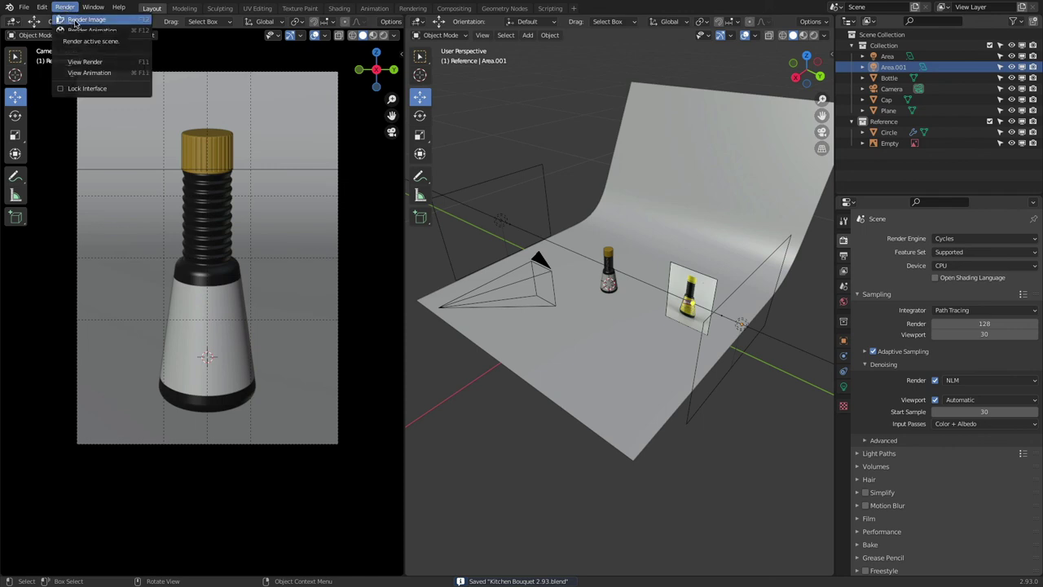
click(75, 22)
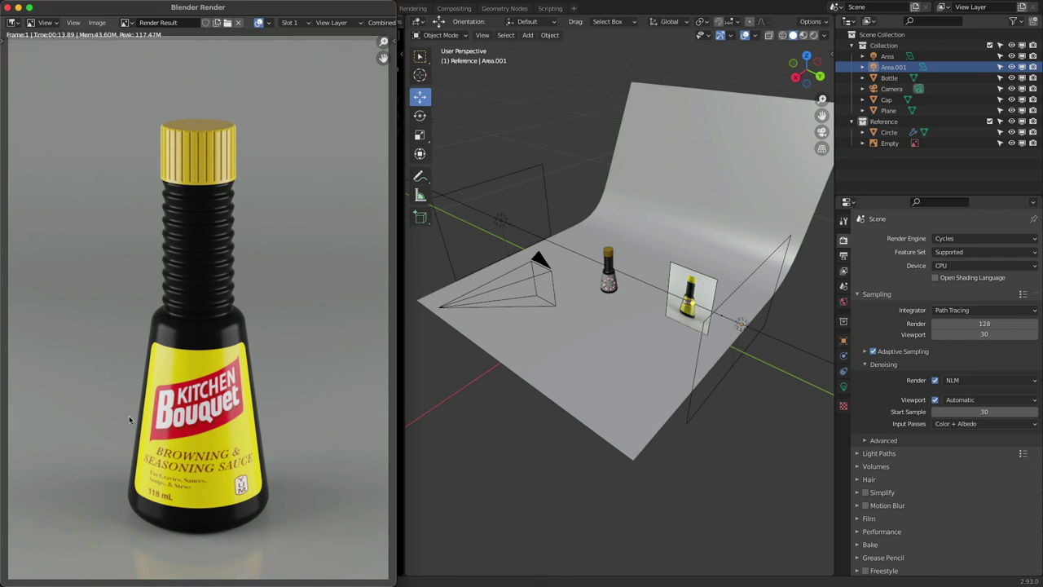
scroll(208, 344, down, 4)
scroll(248, 326, up, 3)
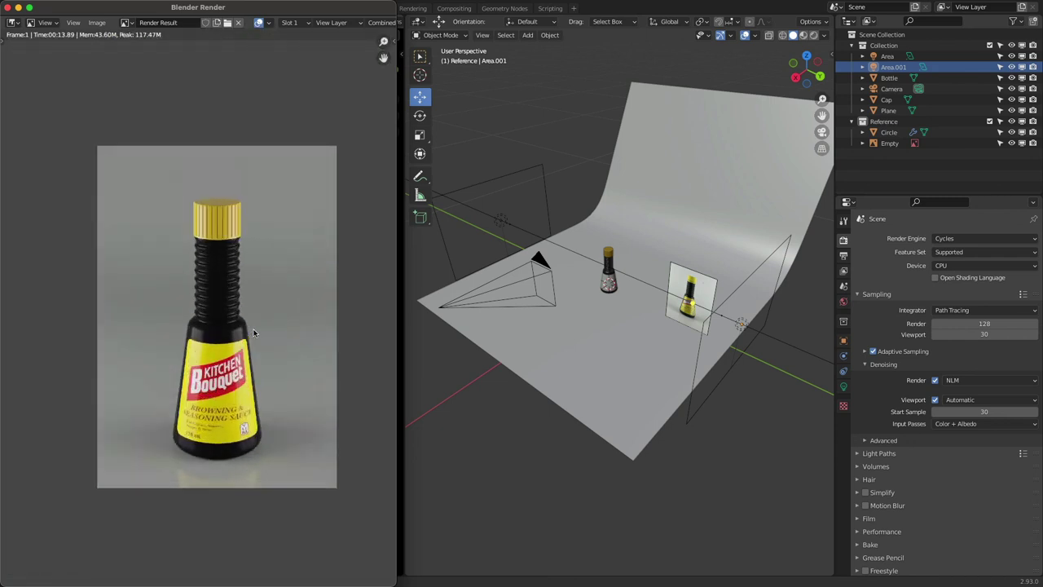
- Save the rendered image as an RGBA PNG in the Kitchen Bouquet folder on the Desktop
click(97, 23)
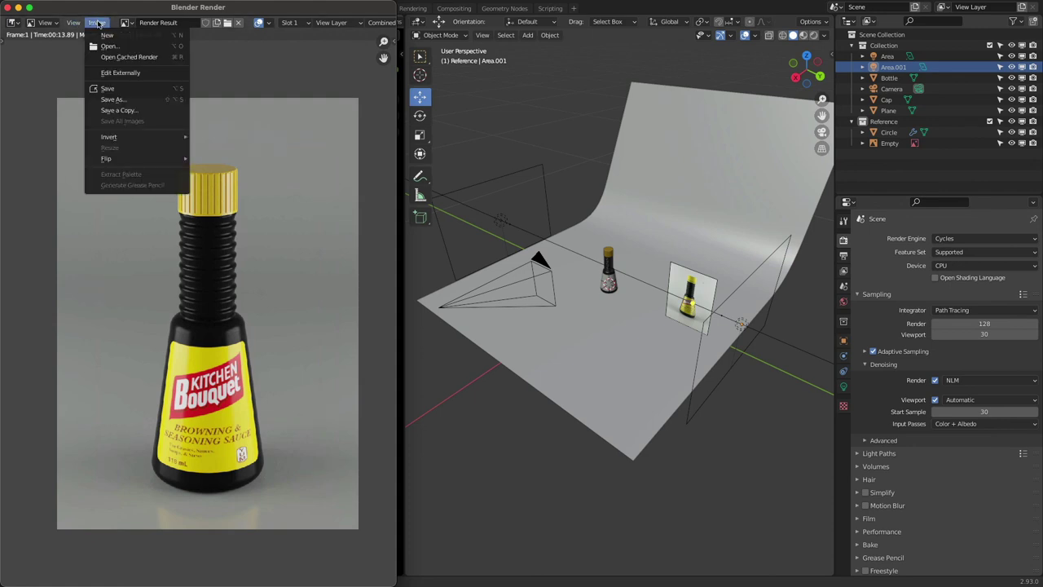
click(142, 105)
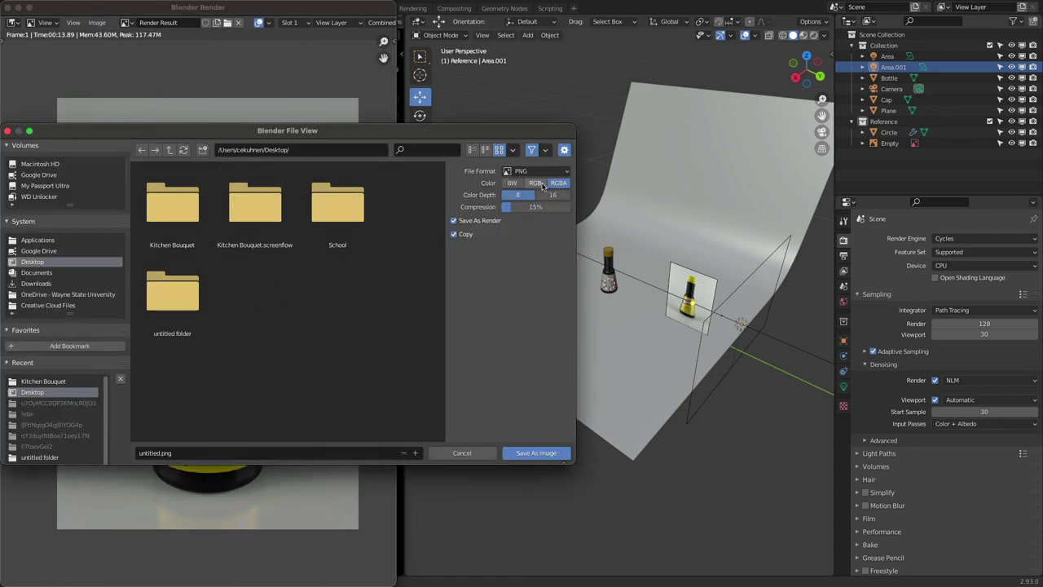
click(541, 172)
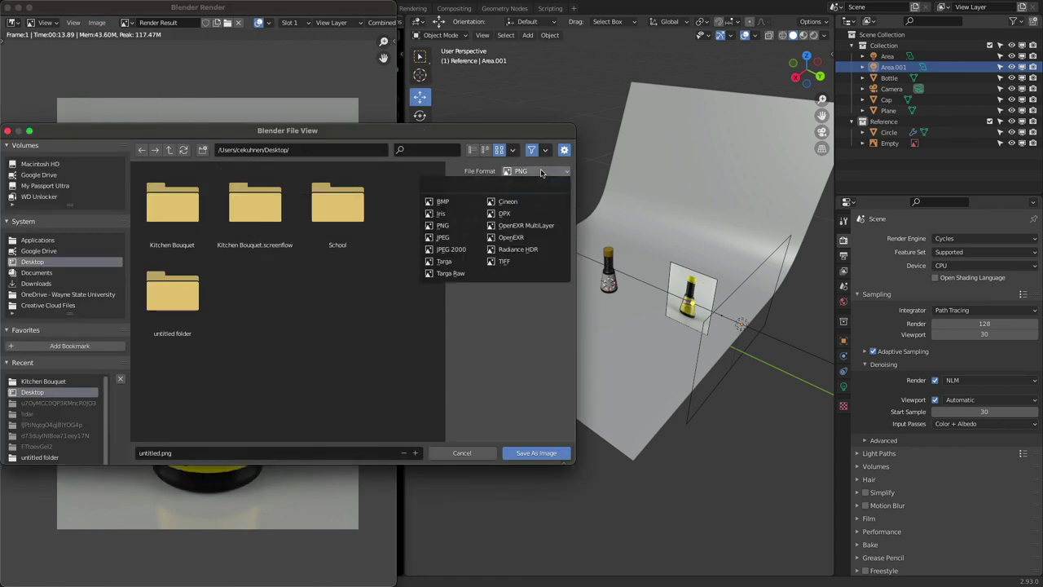
double_click(163, 214)
click(198, 449)
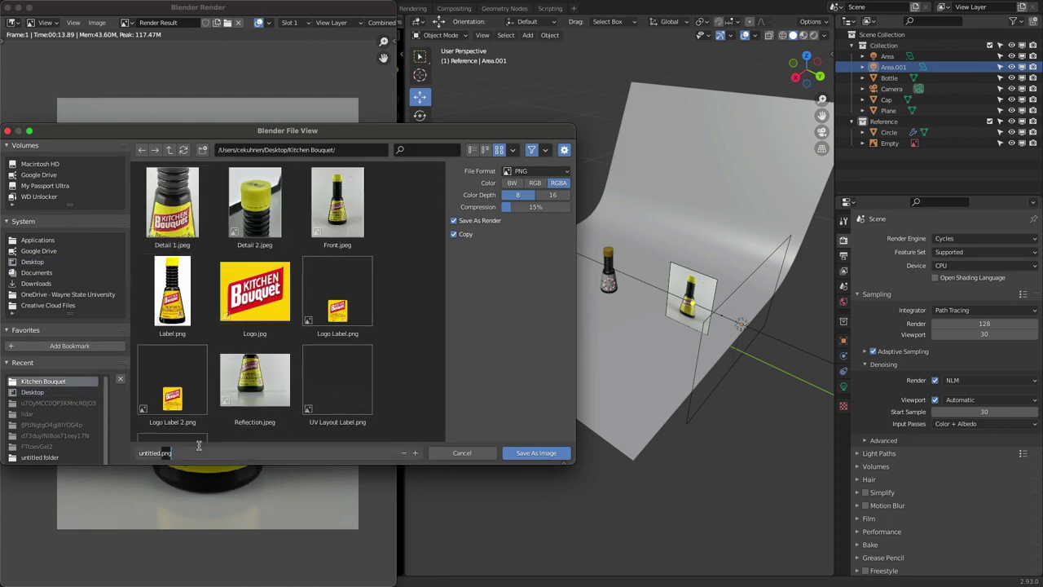
text(Fr)
click(543, 453)
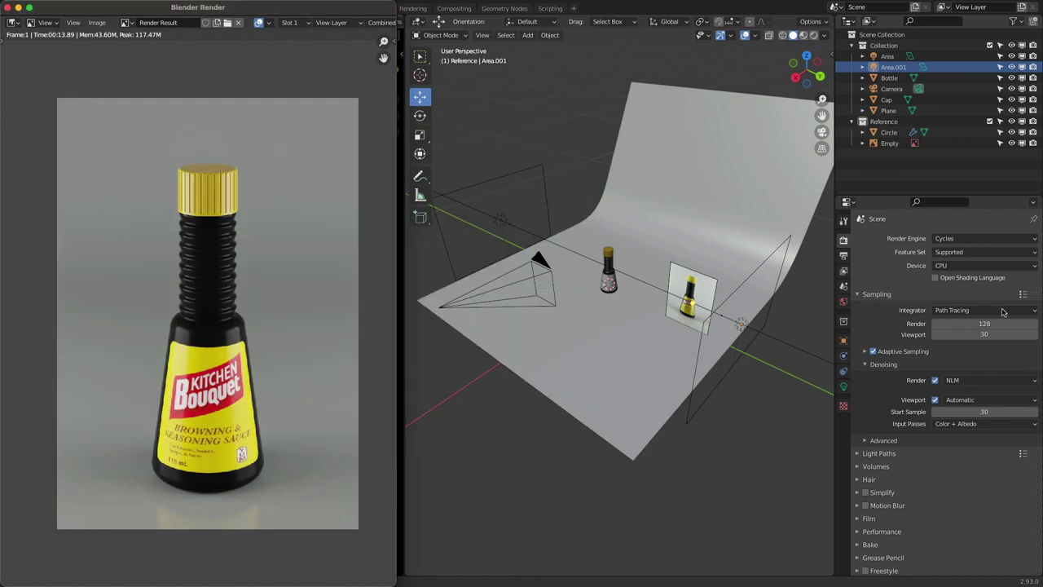
- Set the output resolution scale to 200%
click(845, 256)
click(981, 273)
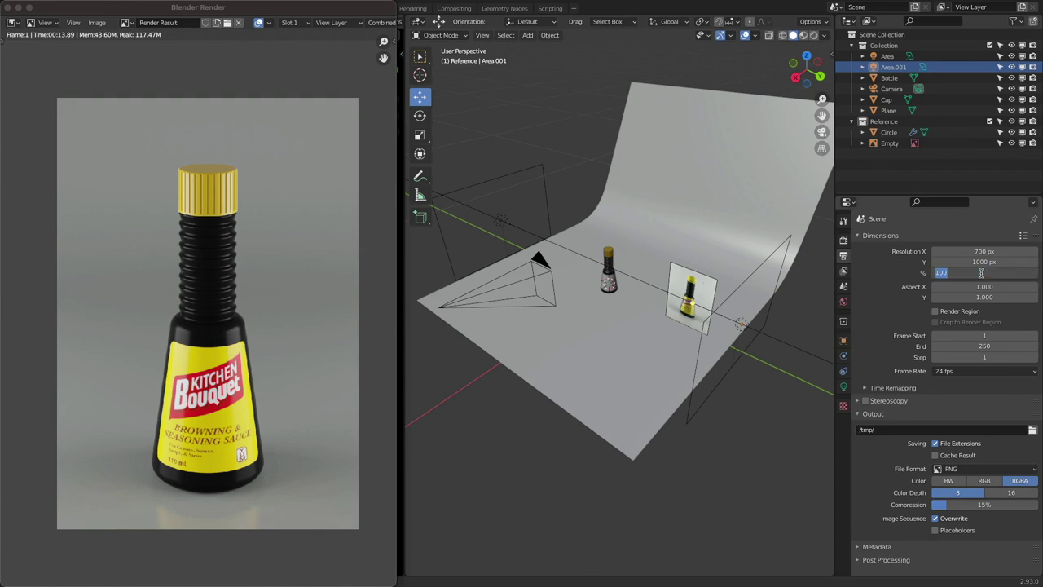
text(200)
key(Return)
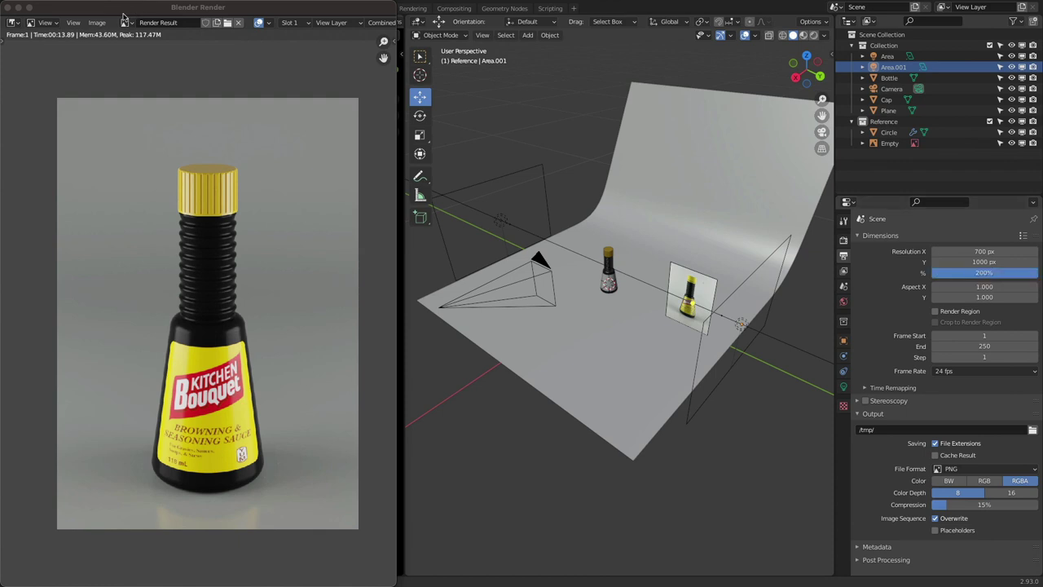
- Switch the render result to Slot 2 and render the scene again as a still image
click(289, 22)
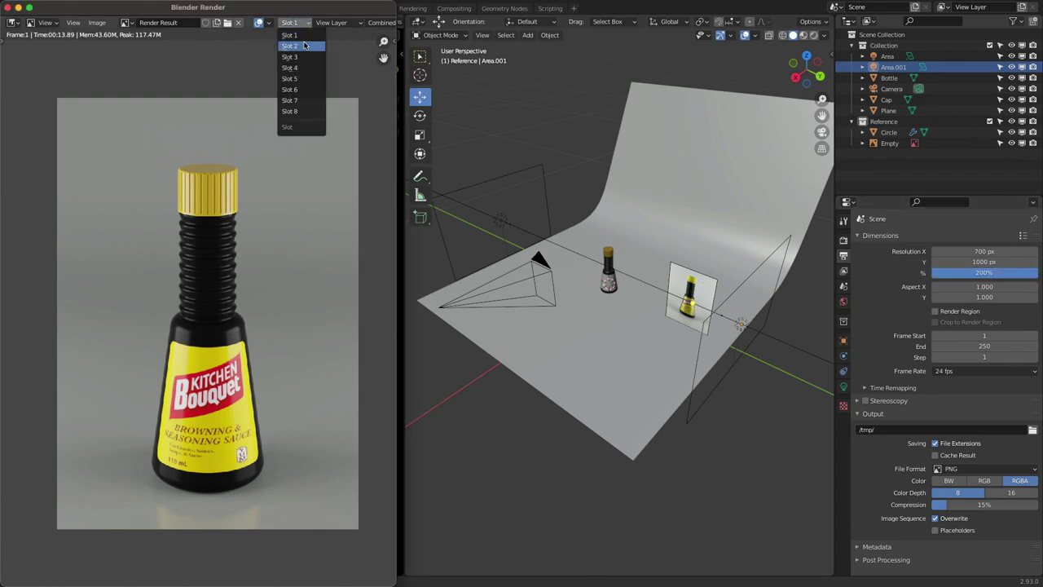
click(293, 41)
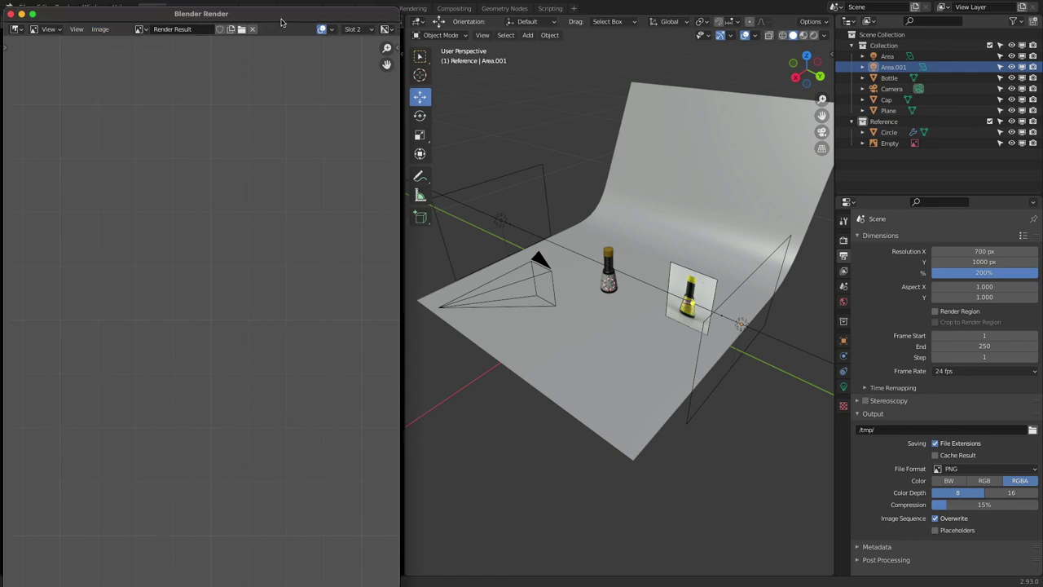
key(ctrl+alt+BackSpace)
click(64, 8)
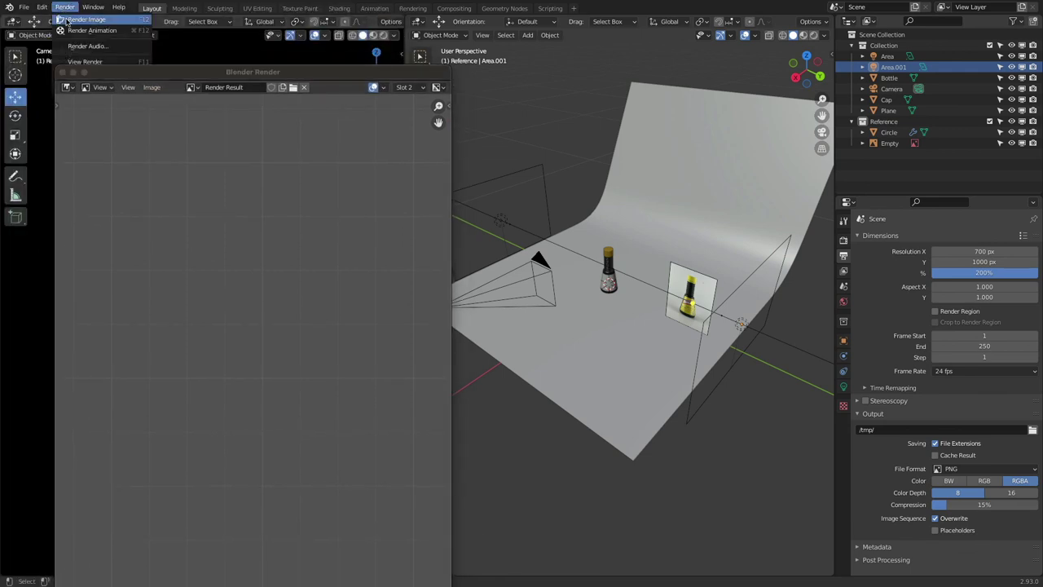
click(67, 21)
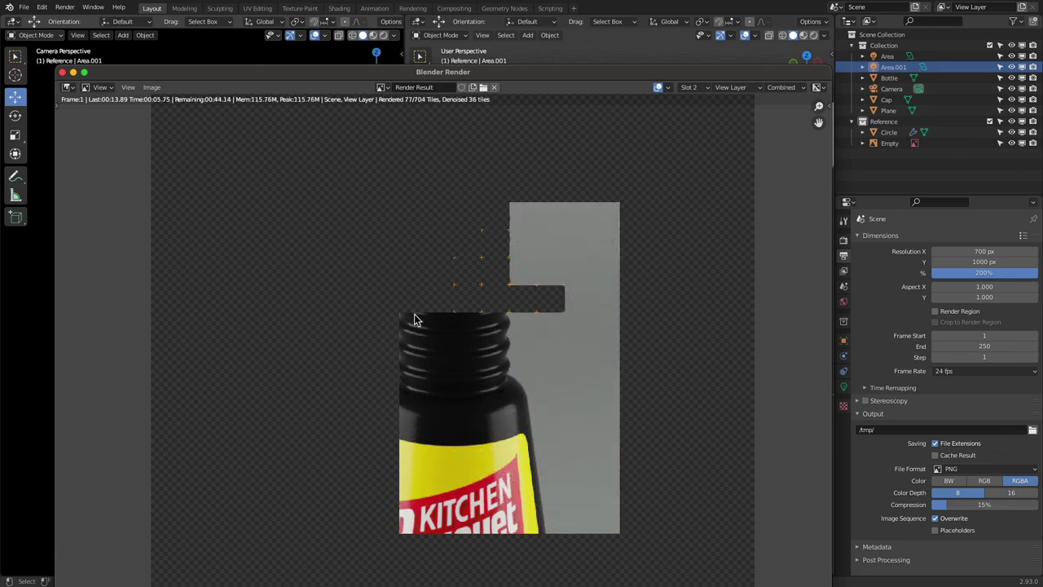
scroll(414, 320, down, 5)
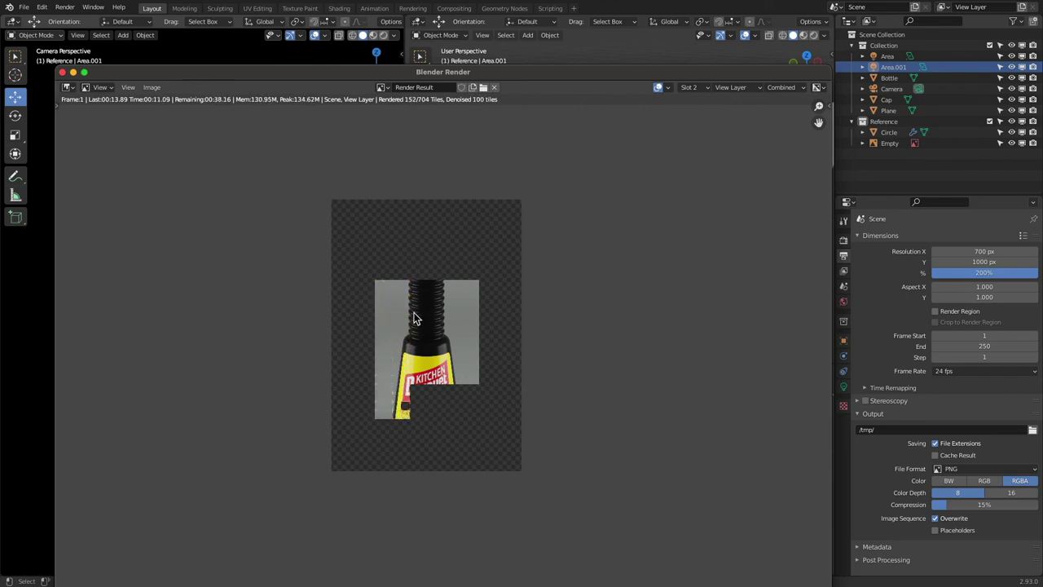
scroll(422, 399, up, 2)
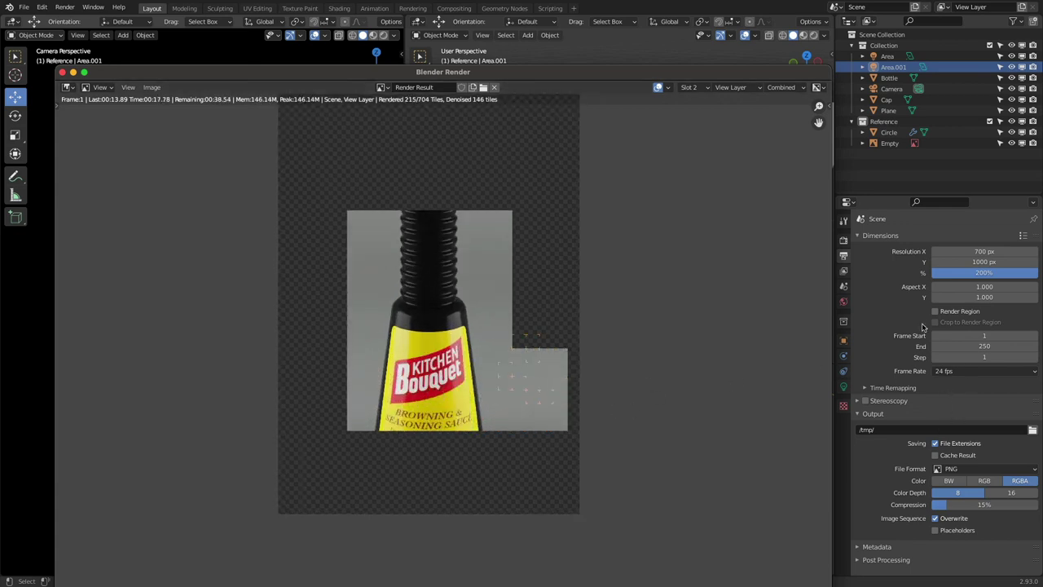
- Switch the render result to Slot 3 and set the final render samples to 30
click(843, 239)
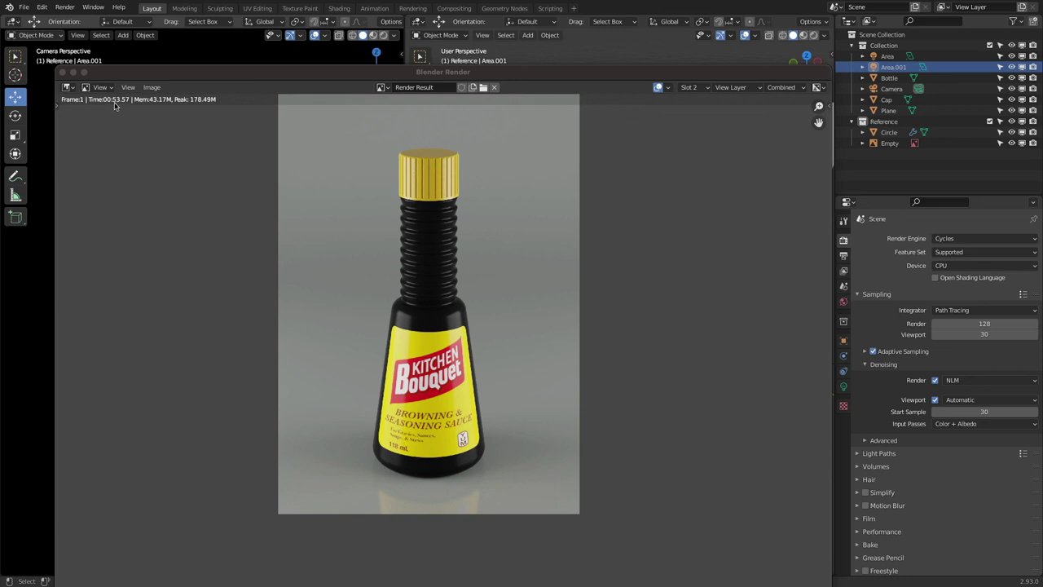
click(691, 88)
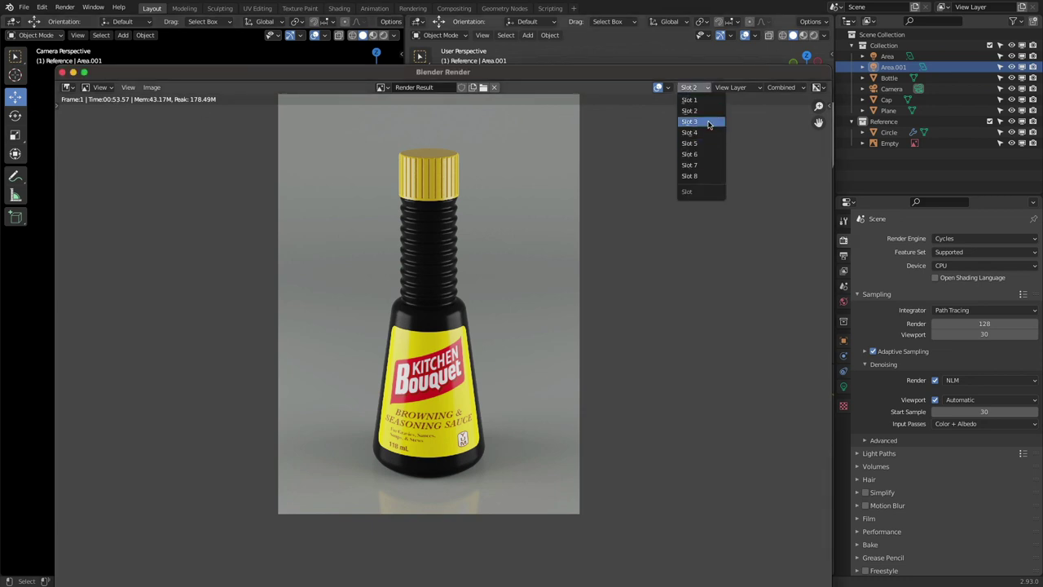
click(709, 122)
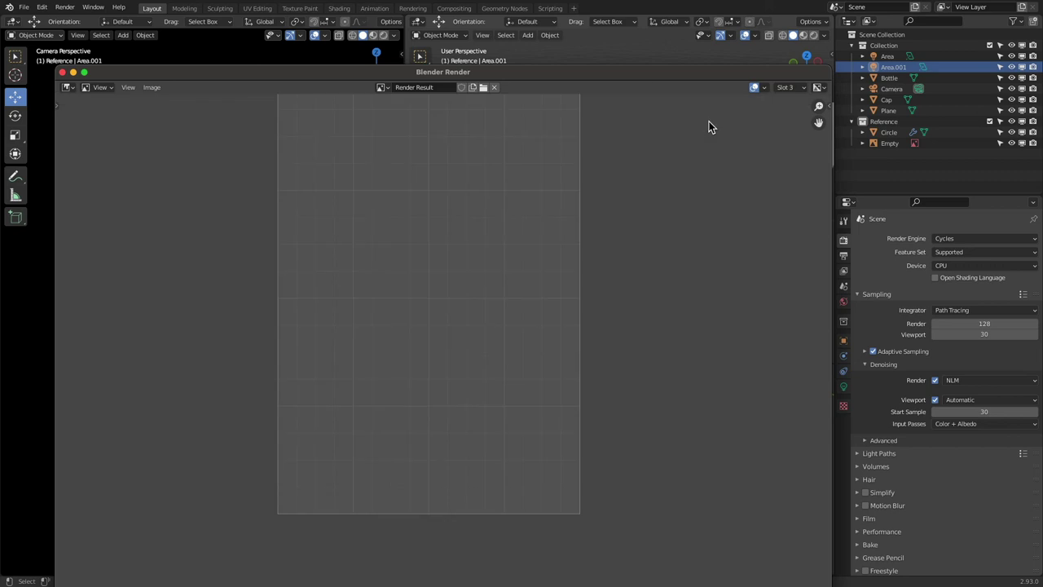
click(986, 324)
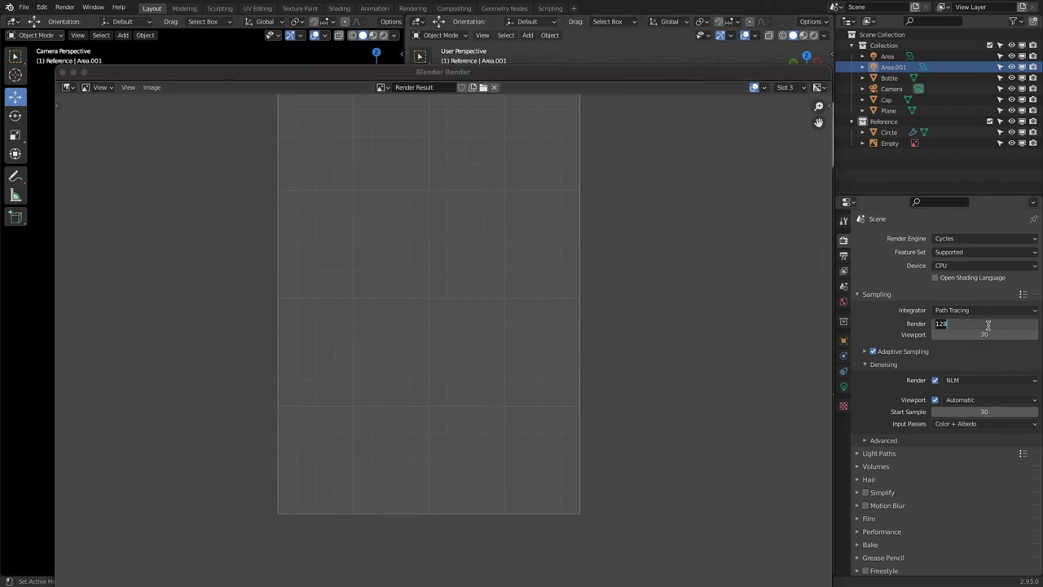
key(Return)
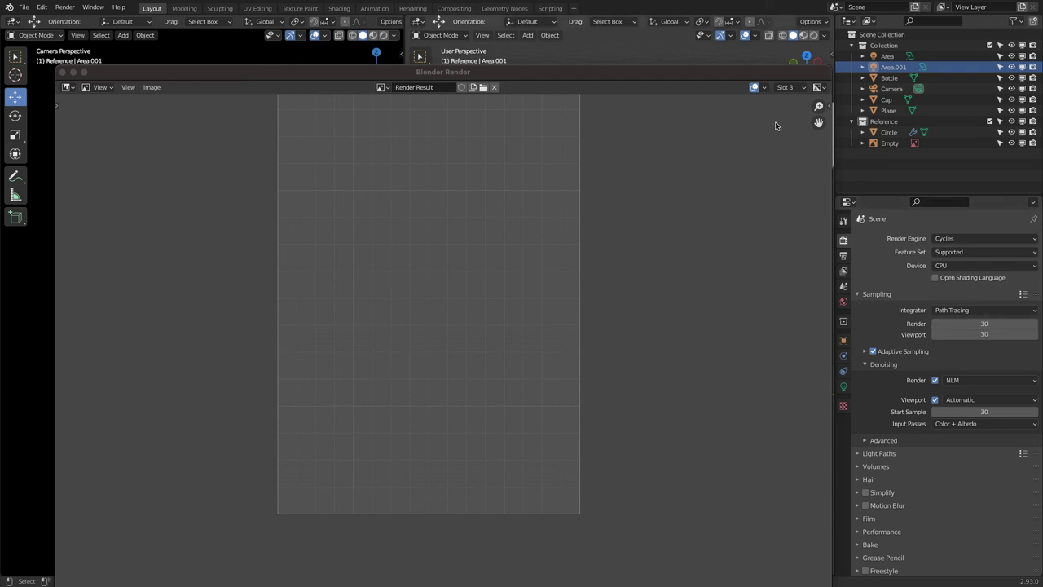
- Render the still image into Slot 3 and examine the highlights on the bottle's shoulder up close
click(72, 9)
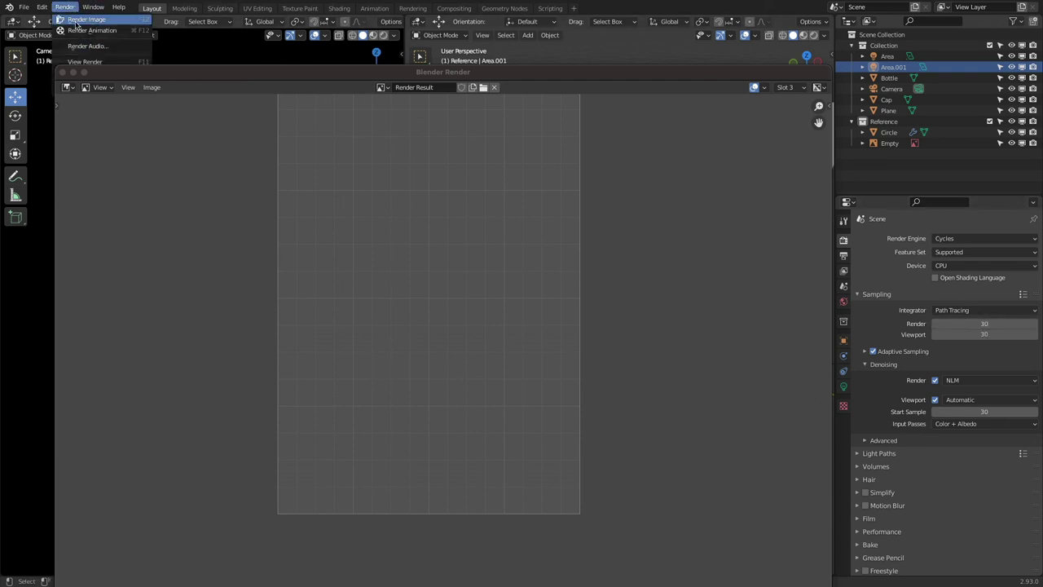
click(75, 22)
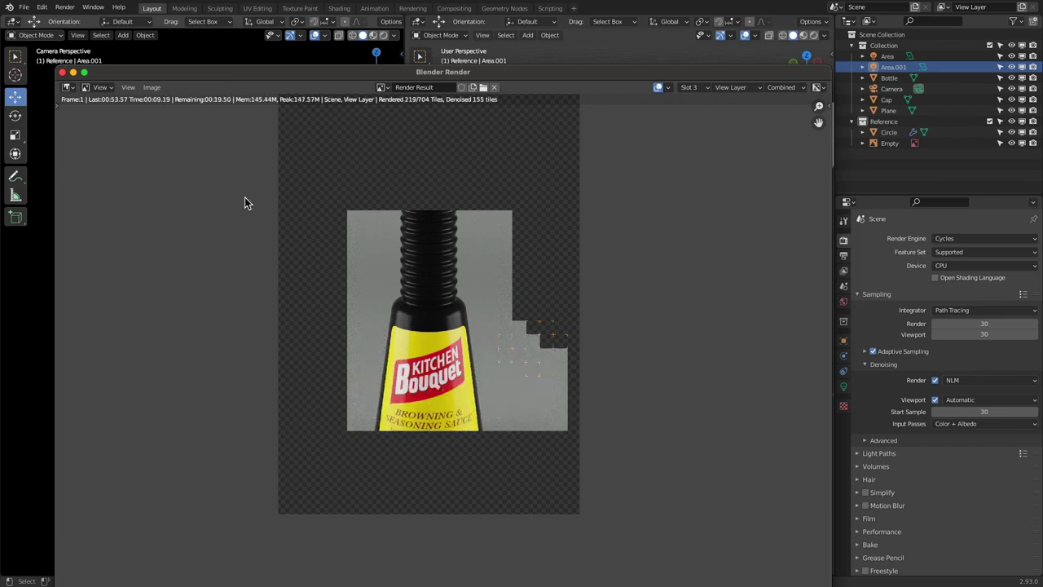
scroll(393, 322, up, 5)
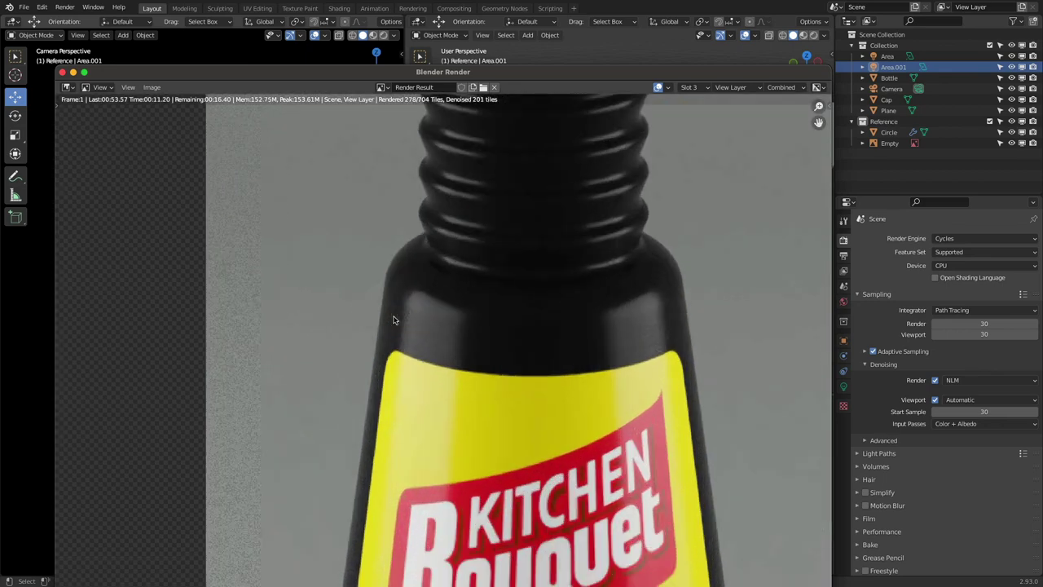
scroll(432, 317, up, 3)
scroll(432, 319, down, 4)
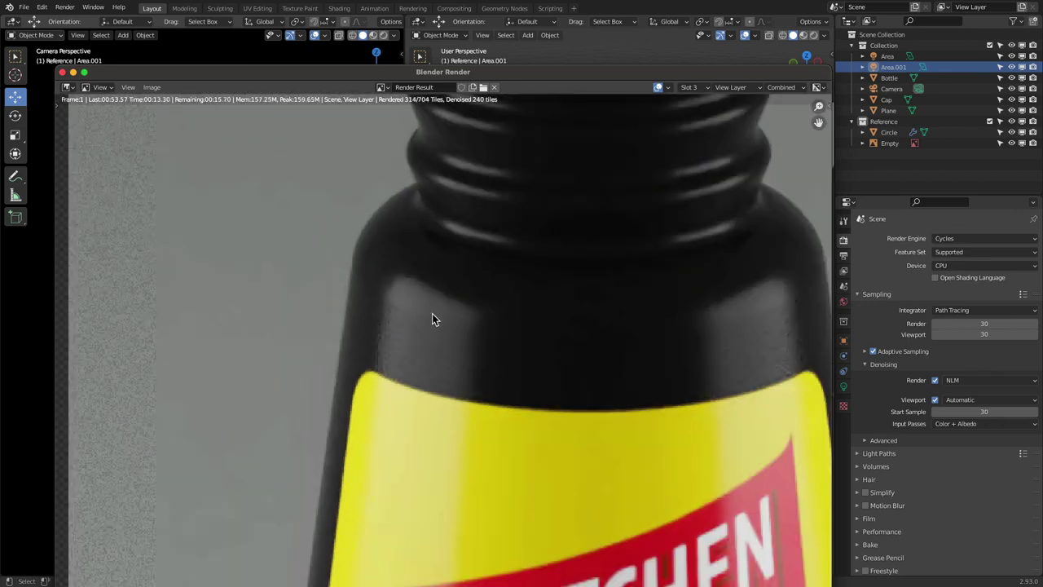
scroll(432, 318, up, 4)
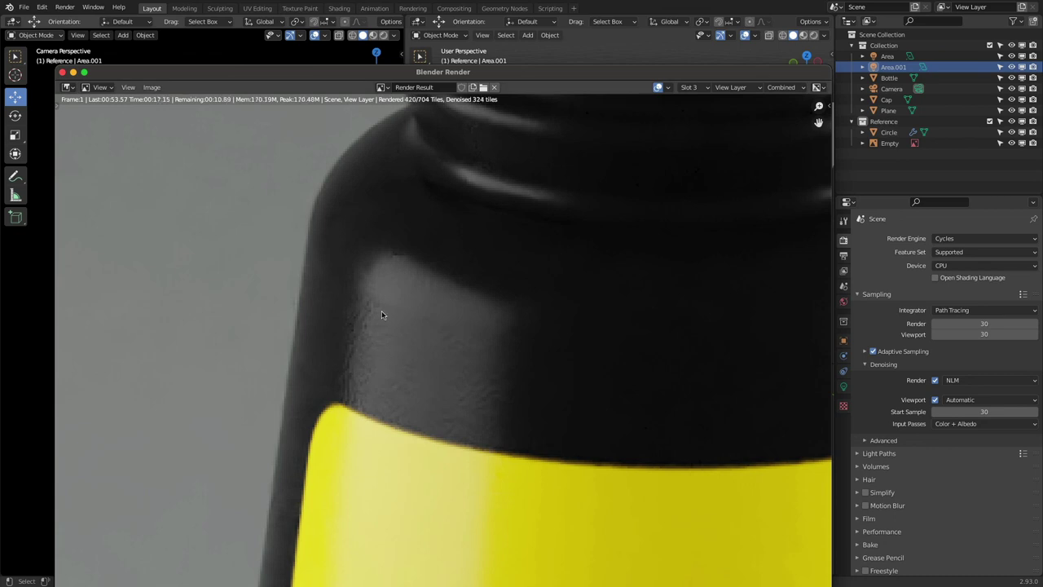
scroll(319, 359, down, 5)
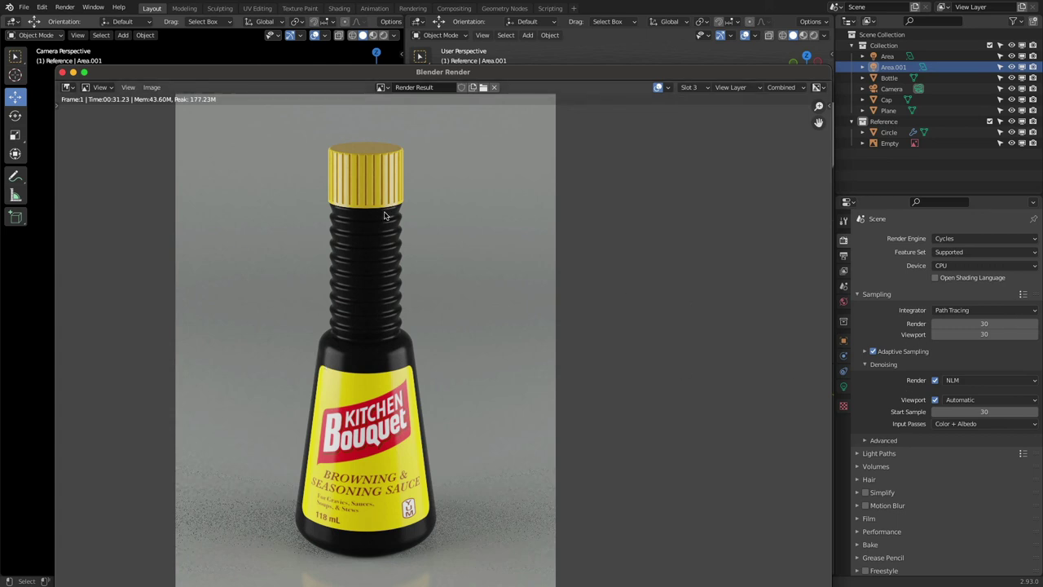
- Switch the render result from Slot 3 to Slot 2 and compare the highlights on the bottle's shoulder up close
scroll(370, 261, up, 5)
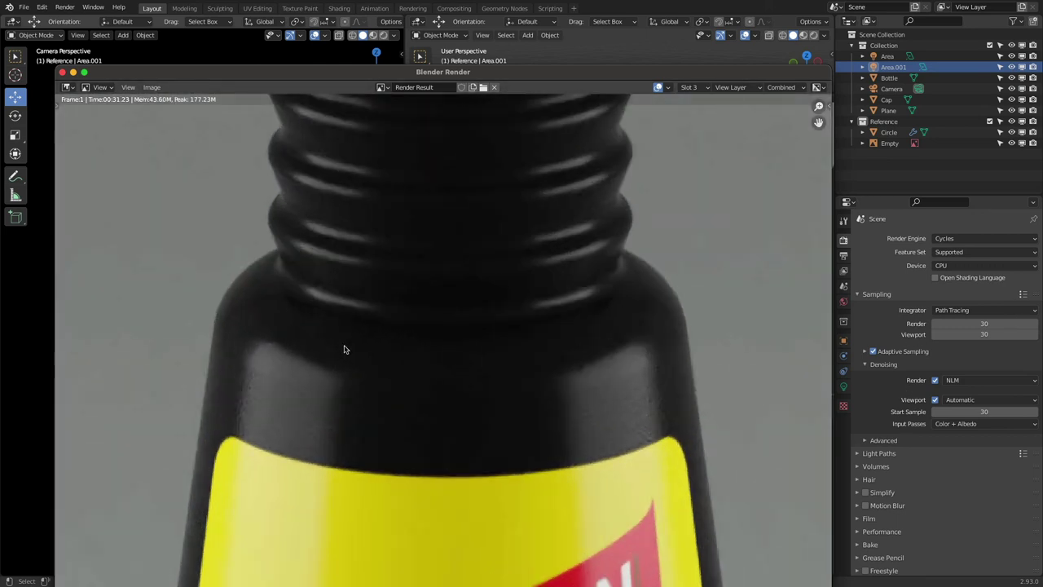
scroll(344, 349, down, 2)
click(689, 87)
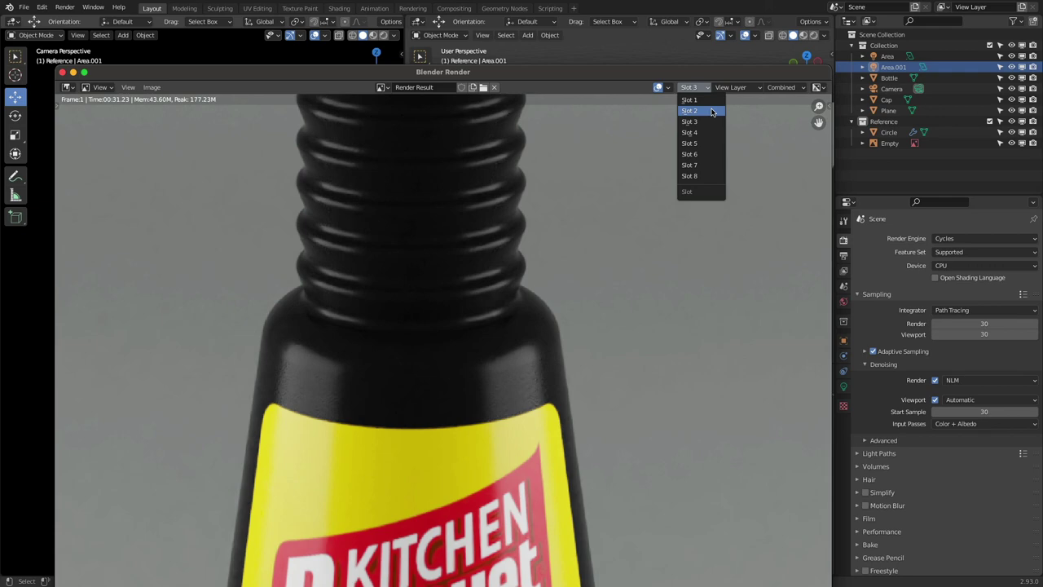
click(711, 111)
scroll(306, 392, up, 6)
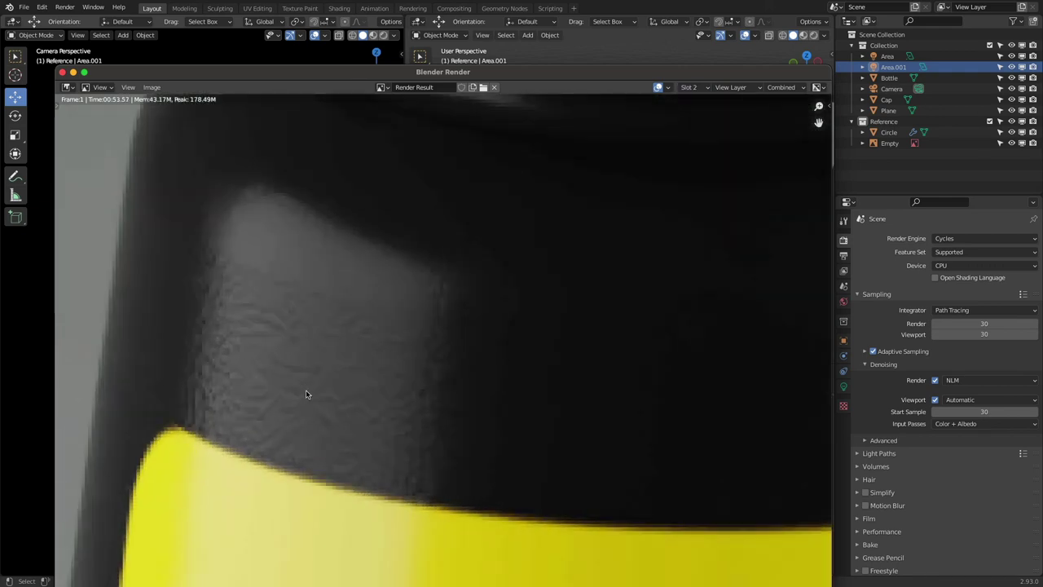
scroll(305, 395, down, 5)
scroll(256, 351, down, 1)
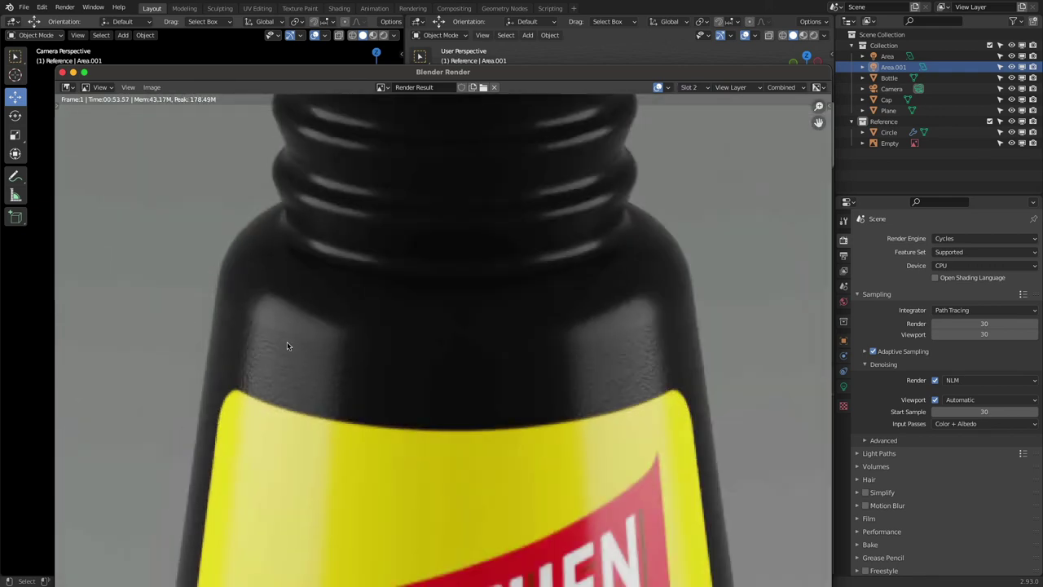
scroll(287, 344, down, 4)
scroll(430, 332, up, 4)
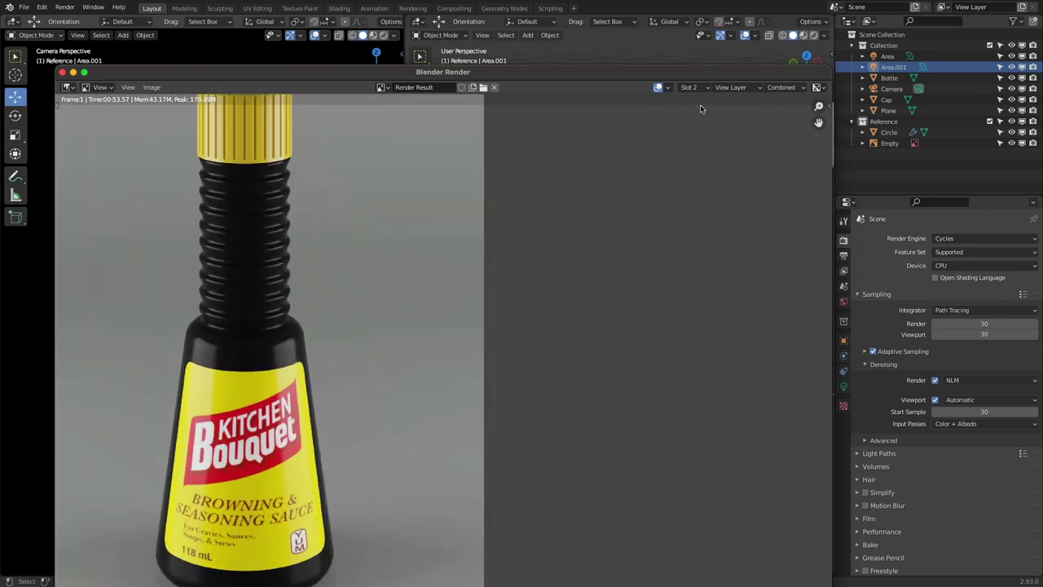
- Switch the render result back to Slot 3 and examine the floor around the bottle's base
click(693, 87)
scroll(382, 299, down, 3)
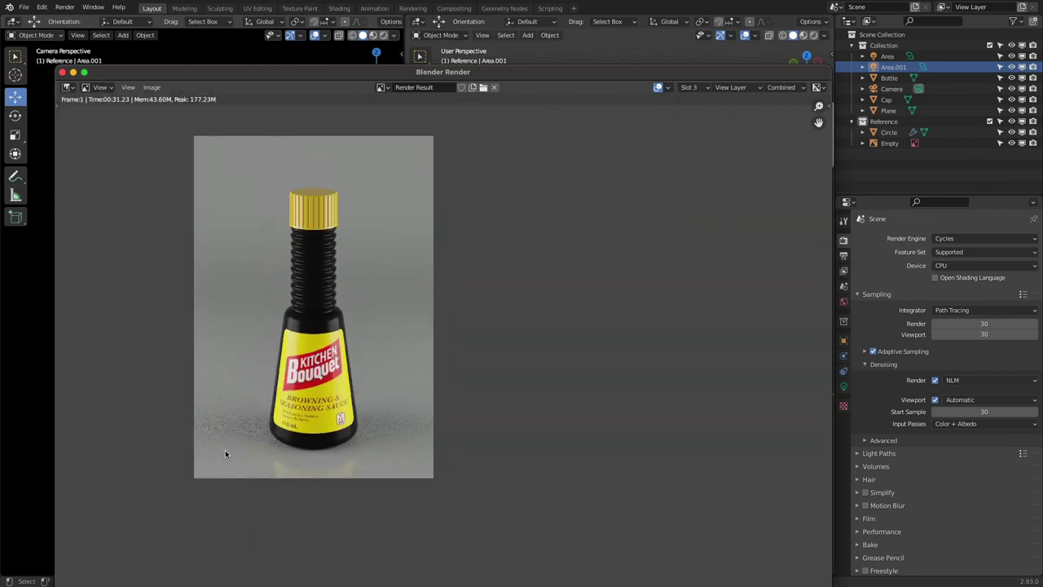
scroll(265, 390, up, 9)
scroll(277, 360, down, 3)
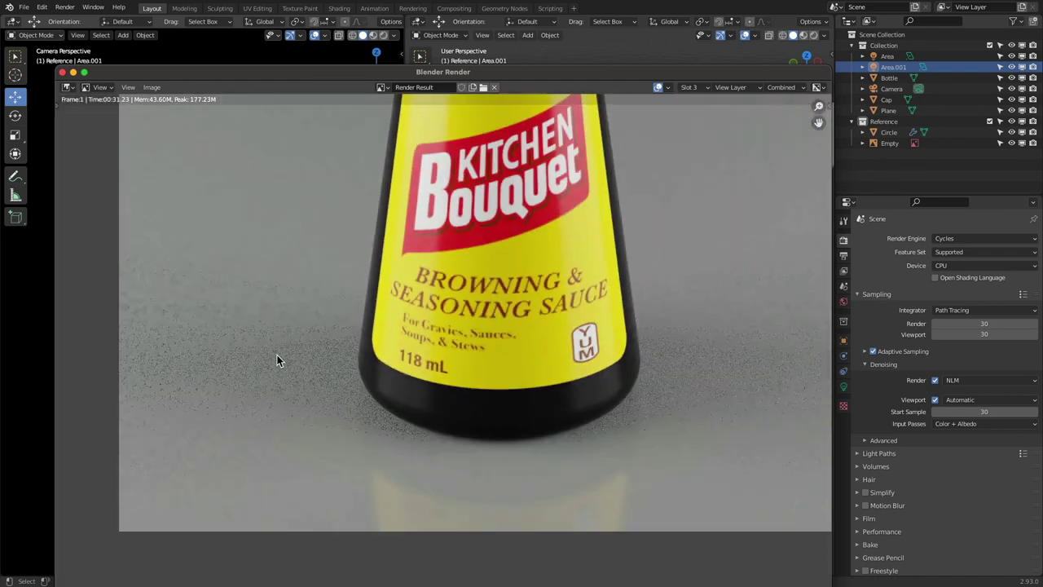
scroll(277, 360, down, 3)
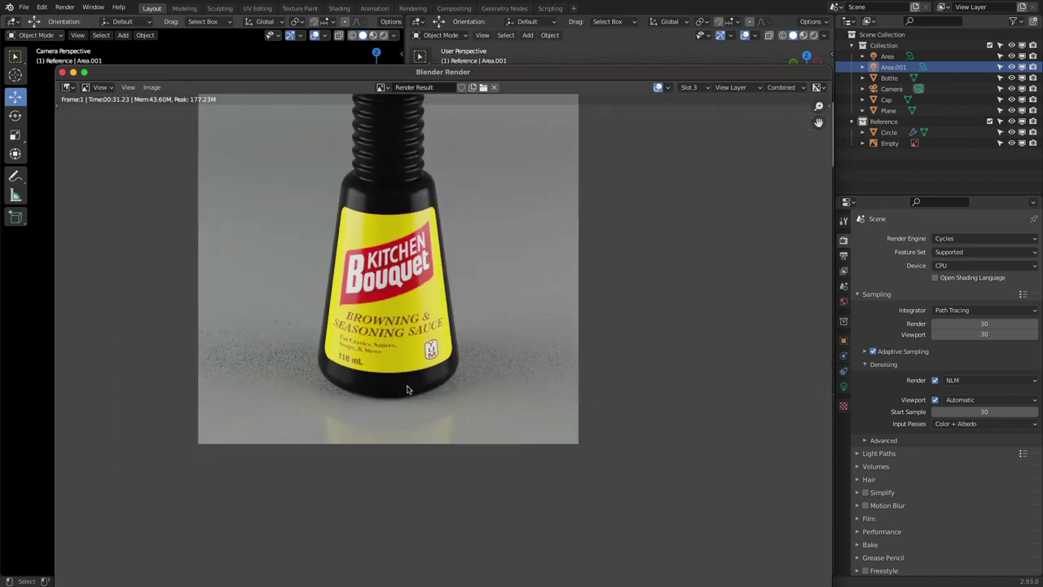
- Set the final render samples to 60 and switch the render result to Slot 4
click(980, 324)
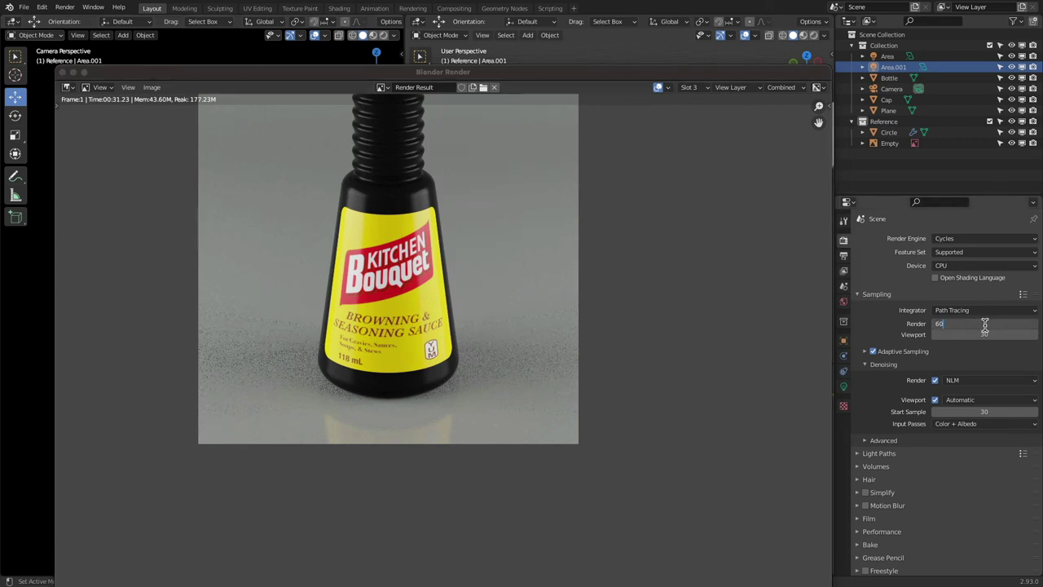
key(Return)
click(696, 88)
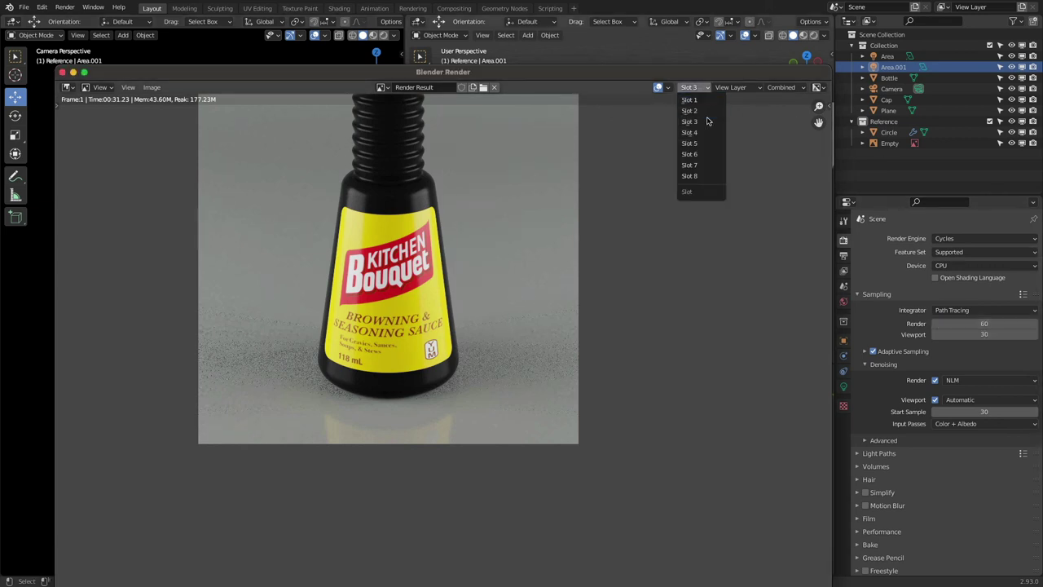
click(689, 133)
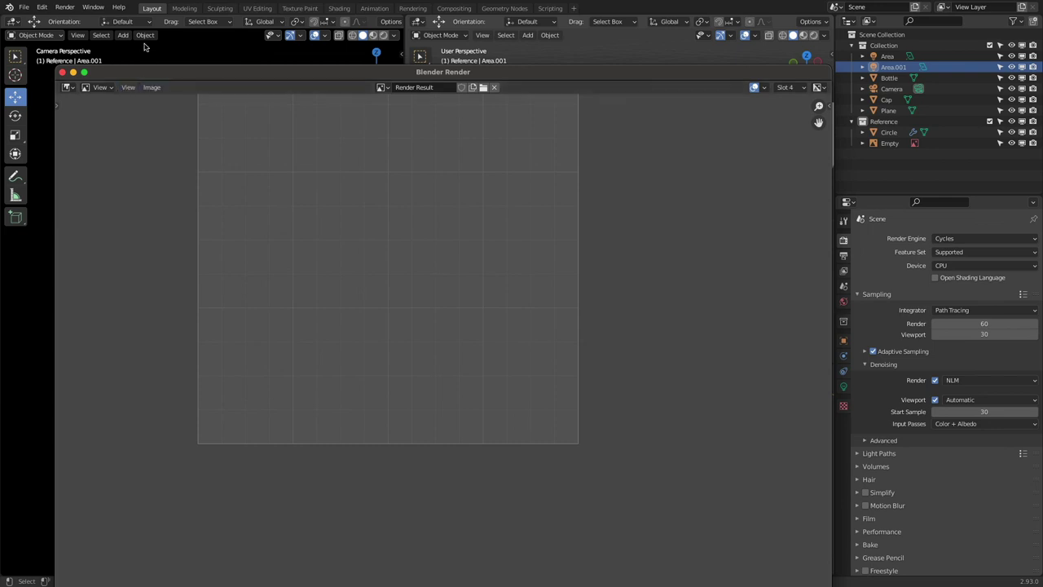
- Render the still image into Slot 4 and inspect the bottle's shoulder, label and base as the tiles render
click(64, 7)
click(78, 18)
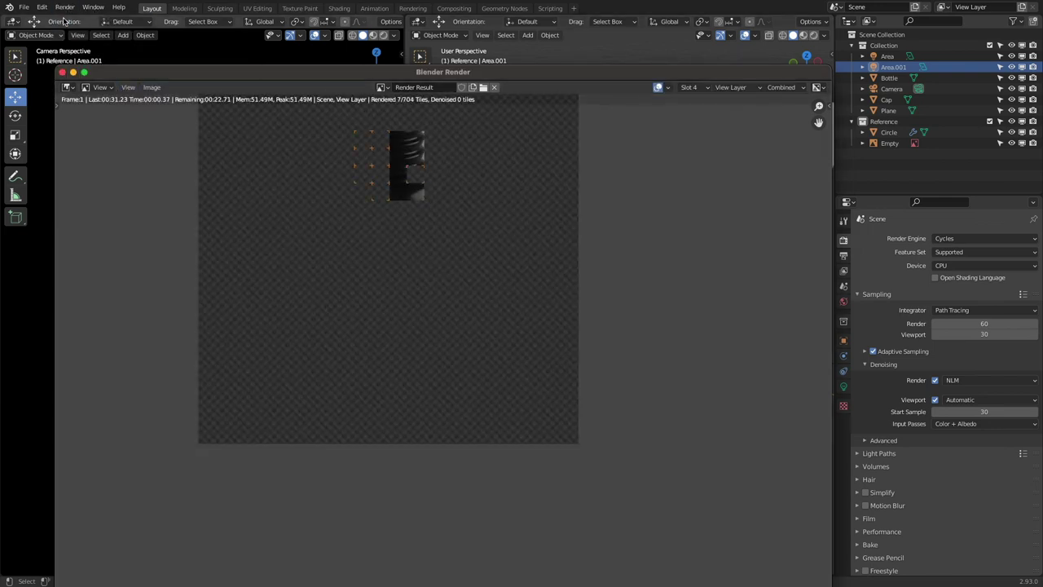
scroll(312, 239, up, 7)
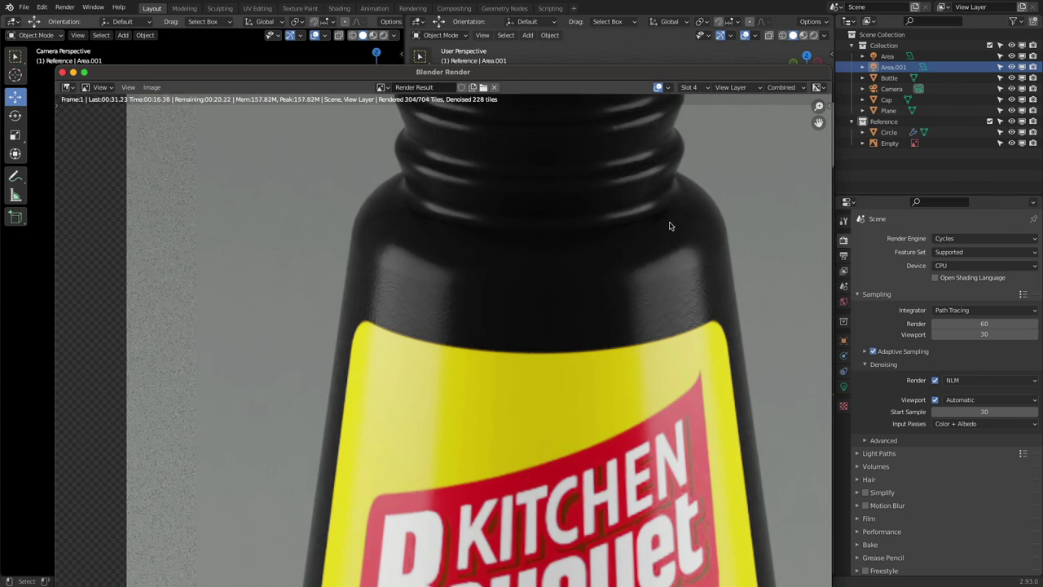
scroll(728, 273, down, 4)
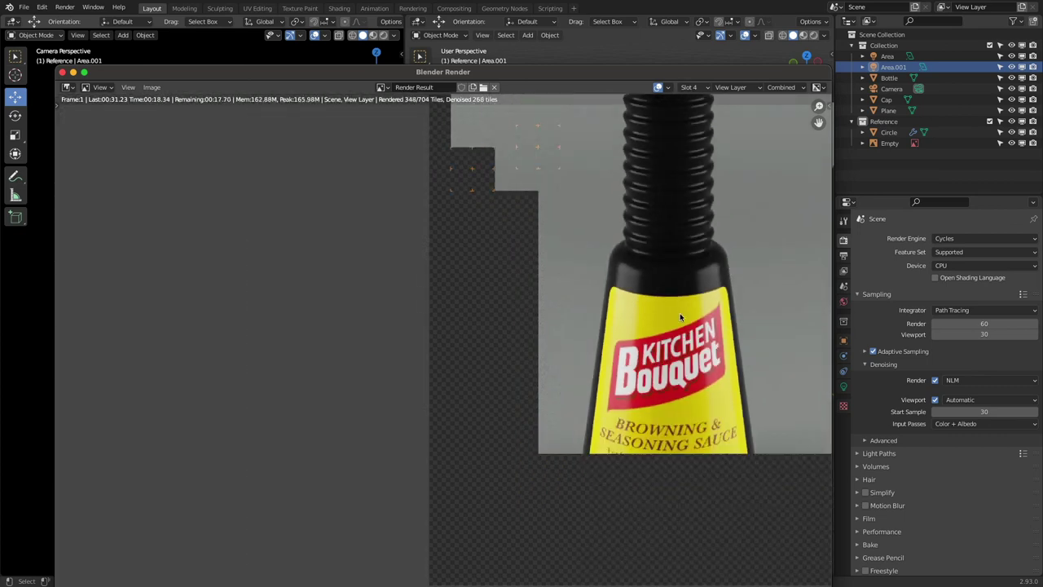
middle_drag(660, 318, 547, 267)
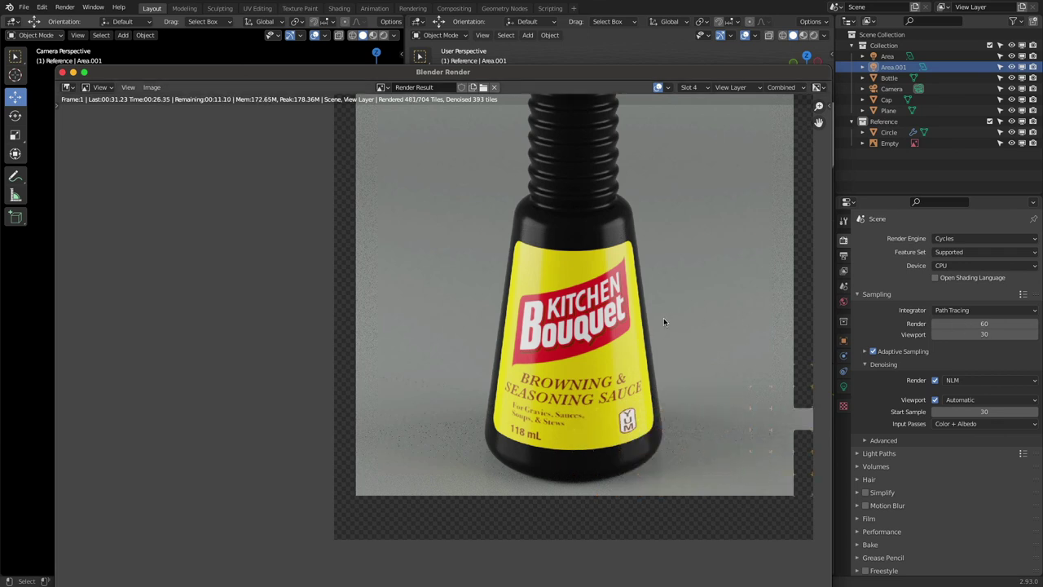
middle_drag(663, 318, 640, 391)
scroll(640, 390, down, 4)
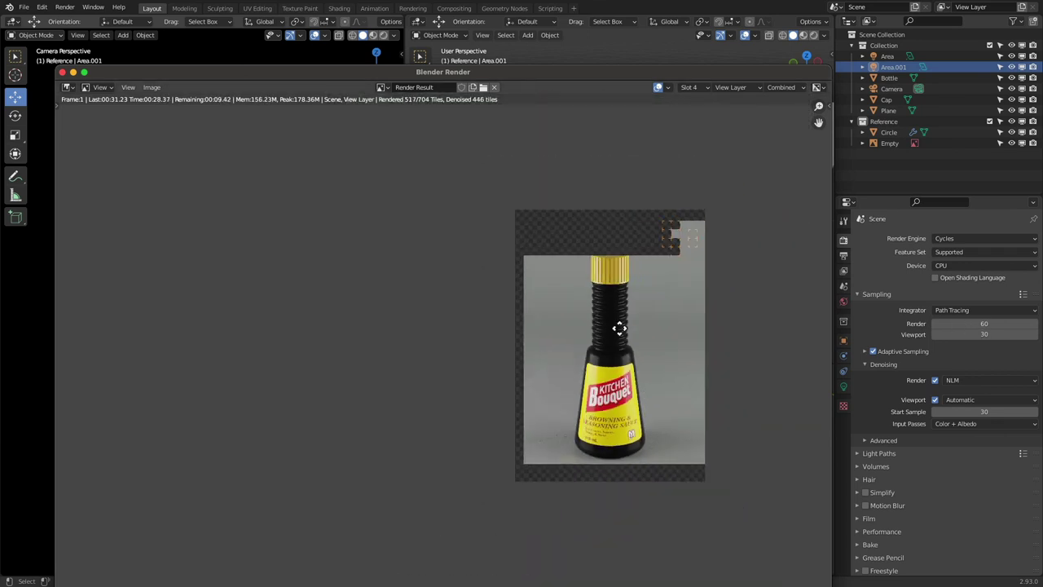
scroll(591, 319, up, 2)
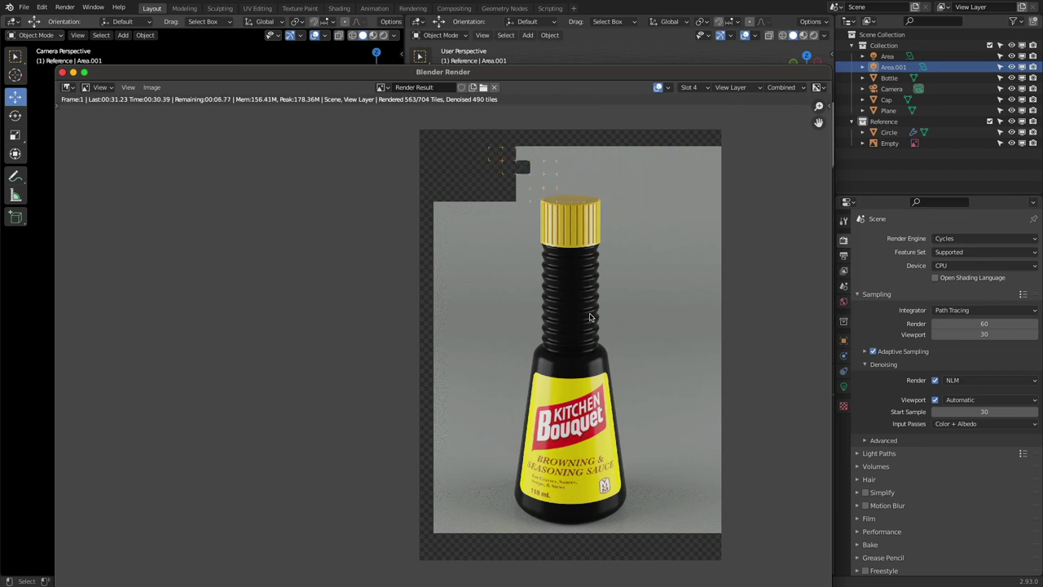